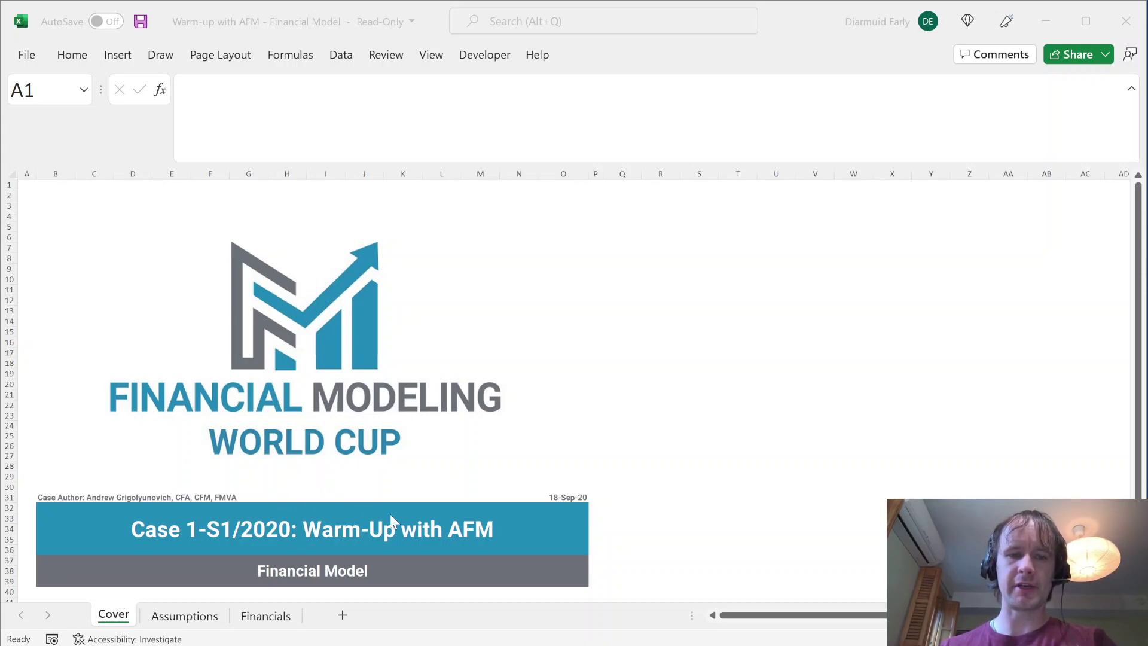
- Switch to the Warm-up with AFM case PDF in the browser and go back to its first page
left_click(327, 534)
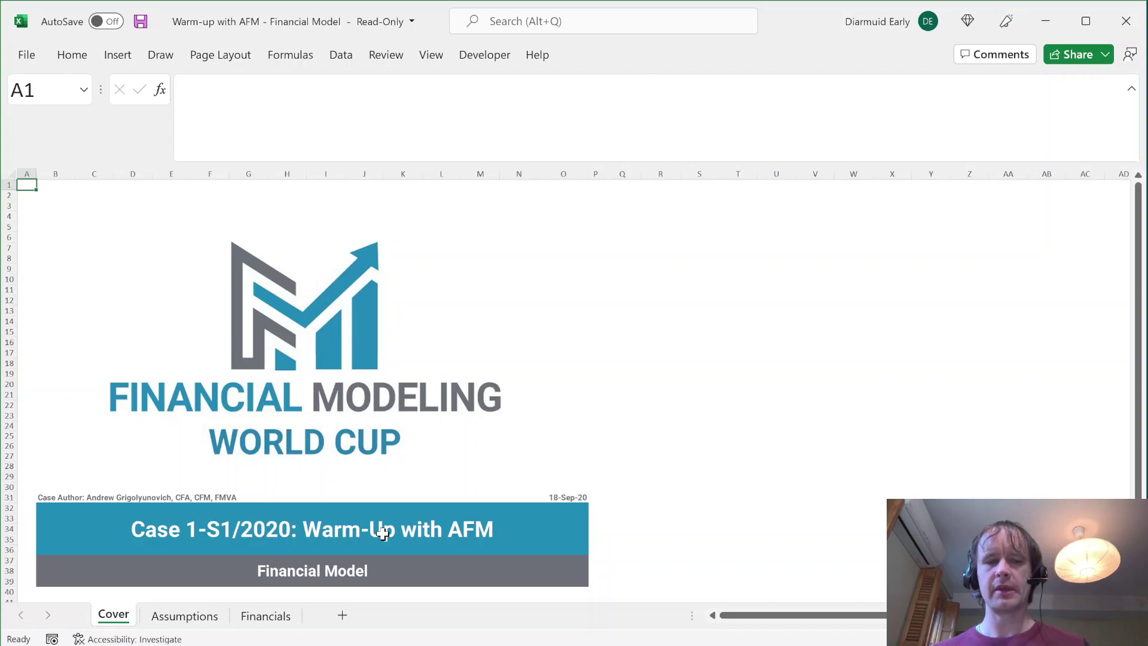
key("alt+Tab")
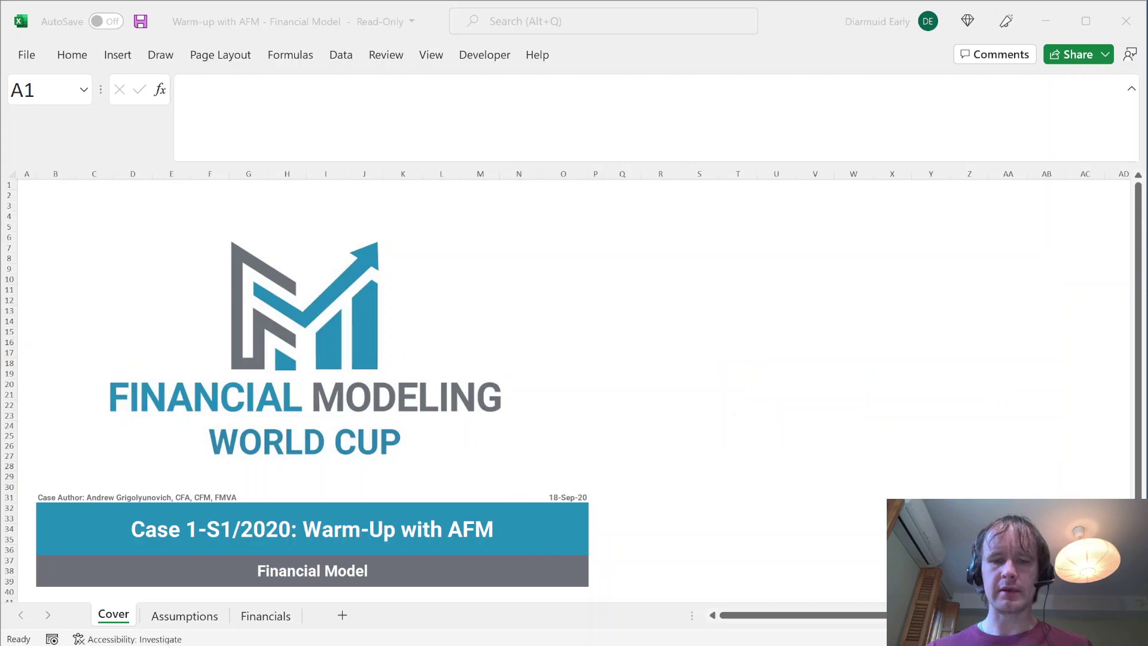
mouse_move(473, 645)
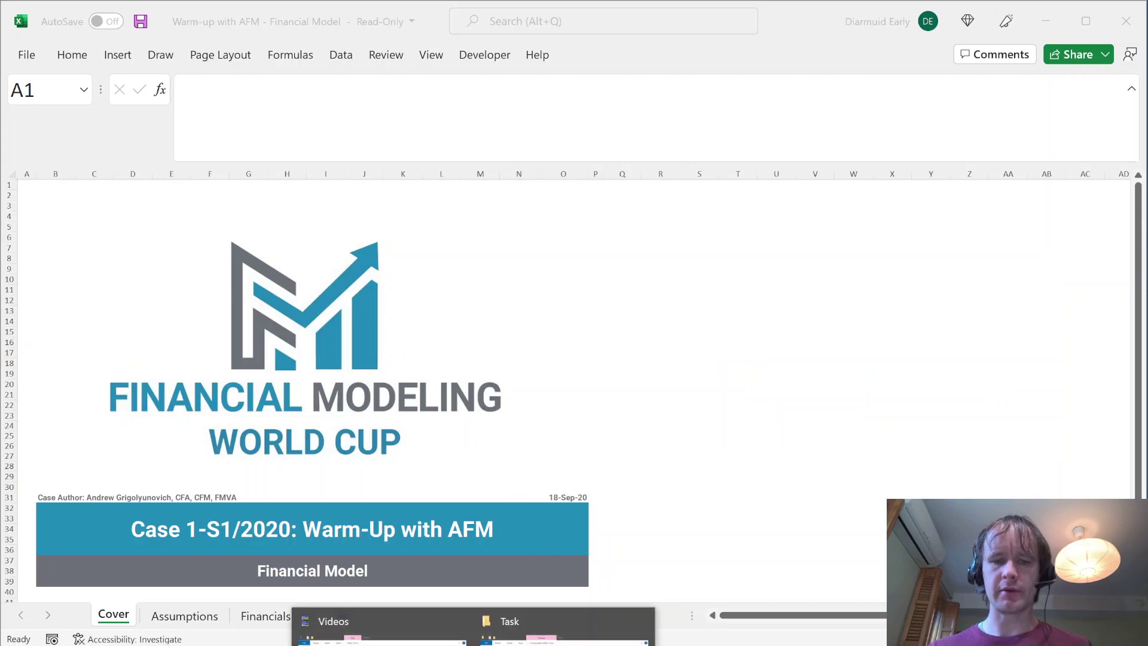
left_click(432, 645)
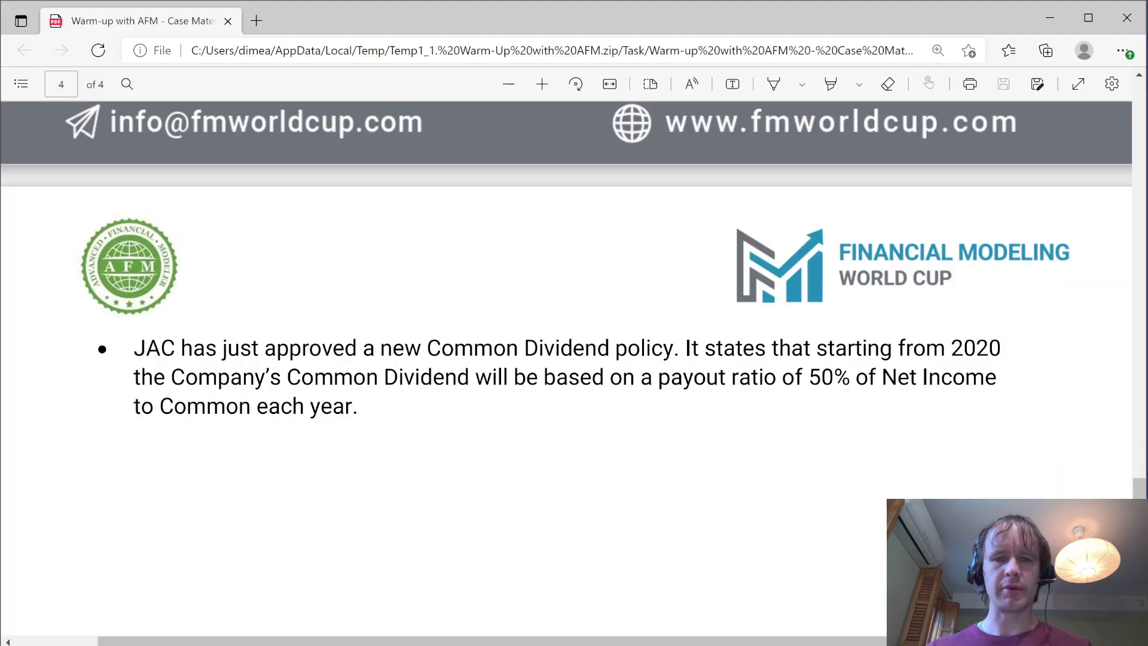
scroll(574, 370, "up", 10)
scroll(574, 370, "up", 15)
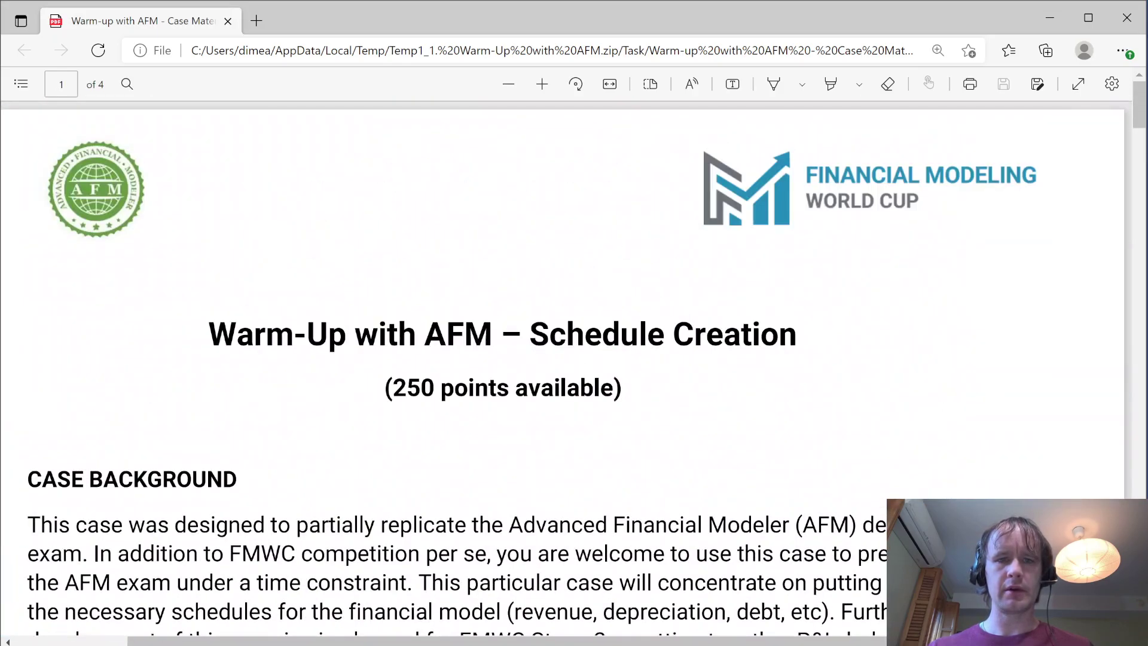
- Read the case PDF from the Case Background through the company overview to the Sales section on page 2
scroll(574, 371, "down", 3)
scroll(574, 371, "up", 1)
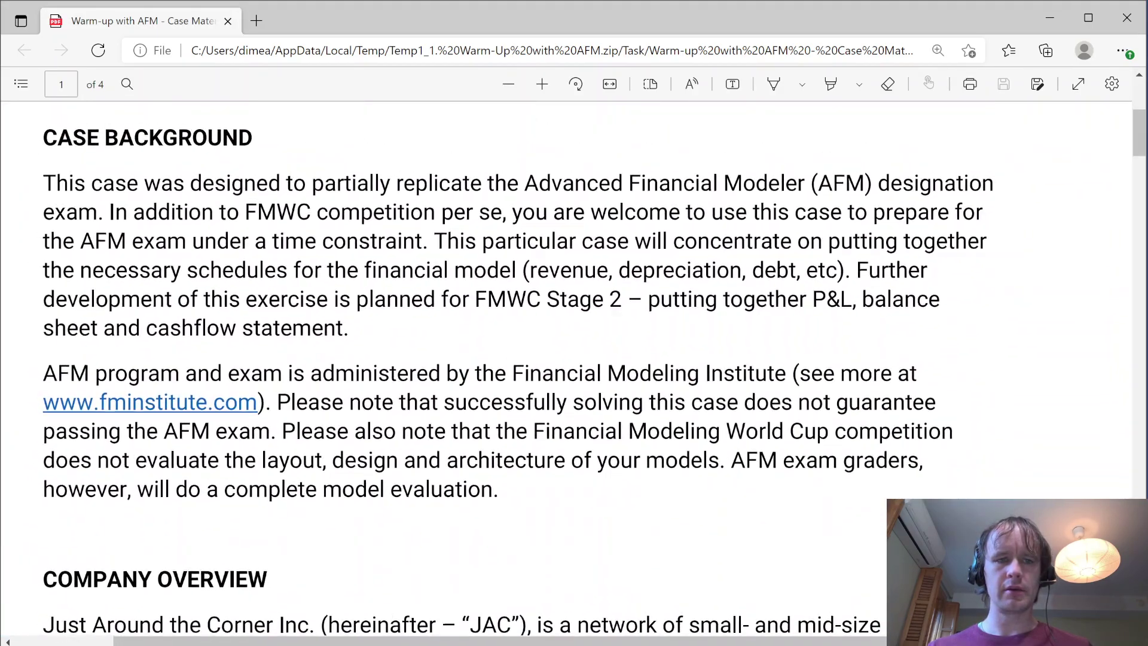
scroll(574, 371, "down", 5)
scroll(574, 371, "down", 3)
scroll(574, 371, "up", 2)
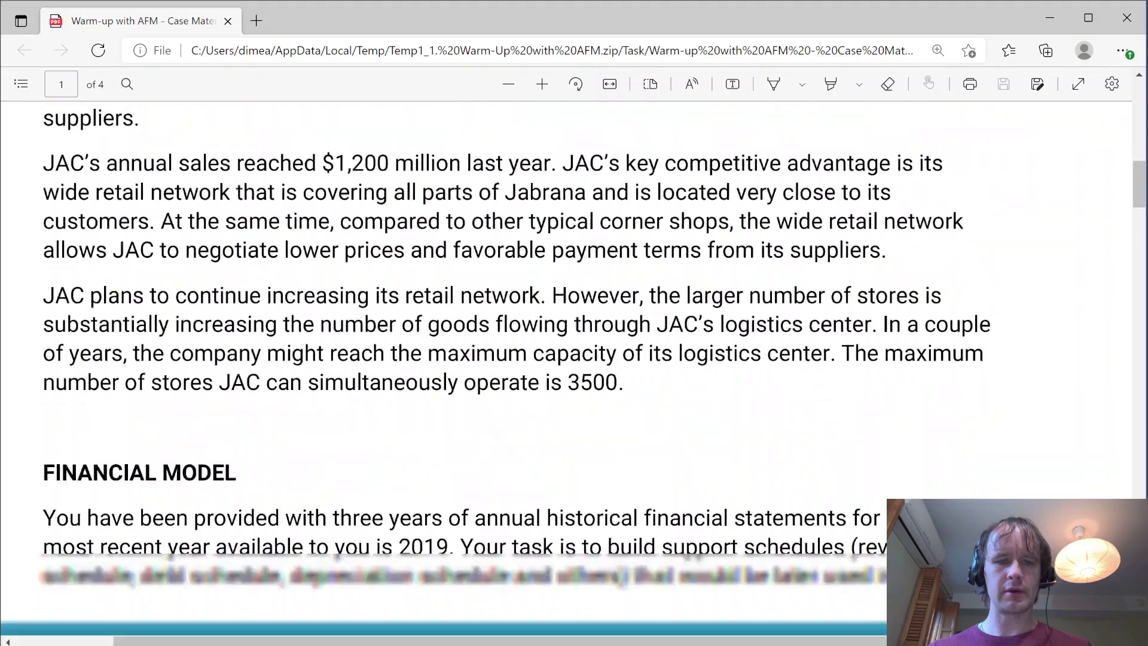
scroll(574, 370, "down", 7)
scroll(573, 371, "down", 10)
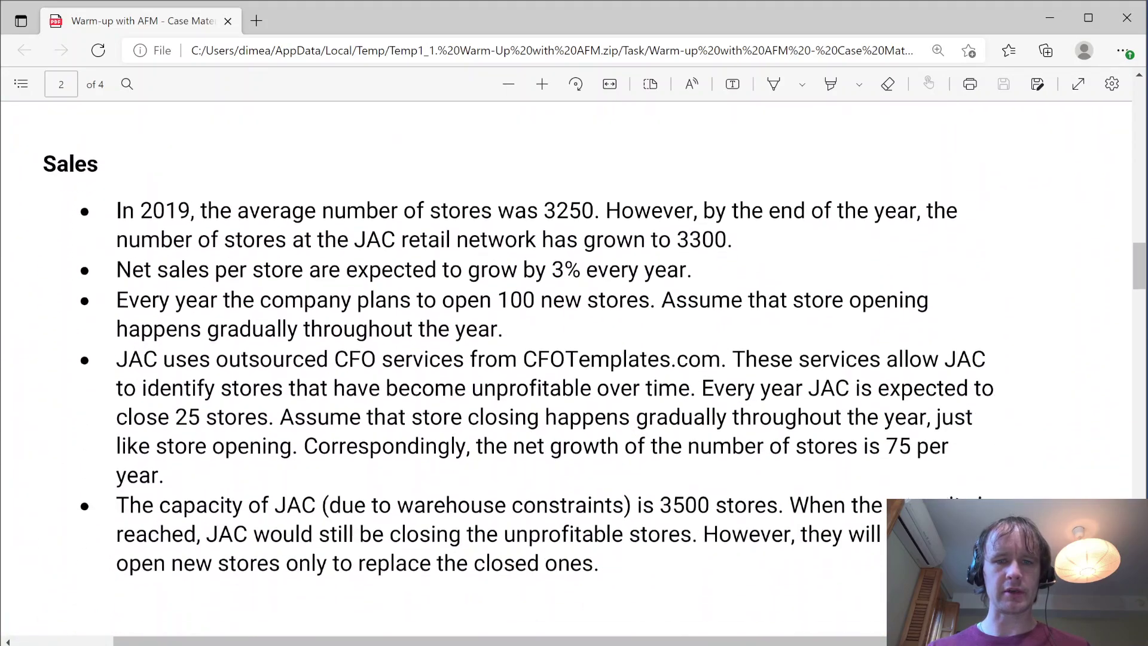
scroll(574, 370, "up", 1)
scroll(574, 371, "down", 1)
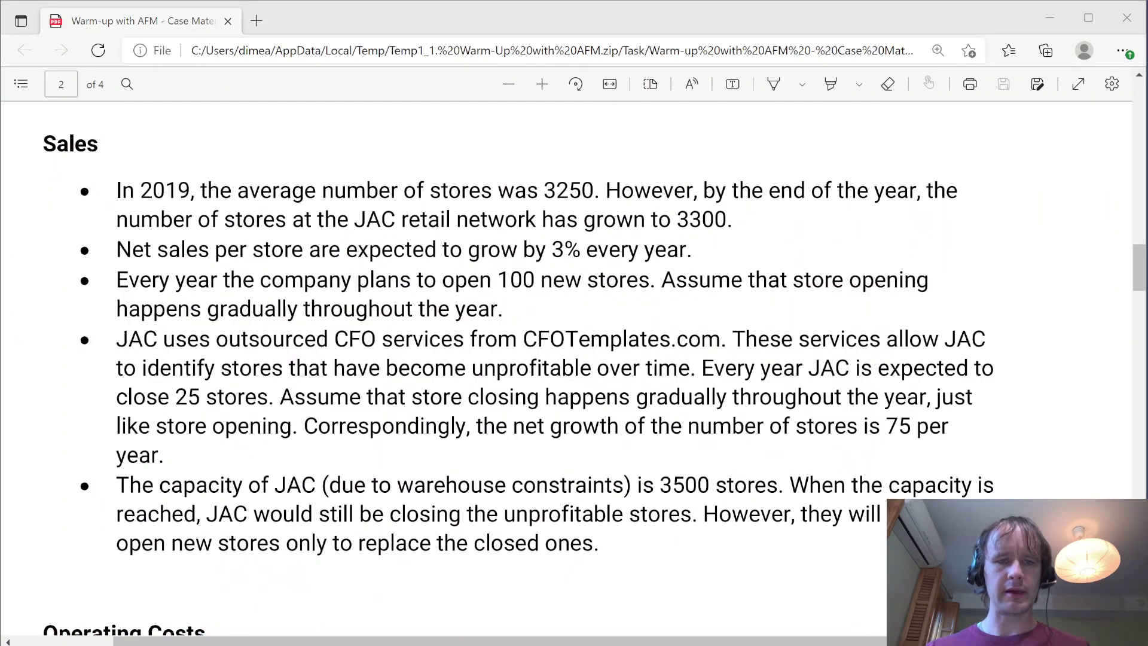
- Switch back to the Excel financial model and look through the whole Assumptions sheet down to Working Capital Days
key("alt+Tab")
key("alt+Tab")
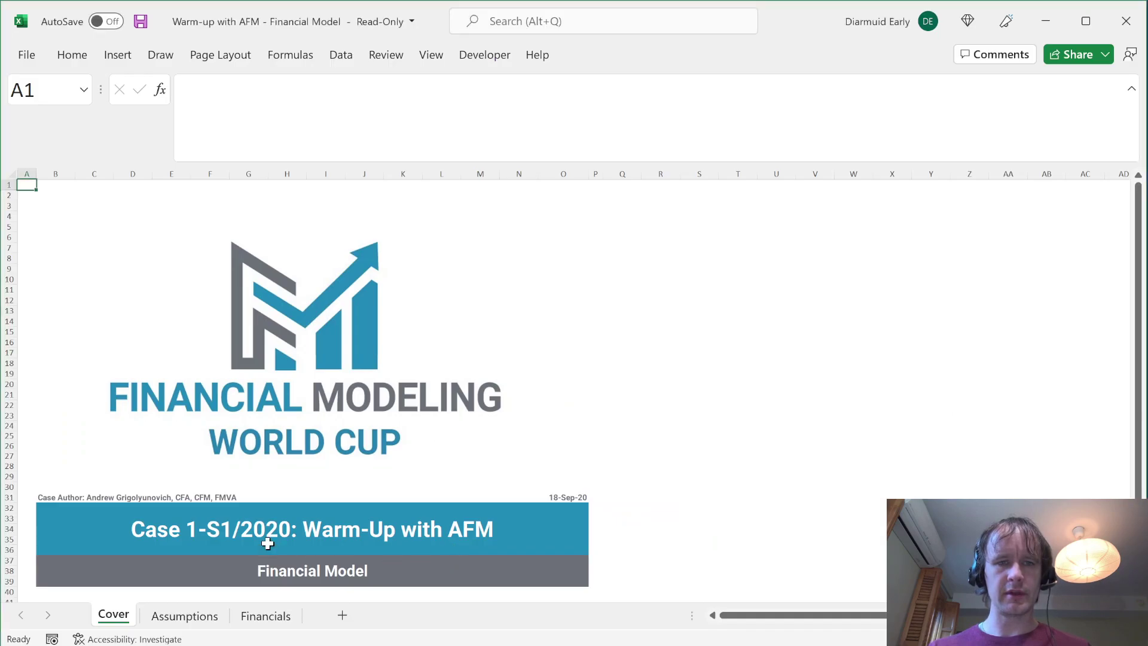
key("ctrl+Page_Down")
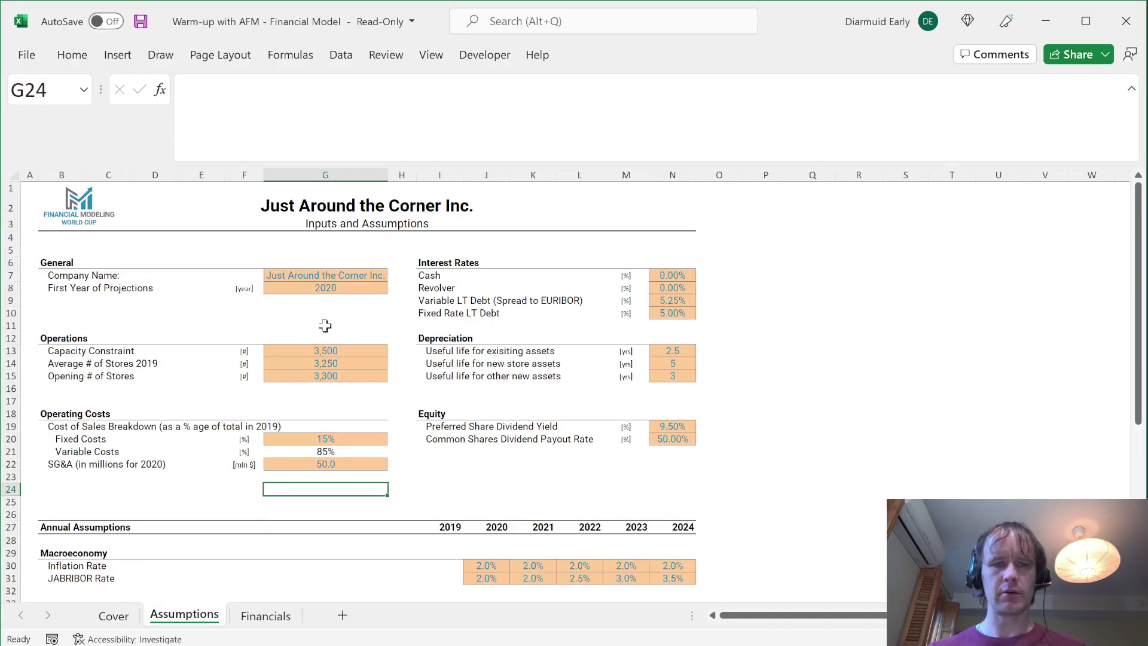
scroll(324, 325, "down", 11)
scroll(324, 325, "down", 2)
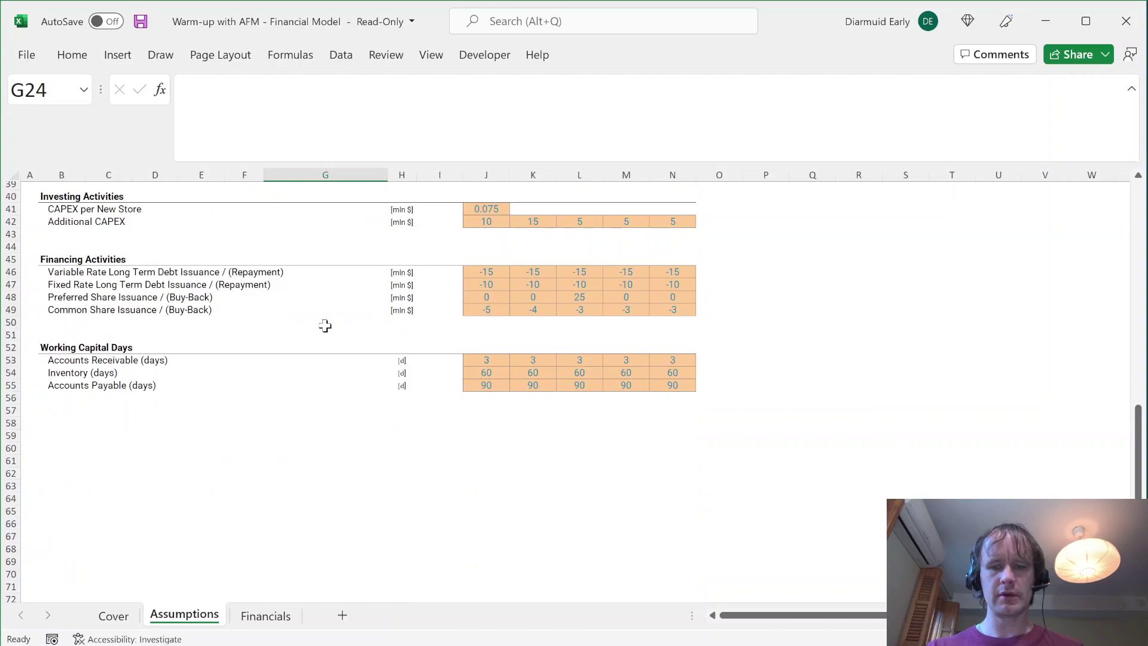
- Look through the Financials sheet from the income statement to the balance sheet and return to cell A1
key("ctrl+Home")
key("ctrl+Page_Down")
scroll(394, 385, "down", 20)
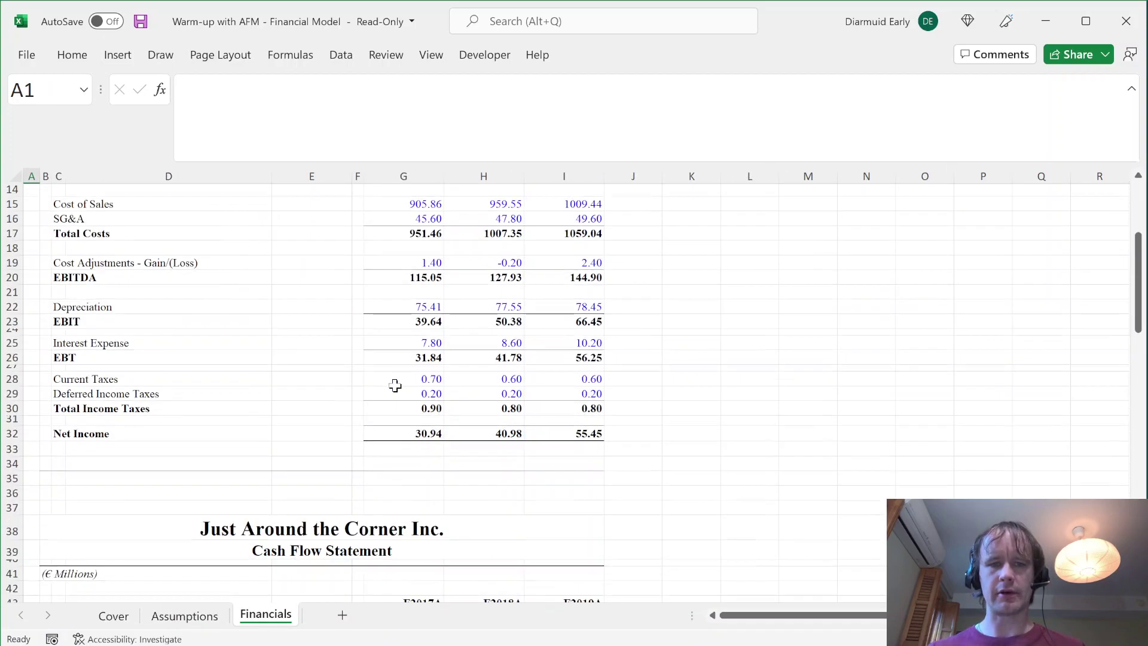
scroll(395, 385, "down", 3)
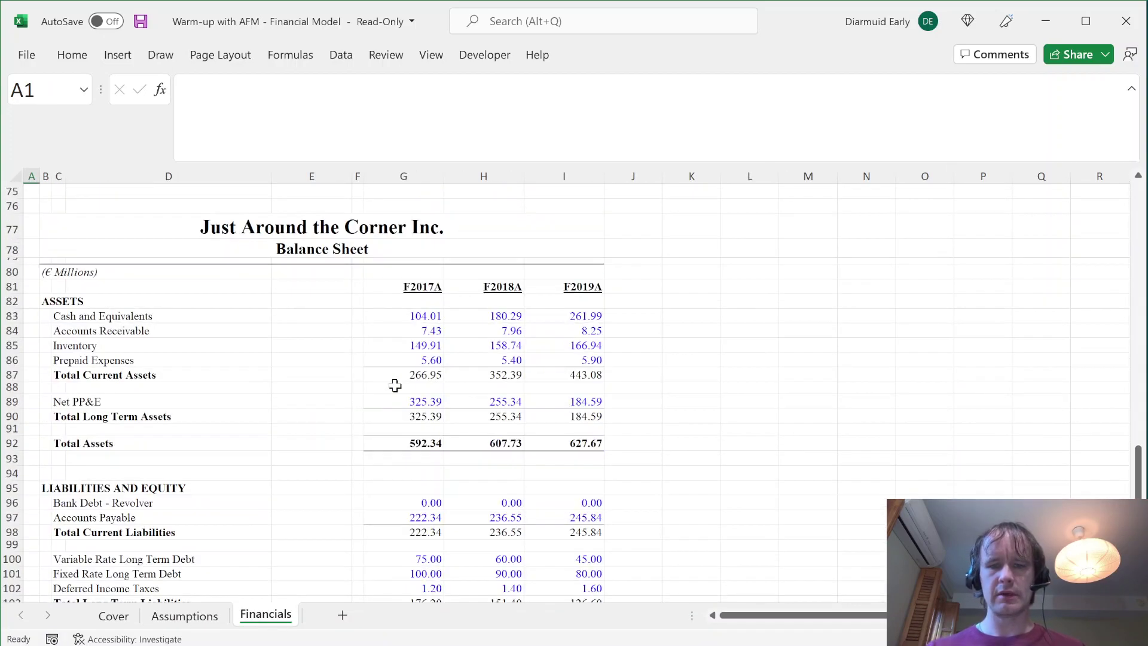
key("ctrl+Home")
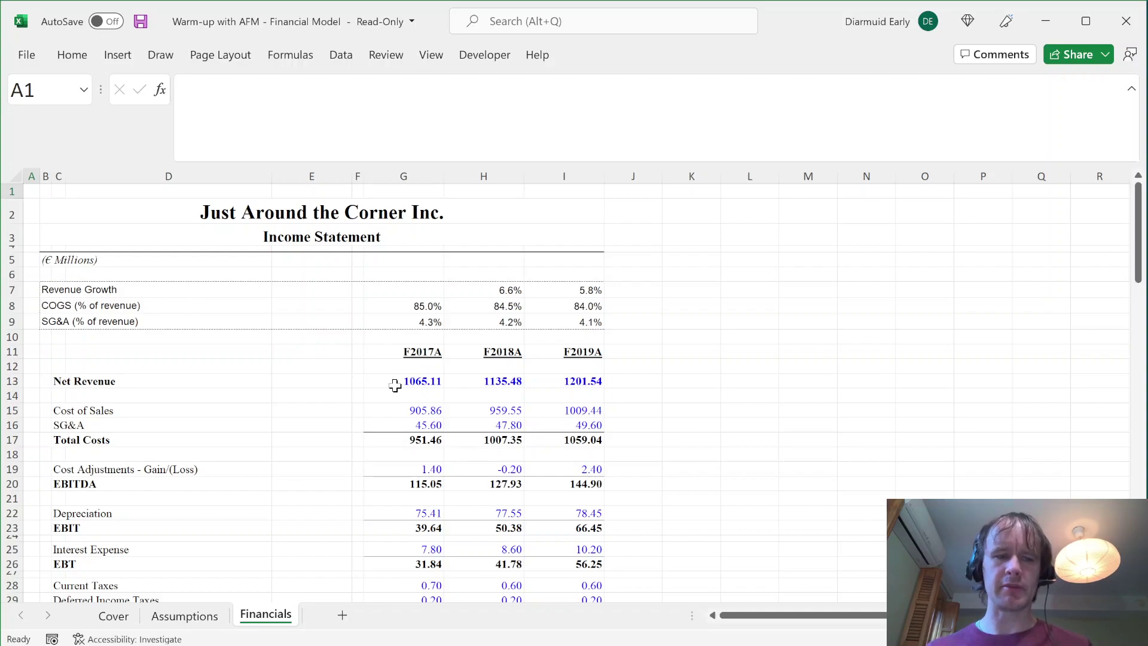
- Review the income statement against the Assumptions sheet, and switch to the Sales notes in the case PDF
key("ctrl+Page_Up")
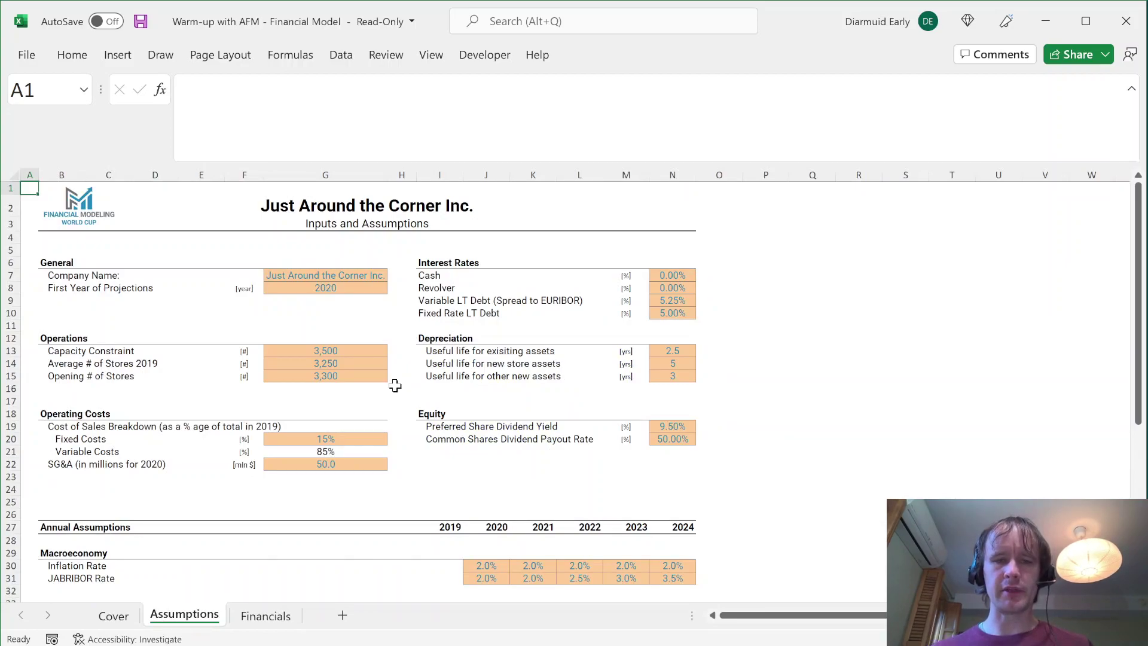
key("ctrl+Page_Down")
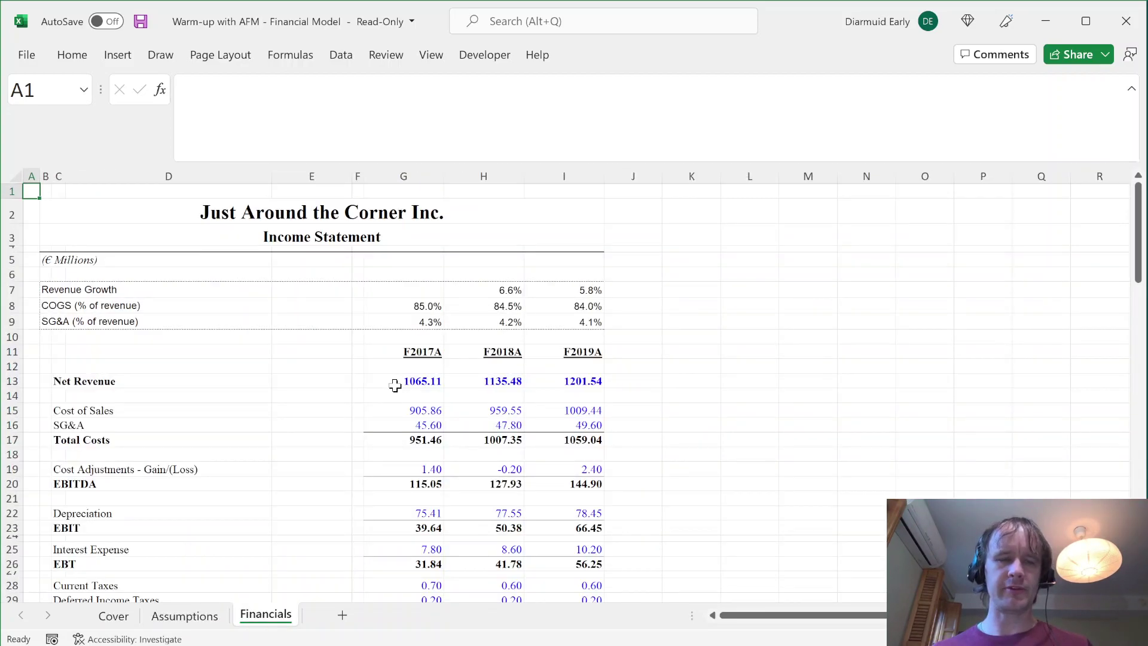
scroll(487, 397, "down", 6)
scroll(487, 397, "up", 5)
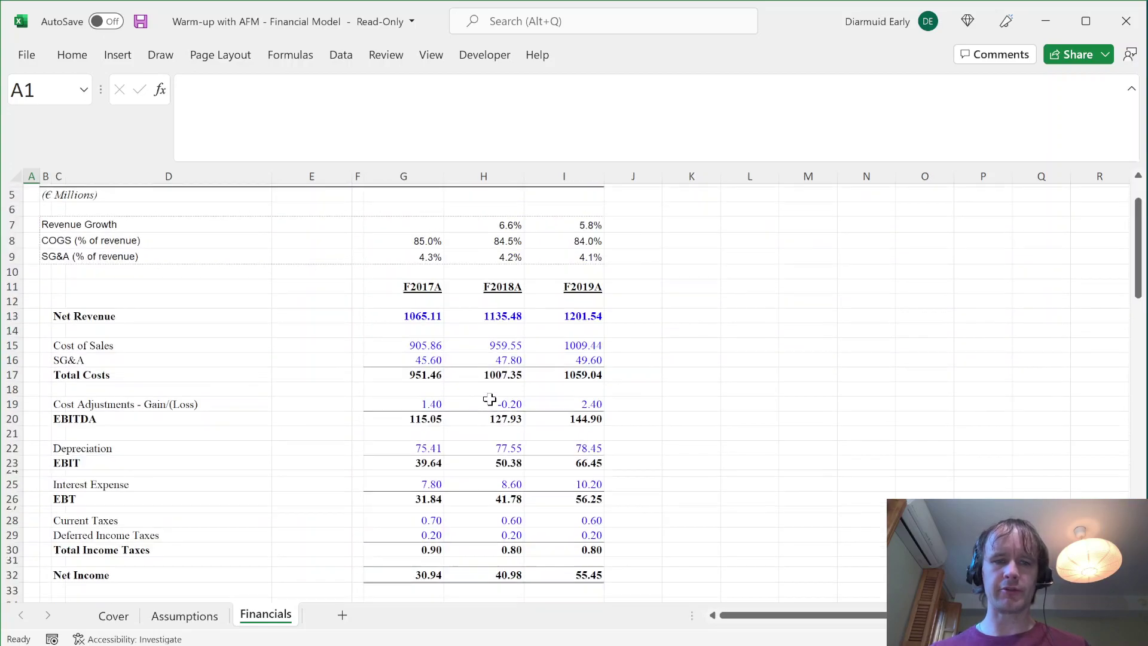
key("ctrl+Page_Up")
key("alt+Tab")
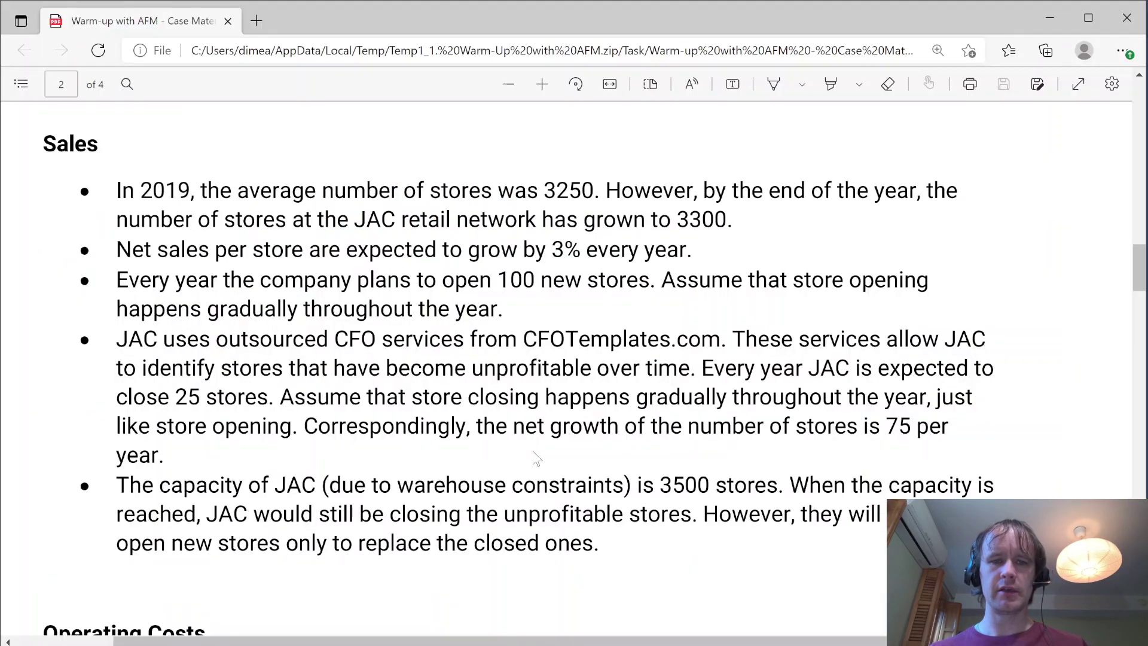
- Return to Excel and examine the historical income statement, cash flow statement and balance sheet on the Financials sheet
key("alt+Tab")
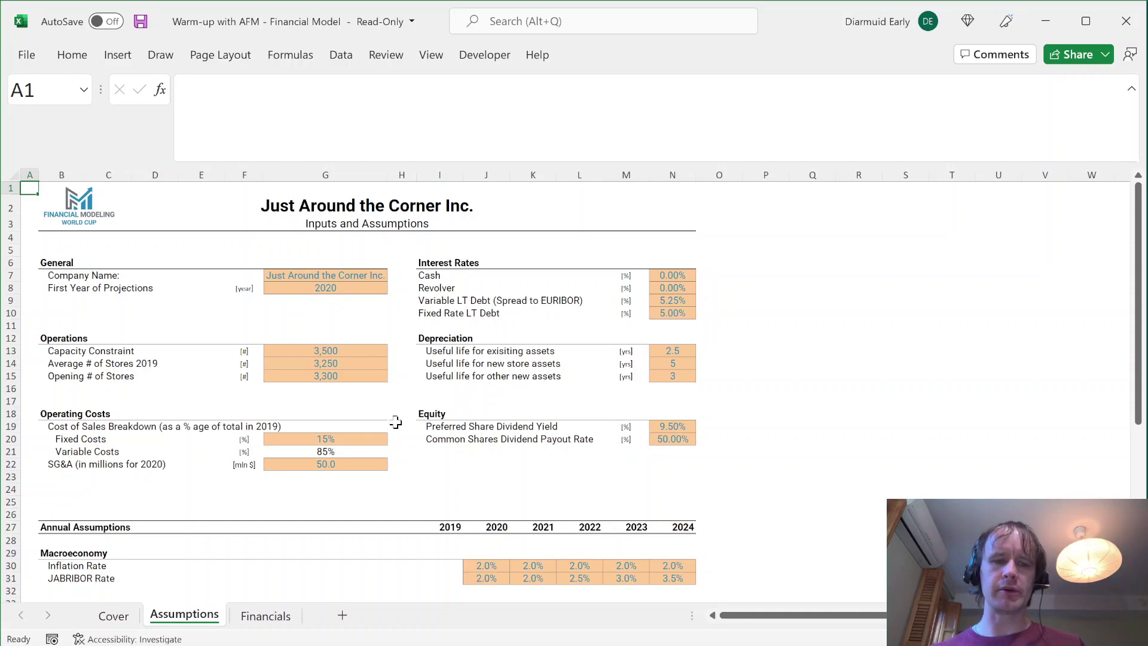
left_click(267, 616)
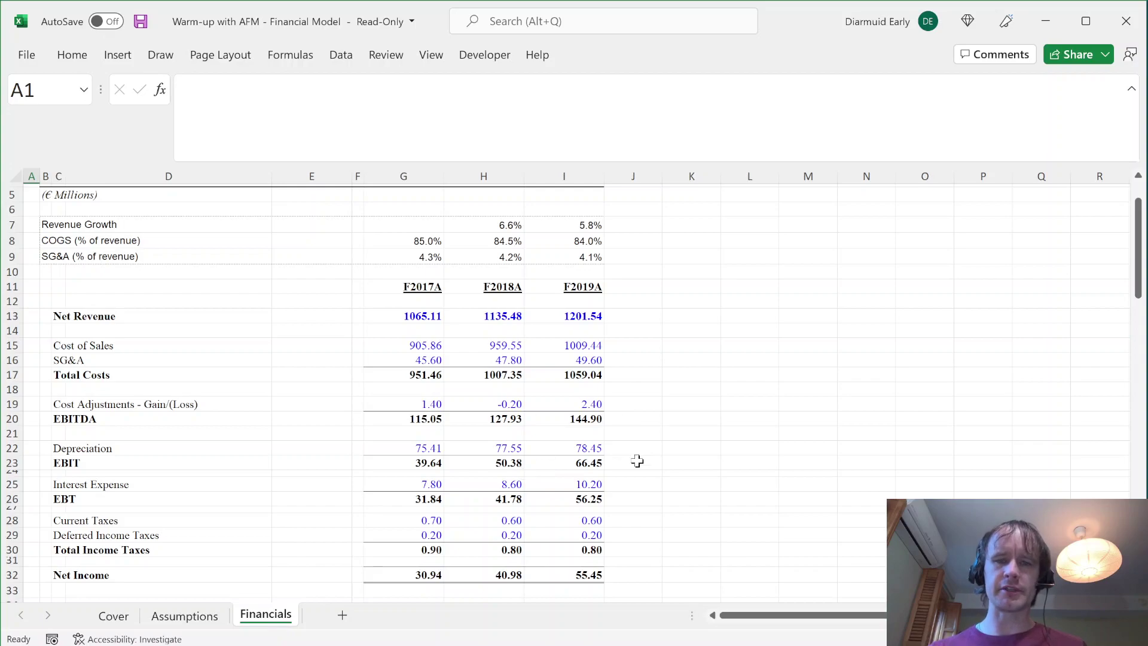
scroll(651, 475, "down", 11)
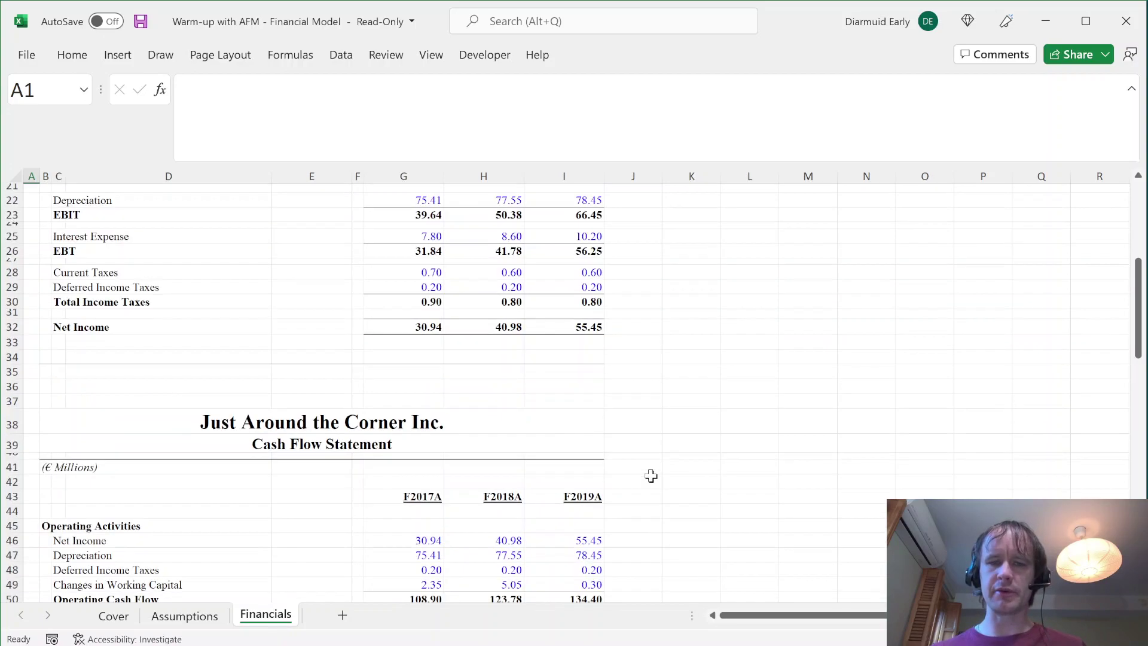
scroll(652, 475, "down", 9)
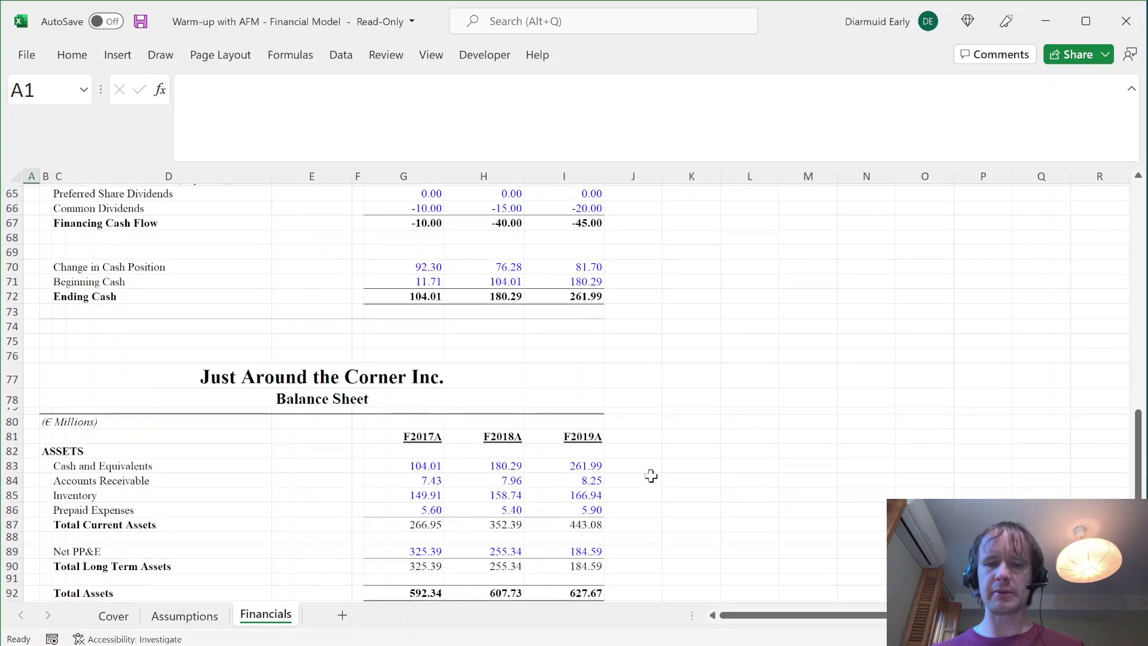
key("ctrl+Home")
key("ctrl+Page_Up")
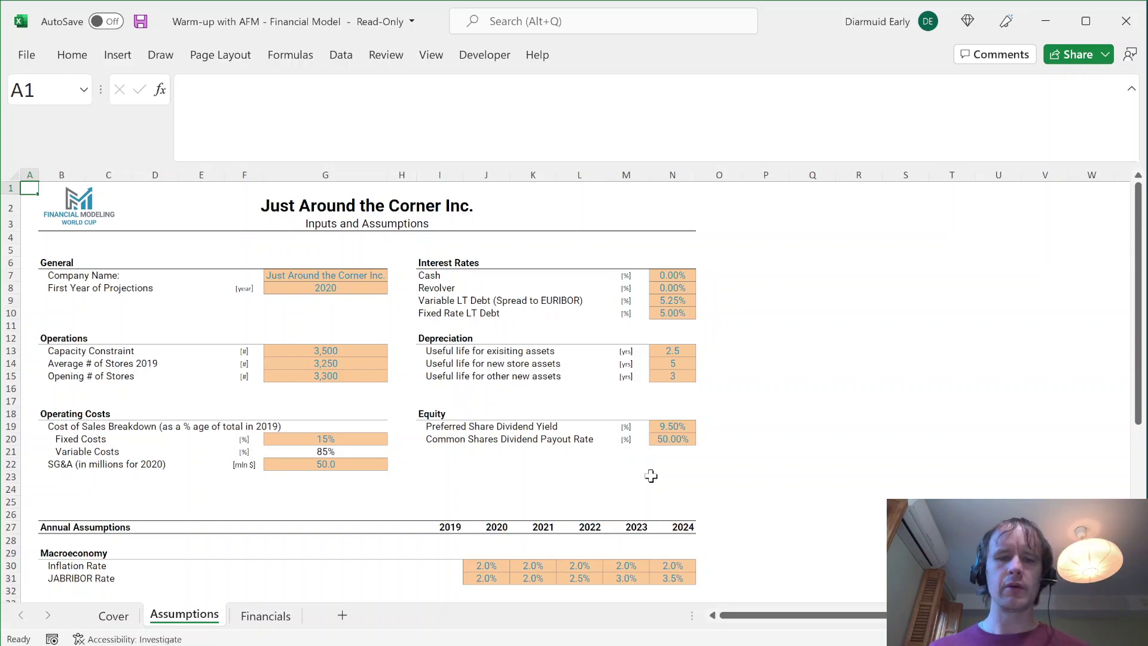
- Examine the general and annual inputs on the Assumptions sheet, and select the working capital days in J53:N55
scroll(607, 456, "down", 8)
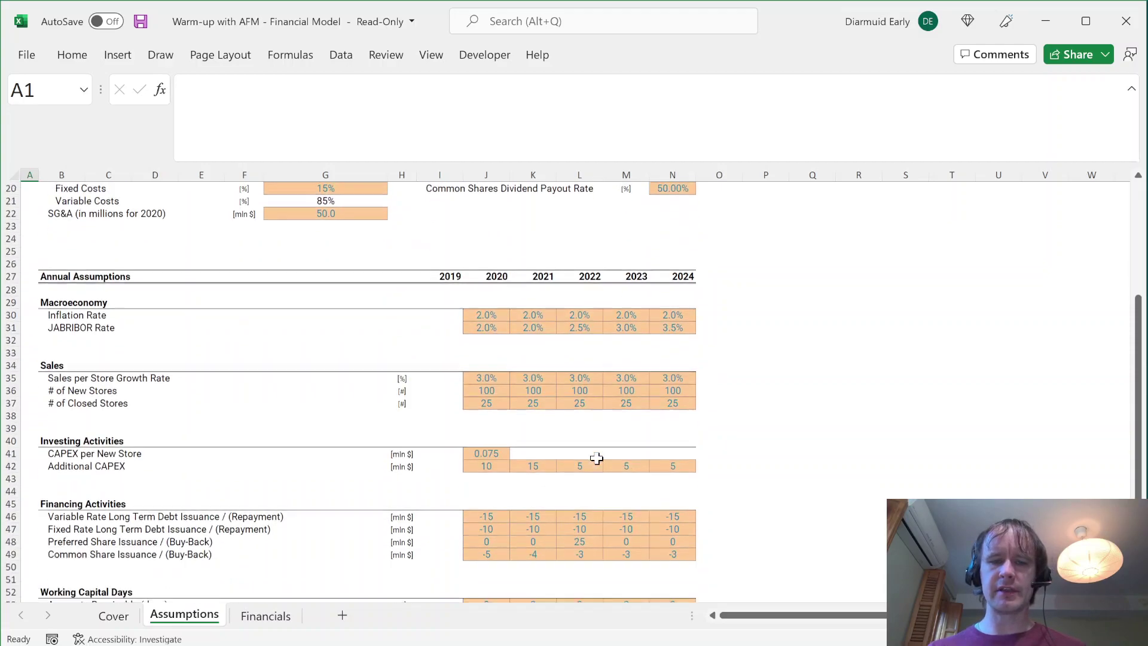
scroll(597, 458, "up", 8)
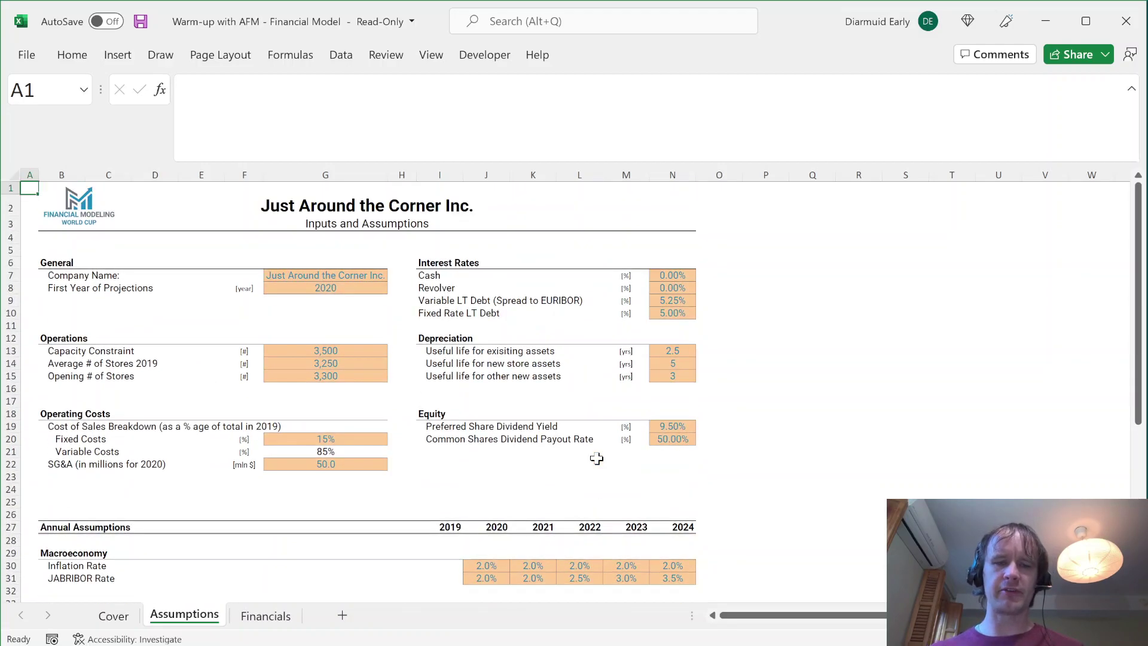
key("ctrl+Page_Down")
key("ctrl+Page_Up")
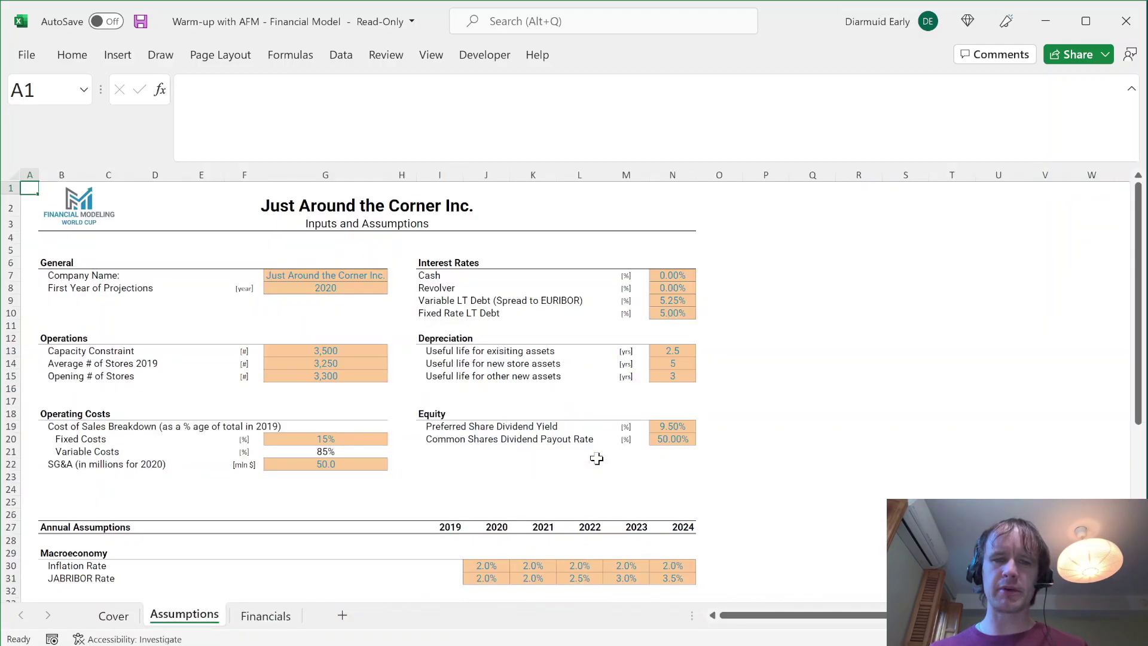
scroll(597, 458, "down", 10)
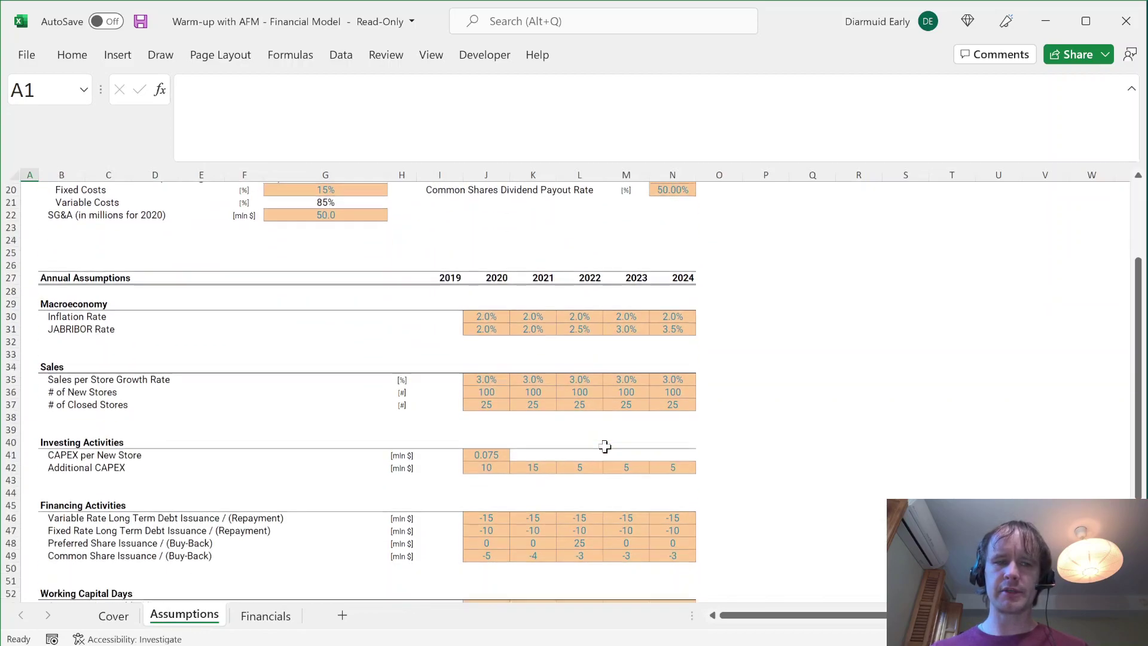
scroll(605, 446, "up", 10)
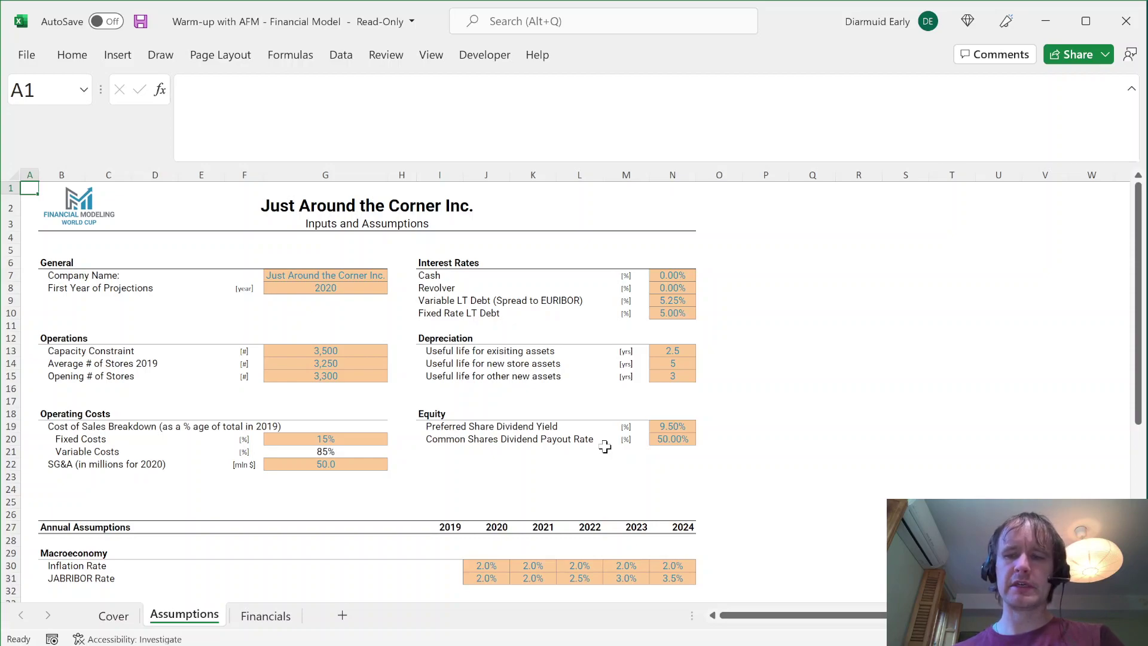
scroll(605, 447, "down", 8)
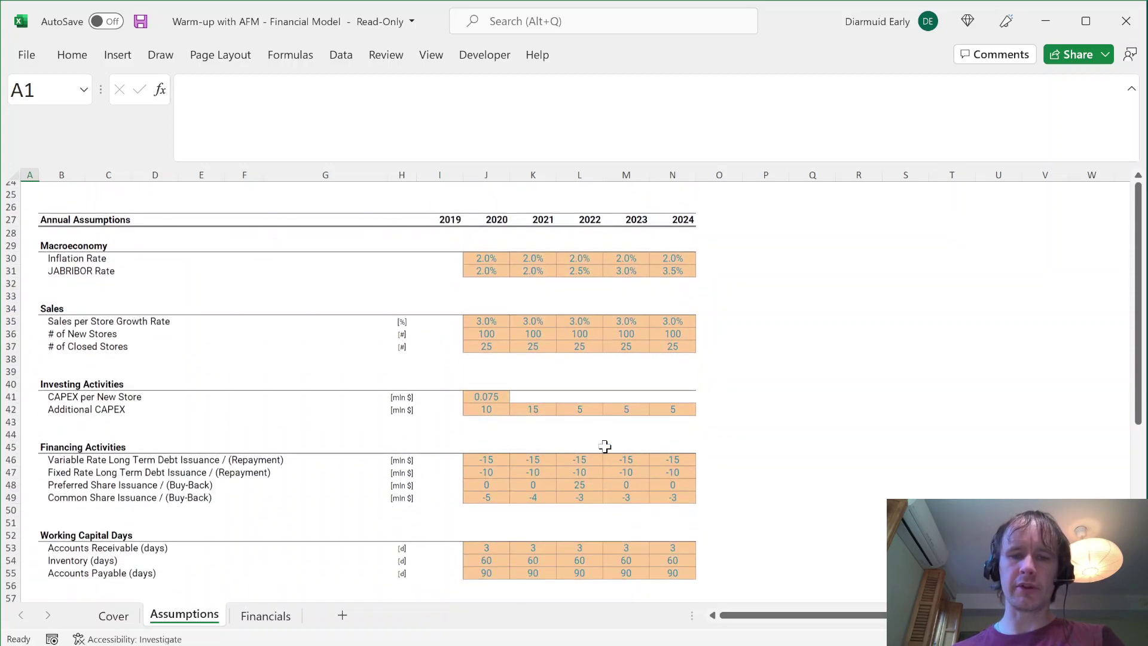
scroll(556, 460, "up", 8)
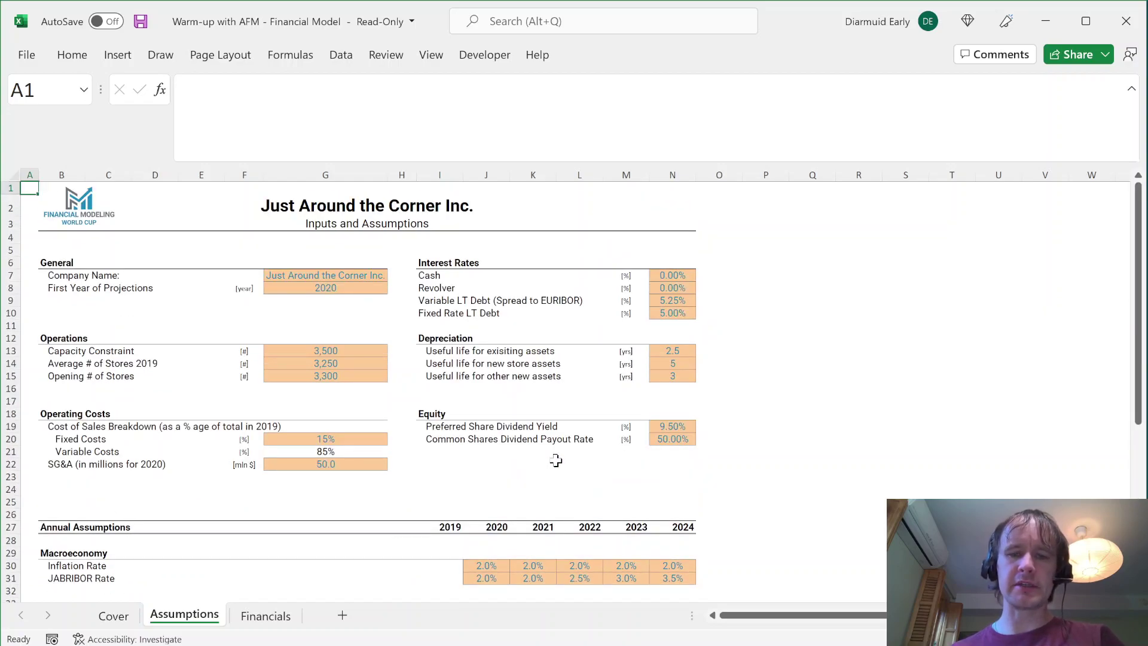
scroll(556, 460, "down", 6)
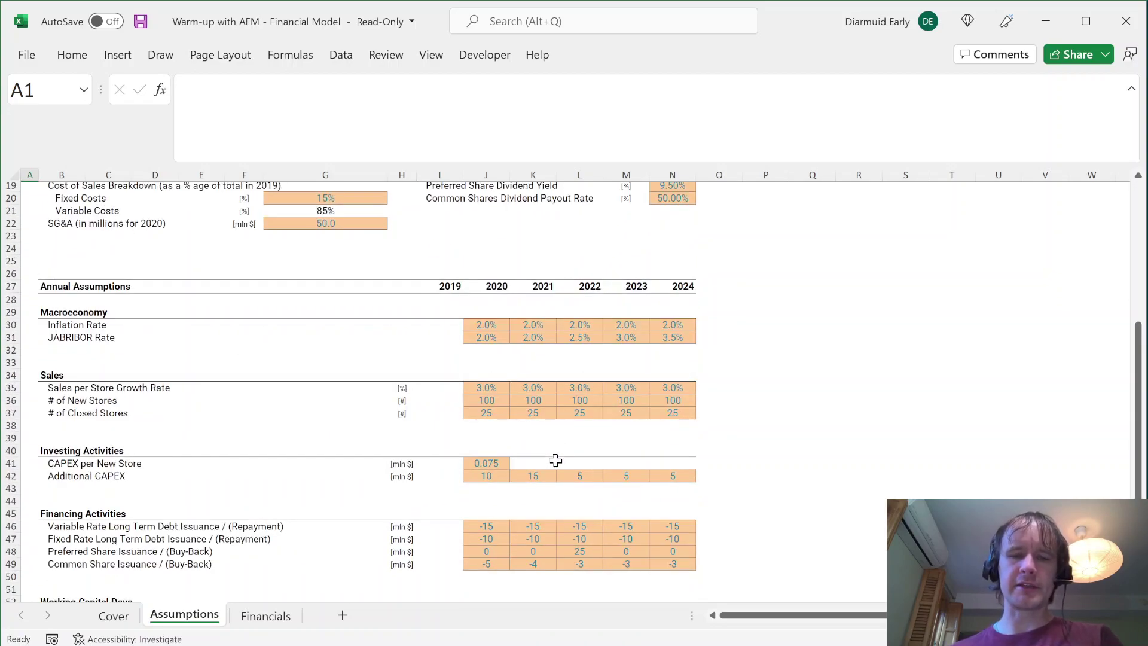
scroll(556, 461, "down", 1)
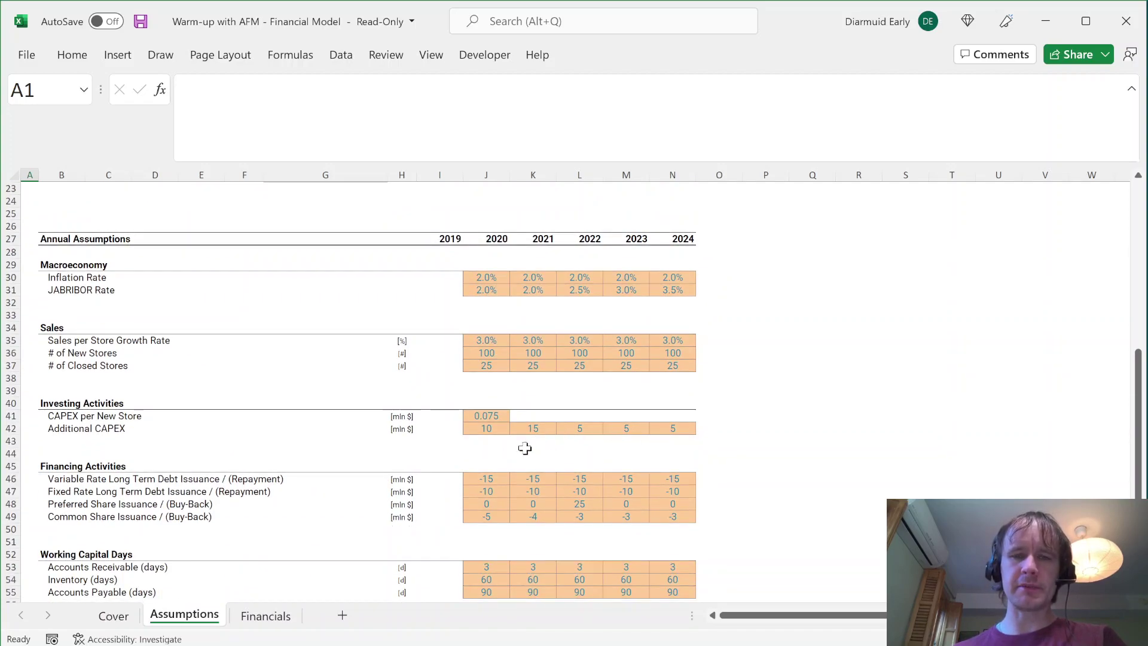
scroll(409, 494, "down", 3)
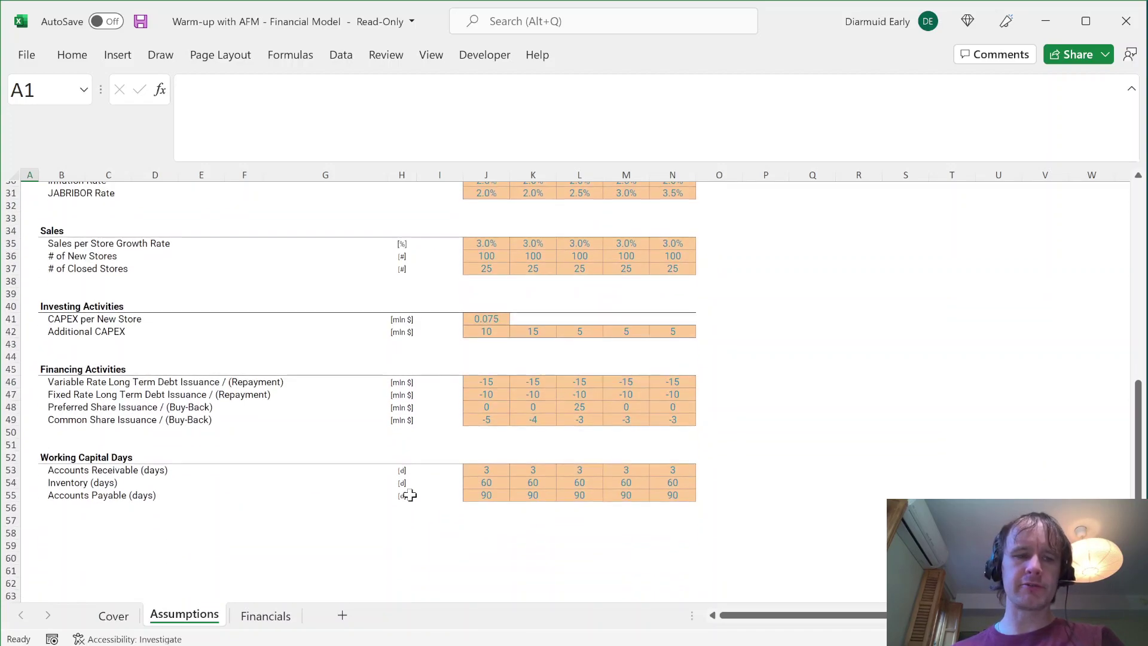
left_click_drag(478, 474, 679, 488)
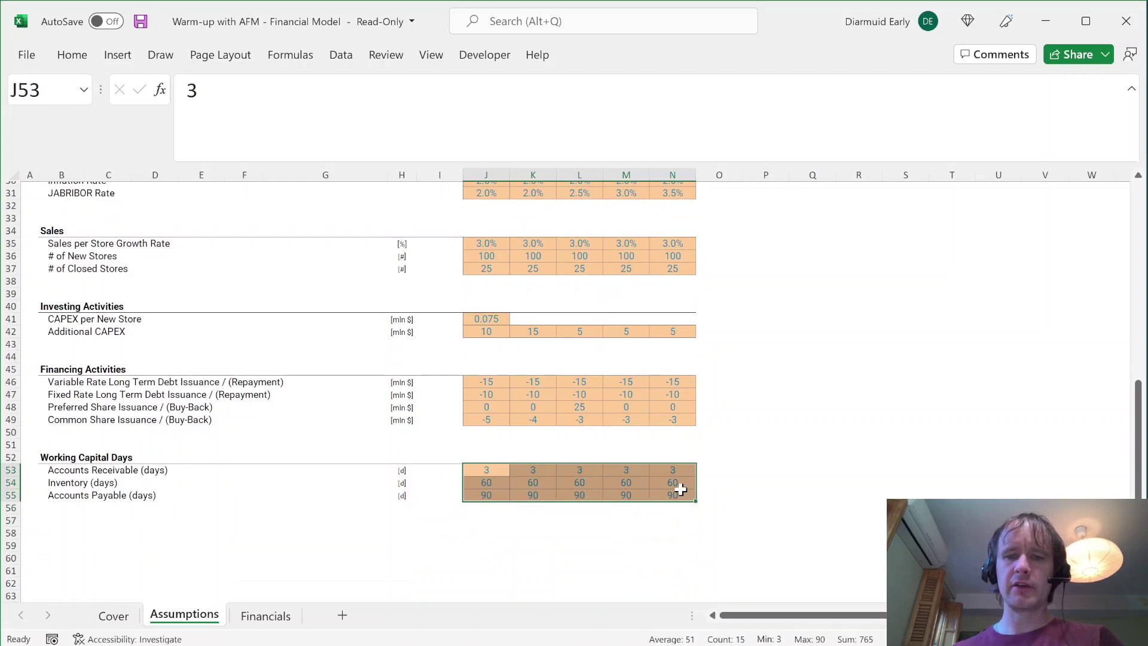
- Review the general and annual inputs on the Assumptions sheet against the historical statements on the Financials sheet
key("ctrl+Home")
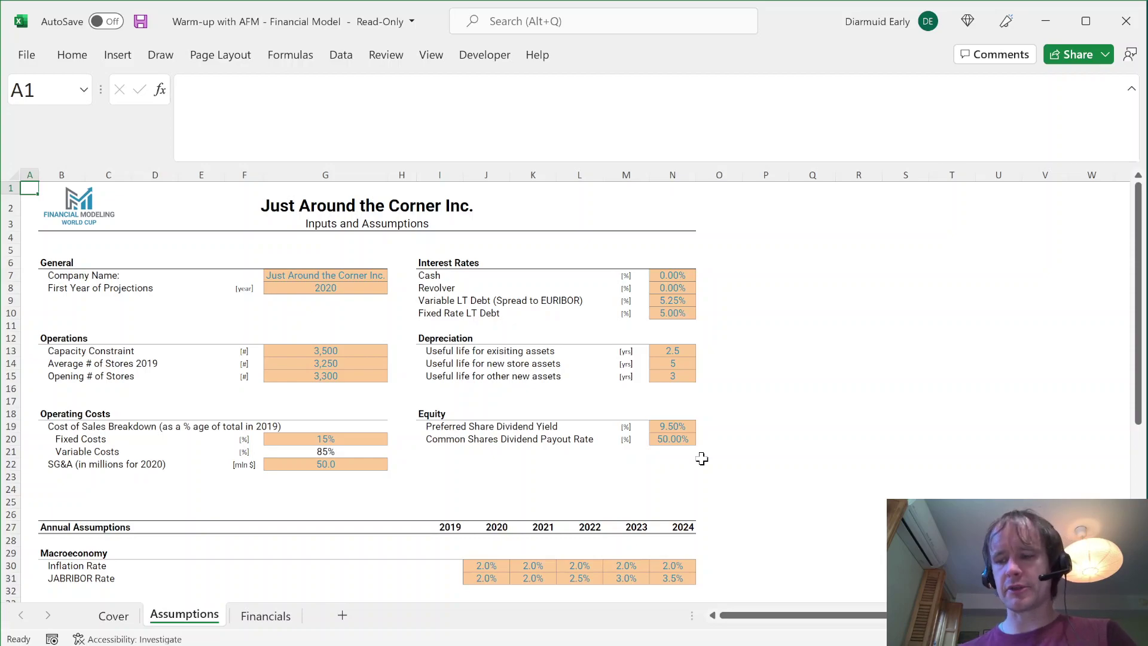
scroll(702, 458, "down", 12)
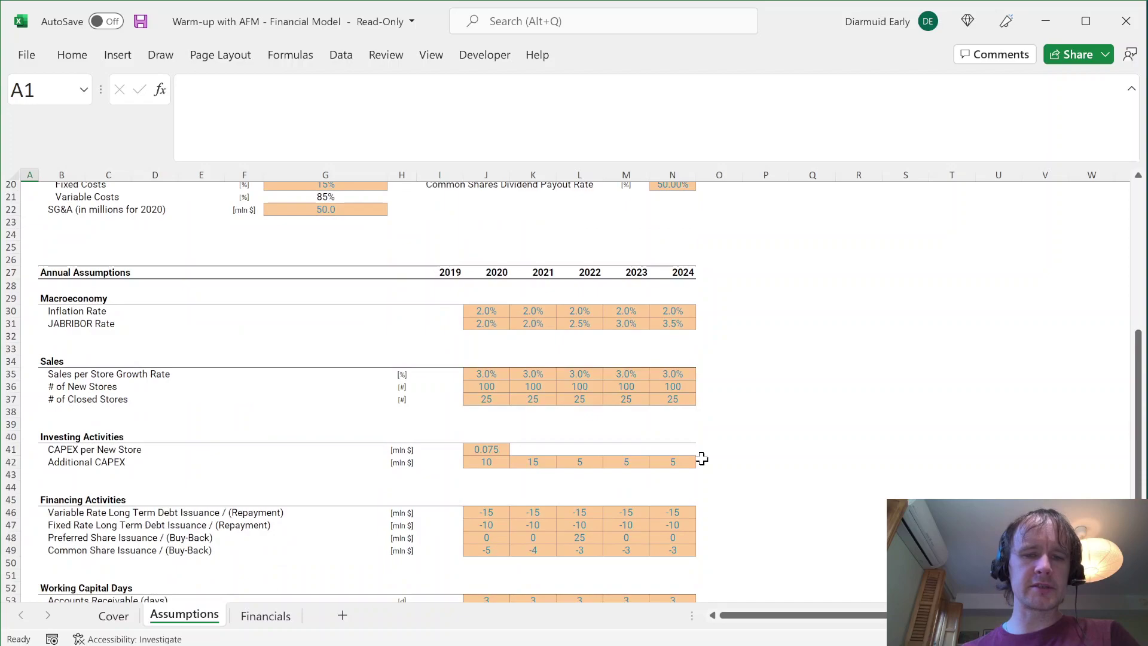
scroll(702, 459, "up", 12)
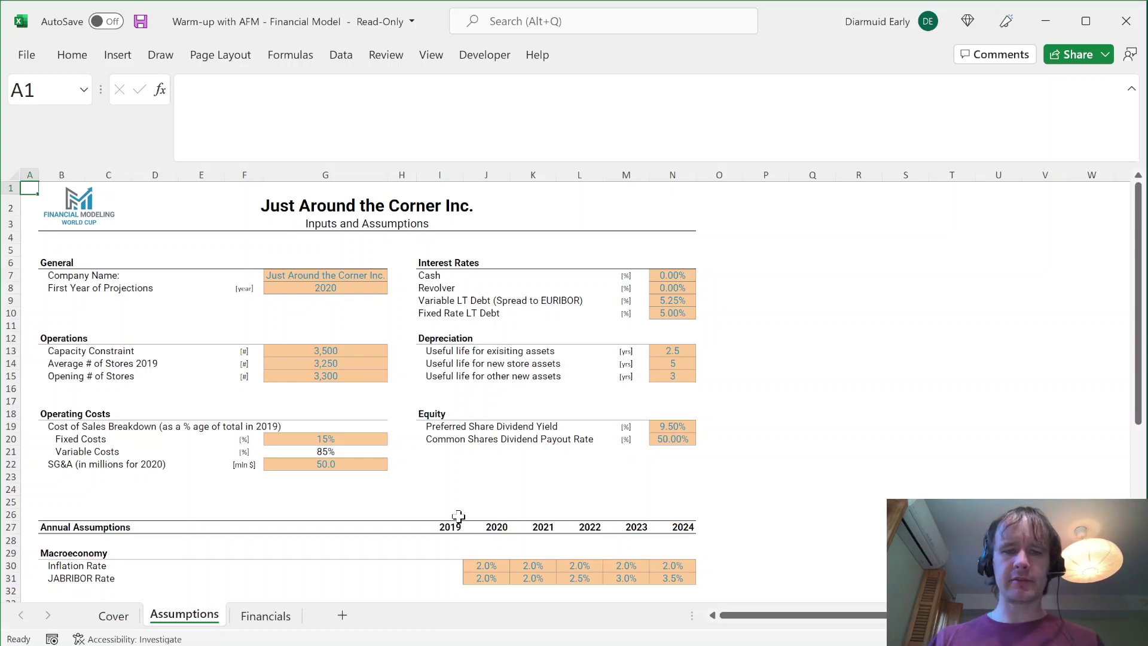
left_click(265, 616)
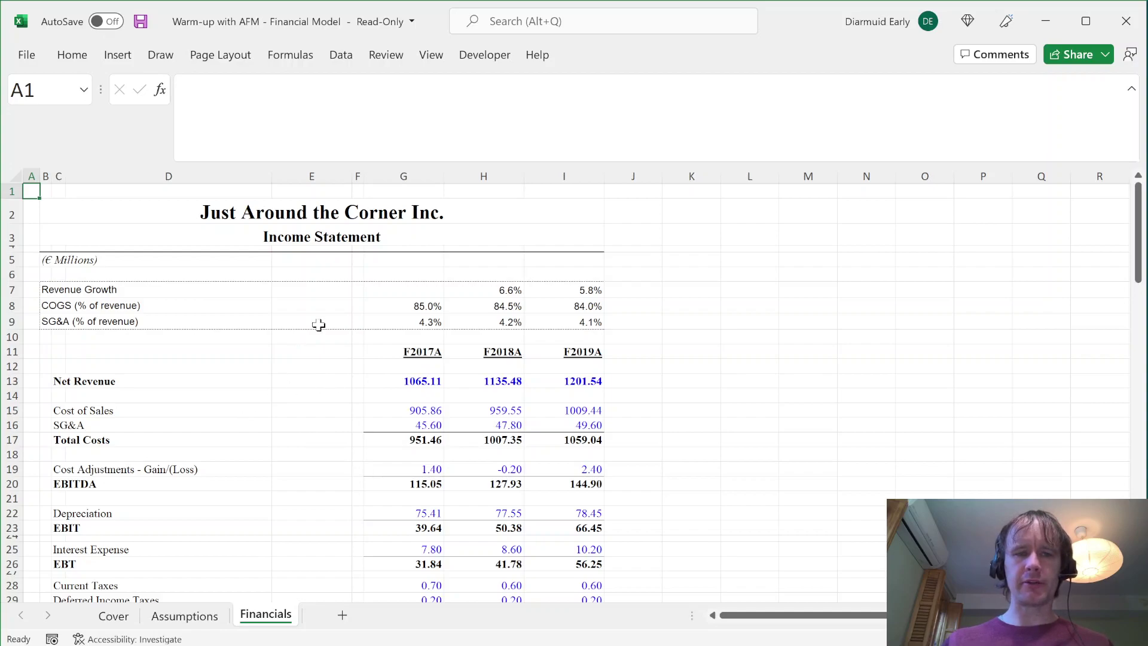
scroll(305, 475, "down", 3)
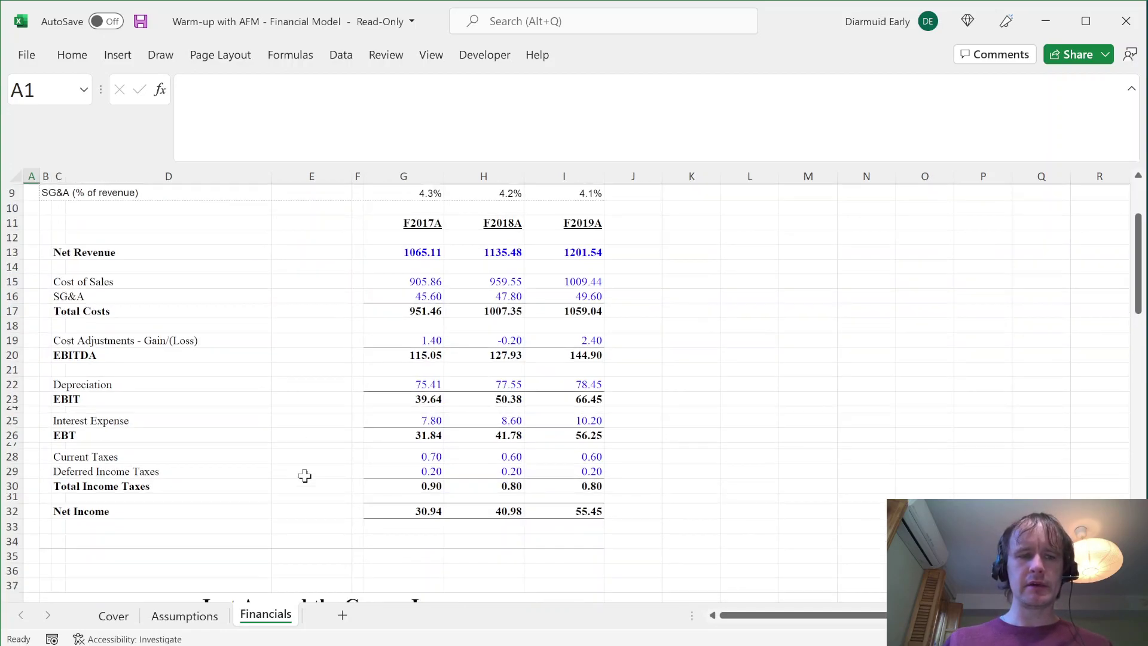
scroll(305, 476, "down", 19)
scroll(305, 475, "down", 4)
scroll(305, 475, "up", 15)
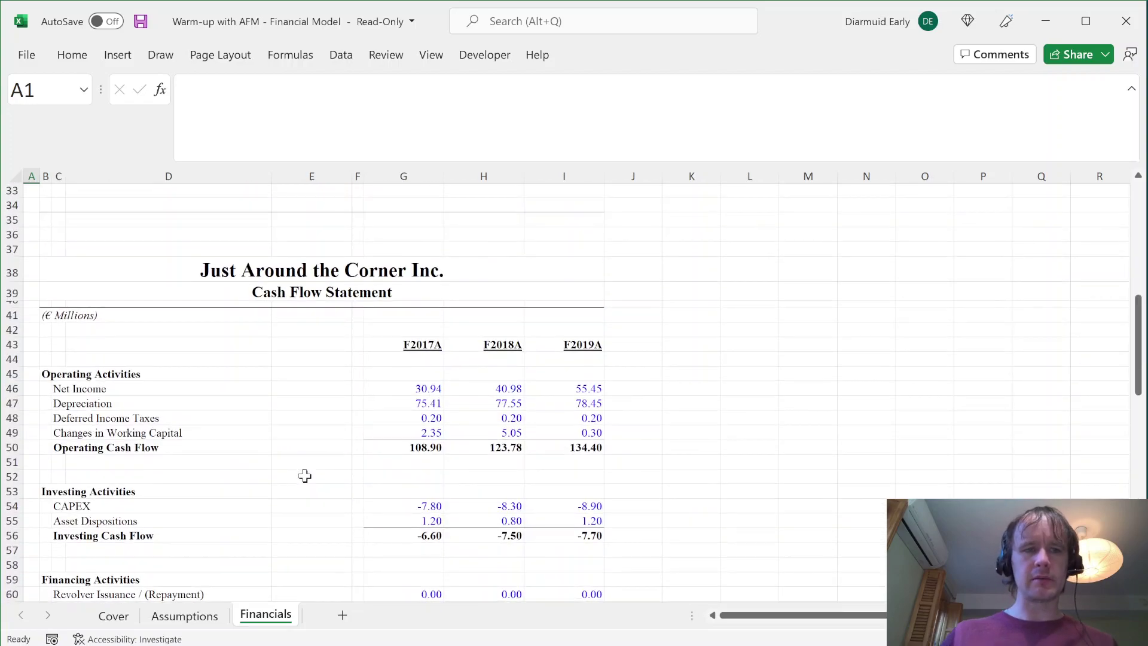
scroll(305, 476, "up", 10)
scroll(305, 475, "up", 1)
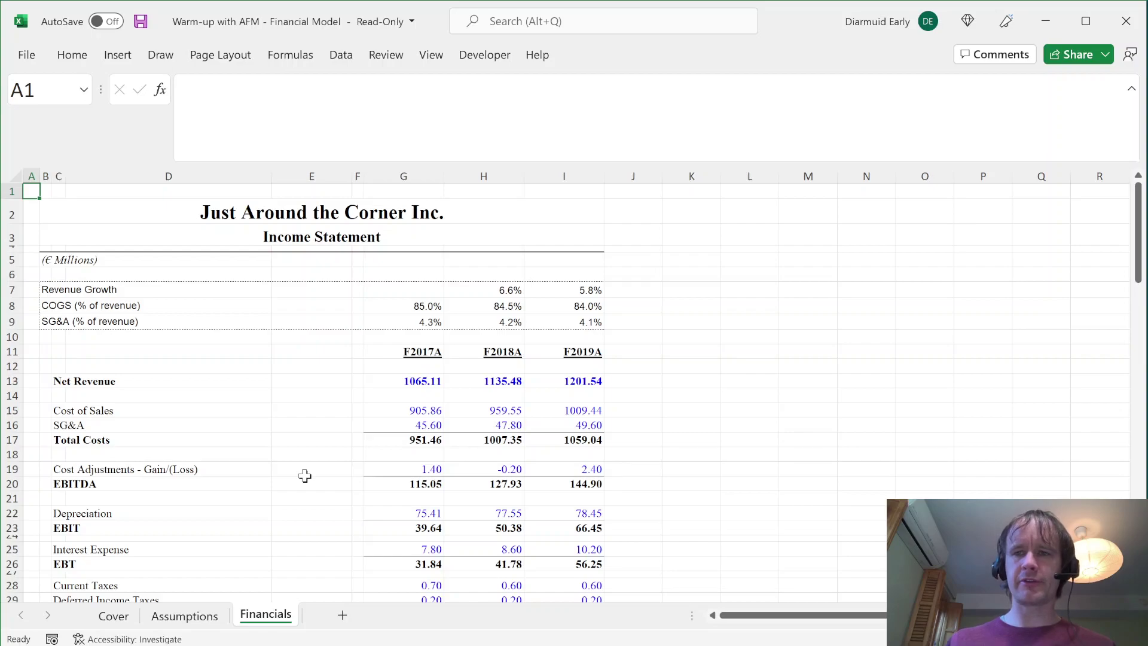
- Make two copies of the Financials sheet and rename the three sheets IS, CF and BS
left_click_drag(269, 622, 444, 621)
double_click(256, 616)
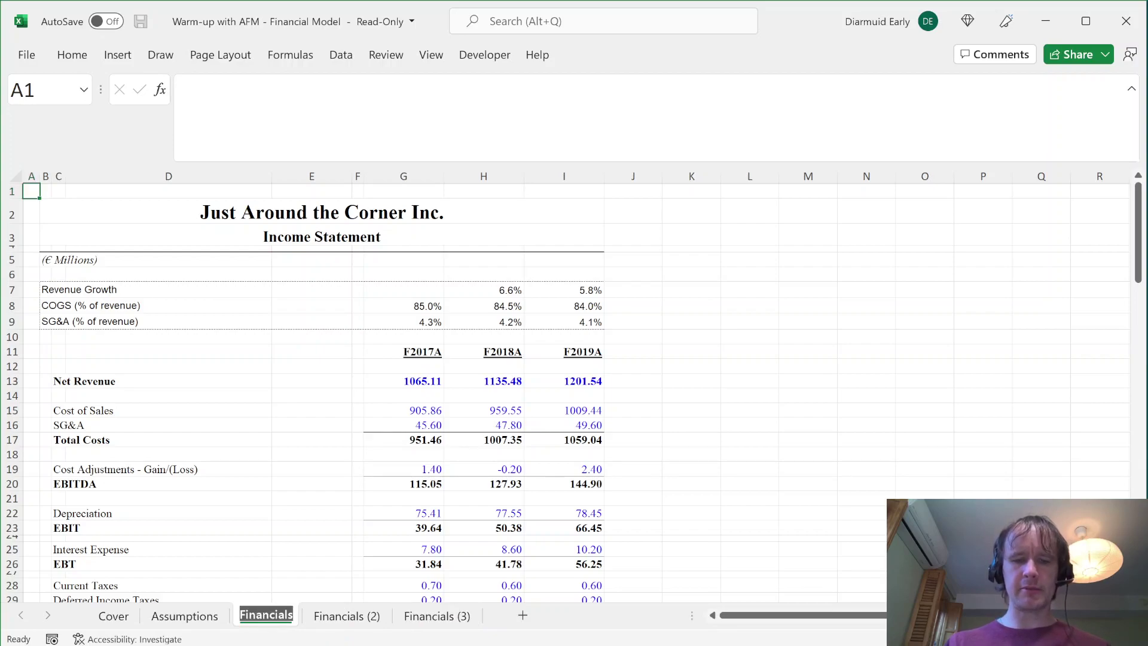
type("IS")
double_click(294, 618)
type("CF")
key("Return")
double_click(326, 617)
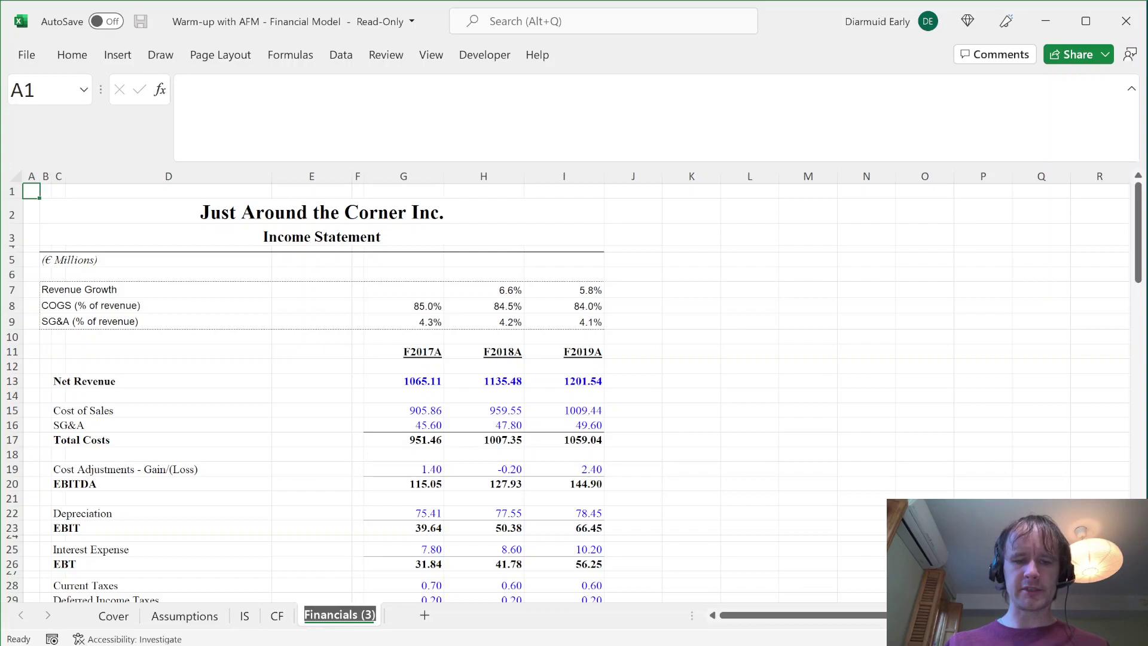
type("BS")
key("Return")
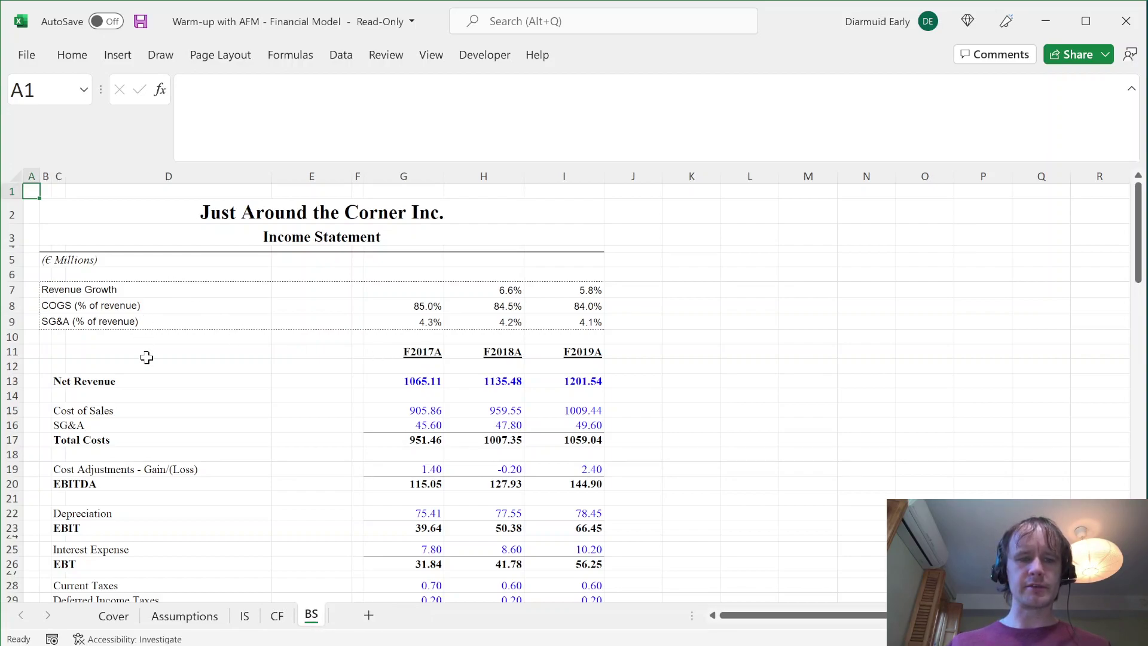
- Delete everything below the income statement on the IS sheet, from row 35 down, and go to the CF sheet
left_click(244, 616)
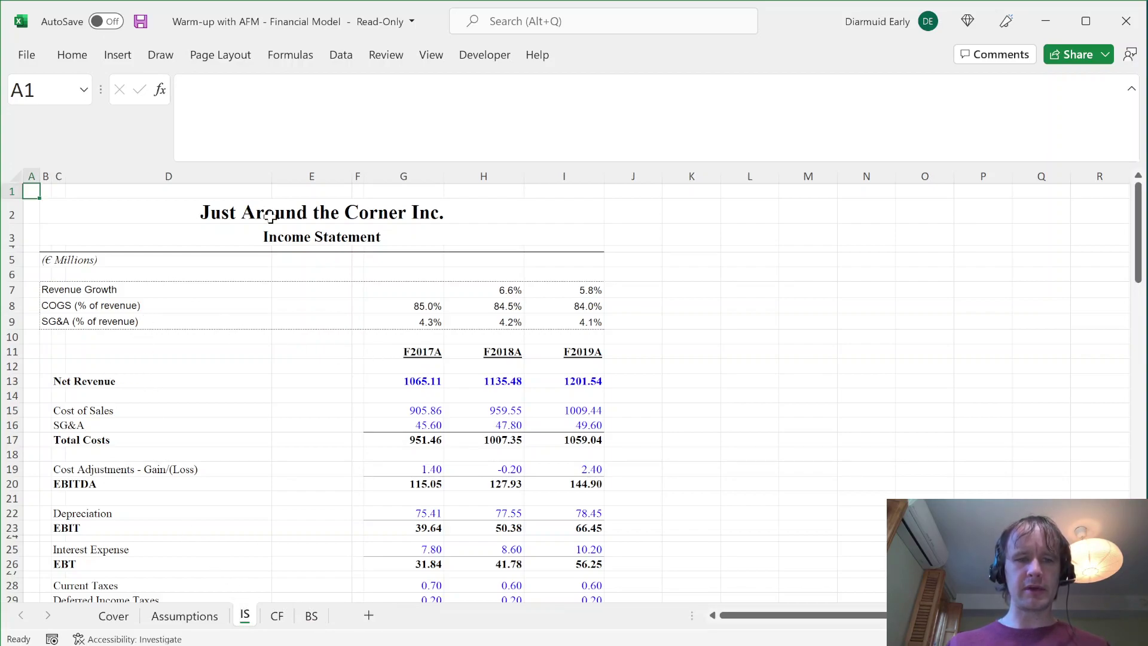
key("Page_Down")
left_click(59, 326)
key("Up")
key("Up")
key("Up")
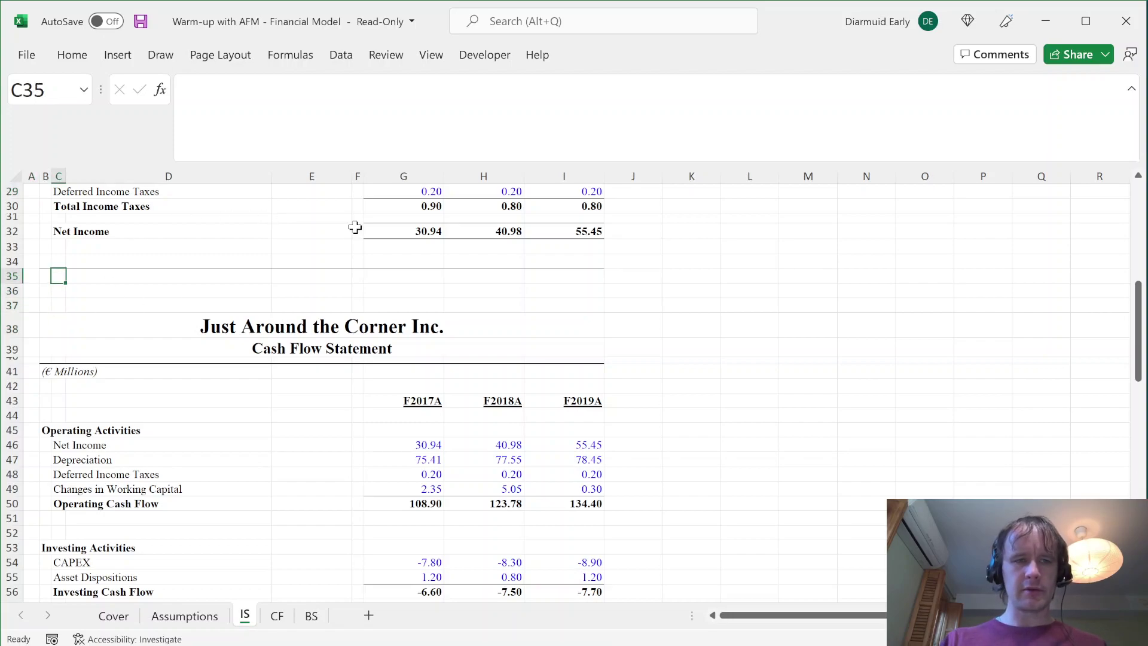
key("ctrl+shift+End")
key("shift+space")
key("alt+h")
key("d")
key("r")
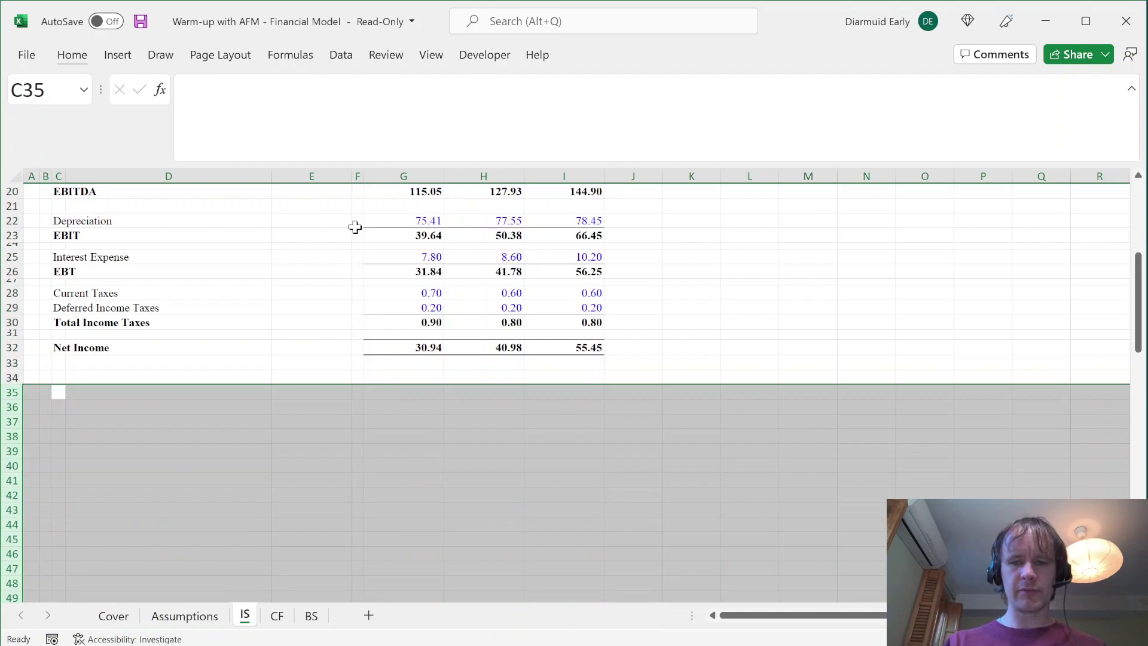
key("ctrl+Home")
key("ctrl+Page_Down")
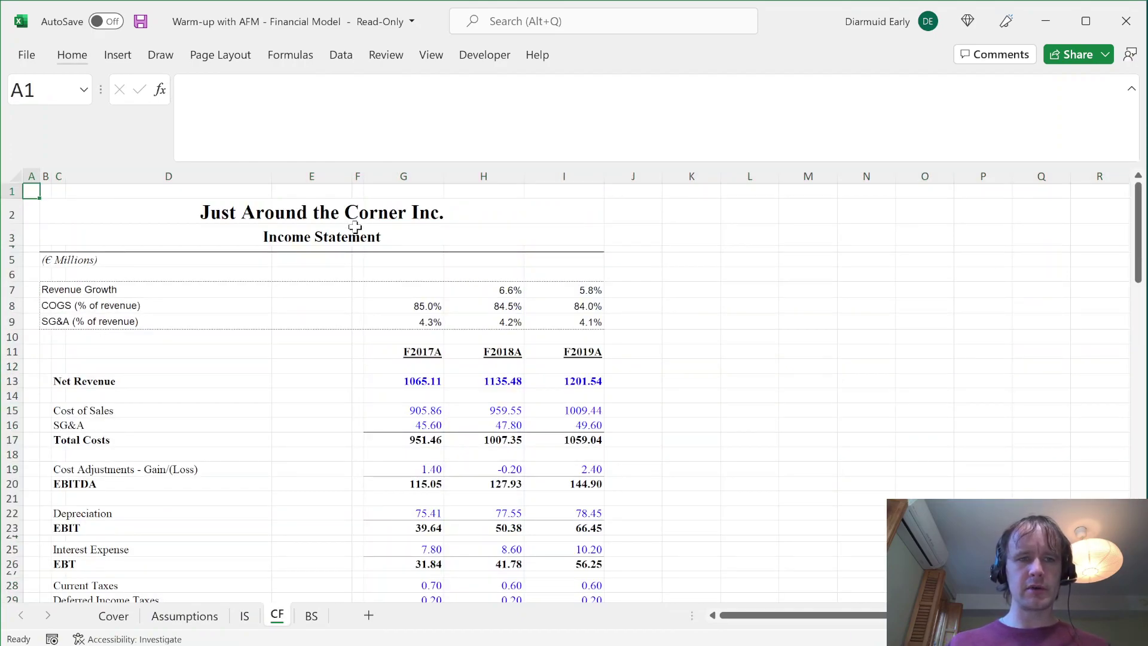
- Try deleting the whole income statement on the CF sheet, from row 1 to just above the cash flow title, and undo it
key("shift+space")
key("shift+Page_Down")
key("shift+Down")
key("shift+Down")
key("shift+Down")
key("shift+Down")
key("shift+Down")
key("shift+Down")
key("shift+Down")
key("alt+h")
key("d")
key("r")
key("ctrl+Home")
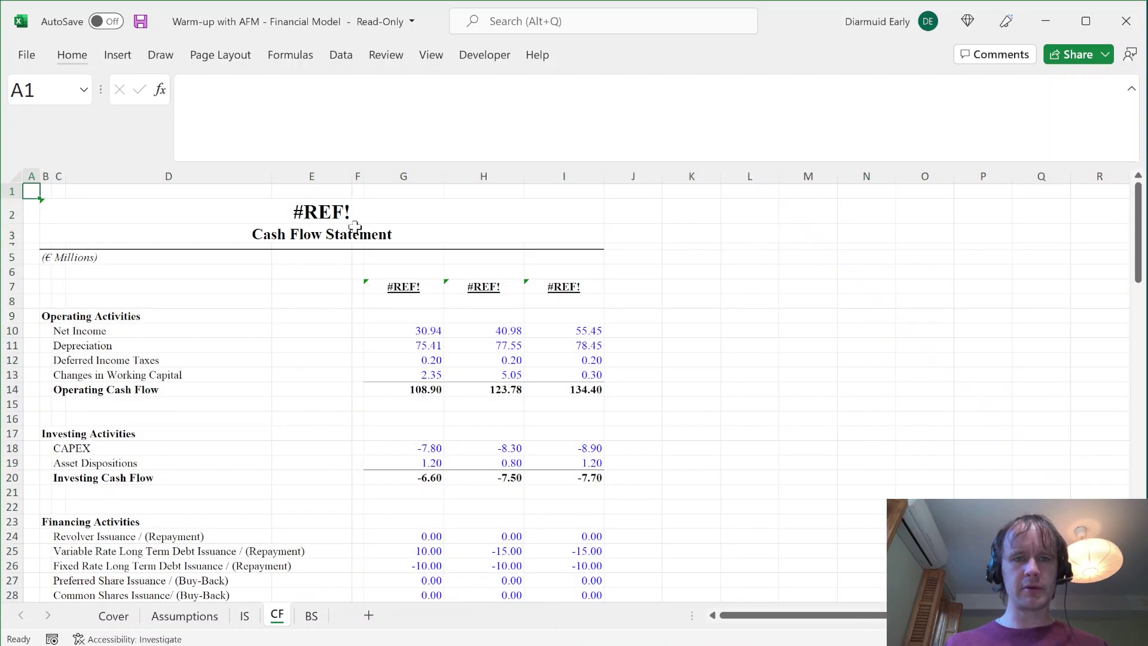
key("Right")
key("Down")
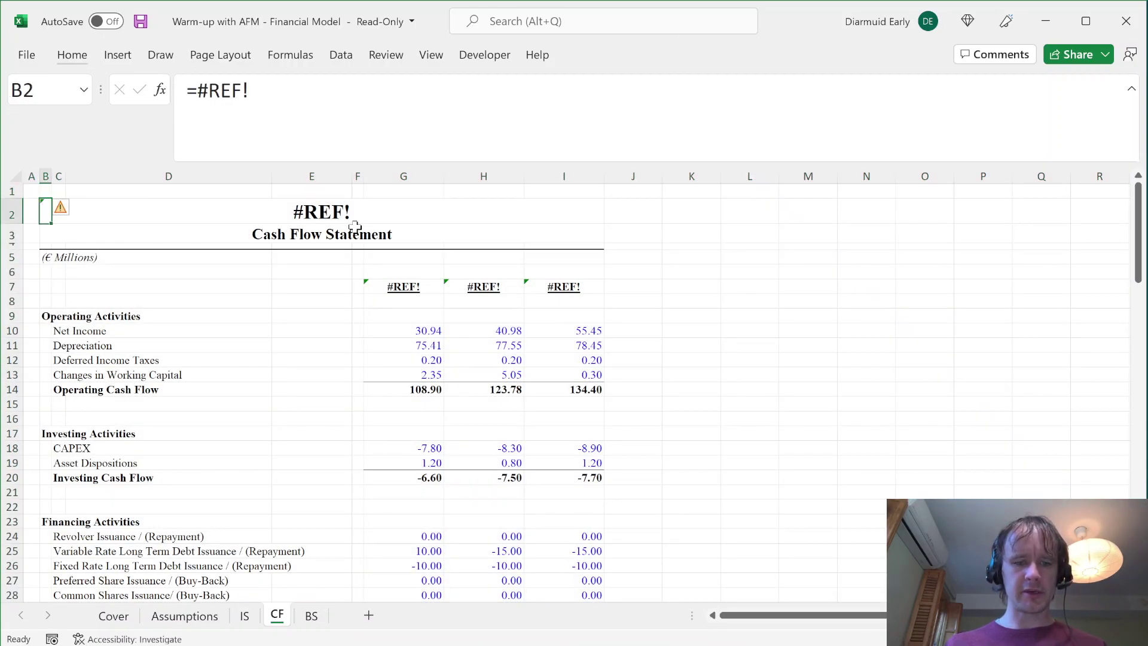
key("ctrl+z")
- Delete rows 3 to 38 on the CF sheet, keeping the company title directly above the Cash Flow Statement heading
key("Down")
key("Down")
key("shift+space")
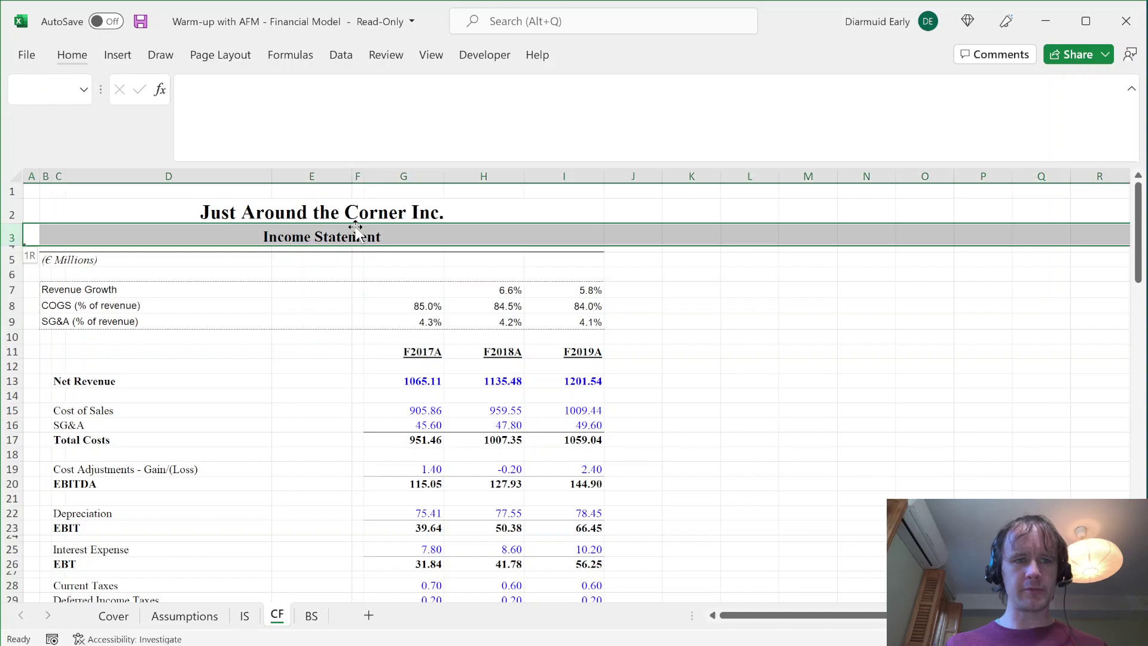
key("shift+Down")
key("shift+Down")
key("shift+Down")
key("shift+Down")
key("shift+Down")
key("shift+Down")
key("shift+Down")
key("shift+Down")
key("shift+Down")
key("shift+Down")
key("shift+Down")
key("shift+Down")
key("shift+Down")
key("shift+Down")
key("shift+Down")
key("shift+Down")
key("shift+Down")
key("shift+Down")
key("shift+Down")
key("shift+Down")
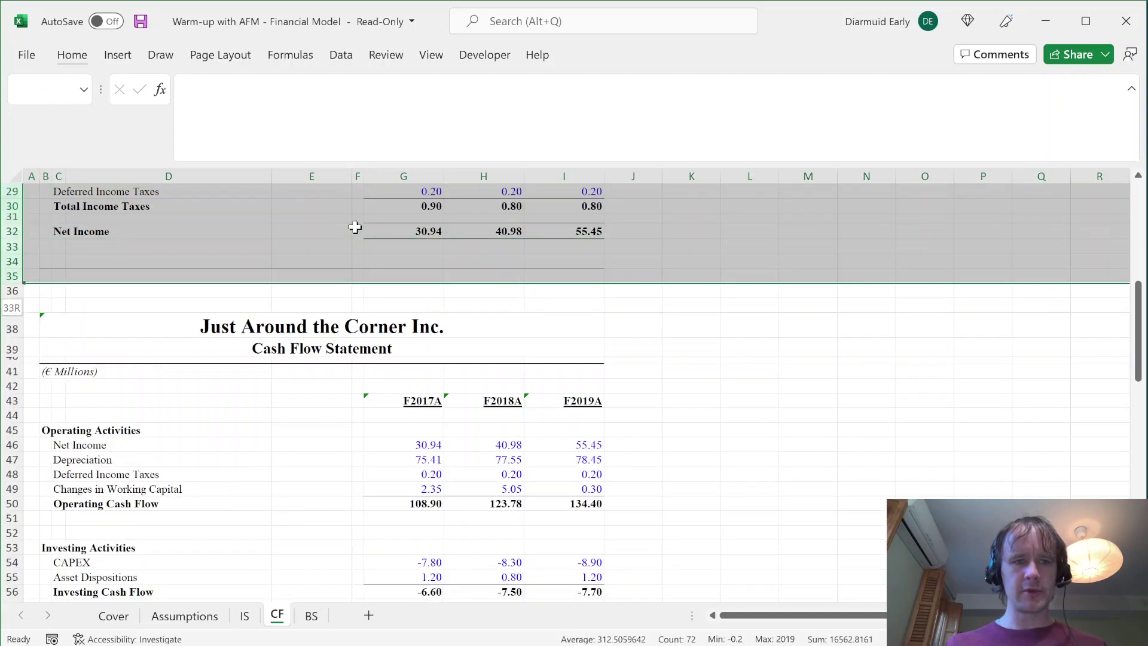
key("shift+Up")
key("shift+Up")
key("ctrl+minus")
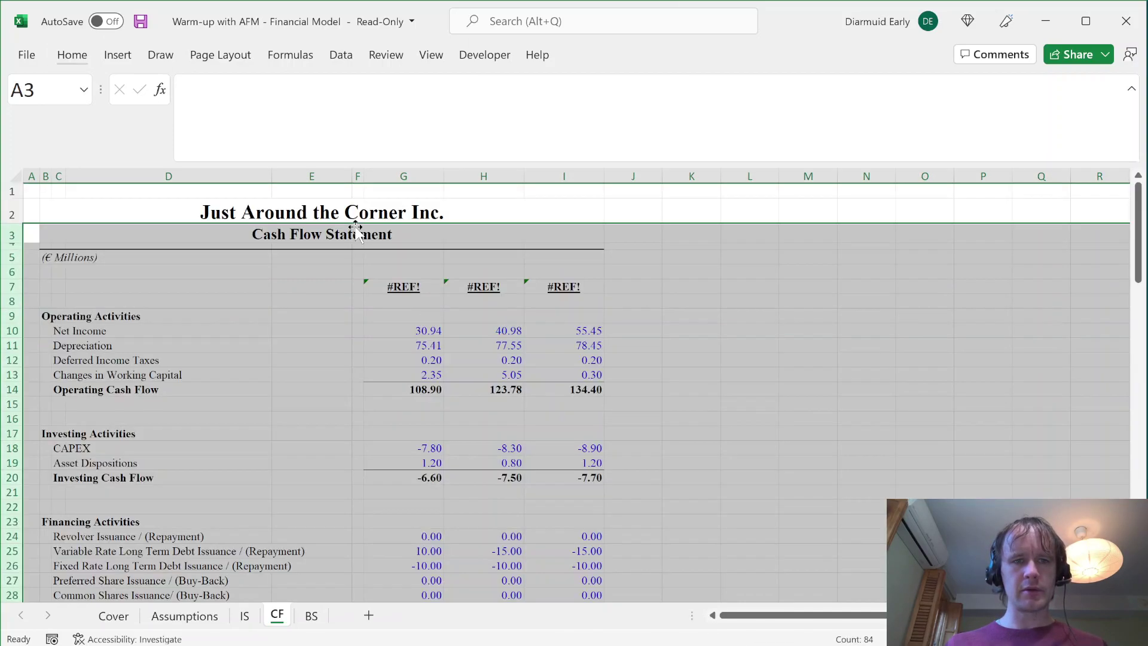
- Relink the broken year headers in G7:I7 of the CF sheet to the IS sheet with =IS!G11
key("Up")
key("Down")
key("Down")
key("Right")
key("Right")
key("Right")
key("Right")
key("Down")
key("Down")
key("Right")
key("Right")
key("Down")
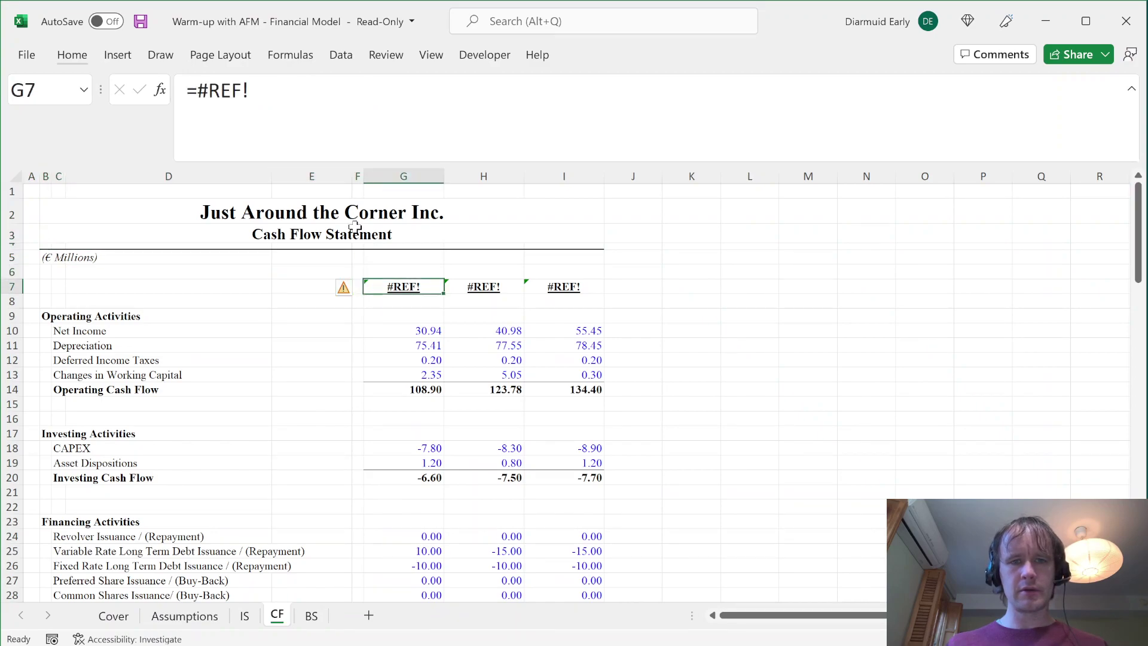
key("shift+Right")
key("shift+Right")
type("=")
key("ctrl+Page_Up")
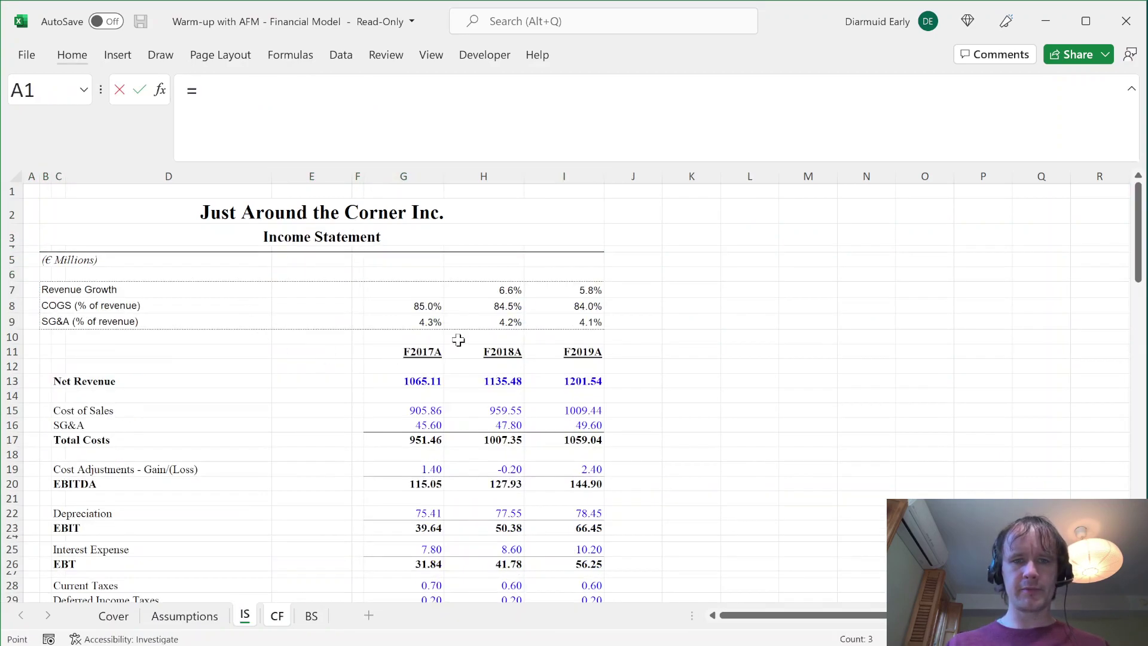
left_click(404, 357)
key("ctrl+Return")
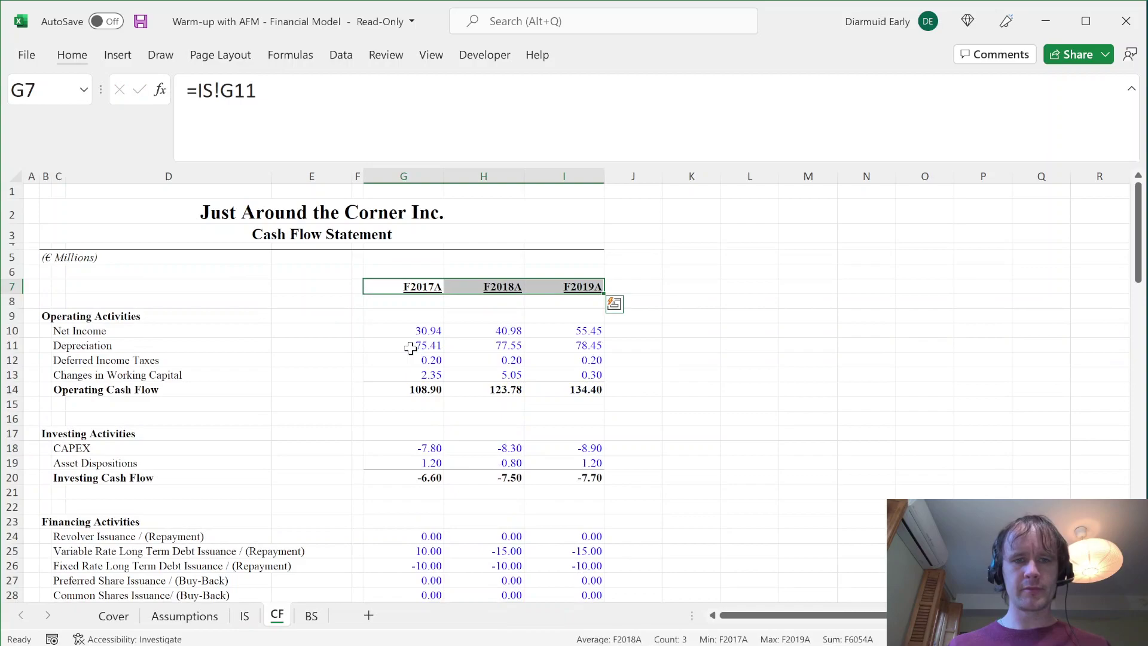
- Delete the balance sheet below the cash flow statement on the CF sheet, from row 38 down, and return to A1
key("Left")
key("Left")
key("Page_Down")
key("Down")
key("Left")
key("Down")
key("Left")
key("Down")
key("Down")
key("Left")
key("shift+space")
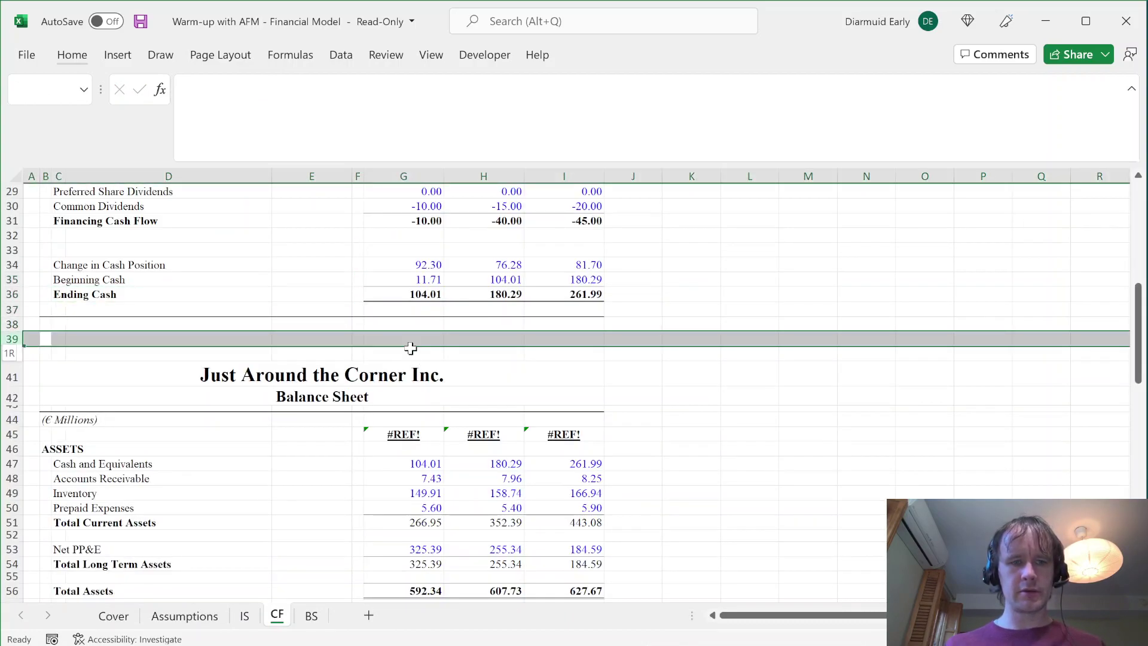
key("ctrl+shift+Down")
key("ctrl+BackSpace")
key("ctrl+9")
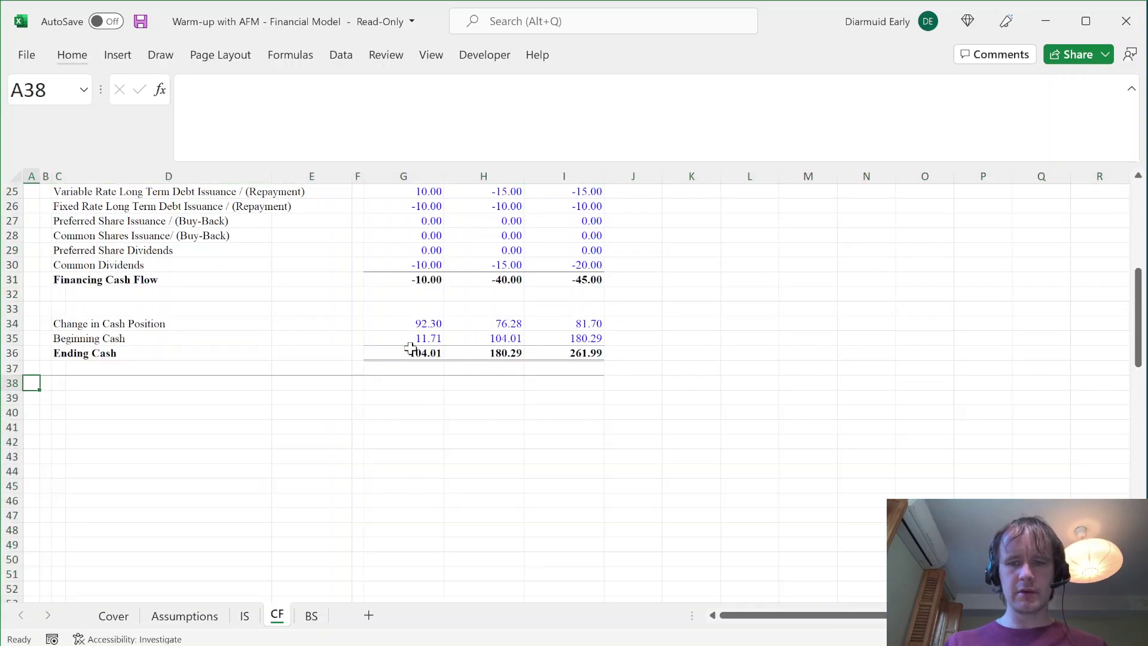
key("ctrl+Home")
- Delete the income and cash flow statements on the BS sheet, rows 3 to 77, keeping the company title above the Balance Sheet heading
key("ctrl+Page_Down")
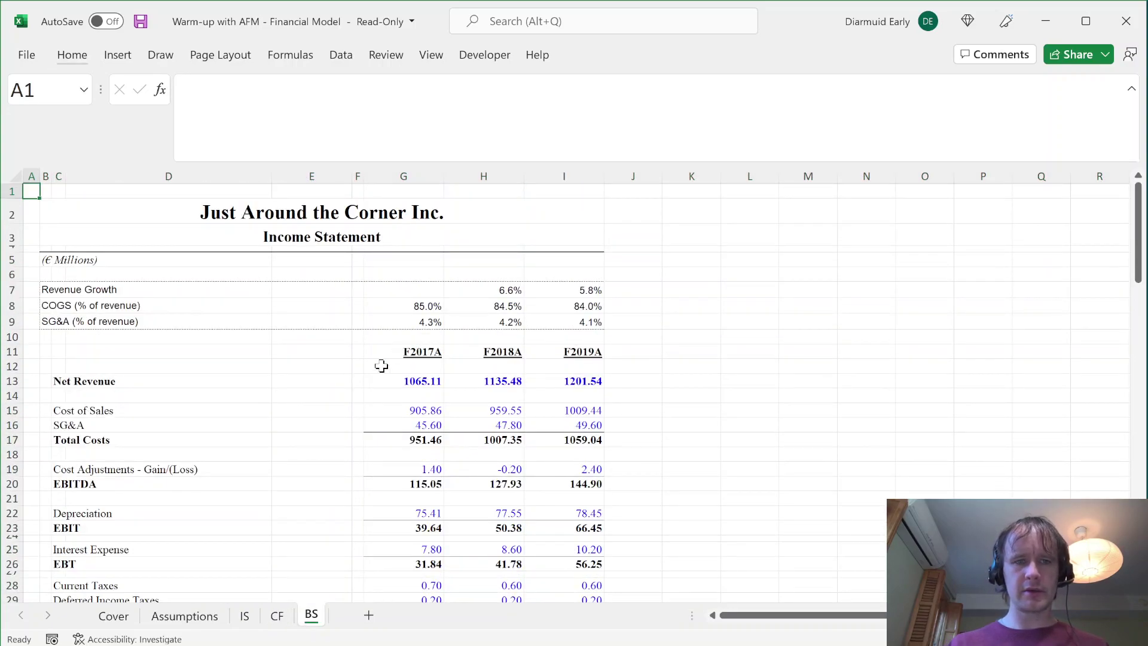
left_click(33, 237)
key("shift+space")
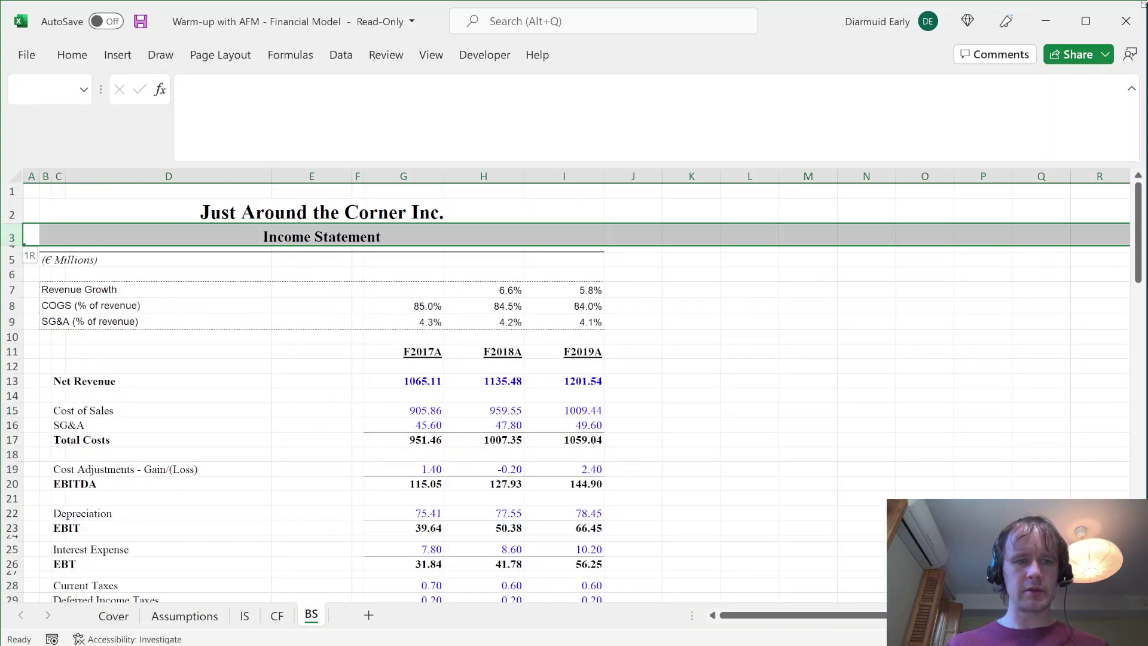
key("shift+Page_Down")
key("shift+Page_Down")
key("shift+Page_Down")
key("shift+Page_Down")
key("shift+Page_Up")
key("shift+Page_Up")
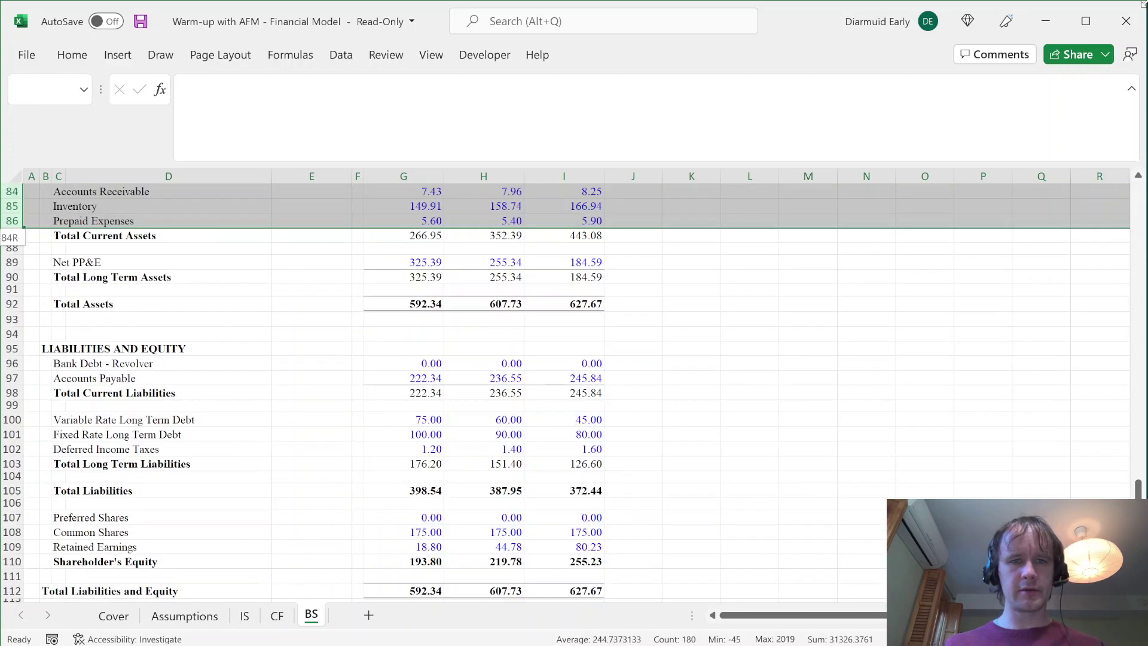
key("shift+Down")
key("shift+Down")
key("shift+Down")
key("shift+Down")
key("shift+Down")
key("shift+Down")
key("shift+Down")
key("shift+Down")
key("shift+Down")
key("shift+Down")
key("shift+Down")
key("shift+Down")
key("shift+Down")
key("shift+Down")
key("shift+Down")
key("shift+Down")
key("shift+Down")
key("shift+Down")
key("shift+Down")
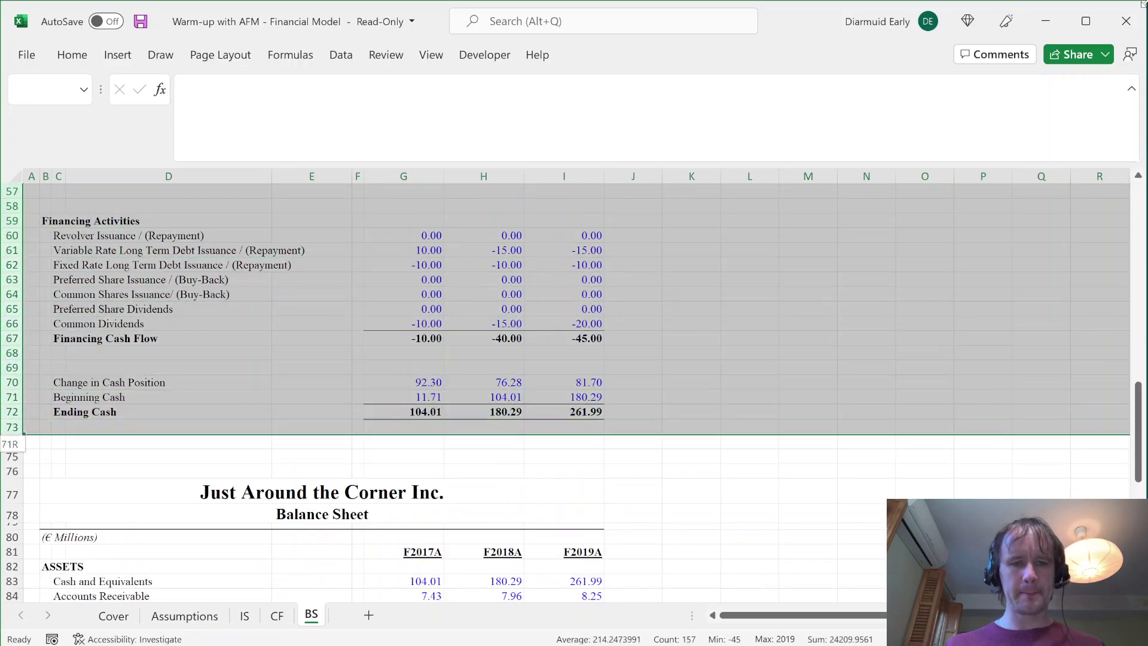
key("alt")
key("h")
key("d")
key("r")
- Relink the broken year headers in G6:I6 of the BS sheet to the IS sheet with =IS!G11
key("Down")
key("Down")
key("Right")
key("Right")
key("Right")
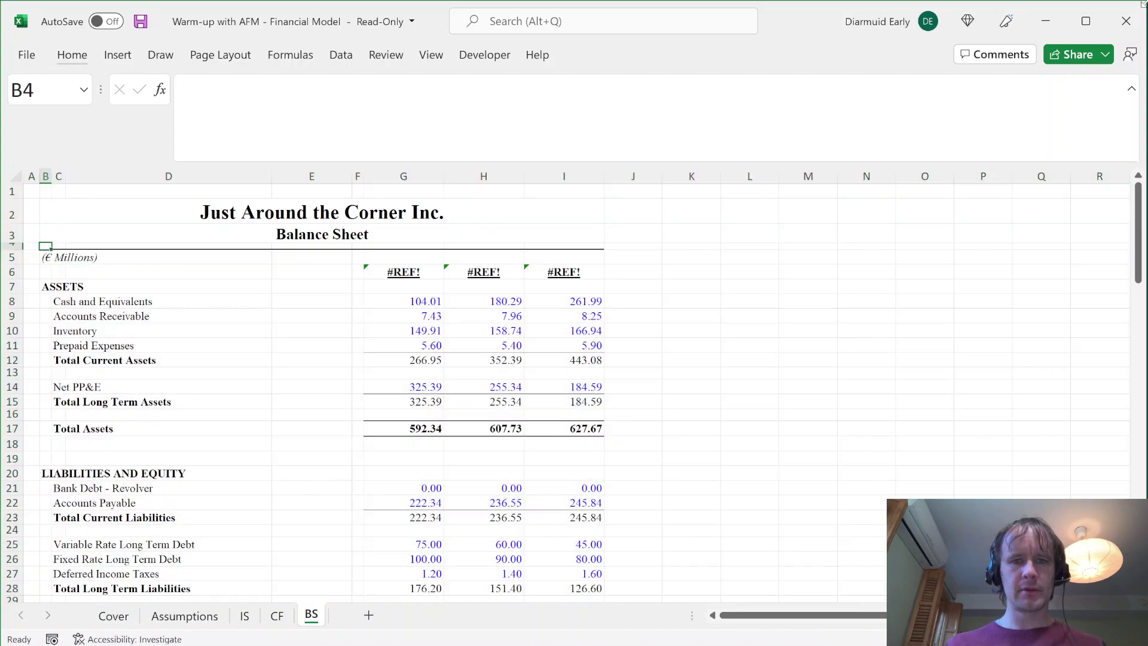
key("Right")
key("Right")
key("Right")
key("Down")
key("Down")
key("Up")
key("shift+Right")
key("shift+Right")
type("=")
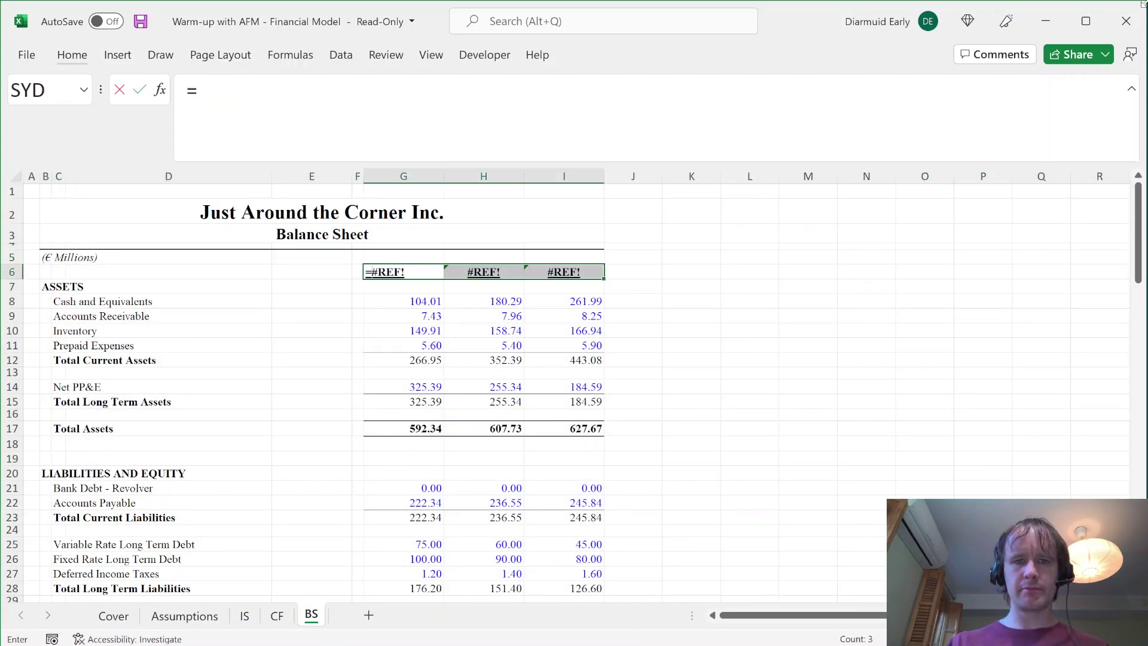
key("ctrl+Page_Up")
key("ctrl+Page_Up")
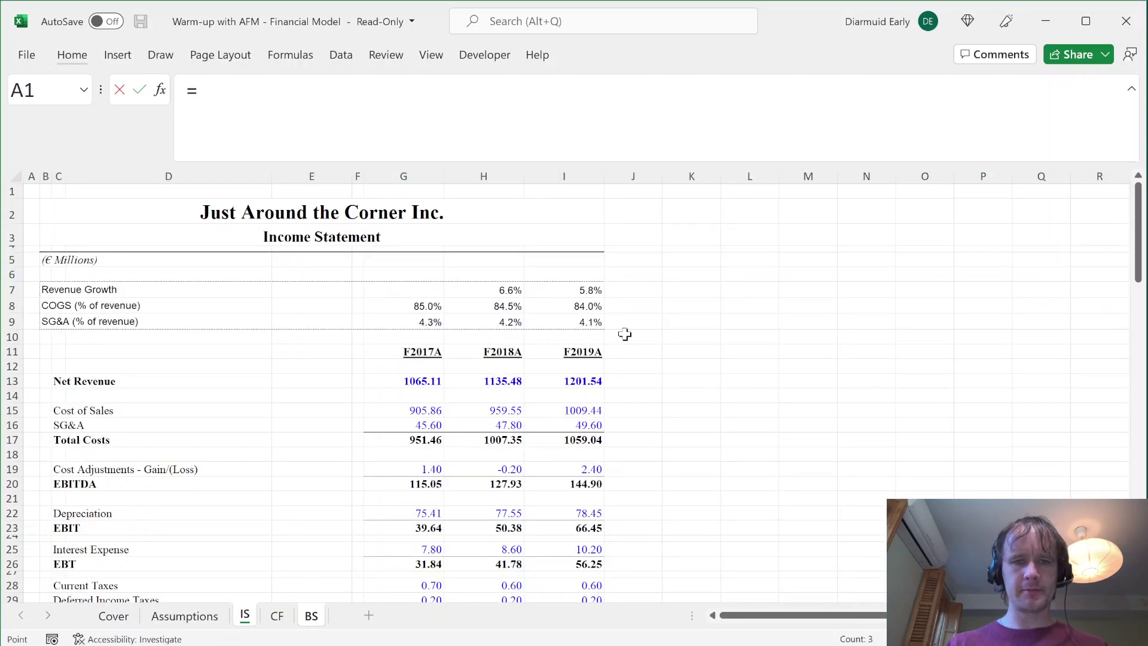
left_click(421, 354)
key("ctrl+Return")
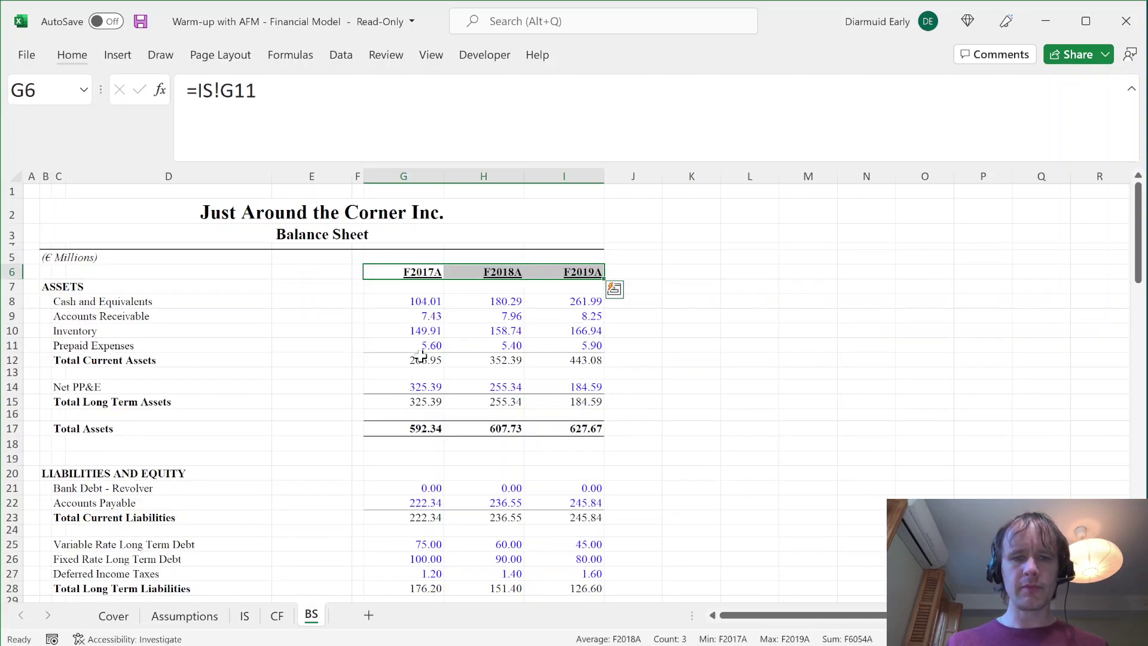
key("Right")
key("Right")
key("Home")
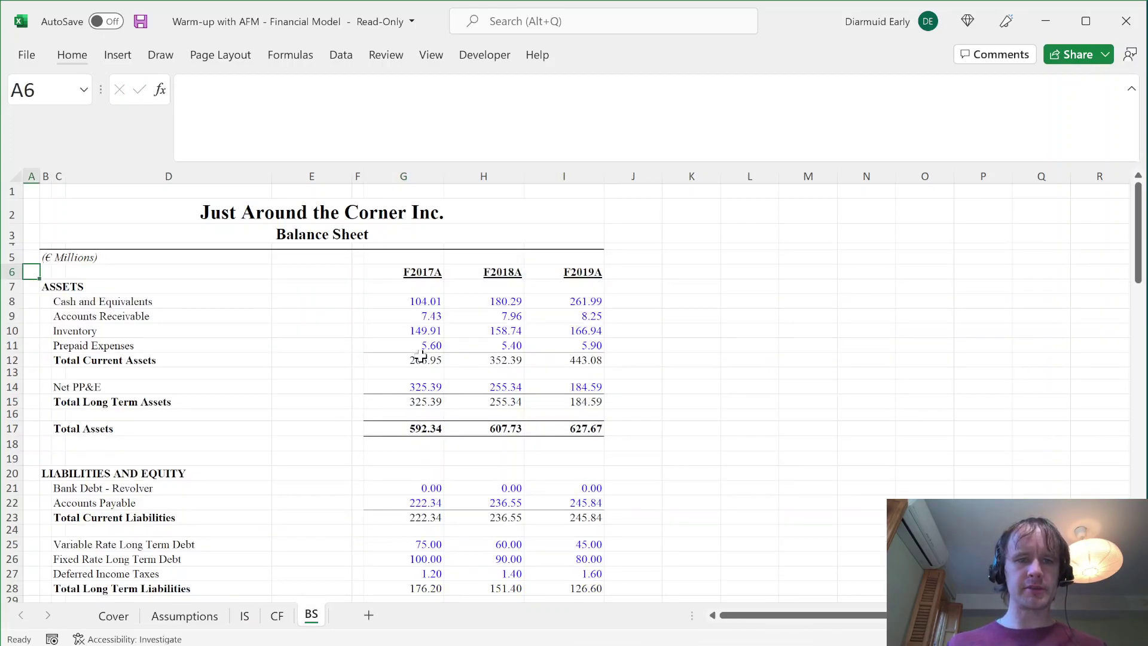
- Switch to the case PDF in the browser, read the Sales, cost and Capex assumptions, and return to the workbook's IS sheet
key("ctrl+Home")
key("ctrl+Page_Up")
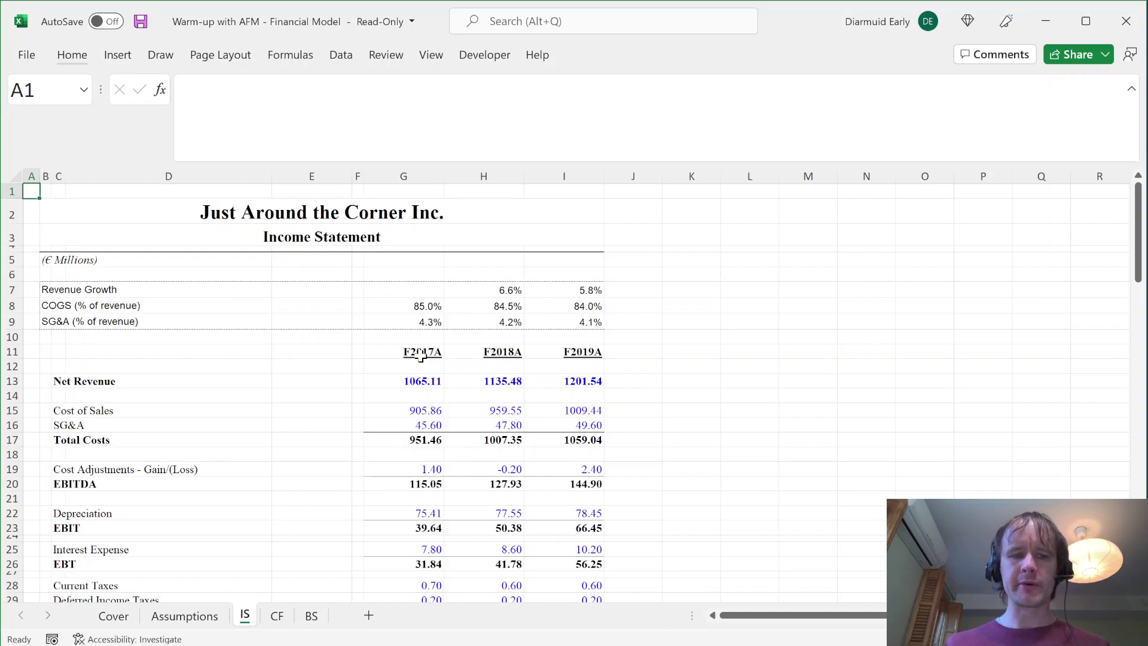
key("alt+Tab")
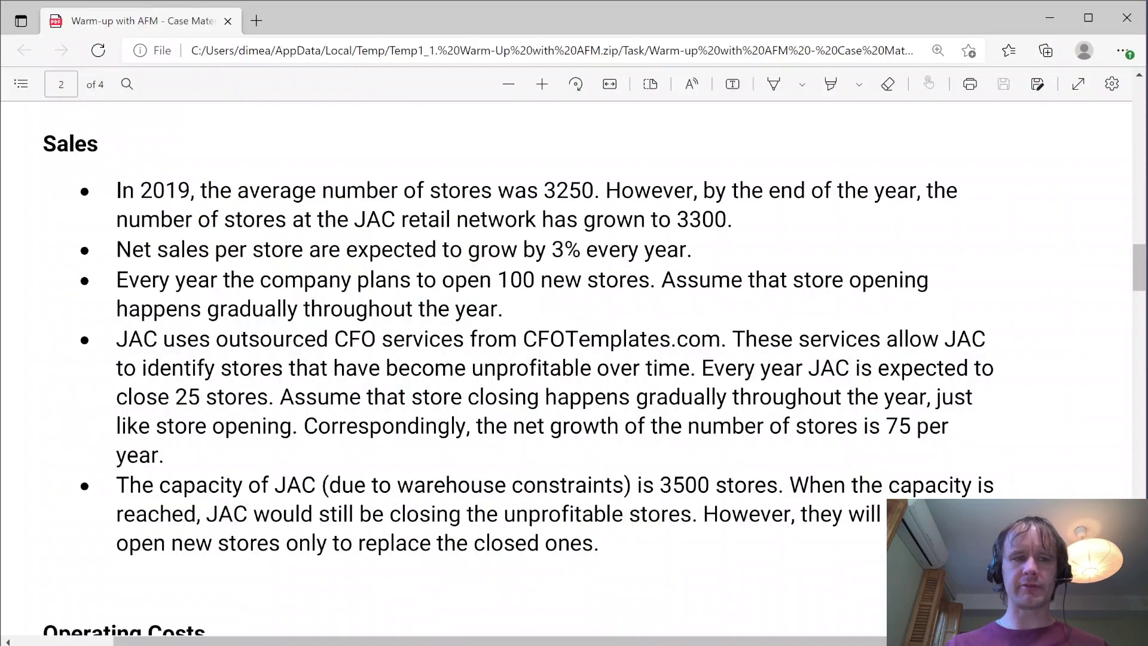
scroll(574, 368, "down", 10)
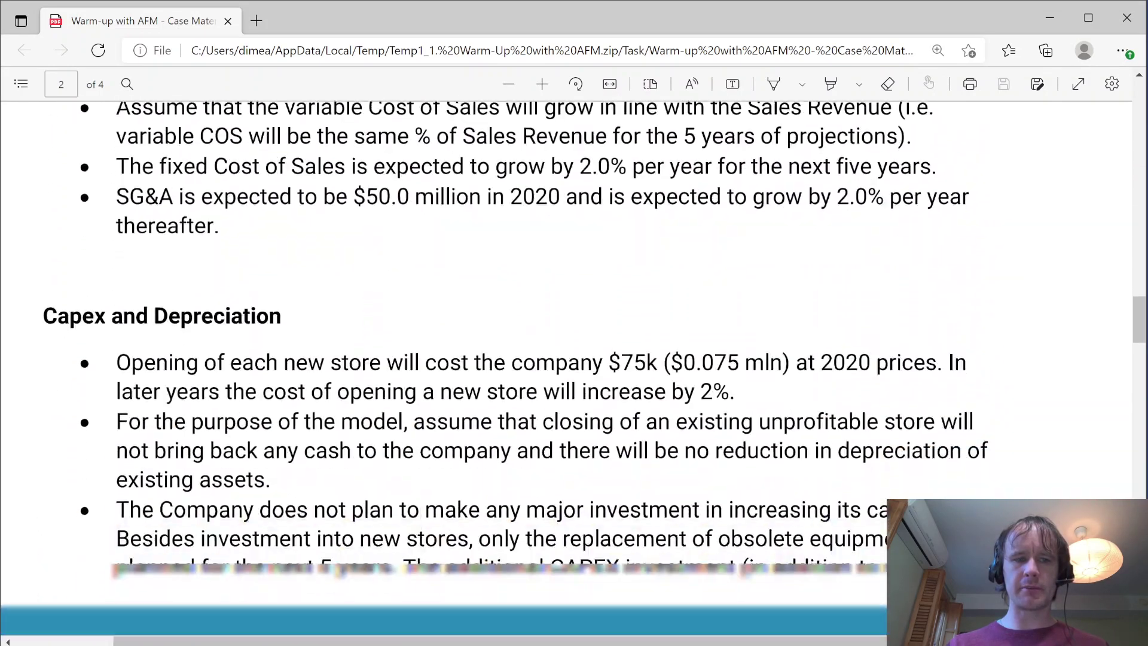
scroll(459, 384, "up", 10)
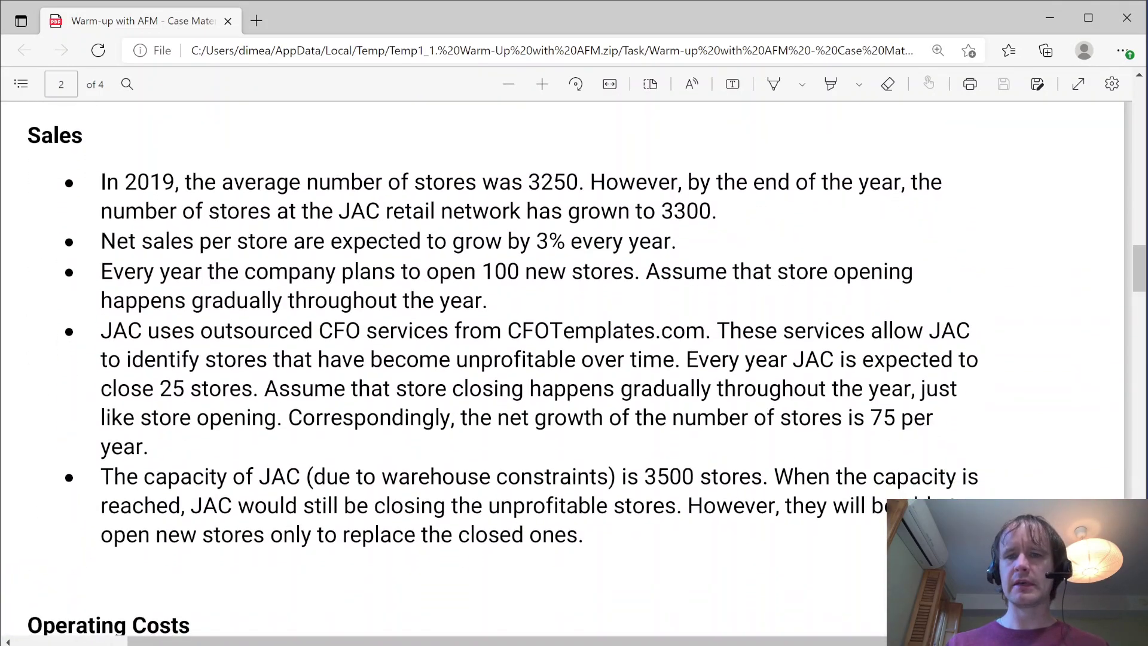
key("alt+Tab")
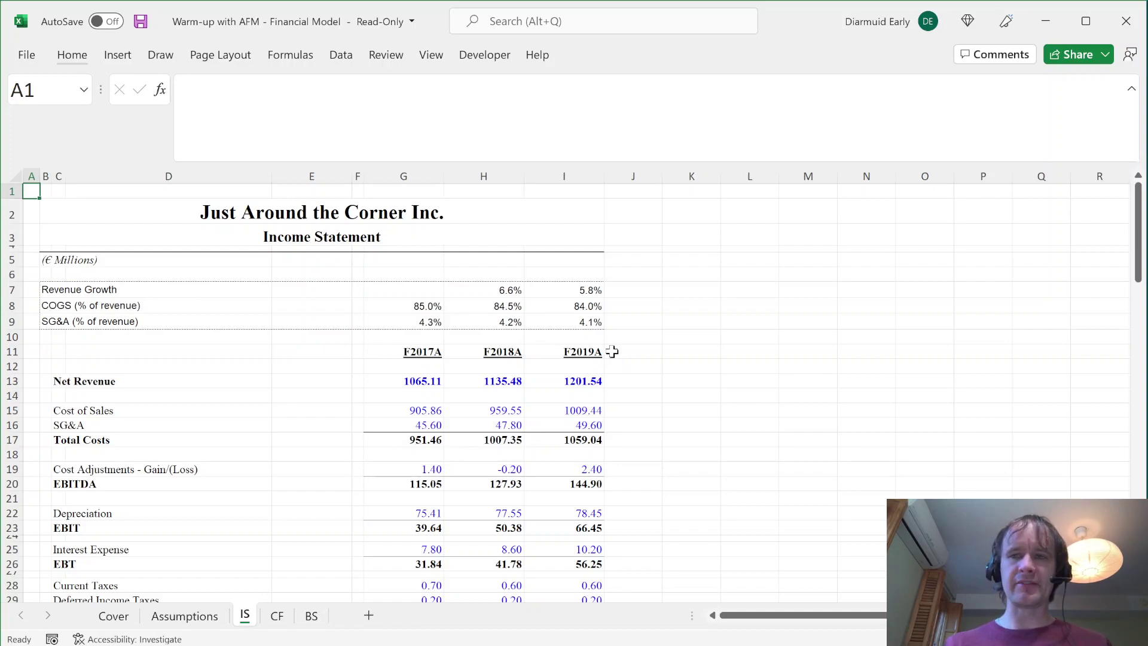
- Look over the income statement from Net Revenue to SG&A beside the F2019A column, and view the CF and BS sheets
left_click(589, 369)
key("Up")
key("Down")
key("Down")
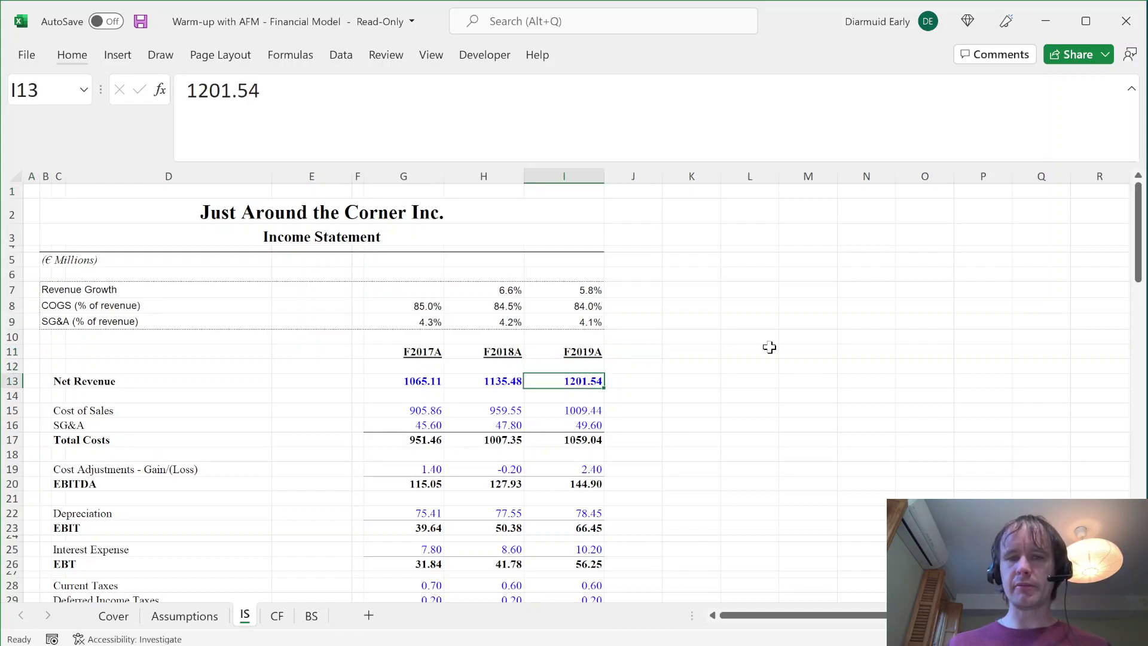
key("Right")
key("shift+Right")
key("shift+Right")
key("shift+Right")
key("shift+Right")
key("Left")
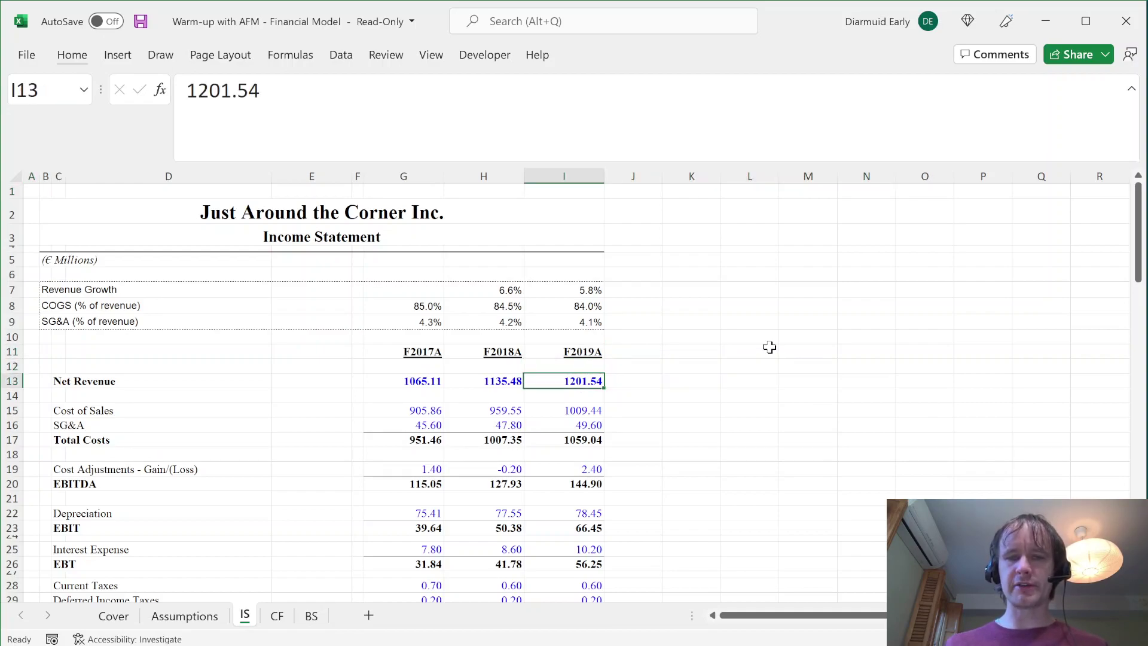
key("Right")
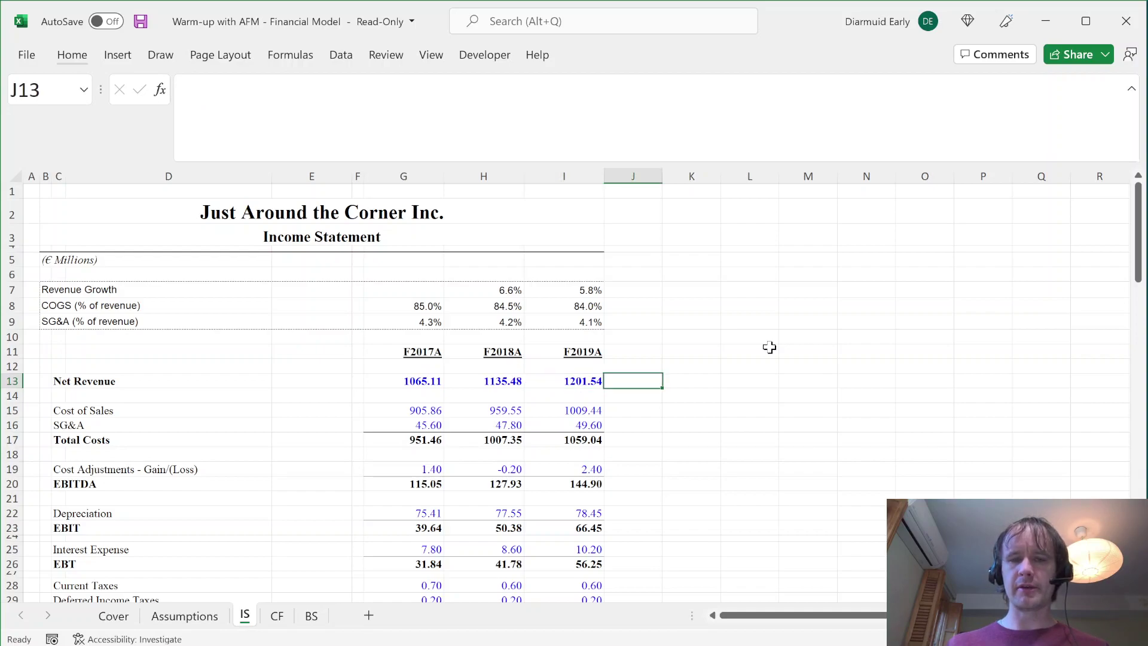
key("Down")
key("Down")
key("Down")
key("Down")
key("Down")
key("Down")
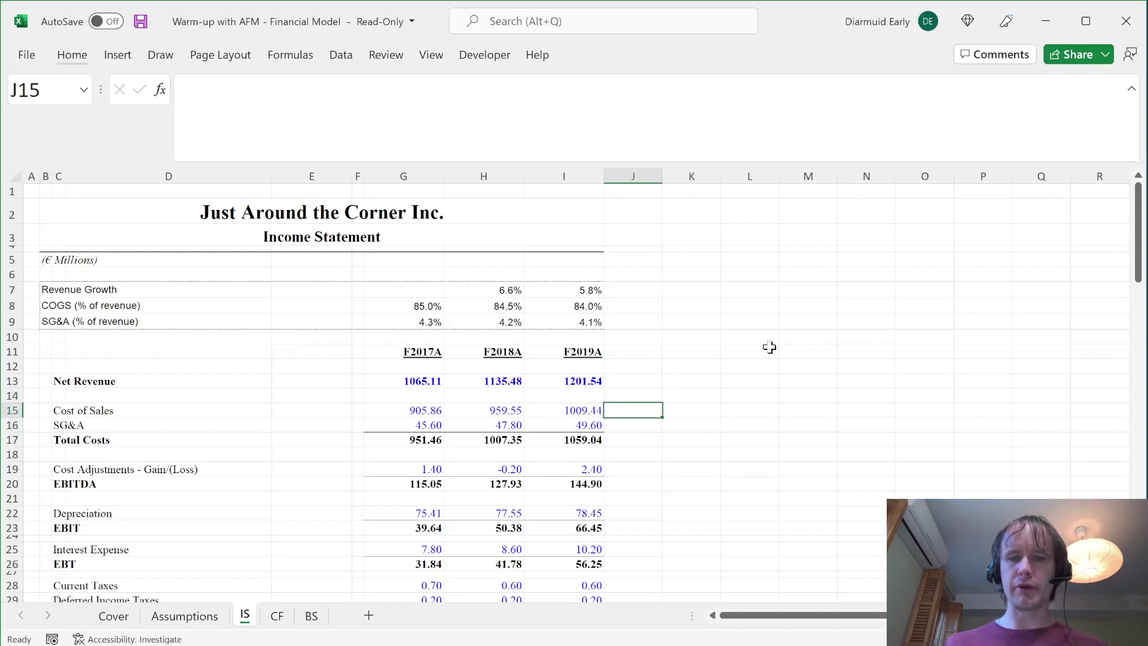
key("Up")
key("Up")
key("Up")
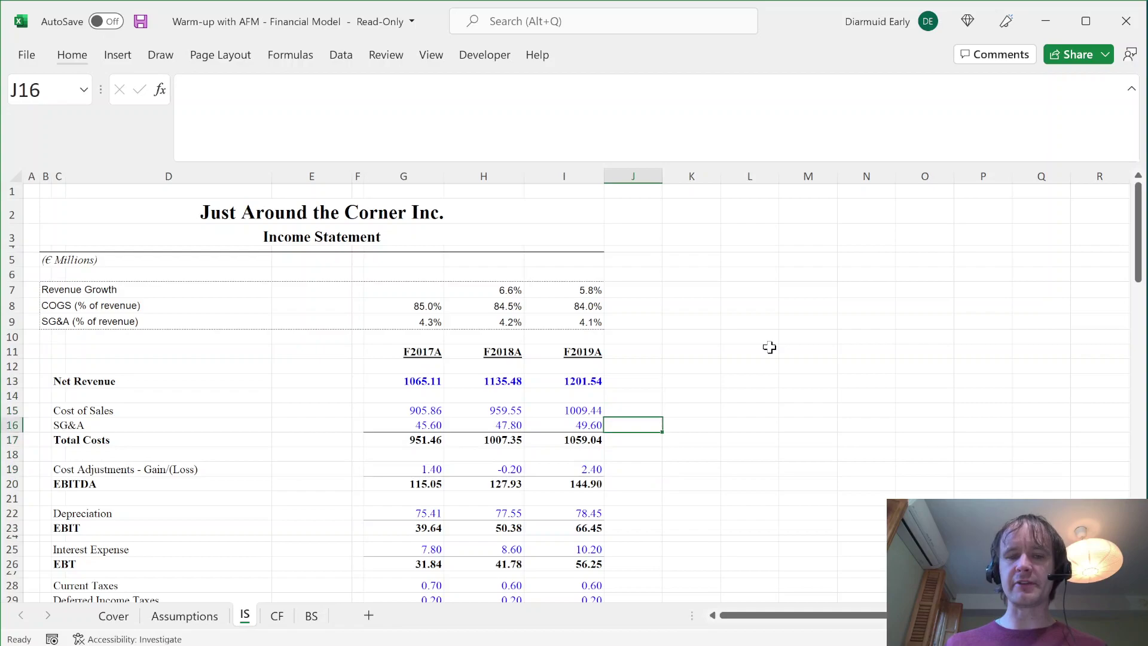
key("Up")
key("Up")
key("Up")
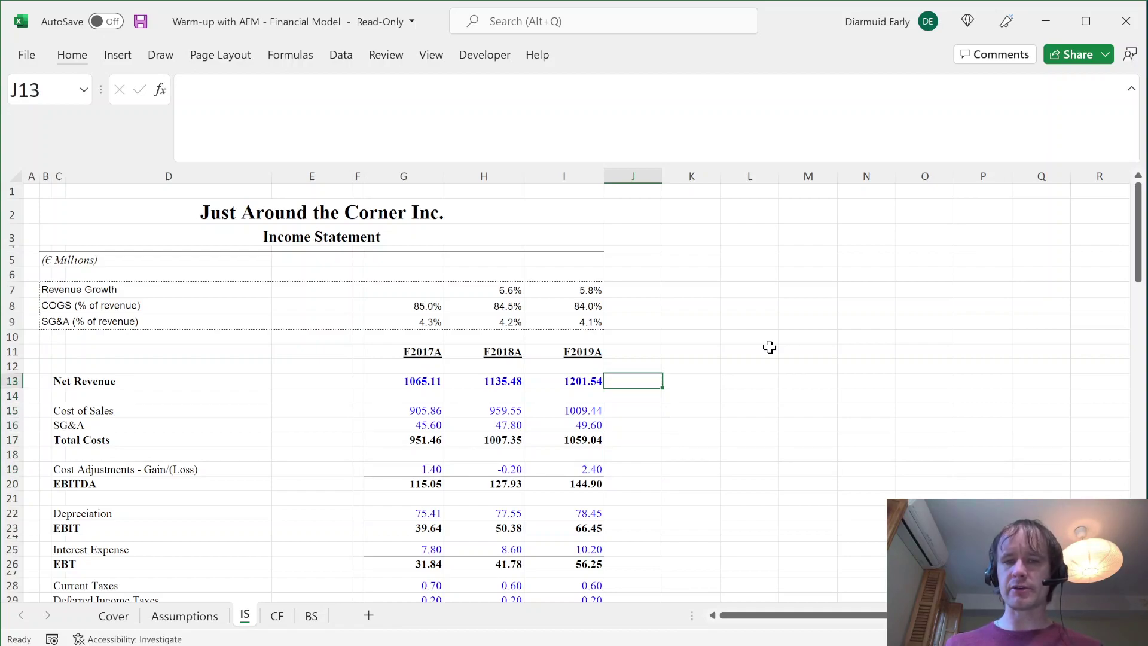
key("ctrl+Page_Down")
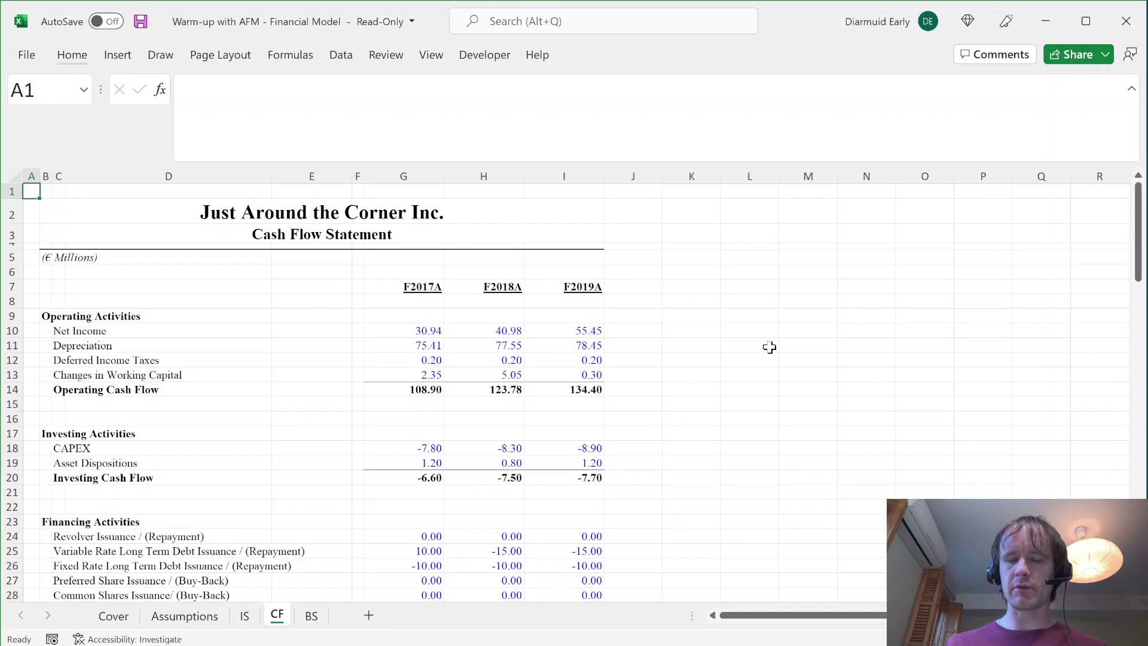
key("ctrl+Page_Down")
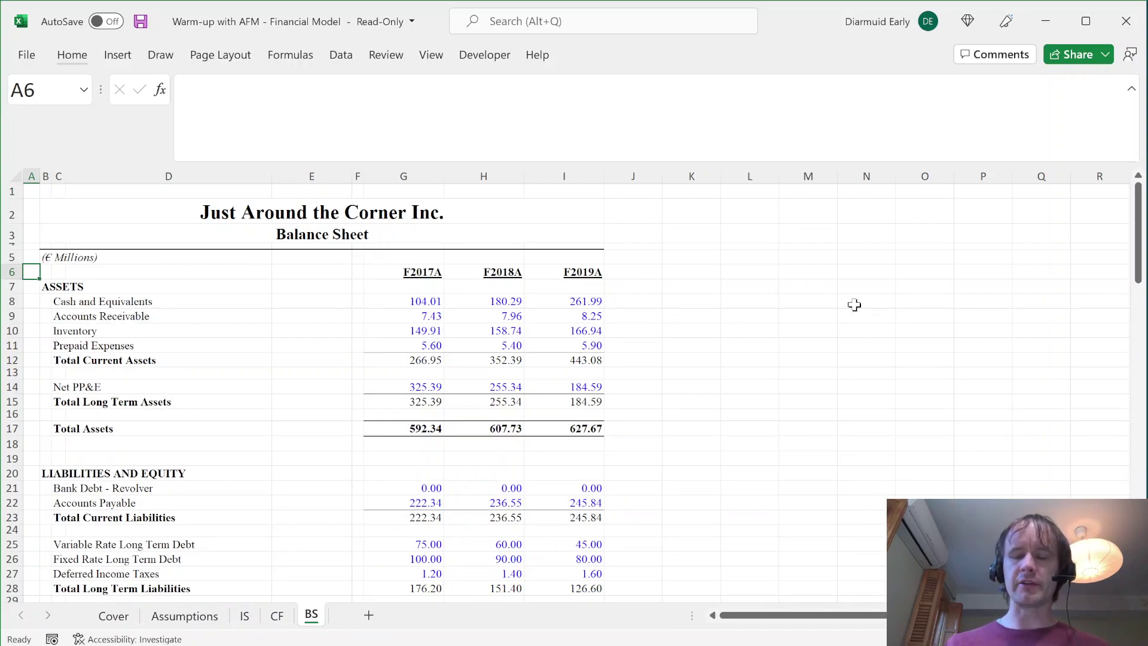
key("ctrl+Page_Up")
key("ctrl+Page_Up")
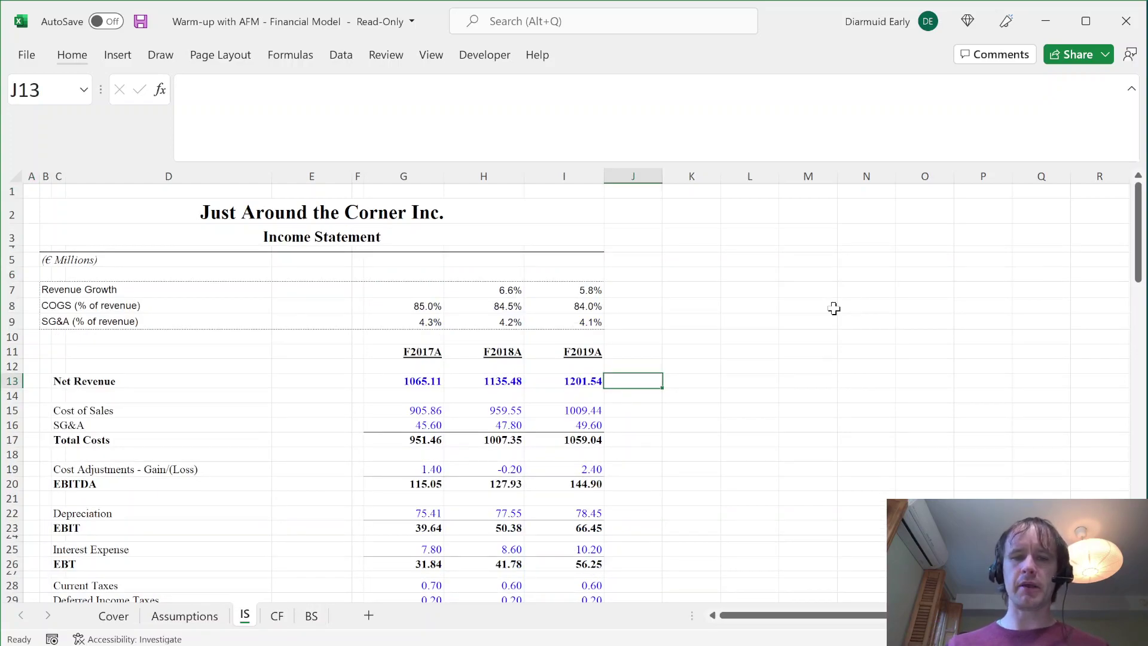
- Inspect the F2019A Total Costs and EBITDA formulas in I17 and I20 of the IS sheet
left_click(580, 440)
key("F2")
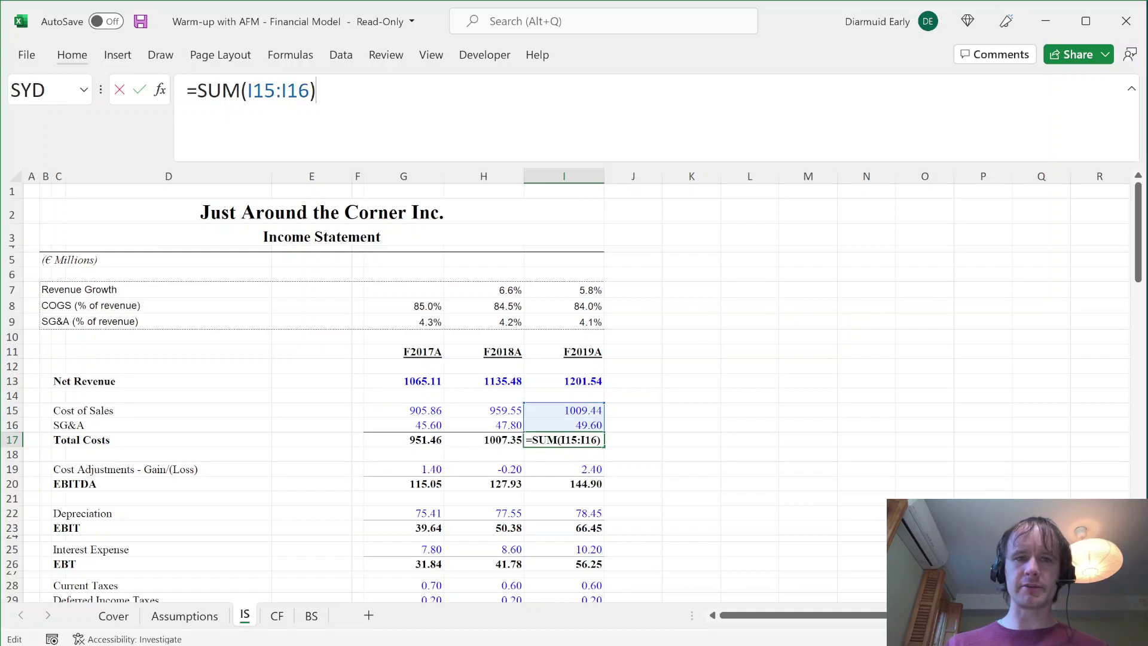
key("Escape")
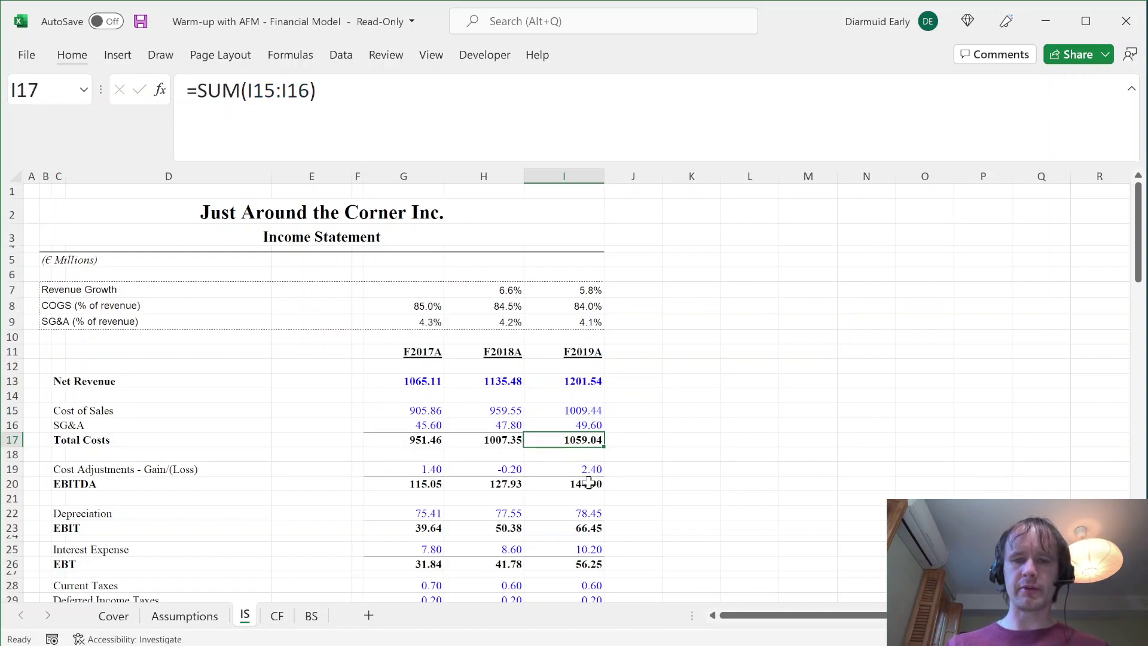
left_click(589, 483)
key("F2")
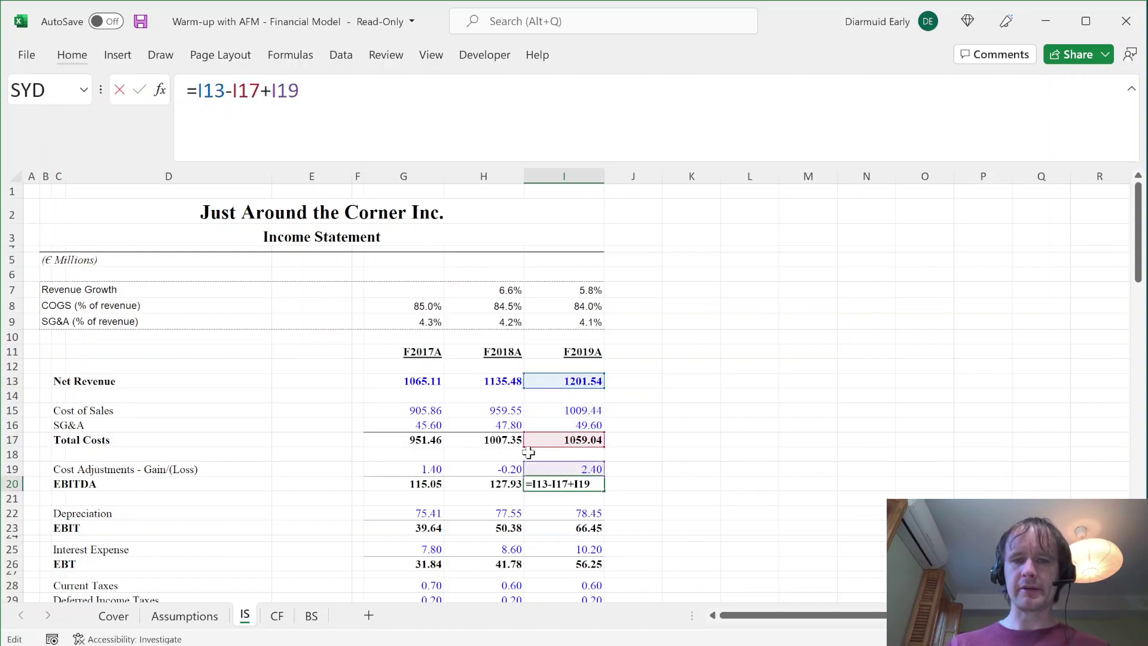
key("Escape")
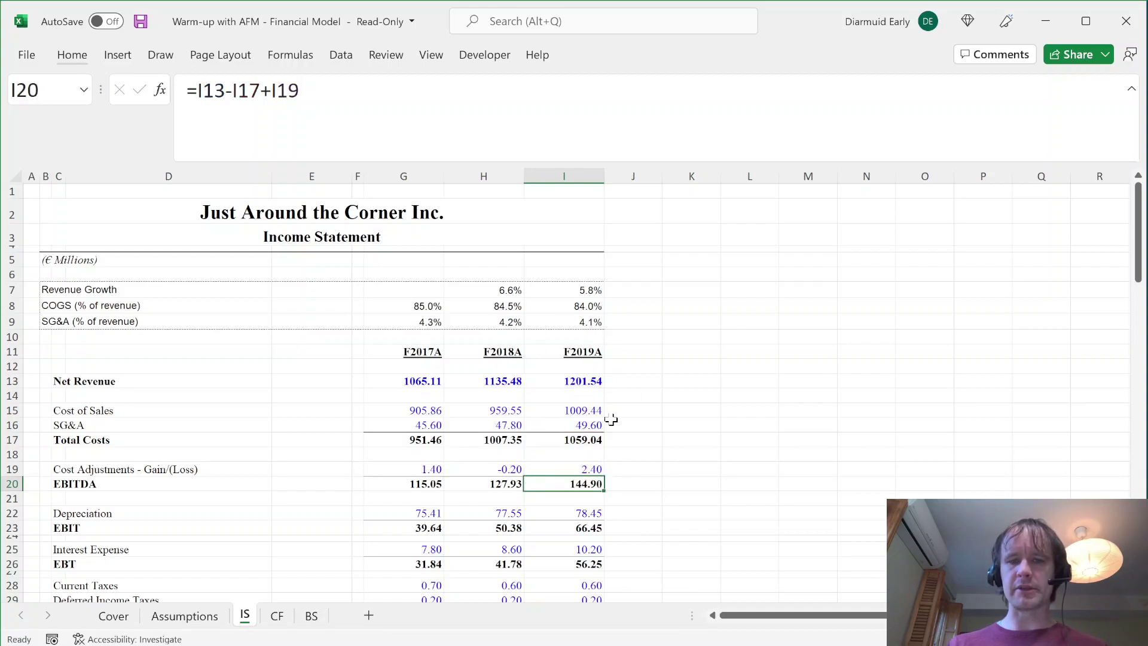
left_click(580, 440)
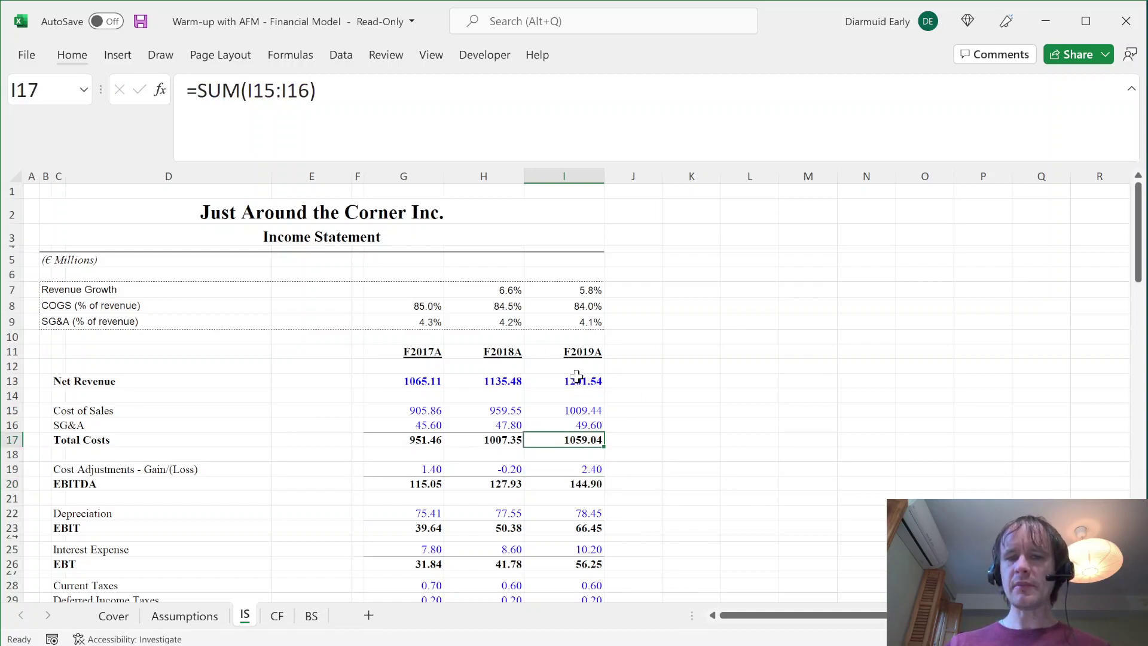
left_click_drag(579, 377, 577, 427)
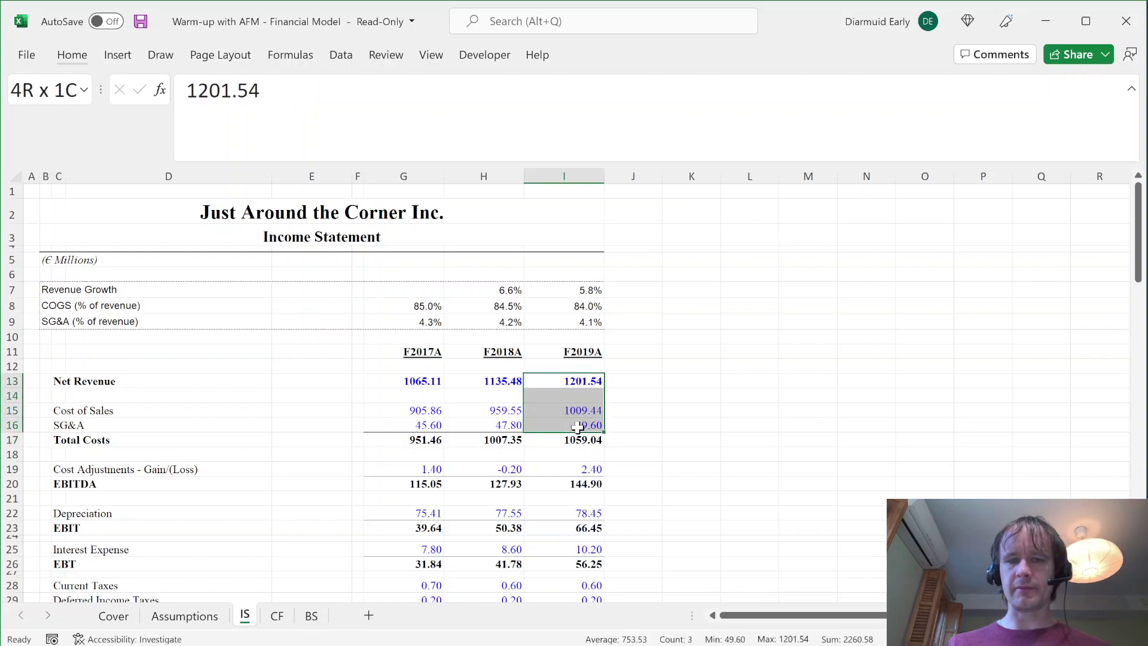
left_click(578, 440)
left_click(580, 484)
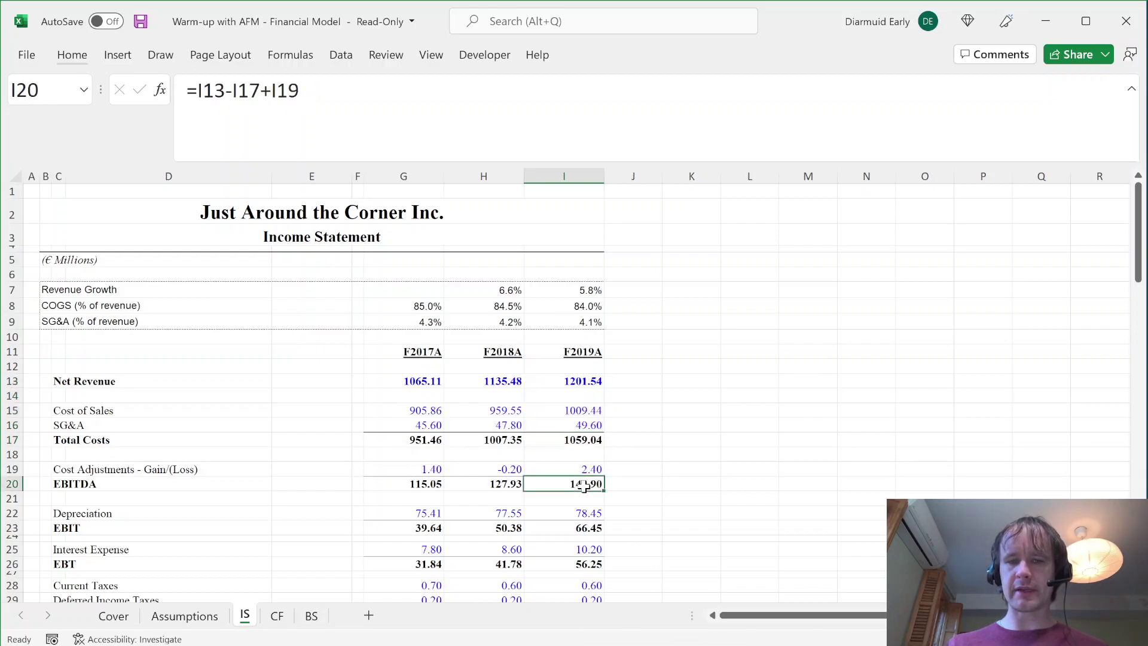
- Review the income statement down to Net Income and view the BS sheet, returning to the top of the IS sheet
left_click(581, 537)
scroll(601, 380, "down", 2)
scroll(598, 271, "up", 2)
left_click(621, 381)
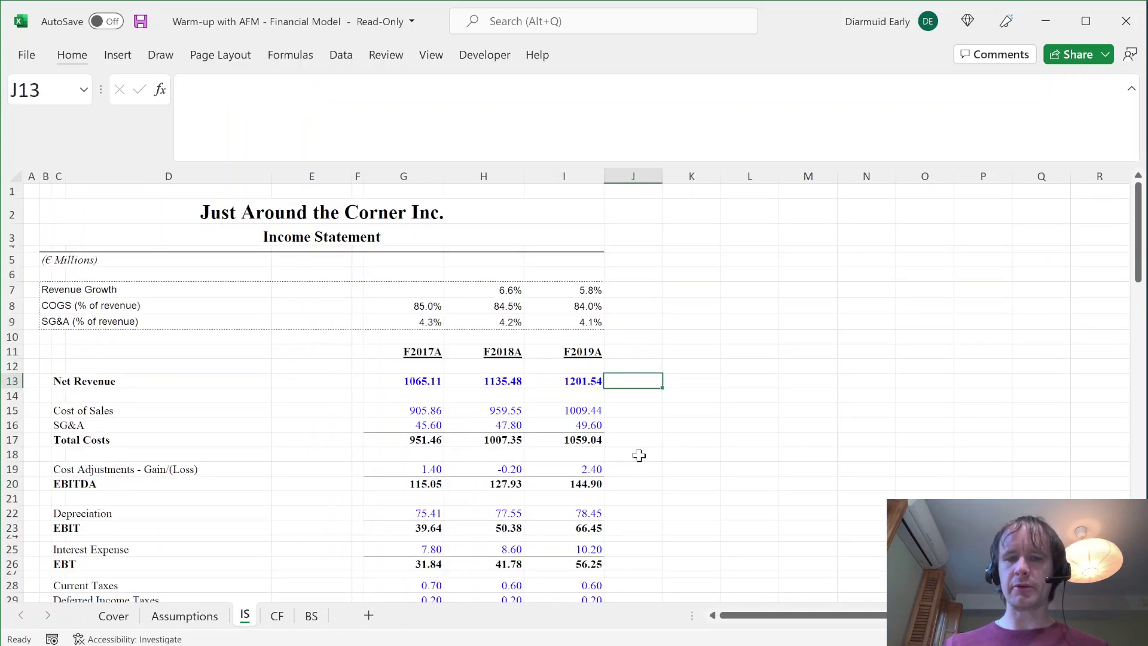
scroll(639, 456, "down", 4)
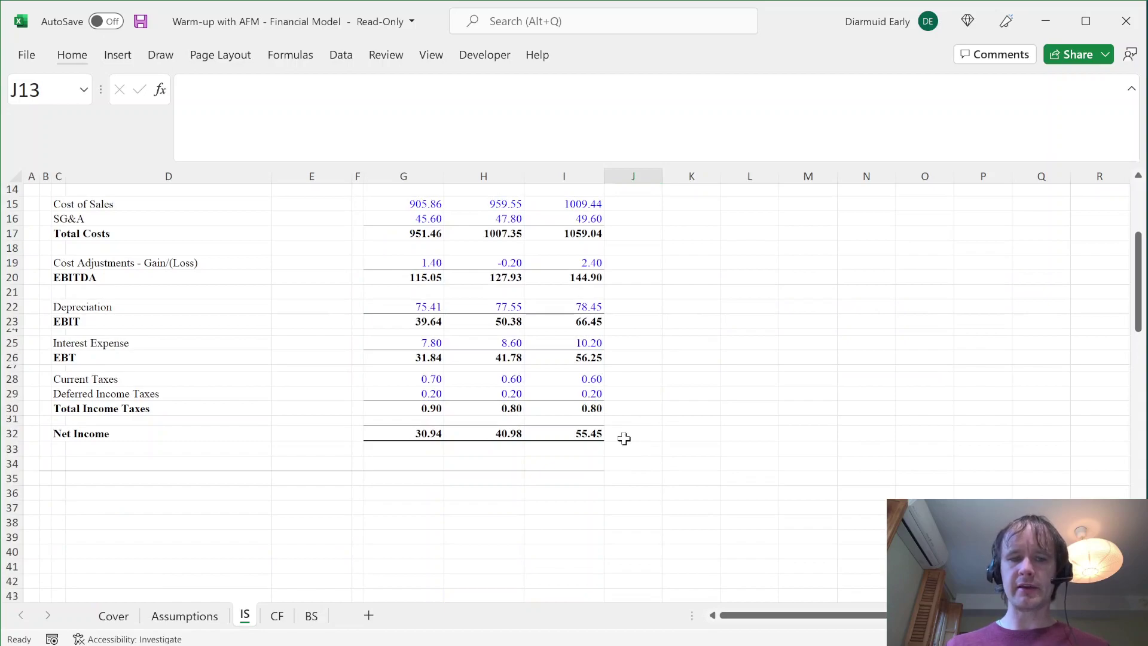
key("ctrl+Page_Down")
key("ctrl+Page_Down")
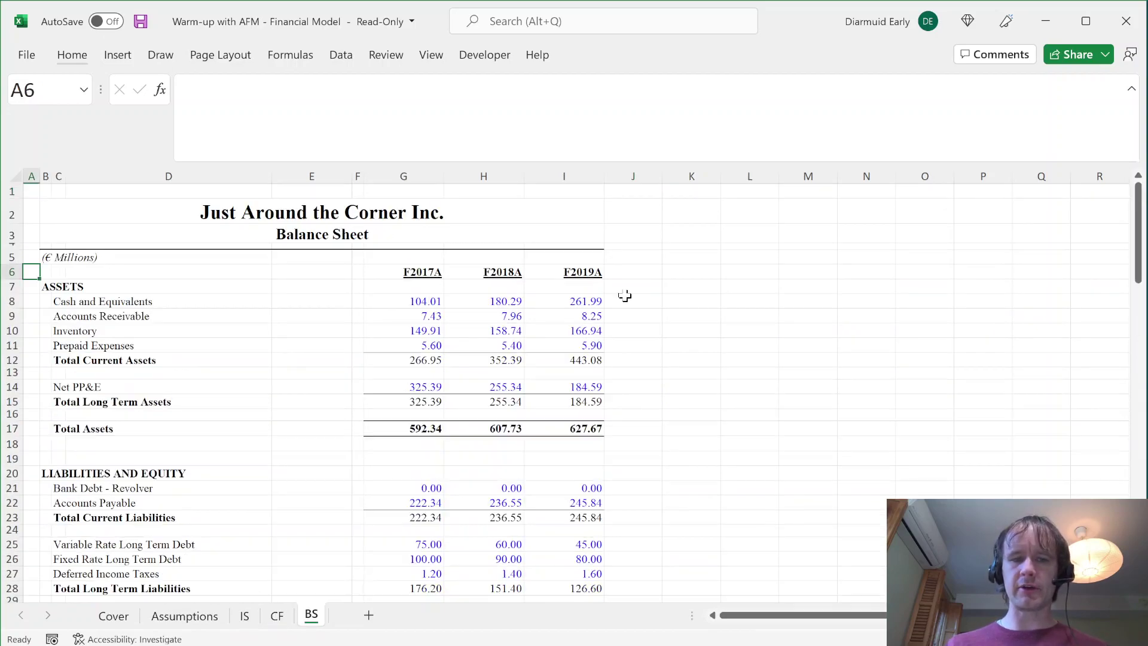
key("ctrl+Page_Up")
key("ctrl+Page_Up")
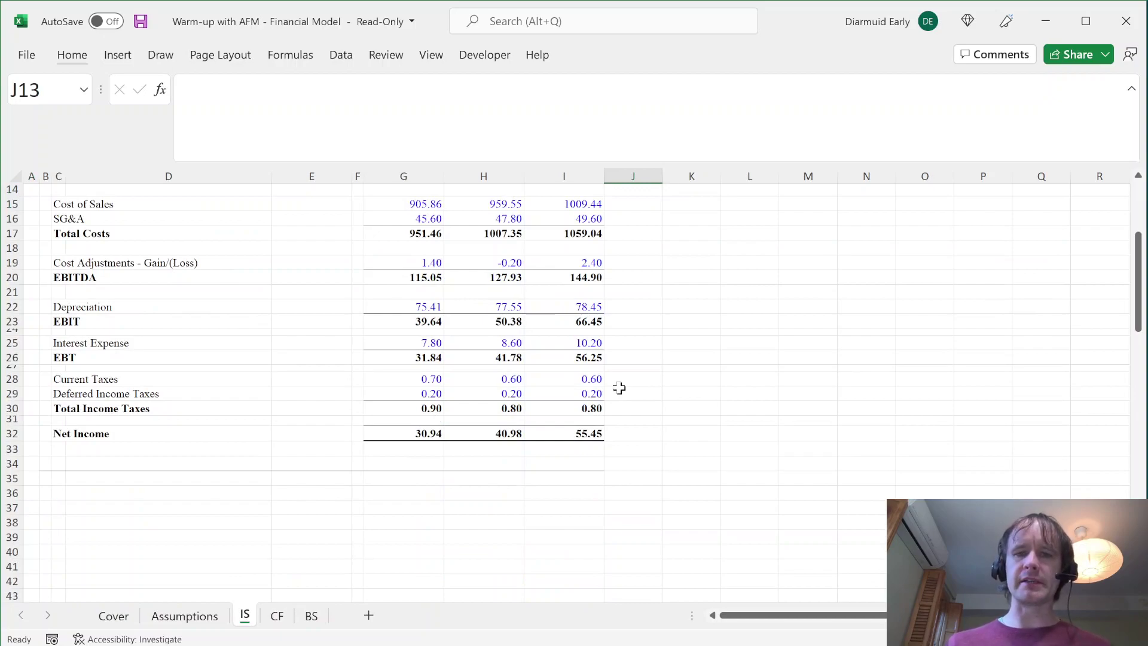
scroll(619, 388, "up", 5)
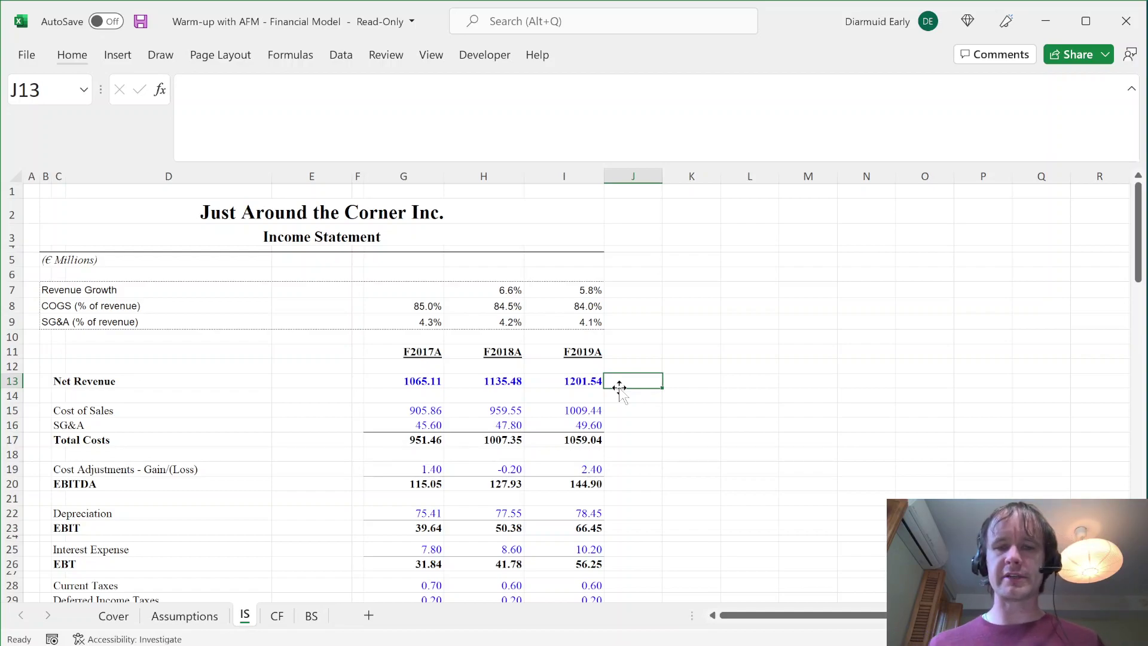
- Fill the F2019A column of the income statement, I7:I35, right across five forecast columns to column N
key("Left")
key("Up")
key("Up")
key("Up")
key("Up")
key("Up")
key("Up")
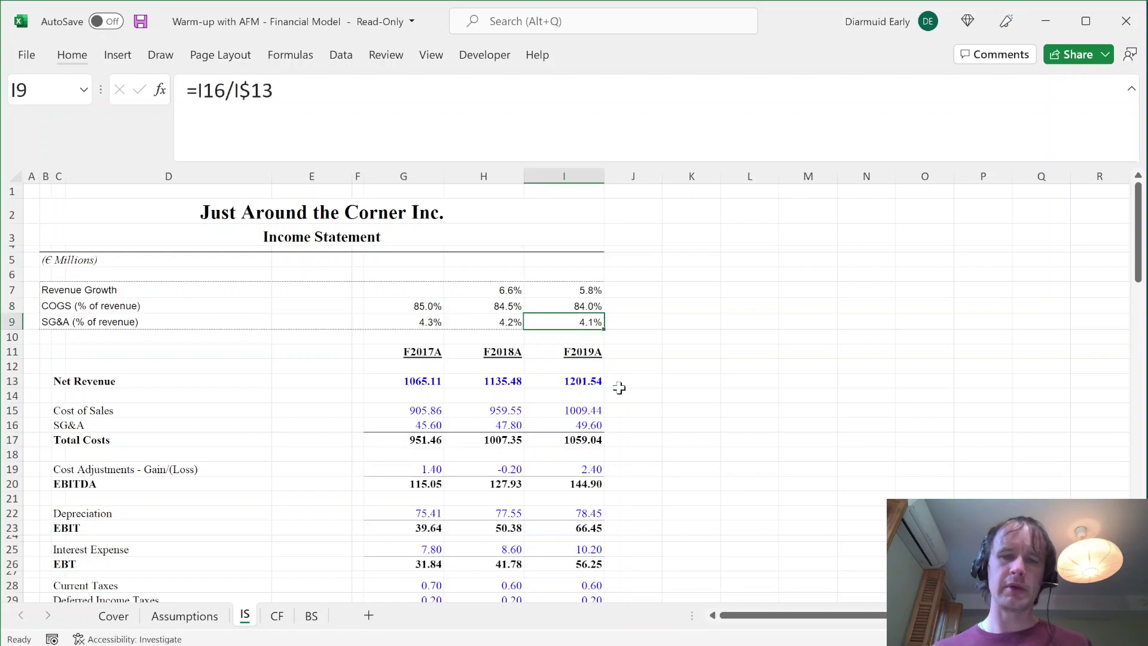
key("Up")
key("Up")
key("Up")
key("Up")
key("Up")
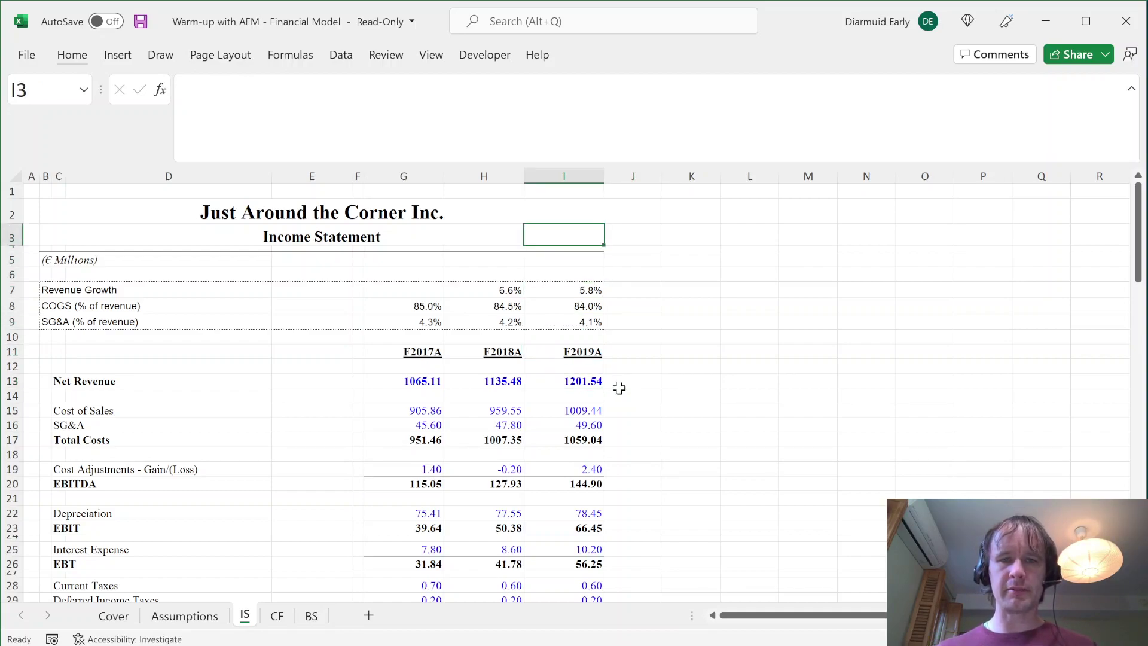
key("Down")
key("Down")
key("Down")
key("Down")
key("Down")
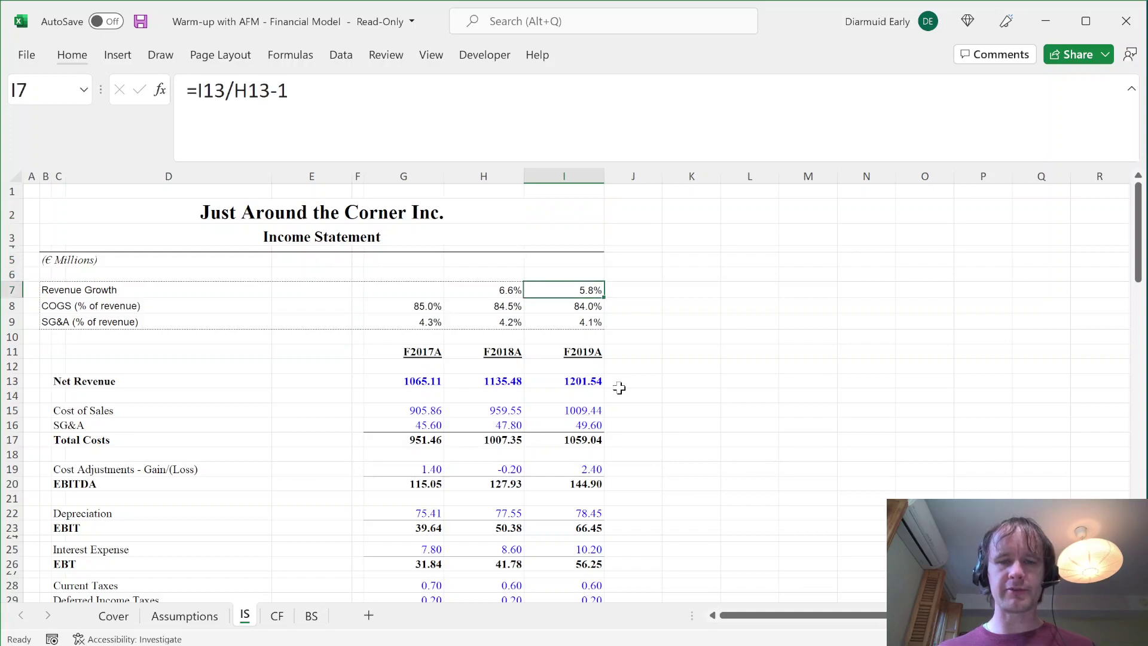
key("shift+Down")
key("shift+Down")
key("shift+Down")
key("shift+Down")
key("shift+Down")
key("shift+Down")
key("shift+Down")
key("shift+Down")
key("shift+Down")
key("shift+Down")
key("shift+Down")
key("shift+Down")
key("shift+Down")
key("shift+Down")
key("shift+Down")
key("shift+Down")
key("shift+Down")
key("shift+Down")
key("shift+Down")
key("shift+Down")
key("shift+Down")
key("shift+Down")
key("shift+Down")
key("shift+Down")
key("shift+Down")
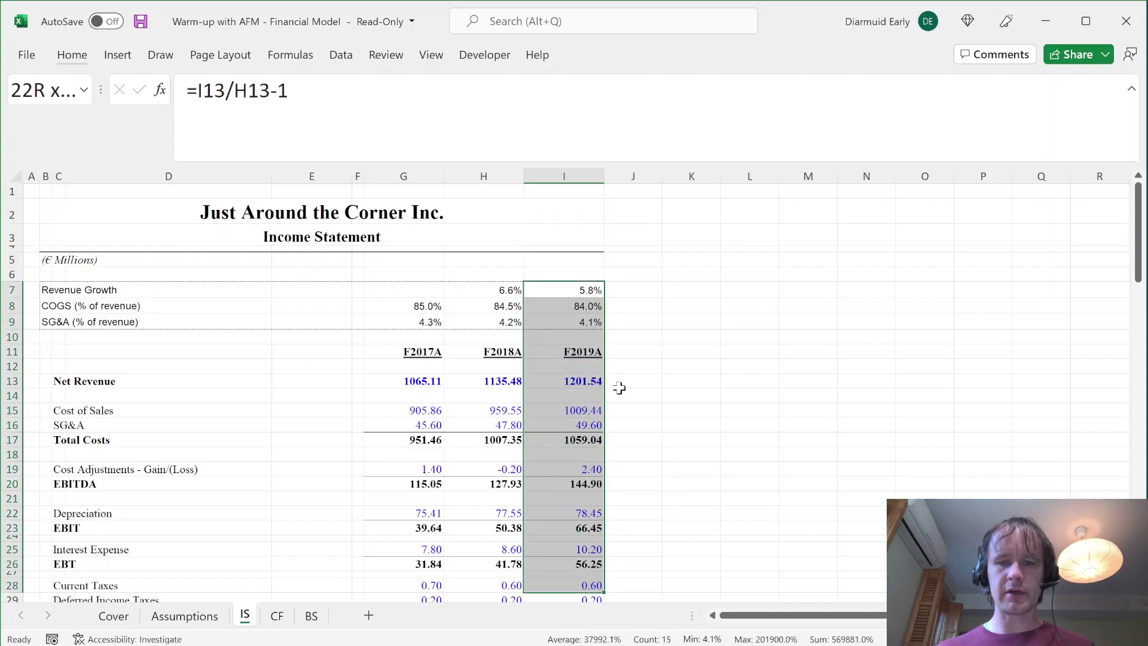
key("ctrl+shift+Down")
key("ctrl+shift+Up")
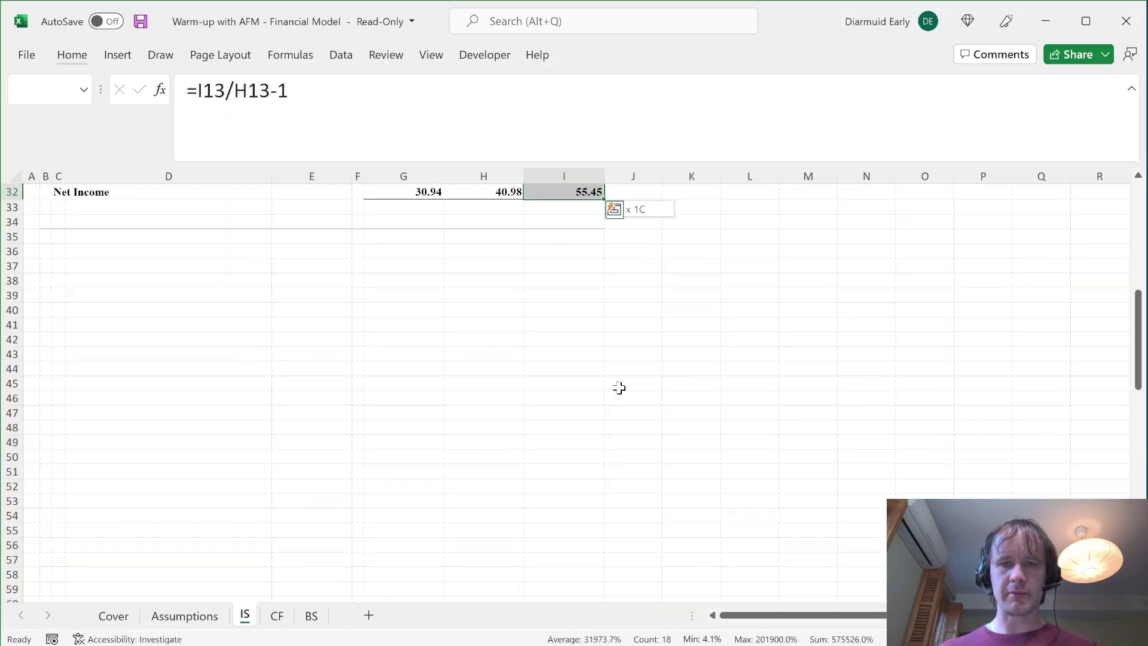
key("shift+Down")
key("shift+Down")
key("shift+Down")
key("shift+Right")
key("shift+Right")
key("shift+Right")
key("shift+Right")
key("shift+Right")
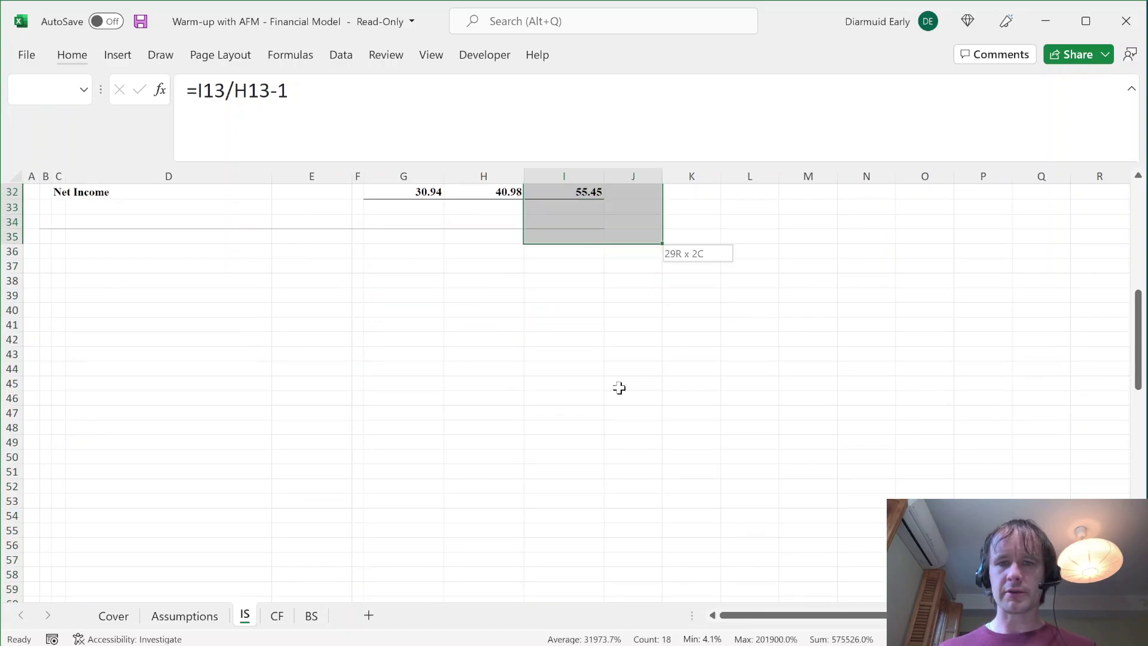
key("ctrl+r")
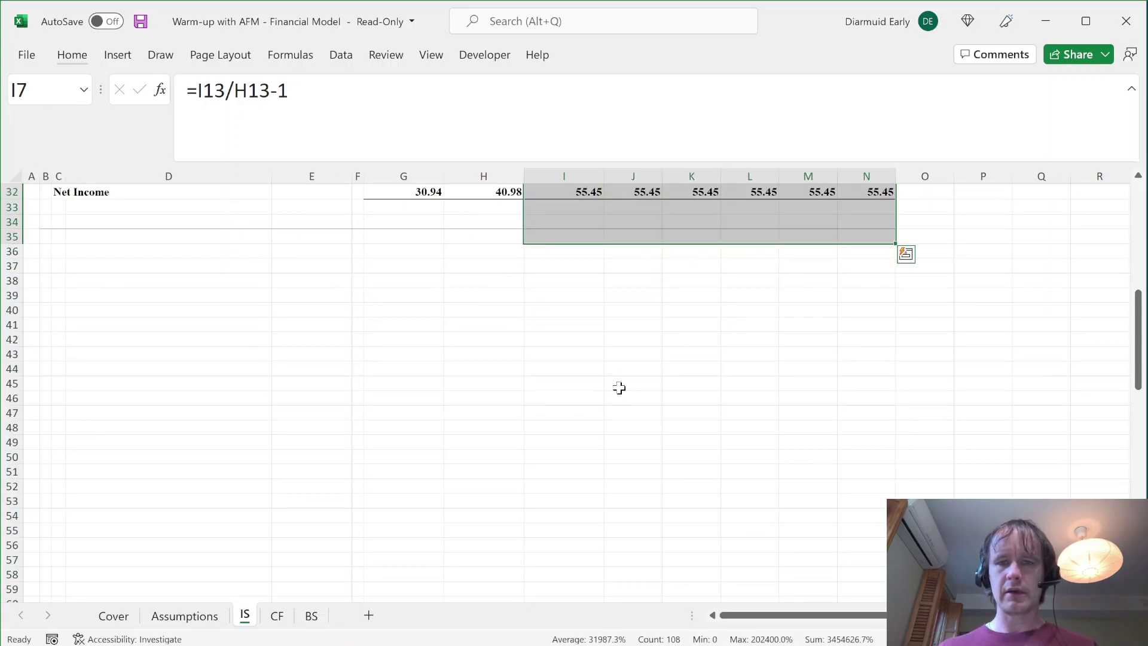
- Check the header formula in J11 and the number format of the historical year headers G11:I11
key("ctrl+Up")
key("Right")
key("Down")
key("Up")
key("Up")
key("Down")
key("Down")
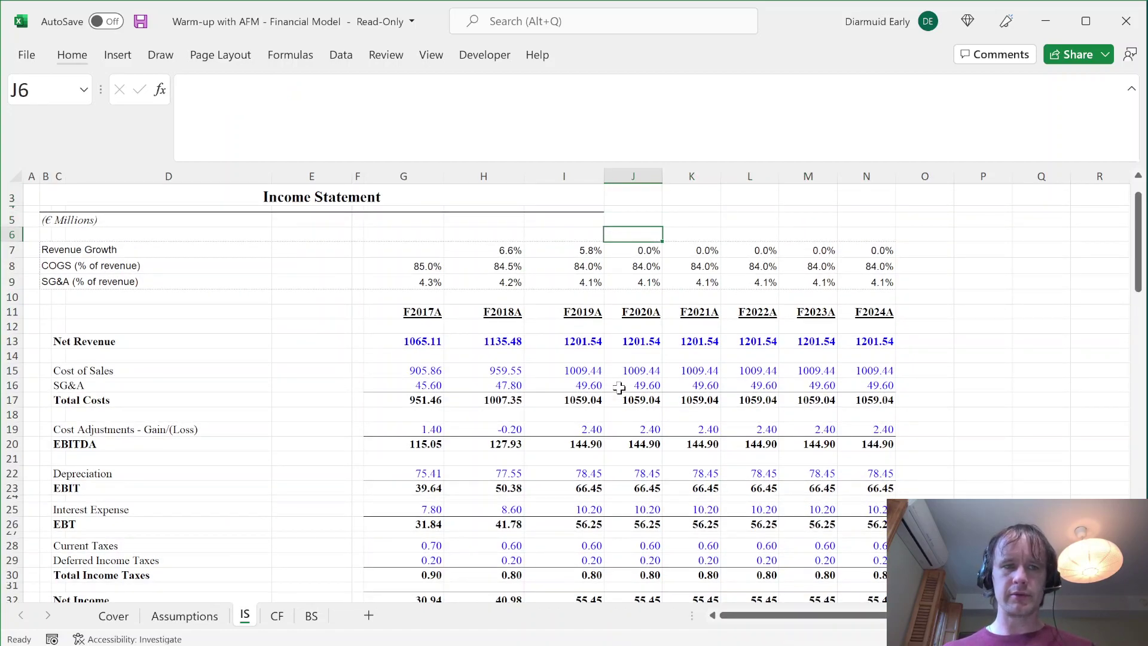
key("Down")
key("Down")
key("Down")
key("Down")
key("Down")
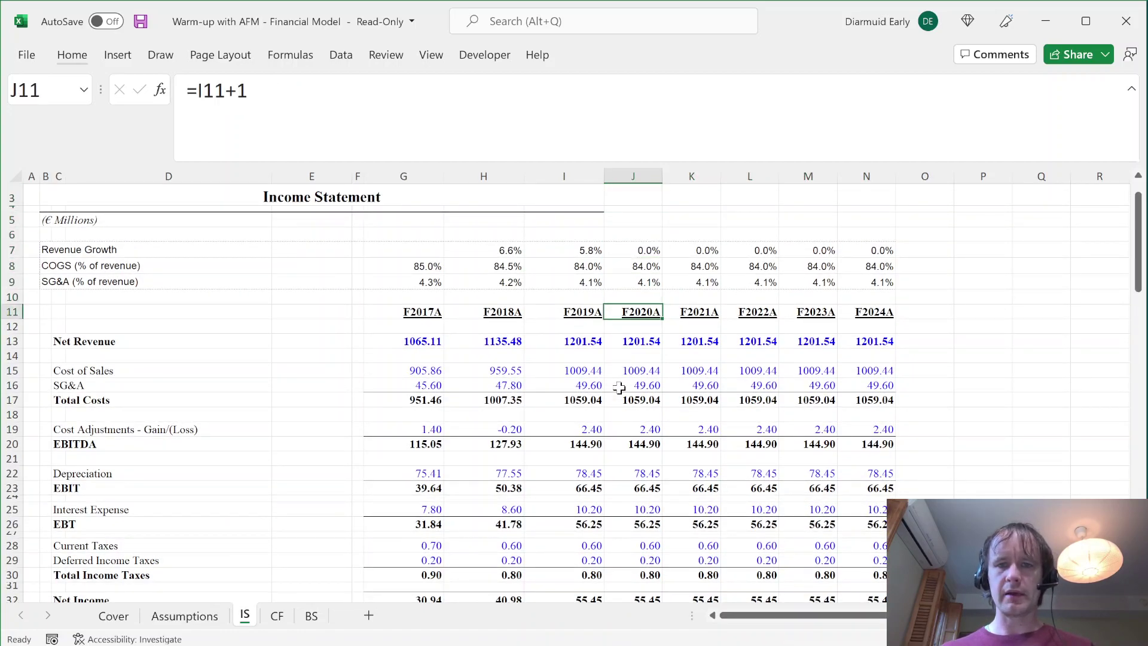
key("Left")
key("shift+Left")
key("shift+Left")
key("ctrl+1")
key("Return")
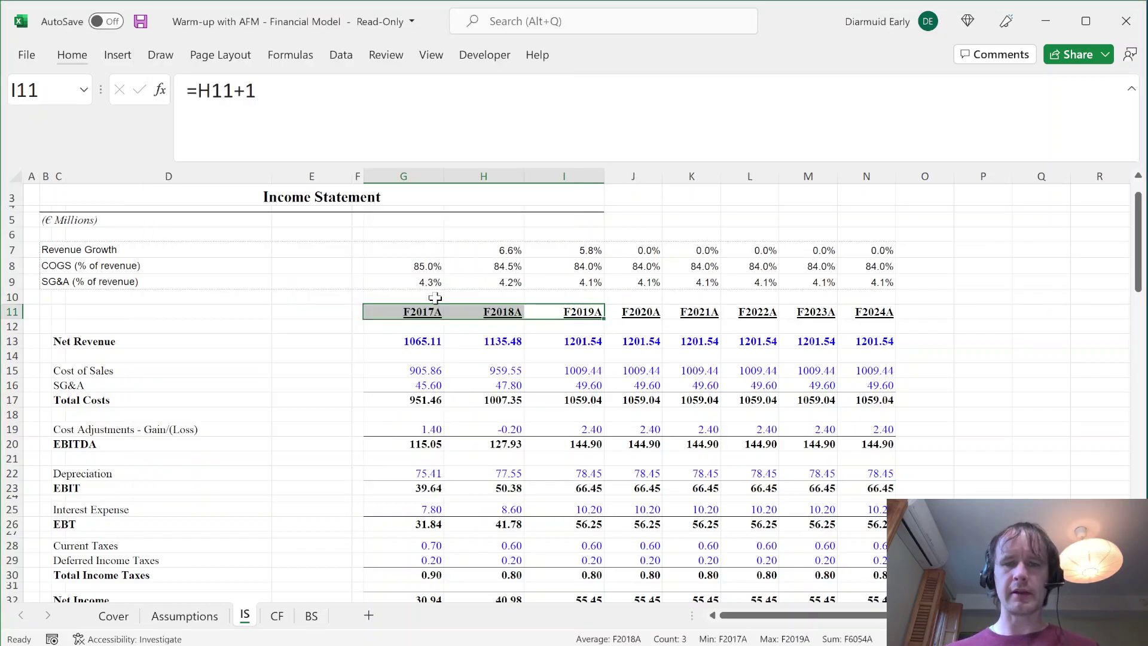
- Give the forecast year headers J11:N11 the custom number format F#\E
key("Right")
key("shift+Right")
key("shift+Right")
key("shift+Right")
key("shift+Right")
key("ctrl+1")
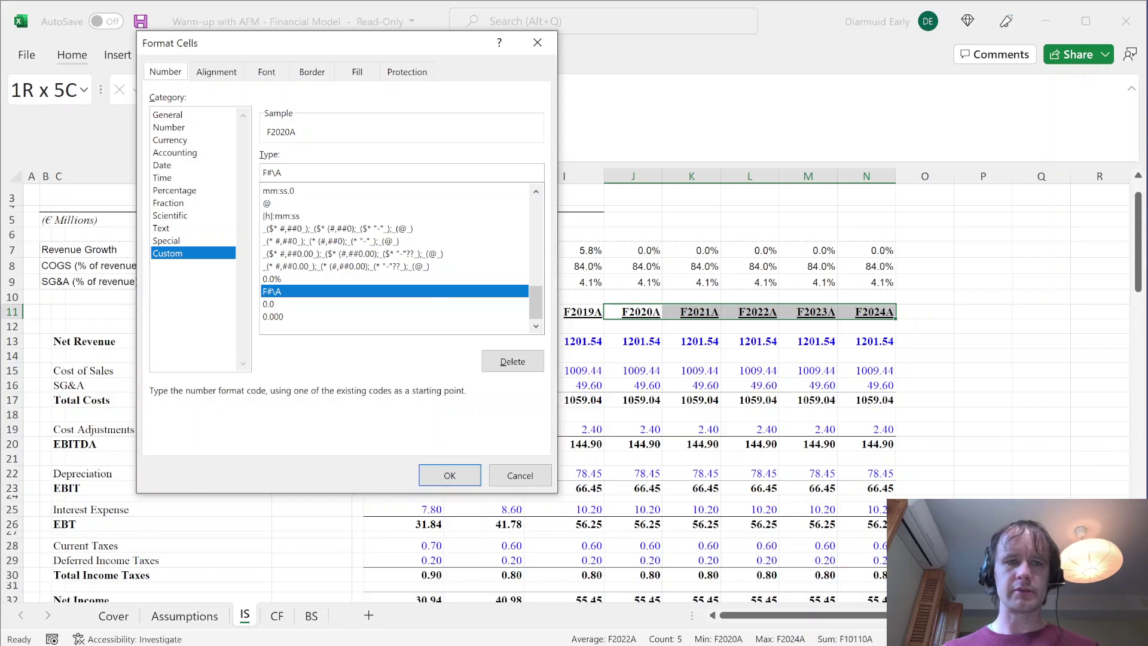
key("BackSpace")
type("E")
key("Return")
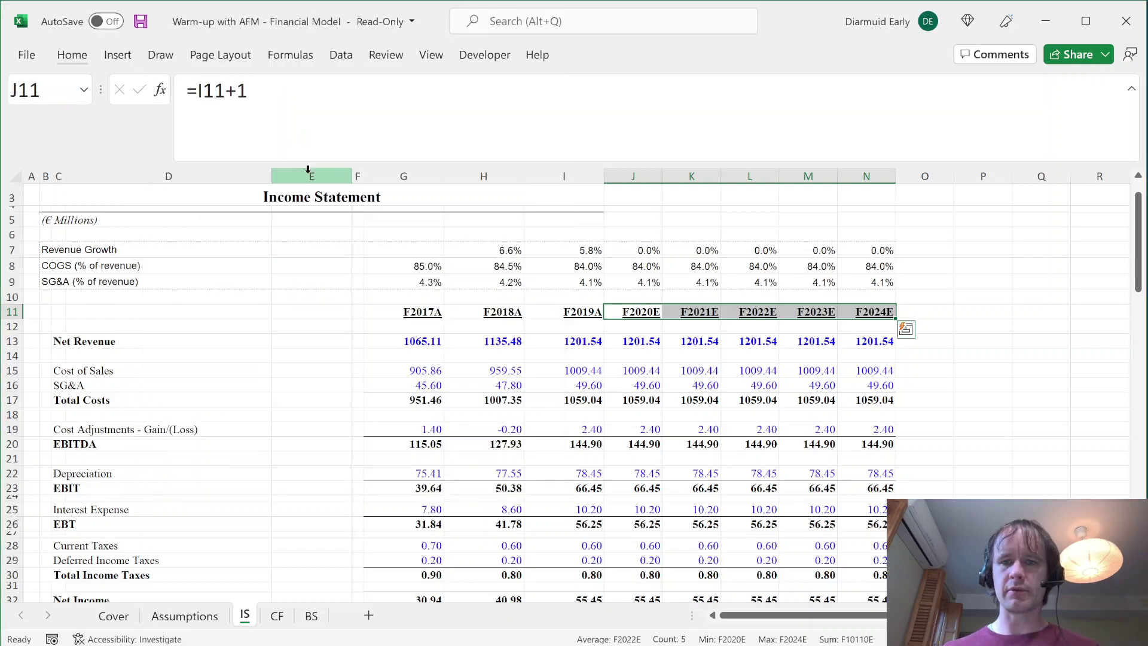
key("Down")
key("Up")
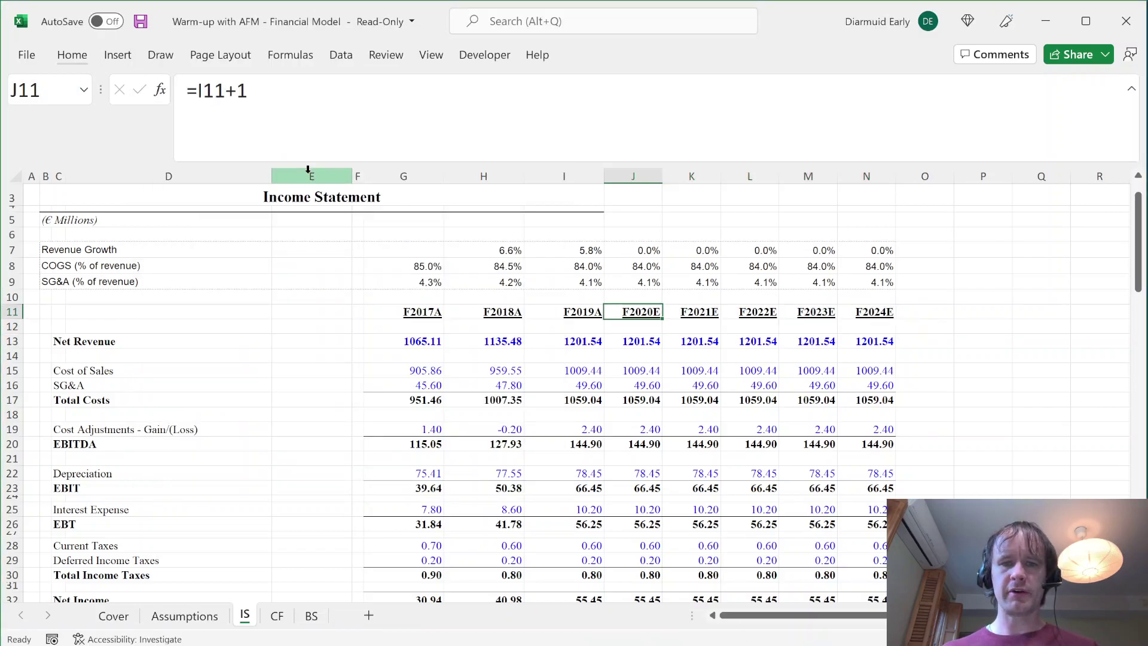
- Change the font colour of the forecast Net Revenue cells J13:N13 to black
key("Down")
key("Down")
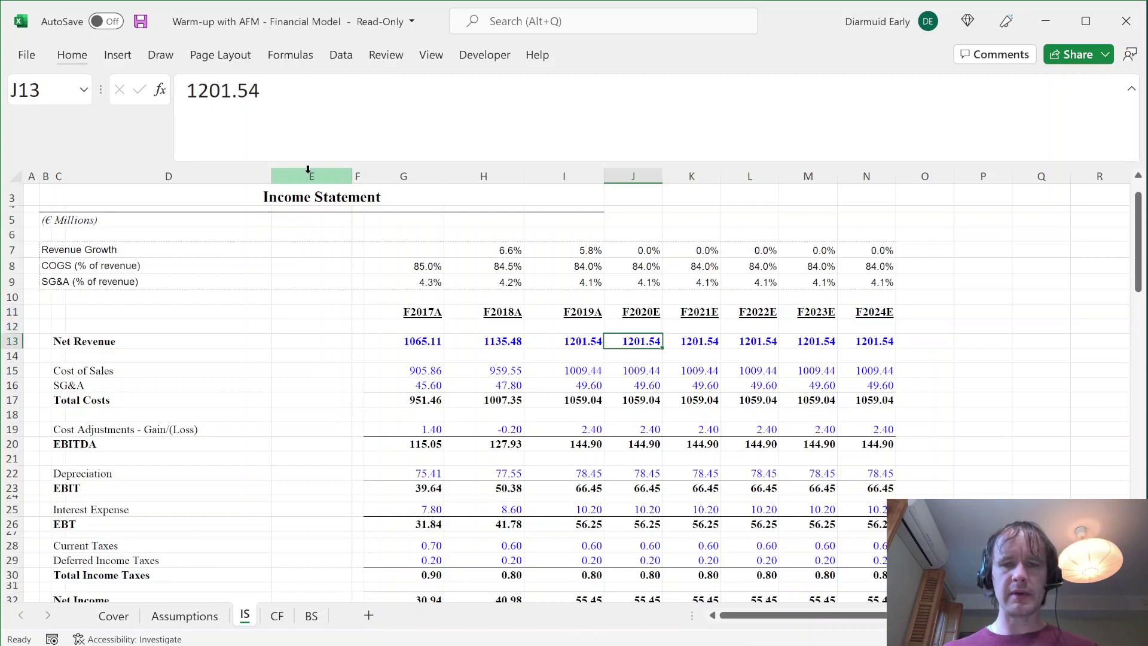
key("ctrl+shift+Right")
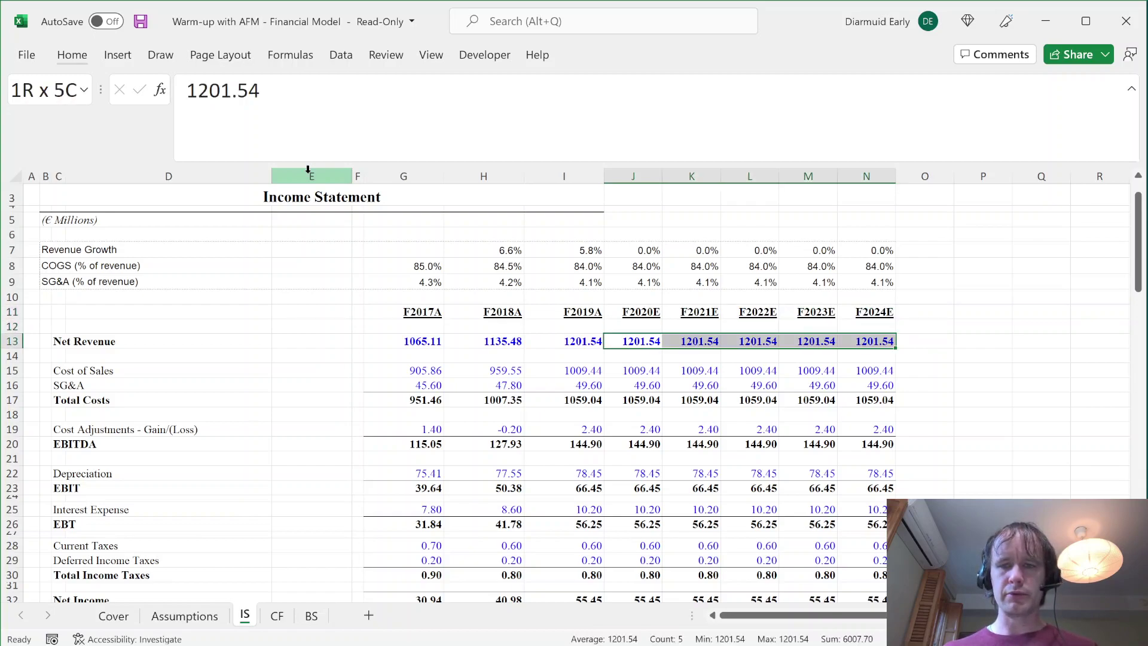
key("alt")
key("alt")
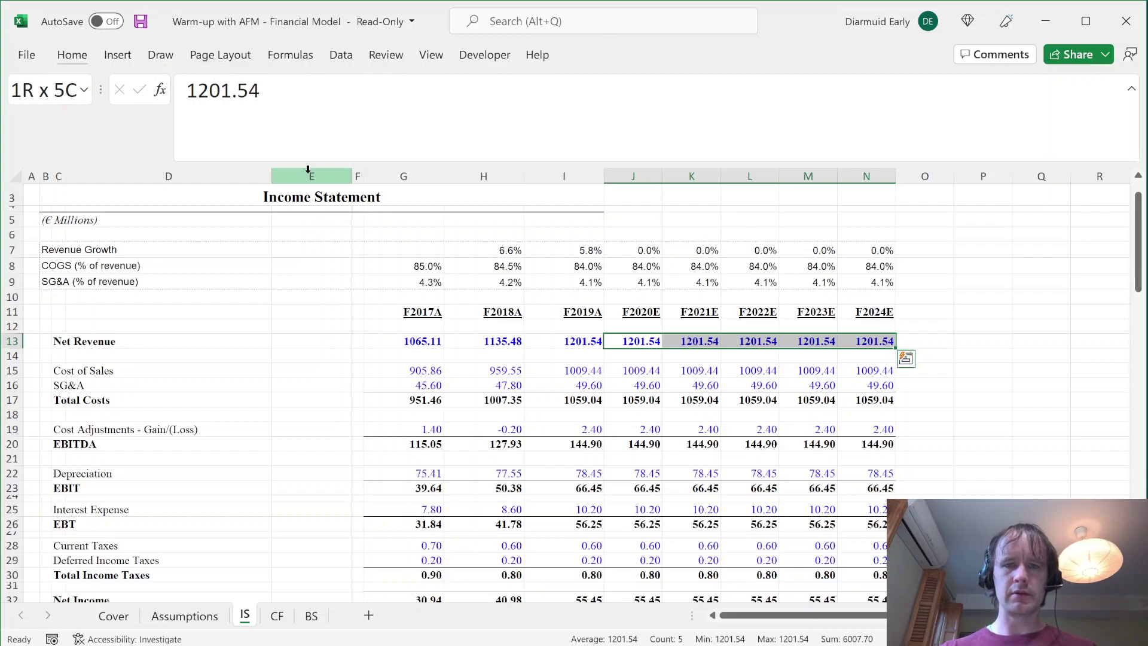
key("alt")
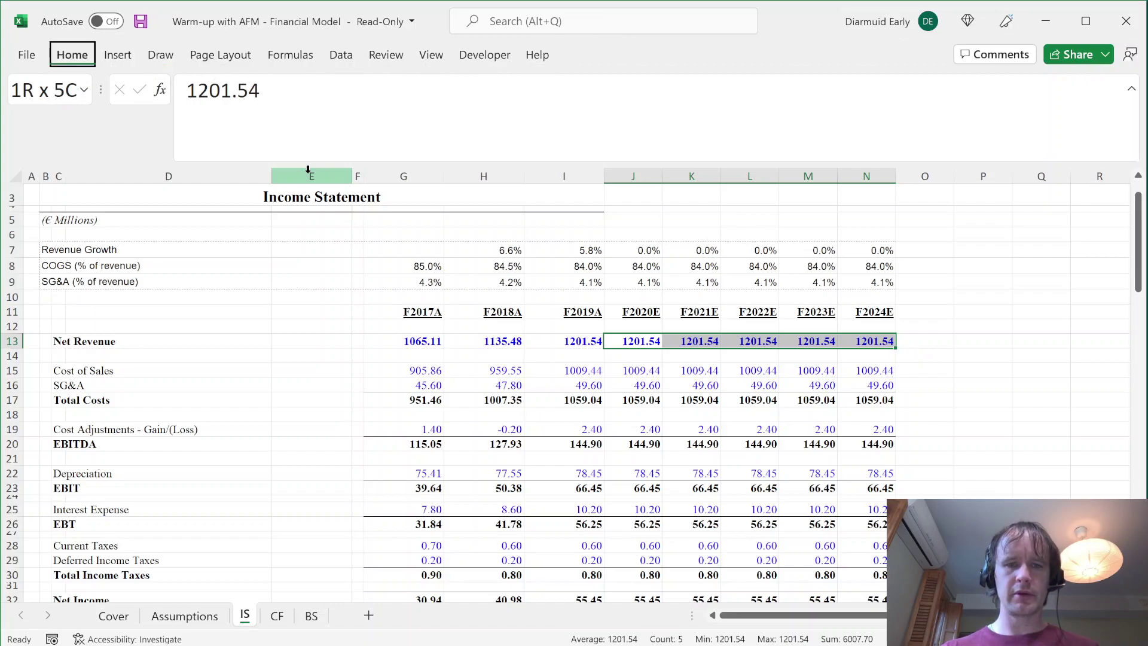
key("h")
key("f")
key("c")
key("Return")
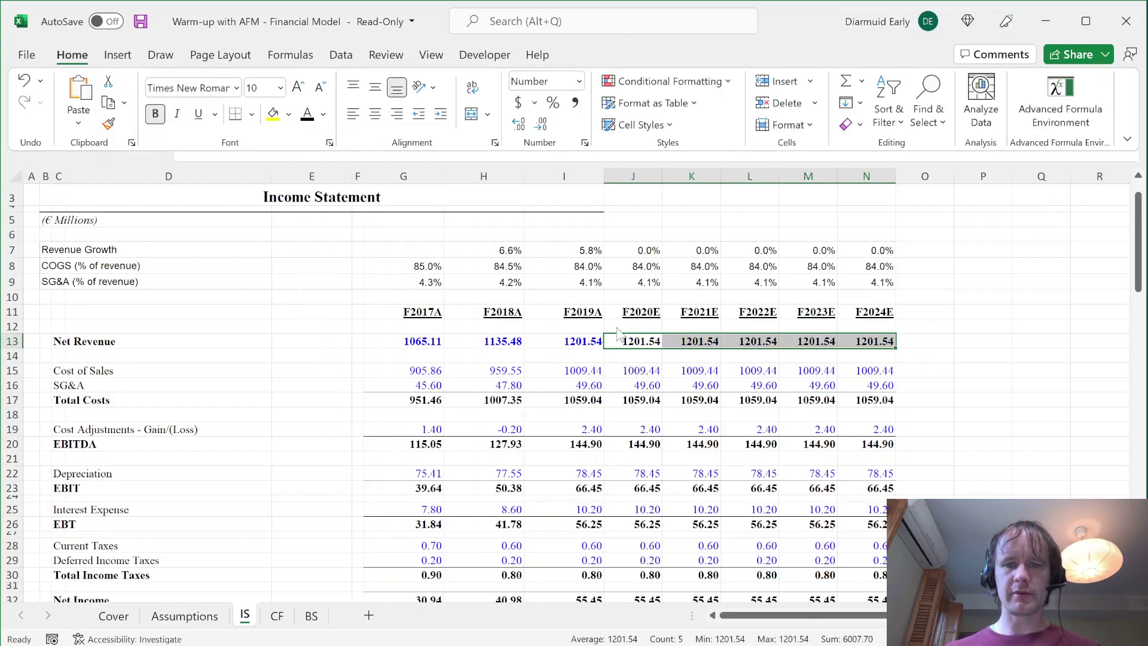
- Apply the same black font to the Cost of Sales and SG&A forecast cells, J15:N16
key("Down")
key("Down")
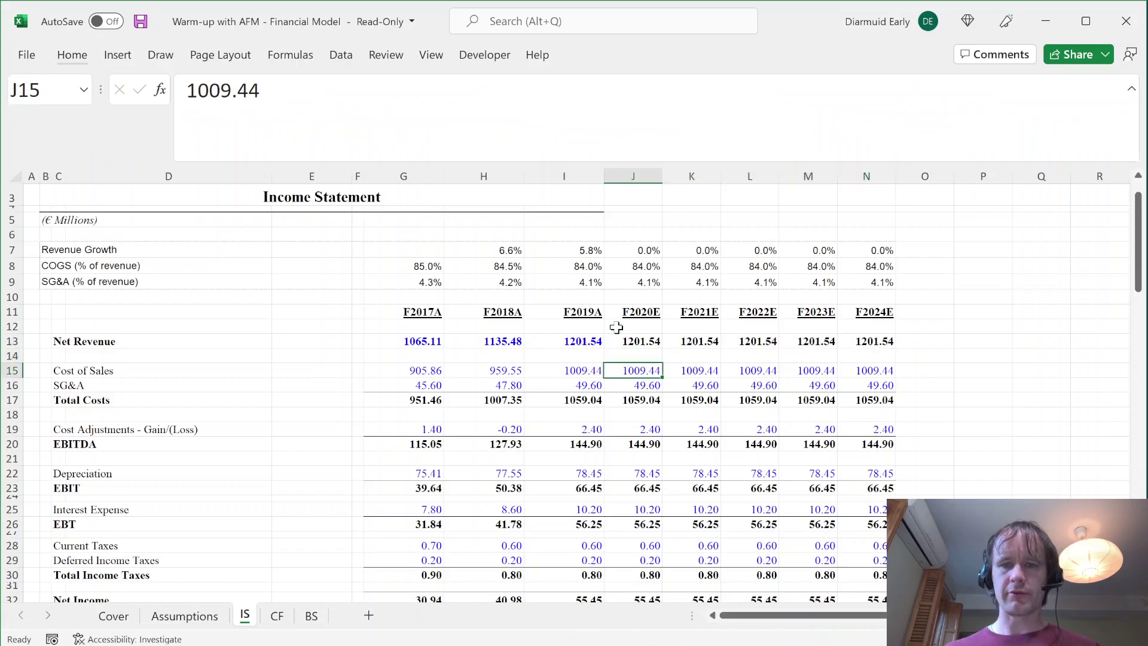
key("ctrl+shift+Right")
key("shift+Down")
key("F4")
- Apply the same black font to the forecast cells from Cost Adjustments down to Net Income, columns J to N
key("Down")
key("Down")
key("Down")
key("Down")
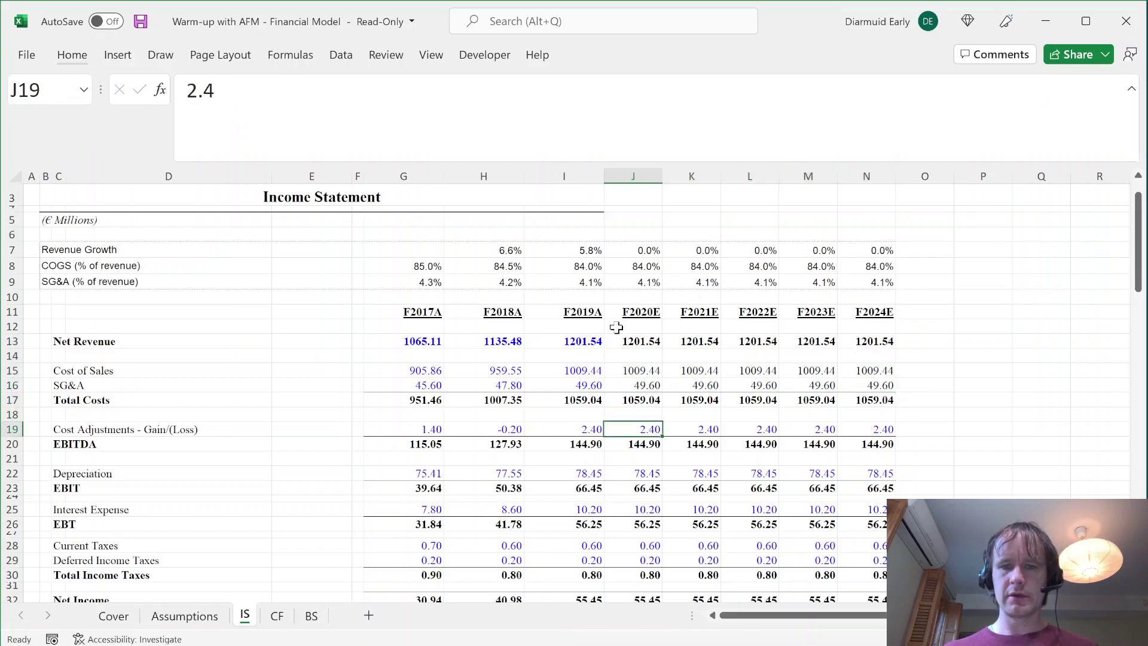
key("ctrl+shift+Right")
key("shift+Down")
key("shift+Down")
key("shift+Down")
key("shift+Down")
key("shift+Down")
key("shift+Down")
key("shift+Down")
key("shift+Down")
key("shift+Down")
key("shift+Down")
key("shift+Down")
key("shift+Down")
key("shift+Down")
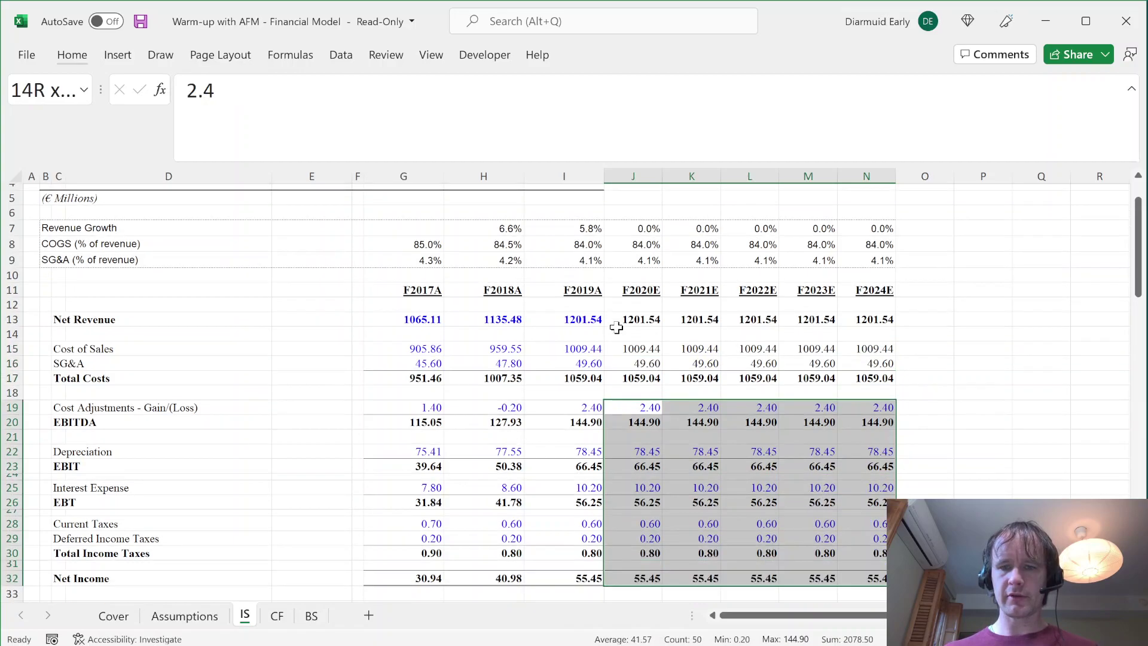
key("ctrl+shift+Down")
key("ctrl+shift+Up")
- Freeze the panes of the IS sheet at E13, keeping rows 1 to 12 and columns A to D fixed
key("Up")
key("Up")
key("Up")
key("alt+w")
key("Escape")
key("Up")
key("Up")
key("Up")
key("Up")
key("Up")
key("ctrl+Up")
key("ctrl+Up")
key("ctrl+Up")
key("ctrl+Down")
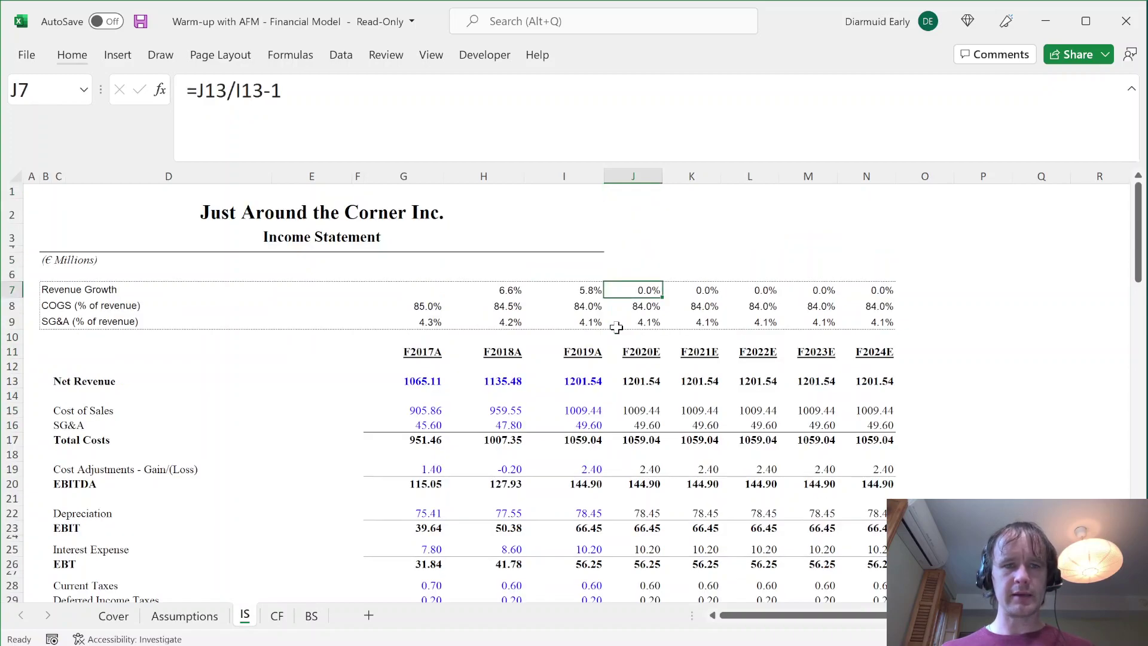
key("Up")
key("Left")
key("ctrl+Left")
key("Down")
key("Right")
key("Down")
key("Right")
key("Down")
key("Right")
key("Down")
key("Down")
key("Down")
key("Down")
key("Right")
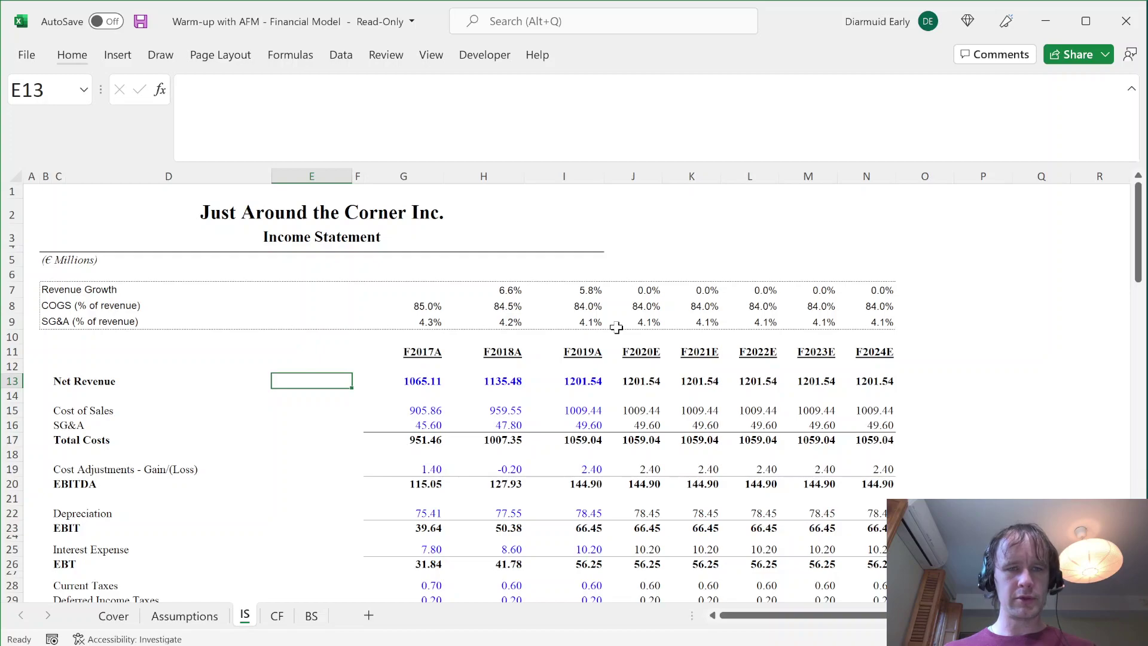
key("alt")
key("w")
key("f")
key("f")
- Trace the dependents of the ratio cells G9, H8 and I8 above the income statement
key("Up")
key("Up")
key("Up")
key("Up")
key("Right")
key("Right")
key("alt")
key("m")
key("d")
key("Return")
key("Right")
key("Up")
key("alt")
key("m")
key("d")
key("Return")
key("Right")
key("alt")
key("m")
key("d")
key("Return")
- Group rows 7 to 10 holding the growth and cost ratios, and hide the grouped rows
key("Up")
key("shift+space")
key("shift+Down")
key("shift+Down")
key("shift+Down")
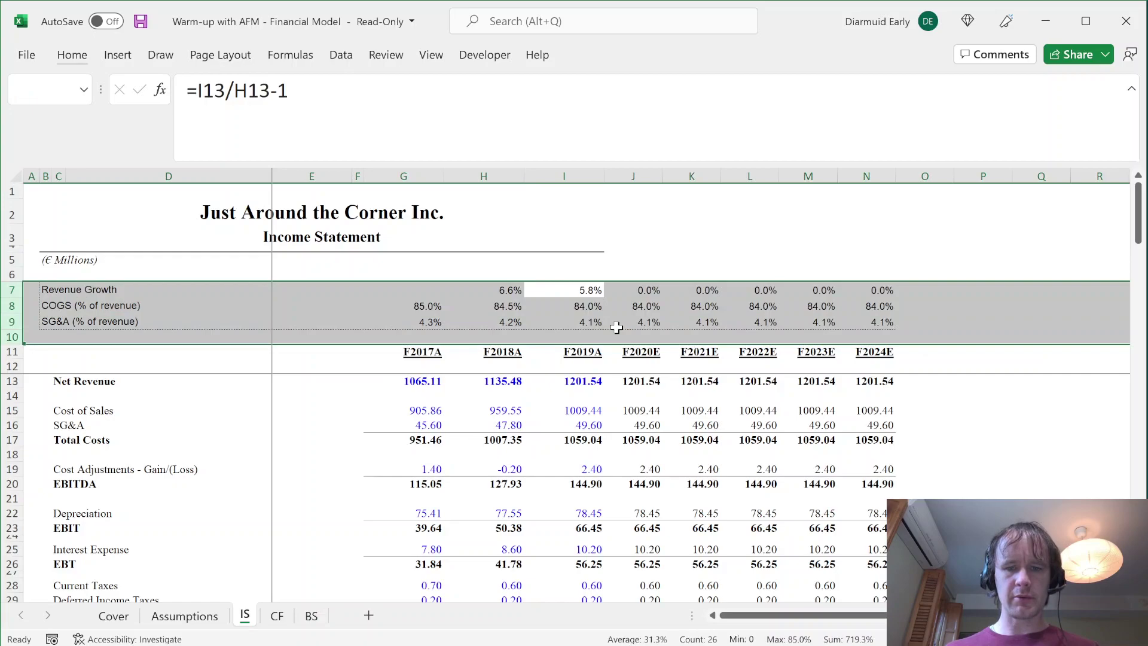
key("ctrl+9")
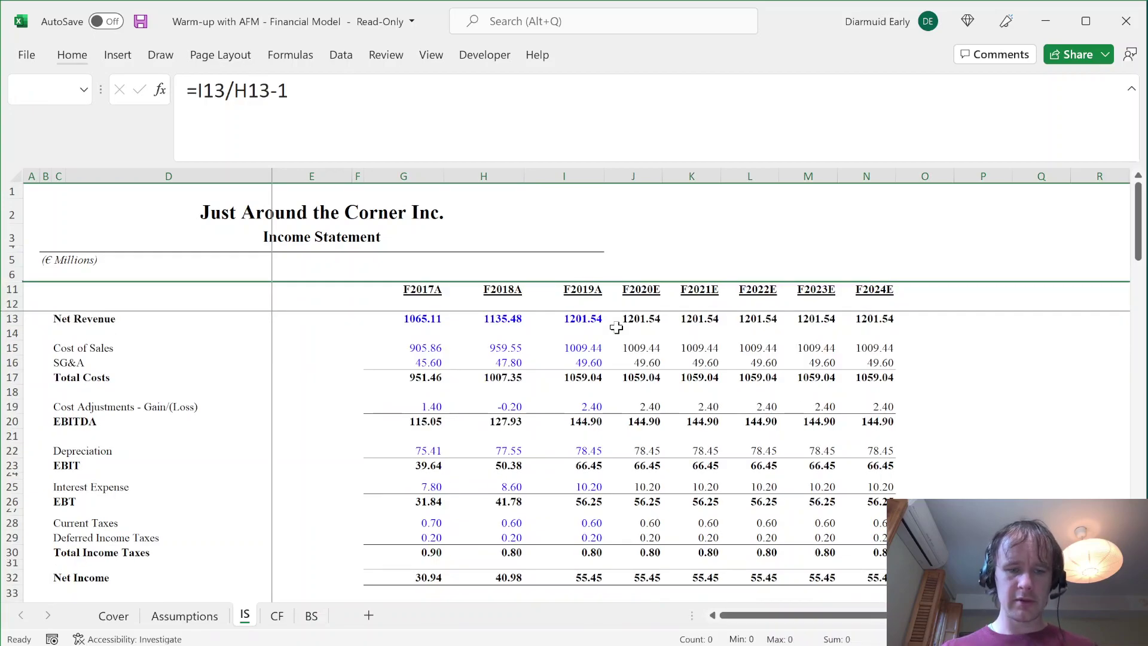
key("ctrl+shift+9")
key("alt")
key("d")
key("g")
key("g")
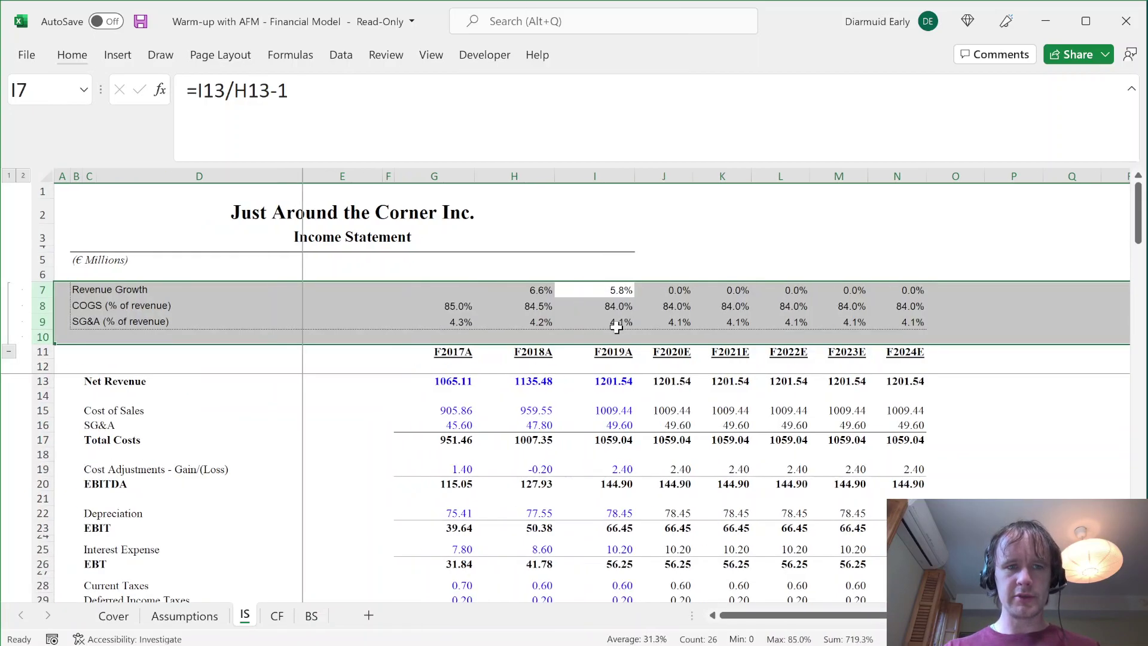
key("ctrl+9")
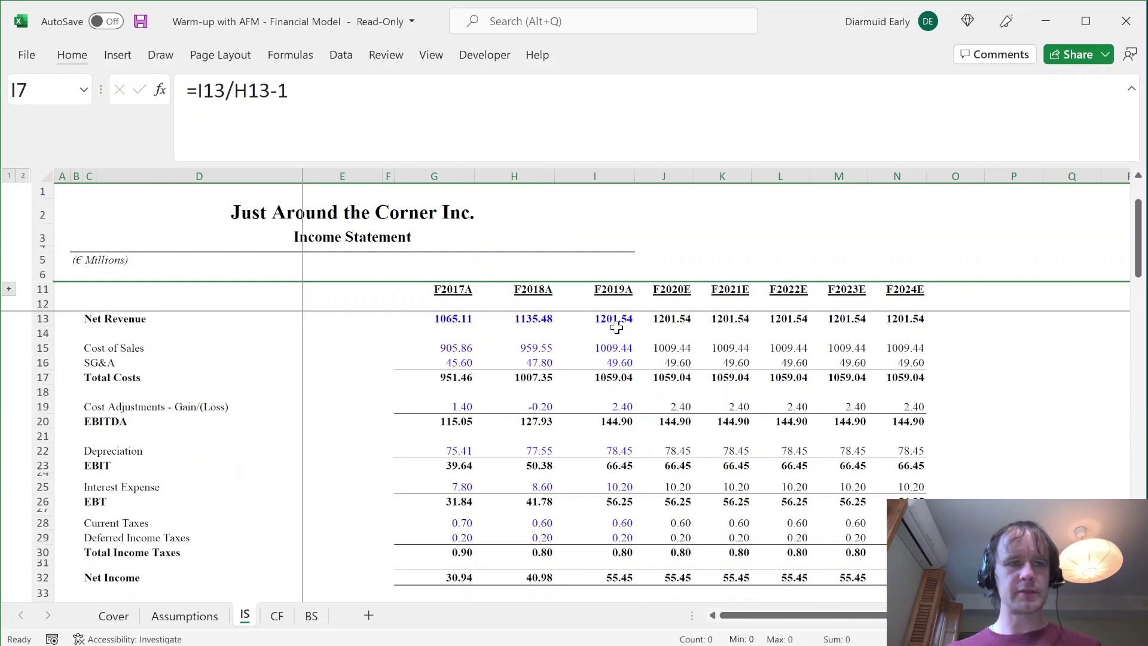
- Expand the grouped ratio rows 7 to 10 and collapse them again
key("Left")
key("Left")
key("Left")
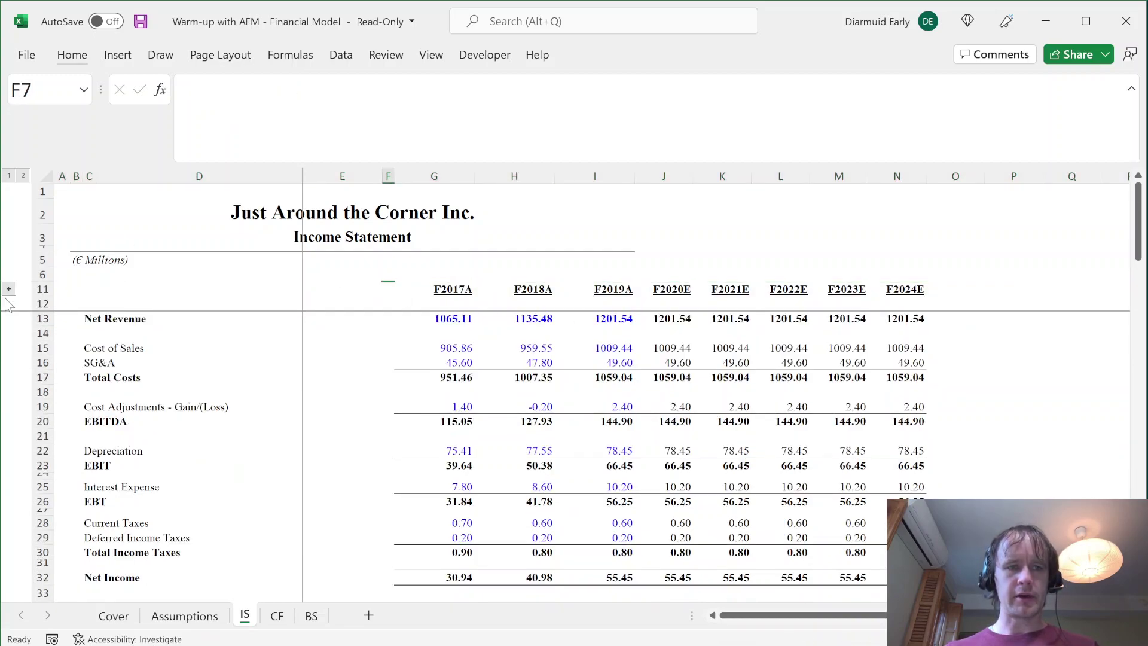
left_click(9, 290)
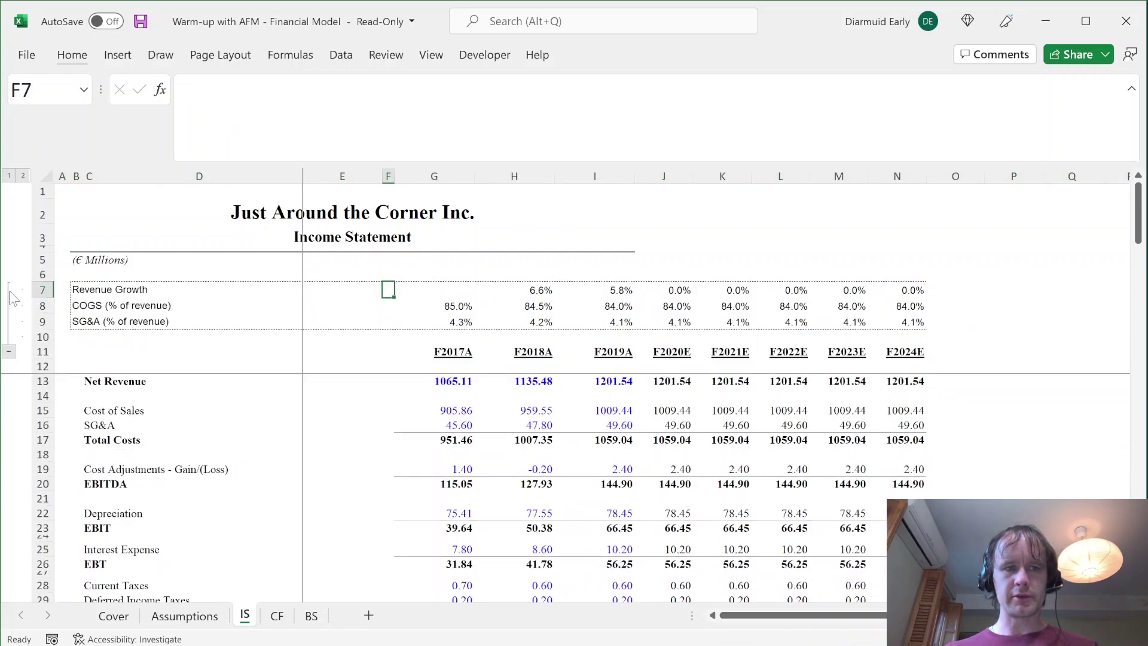
left_click(8, 354)
left_click(257, 345)
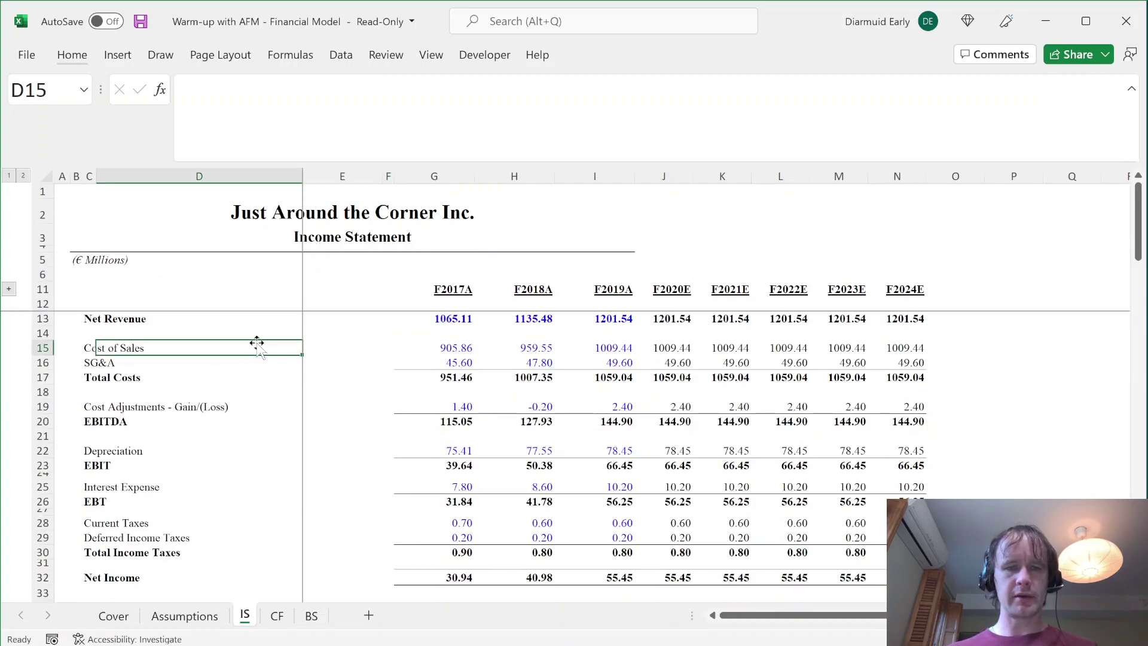
- Narrow column D so that it just fits the Cost Adjustments label in row 19
scroll(287, 436, "down", 5)
scroll(287, 435, "up", 3)
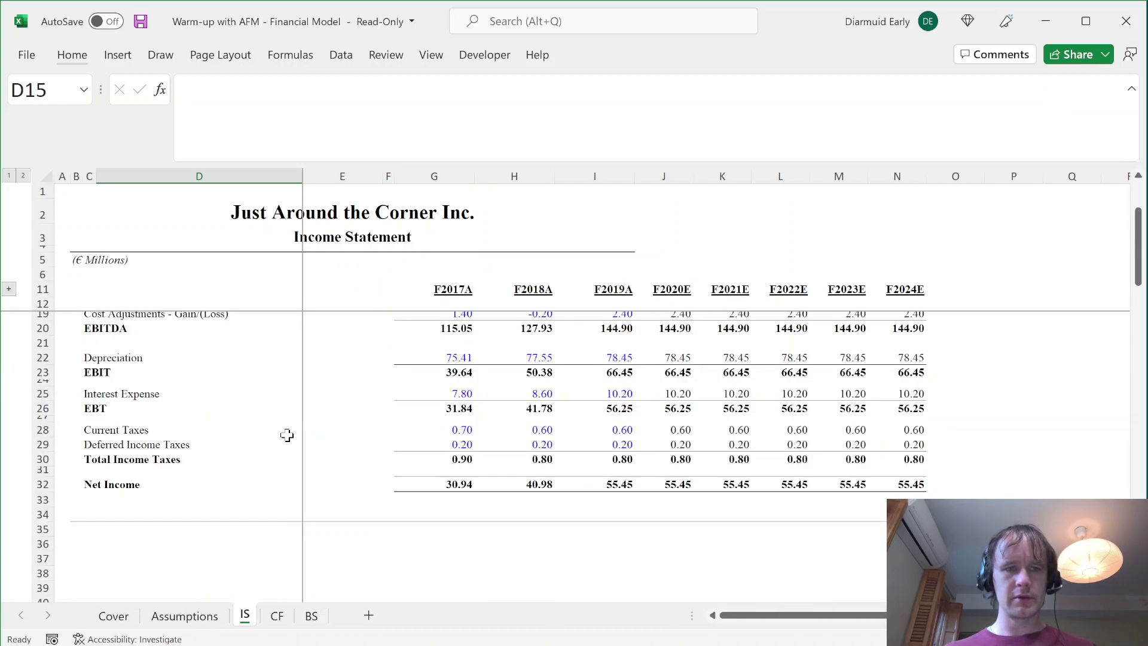
scroll(287, 435, "up", 1)
left_click(256, 359)
key("Right")
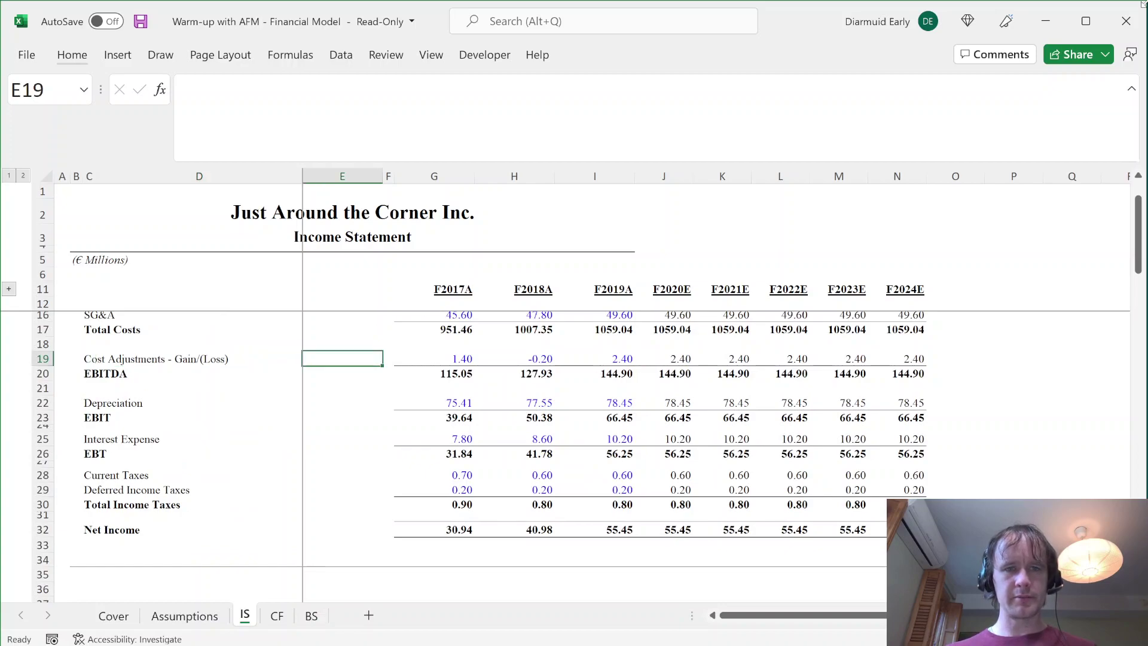
key("Left")
key("Left")
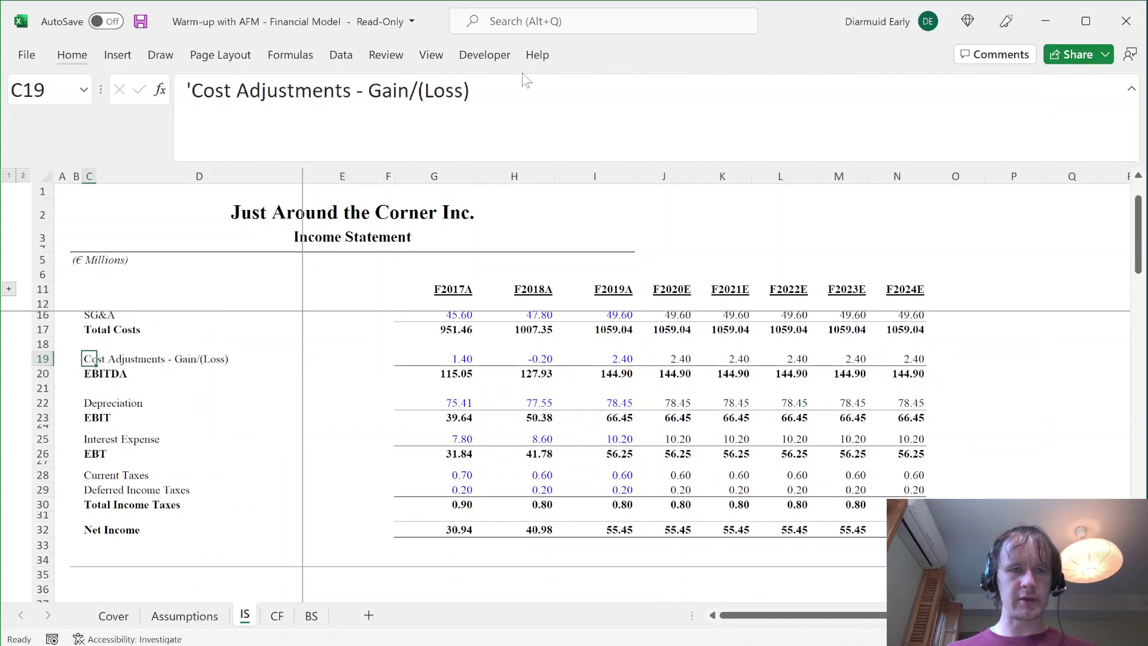
left_click_drag(303, 174, 243, 170)
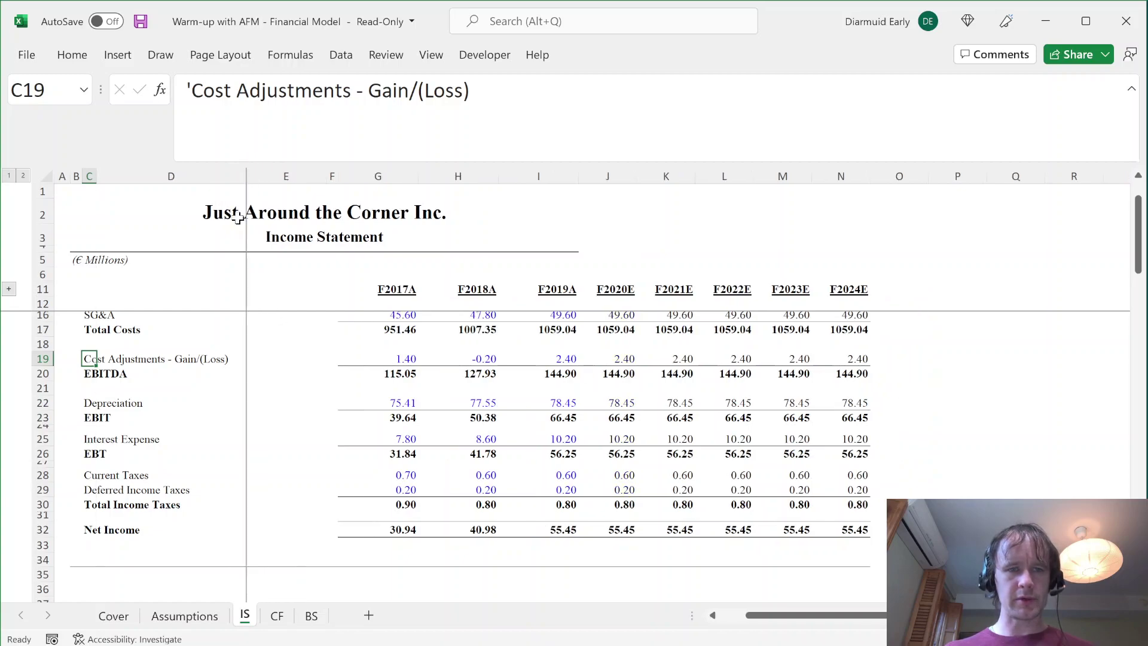
- Enter 0 as placeholder in the forecast Net Revenue cells J13:N13 and fill them yellow
left_click(750, 284)
key("Down")
key("Down")
key("Down")
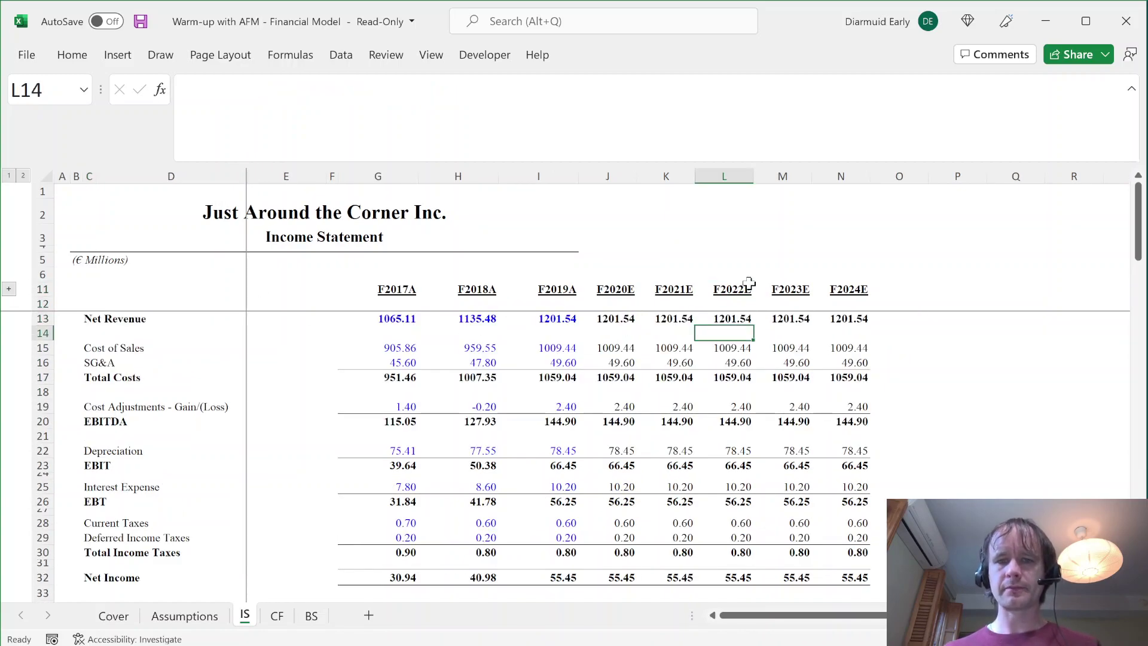
key("Up")
key("Left")
key("Left")
key("ctrl+shift+Right")
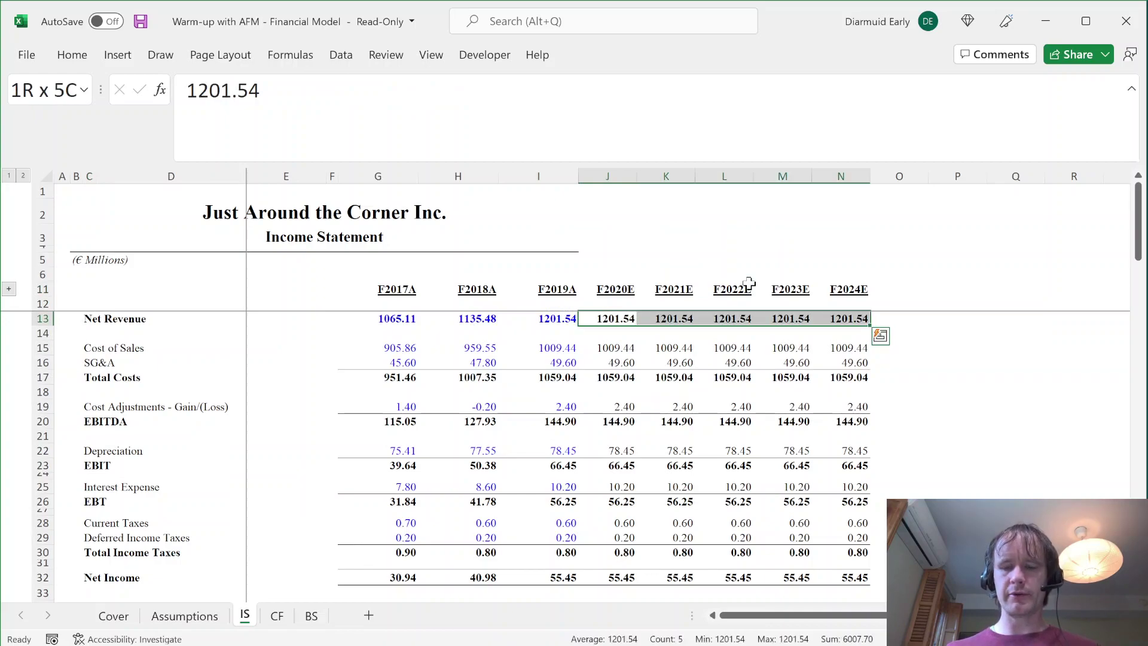
type("0")
key("ctrl+Return")
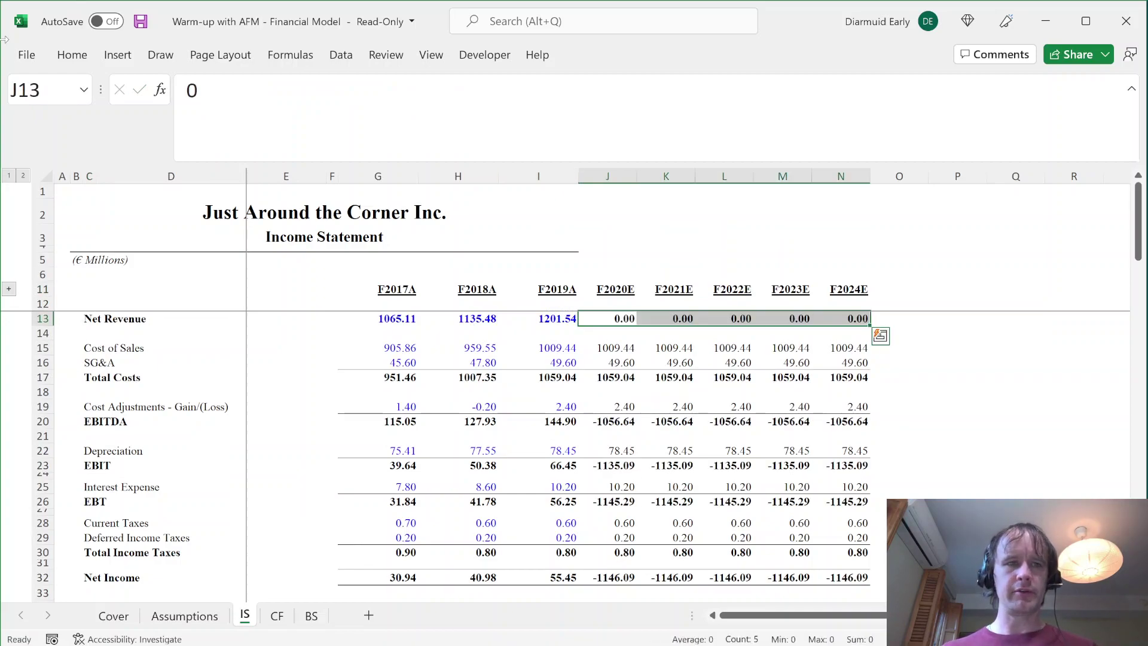
left_click(72, 54)
left_click(273, 118)
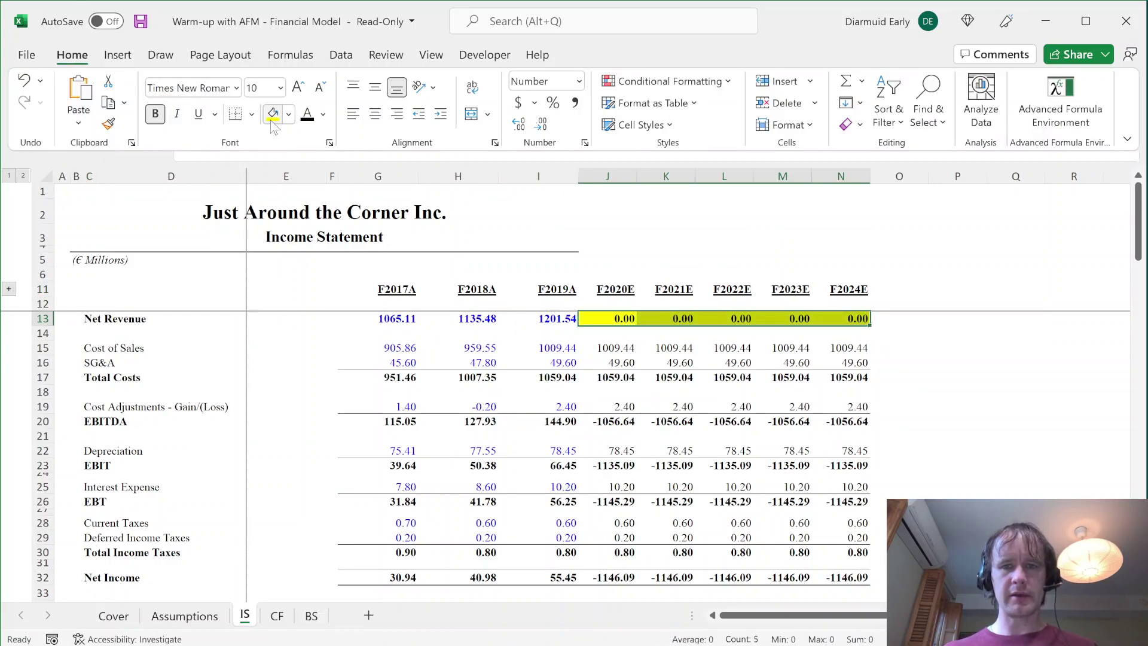
- Copy the yellow zero placeholders from J13:N13 onto the forecast Cost of Sales cells J15:N15
left_click(625, 322)
key("ctrl+c")
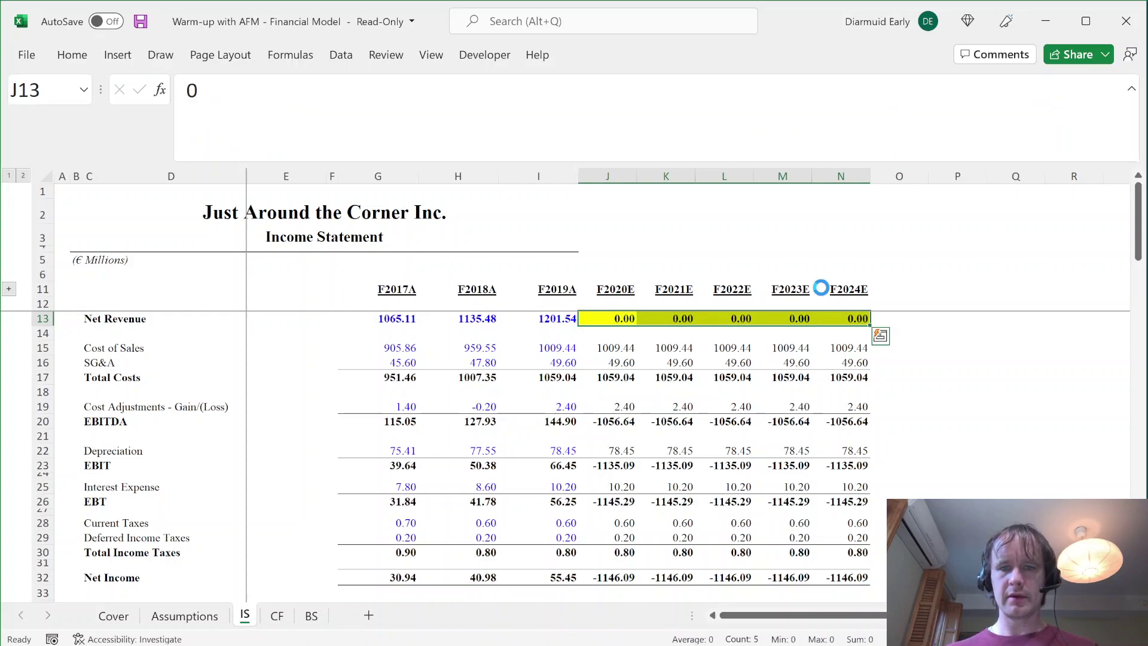
key("Down")
key("Down")
key("ctrl+shift+Right")
key("ctrl+v")
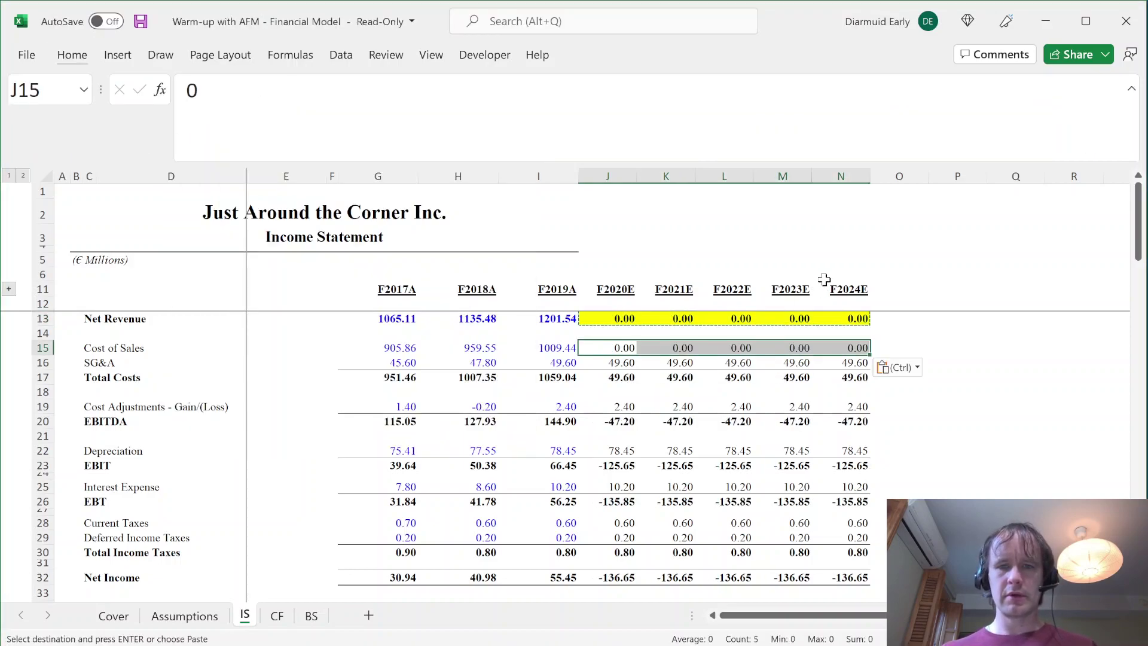
- Paste the Net Revenue zeros without their fill onto the forecast SG&A cells J16:N16 and Cost Adjustments cells J19:N19
key("Down")
key("ctrl+shift+Right")
key("ctrl+v")
key("Down")
key("Down")
key("Down")
key("ctrl+shift+Right")
key("ctrl+v")
- Paste the same zeros without fill onto the forecast Depreciation cells J22:N22 and Interest Expense cells J25:N25
key("Down")
key("Down")
key("Down")
key("ctrl+shift+Right")
key("ctrl+v")
key("Down")
key("Down")
key("Down")
key("ctrl+shift+Right")
key("ctrl+v")
- Paste the zeros without fill onto the forecast Current Taxes and Deferred Income Taxes cells J28:N29
key("Down")
key("Down")
key("Down")
key("ctrl+shift+Right")
key("ctrl+v")
key("Down")
key("ctrl+shift+Right")
key("ctrl+v")
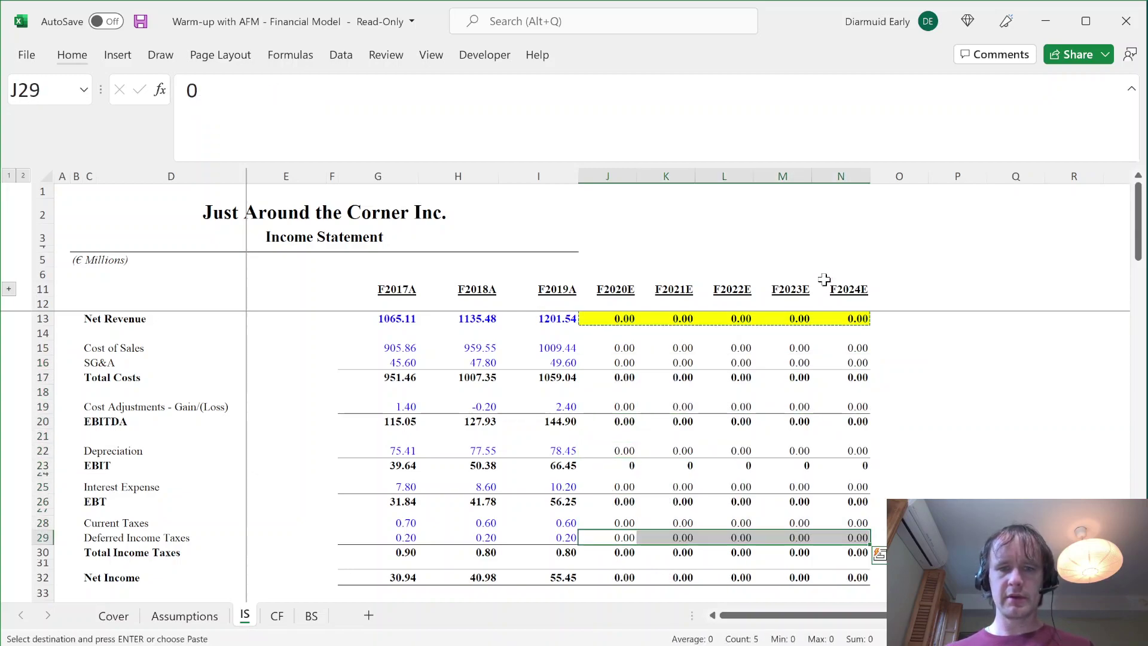
- Look over the forecast column from Deferred Income Taxes past Net Income and back up for remaining cells without placeholders
key("Down")
key("Down")
key("Down")
key("Down")
key("Down")
key("Down")
key("Down")
key("Up")
key("Up")
key("Up")
key("Up")
key("Up")
key("Up")
key("Up")
key("Up")
key("Down")
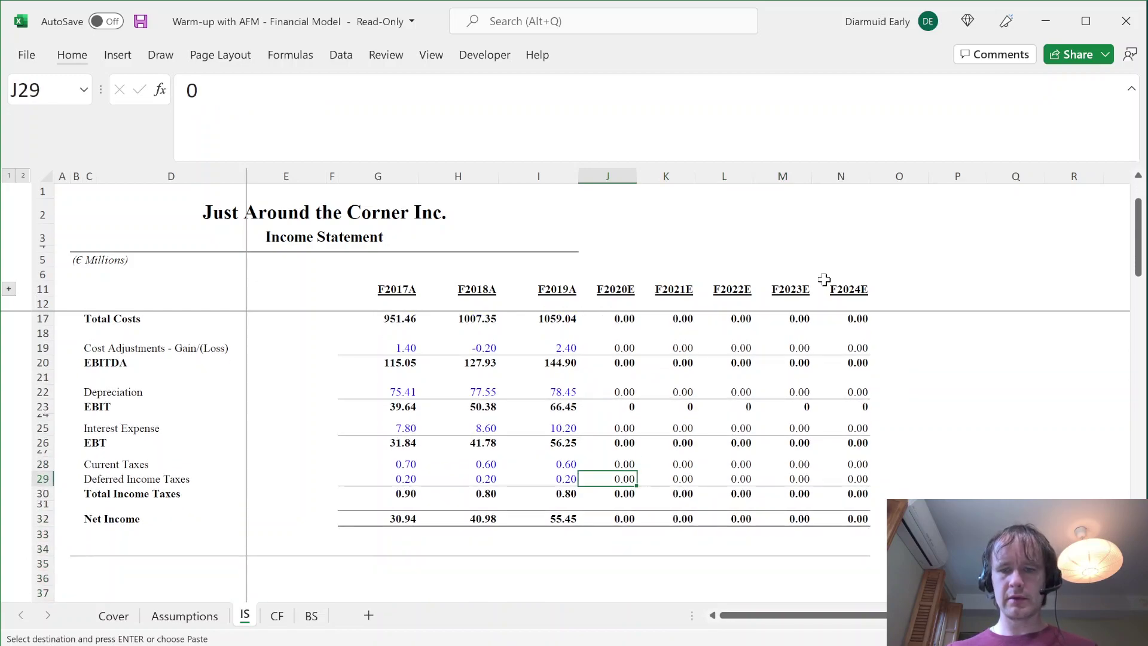
- Select only the constants within J15:N32 with Go To Special and fill them yellow
key("Up")
key("Up")
key("Up")
key("Up")
key("Up")
key("Up")
key("Up")
key("Up")
key("Up")
key("Up")
key("Up")
key("Up")
key("Up")
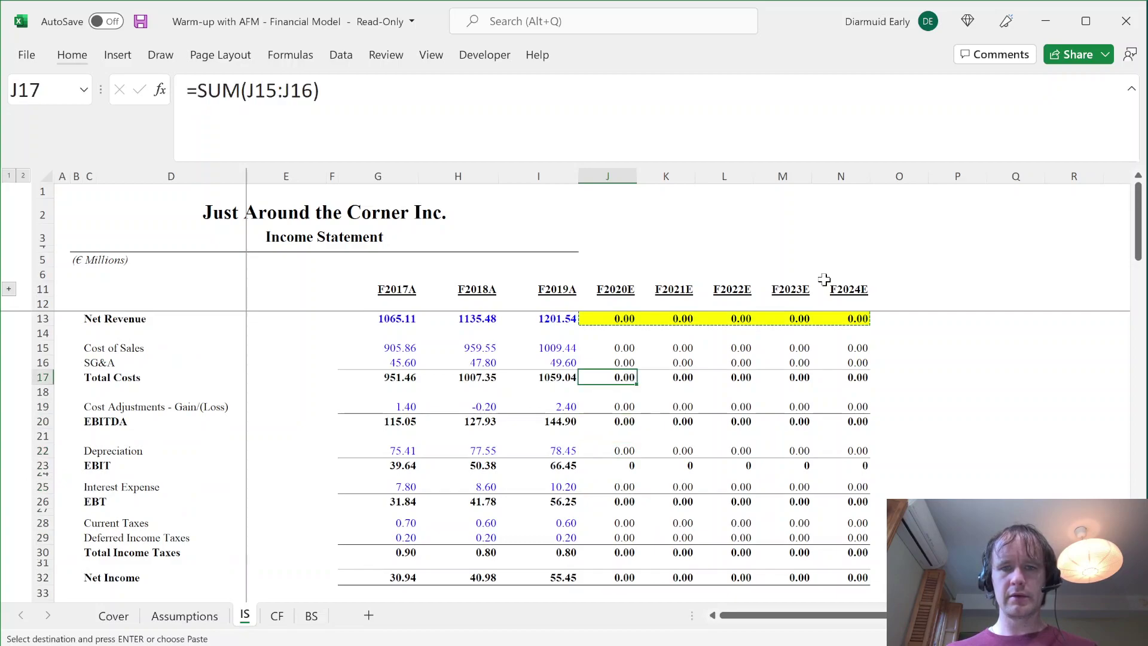
key("shift+Right")
key("shift+Right")
key("shift+Right")
key("shift+Right")
key("shift+Down")
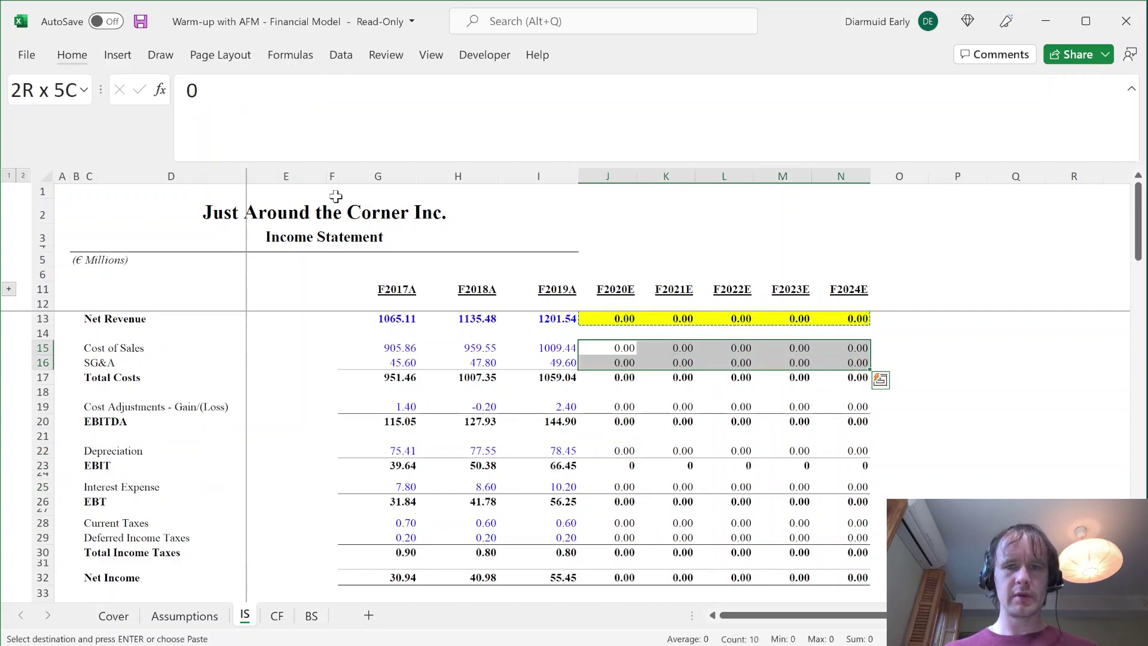
key("shift+Down")
key("shift+Down")
key("shift+Down")
key("shift+Down")
key("shift+Down")
key("shift+Down")
key("shift+Down")
key("shift+Down")
key("shift+Down")
key("shift+Down")
key("shift+Down")
key("shift+Down")
key("shift+Down")
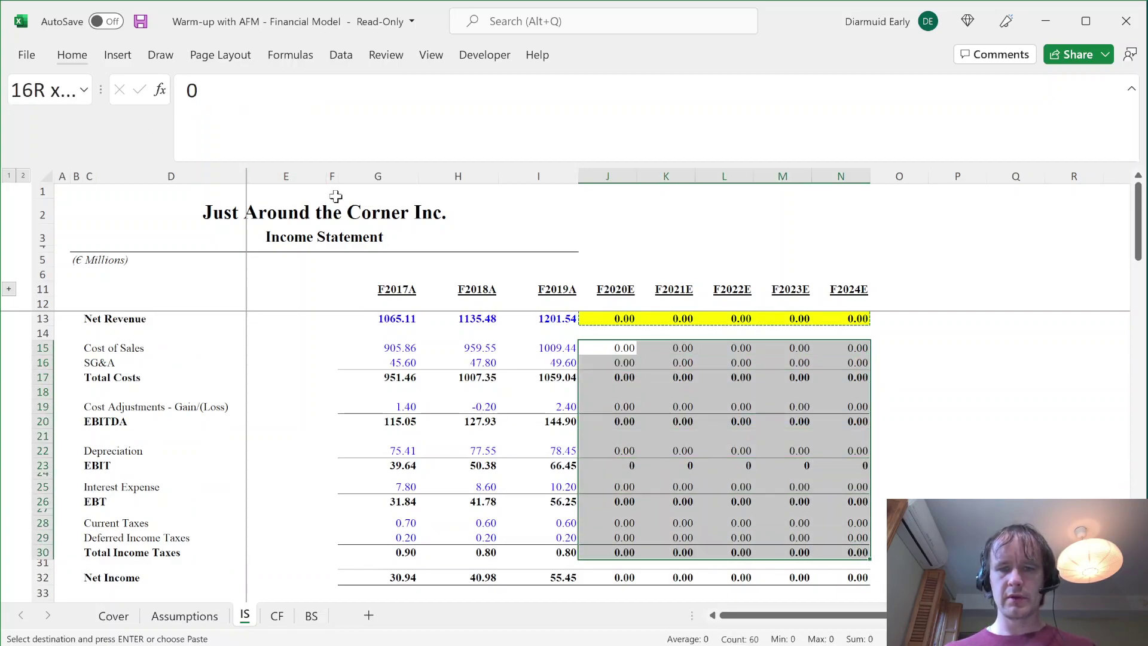
key("F5")
key("alt+s")
key("alt+o")
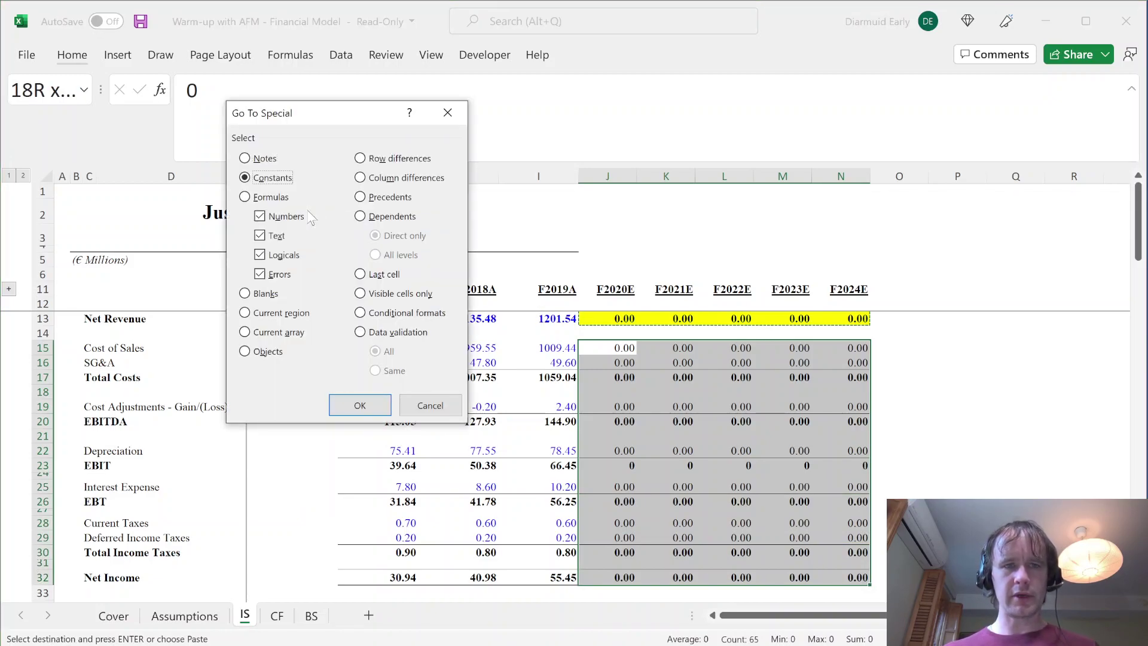
key("Return")
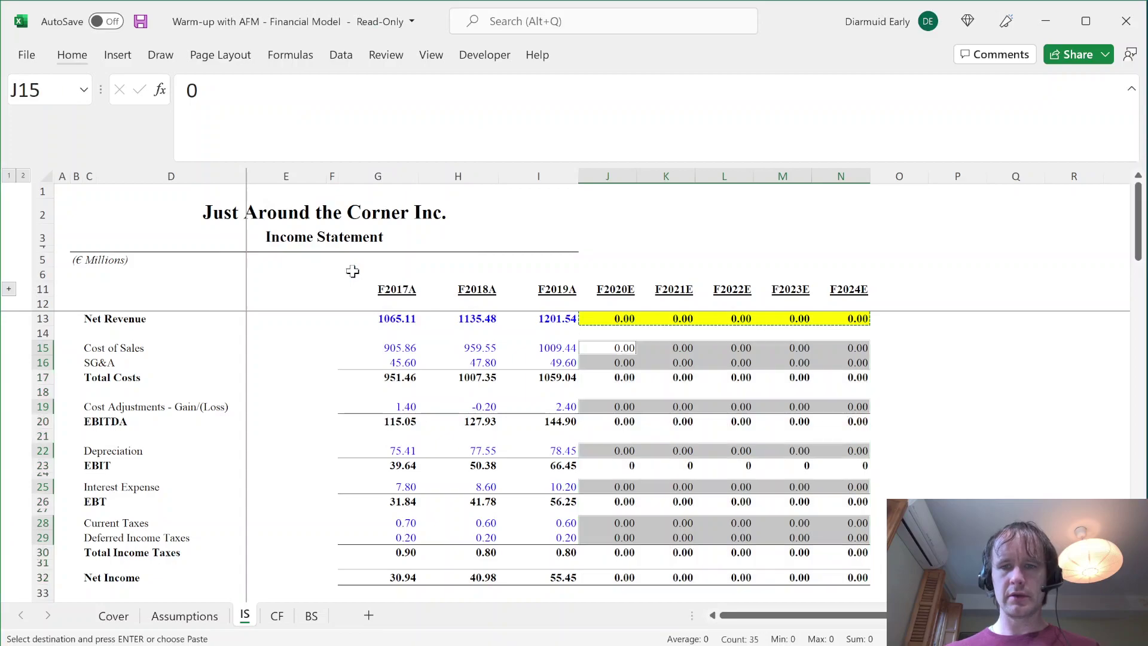
key("alt")
key("h")
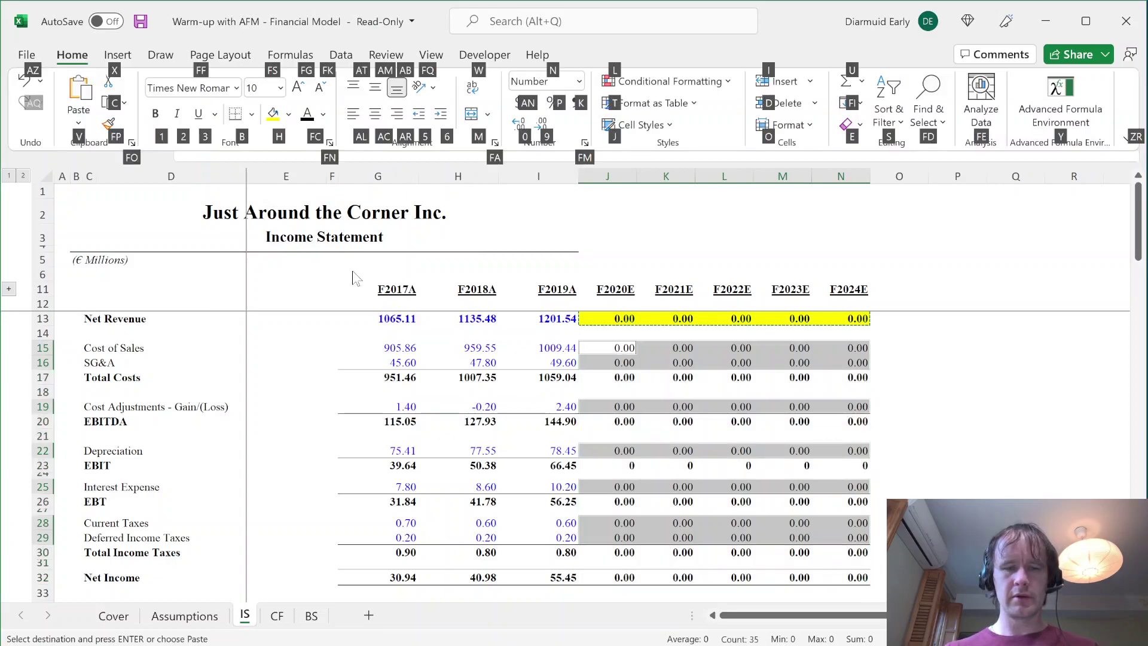
key("h")
left_click(315, 248)
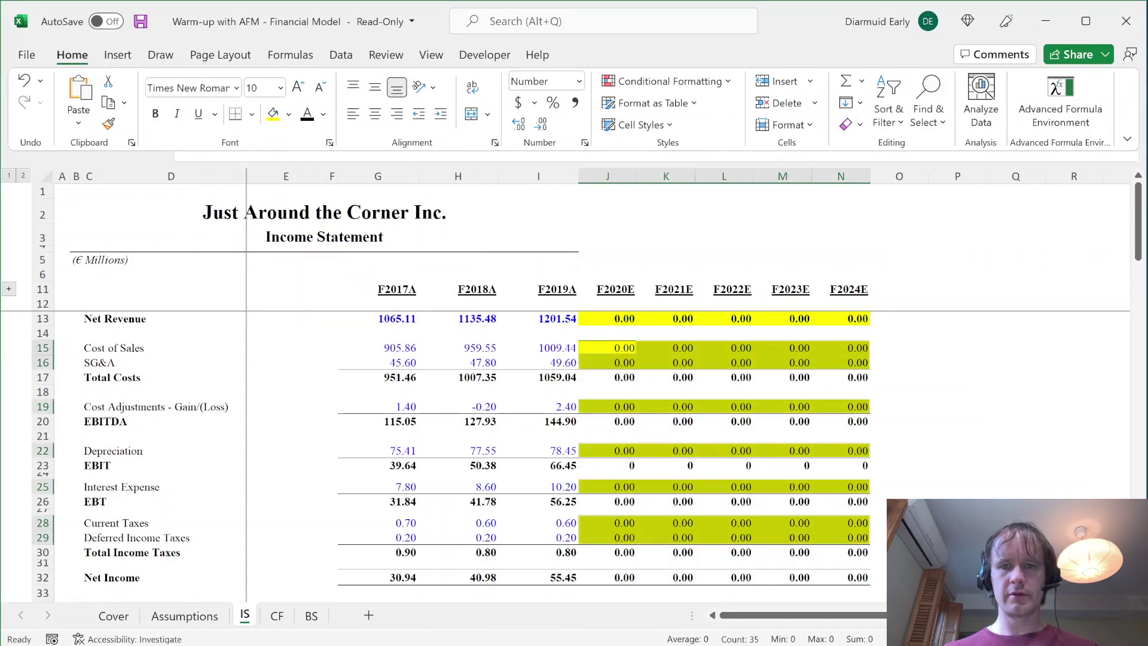
left_click(598, 319)
key("Up")
key("Down")
- On the CF sheet, fill column I right through column M, from the F2019A header in row 7 down to row 38
key("ctrl+Page_Down")
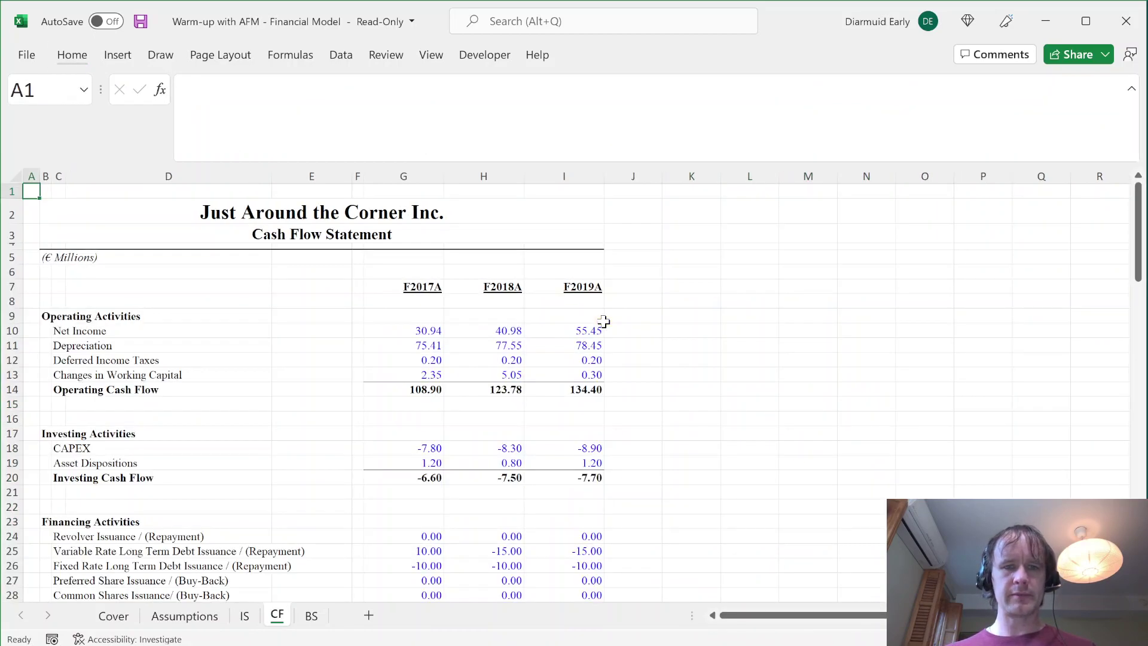
left_click(577, 289)
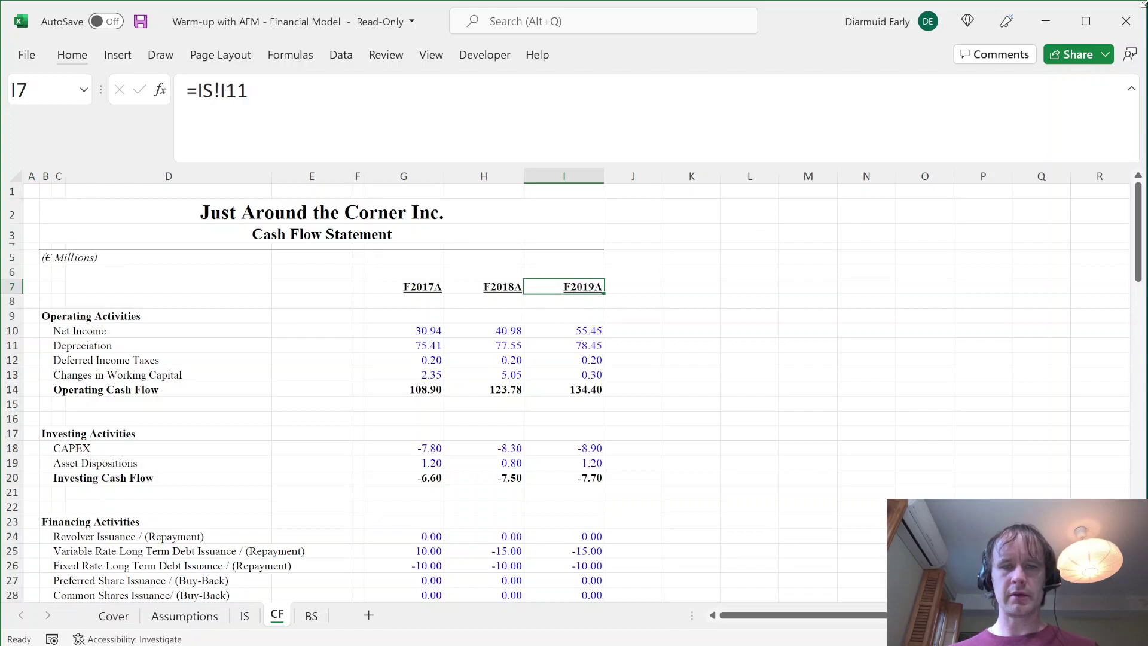
key("ctrl+shift+Down")
key("ctrl+shift+Down")
key("ctrl+shift+Down")
key("ctrl+shift+Down")
key("ctrl+shift+Down")
key("ctrl+shift+Down")
key("ctrl+shift+Down")
key("ctrl+shift+Down")
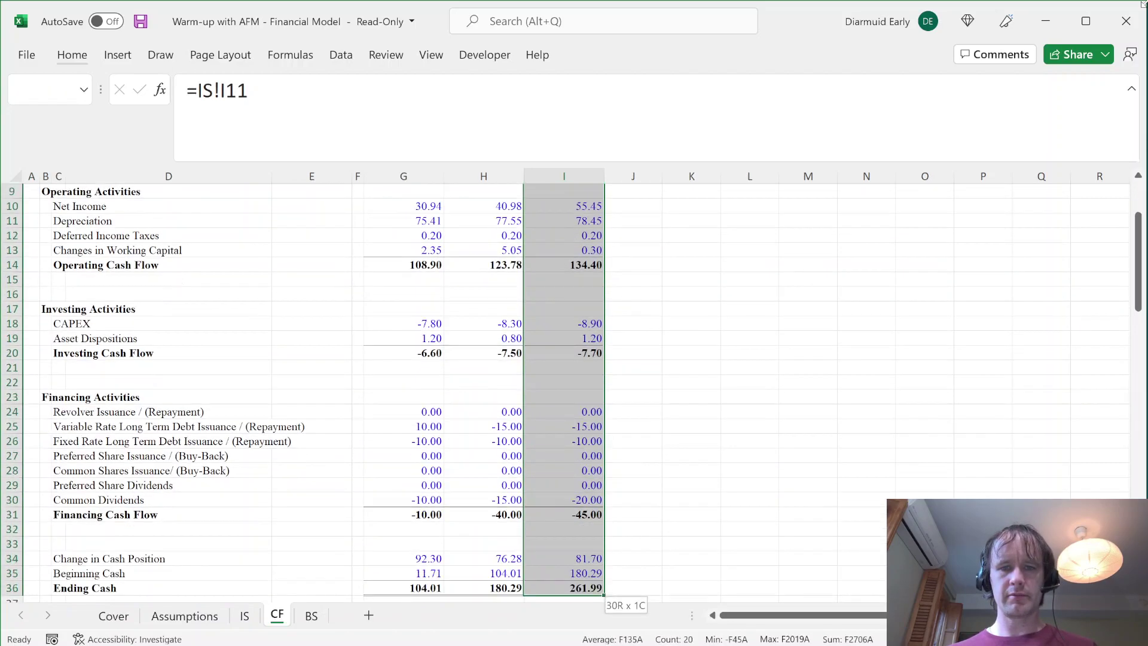
key("ctrl+shift+Up")
key("shift+Down")
key("shift+Down")
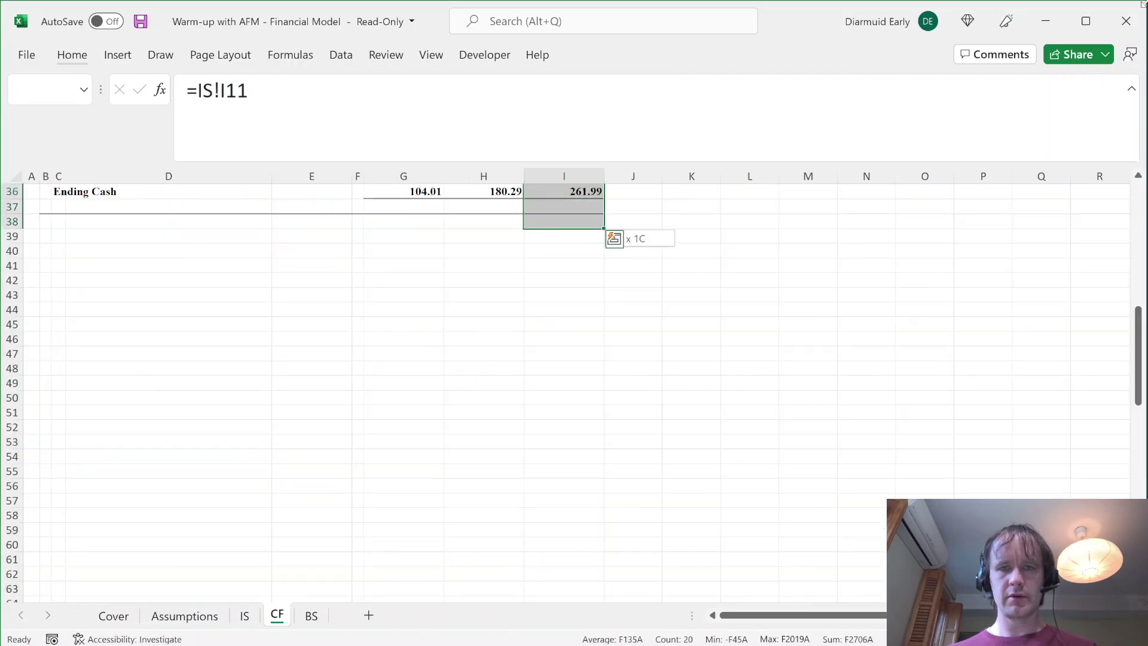
key("shift+Right")
key("shift+Right")
key("shift+Right")
key("shift+Right")
key("ctrl+r")
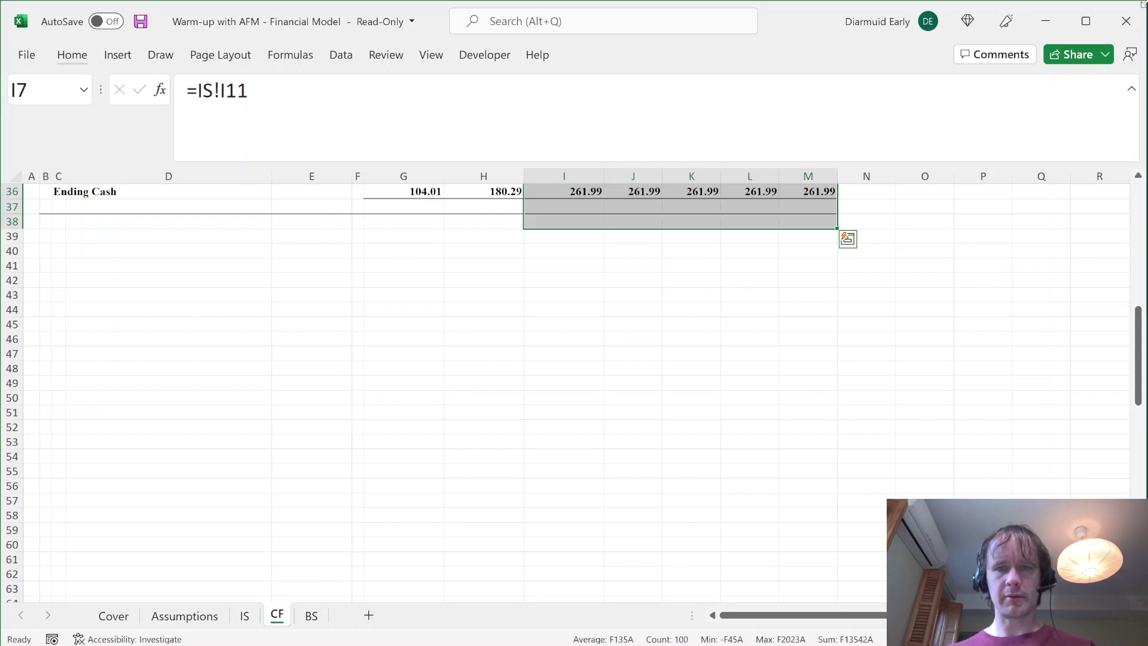
key("ctrl+Home")
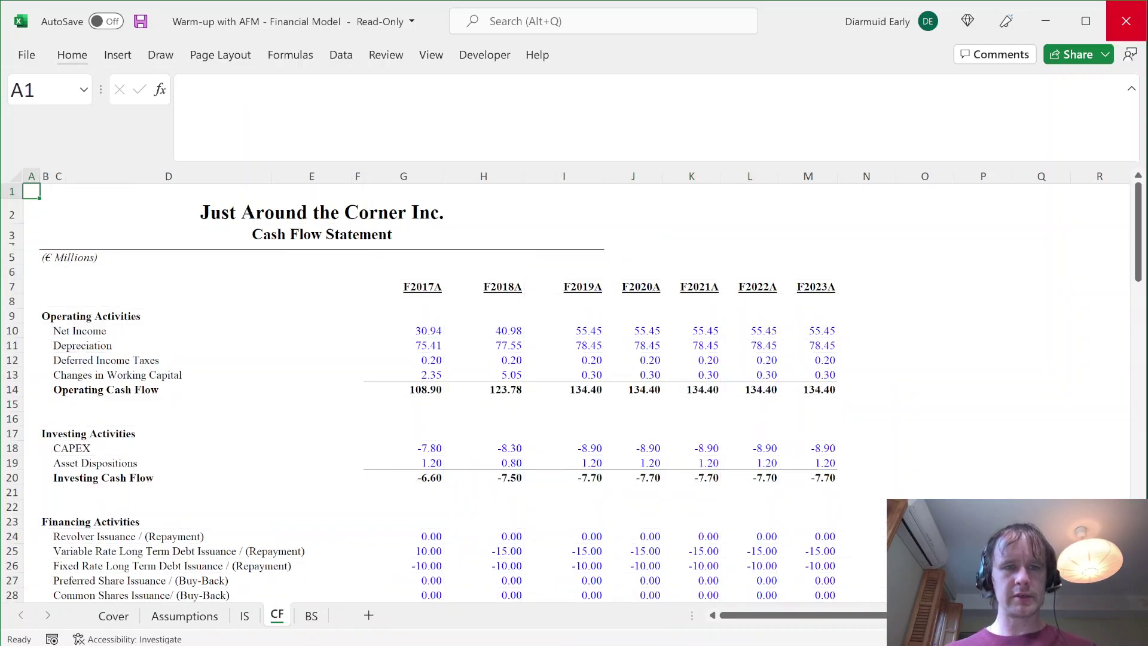
- Freeze the CF sheet's panes at cell E9, keeping rows 1 to 8 and columns A to D fixed
left_click(248, 328)
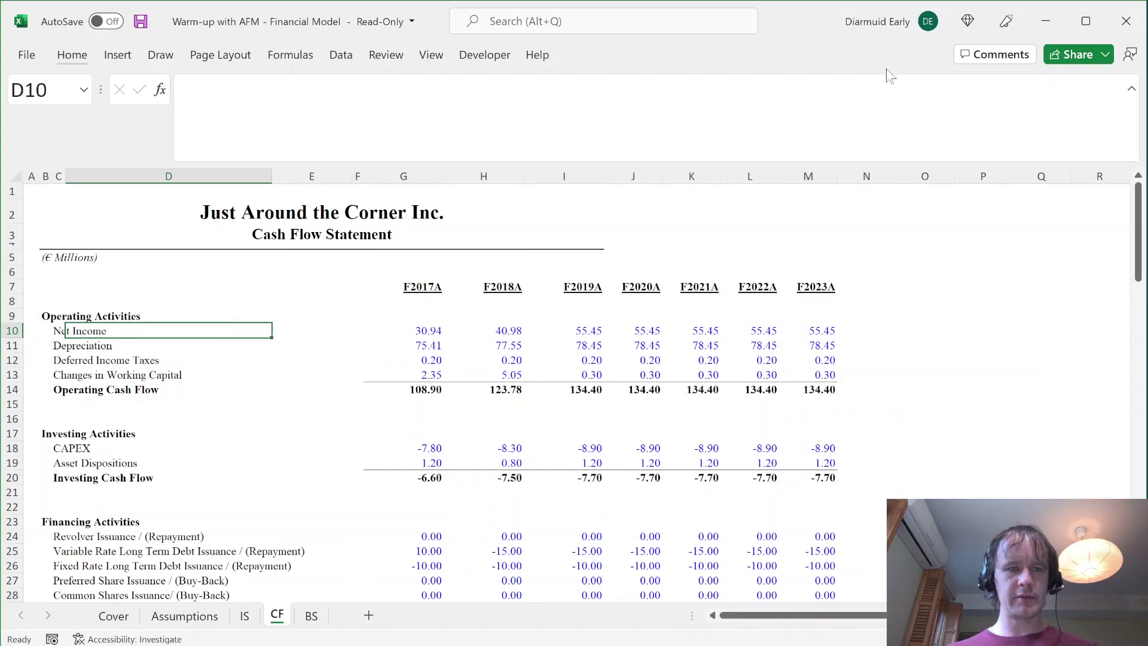
key("Up")
key("Right")
key("alt")
key("w")
key("f")
key("f")
- Copy the IS forecast headers J11:N11 and paste only their formatting onto the CF headers J7:N7
key("Up")
key("Right")
key("Right")
key("Up")
key("Right")
key("Right")
key("Right")
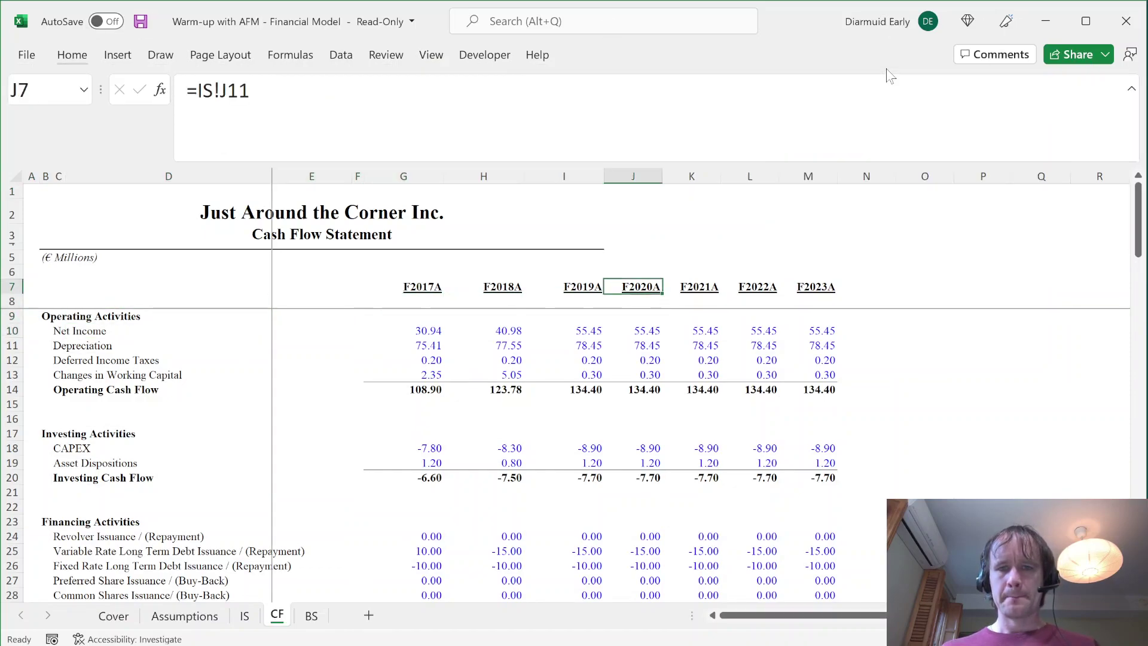
key("ctrl+Page_Up")
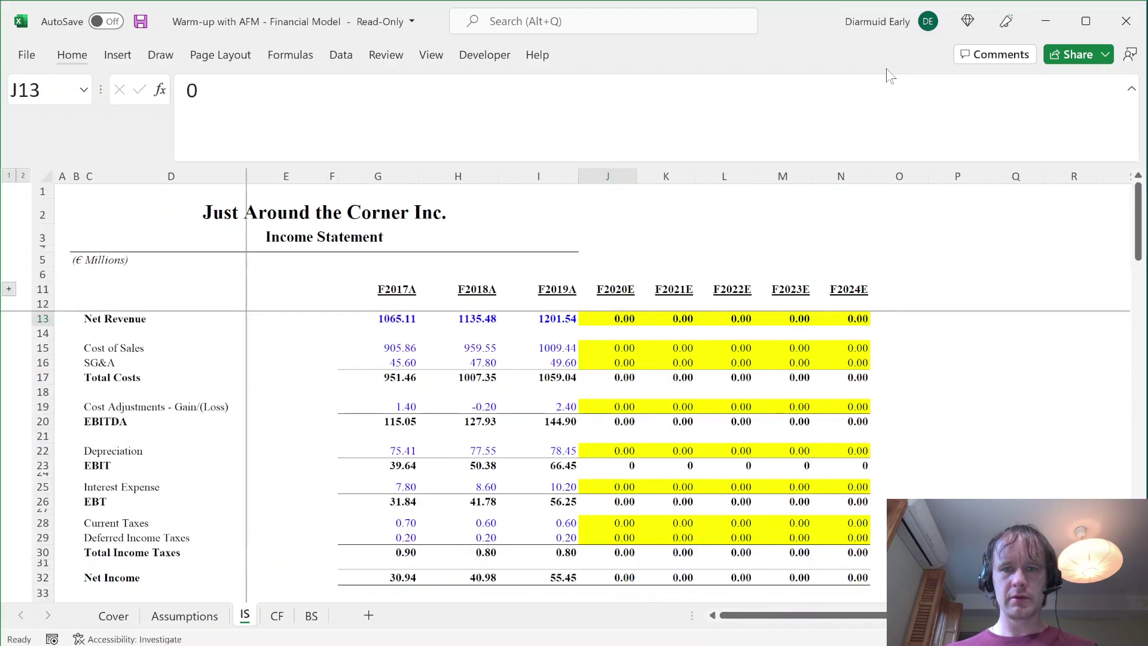
key("ctrl+Page_Down")
key("Up")
key("Down")
key("ctrl+Page_Up")
key("Up")
key("Up")
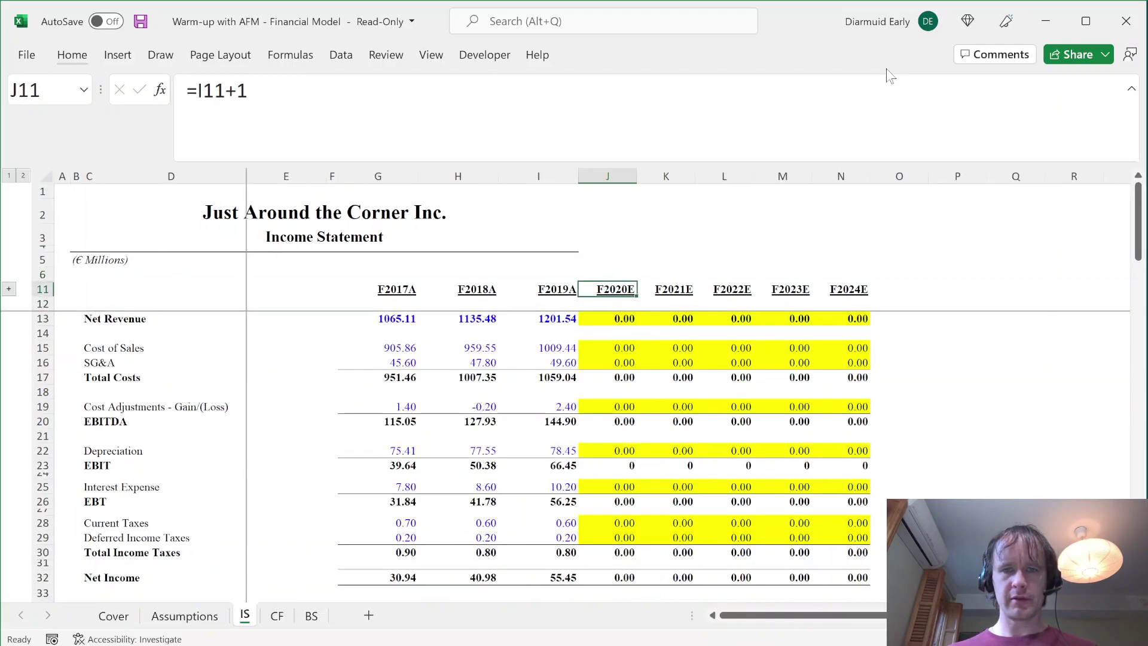
key("shift+Right")
key("shift+Right")
key("shift+Right")
key("shift+Right")
key("ctrl+c")
key("ctrl+Page_Down")
key("ctrl+v")
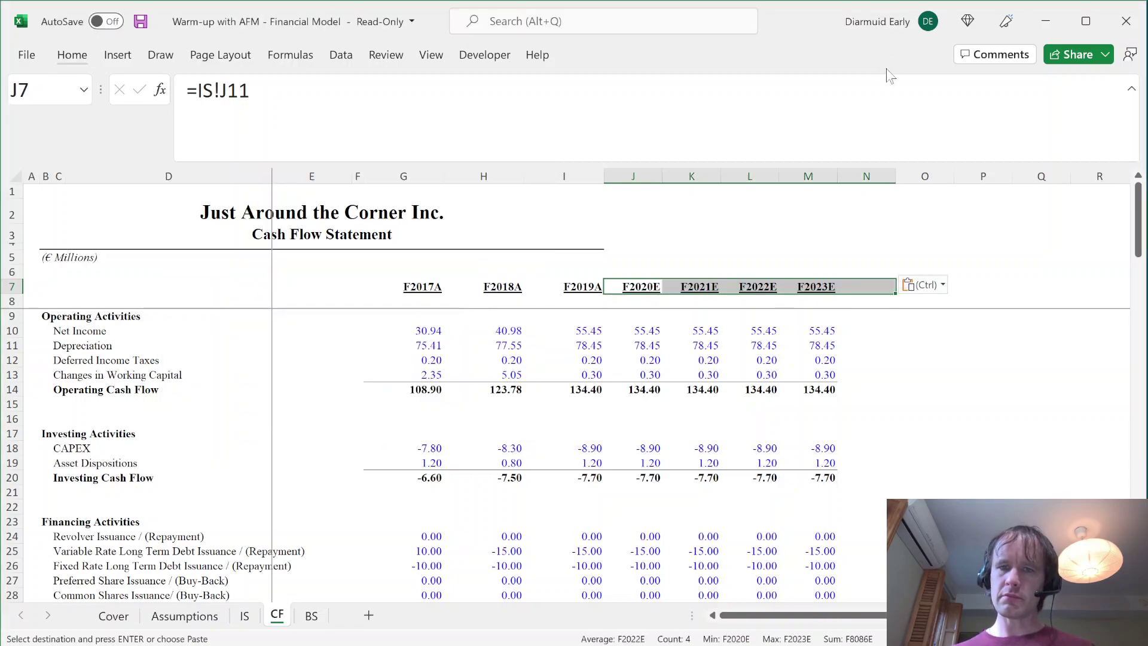
- Fill CF column M right into column N, from the row 7 header down past the closing line below Ending Cash
key("Right")
key("Right")
key("Right")
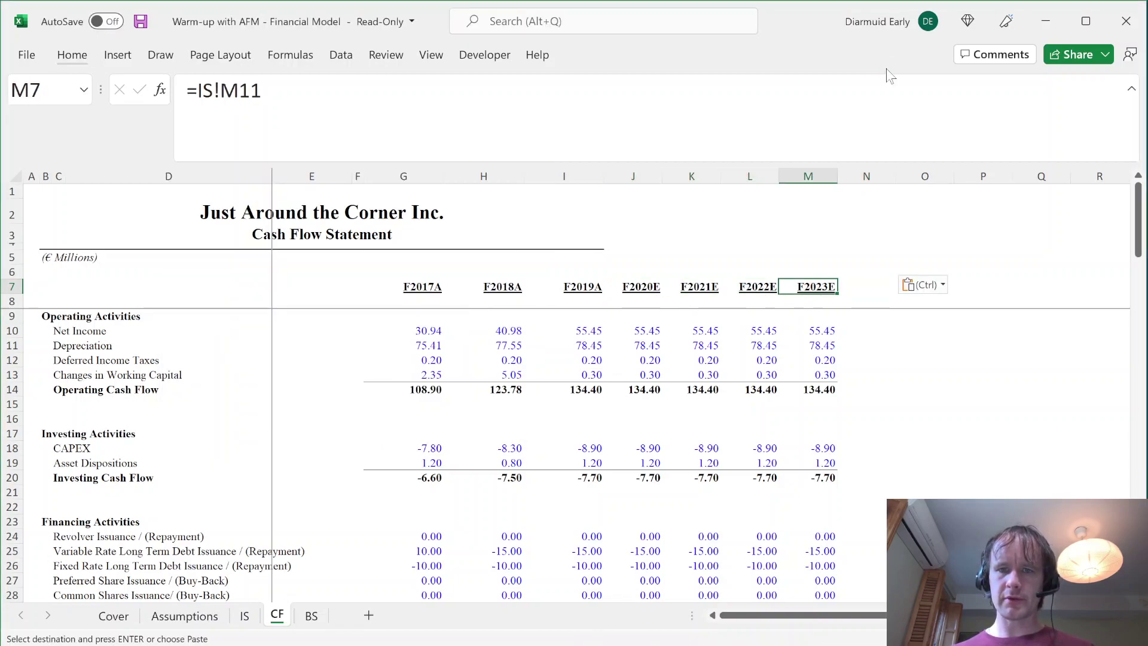
key("shift+Right")
key("ctrl+shift+Down")
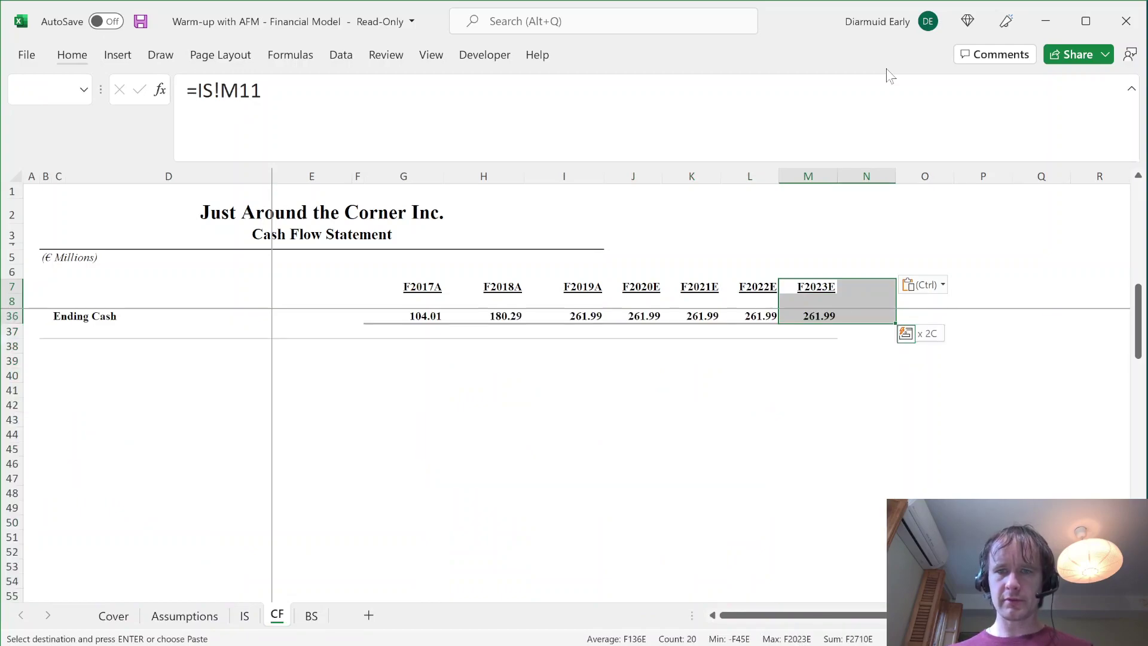
key("ctrl")
key("Escape")
key("shift+Down")
key("shift+Down")
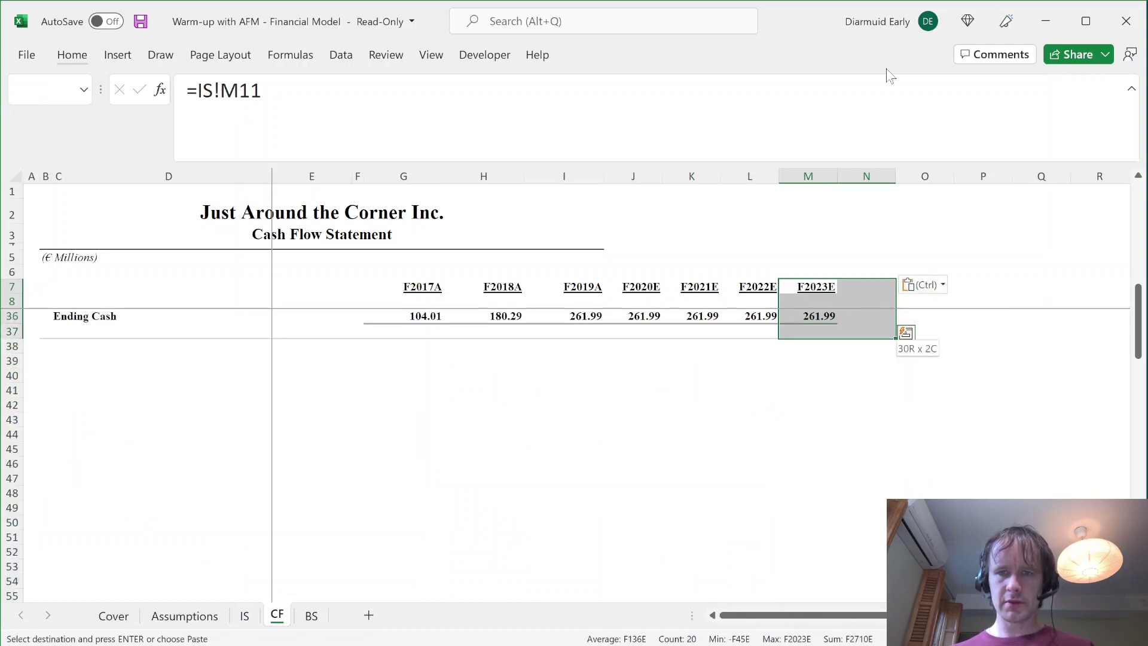
key("ctrl+r")
key("Up")
key("Down")
key("Down")
key("Down")
key("Down")
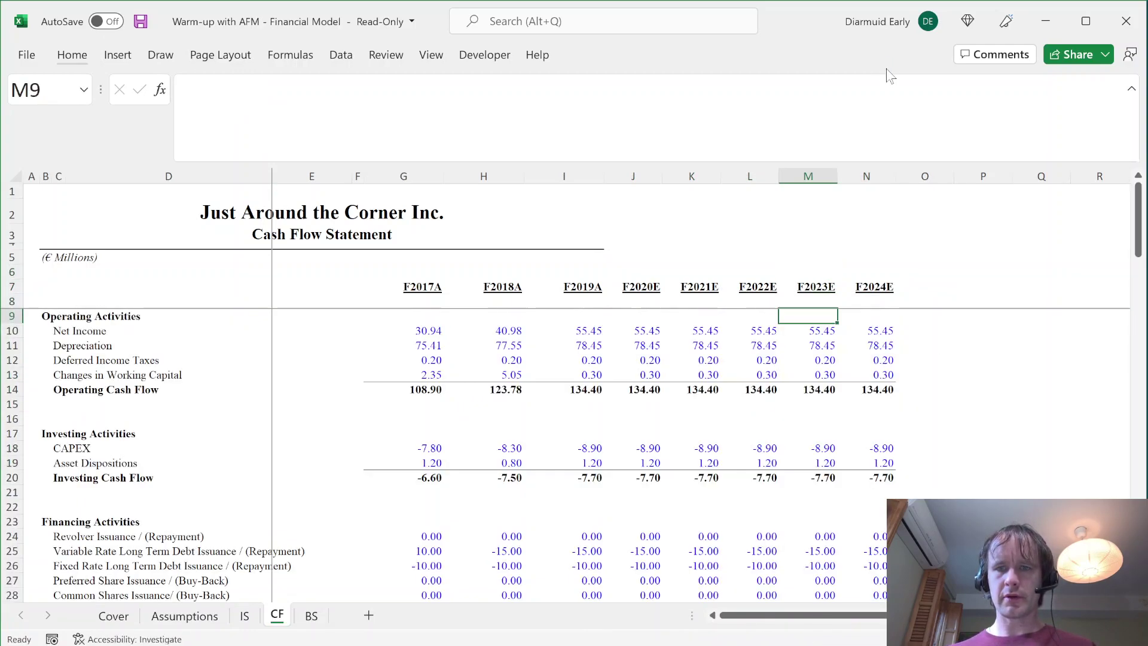
- Select the forecast Net Income cells J10:N10 on the CF sheet
key("Left")
key("Left")
key("Left")
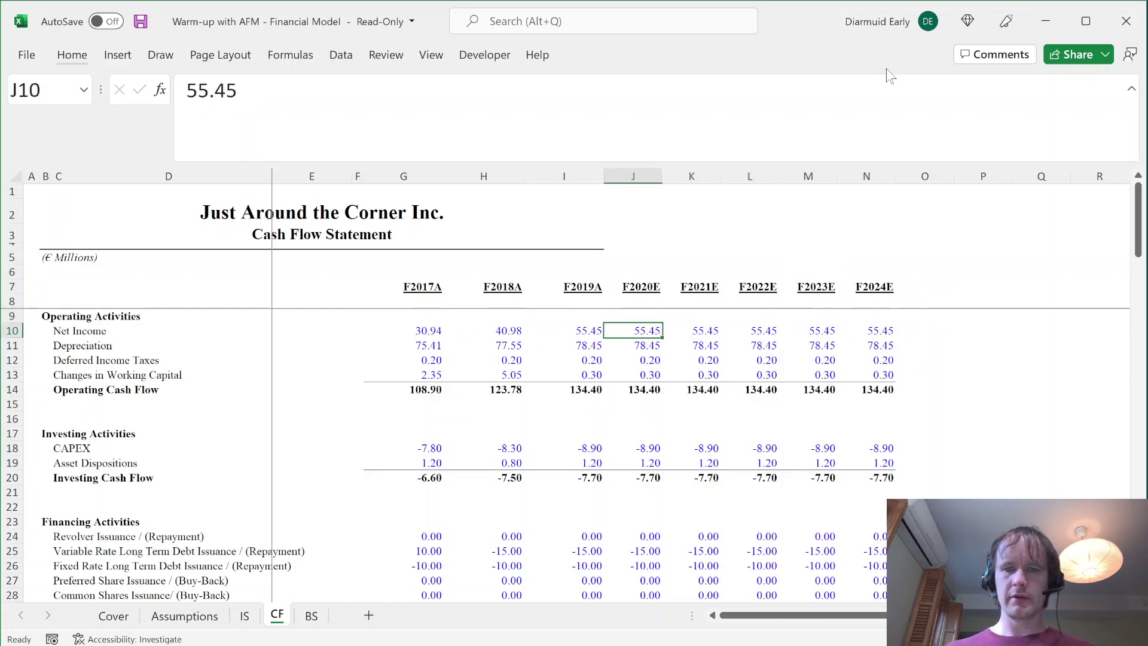
key("ctrl+shift+Right")
key("alt")
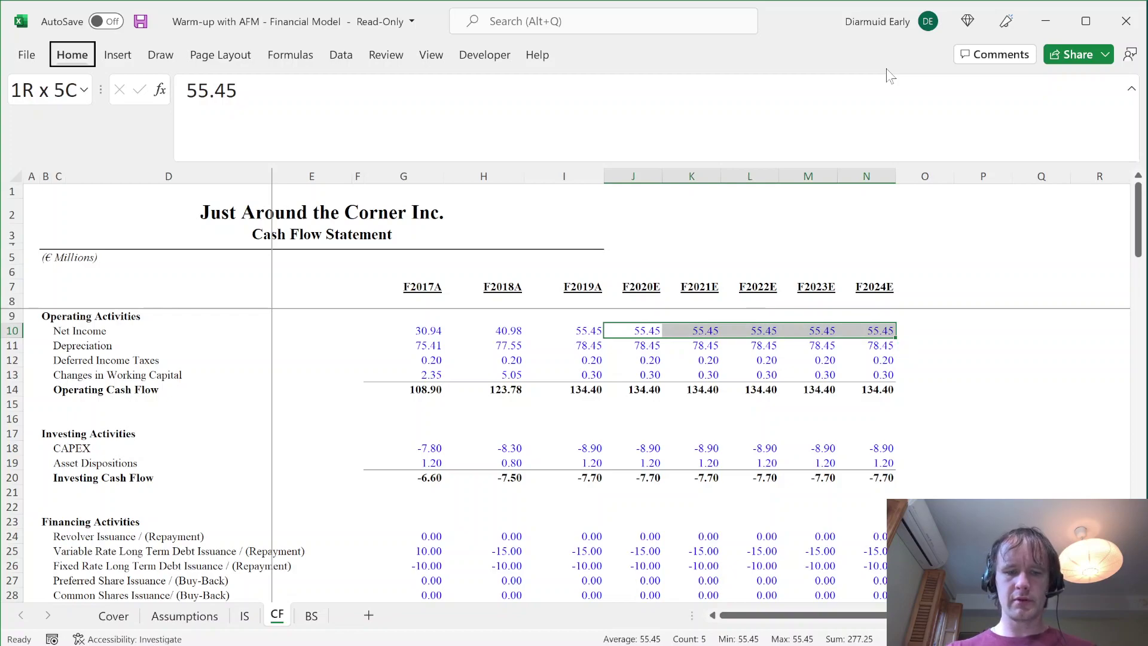
key("h")
key("h")
key("Escape")
key("Escape")
type("=")
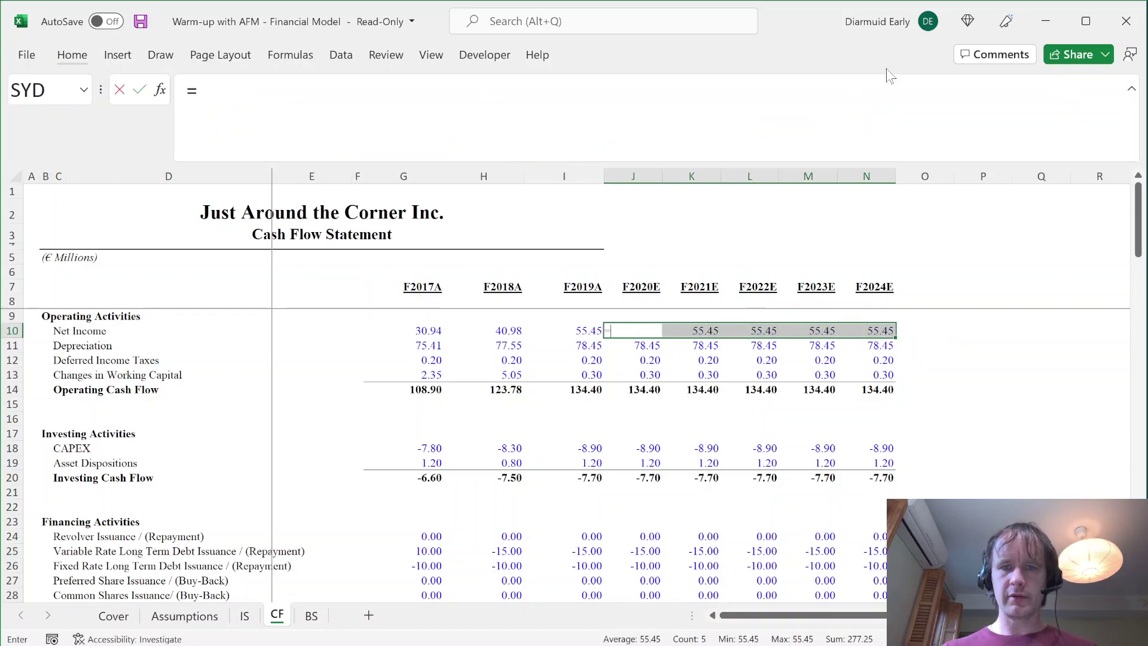
key("Escape")
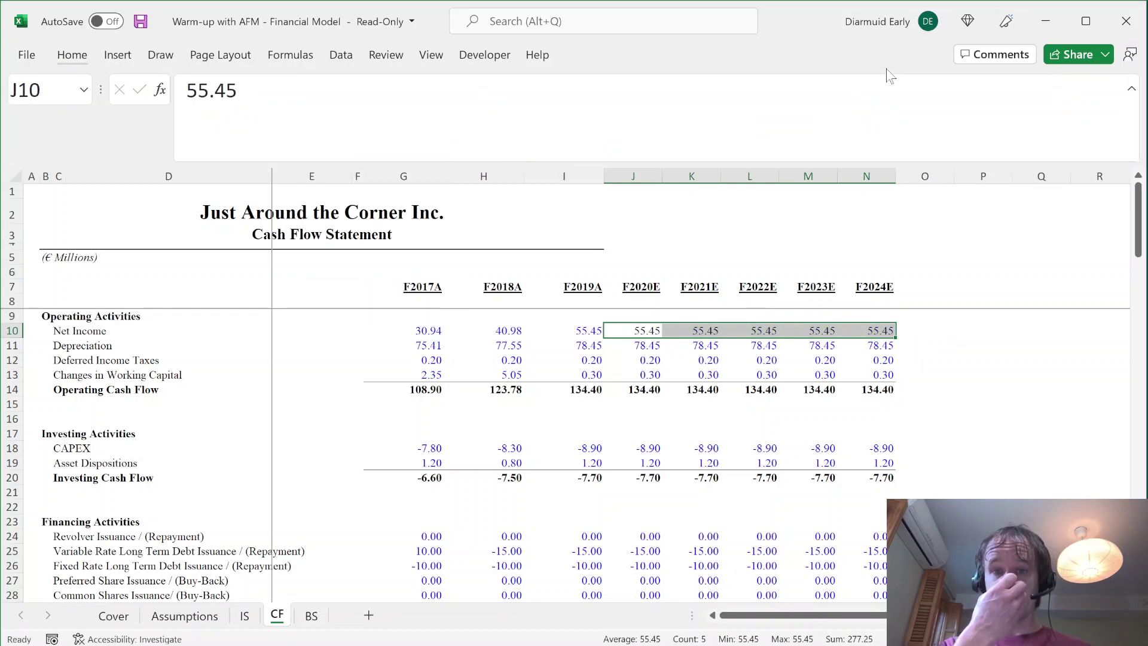
- Link the CF forecast Net Income cells J10:N10 to Net Income on the IS sheet with =IS!J32
type("=")
key("ctrl+Page_Up")
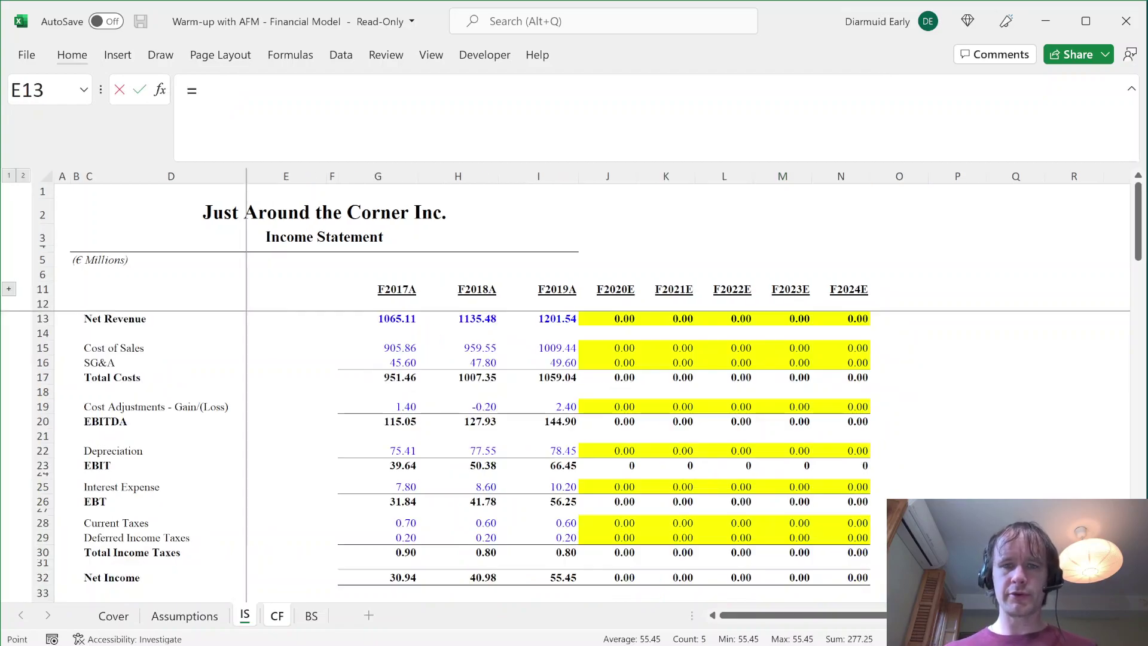
left_click(607, 576)
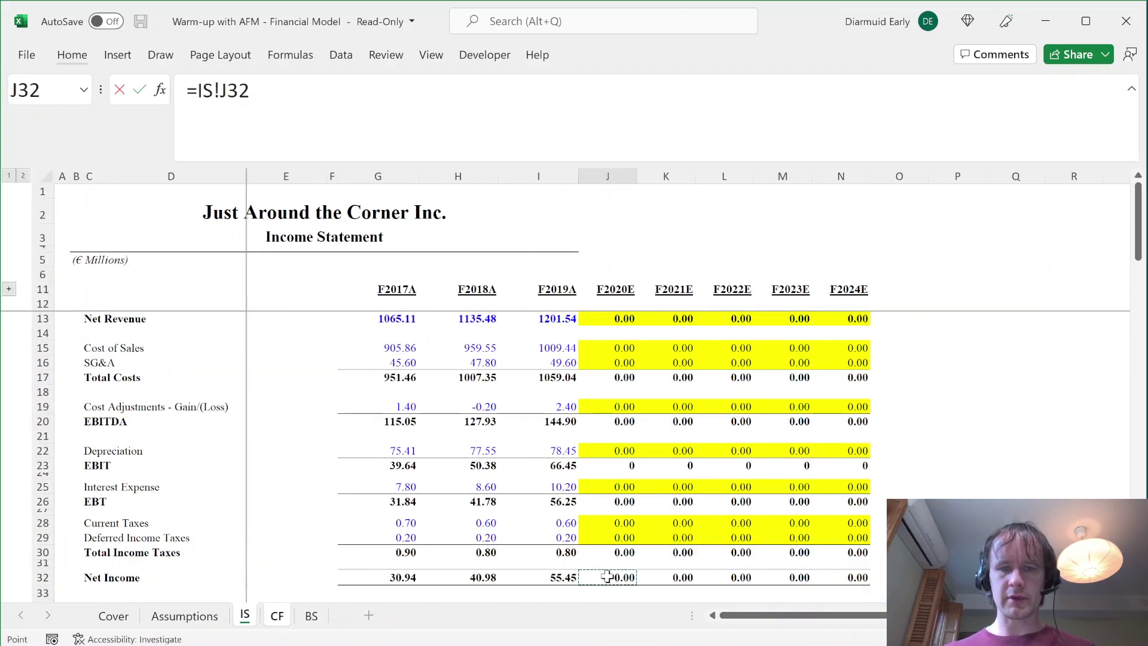
key("ctrl+Return")
- Set the forecast Depreciation, Deferred Income Taxes and Changes in Working Capital cells J11:N13 on CF to 0
key("Down")
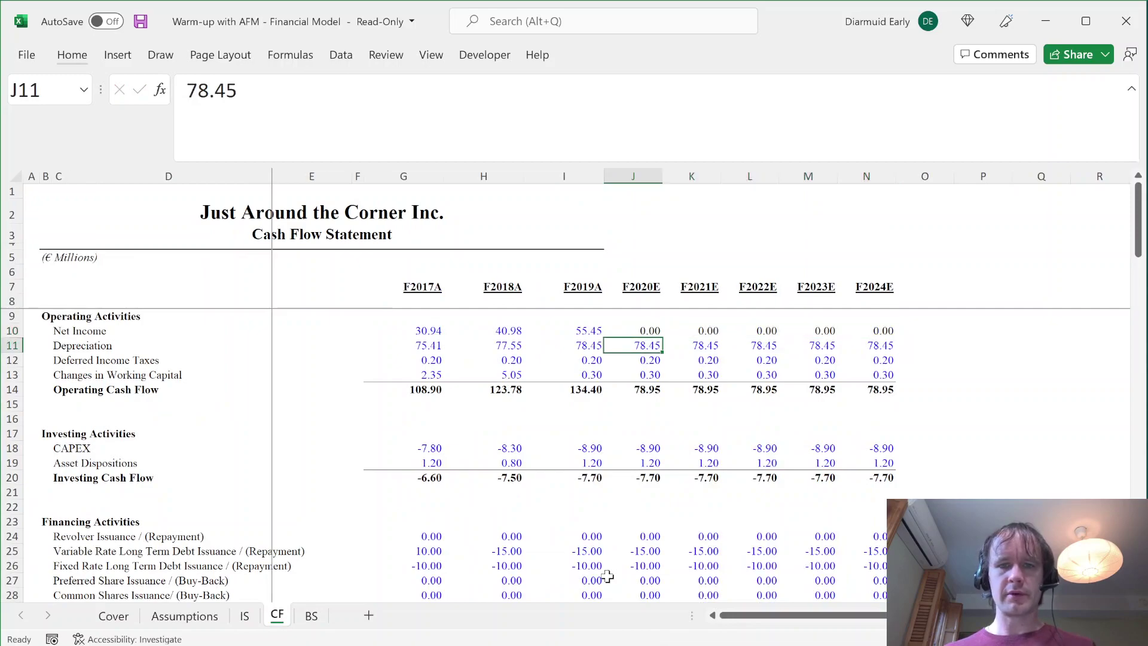
key("ctrl+shift+Right")
key("shift+Down")
key("shift+Down")
key("ctrl+Return")
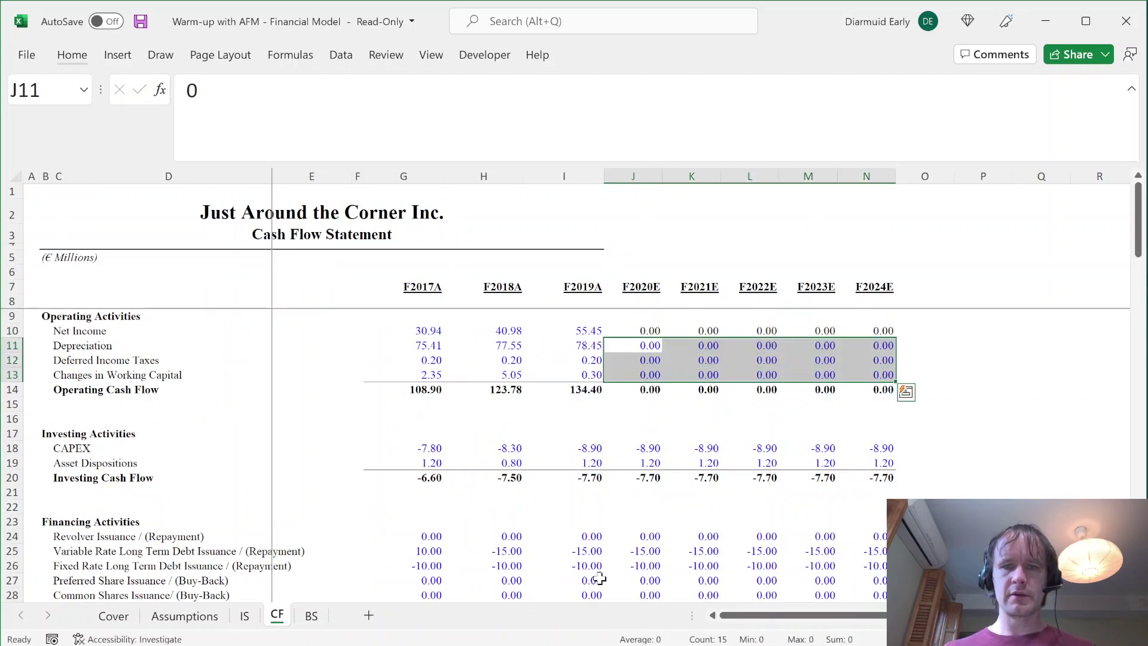
- Format the placeholder cells J11:N13 with the Automatic font color and a yellow fill
key("alt+h")
key("f")
key("c")
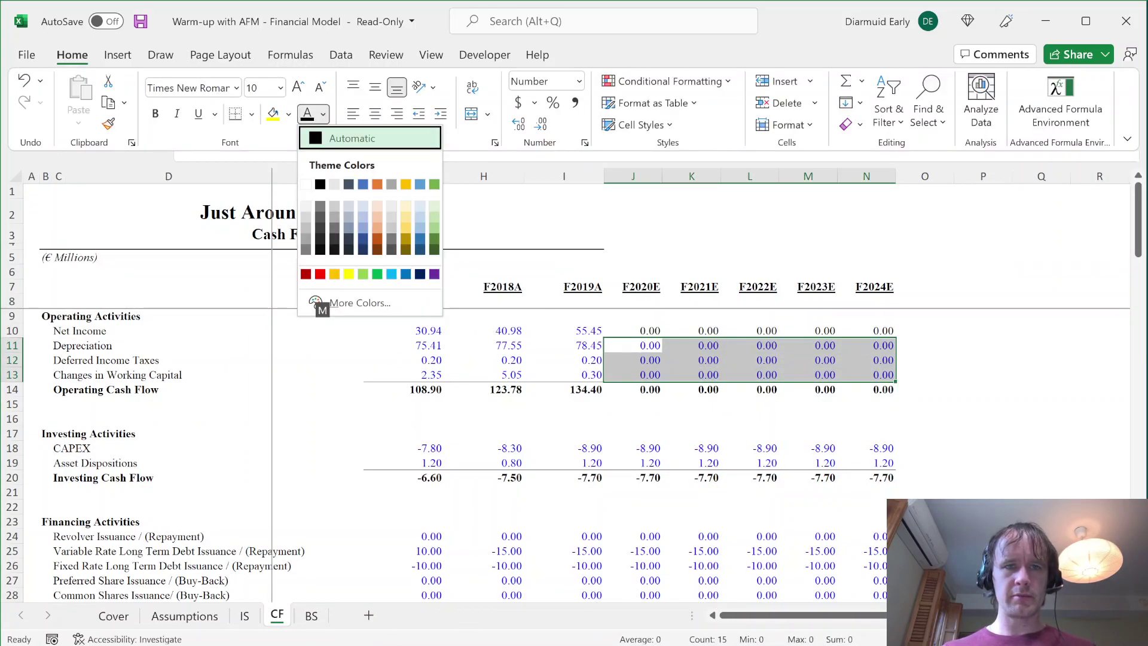
left_click(353, 138)
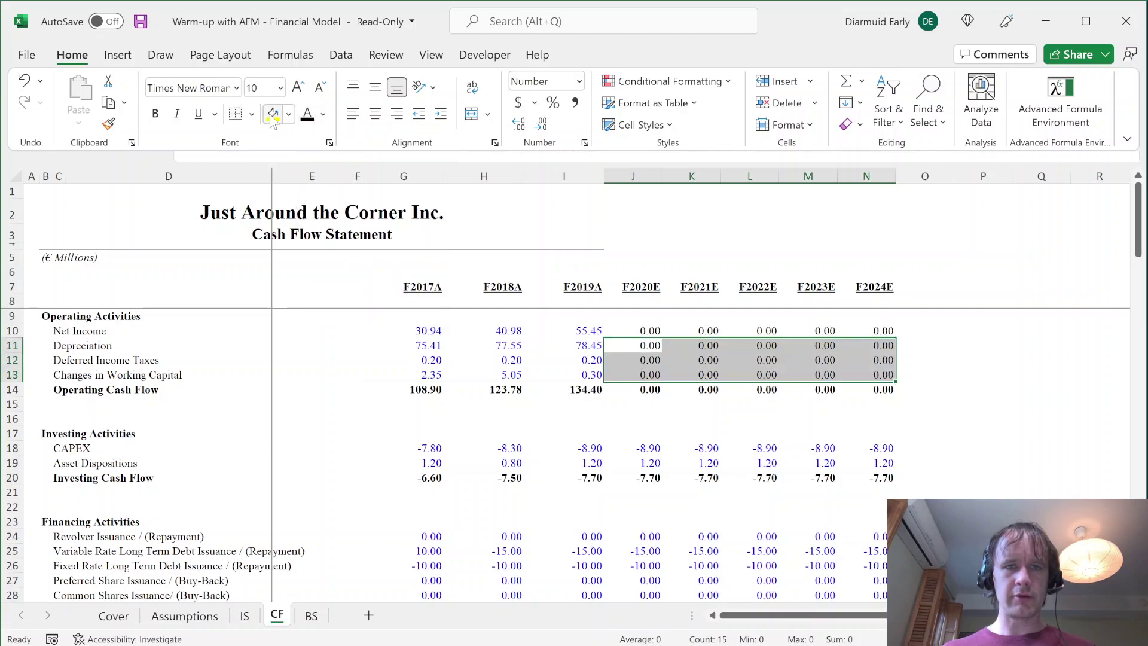
left_click(272, 115)
key("Escape")
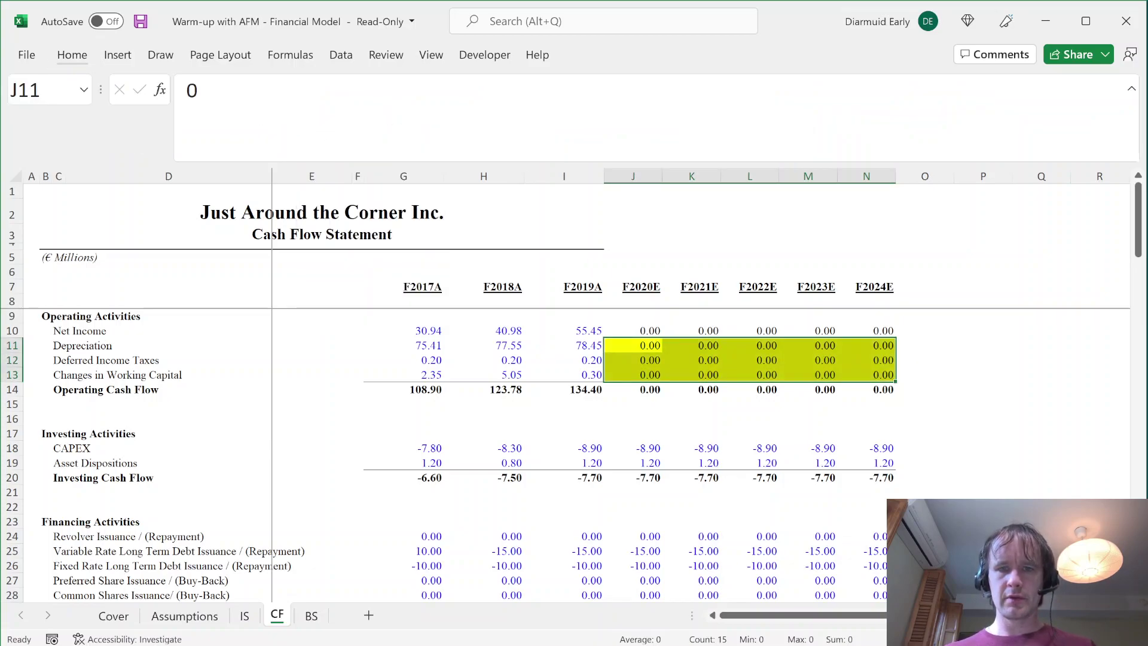
- Copy the yellow placeholder row J11:N11 onto the forecast CAPEX and Asset Dispositions rows, 18 and 19
key("Left")
key("Right")
key("ctrl+shift+Right")
key("ctrl+c")
key("ctrl+Down")
key("ctrl+Down")
key("ctrl+v")
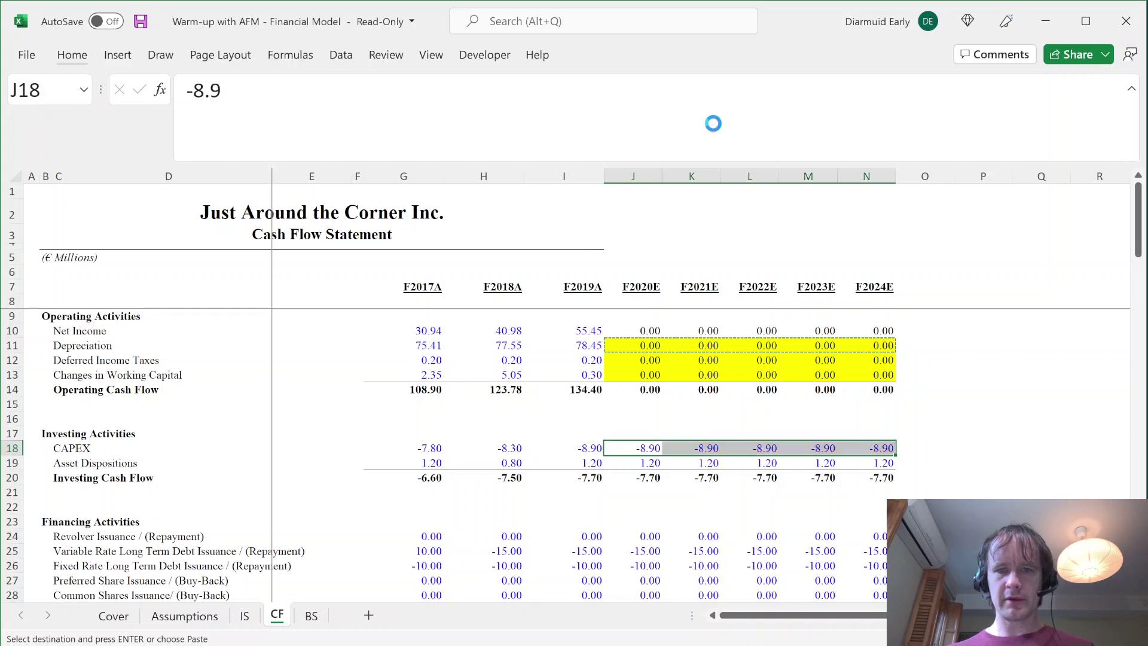
key("Down")
key("ctrl+v")
- Paste the same placeholders over the forecast financing rows J24:N30, from Revolver Issuance through Common Dividends
key("ctrl+Down")
key("ctrl+Down")
key("ctrl+Down")
key("ctrl+Up")
key("ctrl+shift+Down")
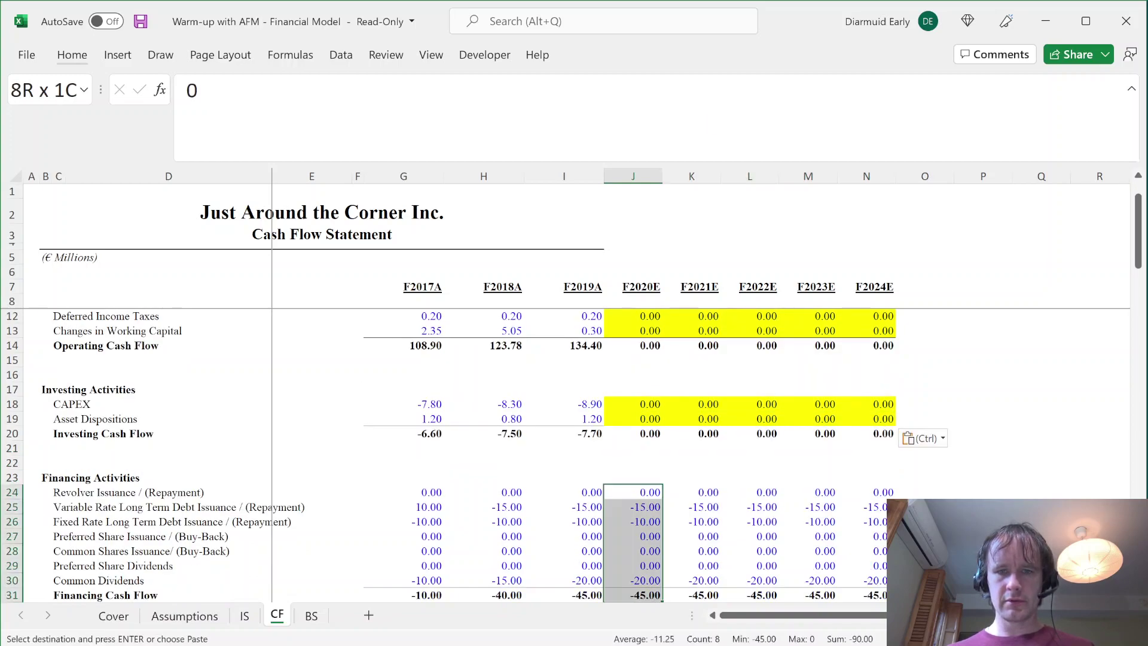
key("shift+Up")
key("ctrl+shift+Right")
key("ctrl+v")
- Examine the forecast Change in Cash Position and Beginning Cash rows, checking the contents of J34 and I34
key("ctrl+Down")
key("ctrl+Down")
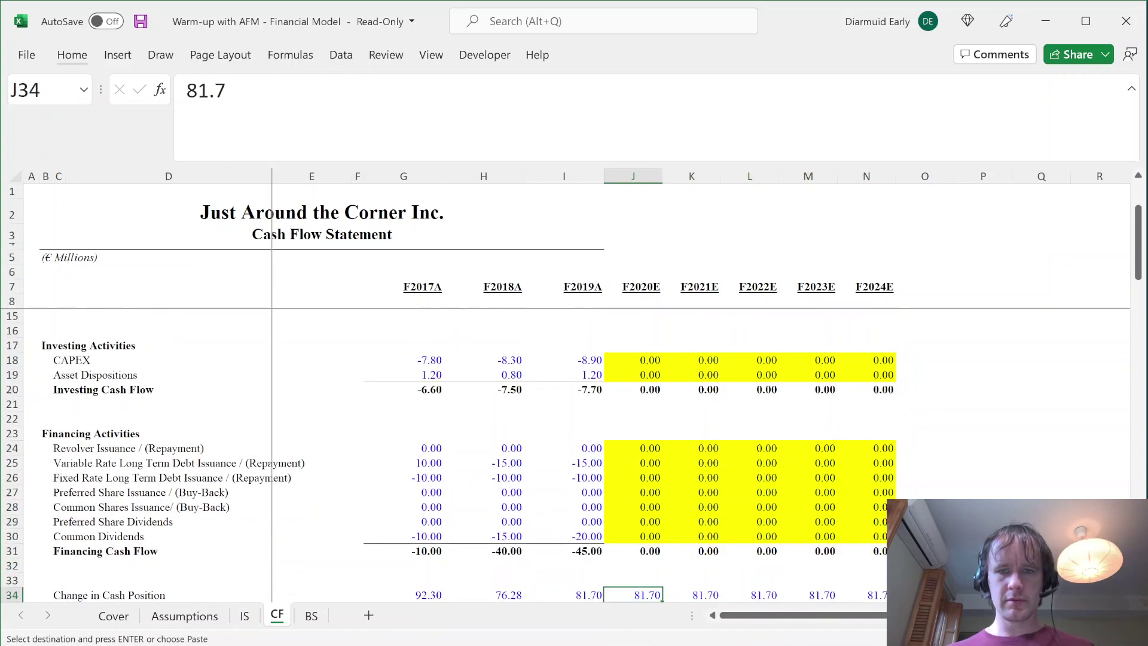
key("ctrl+Down")
key("ctrl+Up")
key("shift+Down")
key("ctrl+shift+Right")
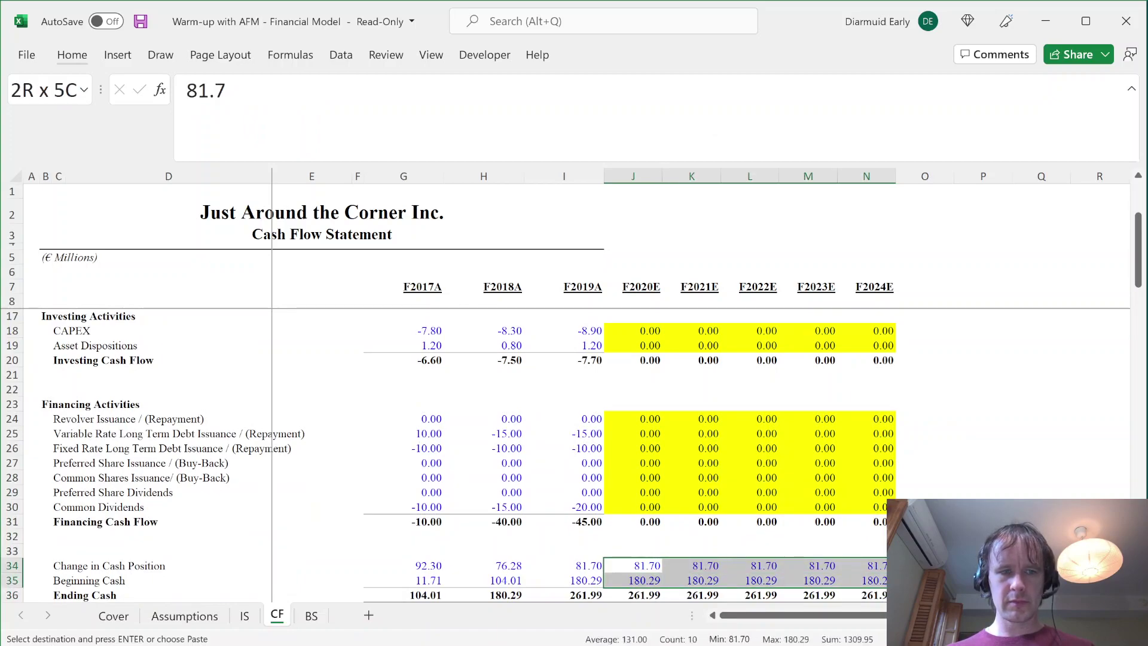
key("Up")
key("Down")
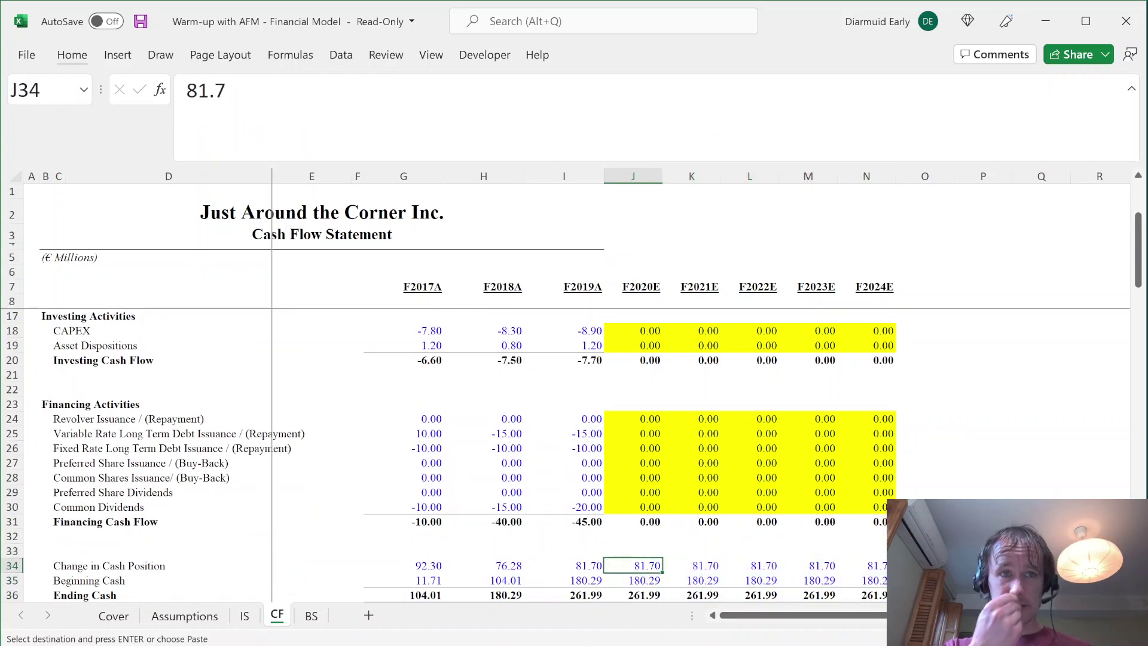
key("F2")
key("Escape")
key("Left")
key("F2")
key("Escape")
- Look back through the F2019A column of the cash flow statement up to the Operating Cash Flow formula in I14
key("Up")
key("ctrl+Up")
key("ctrl+Up")
key("ctrl+Up")
key("ctrl+Up")
key("ctrl+Up")
key("ctrl+Up")
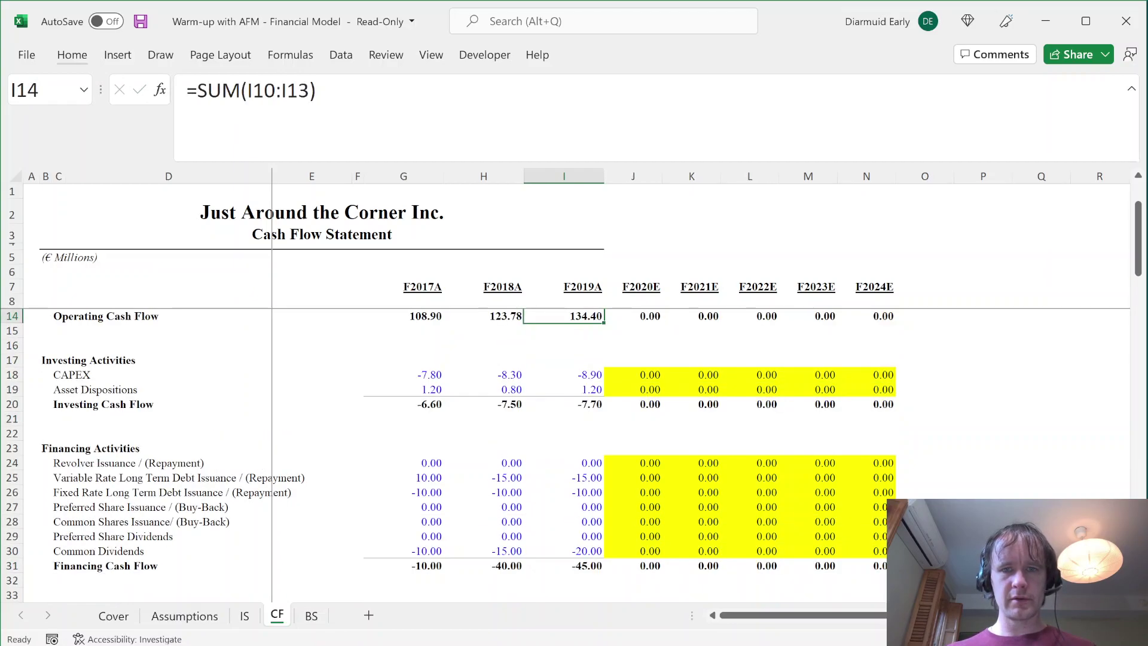
key("ctrl+Down")
key("ctrl+Down")
key("Up")
key("ctrl+Right")
key("ctrl+Up")
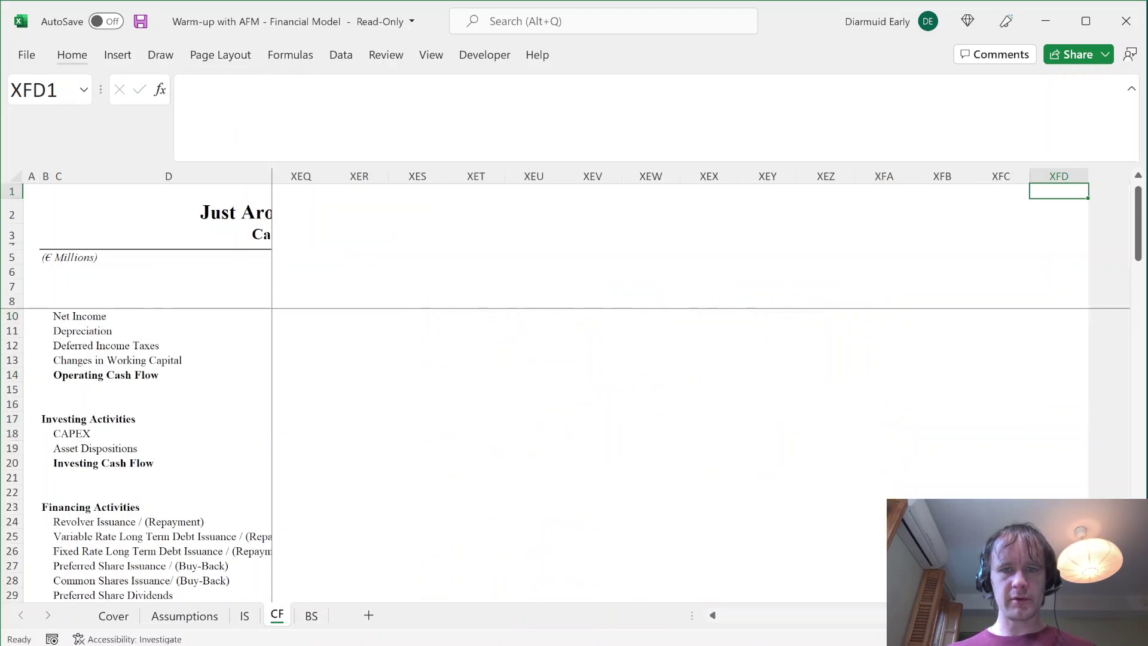
key("ctrl+Home")
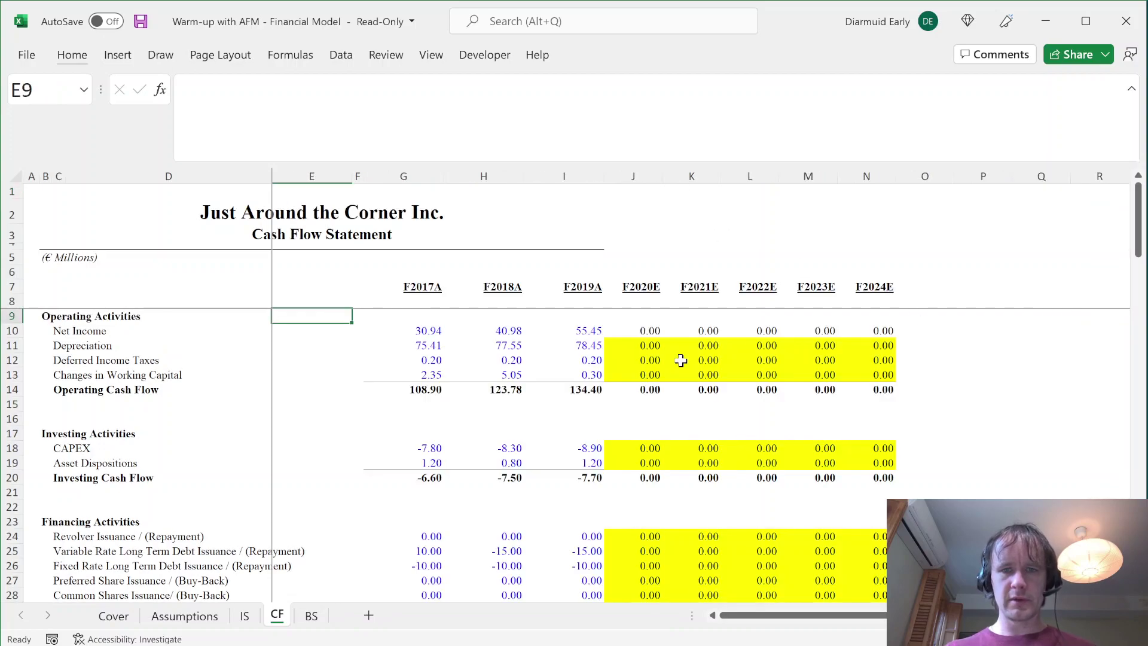
- Enter =SUM(J14,J20,J31) for the F2020E Change in Cash Position in J34, adding the operating, investing and financing cash flows
left_click(638, 388)
key("ctrl+Down")
key("ctrl+Down")
key("ctrl+Down")
key("ctrl+Down")
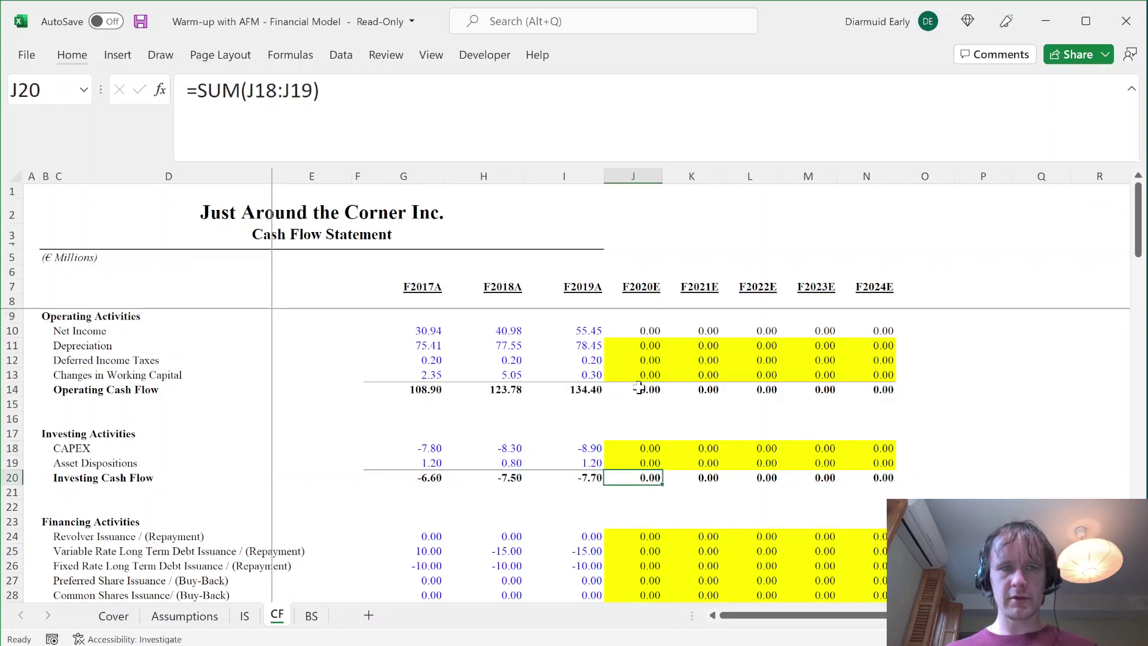
key("ctrl+Down")
key("ctrl+Down")
key("ctrl+Up")
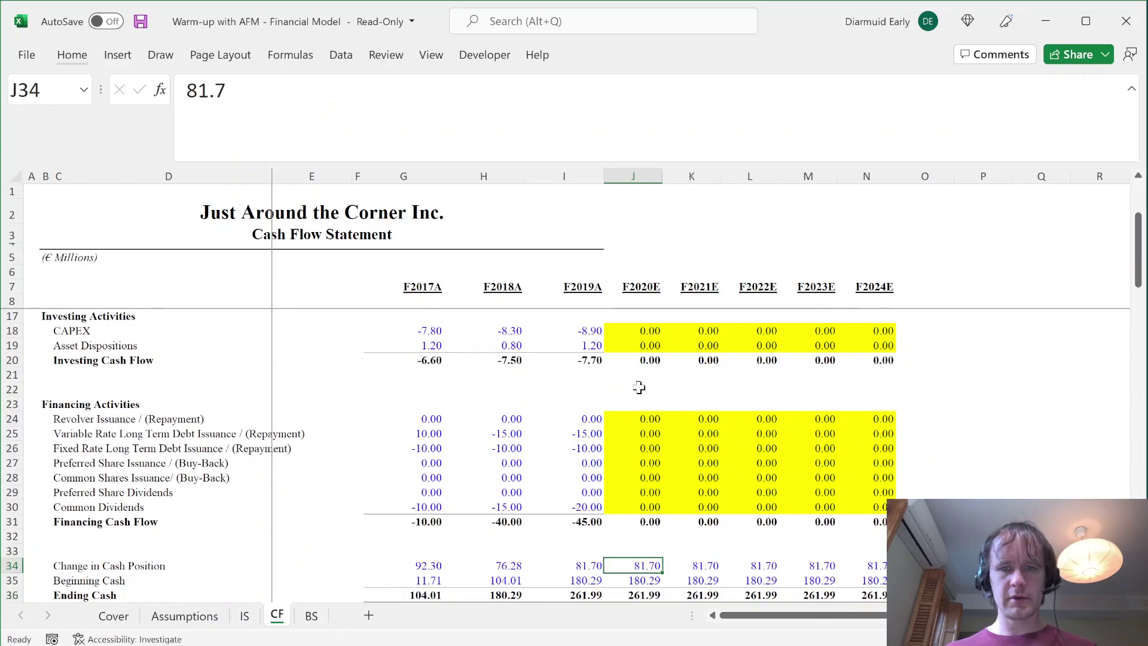
type("=su")
key("Tab")
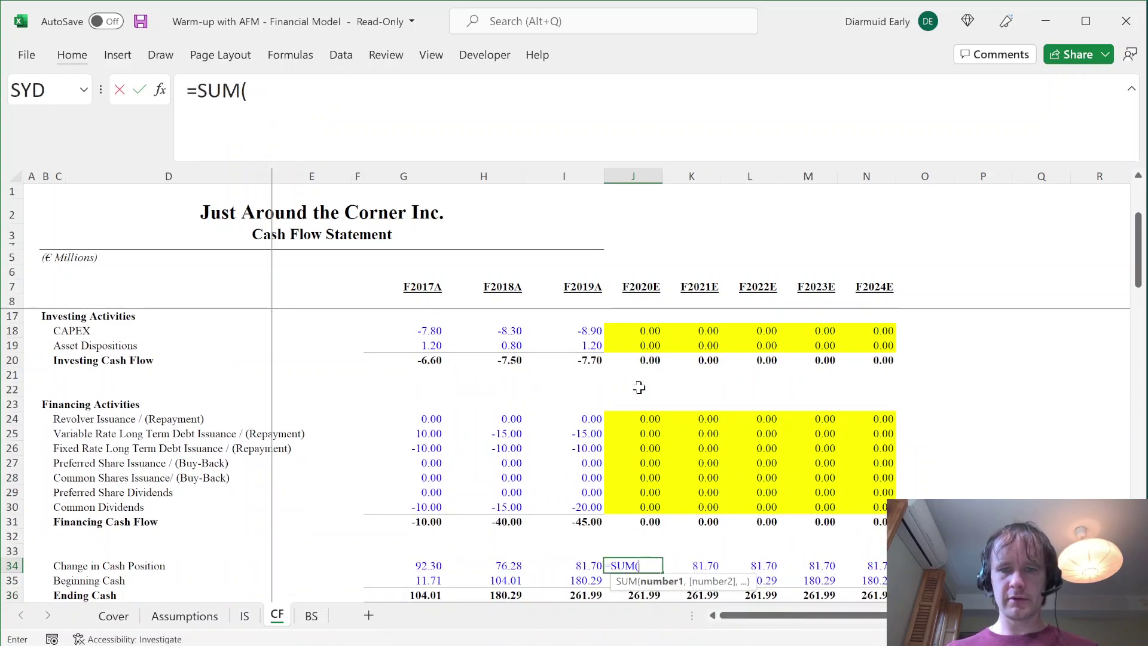
key("ctrl+Up")
key("ctrl+Up")
key("ctrl+Up")
key("ctrl+Up")
key("ctrl+Up")
type(",")
key("ctrl+Up")
key("ctrl+Up")
key("ctrl+Up")
type(",")
key("ctrl+Down")
key("ctrl+Down")
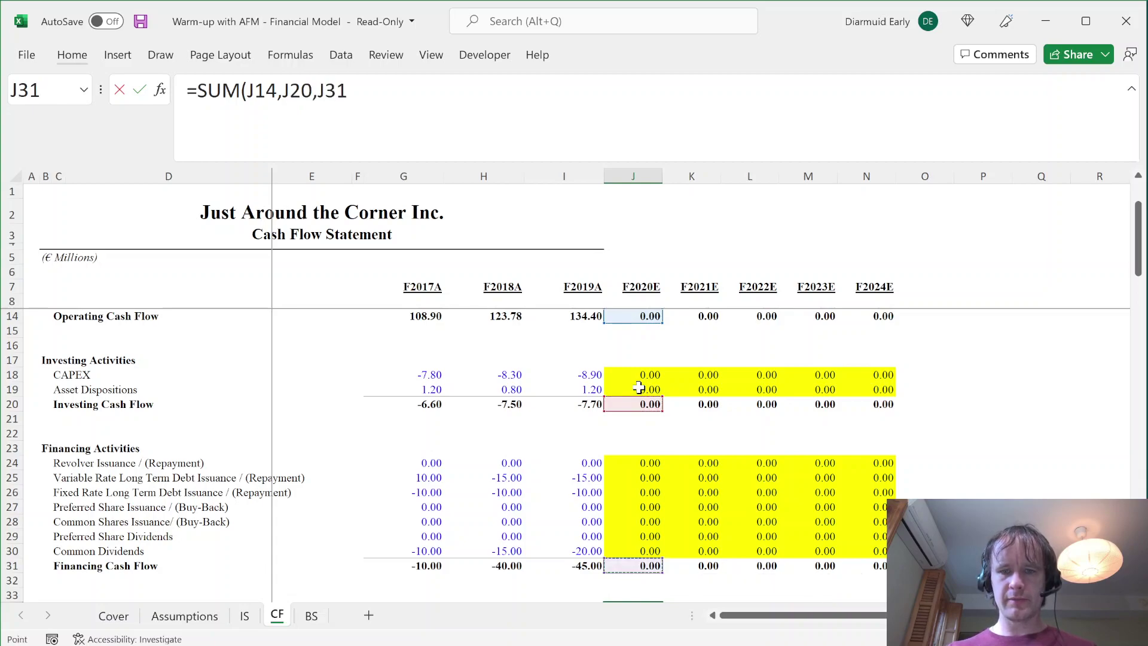
key("Return")
- Copy the Change in Cash Position formula from J34 across the forecast years through N34
key("ctrl+c")
key("ctrl+shift+Right")
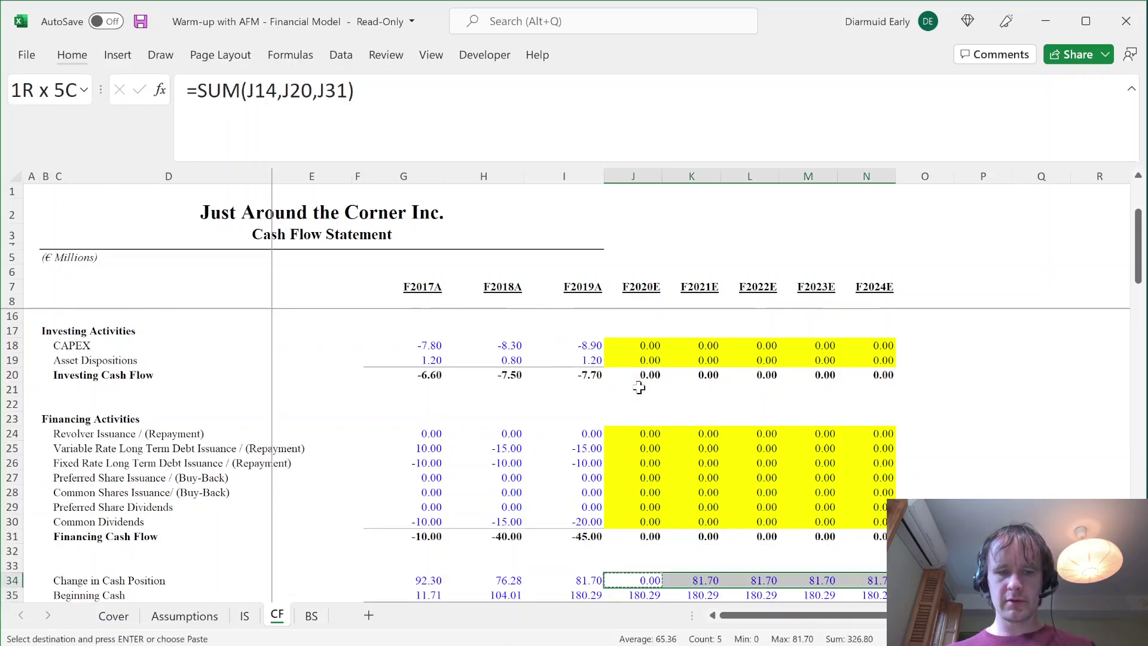
key("ctrl+v")
- Try the Change in Cash Position formula in the historical cells I34, H34 and G34, pasting formulas only
key("Left")
key("alt")
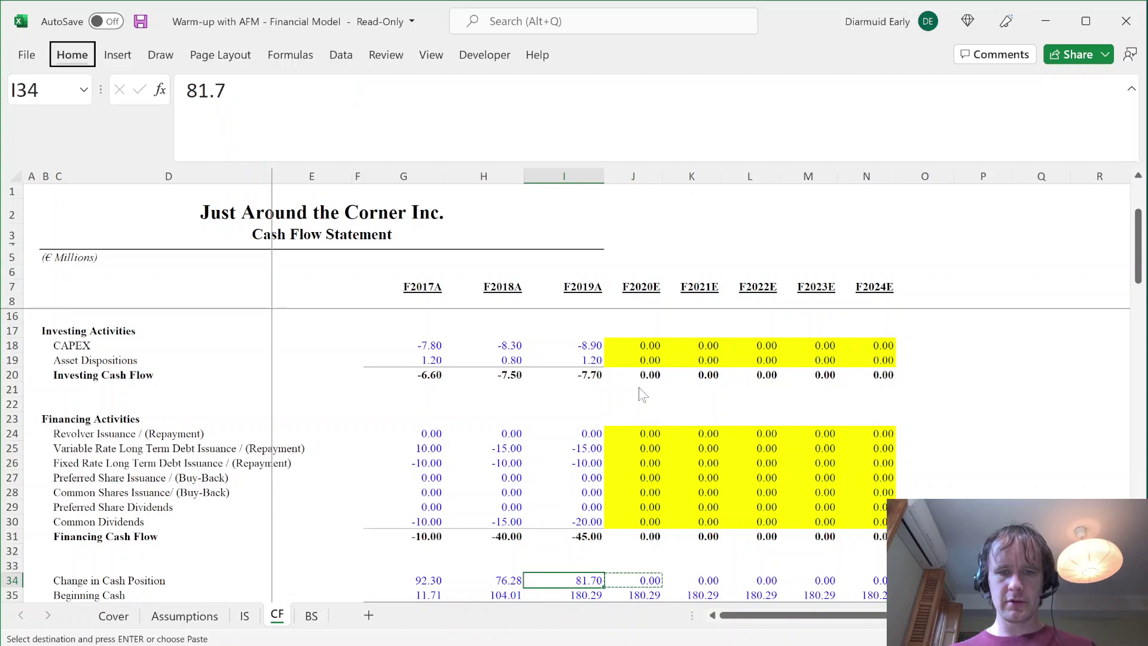
key("e")
key("s")
key("f")
key("Return")
key("Left")
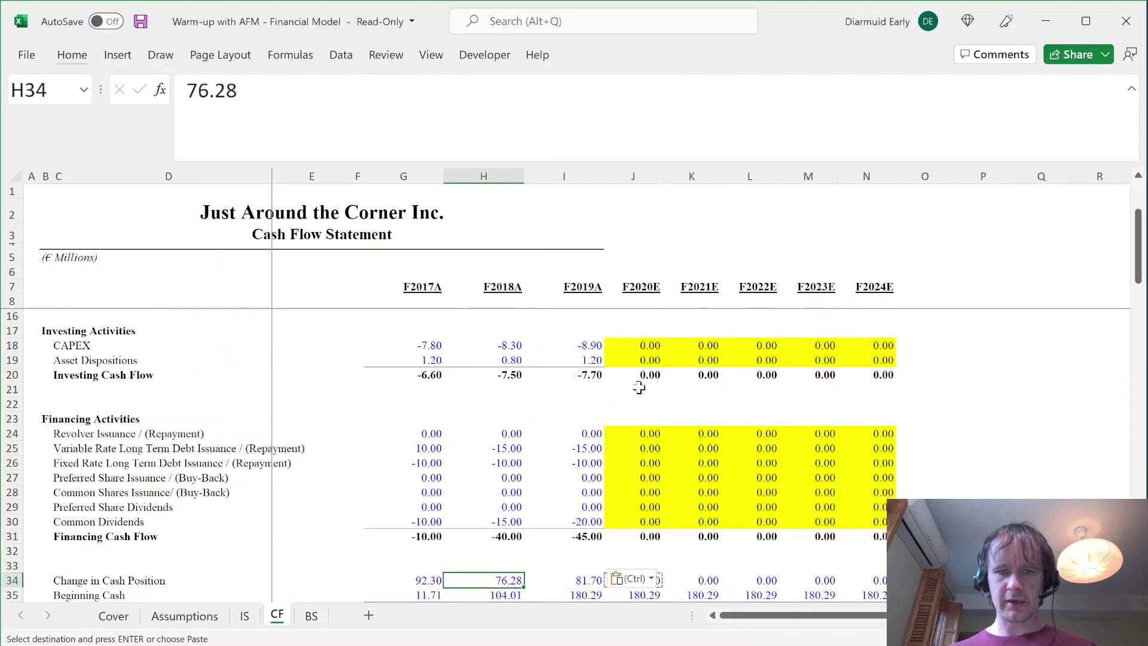
key("alt")
key("e")
key("s")
key("f")
key("Return")
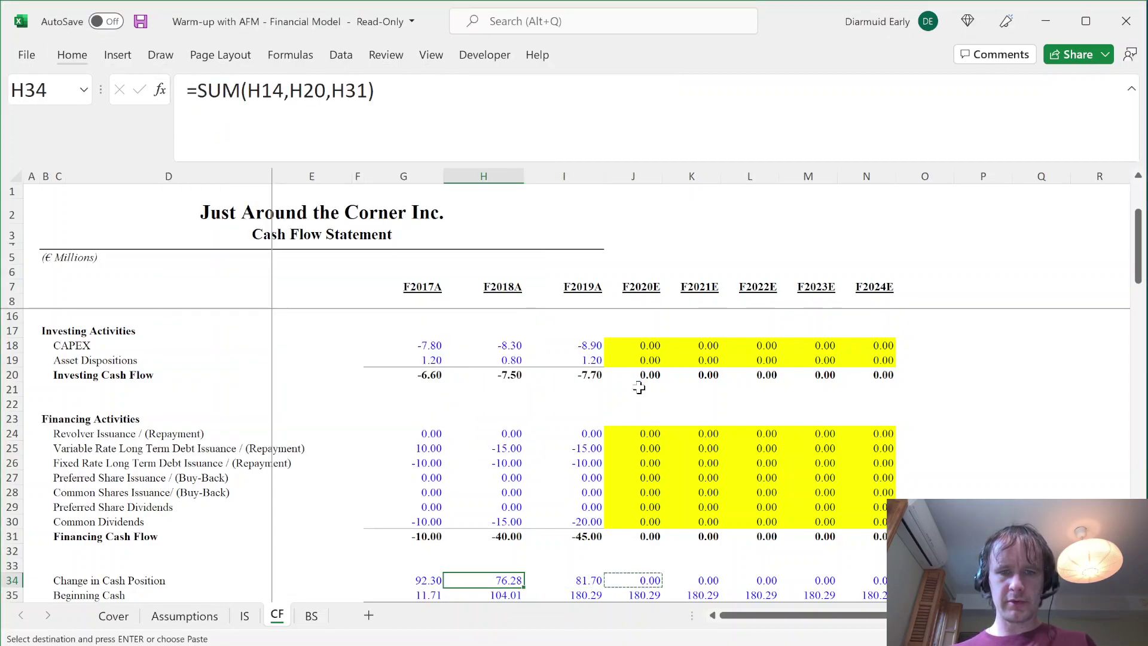
key("Left")
key("alt")
key("e")
key("s")
key("f")
key("Return")
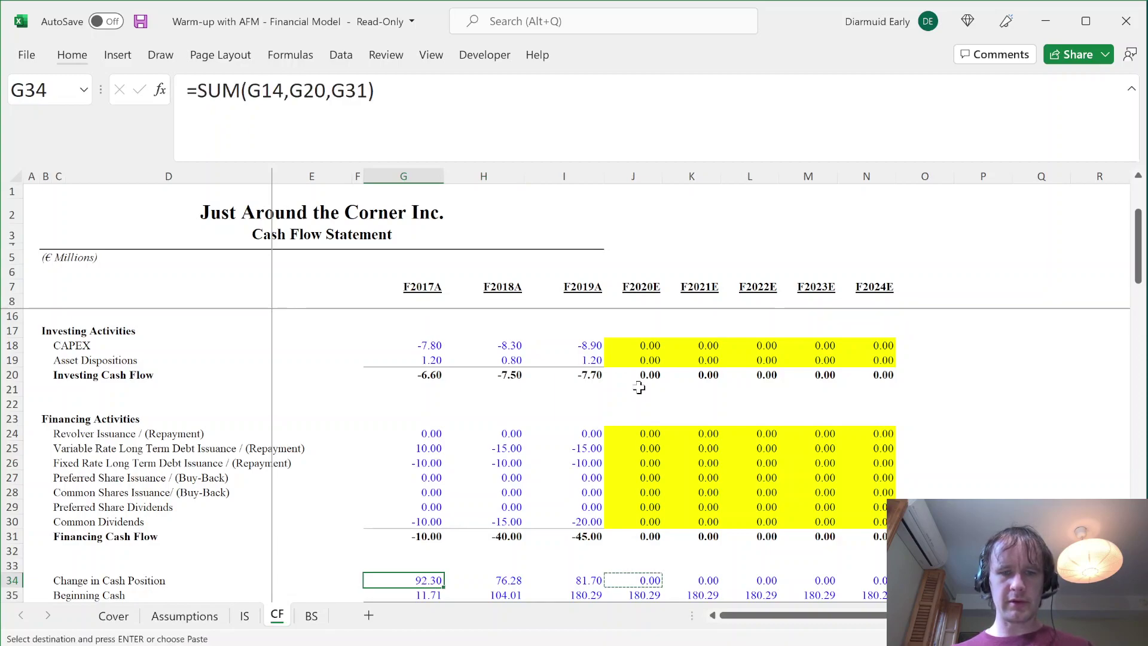
- Examine the F2019A formulas for Financing Cash Flow on CF and EBITDA on IS
key("Right")
key("Right")
key("Right")
key("Left")
key("Up")
key("Up")
key("Up")
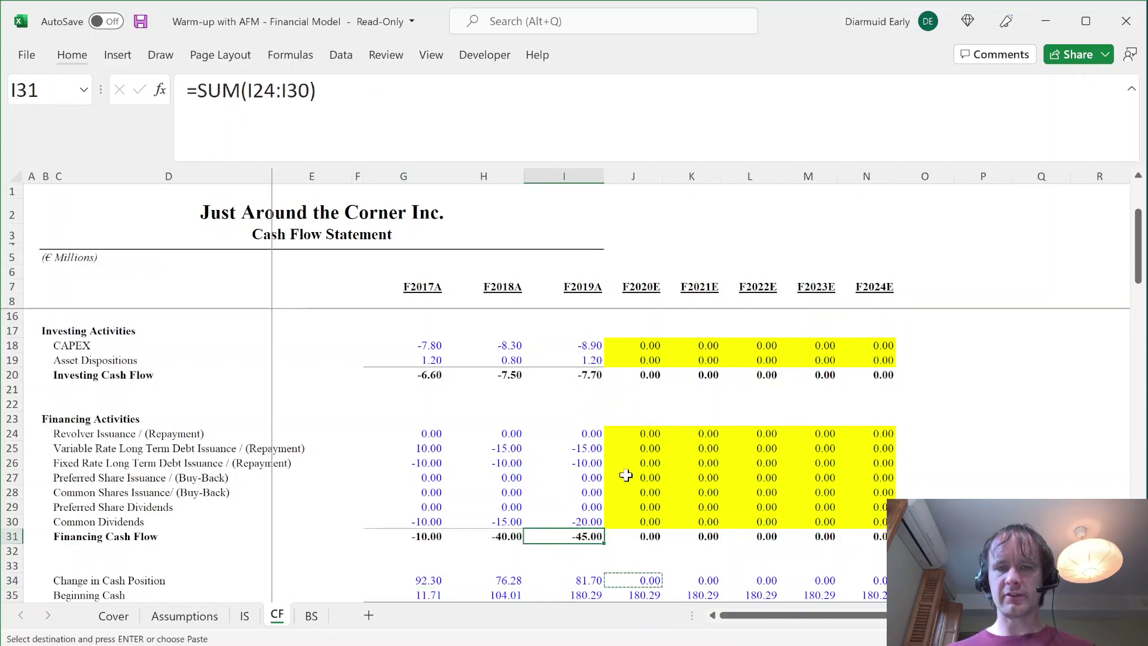
key("F2")
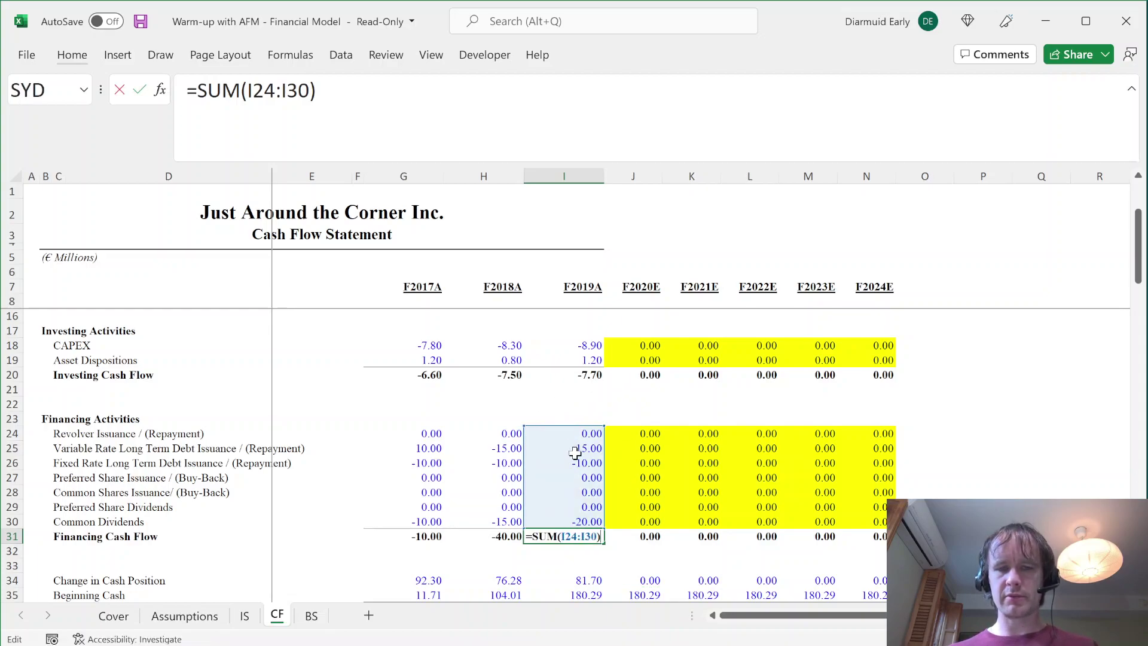
key("Escape")
key("ctrl+Page_Up")
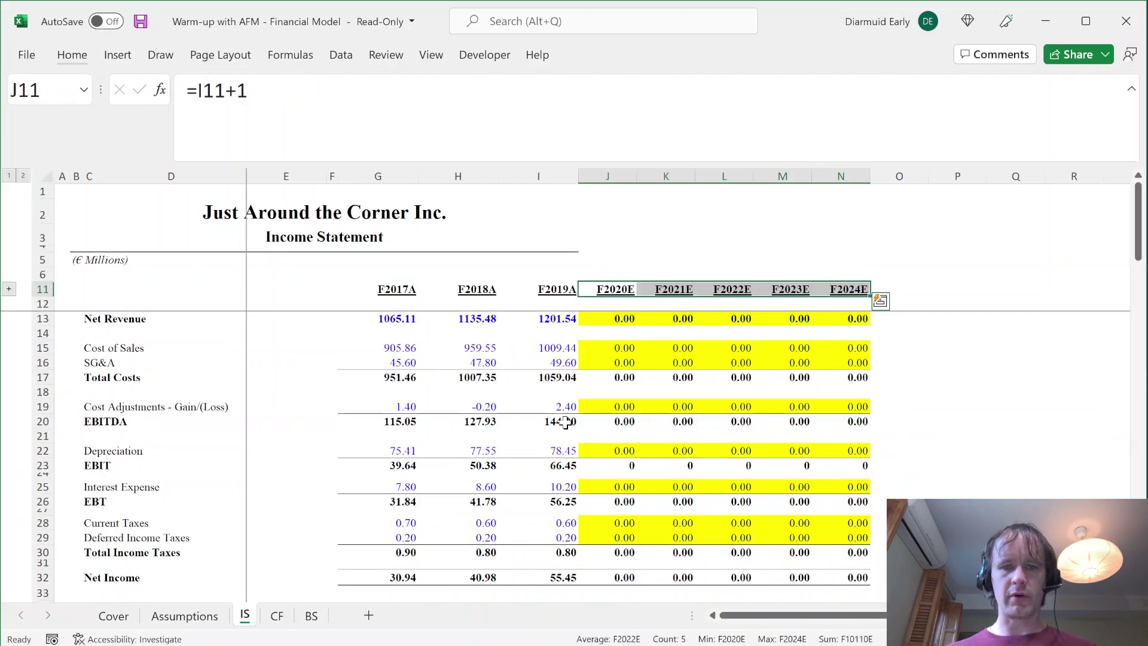
left_click(554, 467)
left_click(560, 409)
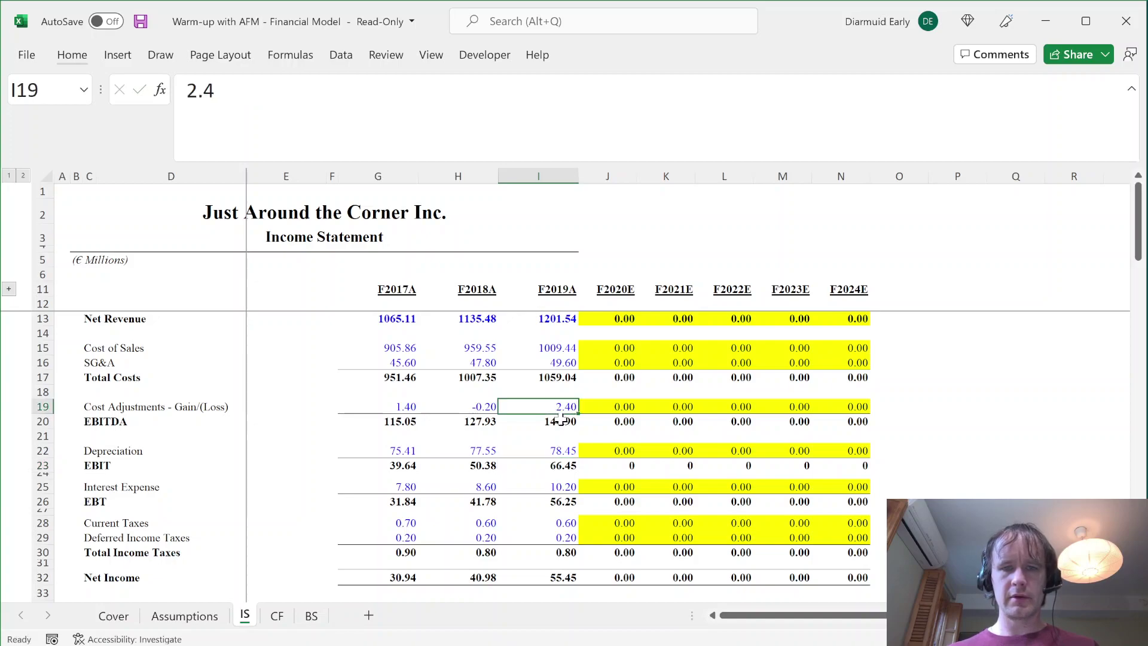
key("Down")
key("F2")
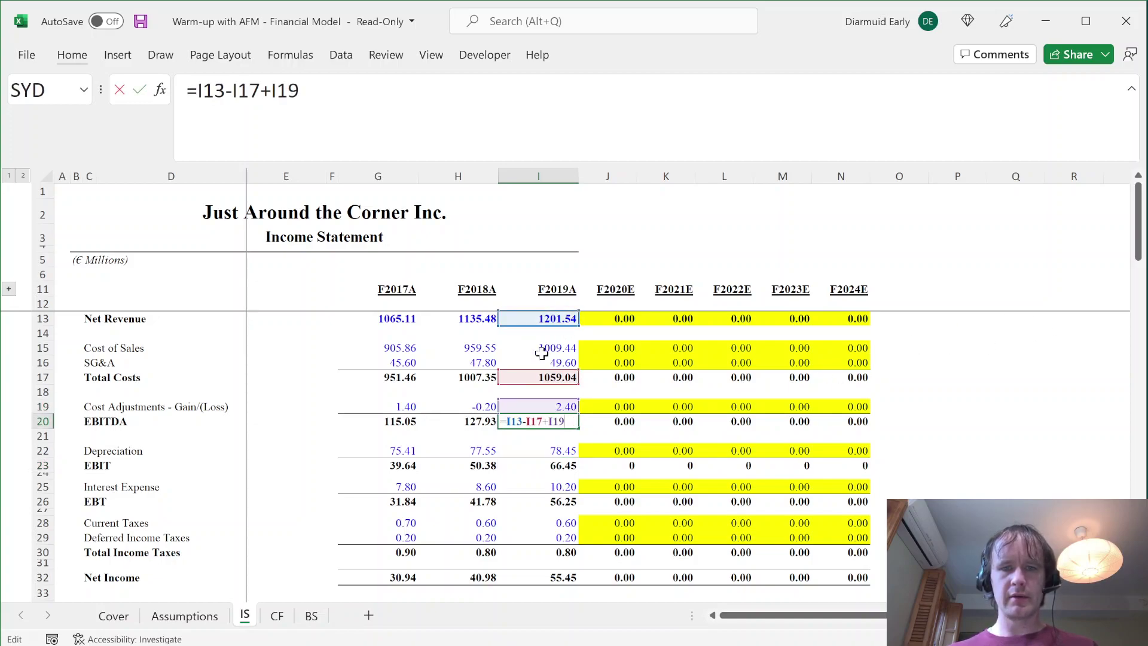
key("Escape")
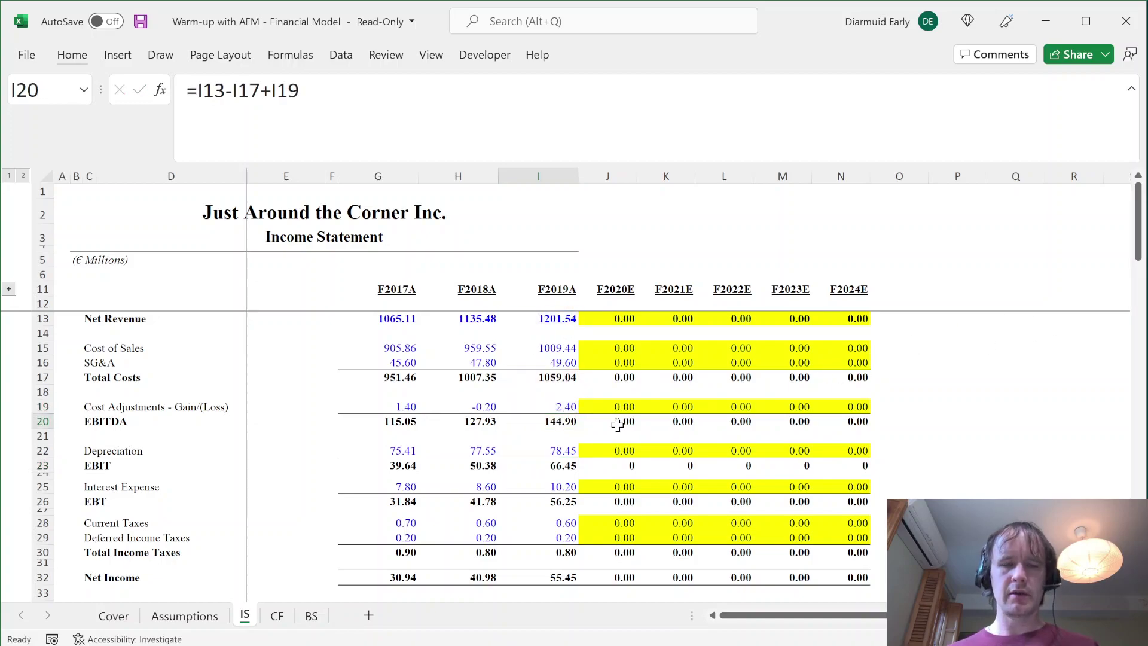
- Return to the CF sheet and check the Ending Cash formula in J36 and the historical and forecast cells of row 34
key("ctrl+Page_Down")
key("Down")
key("Down")
key("Down")
key("Down")
key("Down")
key("Right")
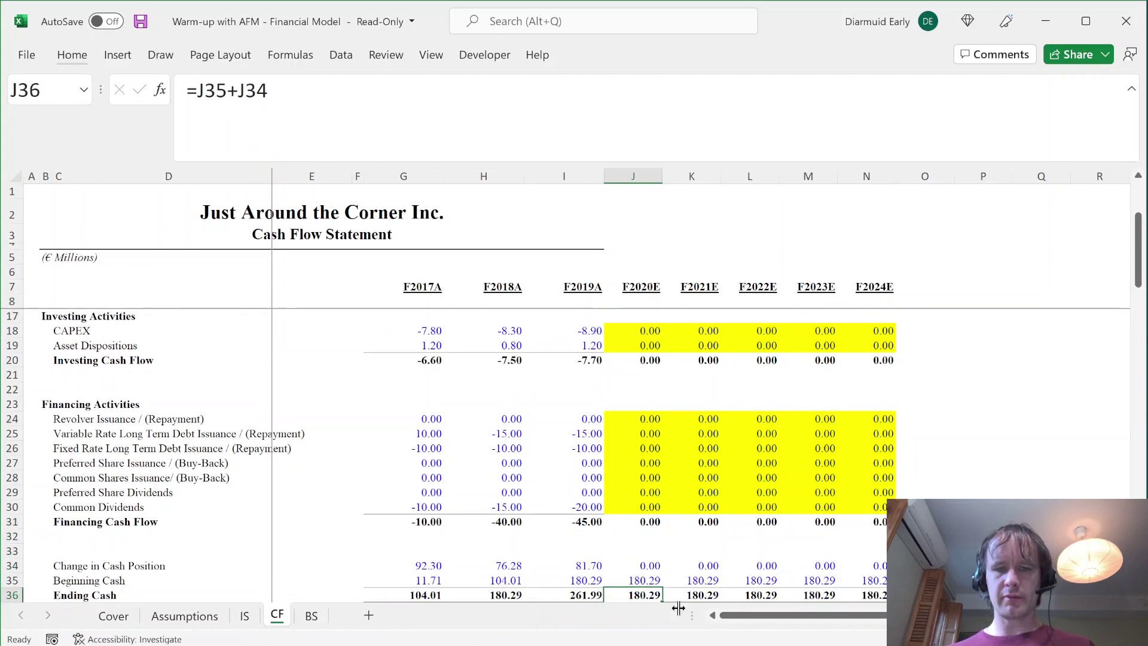
key("Up")
key("Up")
key("F2")
key("Escape")
key("Left")
key("Left")
key("Left")
key("Left")
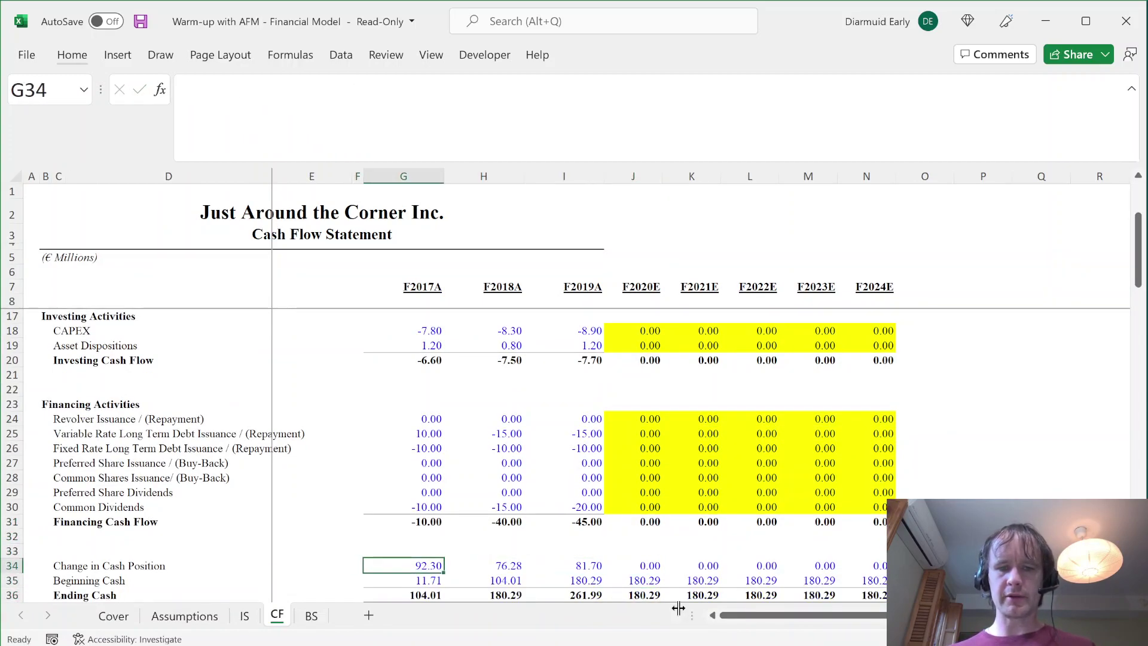
key("Right")
key("Right")
key("Right")
key("Right")
key("Left")
key("Left")
key("Left")
key("Right")
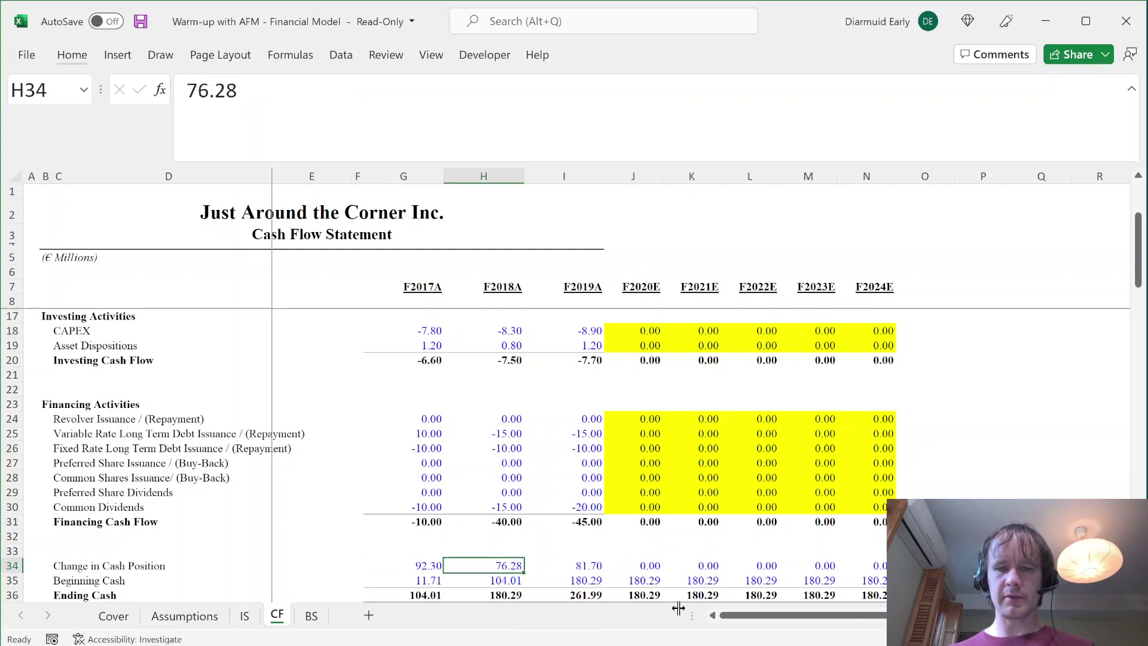
- Link F2020E Beginning Cash in J35 on CF to F2019A Cash and Equivalents on the balance sheet, =BS!I8
key("Right")
key("Right")
key("Down")
key("Down")
key("Down")
key("Down")
key("Up")
key("Up")
key("Up")
key("Left")
key("Right")
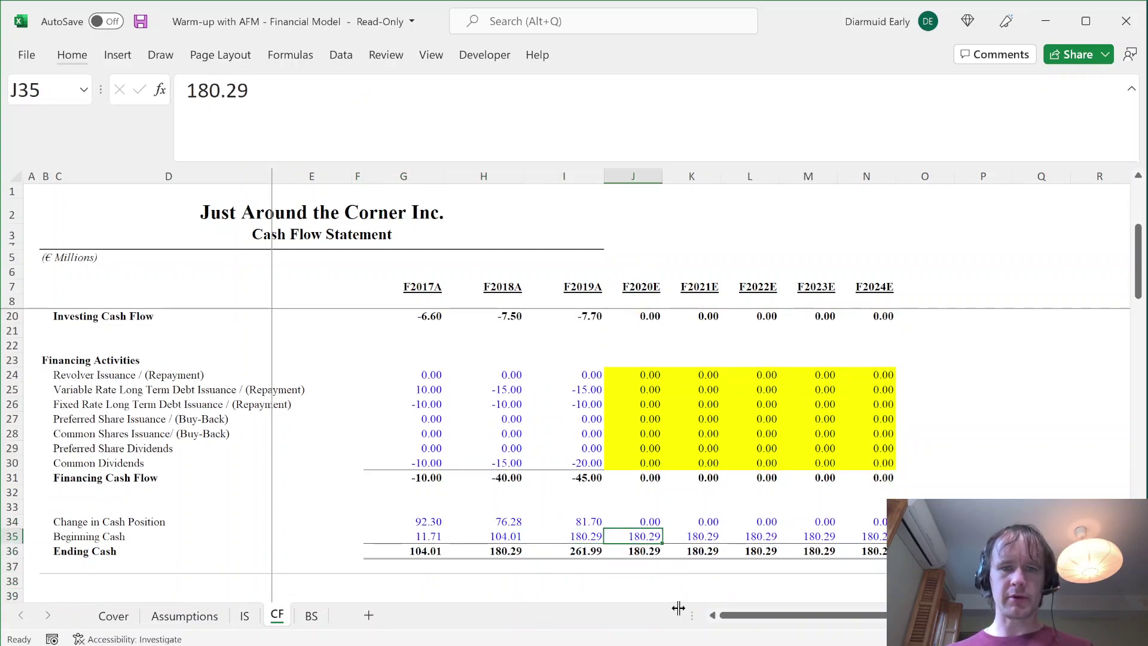
type("=")
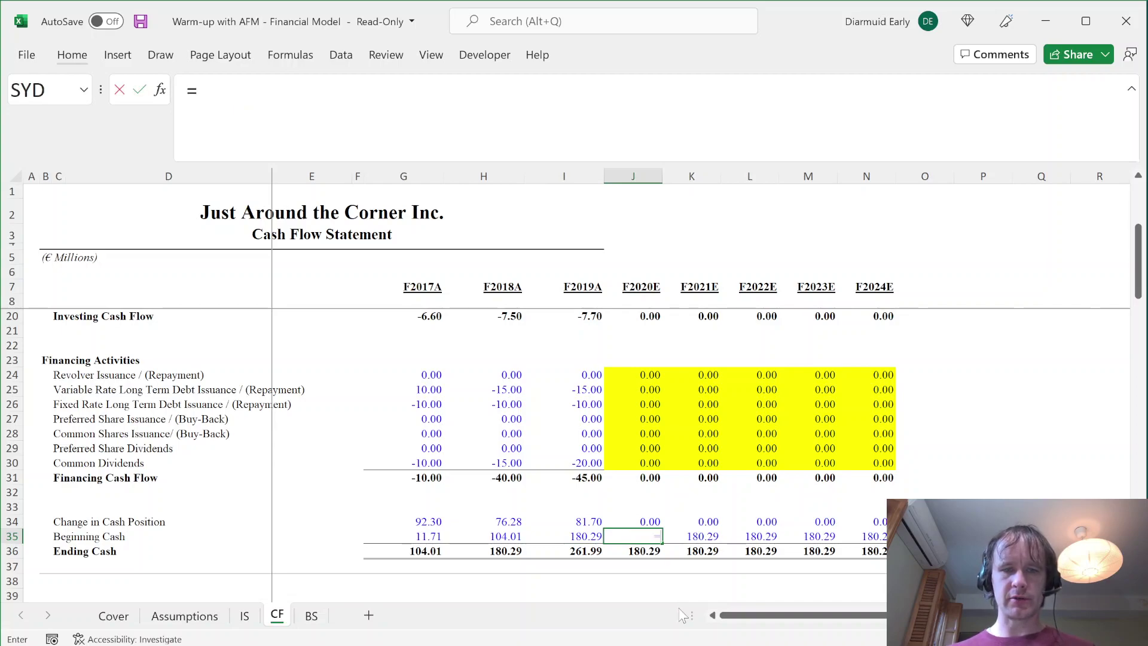
key("ctrl+Page_Down")
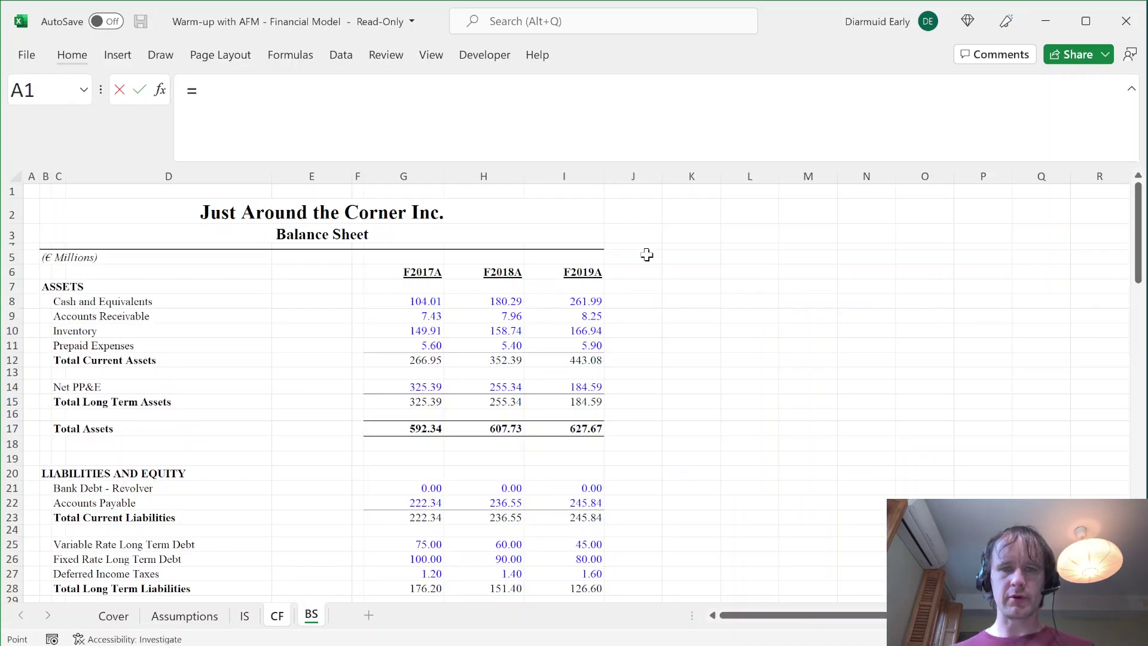
left_click(578, 301)
key("ctrl+Return")
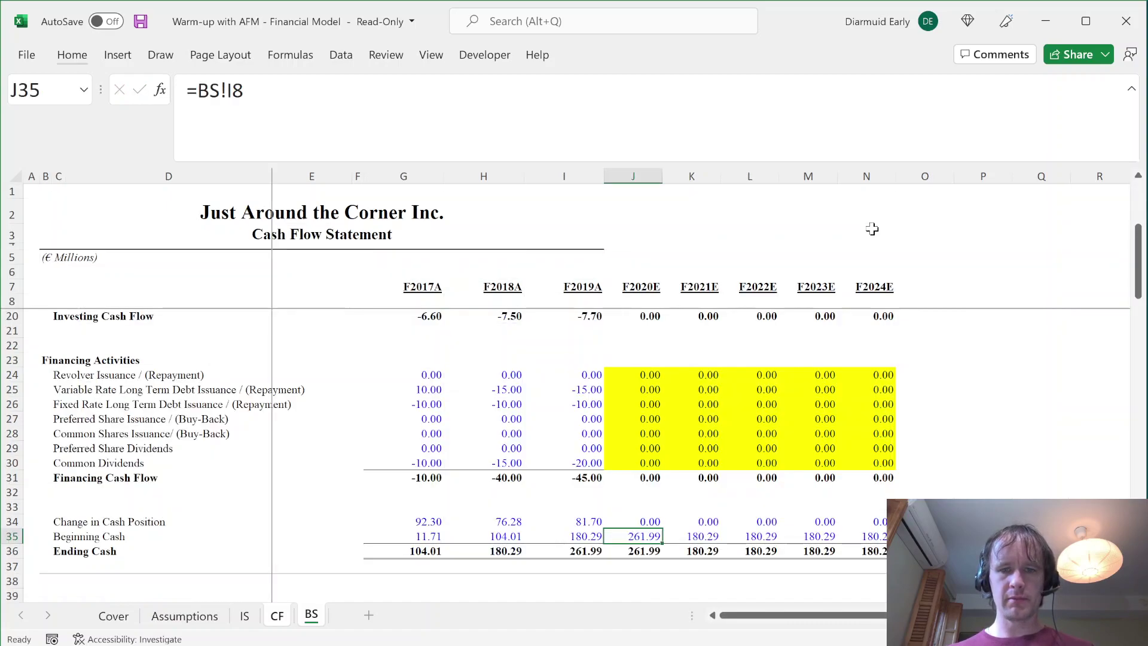
- Try the Beginning Cash link formula in the historical cell I35, pasting formulas only, and undo it
key("ctrl+c")
key("Left")
key("ctrl+alt+v")
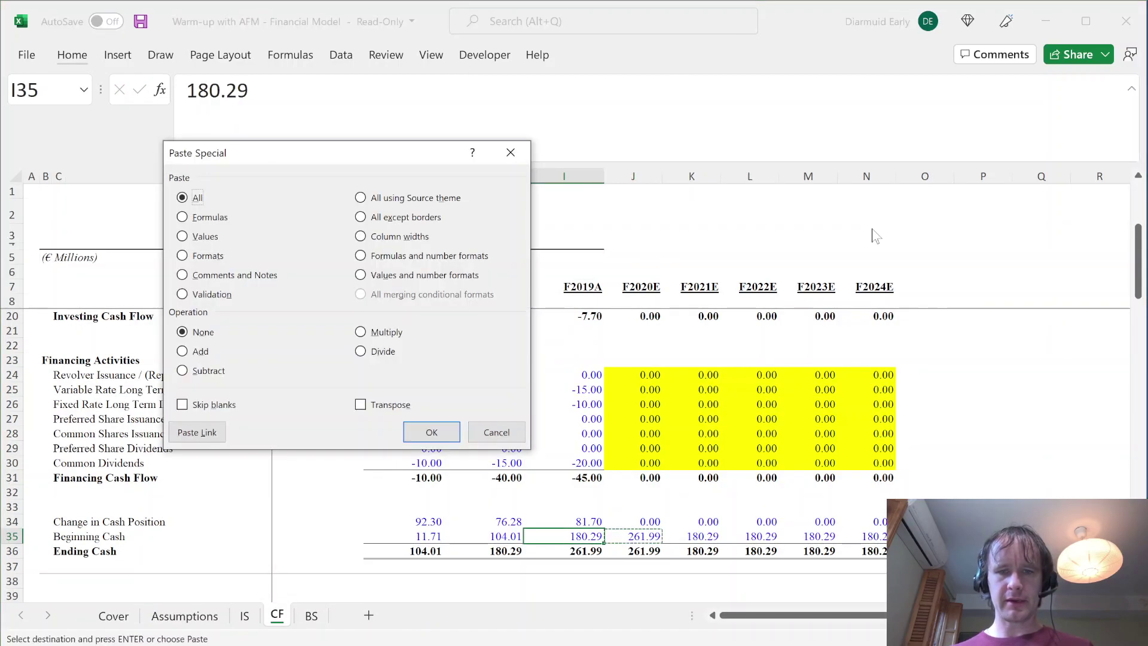
key("f")
key("Return")
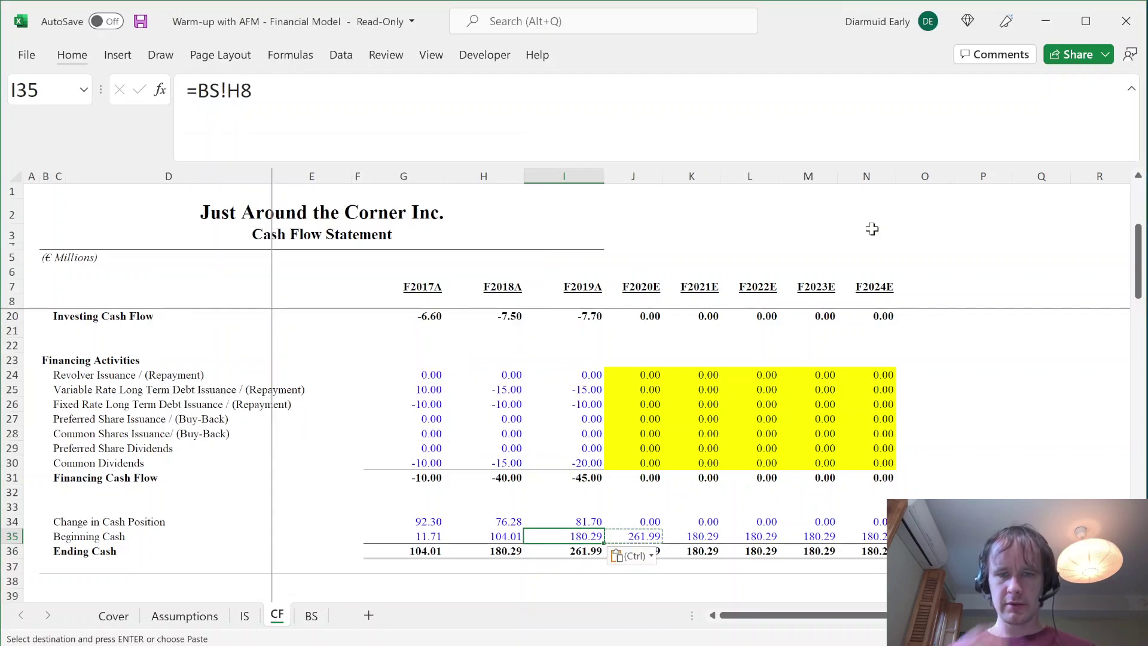
key("ctrl+z")
- Copy the Beginning Cash link from J35 across the forecast years through N35
key("Right")
key("ctrl+shift+Right")
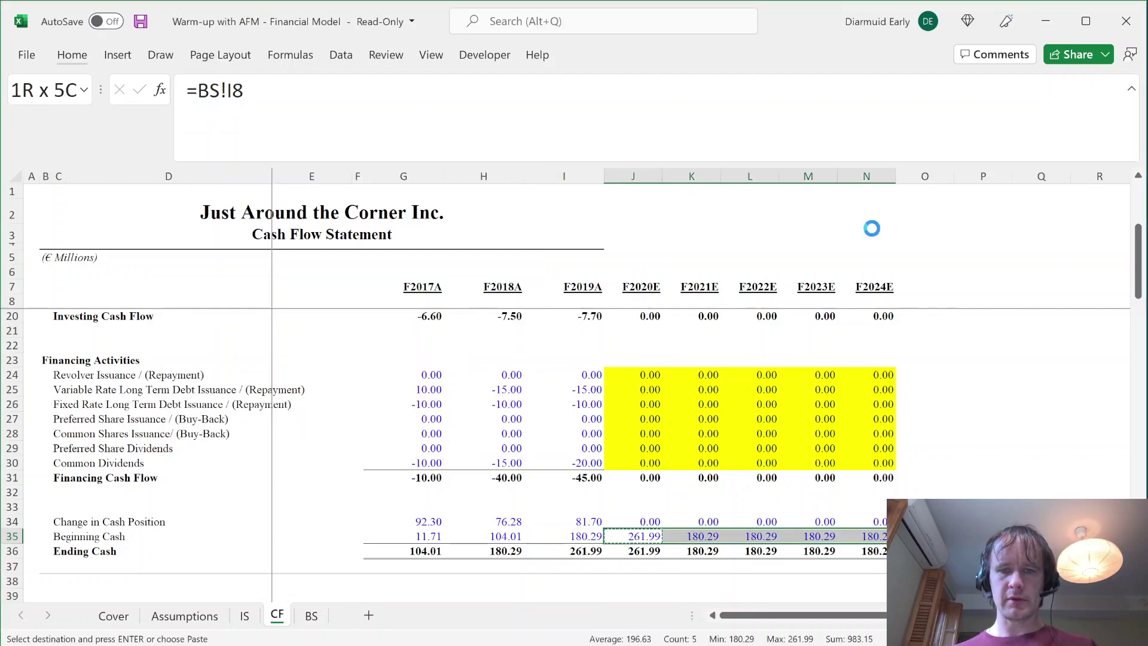
key("Return")
key("Right")
key("ctrl+shift+Right")
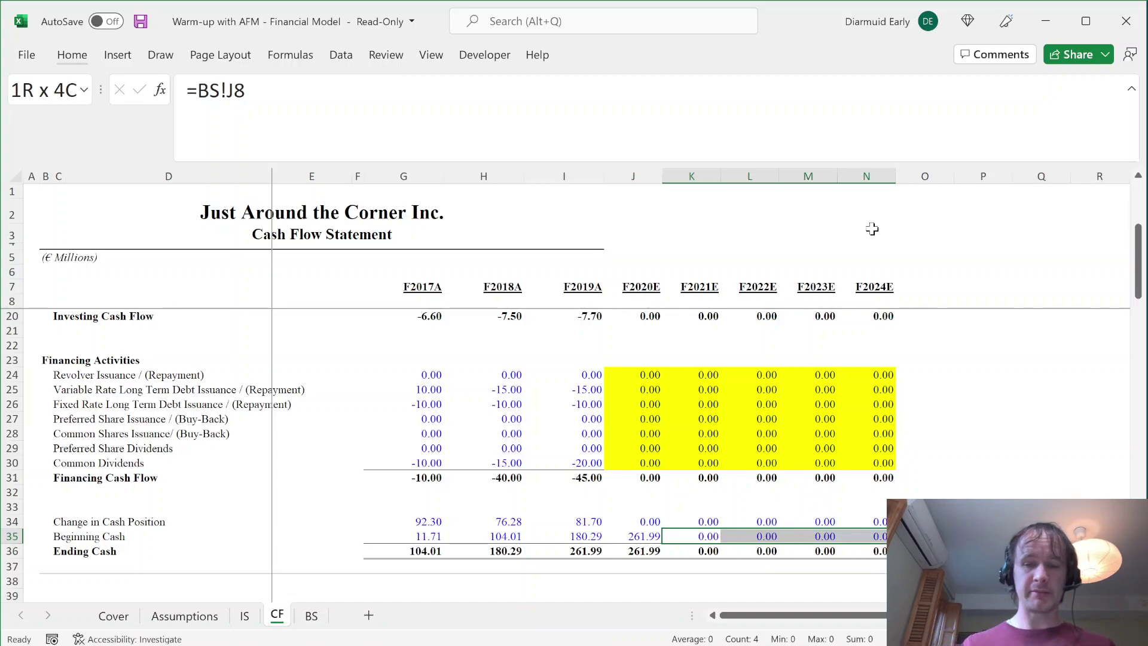
- Set the font colour of the forecast Change in Cash Position and Beginning Cash cells J34:N35 to Automatic
key("Left")
key("Up")
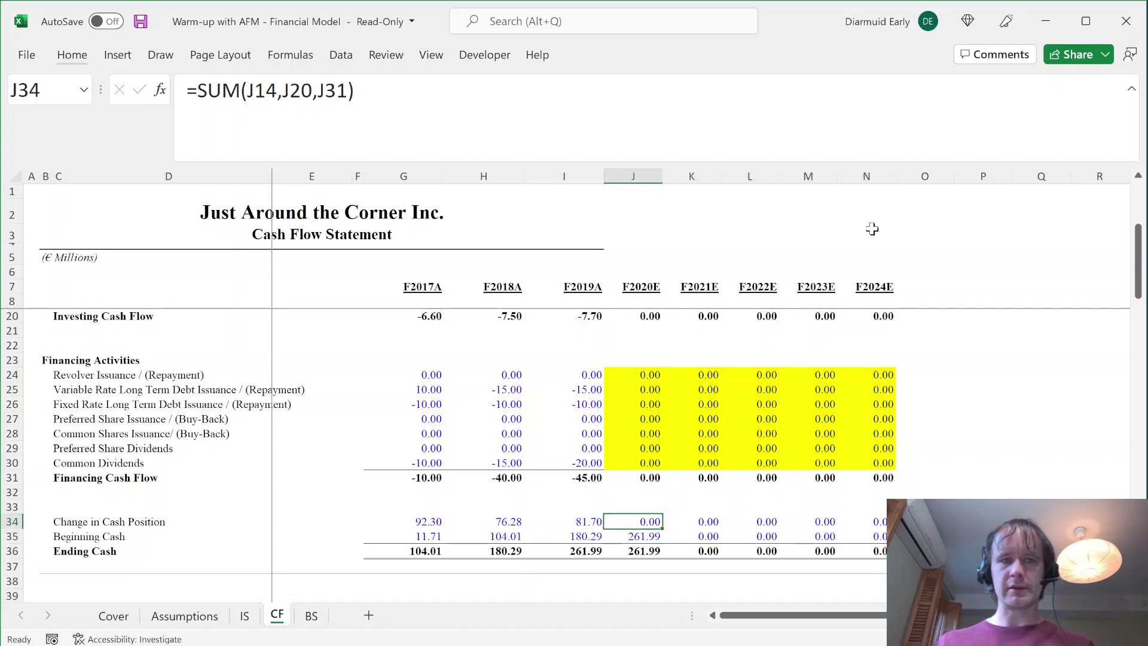
key("ctrl+shift+Right")
key("shift+Down")
key("alt")
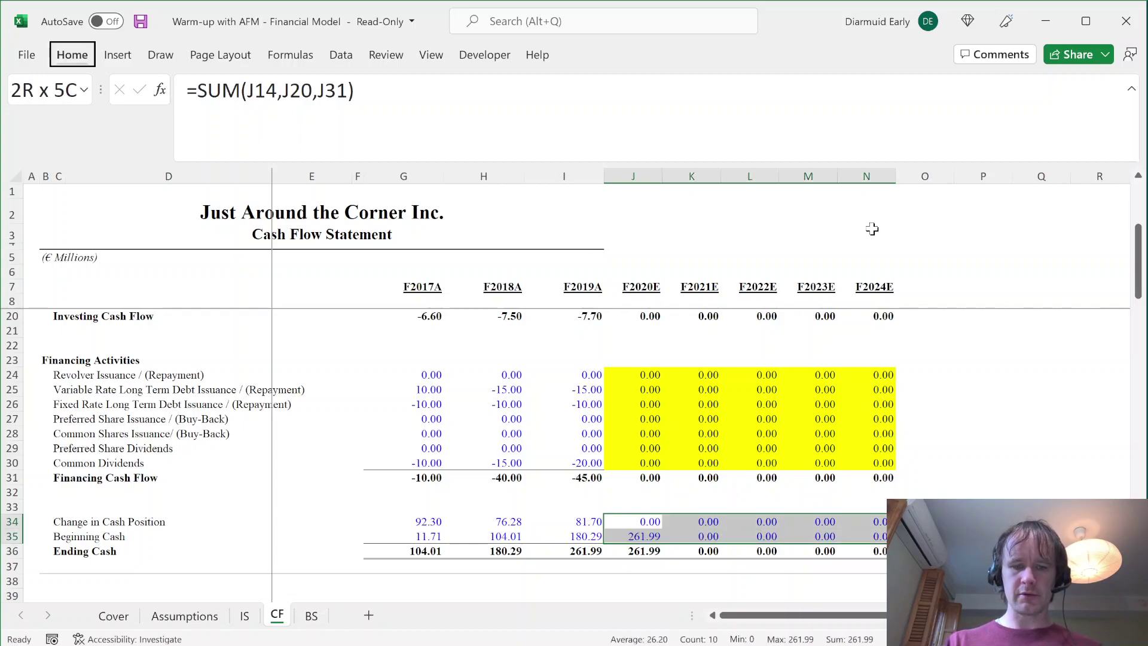
key("h")
key("f")
key("c")
key("Return")
- Add a top border to the forecast cells of the Financing Cash Flow and Investing Cash Flow totals on CF
key("Down")
key("Down")
key("Up")
key("Up")
key("Up")
key("Up")
key("Up")
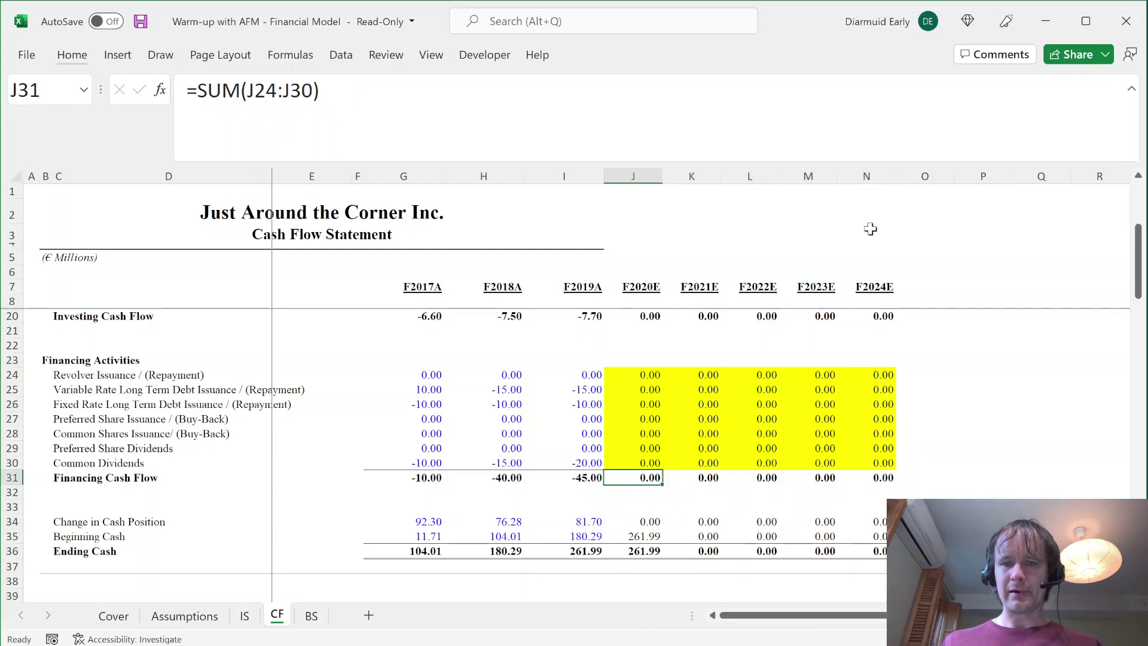
key("ctrl+shift+Right")
scroll(652, 371, "up", 3)
left_click_drag(626, 427, 850, 425)
key("h")
key("b")
key("p")
- Check the forecast columns of the CF sheet from Investing Cash Flow up to the start of Operating Activities
key("Left")
key("Right")
key("Up")
key("Up")
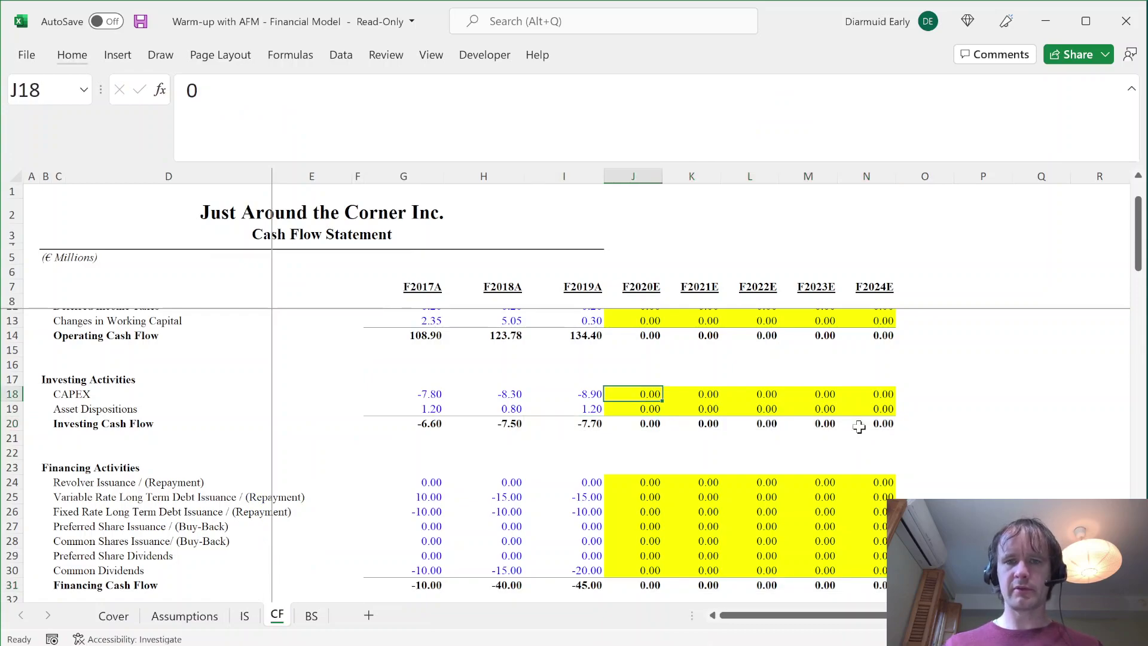
key("ctrl+Up")
key("ctrl+Up")
key("ctrl+Up")
key("Down")
key("Down")
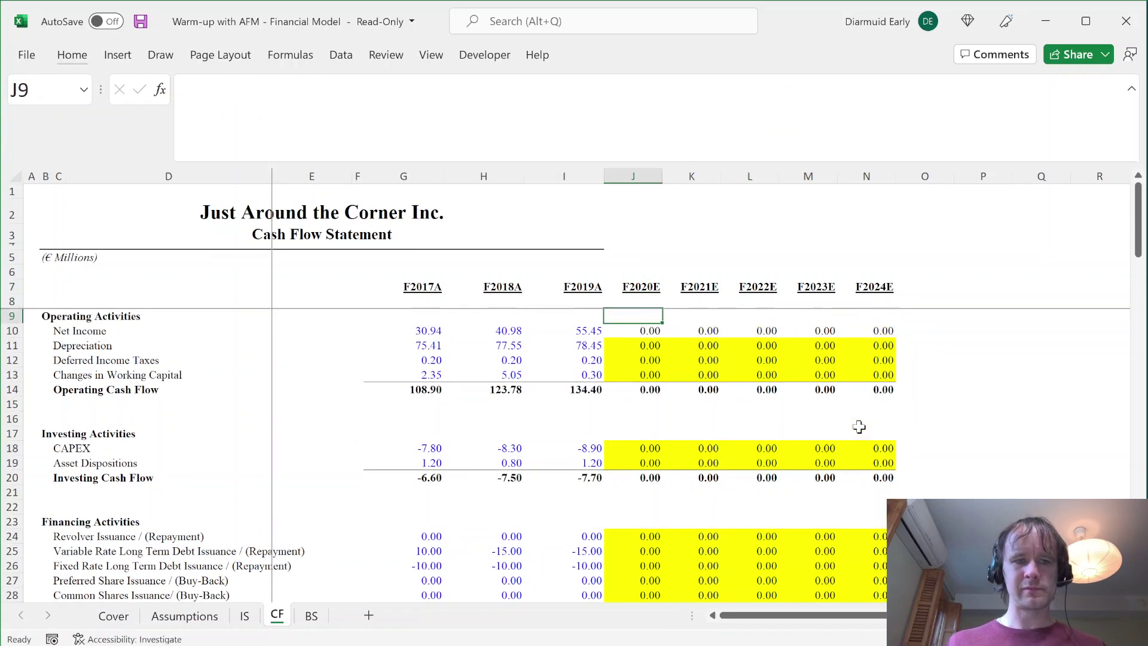
- Freeze the panes of the BS sheet at cell E7, above the Assets section and beside the line-item labels
key("ctrl+Page_Down")
left_click(573, 237)
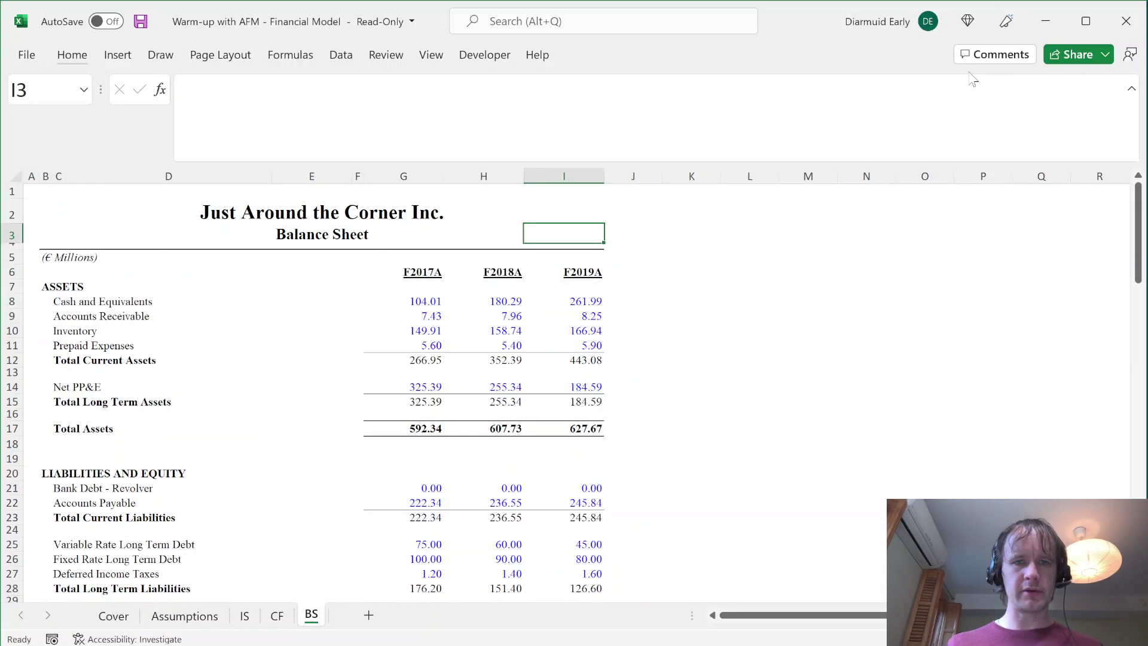
key("Left")
key("Down")
key("Left")
key("Left")
key("Left")
key("Left")
key("Down")
key("Down")
key("Down")
key("Right")
key("alt+w")
key("f")
key("f")
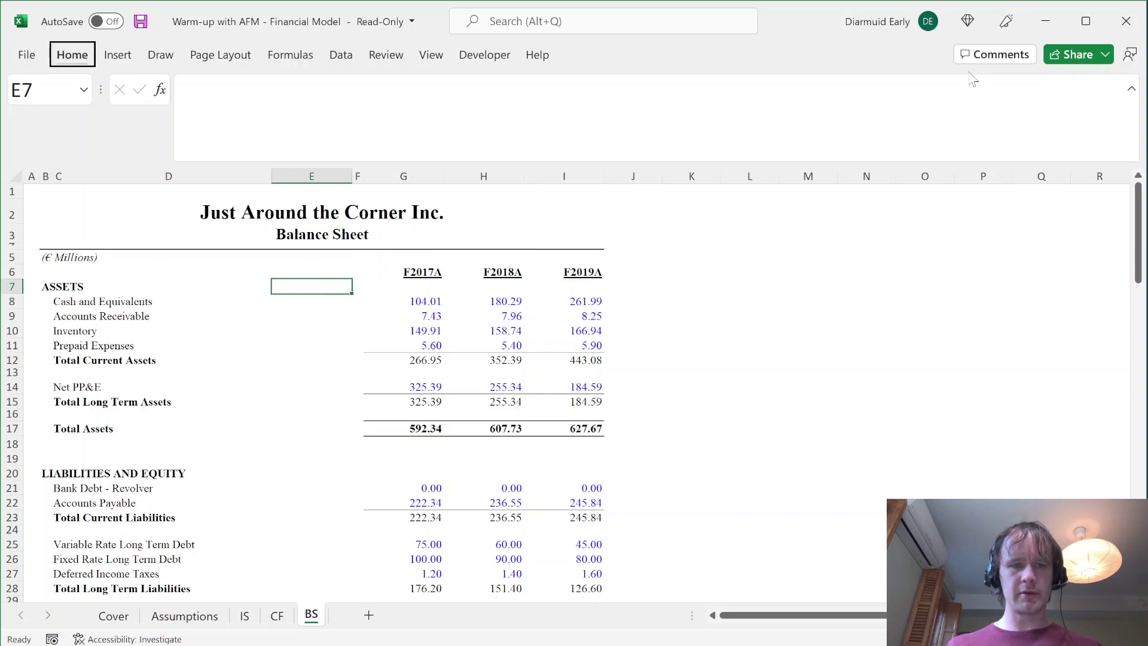
- Fill the F2019A balance sheet column from I6 down to row 40 rightward across columns J to N
key("Up")
key("Right")
key("Right")
key("Right")
key("Right")
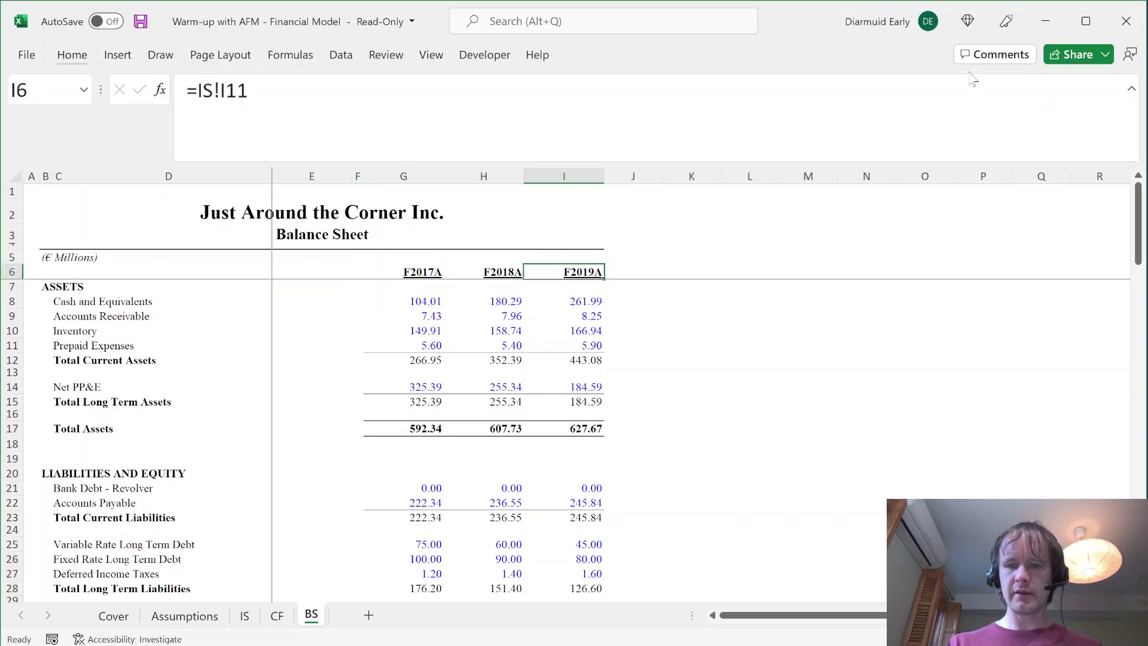
key("ctrl+shift+Down")
key("shift+Right")
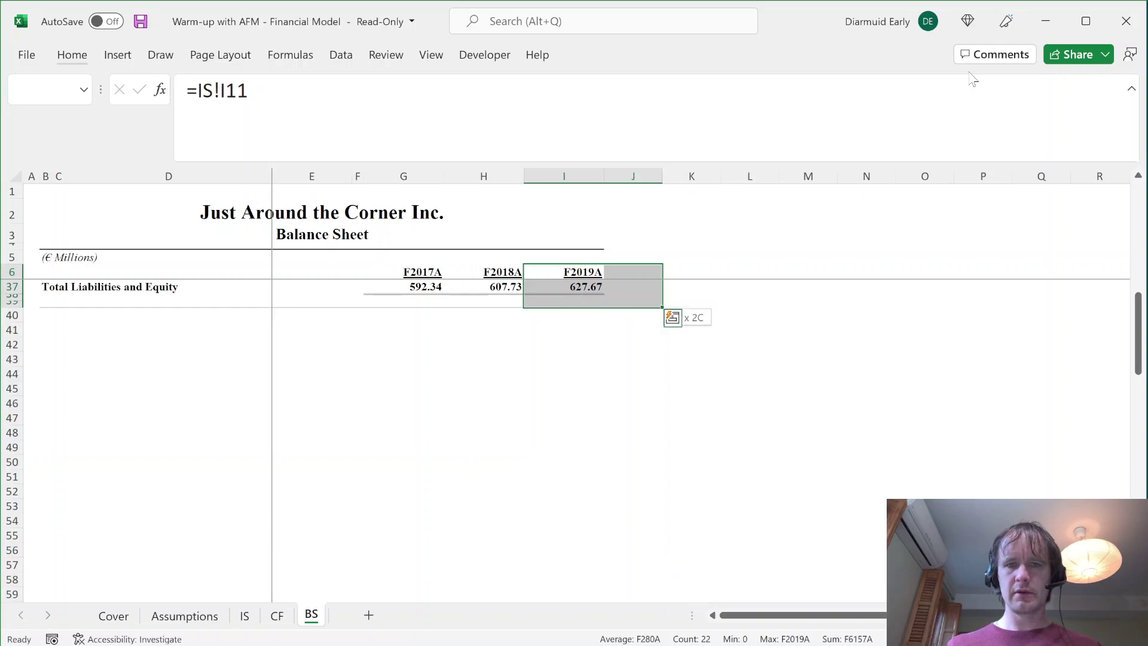
key("shift+Down")
key("shift+Right")
key("shift+Right")
key("shift+Right")
key("shift+Right")
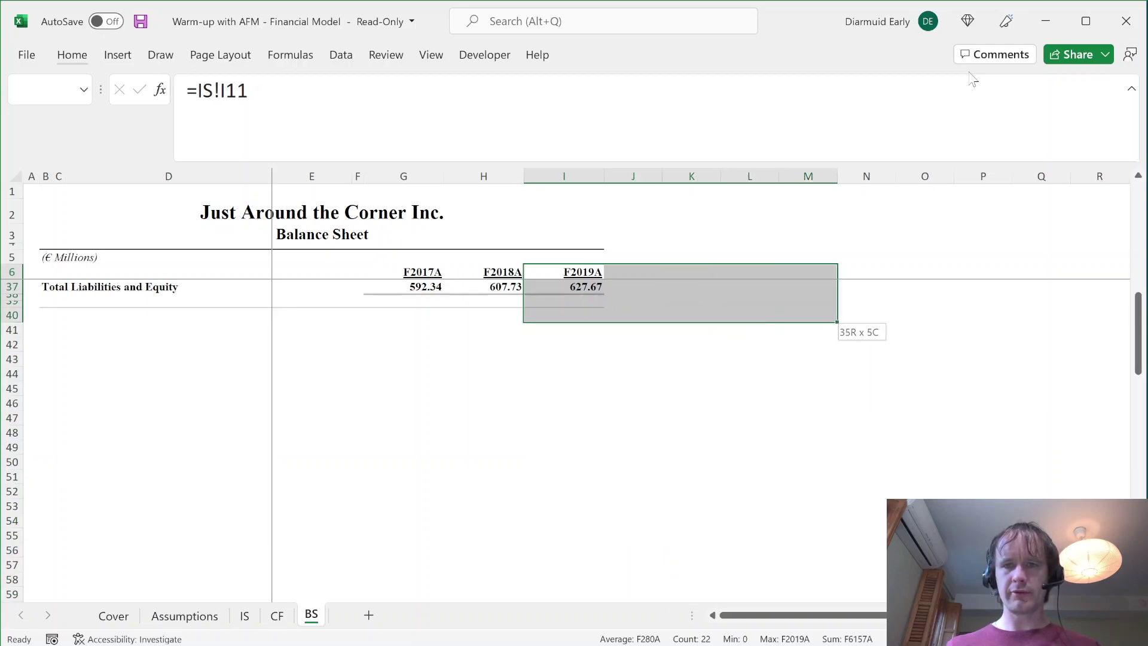
key("ctrl+r")
- Copy the forecast year headers from J7:N7 on CF into J6:N6 on BS
key("Right")
key("Down")
key("Up")
key("ctrl+Page_Up")
key("Up")
key("Up")
key("shift+Right")
key("shift+Right")
key("shift+Right")
key("shift+Right")
key("ctrl+c")
key("ctrl+Page_Down")
key("ctrl+v")
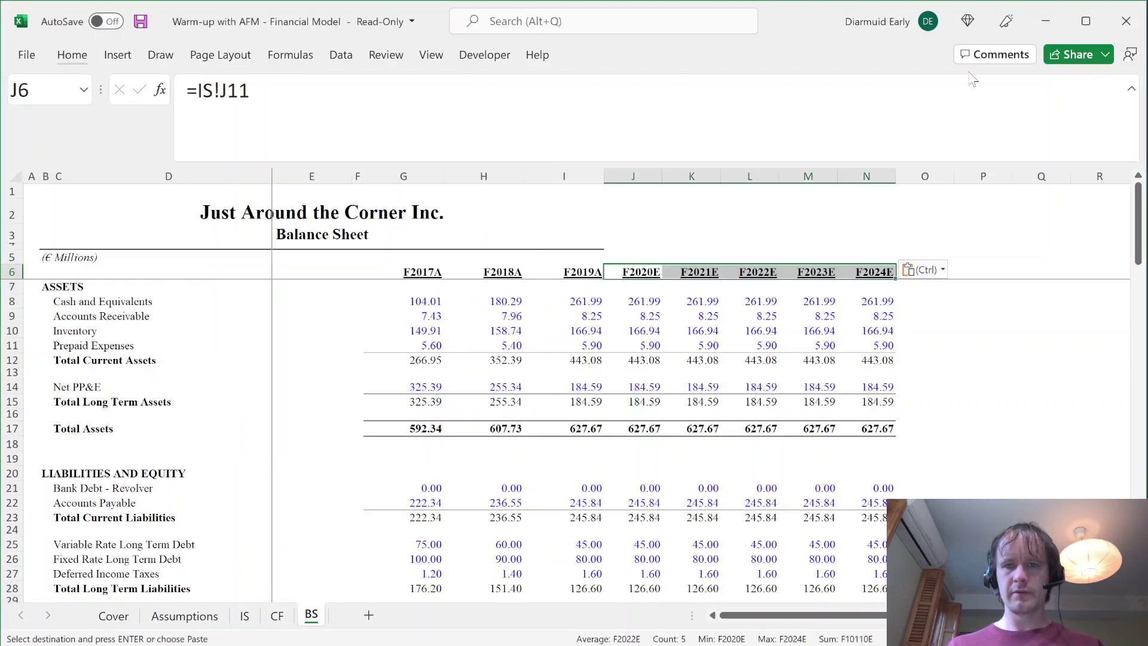
- Link F2020E Cash and Equivalents in J8 on BS to Ending Cash on the cash flow statement, =CF!J36
key("Down")
key("Down")
type("=")
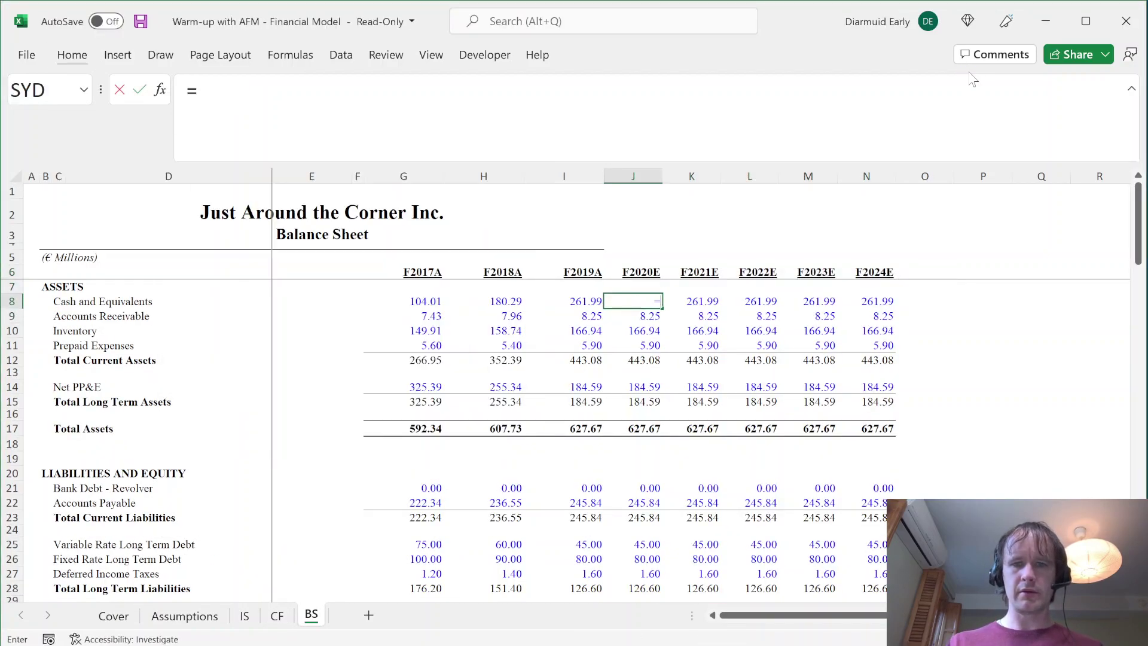
key("ctrl+Page_Up")
scroll(676, 479, "down", 5)
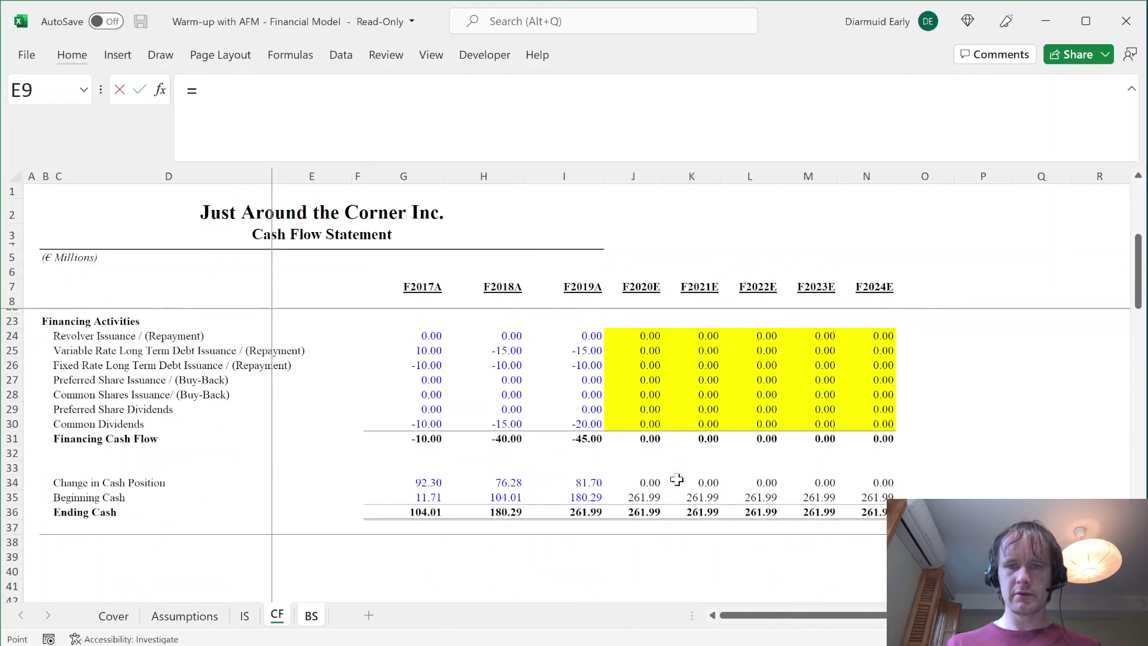
left_click(644, 513)
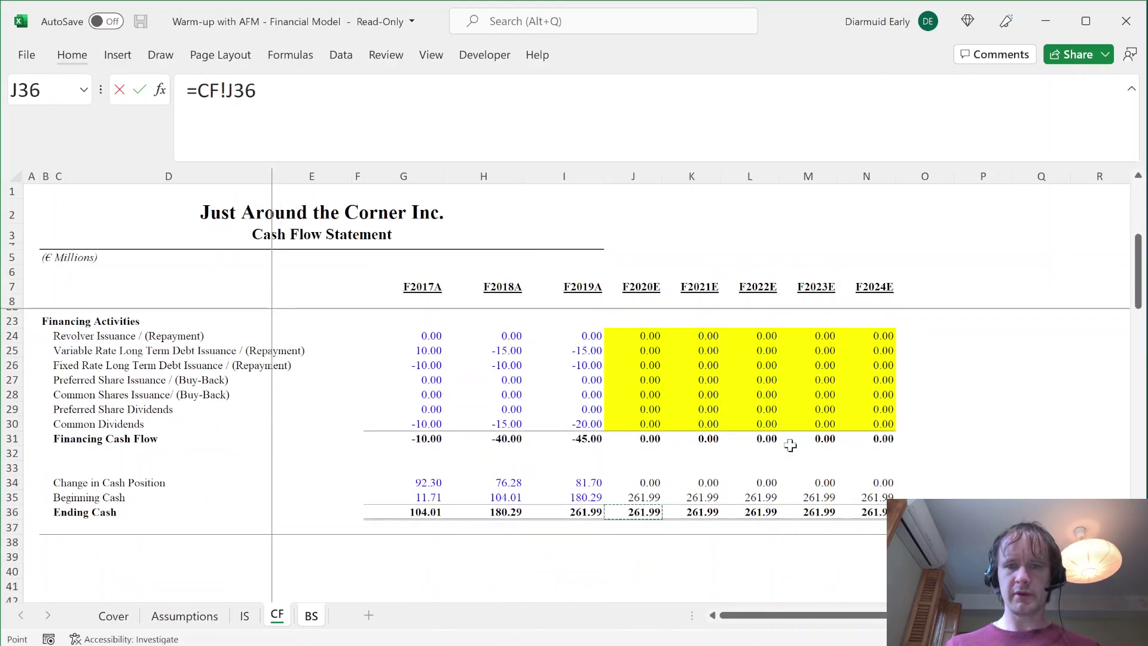
key("shift+Return")
key("Down")
- Set the font colour of the forecast Cash and Equivalents cells J8:N8 to Automatic
key("ctrl+shift+Right")
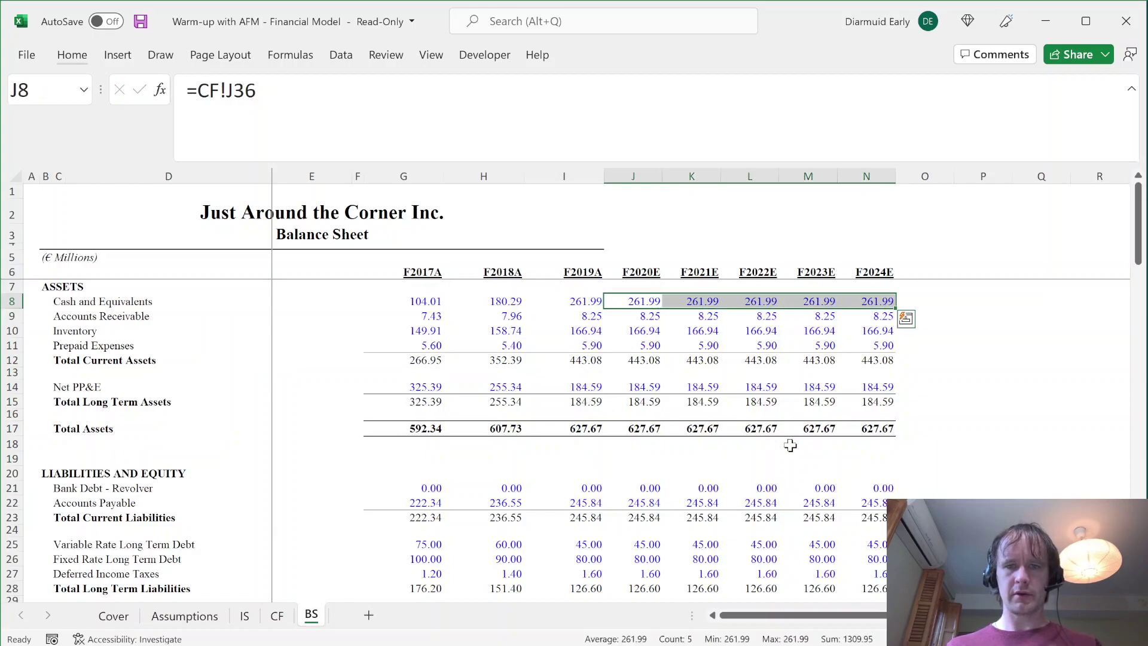
key("alt")
key("h")
key("f")
key("c")
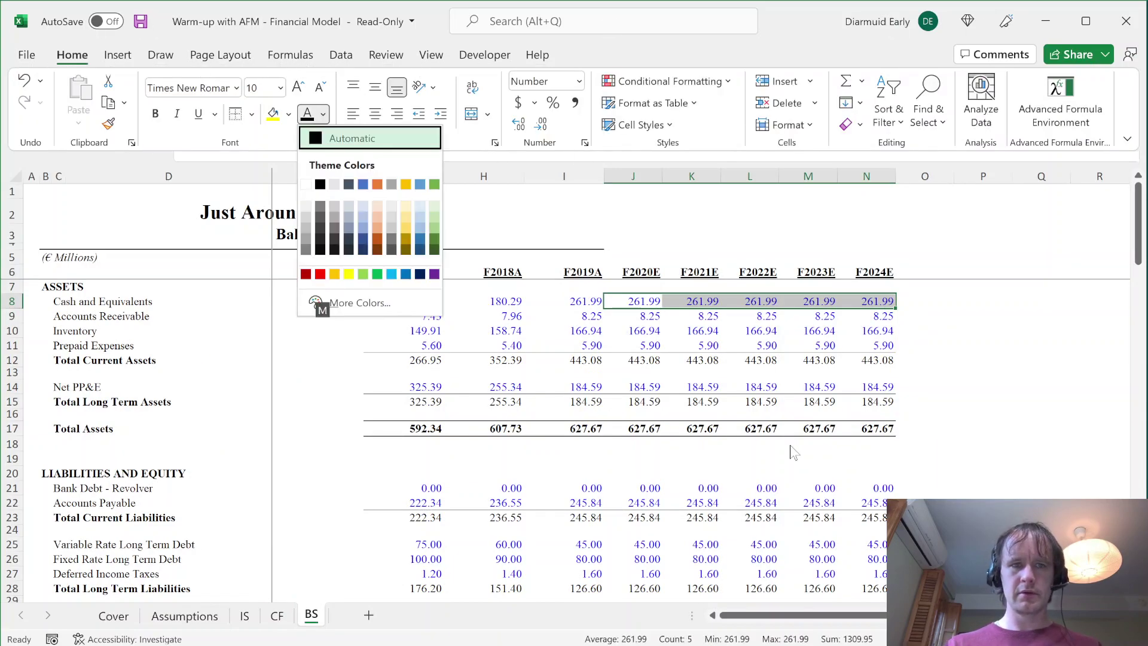
key("Return")
- Enter prior-year placeholder formulas (=I9) throughout J9:N11 for Accounts Receivable, Inventory and Prepaid Expenses
key("Down")
key("shift+Down")
key("shift+Down")
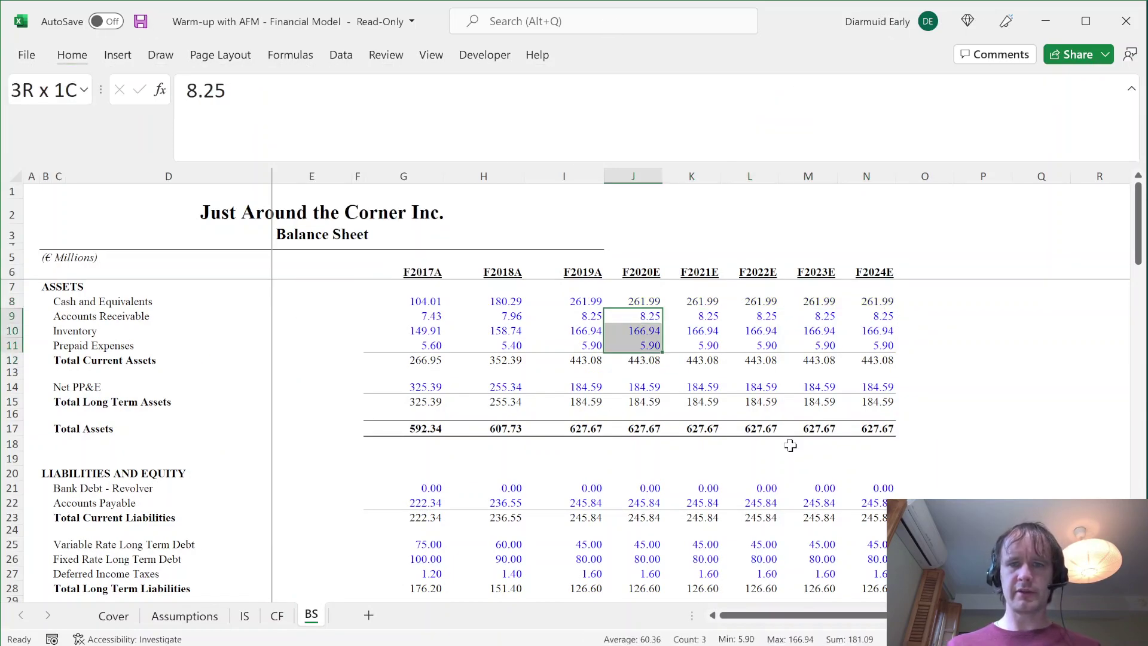
key("ctrl+shift+Right")
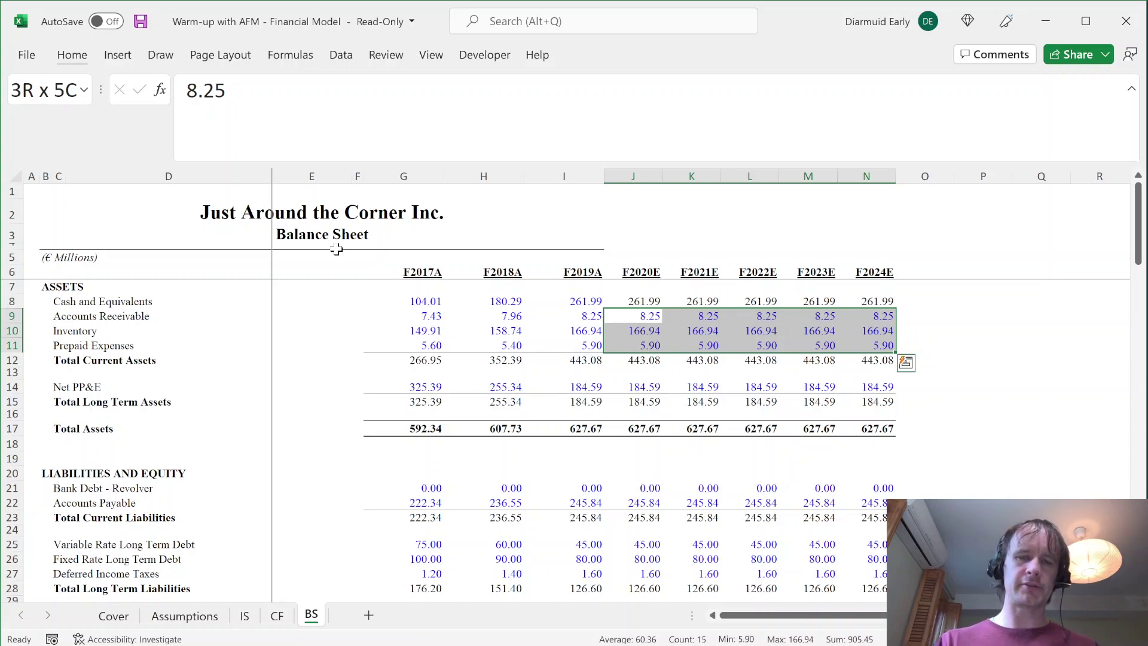
key("Escape")
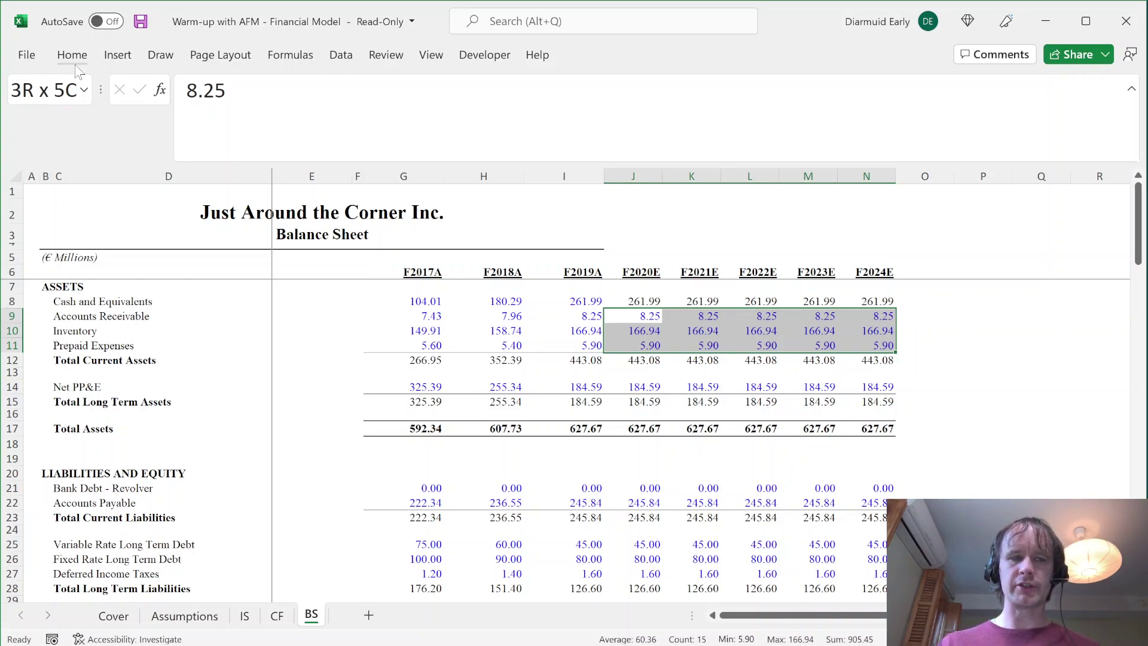
type("=")
key("Left")
key("ctrl+Return")
key("F2")
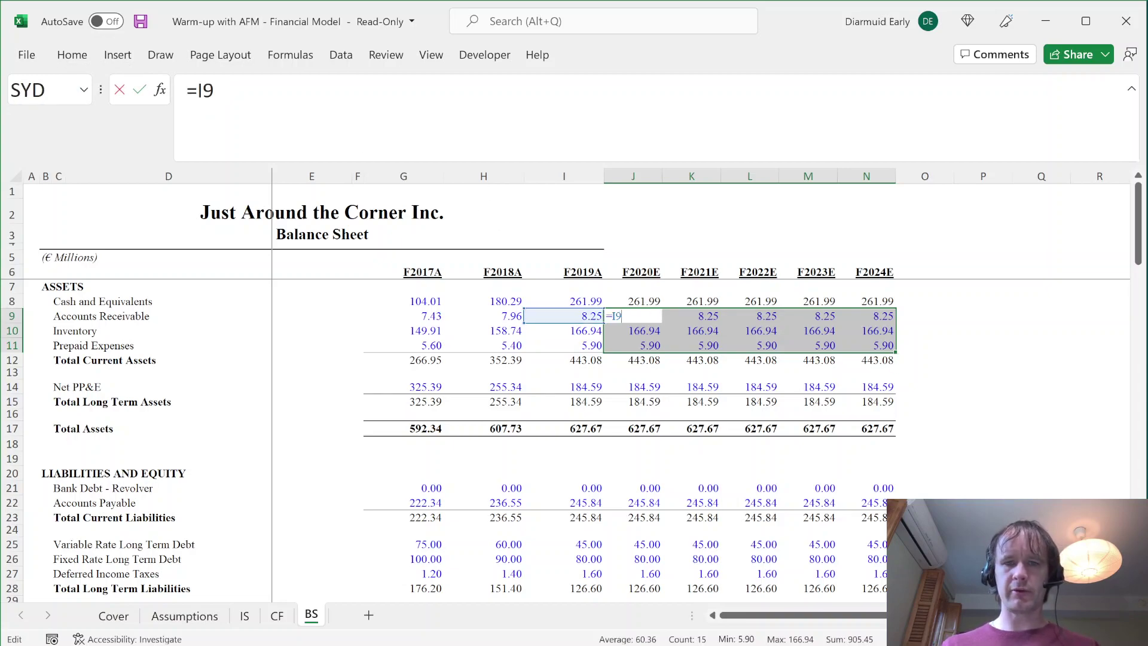
key("Escape")
- Format the placeholder cells J9:N11 with an Automatic font colour and yellow fill
key("alt+h")
key("f")
key("c")
key("Return")
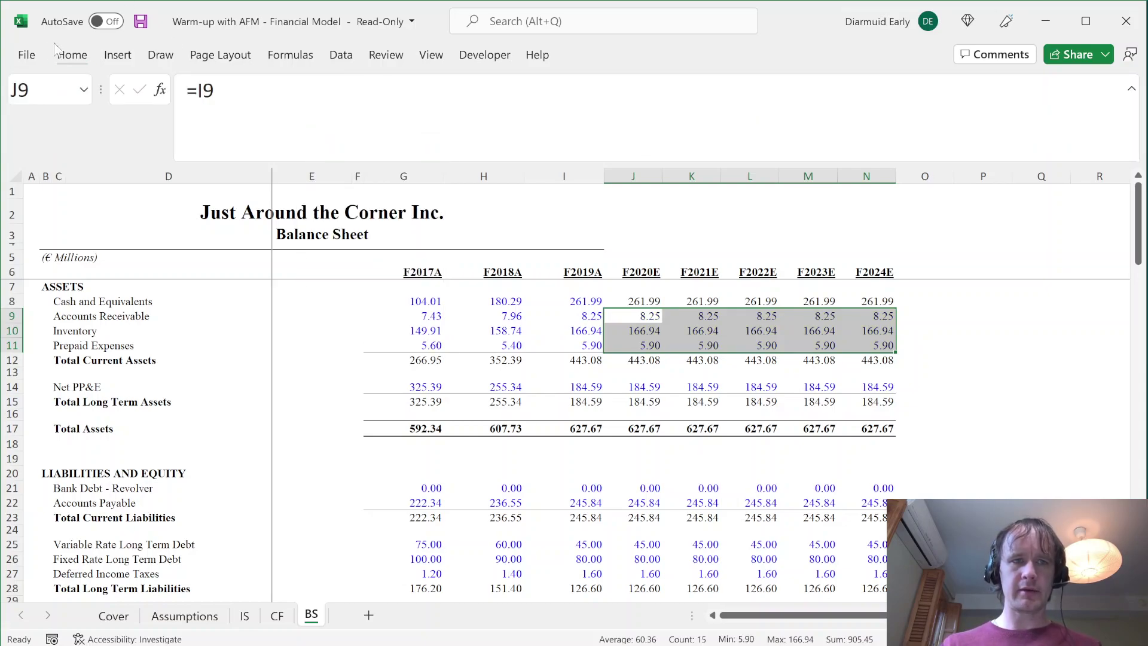
left_click(74, 59)
left_click(272, 113)
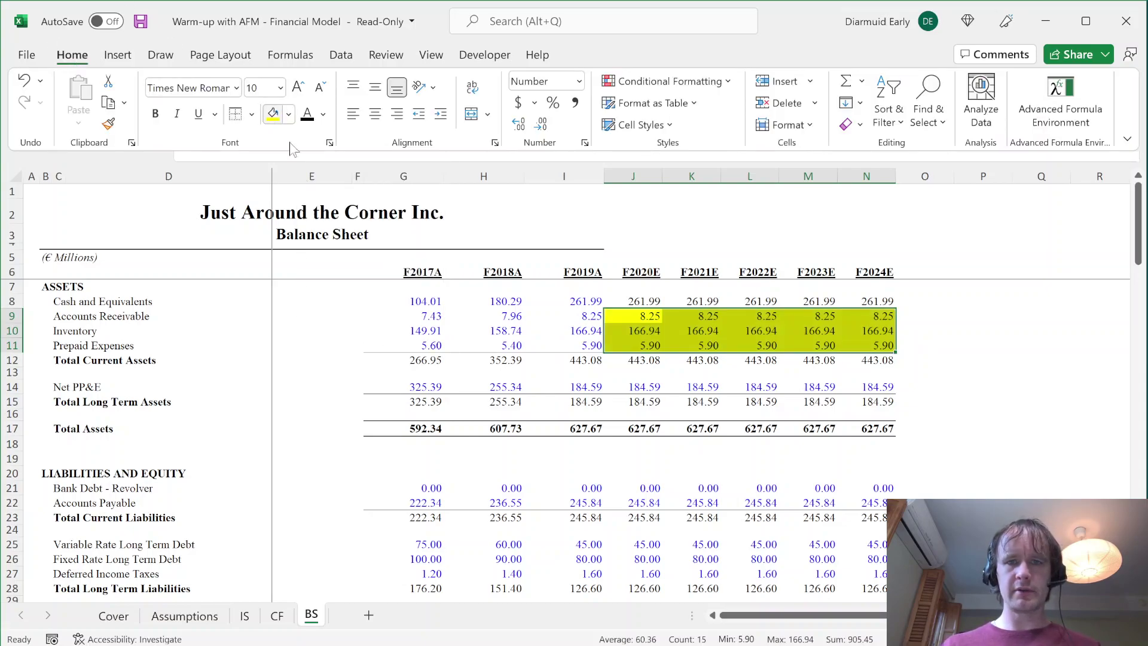
left_click_drag(636, 316, 873, 316)
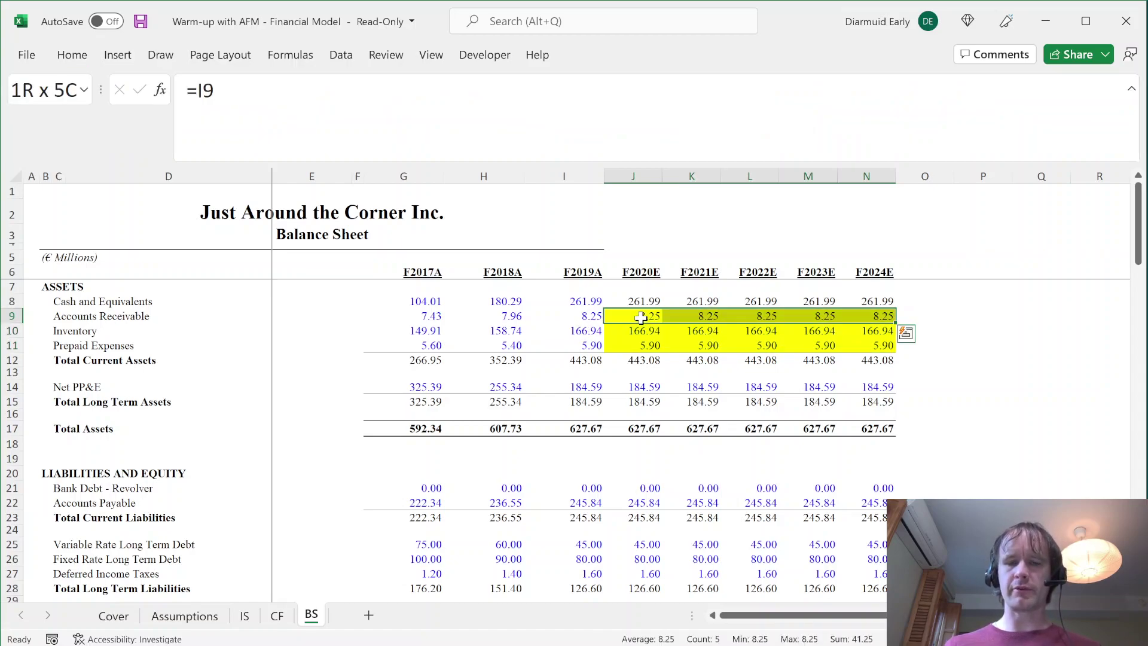
key("Down")
key("Down")
key("ctrl+shift+Right")
key("Up")
key("ctrl+shift+Right")
key("Down")
key("Up")
key("Up")
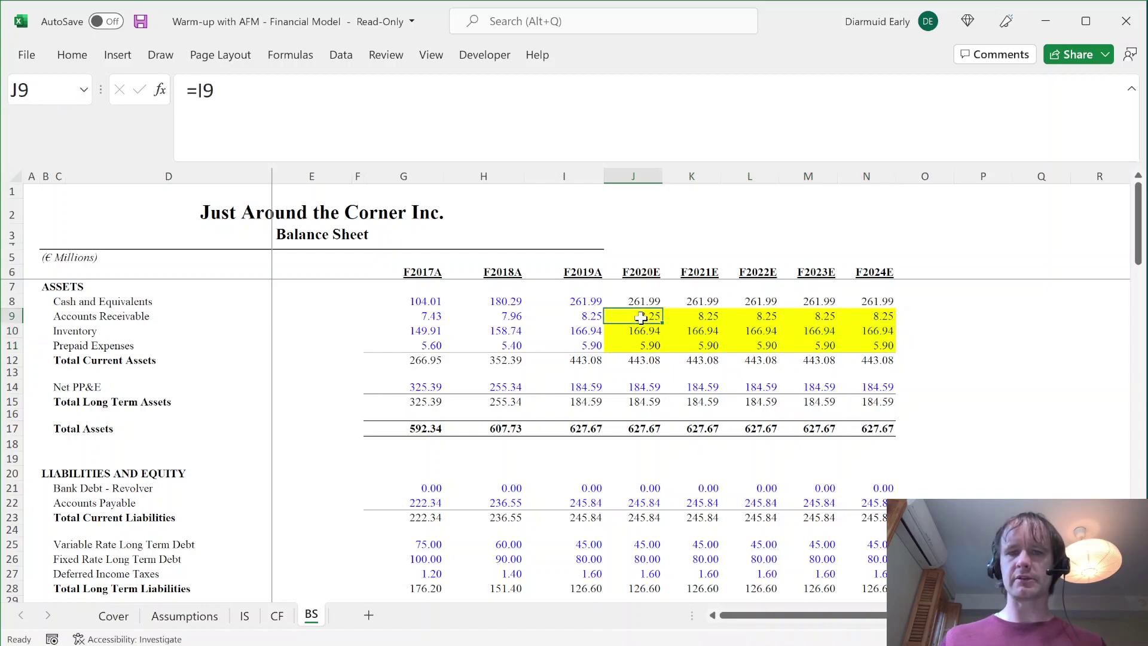
- Copy the yellow Accounts Receivable placeholders J9:N9 to the Net PP&E forecast cells J14:N14
key("ctrl+shift+Right")
key("ctrl+c")
key("Down")
key("Down")
key("Down")
key("Down")
key("Down")
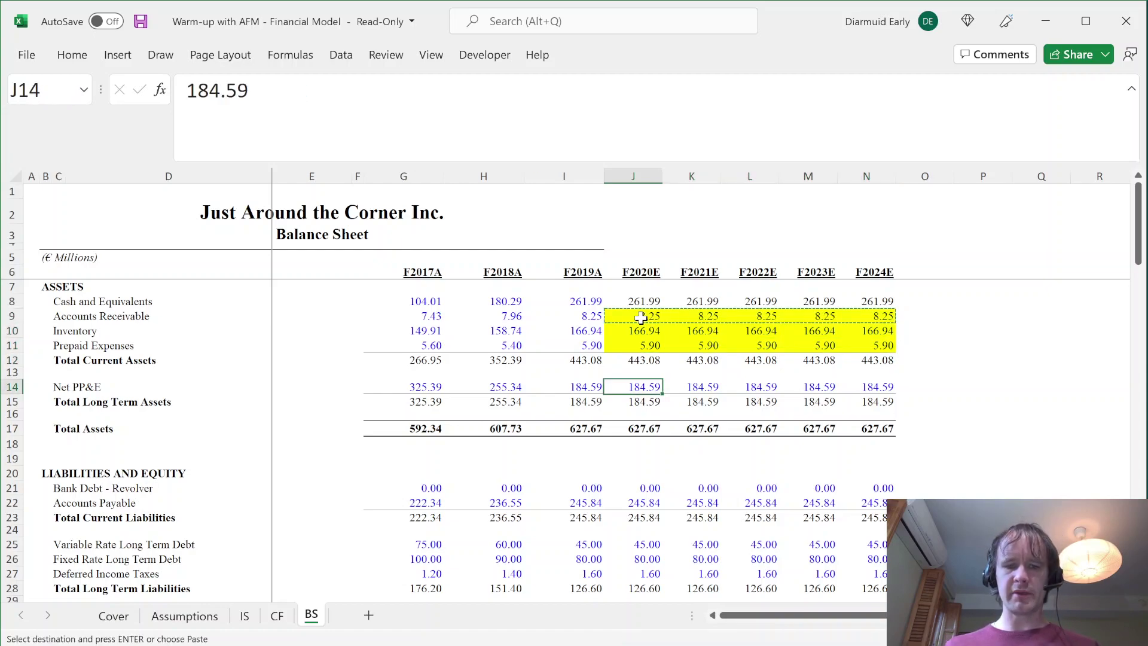
key("ctrl+shift+Right")
key("ctrl+v")
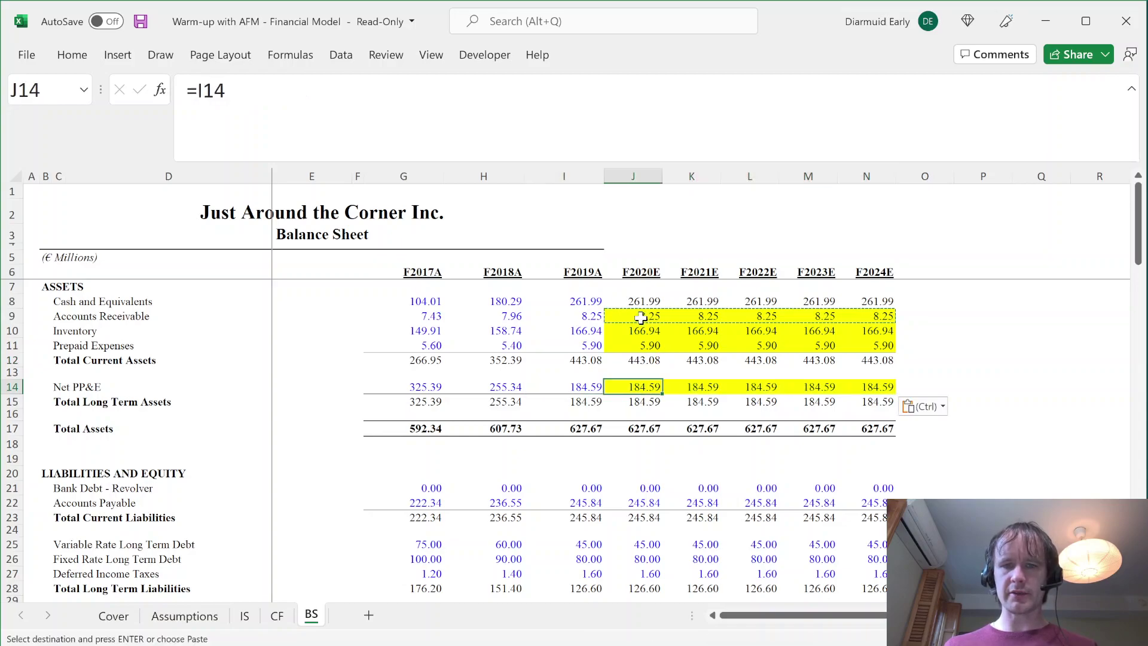
- Copy the yellow Net PP&E placeholders J14:N14 to the Bank Debt - Revolver and Accounts Payable forecast cells J21:N22
key("Down")
key("ctrl+shift+Right")
key("Return")
key("Up")
key("ctrl+shift+Right")
key("ctrl+c")
key("Down")
key("Down")
key("Down")
key("Down")
key("Down")
key("Down")
key("Down")
key("ctrl+shift+Right")
key("ctrl+v")
key("Down")
key("ctrl+shift+Right")
key("ctrl+v")
- Paste the same placeholders into J25:N27 for Variable Rate Long Term Debt, Fixed Rate Long Term Debt and Deferred Income Taxes
key("Down")
key("Down")
key("Down")
key("Up")
key("Down")
key("ctrl+shift+Right")
key("ctrl+v")
key("Down")
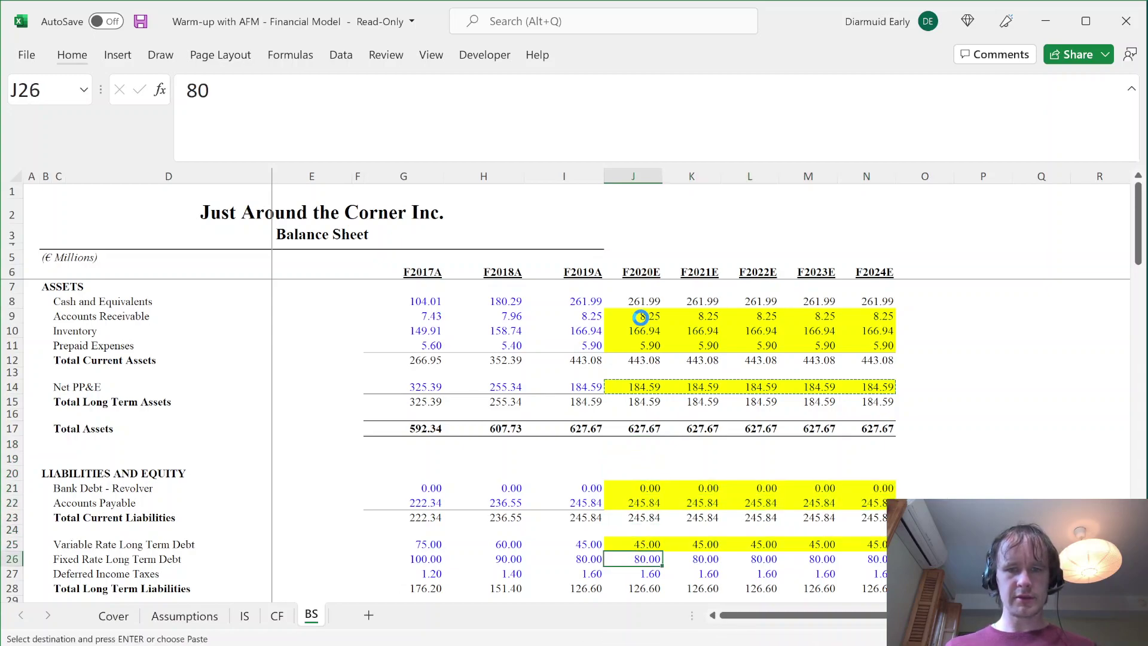
key("ctrl+shift+Right")
key("ctrl+v")
key("Down")
key("ctrl+shift+Right")
key("ctrl+v")
- Paste the yellow placeholders into J32:N34 for Preferred Shares, Common Shares and Retained Earnings
key("Down")
key("Down")
key("Down")
key("Down")
key("Down")
key("Down")
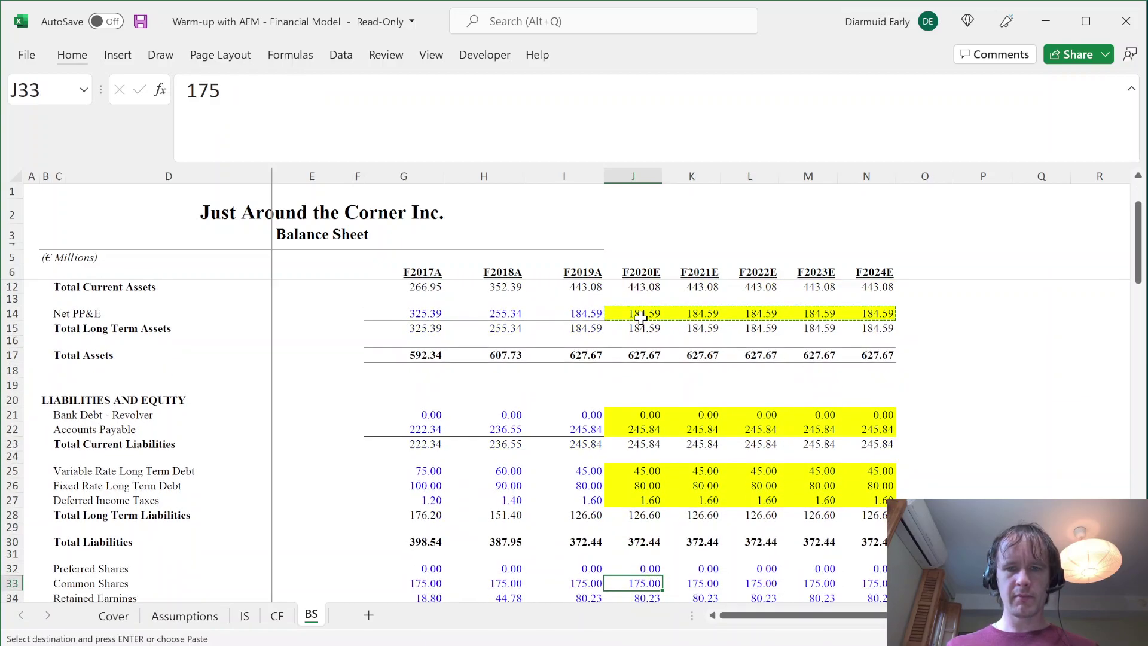
key("Down")
key("Down")
key("Down")
key("Up")
key("Up")
key("Up")
key("Up")
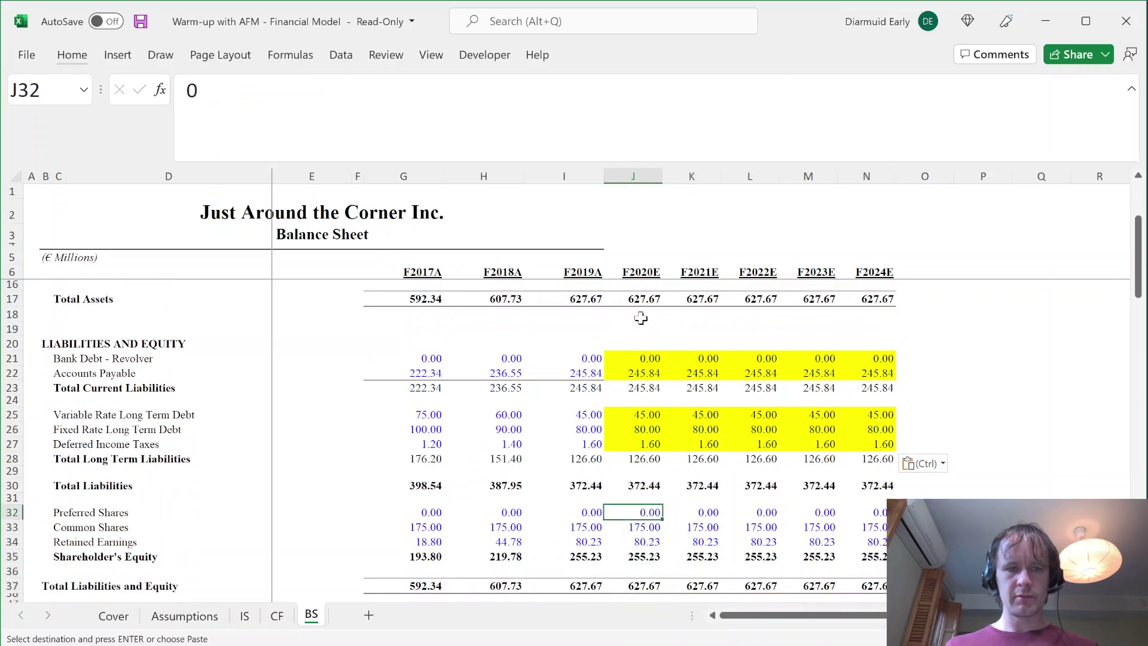
key("ctrl+shift+Right")
key("ctrl+v")
key("Down")
key("ctrl+shift+Right")
key("ctrl+v")
key("Down")
key("ctrl+shift+Right")
key("ctrl+v")
- Examine the forecast formulas in the Total Current Liabilities and Total Long Term Liabilities rows
key("Up")
key("Up")
key("ctrl+Up")
key("ctrl+Up")
key("ctrl+Up")
key("ctrl+Up")
key("ctrl+shift+Right")
key("ctrl+v")
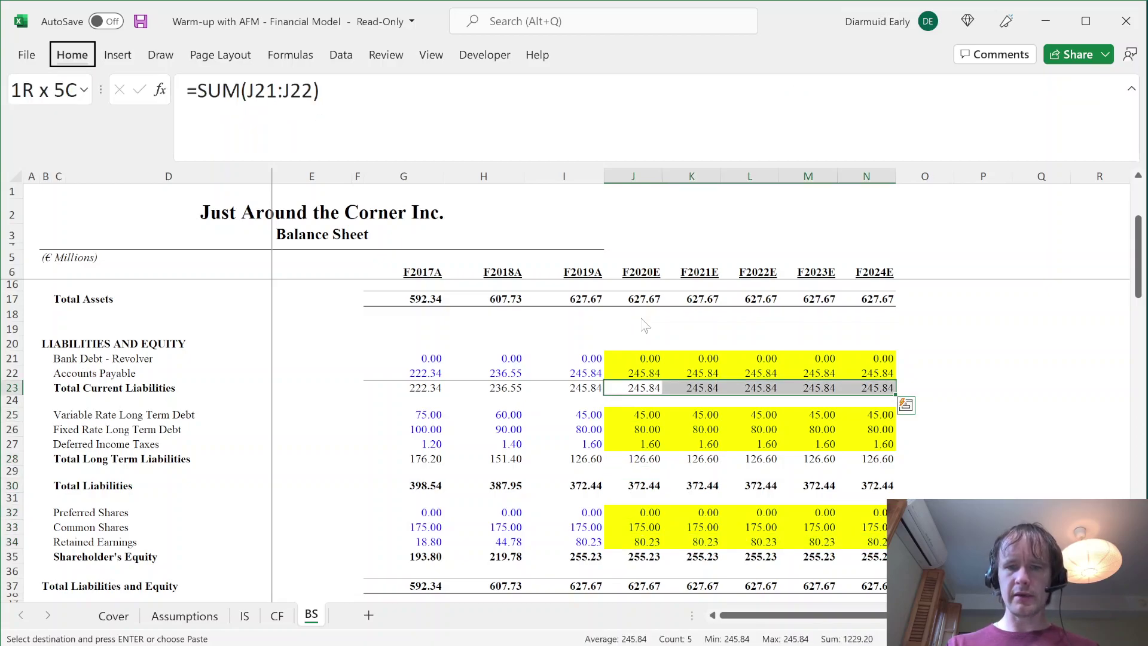
key("Escape")
key("Down")
key("Down")
key("Down")
key("Down")
key("Down")
key("Down")
key("Up")
key("ctrl+shift+Right")
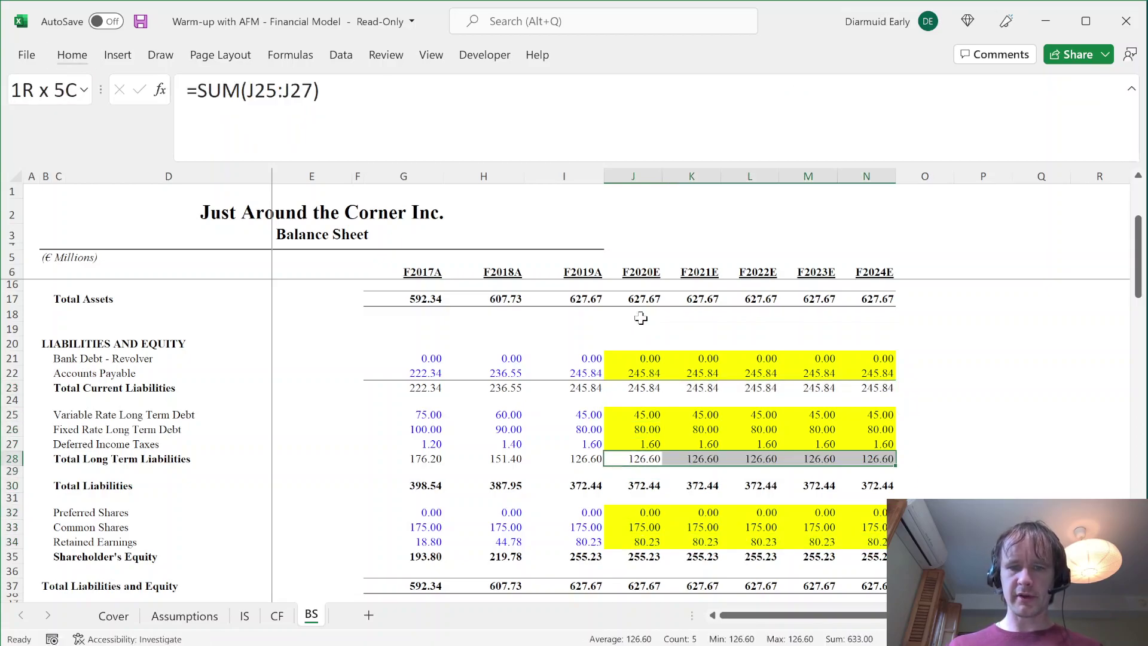
- Enter =I34+IS!J32 in J34 so F2020E Retained Earnings adds the income statement's Net Income to the prior-year balance
key("Down")
key("Down")
key("Down")
key("Down")
key("Down")
key("Down")
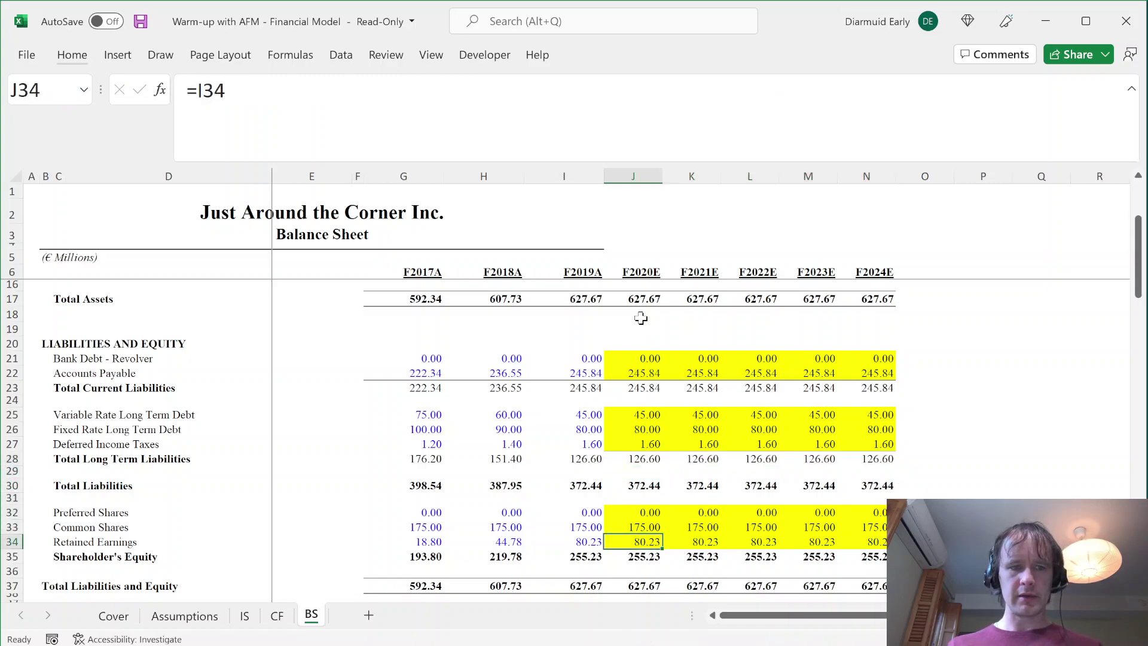
key("Down")
key("Down")
key("Down")
key("Down")
key("Down")
key("Down")
key("Down")
key("Down")
key("Down")
key("Up")
key("Up")
key("Up")
key("Up")
key("Up")
key("Up")
key("Up")
key("Up")
key("Up")
type("=")
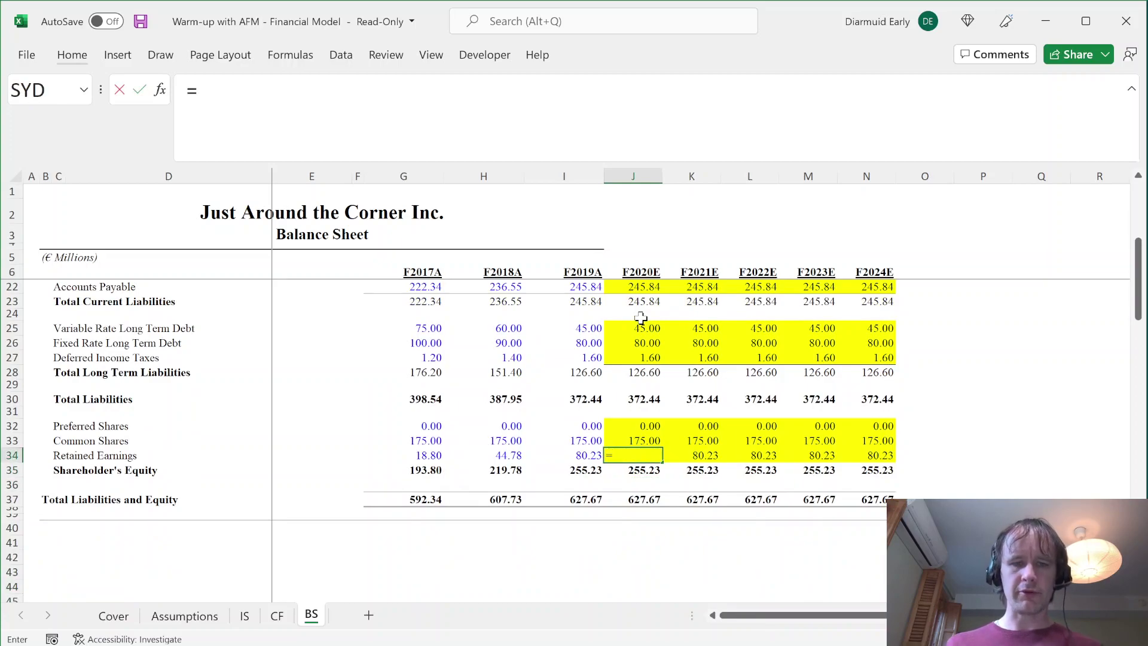
key("Left")
type("+")
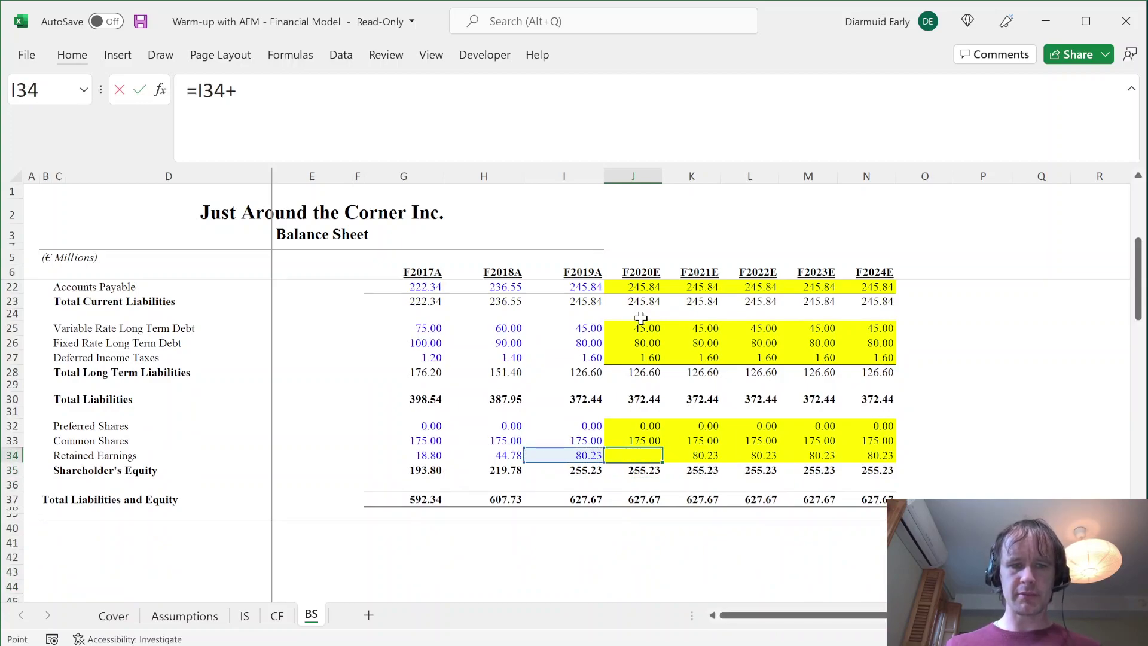
key("ctrl+Page_Up")
key("ctrl+Page_Up")
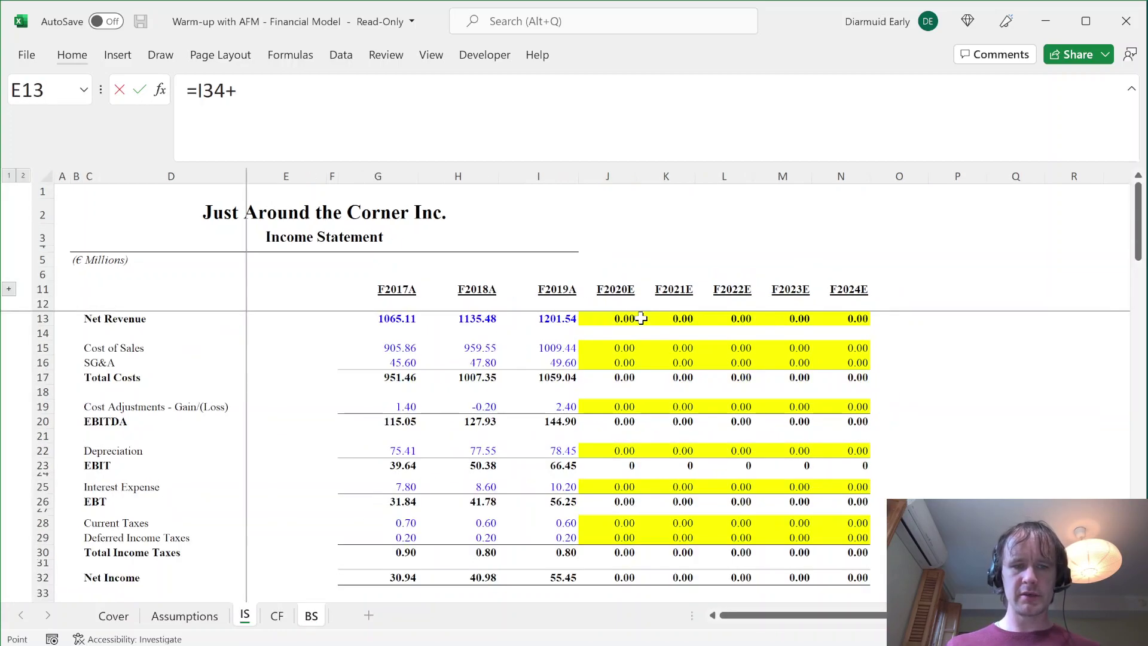
left_click(618, 571)
key("ctrl+Return")
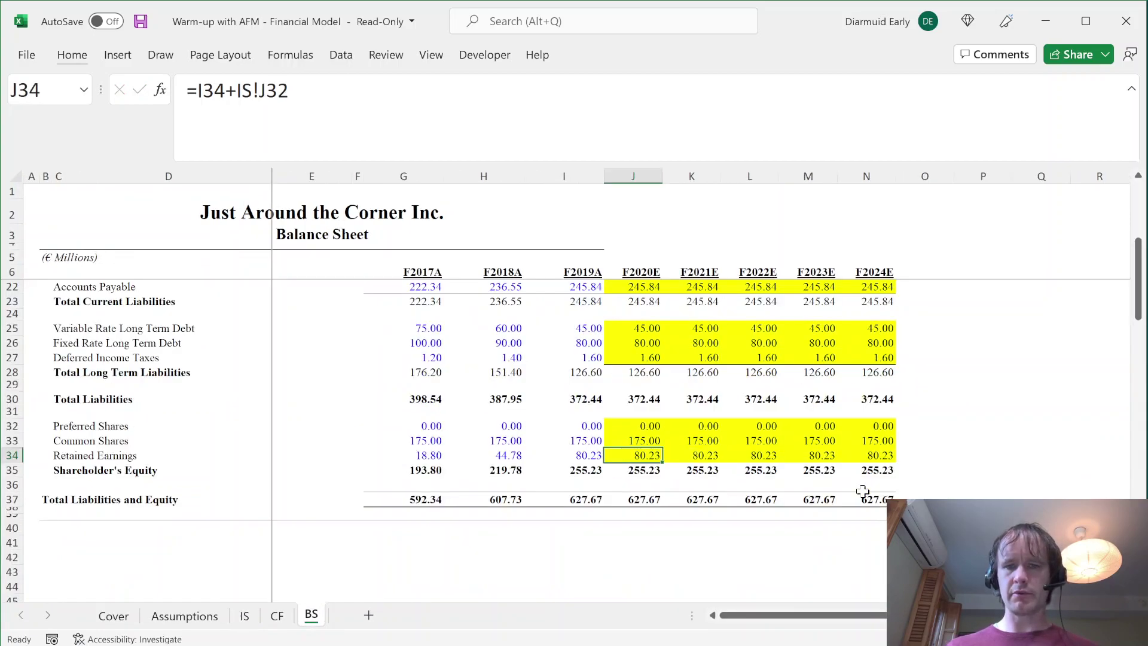
- Remove the yellow fill from the forecast Retained Earnings cells J34:N34
key("shift+Right")
key("shift+Right")
key("shift+Right")
key("shift+Right")
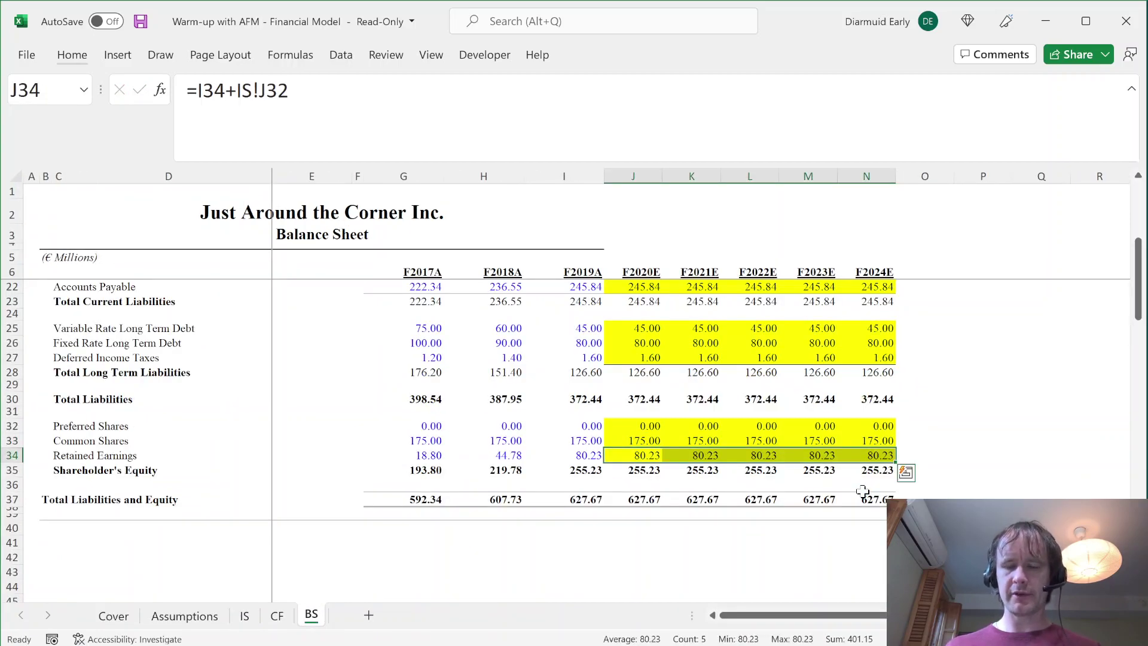
key("alt")
key("h")
key("h")
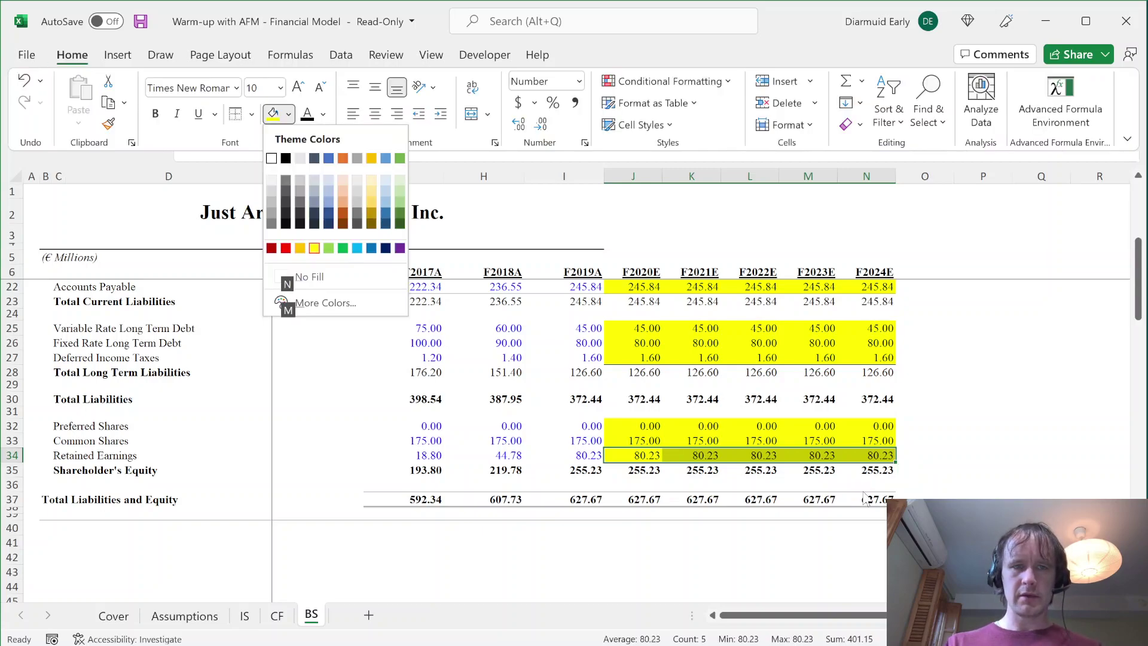
key("n")
key("Up")
key("Down")
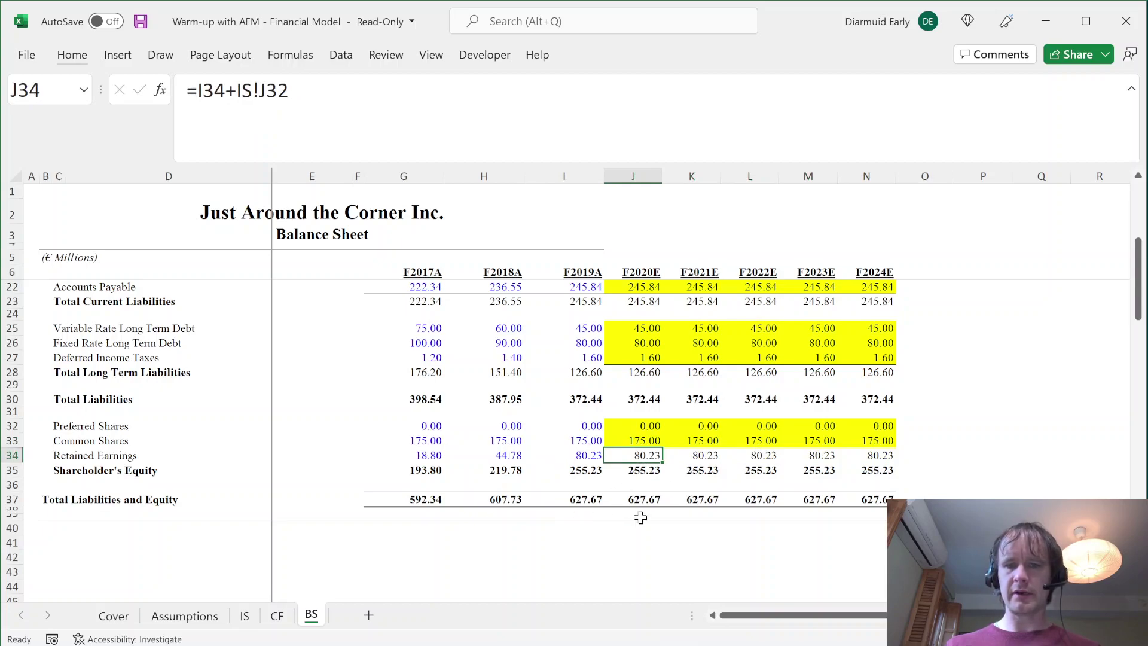
- Add the row label "BS check" in row 41 below the balance sheet
left_click(58, 528)
key("Down")
type("BS check")
- Enter =ROUND(G17-G37,6) in G41 to compare Total Assets with Total Liabilities and Equity for F2017A
key("Tab")
key("Tab")
key("Tab")
key("Tab")
key("Tab")
key("Tab")
key("Tab")
key("shift+Tab")
key("shift+Tab")
key("shift+Tab")
type("=roun")
key("Tab")
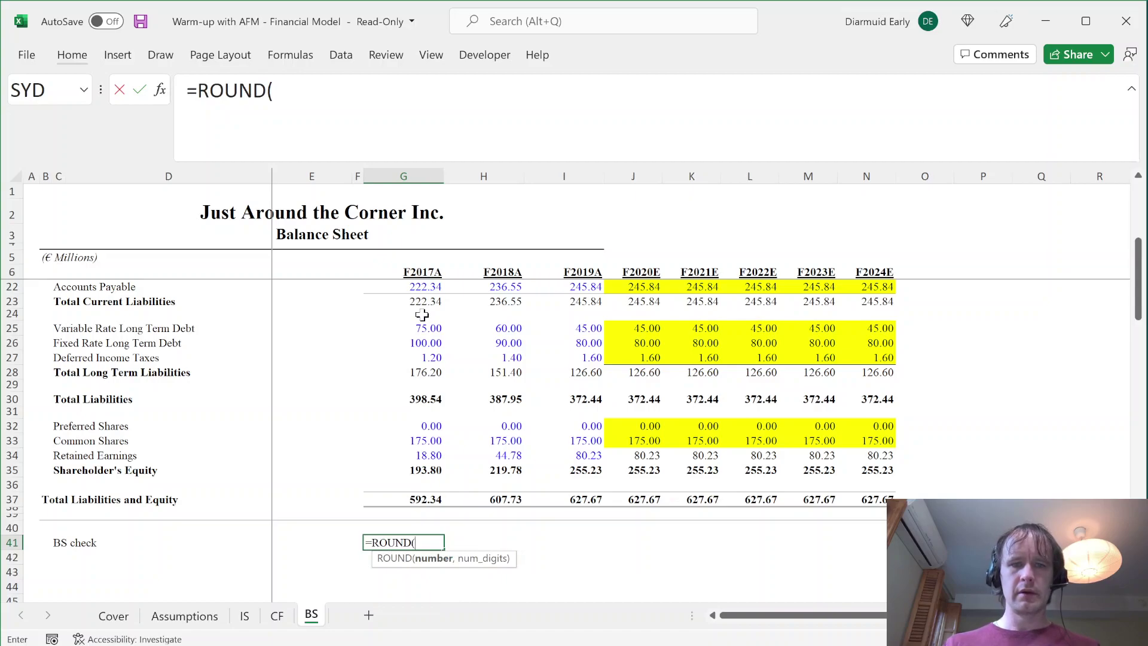
scroll(416, 326, "up", 5)
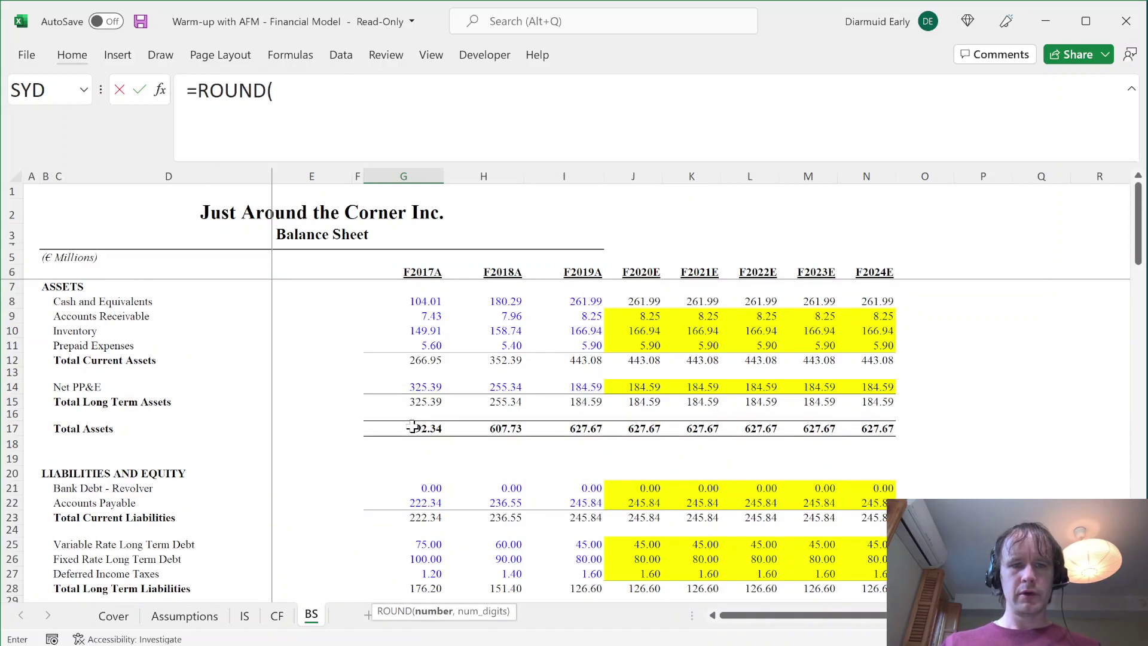
left_click(413, 427)
scroll(587, 418, "down", 3)
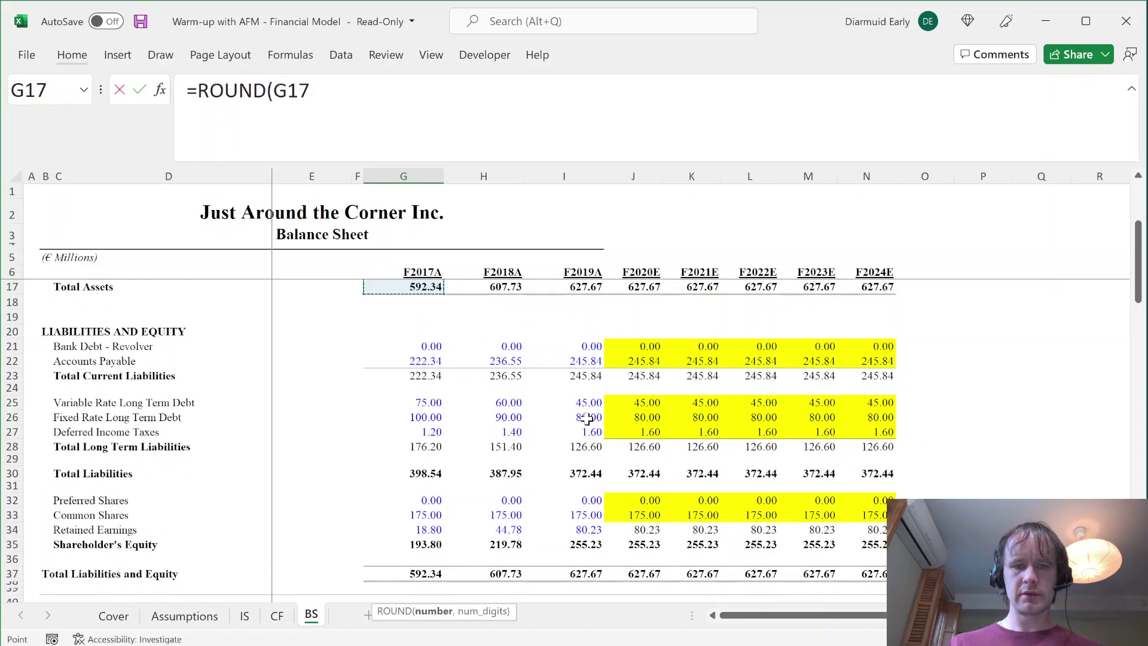
type("-")
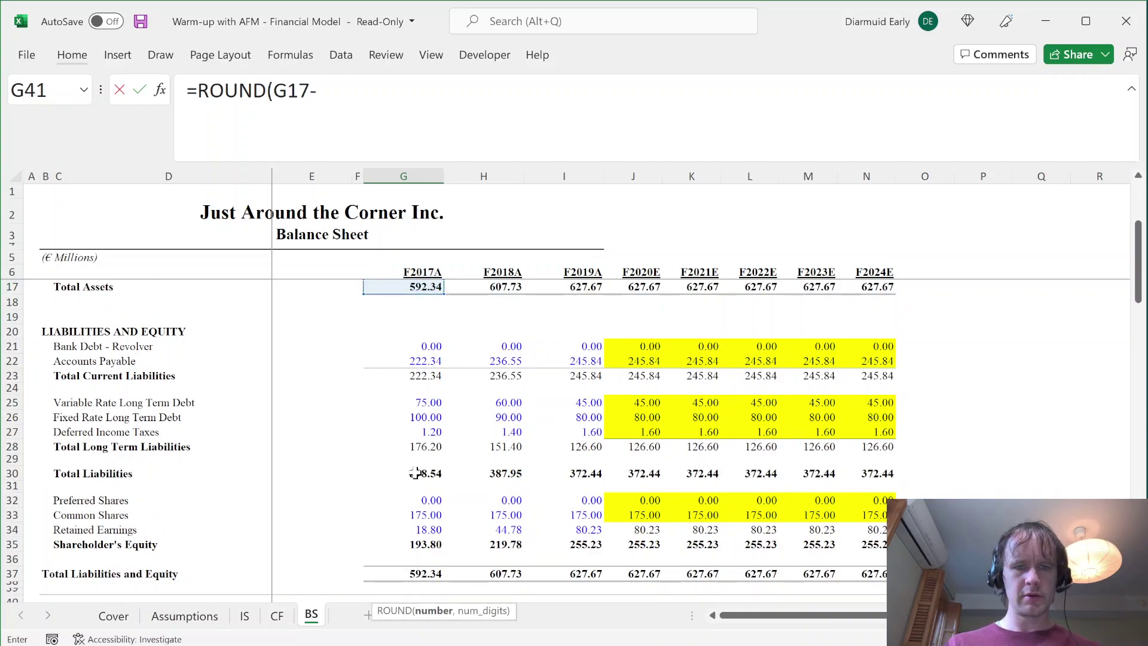
left_click(417, 572)
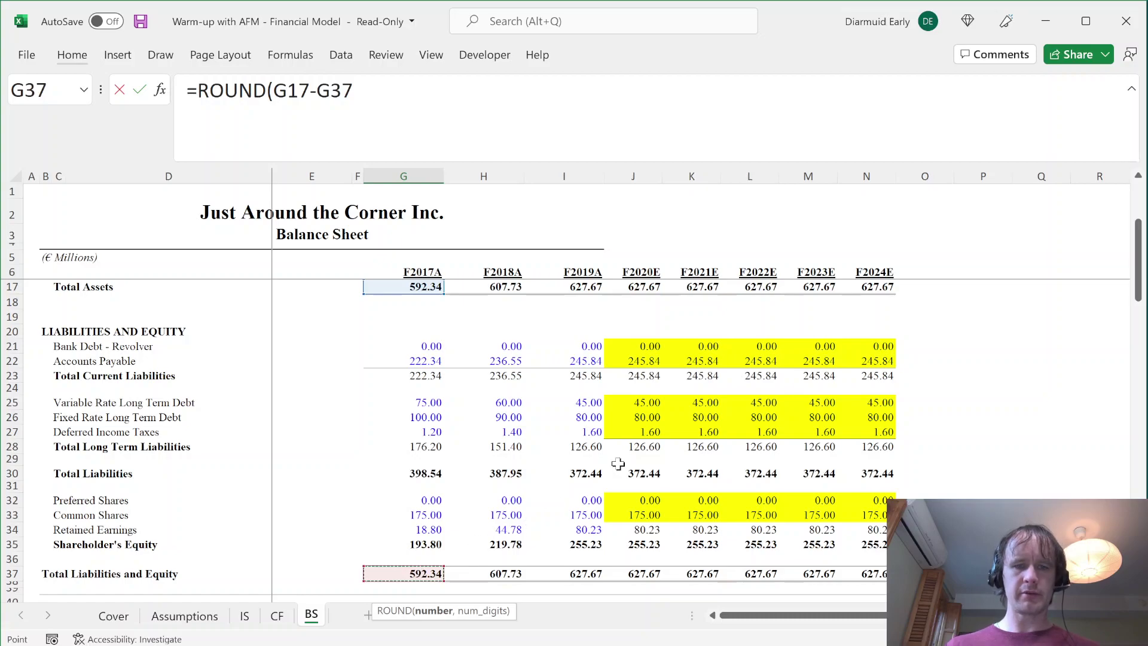
key("Return")
key("Return")
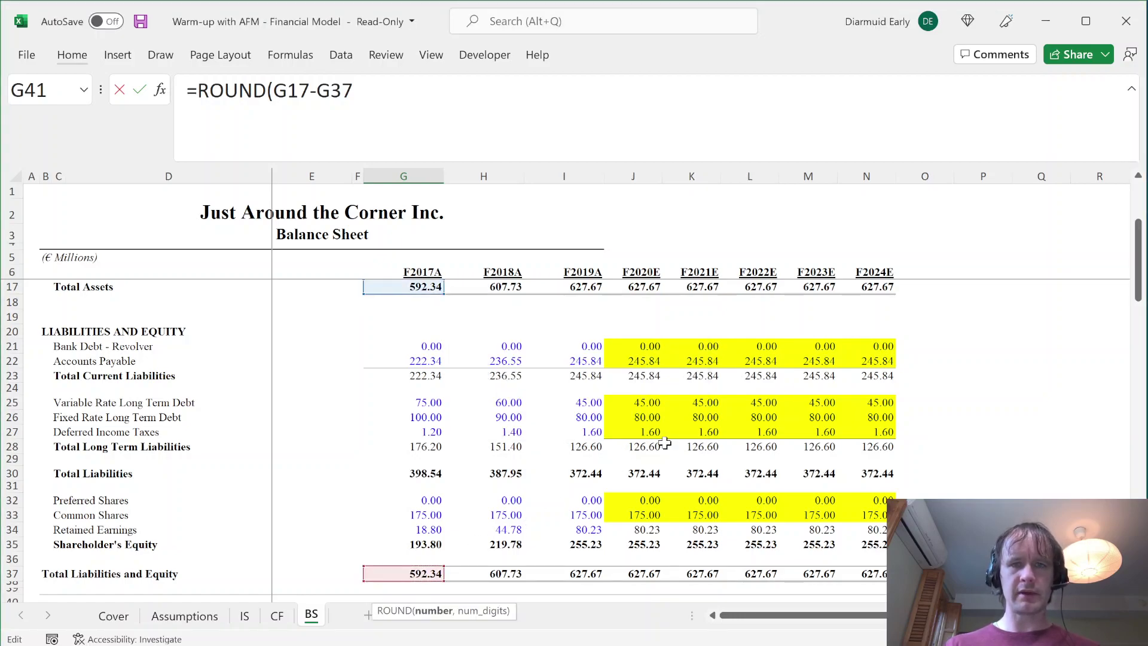
type(",6)")
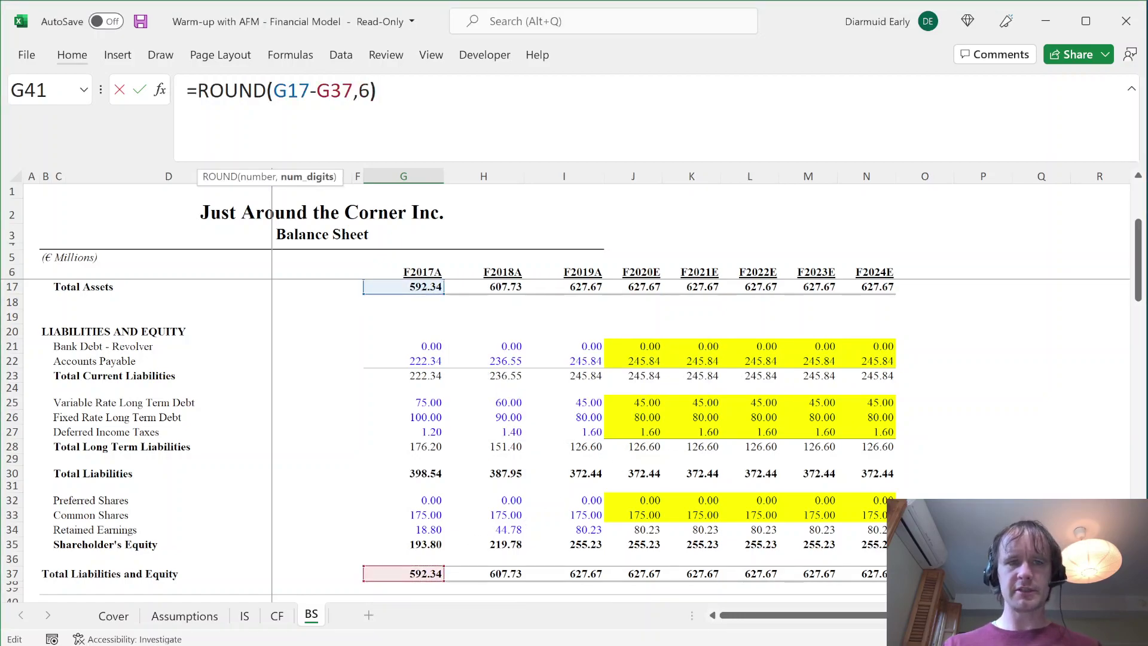
key("Return")
key("Up")
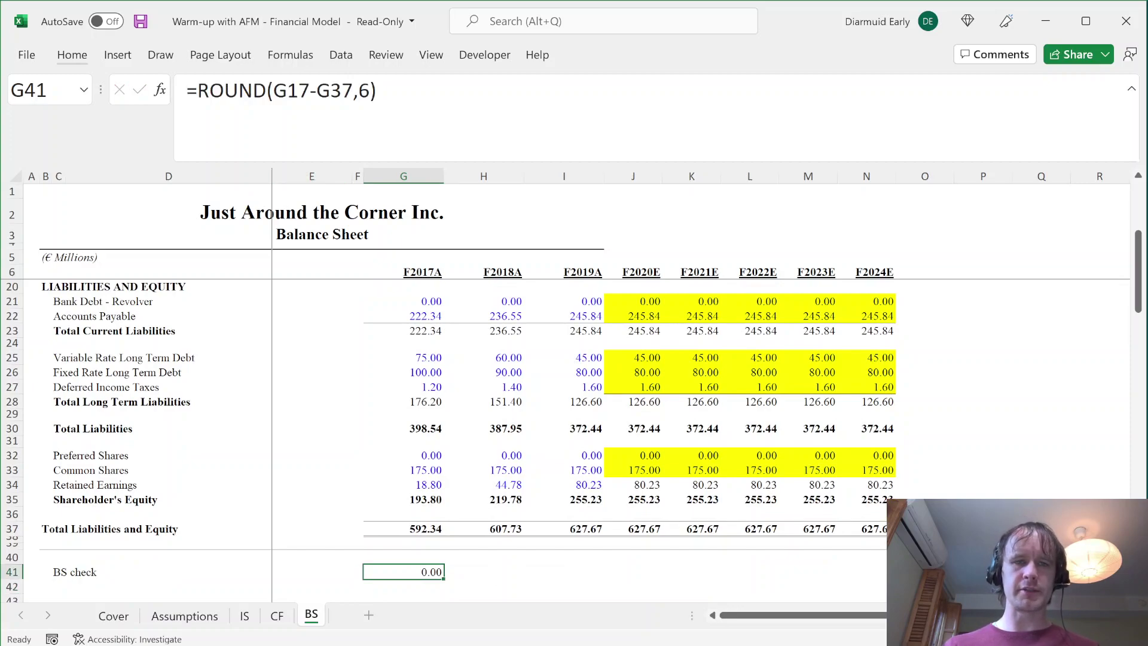
- Apply the custom number format 0.00;-0.00;- to the BS check cell G41
key("ctrl+1")
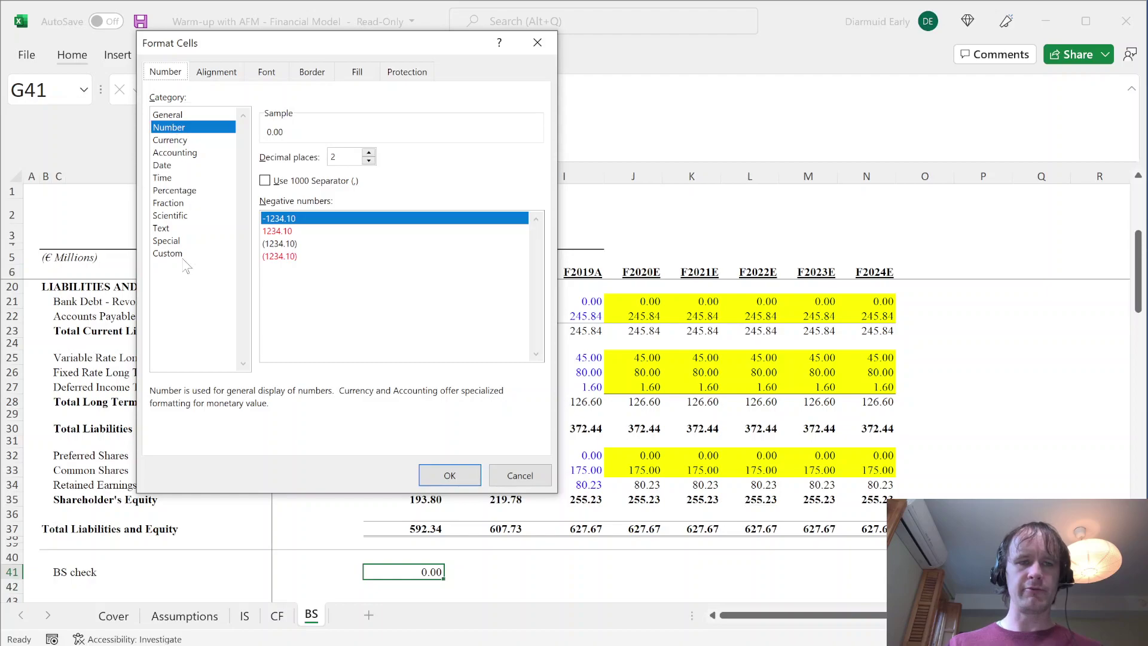
left_click(179, 254)
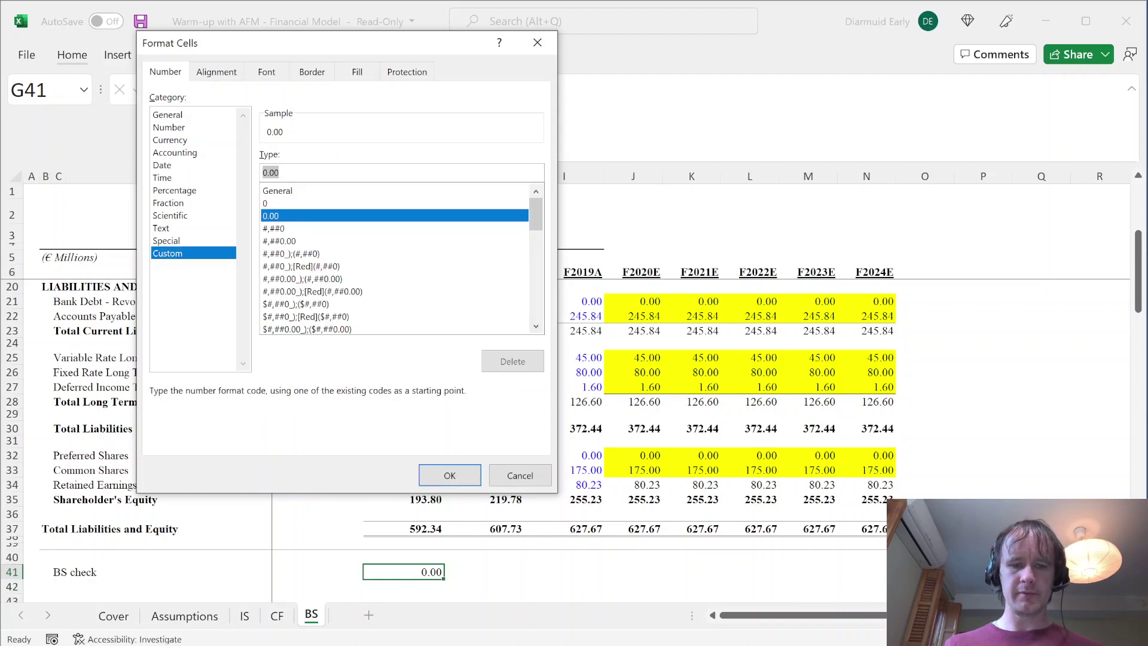
key("End")
type(";-0.00")
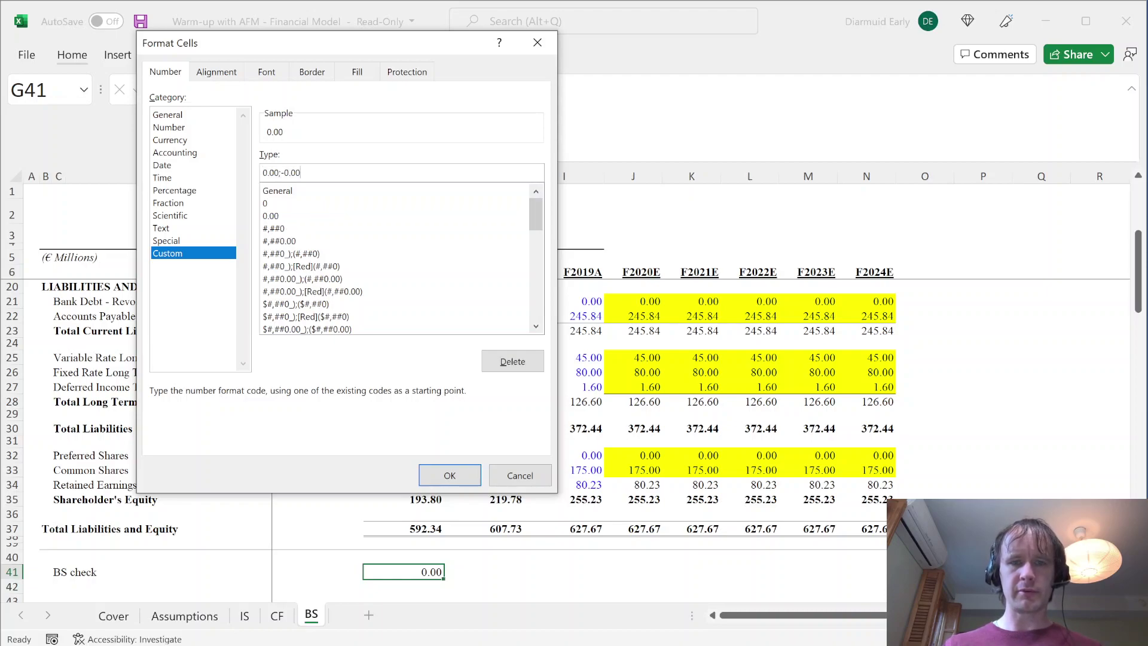
type(";")
key("shift+Left")
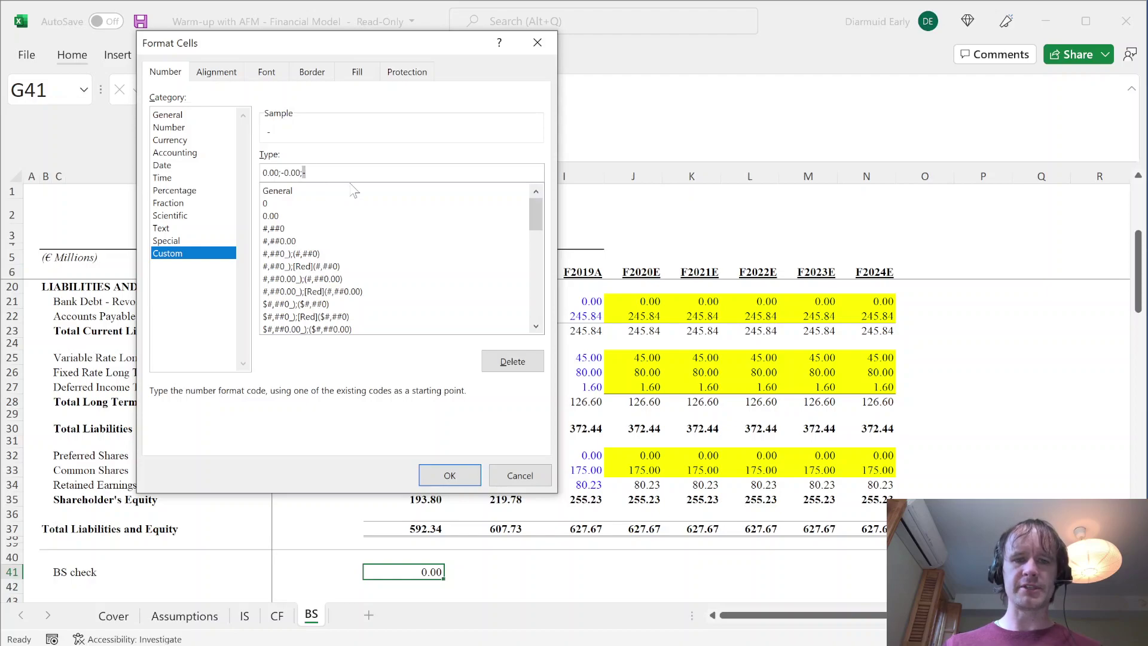
key("Return")
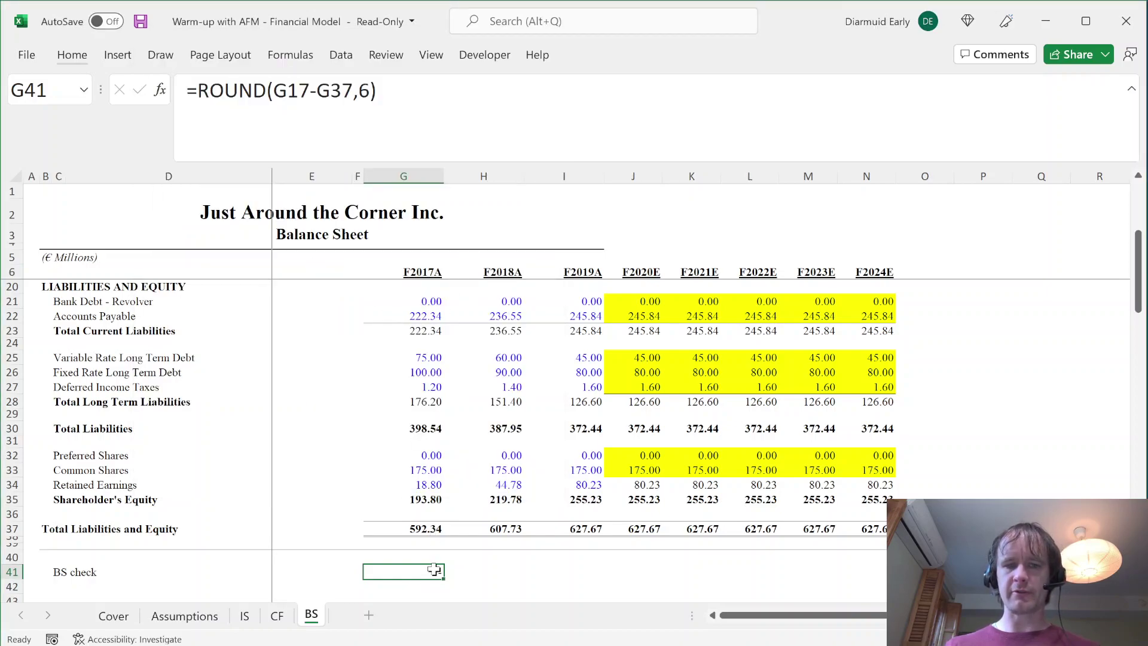
- Fill the BS check formula from G41 across to N41 for all years and select the completed row
key("shift+Right")
key("shift+Right")
key("shift+Right")
key("shift+Right")
key("shift+Right")
key("shift+Right")
key("shift+Right")
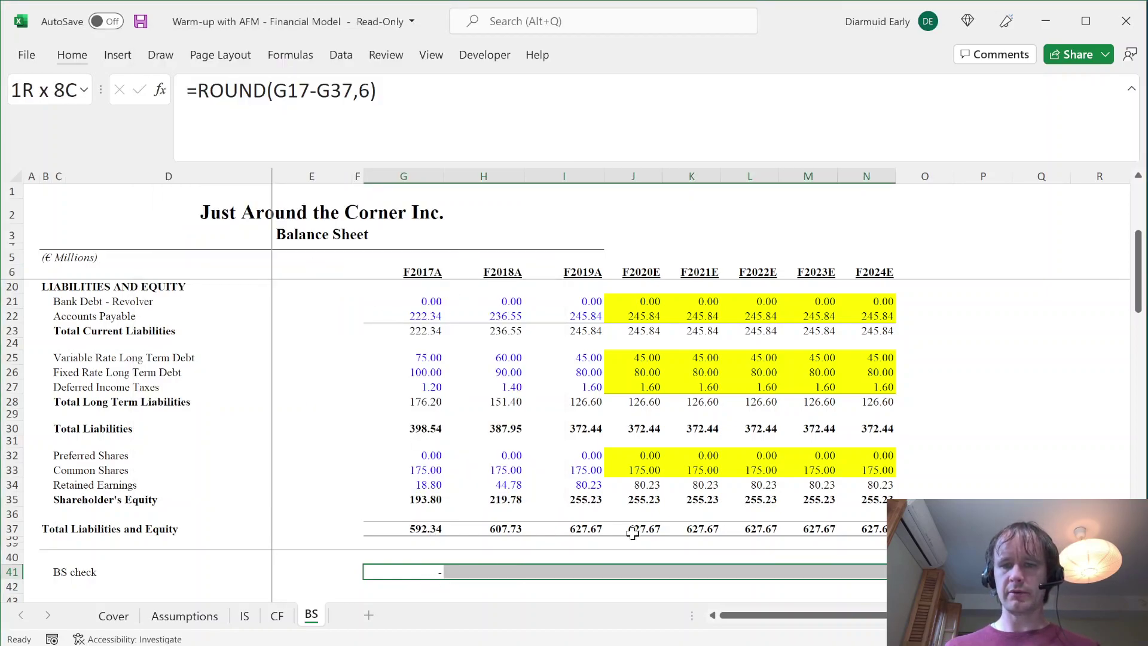
key("ctrl+r")
key("ctrl+Right")
key("ctrl+Left")
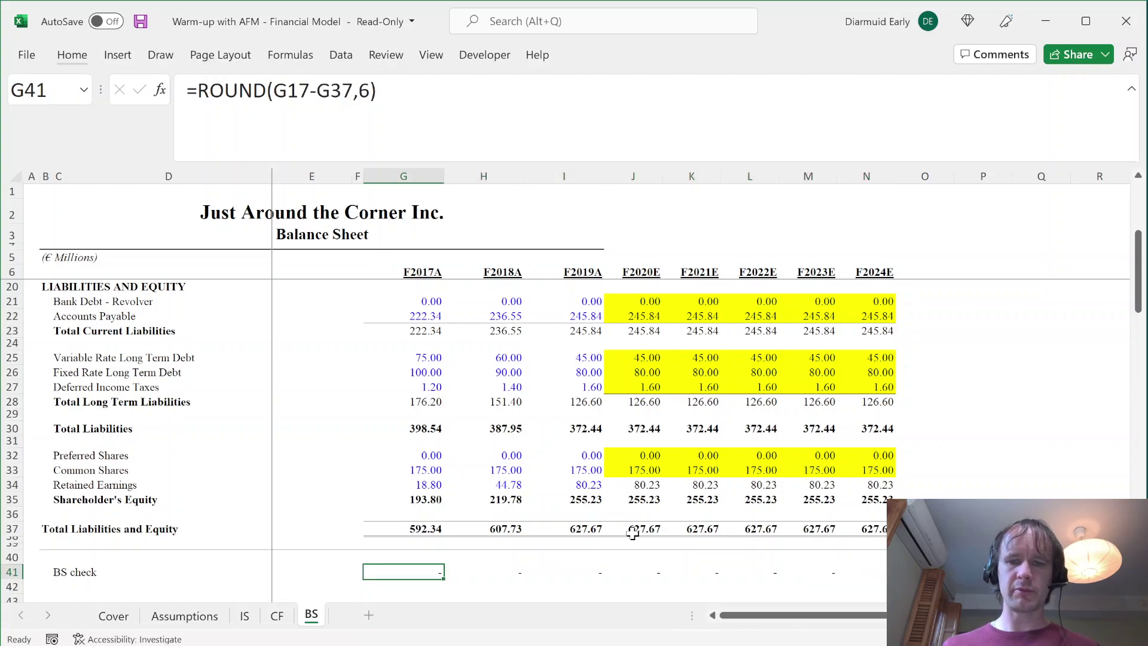
key("ctrl+shift+Right")
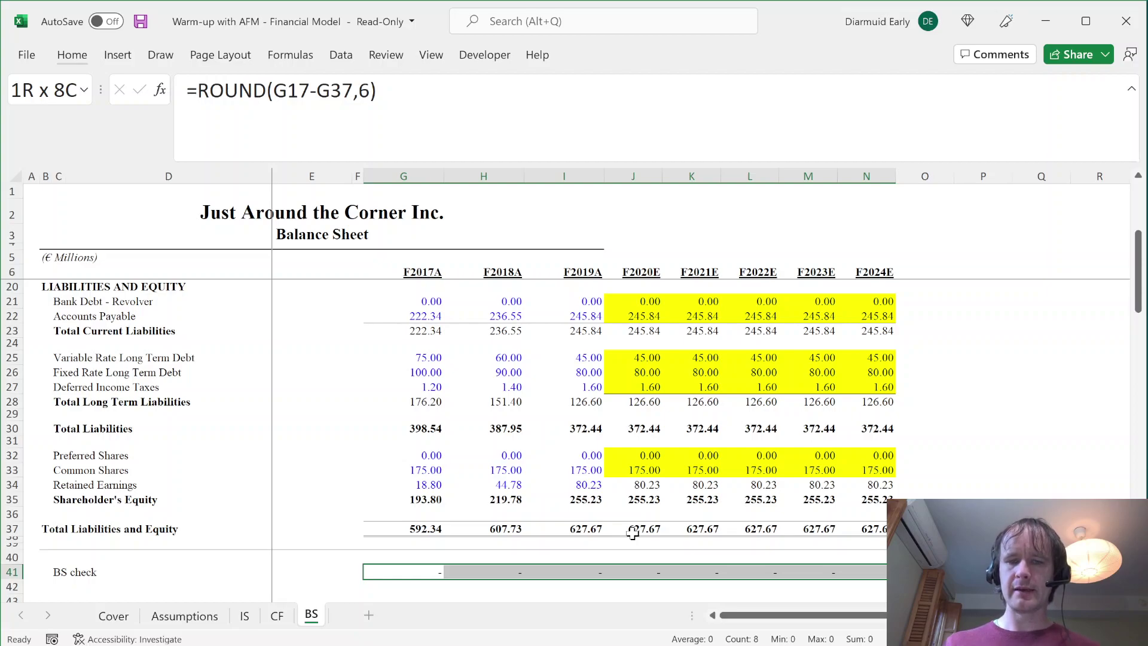
key("ctrl+shift+Left")
key("ctrl+shift+Right")
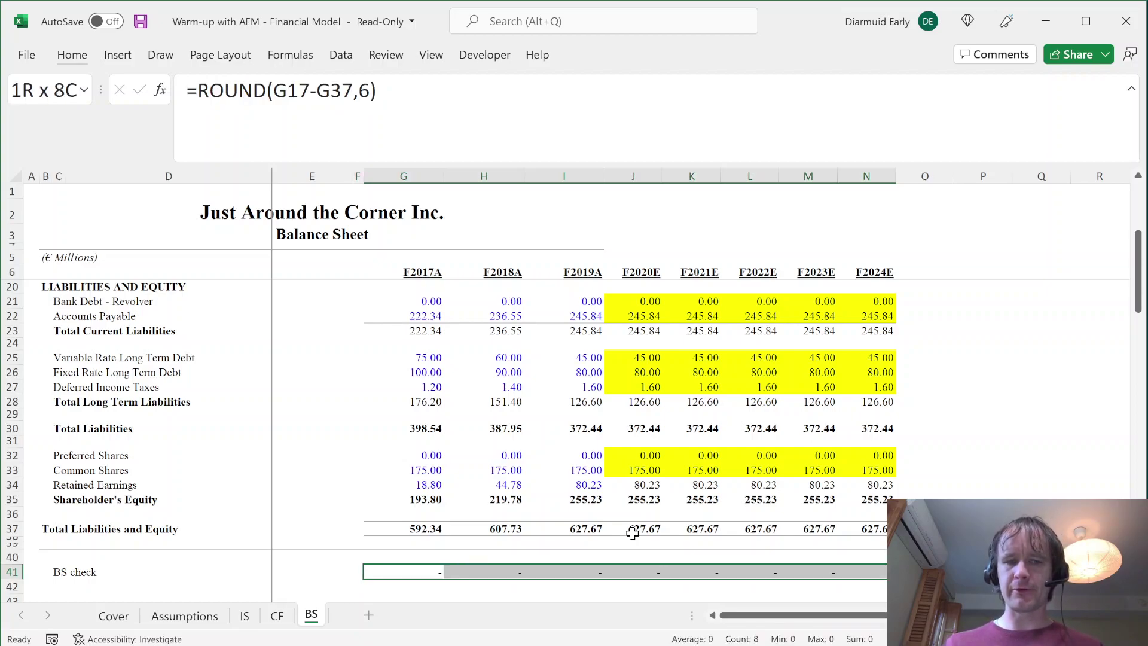
- Enter =SUMSQ(G41:N41) in E41 to combine the yearly BS check results into one overall check
key("ctrl+Right")
key("ctrl+Left")
key("ctrl+Right")
key("ctrl+Left")
key("Left")
key("Left")
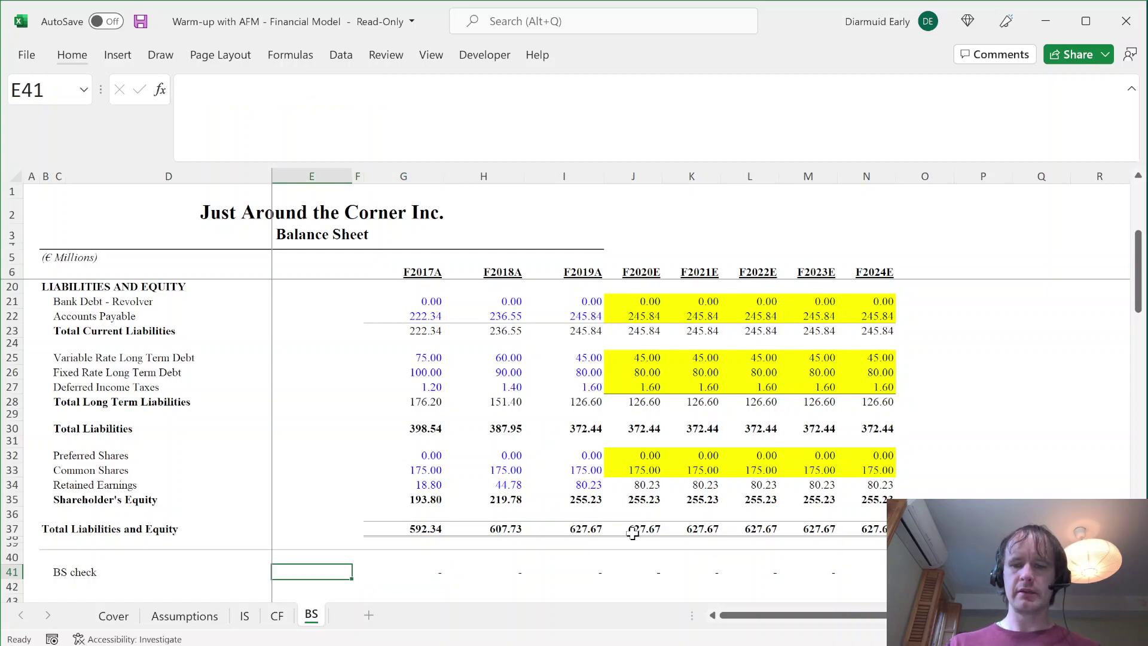
type("=sum")
key("Tab")
key("BackSpace")
type("s")
key("Tab")
key("Right")
key("Right")
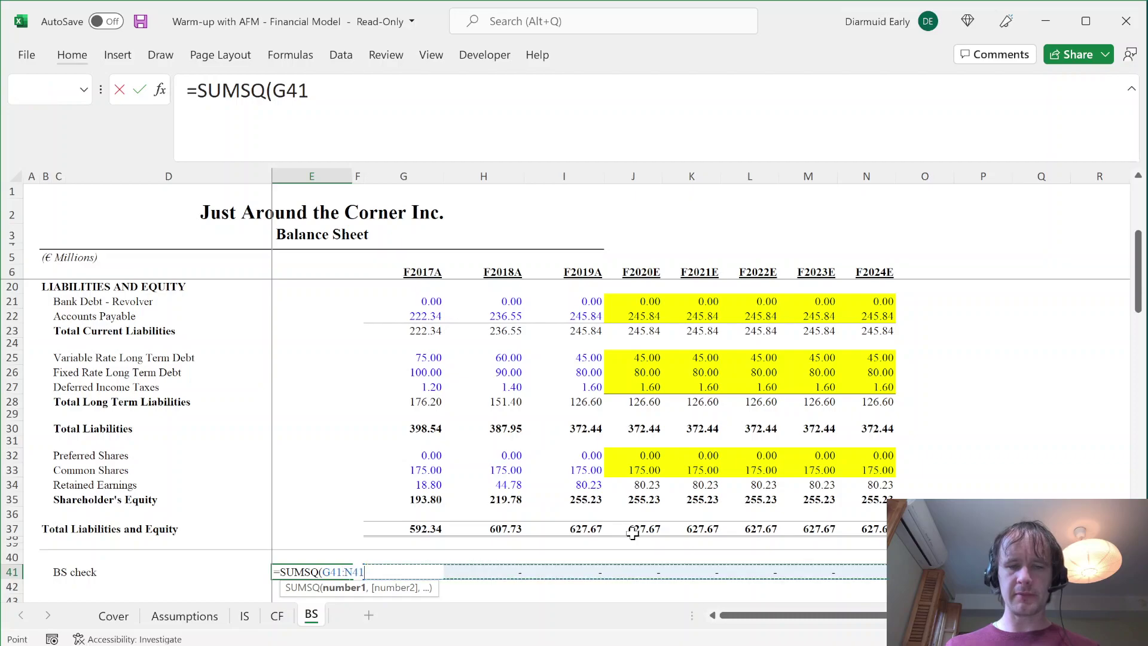
key("ctrl+shift+Right")
type(")")
key("ctrl+Return")
- Copy the formatting of the G41 check cell onto the overall check cell E41
key("Right")
key("Right")
key("ctrl+c")
key("Left")
key("Left")
key("ctrl+alt+v")
key("Return")
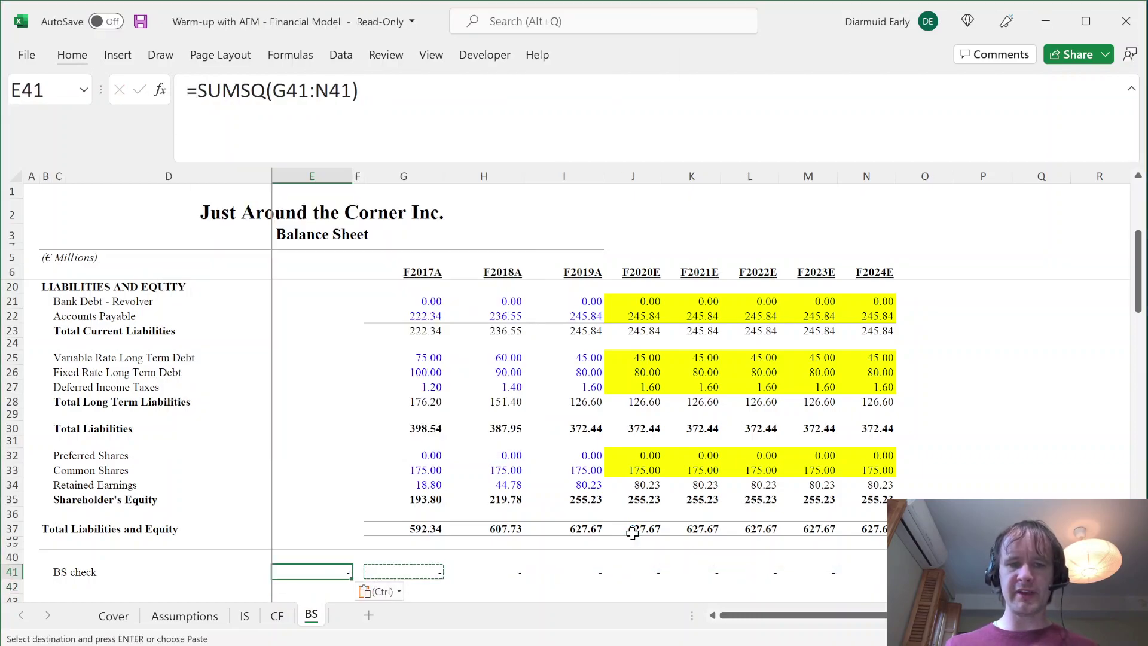
- Examine the overall check formula in E41 and the ROUND formulas across G41:N41
key("Right")
key("Right")
key("ctrl+shift+Right")
key("Left")
key("Left")
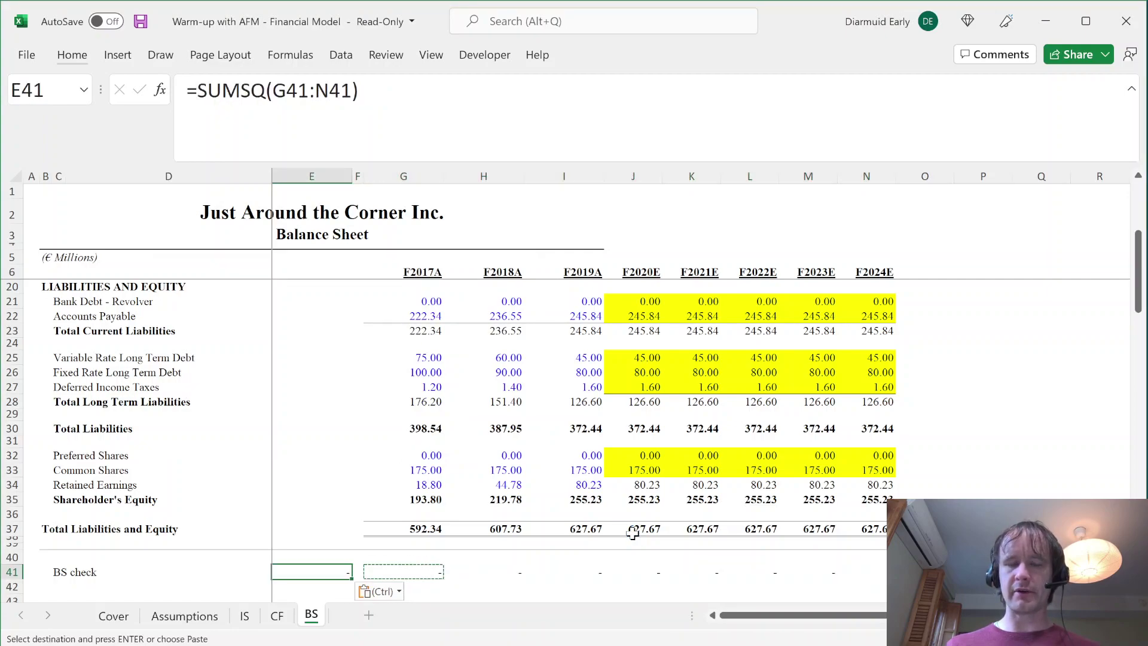
left_click(266, 89)
key("Escape")
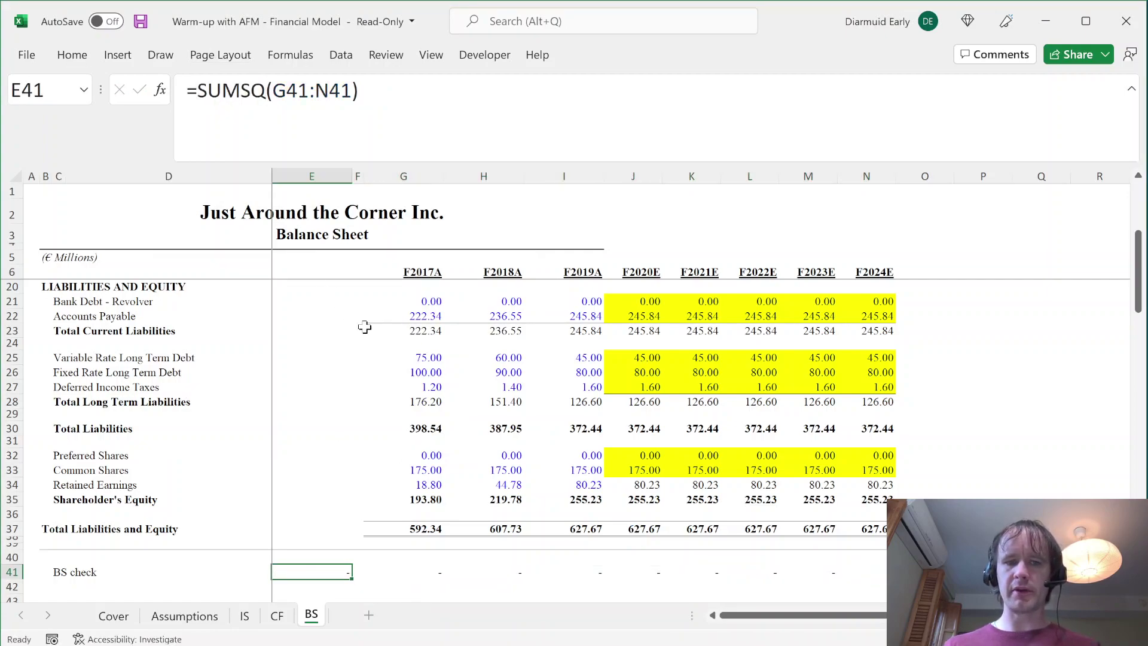
left_click(412, 567)
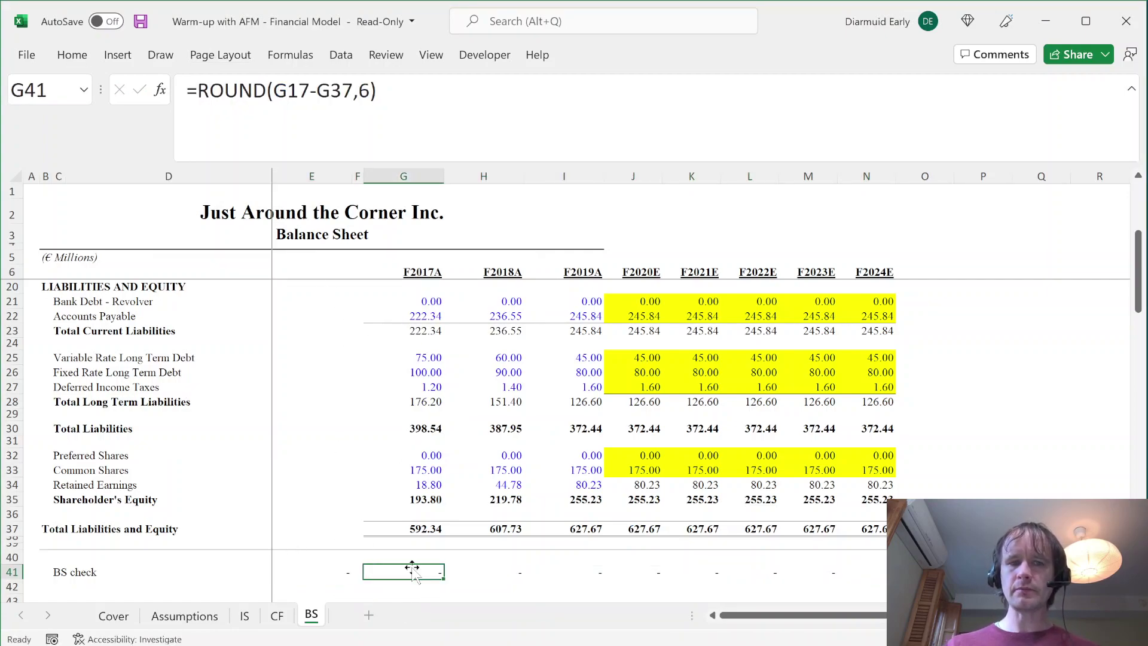
key("ctrl+shift+Right")
left_click(358, 91)
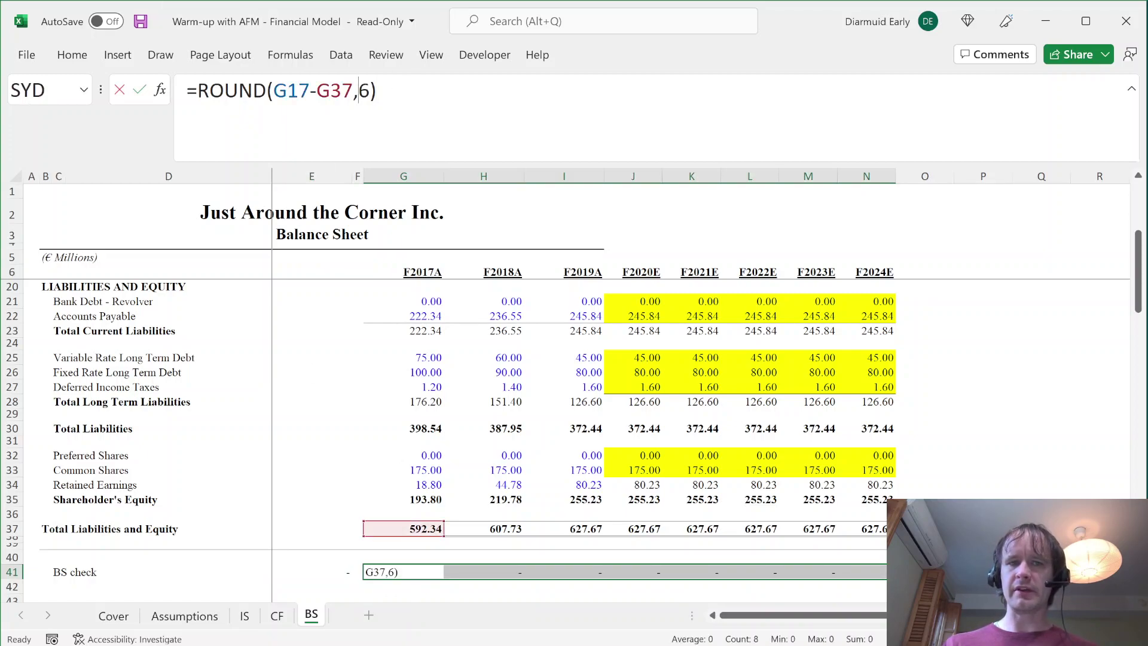
key("Escape")
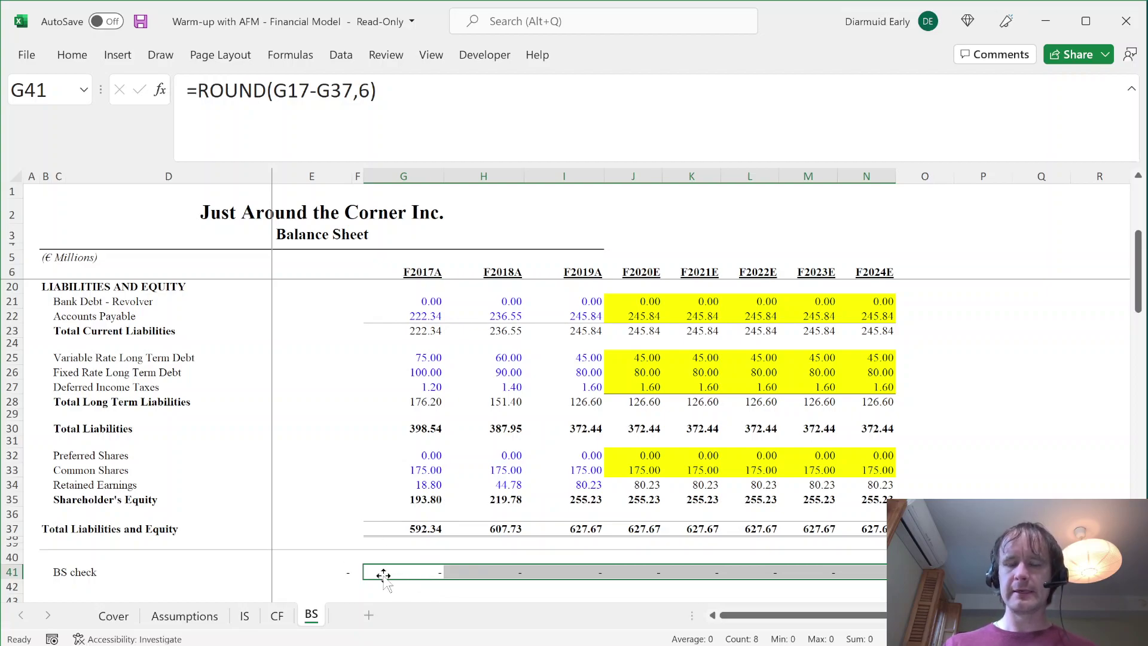
- Name the overall check cell E41 BSCheck
left_click(317, 572)
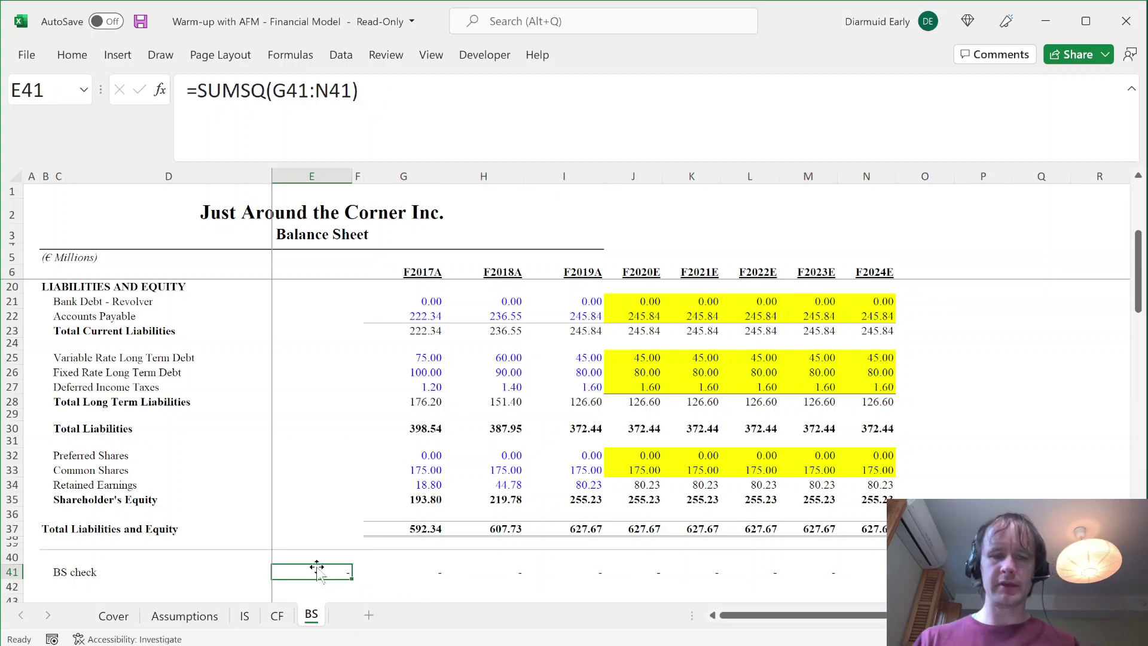
left_click(40, 89)
type("BSCheck")
key("Return")
- Start a formula-based conditional formatting rule on BS header rows 1 to 6 with the condition =BSCheck>0
left_click_drag(6, 191, 4, 206)
key("shift+Down")
key("shift+Down")
key("shift+Down")
key("alt")
key("h")
key("l")
key("r")
left_click(58, 227)
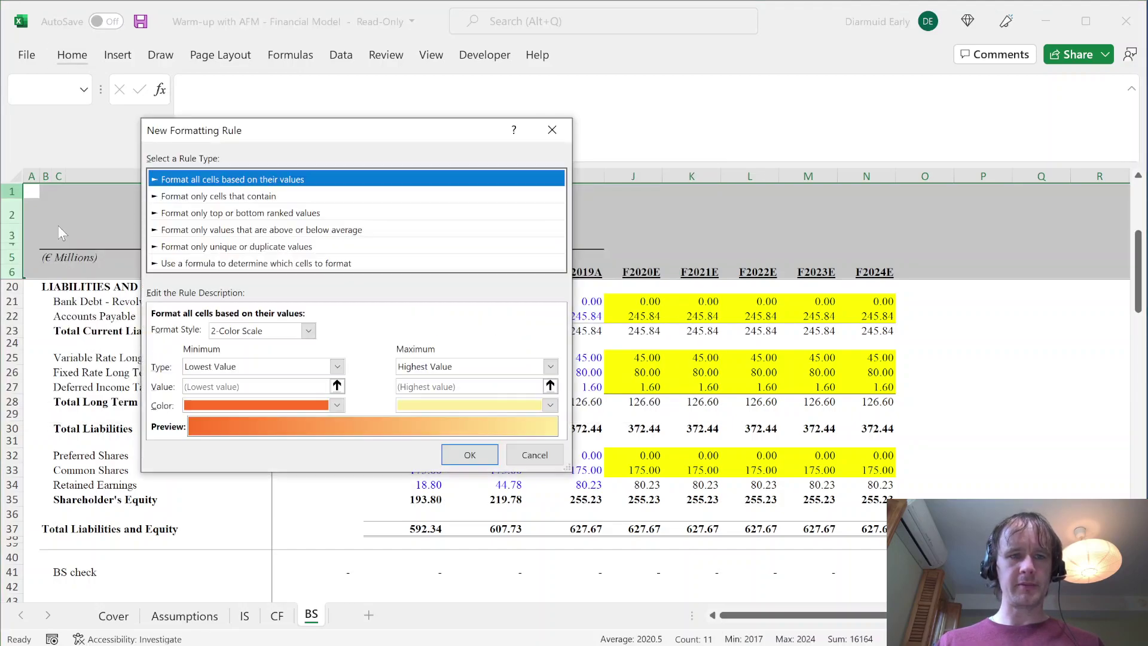
left_click(191, 264)
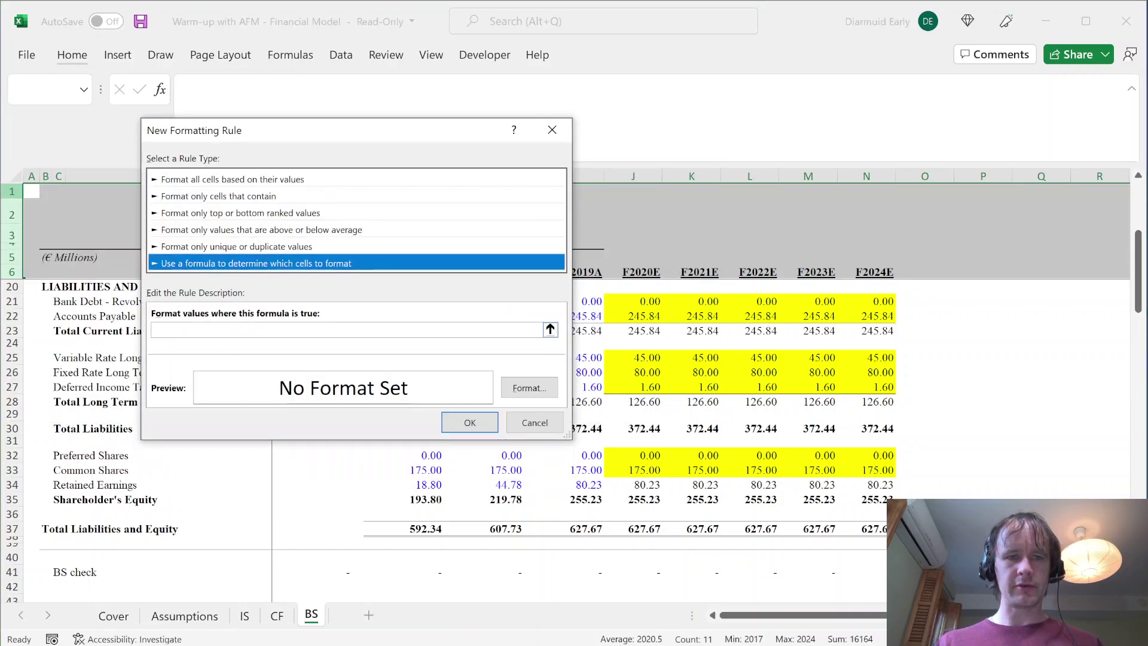
key("Tab")
type("=BSChec")
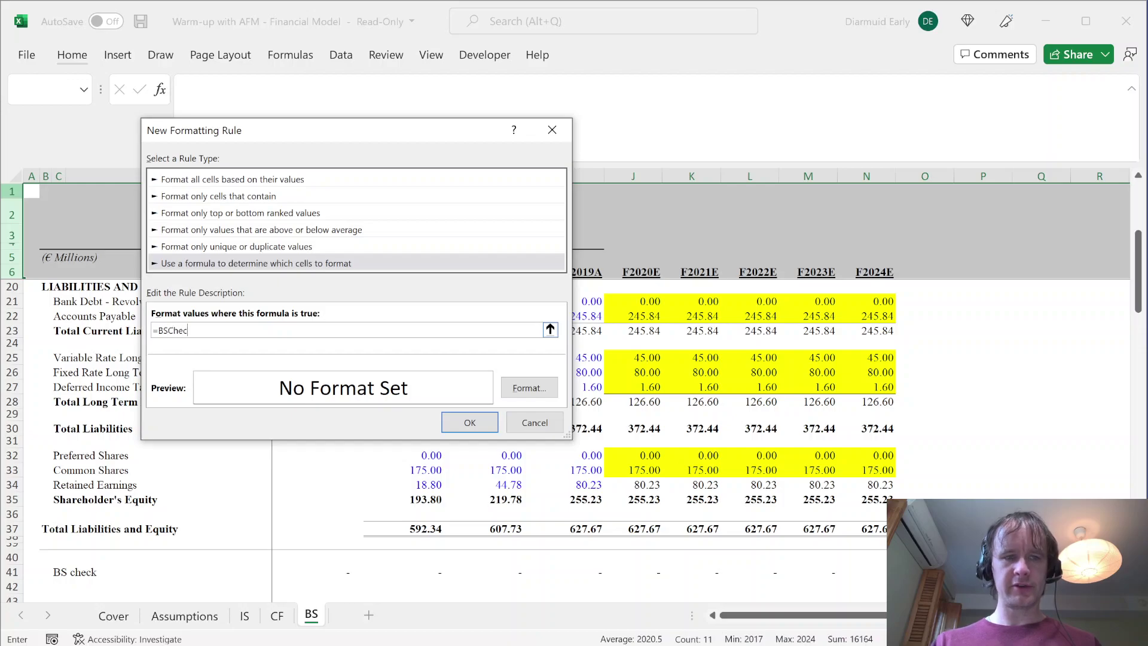
type("k>0")
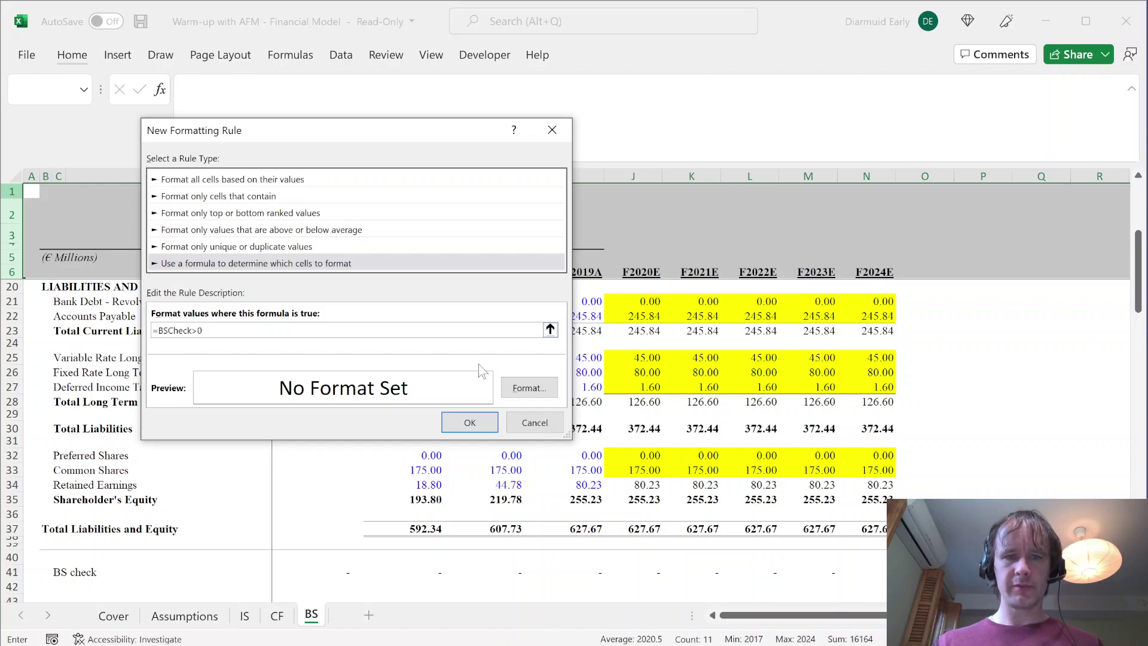
- Give the rule a dark red fill and apply it to the BS header rows
left_click(526, 387)
left_click(312, 55)
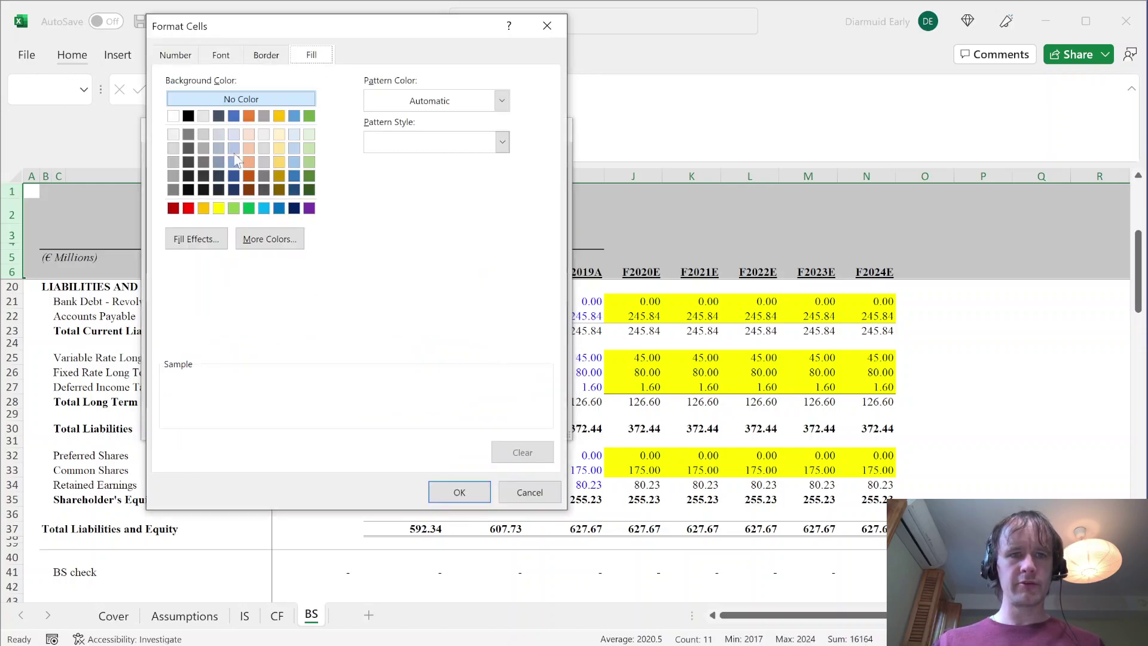
left_click(173, 208)
left_click(443, 491)
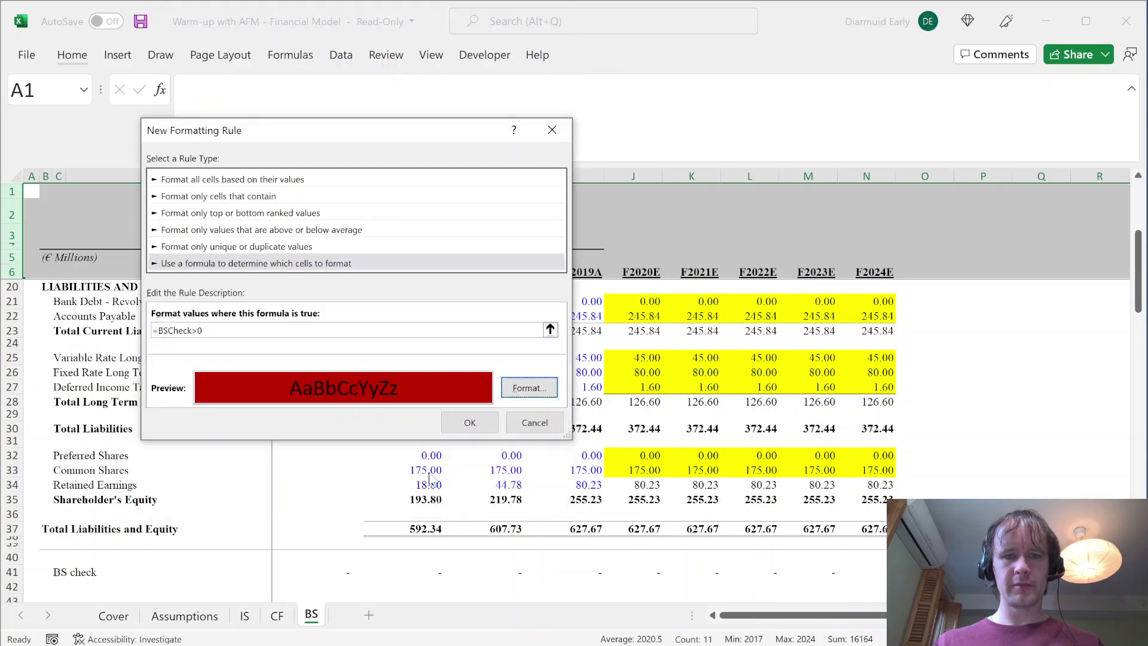
left_click(461, 421)
left_click(544, 405)
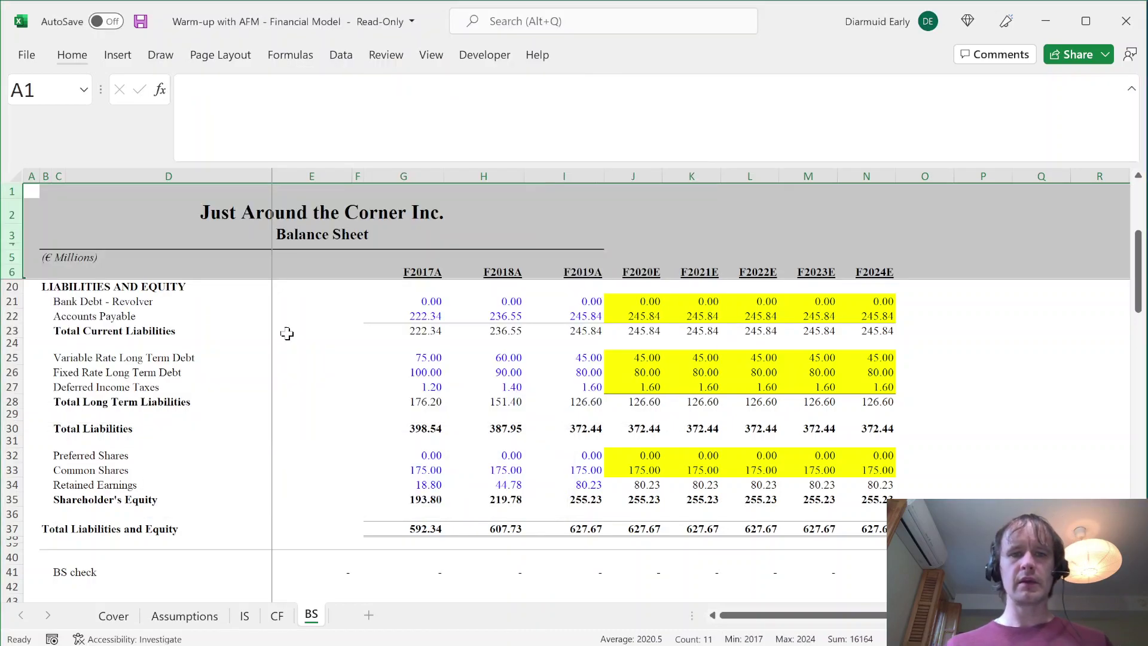
- Copy BS header rows 1 to 6 and paste only their formatting onto rows 1 to 6 of the CF sheet
key("ctrl+c")
key("ctrl+Page_Up")
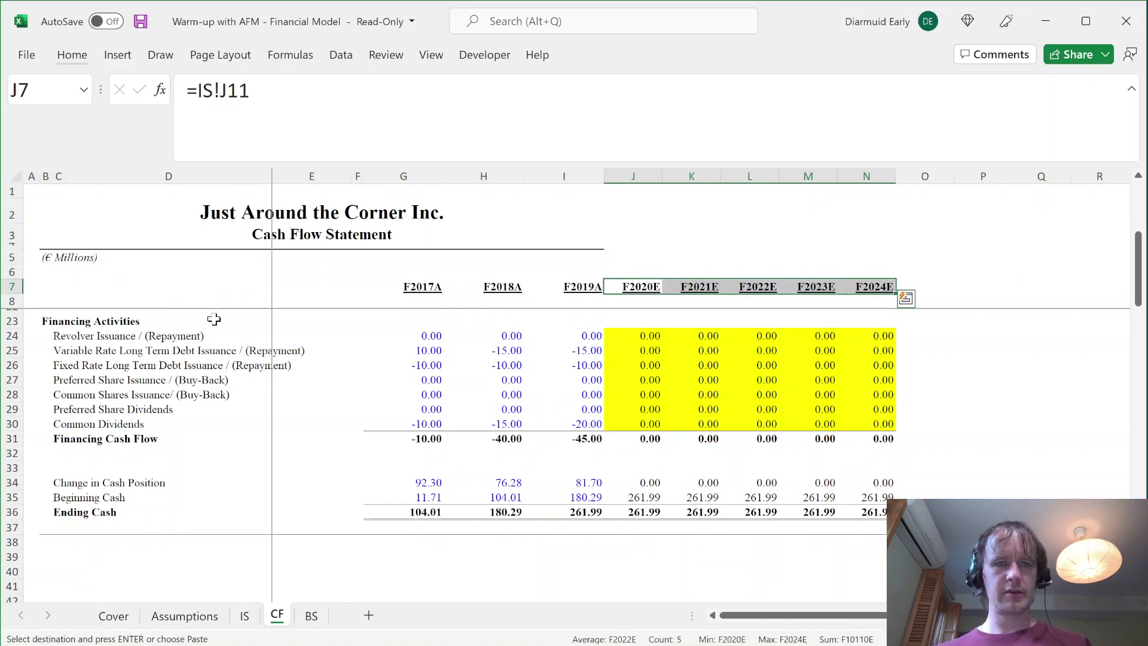
key("ctrl+Left")
key("ctrl+Home")
key("shift+space")
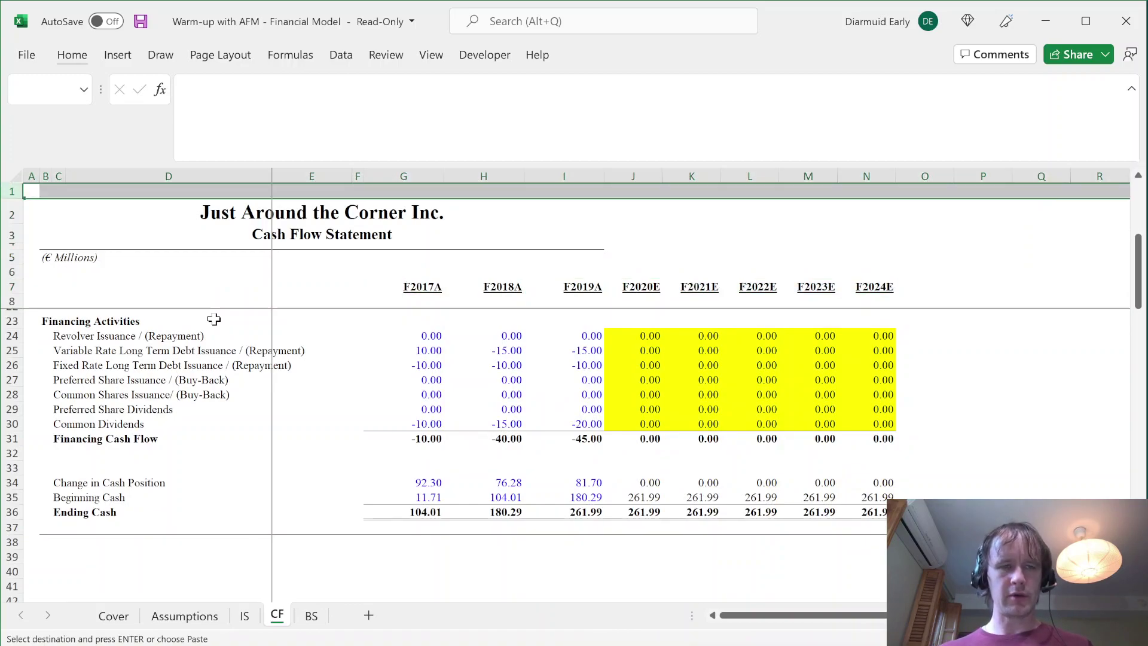
key("ctrl+Page_Down")
key("ctrl+Page_Up")
key("shift+Down")
key("shift+Down")
key("shift+Down")
key("shift+Down")
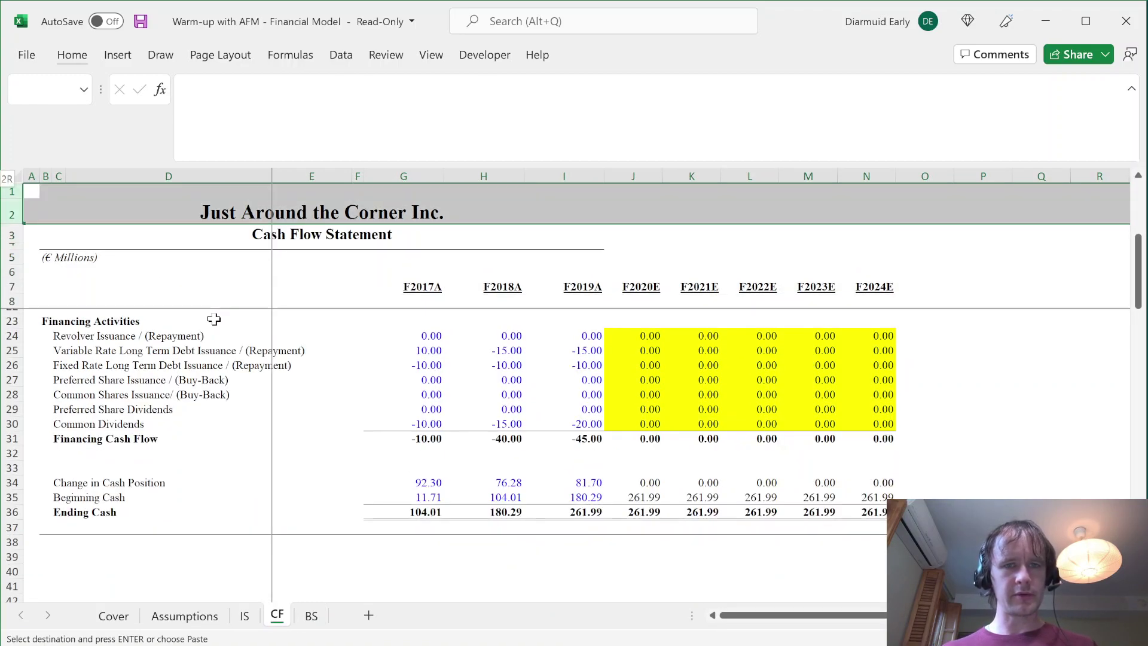
key("ctrl+alt+v")
key("Return")
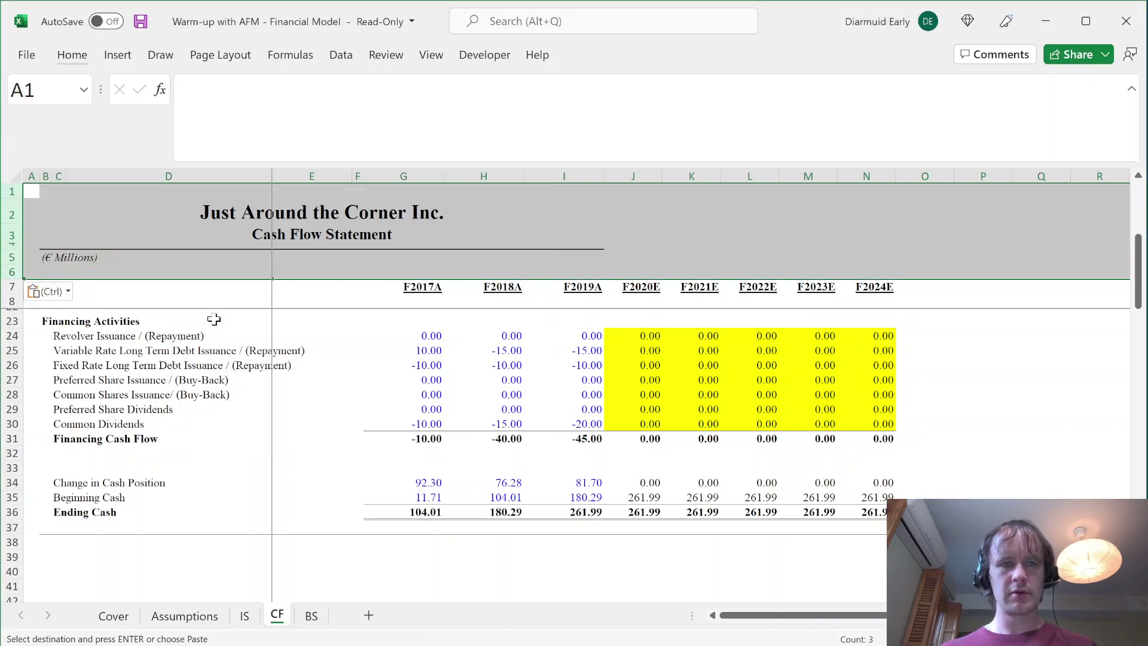
- Paste the copied BS header formatting onto rows 1 to 6 of the IS sheet
key("ctrl+Page_Up")
key("ctrl+Home")
key("Left")
key("Up")
key("Left")
key("Up")
key("Up")
key("shift+space")
key("shift+Up")
key("shift+Up")
key("shift+Up")
key("shift+Up")
key("shift+Up")
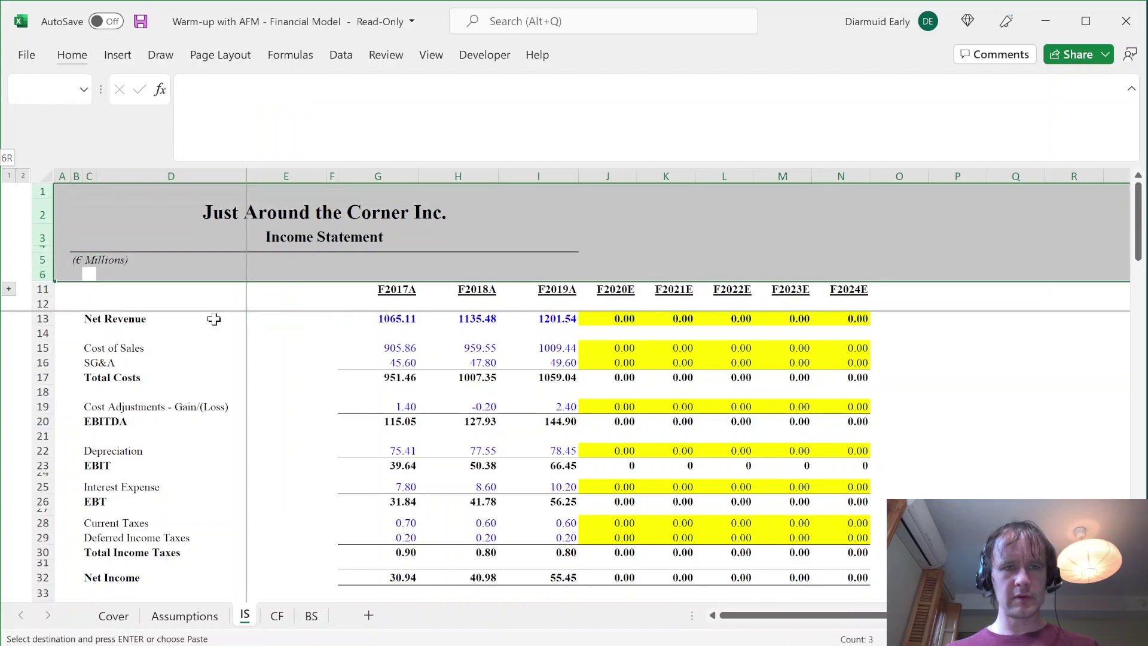
key("ctrl+alt+v")
key("Return")
- Delete the blank row 6 on the CF sheet so its year headers align with those on BS
key("Home")
key("ctrl+Up")
key("ctrl+Page_Down")
key("ctrl+Page_Down")
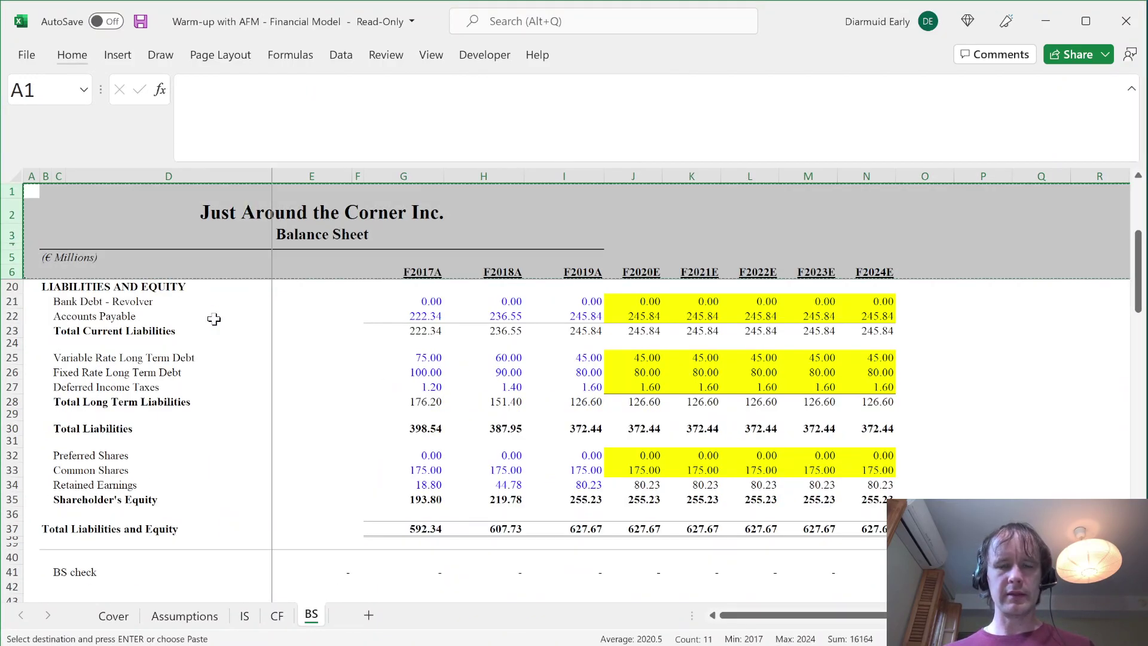
key("ctrl+Page_Up")
key("Down")
key("Down")
key("Down")
key("Down")
key("Down")
key("shift+space")
key("alt+h")
key("d")
key("r")
- Delete the blank row 6 below the units label on the IS sheet
key("ctrl+Page_Up")
key("Down")
key("Down")
key("Down")
key("Down")
key("Down")
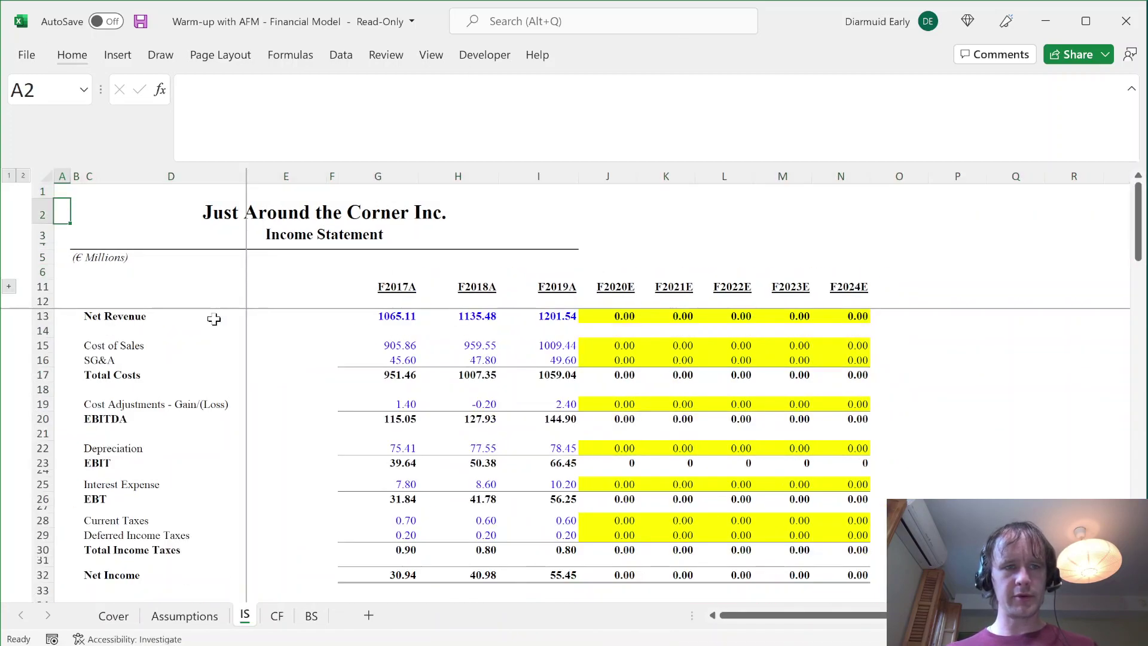
key("shift+space")
key("alt+h")
key("d")
key("r")
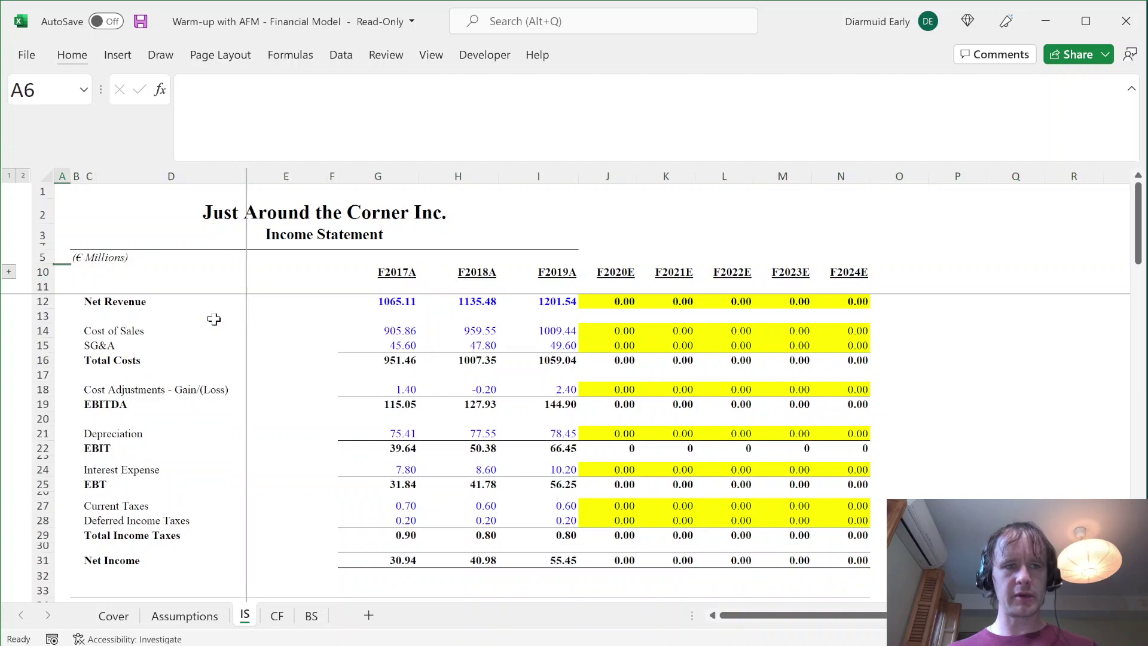
- Compare the header layout across IS, CF and BS, returning IS and CF to their first cell below the frozen headers
key("ctrl+Page_Down")
key("ctrl+Page_Down")
key("ctrl+Page_Up")
key("ctrl+Page_Up")
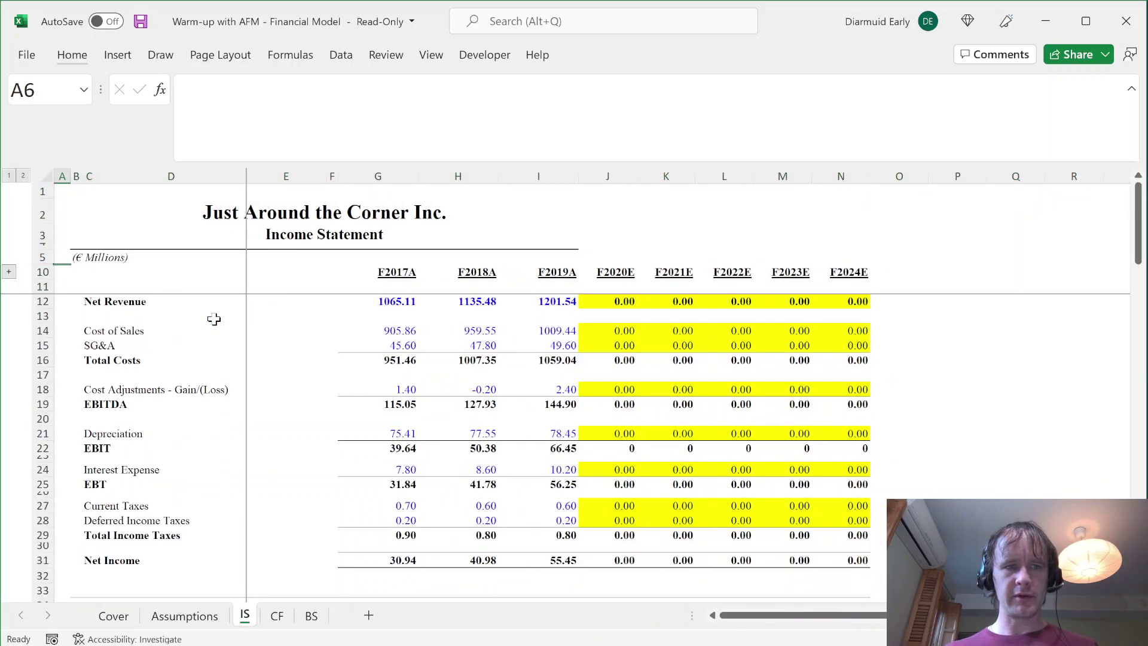
key("ctrl+Home")
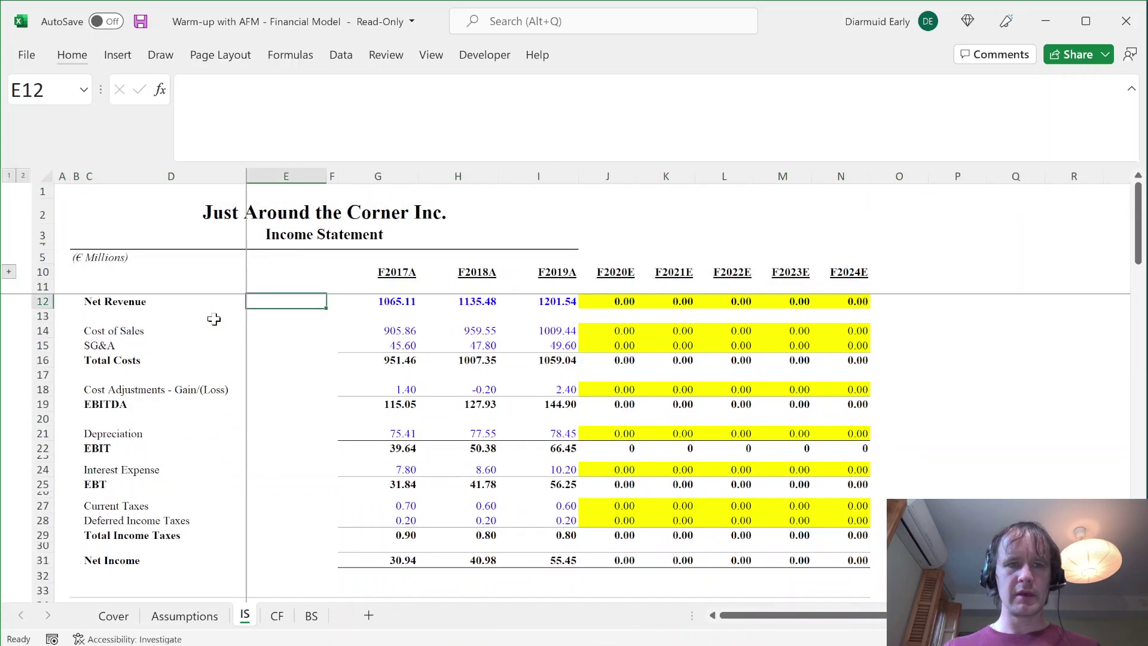
key("ctrl+Page_Down")
key("ctrl+Home")
key("ctrl+Page_Up")
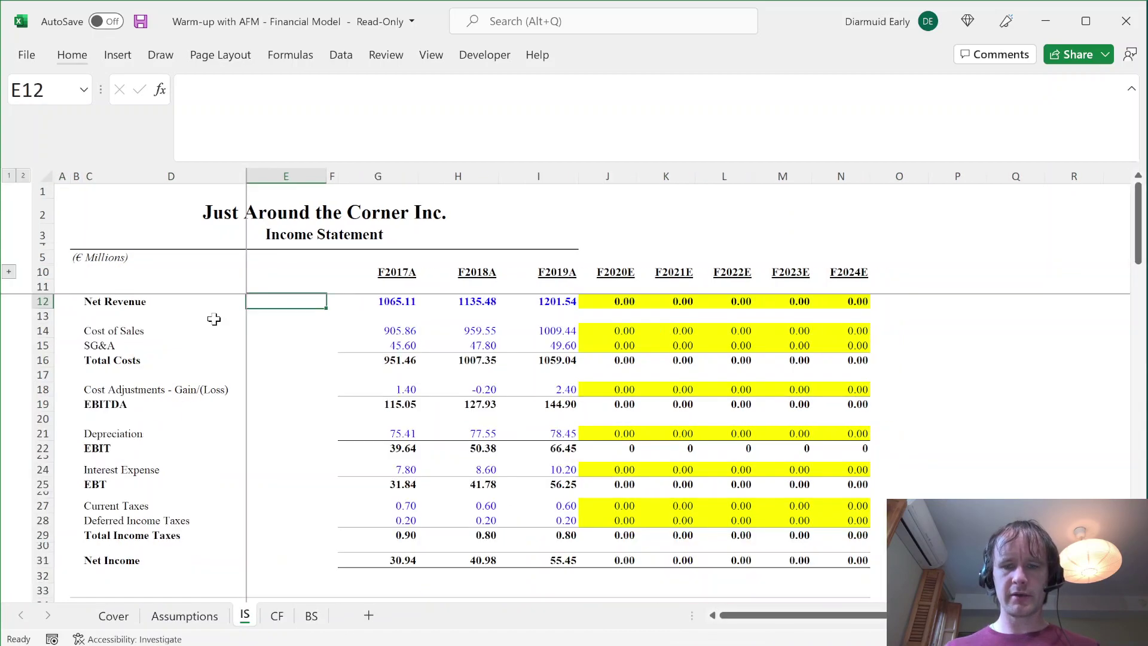
key("ctrl+Down")
key("ctrl+Home")
key("ctrl+Page_Down")
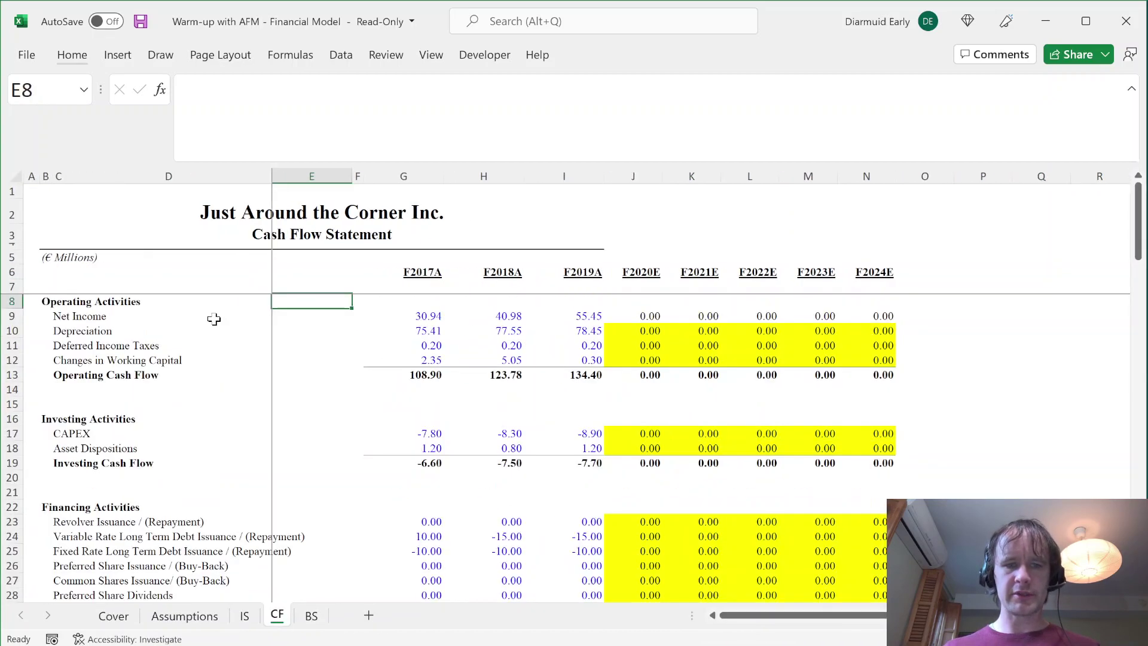
- Test the balance warning by clearing F2021E Variable Rate Long Term Debt (K25) on BS and inspecting the headers on CF and IS
key("ctrl+Page_Down")
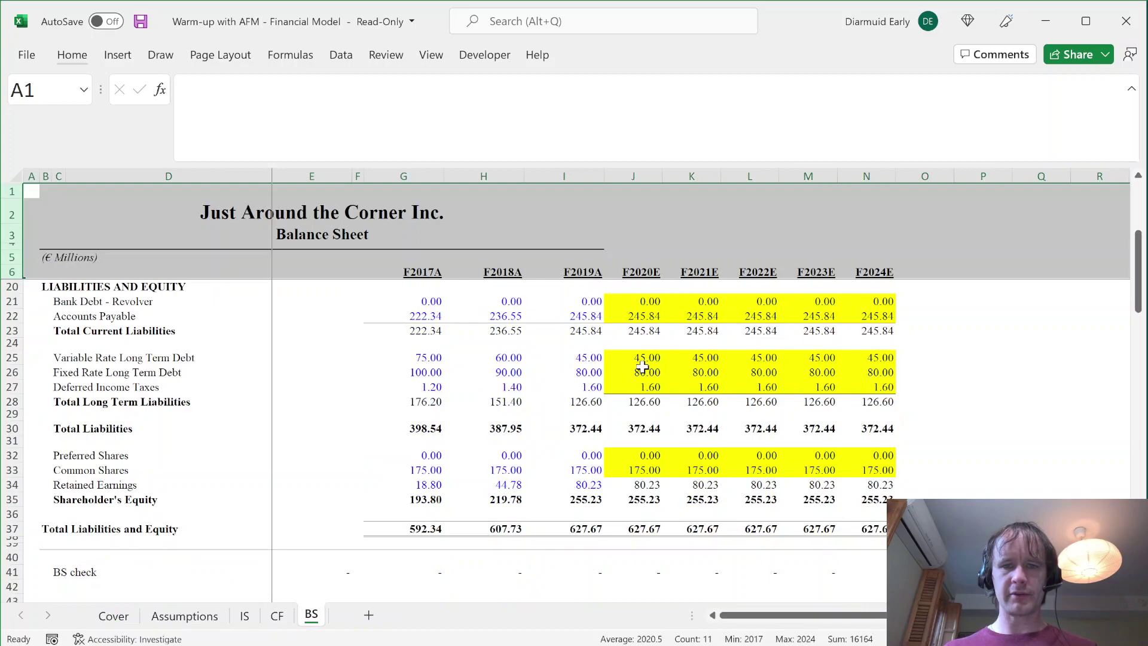
left_click(680, 358)
key("Delete")
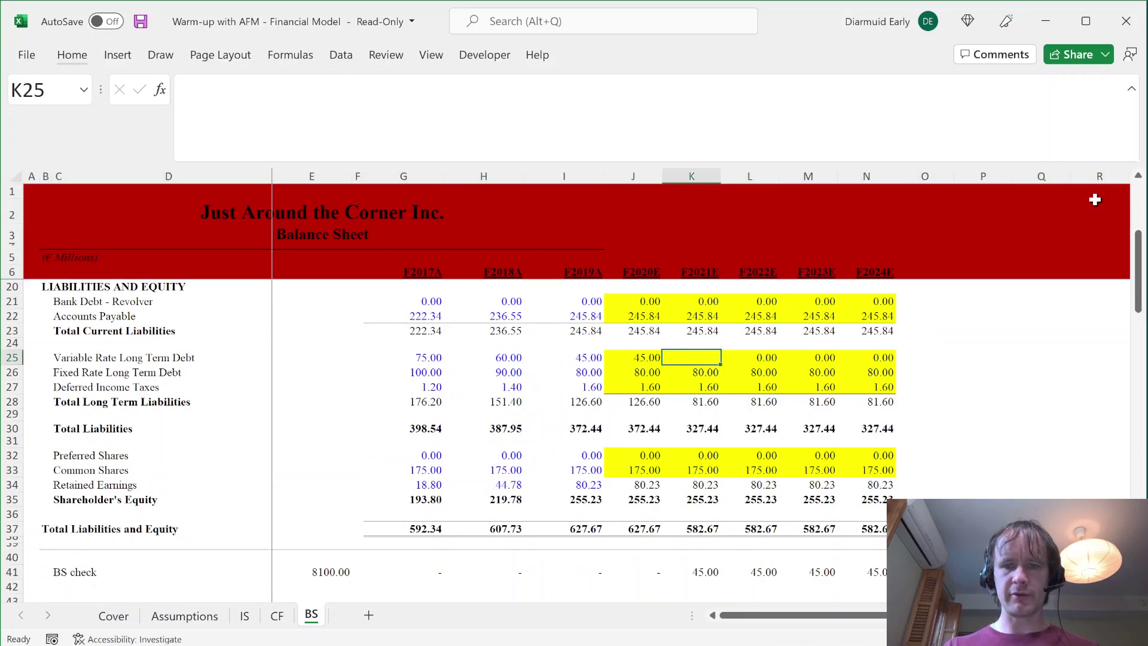
key("ctrl+Page_Up")
key("ctrl+Page_Up")
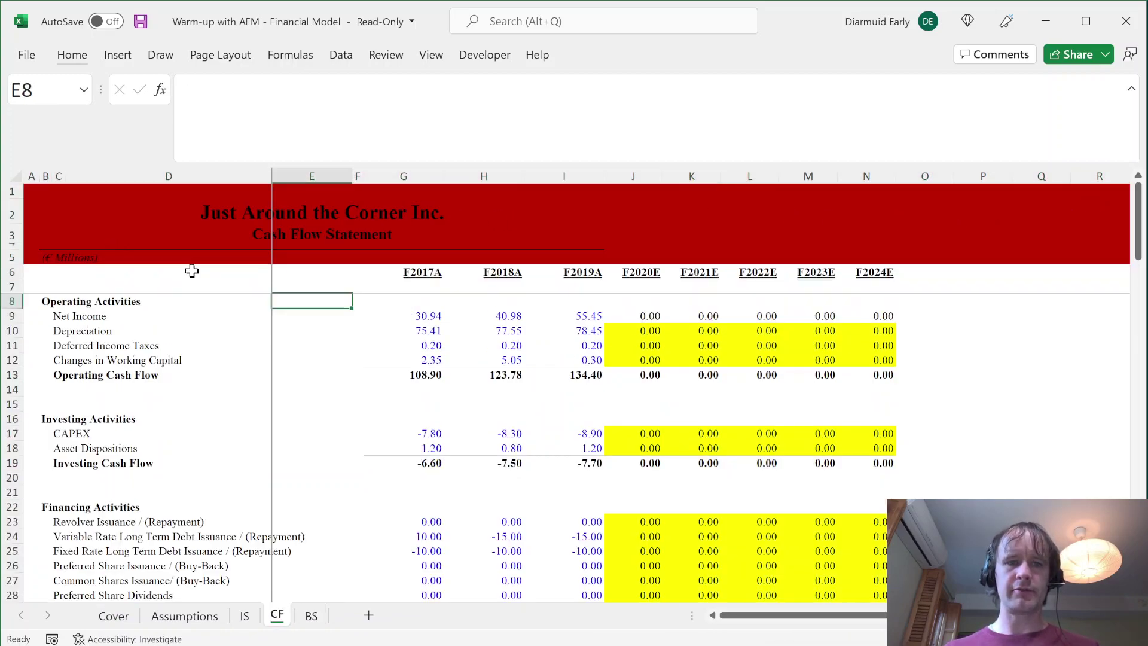
key("ctrl+Page_Down")
key("ctrl+Page_Down")
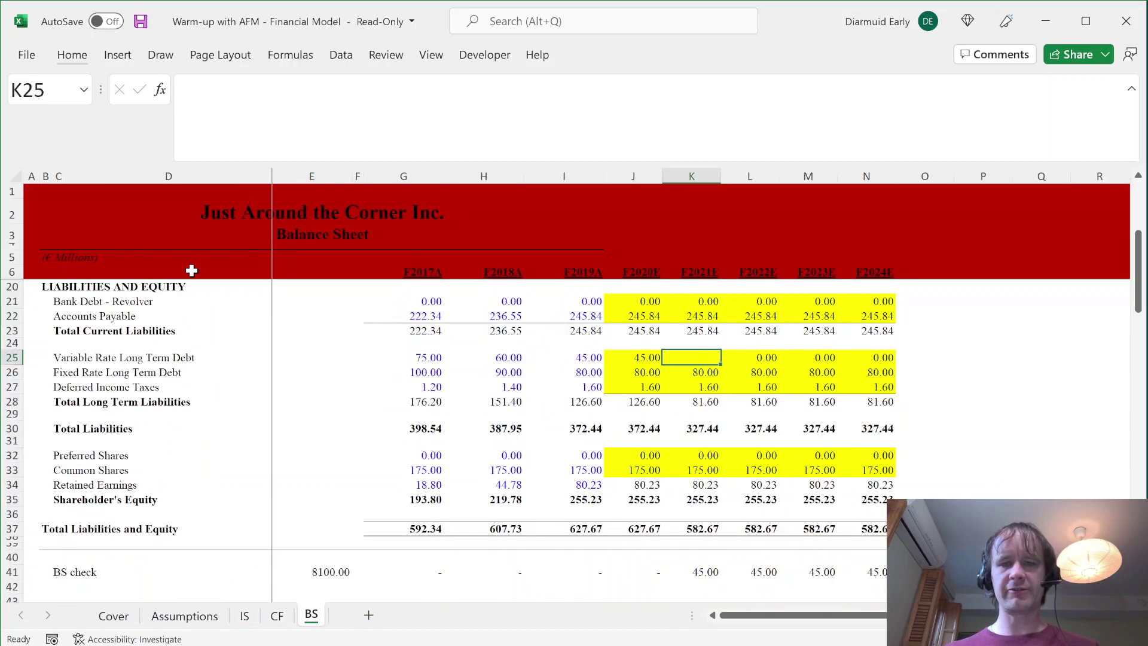
- Undo the clearing of K25 on BS and recheck the headers on the CF and IS sheets
key("ctrl+z")
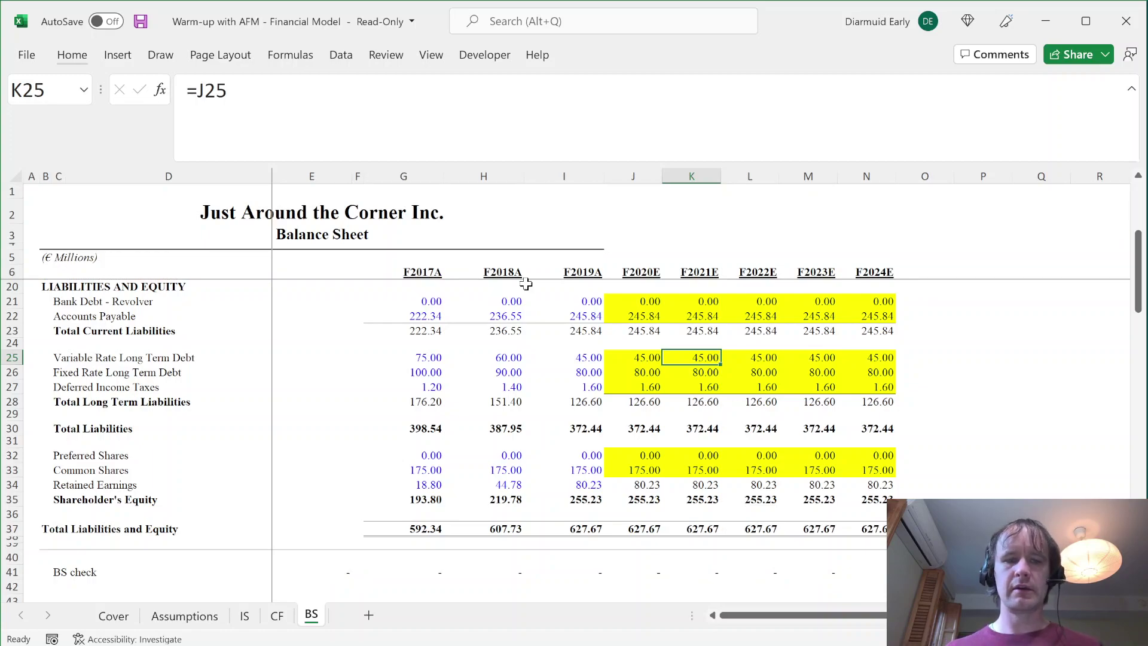
key("ctrl+Page_Up")
key("ctrl+Page_Up")
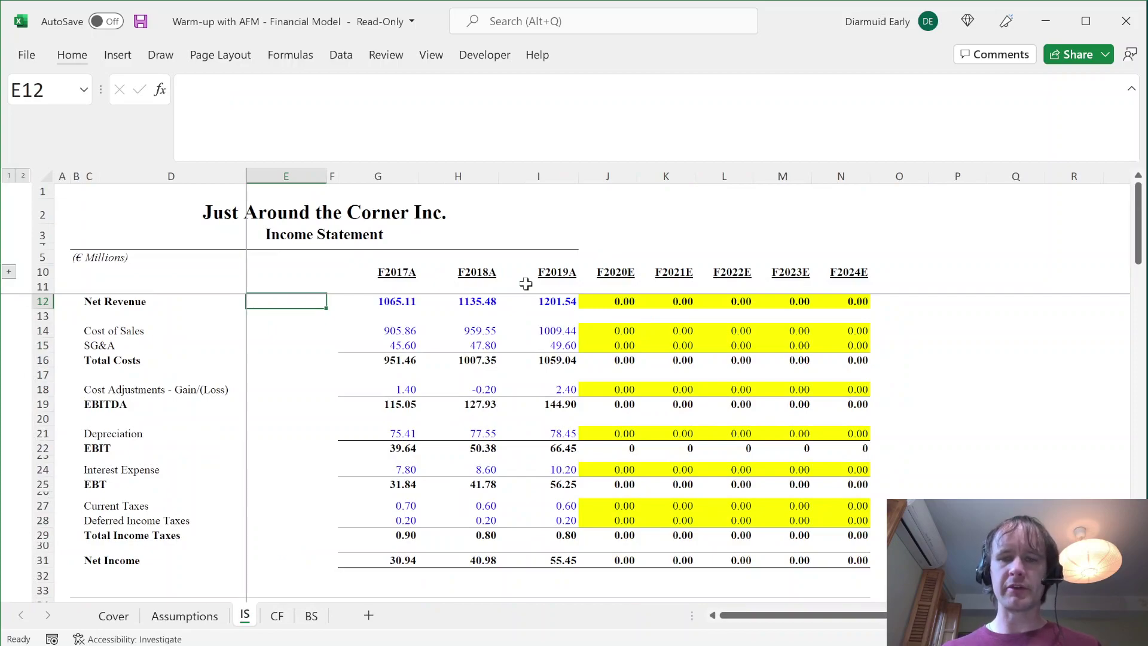
key("ctrl+Page_Down")
key("ctrl+Page_Down")
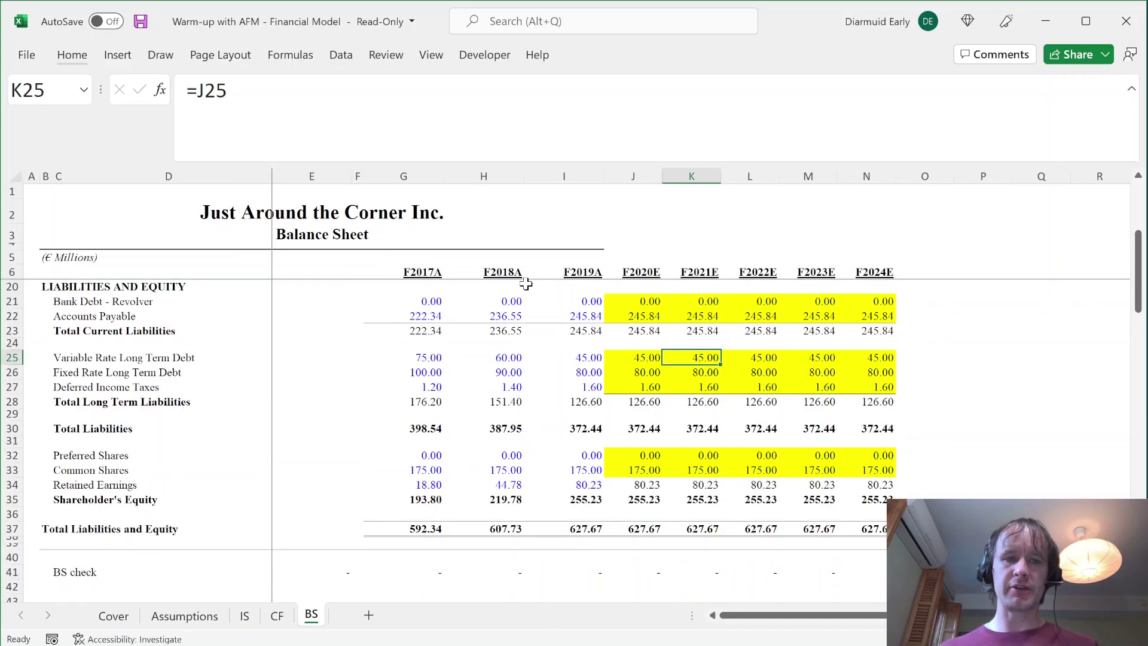
- Review the forecast placeholders on IS and BS, returning BS to its first cell below the frozen headers before going back to IS
key("ctrl+Page_Up")
key("ctrl+Page_Up")
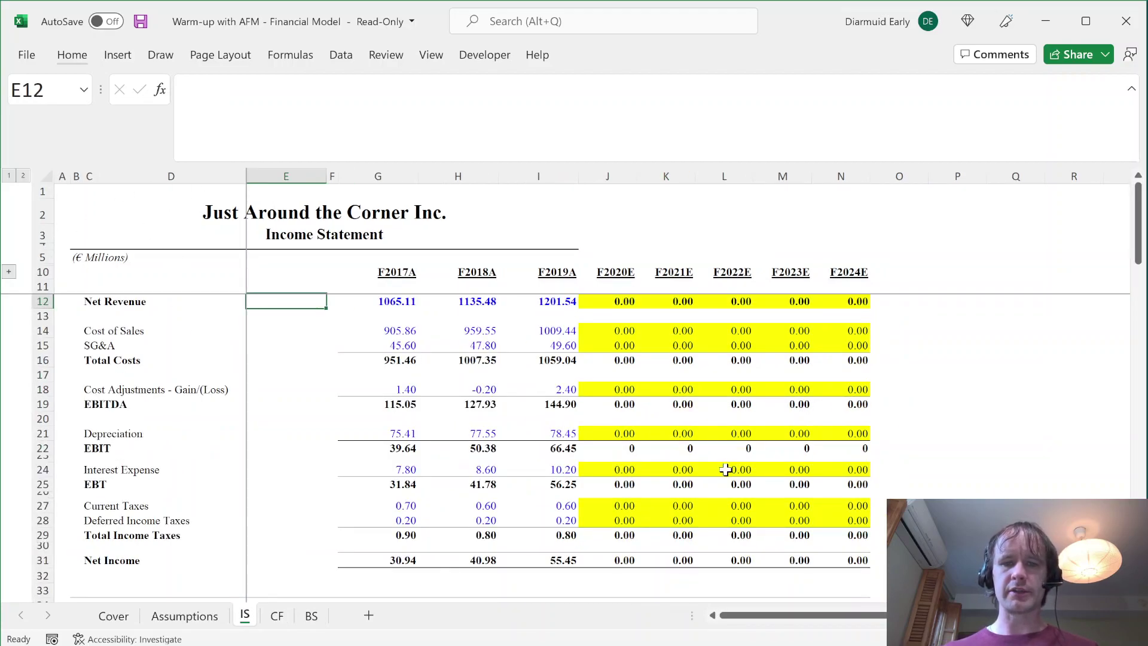
key("ctrl+Page_Down")
key("ctrl+Page_Down")
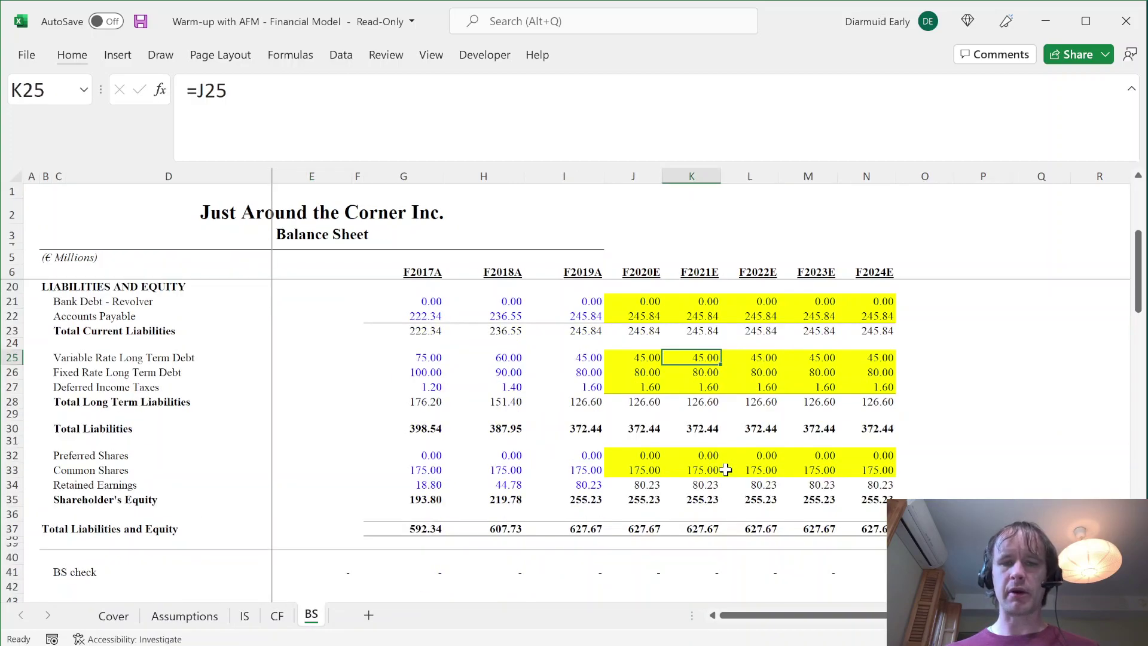
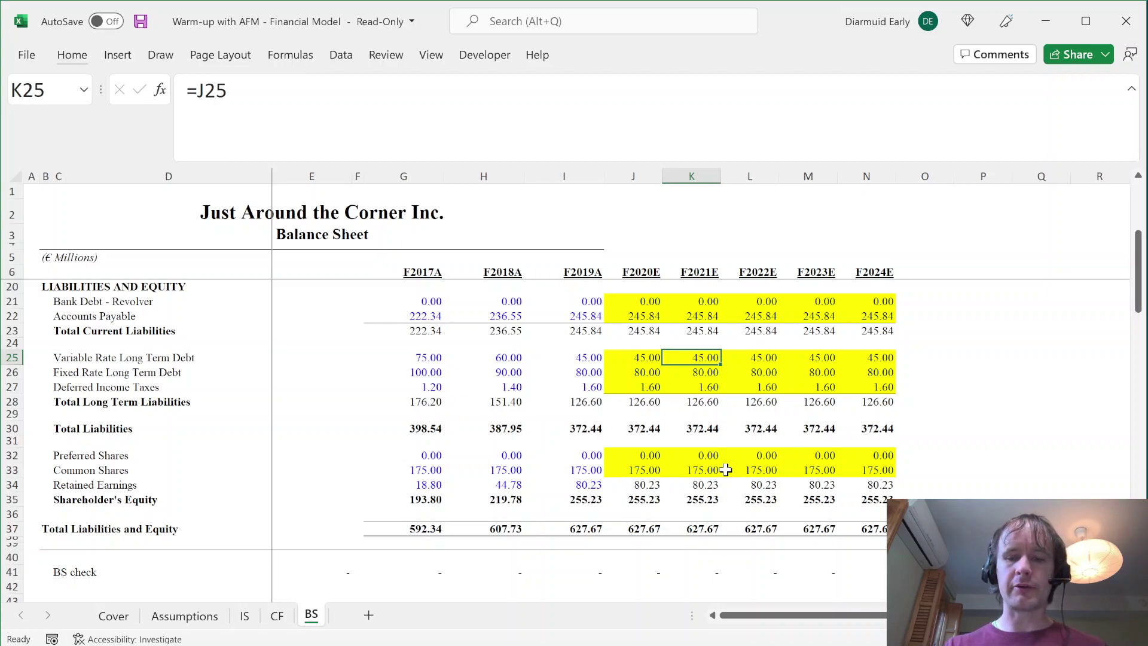
key("ctrl+Home")
key("ctrl+Page_Up")
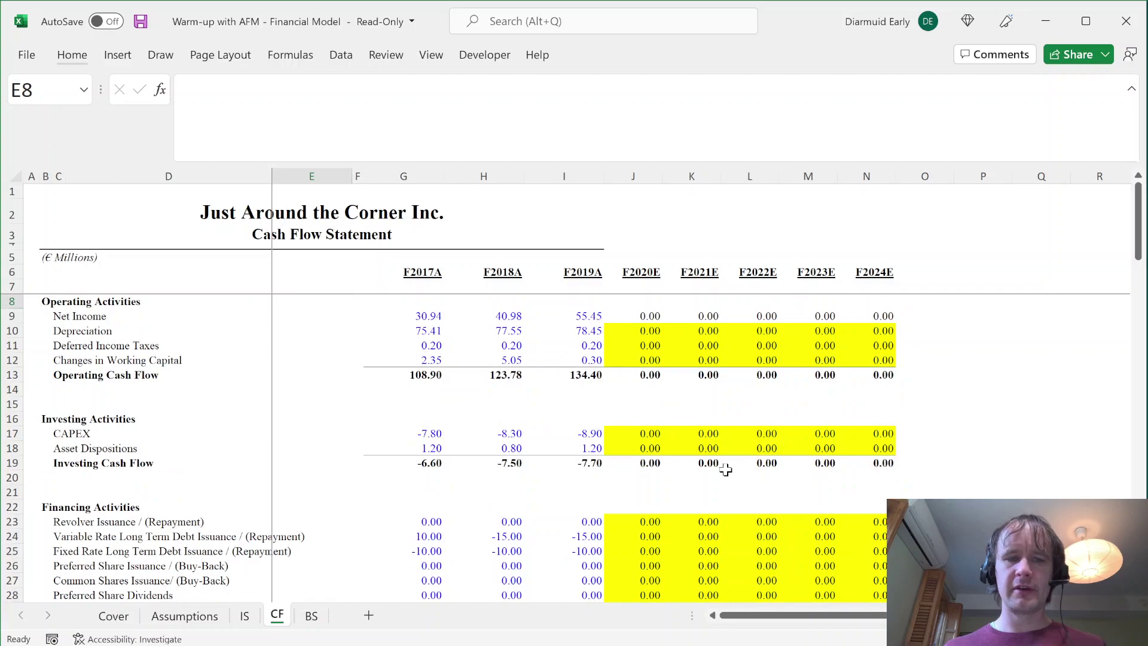
key("ctrl+Page_Up")
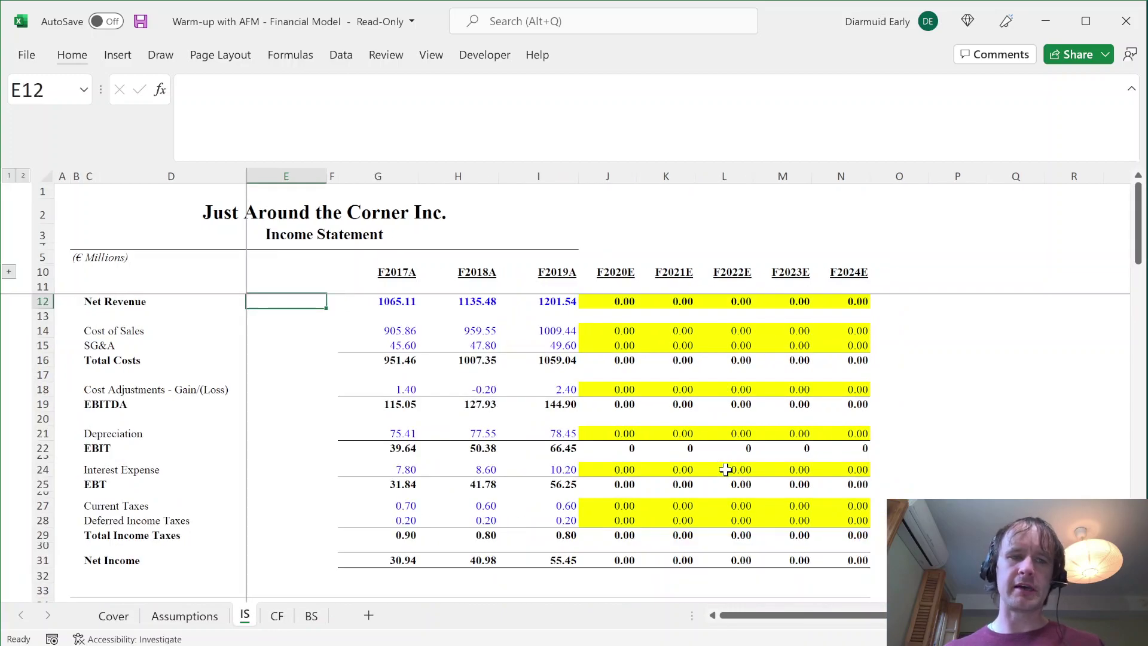
- Look through the IS, CF and BS statements and the Assumptions sheet to see which highlighted forecast rows need inputs
key("ctrl+Page_Down")
key("ctrl+Page_Down")
key("ctrl+Page_Up")
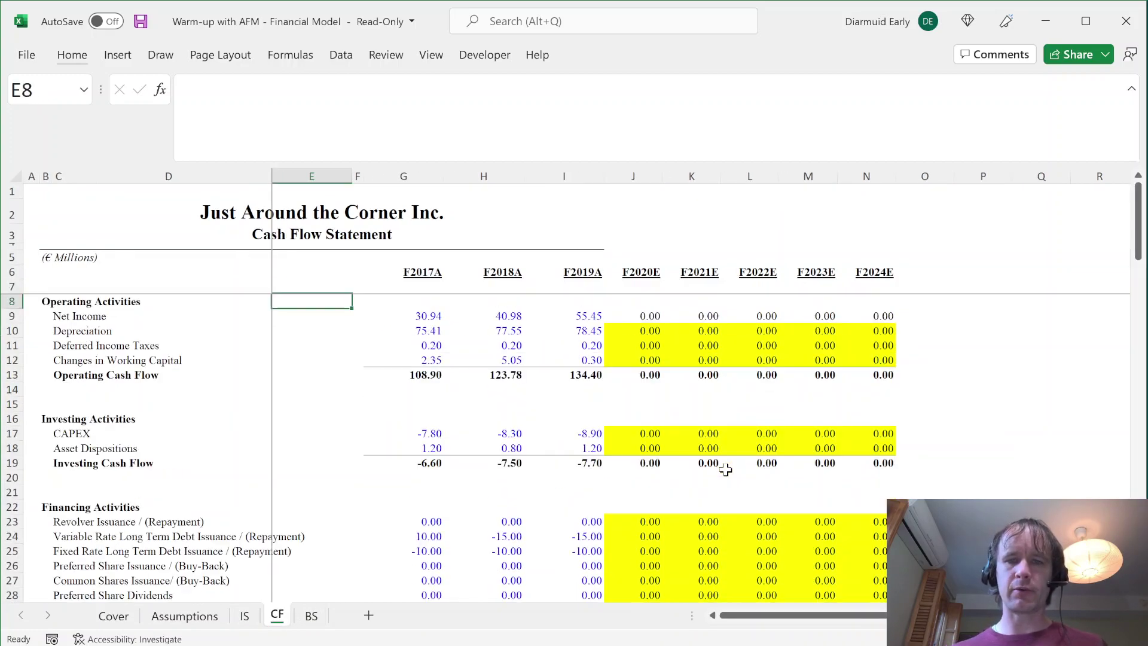
key("ctrl+Page_Up")
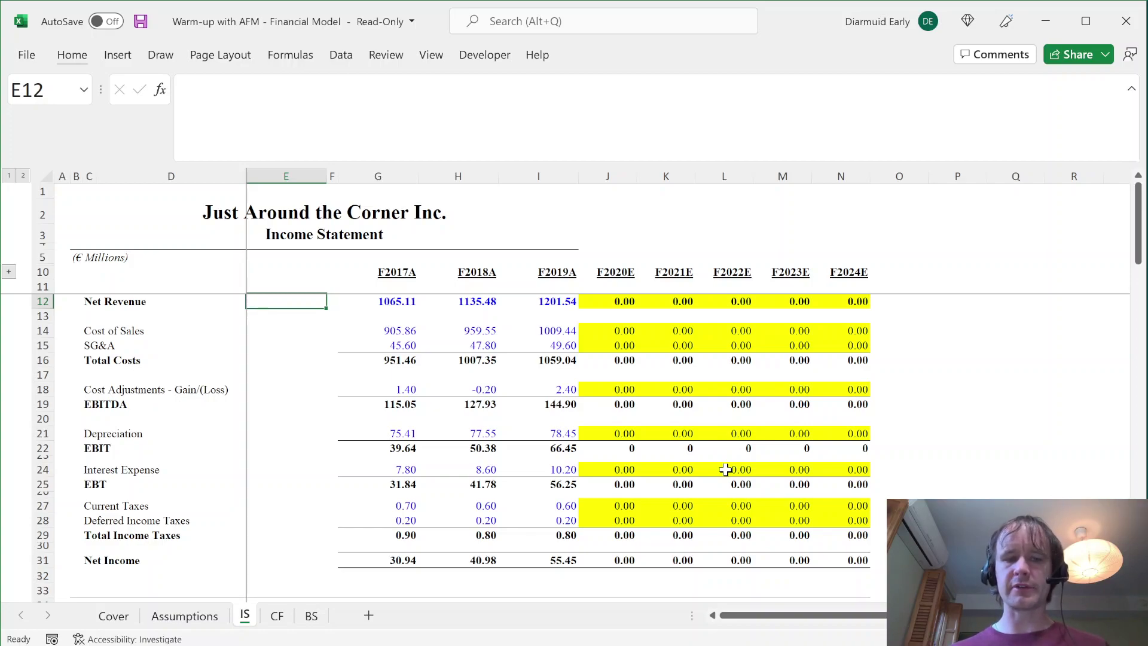
key("ctrl+Page_Down")
key("ctrl+Page_Down")
key("ctrl+Page_Up")
key("ctrl+Page_Up")
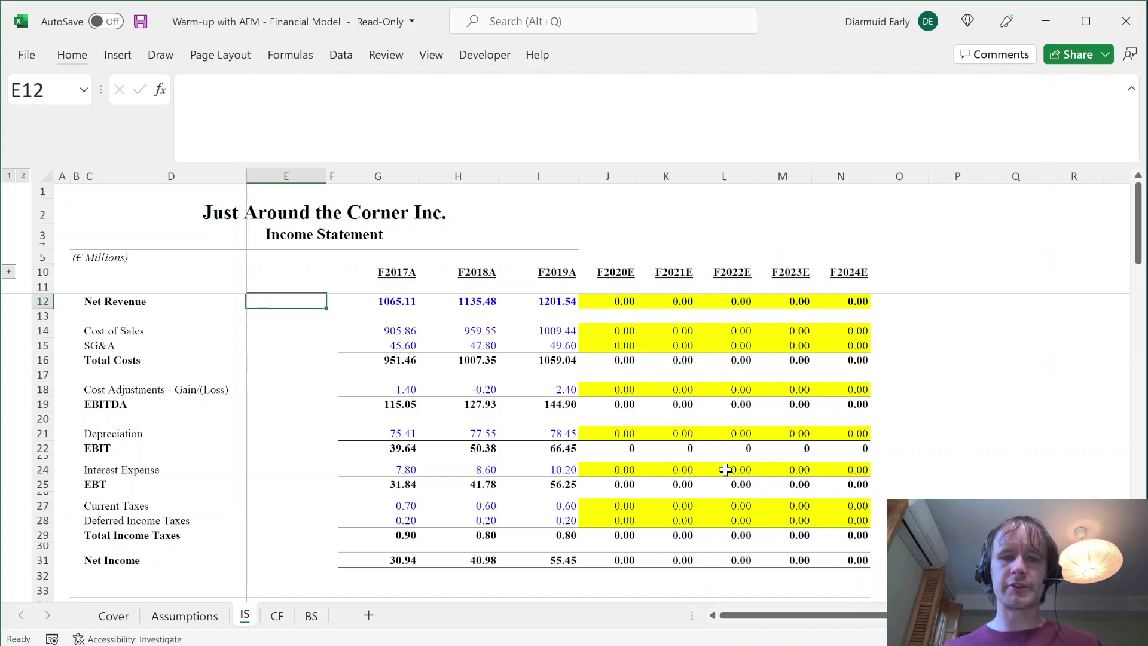
key("ctrl+Page_Down")
key("ctrl+Page_Down")
key("ctrl+Page_Up")
key("ctrl+Page_Up")
key("ctrl+Page_Up")
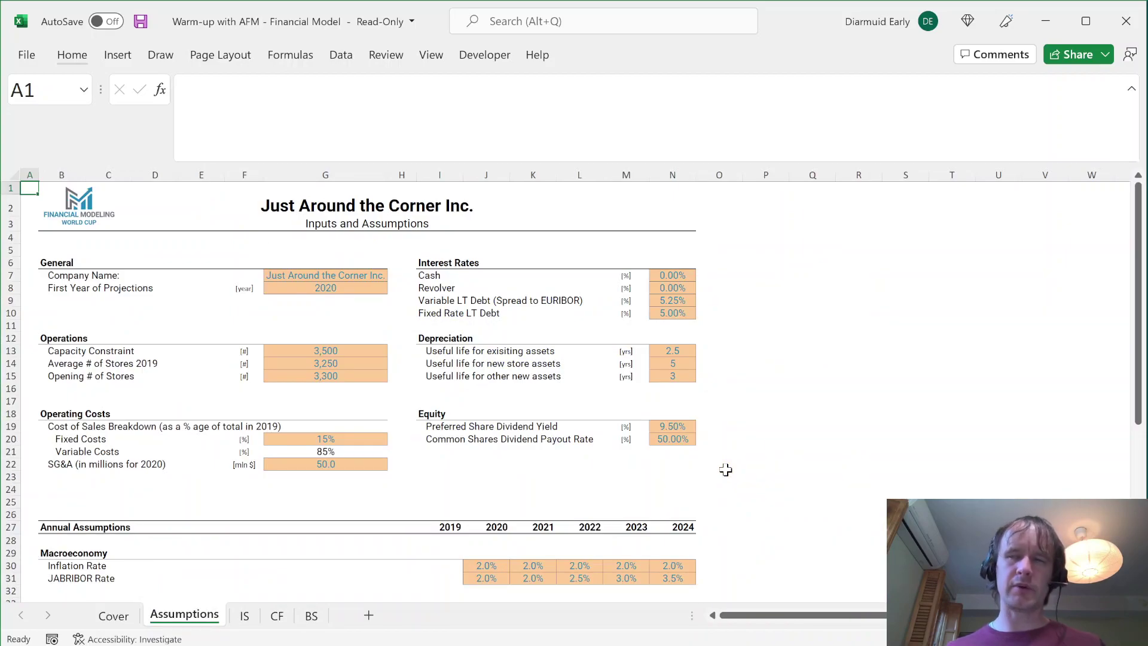
key("ctrl+Page_Down")
key("ctrl+Page_Up")
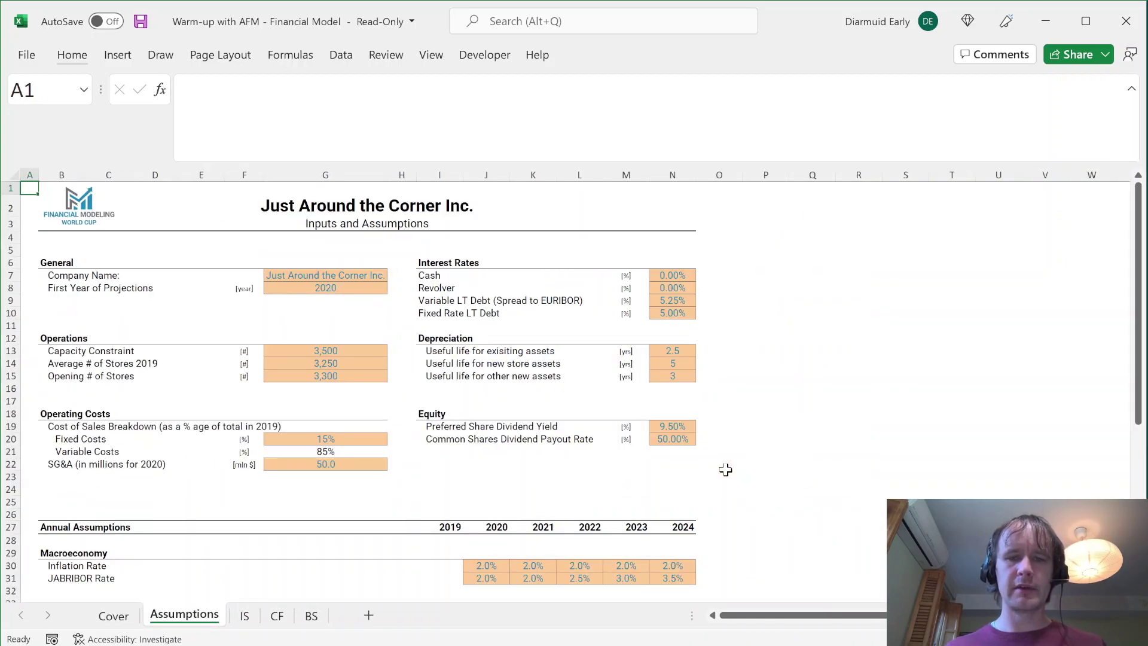
key("ctrl+Page_Down")
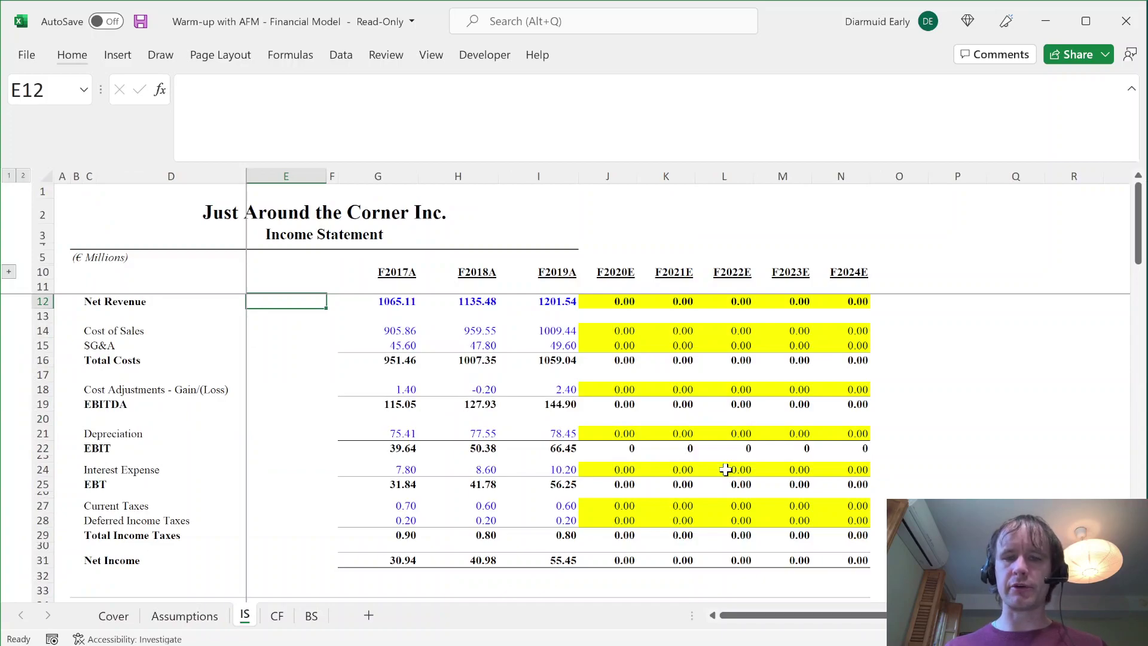
- Compare the Sales section of the case material PDF in Edge with the store count and capacity inputs on the Excel Assumptions sheet
key("alt+Tab")
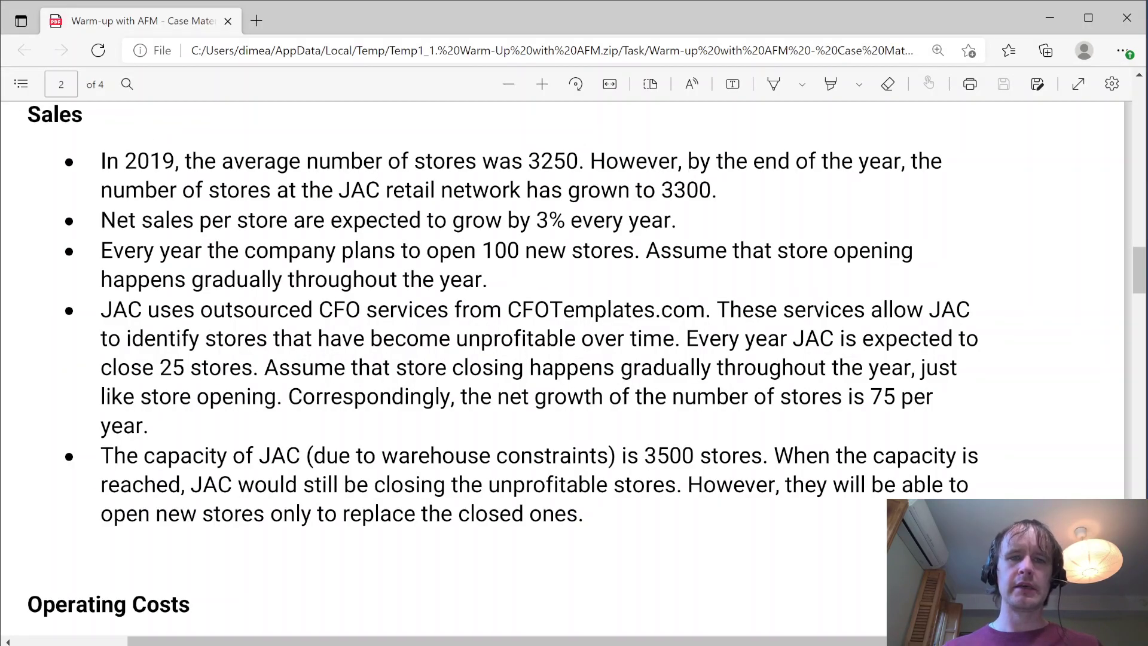
left_click_drag(528, 161, 565, 190)
key("alt+Tab")
key("ctrl+Page_Up")
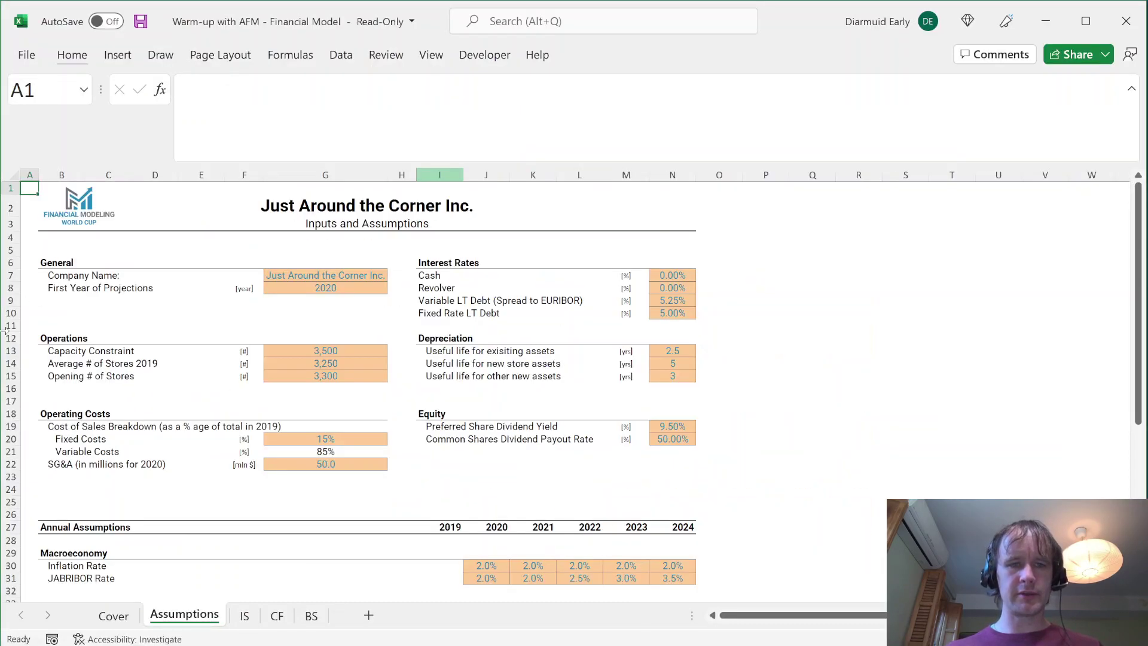
left_click(312, 363)
key("alt+Tab")
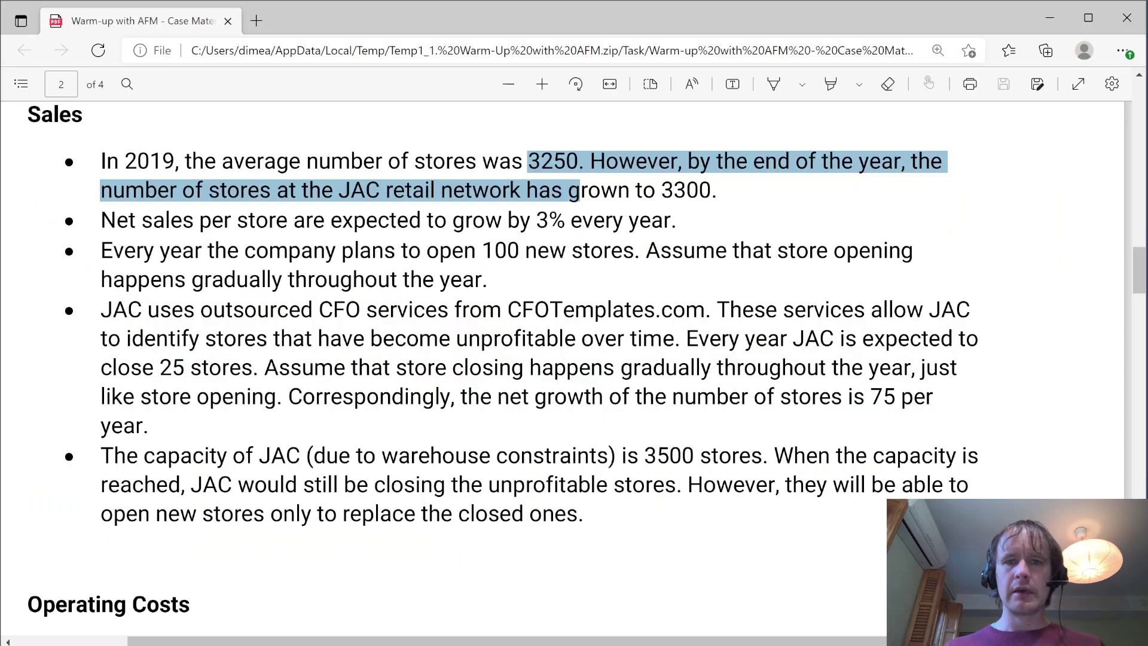
double_click(653, 220)
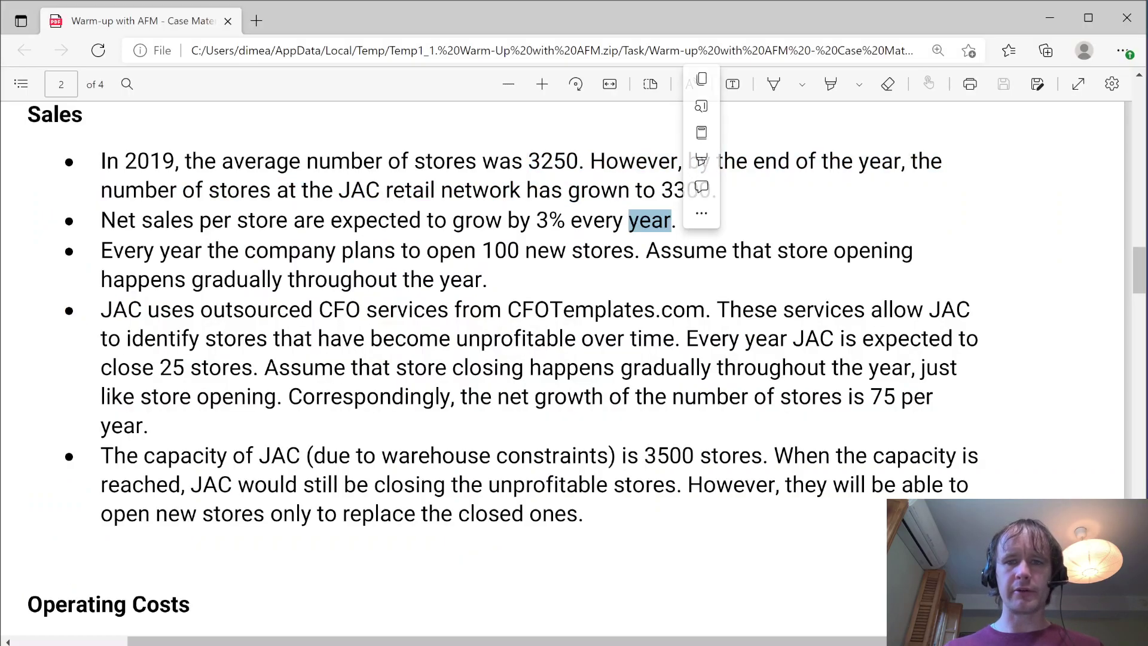
key("alt+Tab")
left_click(329, 374)
left_click(343, 353)
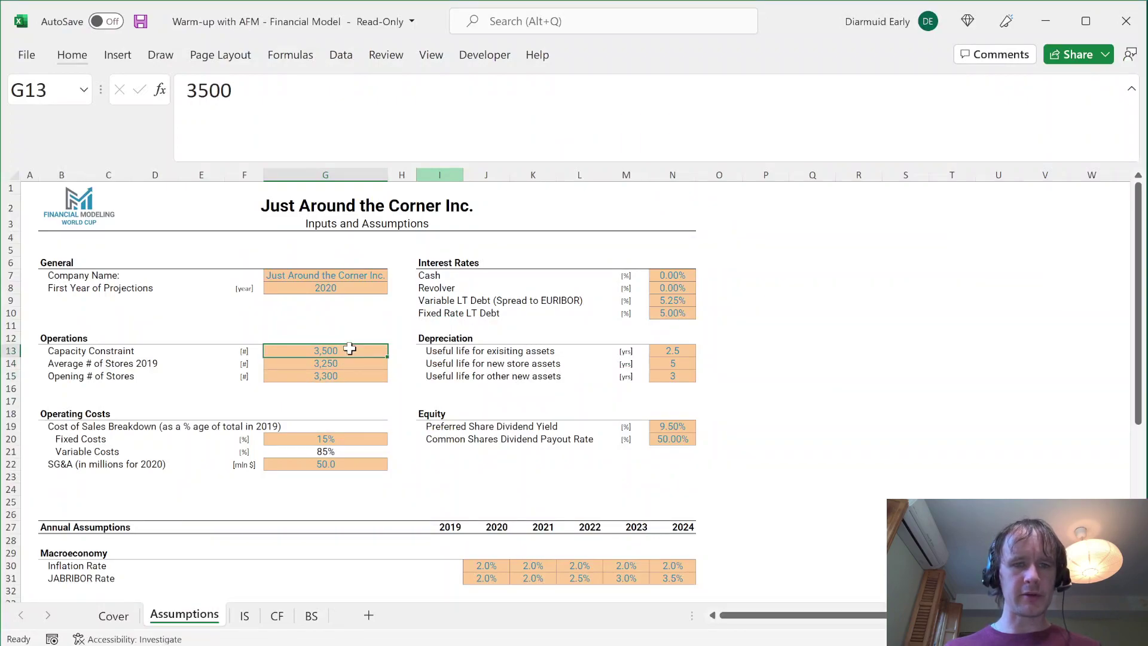
- Read the case PDF's Sales rules on growth per store, store openings, closings and the capacity limit, and return to the Assumptions sheet
key("alt+Tab")
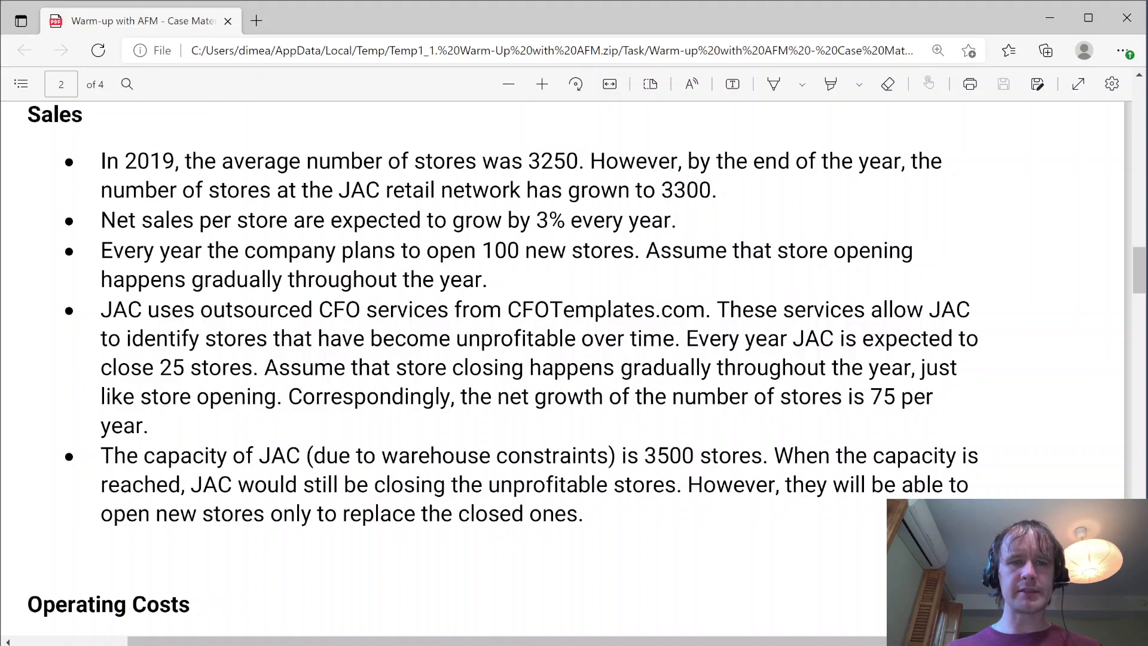
left_click_drag(519, 221, 603, 221)
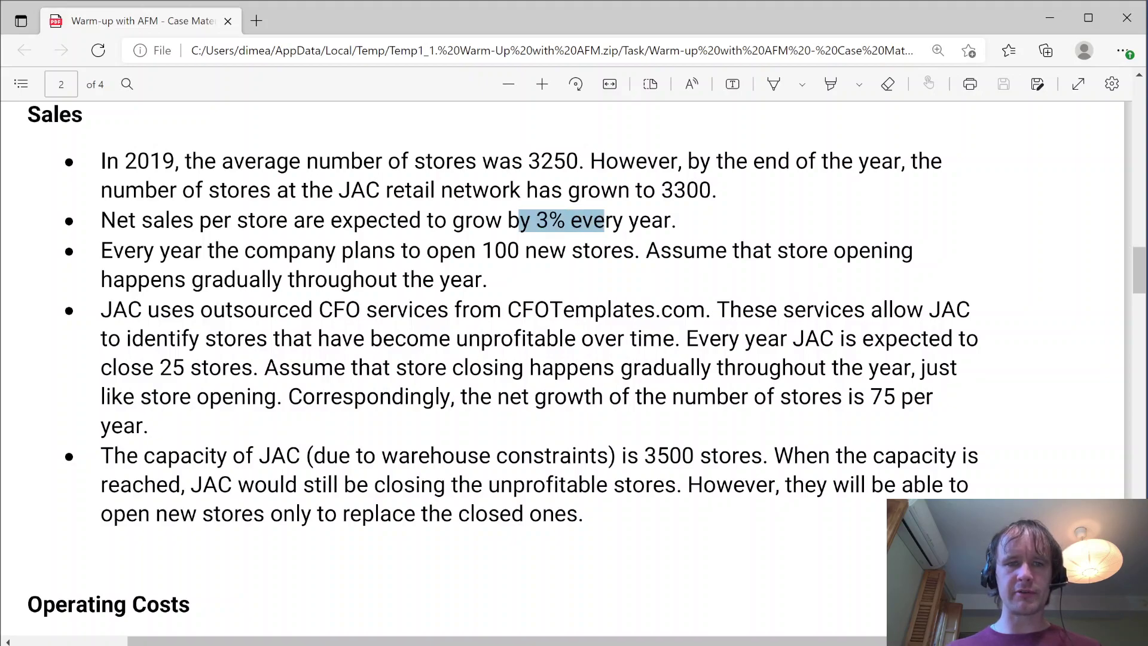
left_click(604, 222)
left_click_drag(476, 251, 549, 251)
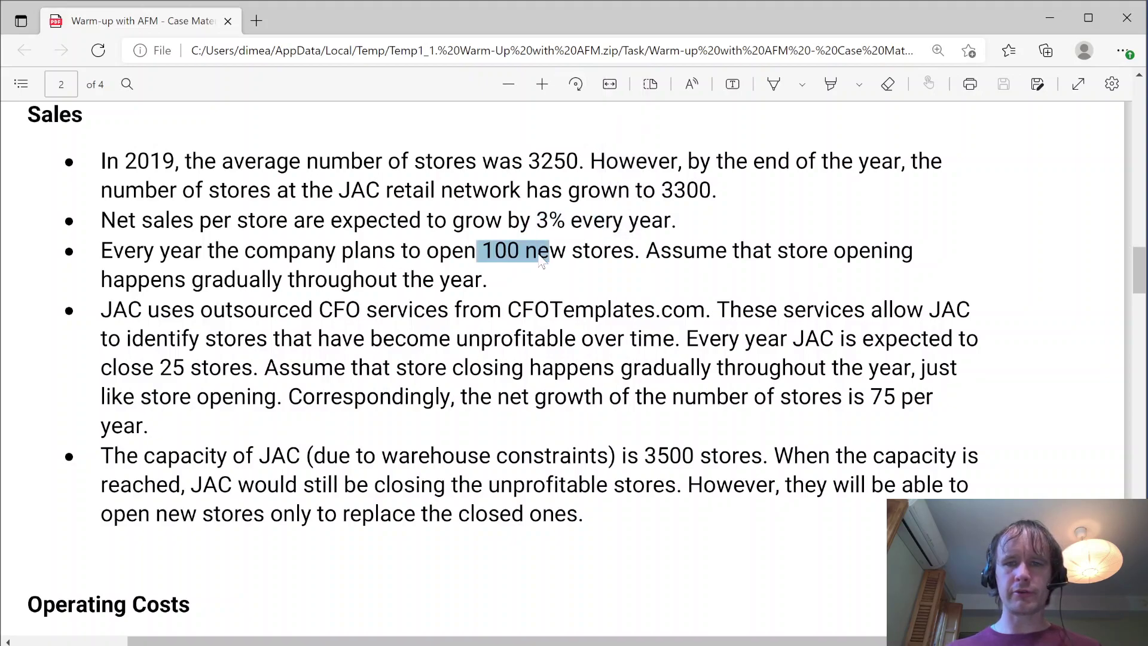
left_click_drag(328, 279, 377, 279)
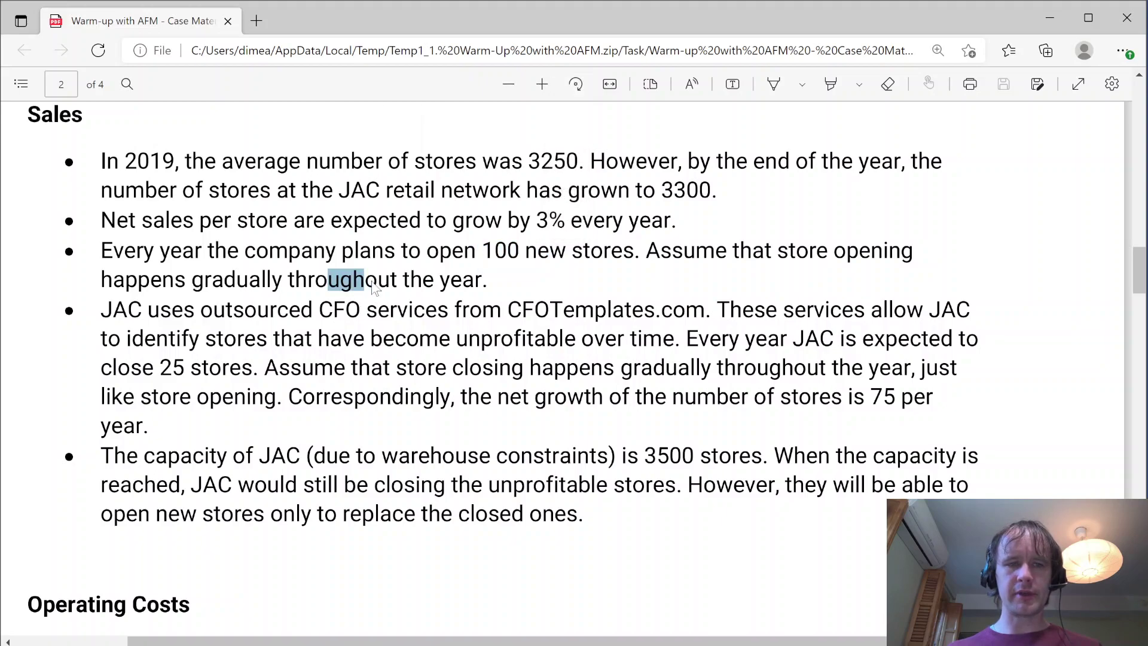
left_click_drag(289, 309, 554, 367)
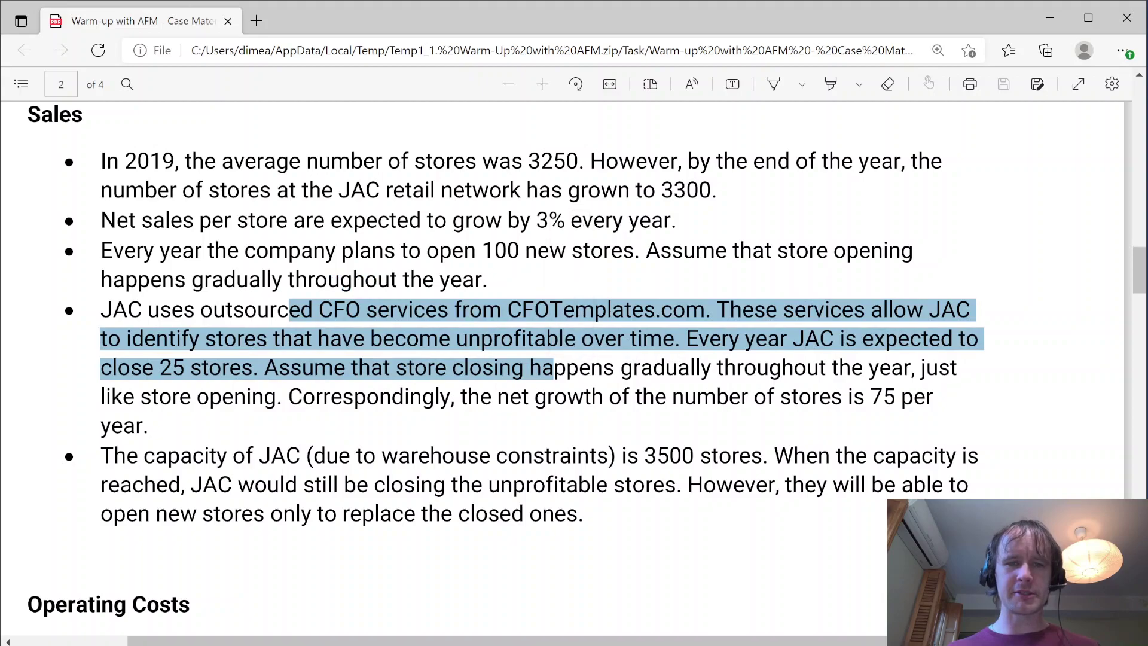
left_click(554, 367)
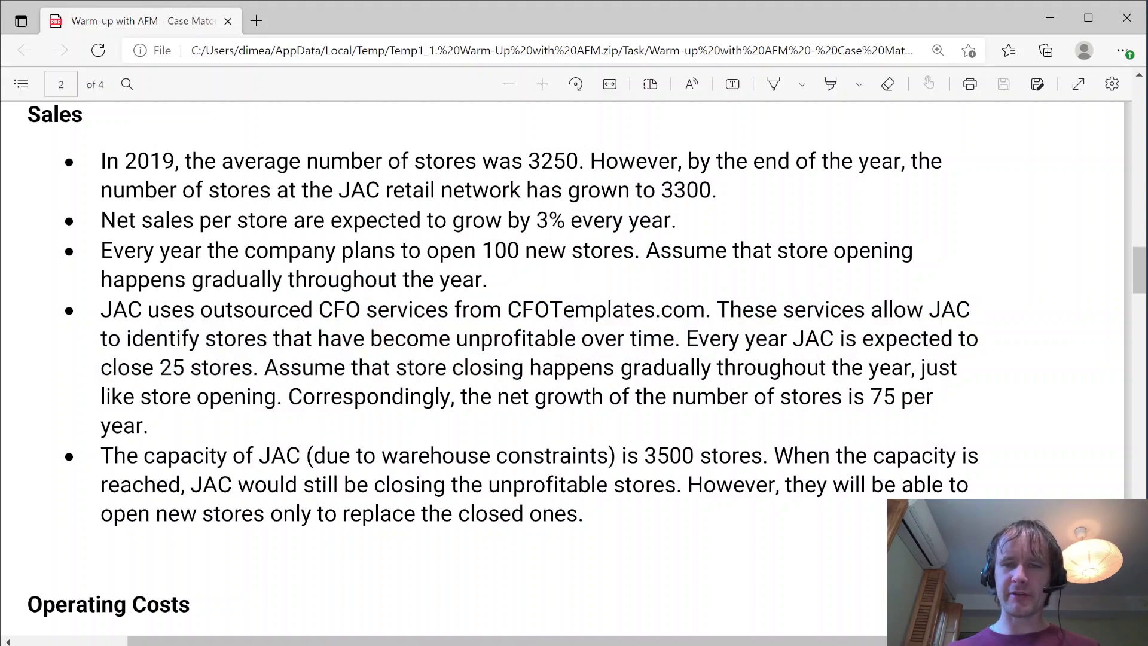
left_click_drag(686, 338, 251, 381)
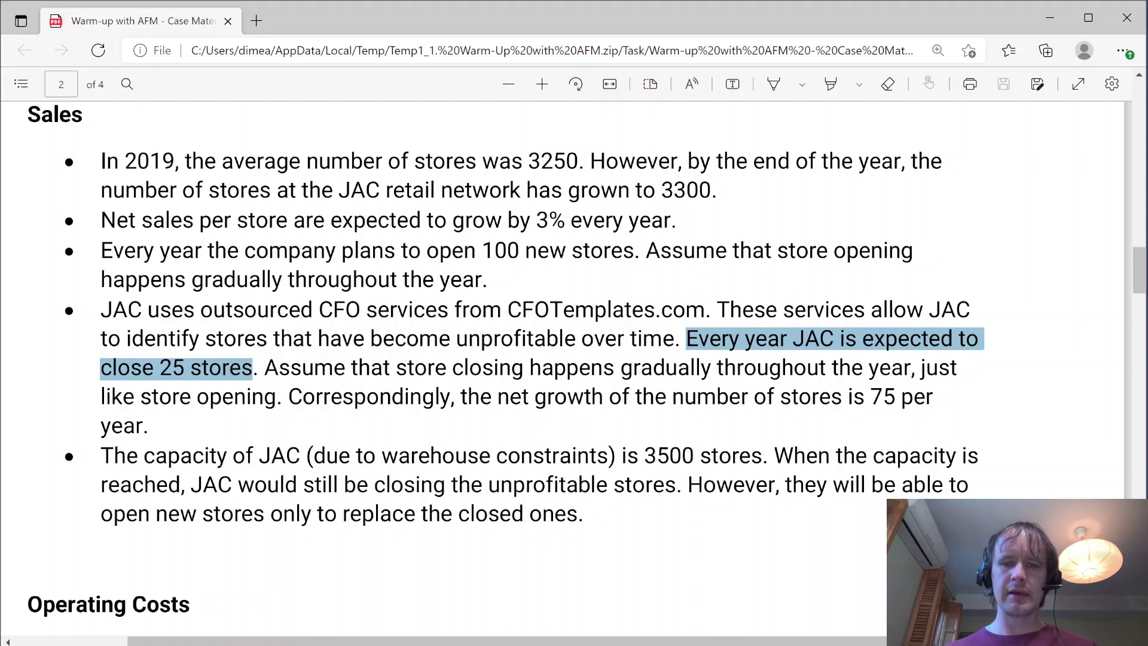
double_click(668, 456)
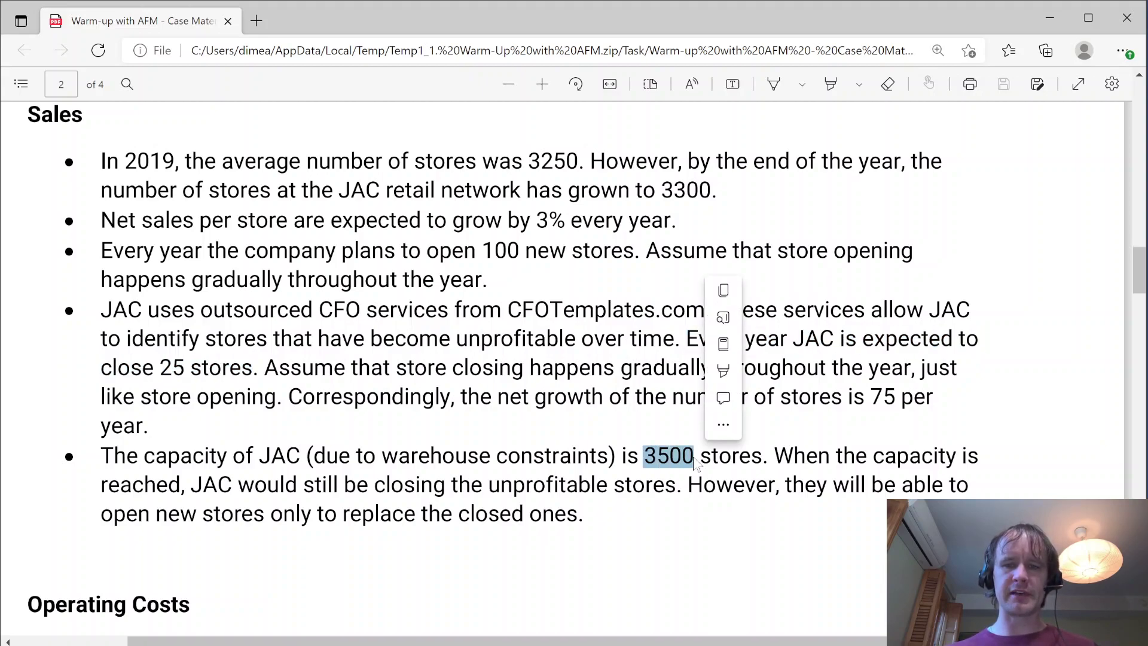
left_click(526, 443)
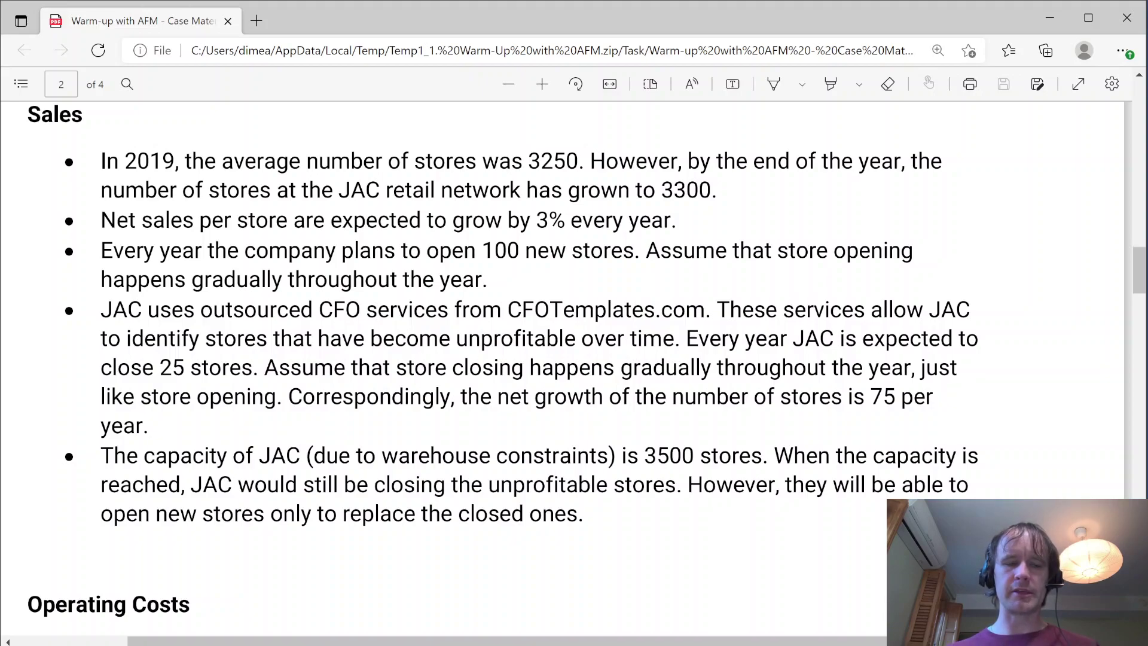
key("alt+Tab")
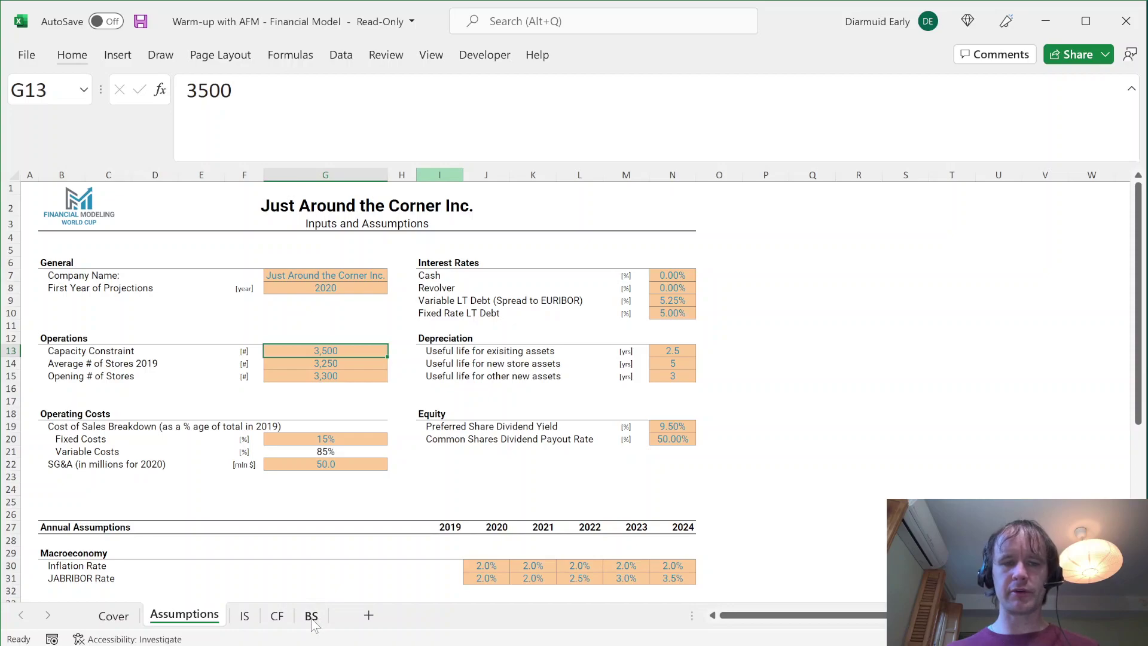
- Add a new worksheet after the BS sheet and name it Scheds
left_click(368, 615)
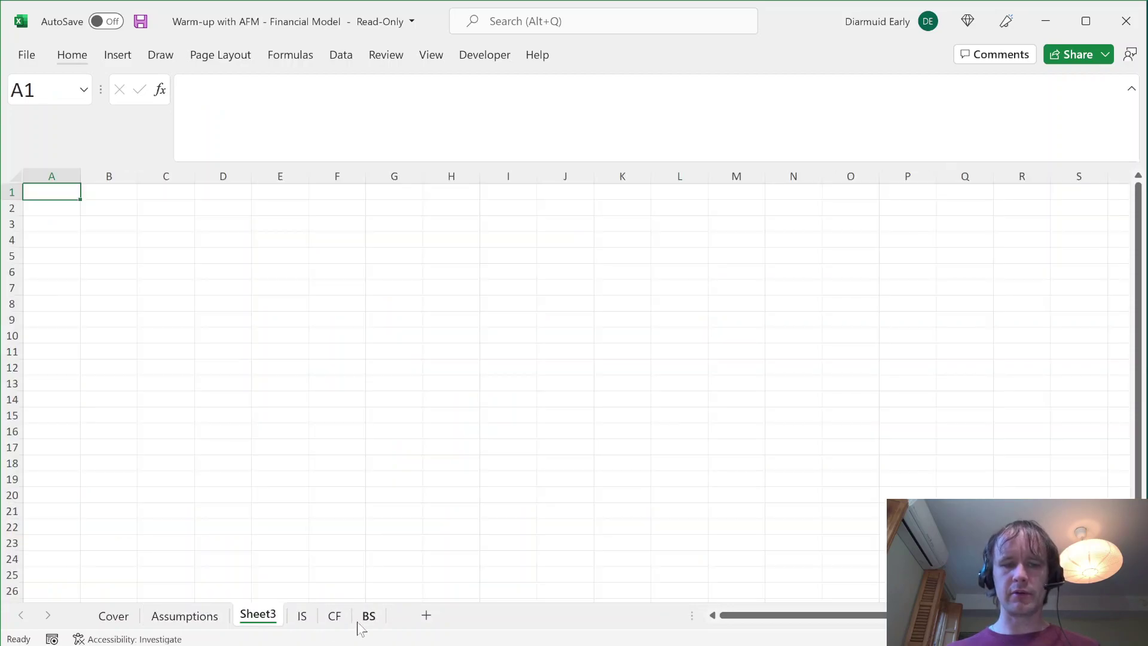
double_click(266, 613)
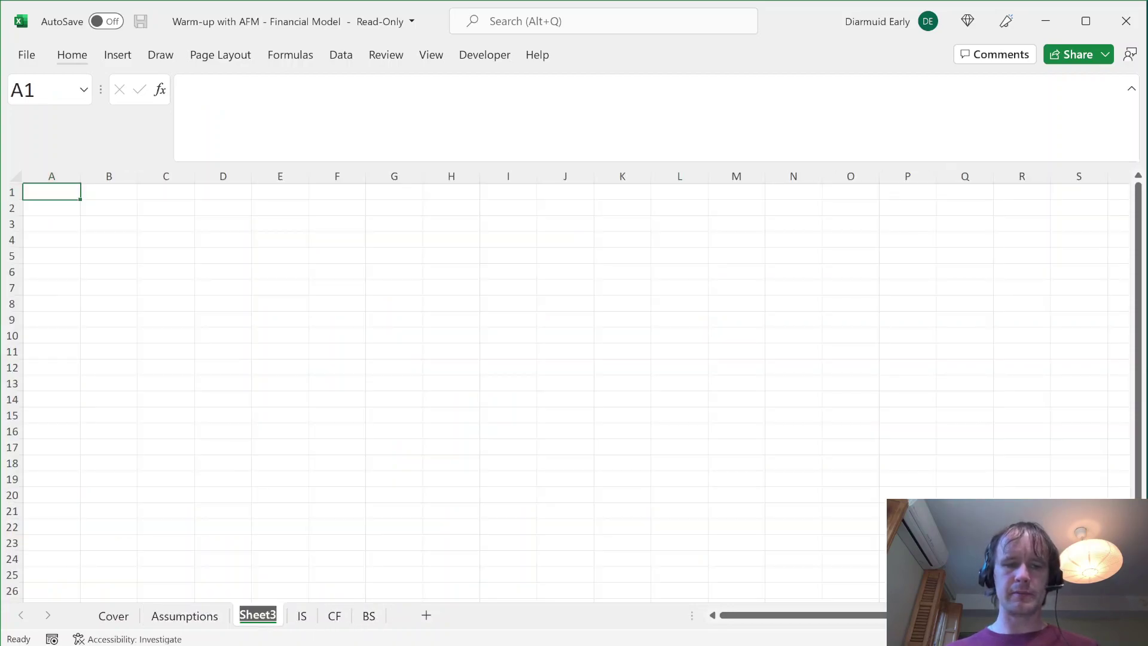
key("Return")
left_click_drag(261, 622, 368, 621)
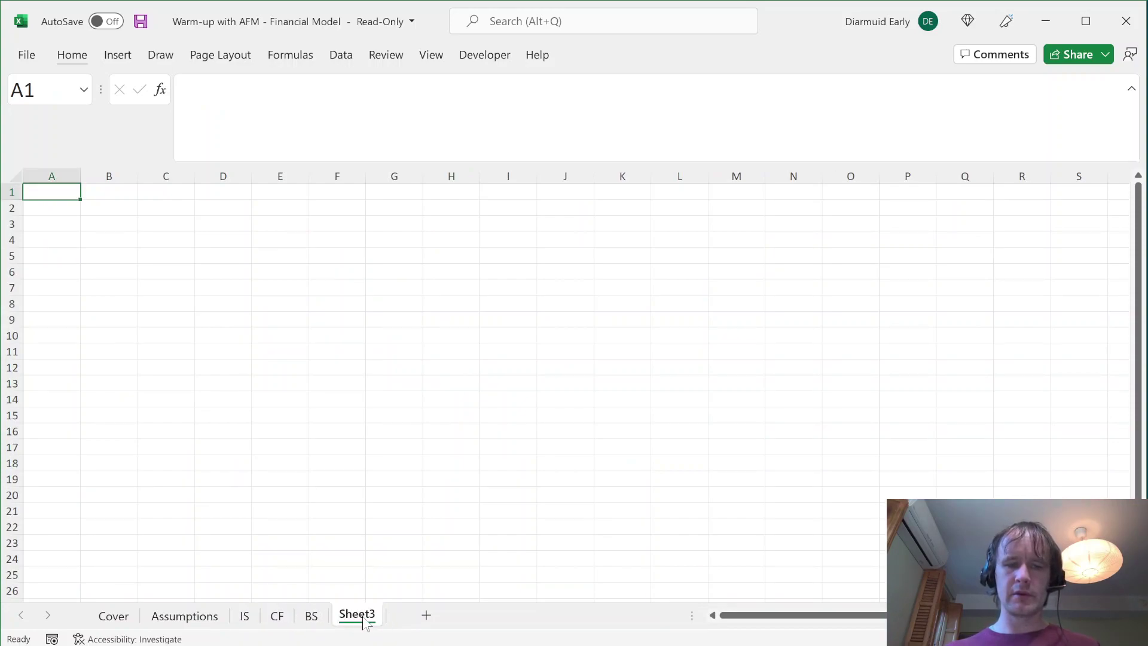
double_click(359, 616)
type("Scheds")
key("Return")
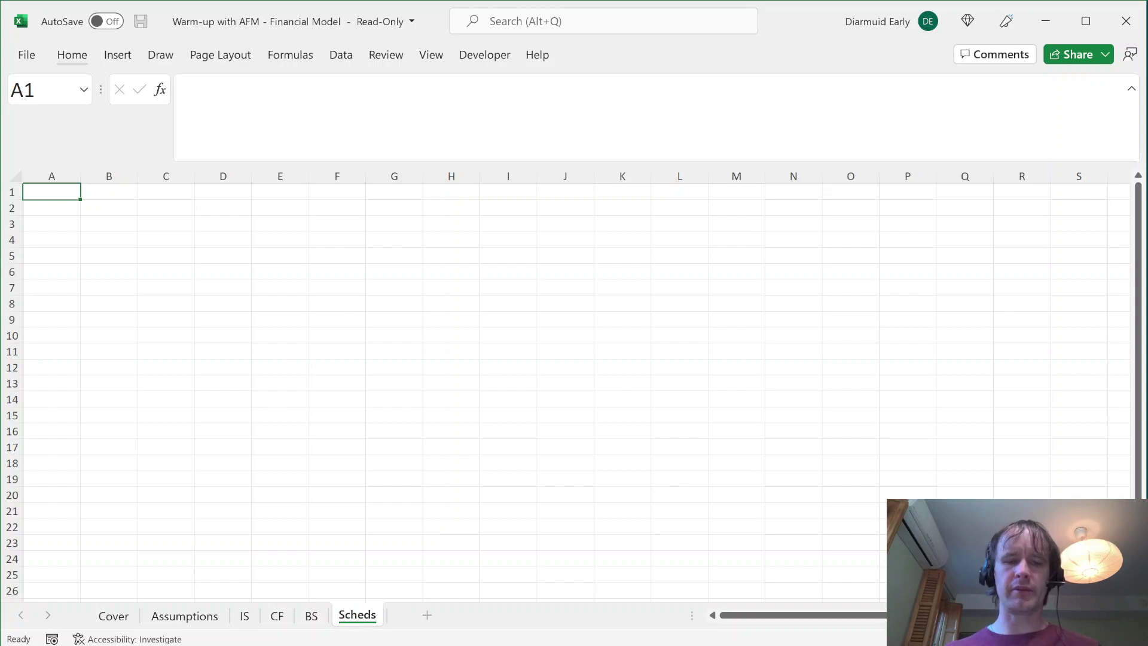
- Hide the gridlines on the Scheds sheet
left_click(357, 620)
key("alt+w")
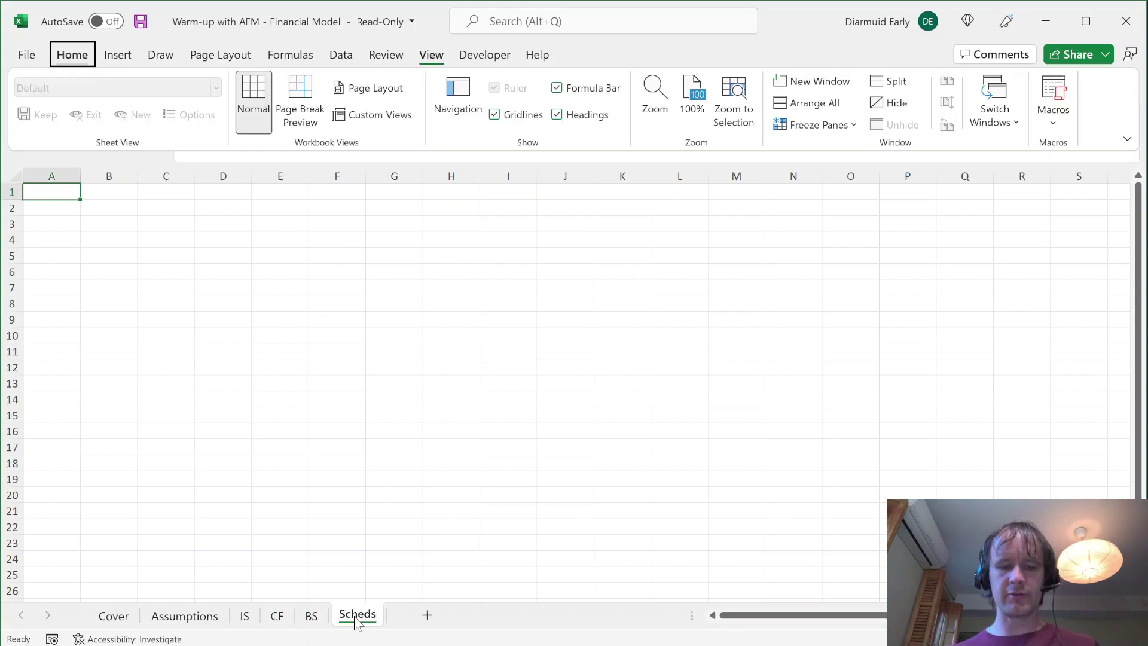
key("v")
key("g")
- Copy the year-heading row 6 of the BS sheet and paste only its column widths onto the Scheds sheet from A1
key("ctrl+Page_Up")
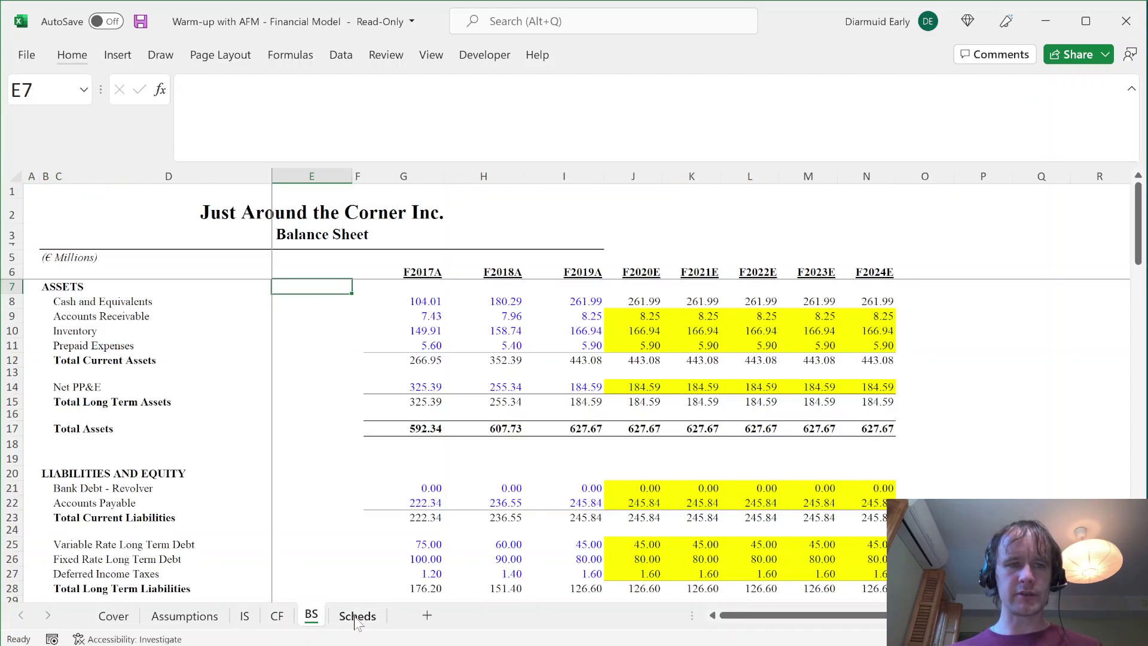
key("Up")
key("Left")
key("Left")
key("Left")
key("Left")
key("shift+space")
key("ctrl+c")
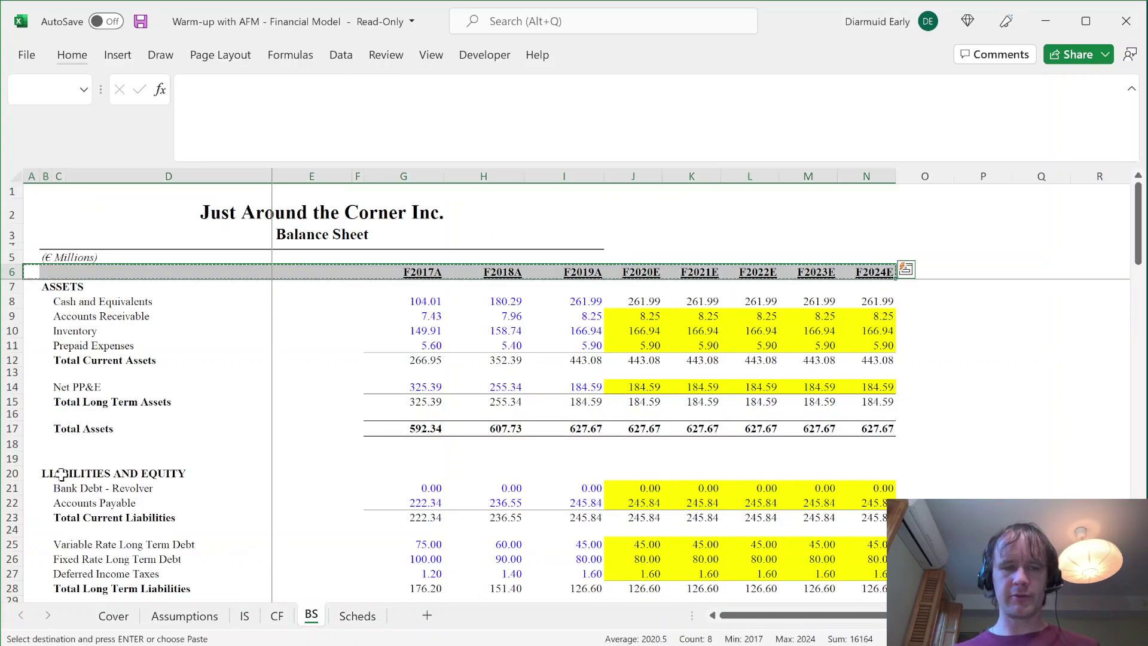
key("ctrl+Page_Down")
key("alt")
key("e")
key("s")
key("w")
key("Return")
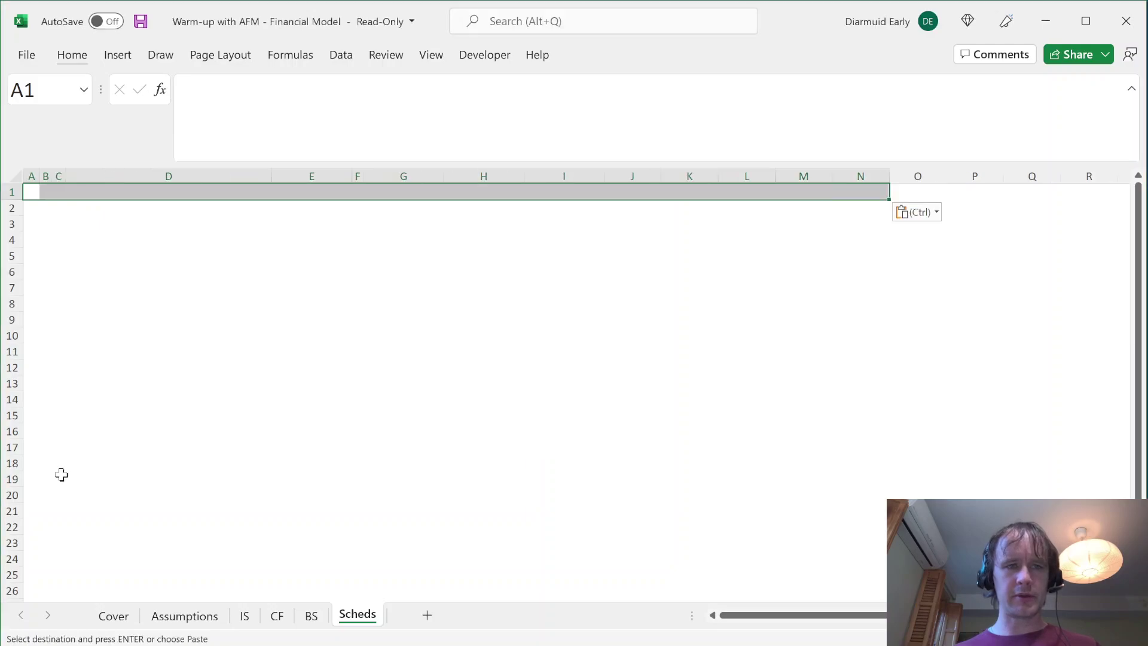
- Link the title in cell B2 of the IS sheet to the company name on Assumptions with the absolute reference =Assumptions!$G$7
key("ctrl+Page_Up")
key("Up")
key("Up")
key("Up")
key("Up")
key("Right")
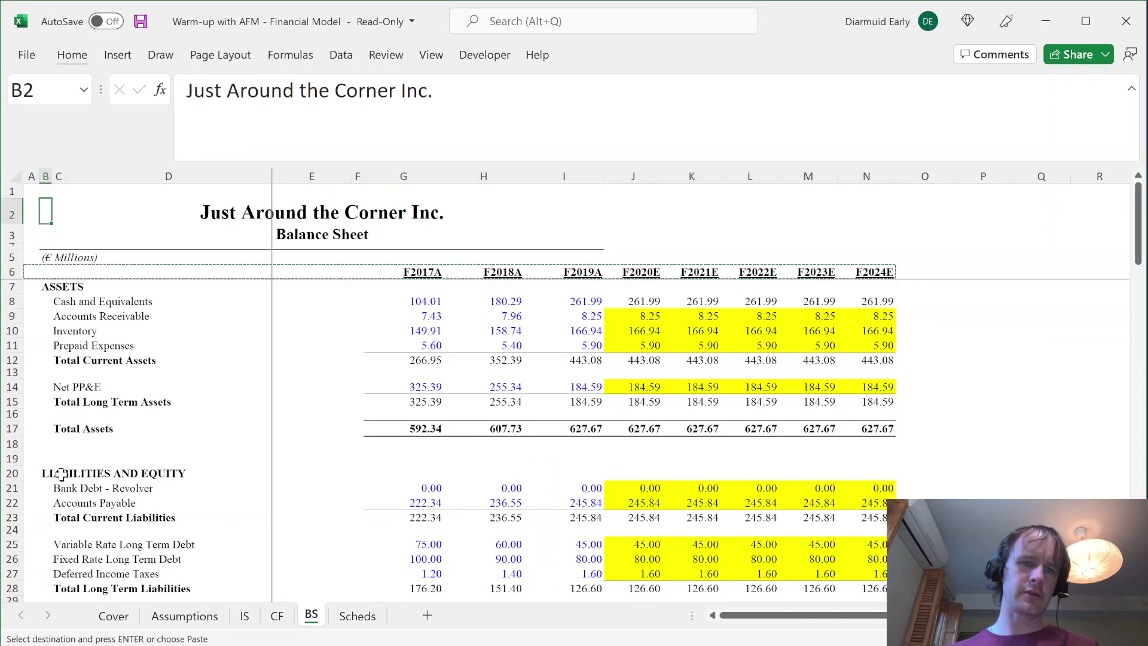
key("ctrl+Page_Up")
key("ctrl+Page_Up")
key("Up")
key("Left")
key("Left")
key("Up")
key("Up")
key("Up")
key("Up")
key("Left")
key("Up")
key("ctrl+Page_Up")
key("ctrl+Up")
key("ctrl+Up")
key("ctrl+Up")
key("ctrl+Down")
key("ctrl+Page_Down")
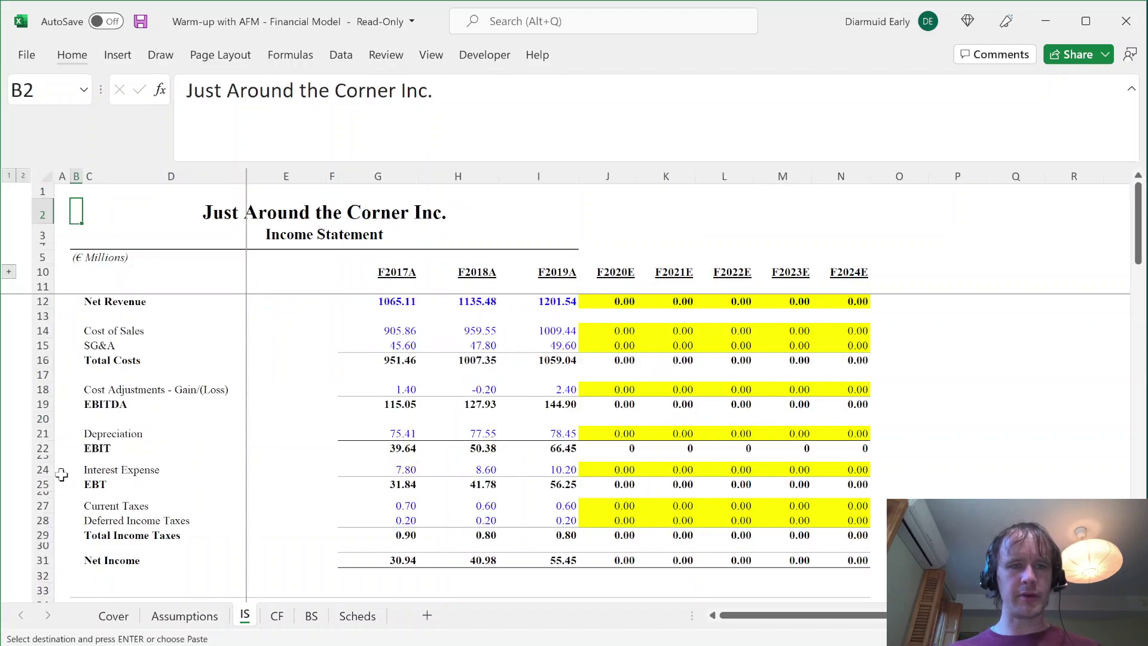
type("=")
key("ctrl+Page_Up")
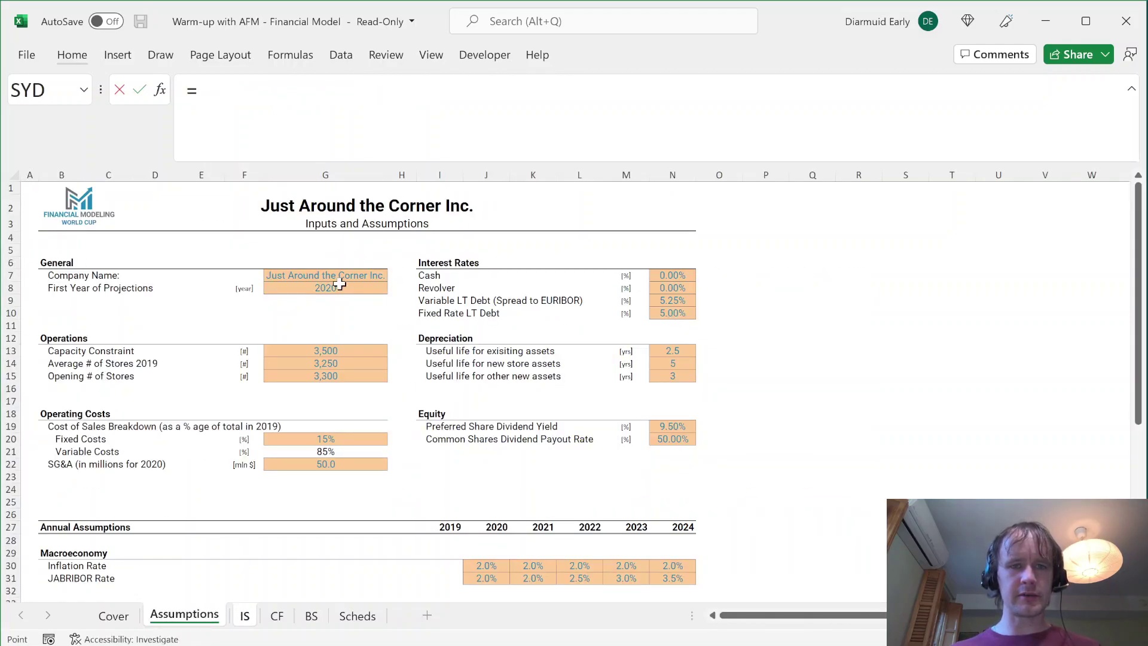
left_click(330, 279)
key("F4")
key("Return")
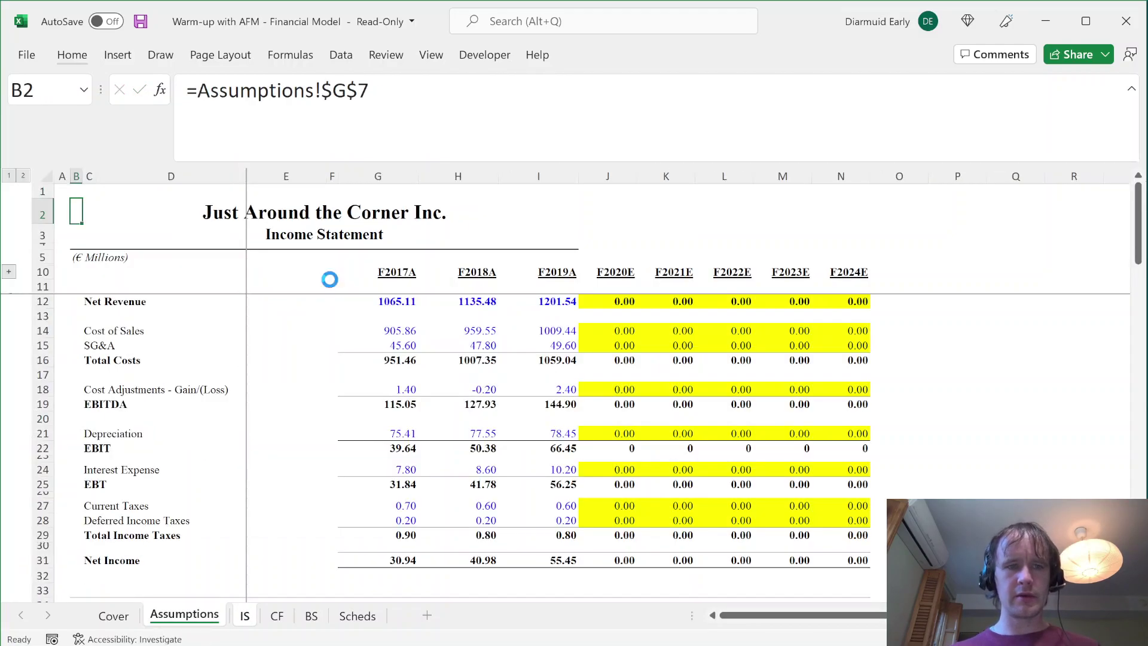
- Copy the linked title formula from the IS sheet into cell B2 of the CF and BS sheets
key("ctrl+c")
key("ctrl+Page_Down")
key("Left")
key("Left")
key("Left")
key("Left")
key("Up")
key("Up")
key("Up")
key("Up")
key("Right")
key("Up")
key("Up")
key("Down")
key("Up")
key("ctrl+v")
key("ctrl+Page_Down")
key("Up")
key("Down")
key("ctrl+v")
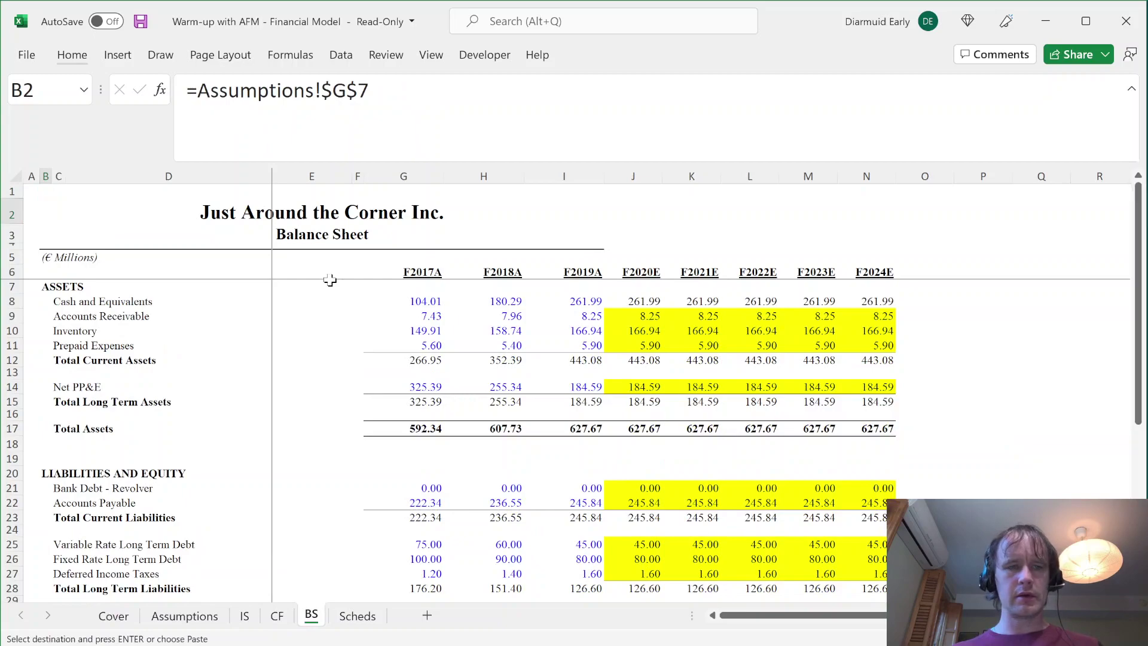
- Copy the BS header block, from the title in B2 to the F2024E year heading, to cell B2 of the Scheds sheet
key("ctrl+Page_Down")
key("ctrl+Page_Up")
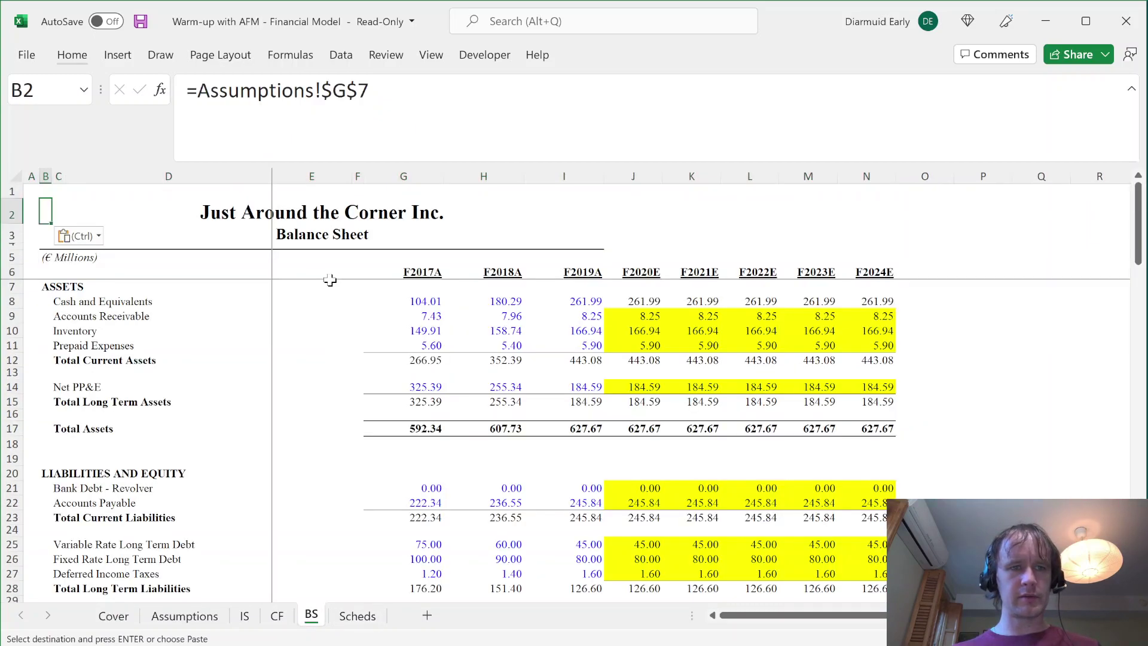
key("shift+Down")
key("shift+Down")
key("shift+Right")
key("shift+Right")
key("shift+Right")
key("shift+Right")
key("shift+Right")
key("shift+Right")
key("shift+Right")
key("shift+Right")
key("shift+Right")
key("shift+Right")
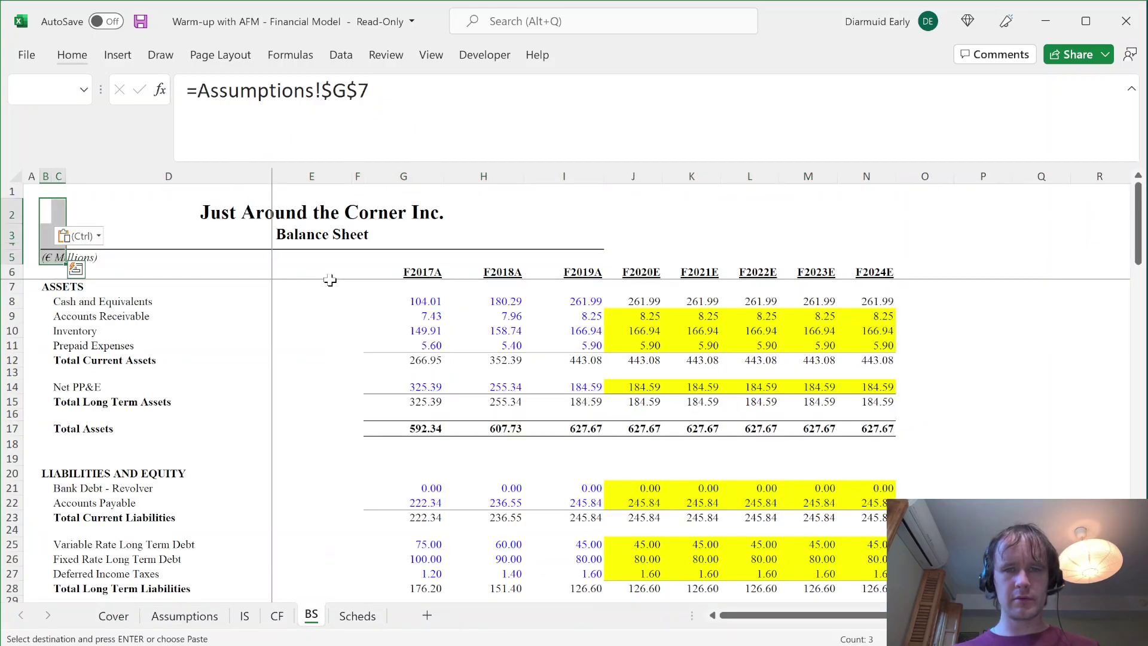
key("shift+Right")
key("shift+Right")
key("shift+Down")
key("ctrl+v")
key("ctrl+Page_Down")
key("Down")
key("Right")
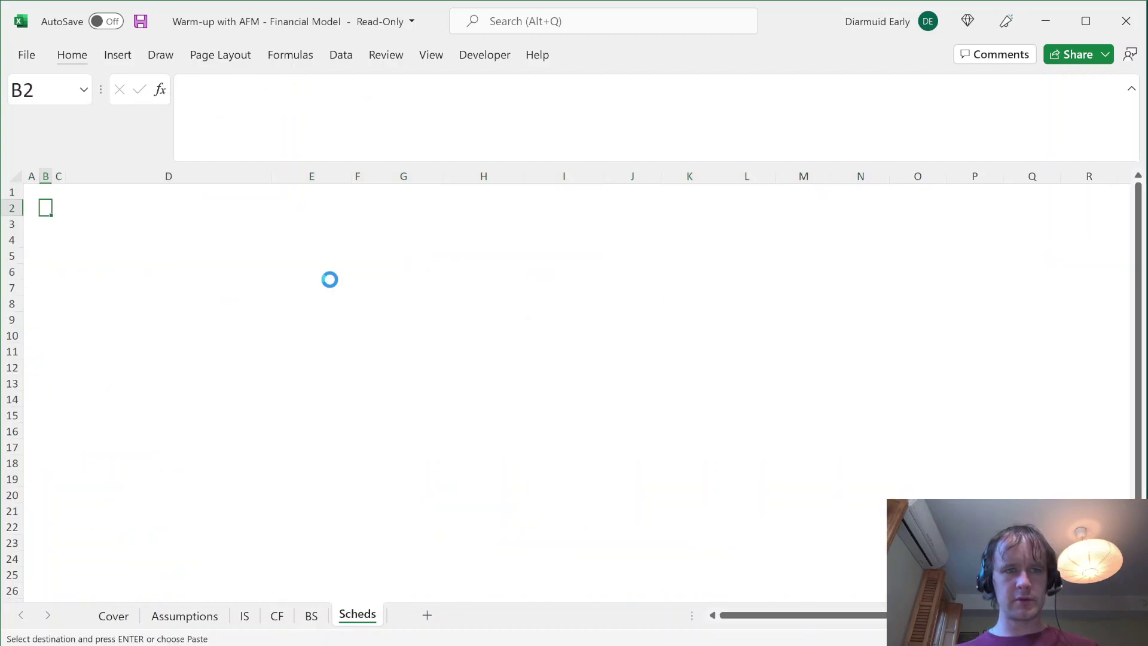
key("ctrl+v")
- Change the Scheds subtitle in B3 to "Supporting schedules"
key("Down")
key("Down")
key("Up")
type("Supporting schedules")
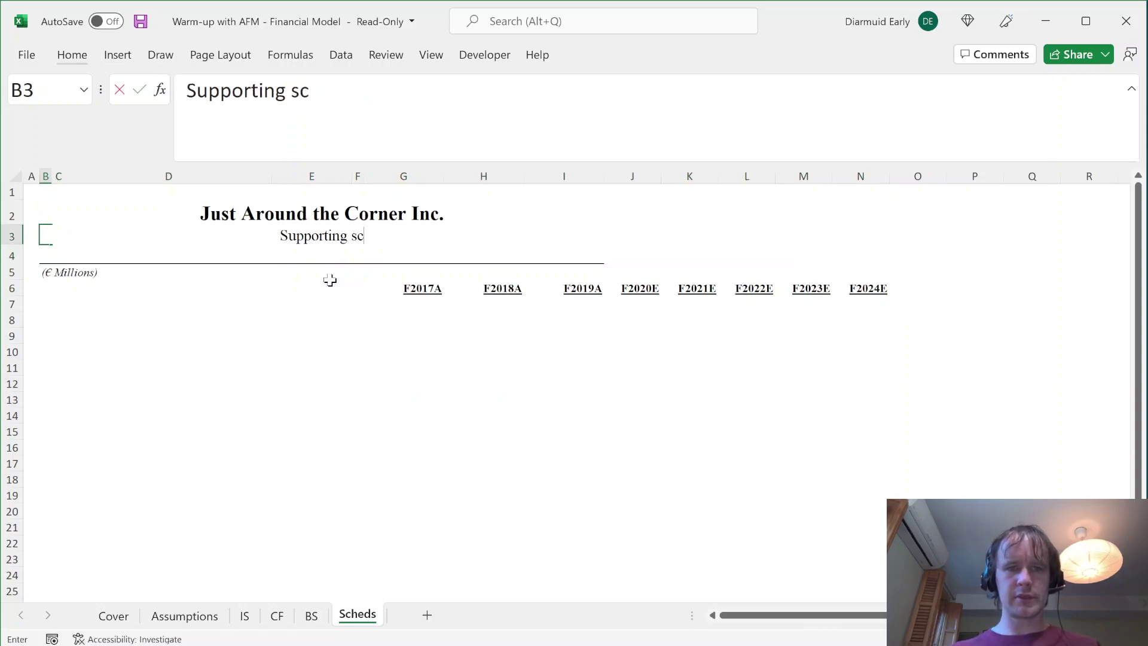
key("Return")
- Fill the header formatting of I2:I5 on the Scheds sheet across to column N so the titles and rule span every year
key("Right")
key("Right")
key("Right")
key("Right")
key("Right")
key("Right")
key("Right")
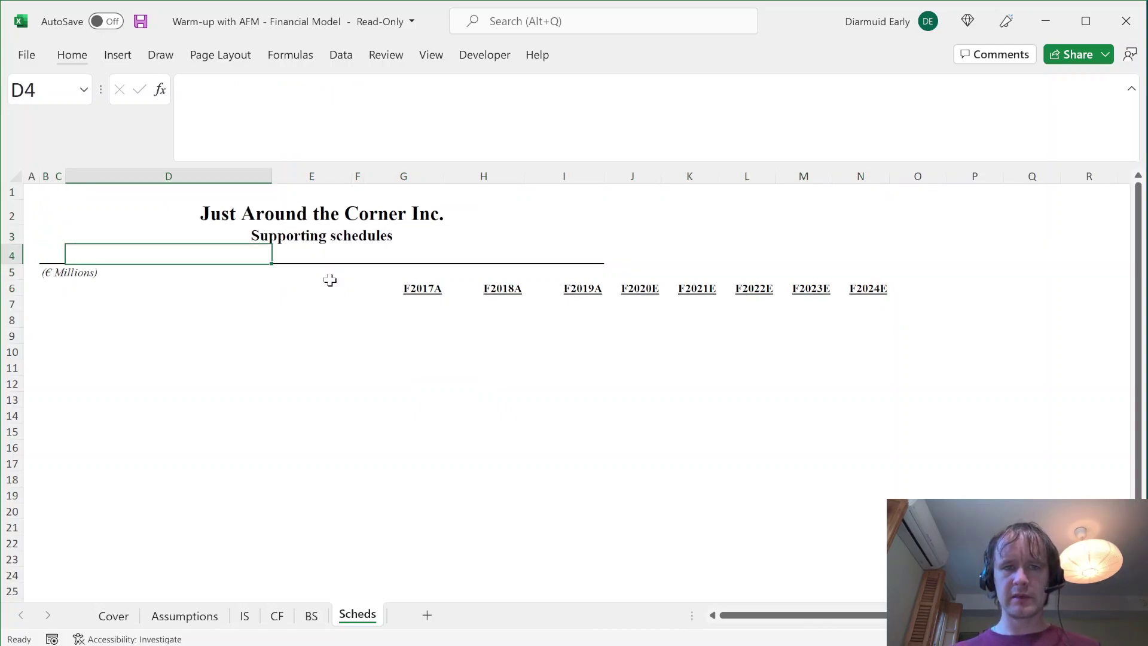
key("Up")
key("Up")
key("shift+Down")
key("shift+Down")
key("shift+Down")
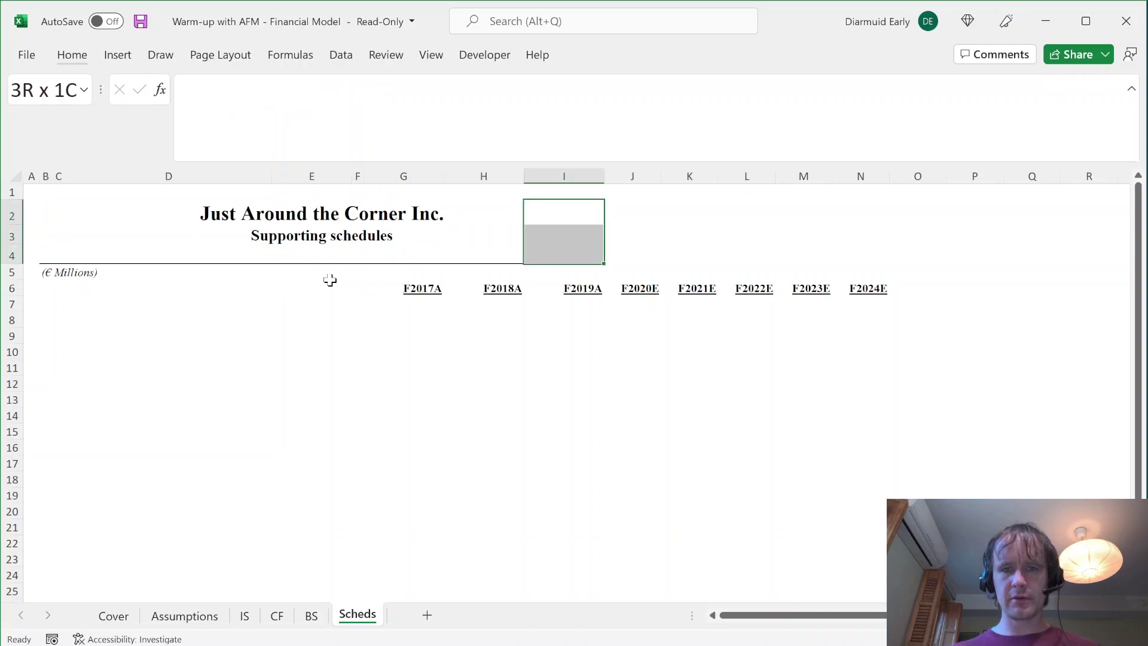
key("shift+Right")
key("shift+Right")
key("shift+Right")
key("shift+Right")
key("shift+Right")
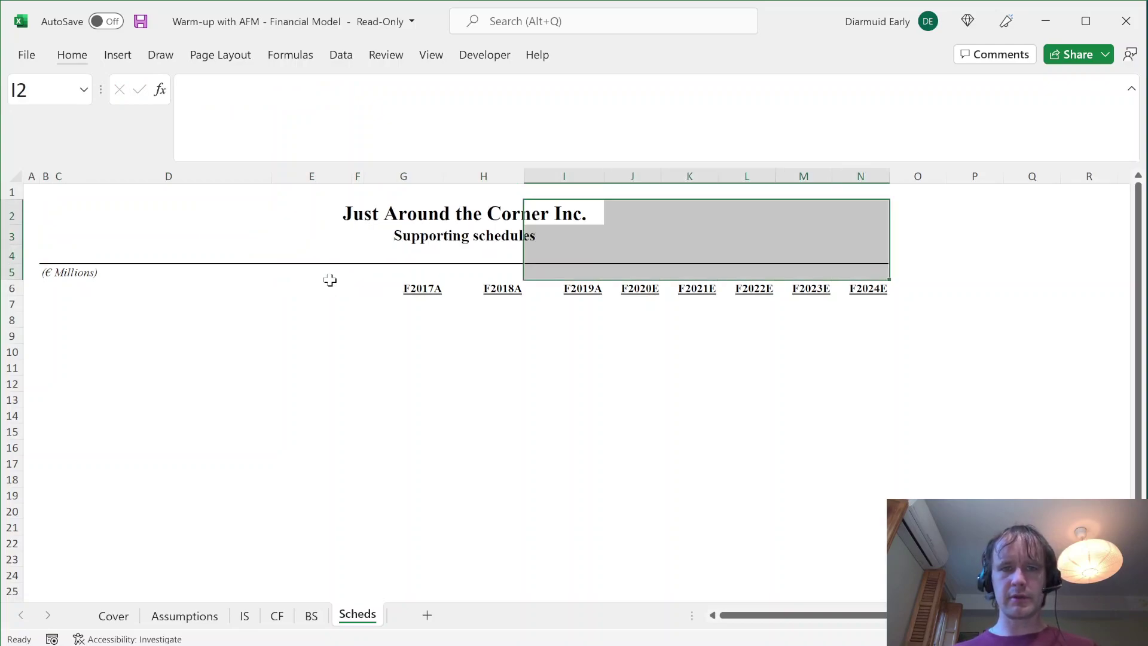
- Extend the BS sheet's title centering and header rule from column I across to column N
key("ctrl+Page_Up")
key("Up")
key("Right")
key("Right")
key("Right")
key("Right")
key("Right")
key("Right")
key("Right")
key("Right")
key("Right")
key("Down")
key("Down")
key("Left")
key("Left")
key("Up")
key("shift+Down")
key("shift+Right")
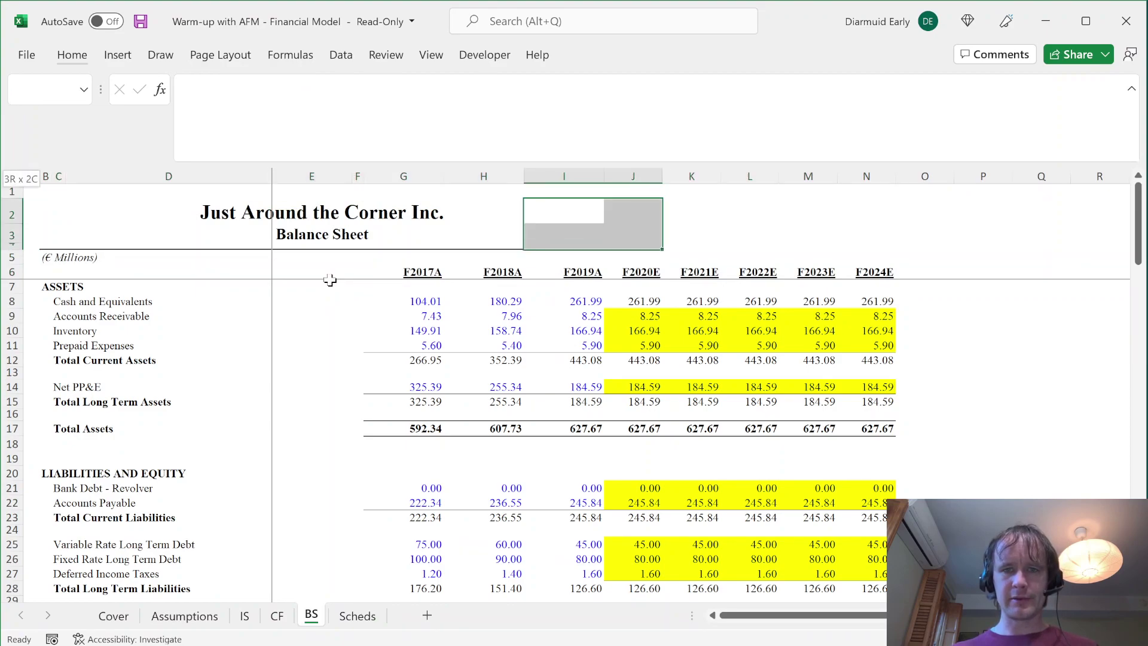
key("shift+Down")
key("shift+Right")
key("shift+Right")
key("shift+Right")
key("shift+Right")
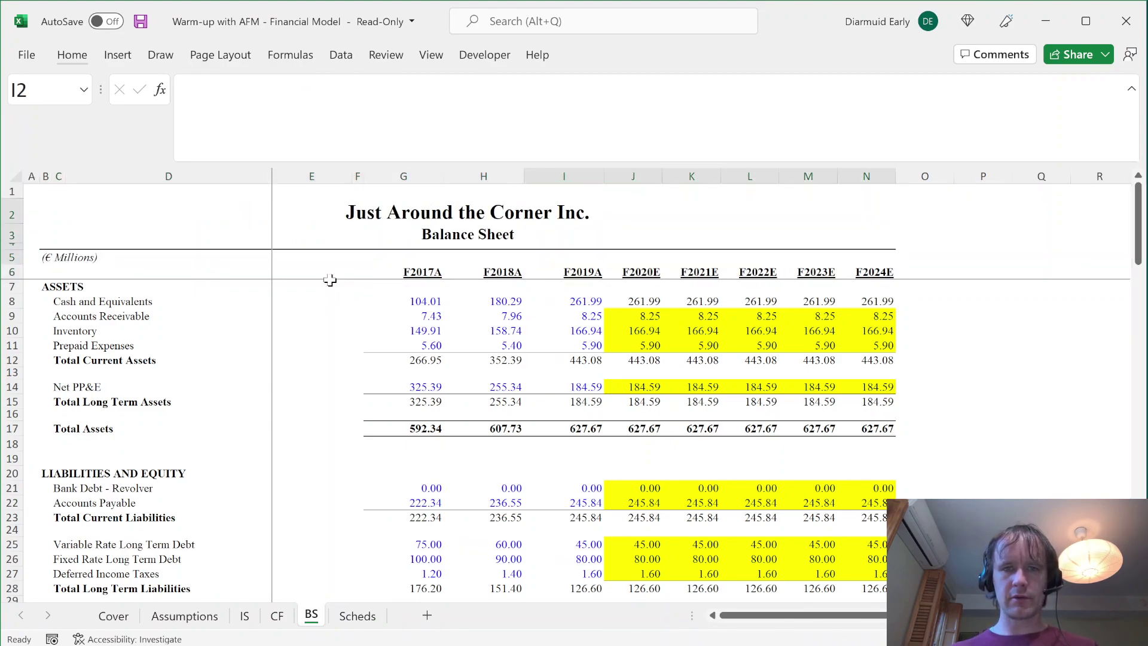
- Fill the header formatting from column I across to column N on both the CF and IS sheets
key("ctrl+Page_Up")
left_click_drag(593, 215, 866, 261)
key("ctrl+r")
key("ctrl+Page_Up")
left_click_drag(550, 215, 837, 257)
key("ctrl+r")
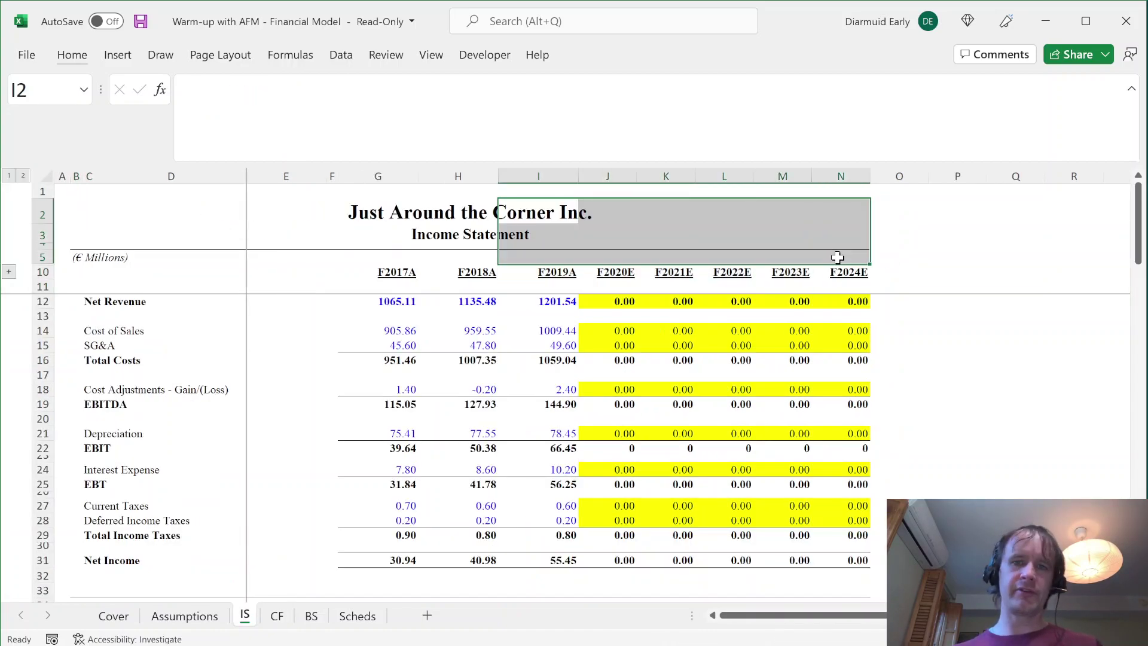
- Reset the active cell to the home position on the IS, CF, BS and Scheds sheets while checking their headers
key("ctrl+Home")
key("ctrl+Page_Down")
key("ctrl+Home")
key("ctrl+Page_Down")
key("ctrl+Home")
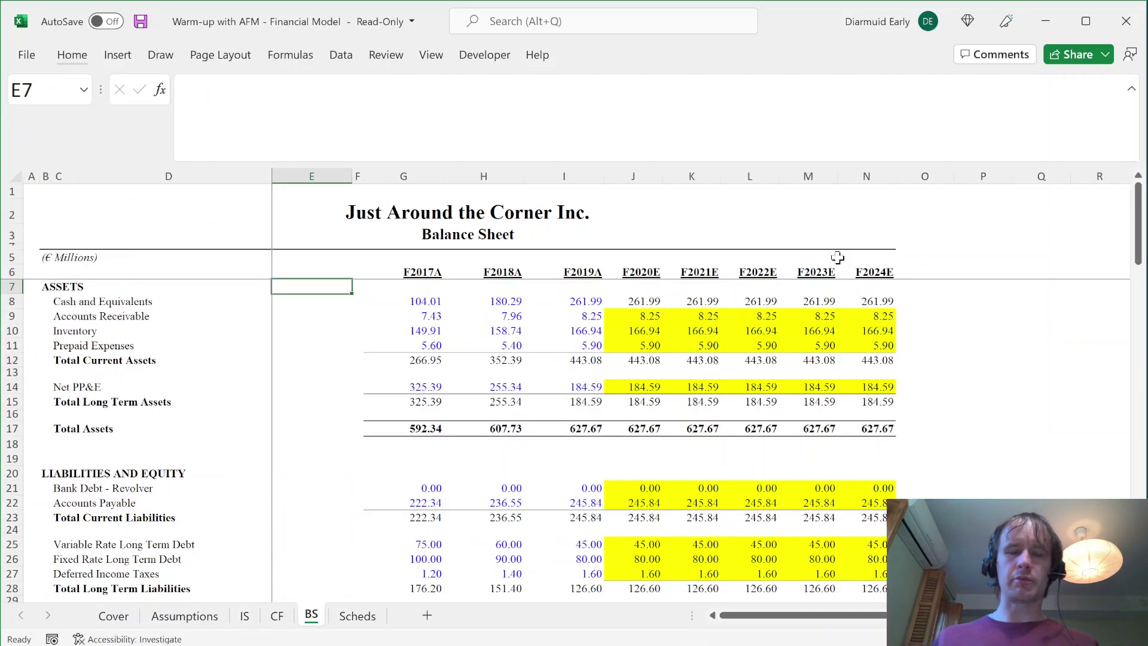
key("ctrl+Page_Up")
key("ctrl+Page_Up")
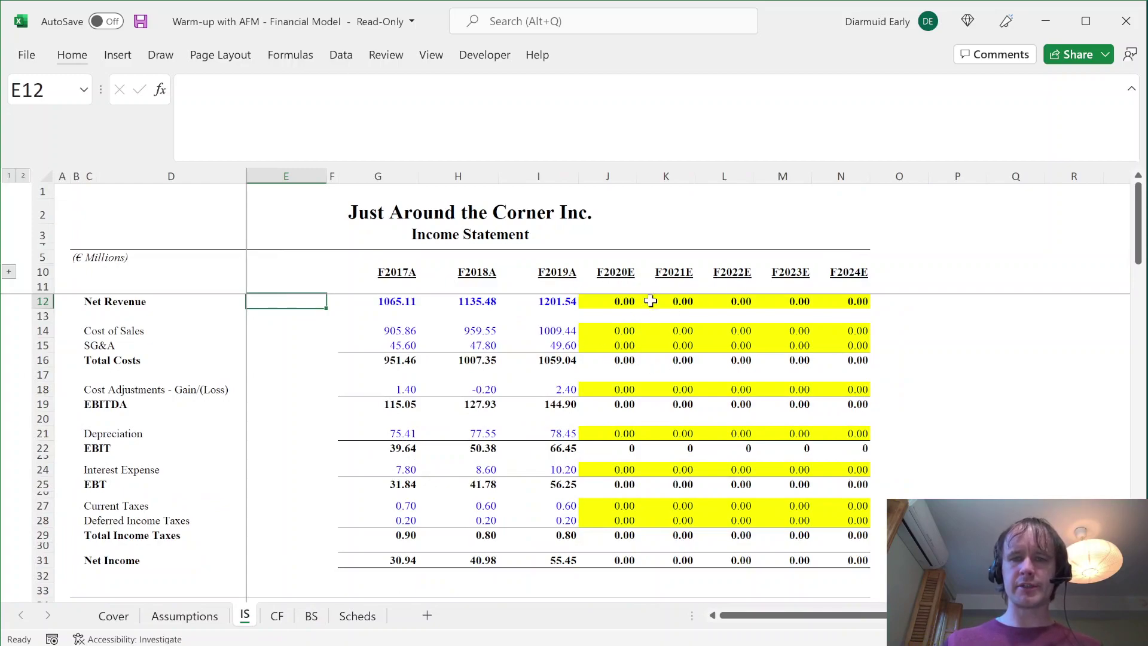
key("ctrl+Page_Down")
key("ctrl+Page_Down")
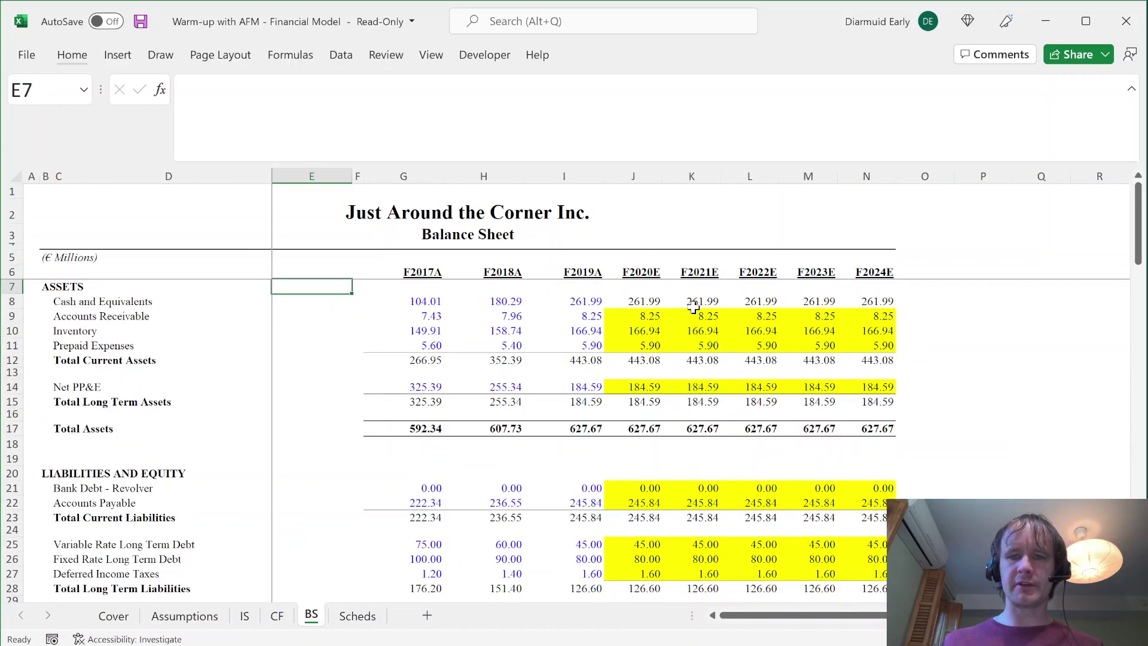
key("ctrl+Page_Down")
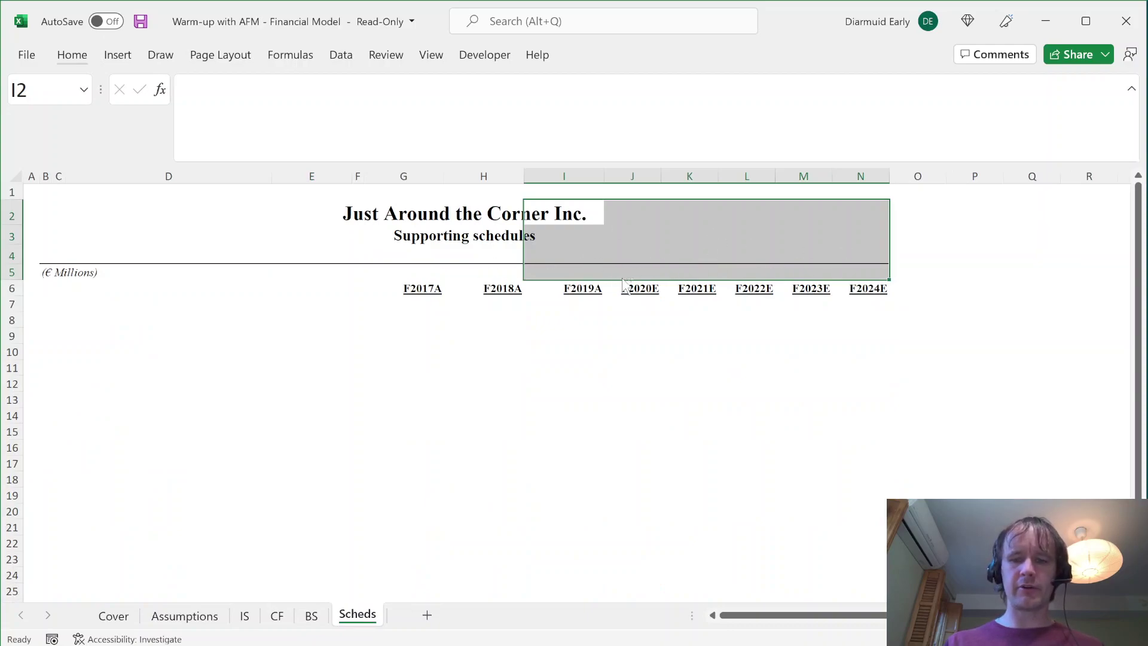
key("ctrl+Home")
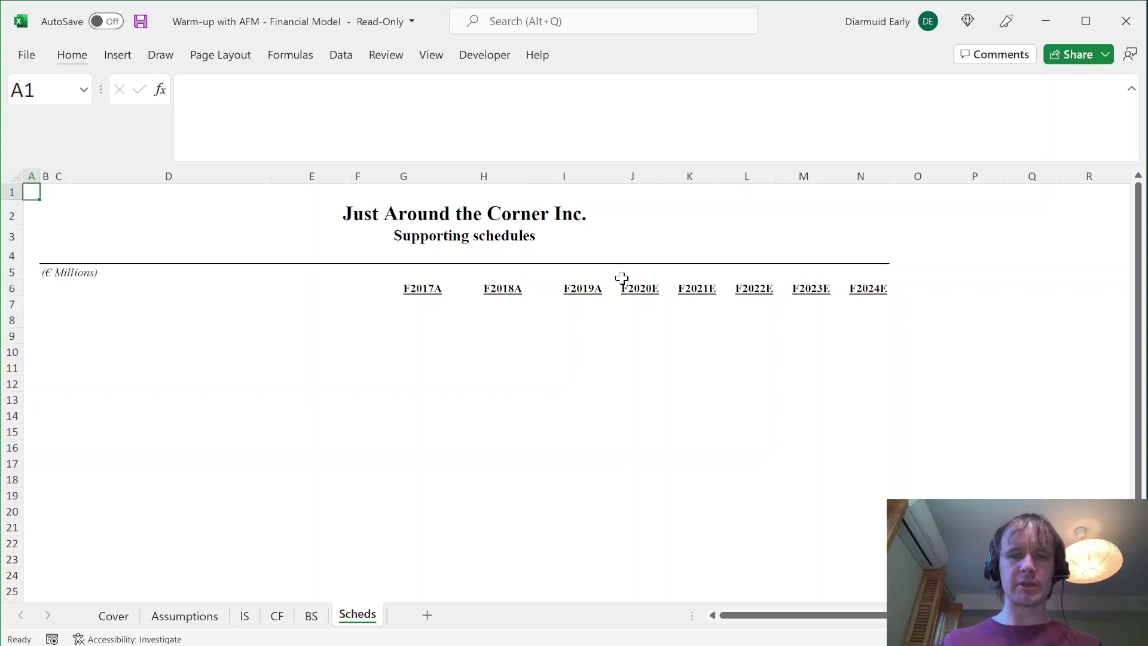
key("ctrl+Page_Up")
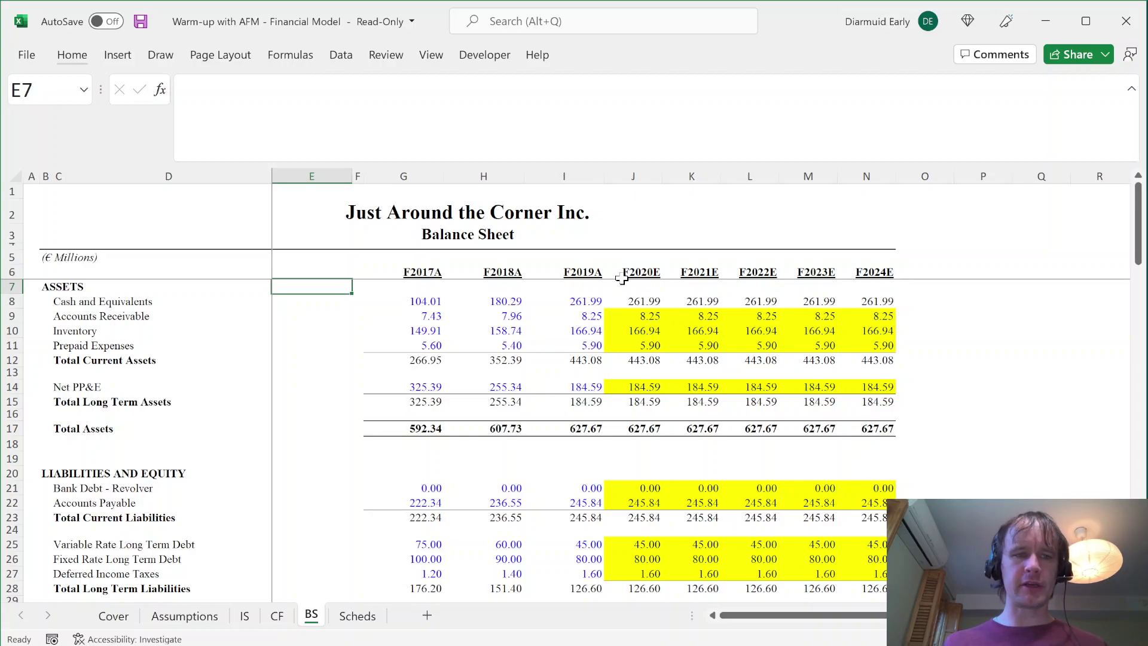
key("ctrl+Page_Down")
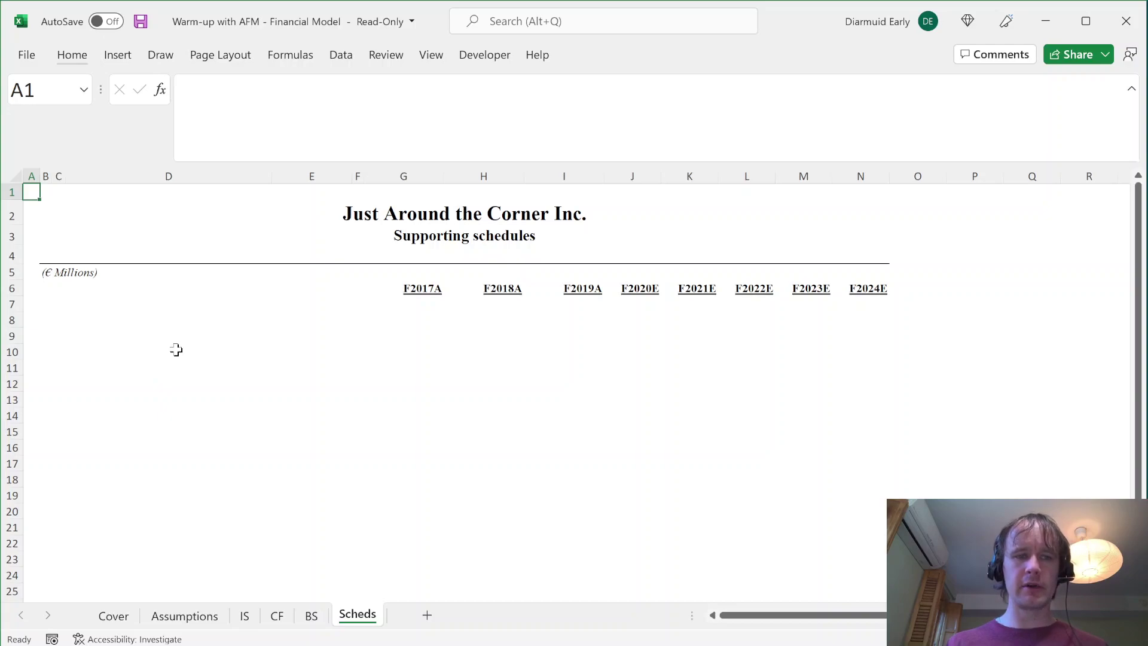
- Enter the section heading "Revenue schedule" in cell B8 of the Scheds sheet
left_click(79, 333)
key("Up")
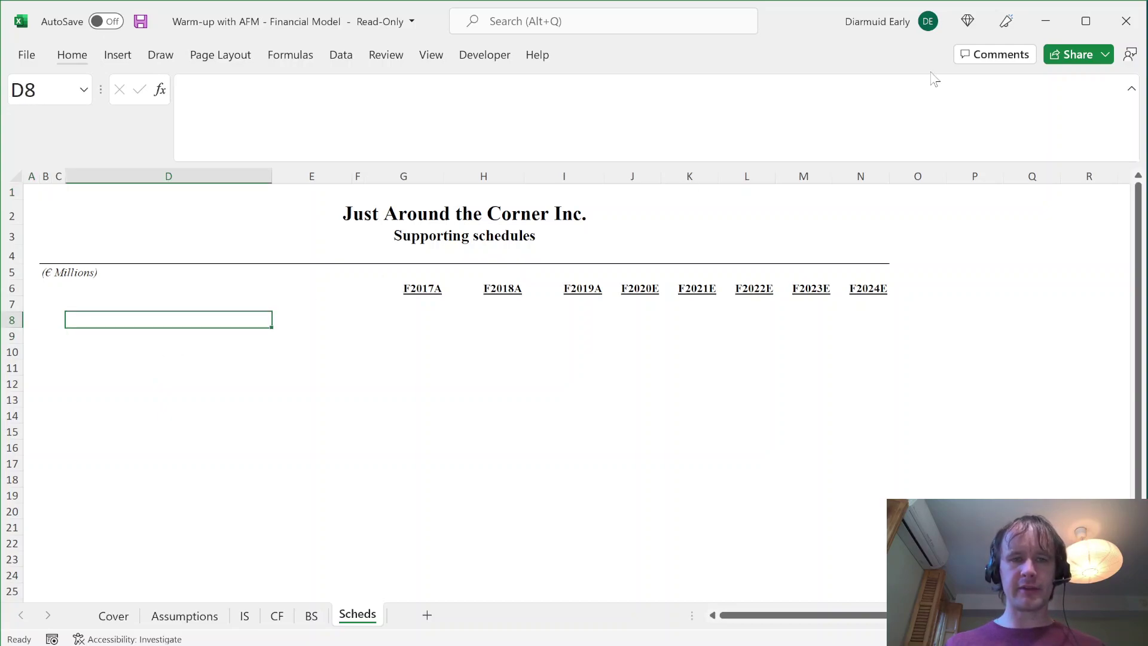
key("Up")
key("Up")
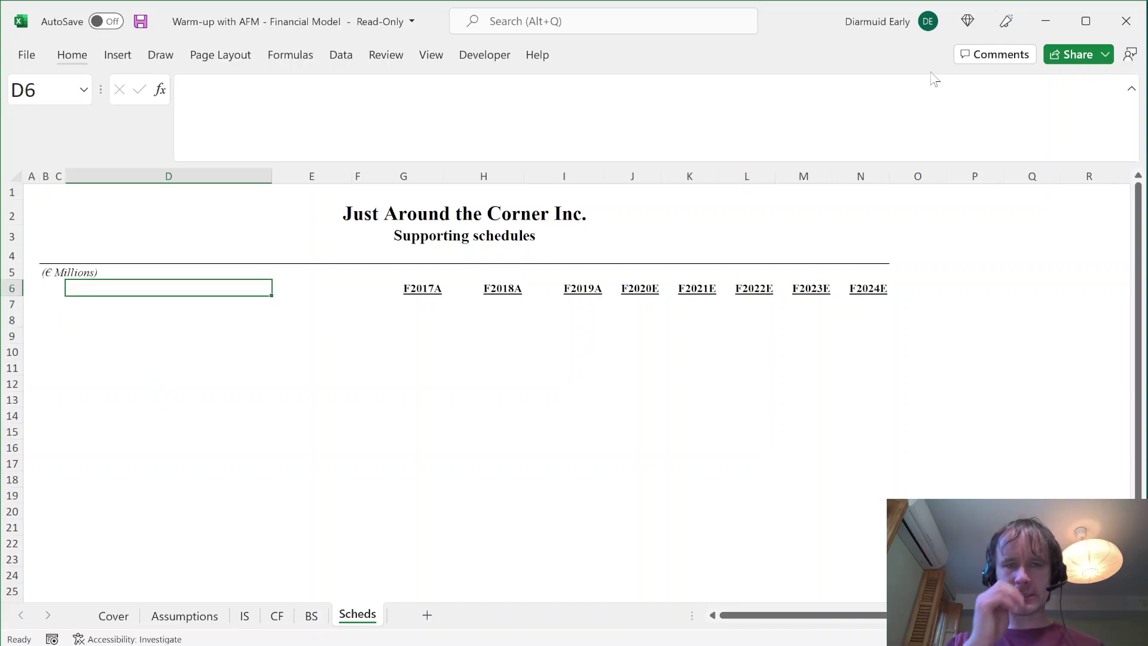
key("Down")
key("Down")
key("Left")
key("Left")
type("Reven")
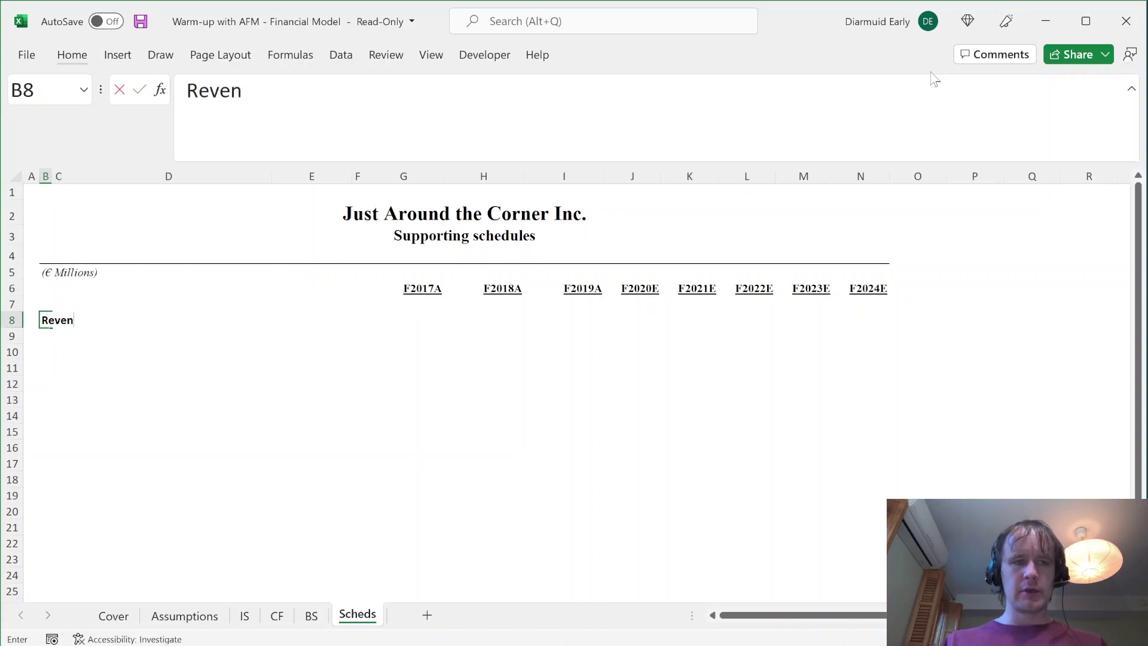
type("ue schedule")
key("Return")
key("Down")
key("Right")
key("Right")
type("Opeing")
key("BackSpace")
key("BackSpace")
key("BackSpace")
type("nin")
key("Escape")
- Add the subheading "Stores" in C10 with the row labels Opening, Added, Closed and Closing in D11:D14
key("Left")
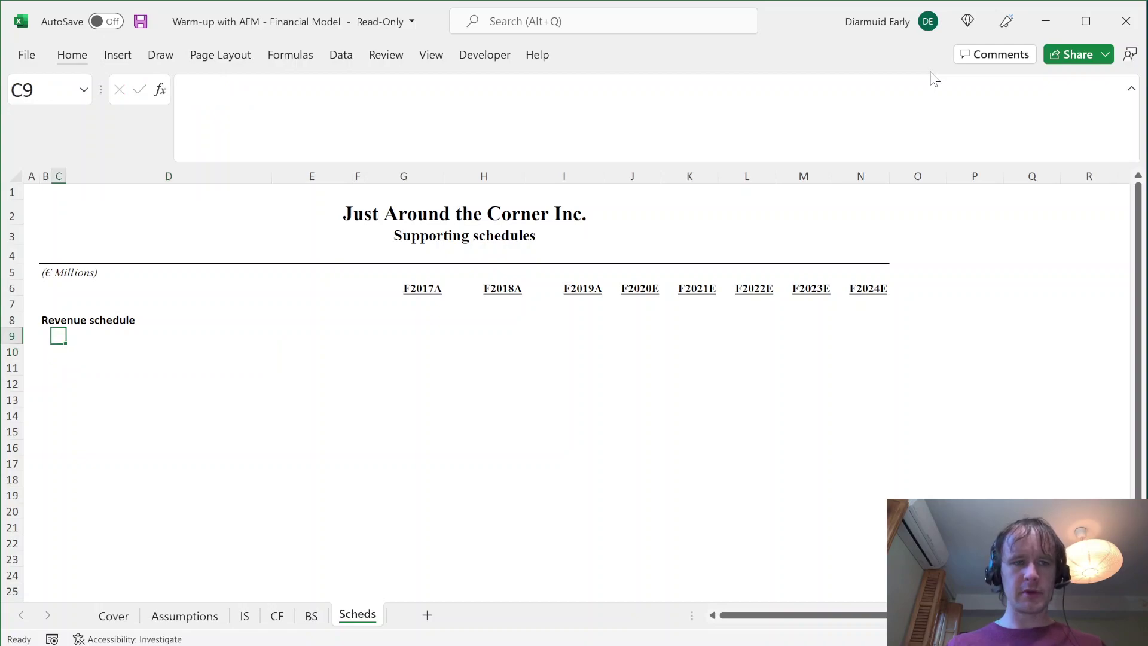
type("Stores")
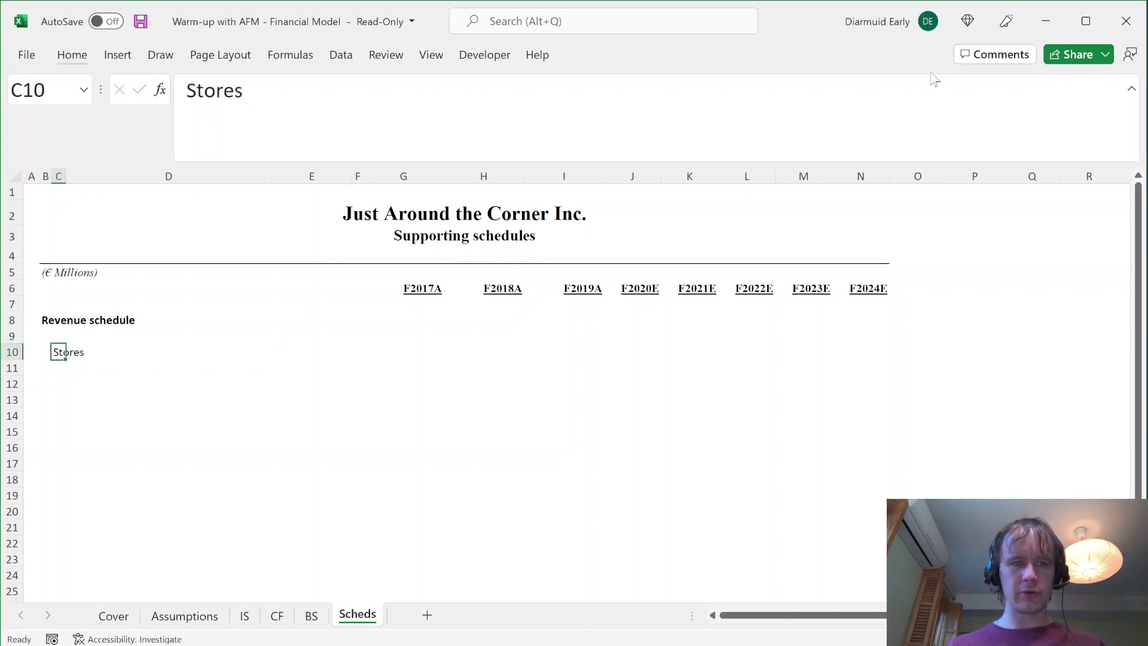
key("Return")
key("Right")
type("Opening")
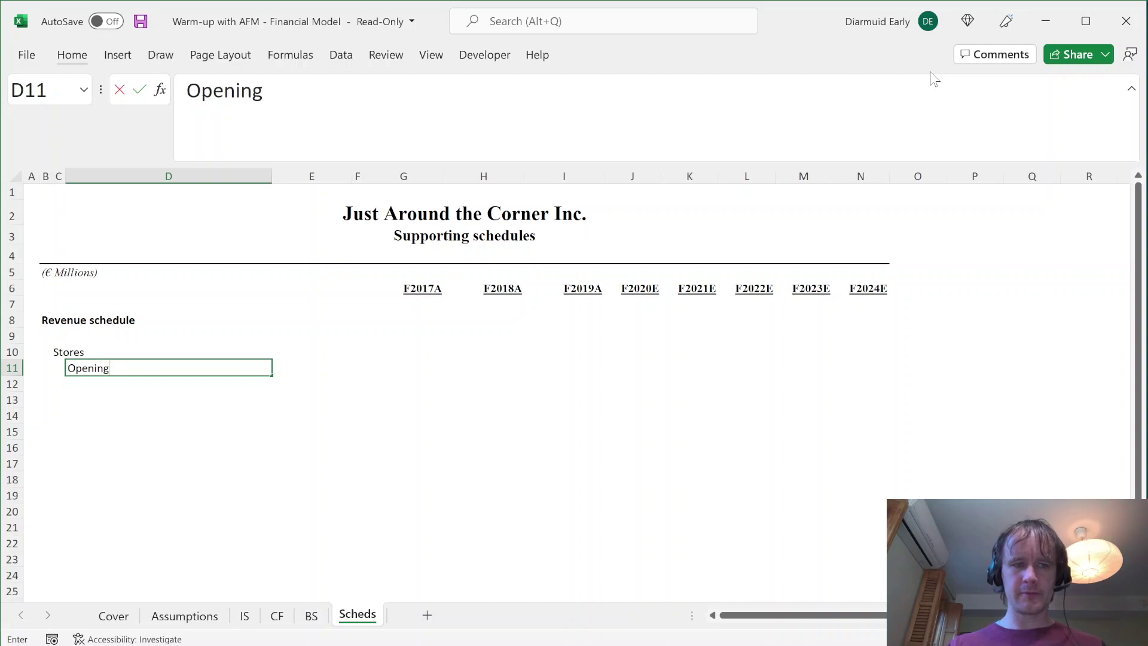
key("Return")
type("Added")
key("Return")
type("Closed")
key("Return")
type("Closing")
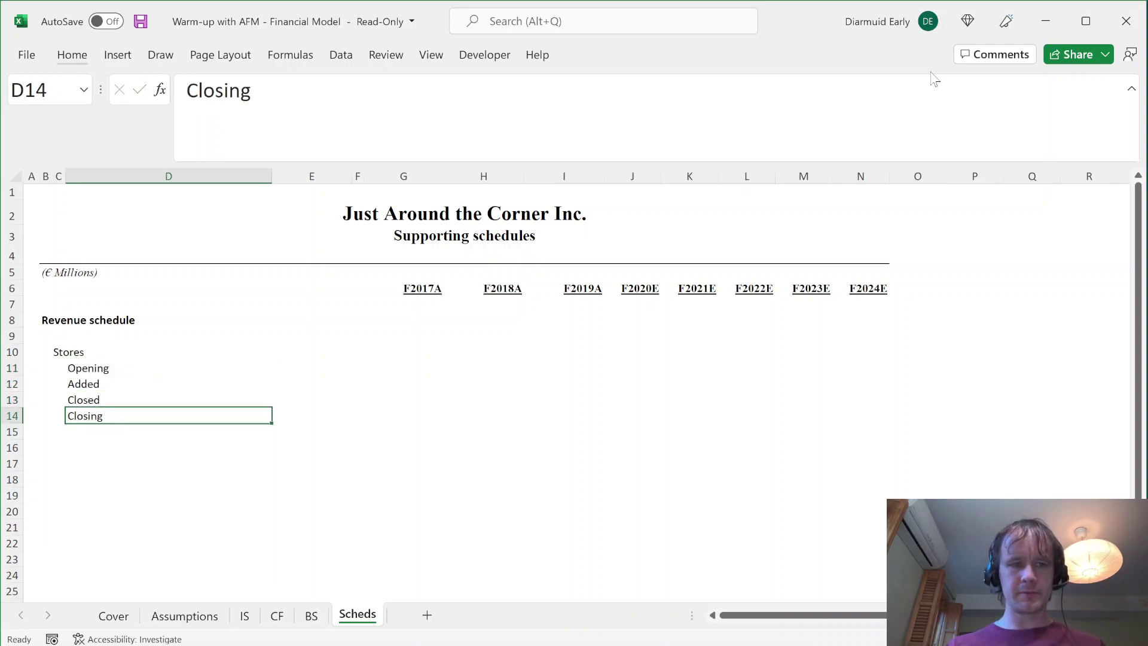
key("Return")
- Add the row label "Average" in D16 and select the F2019A cell of that row
key("Return")
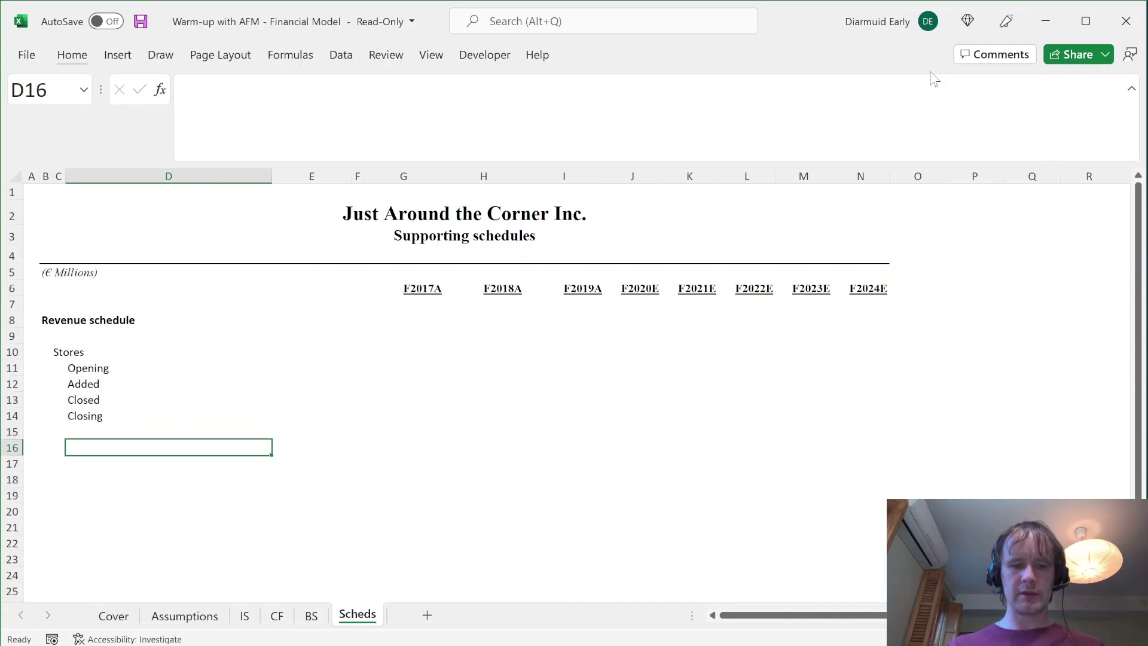
type("Average")
key("Return")
key("Up")
key("Up")
key("Up")
key("Up")
key("Up")
key("Up")
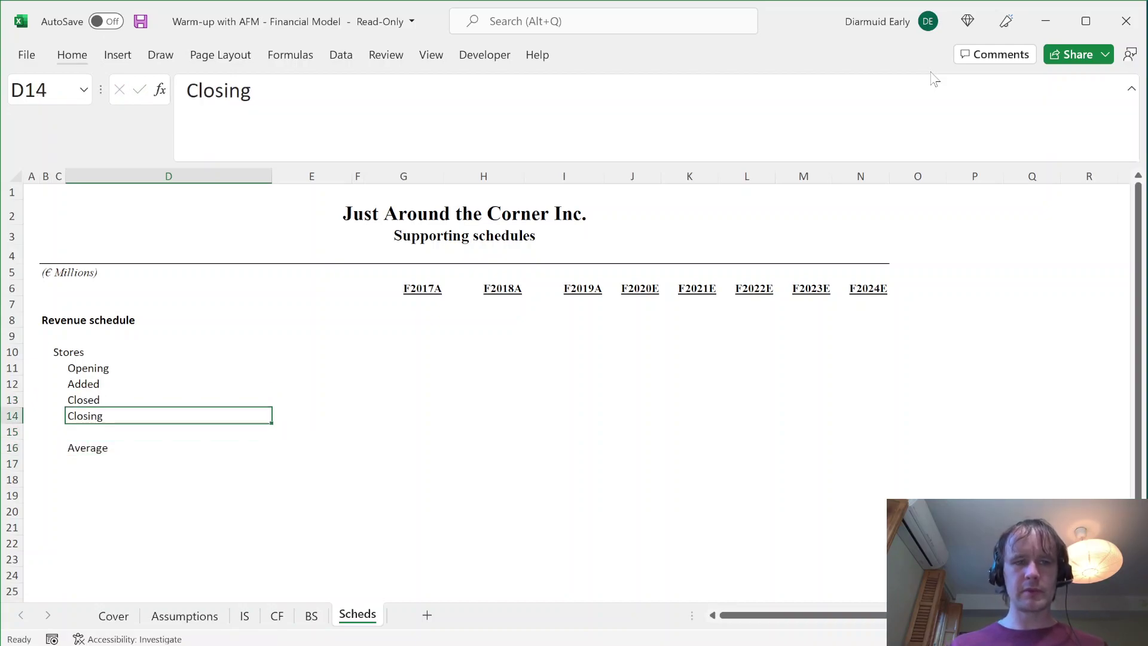
key("Right")
key("Right")
key("Right")
key("Right")
key("Right")
key("Down")
key("Down")
key("Down")
key("Down")
key("Down")
type("=")
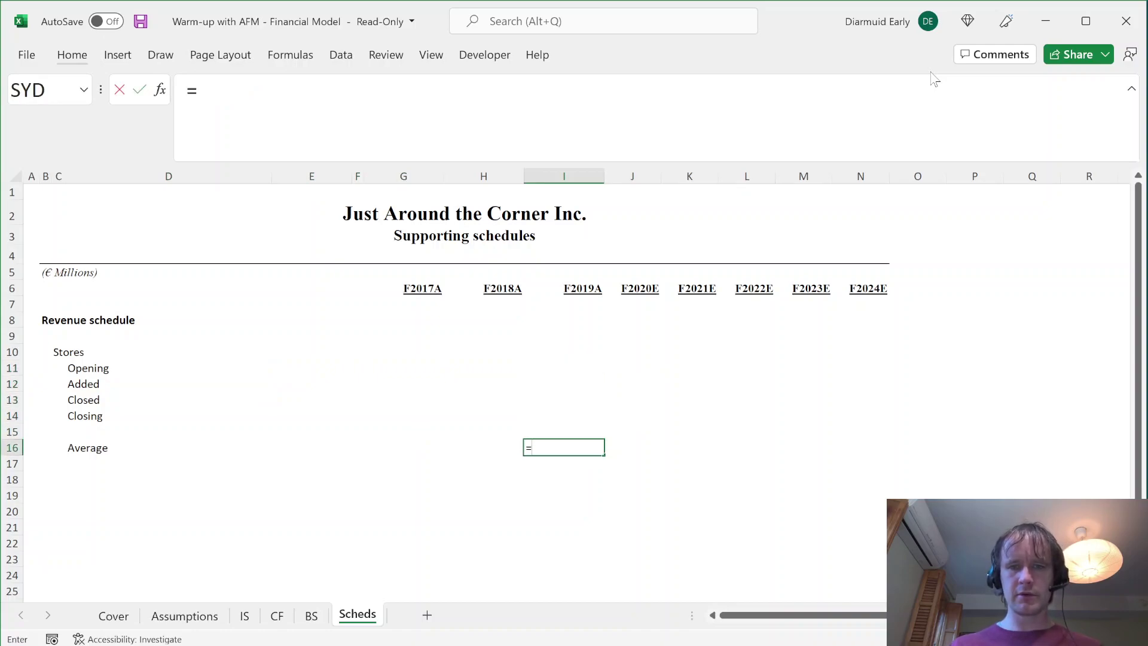
key("ctrl+Page_Up")
key("ctrl+Page_Up")
key("ctrl+Page_Up")
left_click(342, 619)
key("Escape")
- Move the Scheds sheet between the Assumptions and IS sheets
left_click_drag(358, 620, 236, 616)
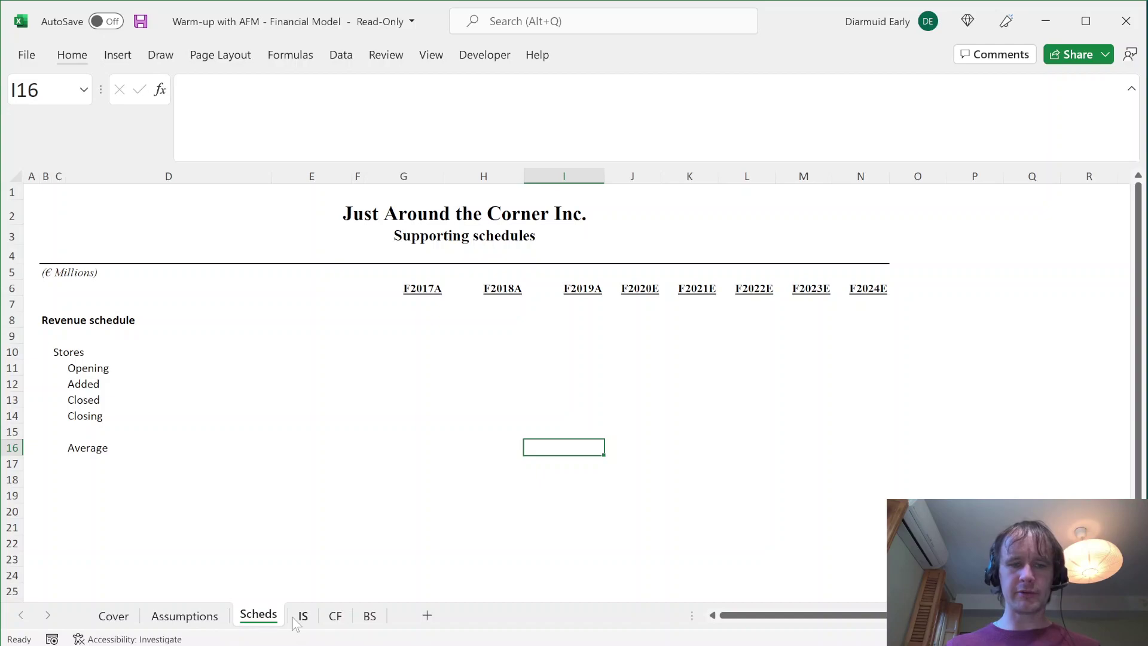
key("ctrl+Page_Up")
key("ctrl+Page_Down")
key("ctrl+Page_Up")
key("ctrl+Page_Down")
- Link the F2019A average stores cell I16 to the 2019 average number of stores in Assumptions!G14
type("=")
key("ctrl+Page_Up")
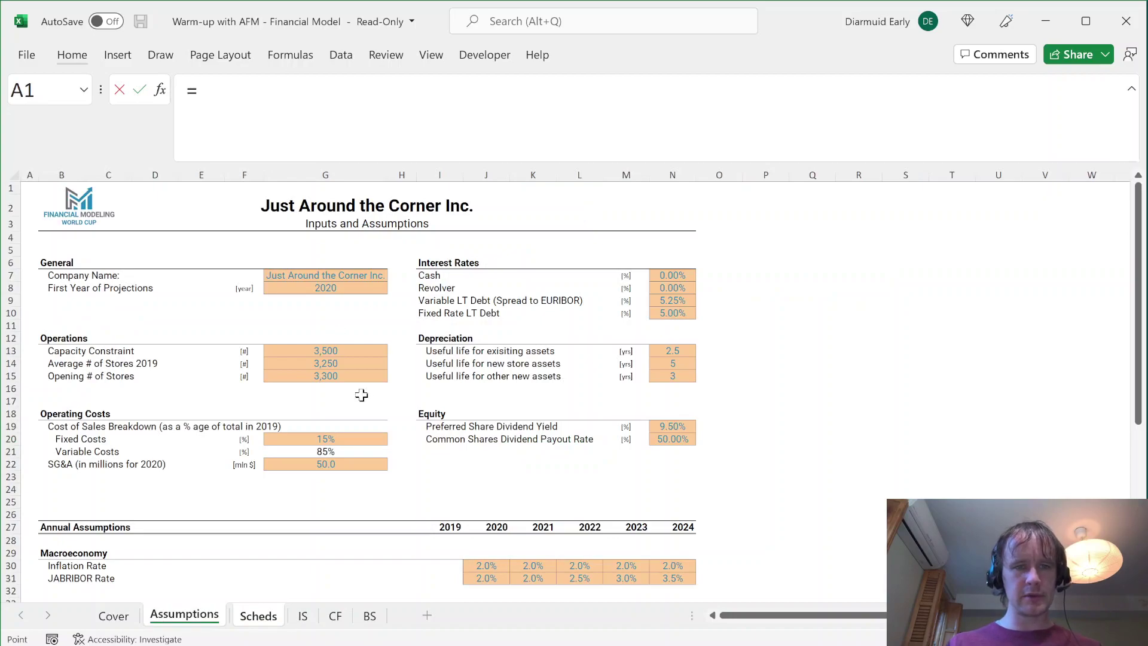
left_click(313, 375)
key("Up")
key("Up")
key("Down")
key("Return")
- Check the store count inputs on the Assumptions sheet
key("Up")
key("Up")
key("Up")
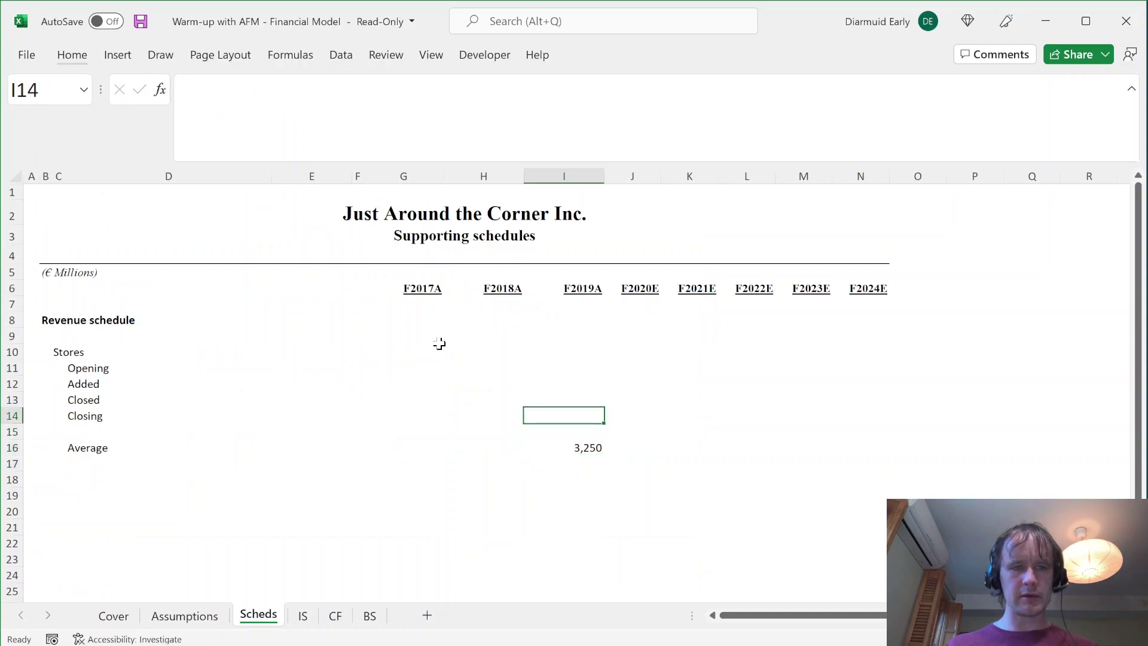
key("ctrl+Page_Up")
key("Down")
key("Down")
key("Down")
key("Down")
key("Down")
key("Down")
key("Down")
key("Down")
key("ctrl+Page_Down")
- Link the F2020E opening stores cell J11 to the opening number of stores in Assumptions!G15
key("Up")
key("Down")
key("Right")
key("Up")
key("Up")
key("Up")
type("=")
key("ctrl+Page_Up")
left_click(320, 375)
key("Return")
key("Up")
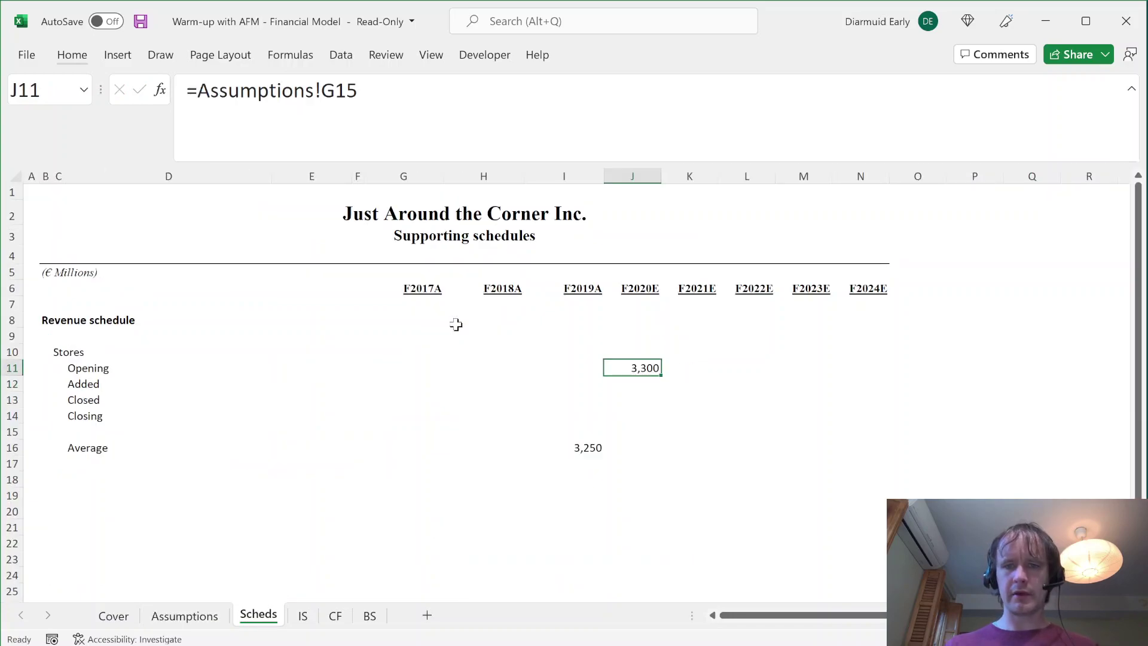
- Colour the cross-sheet links in J11 and I16 with a red font
left_click(573, 449, "ctrl")
key("alt")
key("h")
key("f")
key("c")
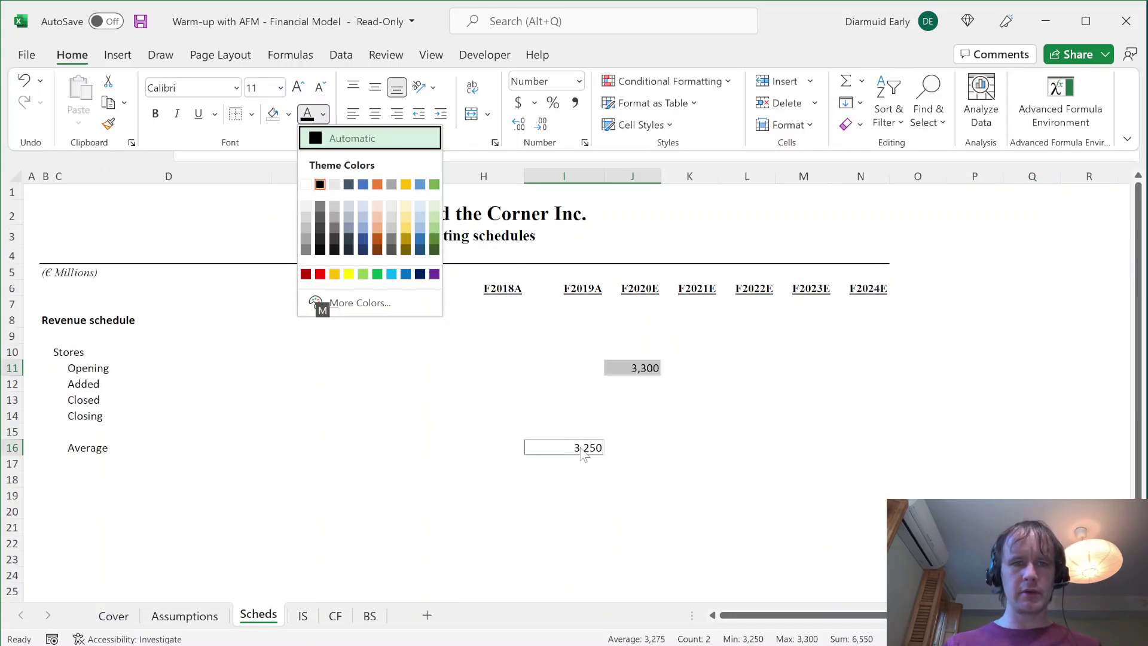
left_click(320, 274)
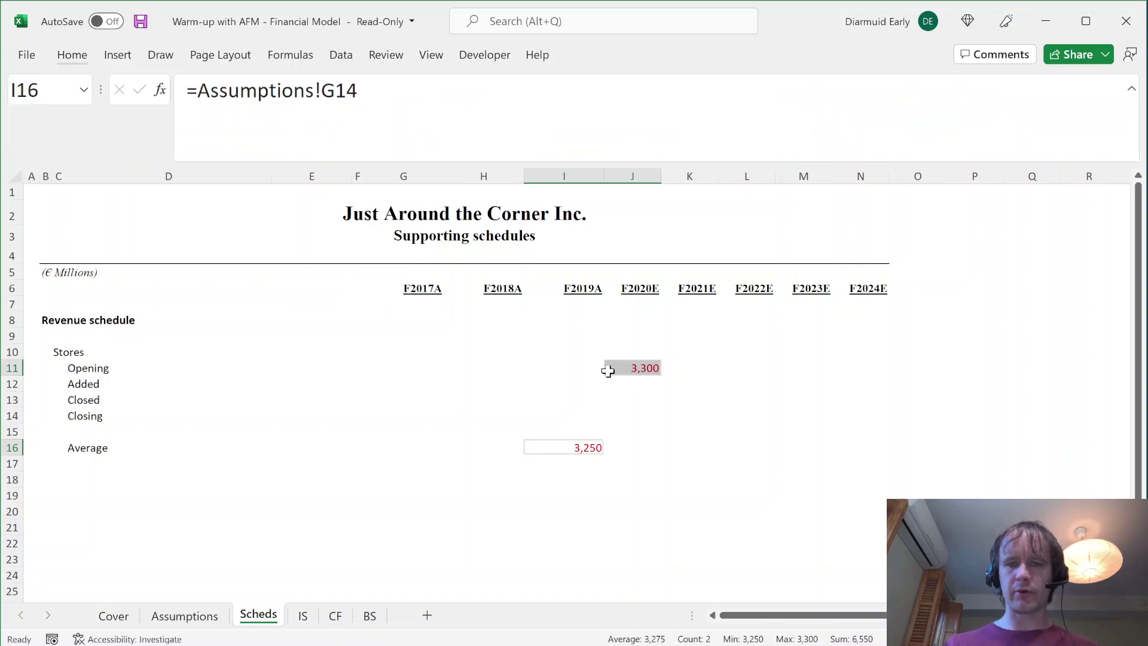
left_click(628, 368)
left_click(585, 447)
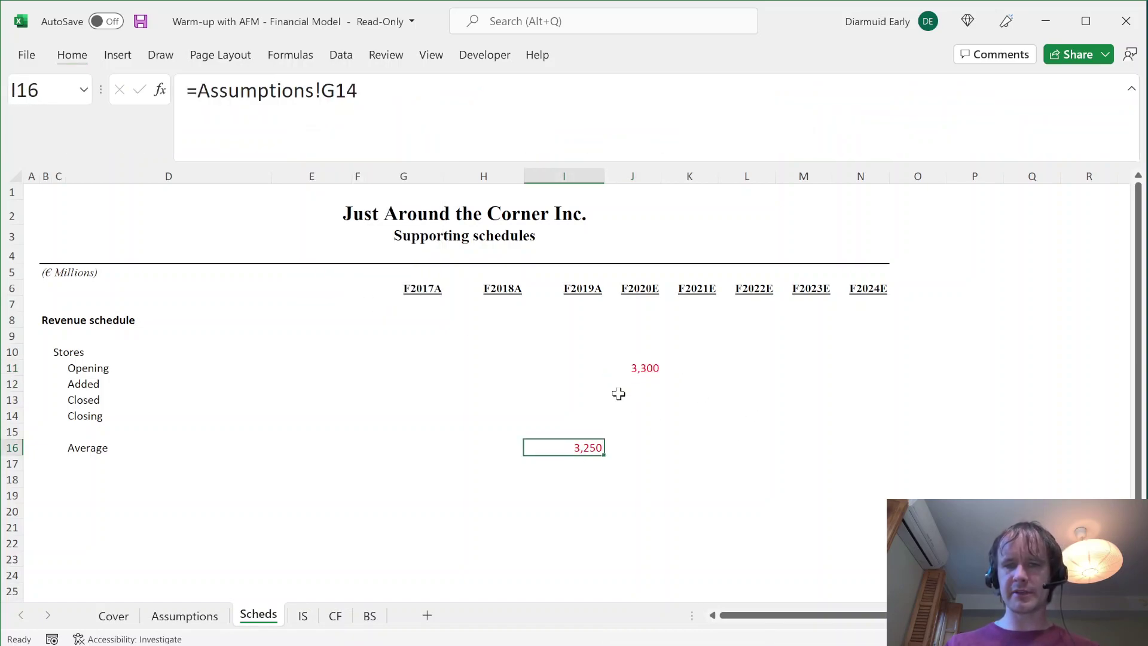
- Set K11 to the prior year's closing stores with =J14 and fill the formula across to N11
left_click_drag(630, 366, 859, 372)
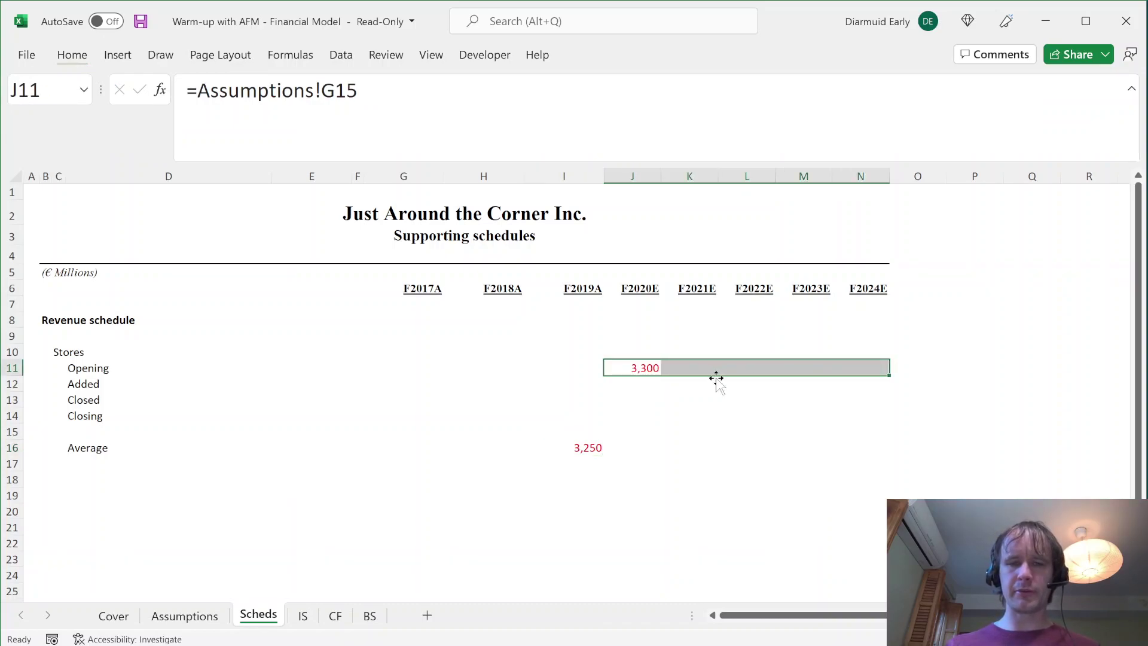
left_click(681, 369)
type("=")
key("Left")
key("Down")
key("Down")
key("Down")
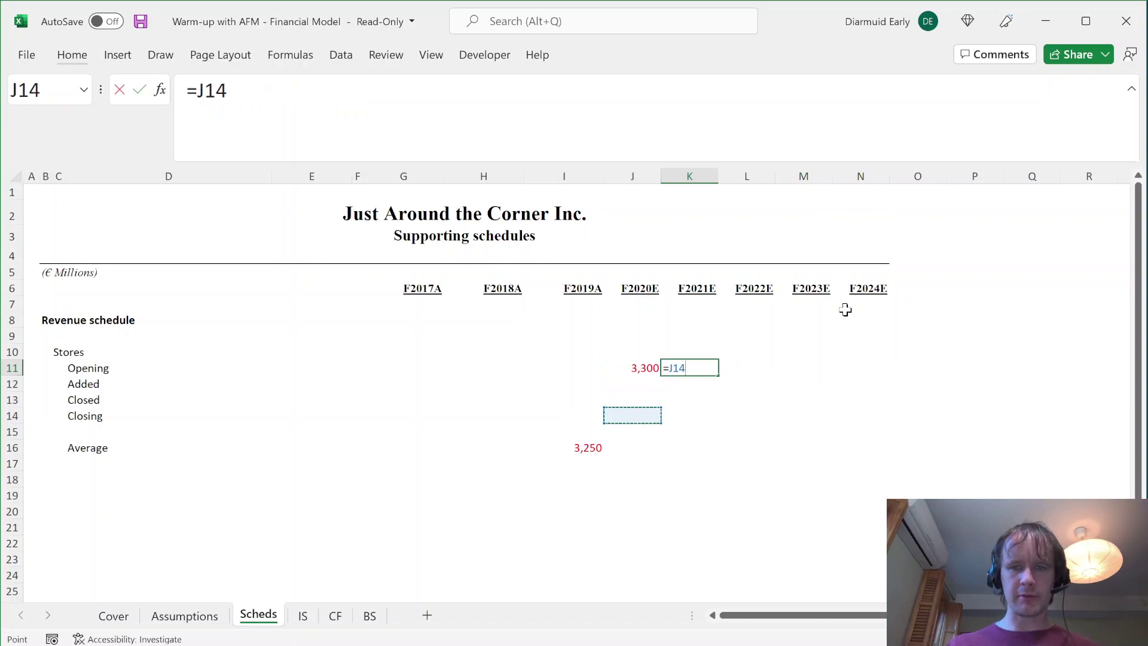
key("Return")
key("Up")
key("shift+Right")
key("shift+Right")
key("shift+Right")
key("ctrl+r")
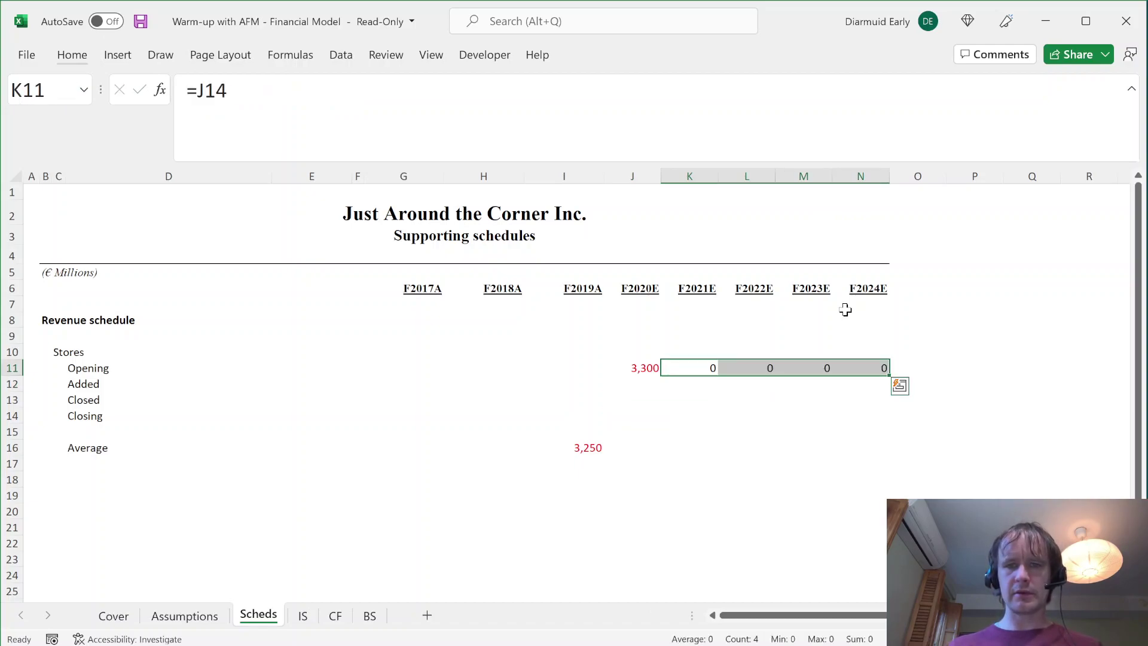
- Calculate closing stores in J14 with =SUM(J11:J13) and fill the formula across to N14
key("Left")
key("Down")
key("Down")
key("Down")
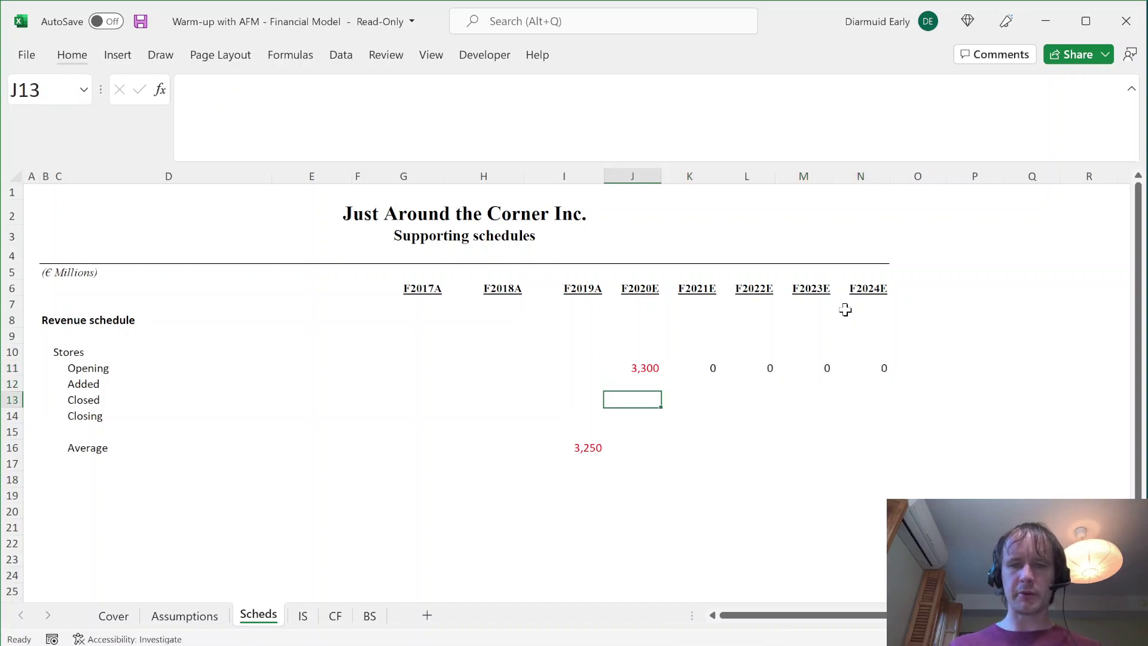
type("=su")
key("Tab")
key("Up")
key("shift+Up")
key("shift+Up")
key("ctrl+Return")
key("shift+Right")
key("shift+Right")
key("shift+Right")
key("shift+Right")
key("ctrl+r")
- Calculate average stores in J16 with =AVERAGE(J11,J14) and fill the formula across to N16
key("Down")
key("Down")
type("=aver")
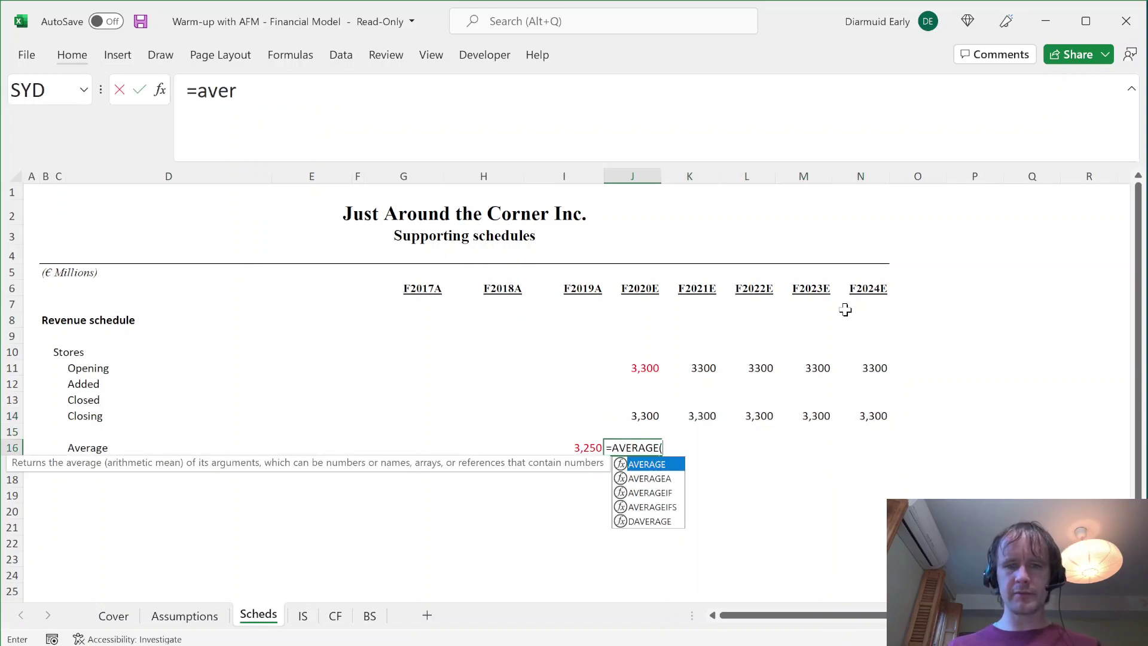
key("Tab")
key("Up")
key("Up")
key("Up")
key("Up")
key("Up")
type(",")
key("Up")
key("Up")
key("Up")
key("Down")
key("ctrl+Return")
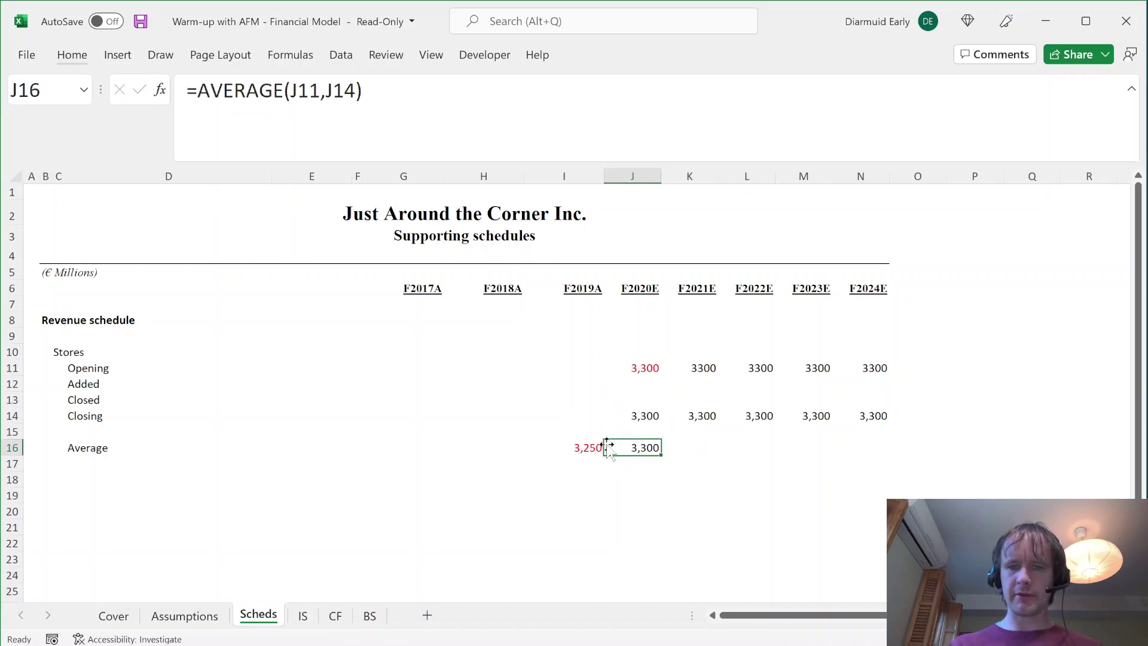
key("shift+Right")
key("shift+Right")
key("shift+Right")
key("shift+Right")
key("ctrl+r")
- Link the F2020E closed stores cell J13 to the negative of the closed stores assumption with =-Assumptions!J37
key("Up")
key("Up")
key("Up")
key("Up")
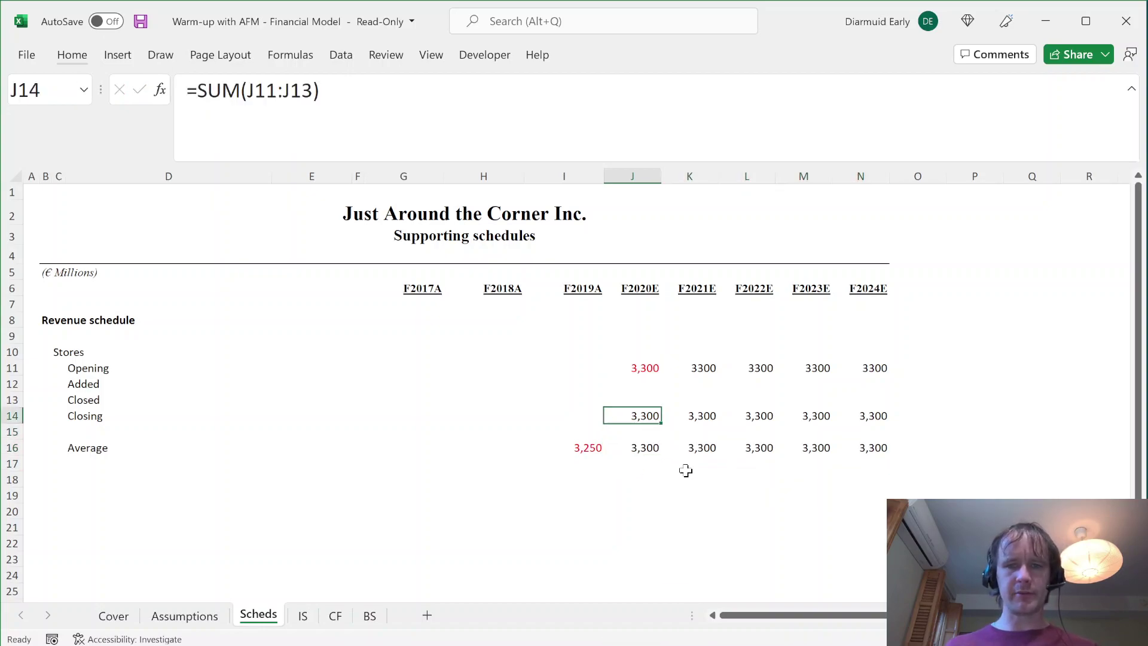
key("Down")
type("=")
key("ctrl+Page_Up")
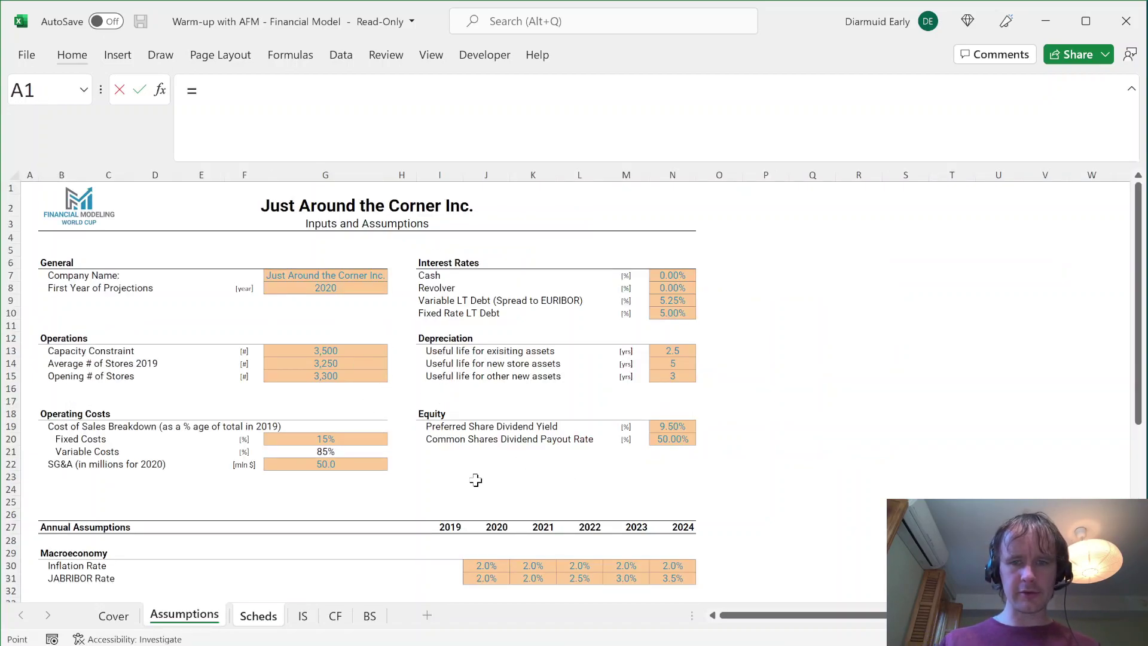
scroll(475, 480, "down", 3)
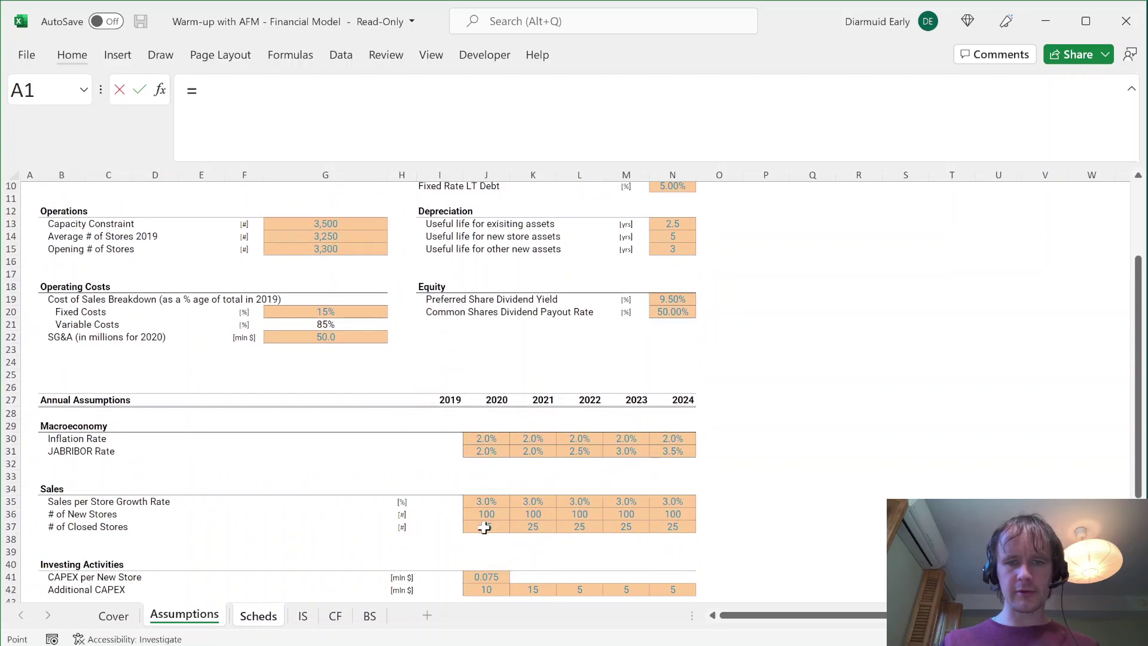
left_click(485, 527)
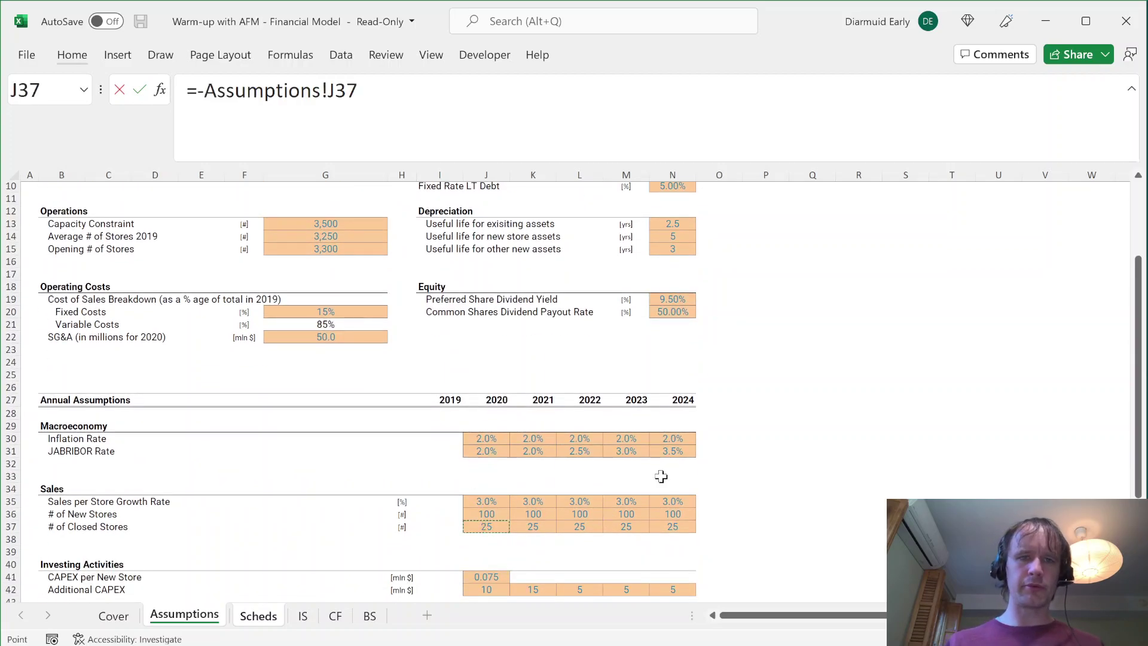
key("ctrl+Return")
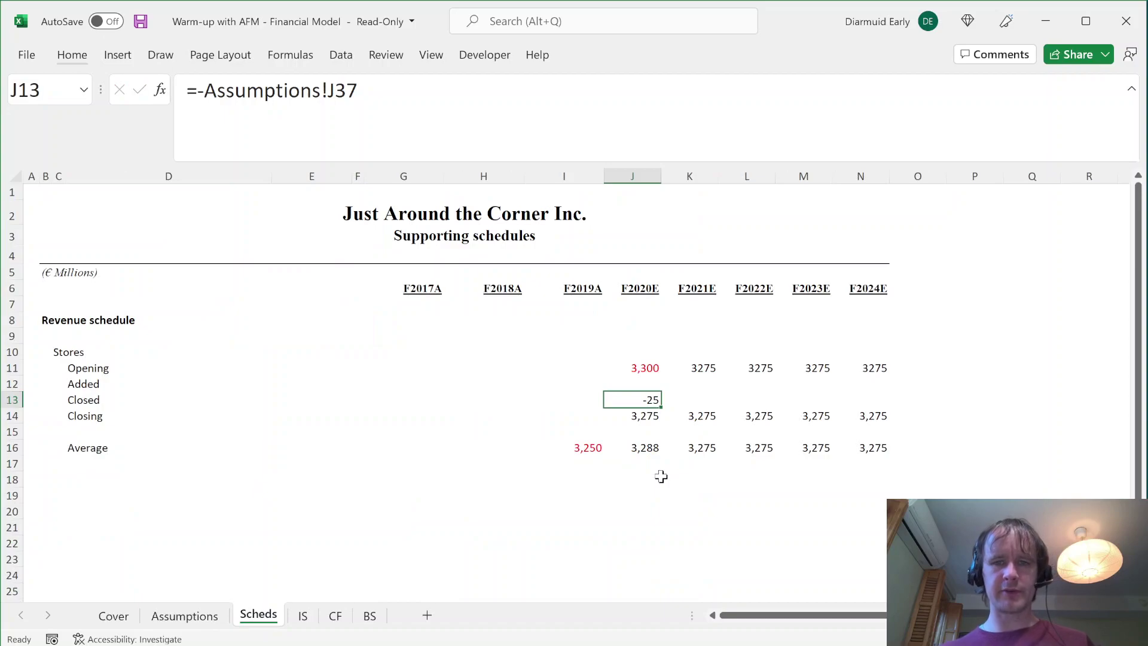
- Fill the closed stores formula from J13 across to N13
key("shift+Right")
key("shift+Right")
key("shift+Right")
key("shift+Right")
key("ctrl+r")
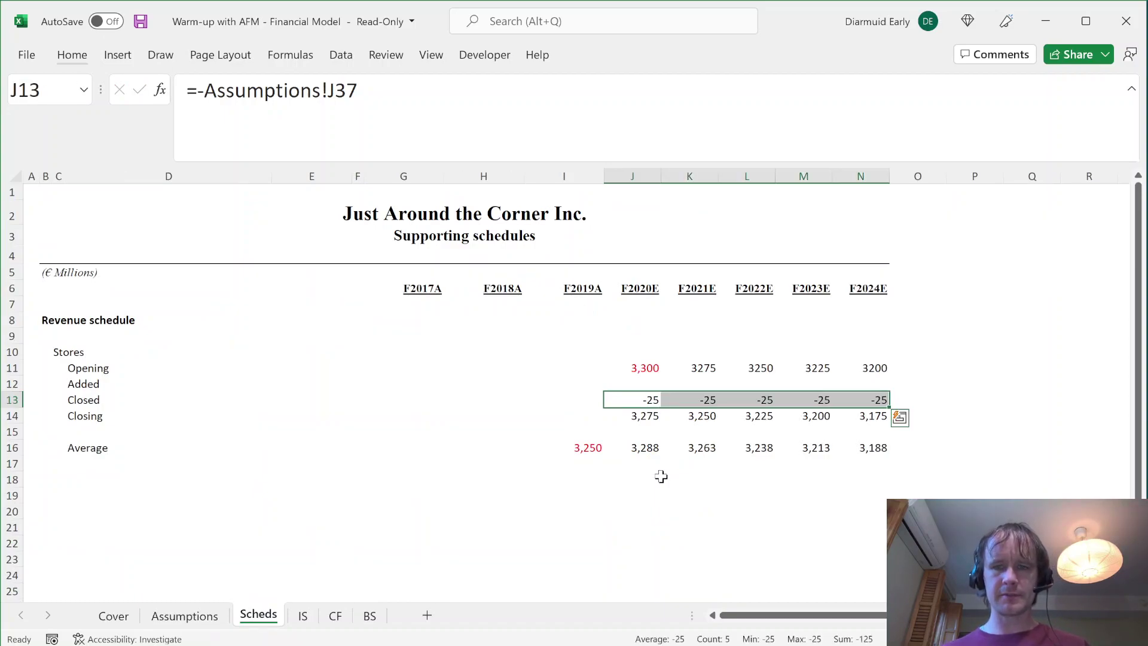
- Link added stores in J12 to the new stores assumption with =Assumptions!J36 and fill the formula across to N12
key("Up")
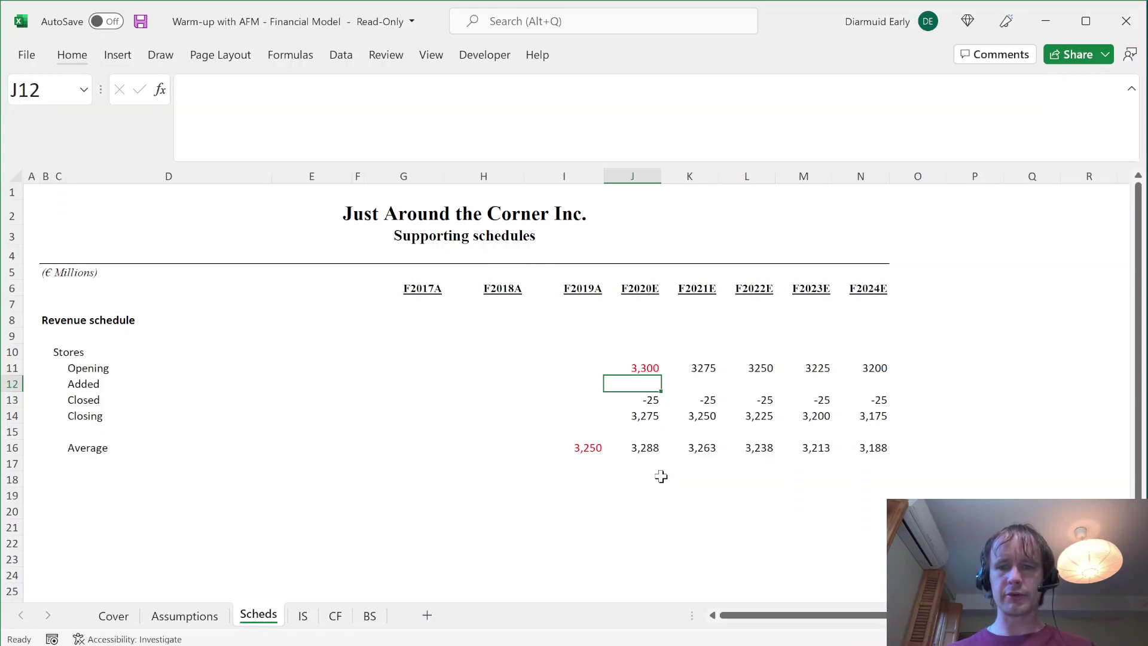
type("=")
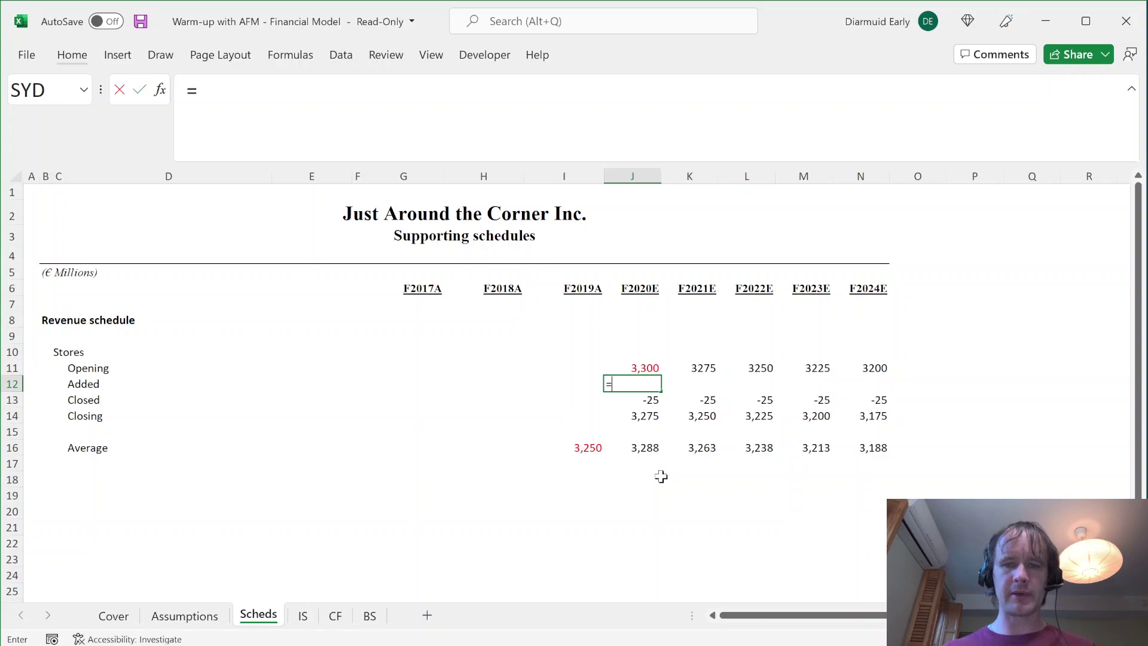
key("ctrl+Page_Up")
left_click(481, 515)
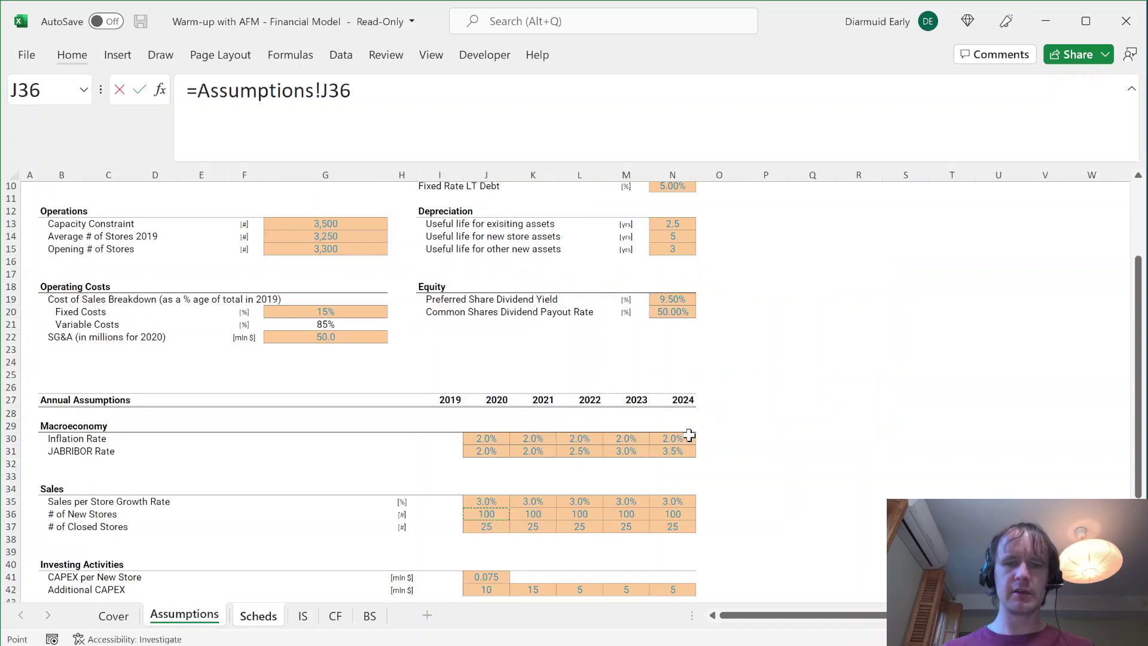
key("ctrl+Return")
key("shift+Right")
key("shift+Right")
key("shift+Right")
key("shift+Right")
key("ctrl+r")
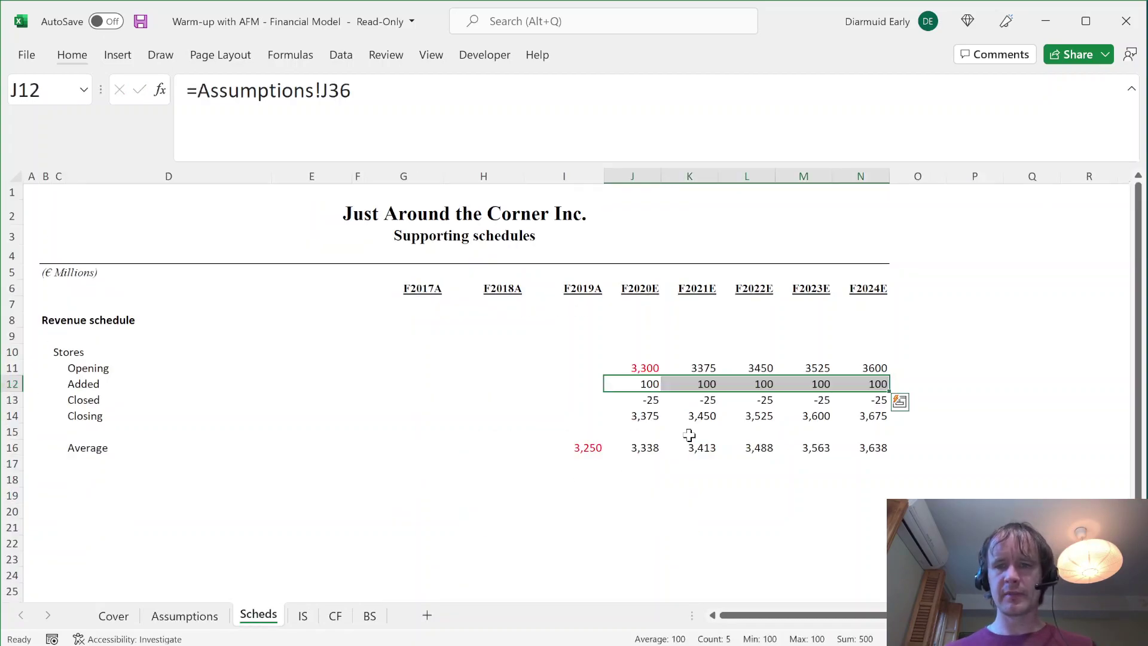
- Check the F2022E closing stores in L14 and the added stores feeding it
key("Down")
key("Right")
key("Down")
key("Right")
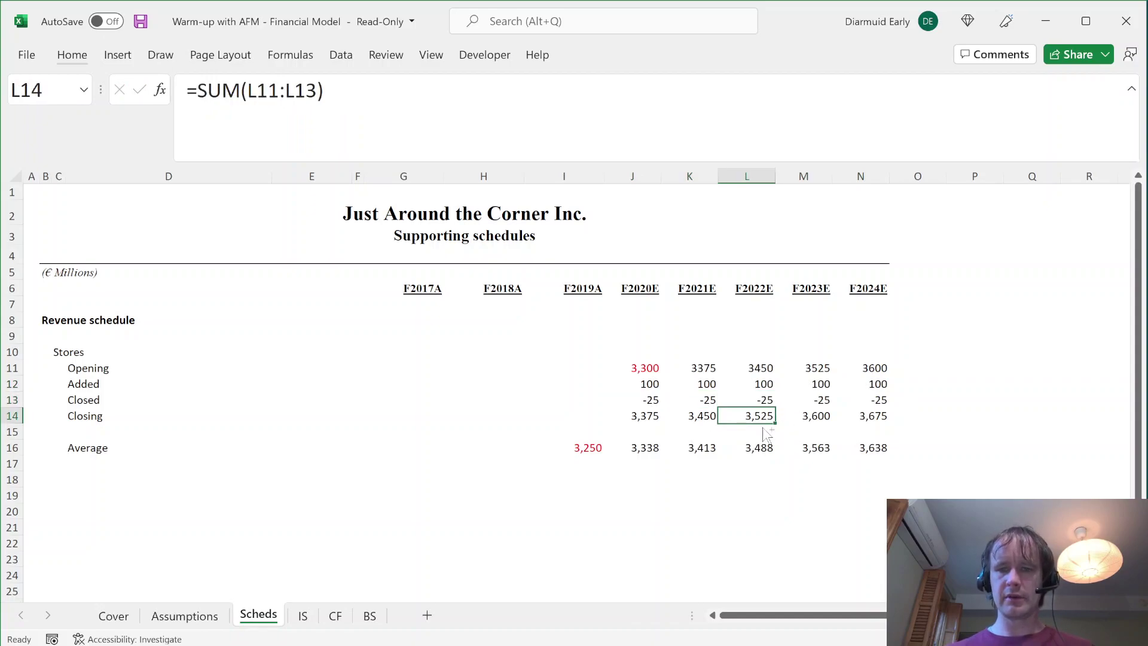
key("ctrl+space")
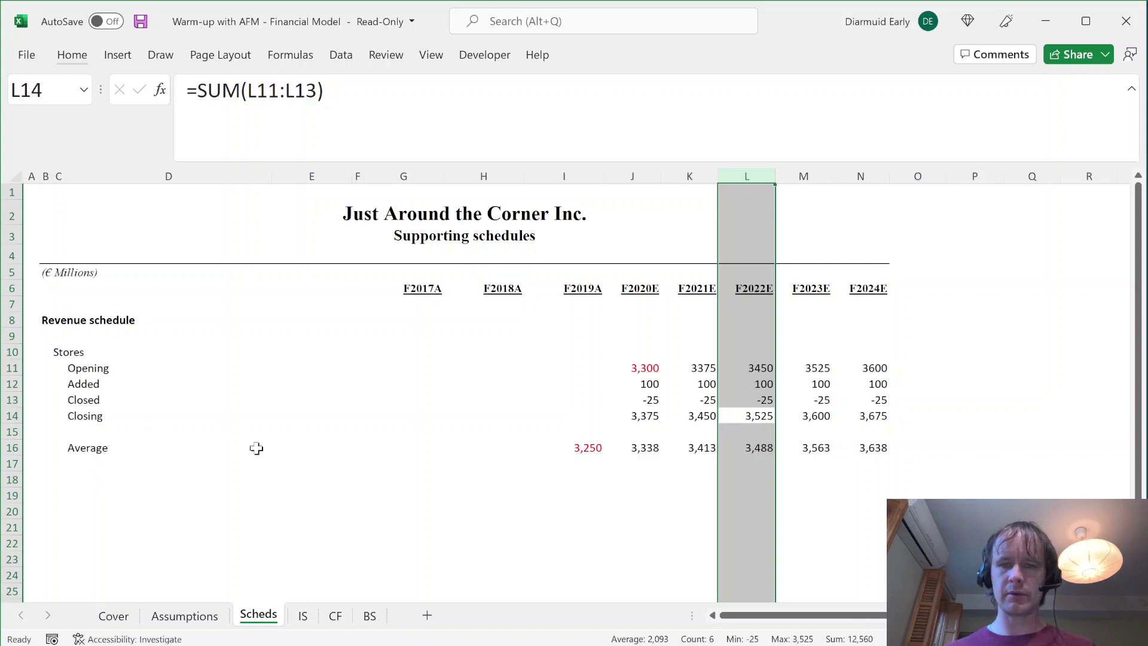
key("Up")
key("Up")
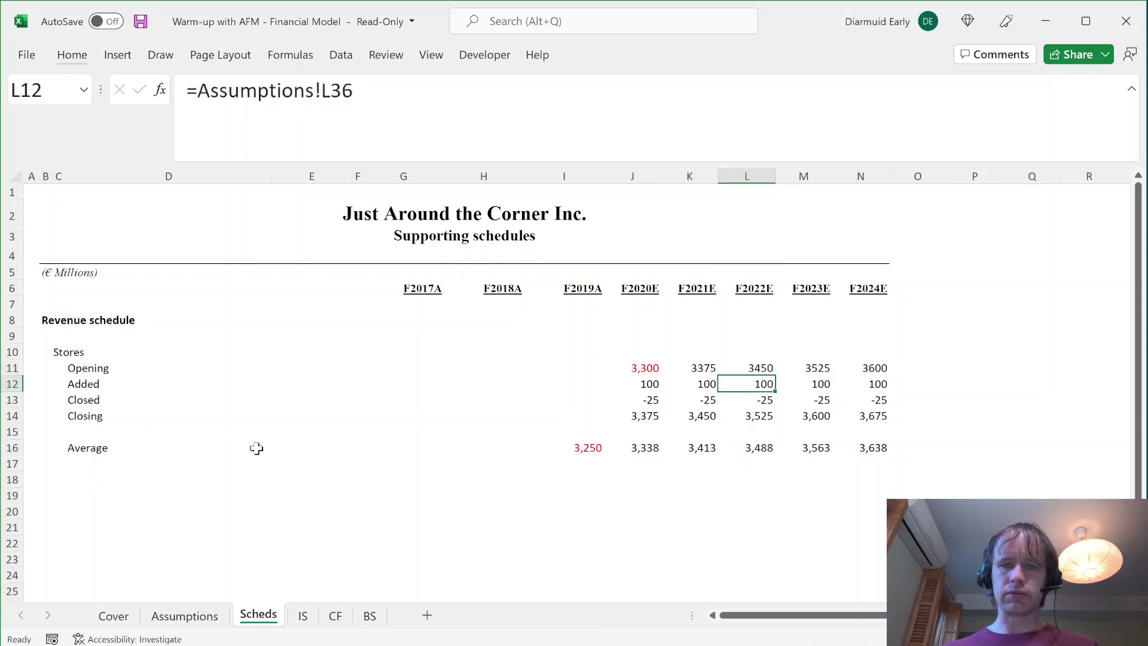
- Add the row label "Capacity limit" in D17, below the average stores row
key("Up")
key("Left")
key("Left")
key("Left")
key("Left")
key("Up")
key("Left")
key("Left")
key("Down")
key("Left")
key("Left")
key("Left")
key("Right")
key("Down")
key("Down")
key("Down")
key("Down")
key("Down")
key("Down")
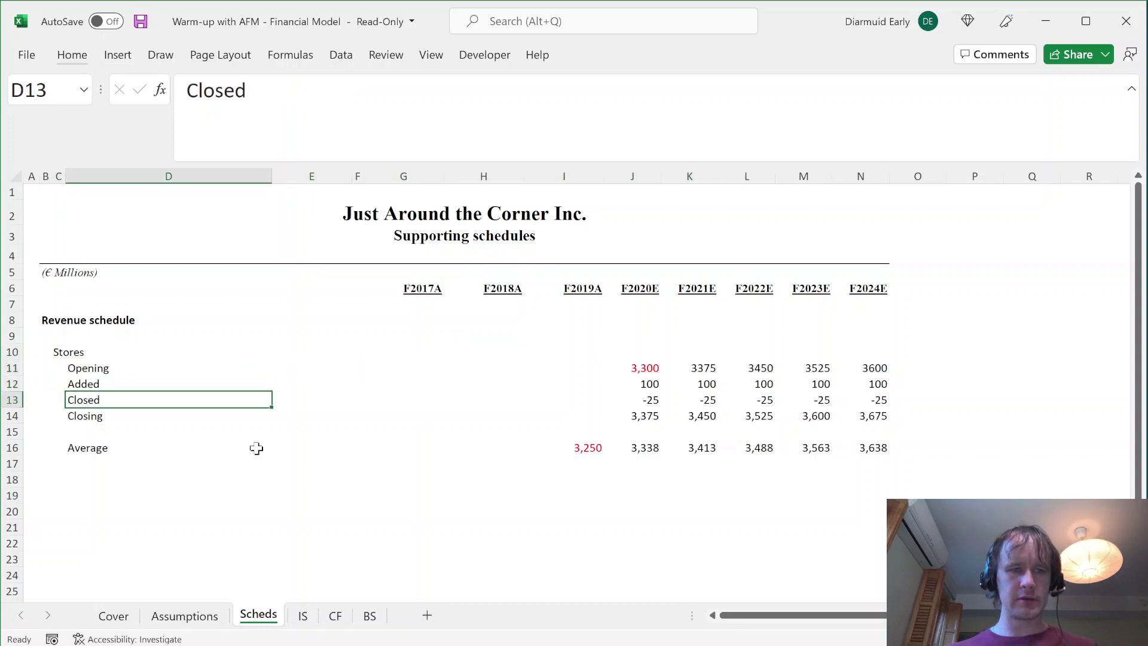
type("Cap")
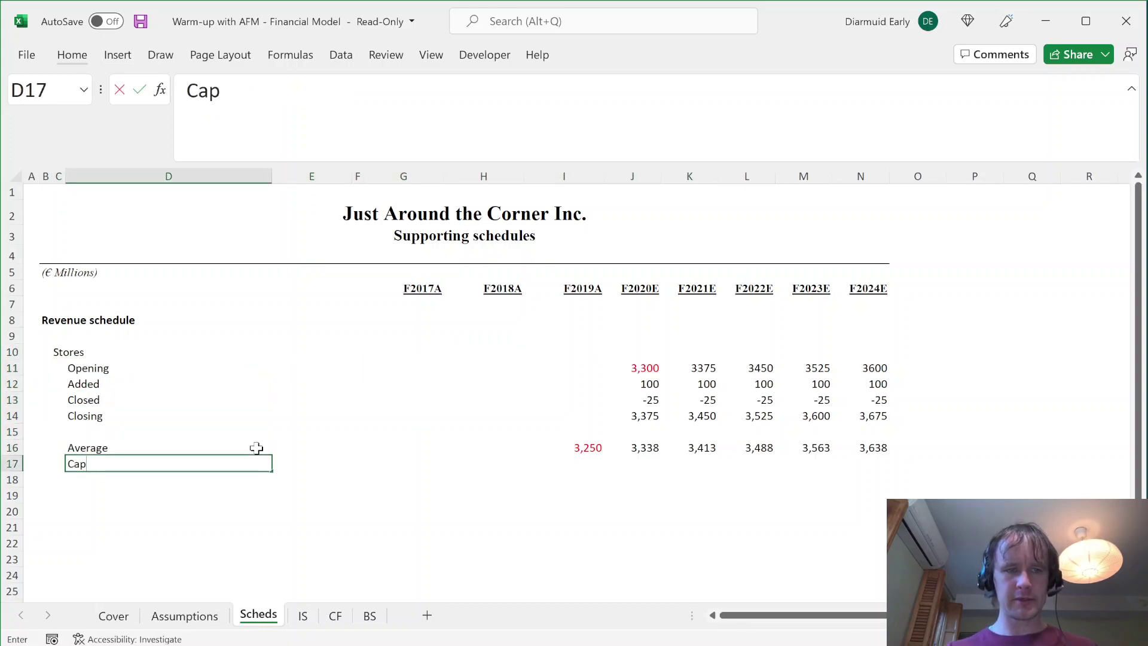
type("acity limit")
- Link J17 to the capacity constraint with the absolute reference =Assumptions!$G$13 and fill the formula across to N17
key("Right")
key("Right")
key("Right")
key("Right")
key("Right")
key("Right")
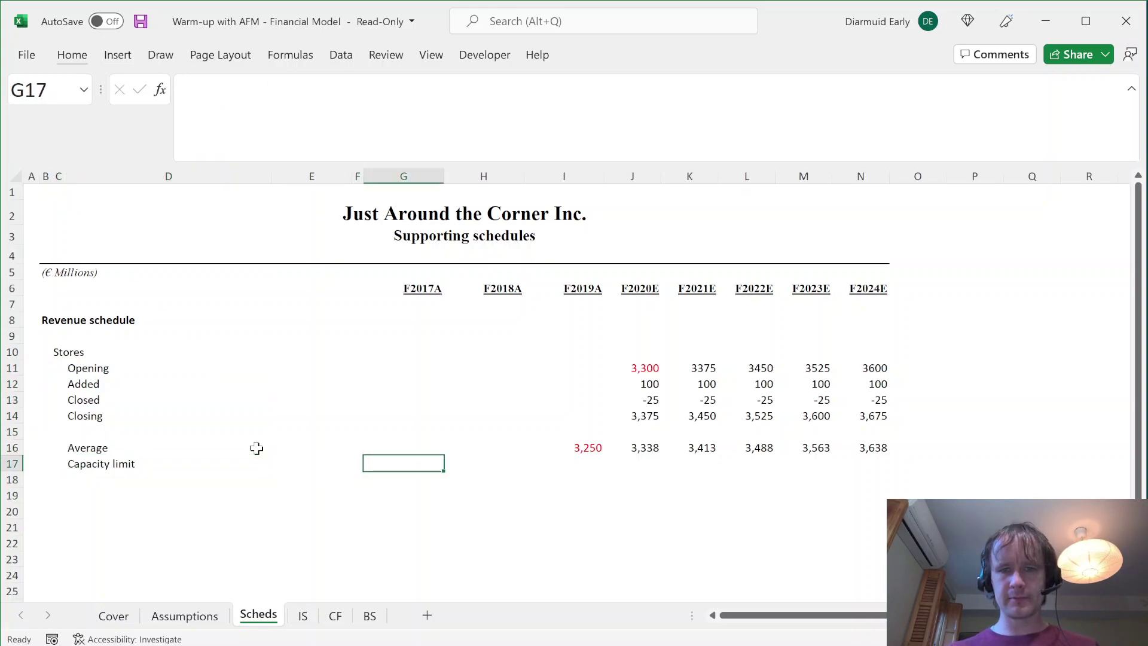
type("=")
key("ctrl+Page_Up")
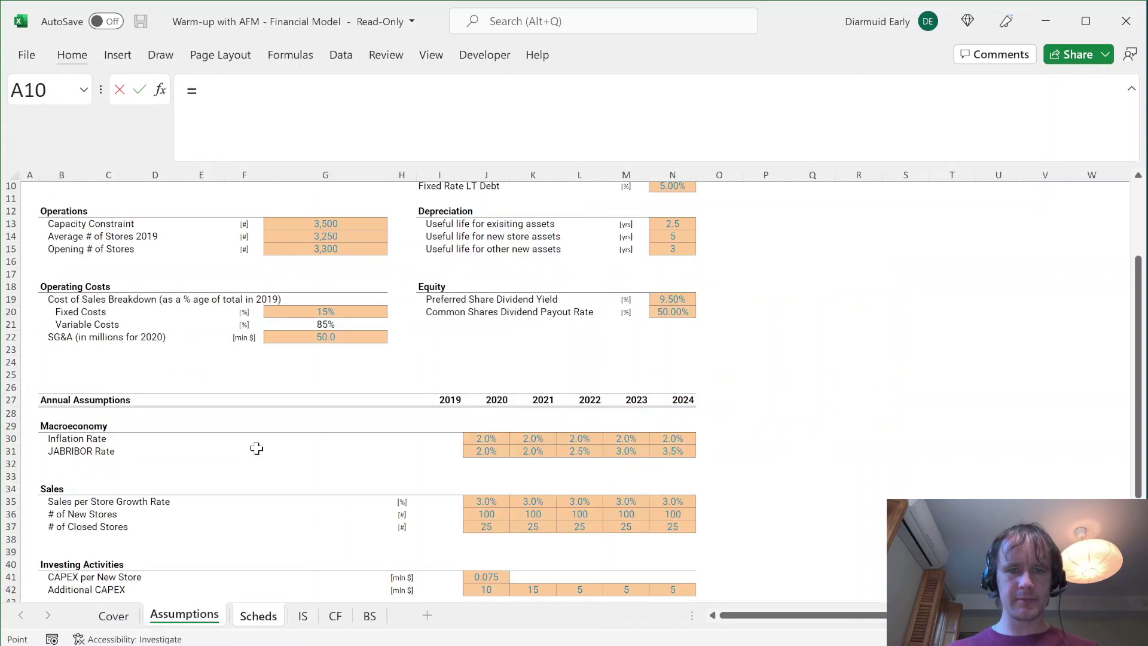
left_click(314, 225)
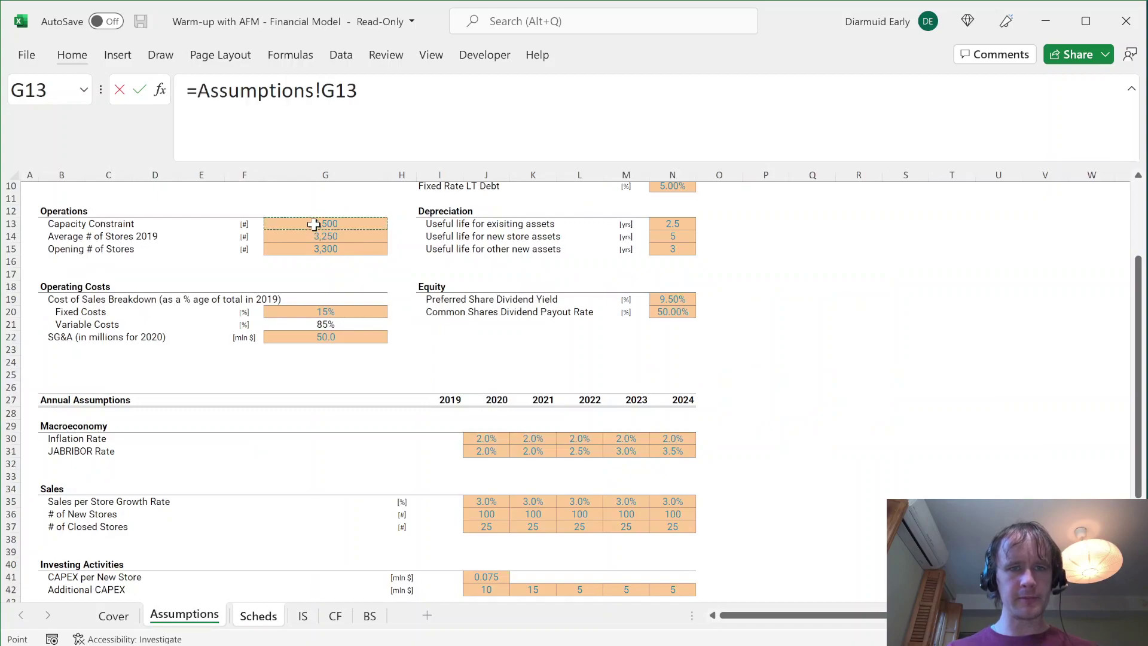
key("F4")
key("ctrl+Page_Down")
key("ctrl+Return")
key("shift+Right")
key("shift+Right")
key("shift+Right")
key("shift+Right")
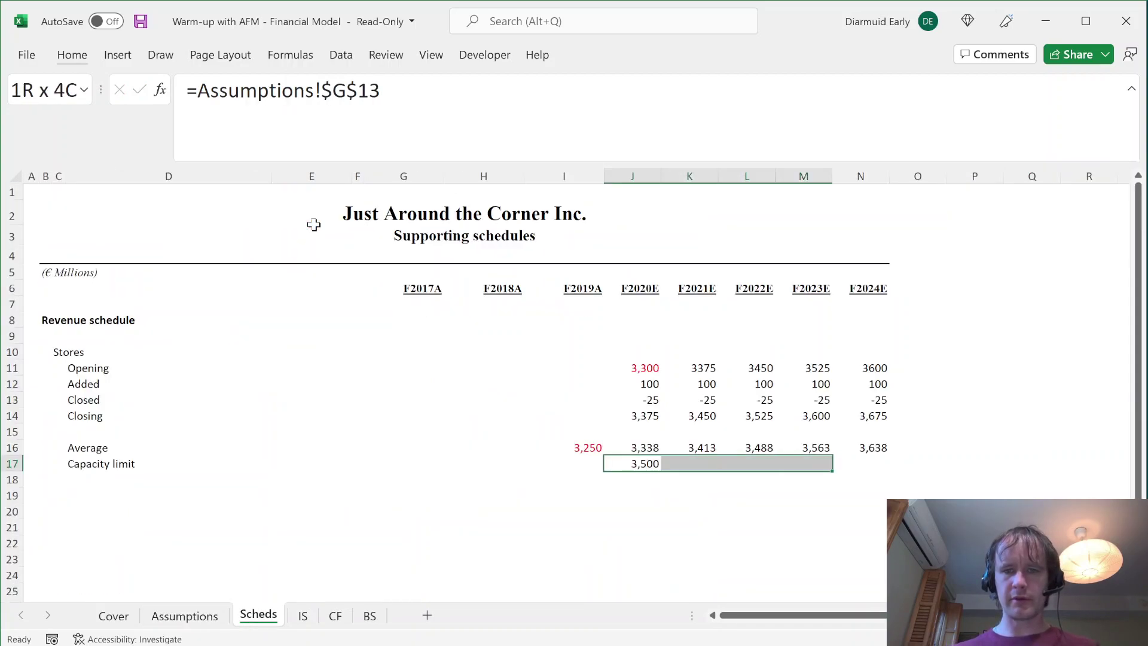
key("ctrl+r")
- Review the F2020E average, closed and added stores formulas in column J, ending on added stores in J12
key("Up")
key("Up")
key("Up")
key("Up")
key("Up")
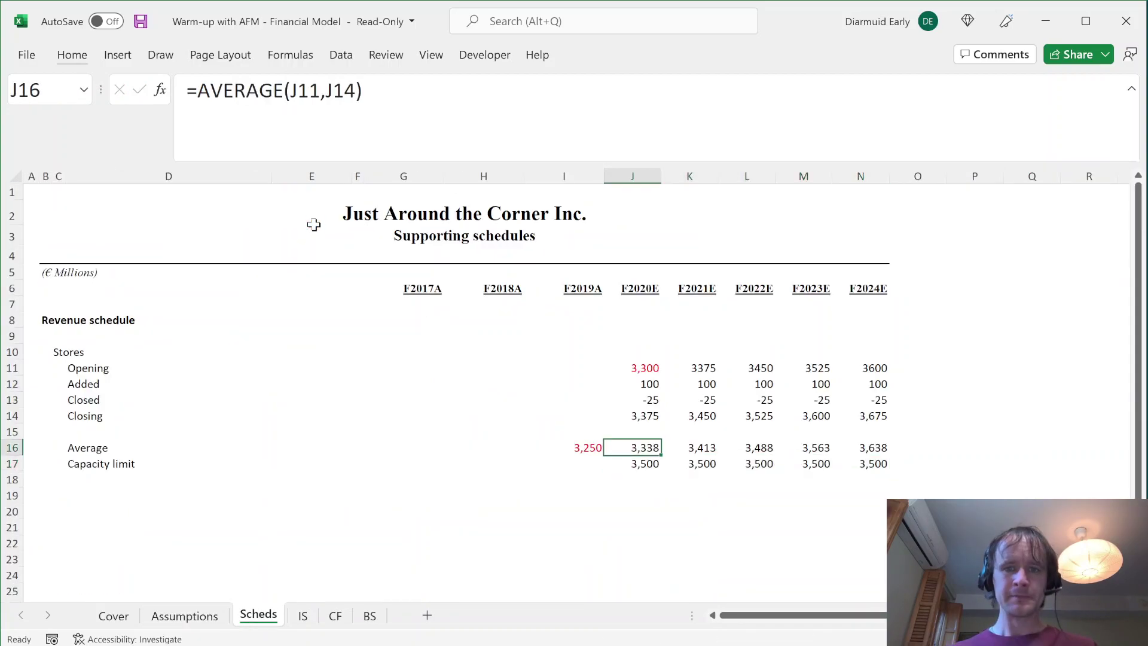
key("Down")
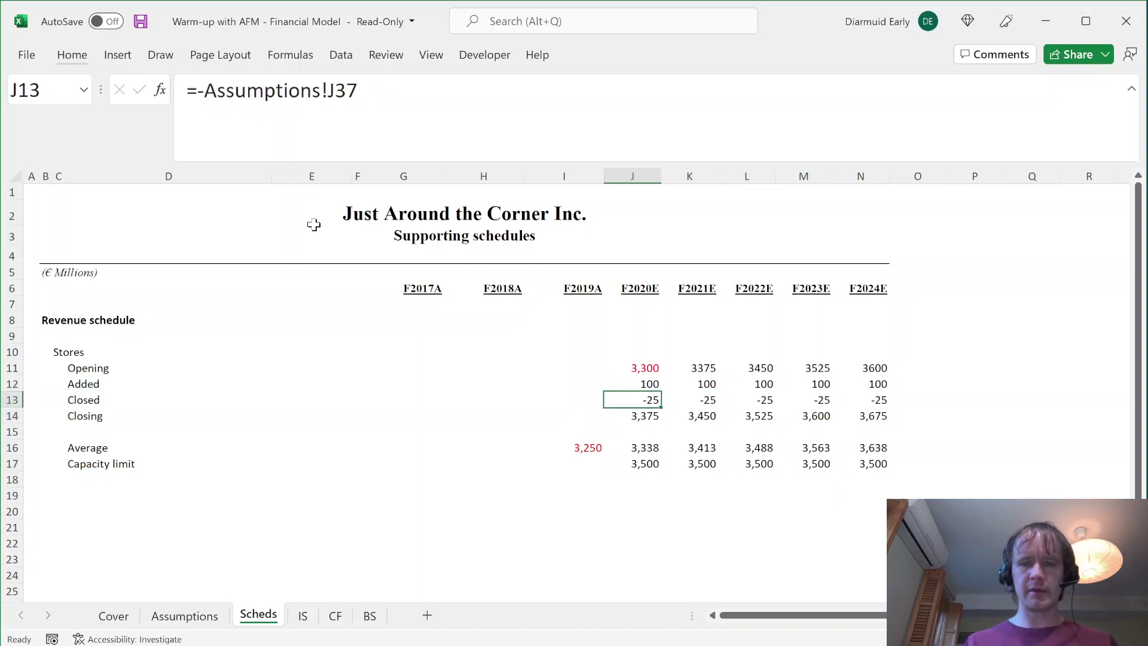
key("Up")
key("Right")
key("Left")
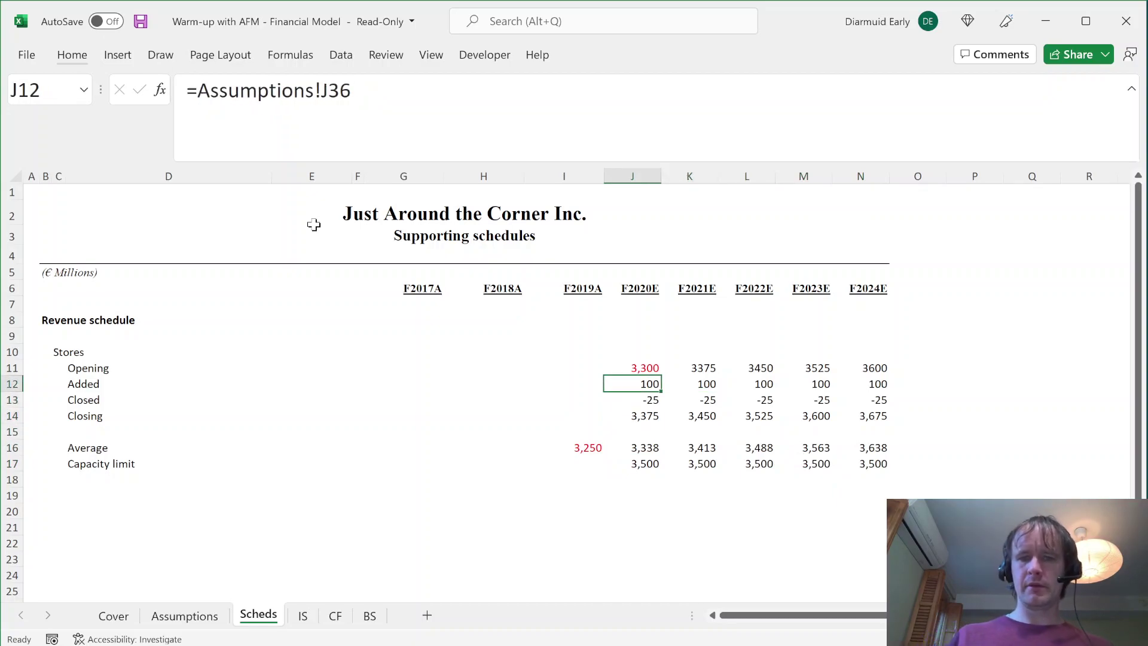
type("=min")
key("Tab")
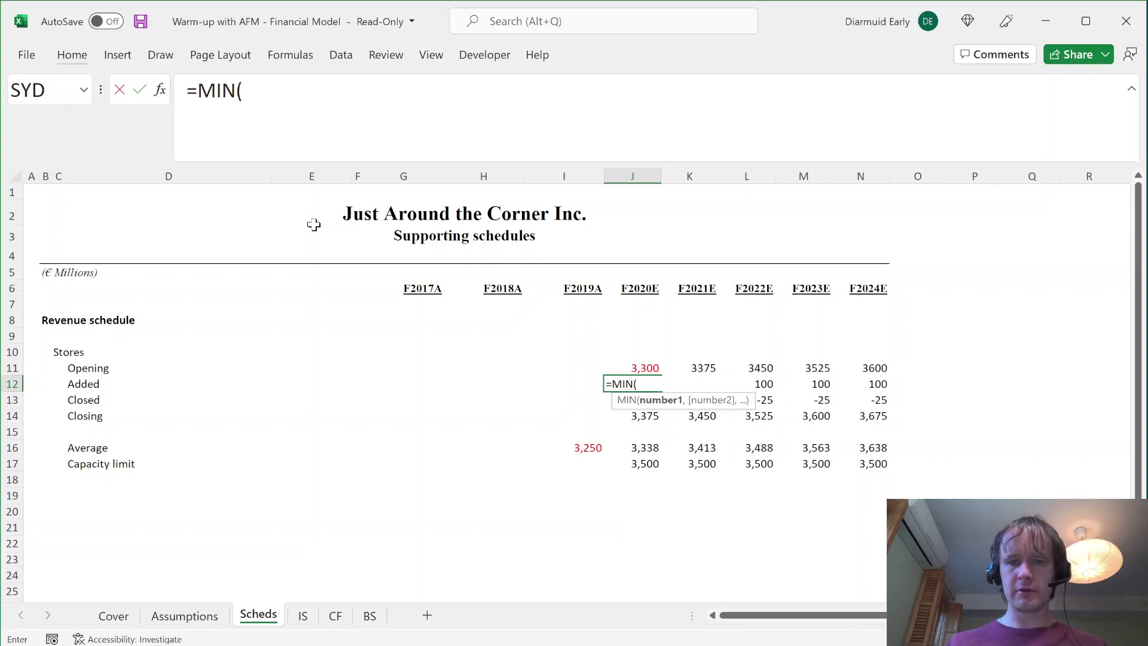
key("Escape")
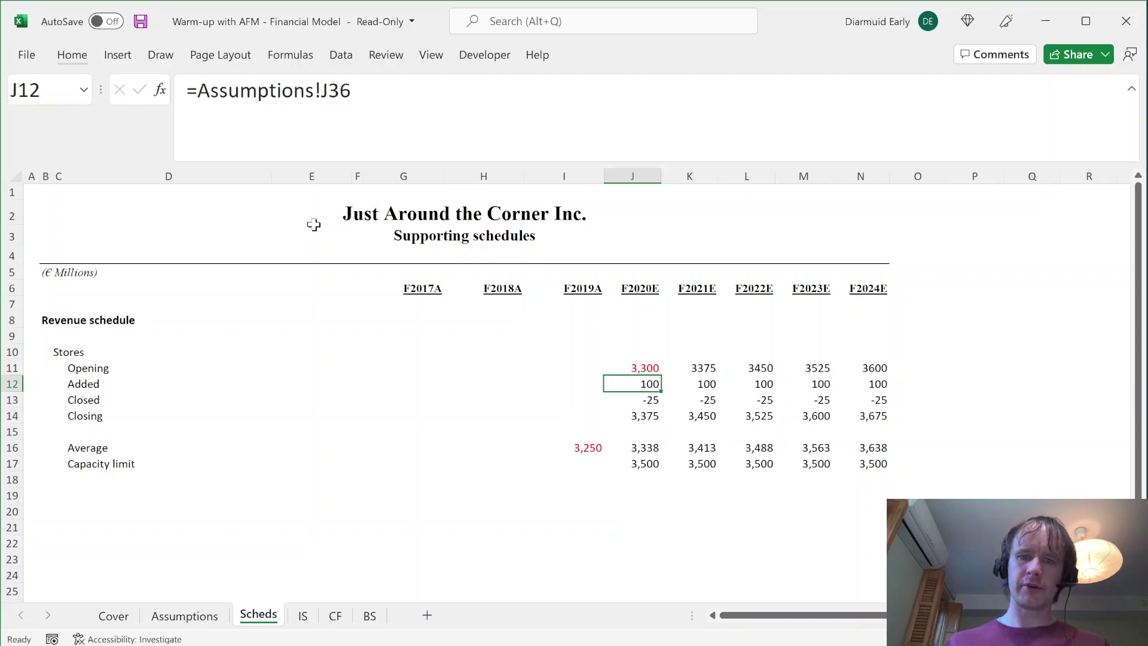
- Cap added stores in J12 at the remaining capacity with =MIN(Assumptions!J36,J17-J11-J13)
key("F2")
key("Home")
key("Right")
type("min")
key("Tab")
key("End")
type(",")
left_click(645, 465)
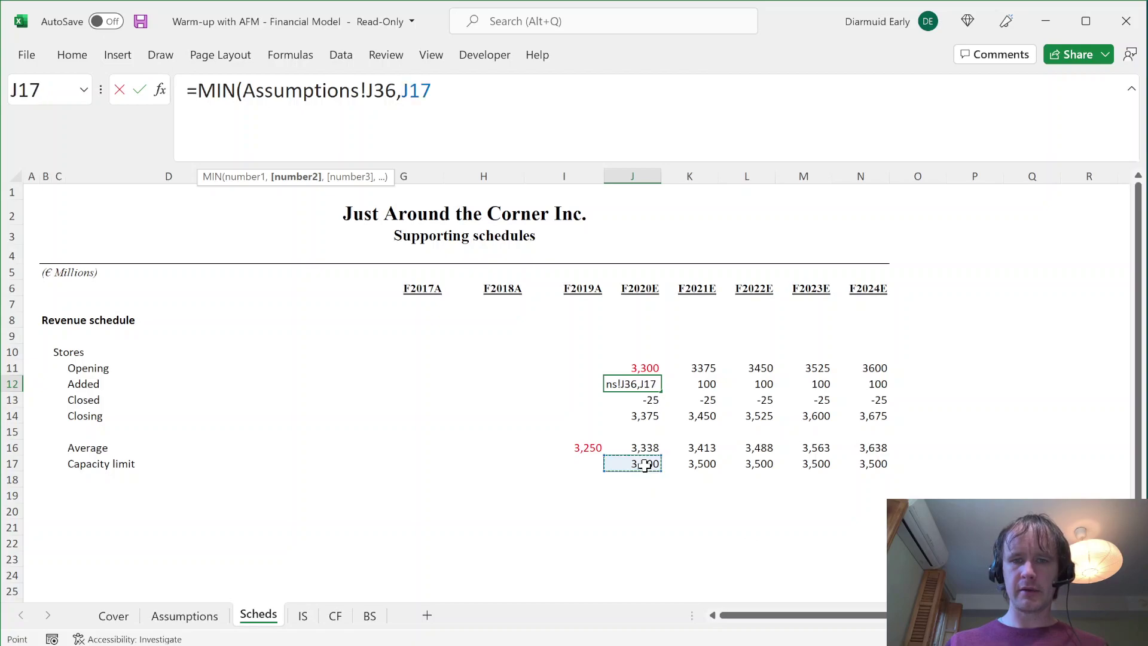
type("-")
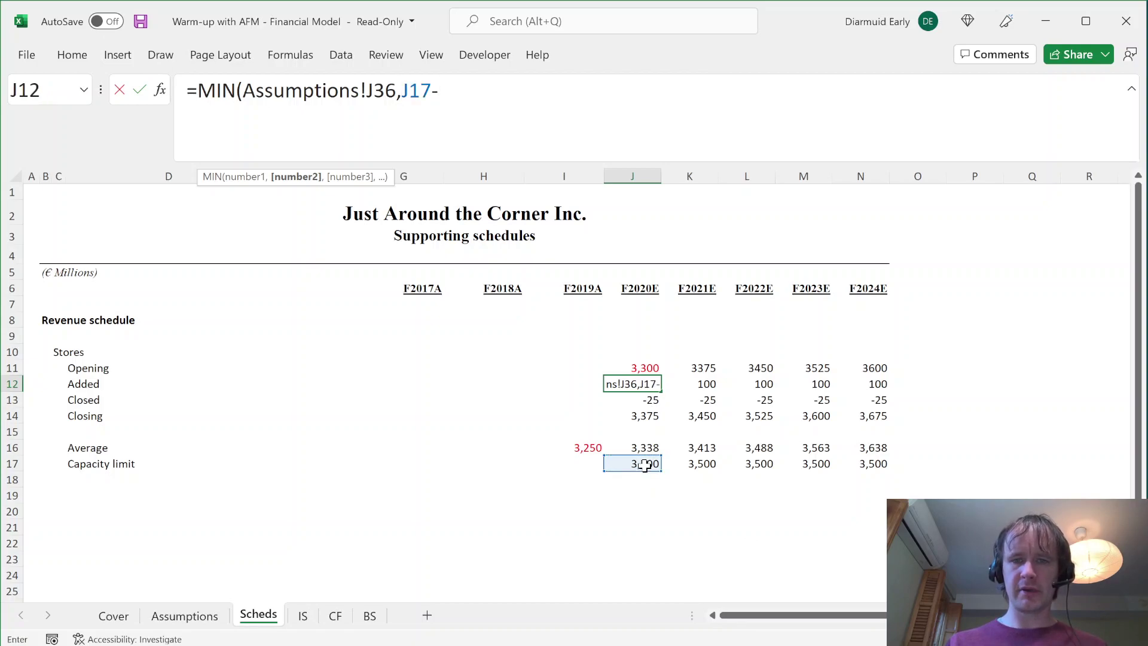
left_click(643, 368)
type("-")
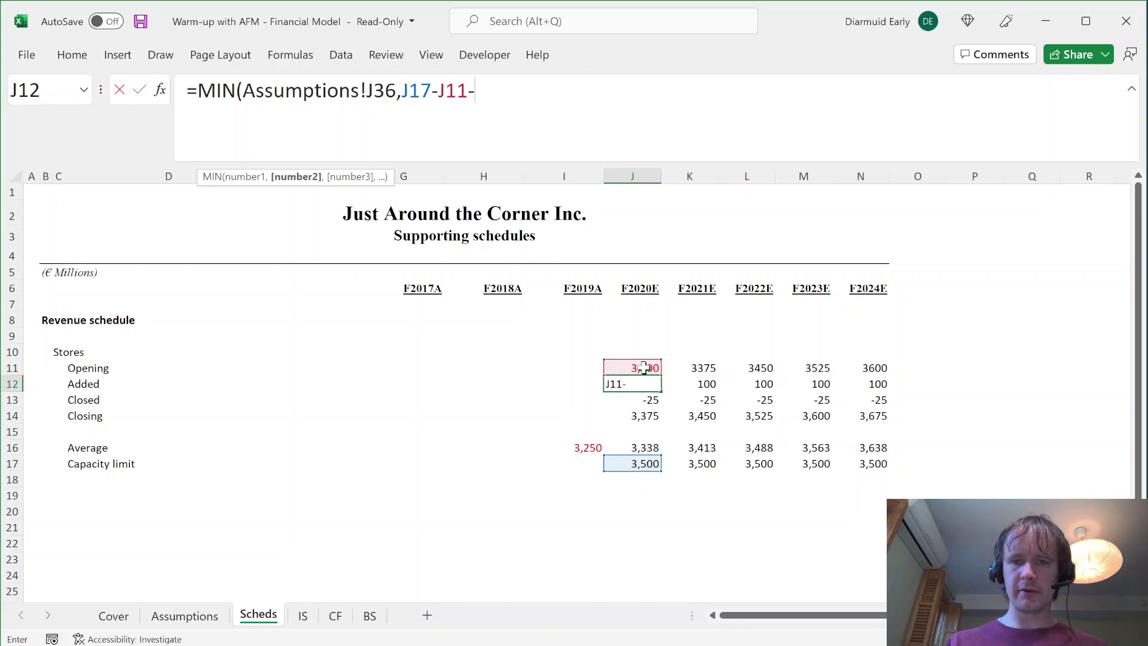
left_click(645, 399)
type(")")
key("ctrl+Return")
- Fill the capped added stores formula from J12 across to N12
key("shift+Right")
key("shift+Right")
key("shift+Right")
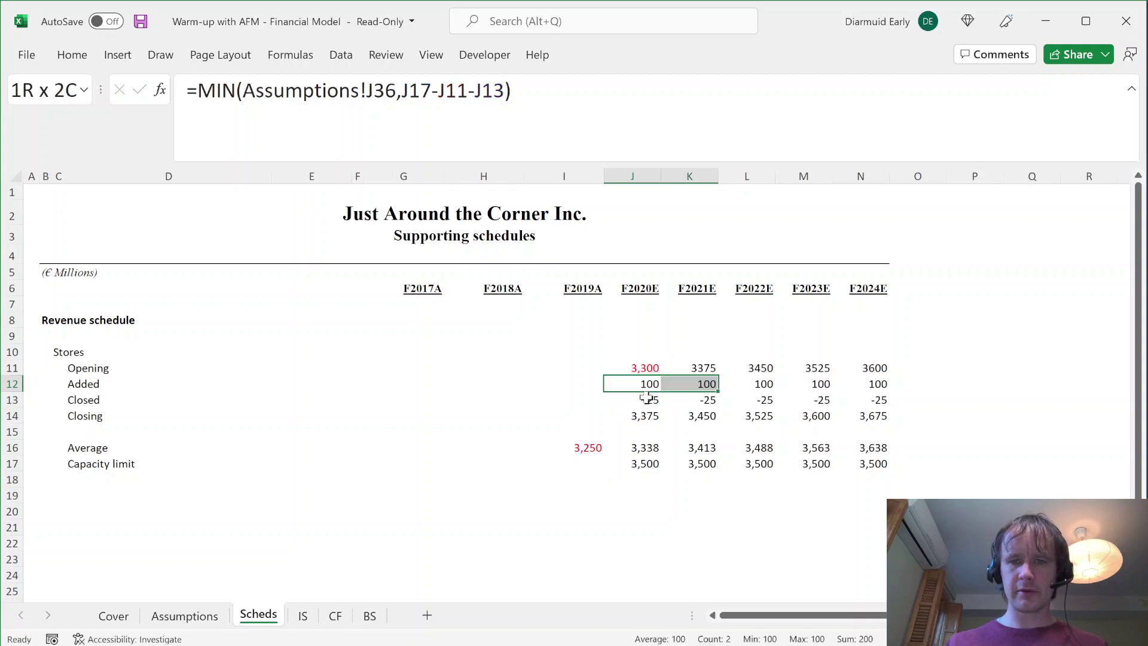
key("ctrl+r")
key("shift+Right")
key("shift+Right")
key("shift+Left")
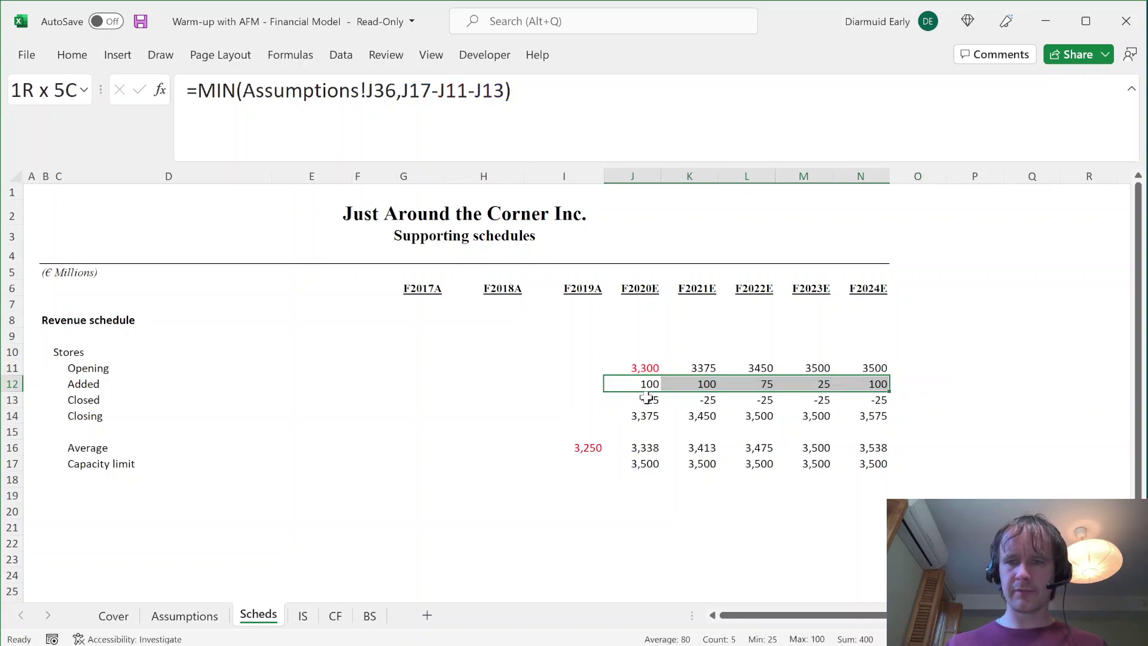
key("ctrl+r")
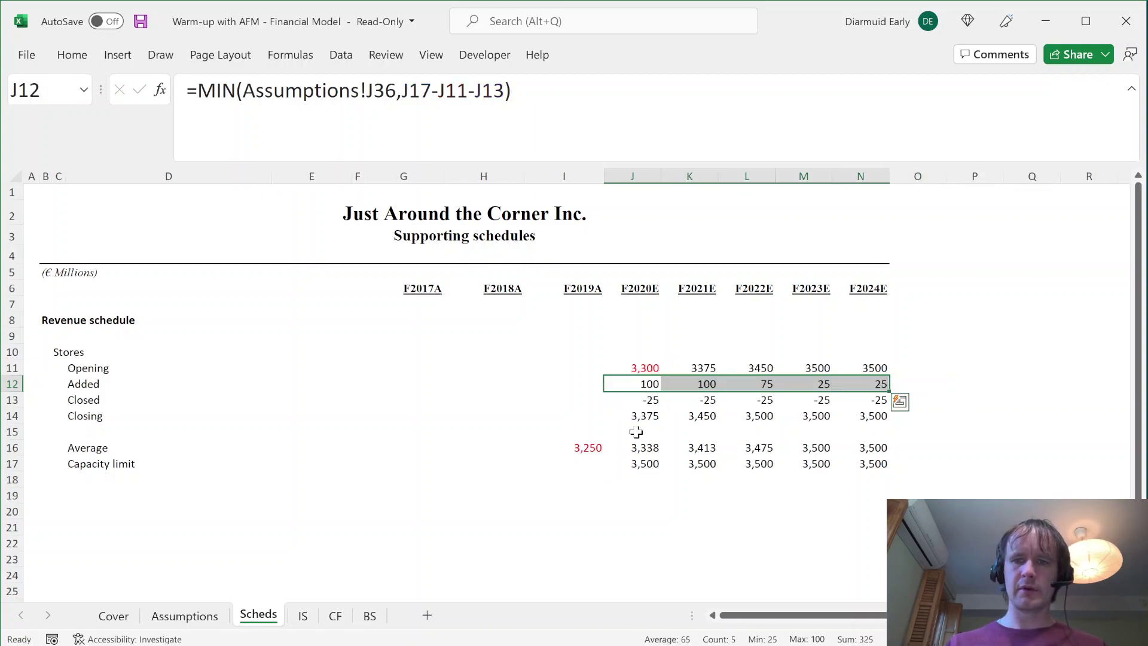
- Examine how the F2022E opening, added and closed stores lead to the closing stores in column L
left_click(748, 385)
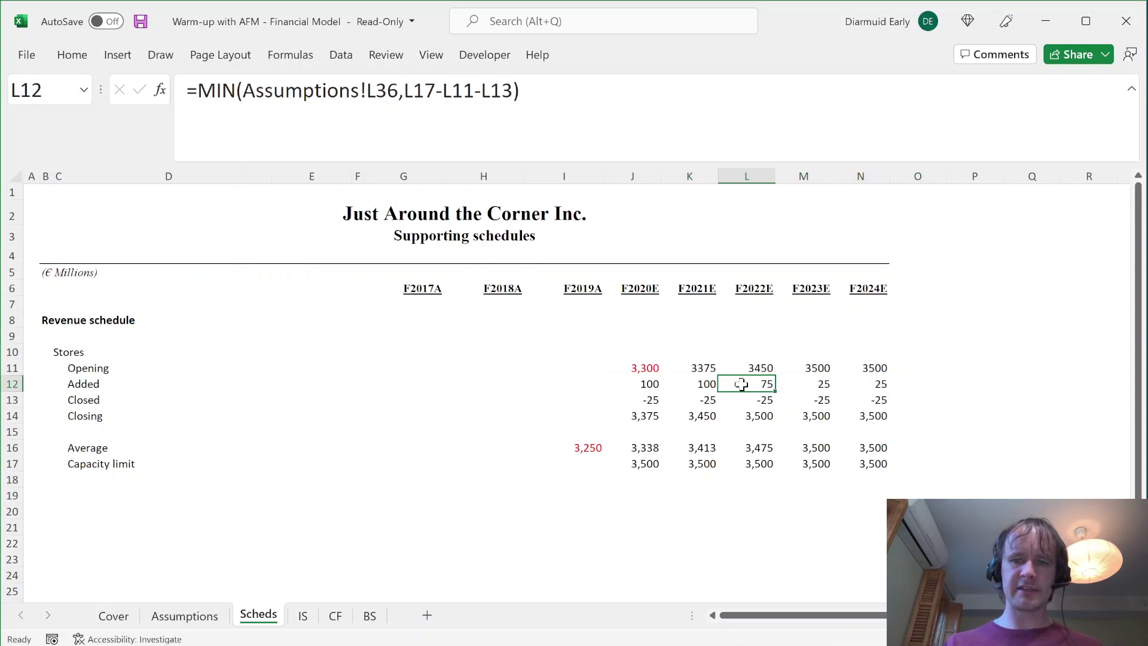
left_click_drag(742, 385, 759, 401)
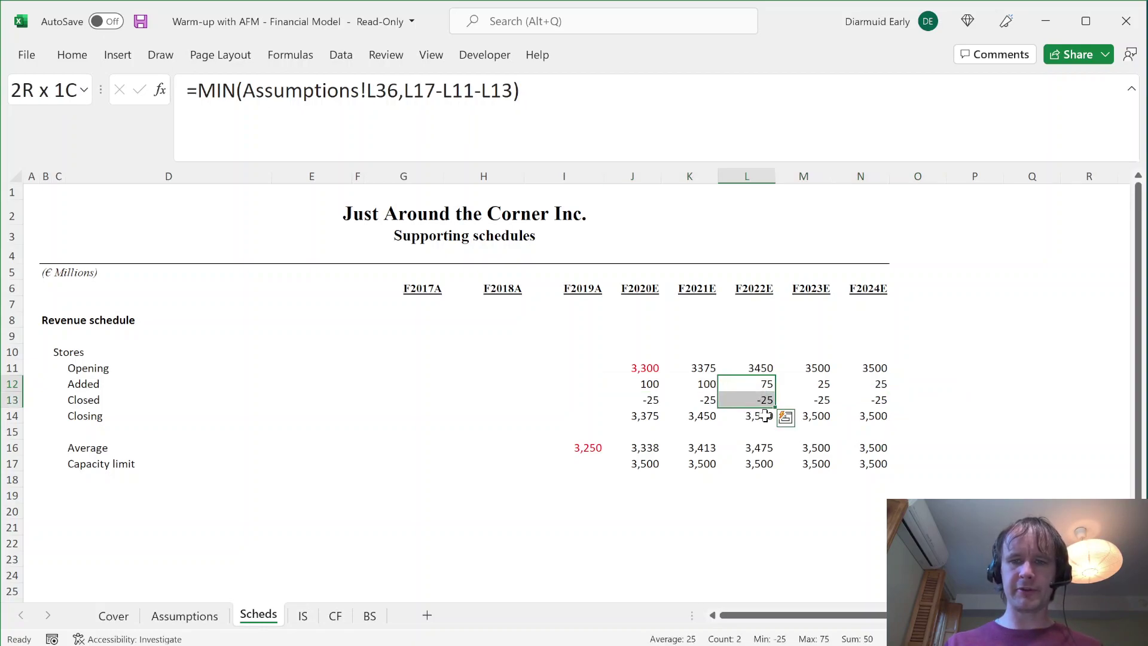
left_click(754, 371)
left_click(756, 415)
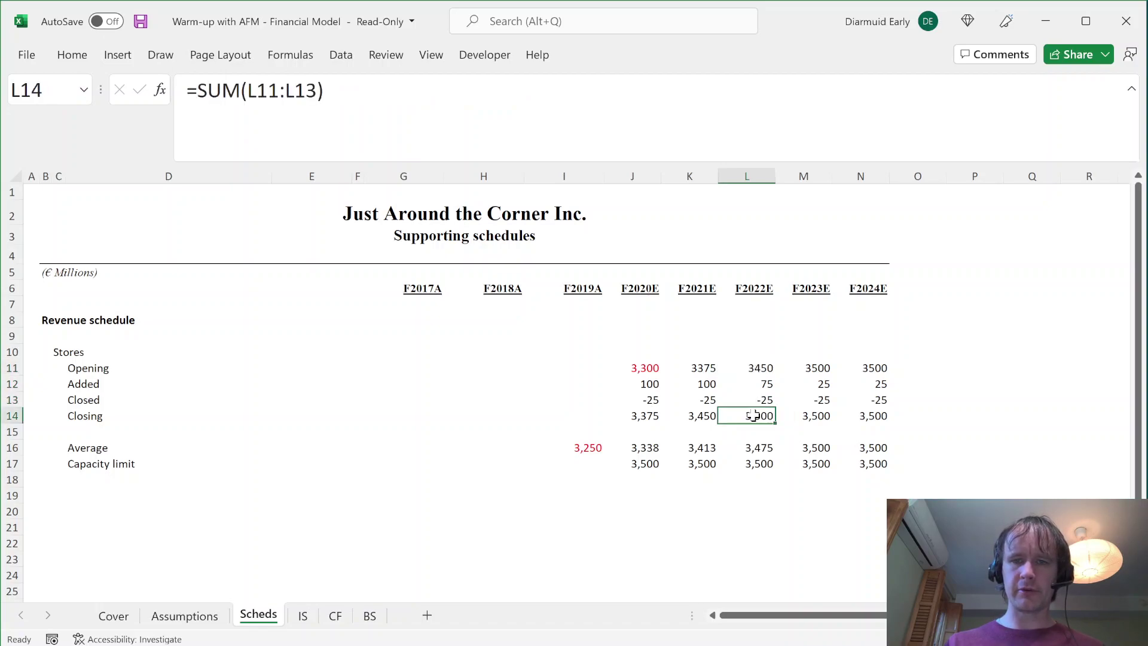
- Copy closing stores cell K14 and paste only its formats onto the roll-forward range K11:N14
key("Left")
key("Left")
key("Right")
key("ctrl+c")
key("Up")
key("Up")
key("Up")
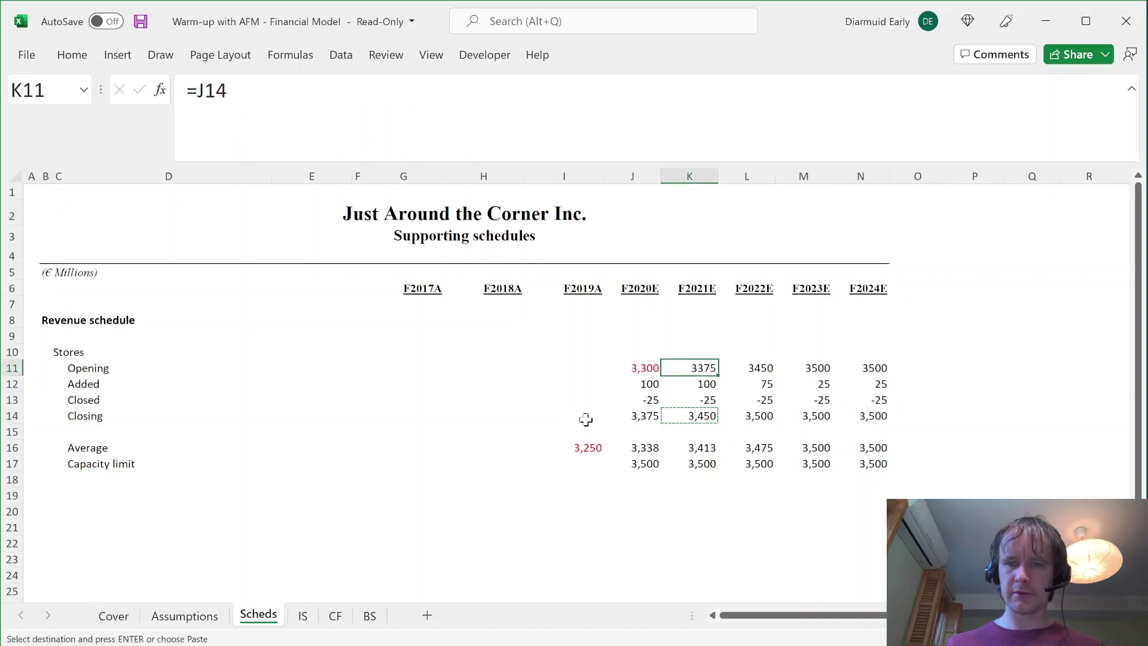
key("shift+Right")
key("shift+Right")
key("shift+Right")
key("shift+Down")
key("shift+Down")
key("shift+Down")
key("ctrl+alt+v")
key("t")
key("Return")
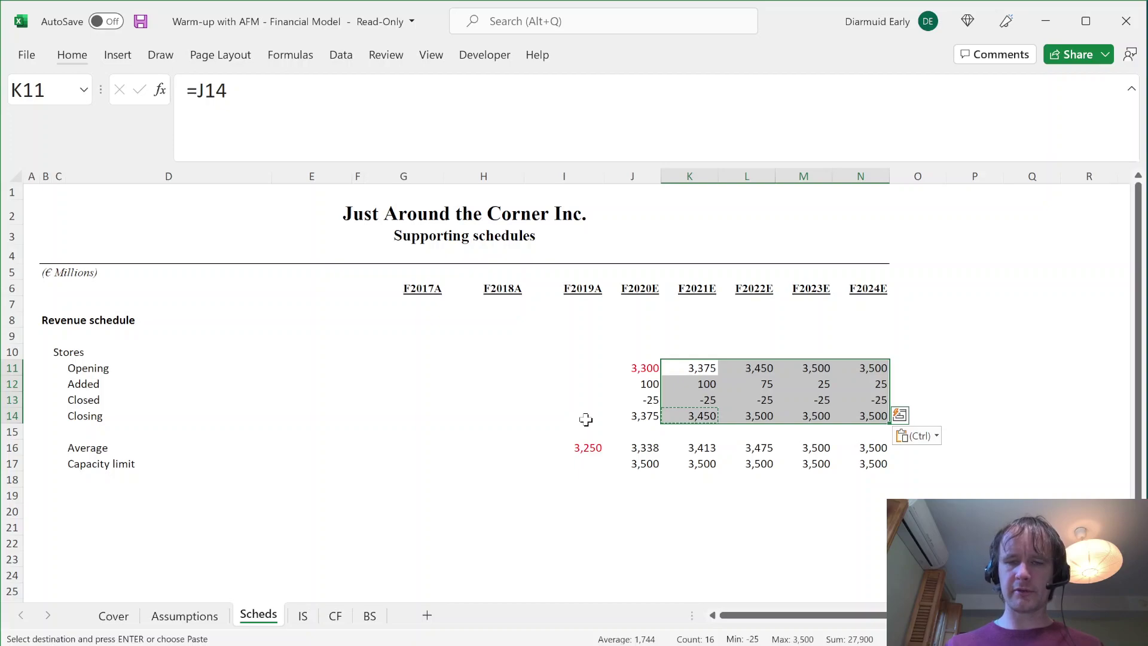
key("ctrl+alt+v")
key("Return")
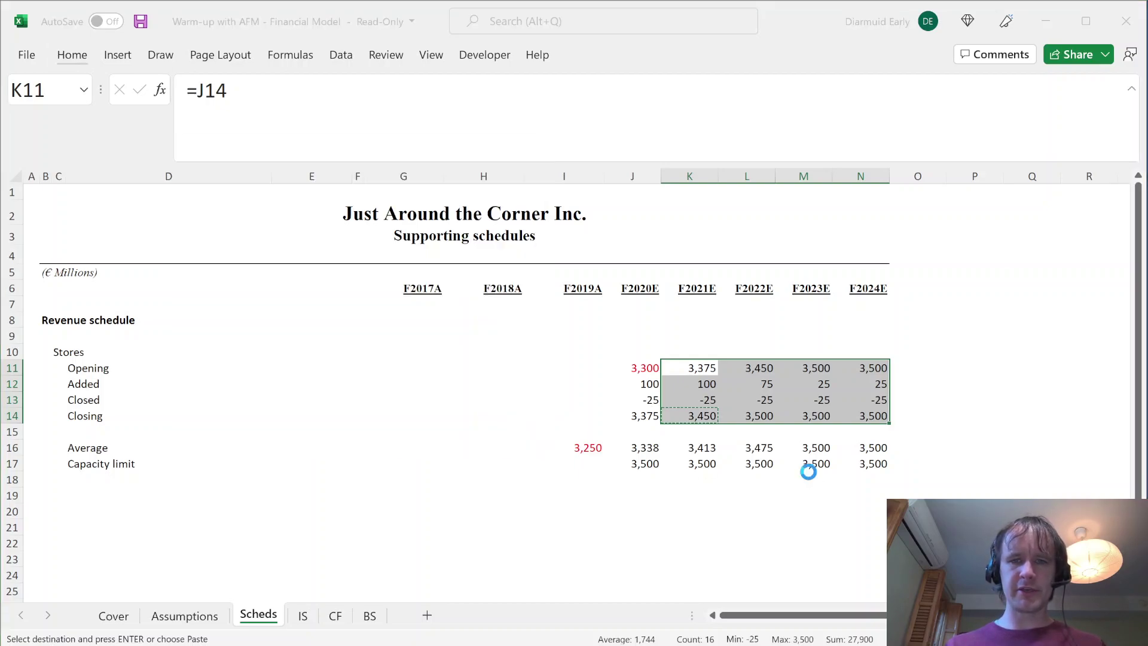
- Examine the average stores row, comparing the F2022E average in L16 with the opening and closing stores in L11:L14
left_click(673, 402)
key("Down")
key("Down")
key("Down")
key("Down")
key("Up")
key("Right")
key("ctrl+Right")
key("ctrl+Left")
key("Right")
key("Right")
key("Right")
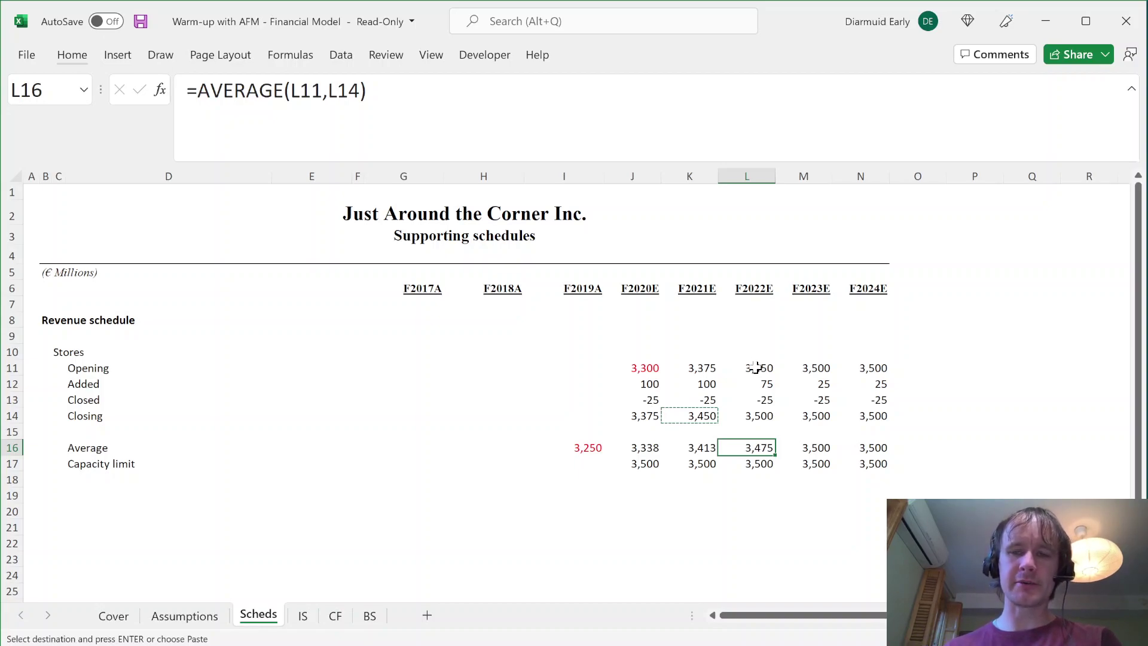
left_click_drag(756, 369, 758, 416)
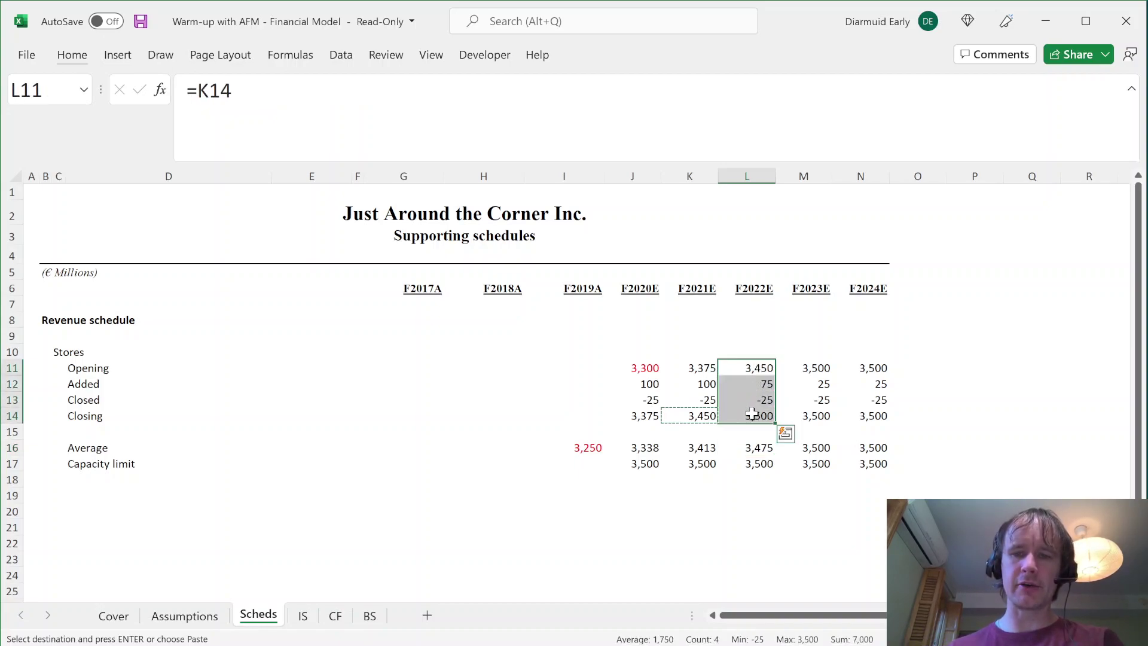
left_click(755, 446)
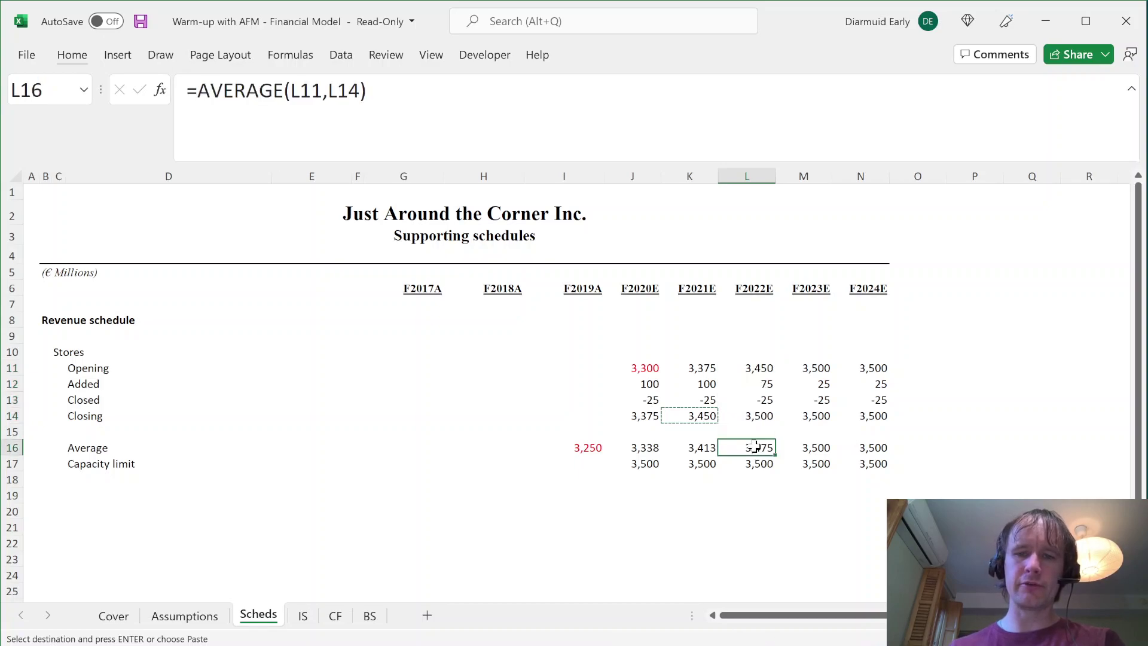
left_click(754, 365)
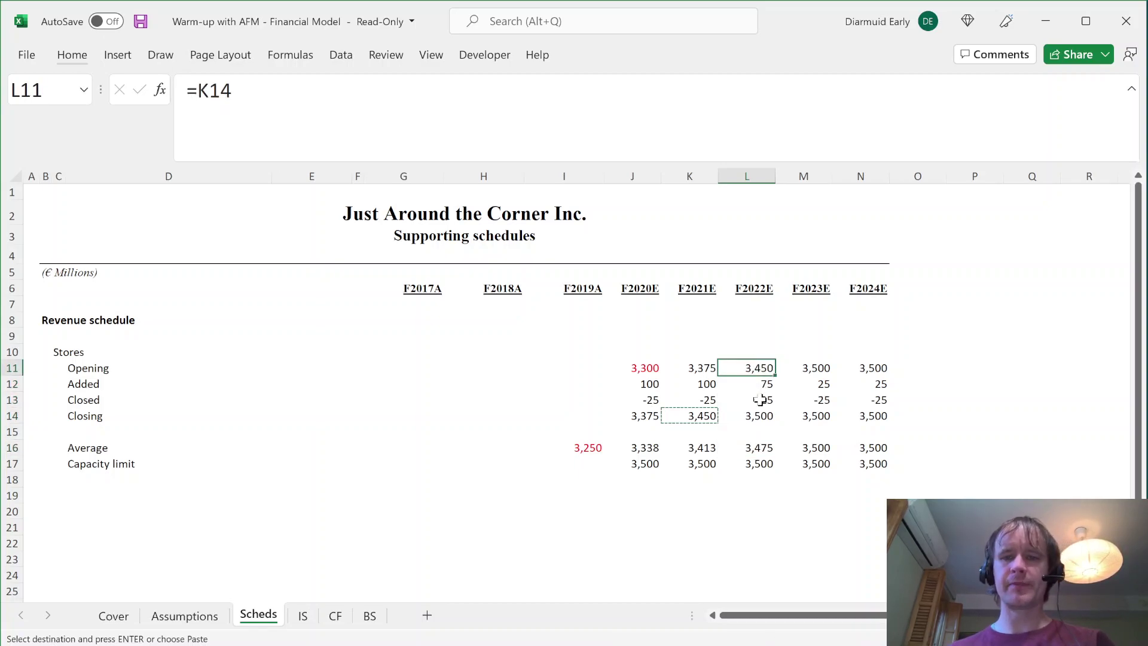
- Examine the cell references behind the F2022E average stores formula in L16
left_click(758, 448)
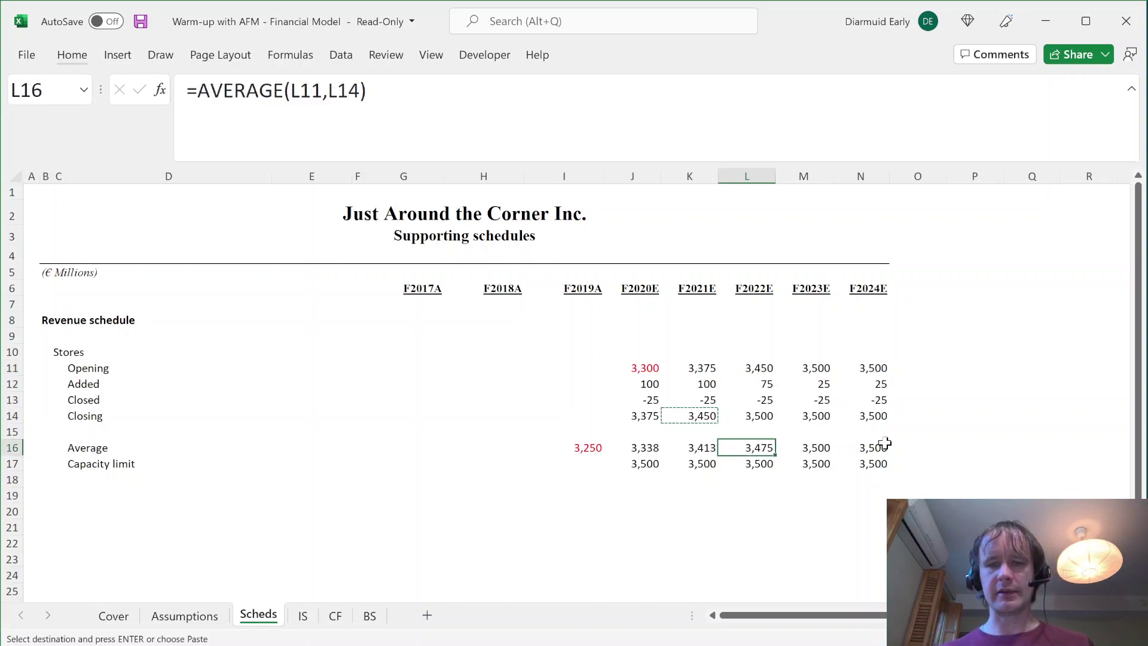
key("F2")
key("Escape")
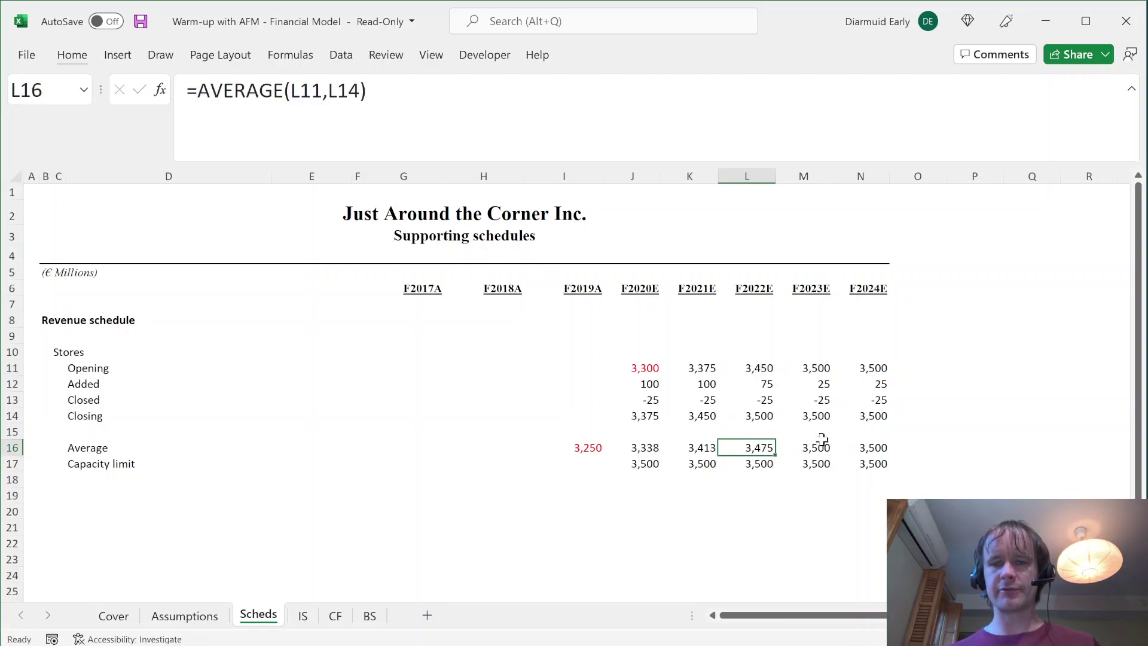
key("F2")
key("Escape")
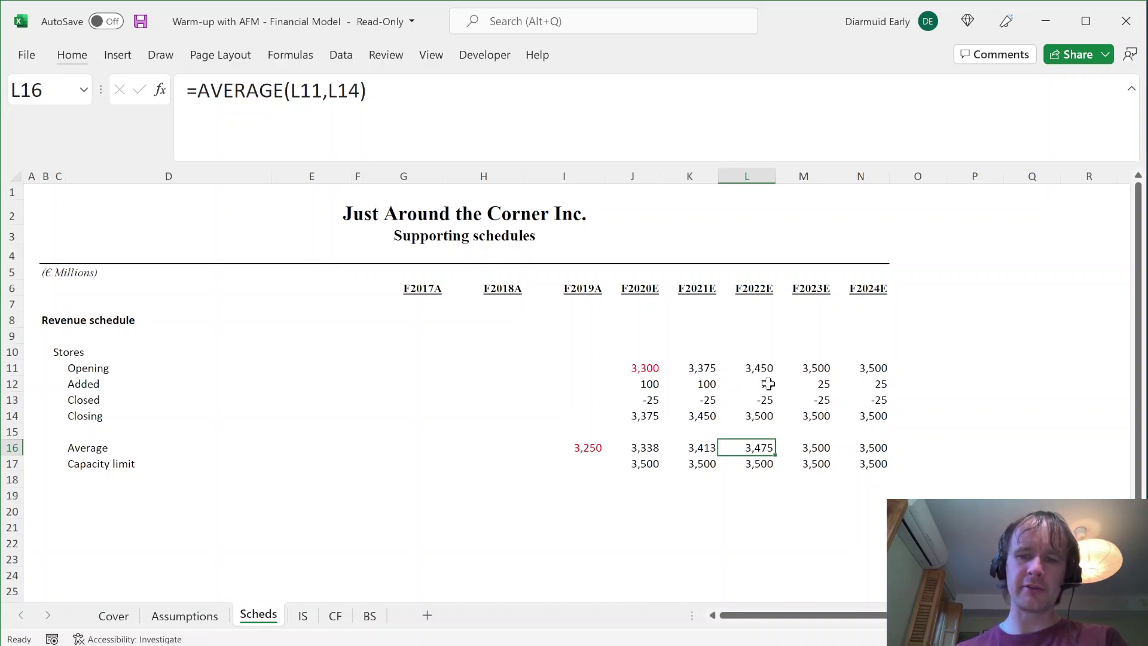
- Examine the added and closed stores in K12:L13 alongside the F2022E opening, average and closing stores in column L
left_click(734, 386)
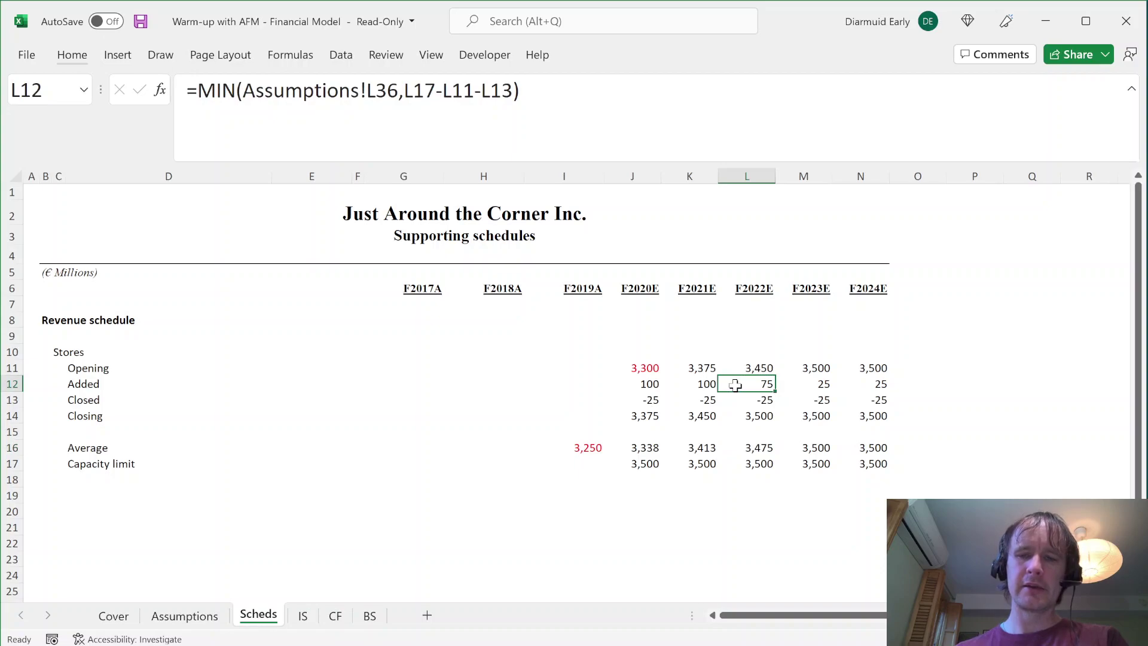
left_click(695, 386)
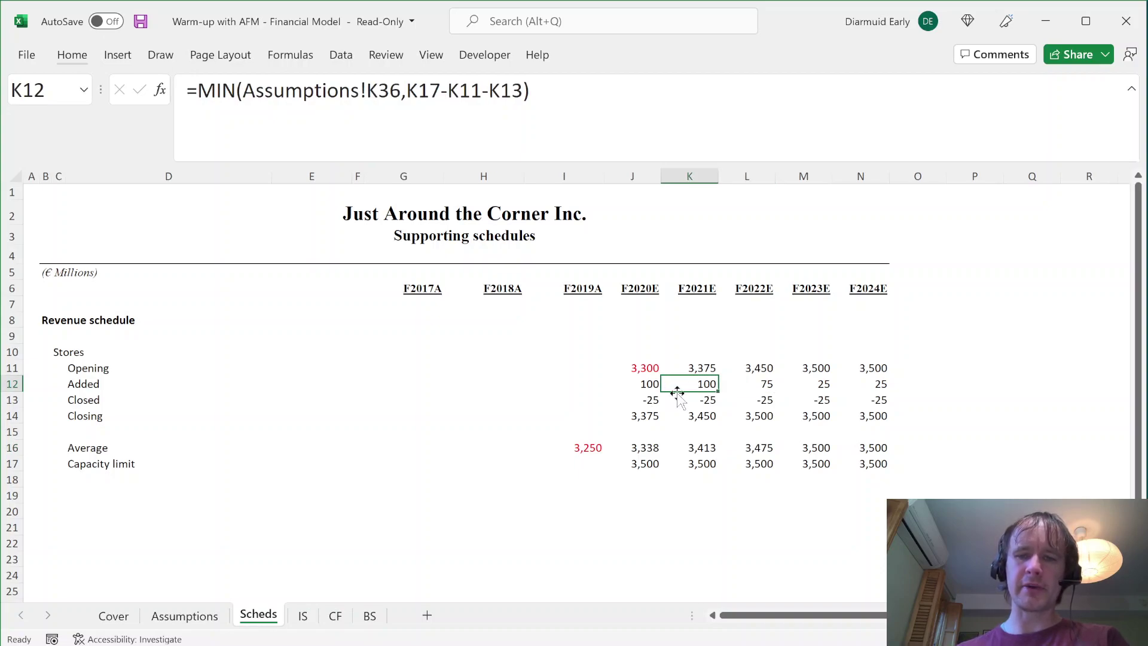
left_click(690, 400)
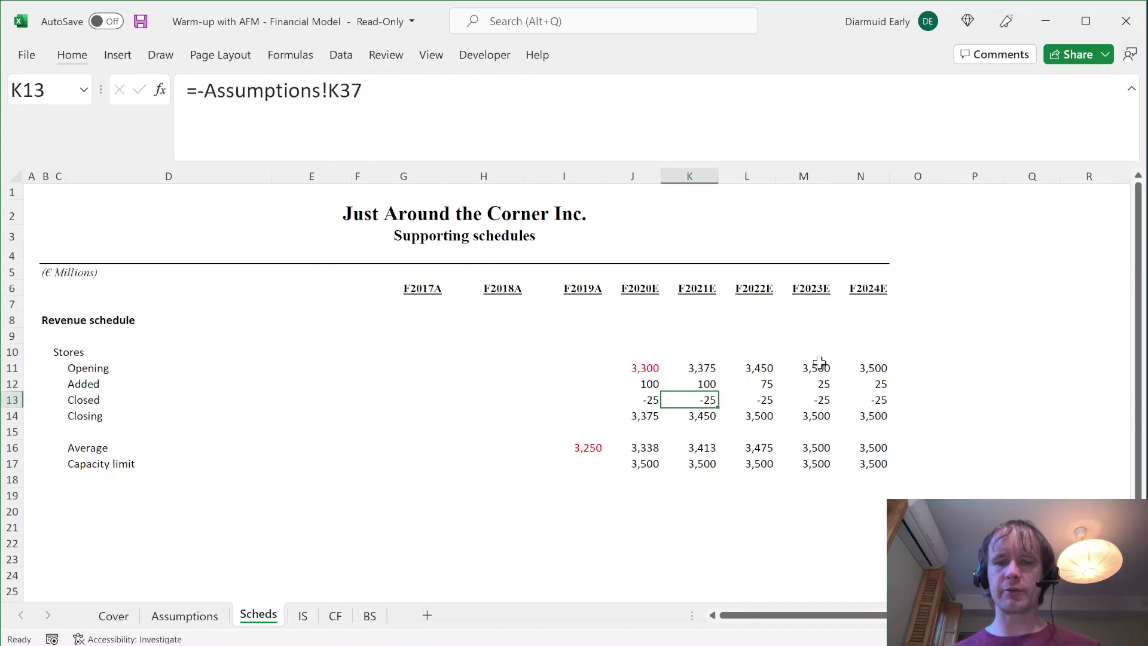
key("shift+Up")
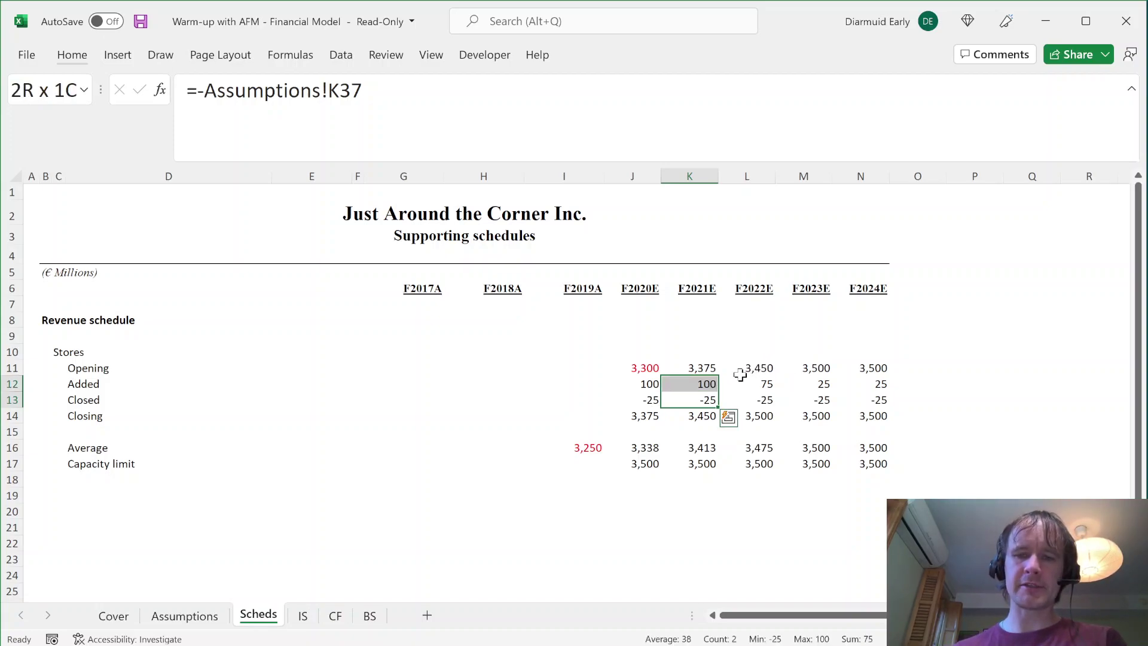
left_click(730, 369)
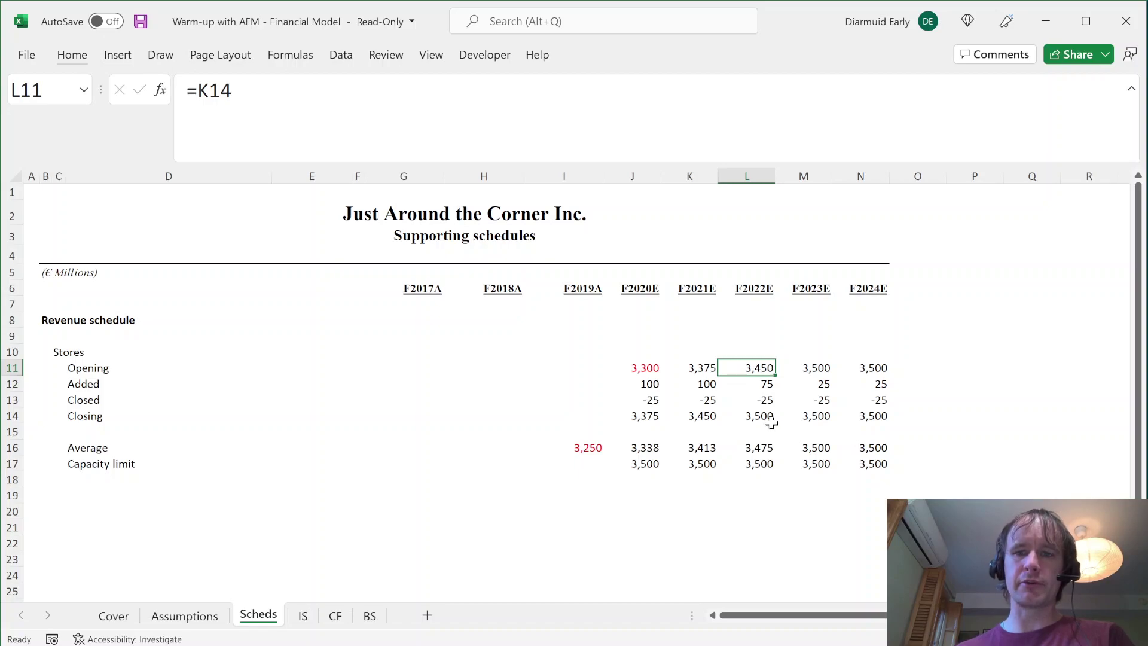
left_click(746, 448)
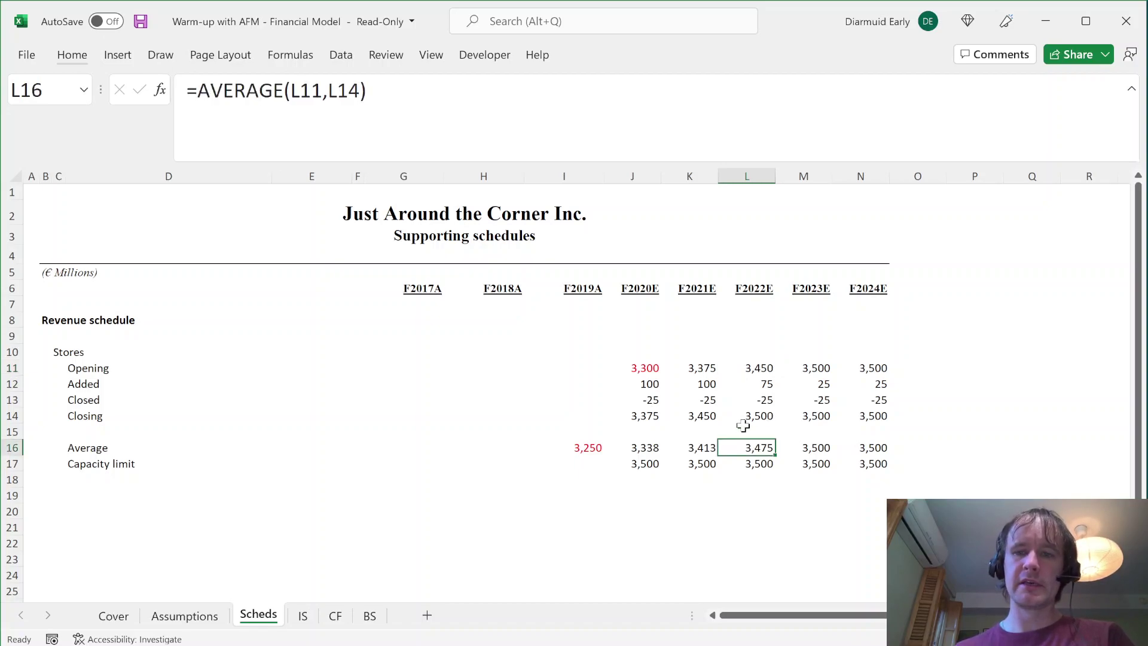
left_click(746, 368)
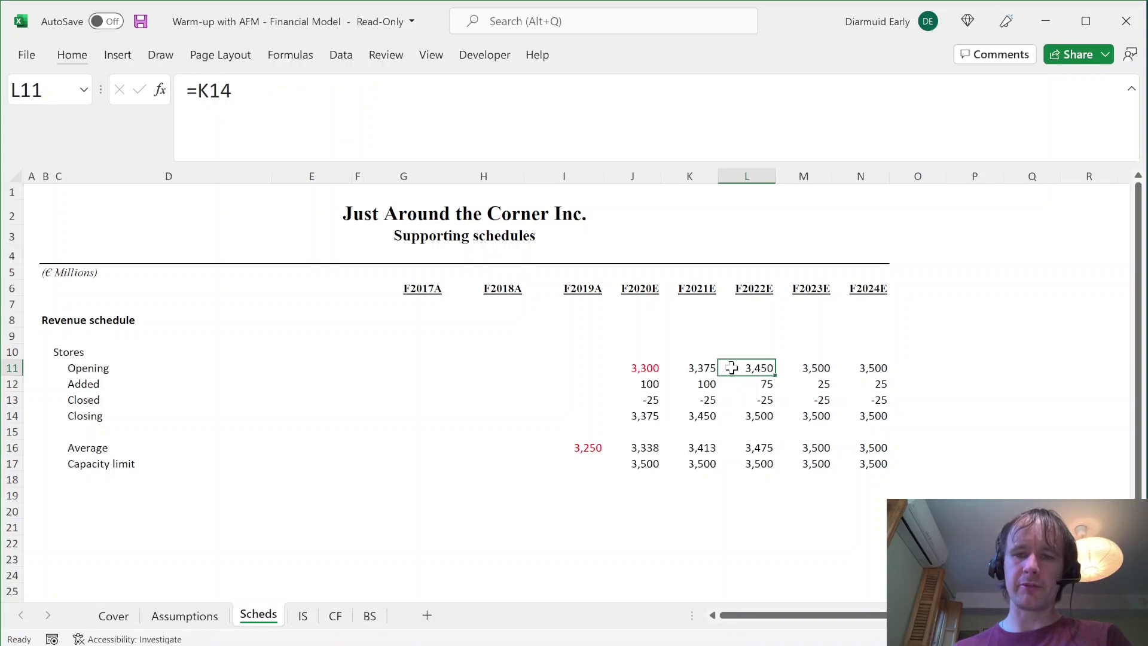
left_click(736, 418)
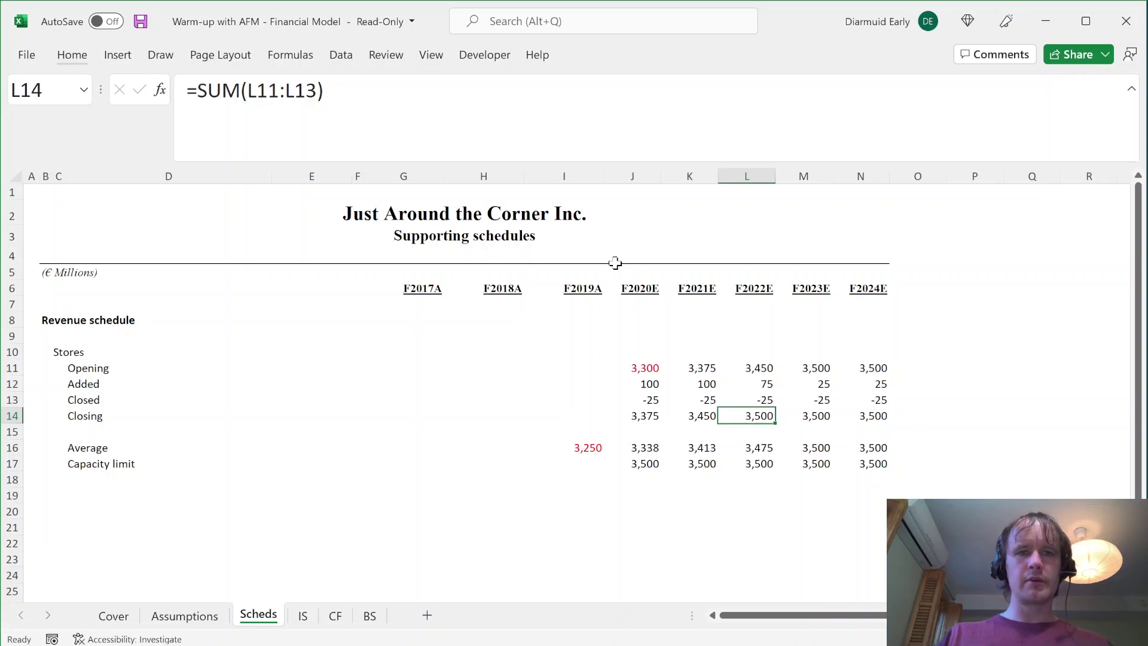
left_click(533, 24)
type("draw")
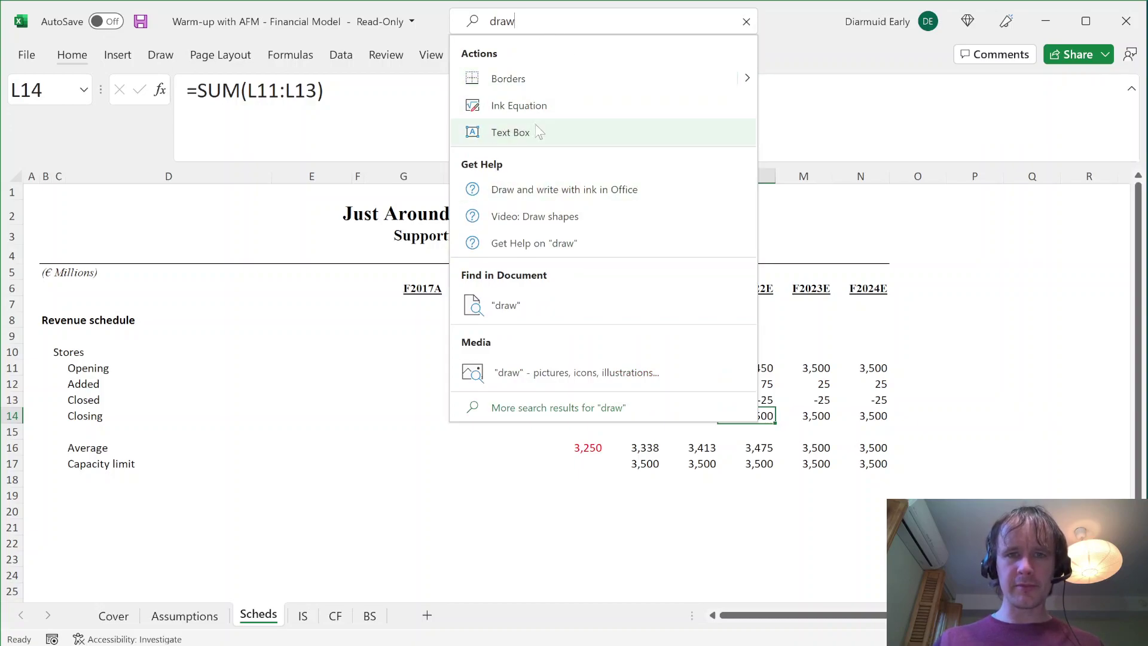
left_click(561, 371)
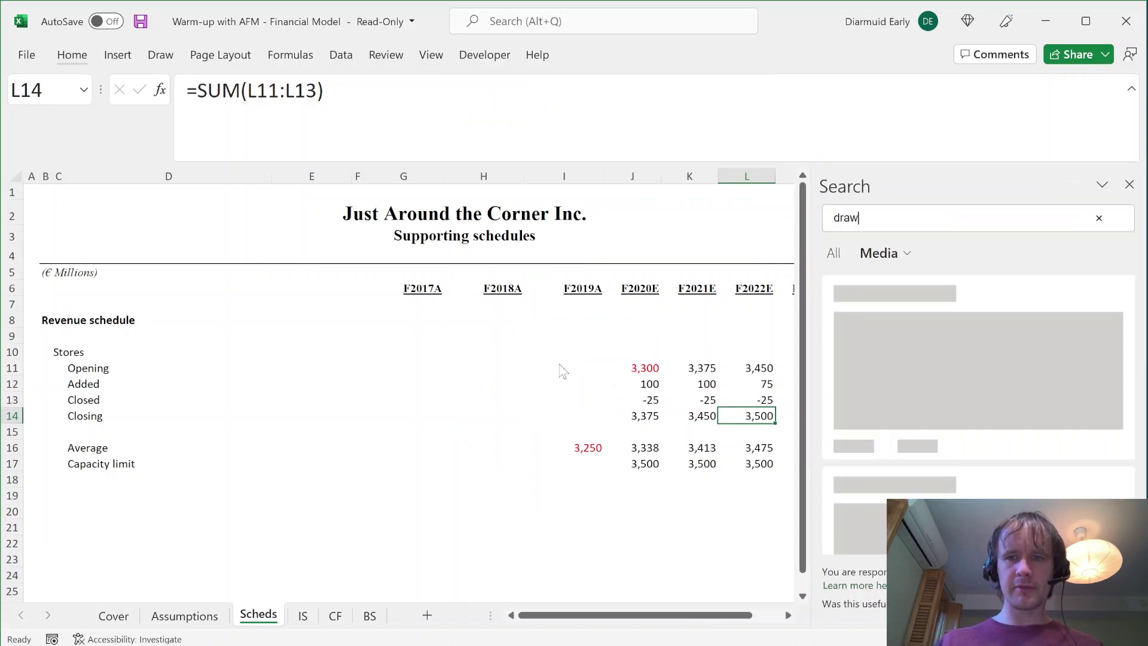
left_click(1130, 184)
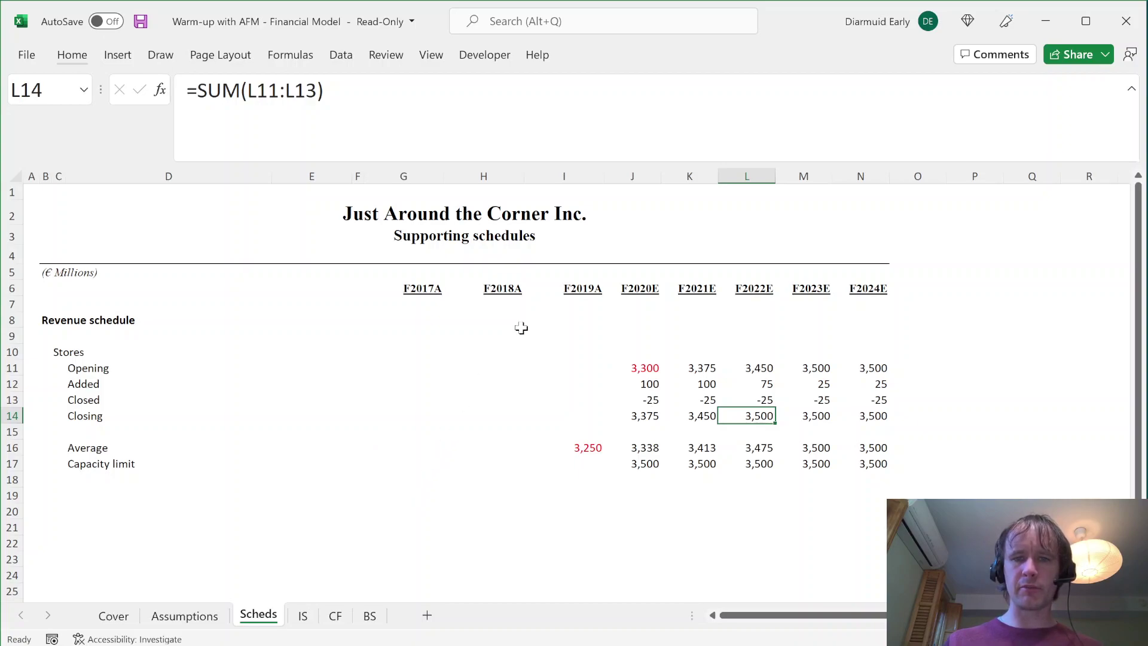
- Add the row label "Picky average" in D19, below the capacity limit row
key("Down")
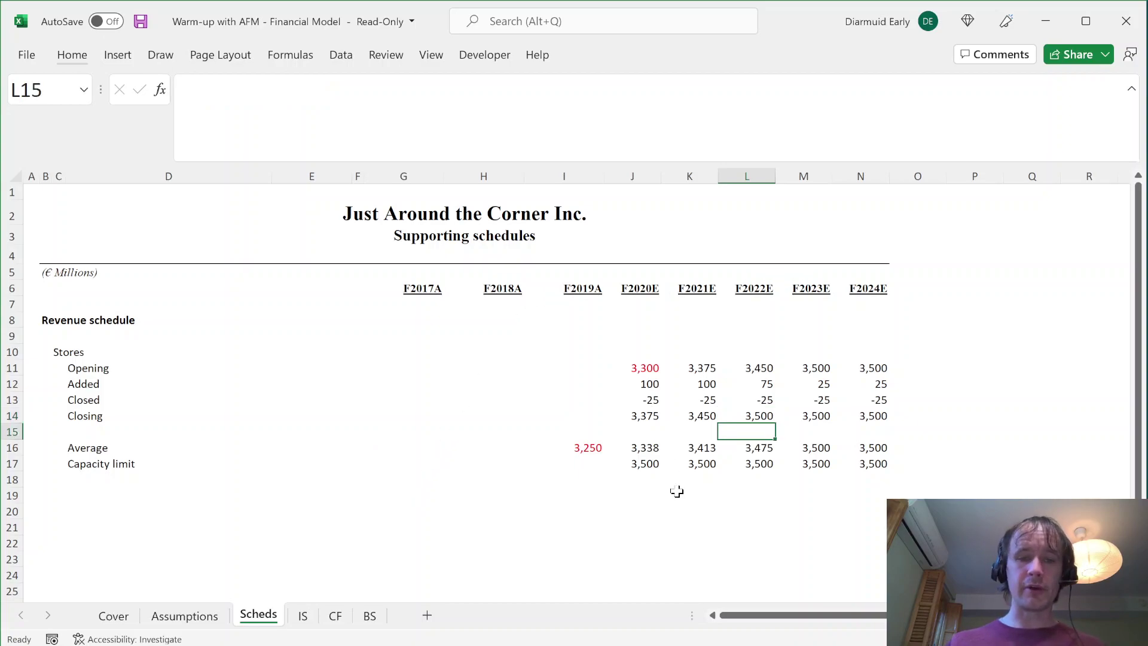
key("Down")
key("Down")
key("Down")
key("Left")
key("Home")
key("Down")
key("Right")
key("Right")
key("Right")
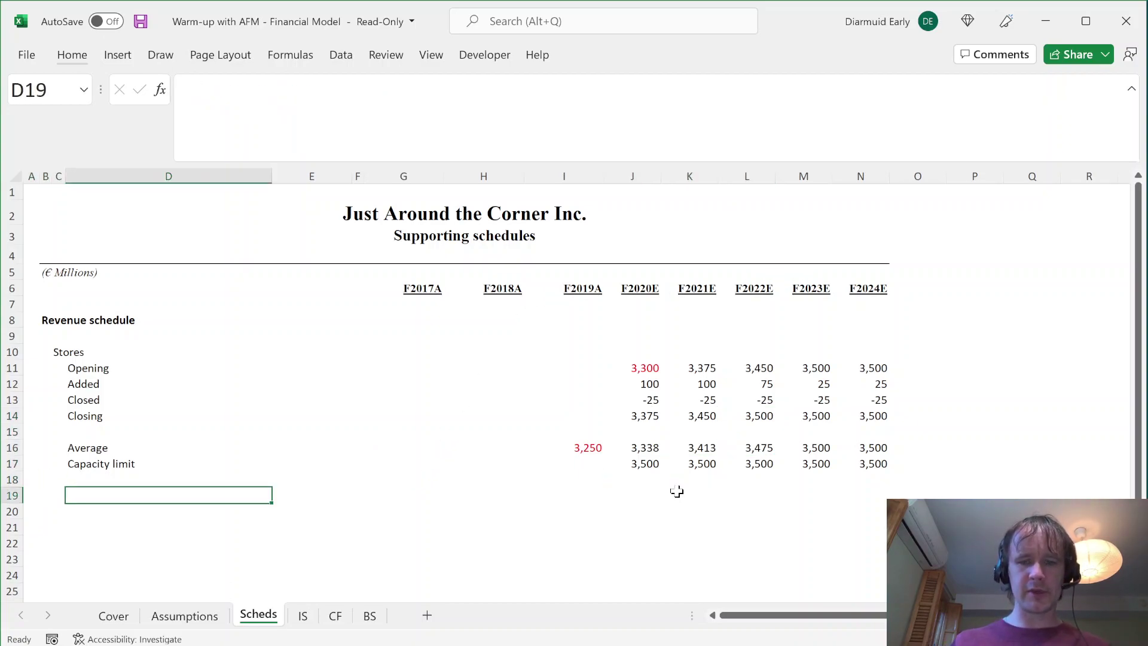
type("Picky average")
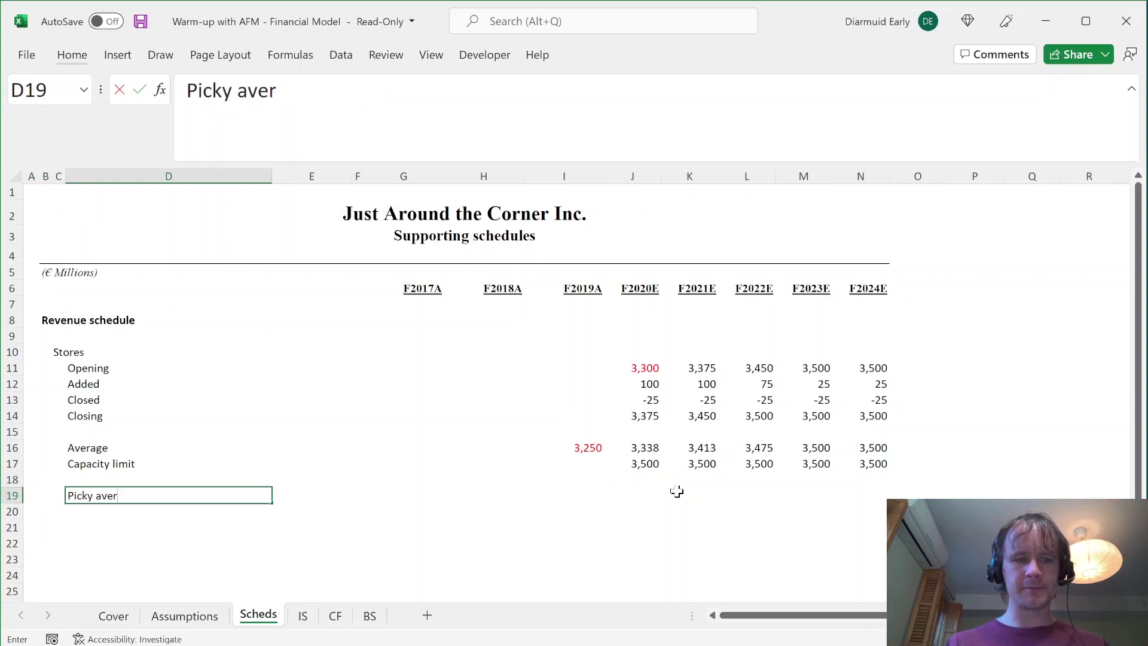
- Start an IF formula in J19 for the F2020E picky average, with closing stores J14 opening its logical test
key("Right")
key("Right")
key("Right")
key("Right")
key("Right")
key("Right")
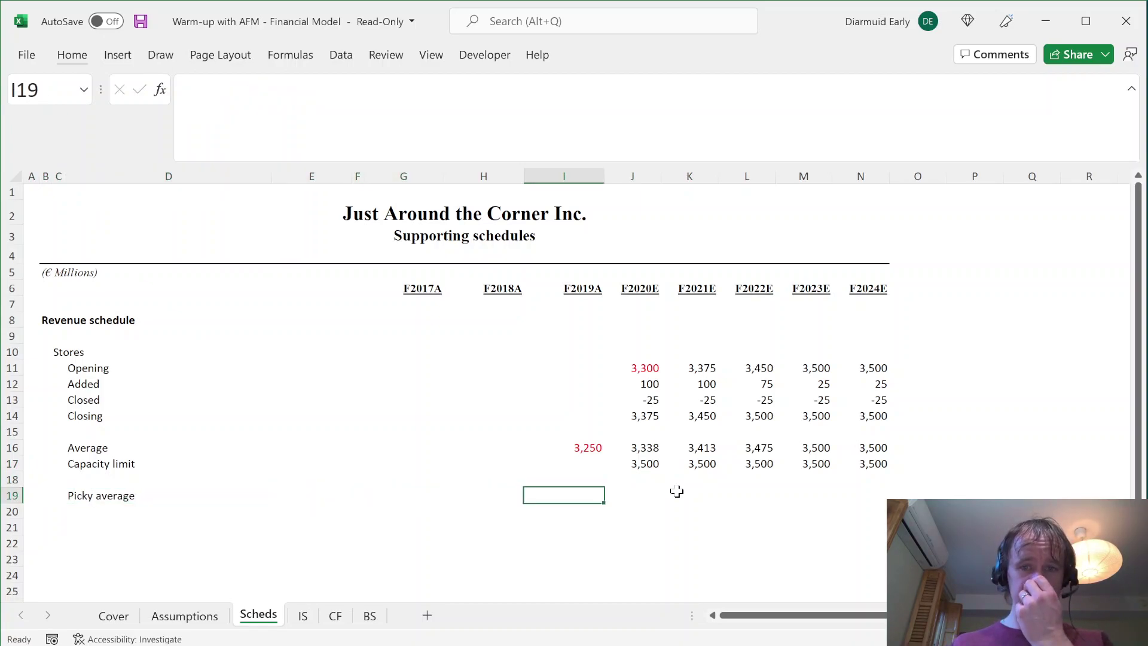
type("=if")
key("Tab")
key("Up")
key("Up")
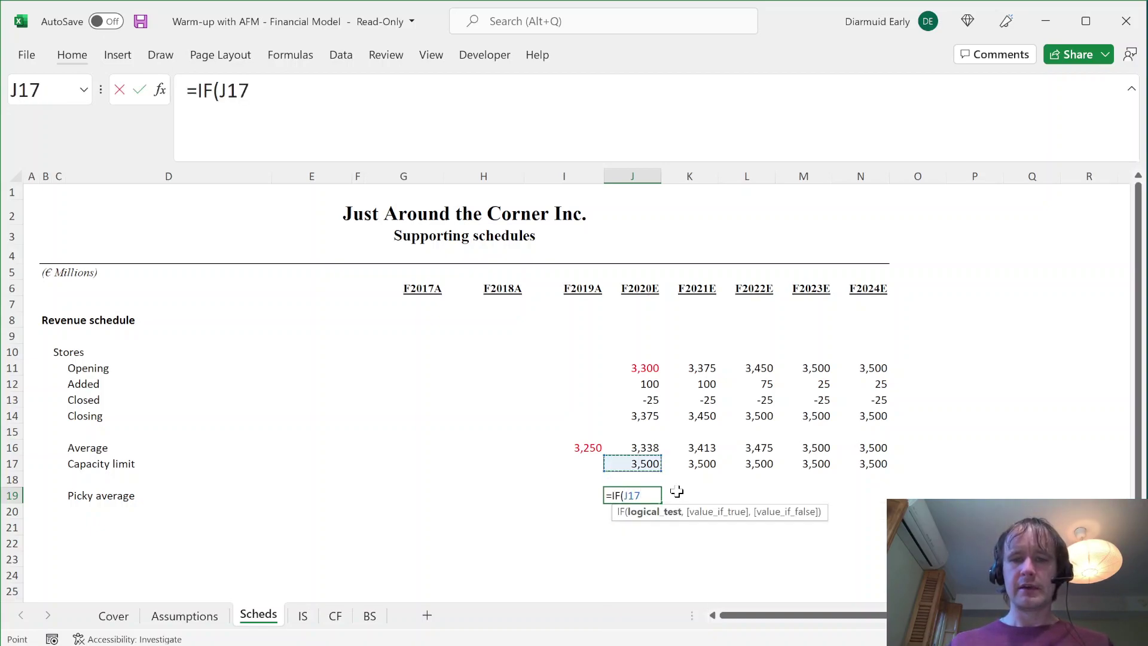
key("Up")
key("Up")
key("Up")
- Complete the IF's logical test in J19 as J14<J17, comparing closing stores with the capacity limit
type("=3500")
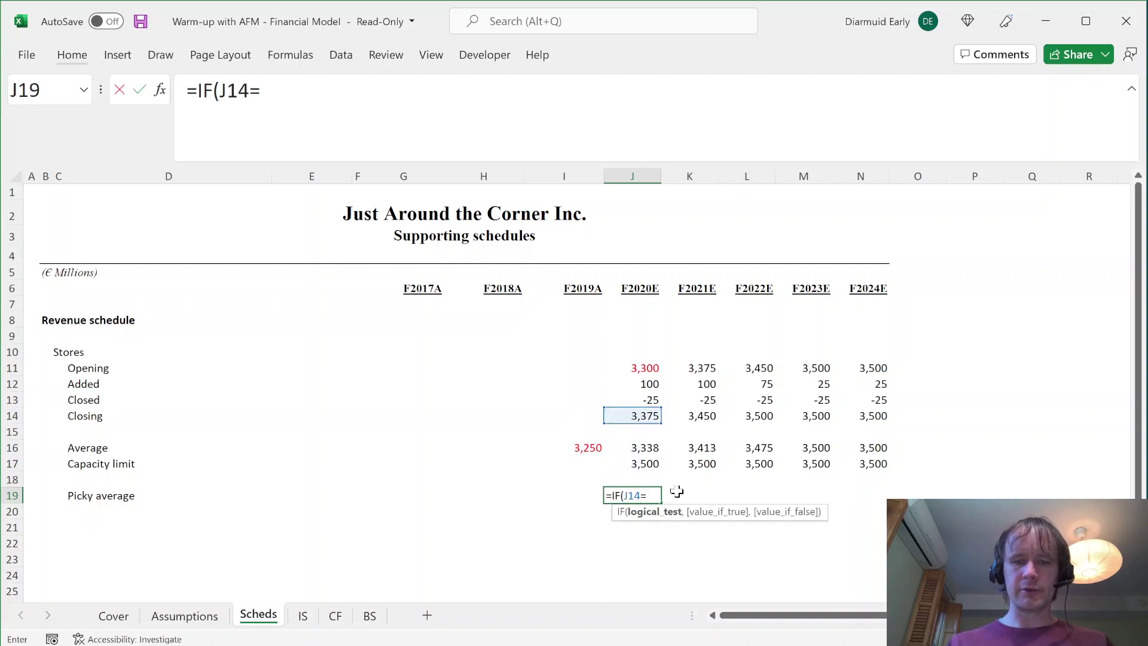
key("BackSpace")
key("BackSpace")
key("BackSpace")
key("BackSpace")
key("Up")
key("Up")
key("Up")
key("Down")
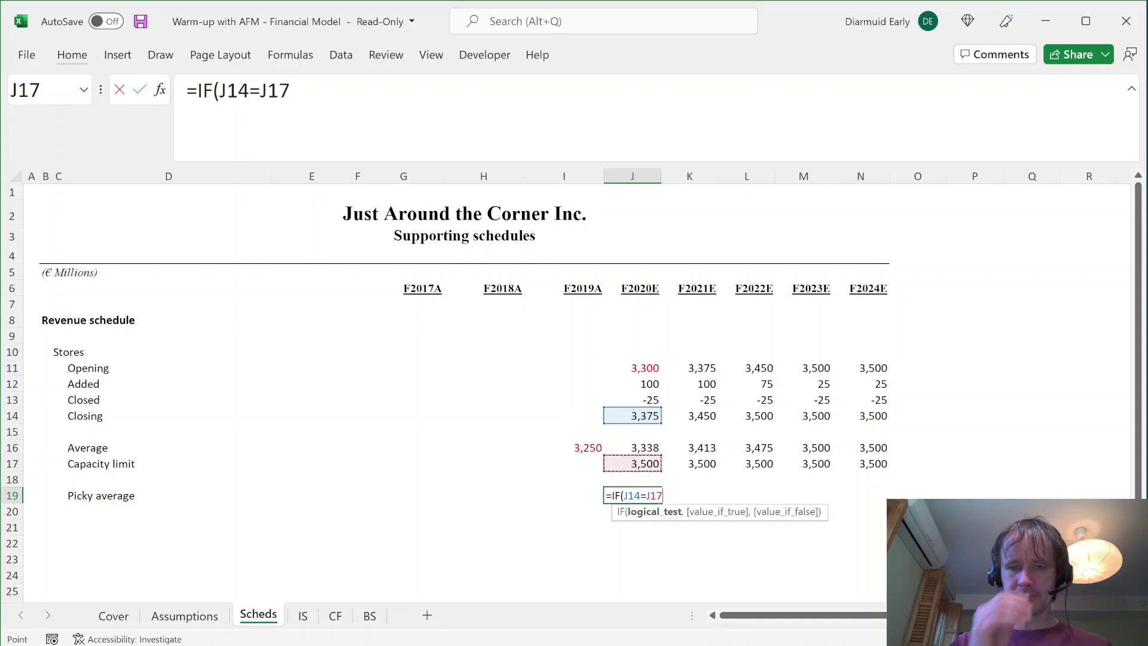
key("BackSpace")
key("BackSpace")
key("BackSpace")
key("BackSpace")
type("<")
key("Up")
key("Up")
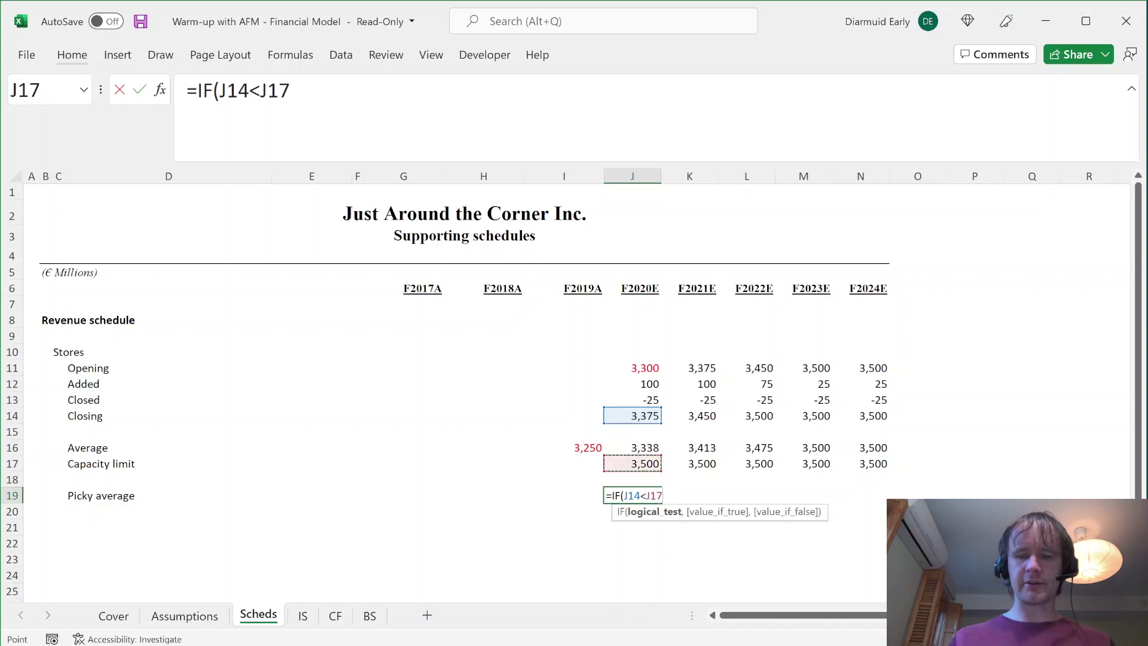
- Set the IF's value-if-true in J19 to AVERAGE(J11,J14), the average of opening and closing stores
type(",")
key("Up")
key("Up")
key("Up")
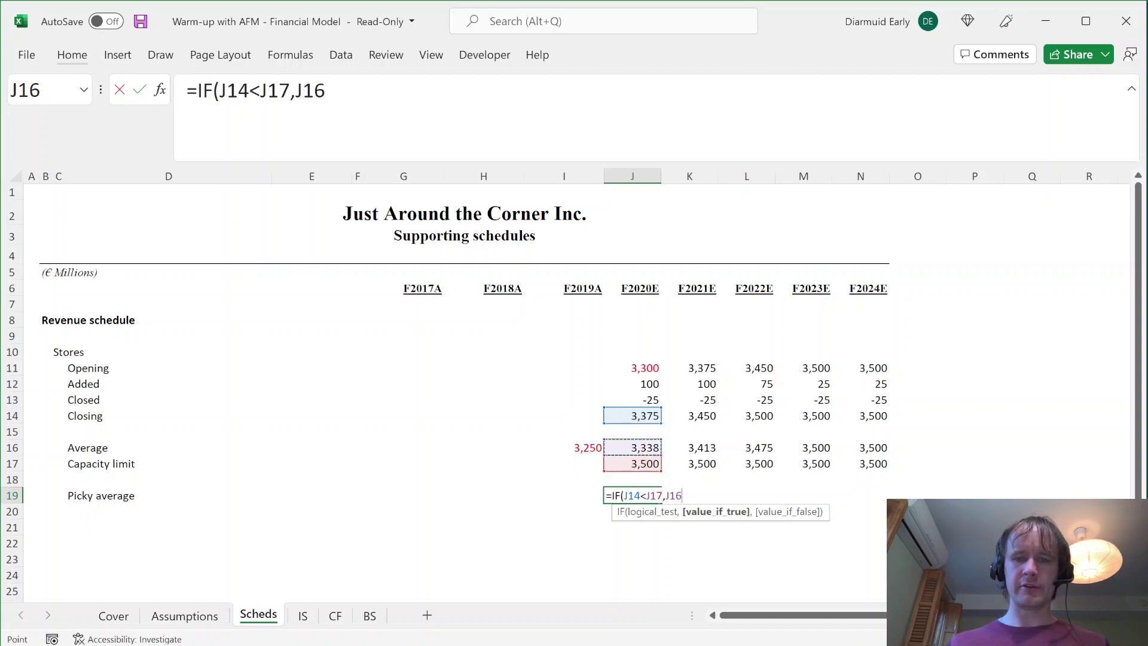
key("BackSpace")
key("BackSpace")
key("BackSpace")
type("av")
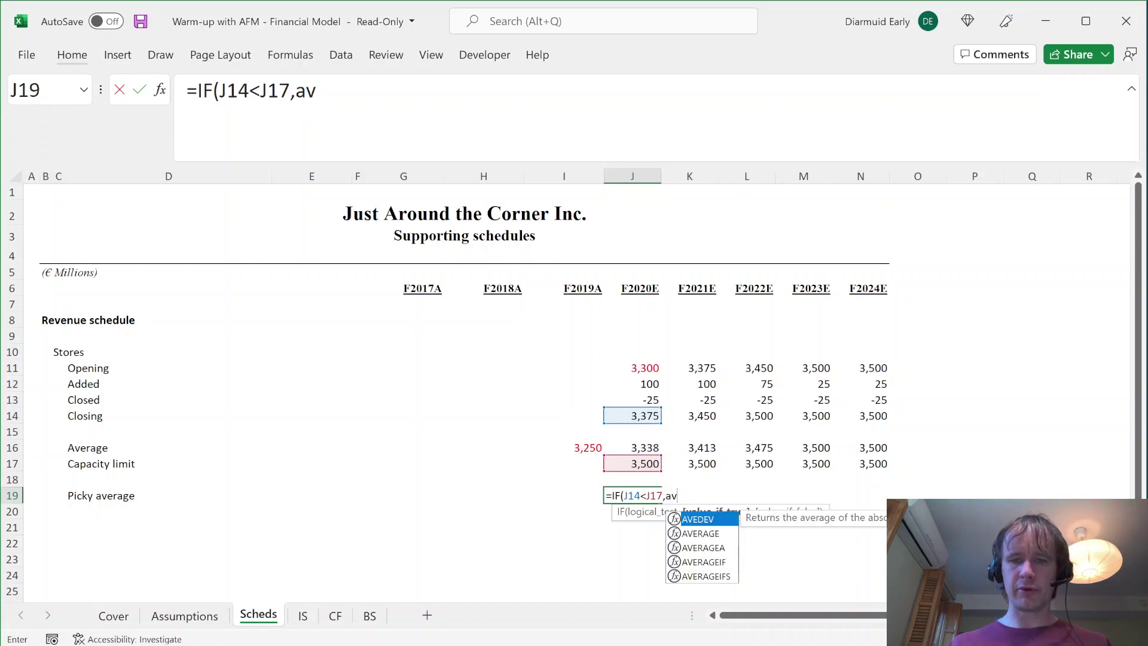
key("Tab")
key("Up")
key("Up")
key("Up")
key("Up")
key("Up")
key("Up")
key("Up")
key("Up")
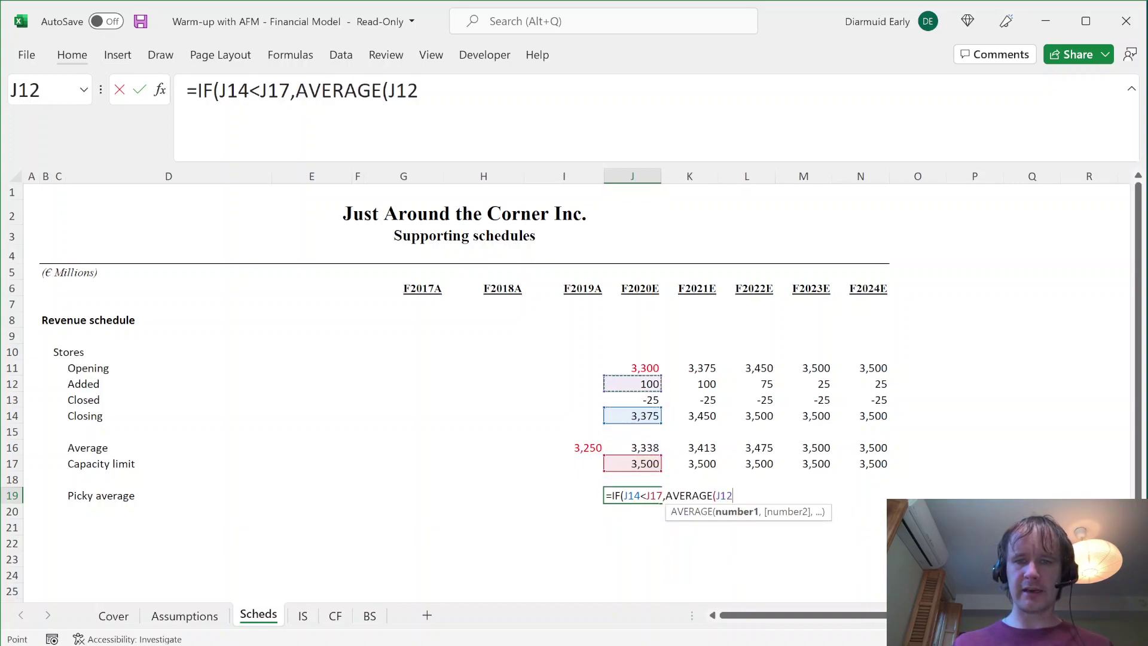
type(",")
key("Up")
key("Up")
key("Up")
key("Up")
key("Up")
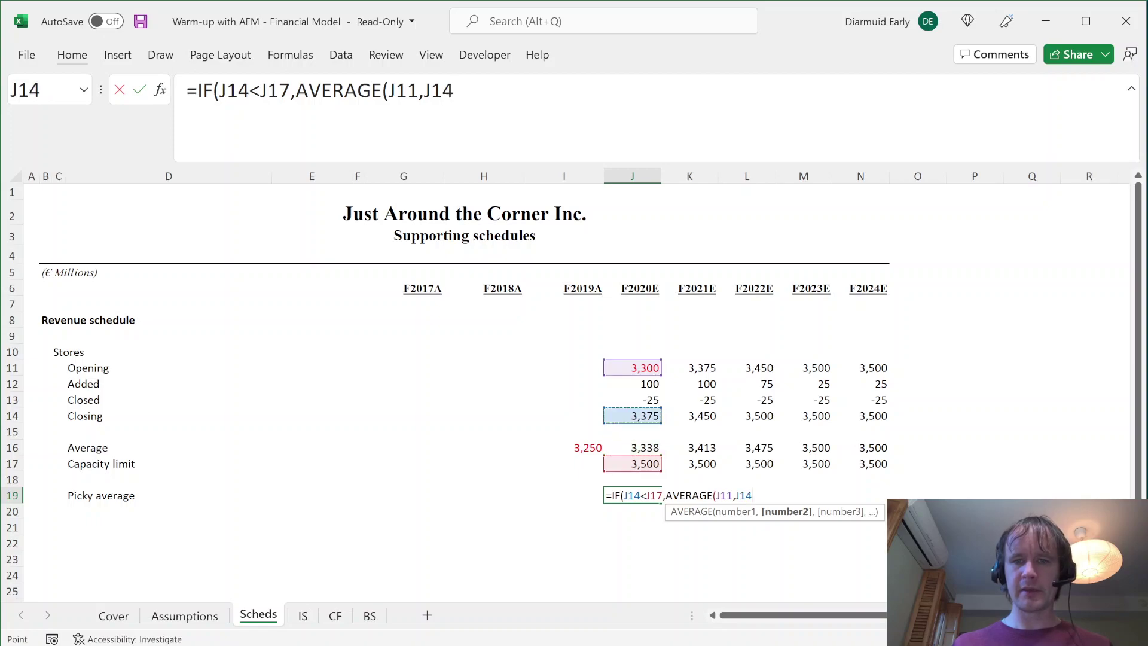
type(")")
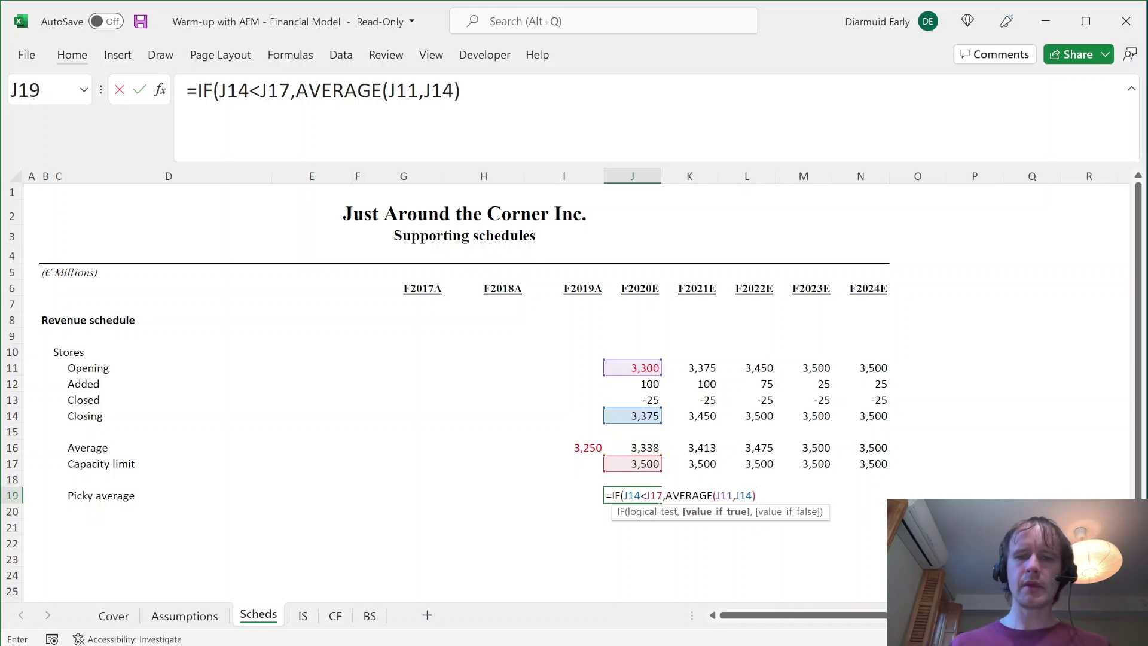
- Start the IF's value-if-false in J19 with (J17-J11)/(, dividing the remaining room up to the capacity limit
type(",")
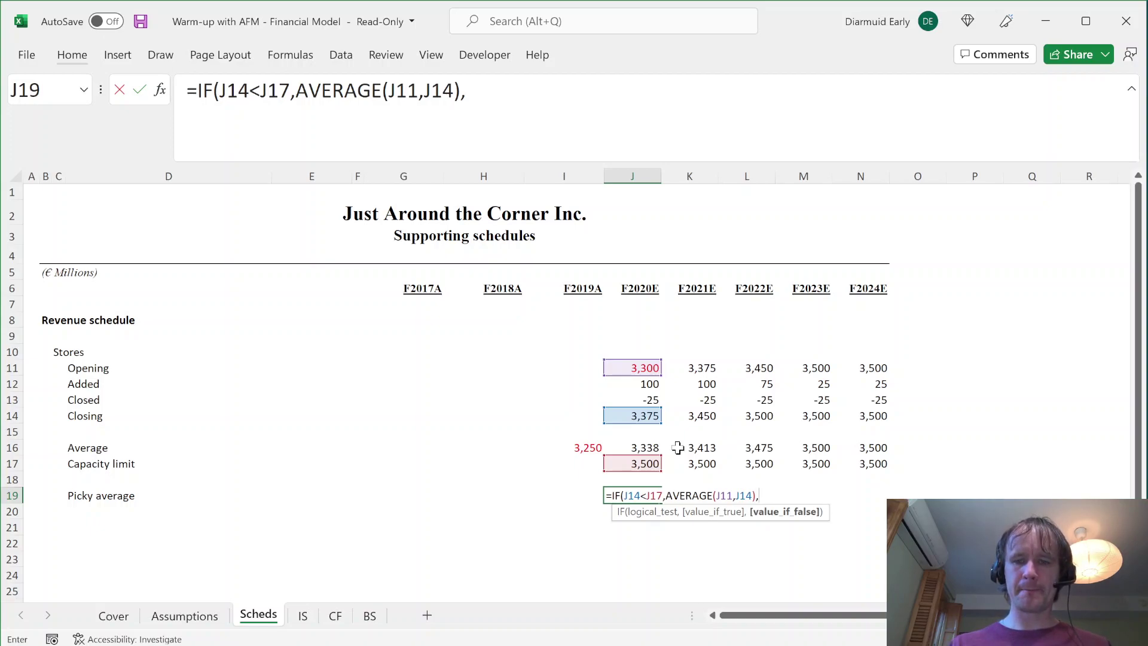
type("(")
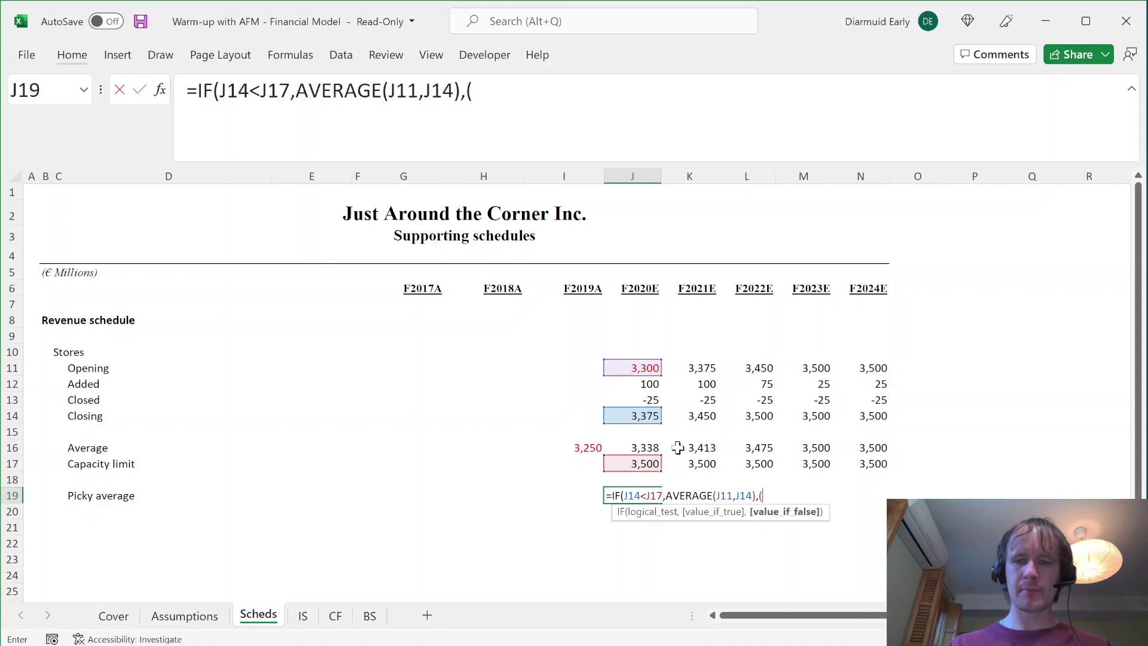
left_click(640, 464)
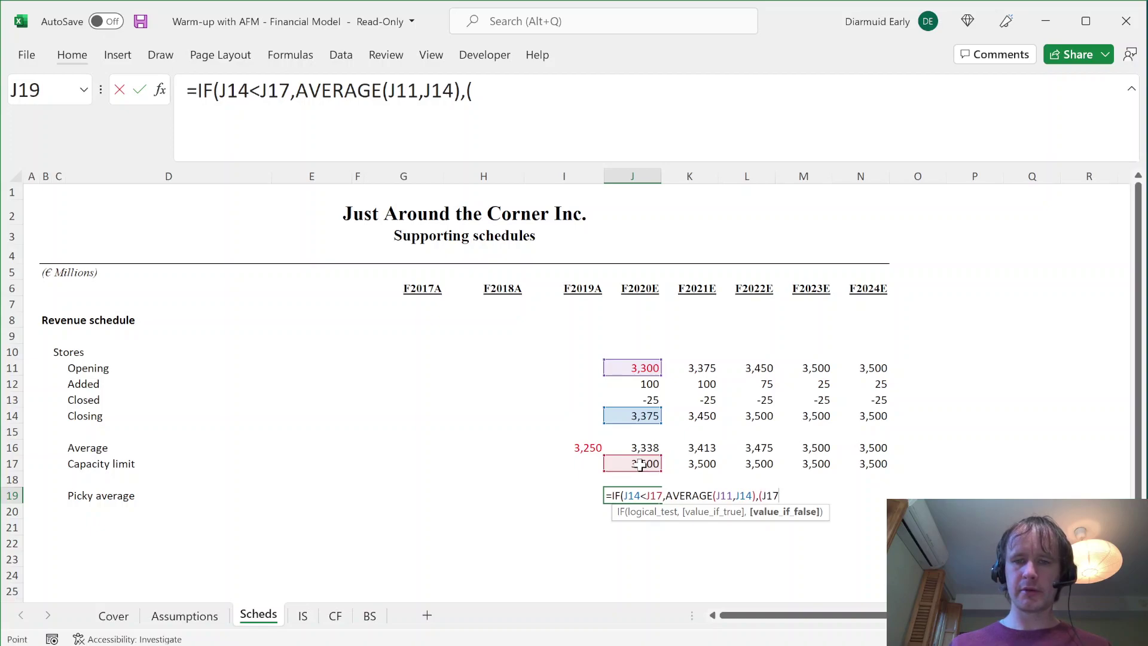
type("-")
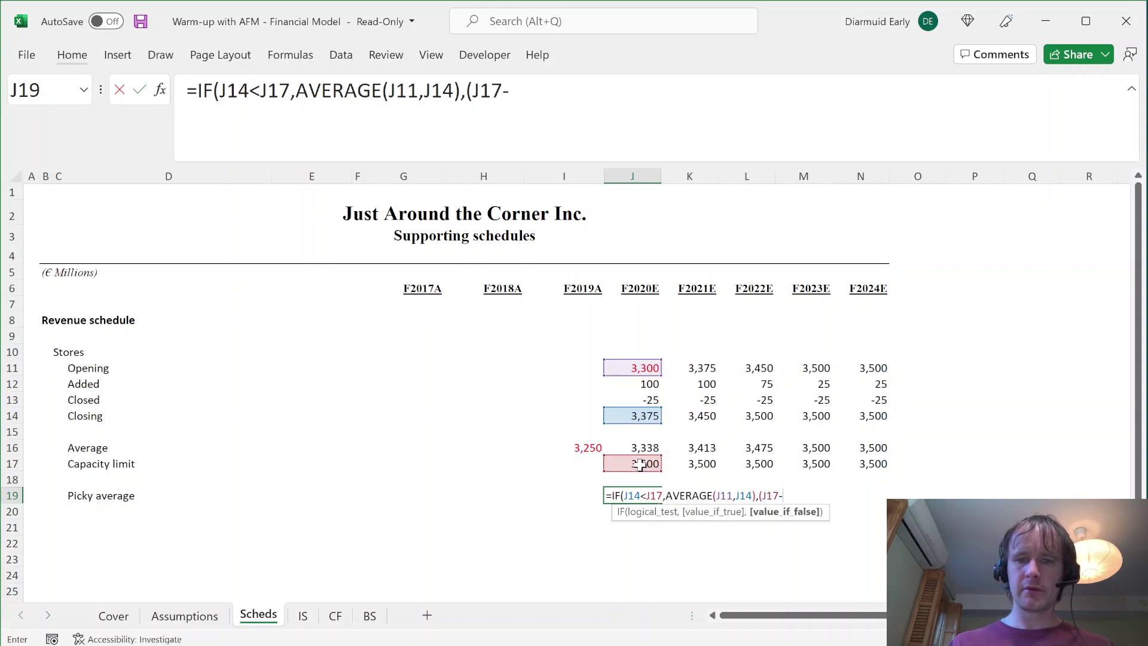
left_click(635, 367)
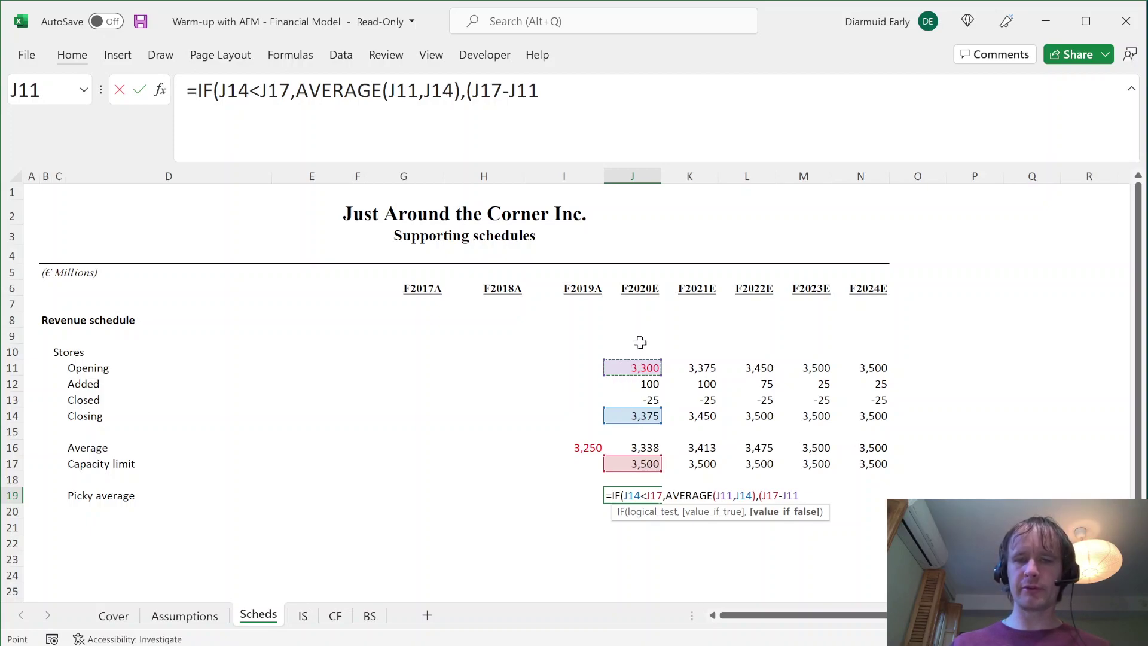
type(")")
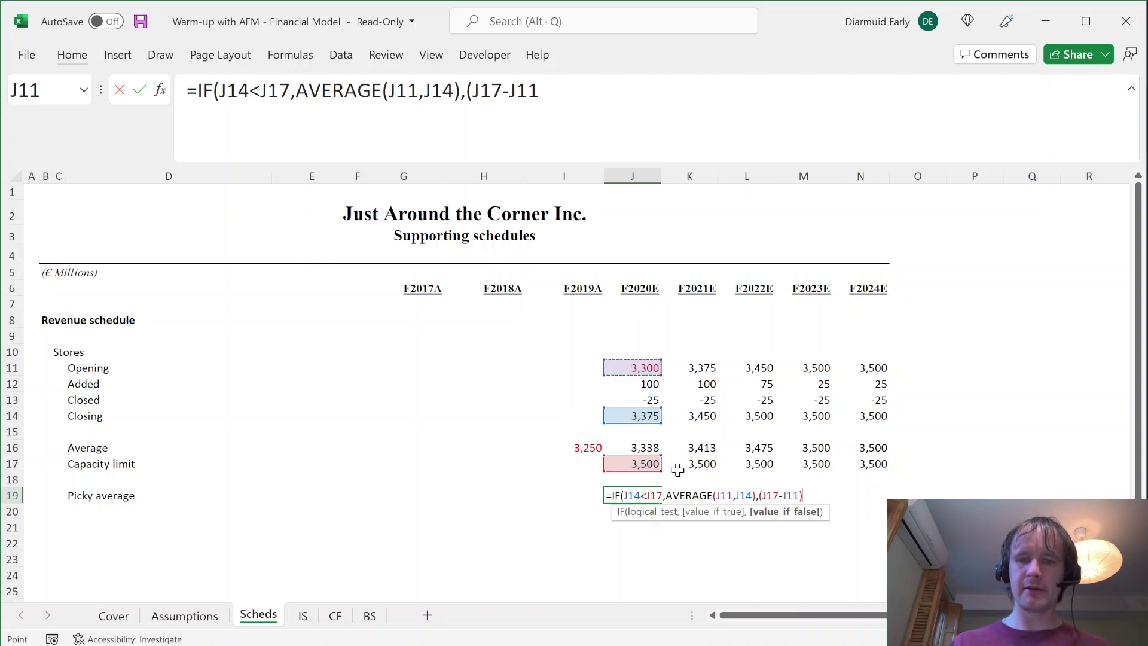
type("/(")
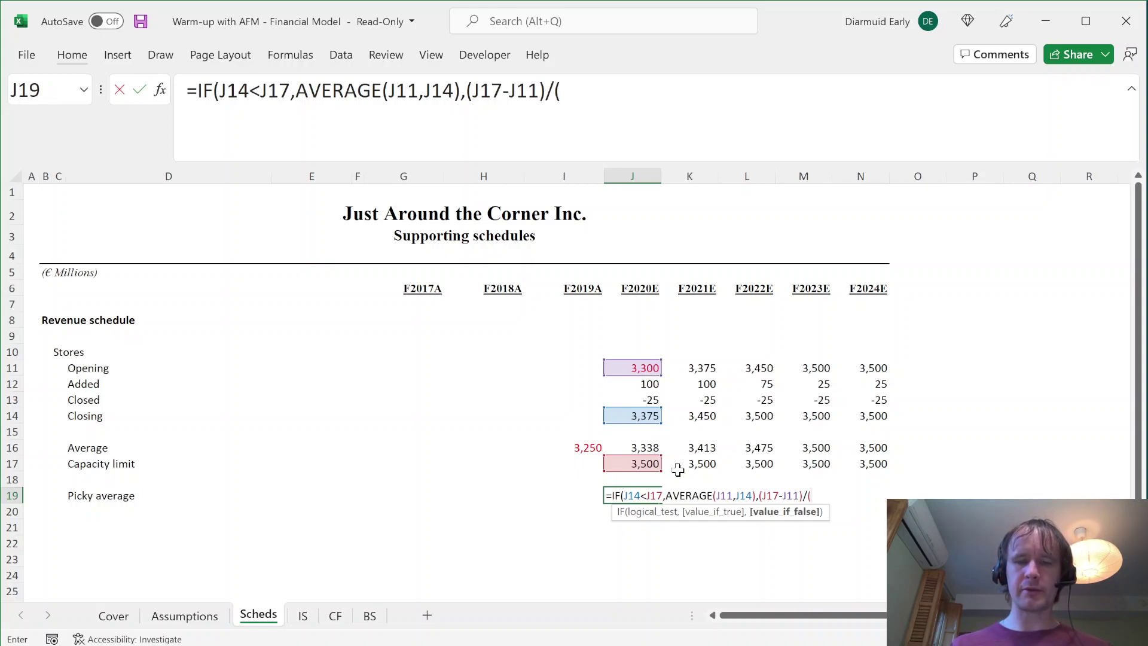
- Complete the divisor in J19 with new stores less closed stores for 2020, as (Assumptions!J36-Assumptions!$J$37)
key("ctrl+Page_Up")
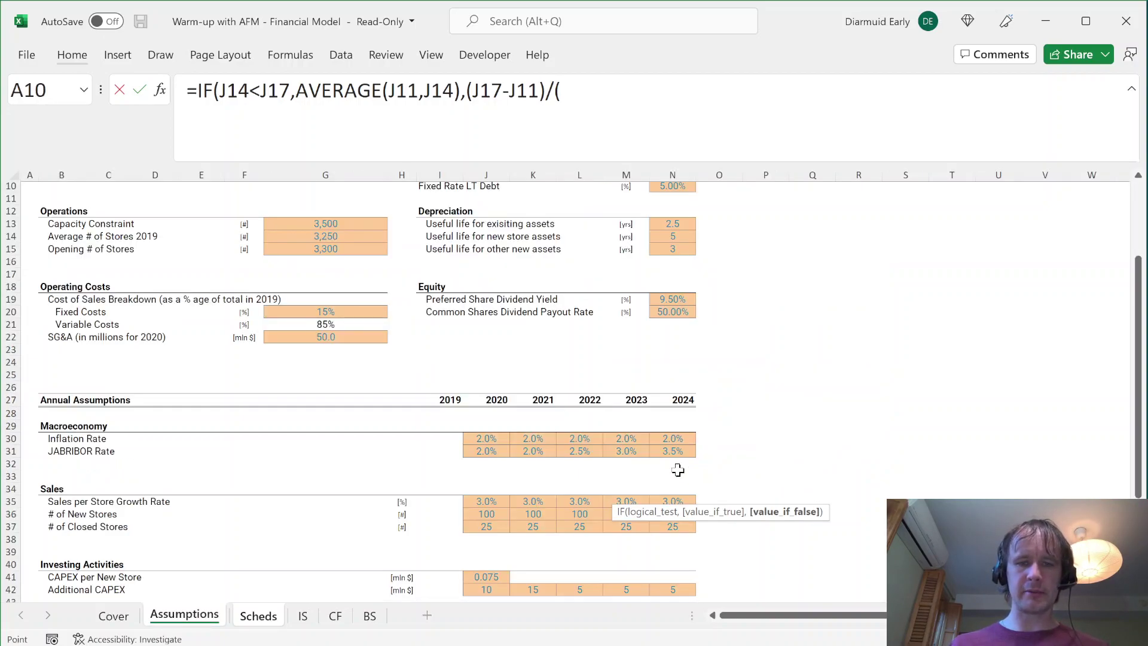
left_click(494, 515)
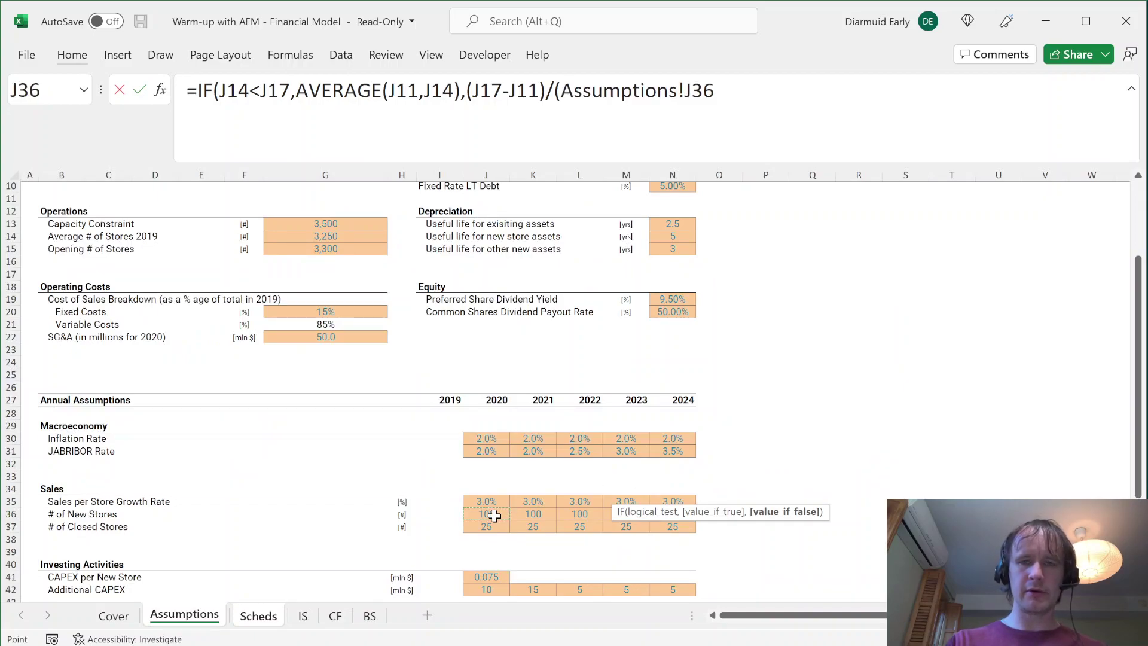
type("-")
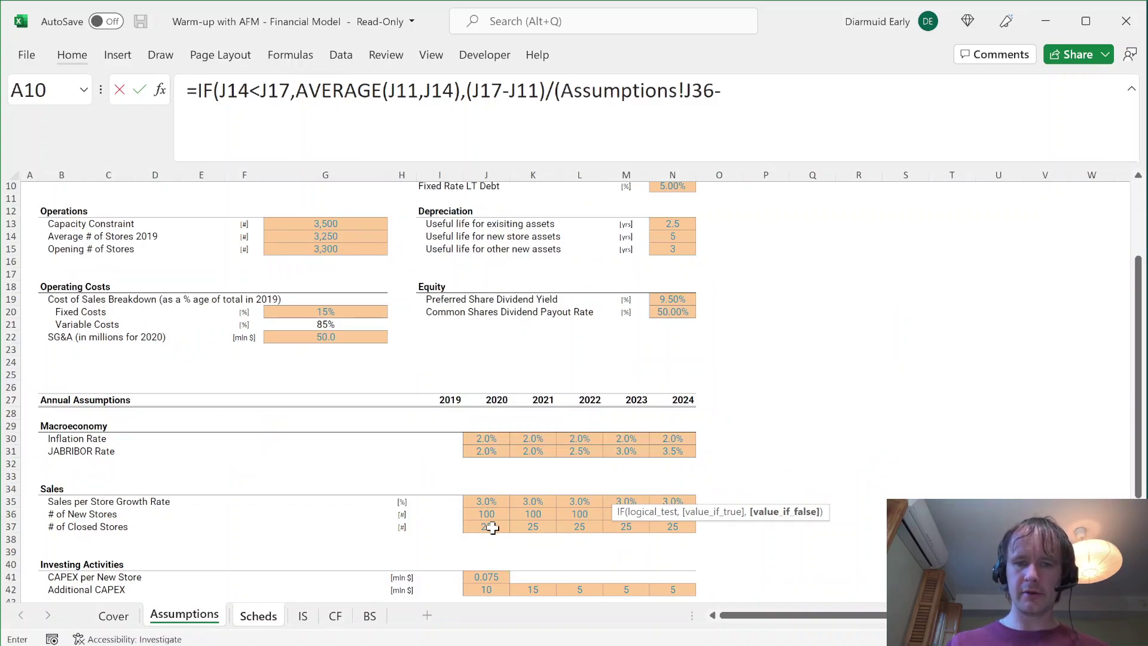
left_click(492, 527)
type(")")
key("ctrl+Page_Down")
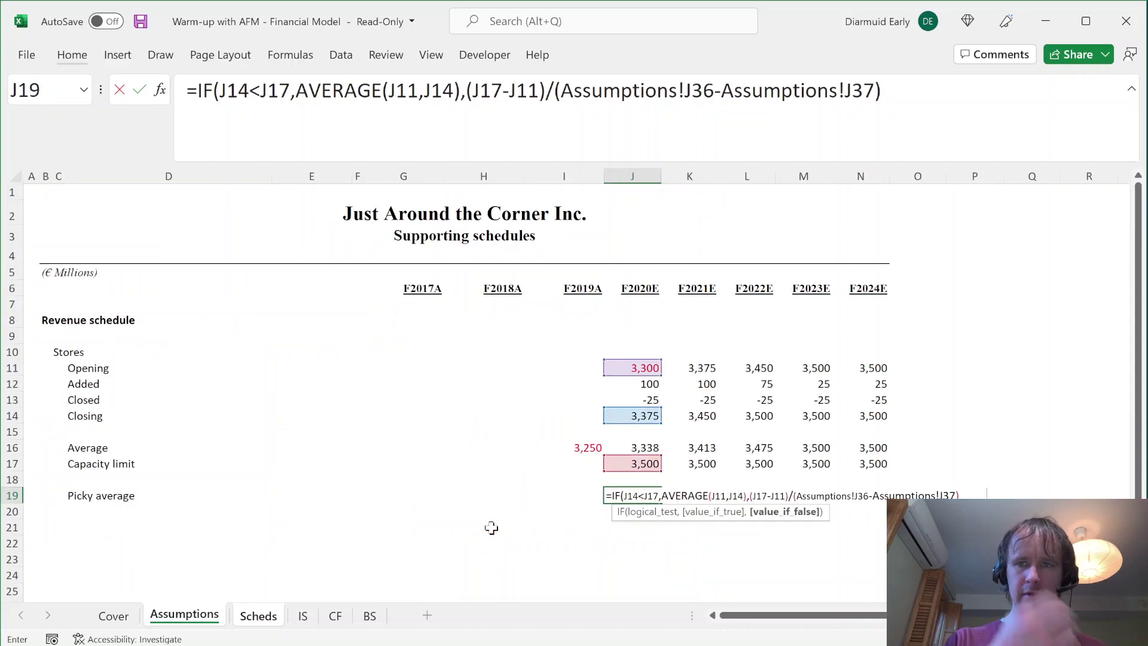
key("F4")
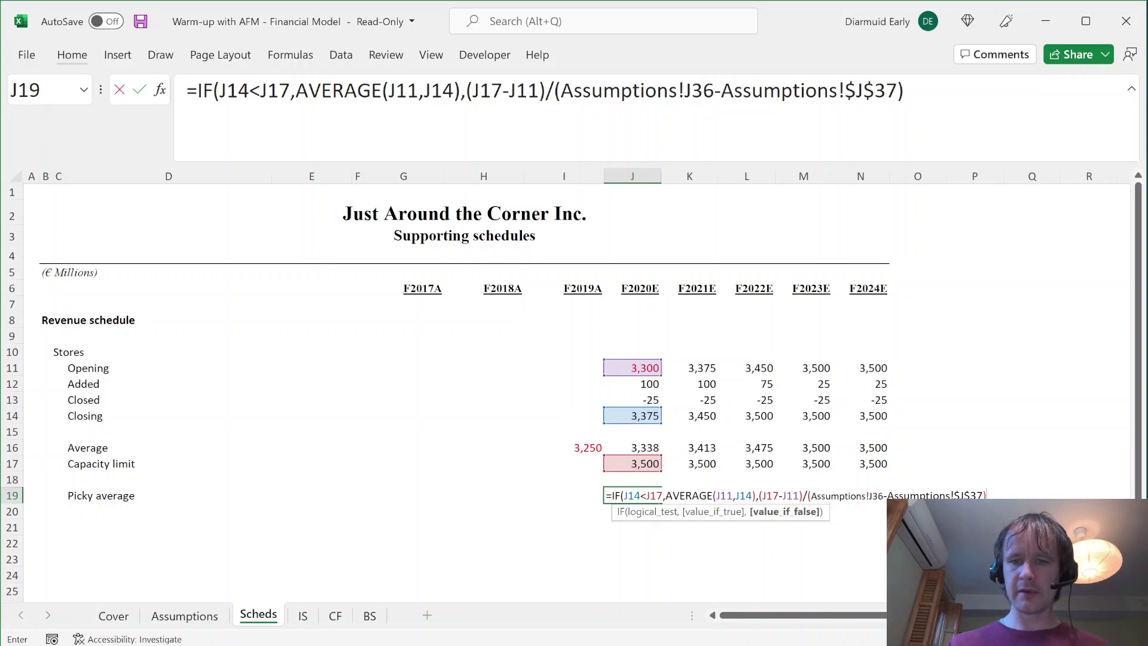
- Wrap the value-if-false quotient in J19 in a LET function that assigns it to the name GrowPerc
left_click(785, 512)
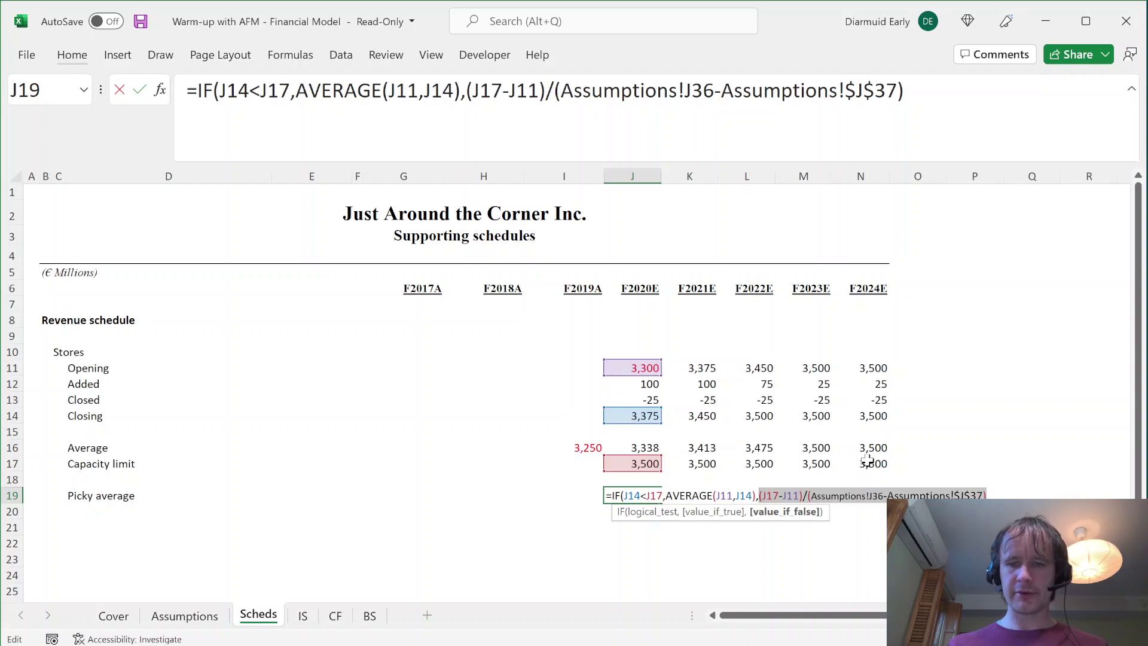
type("let")
key("Tab")
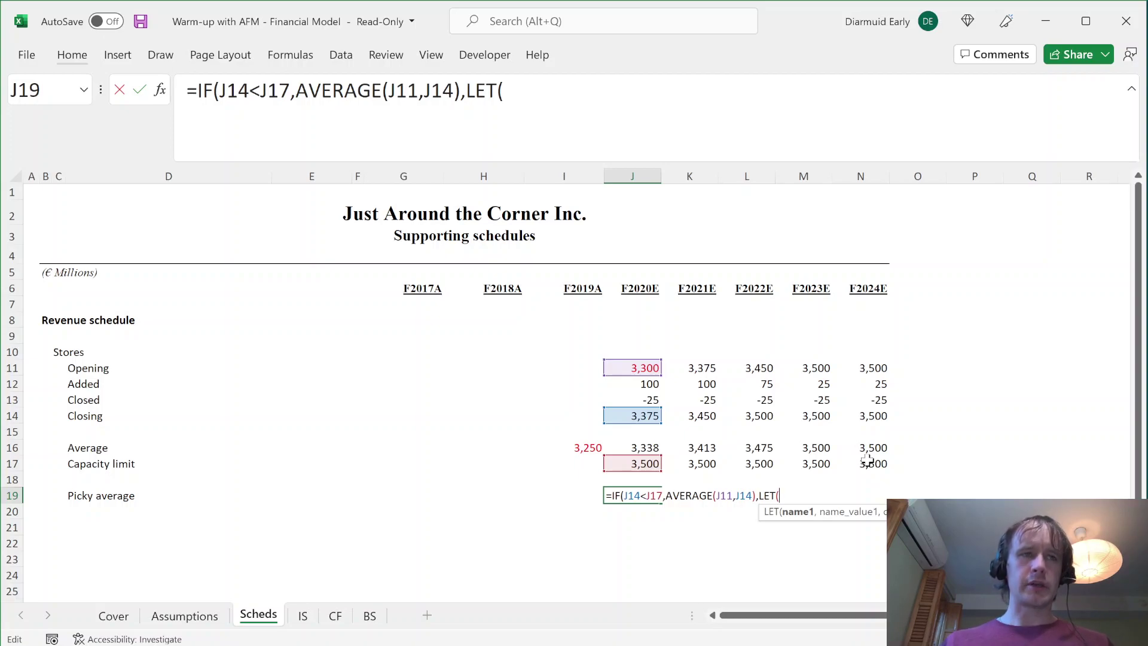
type("Grow")
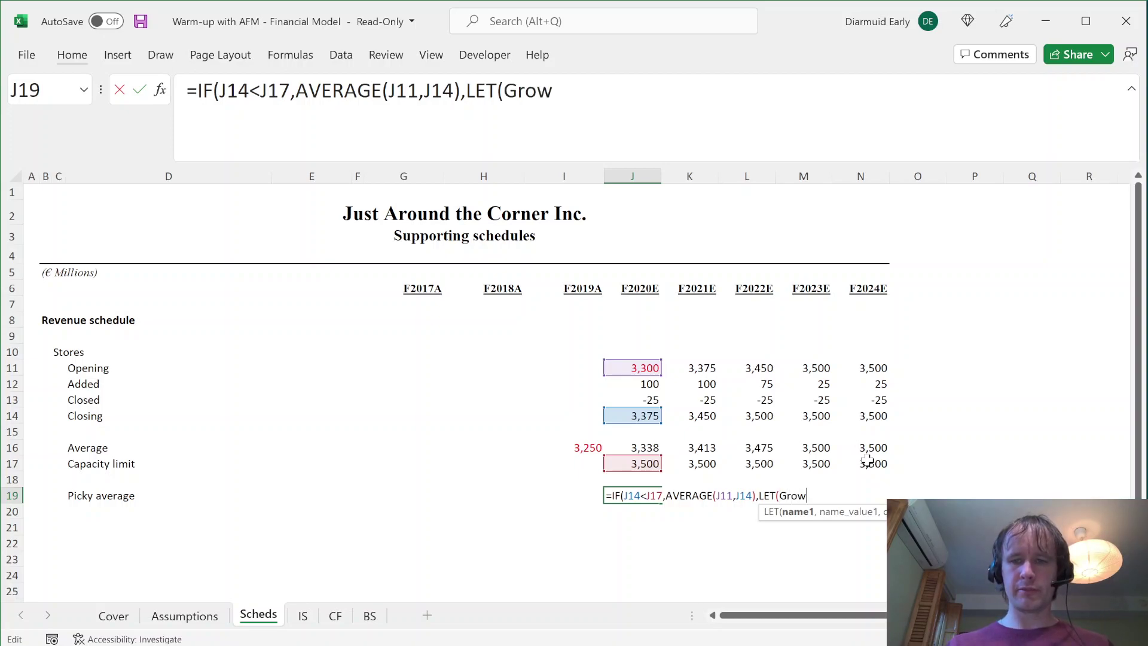
type("Period")
type(",")
key("BackSpace")
key("BackSpace")
key("BackSpace")
key("BackSpace")
type("c,")
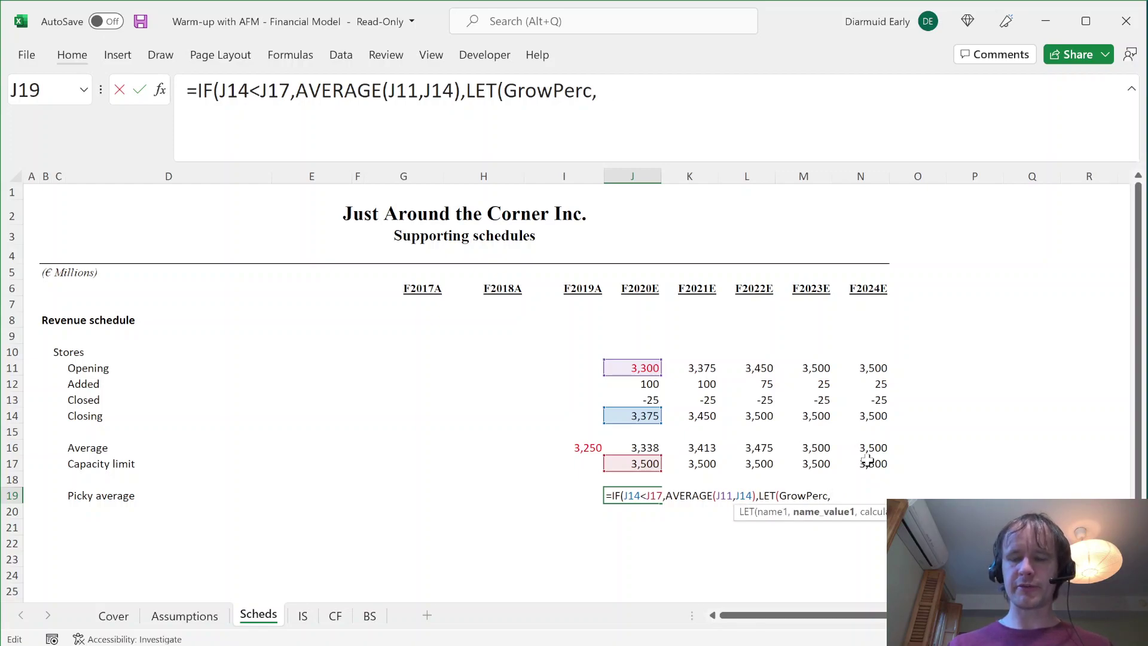
key("ctrl+v")
type(",")
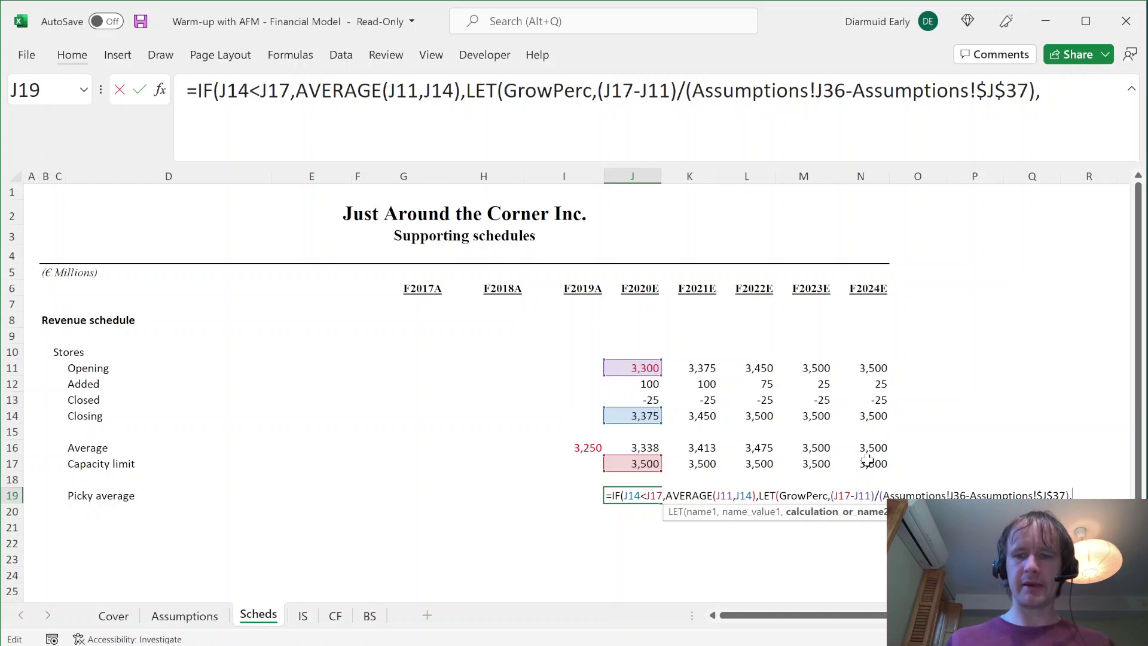
- Begin the LET calculation in J19 with GrowPerc multiplied by the AVERAGE of opening stores J11 and closing stores J14
type("GrowPerc")
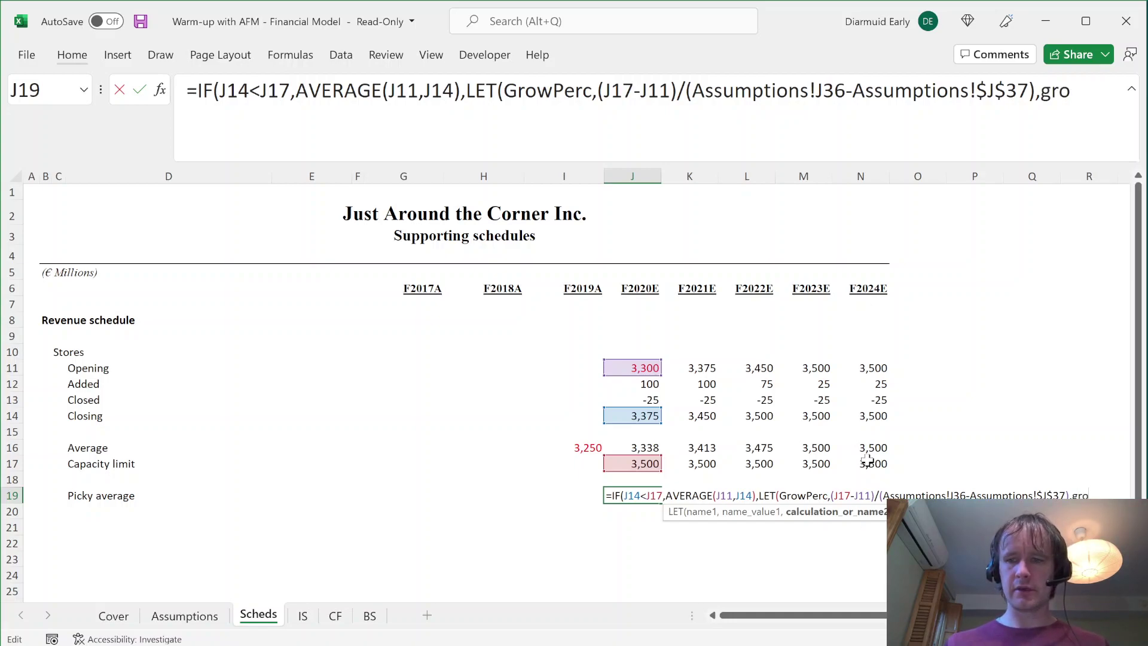
type("*aver")
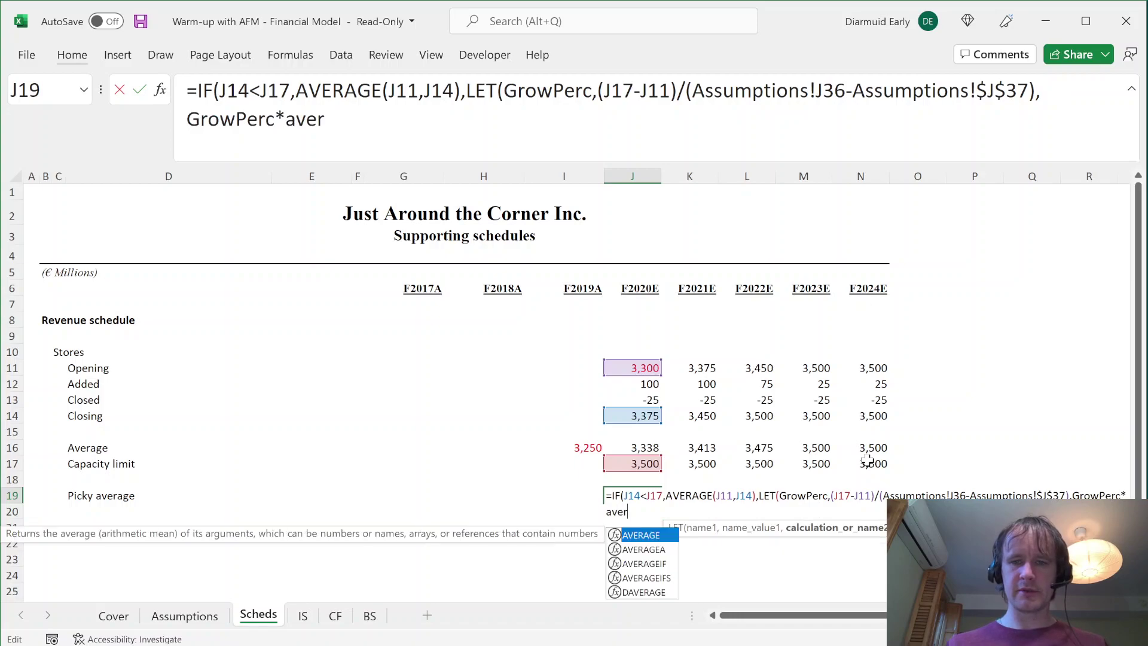
key("Tab")
left_click(628, 369)
type(",")
left_click(644, 416)
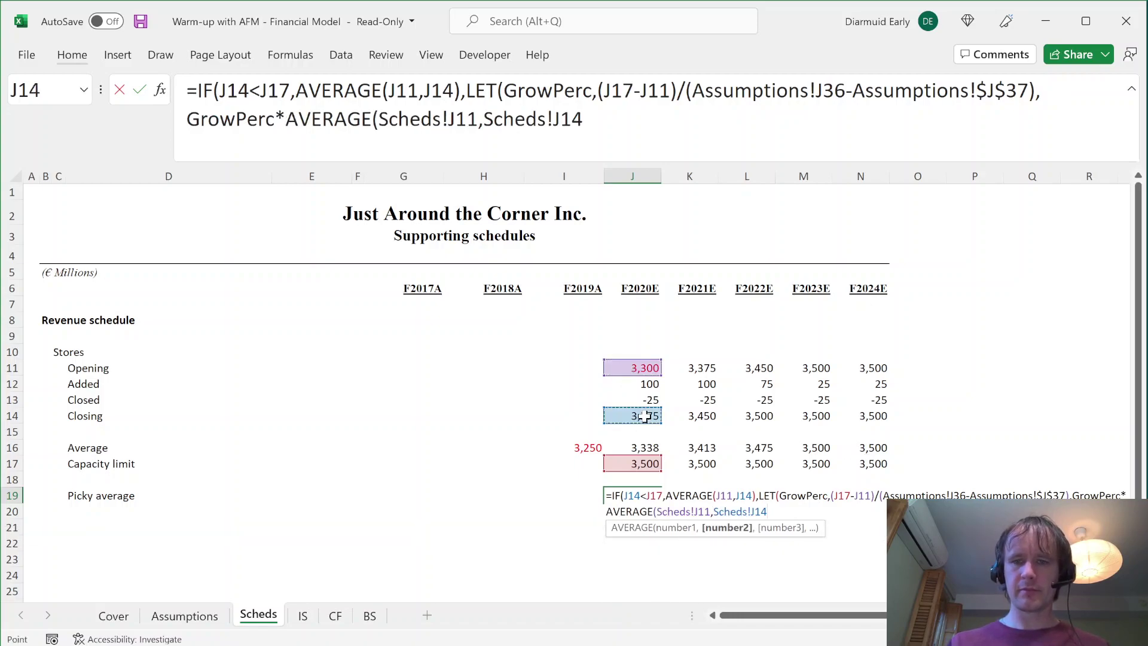
type(")")
- Remove the redundant Scheds! prefixes from the LET calculation's average so it reads AVERAGE(J11,J14)
double_click(683, 512)
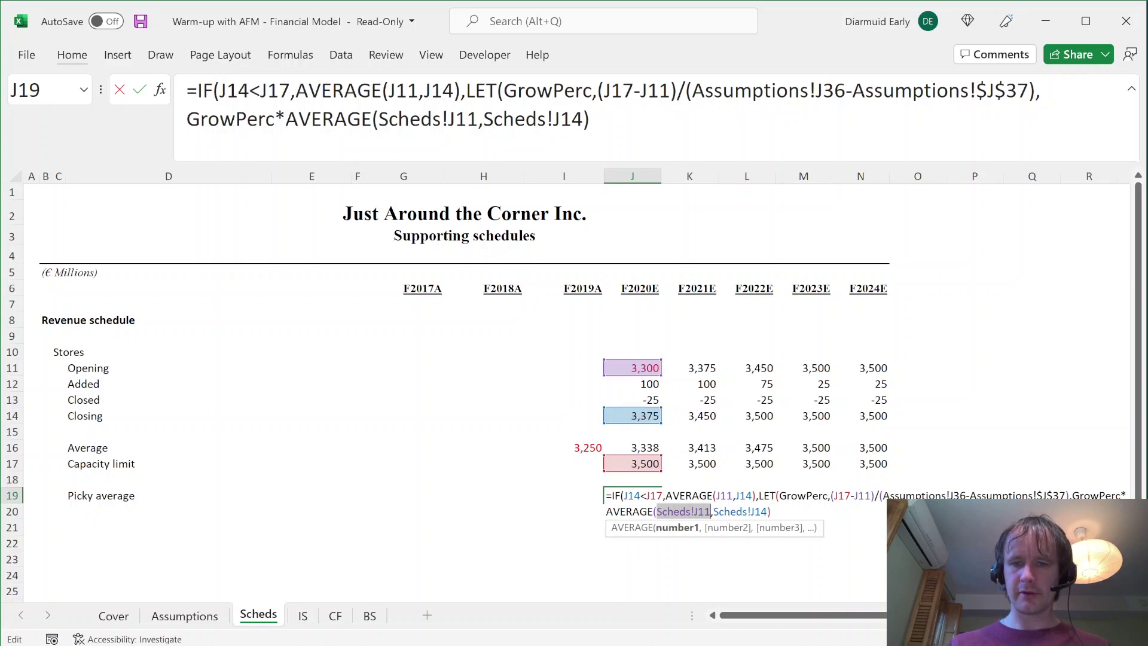
key("shift+Left")
key("shift+Left")
key("shift+Left")
key("Delete")
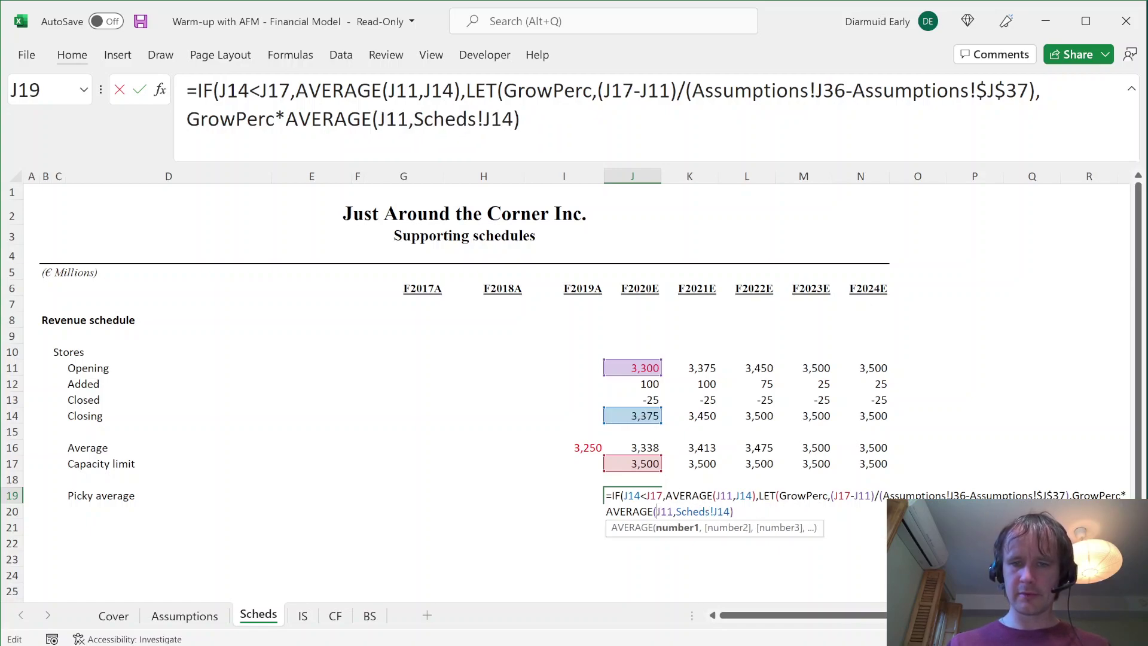
left_click(714, 512)
key("shift+Left")
key("shift+Left")
key("shift+Left")
key("shift+Left")
key("shift+Left")
key("shift+Left")
key("shift+Left")
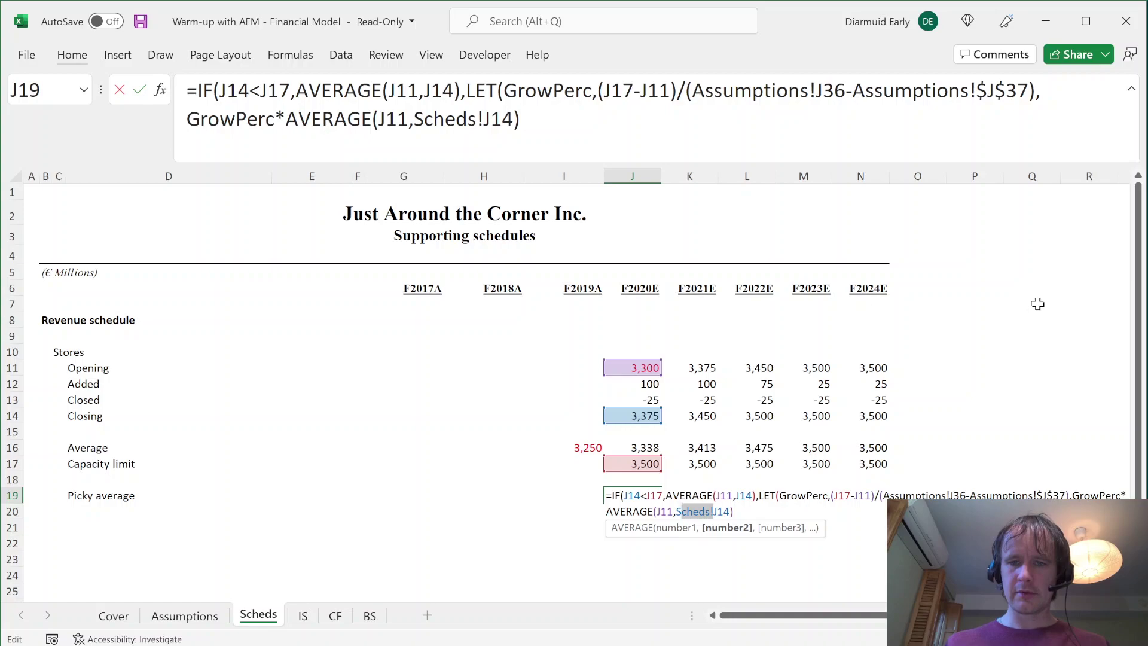
key("Delete")
- Add (1-GrowPerc) multiplied by the capacity limit in J17 to the LET calculation
key("End")
type("+(1-gro")
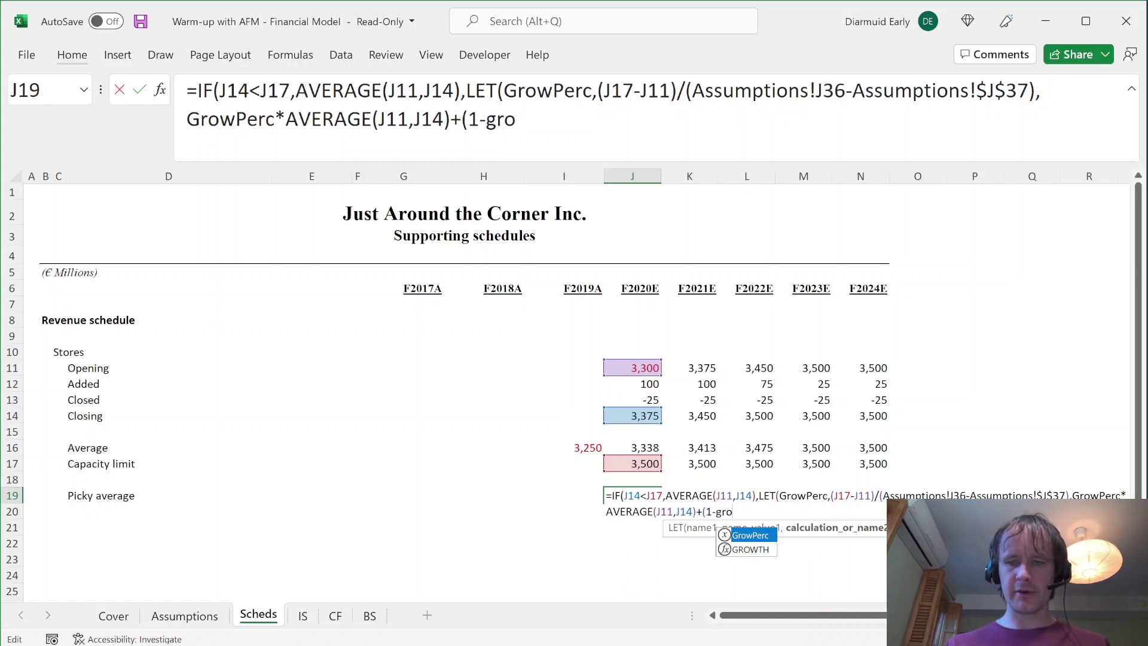
key("Tab")
type(")*")
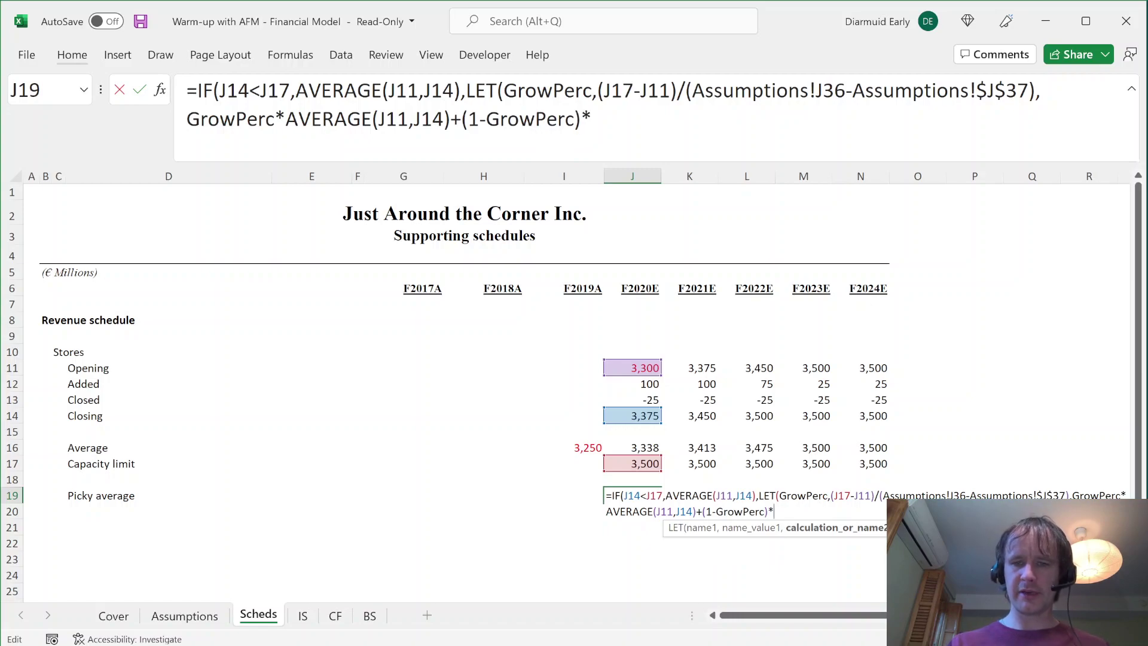
left_click(636, 461)
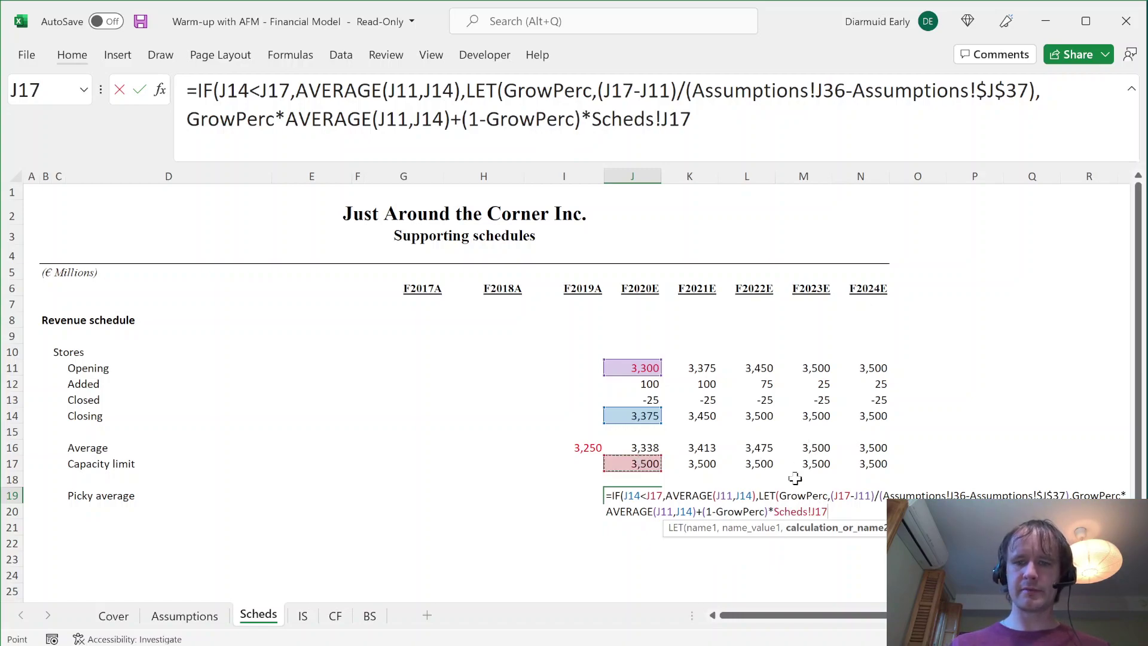
- Strip the Scheds! prefix from the final reference so it reads *J17, and close and enter the J19 formula
left_click(768, 511)
key("Delete")
key("Delete")
key("Delete")
key("Delete")
key("Delete")
key("Delete")
key("Delete")
key("Delete")
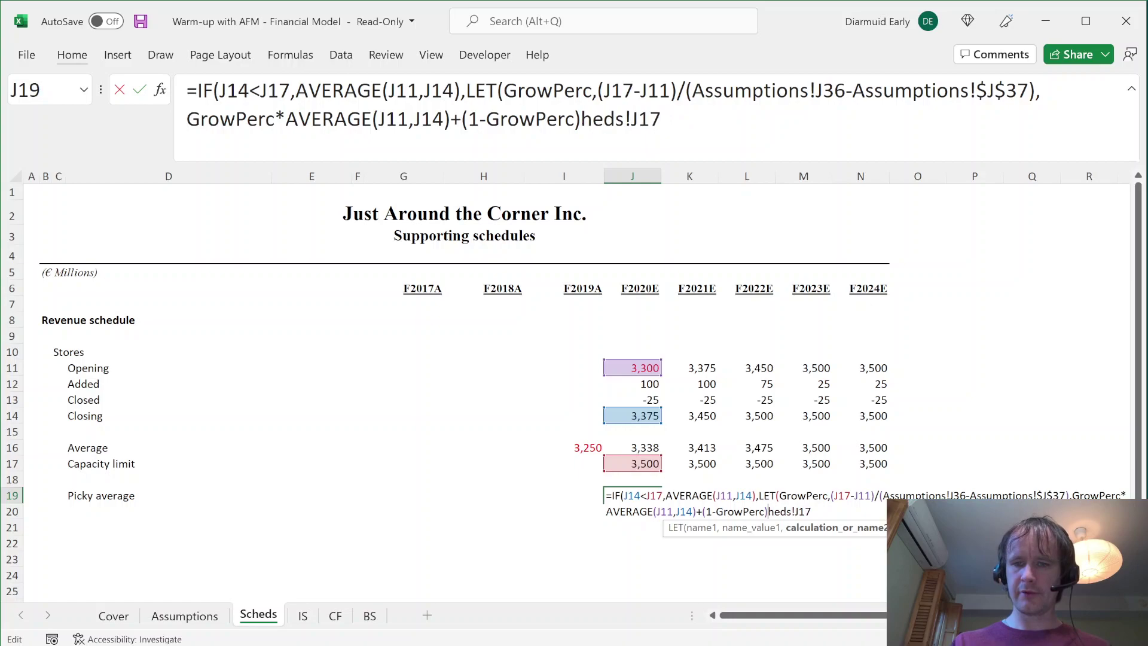
type("*J17")
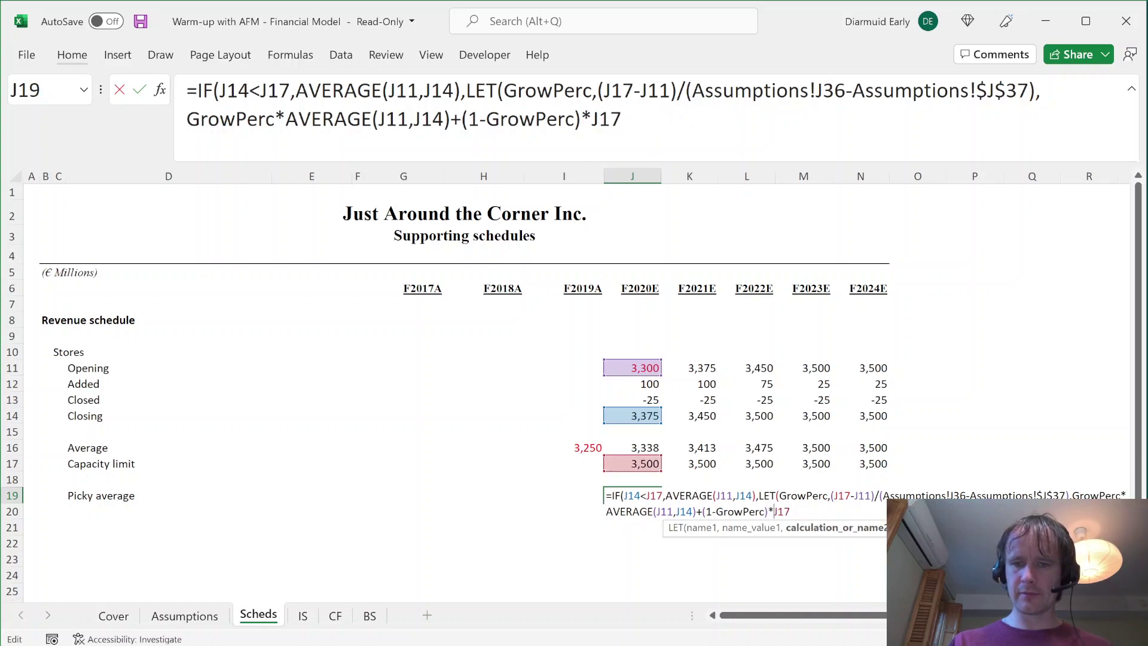
type(")")
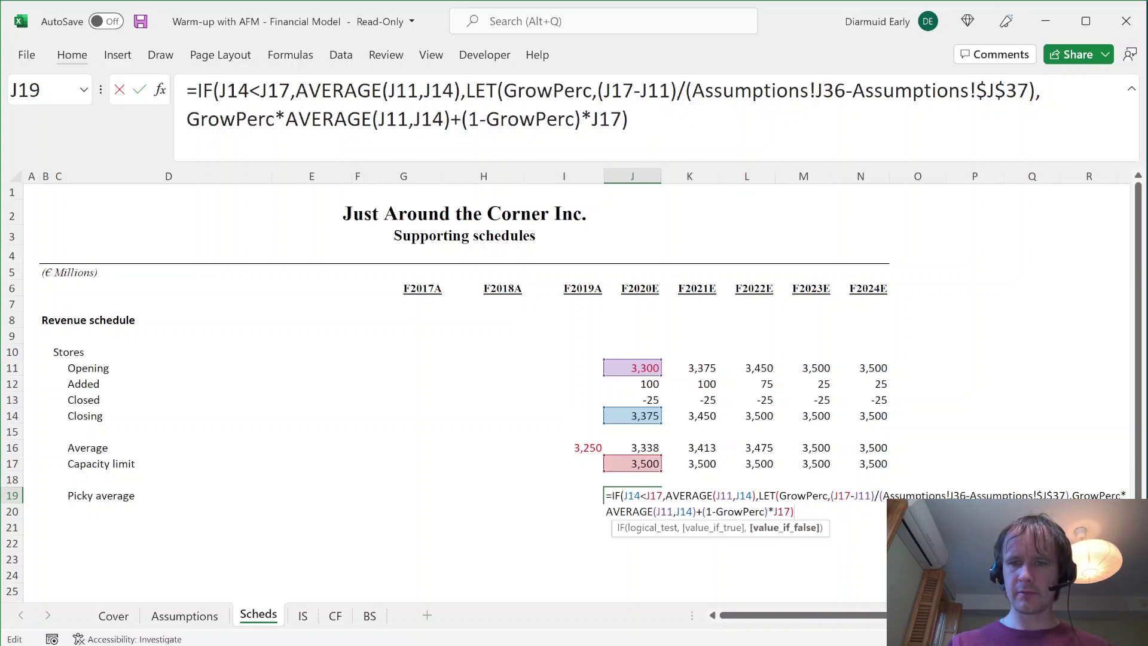
key("Return")
- Copy the closing stores cell J14 and paste only its formats onto the picky average in J19
key("Up")
key("Up")
key("Up")
key("Up")
key("Up")
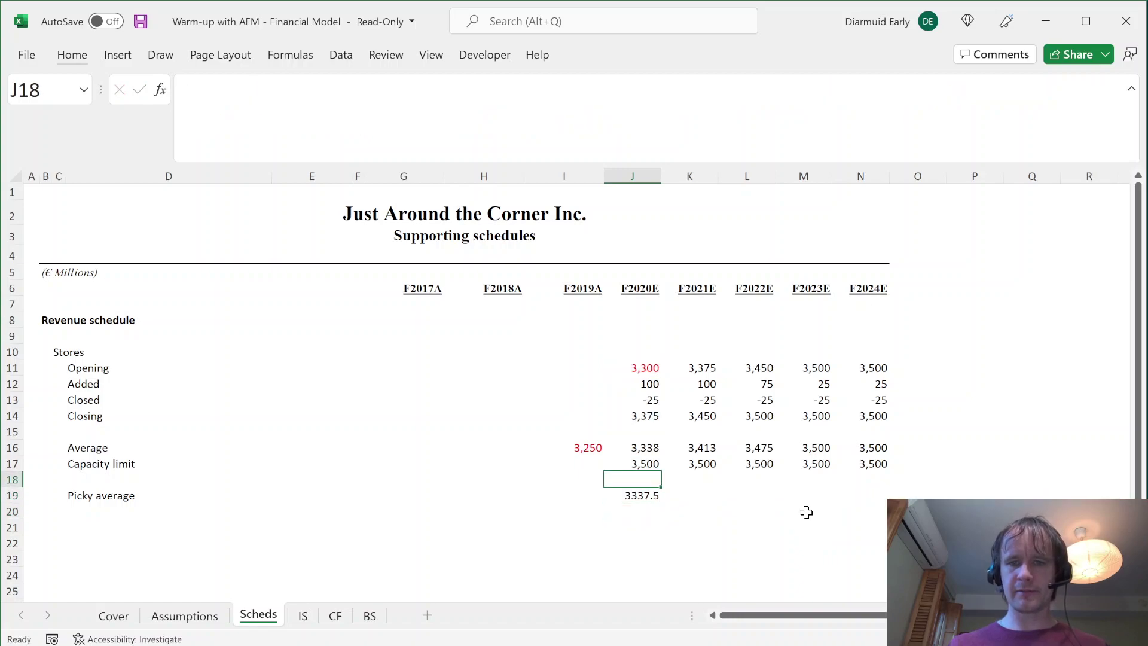
key("Up")
key("ctrl+c")
key("Down")
key("Down")
key("Down")
key("Down")
key("Down")
key("ctrl+alt+v")
key("t")
key("Return")
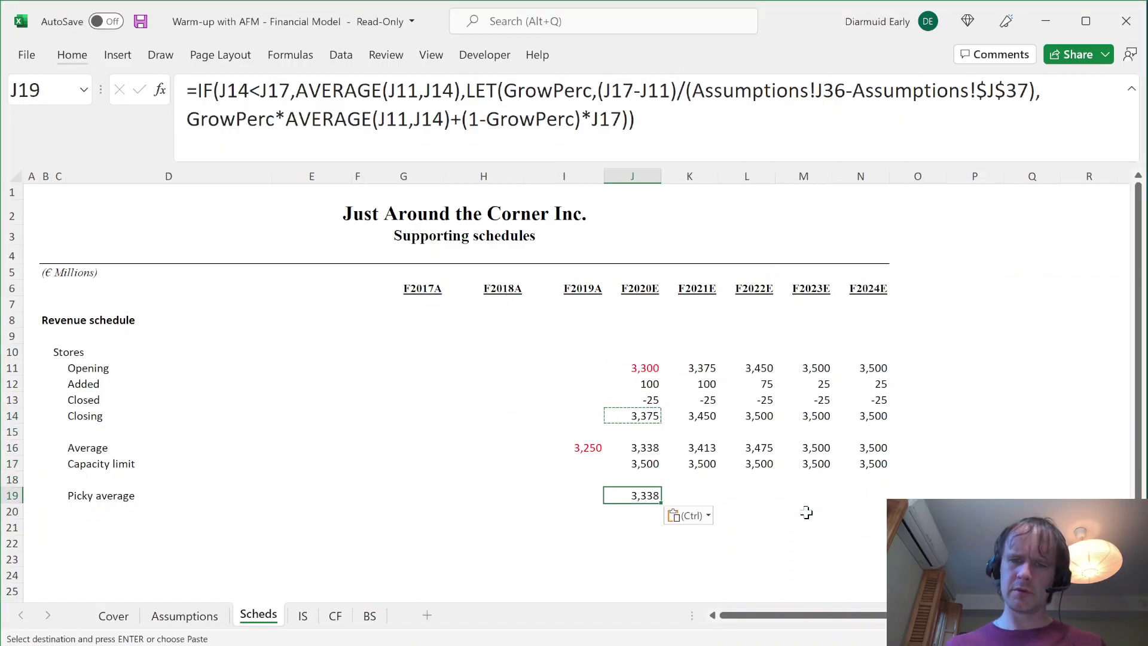
- Fill the picky average formula from J19 across to N19, covering F2021E to F2024E
key("Up")
key("Up")
key("Up")
key("Down")
key("Down")
key("Down")
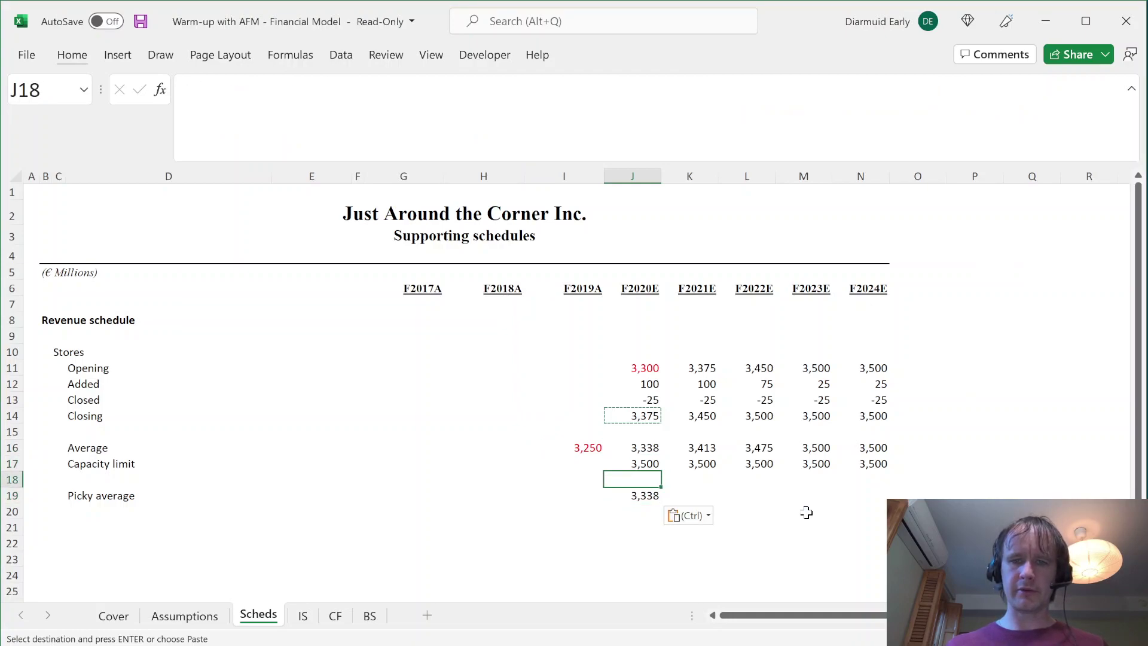
key("shift+Right")
key("ctrl+r")
key("shift+Right")
key("ctrl+r")
key("shift+Right")
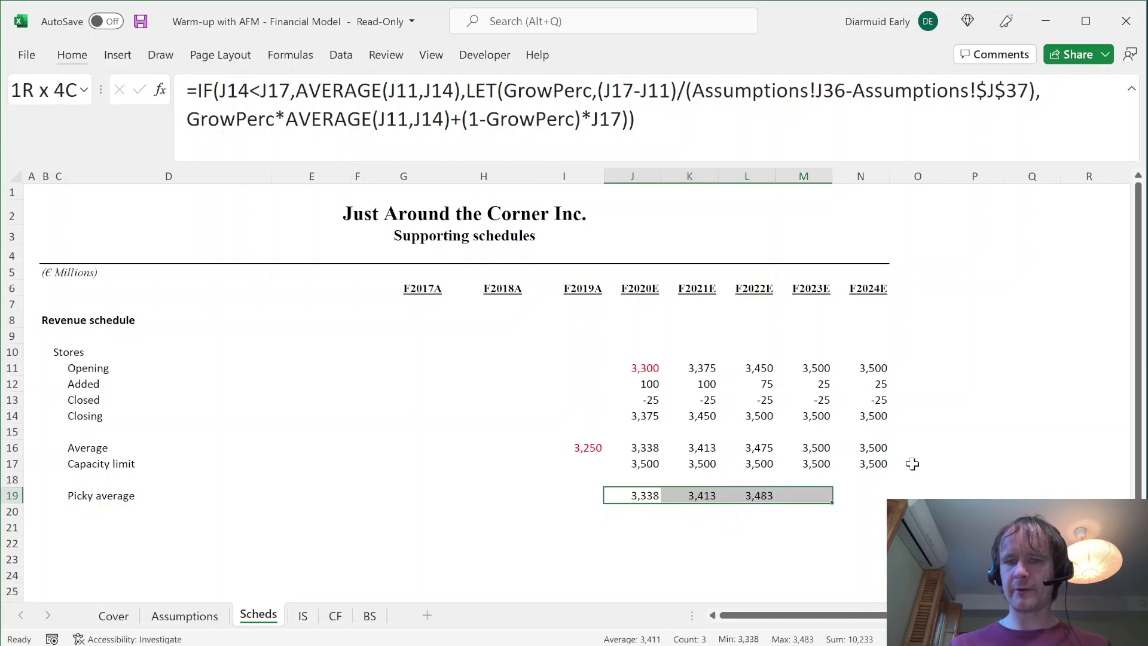
key("shift+Right")
key("ctrl+r")
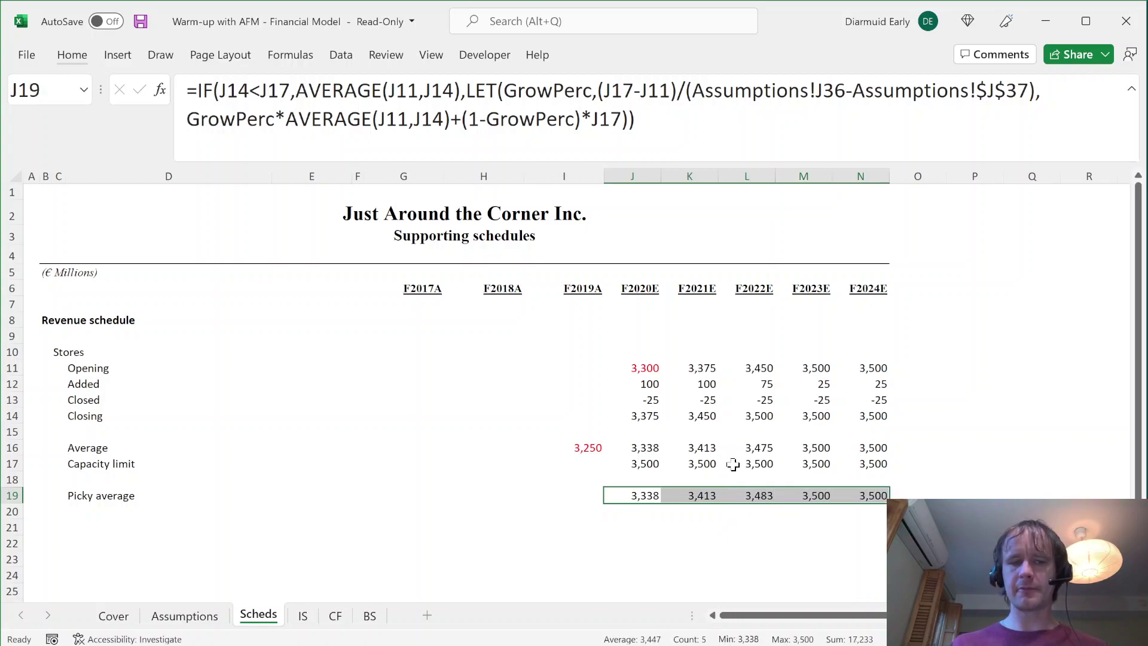
key("shift+space")
key("Home")
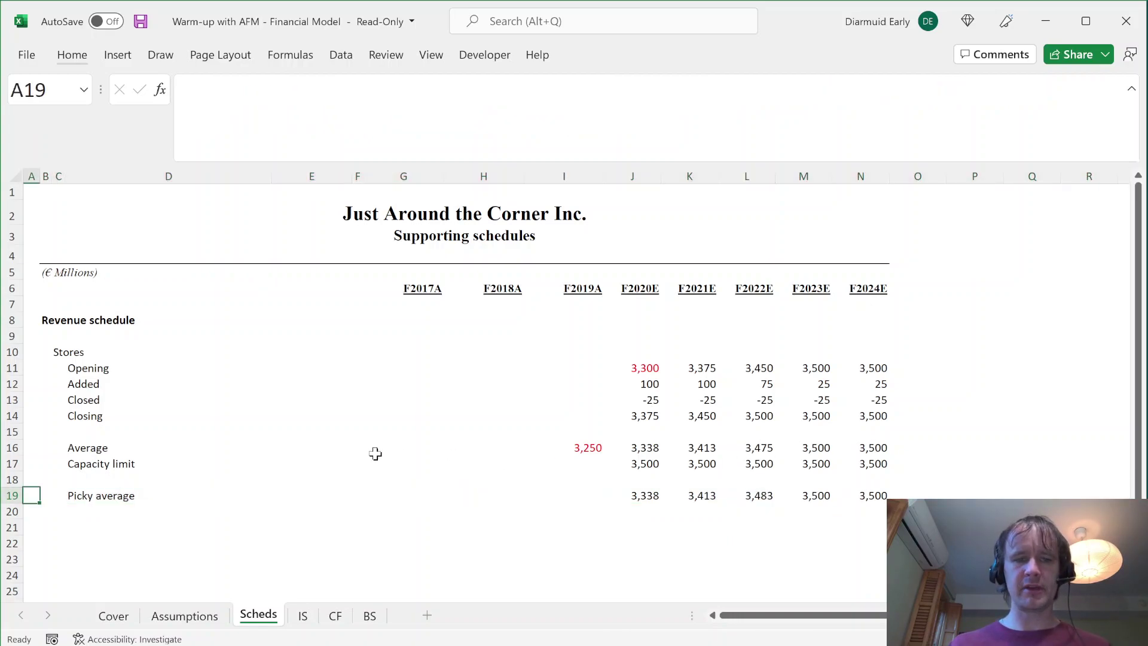
- Highlight the picky average row from D19 to N19 with a light gold fill
key("ctrl+Right")
key("ctrl+shift+Right")
key("ctrl+shift+Right")
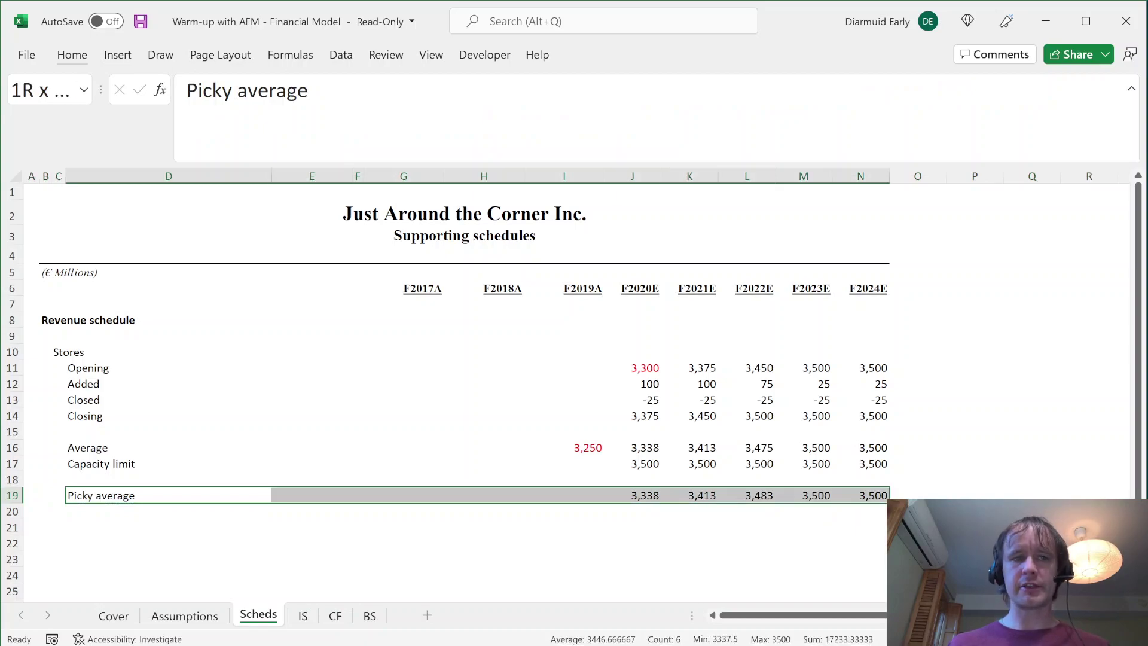
left_click(72, 55)
left_click(288, 114)
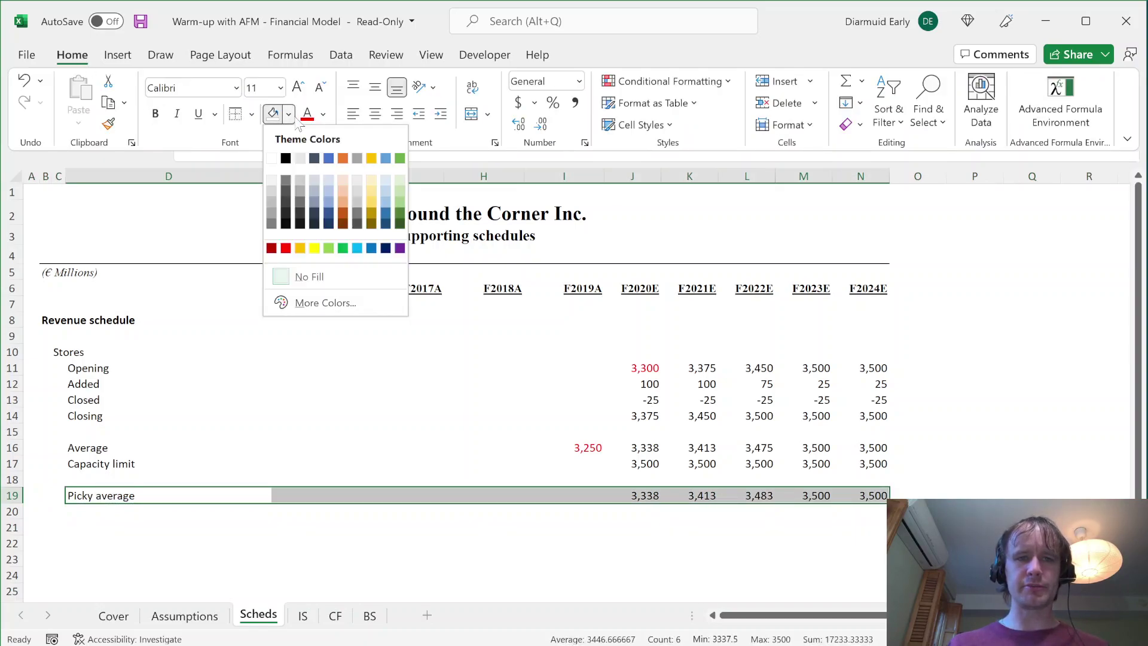
left_click(368, 143)
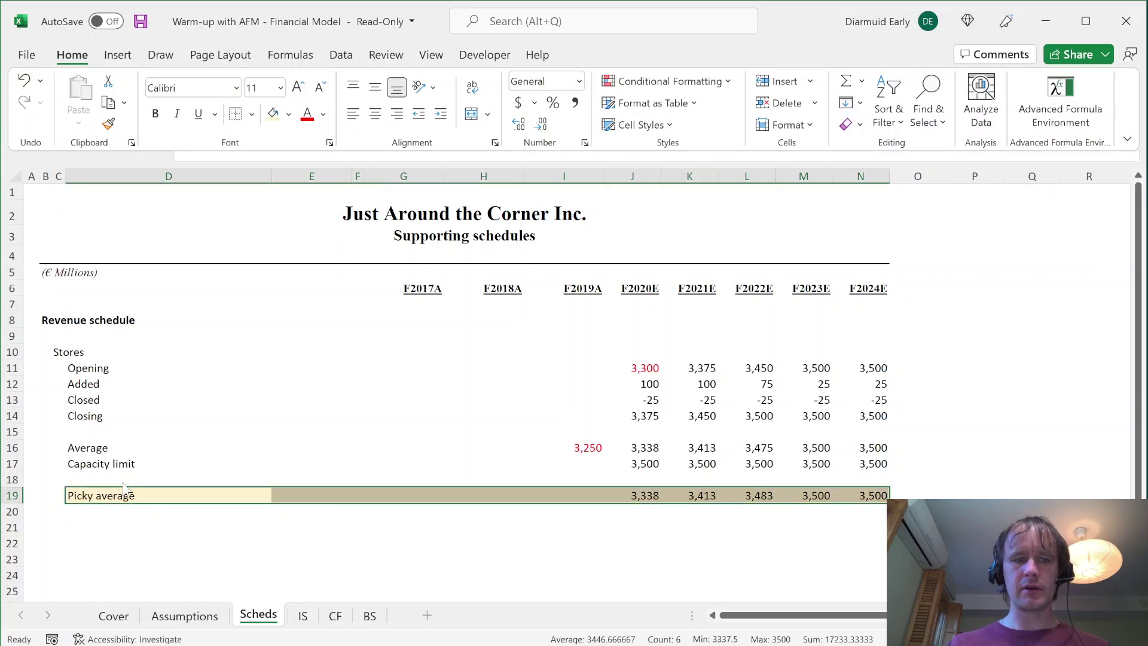
- Compare the simple Average formulas in row 16 with the Picky average formulas in row 19, focusing on F2022E
left_click(99, 454)
key("shift+space")
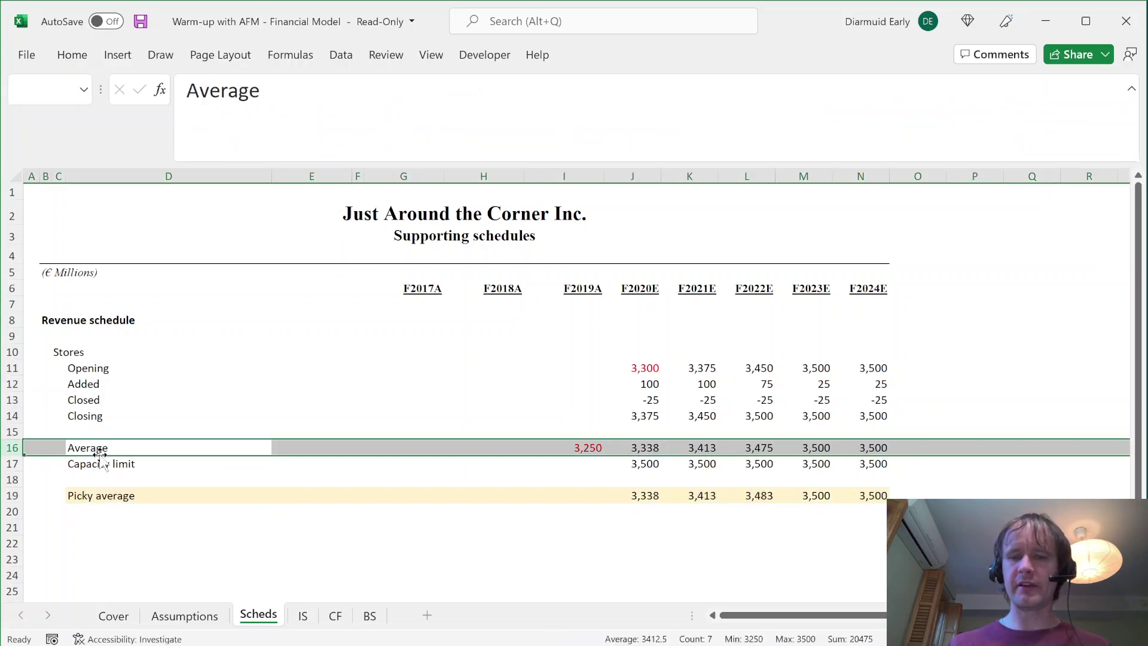
key("ctrl+Right")
key("ctrl+Right")
key("ctrl+Left")
key("ctrl+Right")
key("Down")
key("Down")
key("Down")
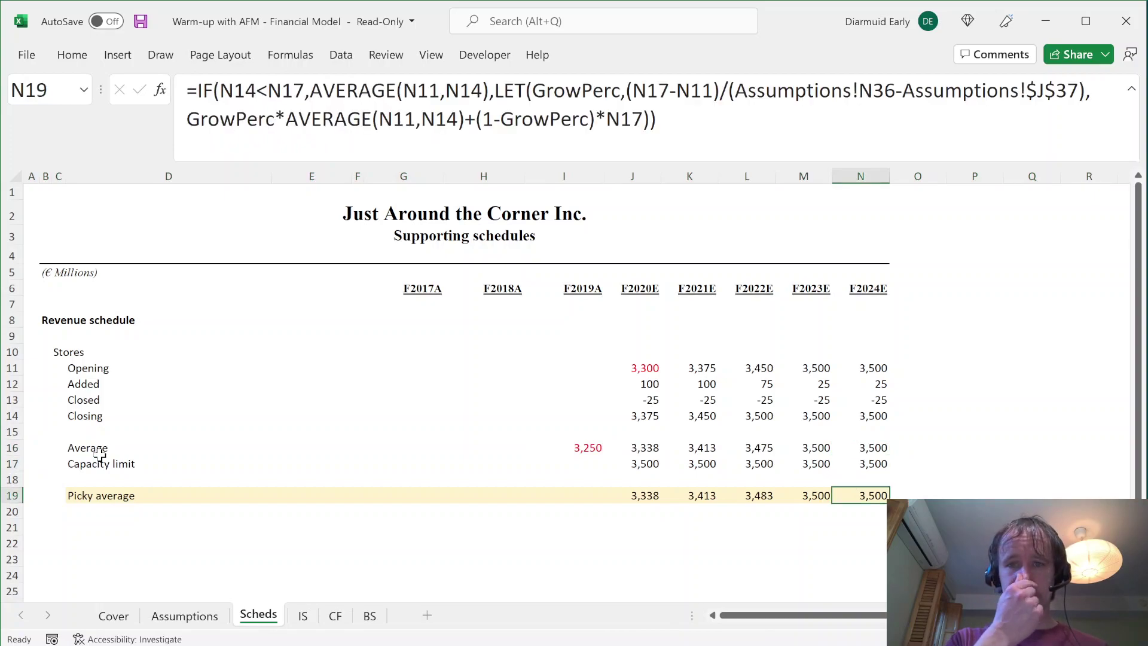
key("Up")
key("Up")
key("Up")
key("Left")
key("Left")
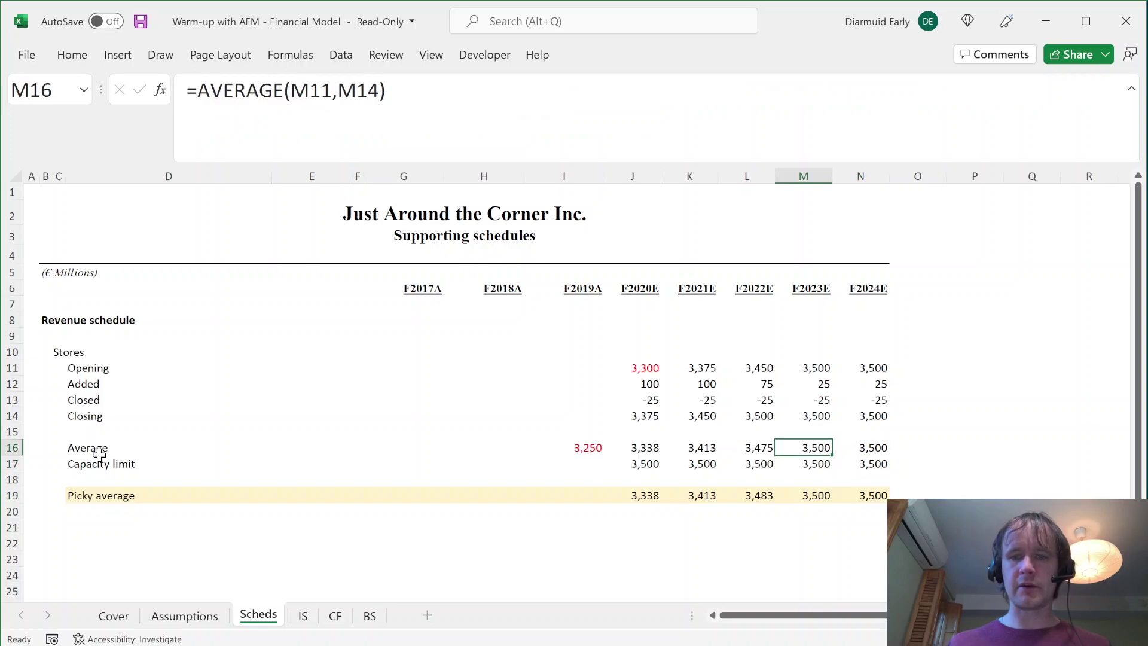
key("Down")
key("Down")
key("Down")
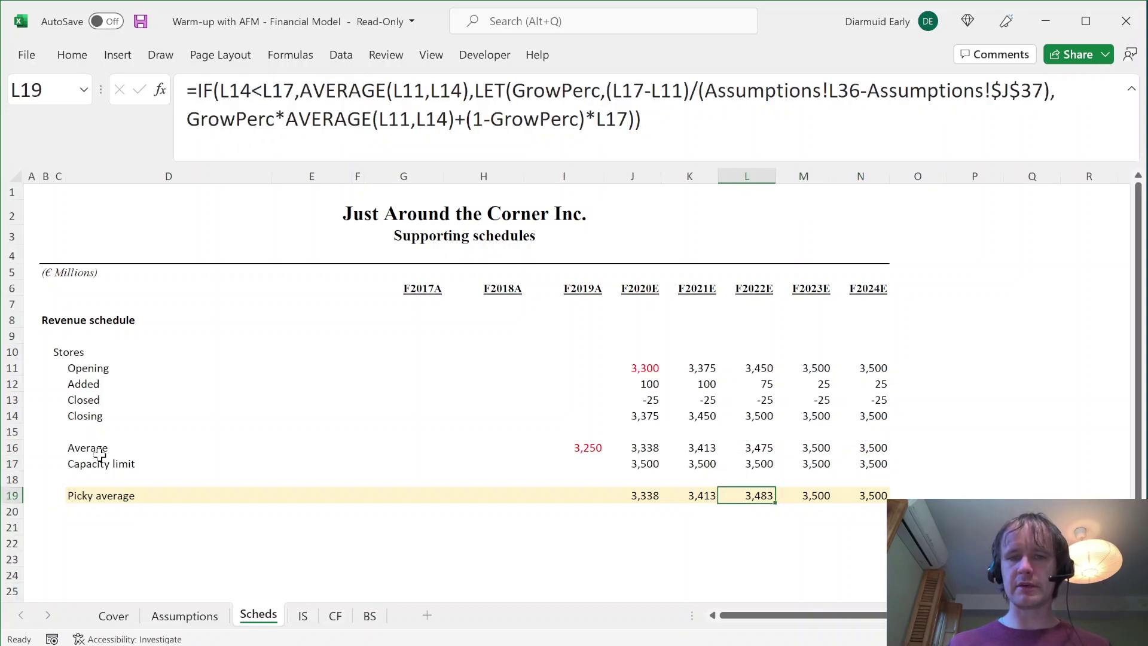
key("Up")
key("Up")
key("Up")
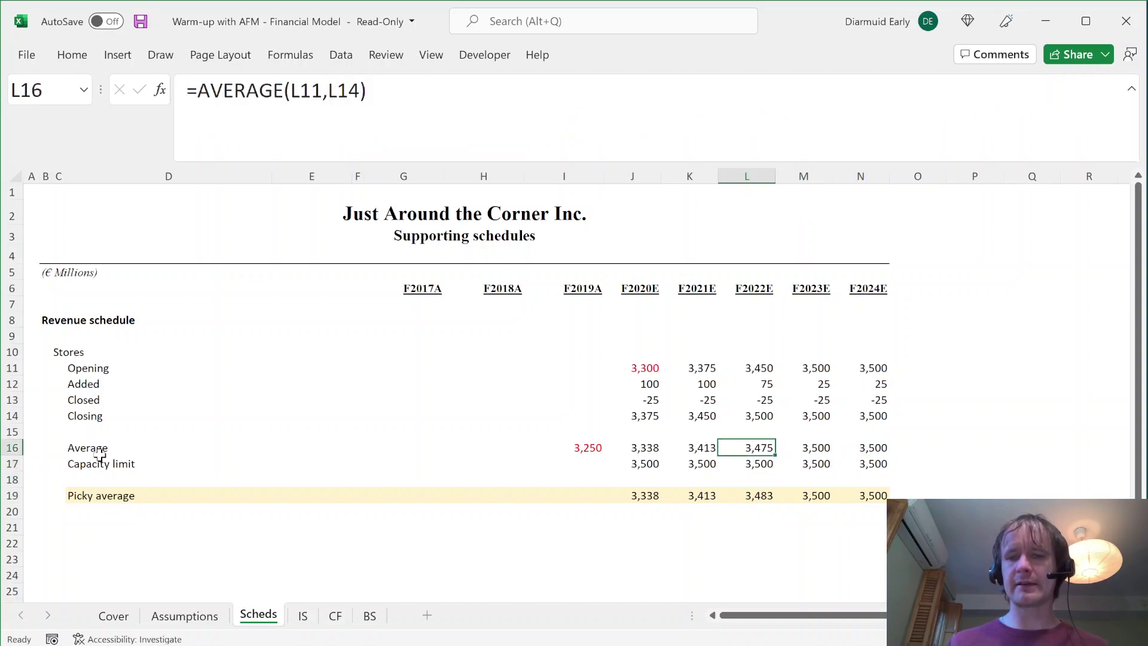
key("Down")
key("Down")
key("Down")
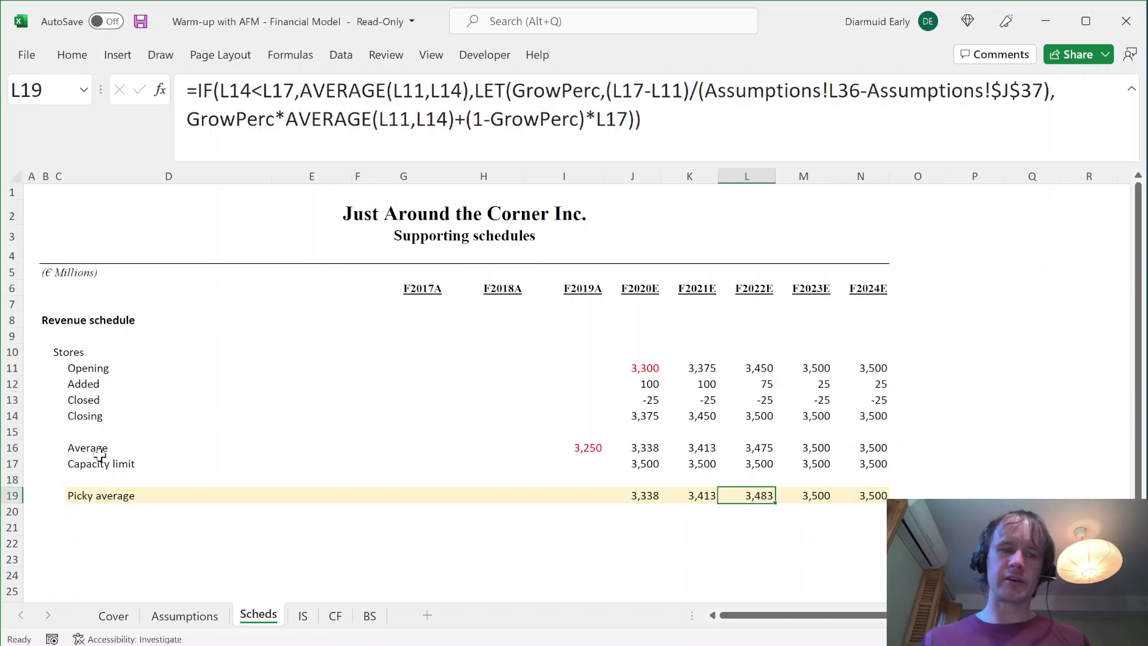
key("Left")
key("Left")
key("Left")
key("ctrl+Left")
key("ctrl+Left")
key("Right")
key("Right")
key("Right")
key("Up")
key("Up")
key("Up")
key("Up")
key("Up")
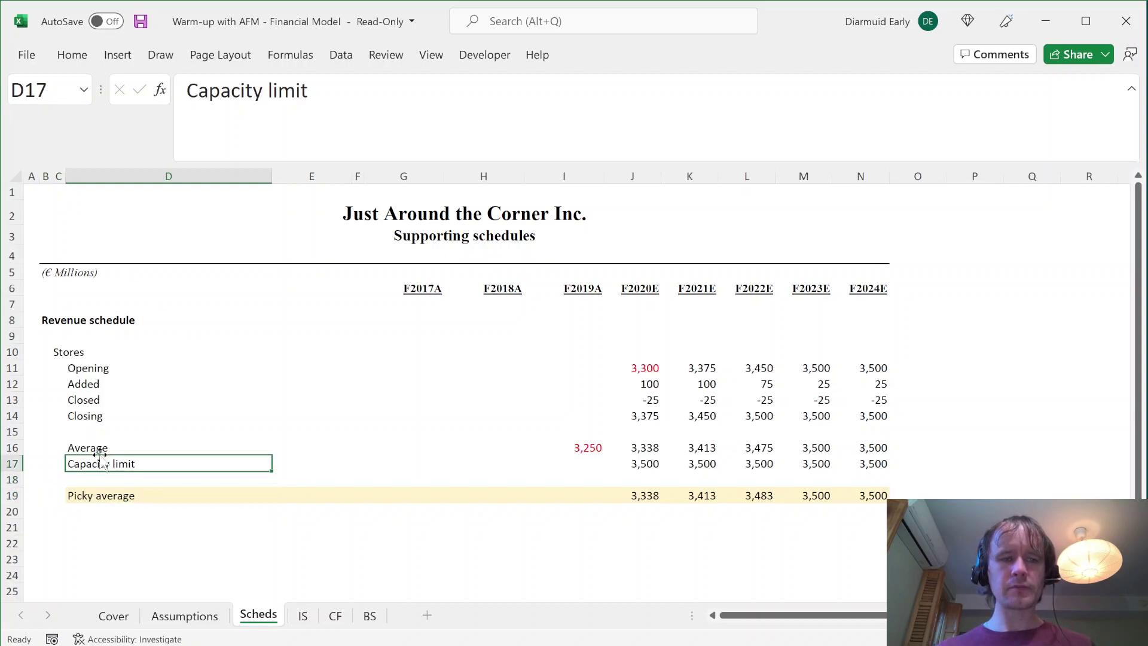
key("Down")
key("Down")
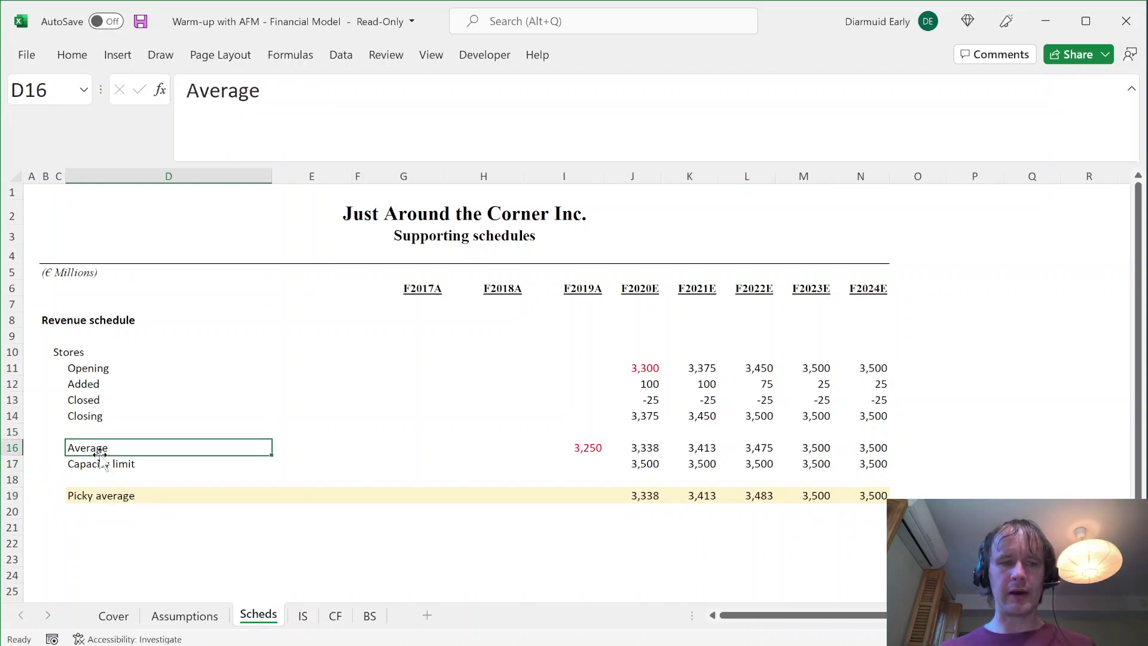
key("shift+space")
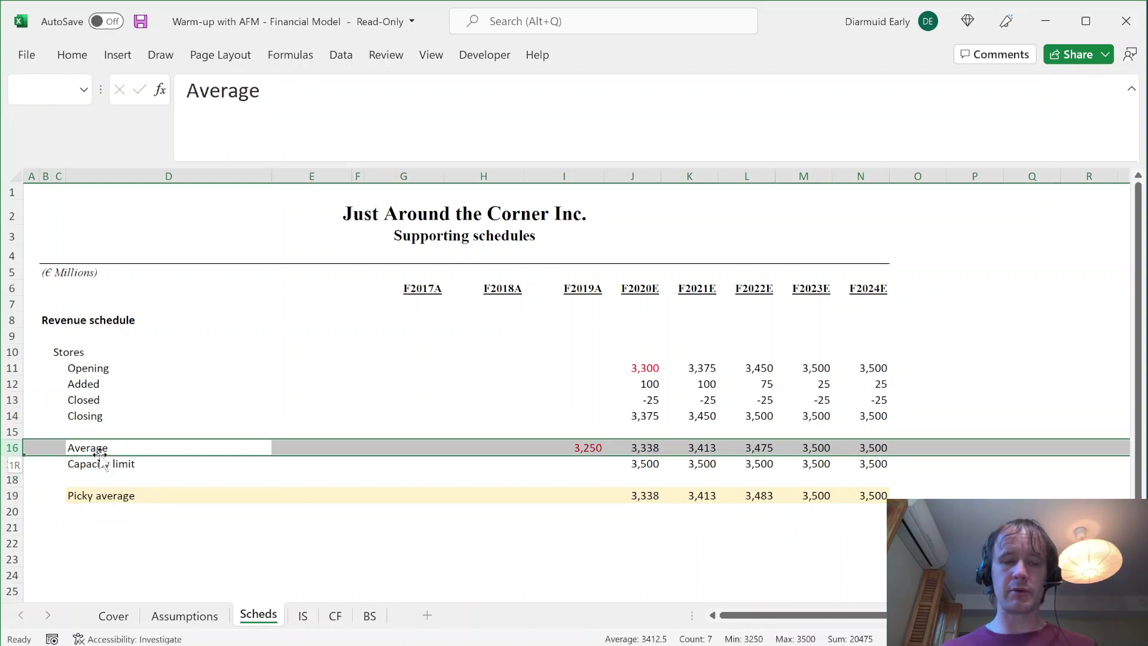
key("Down")
key("Down")
key("Down")
key("shift+space")
key("Up")
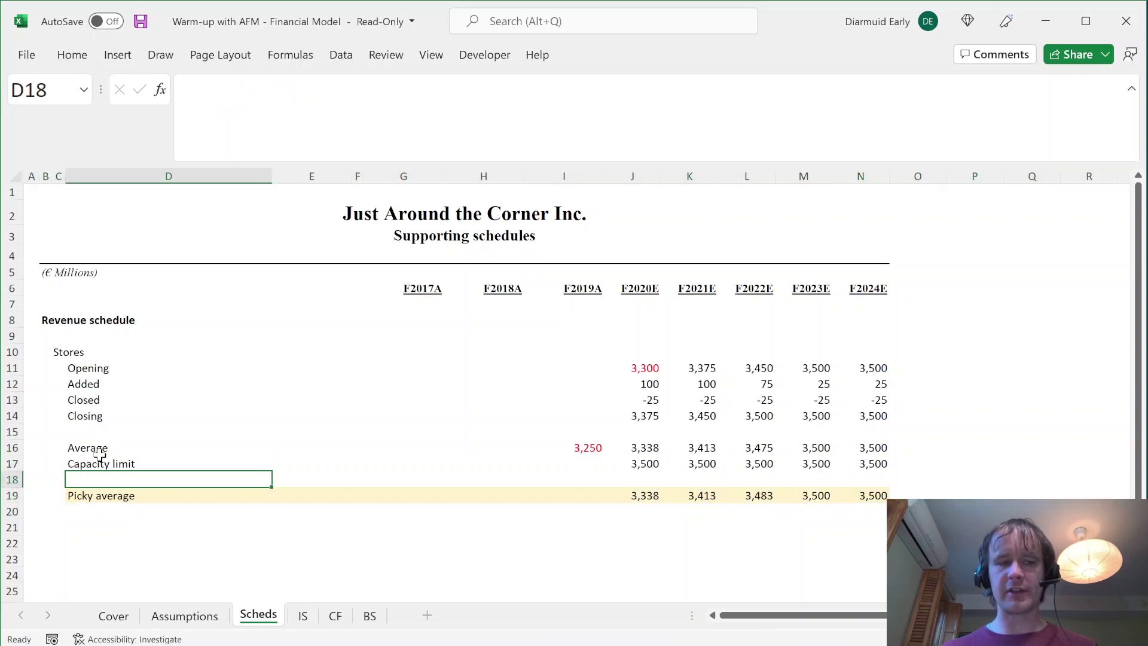
key("Up")
key("Up")
key("shift+space")
- Label cell D21, two rows below the picky average, "Sales per store"
key("Down")
key("Down")
key("Down")
key("Down")
key("Down")
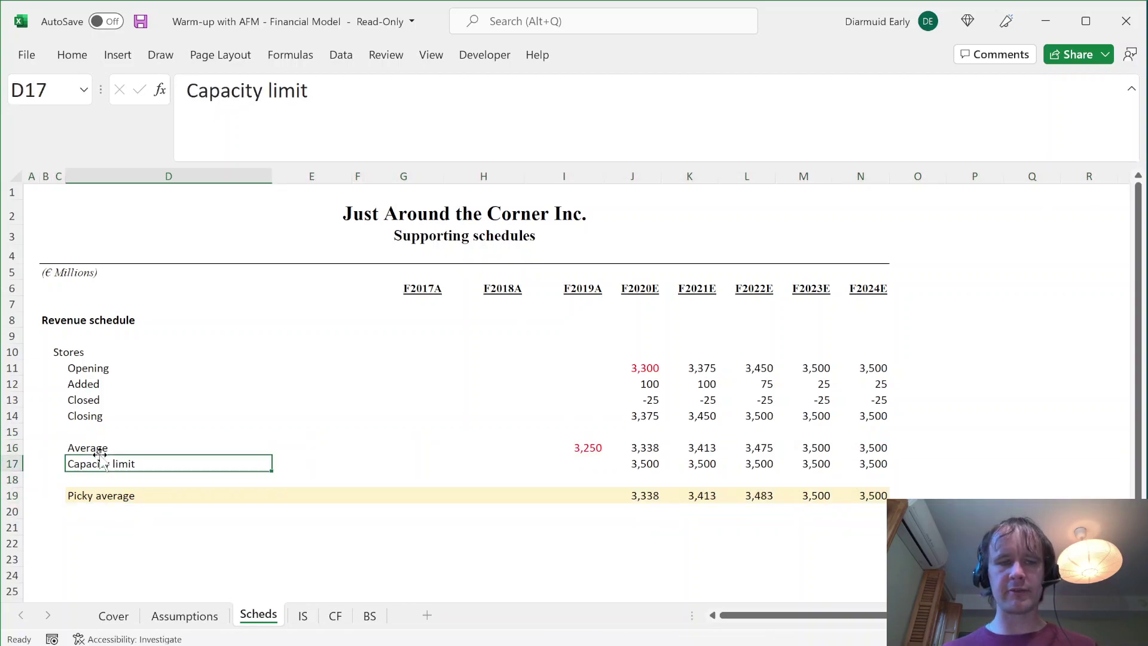
type("Sales per sto")
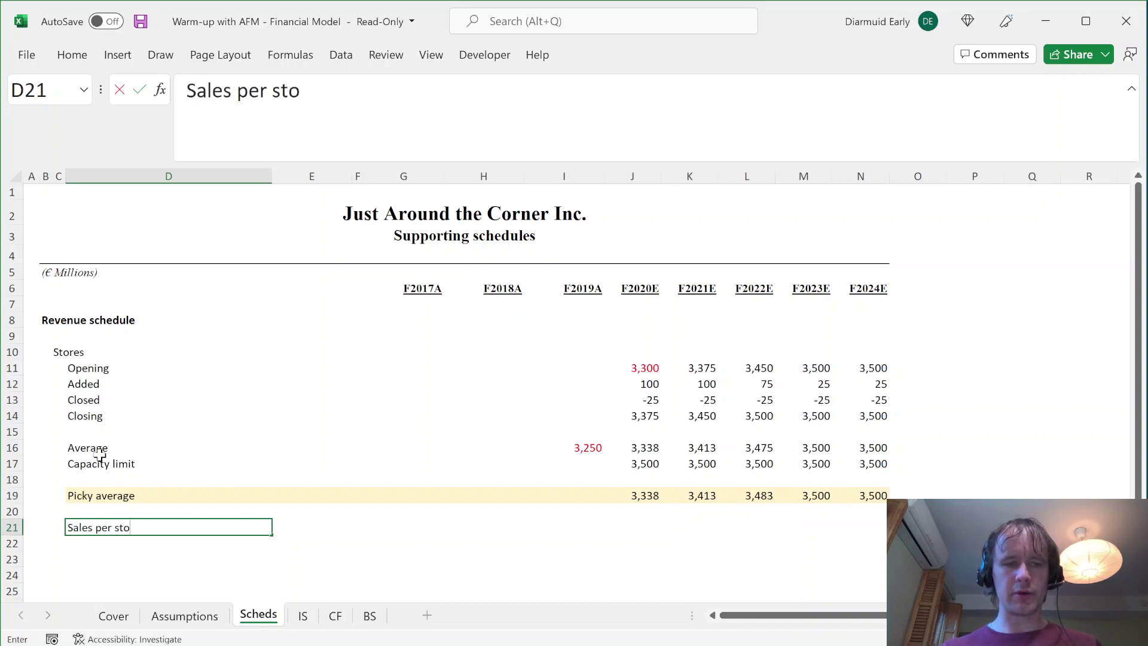
type("re")
- Build the F2019A sales per store formula in I21 as net revenue IS!I12 divided by the average stores in I16
key("Right")
key("Right")
key("Right")
key("Right")
key("Right")
key("Right")
key("Left")
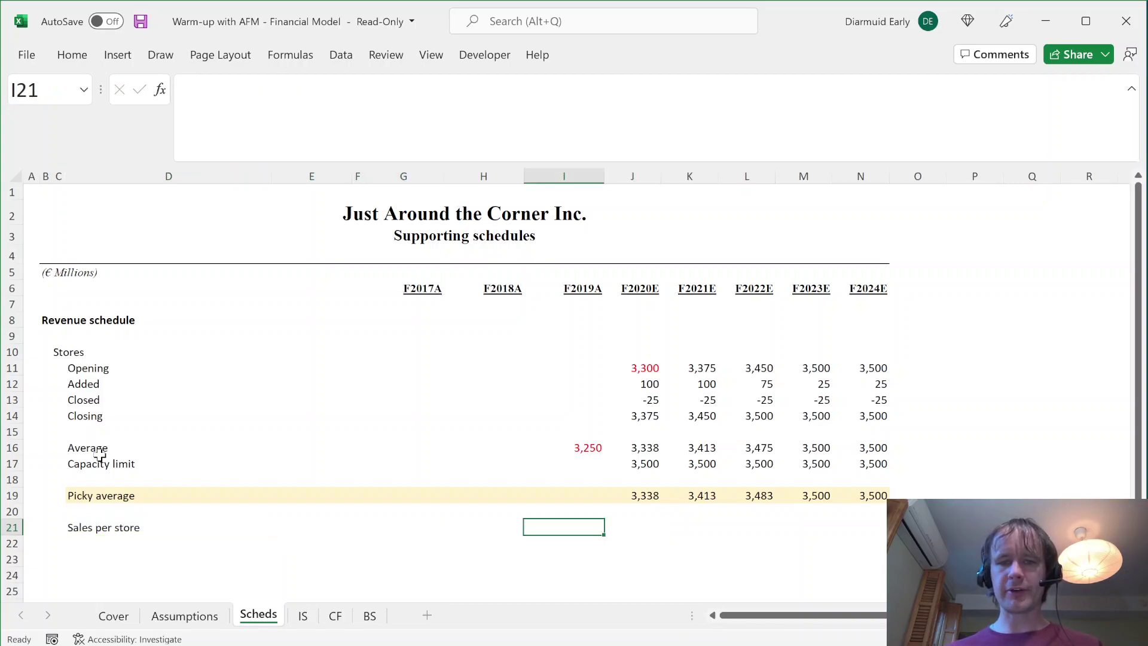
type("=")
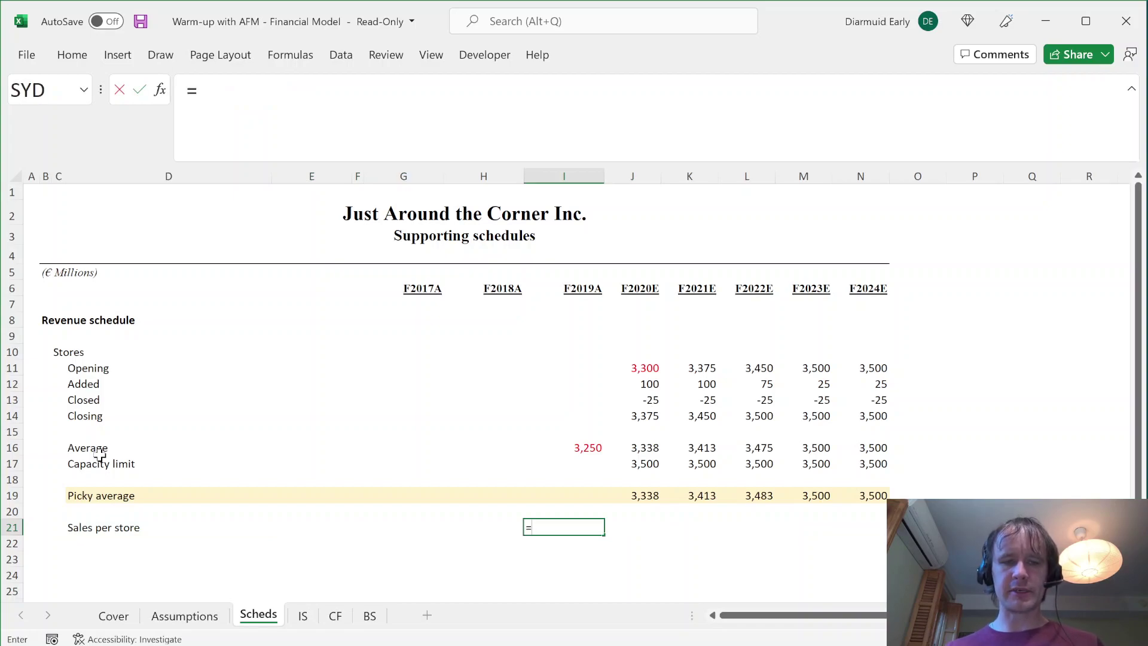
key("ctrl+Page_Down")
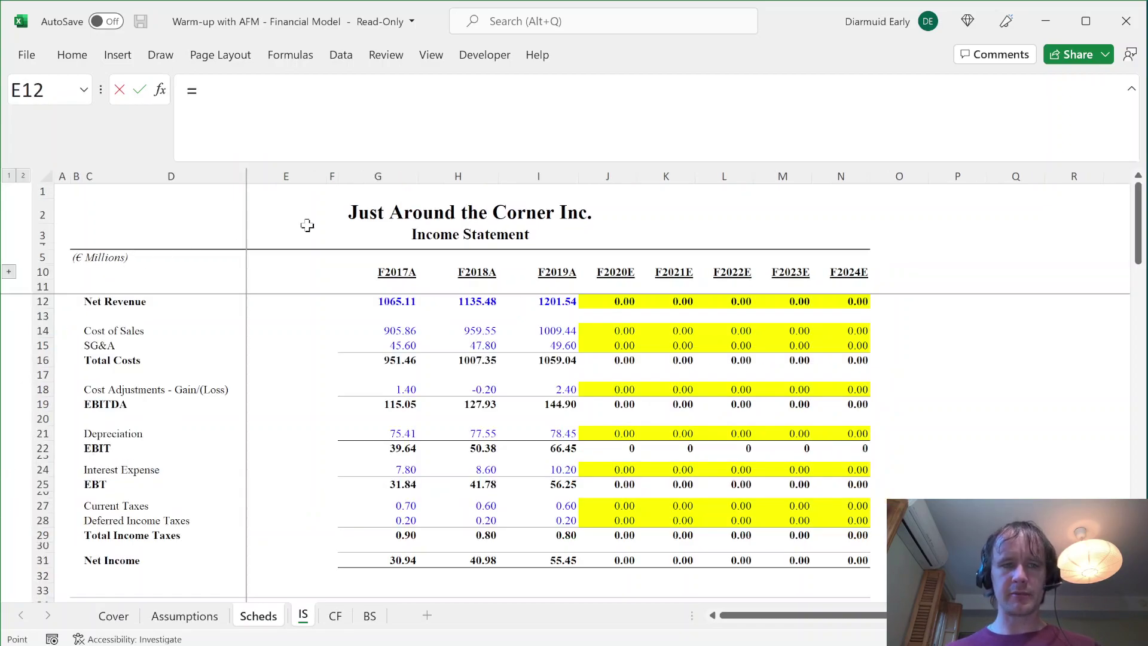
left_click(553, 298)
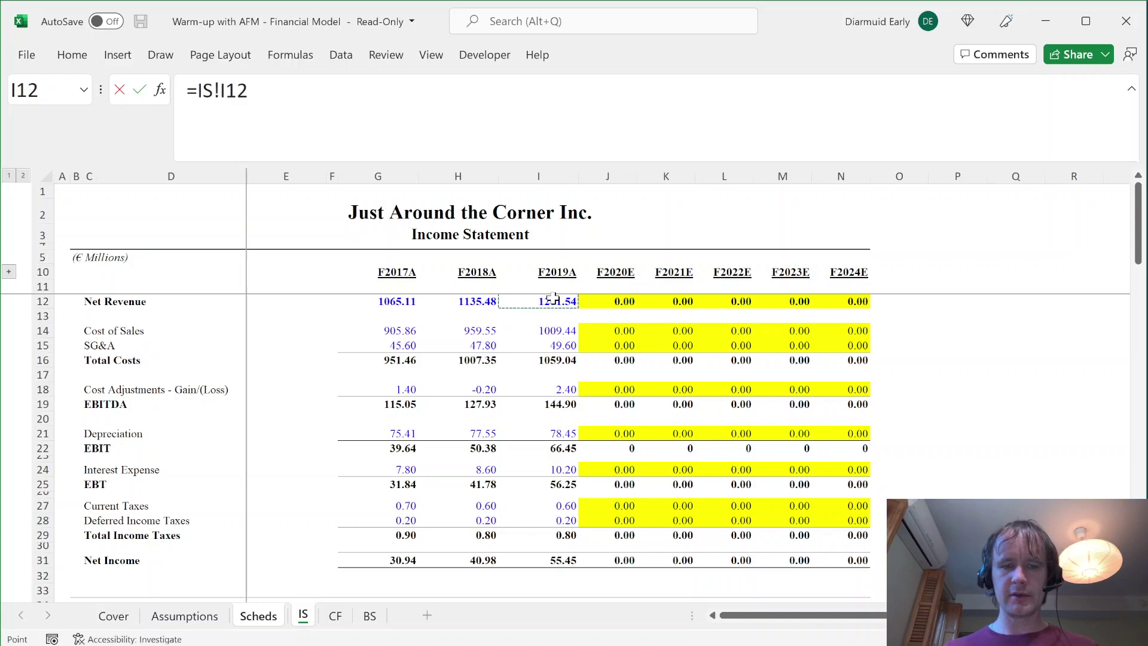
type("/")
key("ctrl+Page_Up")
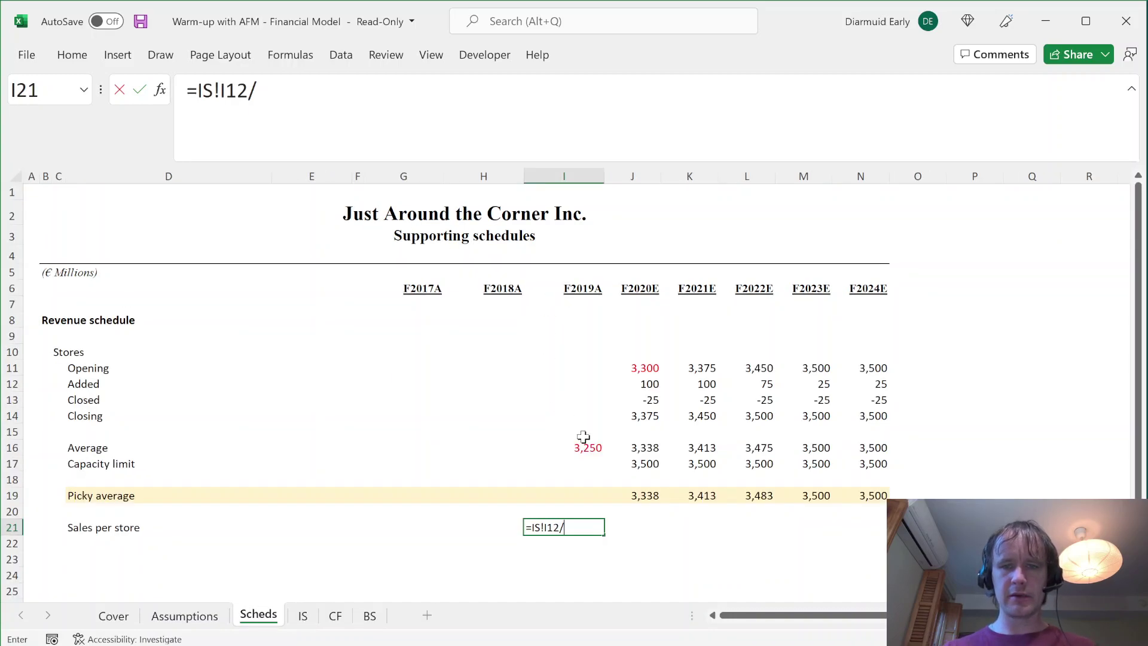
left_click(556, 447)
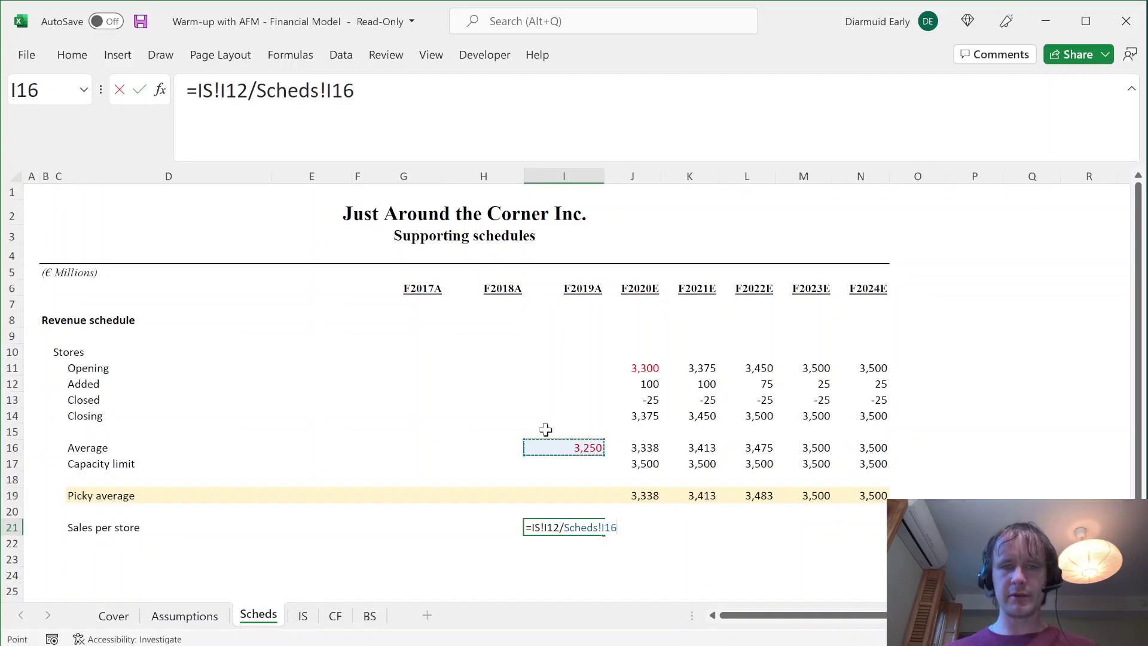
- Strip the redundant Scheds! prefix so the formula reads =IS!I12/I16, and enter it
left_click(325, 90)
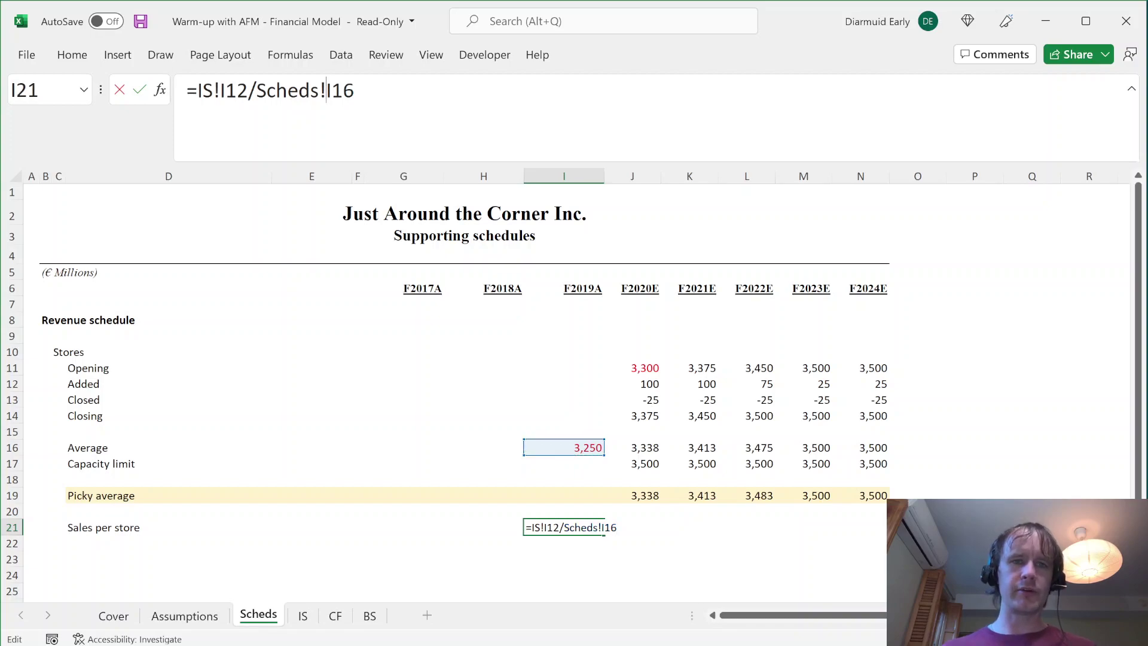
key("ctrl+shift+Left")
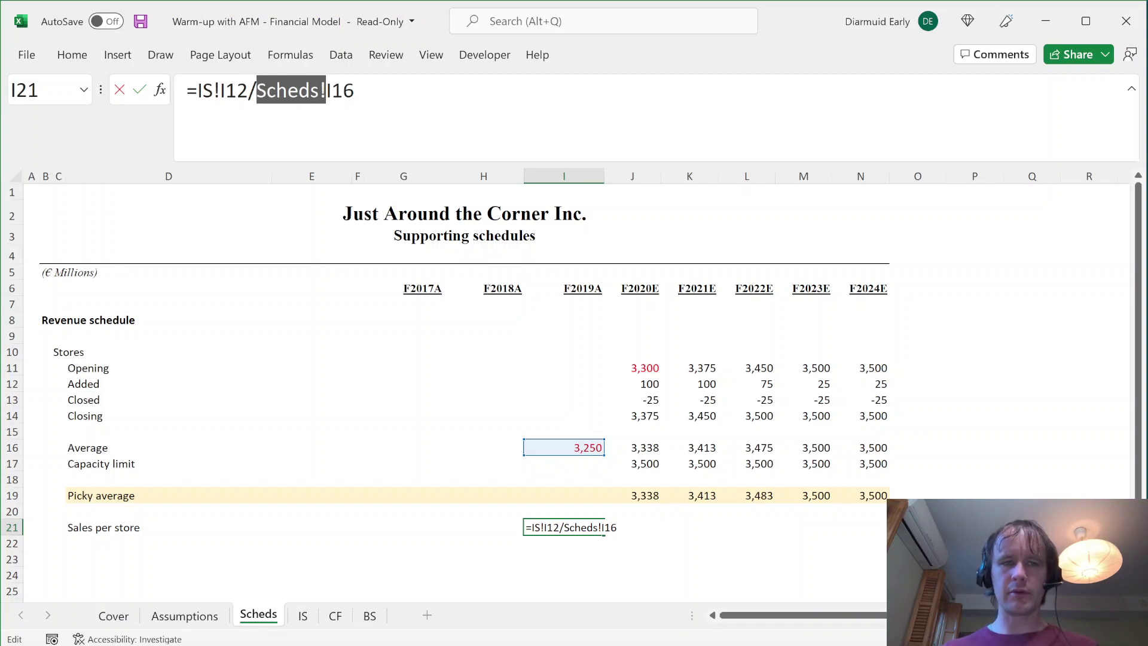
key("BackSpace")
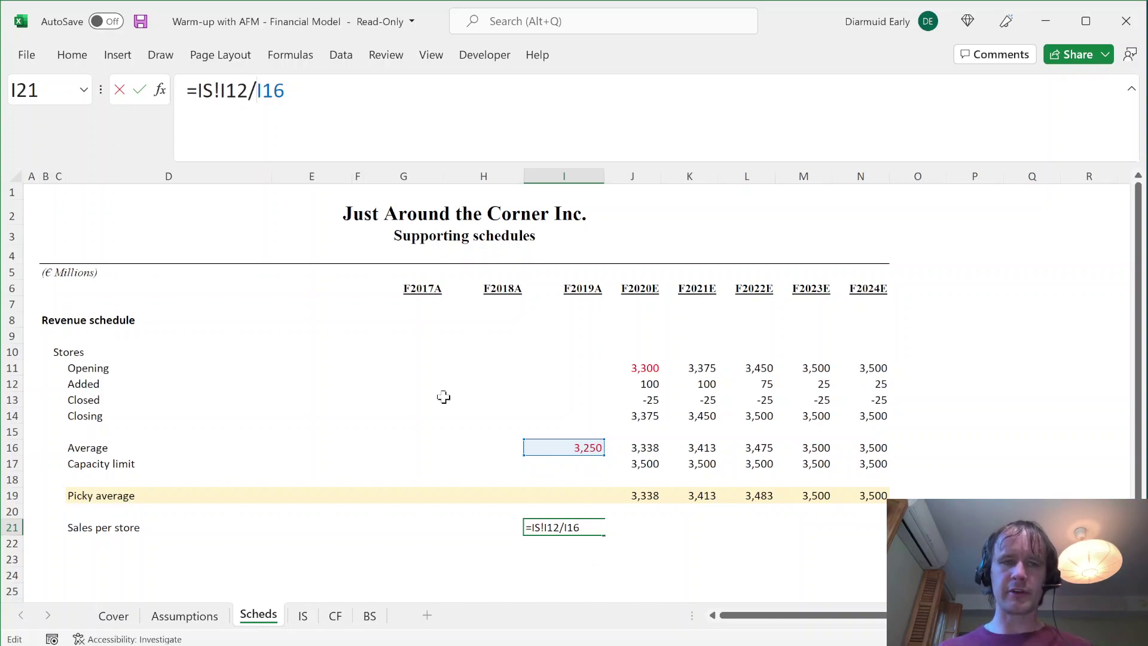
key("ctrl+z")
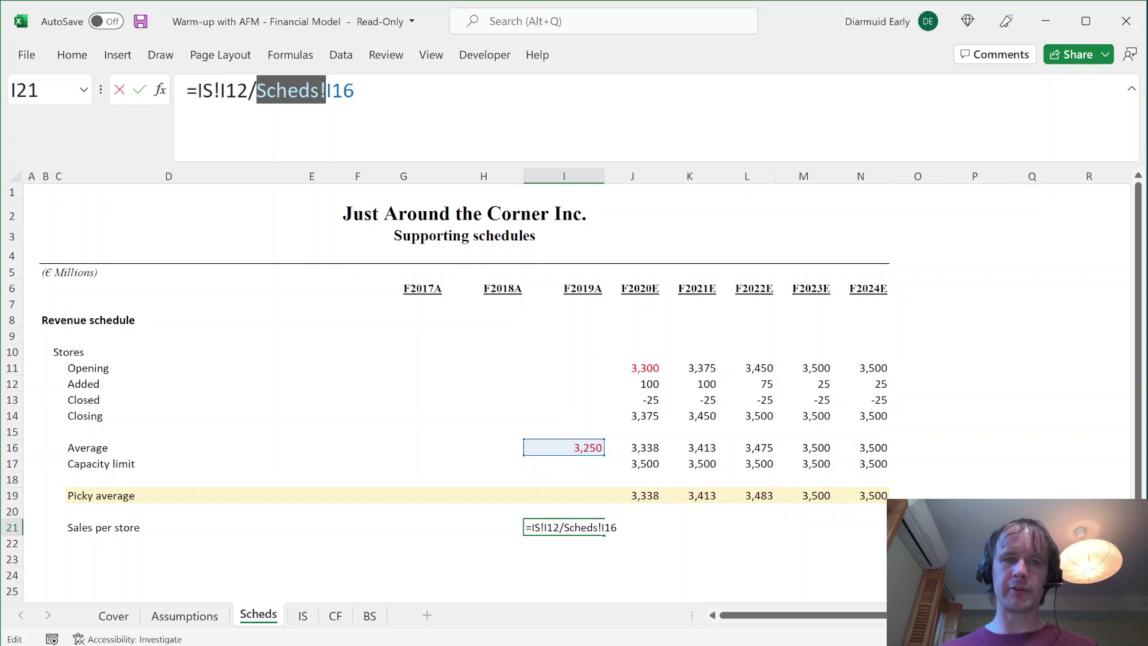
key("BackSpace")
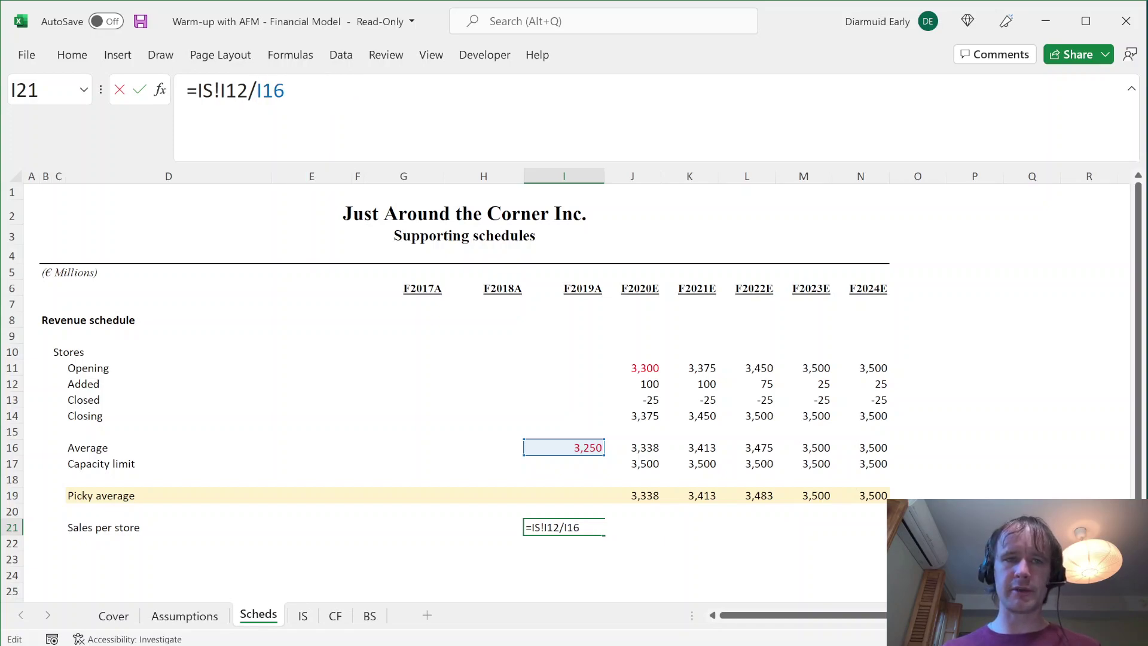
key("Return")
- Format the F2019A sales per store value in I21 as a number with two decimals
key("Up")
key("ctrl+shift+1")
key("Right")
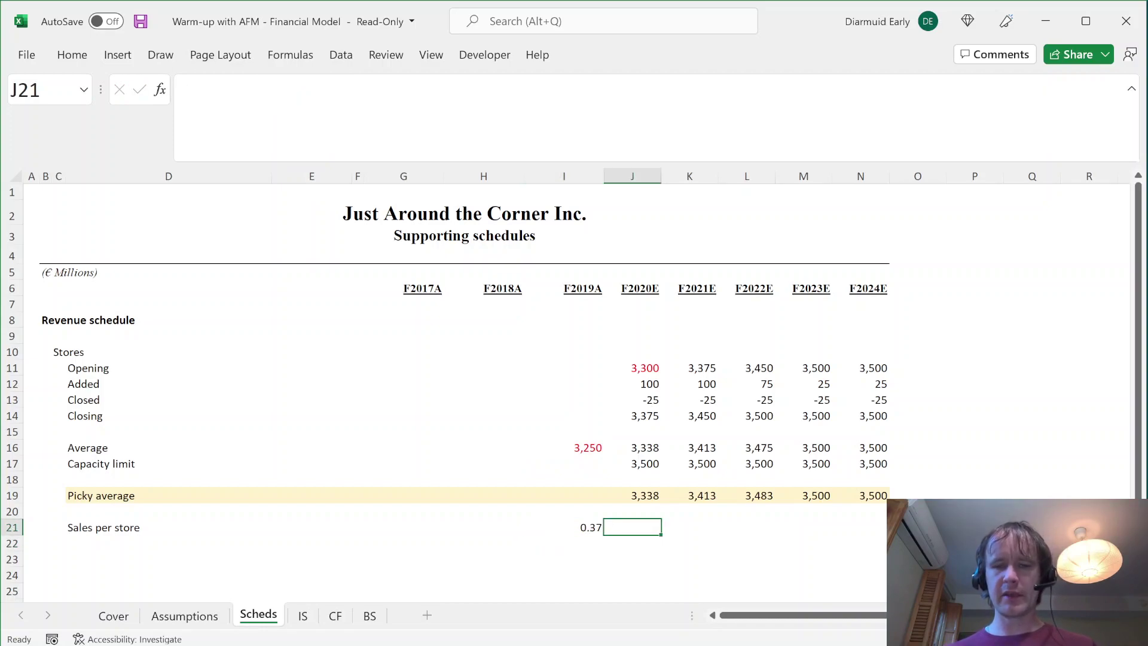
- Switch to the case material PDF and check the net sales per store growth assumption, returning to the Excel model
key("ctrl+Page_Up")
key("alt+Tab")
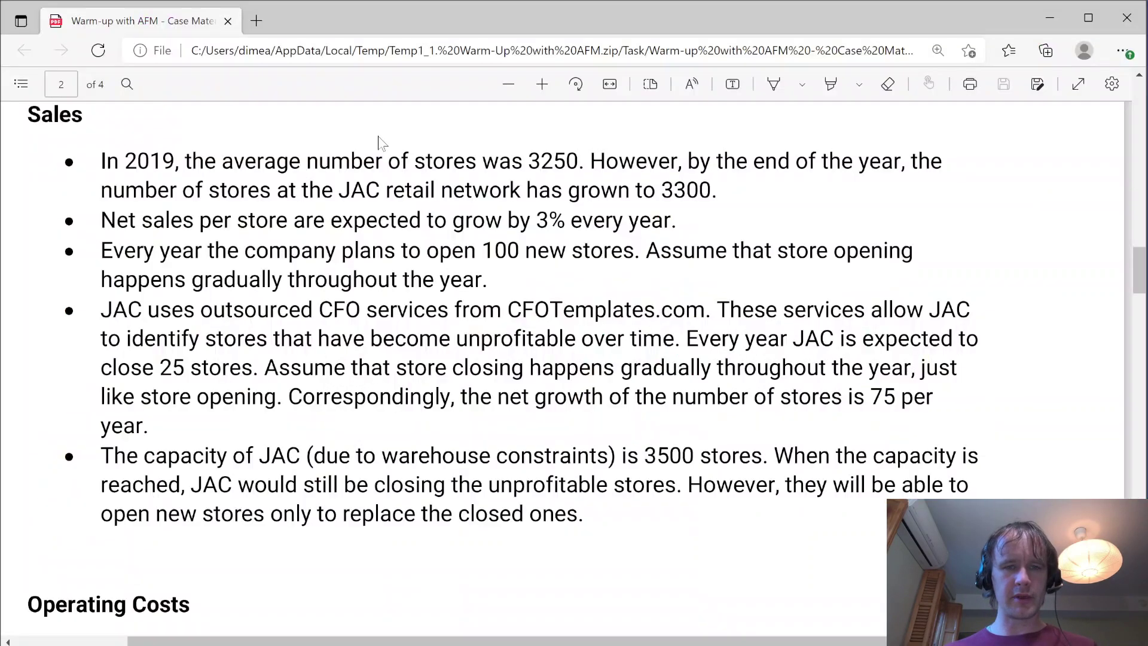
left_click_drag(518, 220, 604, 221)
key("alt+Tab")
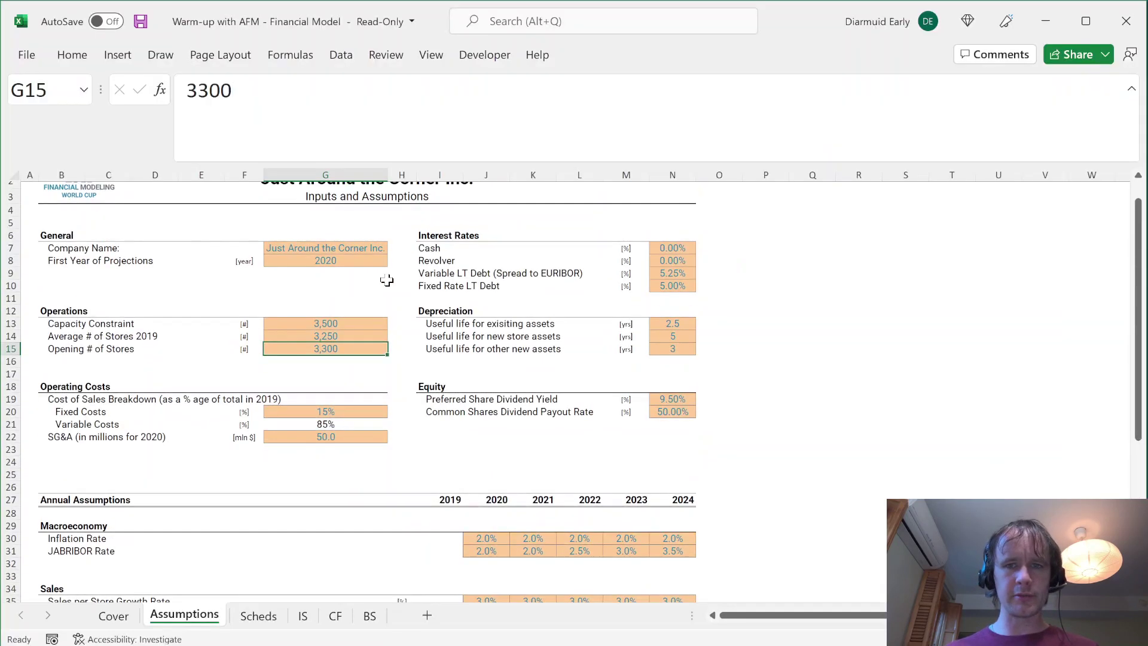
- Locate the Sales per Store Growth Rate inputs in J35:N35 on the Assumptions sheet
scroll(386, 281, "up", 1)
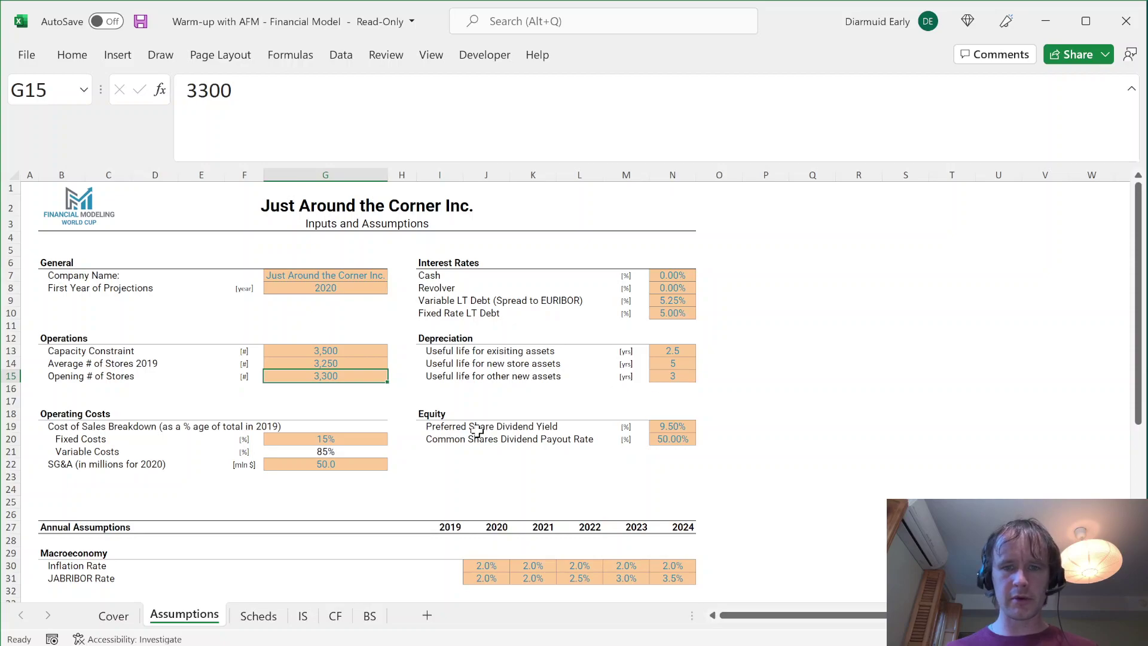
scroll(476, 429, "down", 2)
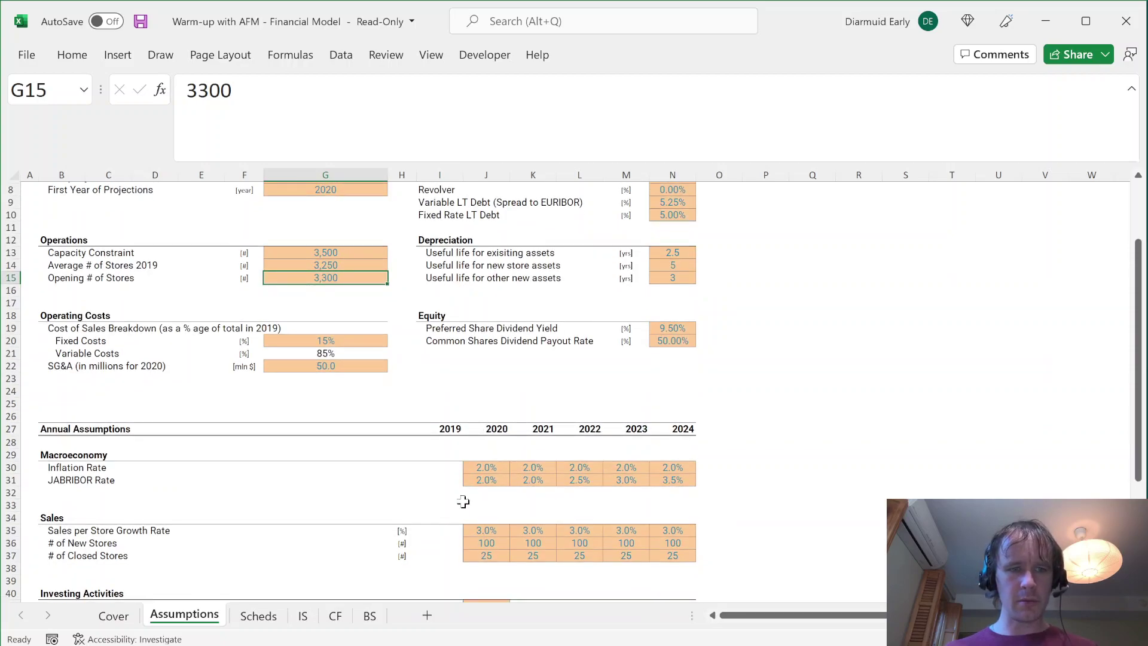
scroll(463, 501, "down", 3)
left_click(481, 414)
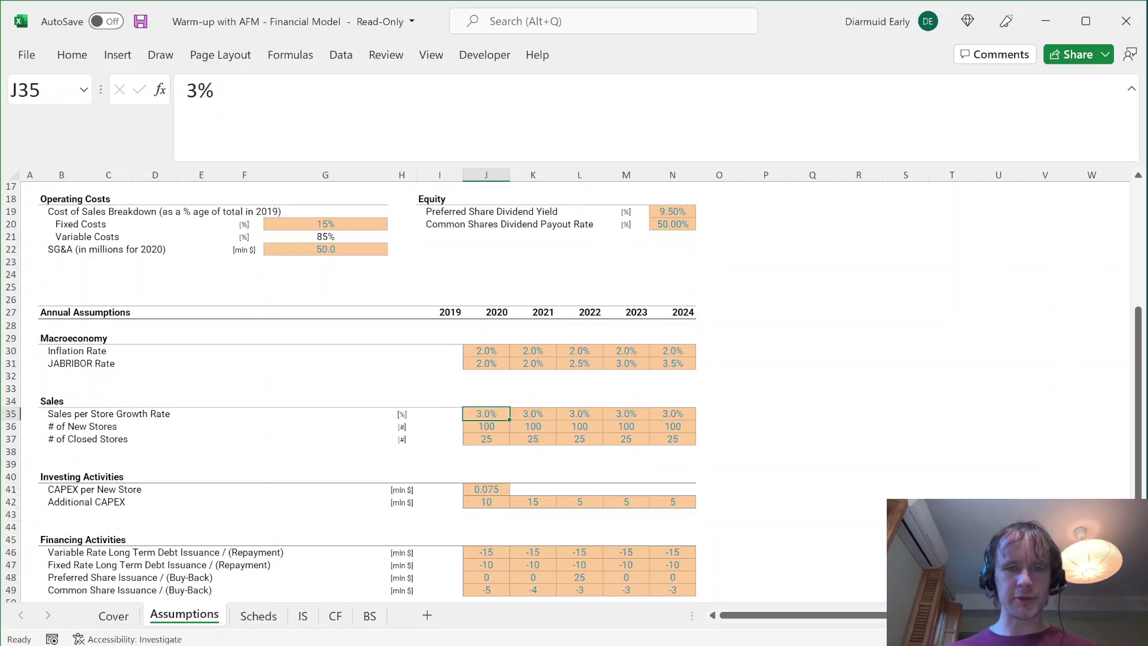
key("ctrl+shift+Right")
key("ctrl+Page_Down")
key("ctrl+Page_Up")
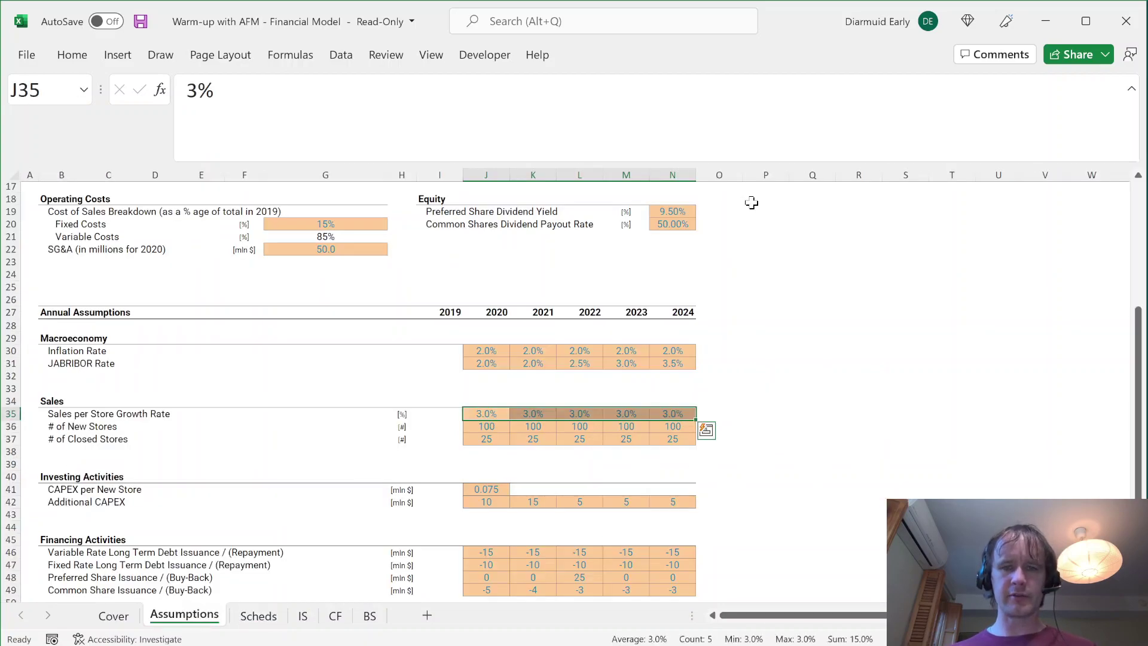
key("ctrl+Page_Down")
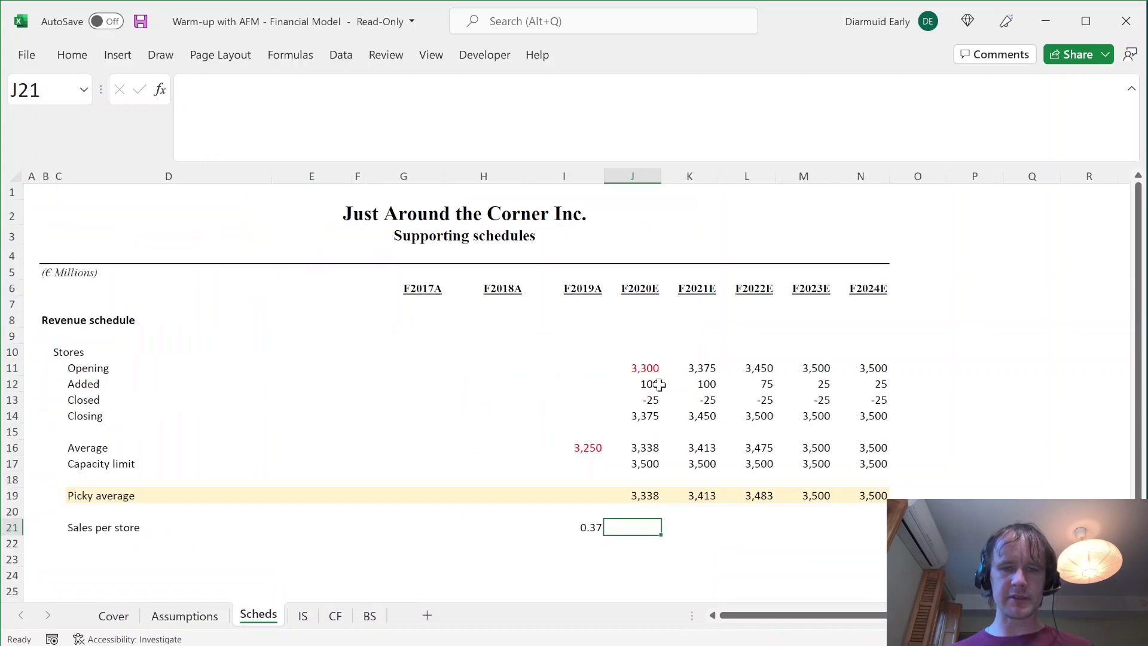
type("=")
key("Left")
type("*")
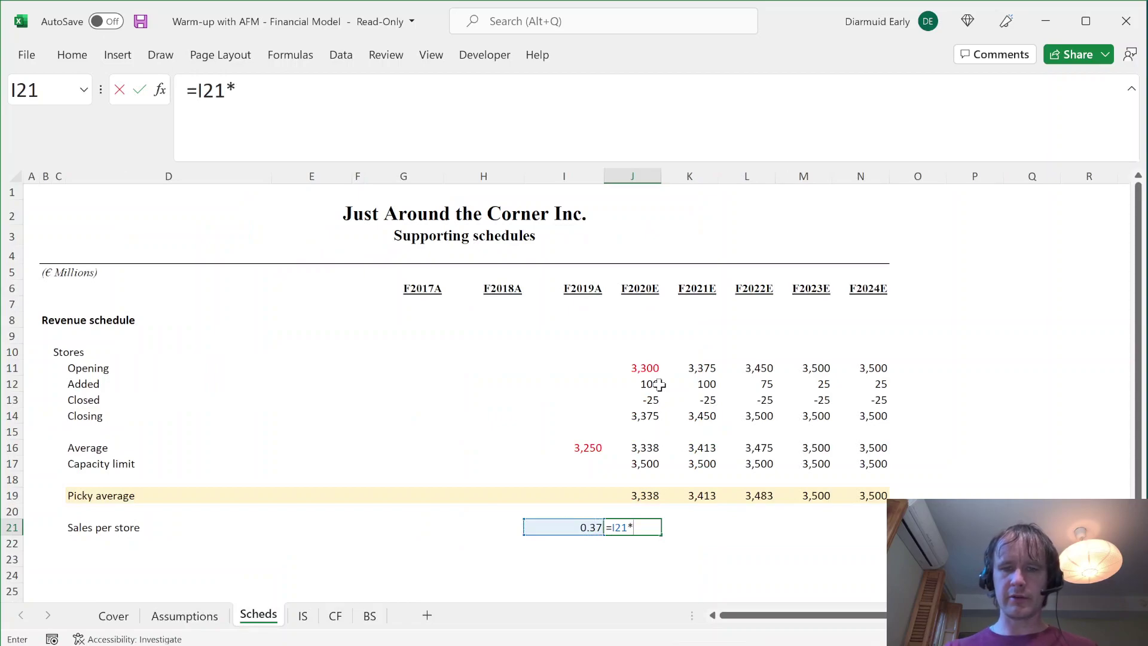
type("(1+")
key("Escape")
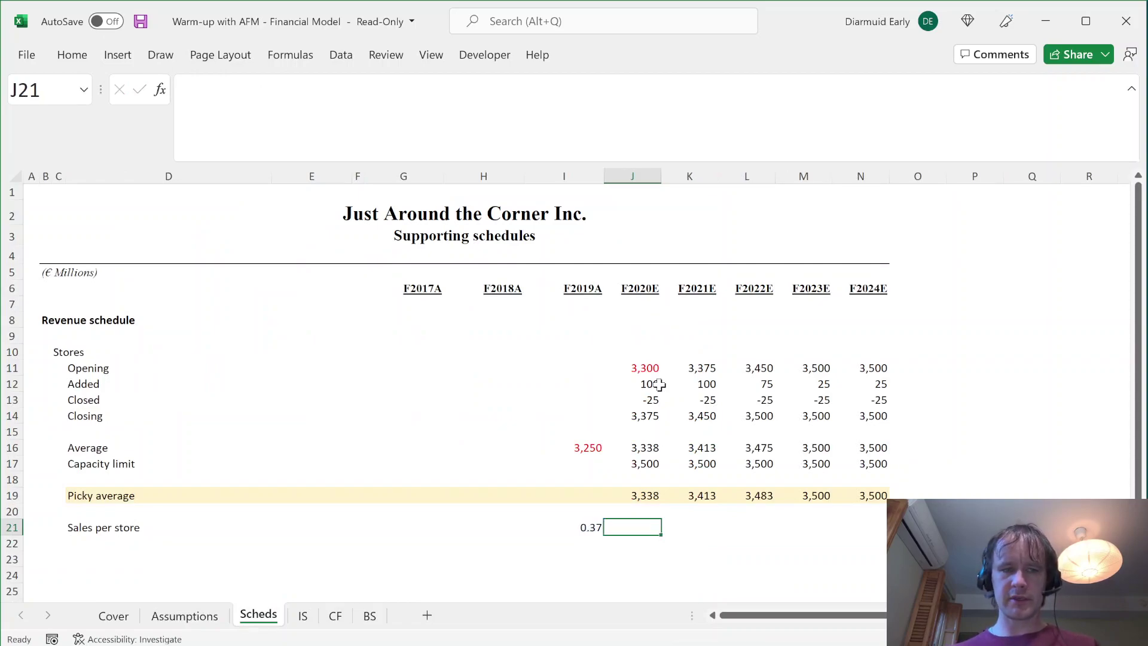
- Add an italic "Sales per store growth" label in D22 of the Scheds sheet, below Sales per store
key("Down")
key("Home")
key("Right")
key("Right")
key("Right")
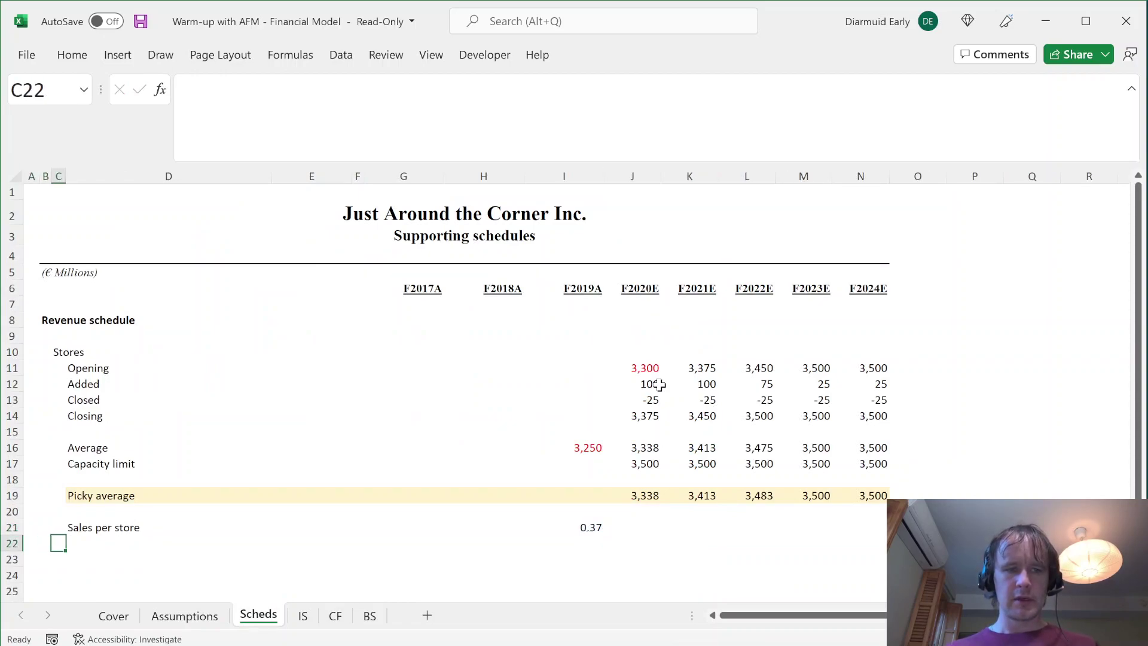
type("Sales per store")
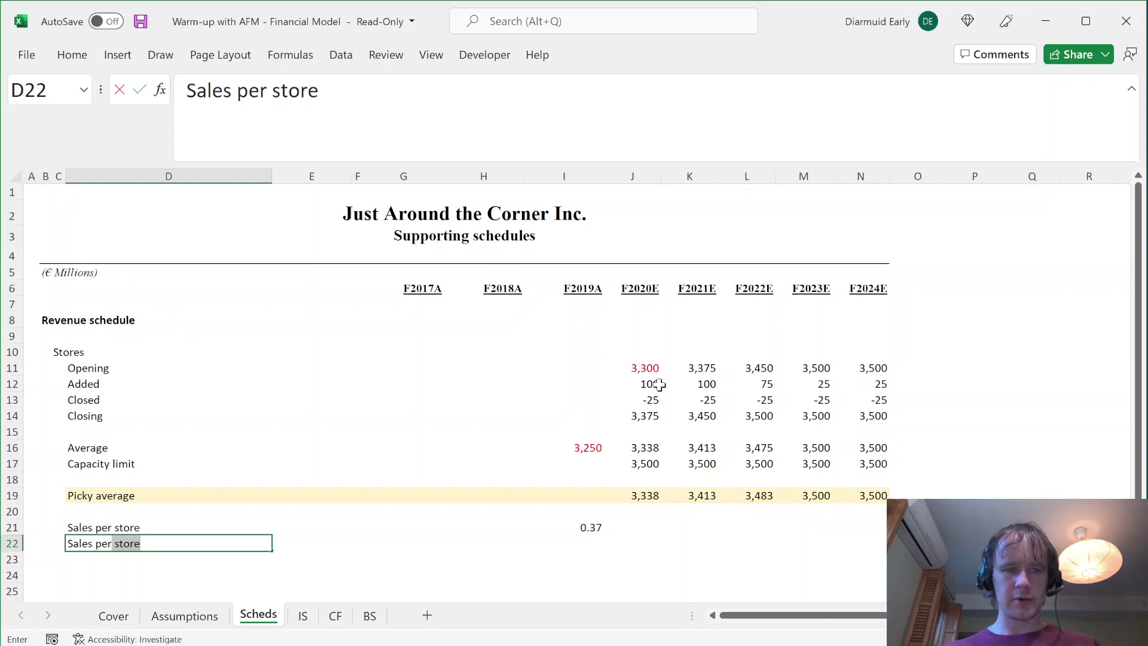
type(" growth")
key("ctrl+Return")
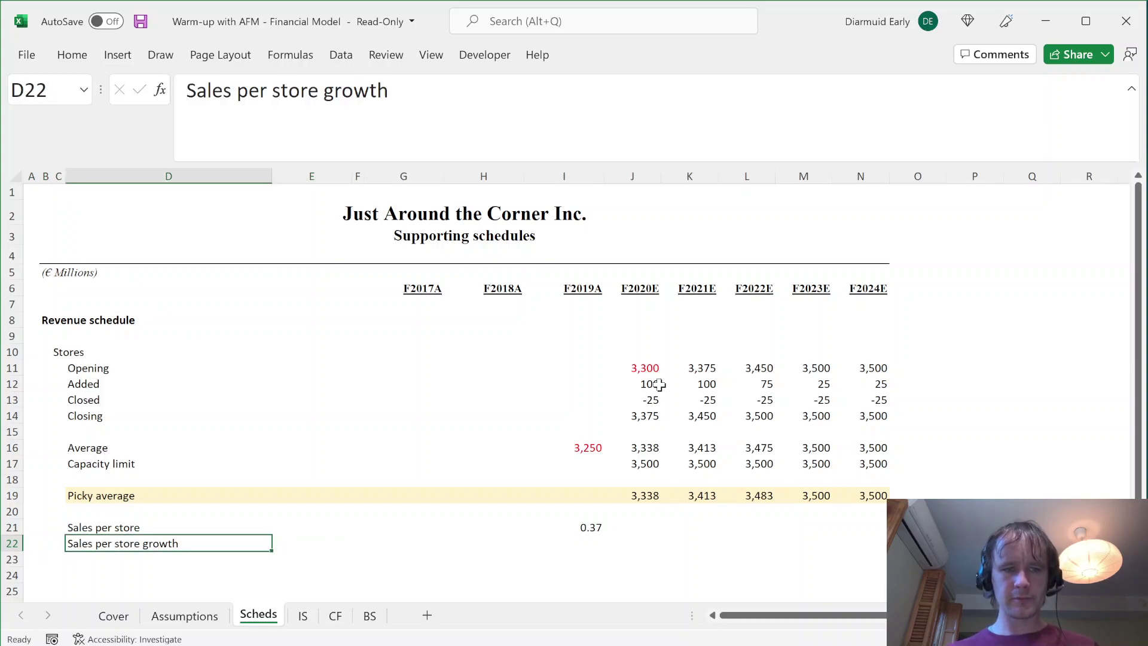
key("ctrl+i")
- Link the F2020E sales per store growth in J22 to the growth rate input with =Assumptions!J35
key("Right")
key("Right")
key("Right")
key("Right")
key("Right")
key("Right")
type("=")
key("ctrl+Page_Up")
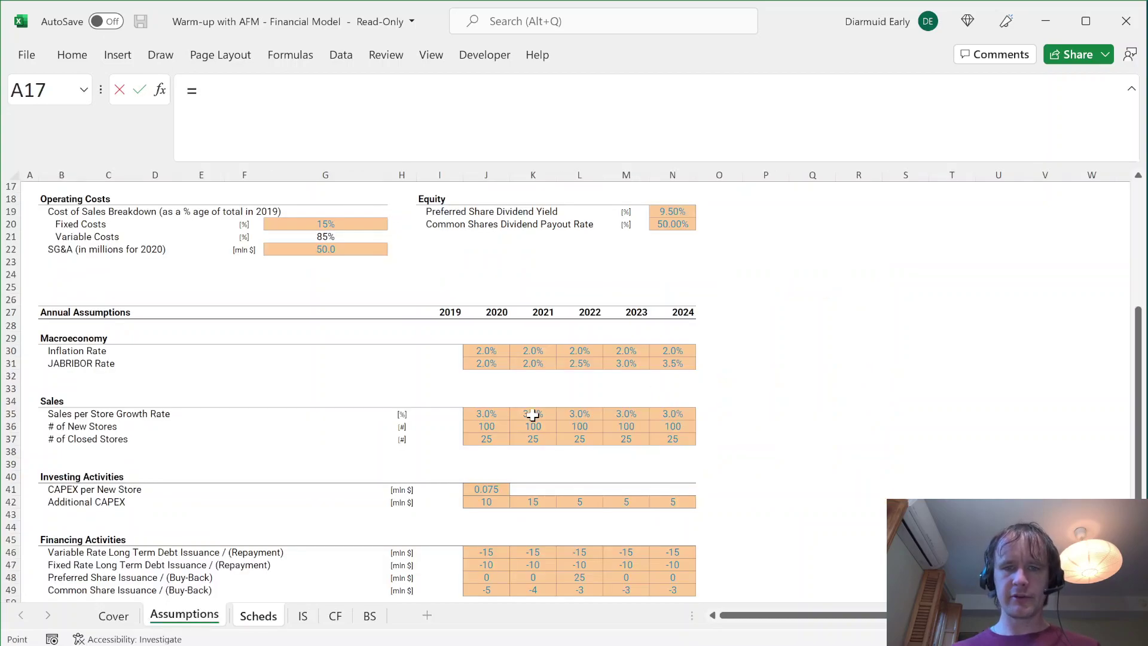
left_click(489, 411)
key("ctrl+Return")
- Fill the growth link across to N22 and format J22:N22 as italic whole percentages
key("shift+Right")
key("shift+Right")
key("shift+Right")
key("shift+Right")
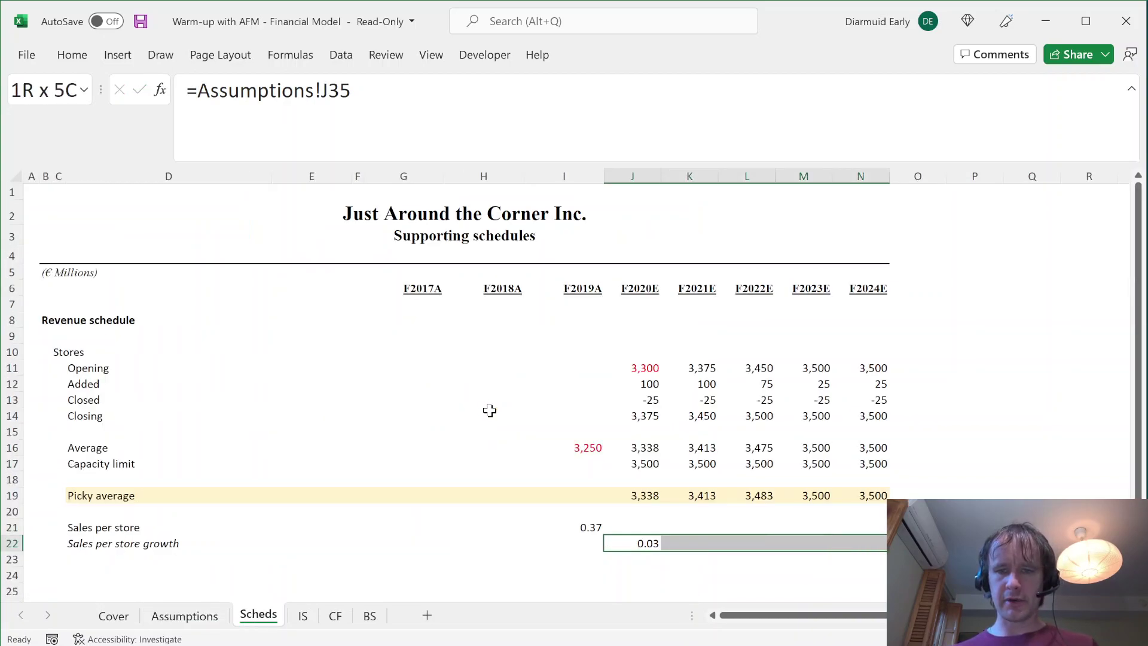
key("ctrl+r")
key("ctrl+shift+5")
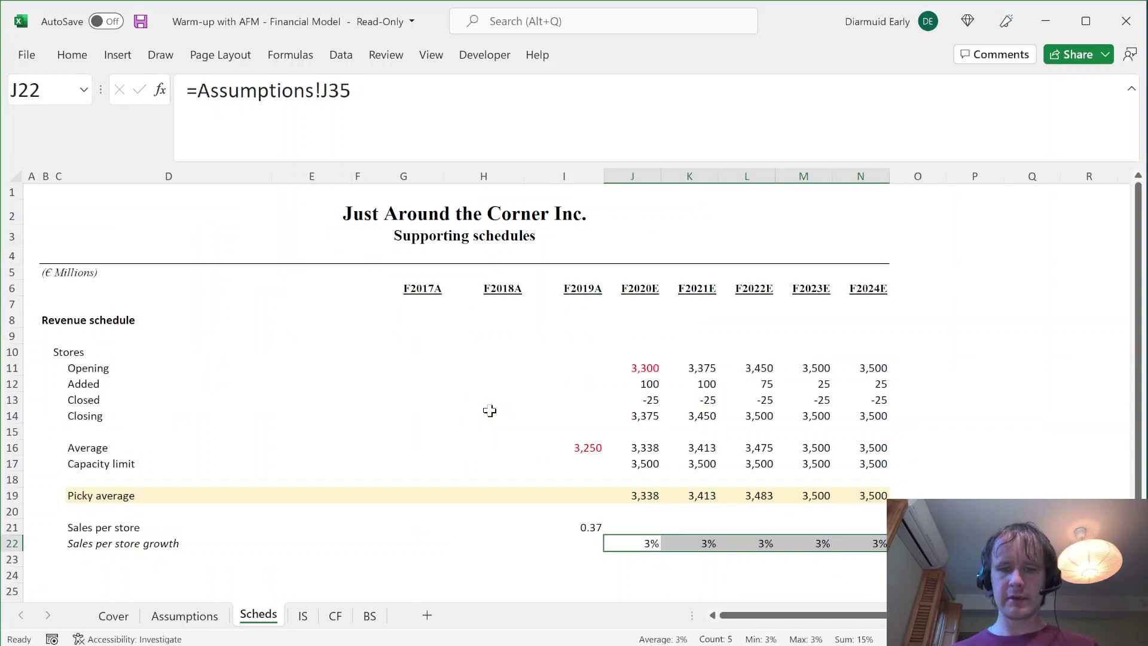
key("ctrl+Left")
key("ctrl+Right")
key("ctrl+shift+Right")
key("ctrl+i")
- Calculate F2020E sales per store in J21 with =I21*(1+J22)
key("Up")
type("=")
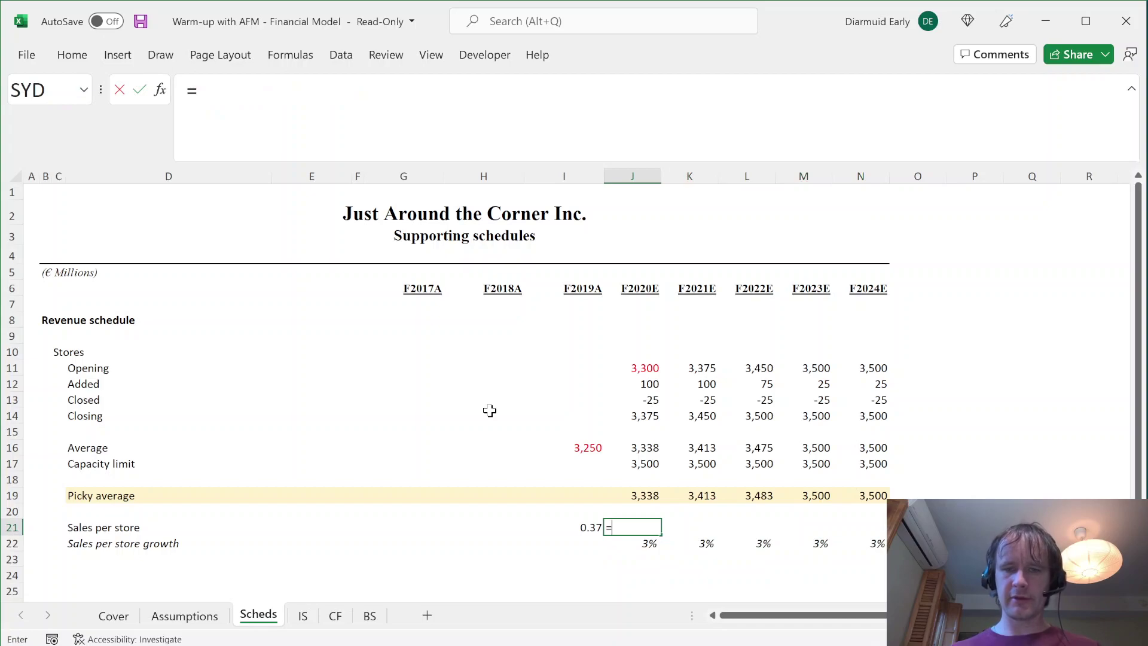
key("Left")
type("*(1+")
key("Down")
type(")")
key("ctrl+Return")
- Fill the sales per store formula across to N21 and format the range with two decimals
key("shift+Right")
key("shift+Right")
key("shift+Right")
key("shift+Right")
key("ctrl+r")
key("ctrl+shift+1")
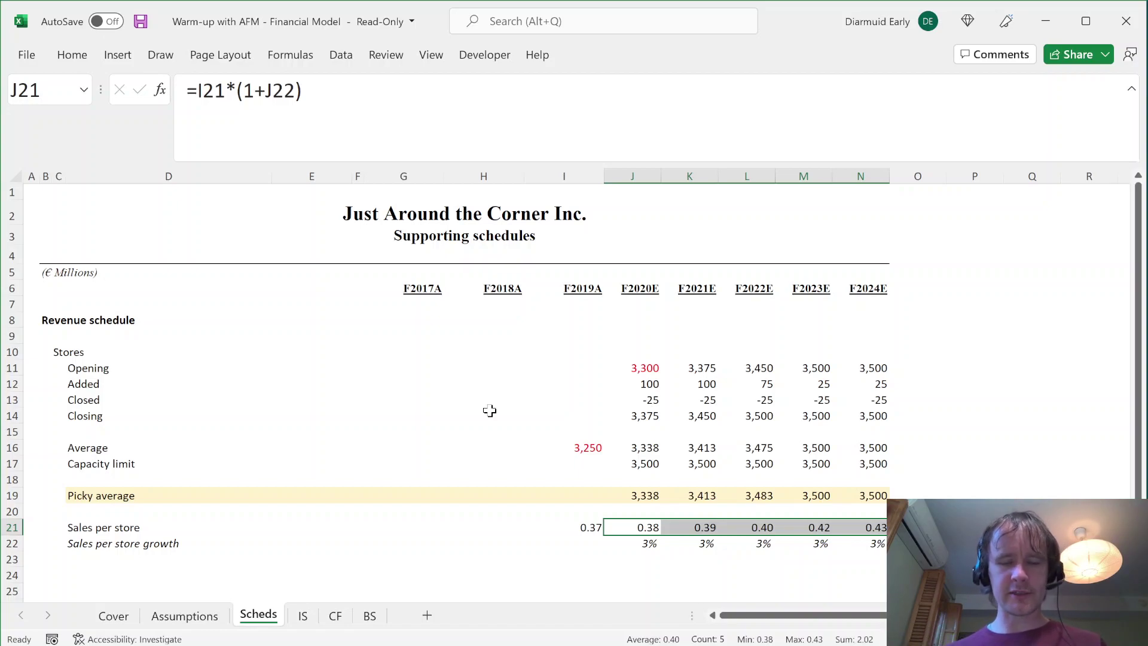
key("Left")
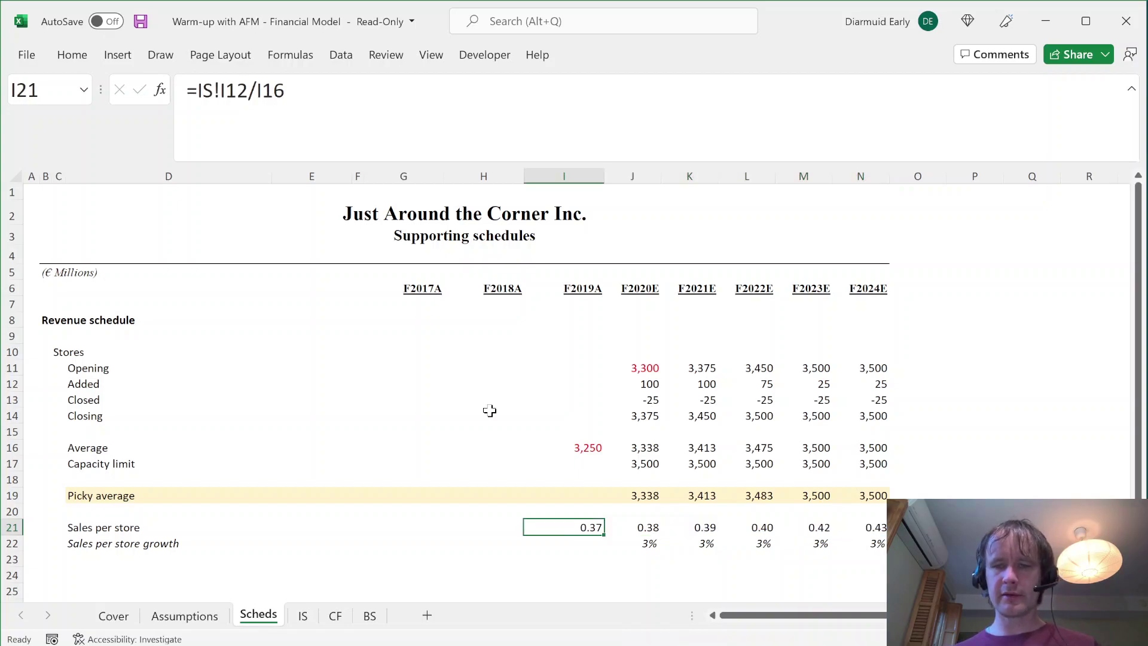
key("ctrl+shift+Right")
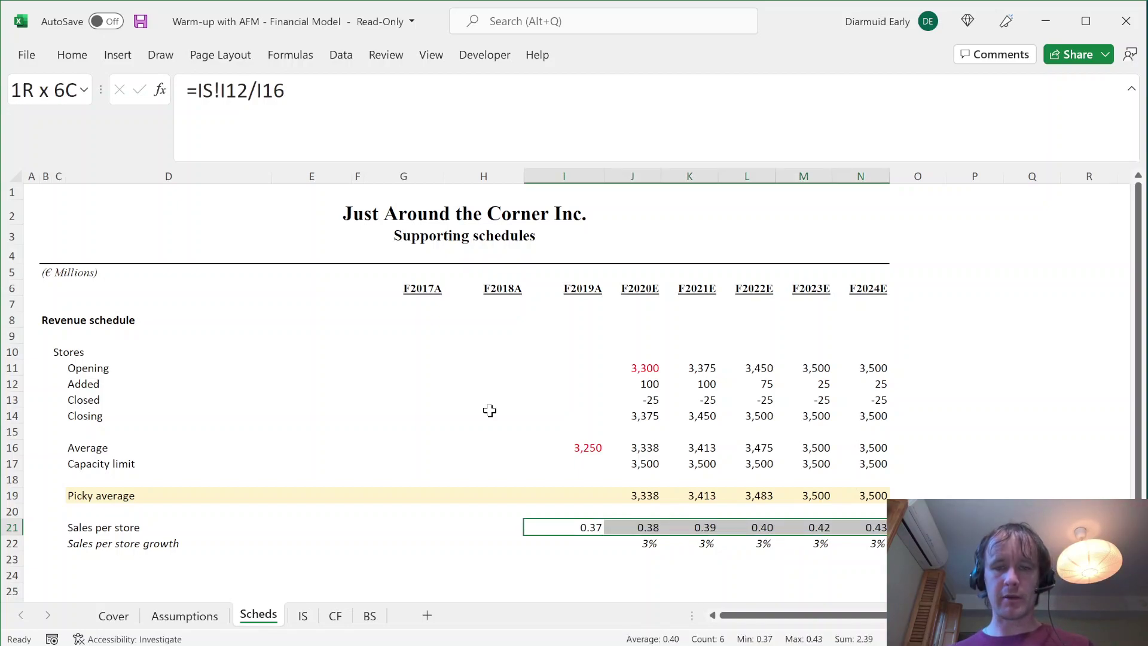
key("Right")
key("ctrl+Right")
key("ctrl+Left")
key("ctrl+Right")
key("ctrl+Left")
- Add a "Net revenue" label in D24, leaving a blank row below the sales per store growth line
key("Home")
key("ctrl+Right")
key("Down")
key("Down")
key("Down")
type("Net reveue")
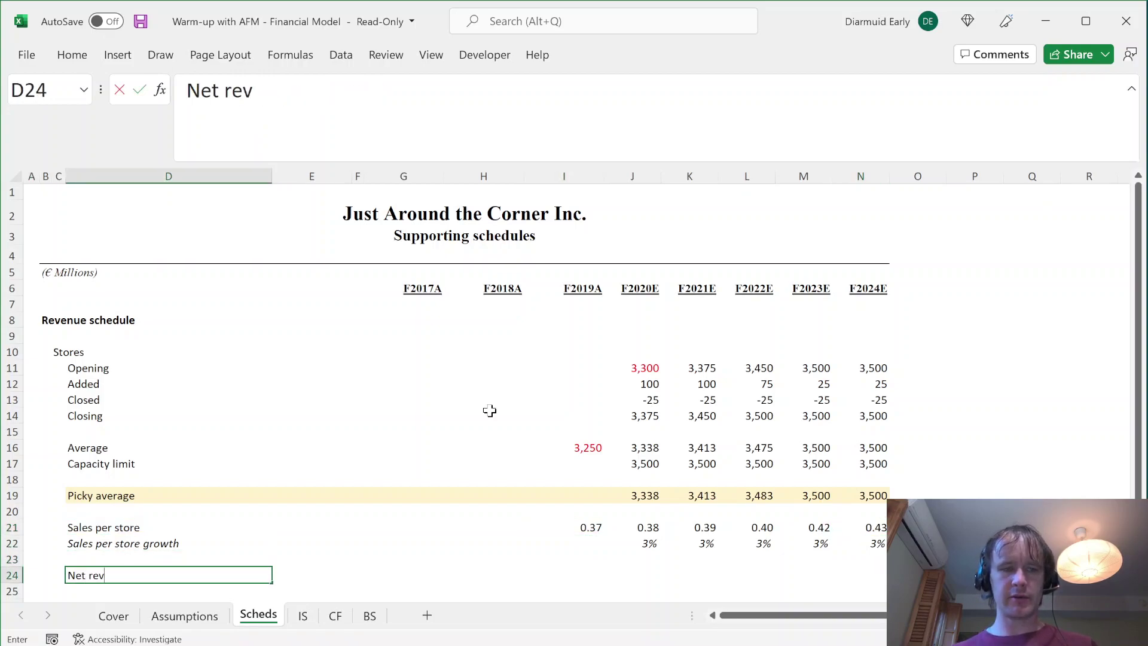
key("BackSpace")
key("BackSpace")
type("y")
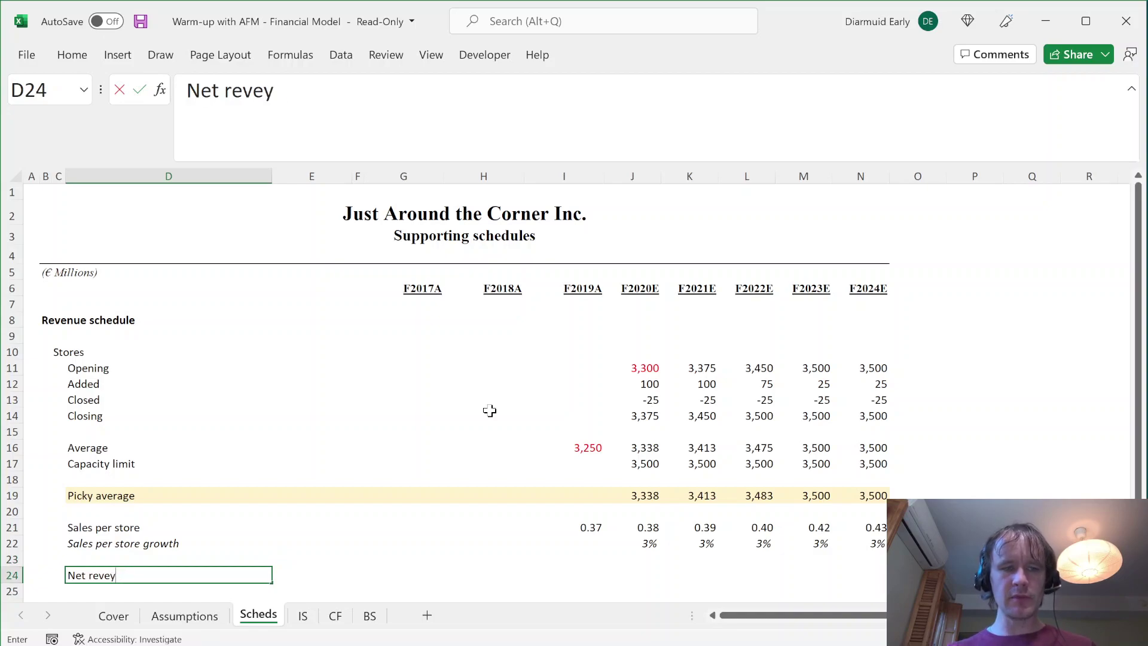
key("BackSpace")
type("nue")
key("Tab")
- Calculate F2020E net revenue in J24 as average stores times sales per store with =J16*J21
key("Right")
key("Right")
key("Right")
key("Right")
key("Right")
type("=")
key("Up")
key("Up")
key("Up")
key("Up")
key("Up")
key("Up")
key("Up")
key("Up")
type("*")
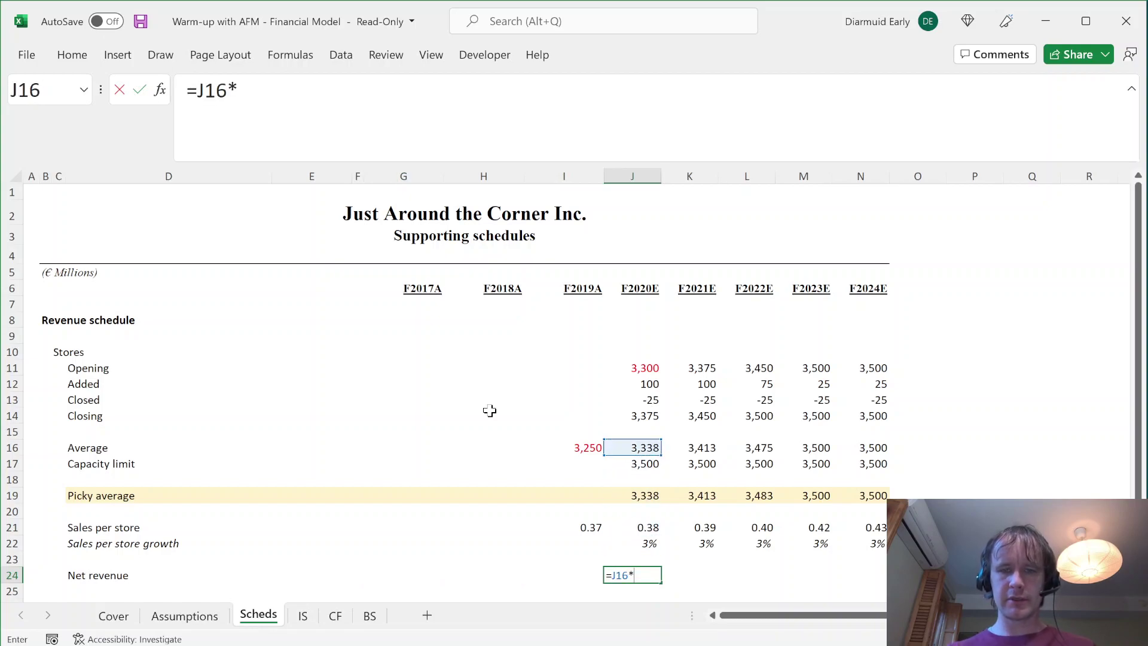
key("Up")
key("Up")
key("Up")
key("ctrl+Return")
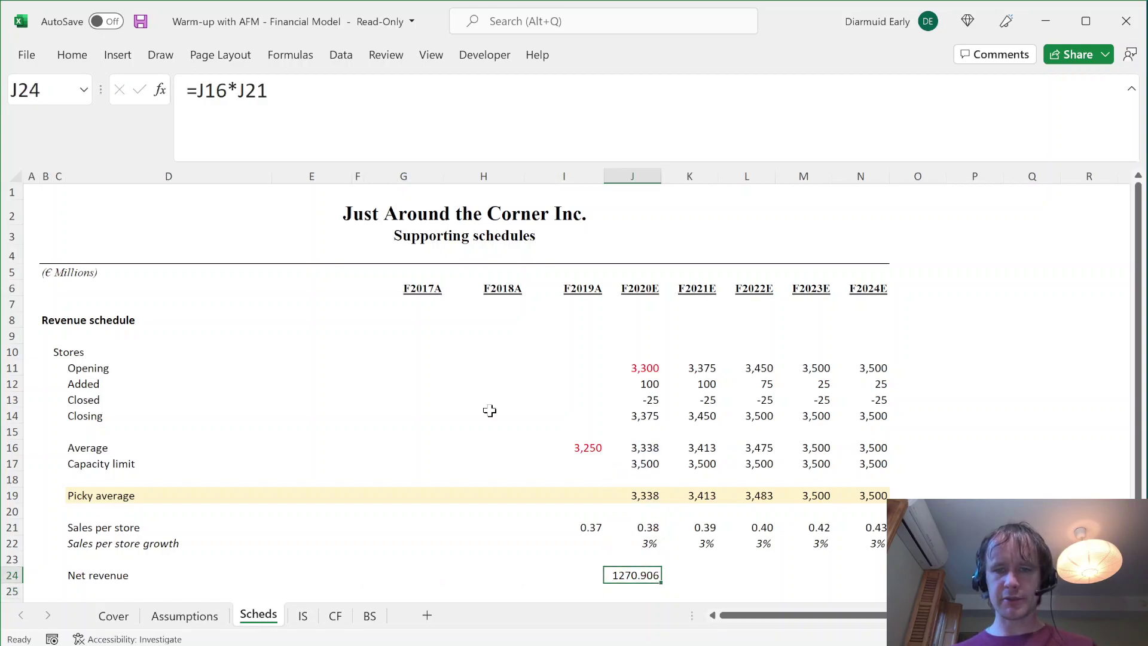
- Format net revenue in J24 with a thousands separator and no decimals, and fill it across to N24
key("ctrl+shift+1")
key("alt+h")
key("9")
key("F4")
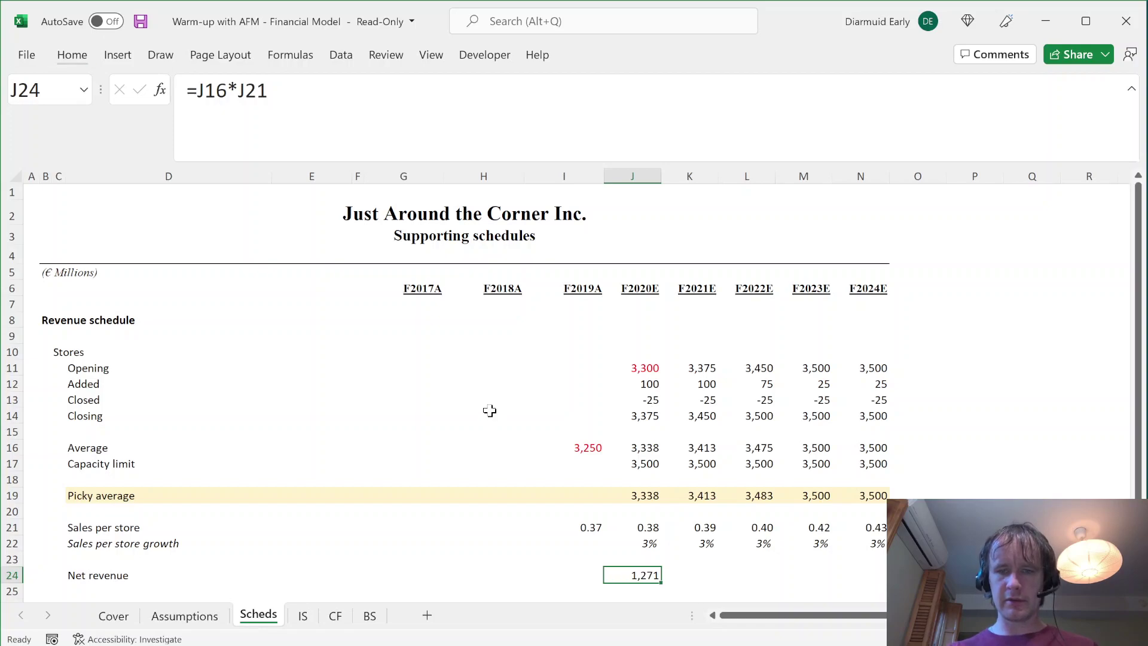
key("shift+Right")
key("shift+Right")
key("shift+Right")
key("shift+Right")
key("ctrl+r")
key("Left")
key("Right")
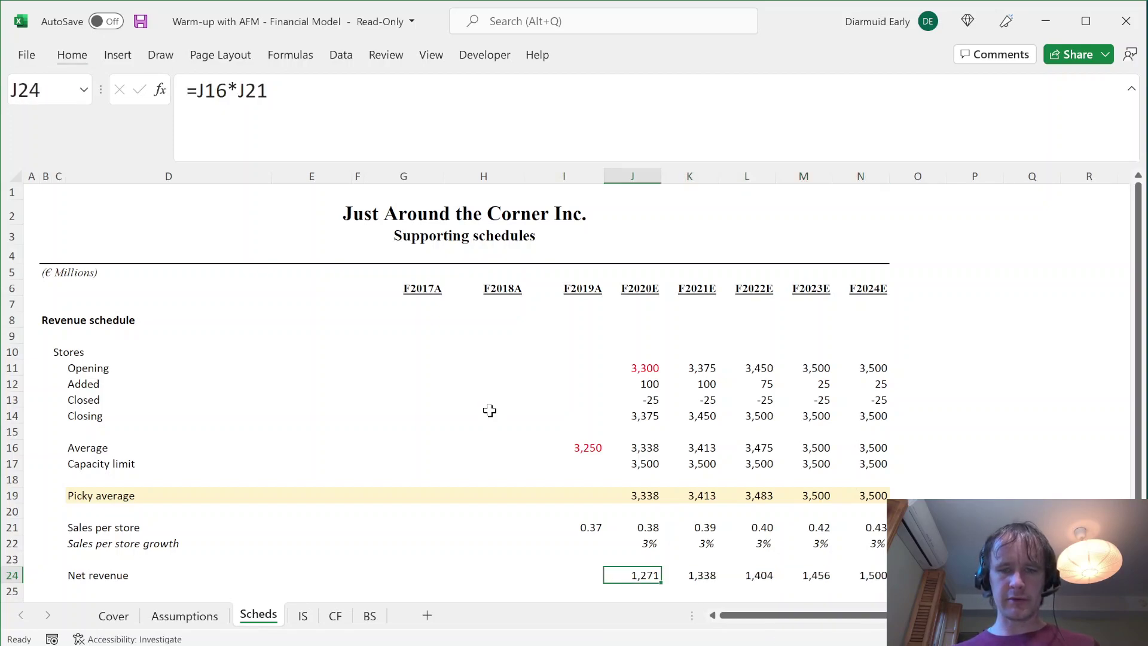
- Undo the net revenue fill and number formatting, keeping the =J16*J21 formula in J24
key("ctrl+z")
key("ctrl+z")
key("ctrl+z")
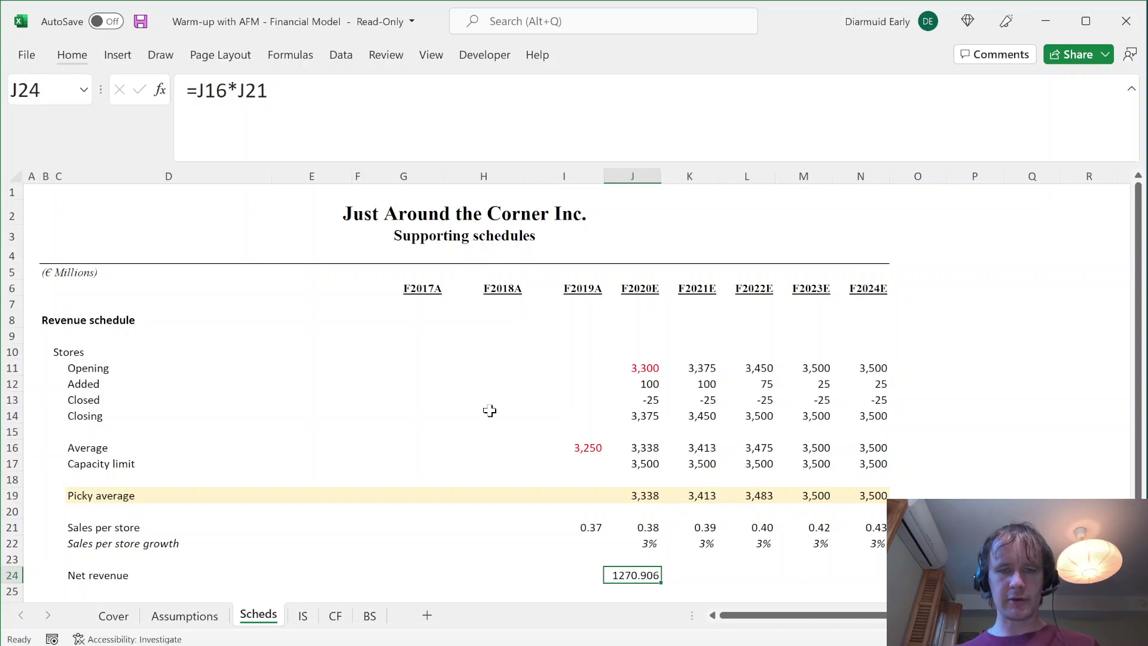
key("Delete")
key("ctrl+z")
- Show net revenue in J24 as a comma-separated whole number and copy the formula across J24:N24
key("ctrl+shift+1")
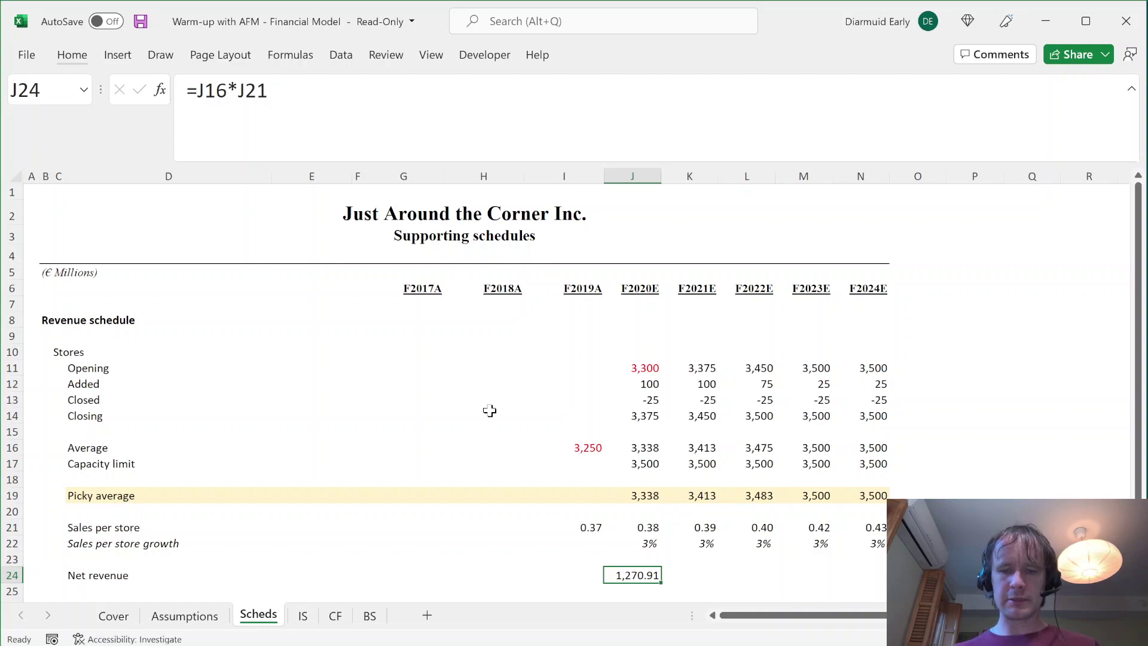
key("alt+h")
key("9")
key("9")
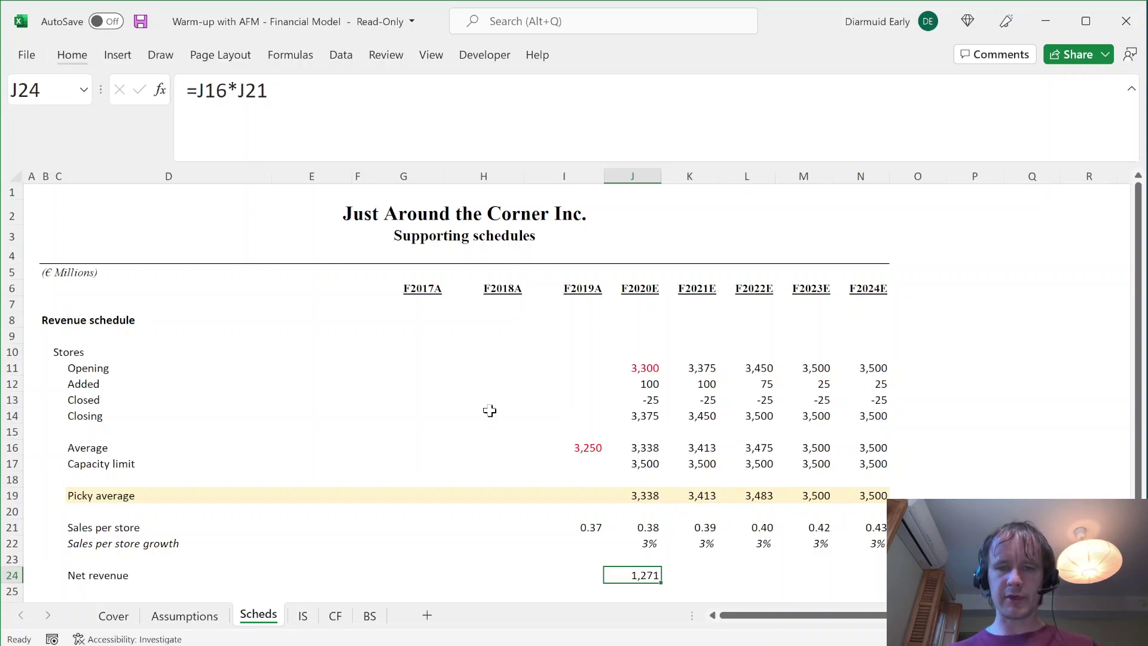
key("shift+Right")
key("shift+Right")
key("shift+Right")
key("shift+Right")
key("ctrl+r")
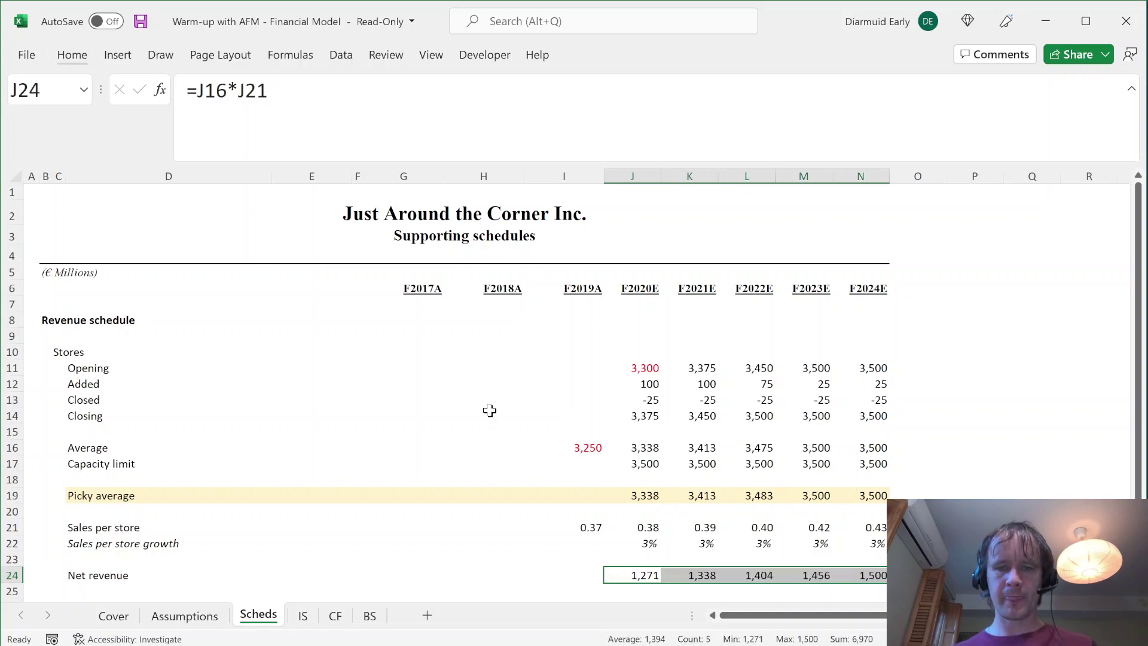
key("Up")
key("Up")
key("Up")
key("Up")
key("Up")
key("Up")
key("Up")
key("Up")
key("Up")
key("Up")
key("ctrl+c")
key("Down")
key("Down")
key("Down")
key("Down")
key("Down")
key("Down")
key("Down")
key("Down")
key("Down")
key("Down")
key("shift+Right")
key("shift+Right")
key("shift+Right")
key("shift+Right")
key("ctrl+alt+v")
key("Escape")
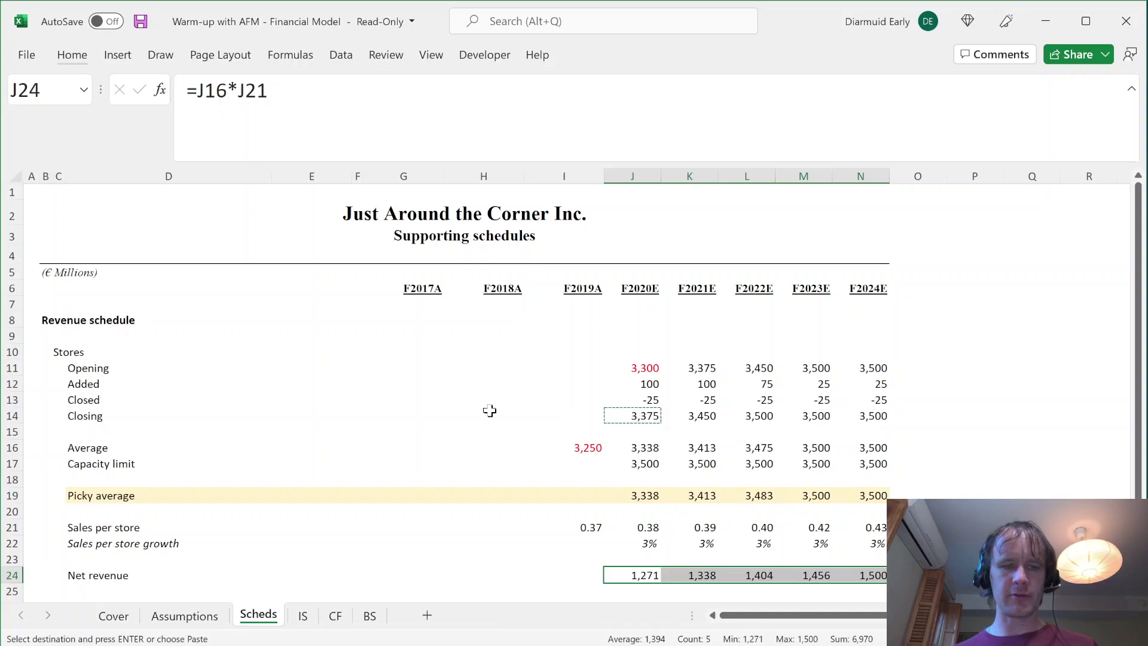
- Link F2020E Net Revenue in J12 of the IS sheet to the revenue schedule with =Scheds!J24
key("ctrl+Page_Down")
key("Right")
key("Right")
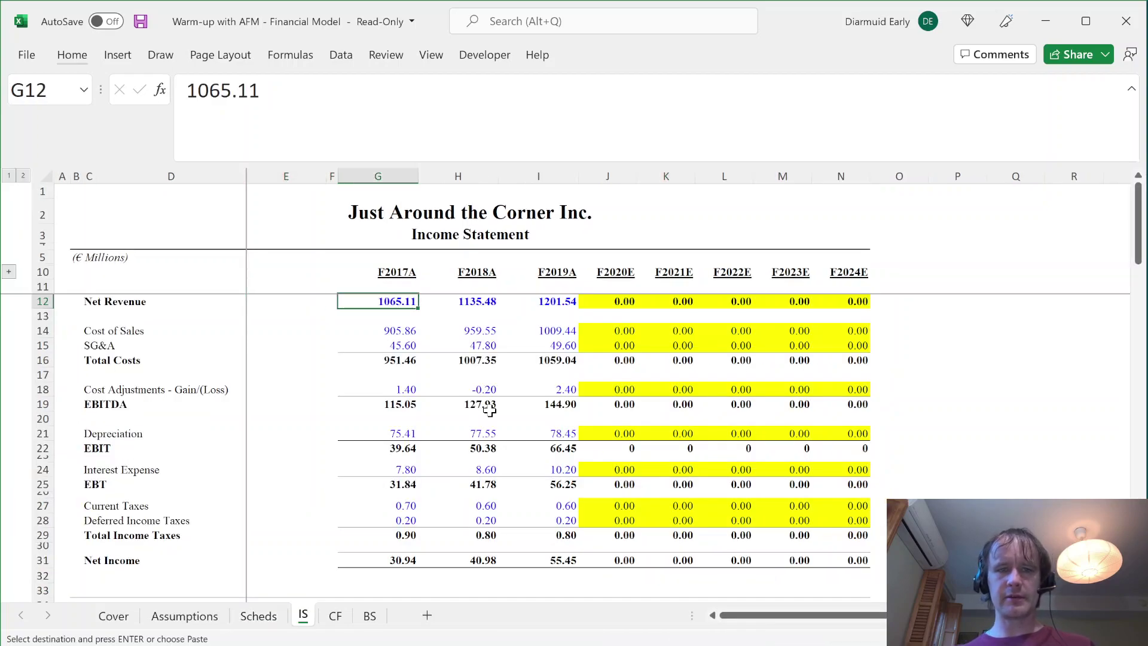
key("Right")
key("Right")
key("Right")
type("=")
key("ctrl+Page_Up")
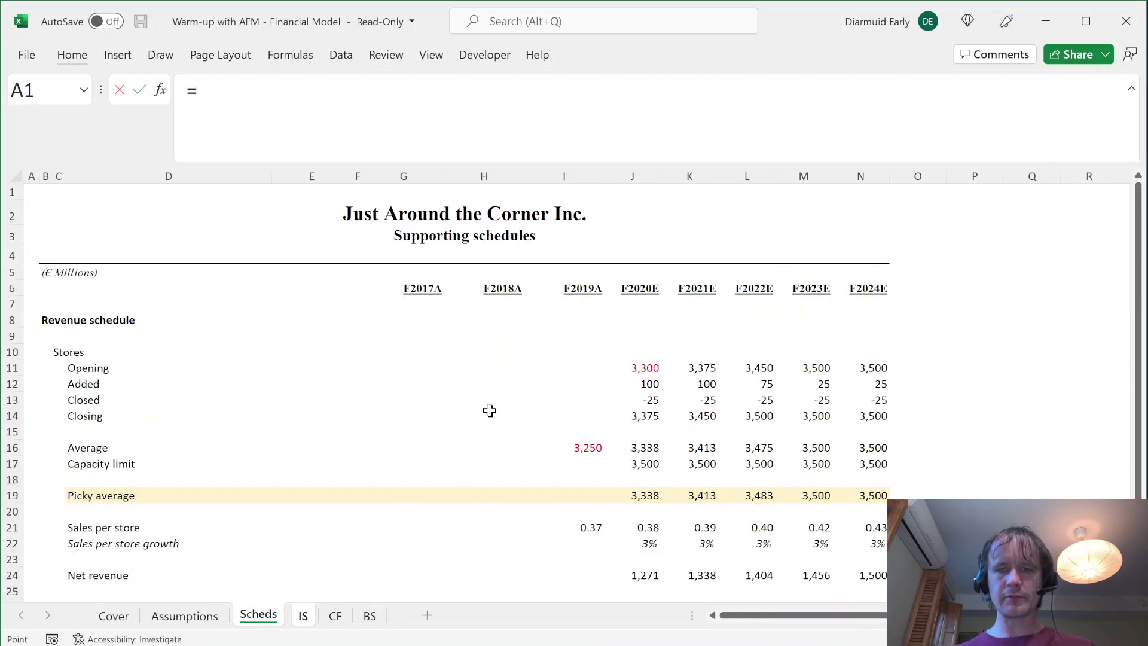
left_click(645, 576)
key("Return")
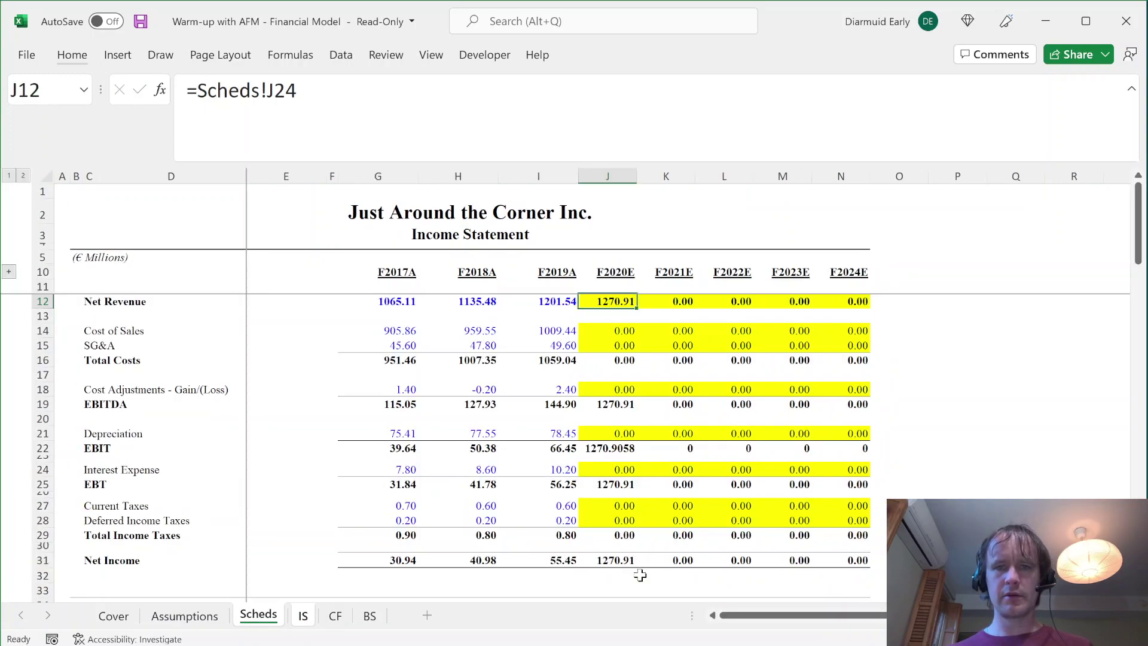
- Fill the Net Revenue link across to N12 and remove the yellow fill from J12:N12
key("shift+Right")
key("shift+Right")
key("shift+Right")
key("shift+Right")
key("ctrl+r")
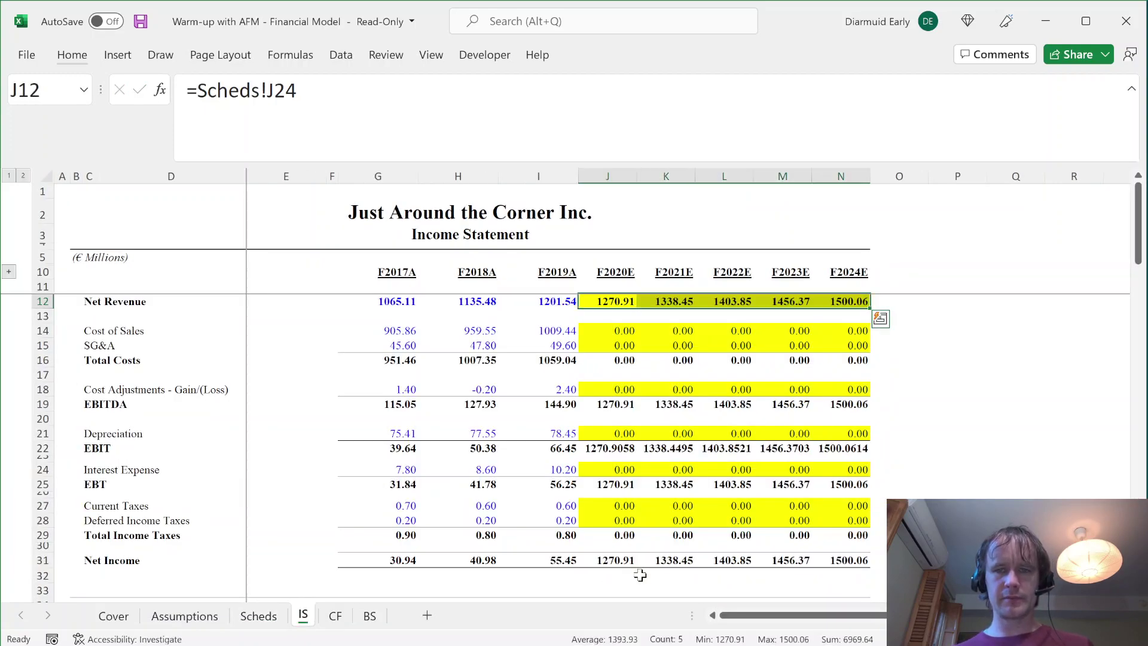
key("alt+h")
key("h")
key("n")
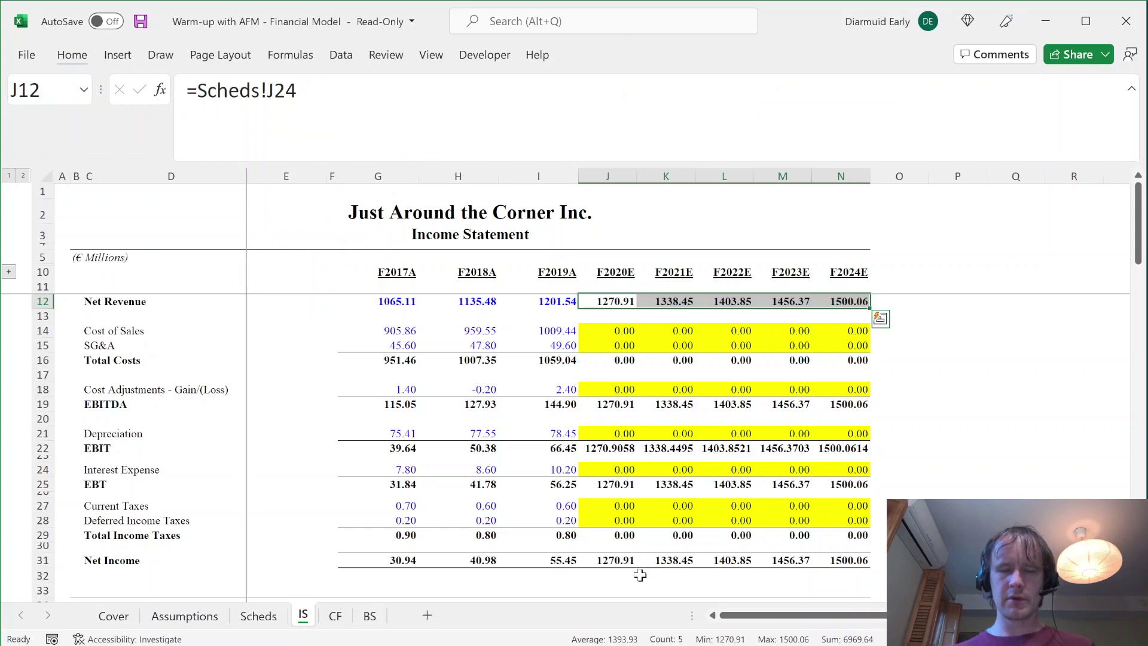
- Format Net Revenue in G12:N12 of the income statement with thousands separators and two decimal places
key("ctrl+Left")
key("ctrl+shift+Right")
key("ctrl+shift+1")
key("alt")
key("h")
key("9")
key("alt")
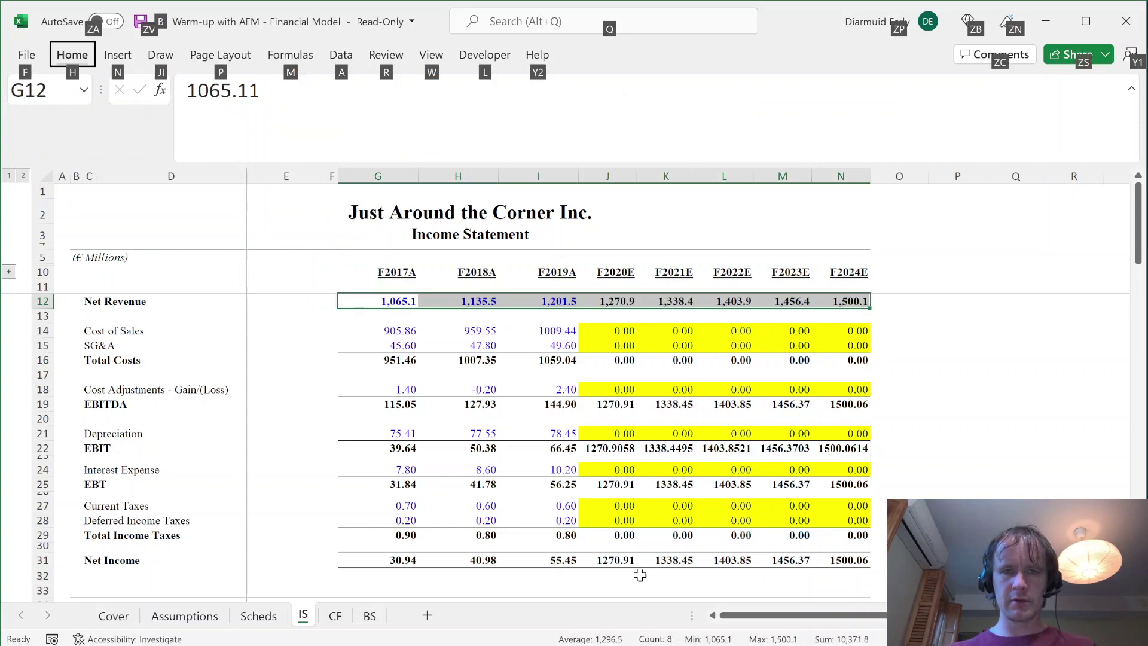
key("Escape")
key("alt+h")
key("0")
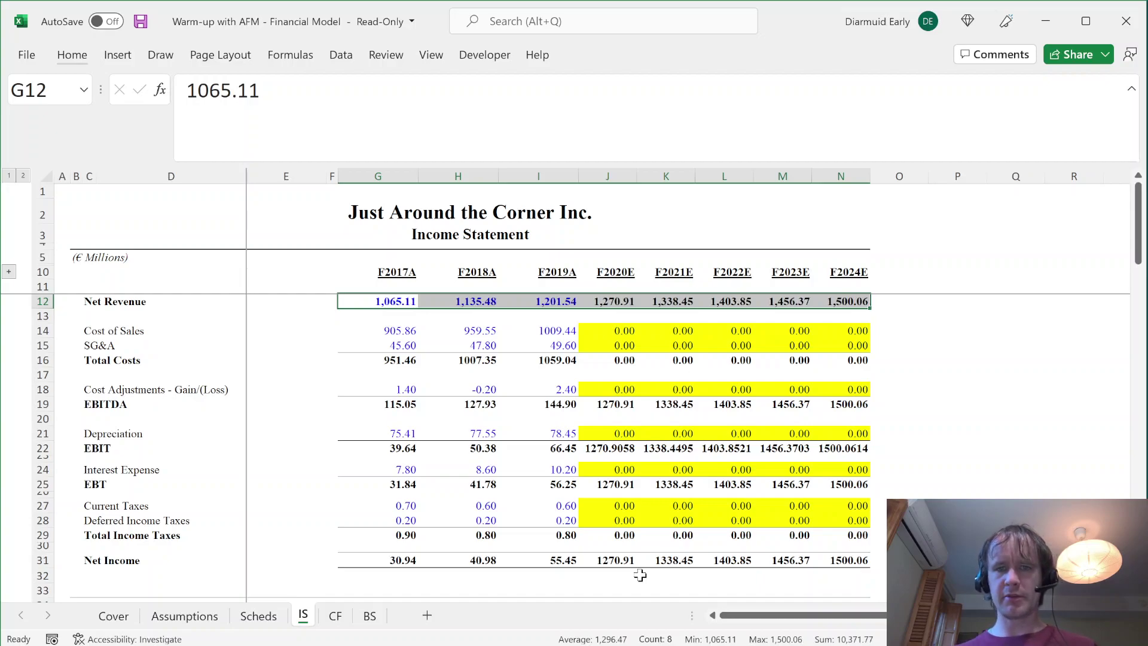
- Check how the forecast net income feeds the cash flow statement, from operating cash flow through to ending cash in F2024E
key("Right")
key("Right")
key("Right")
key("Right")
key("Left")
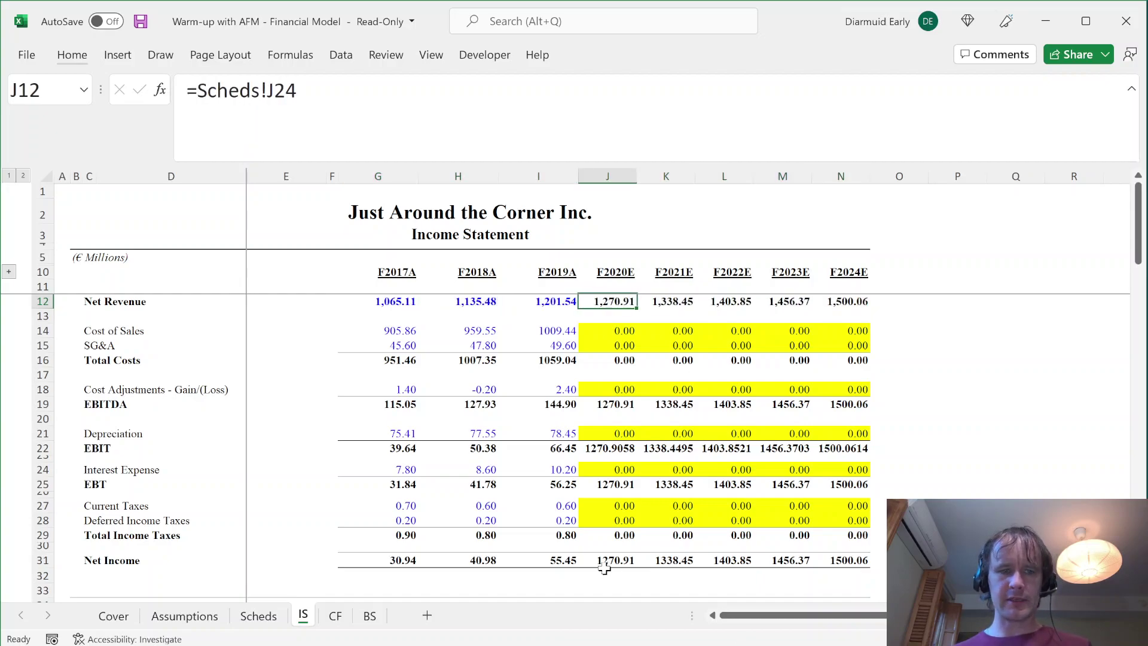
left_click(618, 557)
key("ctrl+Page_Down")
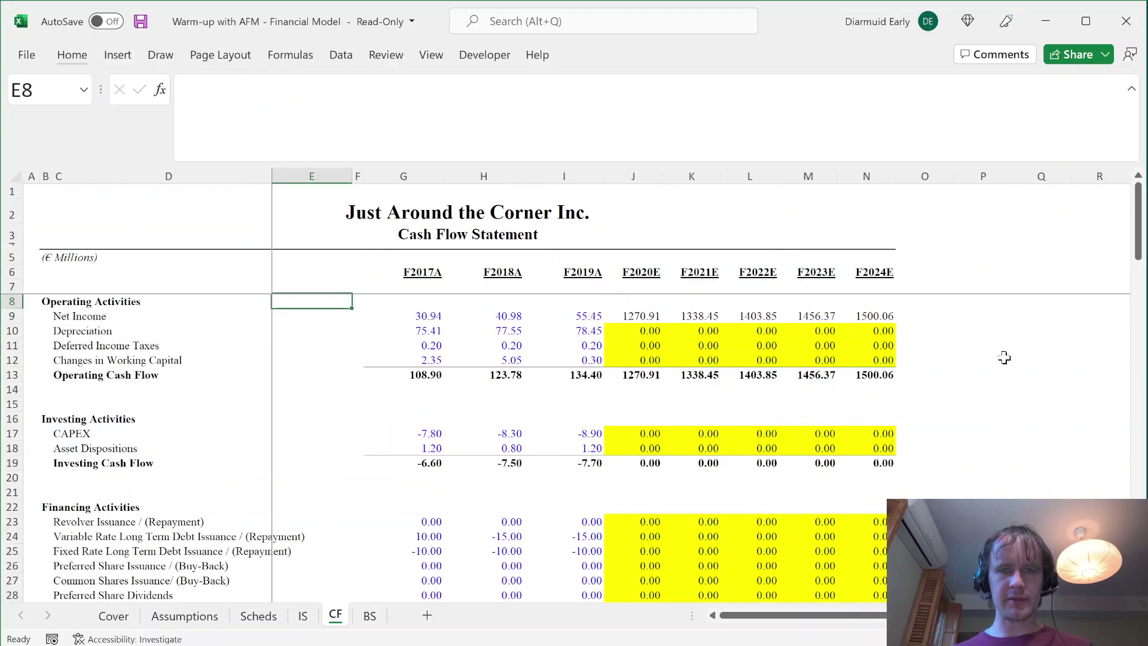
left_click(649, 315)
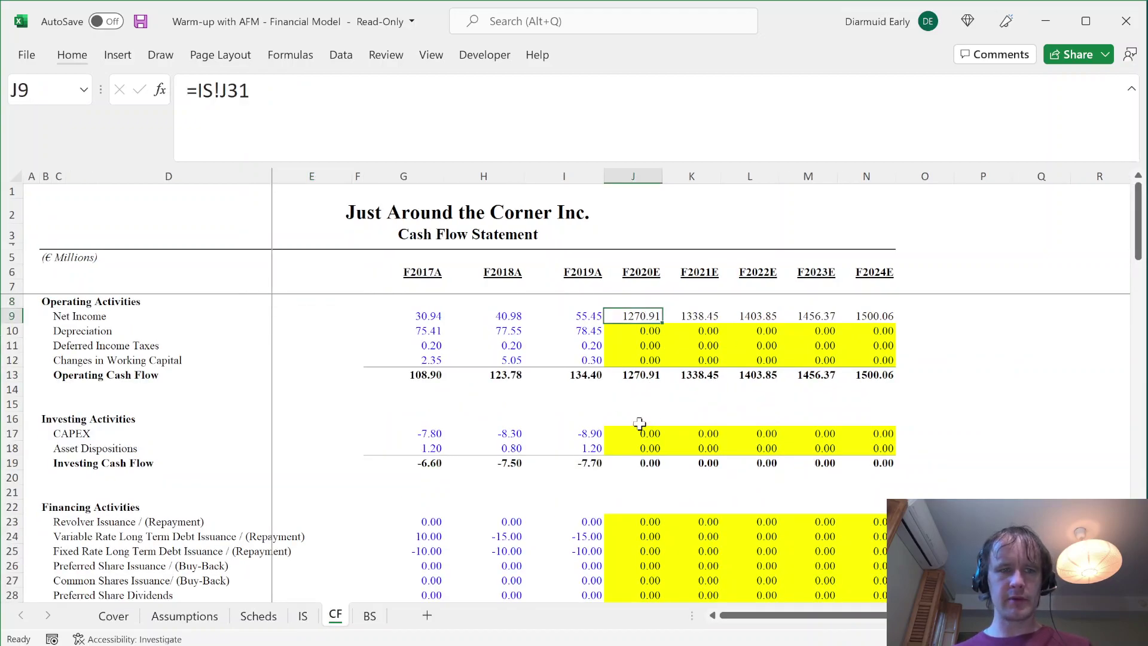
left_click(648, 379)
scroll(648, 472, "down", 5)
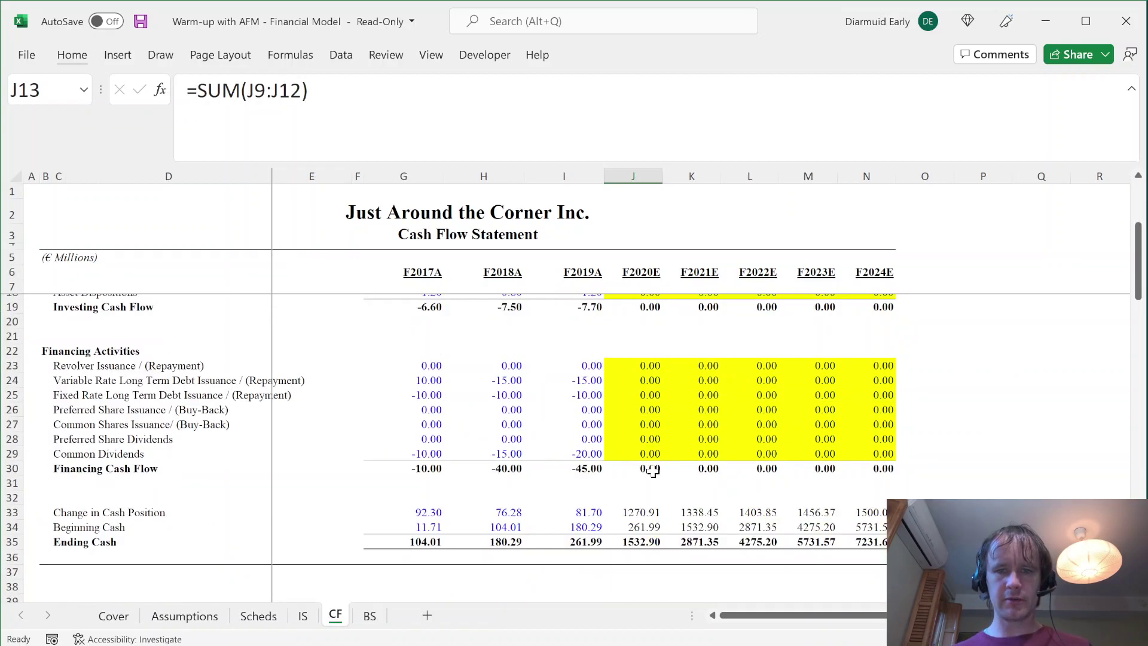
left_click(870, 469)
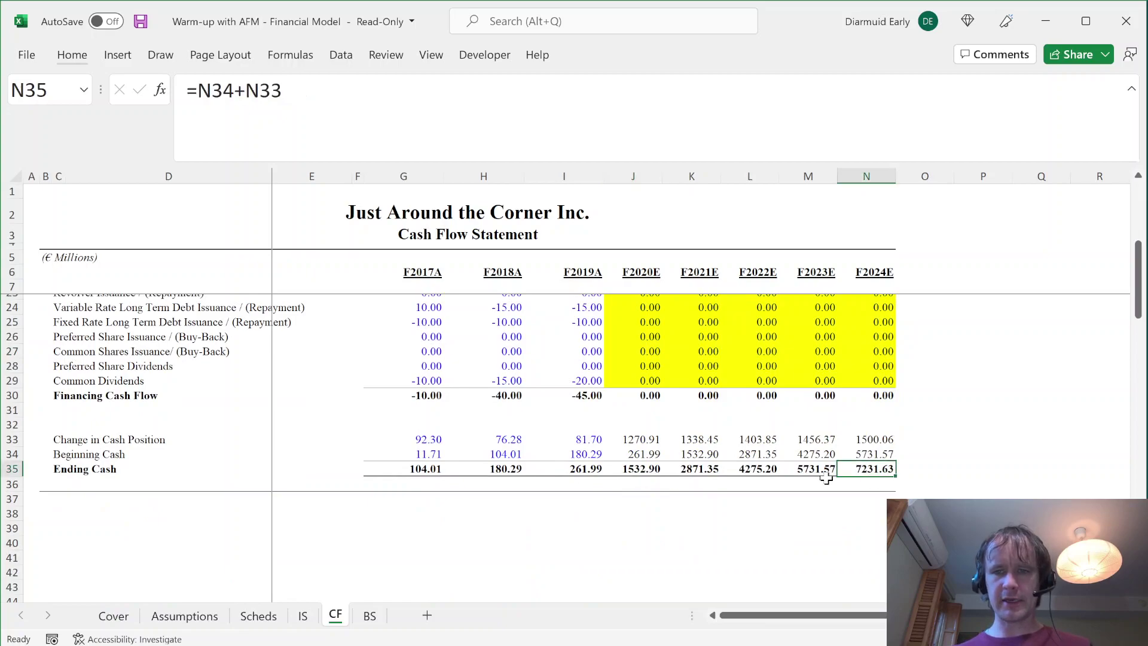
- Review the BS sheet's total assets, retained earnings formulas and balance check across the forecast years
key("ctrl+Page_Down")
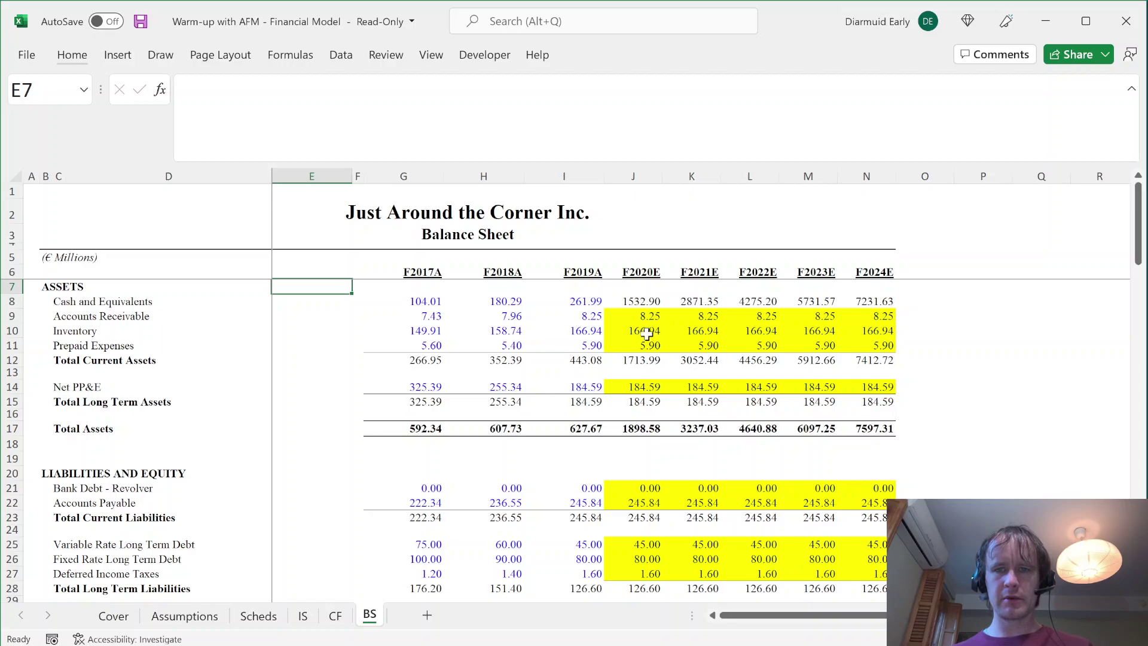
left_click(640, 430)
scroll(646, 511, "down", 5)
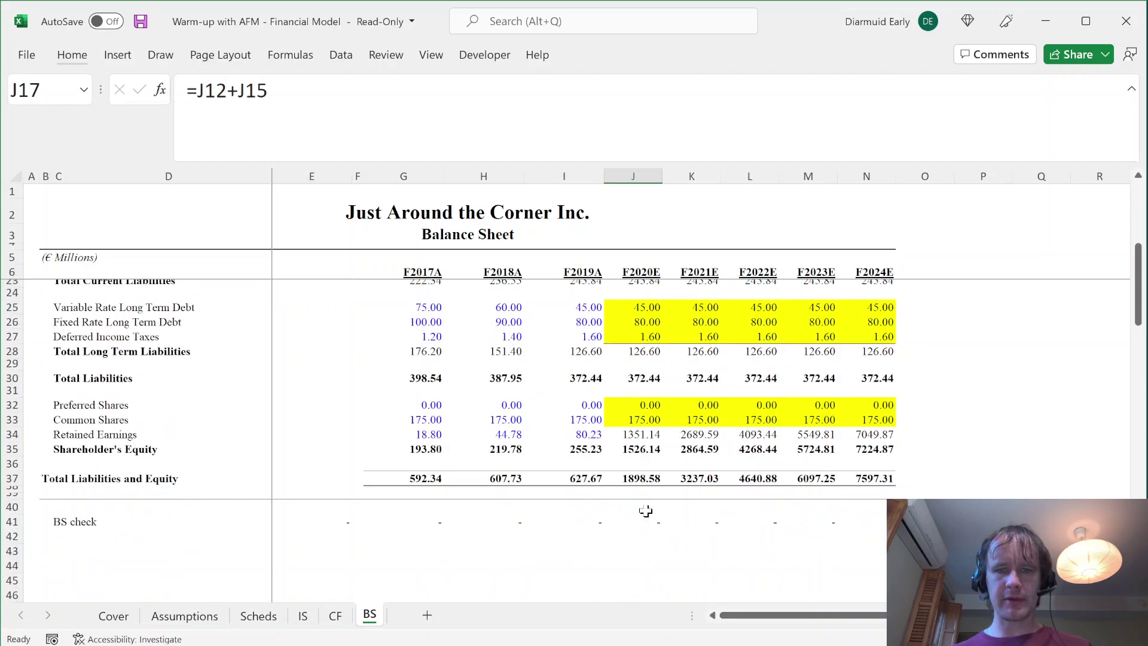
left_click(641, 433)
key("ctrl+Right")
key("Left")
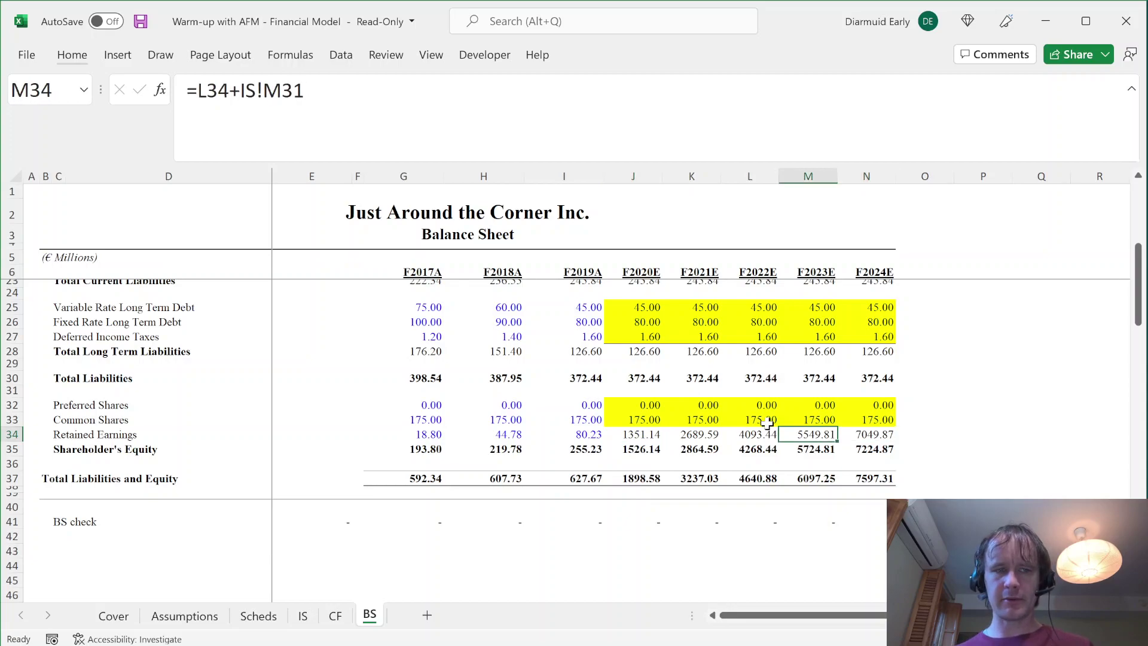
key("ctrl+Left")
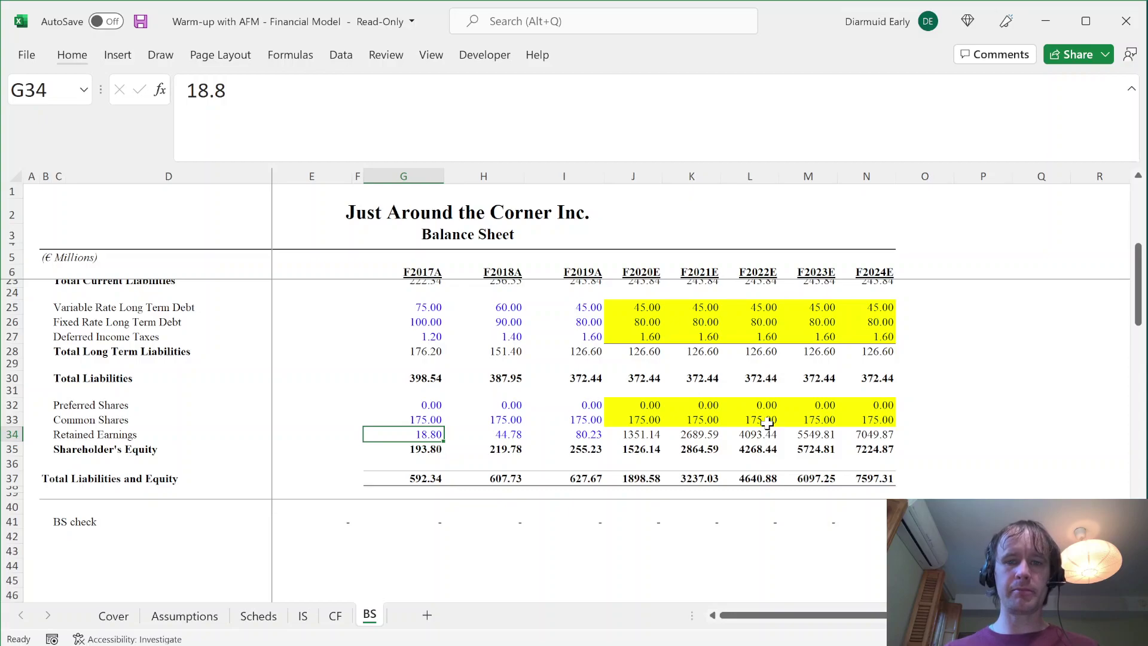
scroll(444, 367, "up", 2)
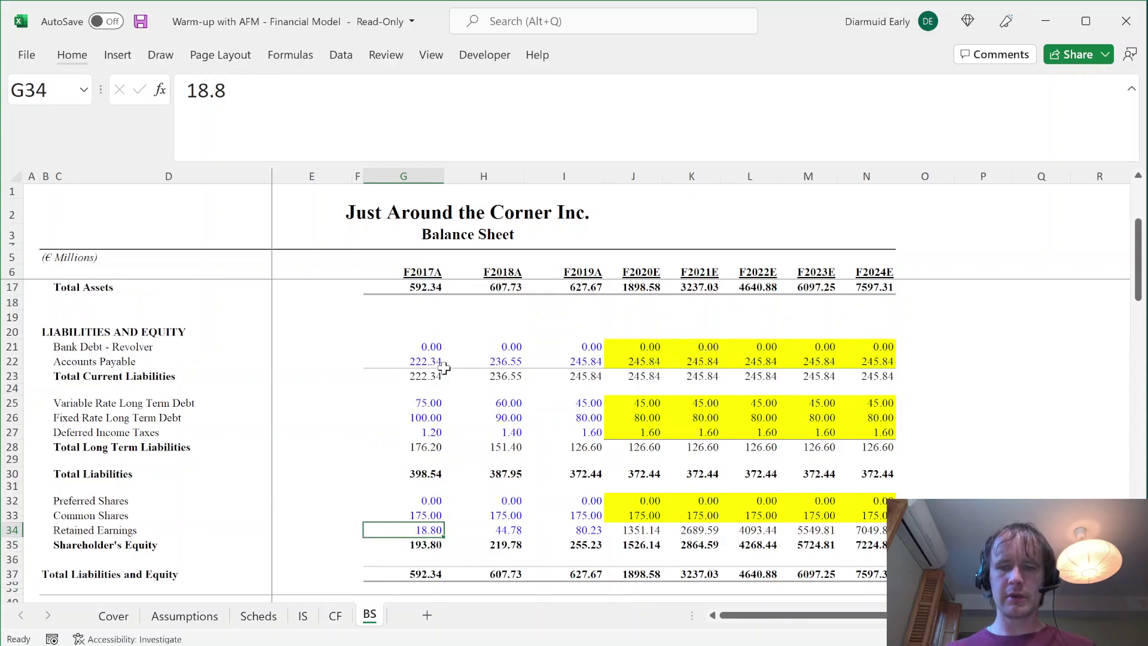
key("ctrl+Home")
- Return to the Scheds sheet, and switch to the case PDF in the browser to find the Operating Costs section
key("ctrl+Page_Up")
key("ctrl+Page_Up")
key("ctrl+Page_Up")
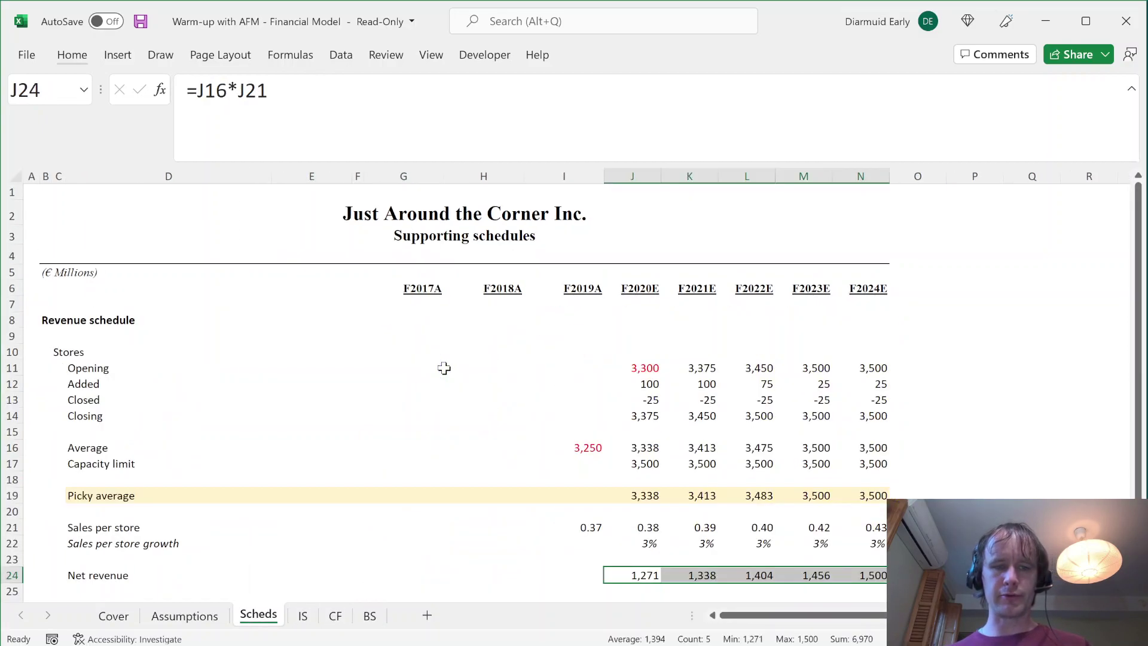
key("Home")
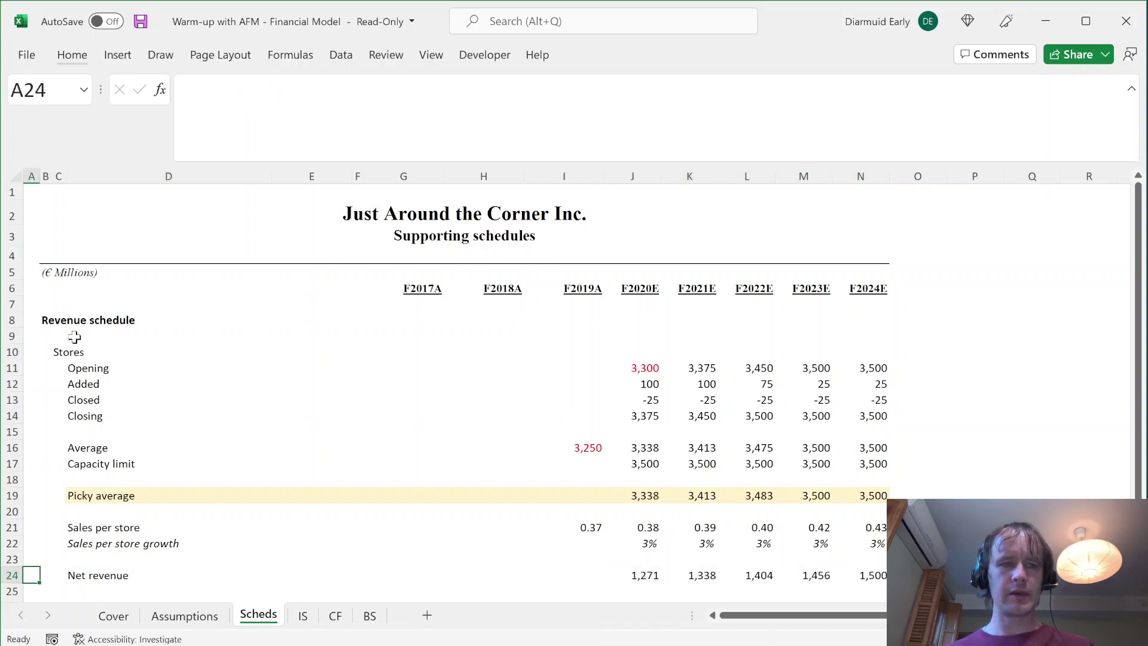
key("alt+Tab")
scroll(78, 344, "down", 6)
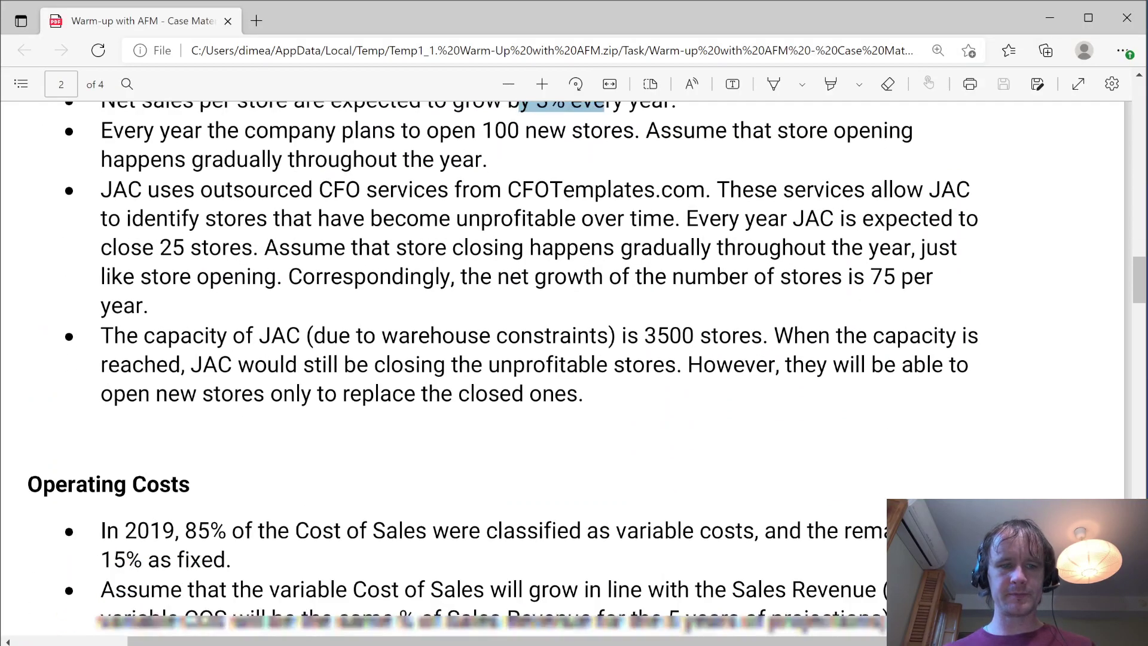
scroll(574, 359, "up", 1)
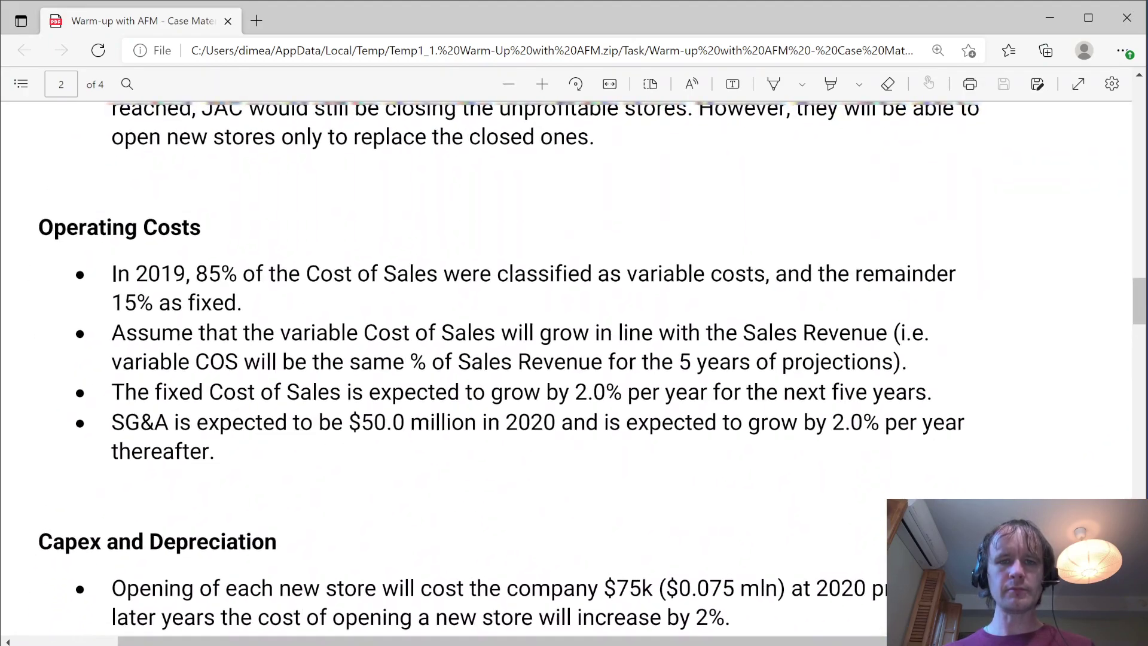
- Switch back to Excel and examine the Cost of Sales, SG&A and Cost Adjustments rows on the IS sheet
key("alt+Tab")
key("ctrl+Page_Down")
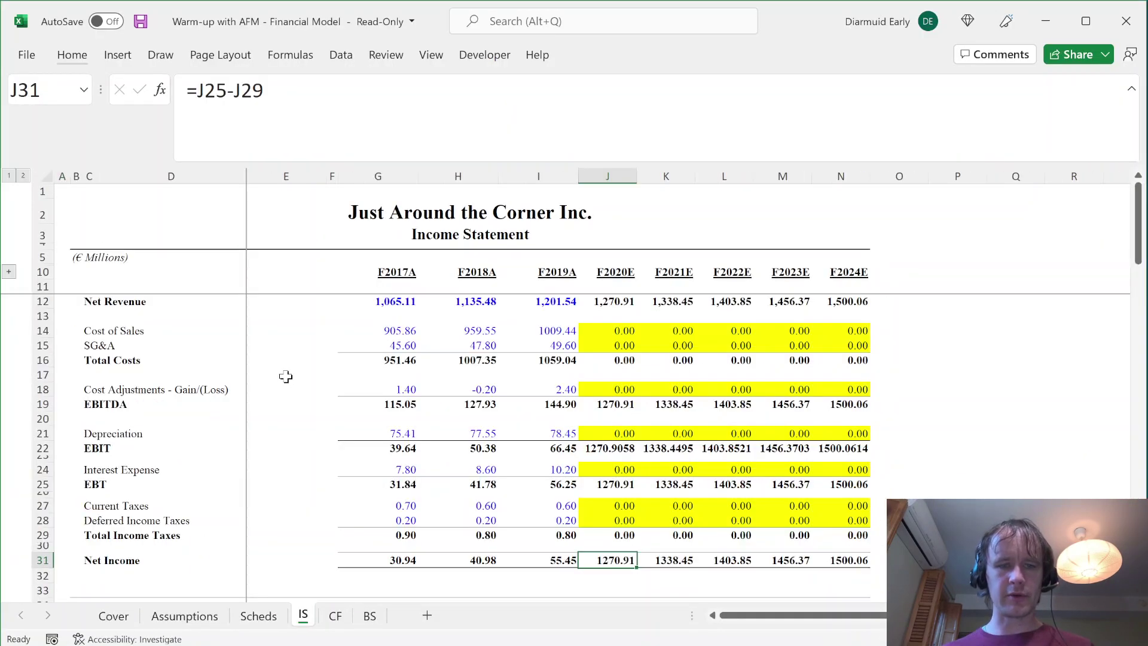
key("ctrl+Home")
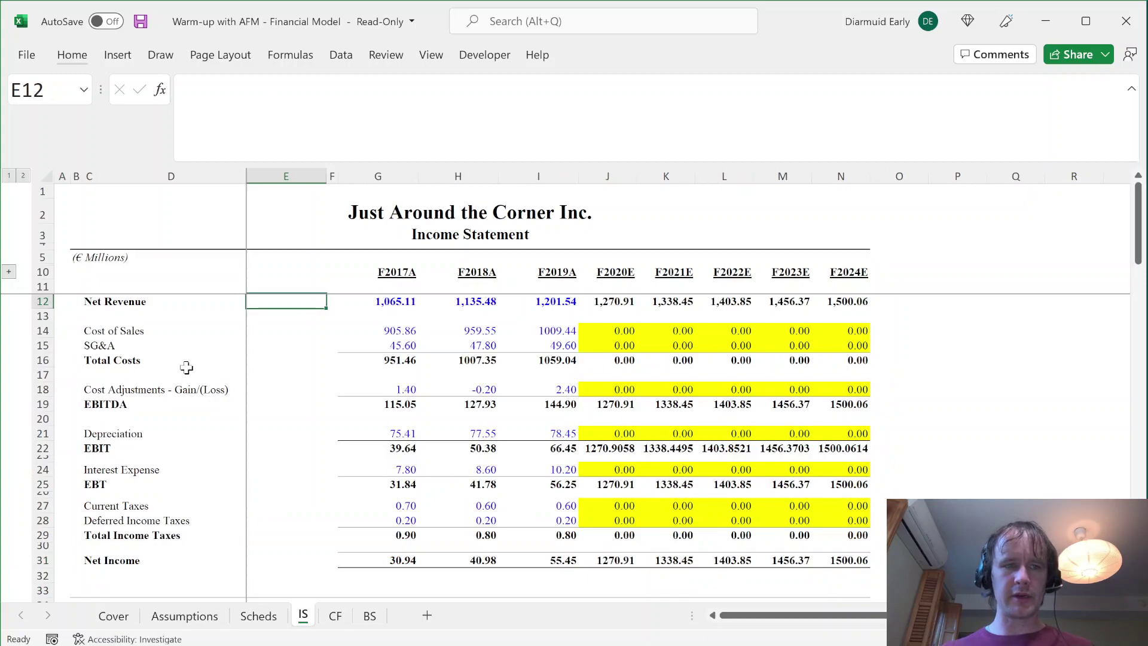
left_click(42, 331)
left_click(42, 345)
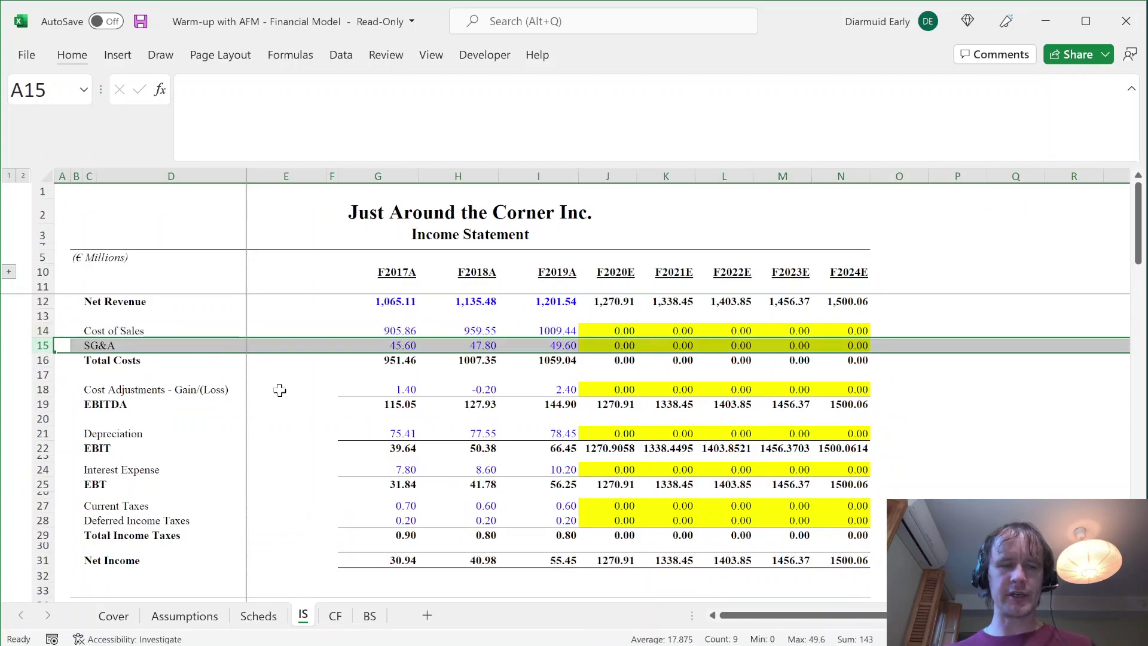
left_click(39, 389)
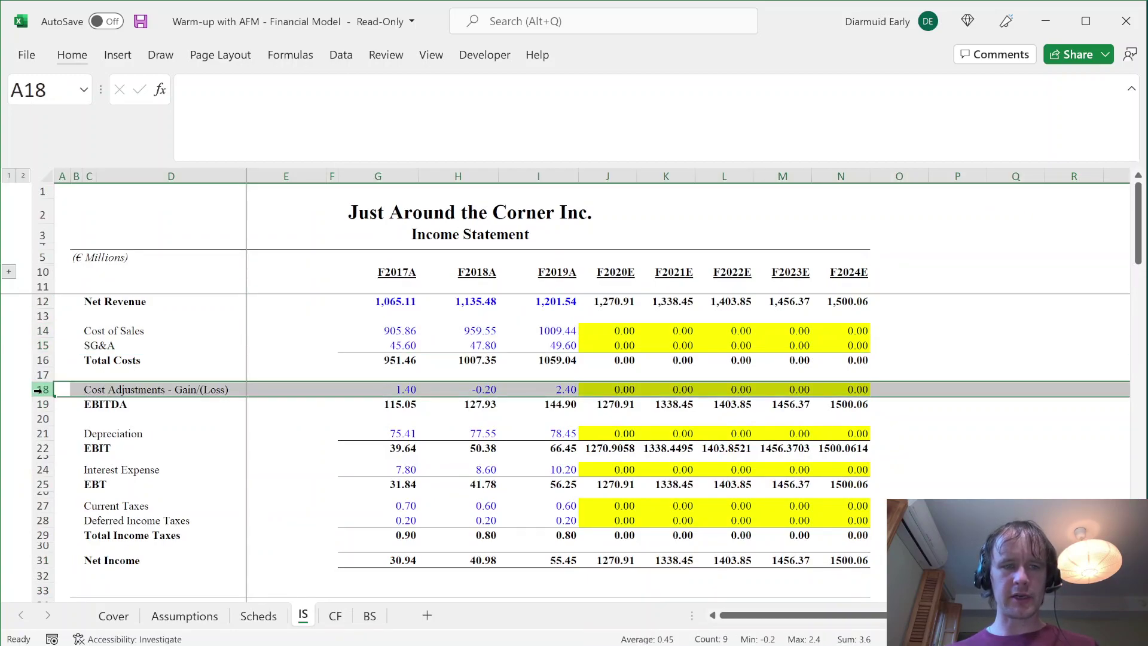
- Read the case PDF's assumptions on variable and fixed Cost of Sales and on SG&A
key("alt+Tab")
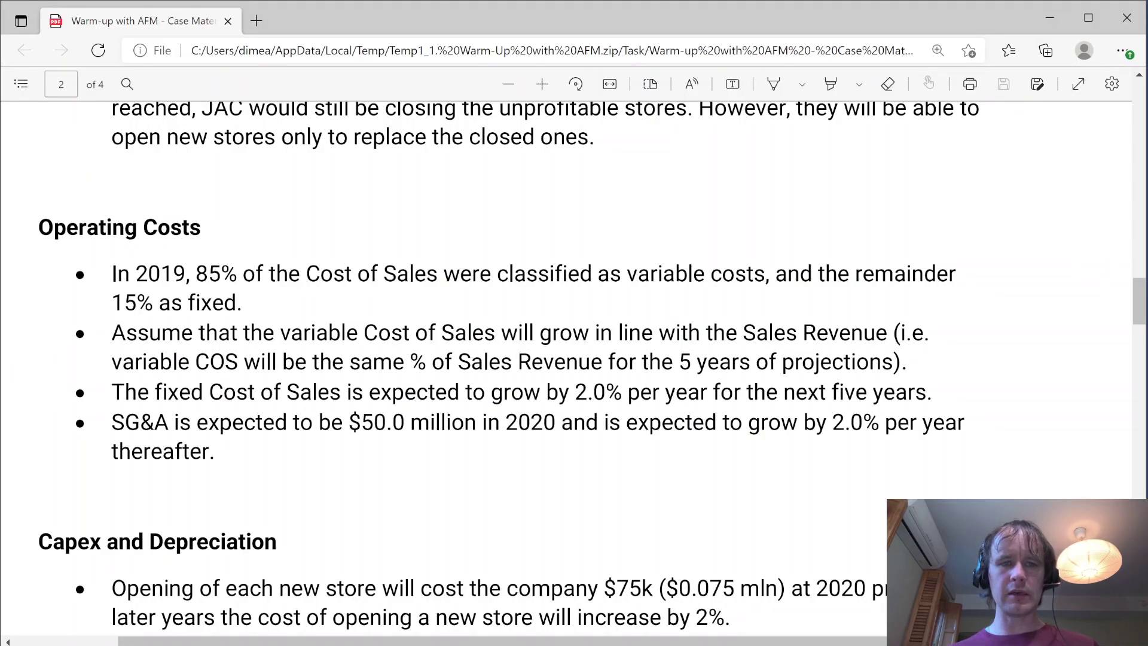
left_click_drag(117, 274, 437, 395)
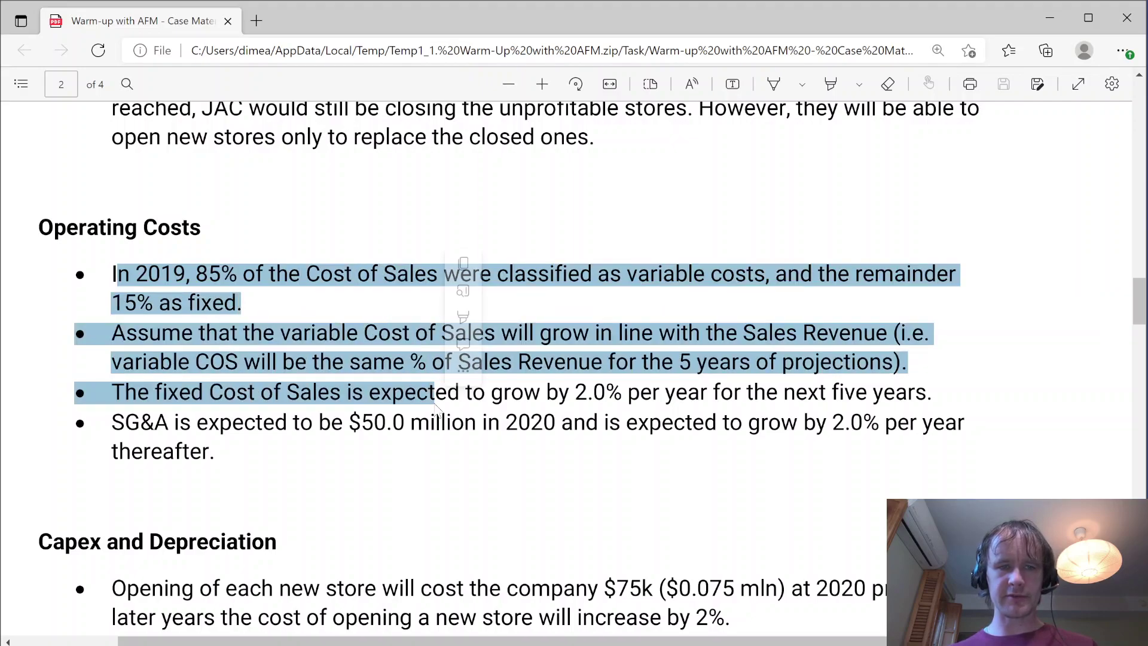
left_click_drag(276, 426, 293, 469)
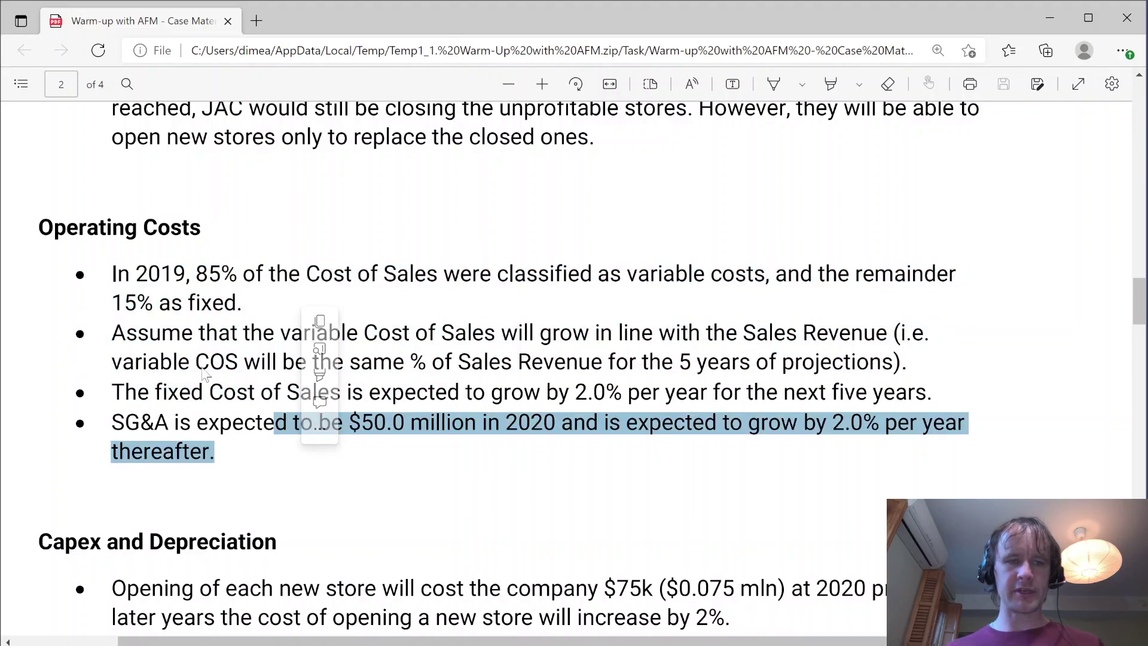
left_click(221, 349)
key("alt+Tab")
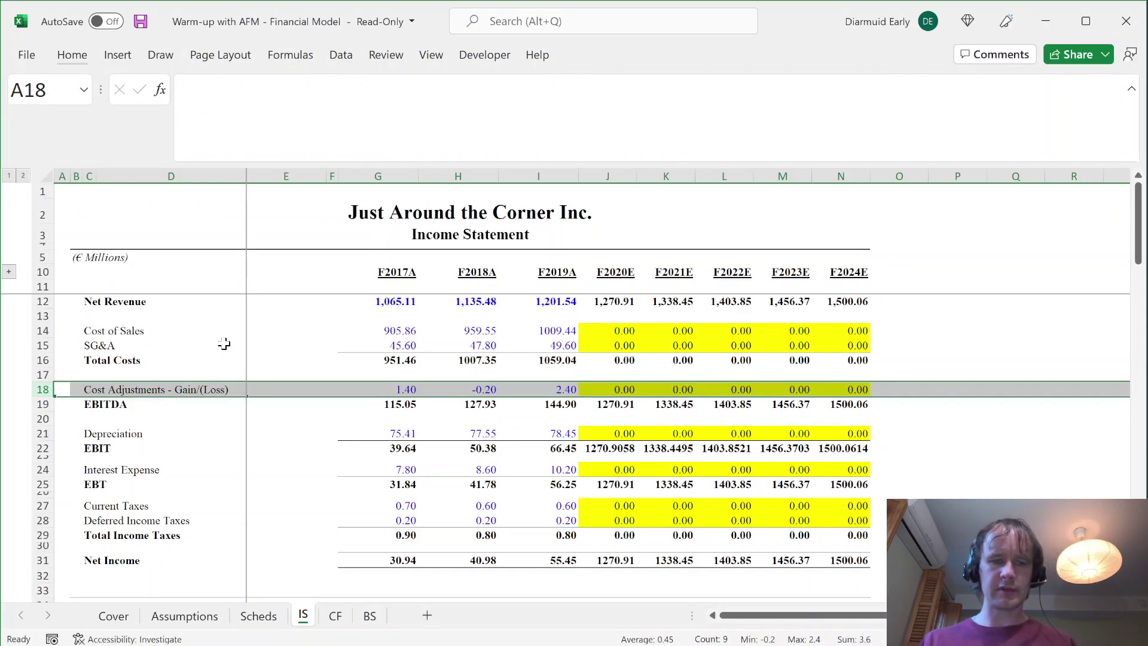
key("ctrl+Page_Up")
key("alt+Tab")
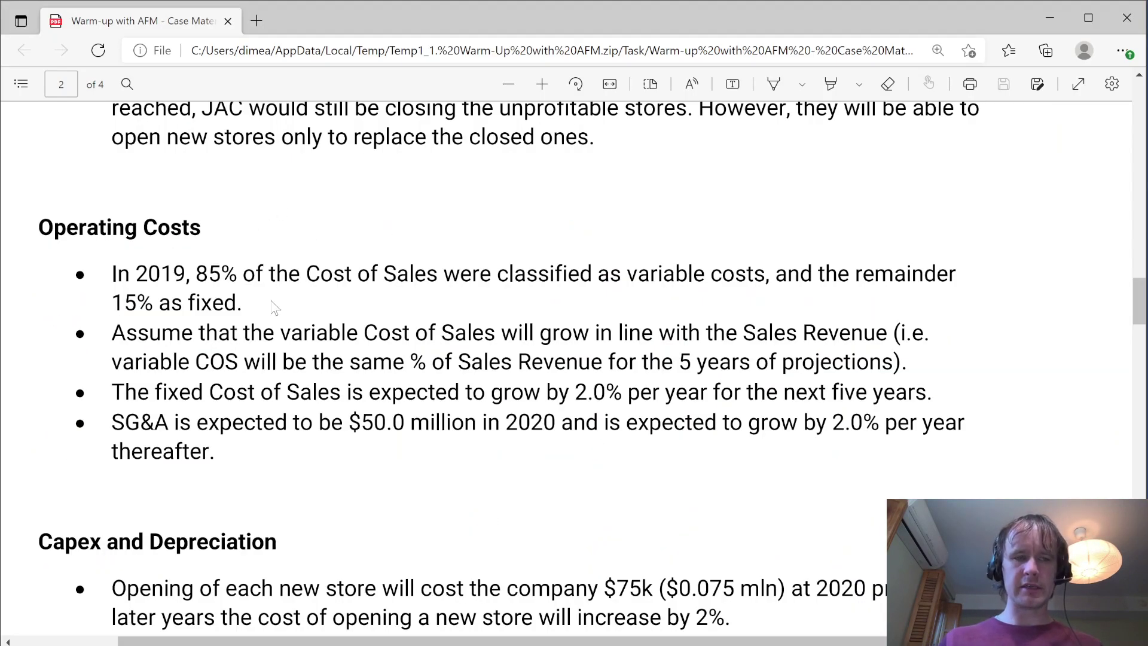
- Copy the Revenue schedule heading row into row 26 of Scheds and retitle it "Operating cost schedule"
key("alt+Tab")
left_click(11, 320)
key("ctrl+c")
scroll(89, 448, "down", 4)
left_click(58, 423)
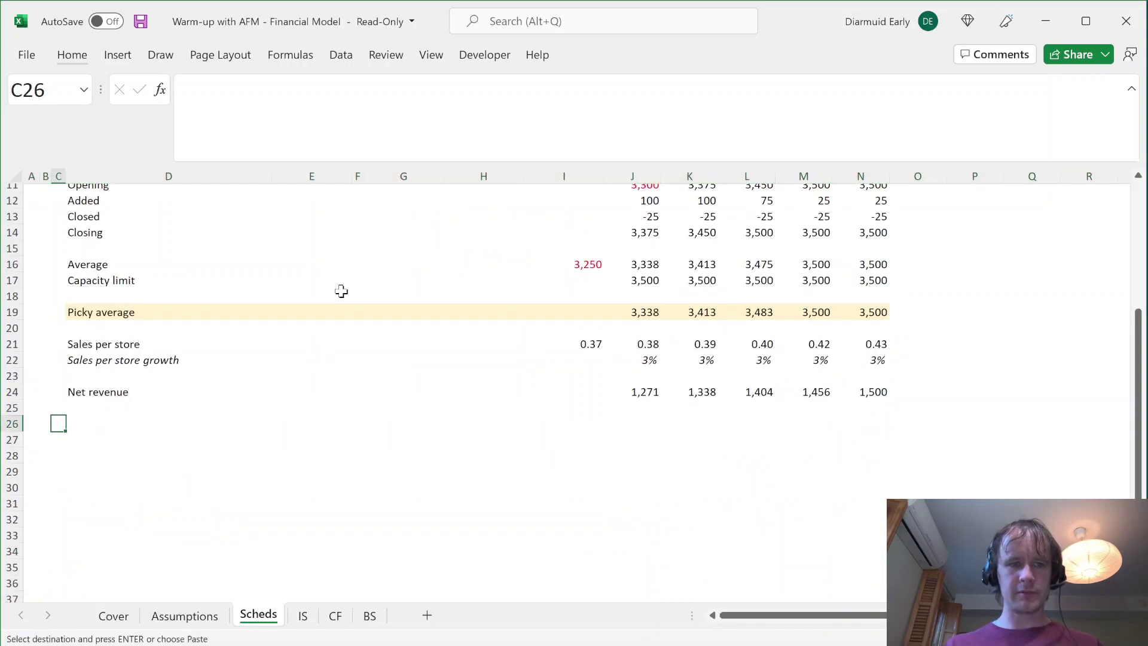
key("shift+space")
key("ctrl+v")
key("Left")
key("Right")
key("Left")
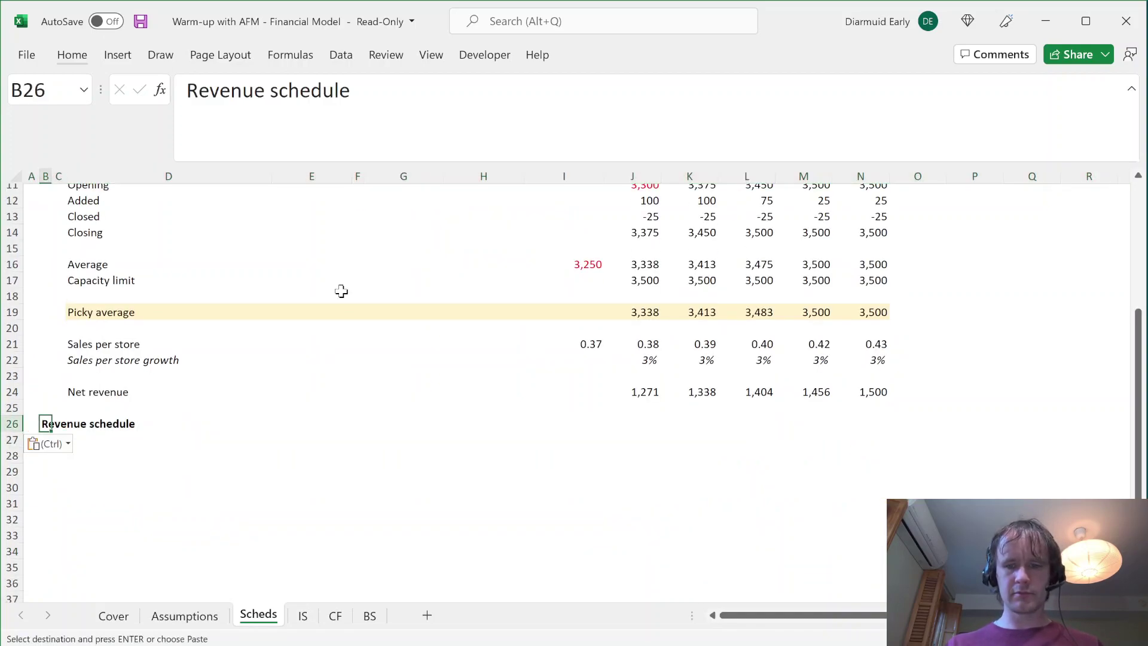
type("Operating cost schedule")
key("Return")
- Recheck the operating cost assumptions in the case PDF and enter the subheading "Cost of sales" in C28 of Scheds
key("Down")
key("Right")
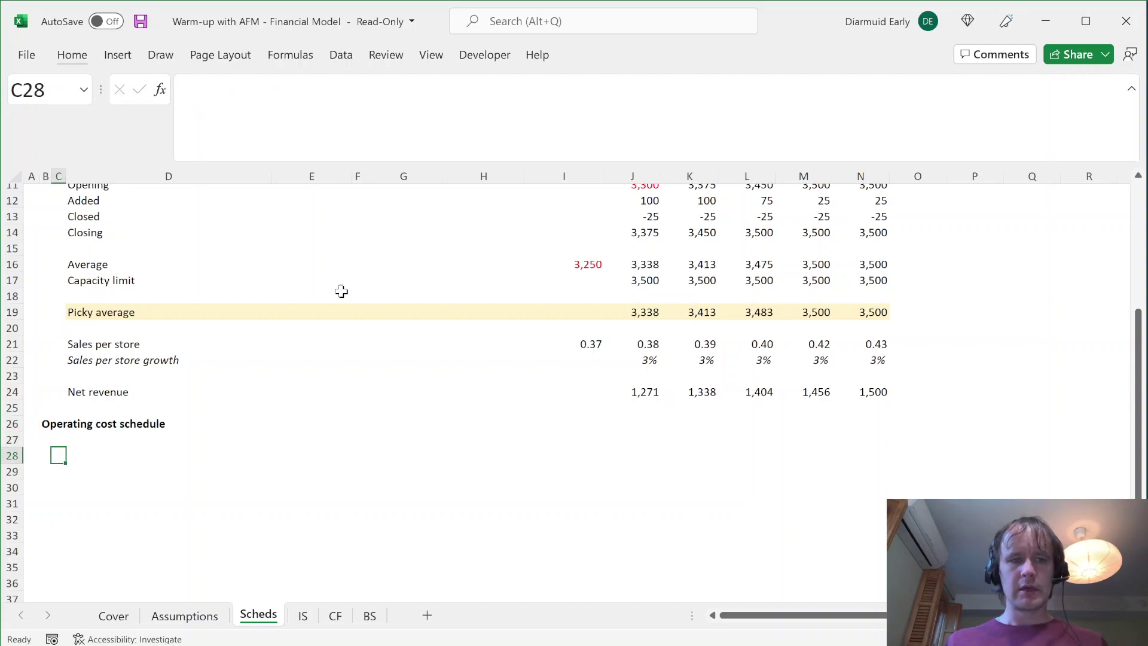
key("alt+Tab")
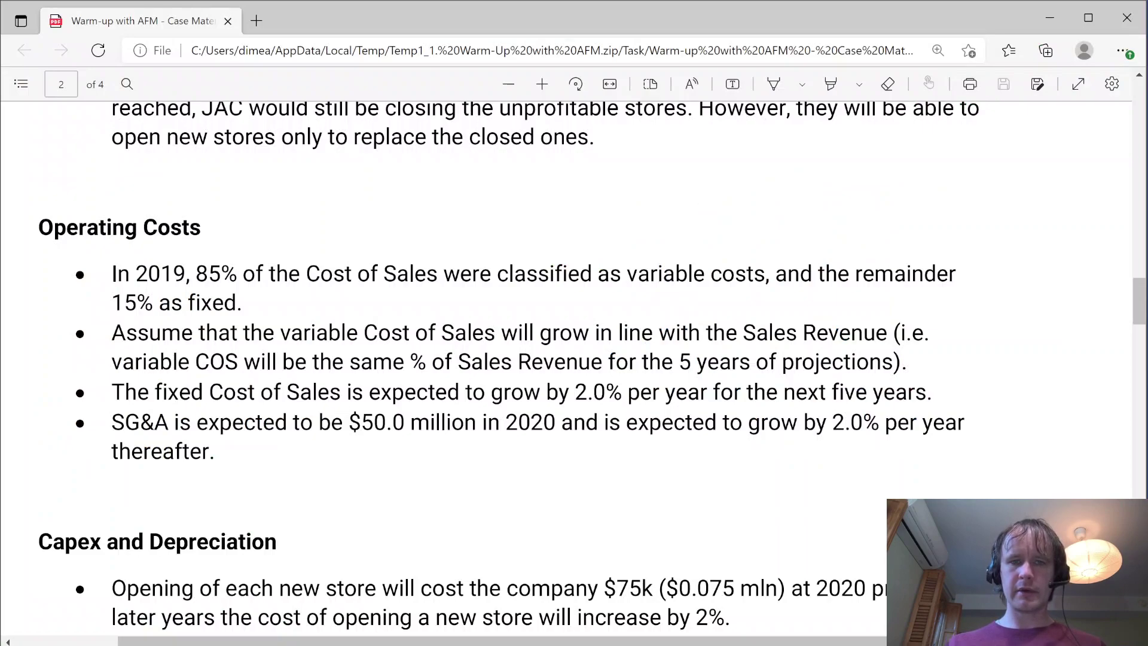
key("alt+Tab")
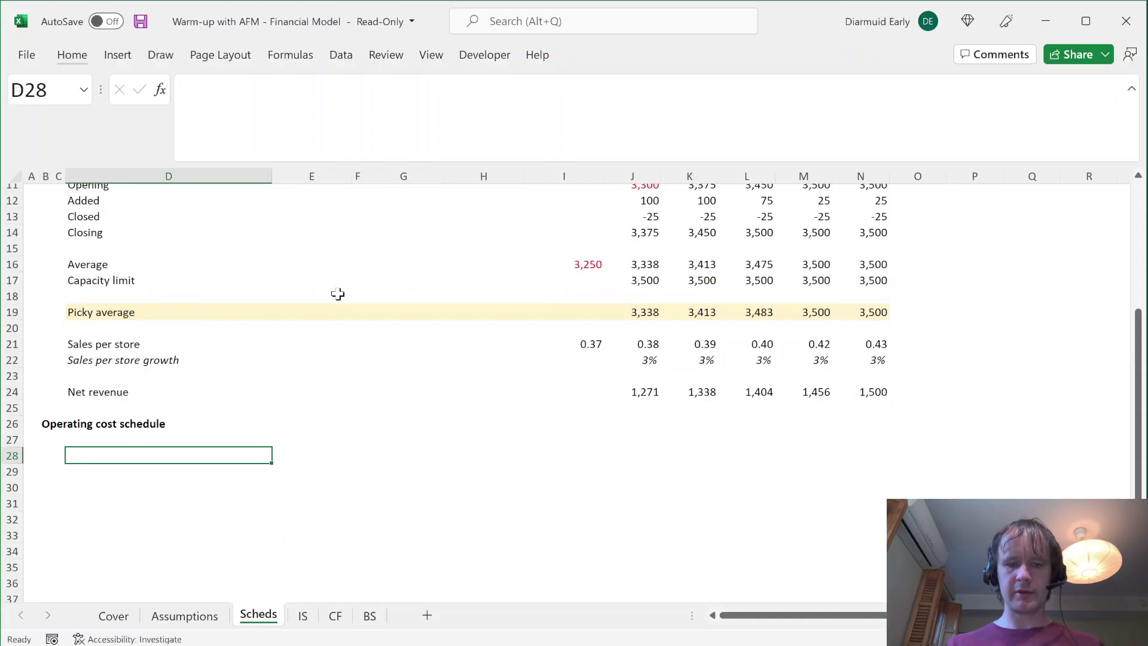
key("Left")
type("Cost ")
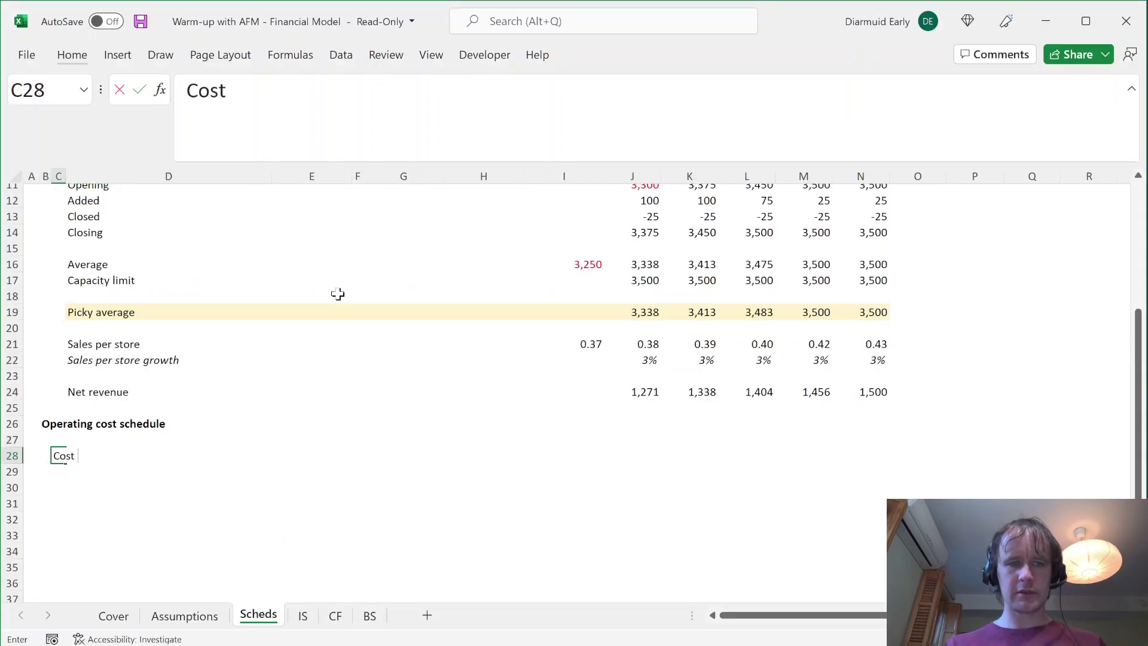
type("of sales")
key("Return")
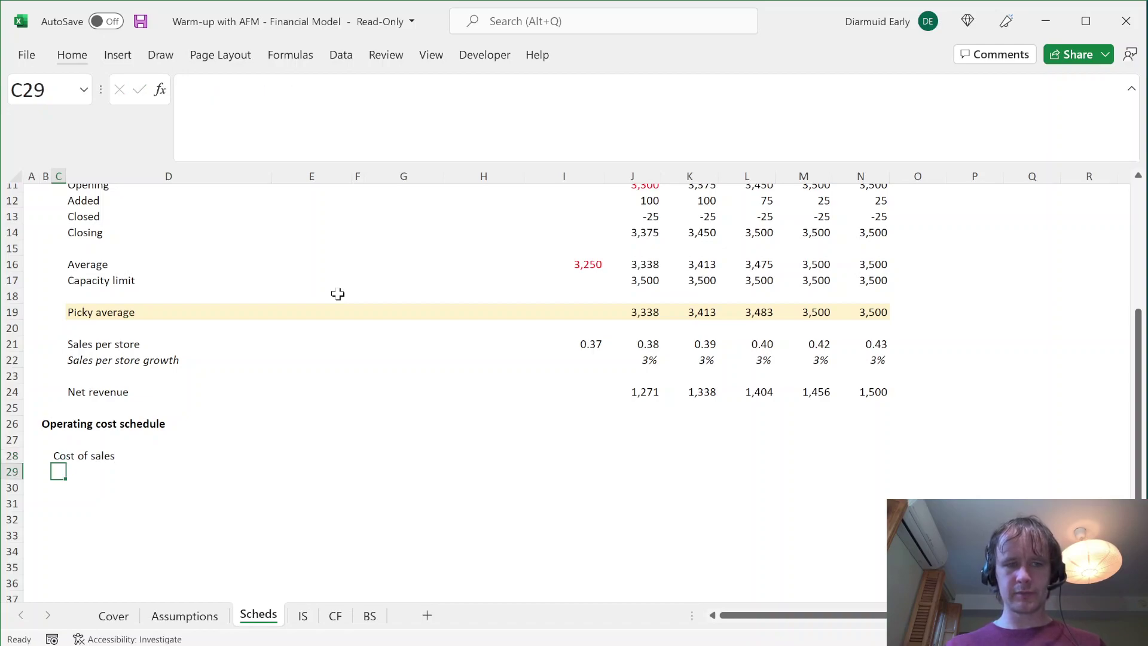
- Label D29:D31 as Fixed, Variable and Total beneath Cost of sales, with Total in bold
key("Right")
type("Fixed")
key("Return")
type("Variable")
key("Return")
type("Tota")
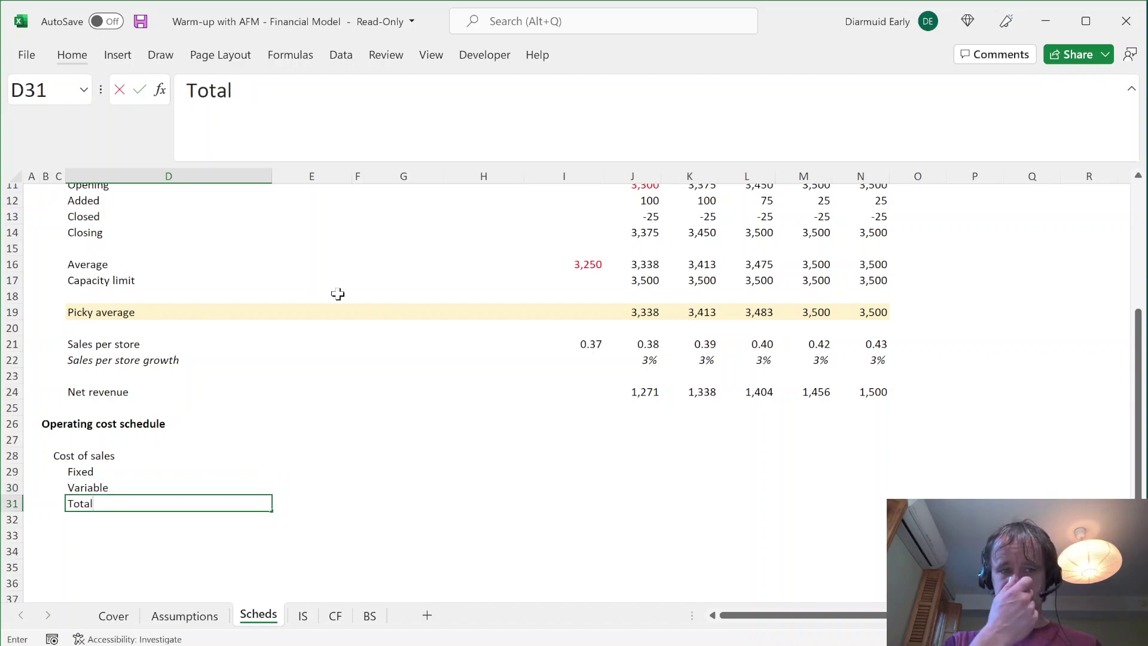
key("Right")
key("Left")
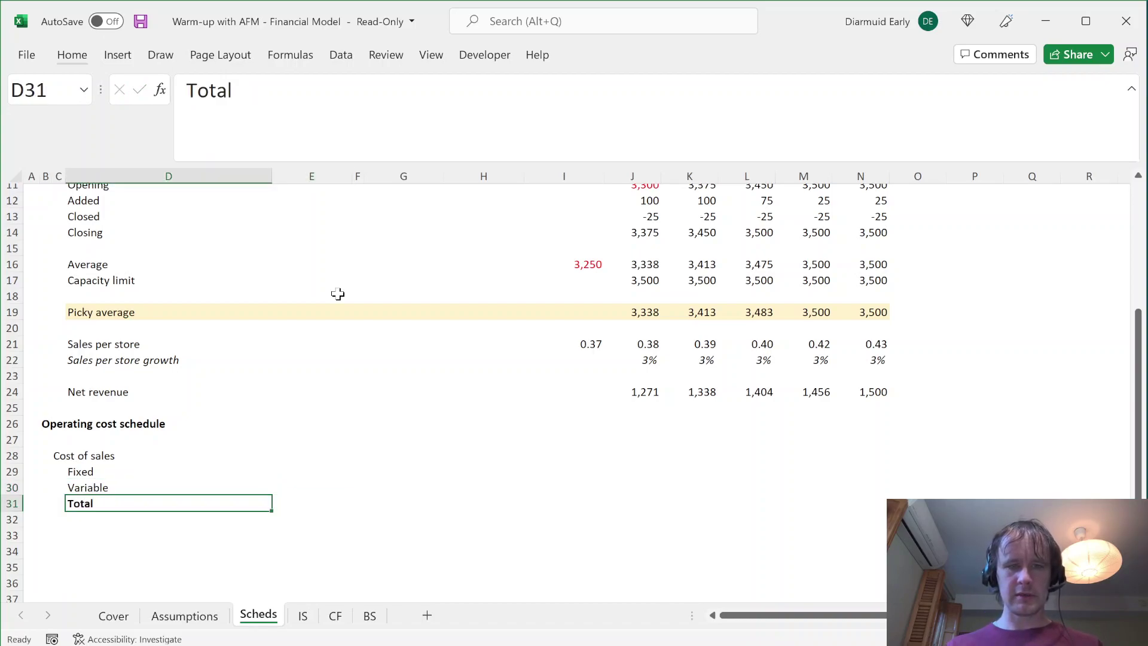
- Link the F2019A Cost of sales Total in I31 of Scheds to the income statement's 2019 figure, IS!I14
key("Right")
key("Right")
key("Right")
key("Right")
key("Right")
type("=")
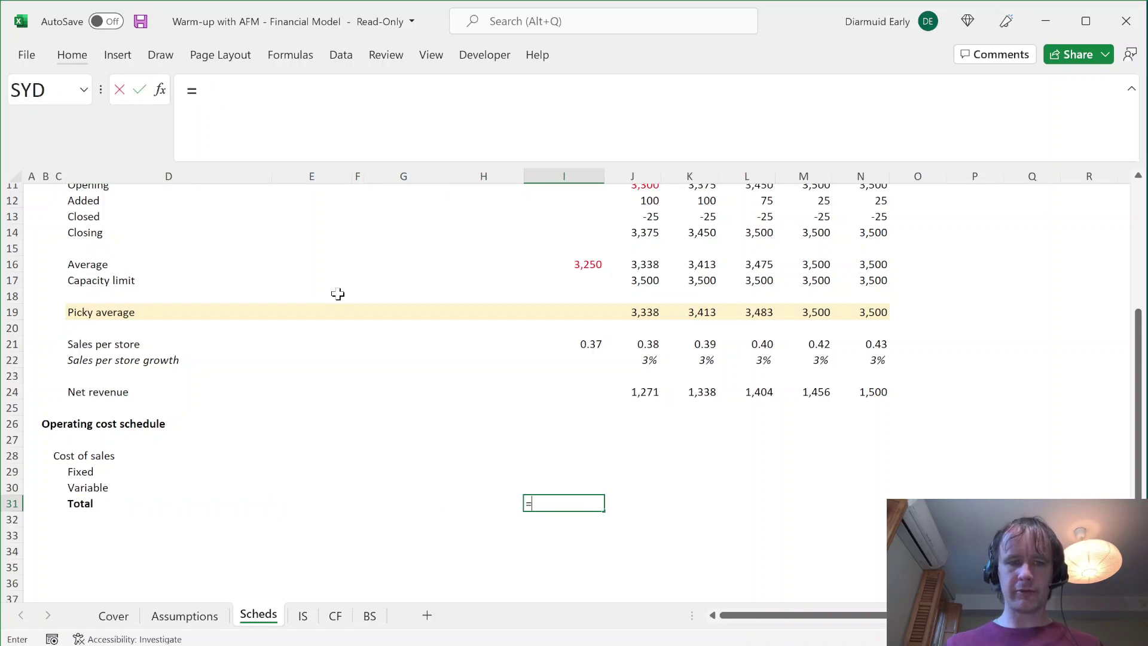
key("ctrl+Page_Down")
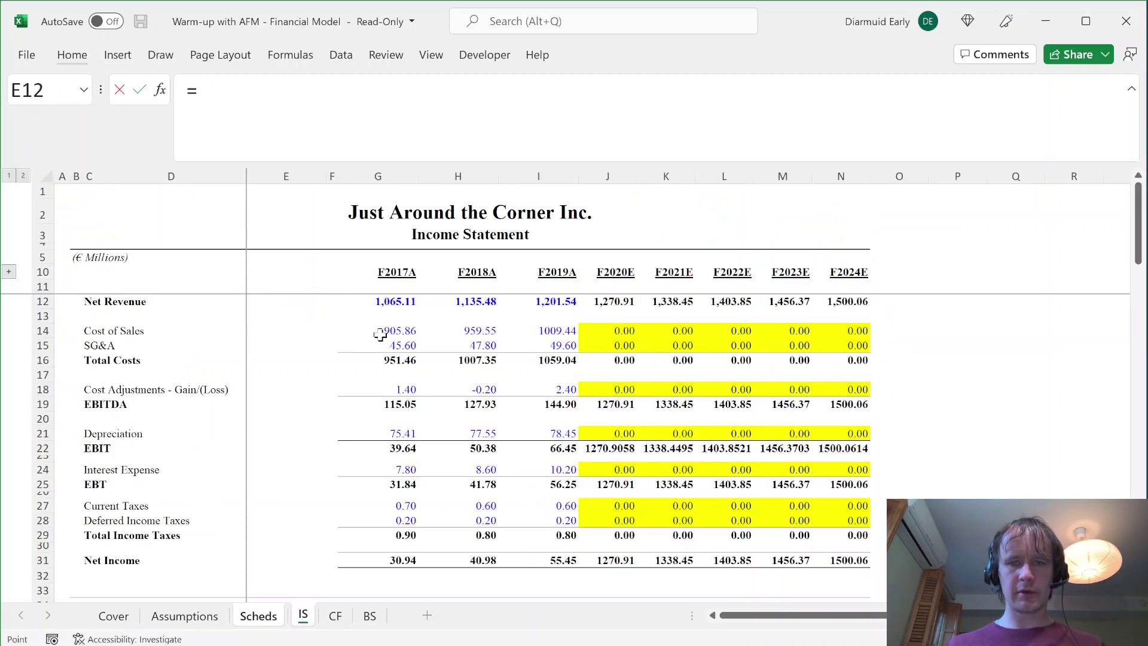
left_click(549, 331)
key("Return")
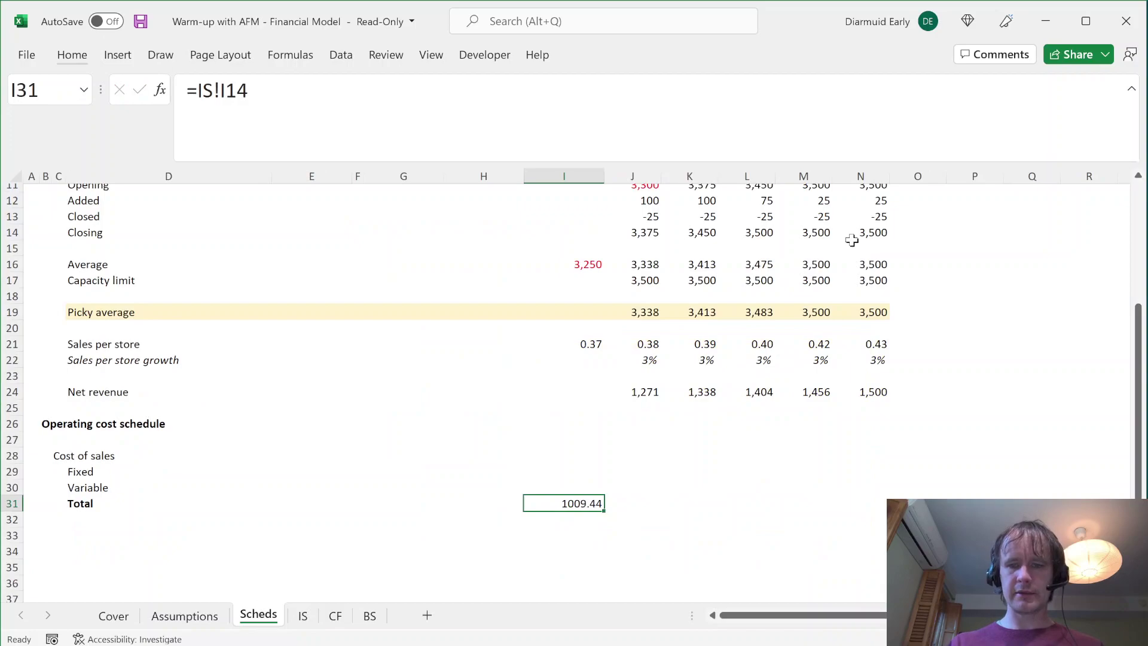
- Freeze the panes of Scheds at E8 so the title and year rows and the label columns stay in view
key("ctrl+Home")
key("Down")
key("Down")
key("Right")
key("Right")
key("Down")
key("Down")
key("Down")
key("Right")
key("Right")
key("Right")
key("Left")
key("Down")
key("Down")
key("Down")
key("alt")
key("w")
key("f")
key("f")
key("alt")
key("w")
key("f")
key("f")
key("Up")
key("Up")
key("Down")
key("alt")
key("w")
key("f")
key("f")
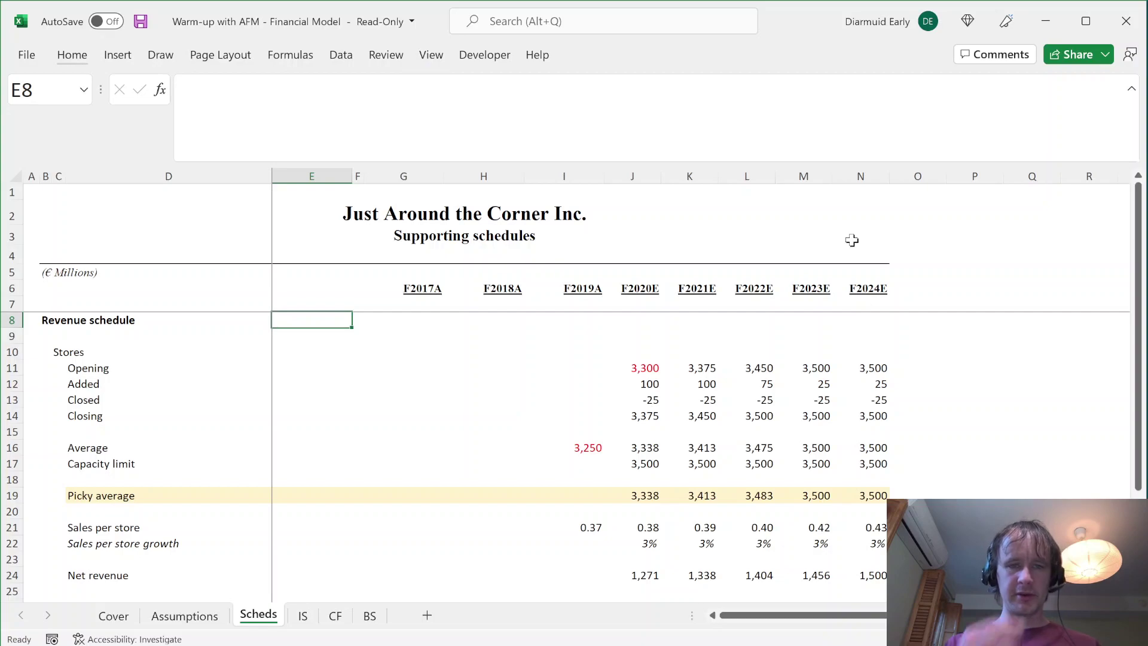
key("Right")
key("Right")
key("Down")
key("Down")
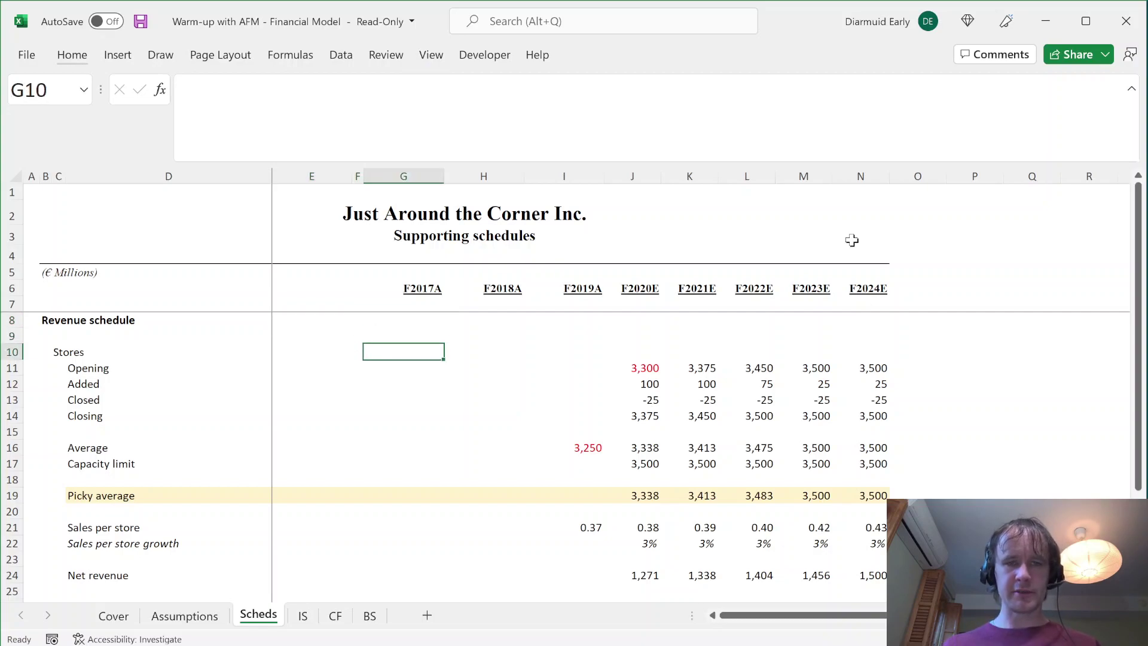
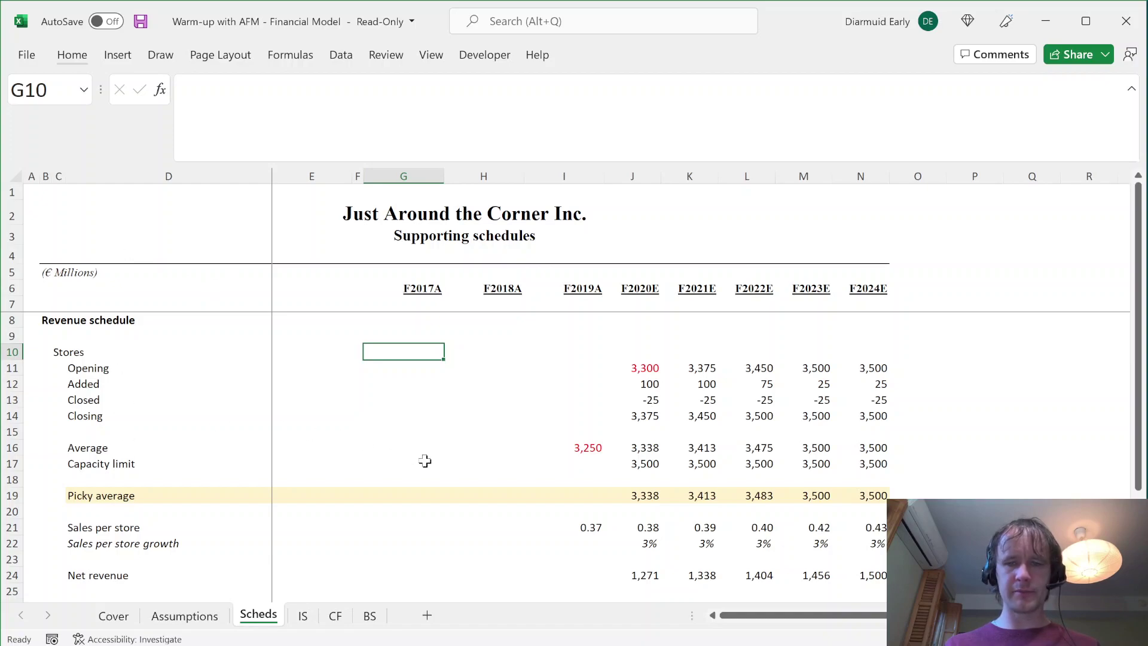
- Apply the number format of the F2020E Net revenue cell J24 to the Cost of sales Total in I31
scroll(425, 461, "down", 6)
left_click(583, 389)
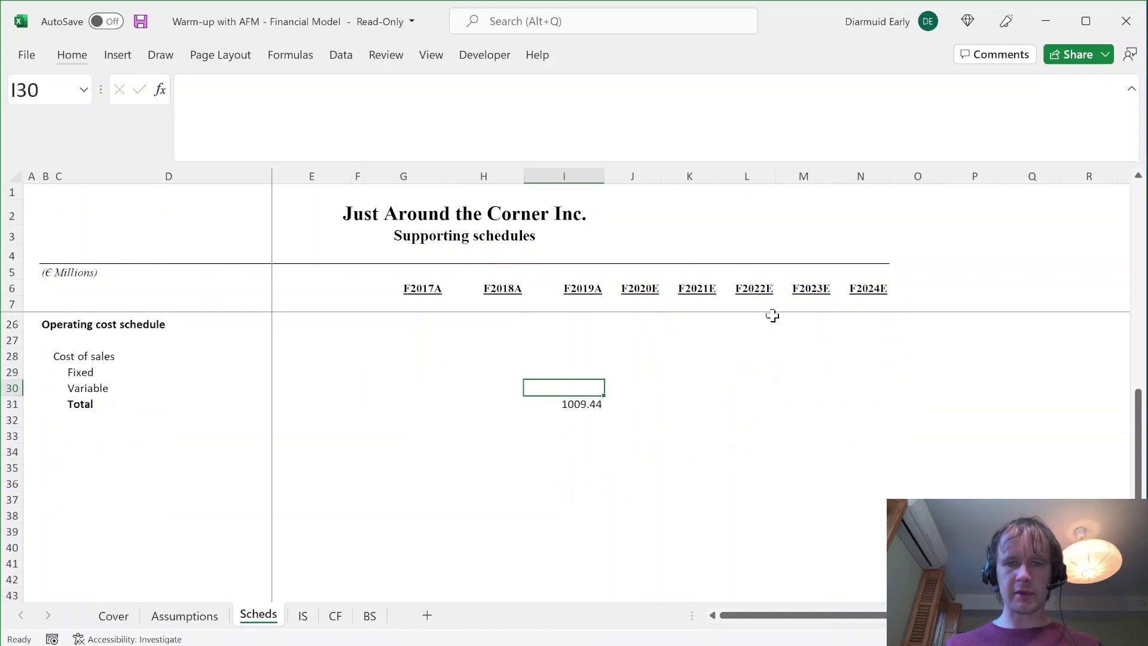
key("Up")
key("Up")
key("Up")
key("Up")
key("Up")
key("Up")
key("Up")
key("Up")
key("Up")
key("Right")
key("Down")
key("Down")
key("Down")
key("ctrl+c")
key("Left")
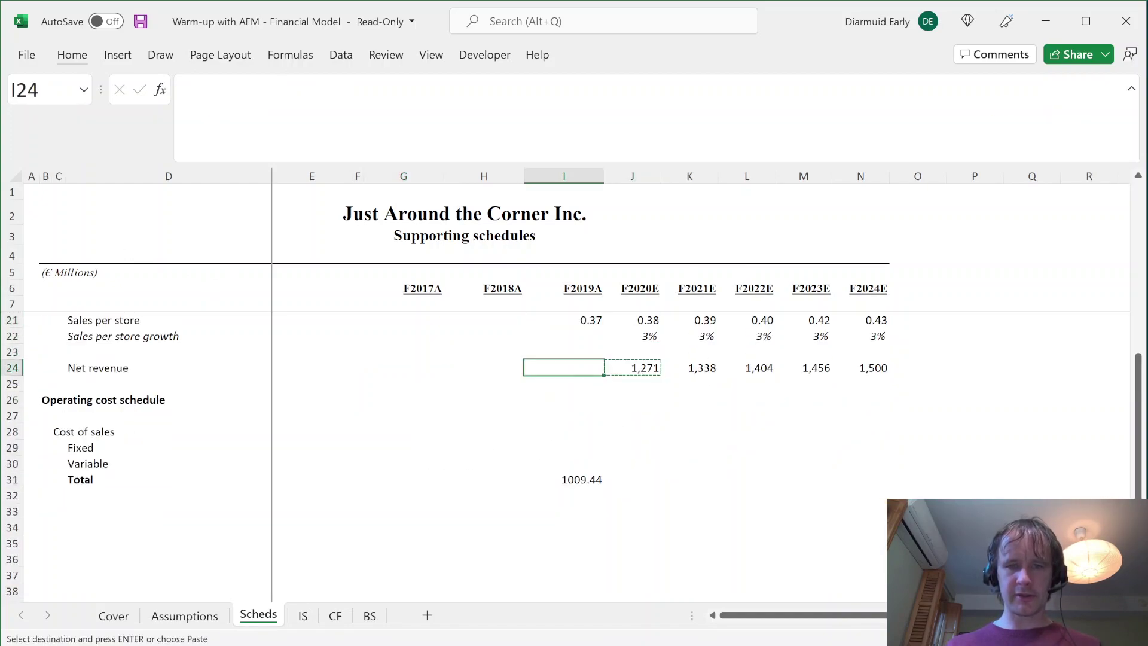
key("ctrl+Down")
key("alt")
key("e")
key("s")
key("t")
key("Return")
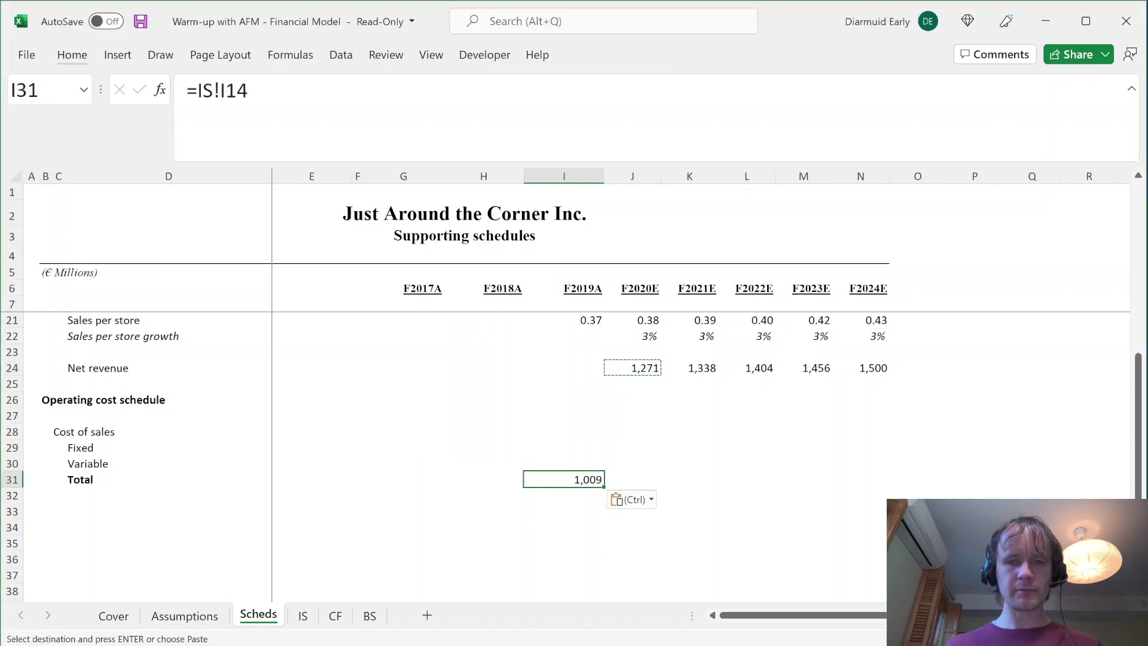
- Link E29 and E30 to the fixed and variable cost percentages in Assumptions!G20 and G21
key("Left")
key("Up")
key("Left")
key("Left")
key("Up")
key("Left")
type("=")
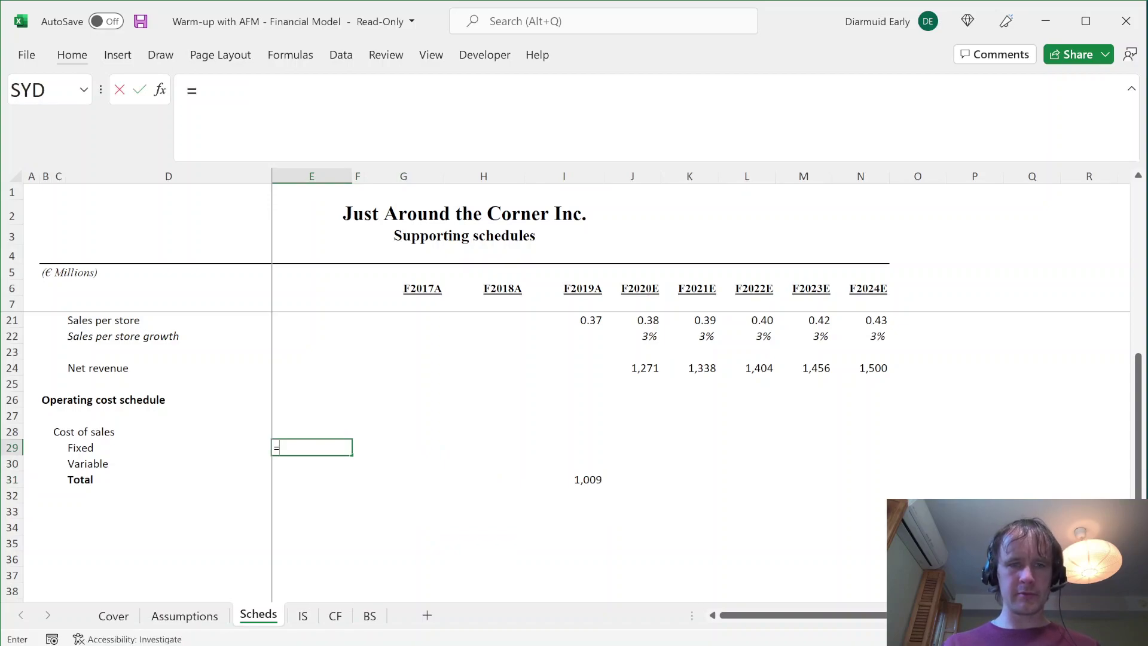
key("ctrl+Page_Up")
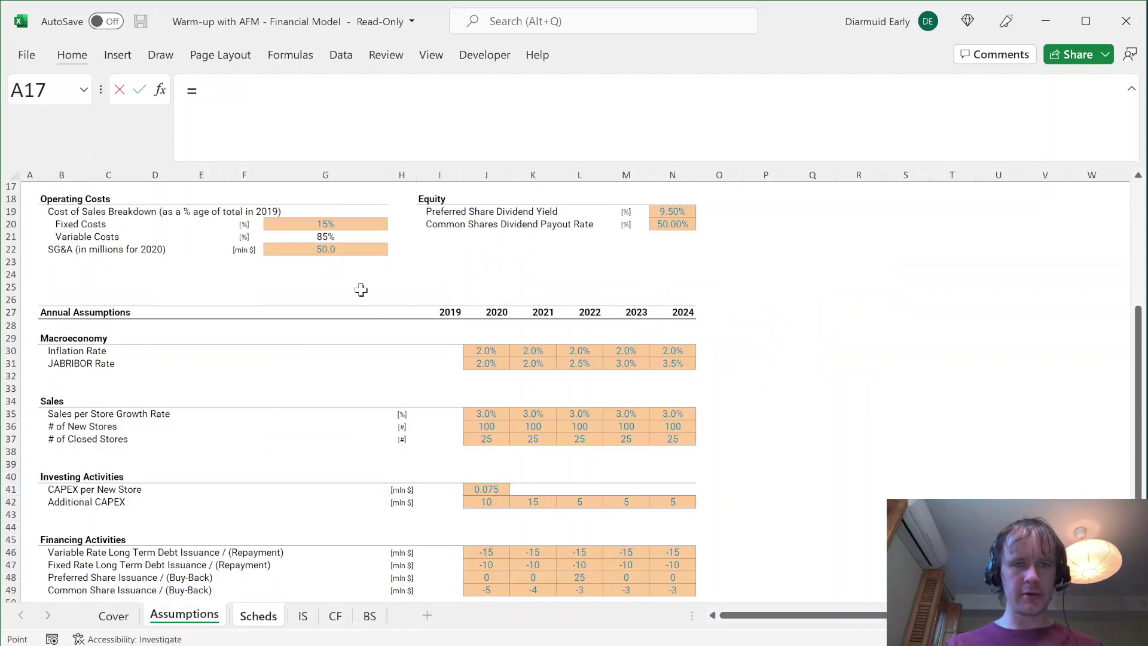
left_click(328, 226)
key("Return")
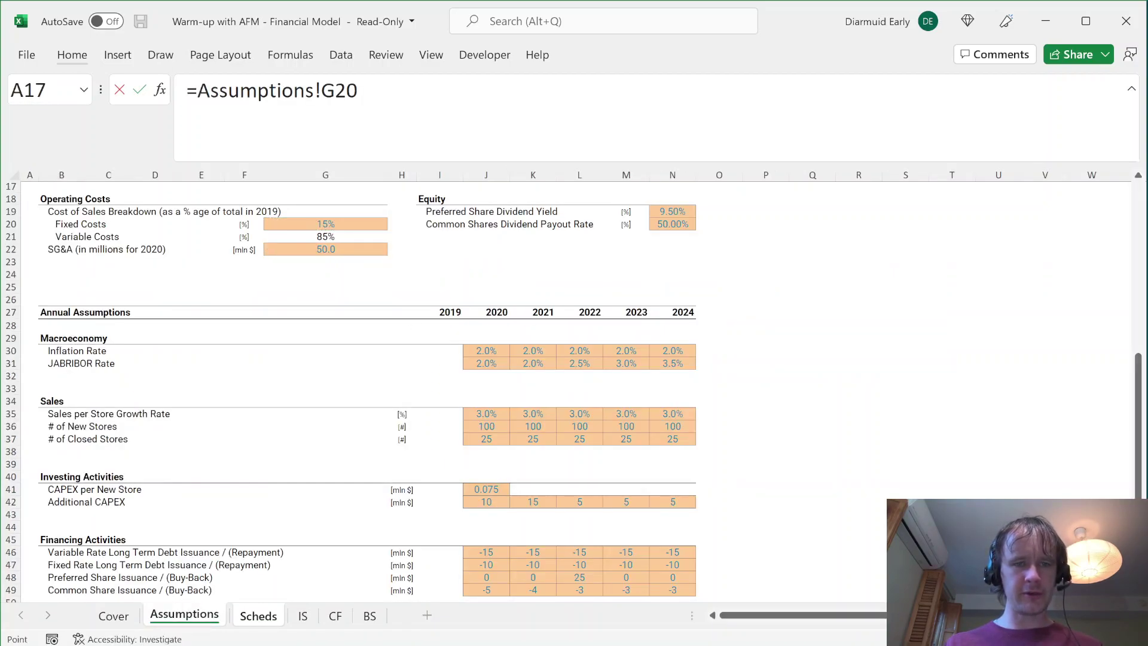
type("=")
key("ctrl+Page_Up")
key("ctrl+Page_Down")
key("ctrl+d")
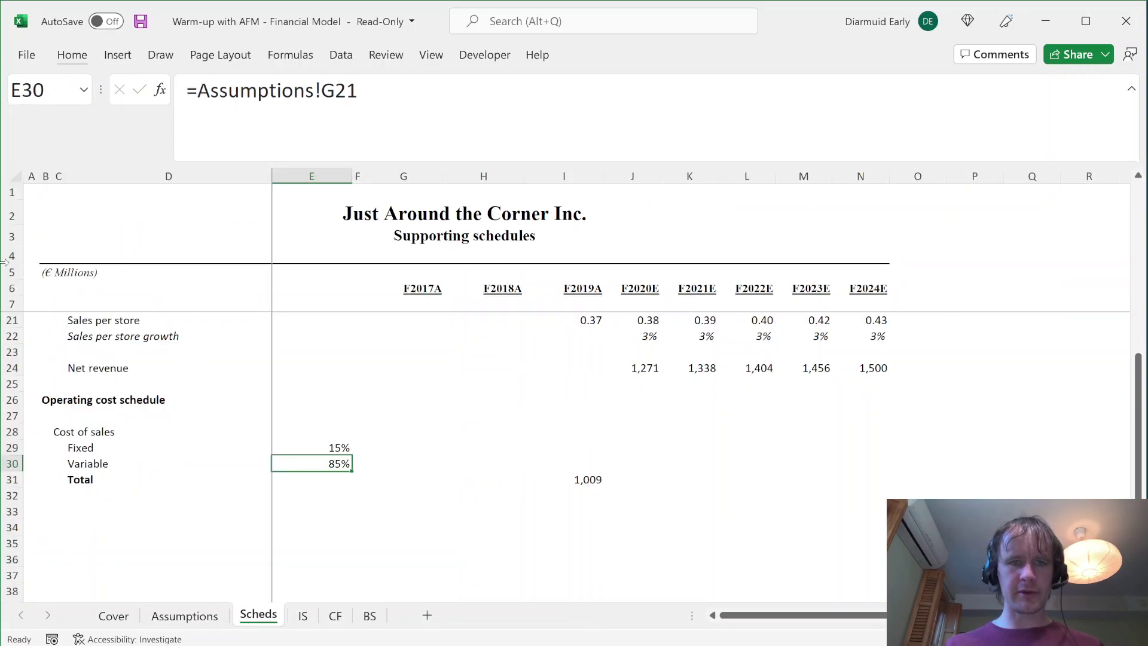
- Colour the fixed and variable percentages in E29:E30 grey
key("Up")
key("shift+Down")
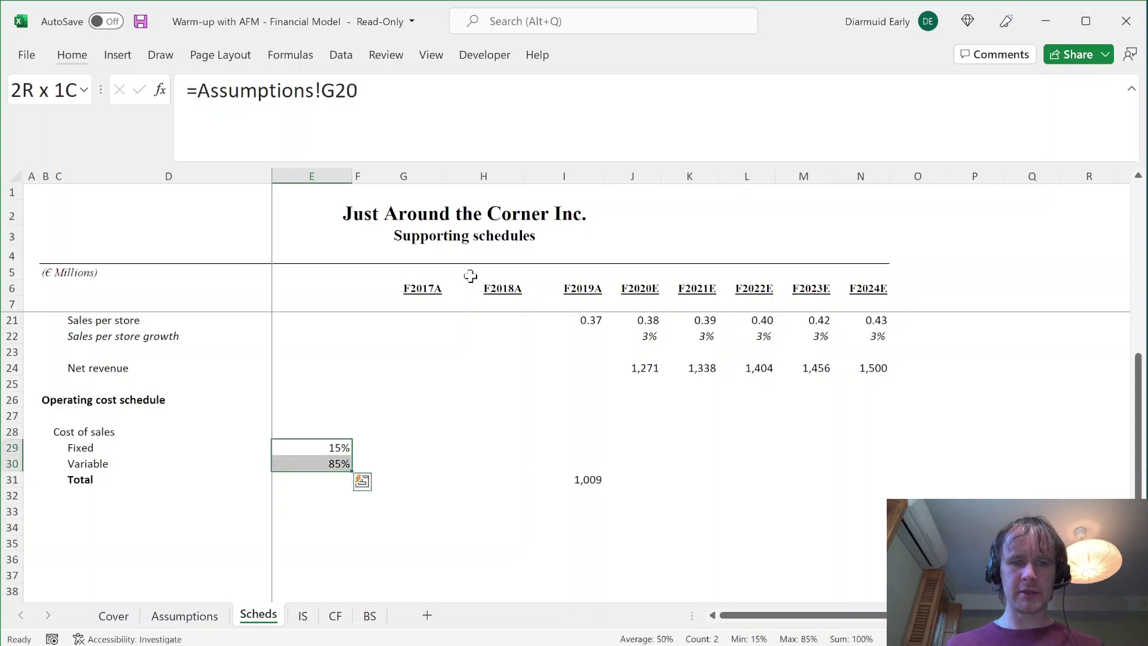
key("alt+h")
key("f")
key("c")
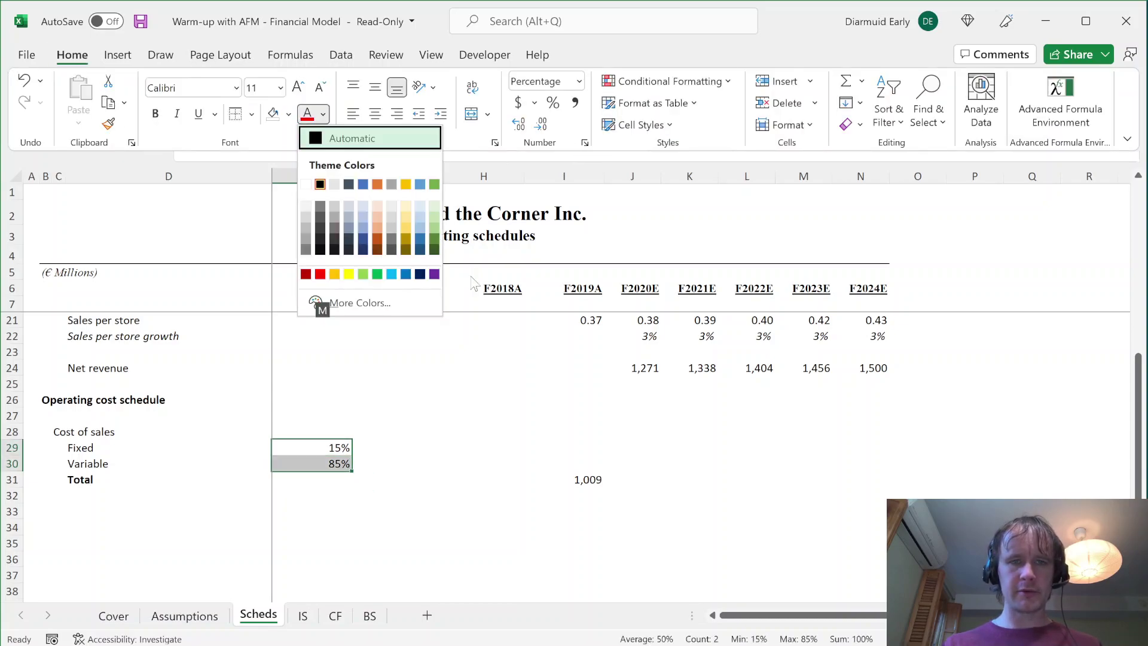
left_click(306, 250)
left_click(335, 450)
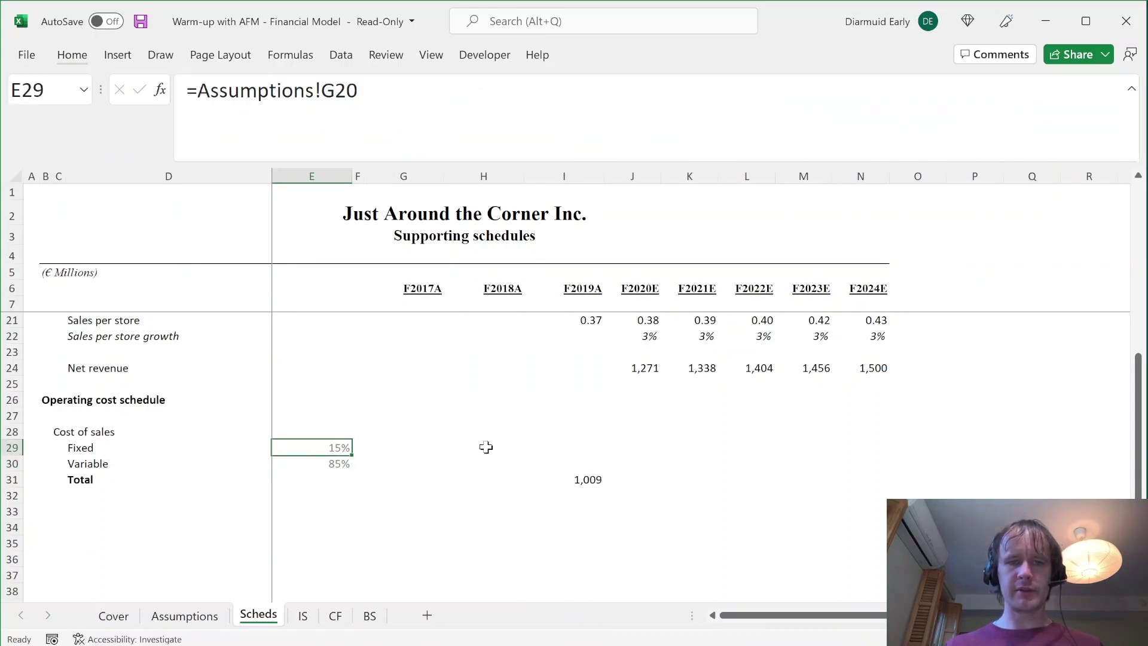
- Calculate the F2019A Fixed cost of sales in I29 with =E29*I$31
key("Right")
key("Right")
key("Right")
key("Right")
key("Right")
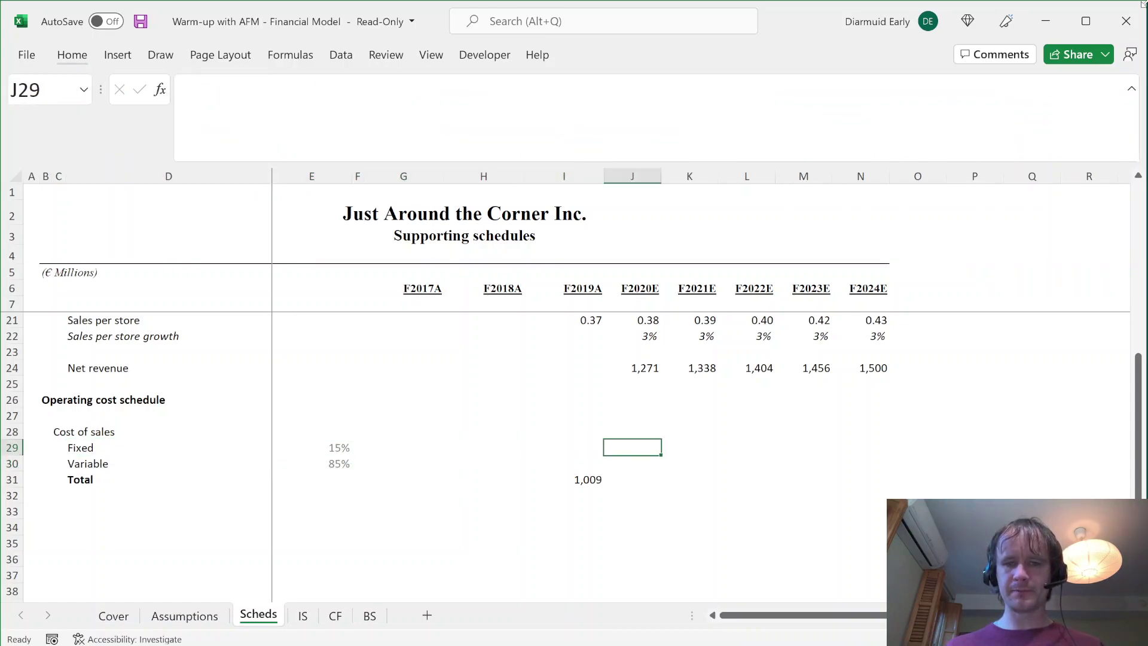
key("Left")
type("=")
key("Left")
key("Left")
key("Left")
key("Left")
type("*")
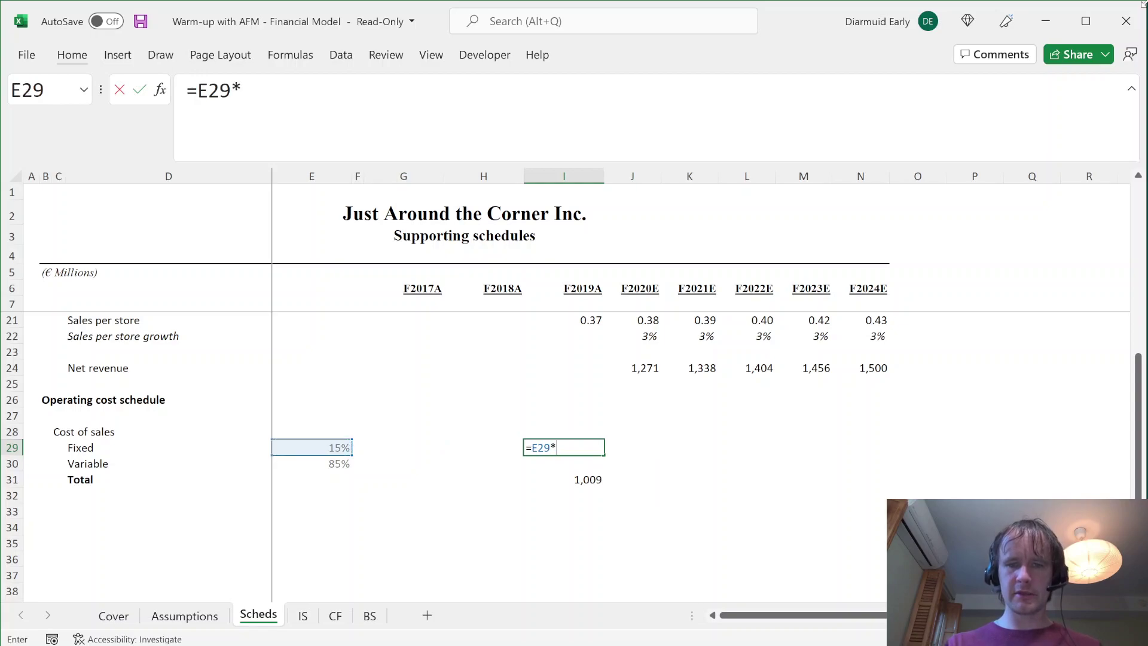
key("Down")
key("Down")
key("XF86AudioMute")
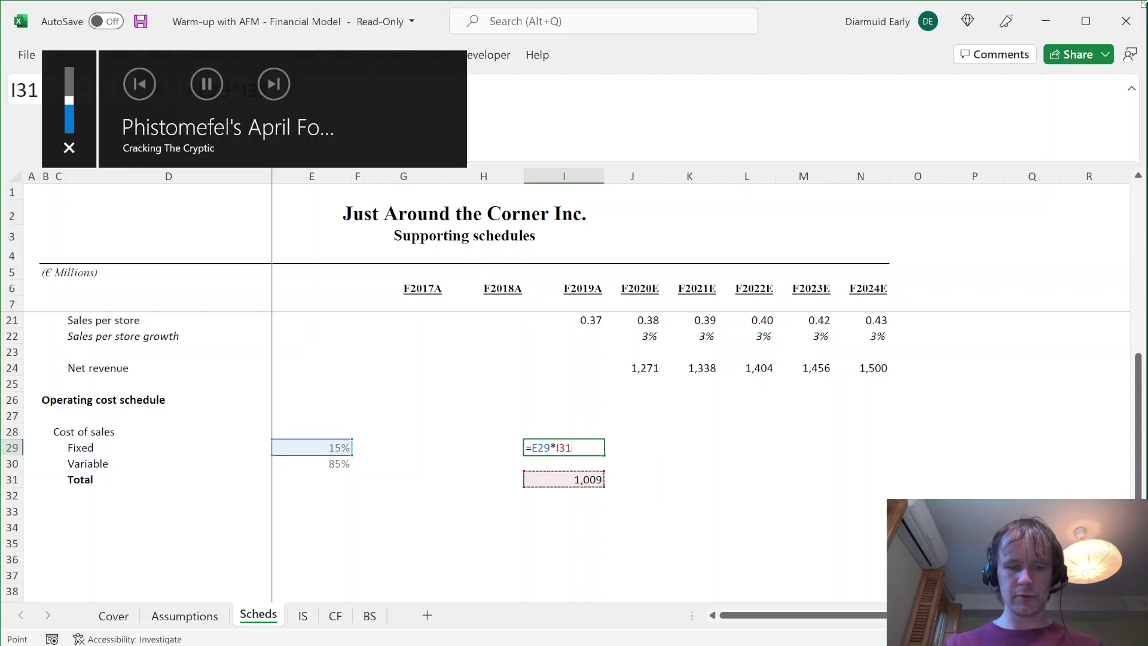
key("F4")
key("F4")
key("Return")
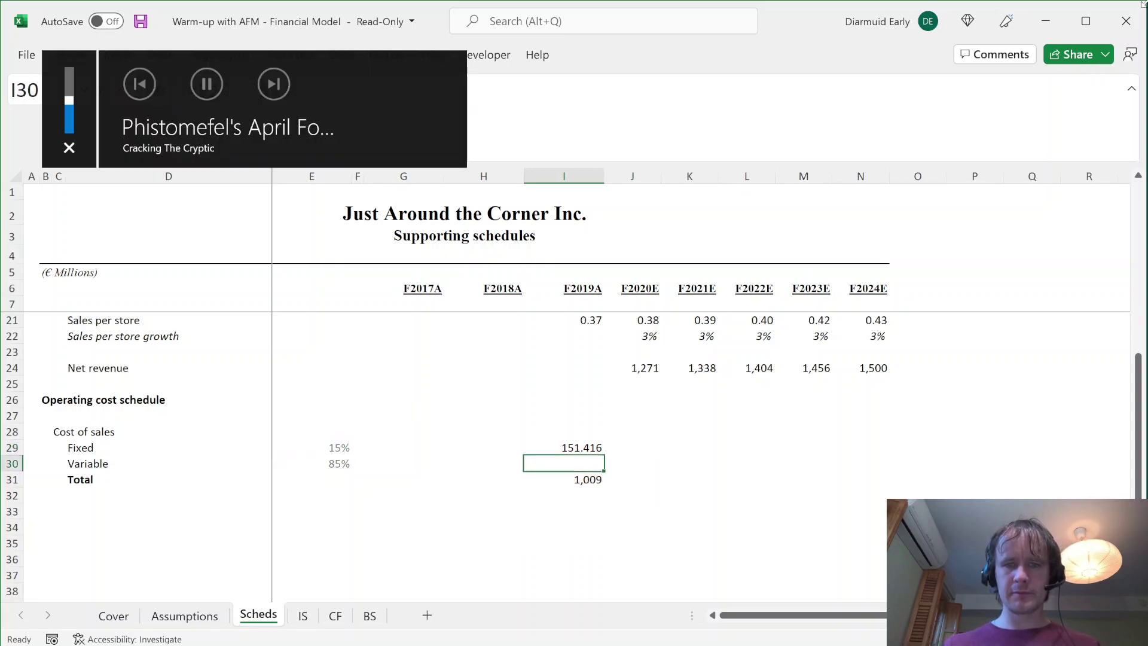
- Fill the Fixed formula down to Variable in I30 and give I29:I30 the number format of the Total in I31
key("ctrl+d")
key("Up")
key("Down")
key("Down")
key("ctrl+c")
key("Up")
key("shift+Up")
key("ctrl+alt+v")
key("t")
key("Return")
key("Escape")
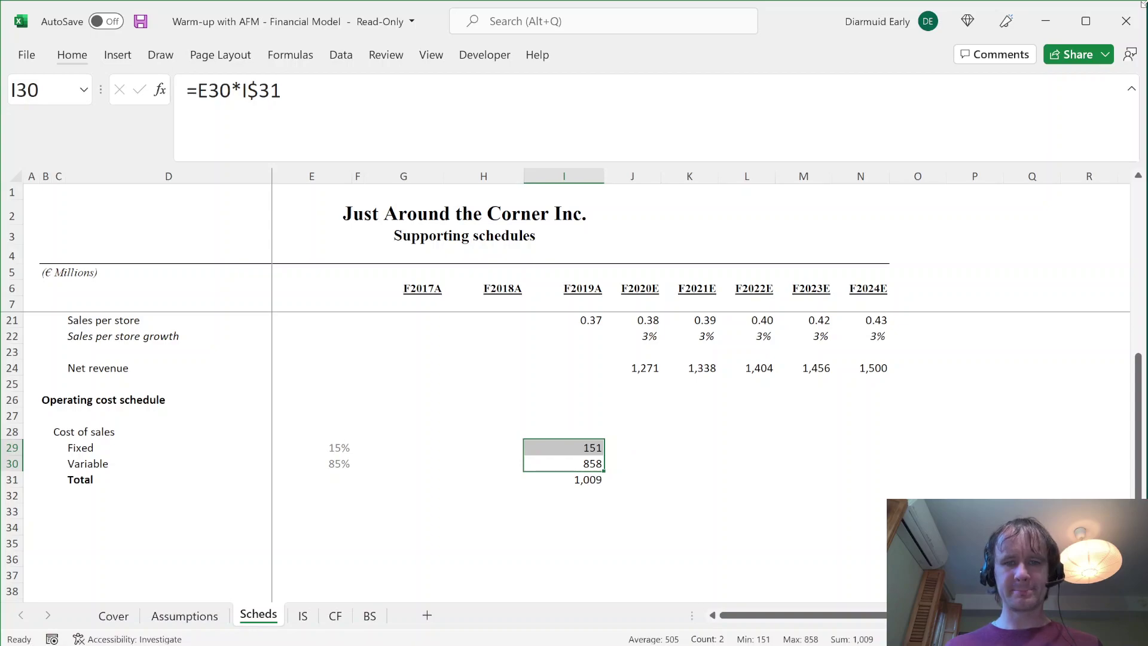
key("shift+Down")
key("Up")
key("Down")
key("Down")
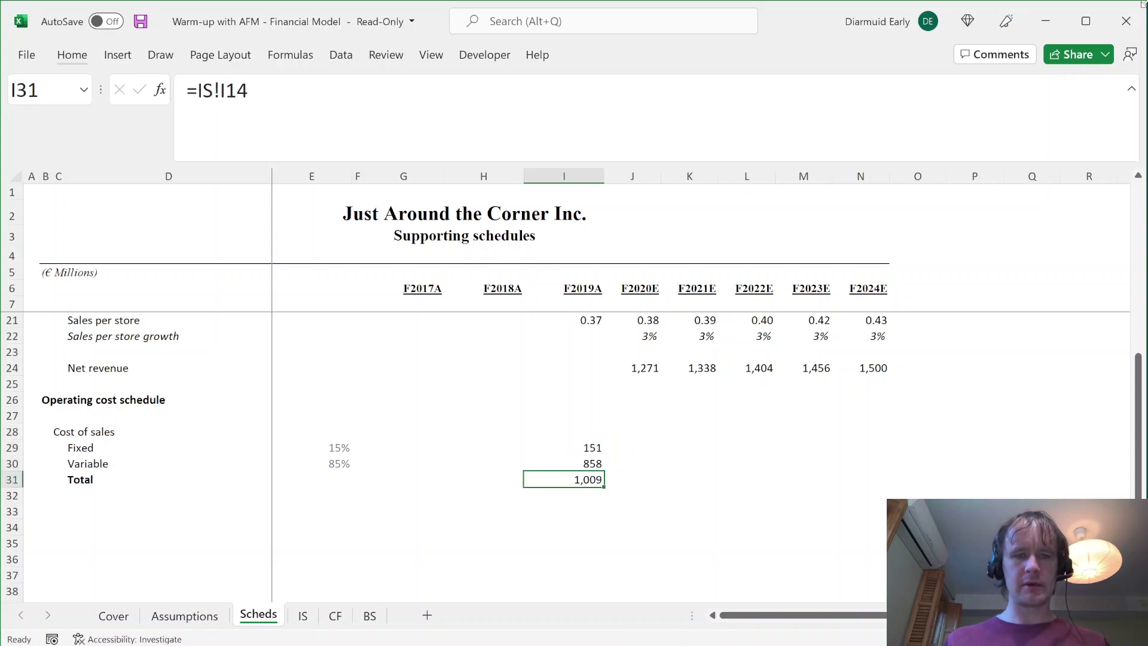
- Check the case PDF for the growth rate of fixed Cost of Sales and look for a matching input on the Assumptions sheet
key("Down")
key("Left")
key("Down")
key("Home")
key("Right")
key("alt+Tab")
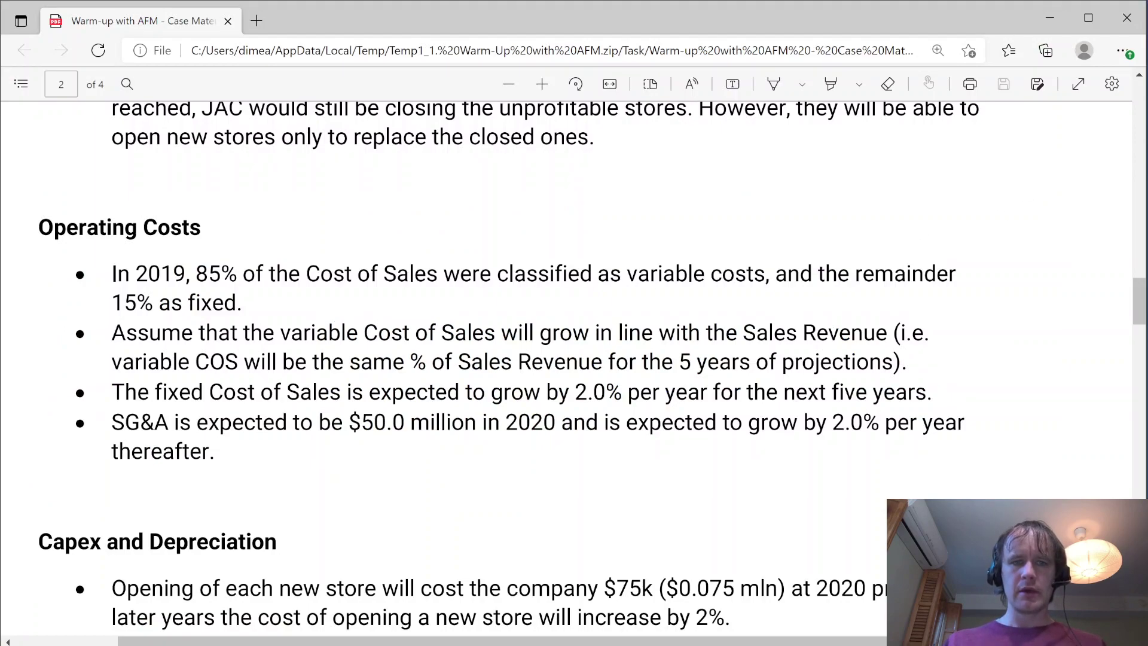
left_click_drag(201, 393, 766, 393)
key("alt+Tab")
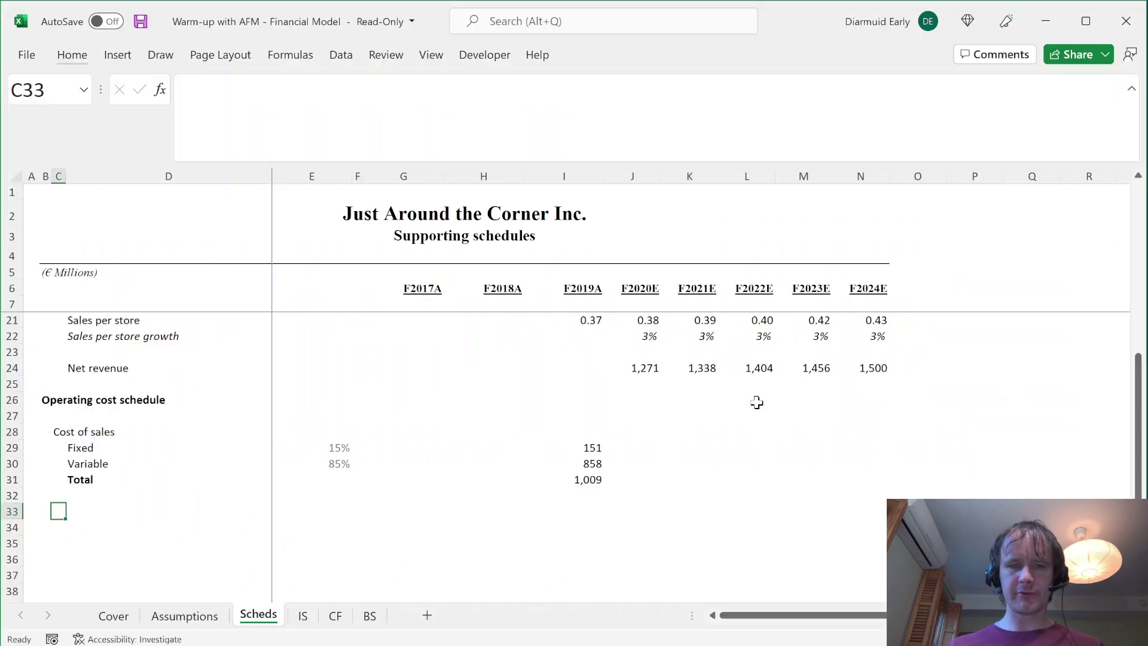
key("ctrl+Page_Up")
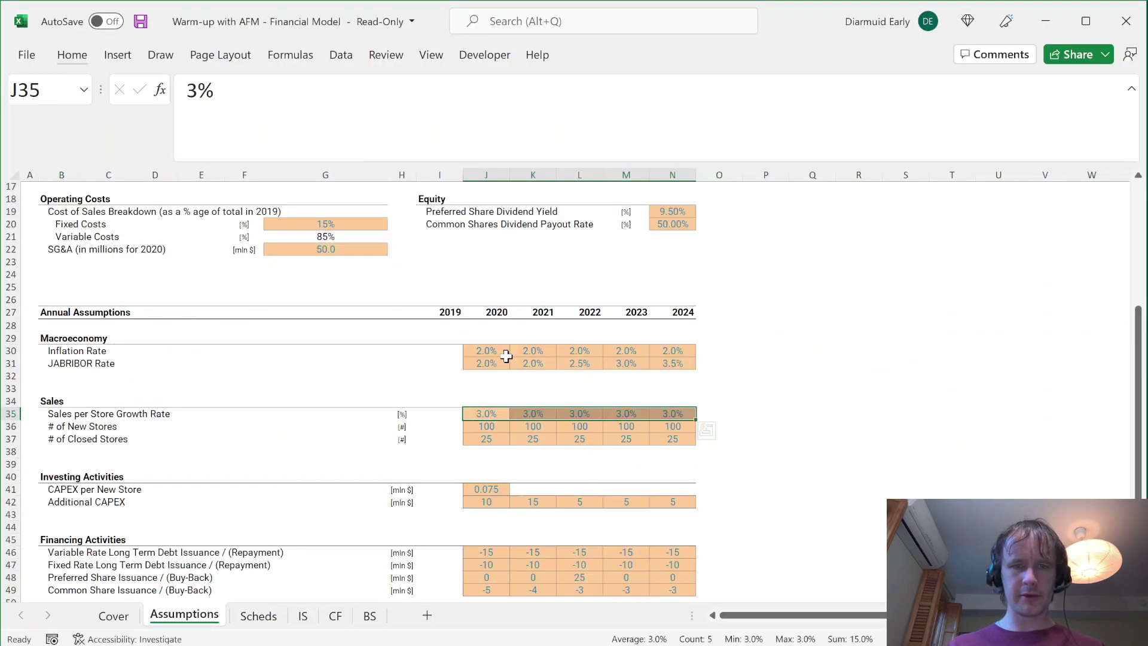
left_click(478, 351)
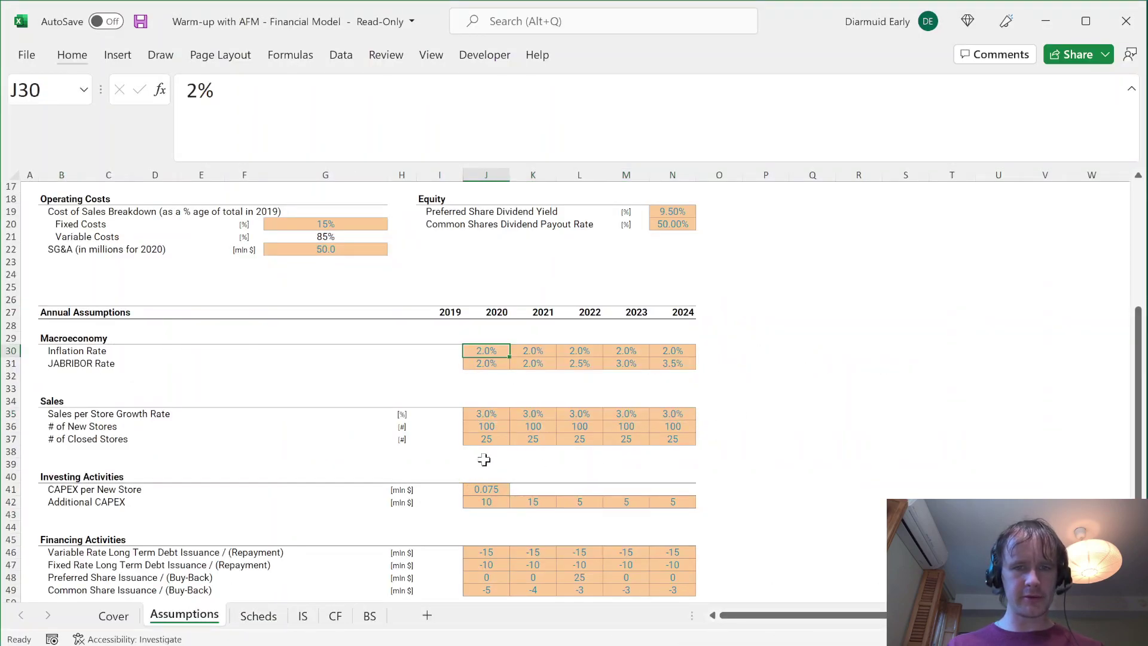
scroll(484, 459, "down", 3)
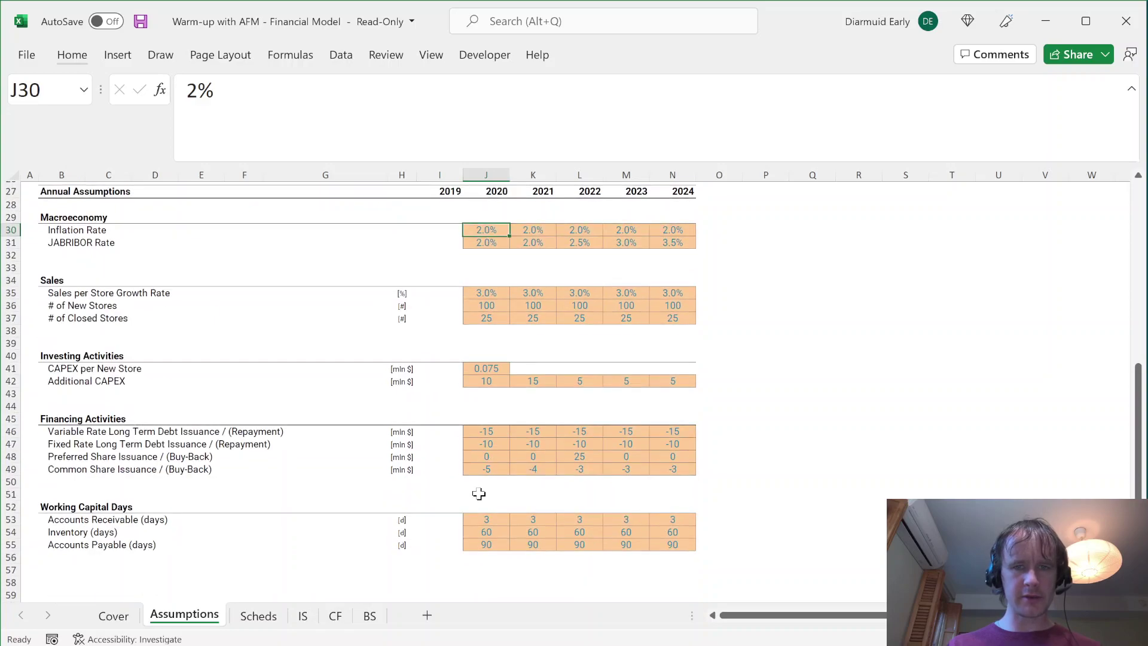
scroll(479, 493, "up", 9)
key("ctrl+Page_Down")
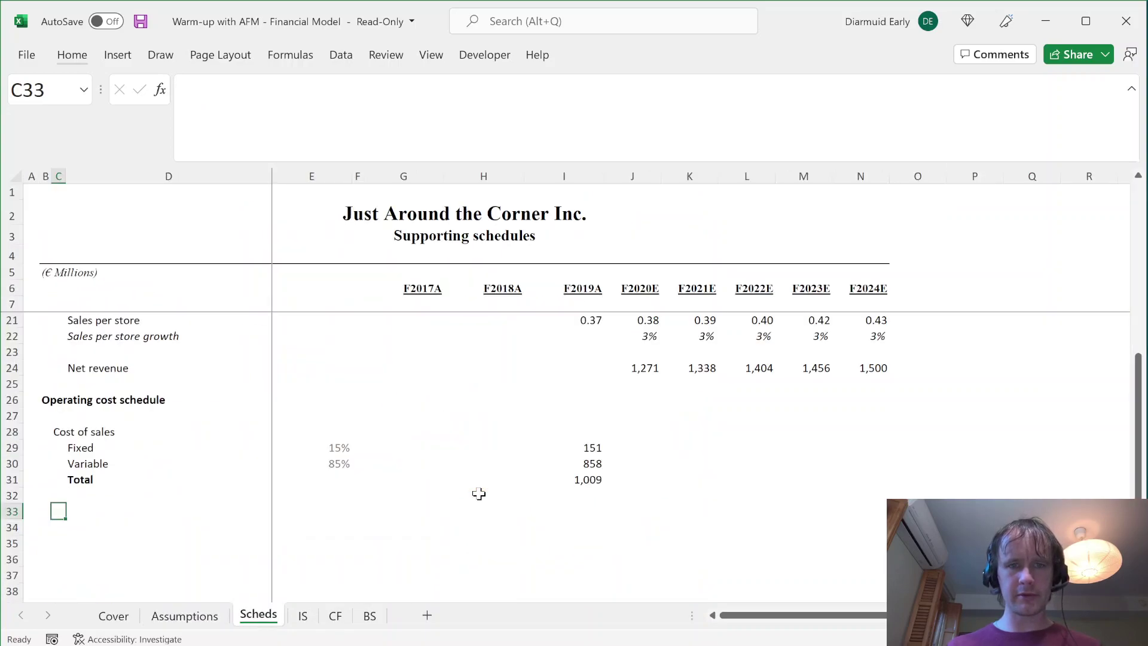
- Forecast Fixed cost of sales in J29 with =I29*(1+Assumptions!J30) and fill it across to N29
left_click(622, 449)
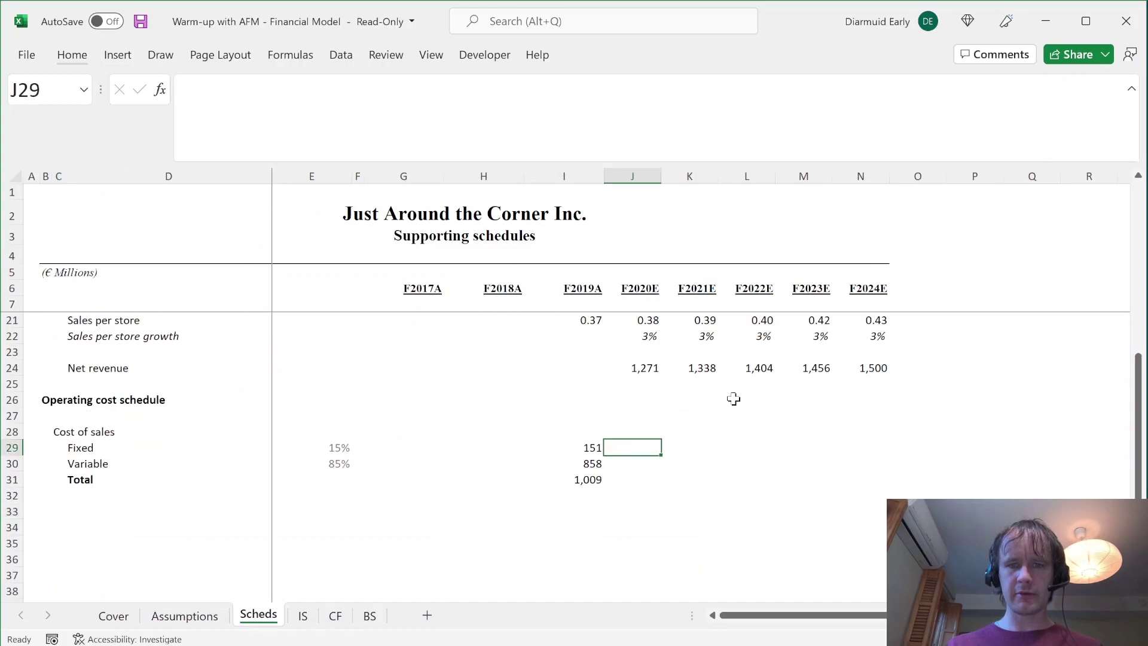
type("=")
key("Left")
type("*")
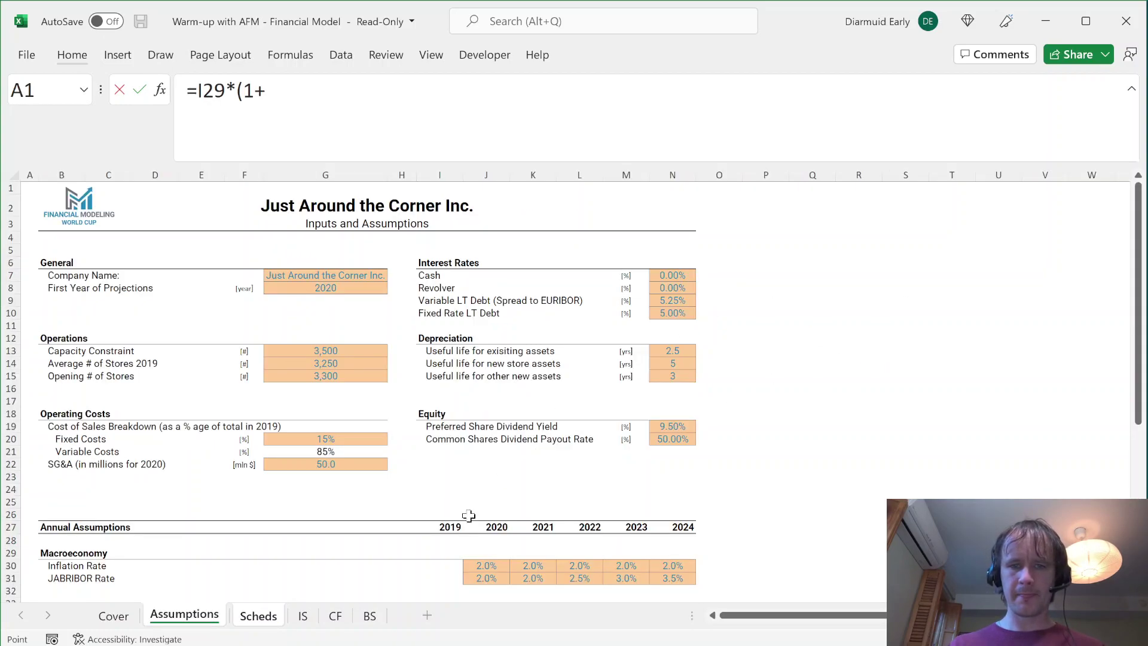
left_click(485, 567)
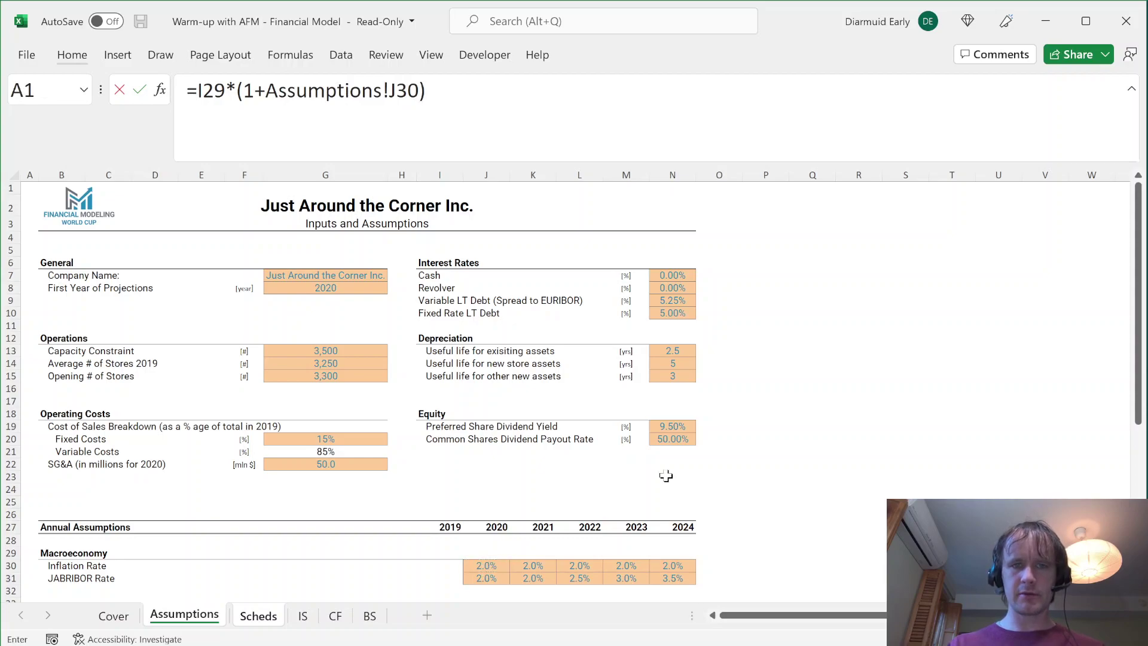
type(")")
key("ctrl+Return")
key("shift+Right")
key("shift+Right")
key("shift+Right")
key("shift+Right")
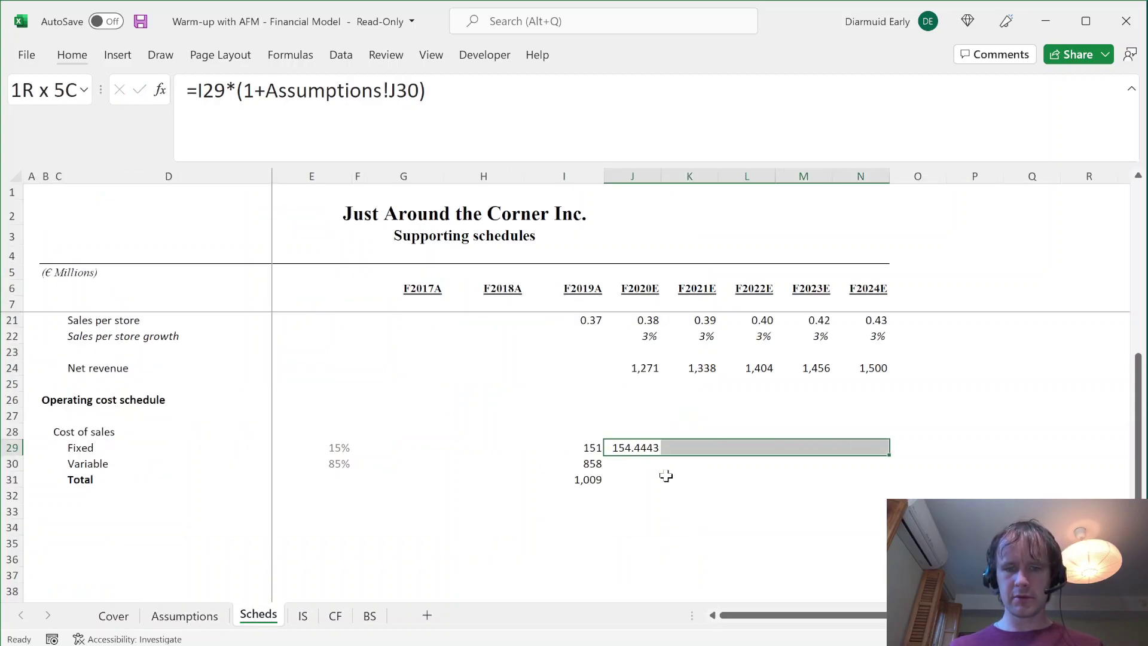
key("ctrl+r")
- Apply the number format of I29 to the Fixed cost forecasts in J29:N29
key("Left")
key("ctrl+c")
key("Right")
key("shift+Right")
key("shift+Right")
key("shift+Right")
key("shift+Right")
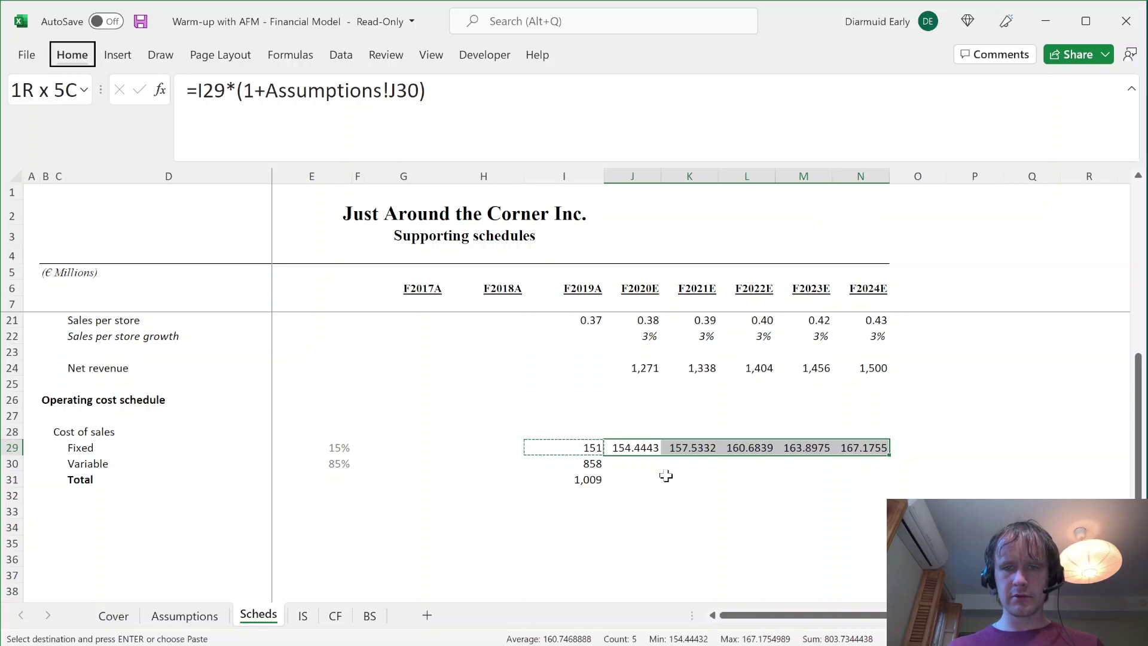
key("ctrl+alt+v")
key("t")
key("Return")
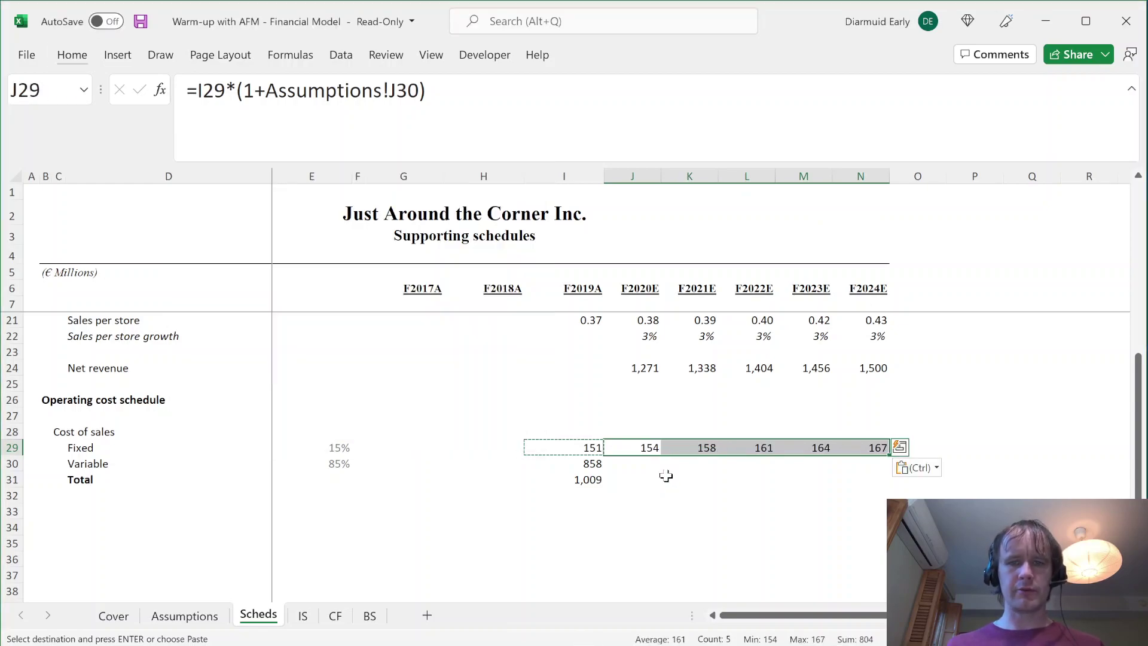
- Colour the F2019A Fixed, Variable and Total cost of sales in I29:I31 red
key("Left")
key("shift+Down")
key("shift+Down")
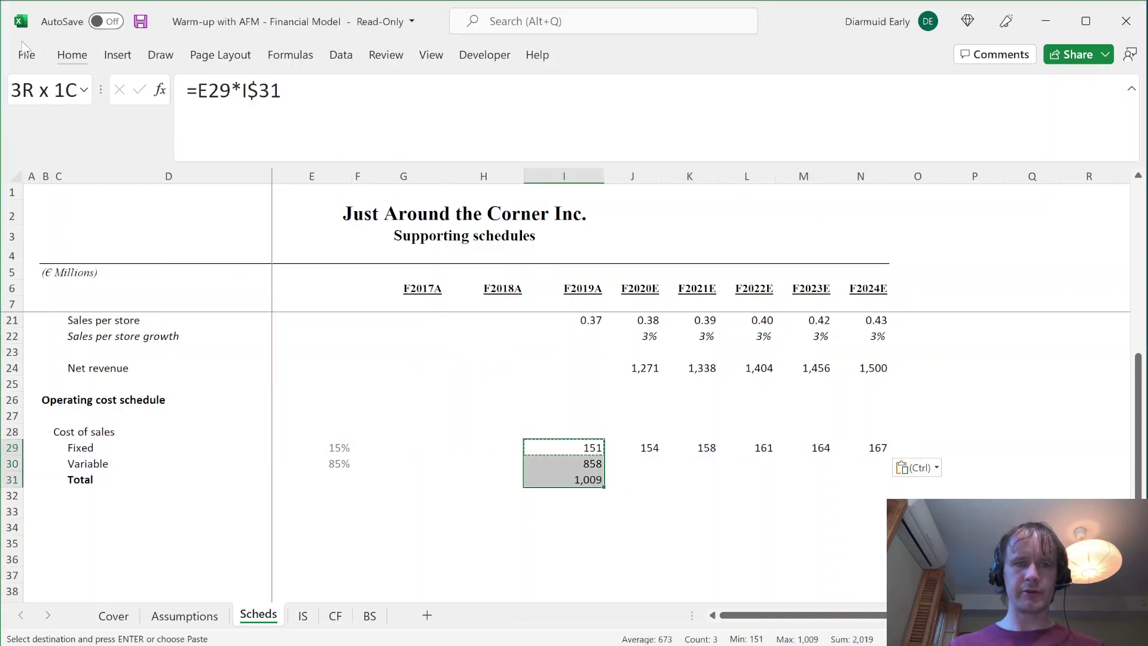
key("alt")
key("h")
key("f")
key("c")
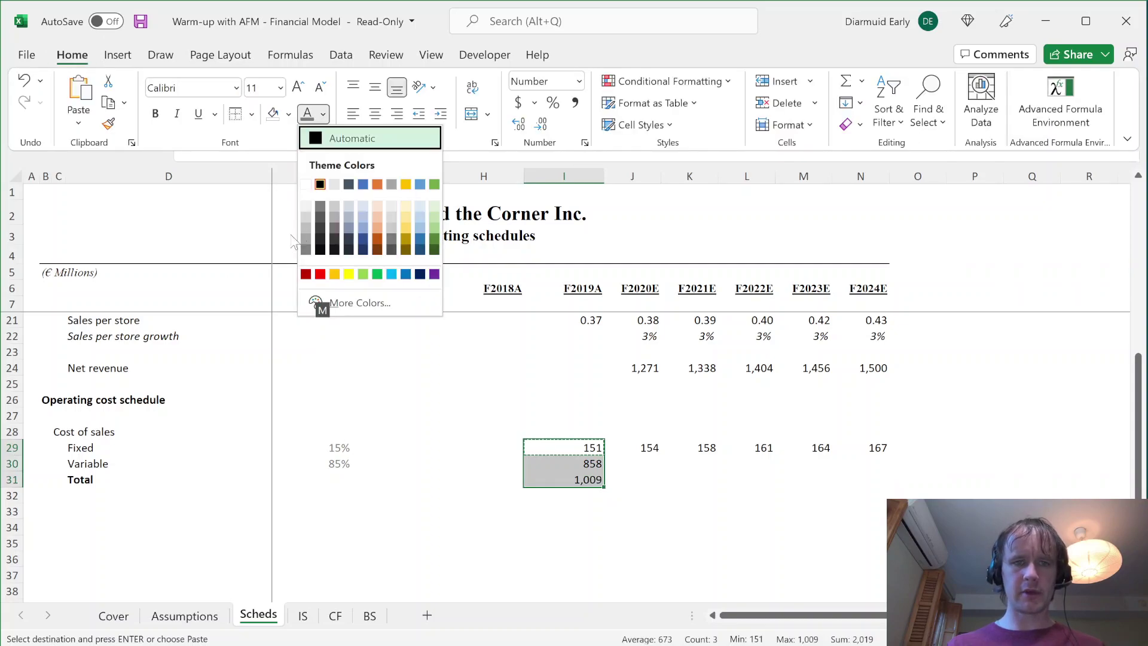
left_click(320, 274)
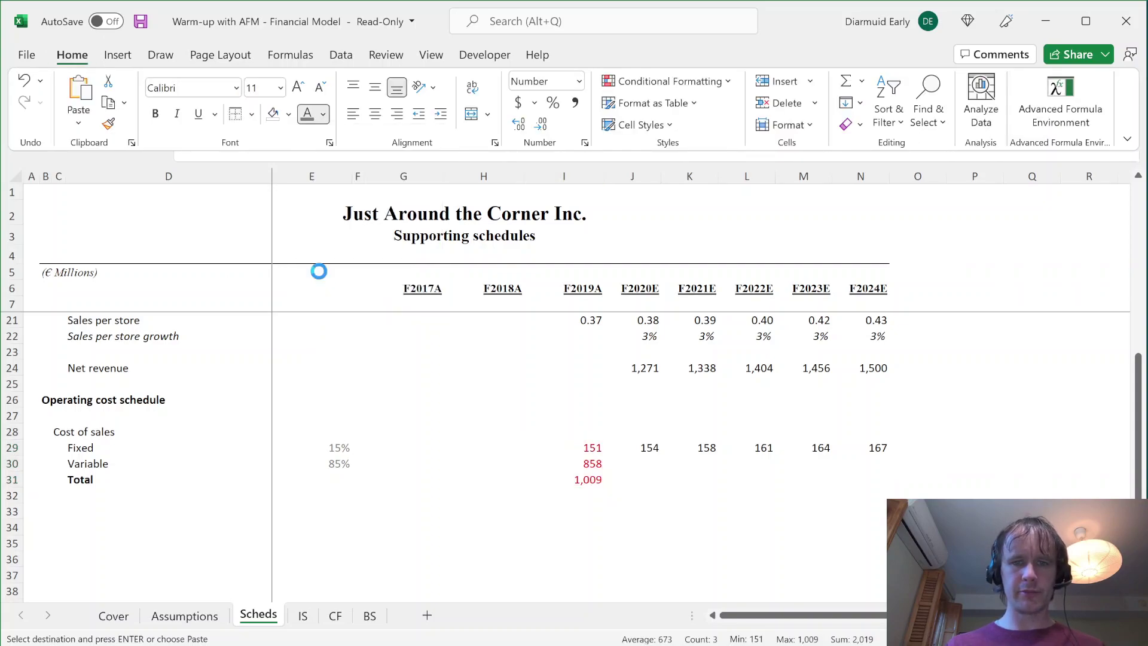
left_click(638, 464)
key("Up")
key("Left")
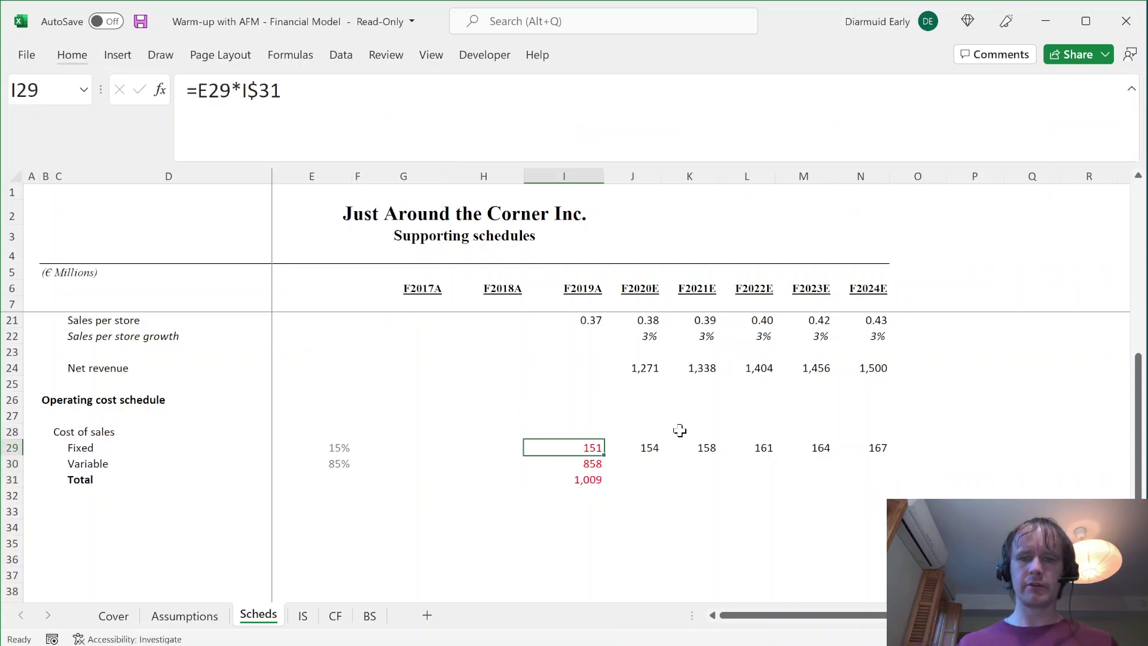
key("shift+Down")
key("shift+Down")
key("Right")
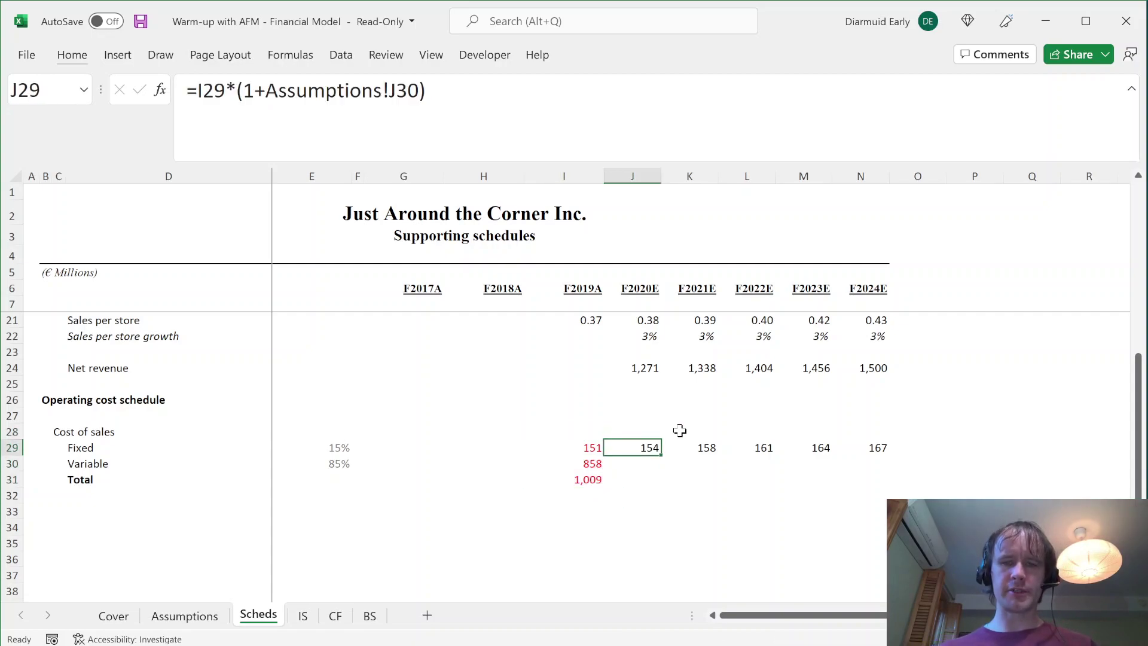
key("ctrl+shift+Right")
- Add the row label "Variable as % of sales" in D33, below the cost of sales Total
key("Down")
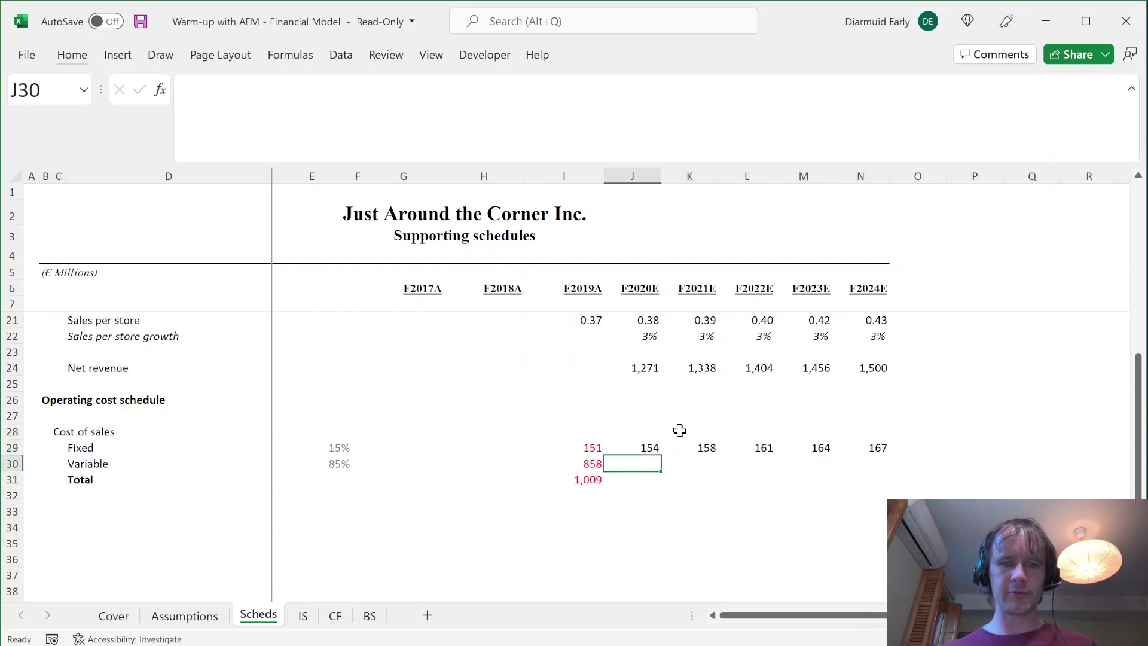
key("Down")
key("Left")
key("Down")
key("Left")
key("Left")
key("Left")
key("Left")
key("Left")
key("Left")
key("Right")
key("Down")
type("Va")
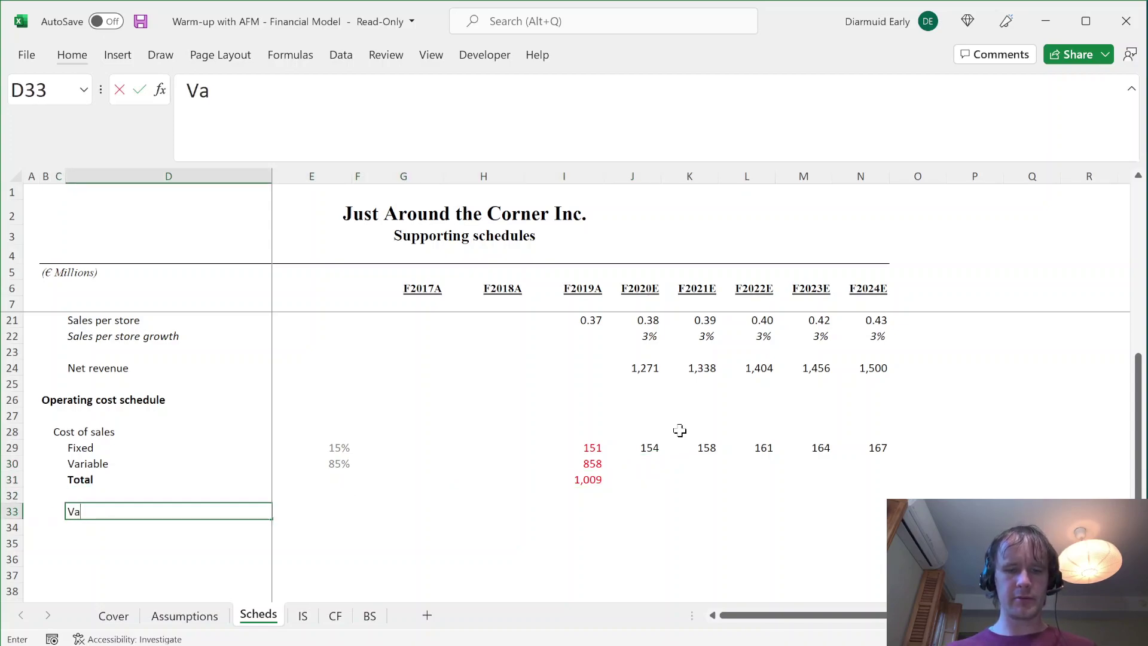
type("riable as % of sale")
key("Right")
key("Right")
key("Right")
key("Right")
key("Right")
key("Right")
key("Left")
type("=")
key("Up")
key("Up")
key("Up")
type("/")
key("Escape")
key("Up")
key("Up")
key("Up")
key("Up")
key("Up")
key("Up")
key("Up")
key("Up")
key("Down")
key("Down")
key("Down")
key("Down")
key("Down")
key("Down")
key("Down")
key("Down")
key("Down")
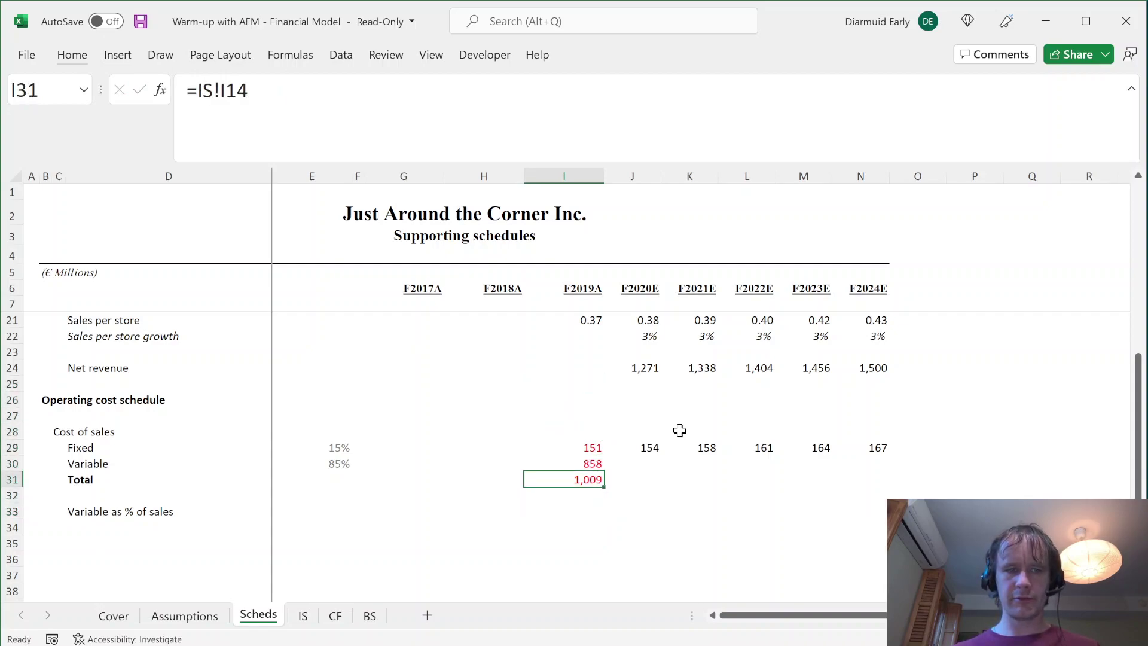
- Calculate the F2019A Variable as % of sales in I33 with =I30/IS!I12 and format it as a whole percentage
key("Up")
type("=")
key("Up")
key("Up")
key("Up")
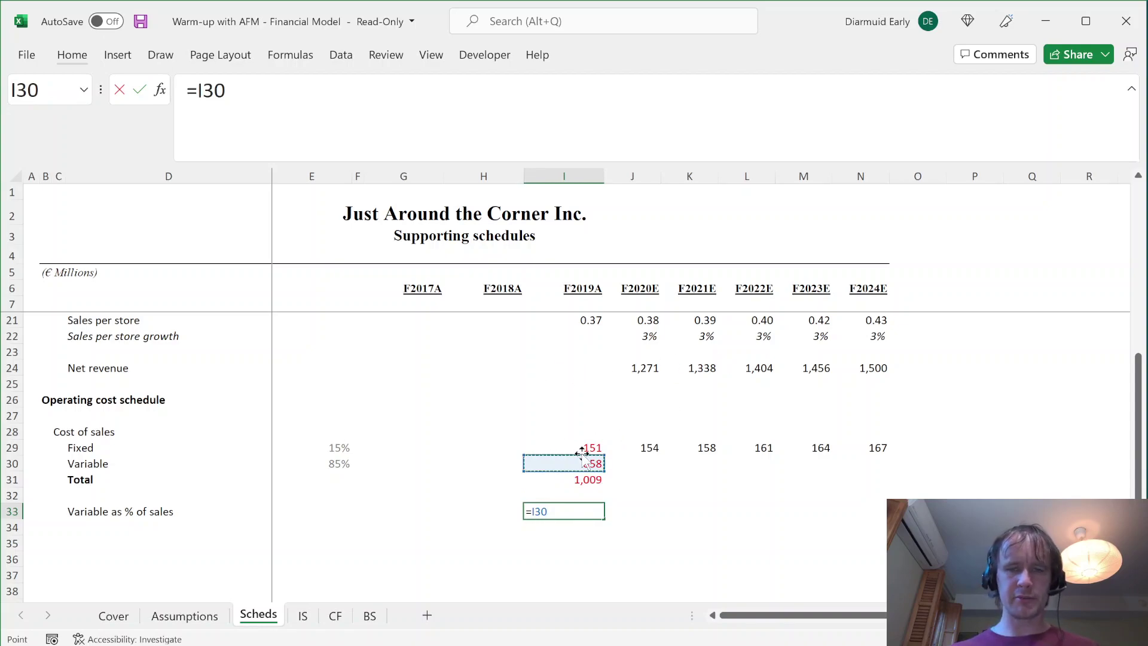
type("/")
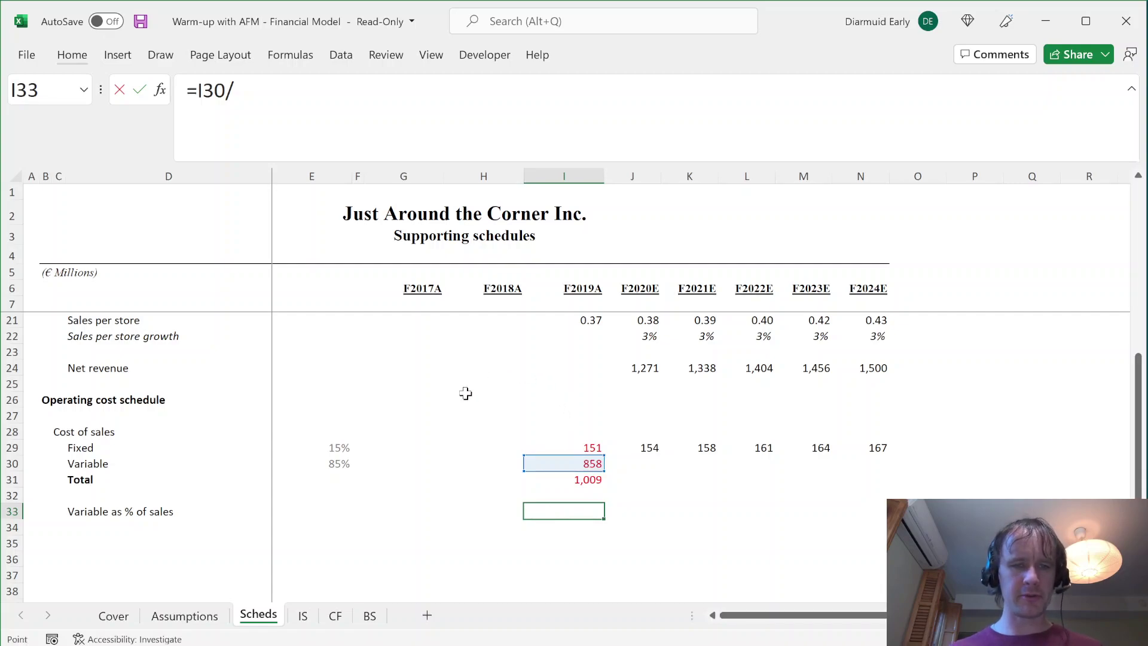
key("ctrl+Page_Down")
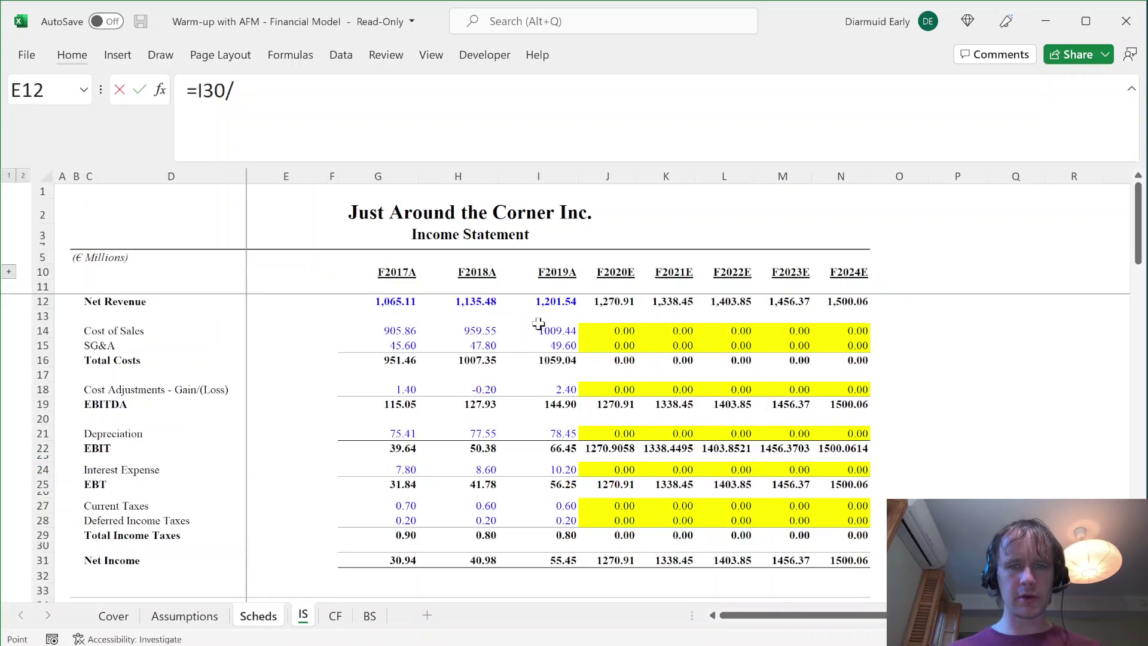
left_click(536, 304)
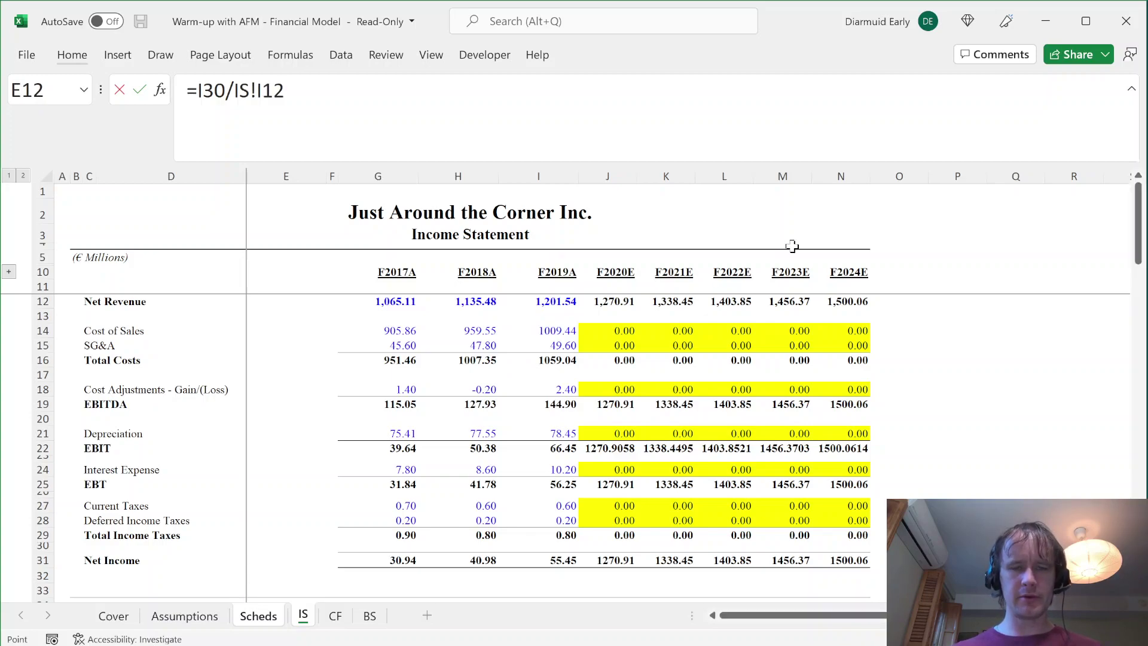
key("Return")
key("Up")
key("ctrl+shift+1")
key("ctrl+shift+5")
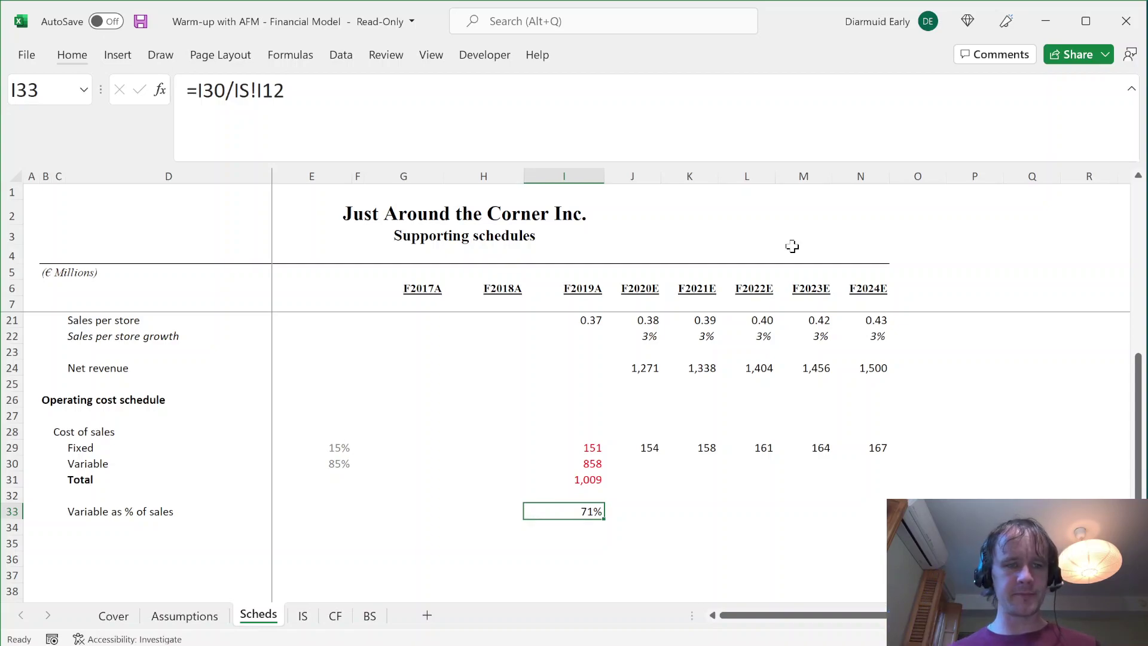
- Colour the F2019A Variable as % of sales in I33 red
key("Right")
key("Left")
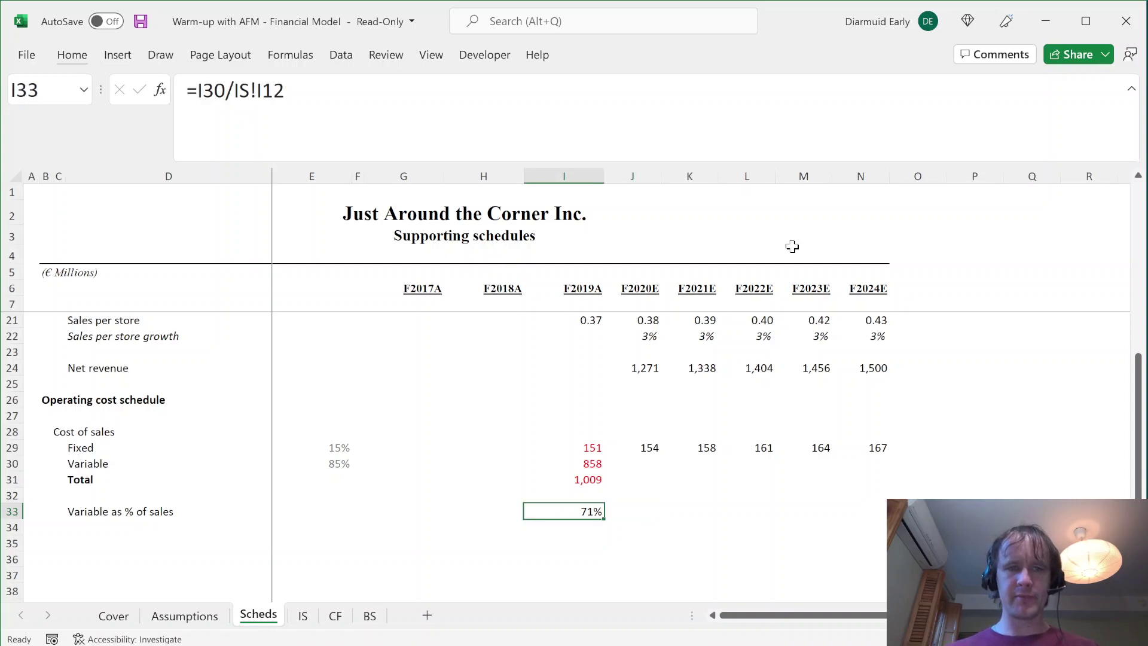
key("alt+h")
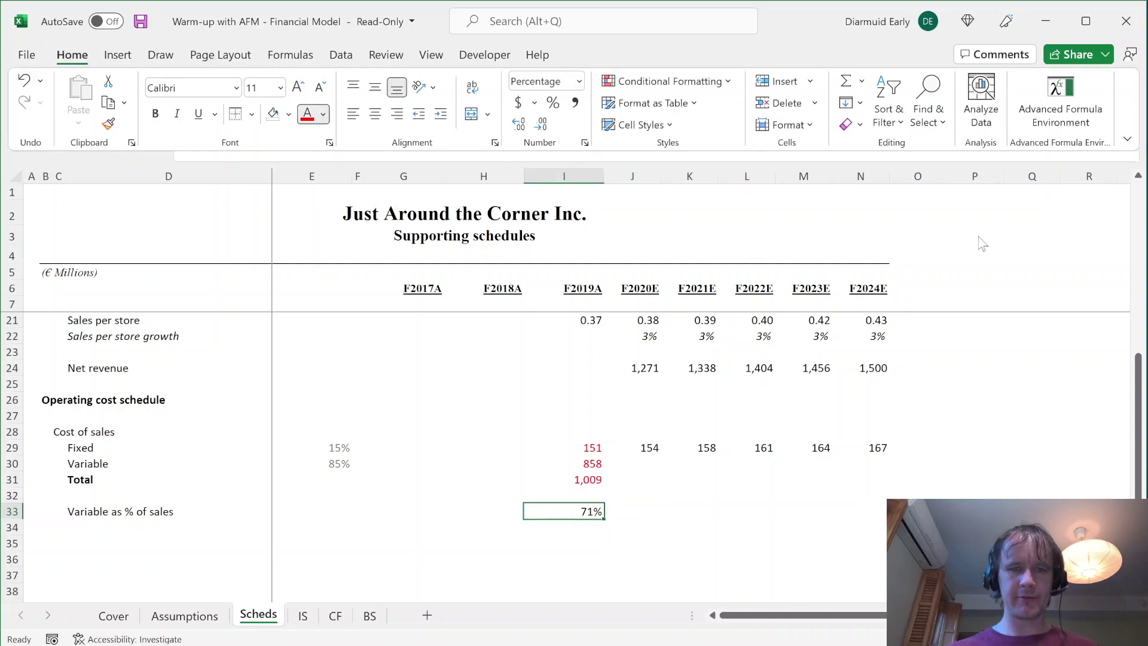
key("f")
key("c")
left_click(320, 275)
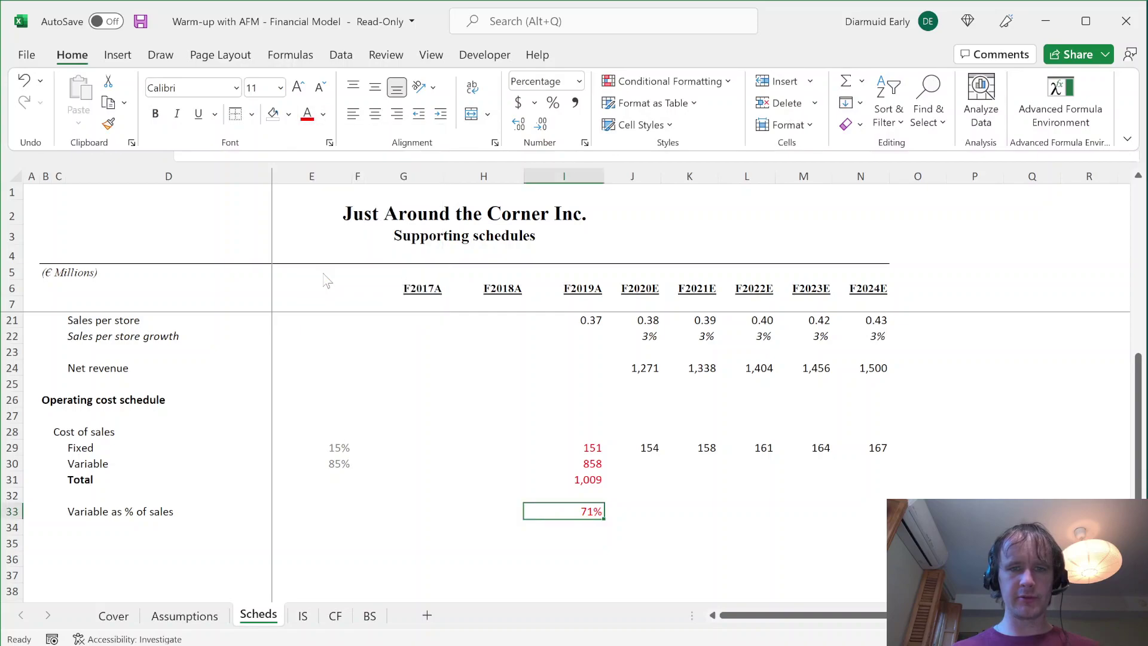
- Carry the Variable as % of sales forward through J33:N33 by linking each year to the prior one with =I33
left_click(622, 514)
key("shift+Right")
key("shift+Right")
key("shift+Right")
key("shift+Right")
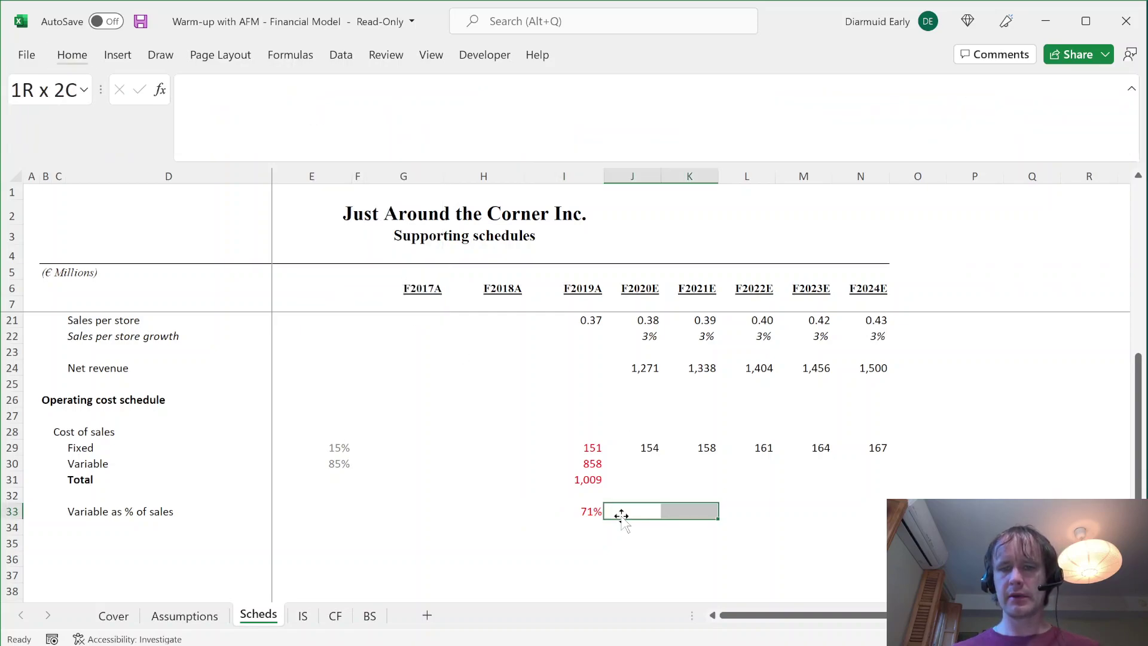
type("=")
key("Left")
key("ctrl+Return")
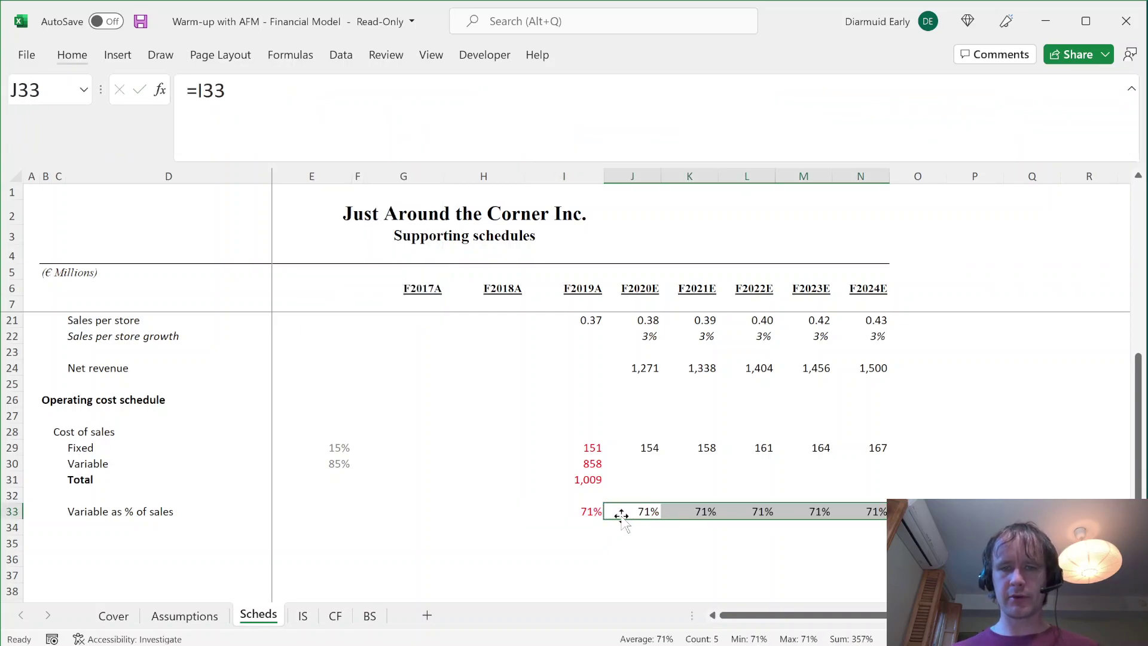
- Forecast the F2020E Variable cost of sales in J30 with =J24*J33
key("Up")
key("Up")
key("Up")
type("=")
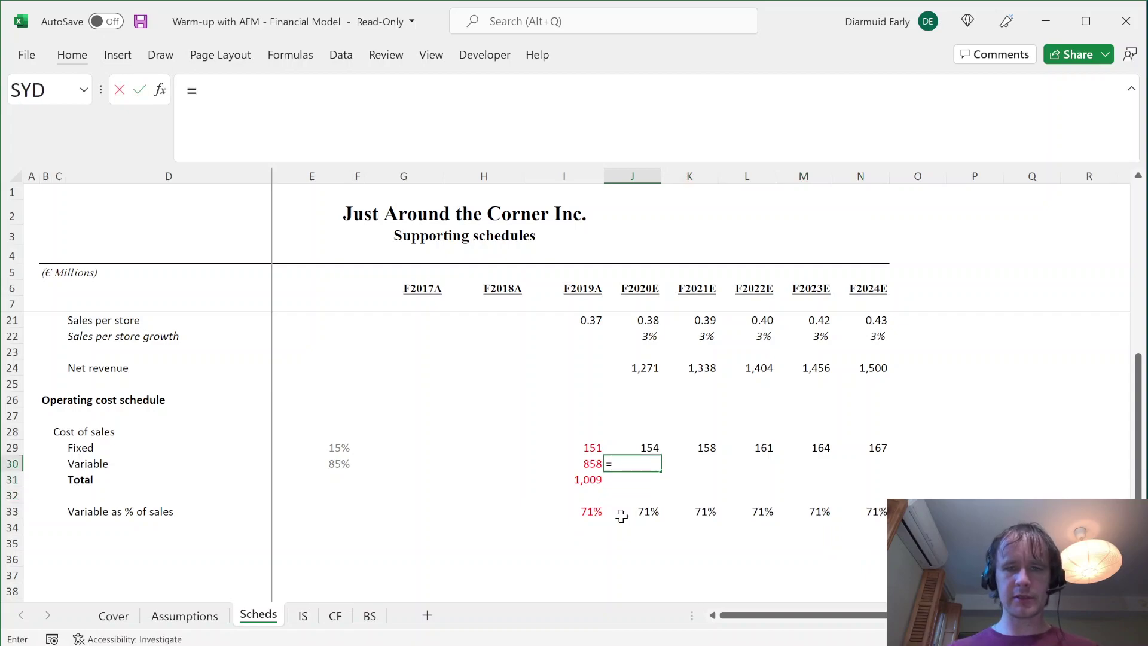
key("Up")
key("Up")
key("Up")
key("Up")
key("Up")
key("Up")
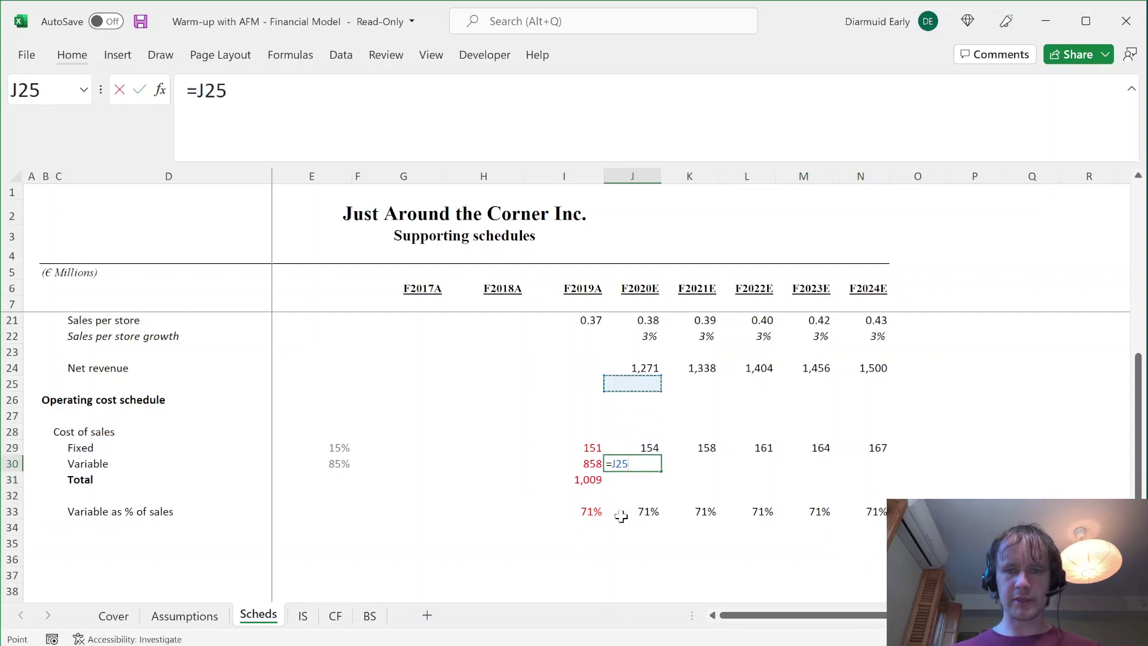
type("*")
left_click(622, 516)
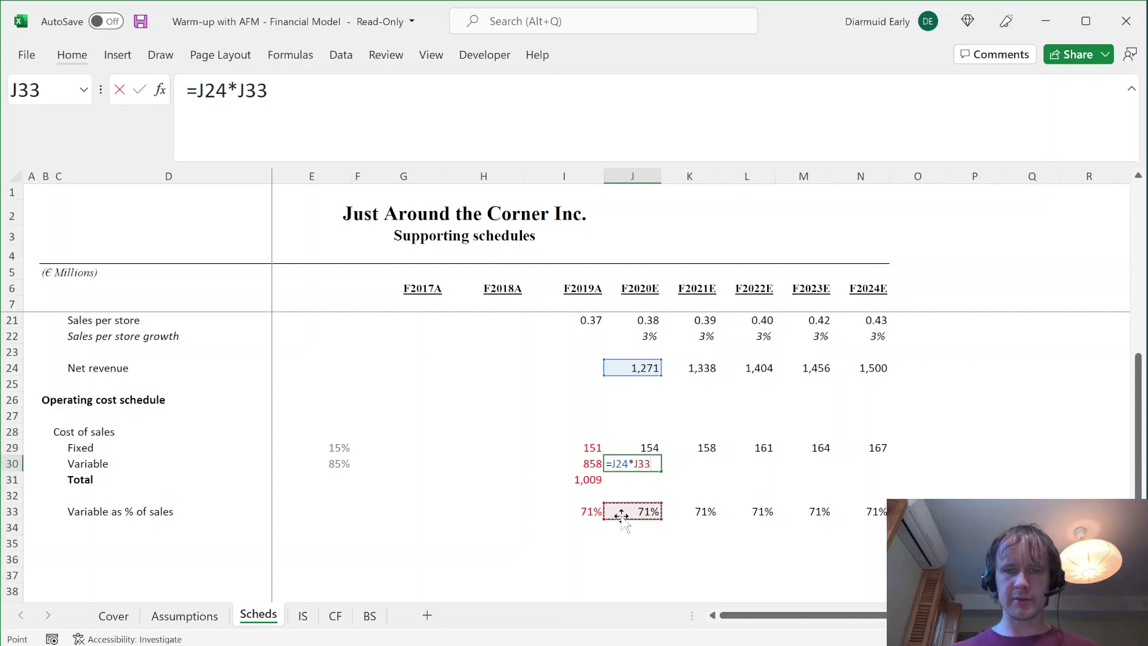
key("ctrl+Return")
- Apply the format of J29 to the Variable forecast in J30 and fill it across to N30
key("Up")
key("ctrl+c")
key("Down")
key("ctrl+alt+v")
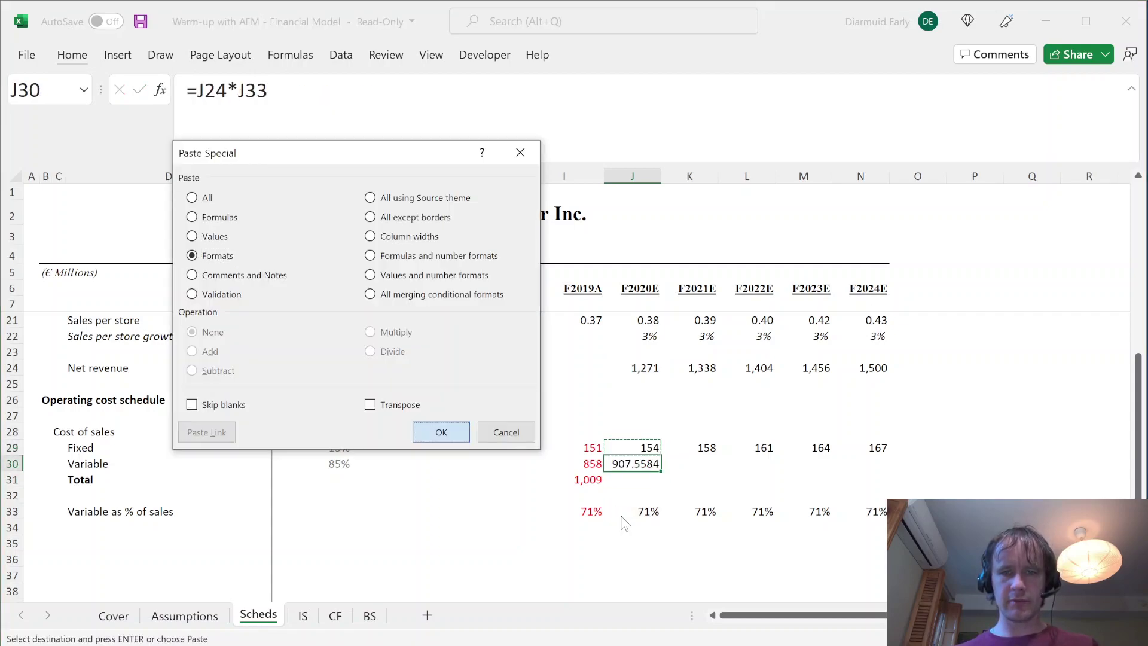
key("Return")
key("shift+Right")
key("shift+Right")
key("shift+Right")
key("shift+Right")
key("ctrl+r")
key("Down")
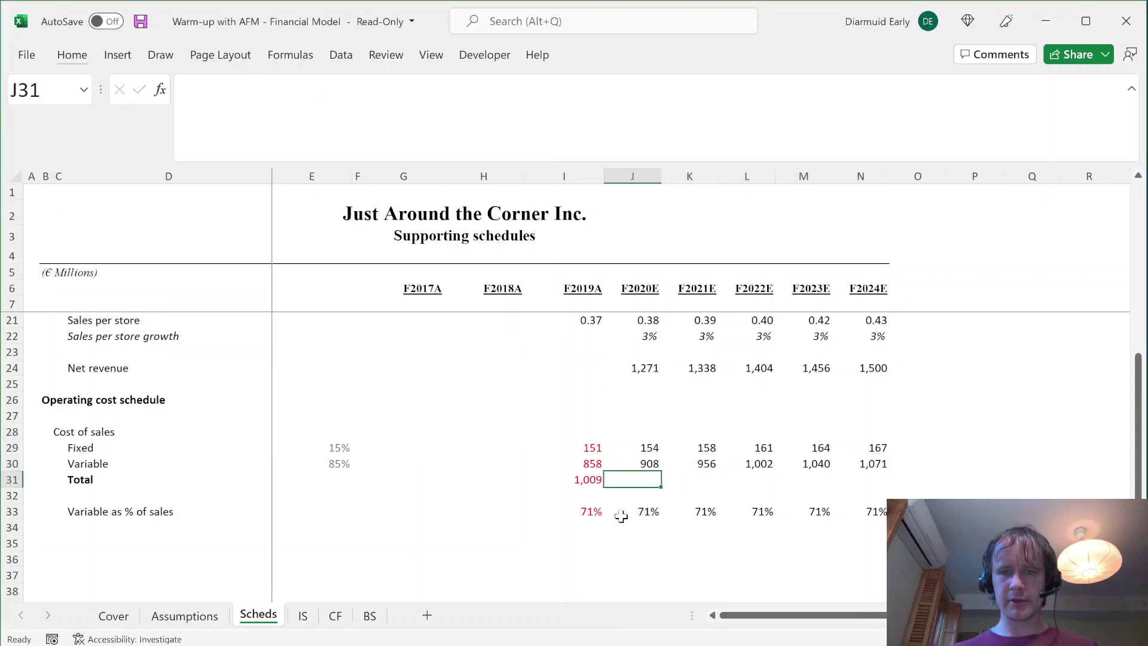
- Total the forecast cost of sales in J31 with =SUM(J29:J30) and fill it across to N31
key("alt+equal")
key("ctrl+Return")
key("shift+Right")
key("shift+Right")
key("shift+Right")
key("shift+Right")
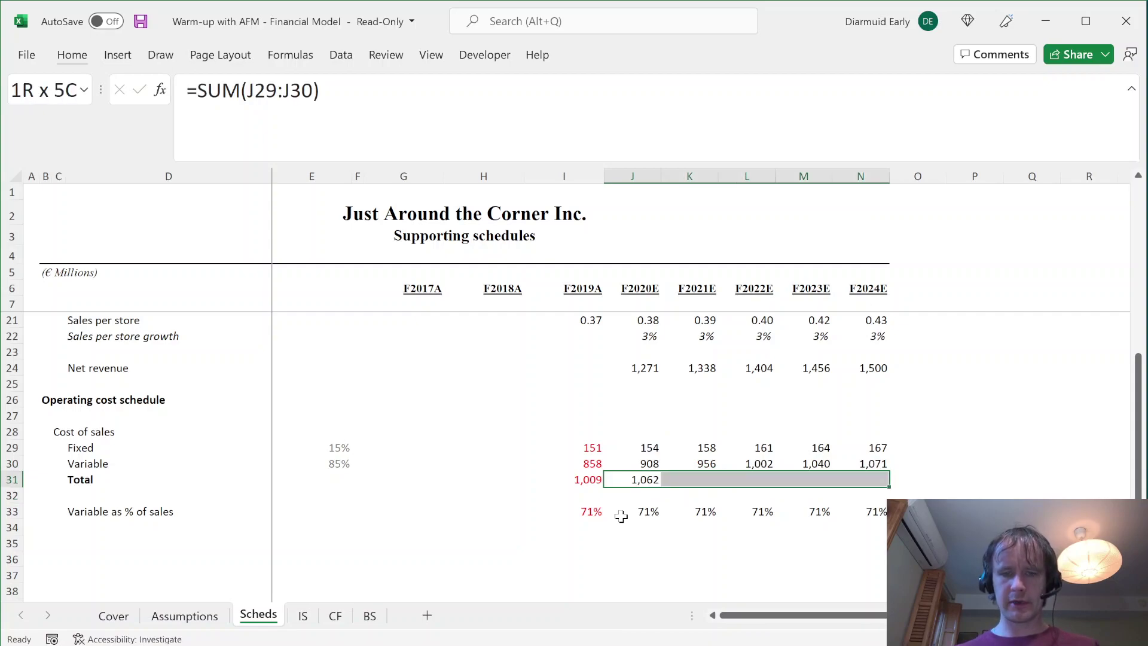
key("ctrl+r")
- Add a top border to the cost of sales Total row in I31:N31
key("Left")
key("ctrl+shift+Right")
key("alt+h")
key("b")
key("p")
key("Right")
key("Right")
key("Left")
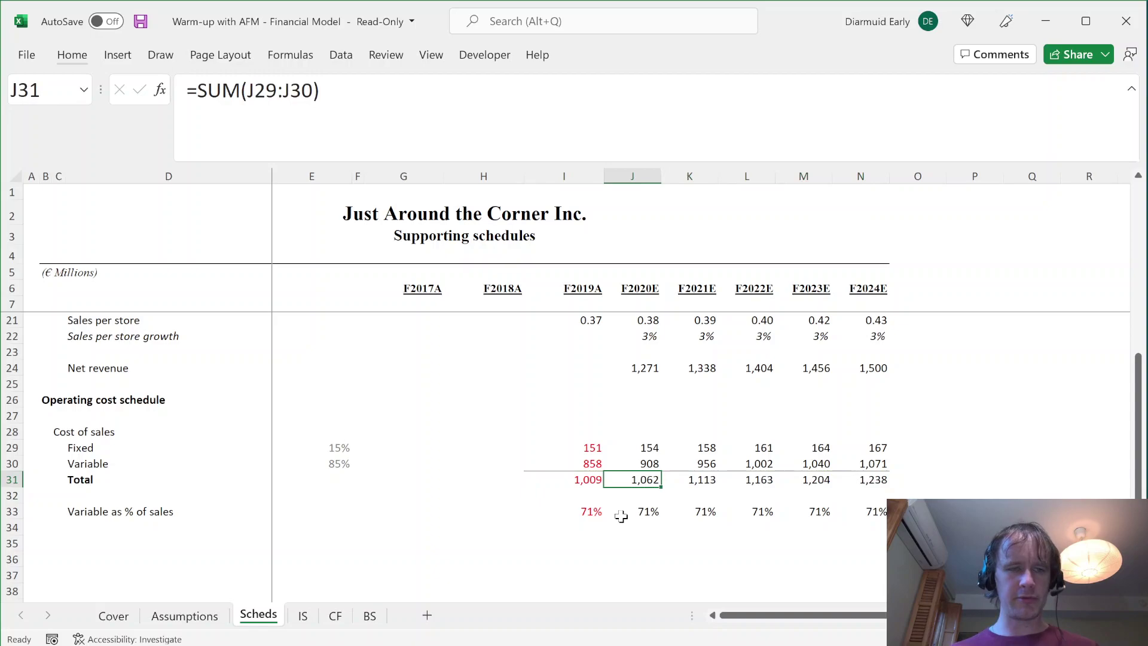
key("Left")
key("alt+h")
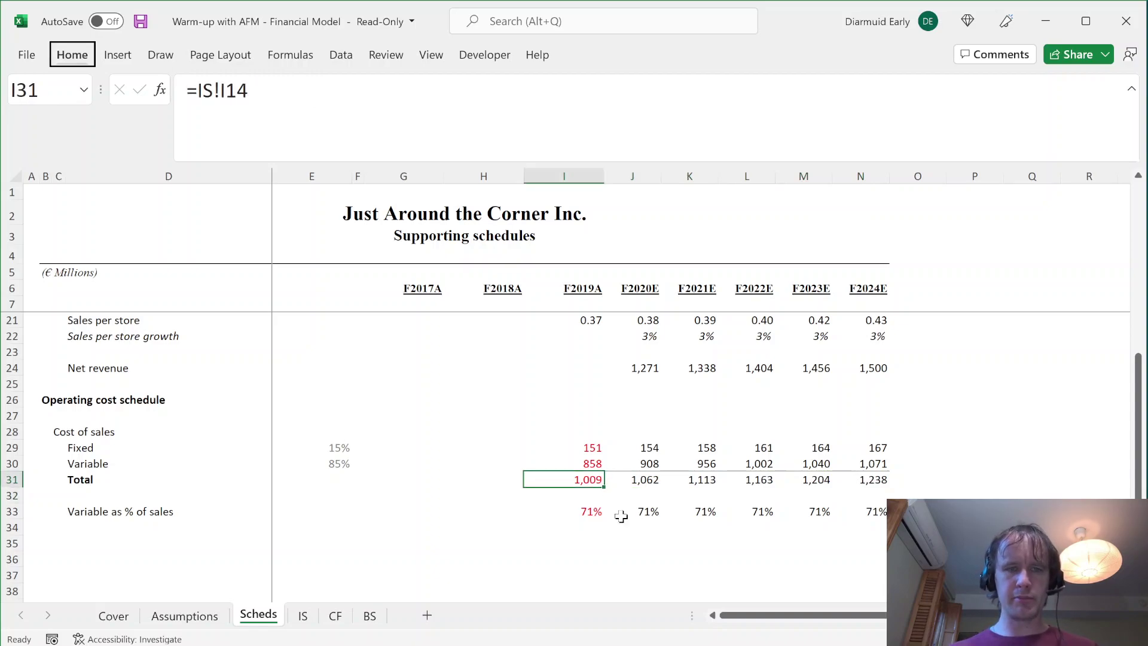
key("b")
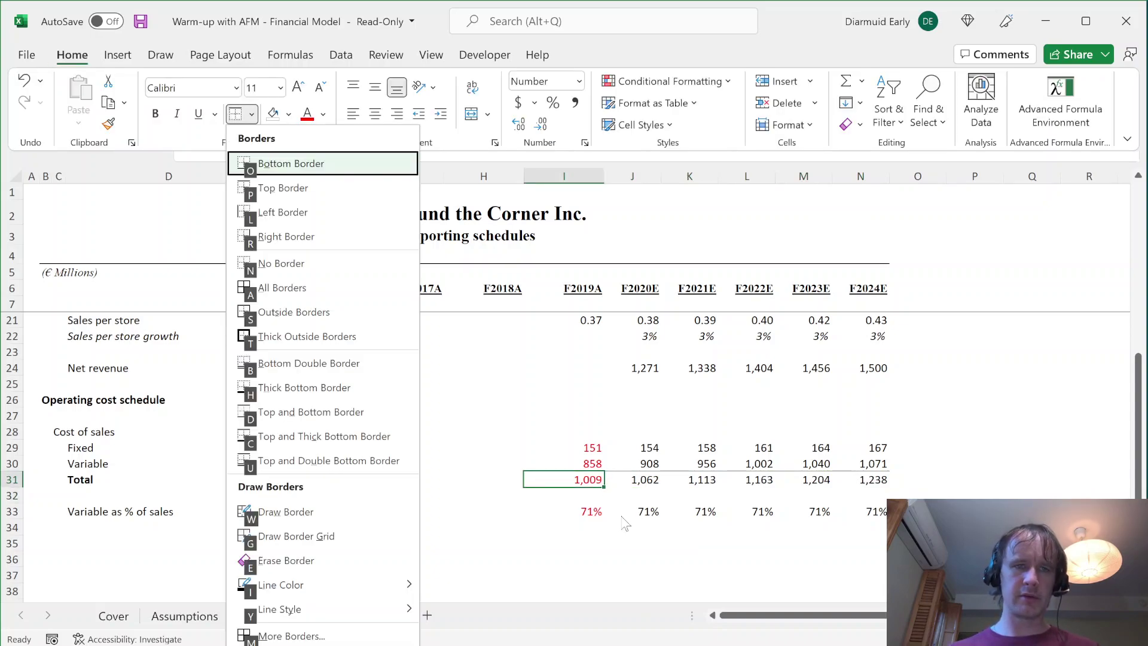
key("Escape")
key("Escape")
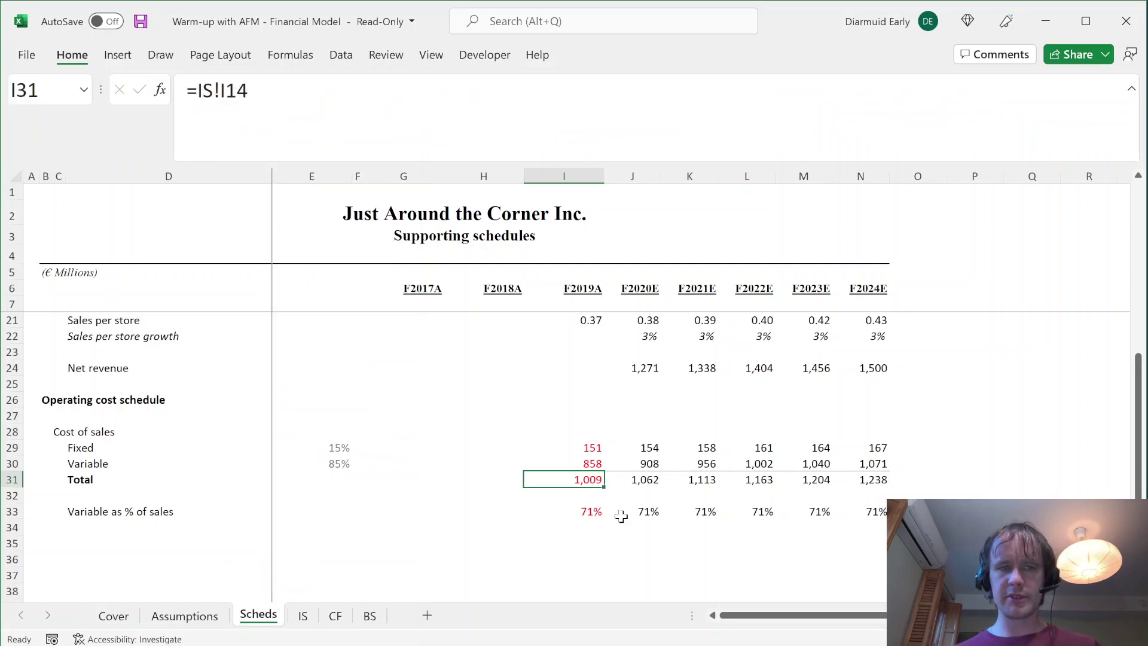
- Check the Operating Costs section of the case PDF for the SG&A forecast assumptions
key("Down")
key("Down")
key("Right")
key("Down")
key("Up")
key("ctrl+Left")
key("ctrl+Left")
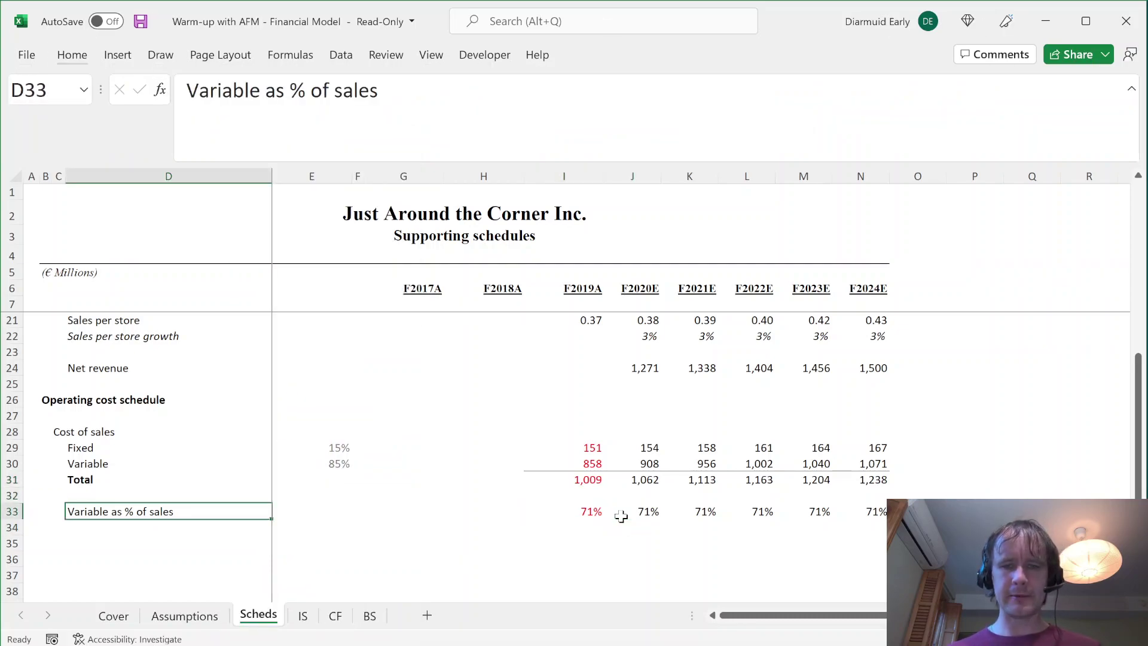
key("Down")
key("Left")
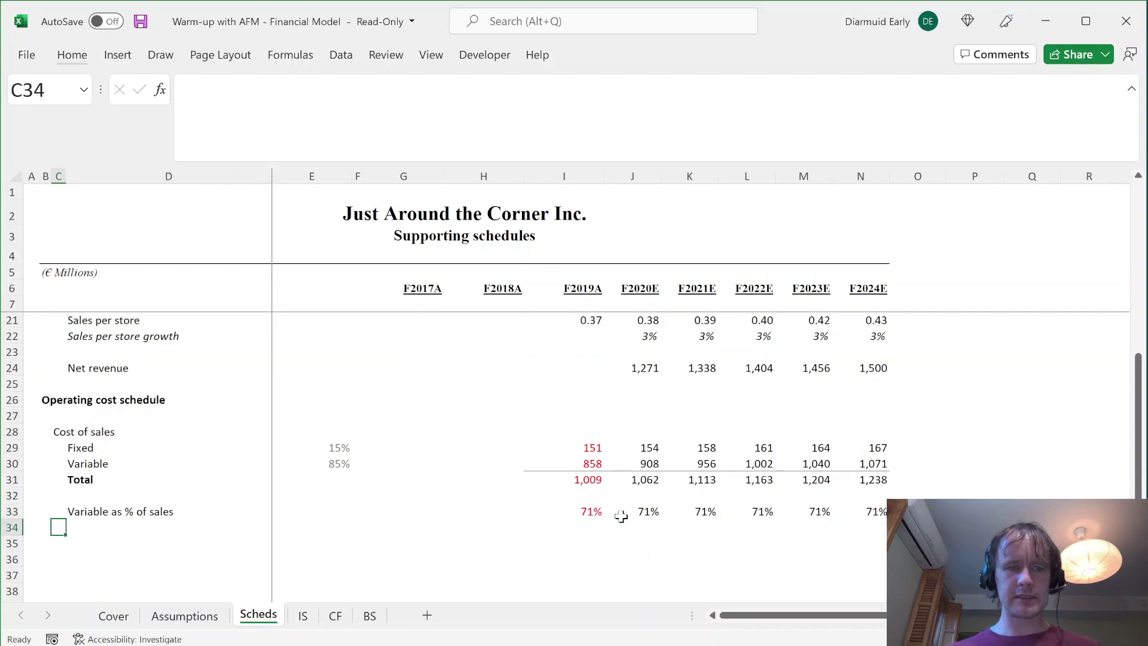
key("alt+Tab")
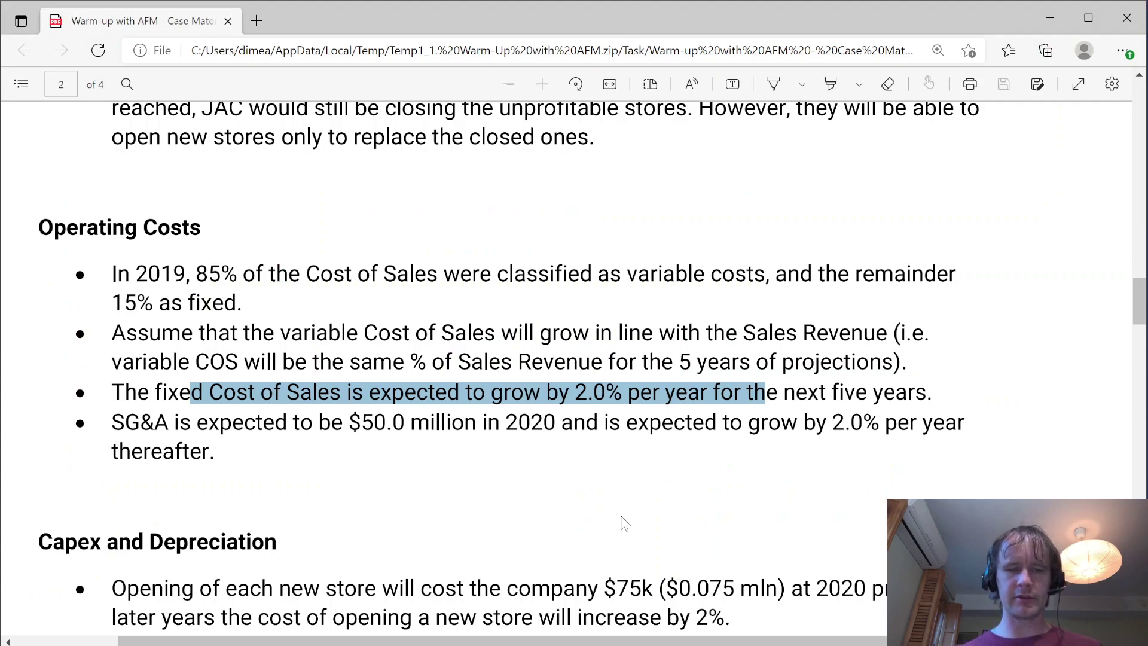
key("alt+Tab")
- Add the row labels "SG&A" in C35 and "SG&A growth" in C36 of the operating cost schedule
key("Down")
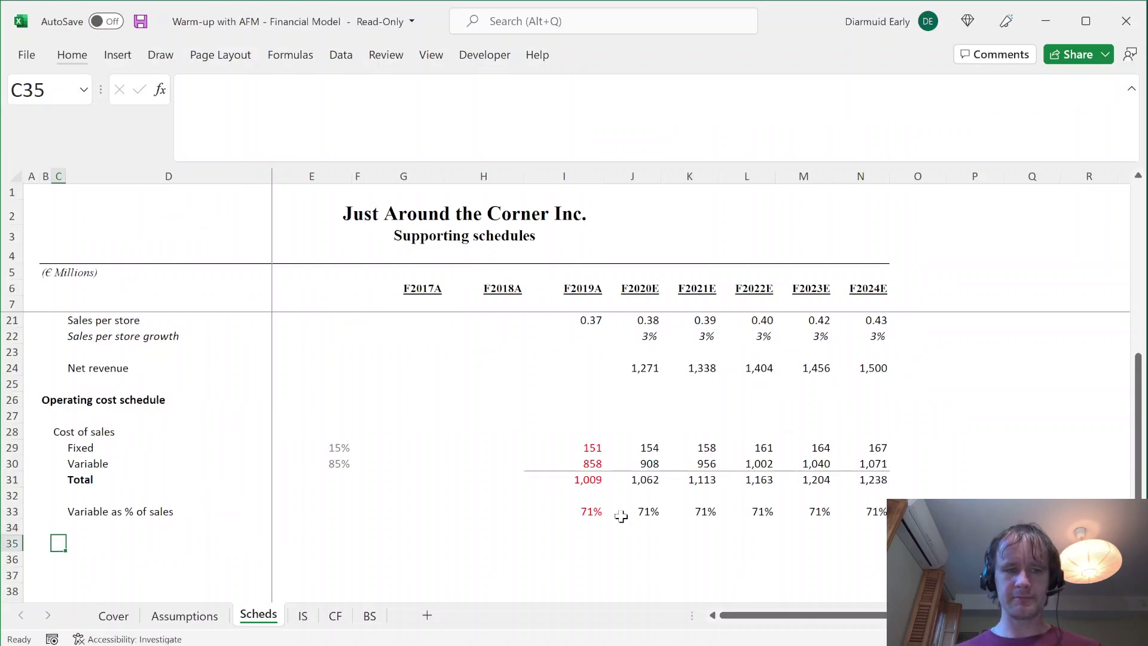
type("SG&A")
key("Right")
key("Right")
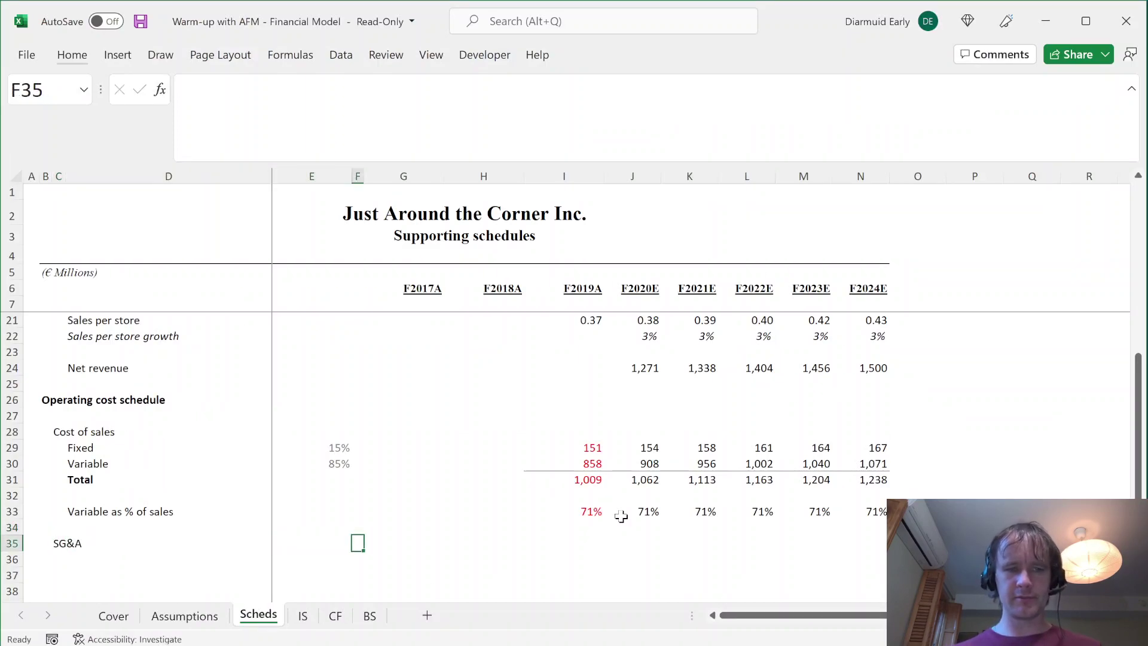
key("Left")
key("Down")
key("Left")
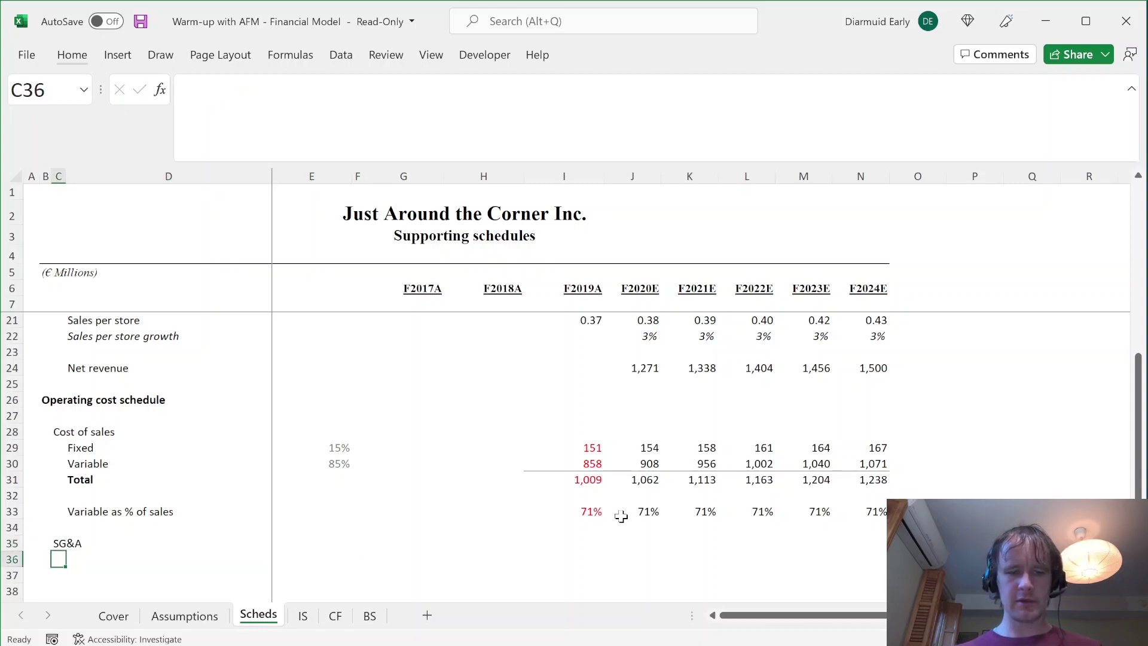
type("SG&A growth")
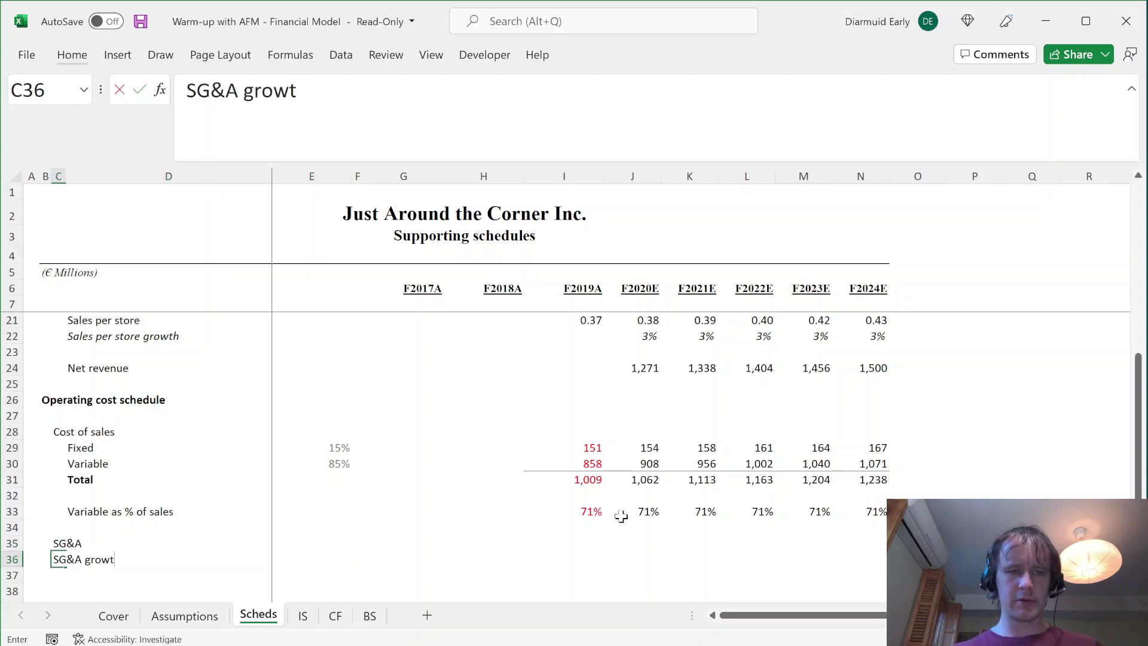
- Finish the label "SG&A growth" in C36 and italicise row 36 from the label across to the F2024E column
key("Right")
key("Left")
key("shift+Right")
key("shift+Right")
key("shift+Right")
key("shift+Right")
key("shift+Right")
key("shift+Right")
key("shift+Right")
key("shift+Right")
key("shift+Right")
key("shift+Right")
key("shift+Right")
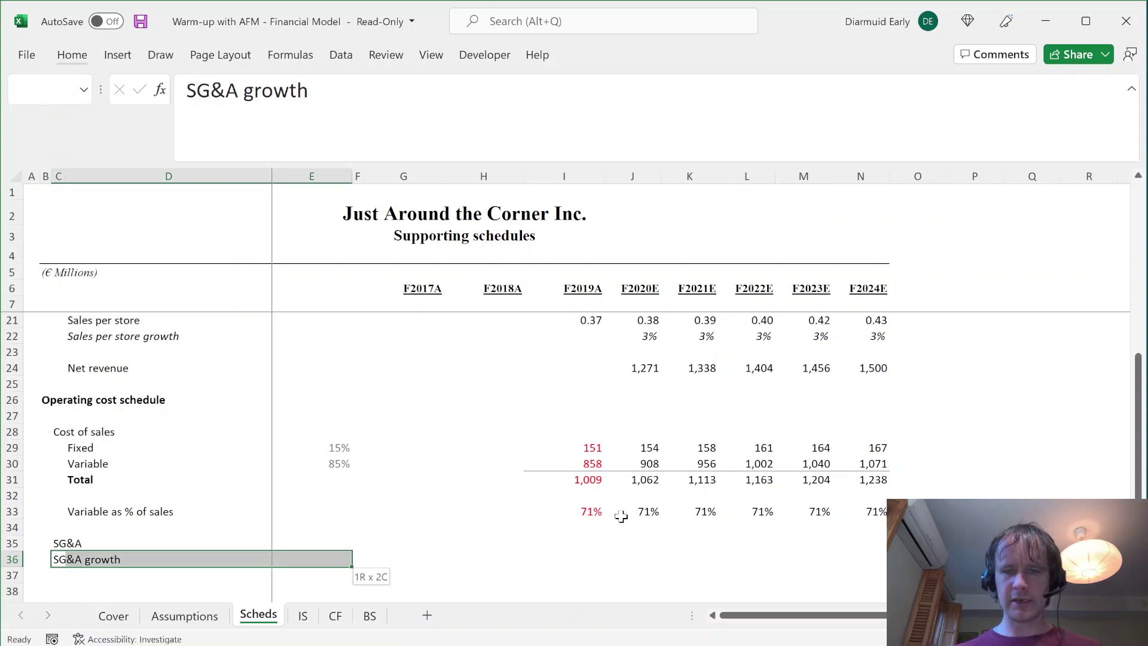
key("ctrl+i")
- Link the F2020E SG&A cell J35 to the 2020 SG&A input in G22 on the Assumptions sheet
key("Up")
key("Right")
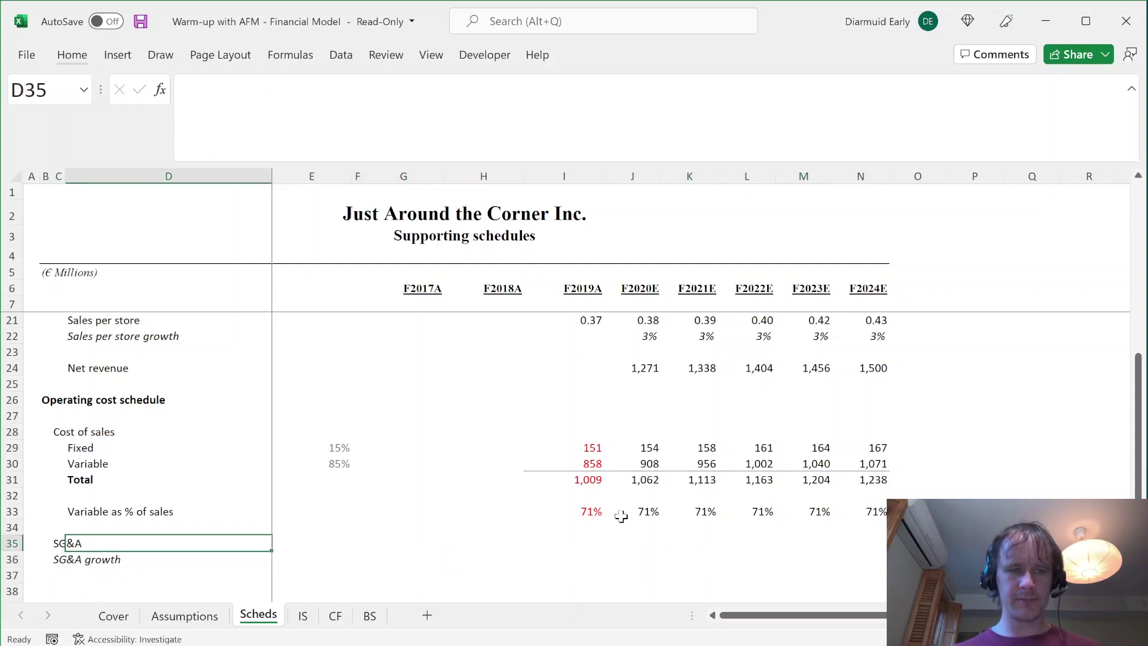
key("Right")
key("Right")
key("Right")
key("Right")
key("Right")
key("Right")
type("=-")
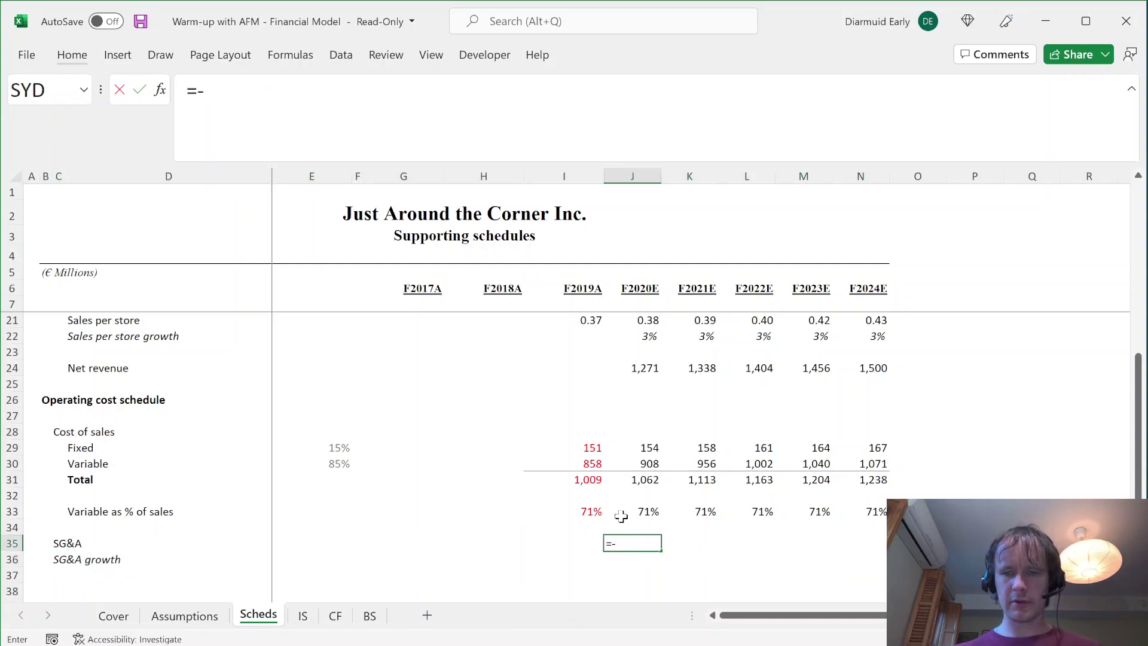
key("ctrl+Page_Up")
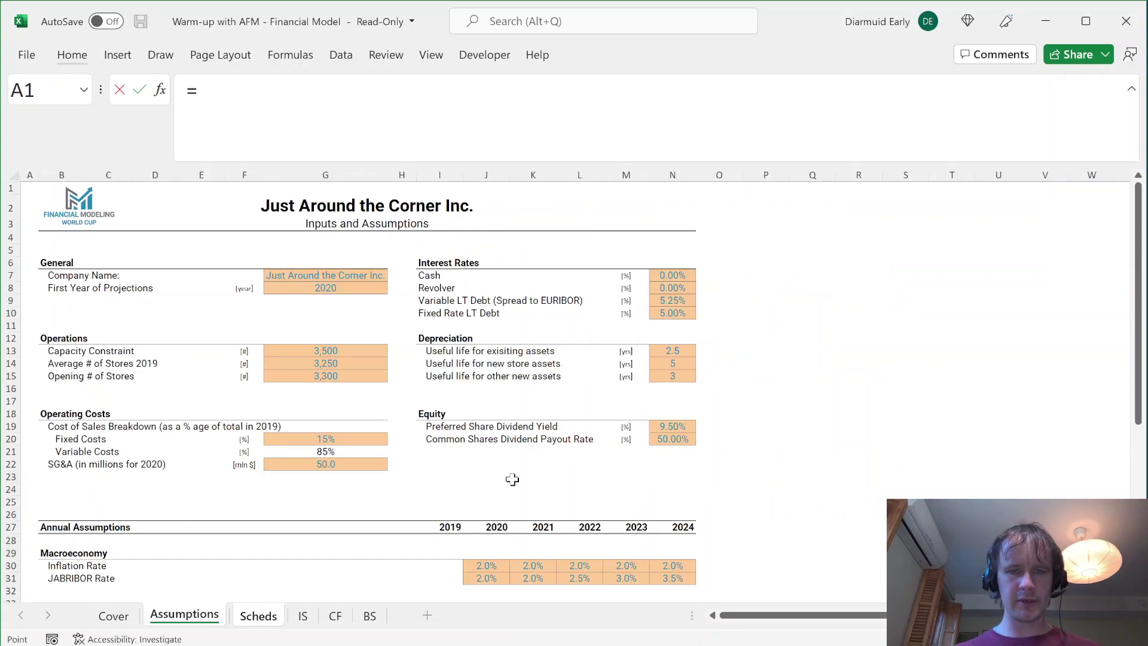
scroll(513, 479, "down", 3)
scroll(512, 479, "down", 3)
scroll(512, 479, "up", 5)
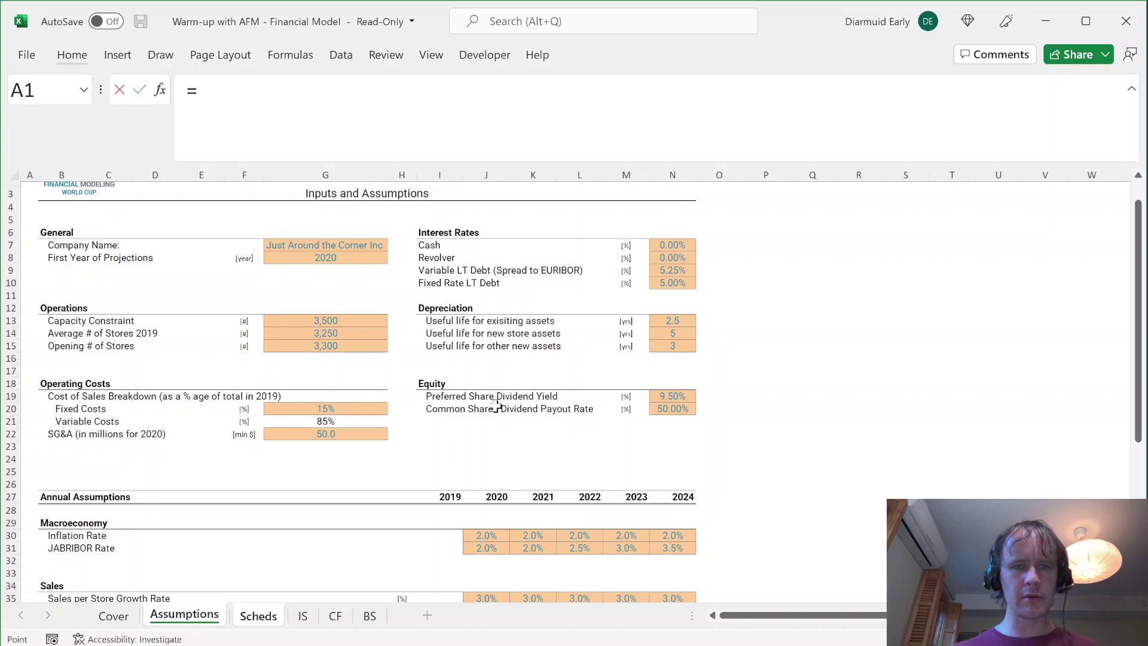
scroll(497, 406, "down", 3)
scroll(496, 406, "down", 4)
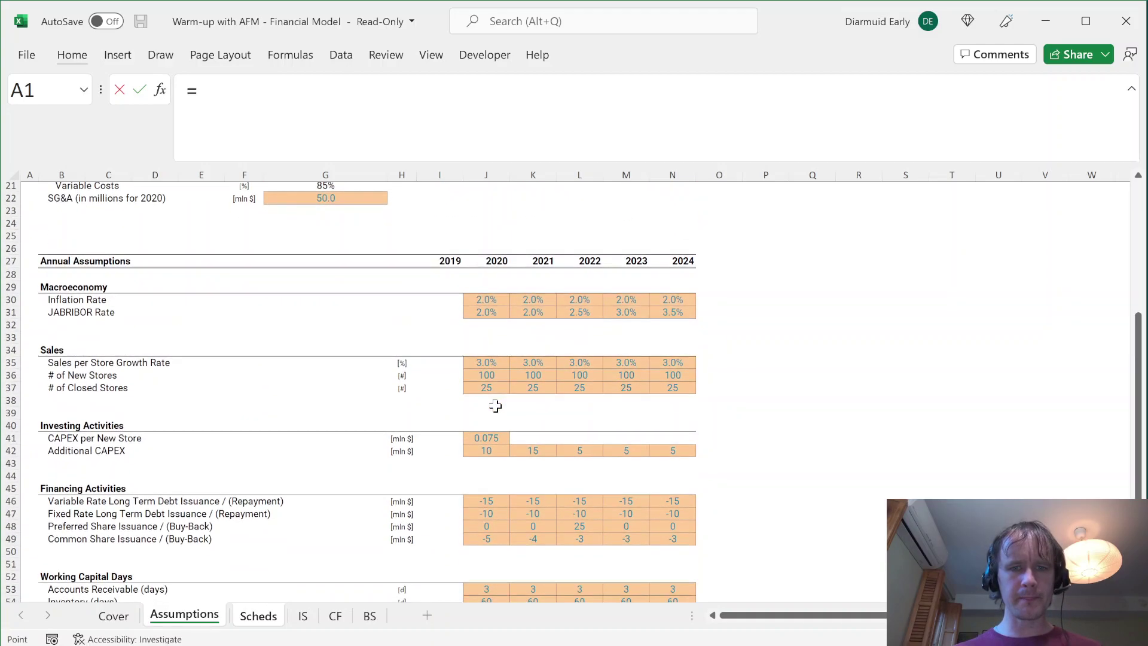
scroll(495, 406, "up", 8)
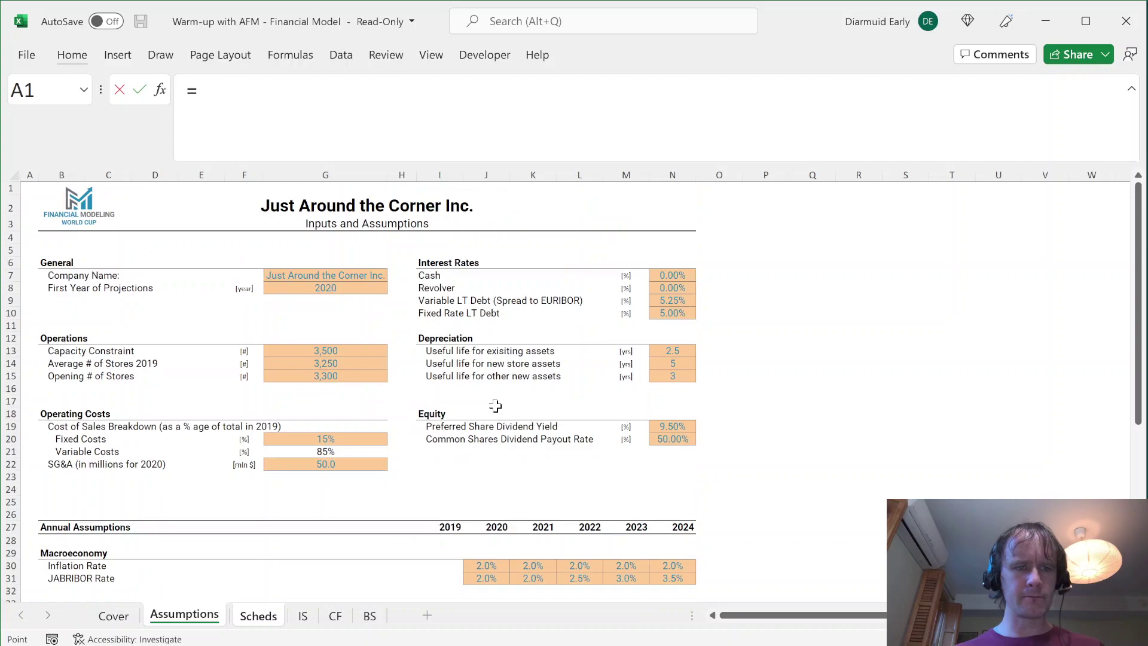
left_click(303, 465)
key("Return")
- Colour the font of the F2020E SG&A value in J35 red
key("Up")
key("Right")
key("Left")
key("alt+h")
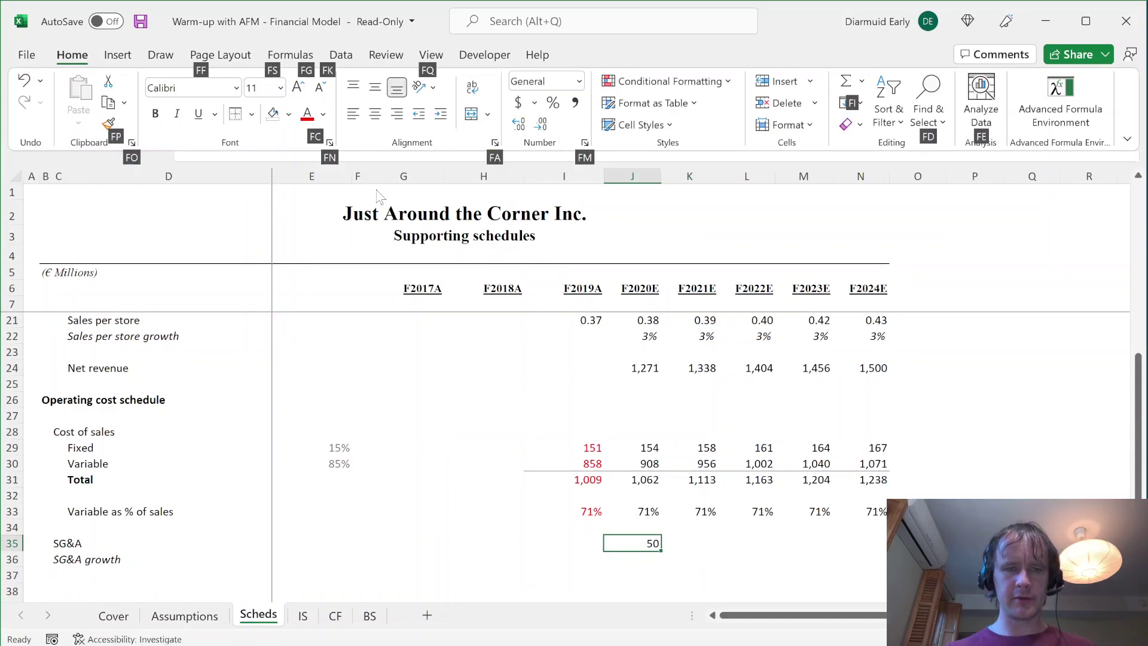
key("c")
left_click(321, 276)
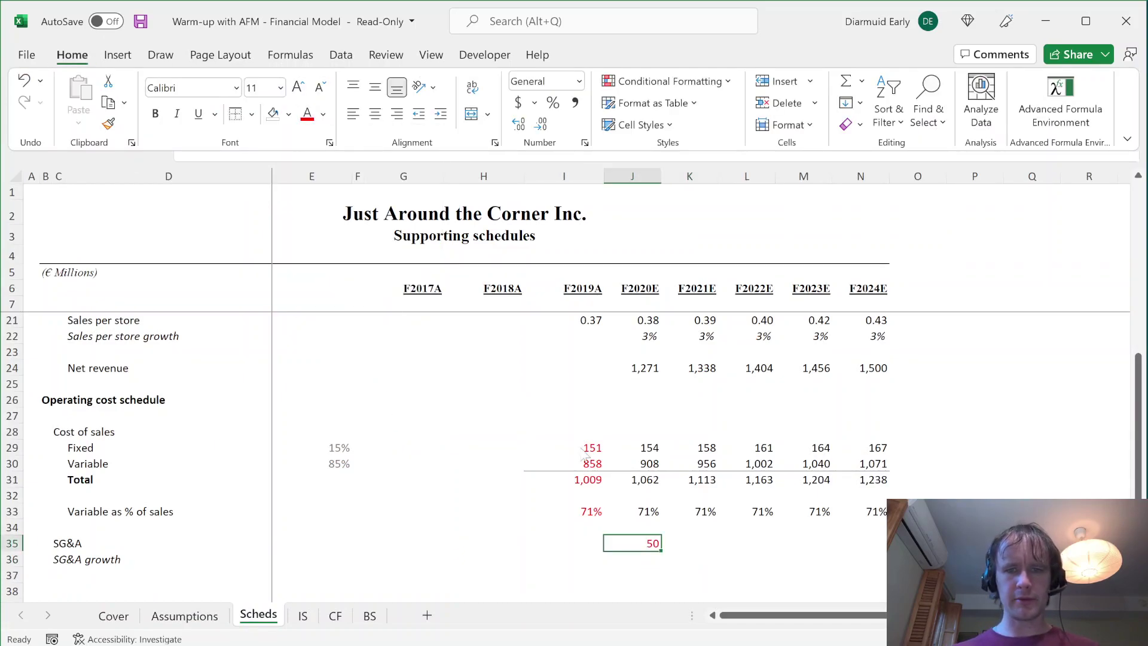
- Compare the SG&A growth instructions in the case PDF with the inflation and JABRIBOR rates on the Assumptions sheet
left_click(685, 546)
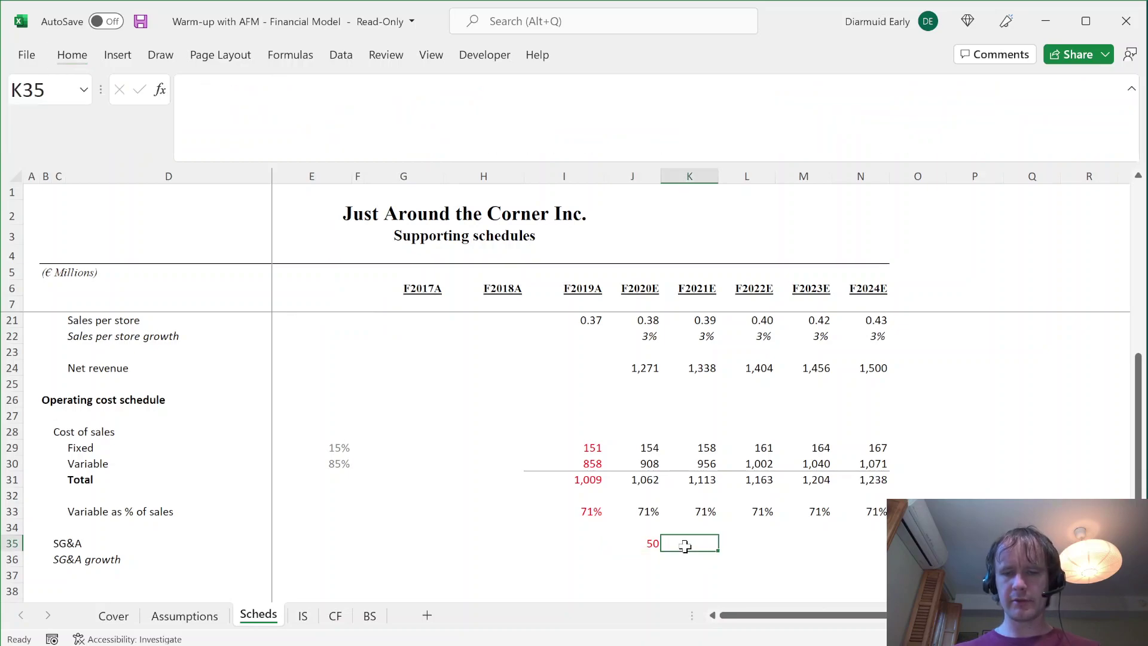
key("ctrl+Page_Up")
key("ctrl+Page_Down")
key("alt+Tab")
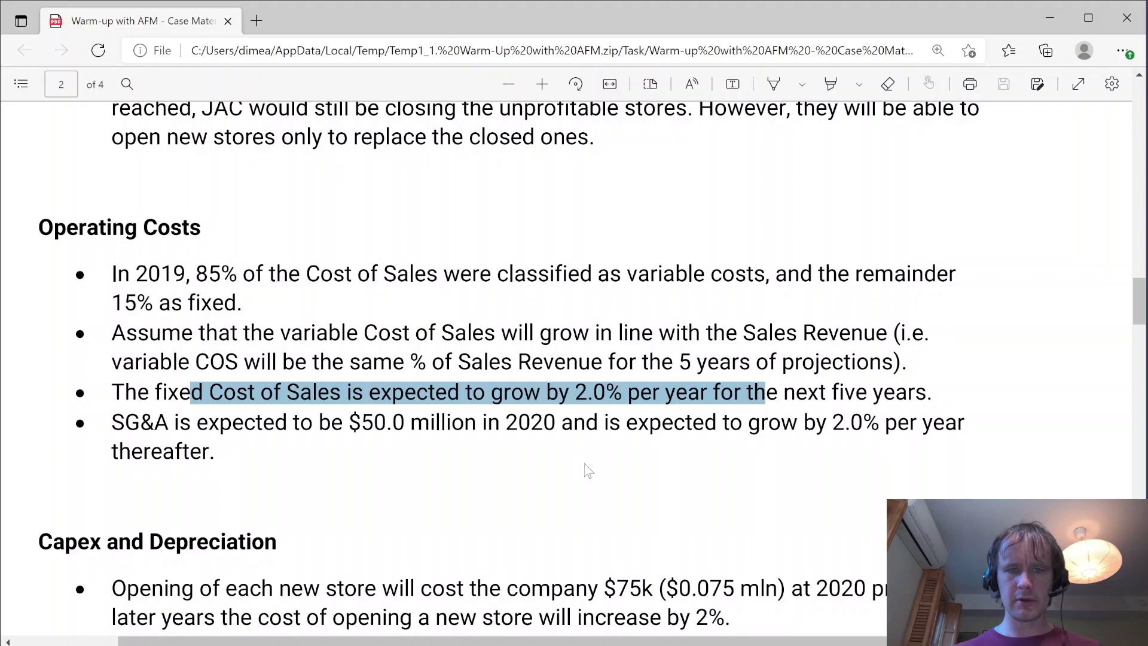
key("alt+Tab")
key("alt+Tab")
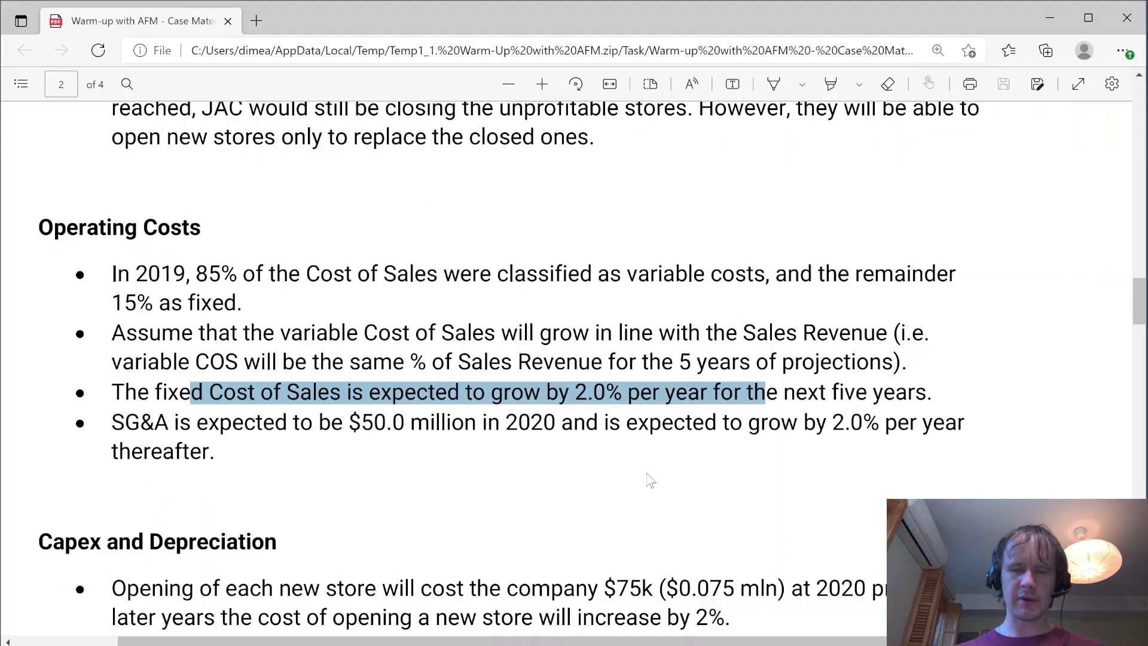
key("alt+Tab")
key("ctrl+Page_Up")
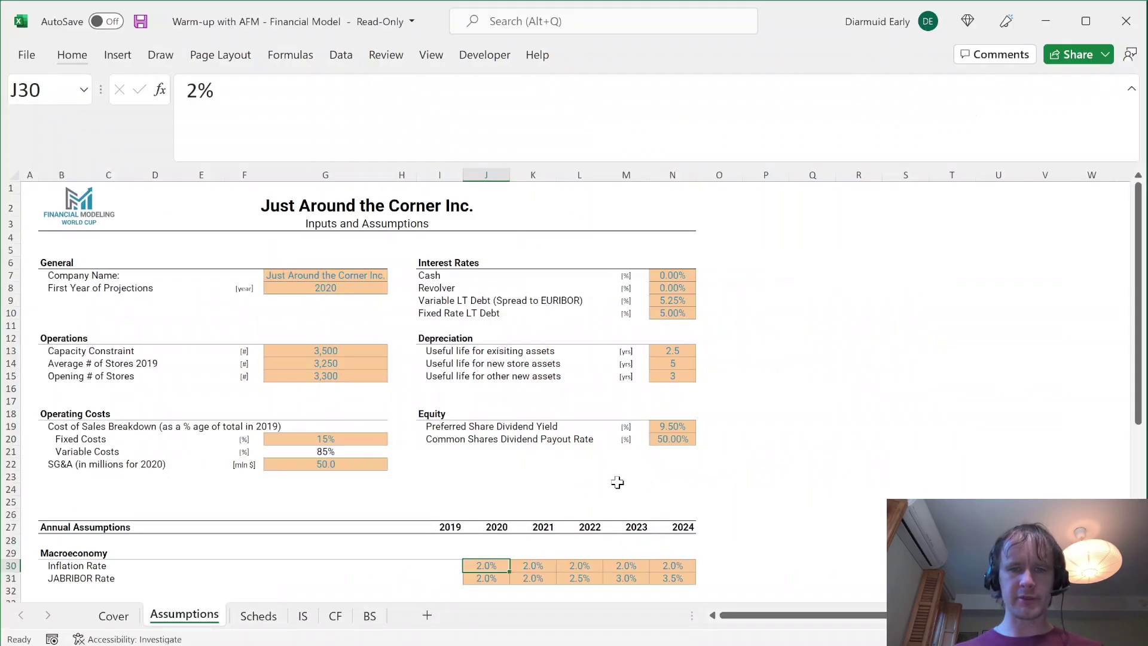
scroll(617, 482, "down", 1)
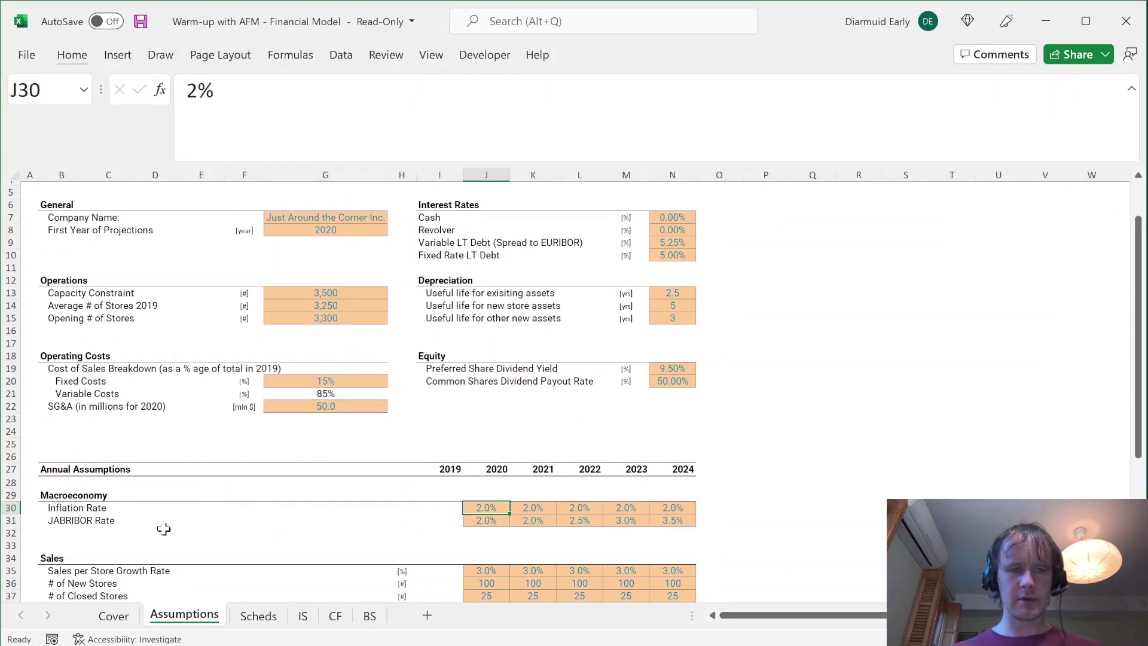
left_click(57, 523)
key("shift+space")
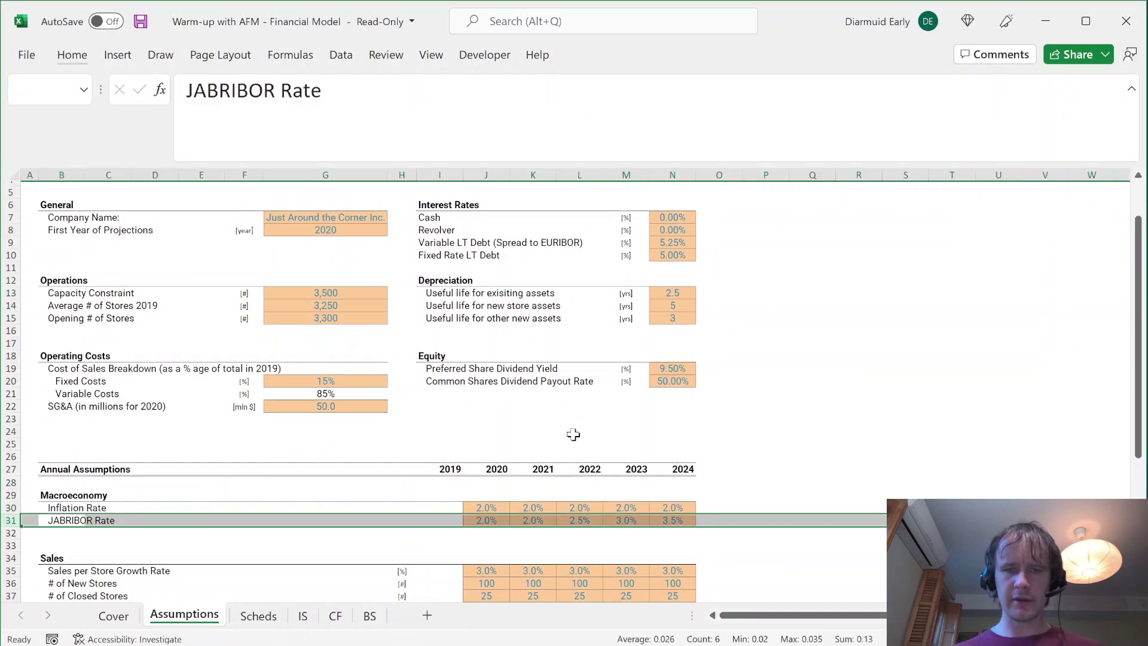
key("Up")
key("shift+space")
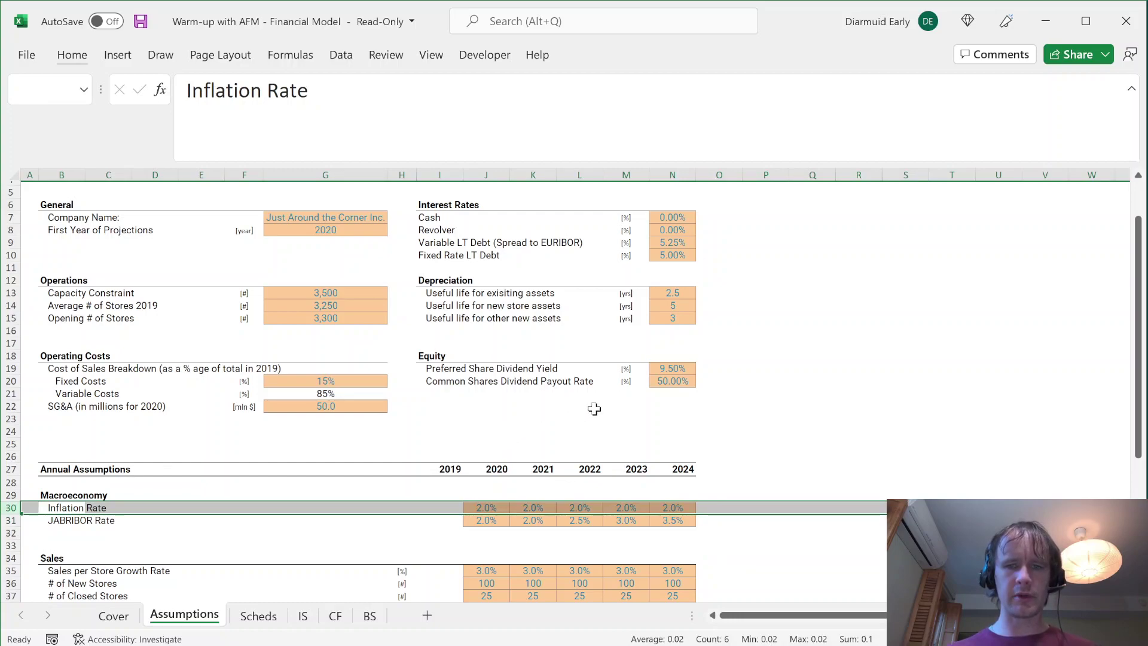
key("alt+Tab")
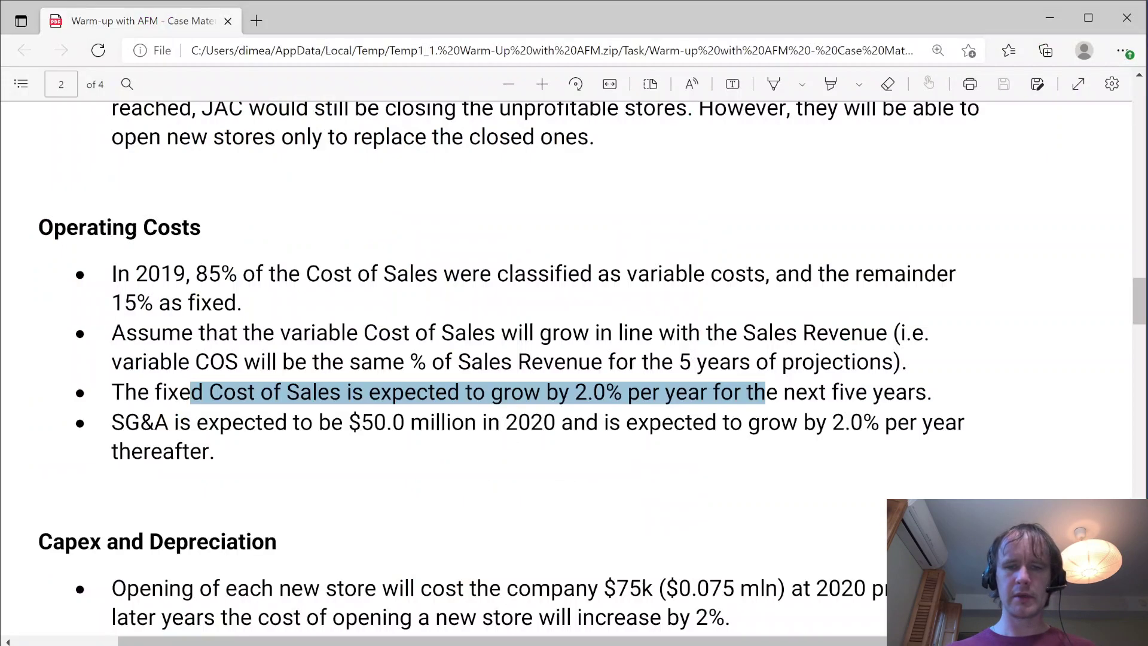
key("alt+Tab")
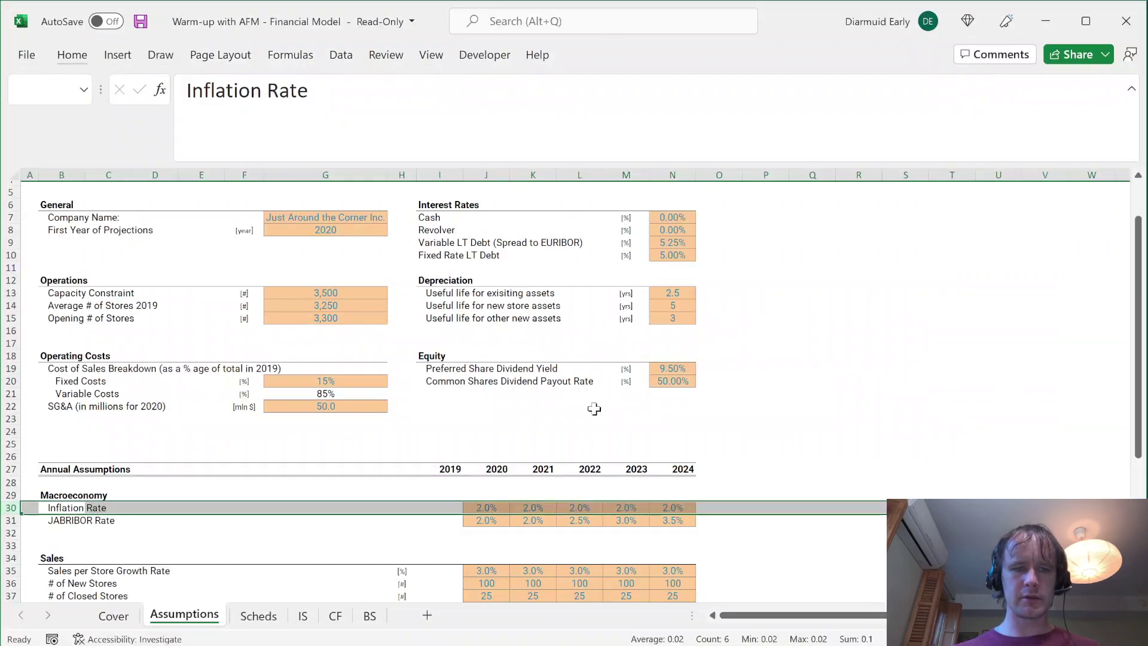
- Enter the F2021E SG&A formula =J35*(1+Assumptions!K30) in K35 on the Scheds sheet
key("ctrl+Page_Down")
type("=")
key("Left")
type("*(1+")
key("ctrl+Page_Up")
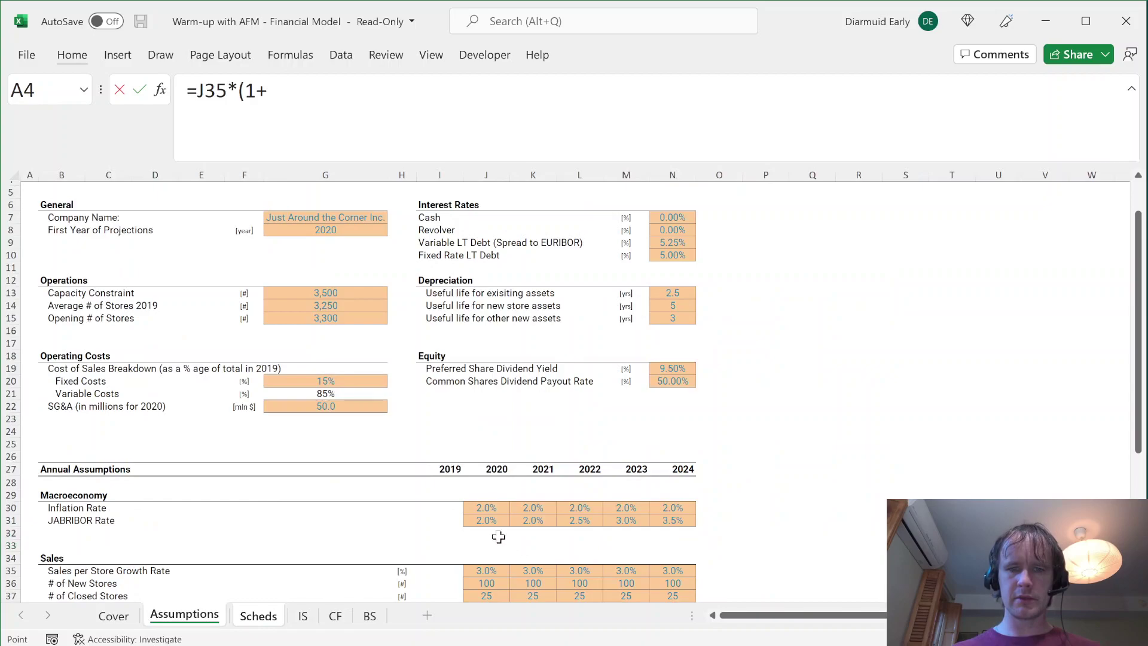
left_click(484, 510)
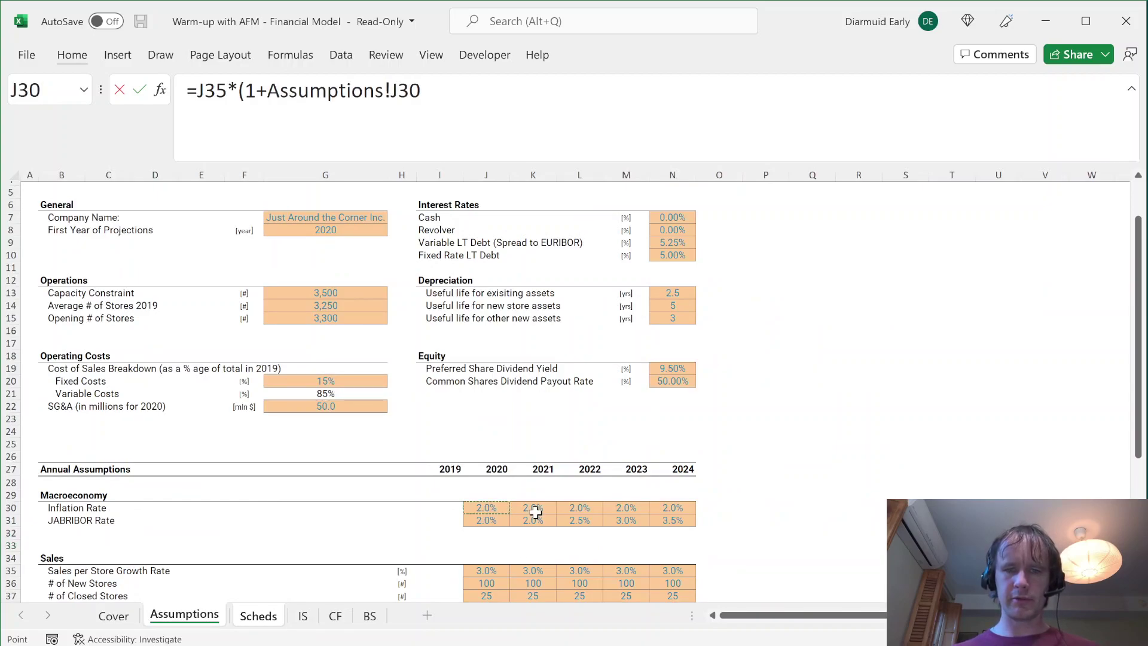
left_click(535, 511)
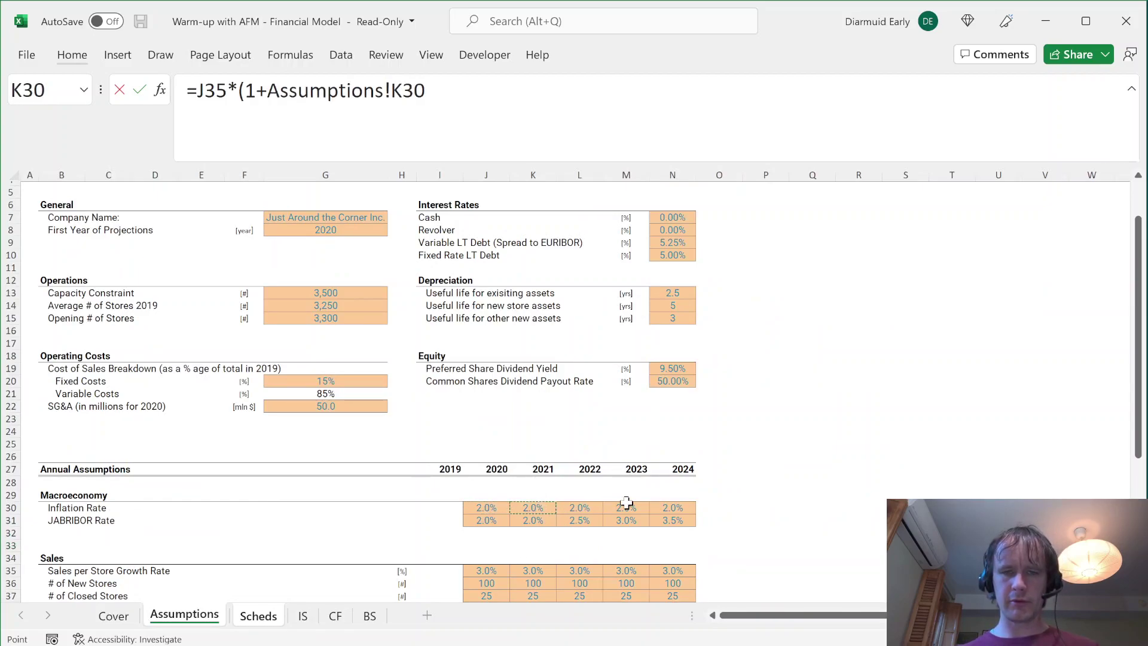
type(")")
key("ctrl+Return")
- Fill the K35 SG&A formula across to N35 and paste K35's formatting over the same range
key("shift+Right")
key("shift+Right")
key("shift+Right")
key("ctrl+r")
key("shift+Left")
key("shift+Left")
key("shift+Left")
key("ctrl+c")
key("shift+Right")
key("shift+Right")
key("shift+Right")
key("ctrl+alt+v")
key("t")
key("Return")
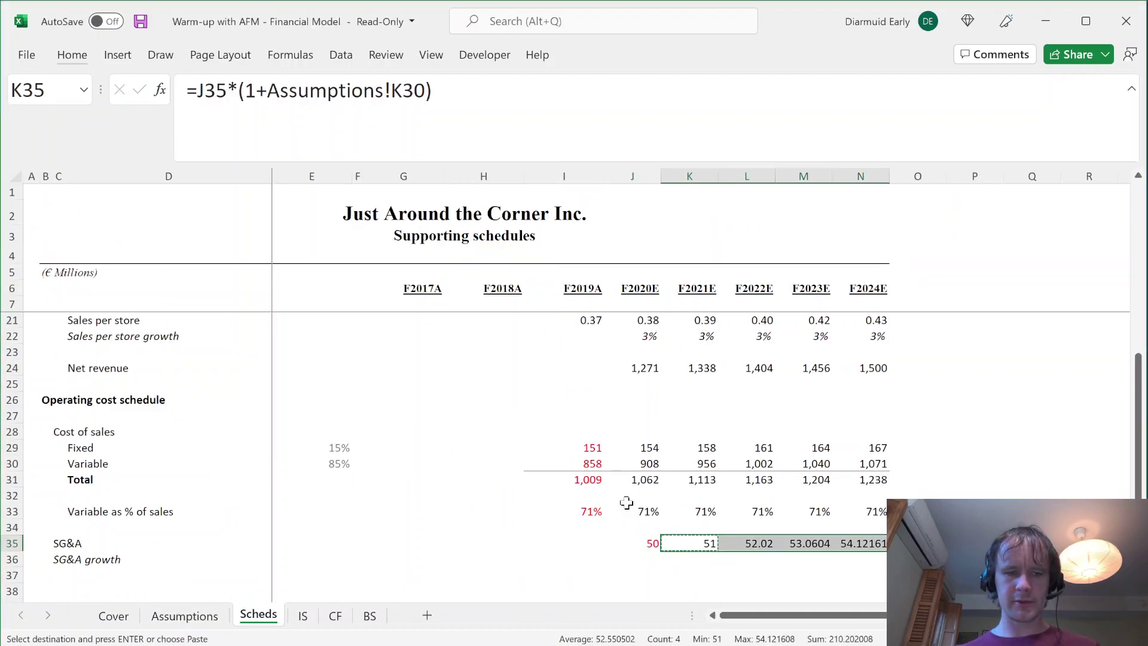
- Format the SG&A forecasts in K35:N35 as numbers without decimal places
key("ctrl+shift+1")
key("alt+h")
key("9")
key("F4")
- Format the whole SG&A forecast row J35:N35 as numbers with two decimal places
key("Left")
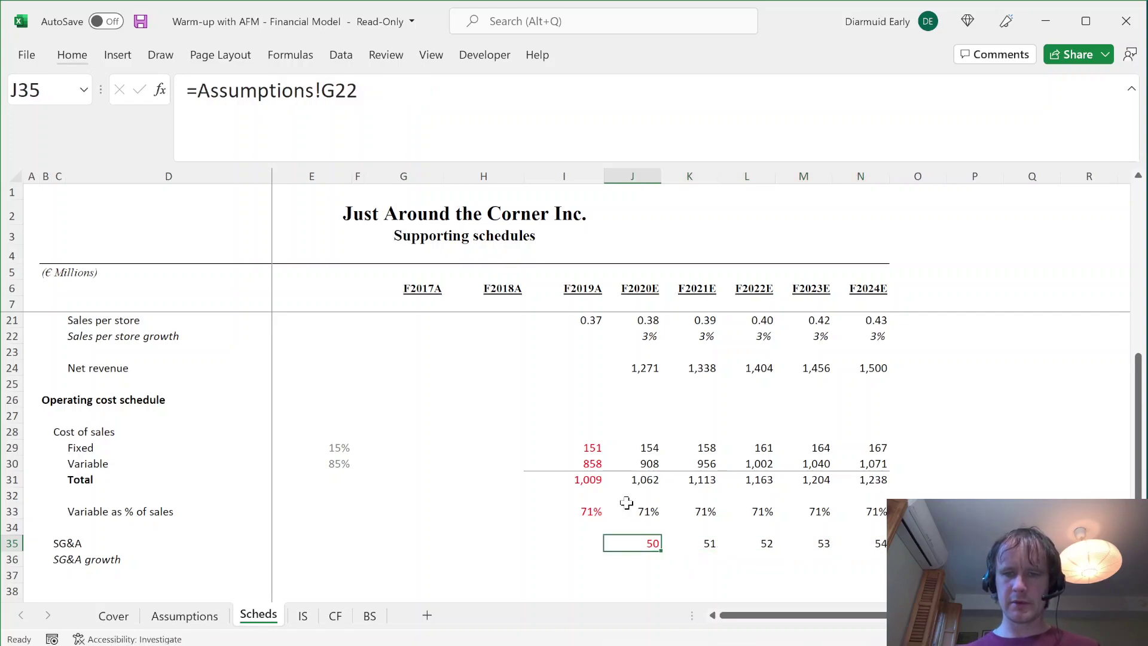
key("shift+Right")
key("shift+Right")
key("shift+Right")
key("shift+Right")
key("ctrl+shift+1")
key("shift+Left")
key("shift+Left")
key("shift+Left")
key("shift+Left")
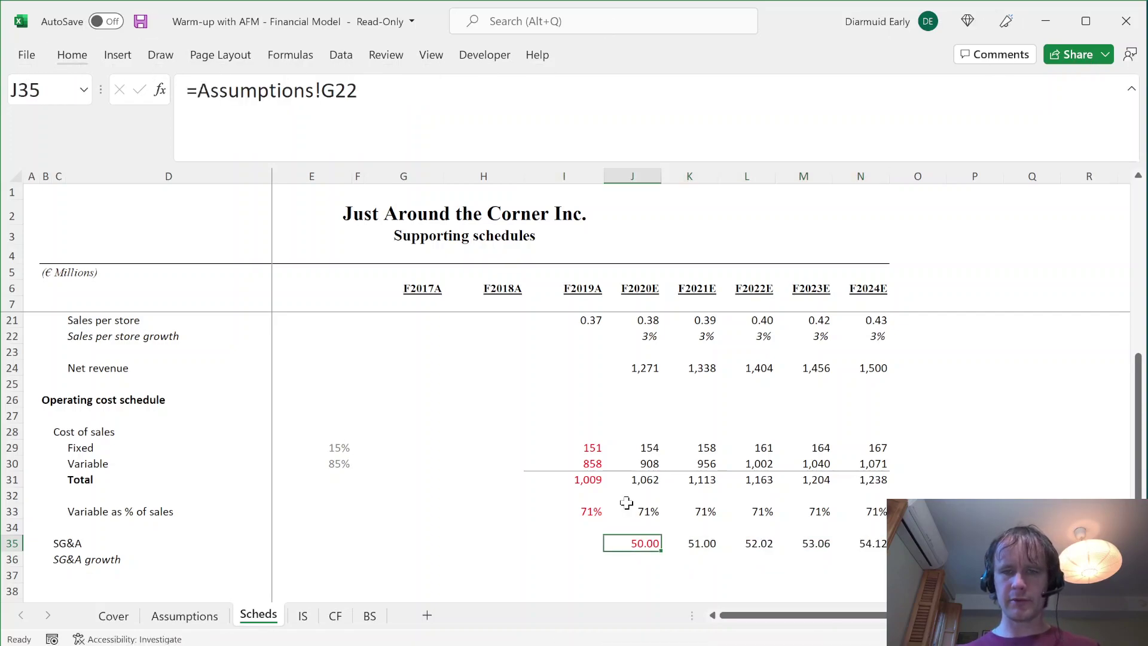
- On the IS sheet, format Cost of Sales through Total Costs (G14:N16) with thousands separators and two decimals
key("ctrl+Page_Down")
key("Up")
key("Up")
key("Up")
key("Right")
key("Right")
left_click(591, 328)
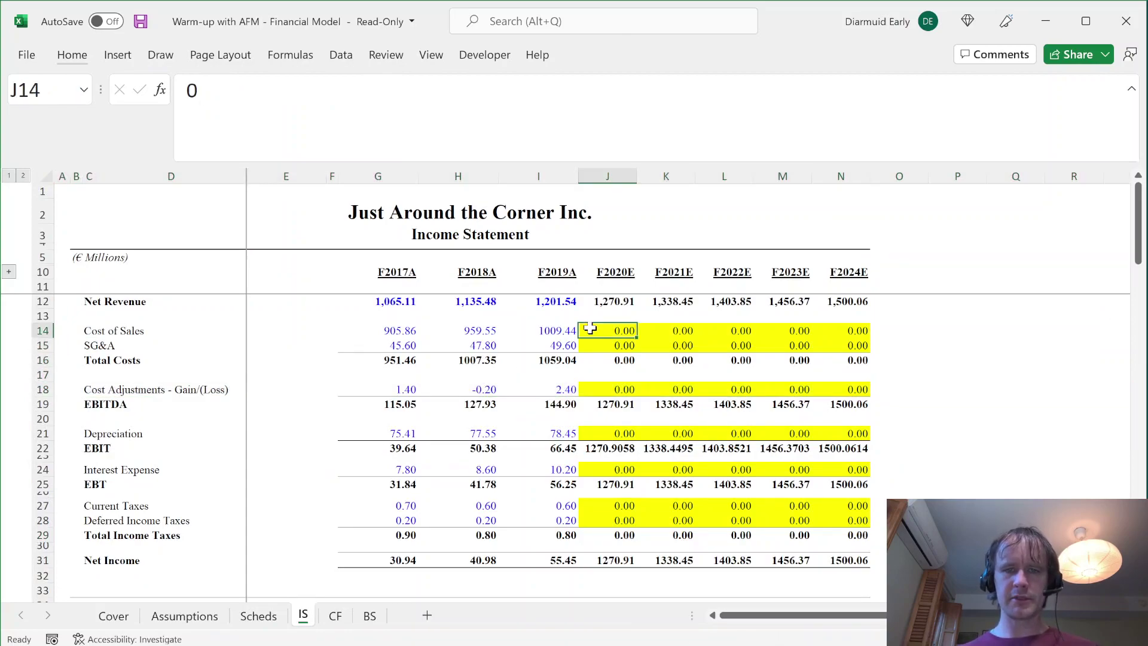
key("ctrl+Left")
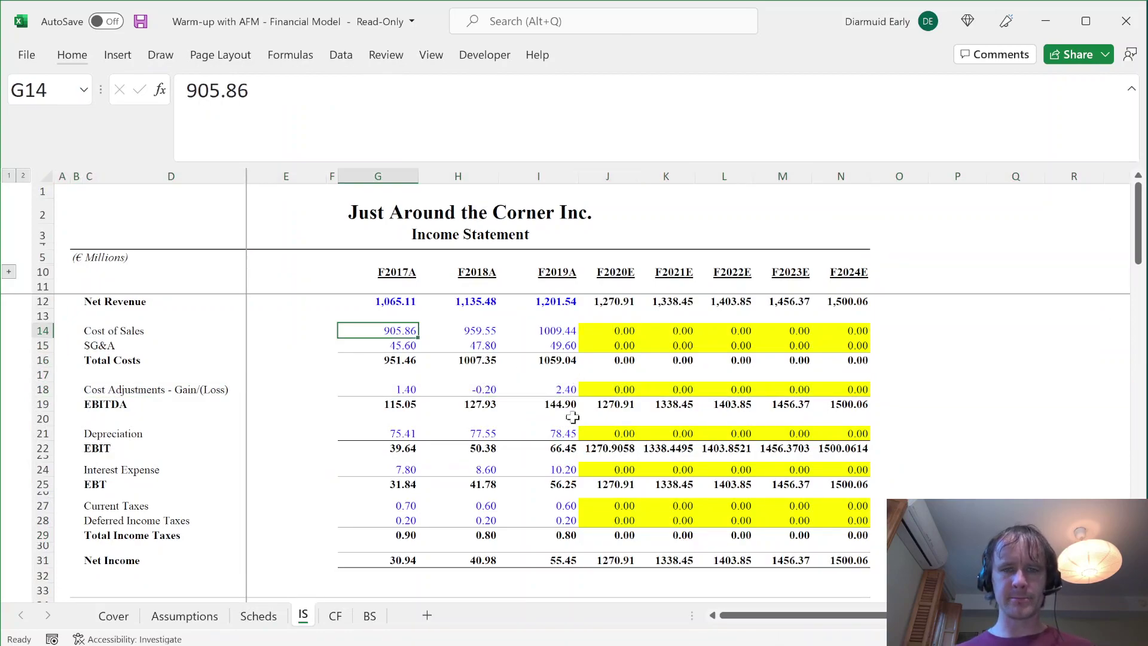
left_click(550, 328)
key("Left")
key("Left")
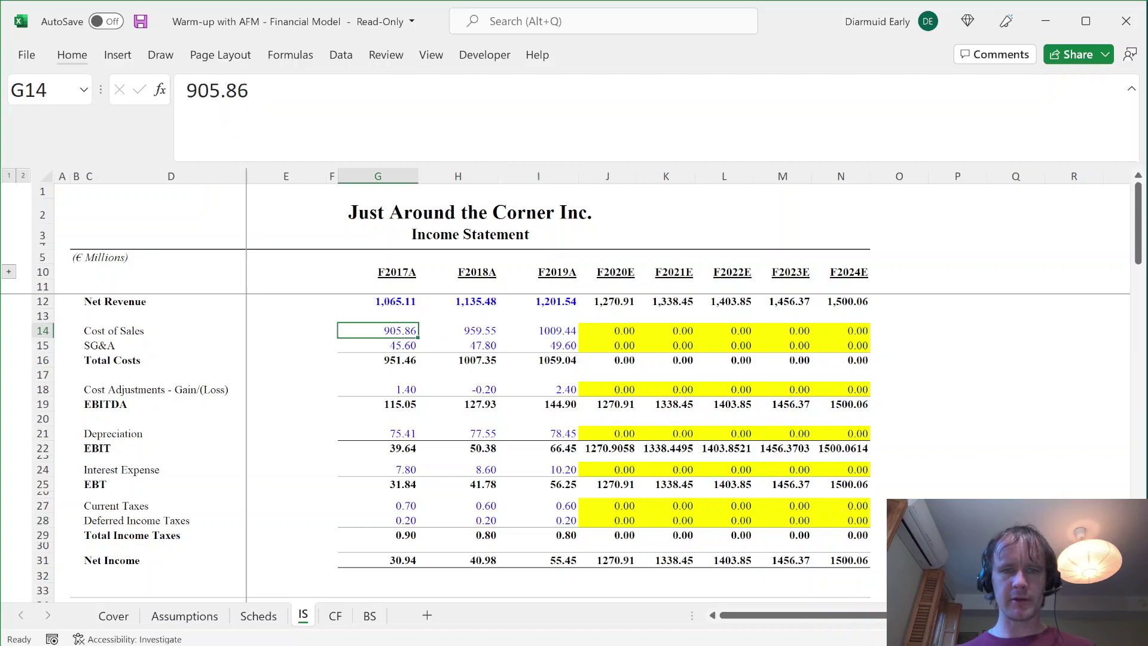
key("ctrl+shift+Right")
key("ctrl+shift+Down")
key("ctrl+shift+1")
key("Right")
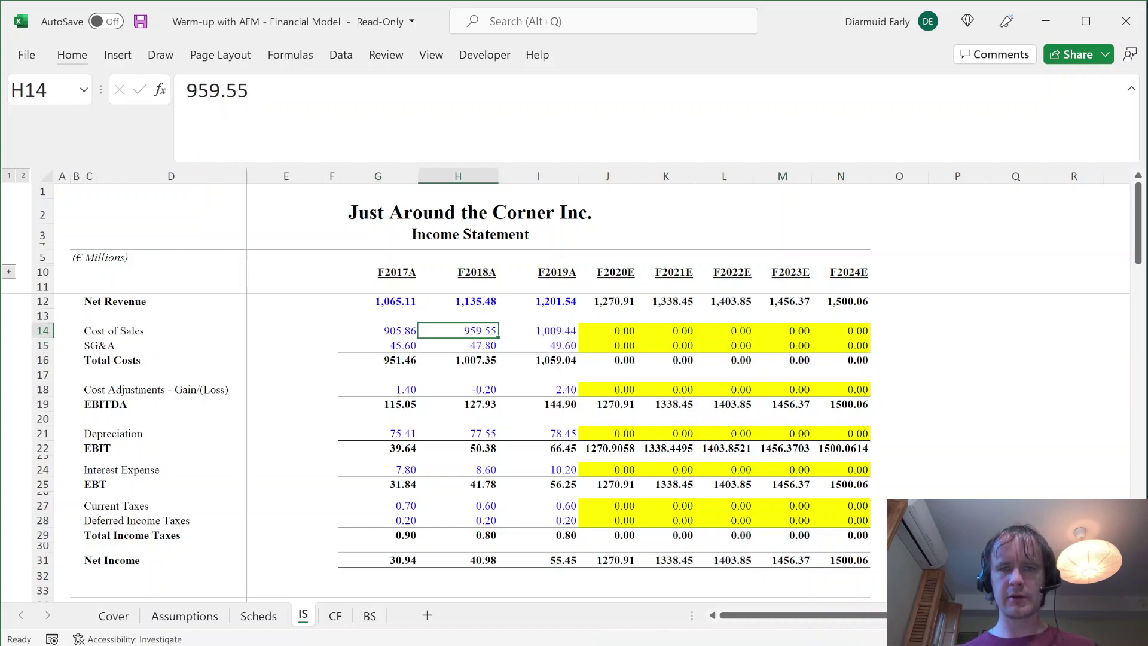
- Link the projected Cost of Sales in J14:N14 to the cost of sales total on the Scheds sheet, starting with =Scheds!J31
key("Right")
key("Right")
key("Right")
key("Left")
key("ctrl+shift+Right")
type("=")
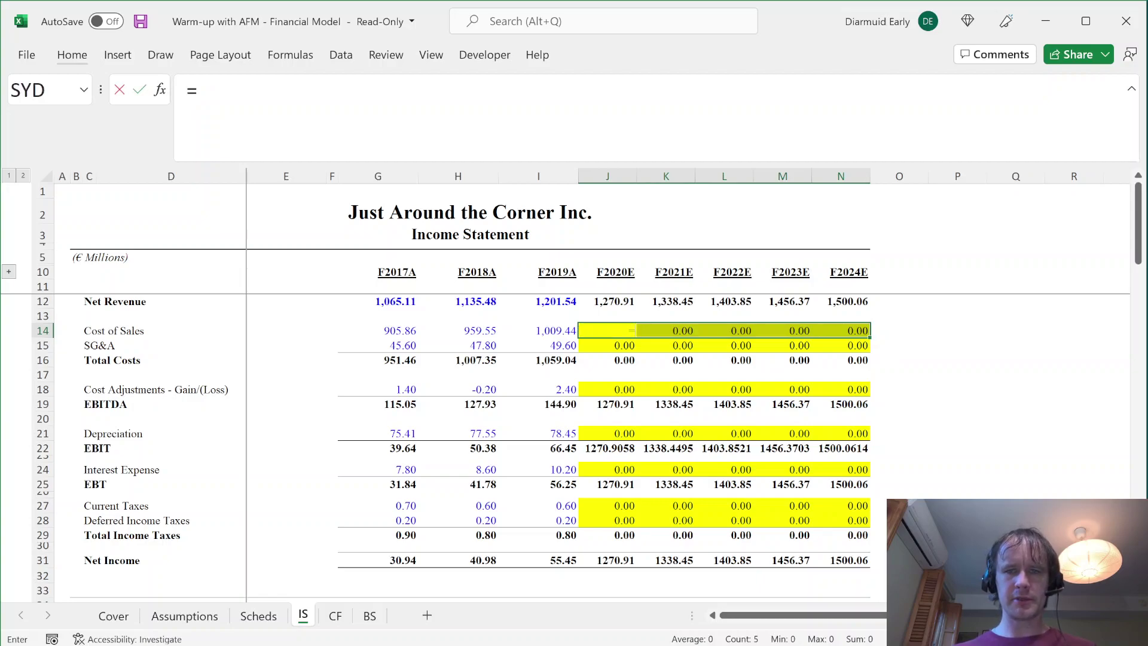
key("ctrl+Page_Up")
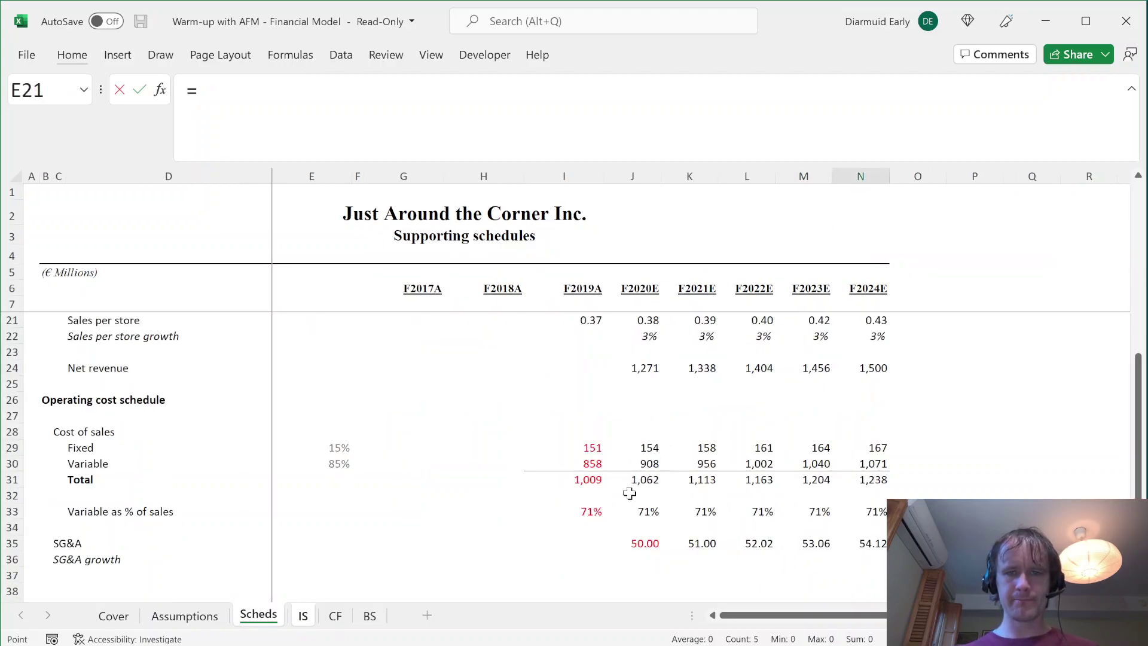
left_click(638, 477)
key("ctrl+Return")
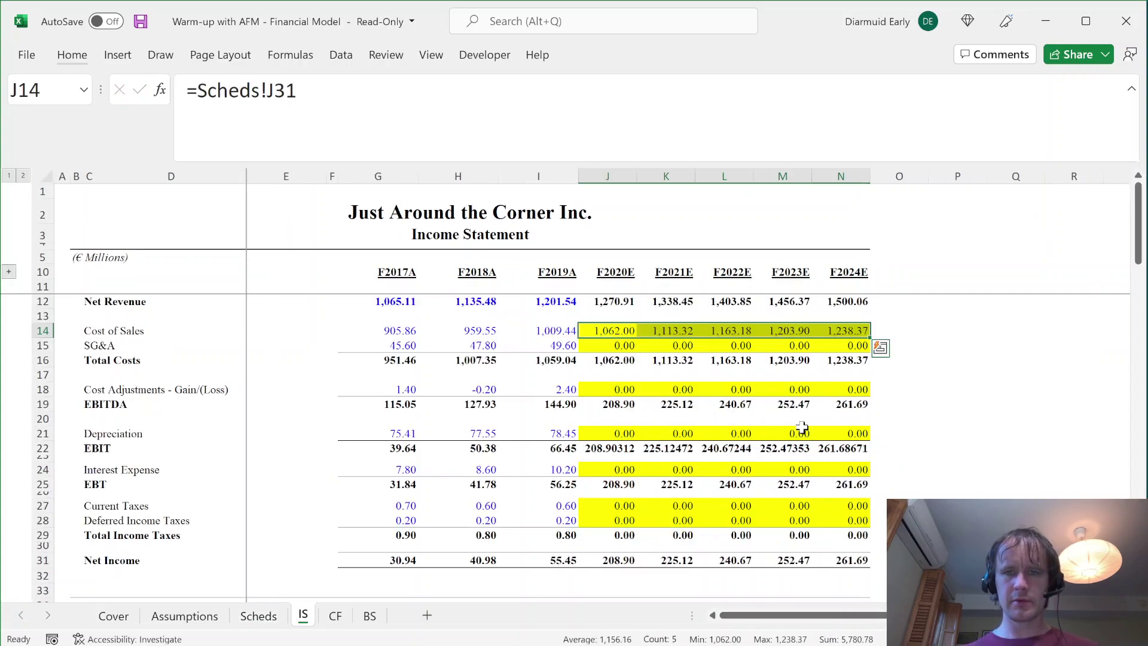
- Link the F2020E SG&A cell J15 to Scheds!J35 and go to its source cell
key("Down")
type("=")
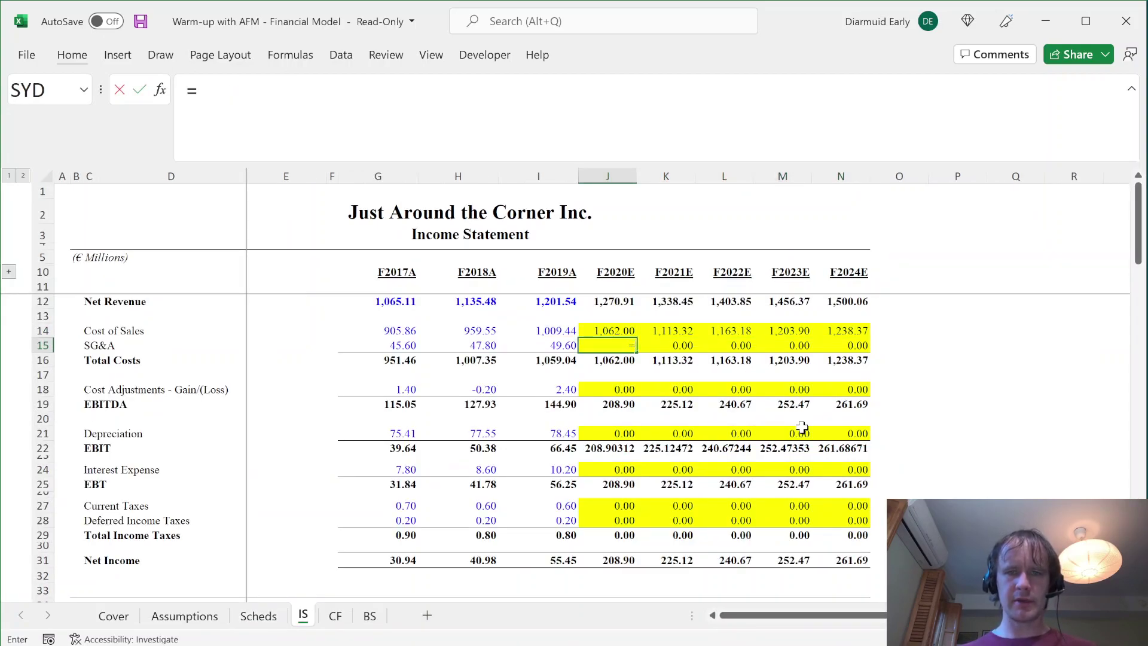
key("ctrl+Page_Up")
left_click(647, 544)
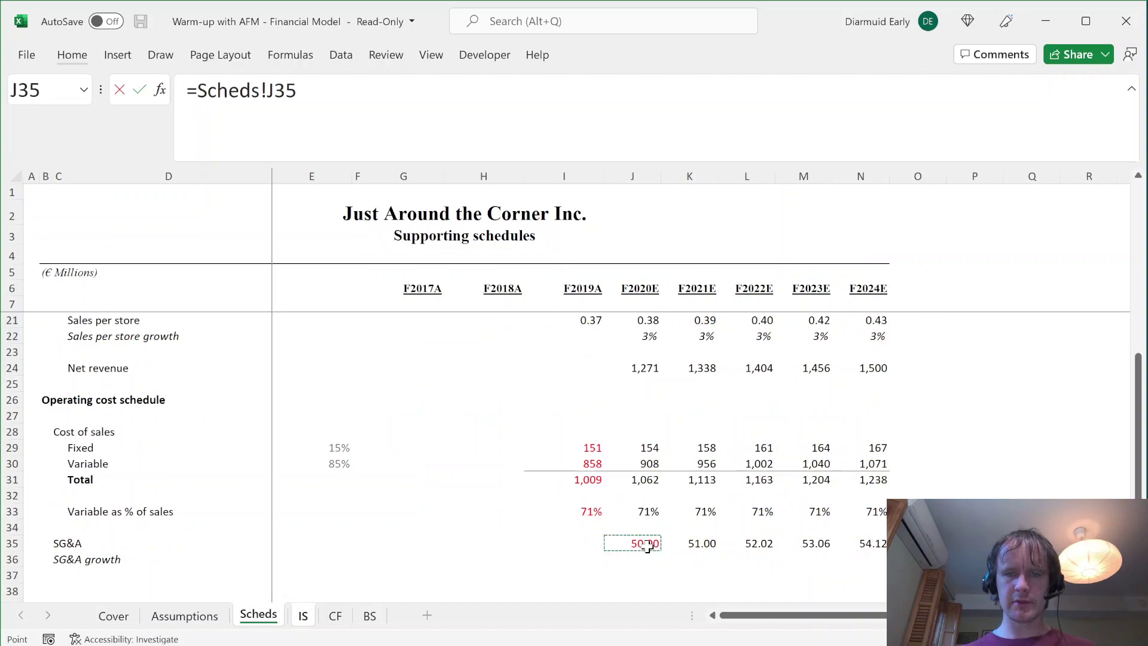
key("ctrl+Return")
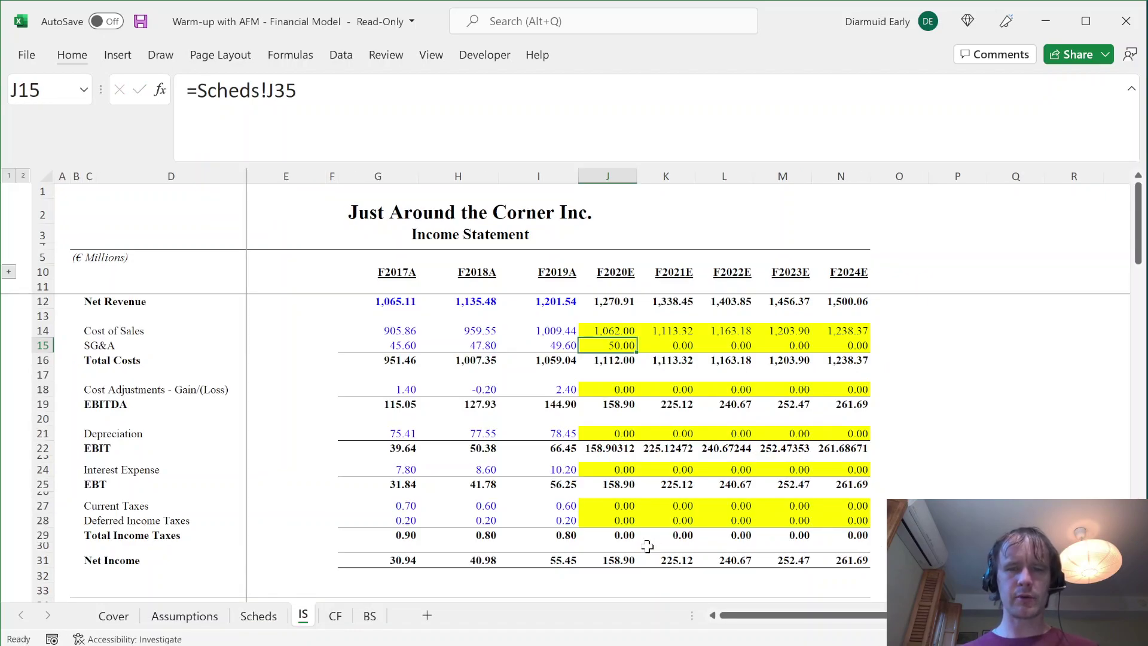
key("ctrl+bracketleft")
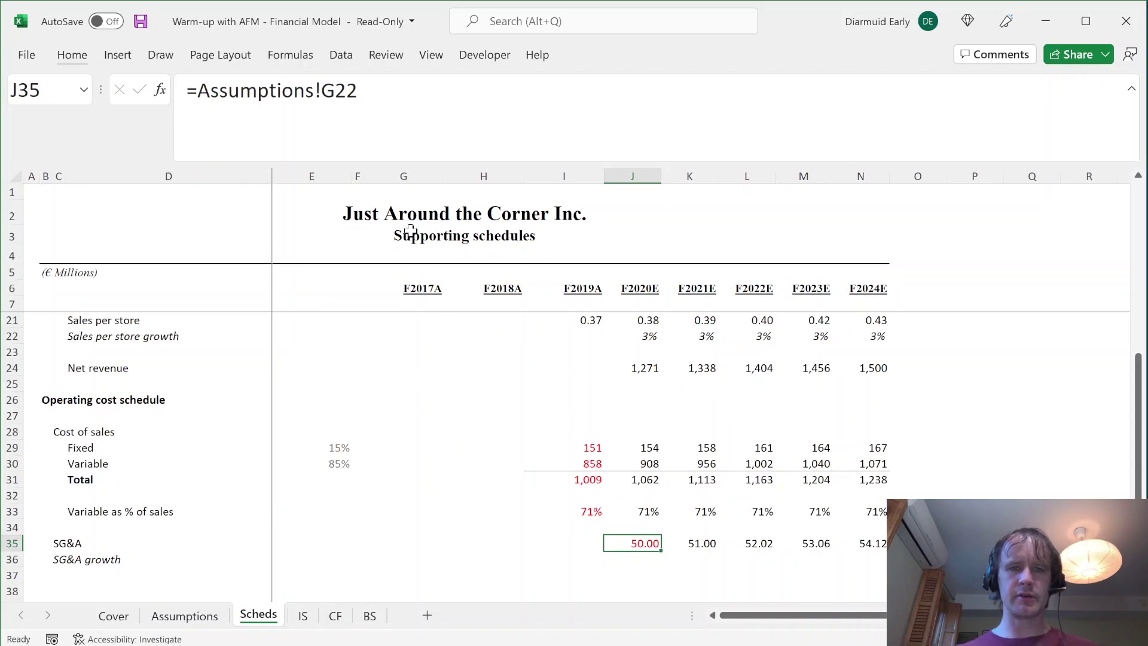
- Highlight the F2017A–F2018A columns G:H on the Scheds sheet and compare their placement with the CF sheet
left_click_drag(414, 179, 485, 175)
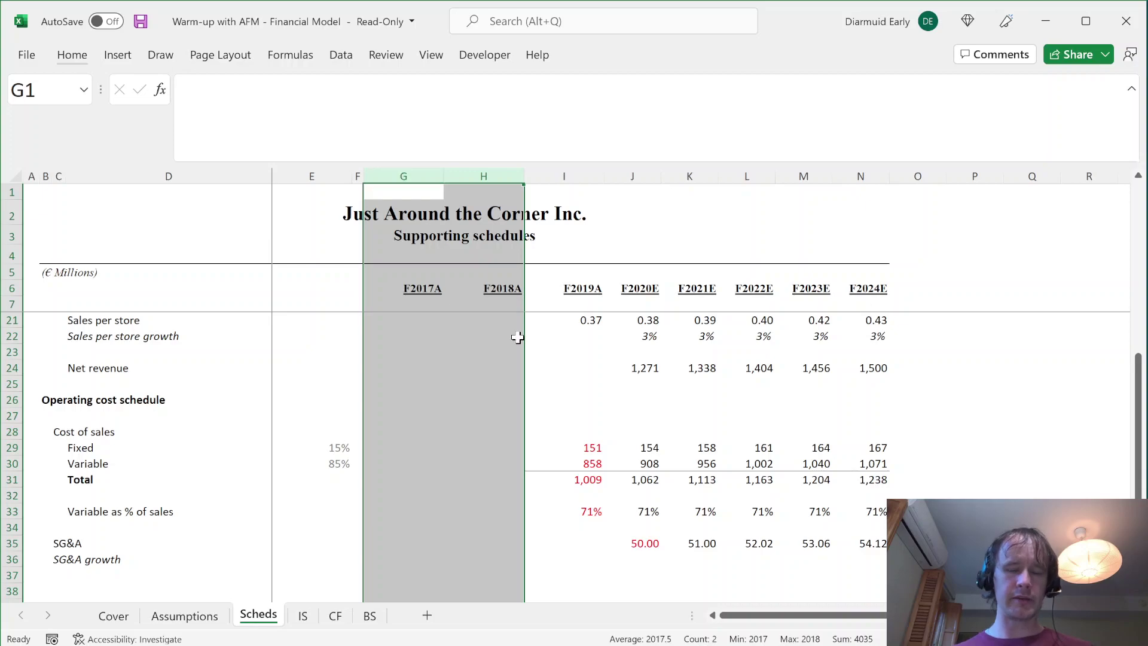
left_click(517, 336)
key("ctrl+Page_Down")
key("ctrl+Page_Up")
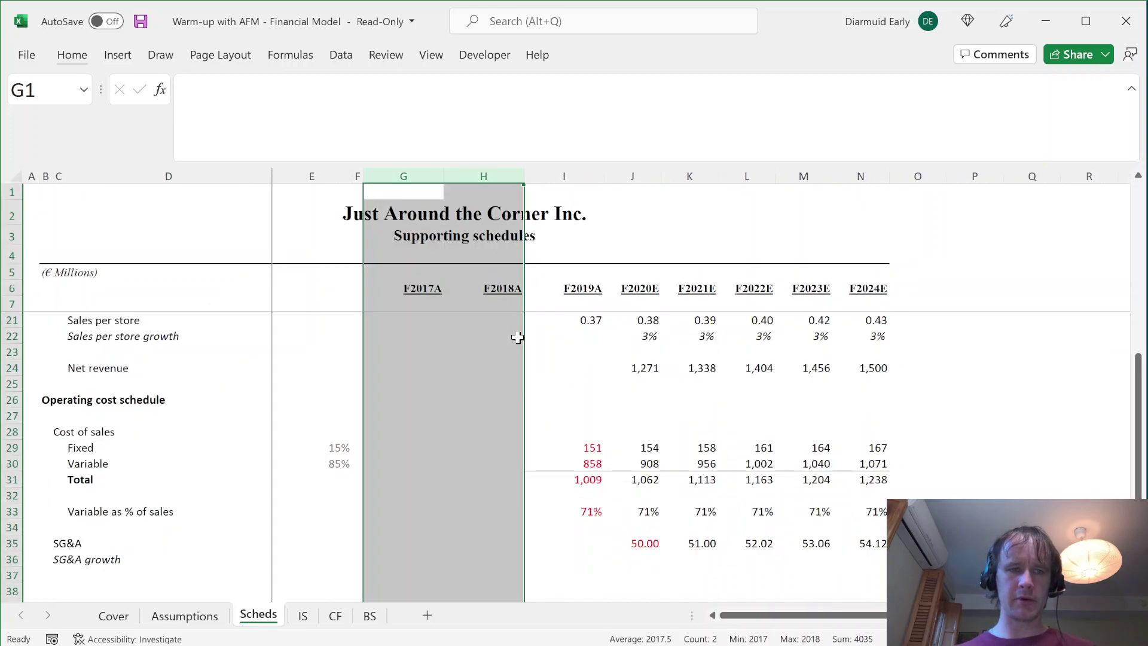
left_click(336, 617)
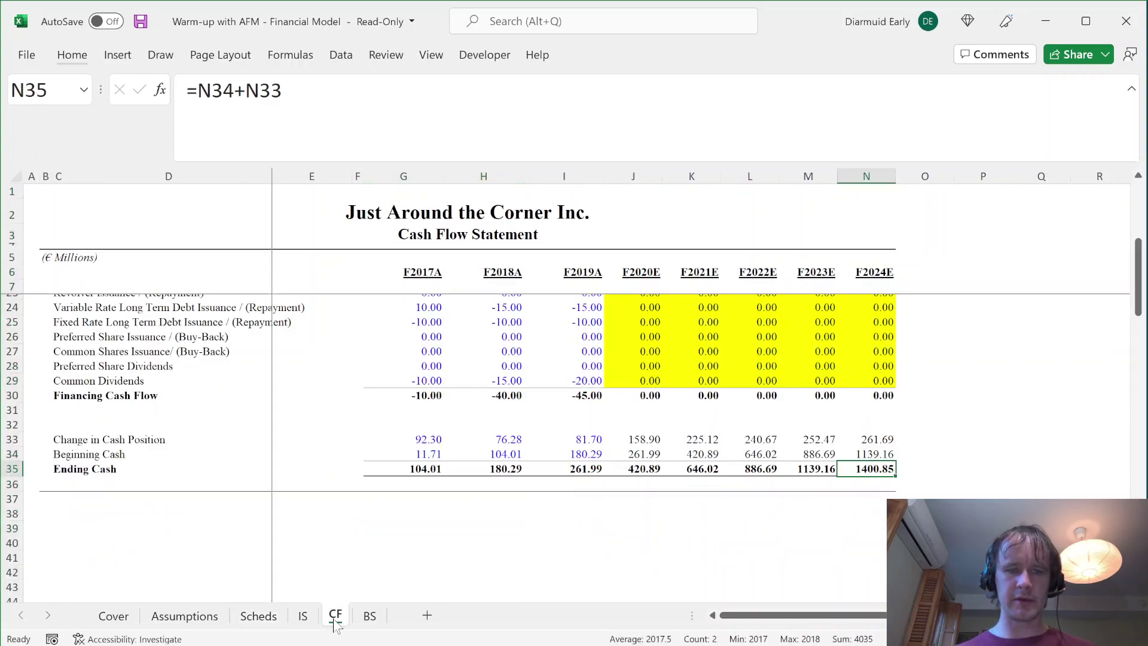
left_click(258, 616)
left_click(335, 617)
left_click(263, 617)
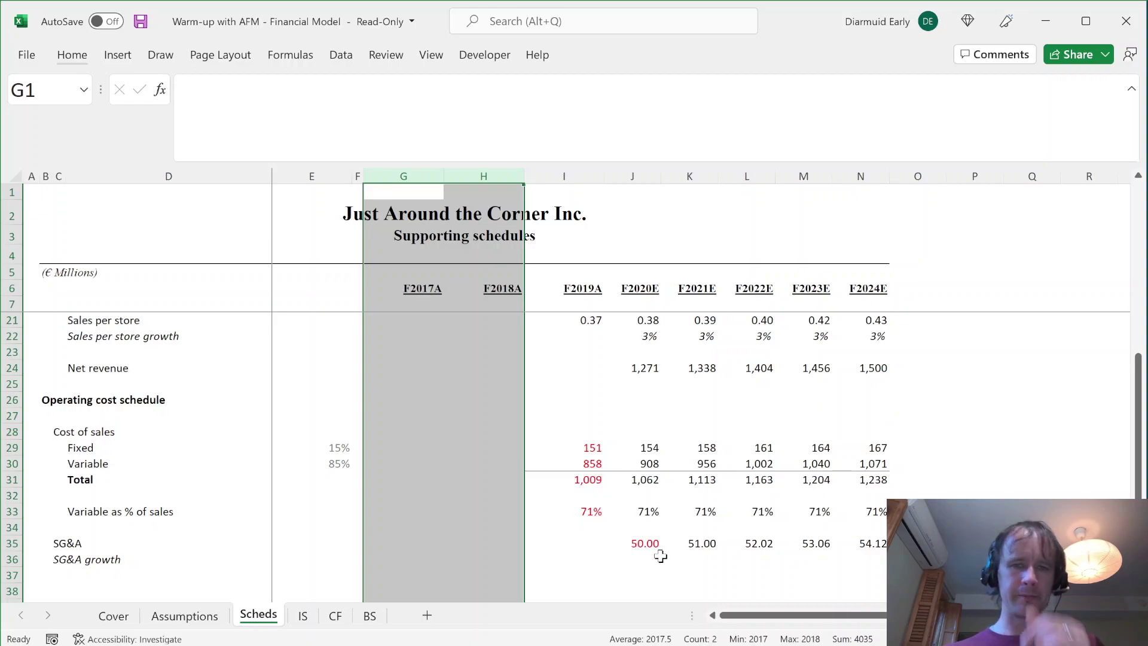
- Compare the position of the F2020E column J on the Scheds and IS sheets, including the SG&A link in IS J15
left_click(640, 292)
key("ctrl+space")
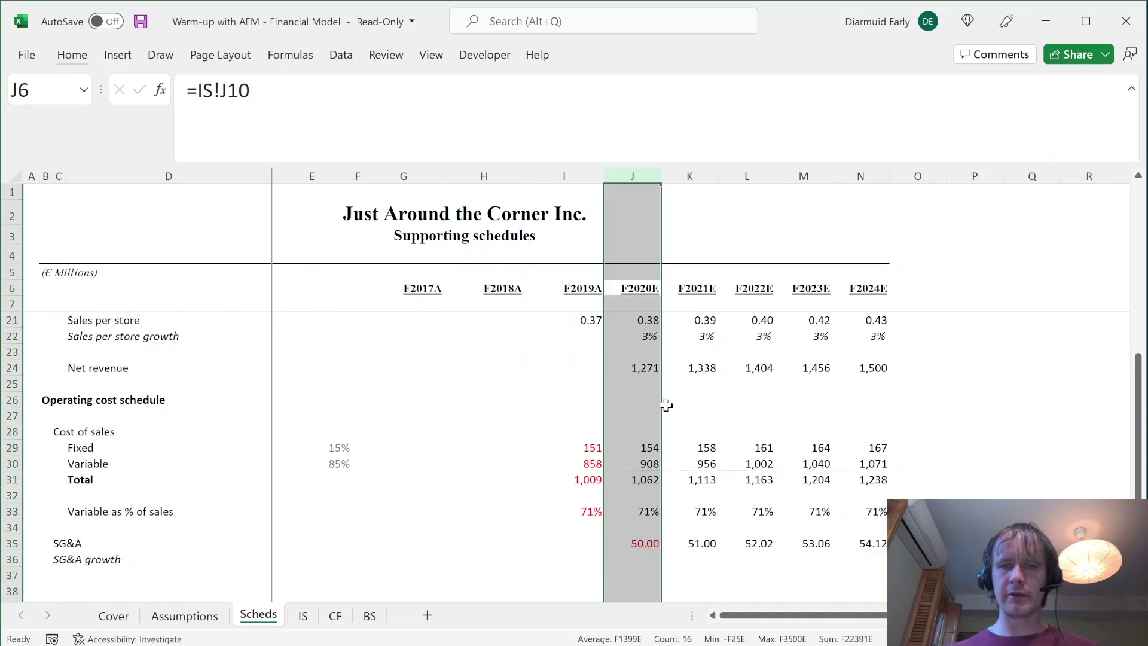
left_click(700, 304)
key("ctrl+space")
key("ctrl+Page_Down")
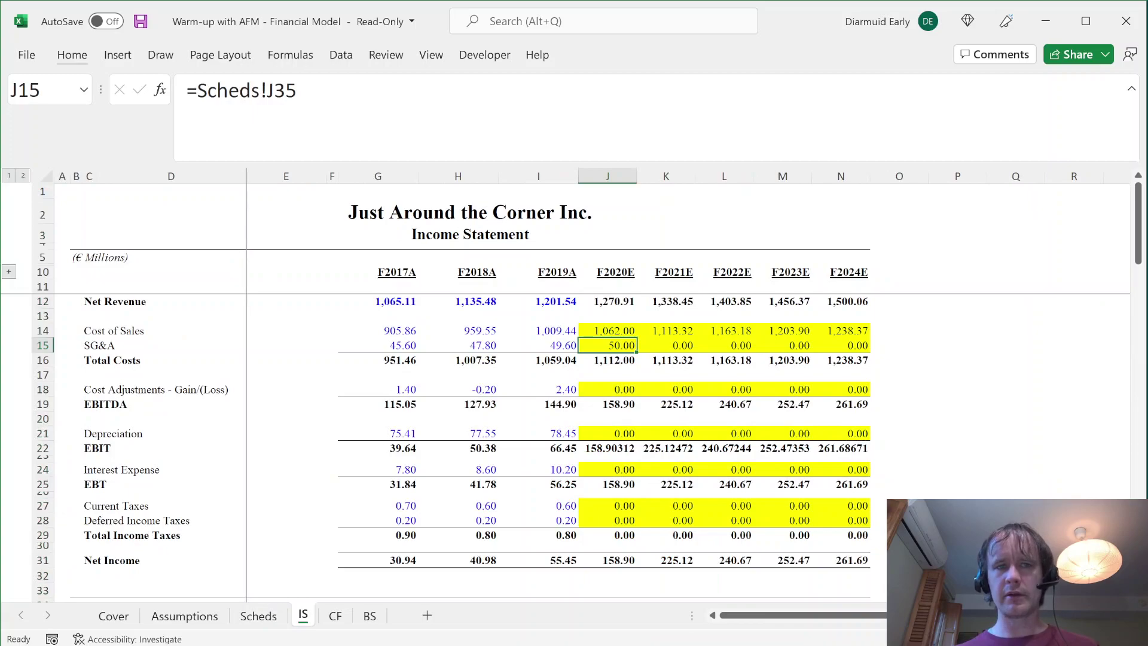
left_click(273, 90)
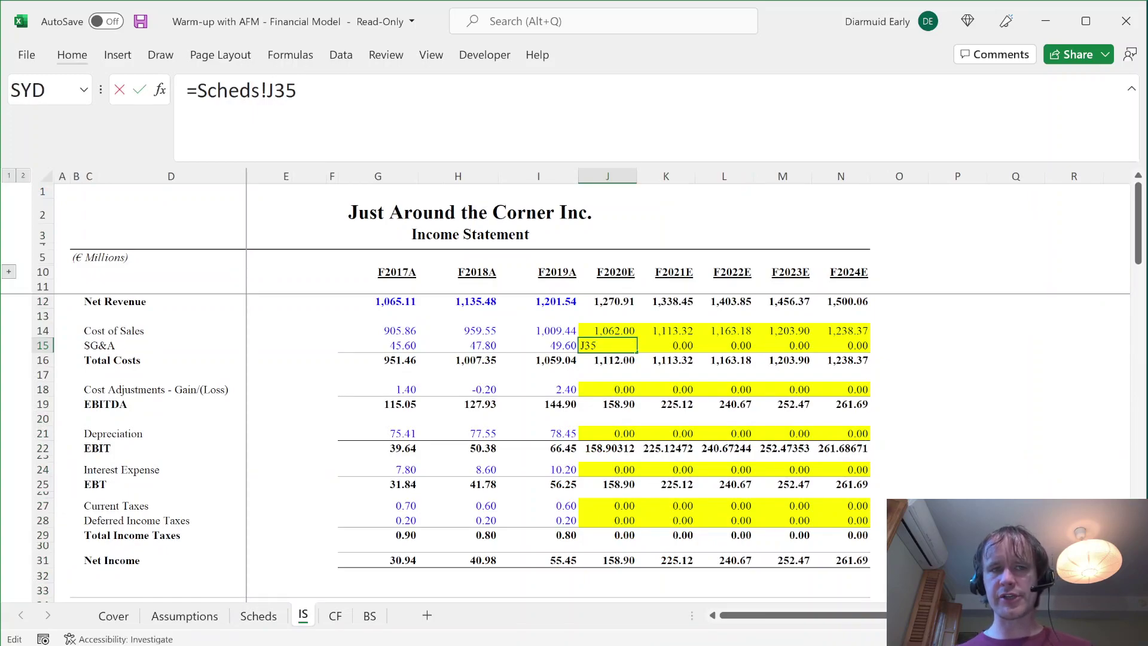
left_click(608, 176)
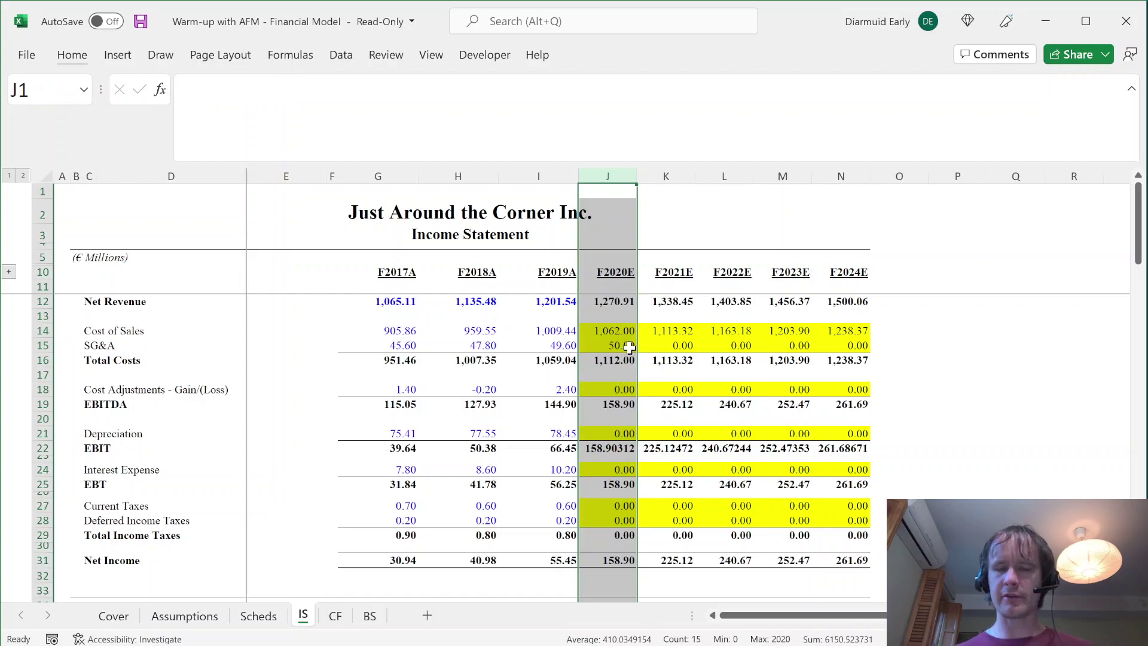
left_click(623, 347)
key("ctrl+Page_Up")
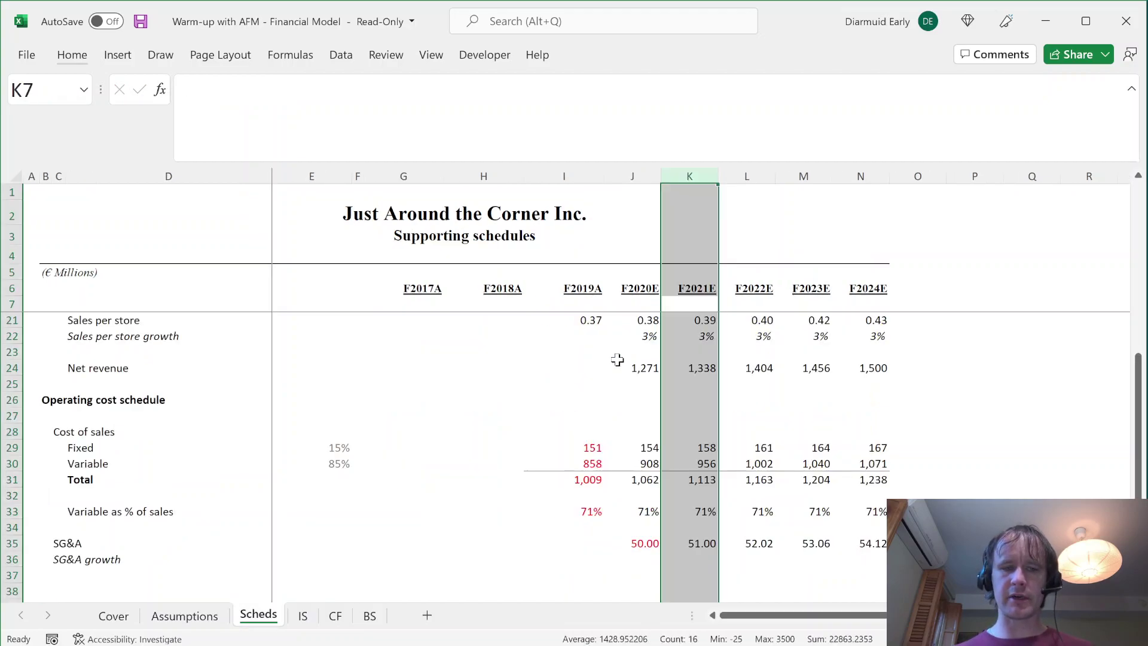
key("ctrl+Page_Down")
key("ctrl+Page_Down")
key("ctrl+Page_Up")
key("ctrl+Page_Up")
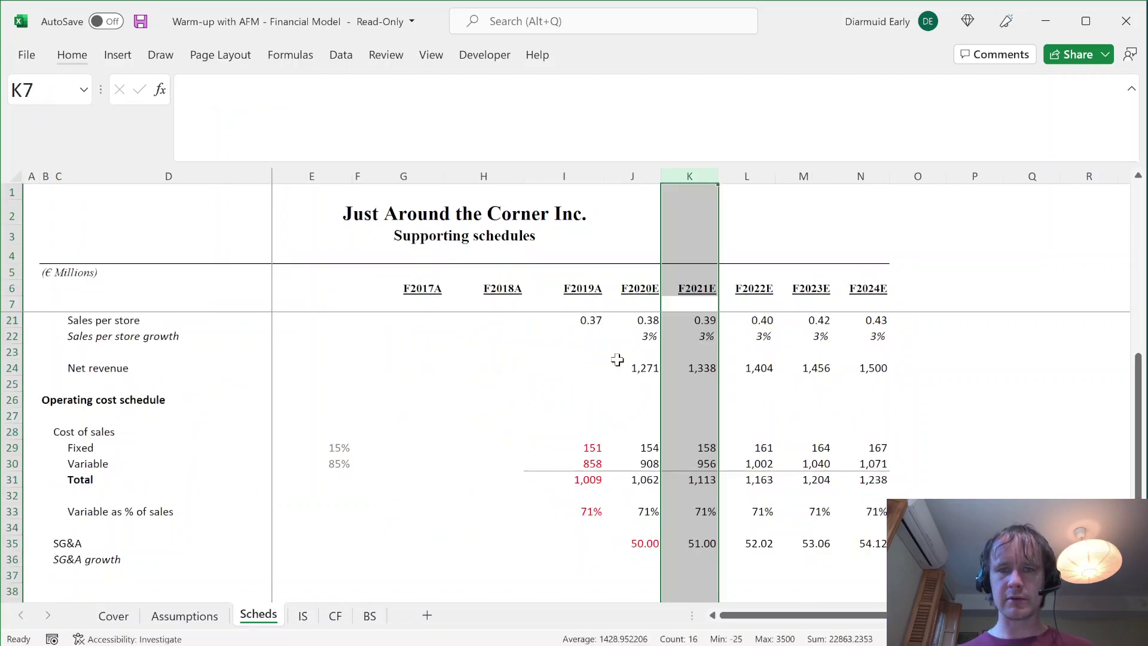
- Highlight the F2020E column J on the IS, CF and BS sheets to check that the years line up
key("Left")
key("Up")
key("ctrl+Page_Down")
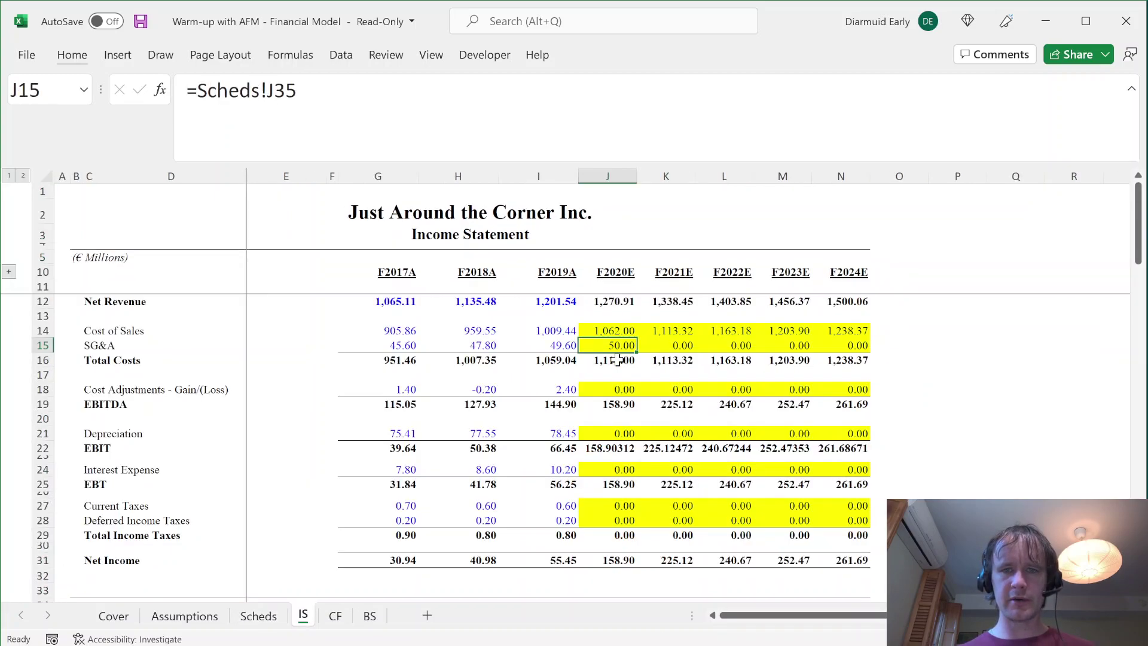
key("Up")
key("ctrl+space")
key("ctrl+Page_Down")
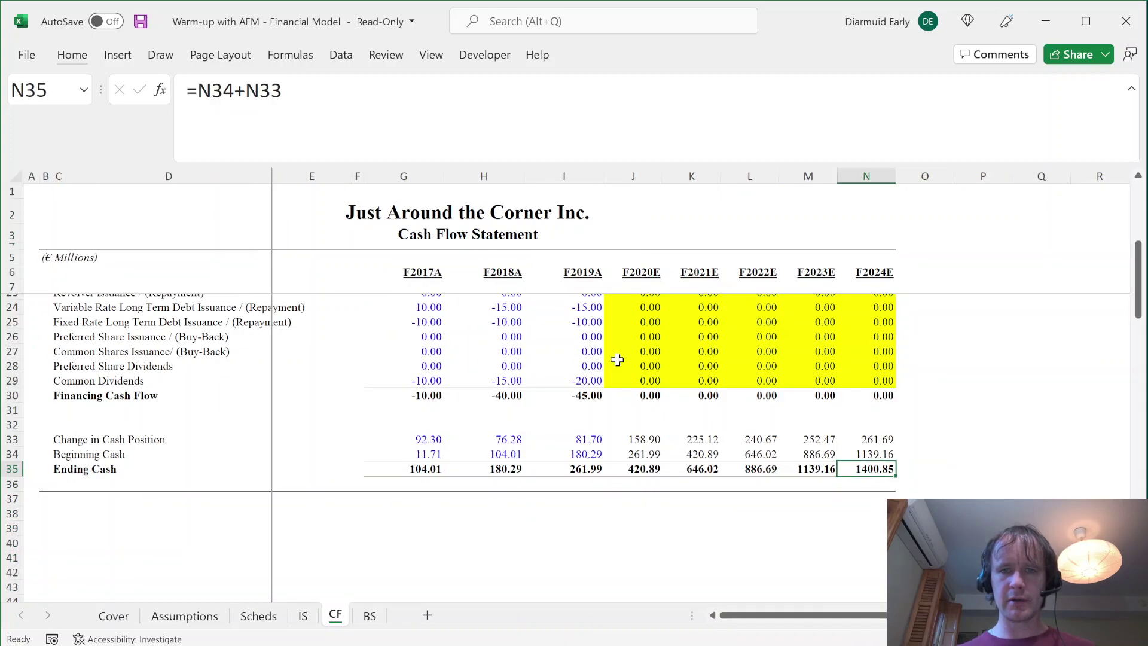
key("Left")
key("Left")
key("Left")
key("Left")
key("ctrl+space")
key("ctrl+Page_Down")
key("Right")
key("Right")
key("Right")
key("Right")
key("Right")
key("ctrl+space")
key("ctrl+Page_Up")
key("ctrl+Page_Up")
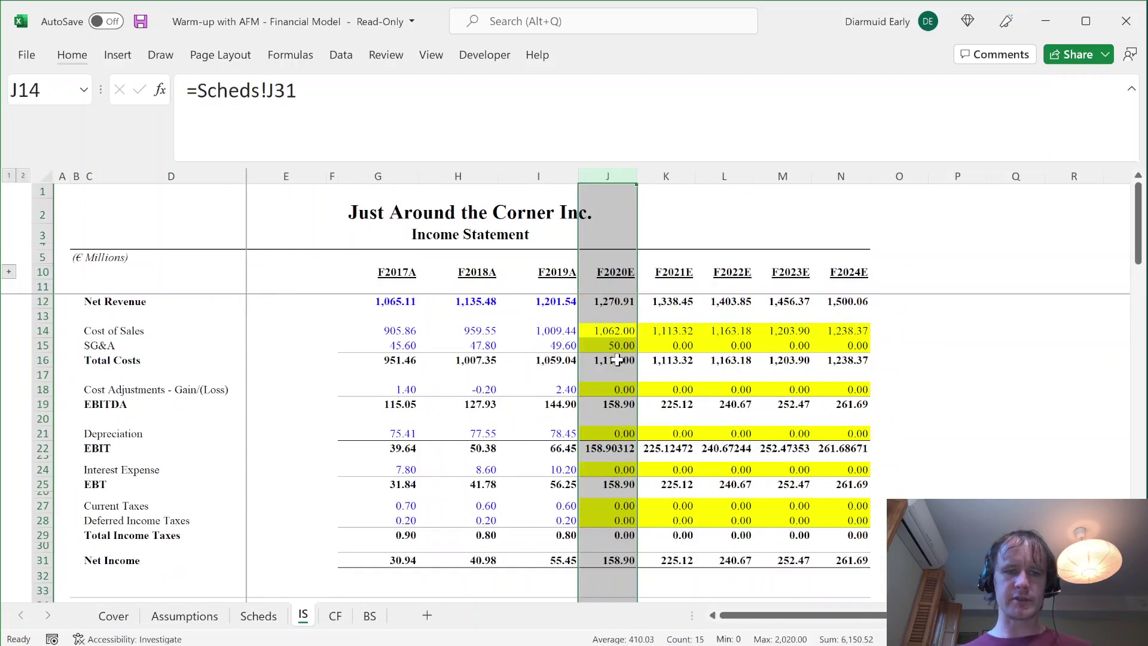
- Compare the projected Cost of Sales and SG&A cells on the IS sheet with the SG&A forecast in row 35 of Scheds
key("shift+BackSpace")
key("shift+Down")
key("shift+Down")
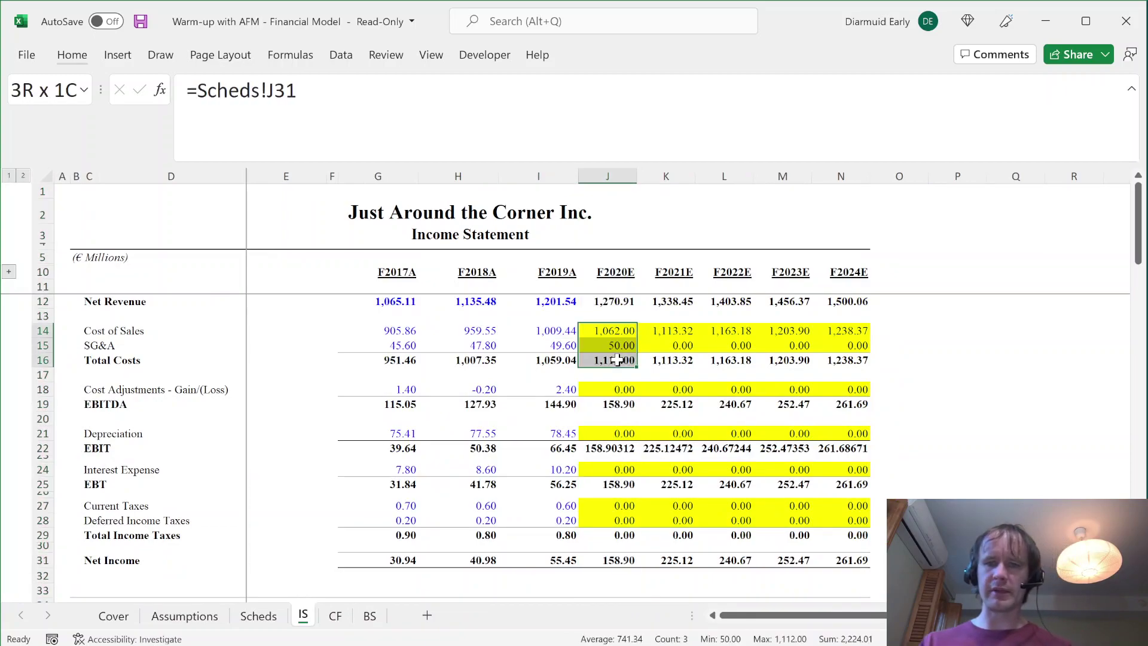
key("shift+Up")
key("shift+Right")
key("shift+Right")
key("shift+Right")
key("shift+Right")
key("Down")
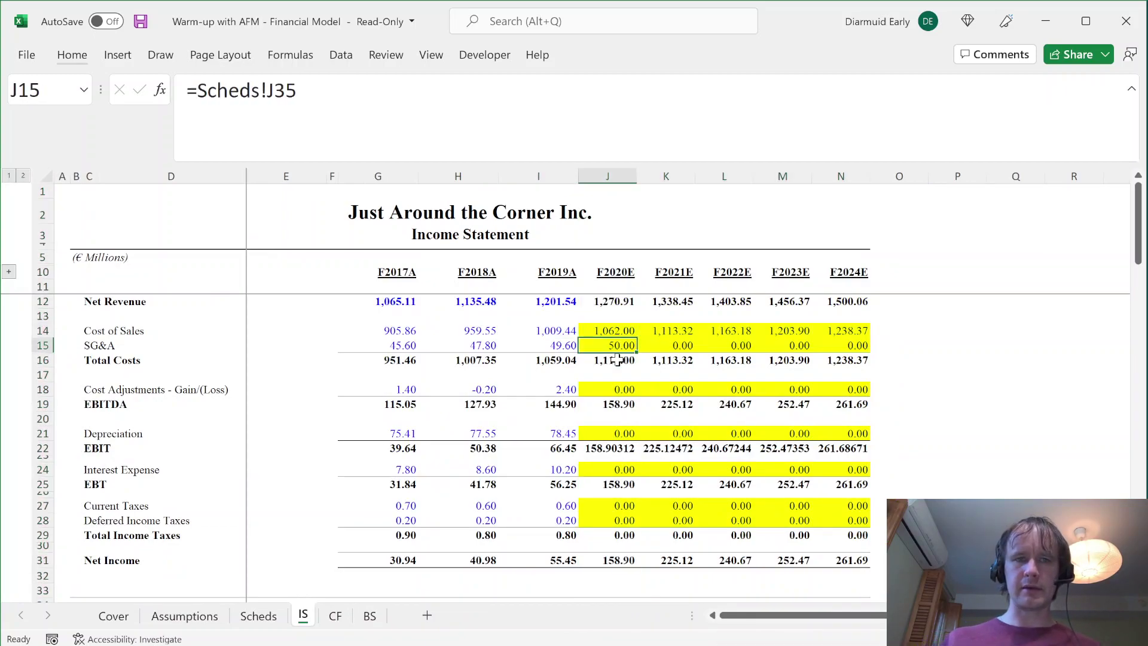
key("ctrl+Page_Up")
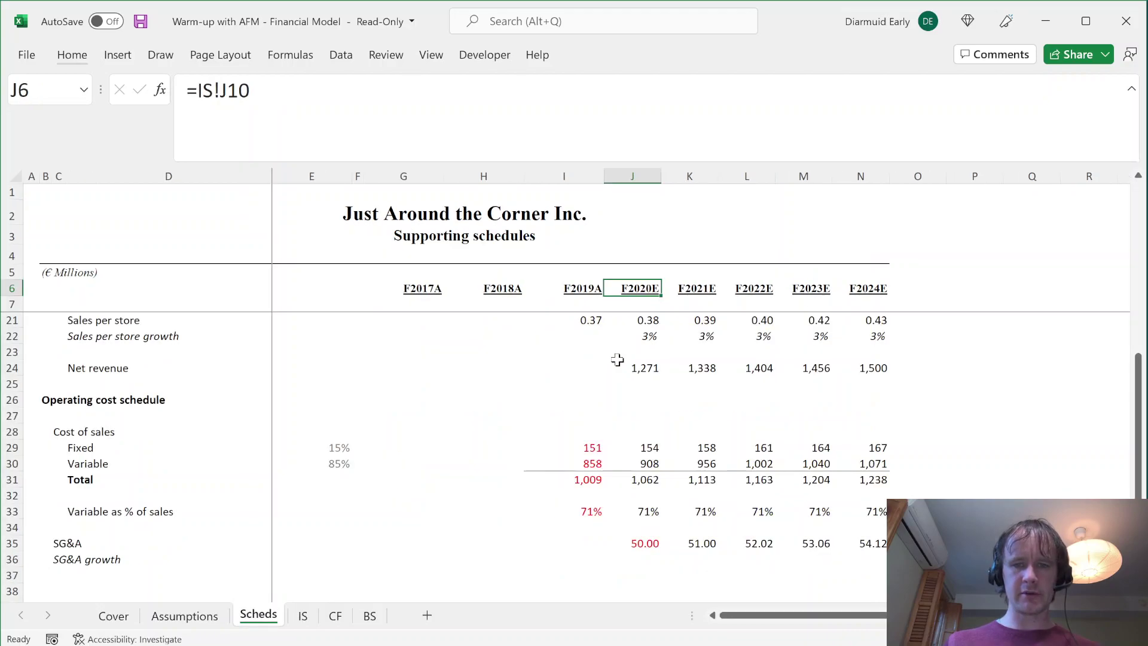
key("ctrl+Down")
key("ctrl+Down")
key("ctrl+Down")
left_click(619, 366)
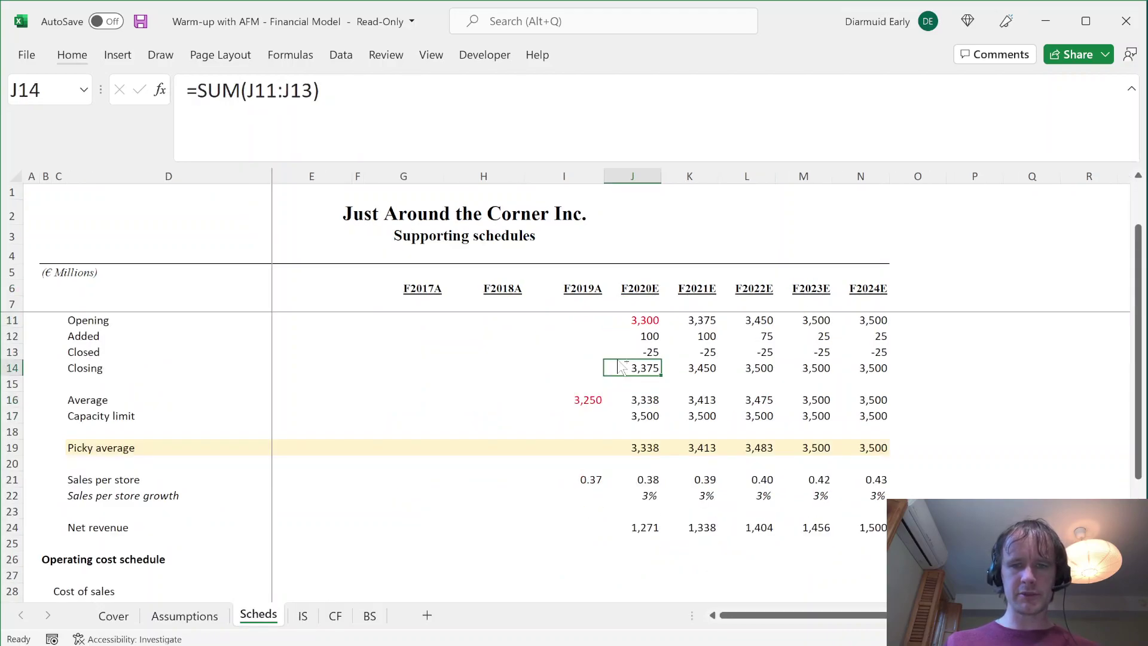
scroll(617, 358, "down", 6)
left_click(619, 366)
key("Down")
key("Down")
key("Down")
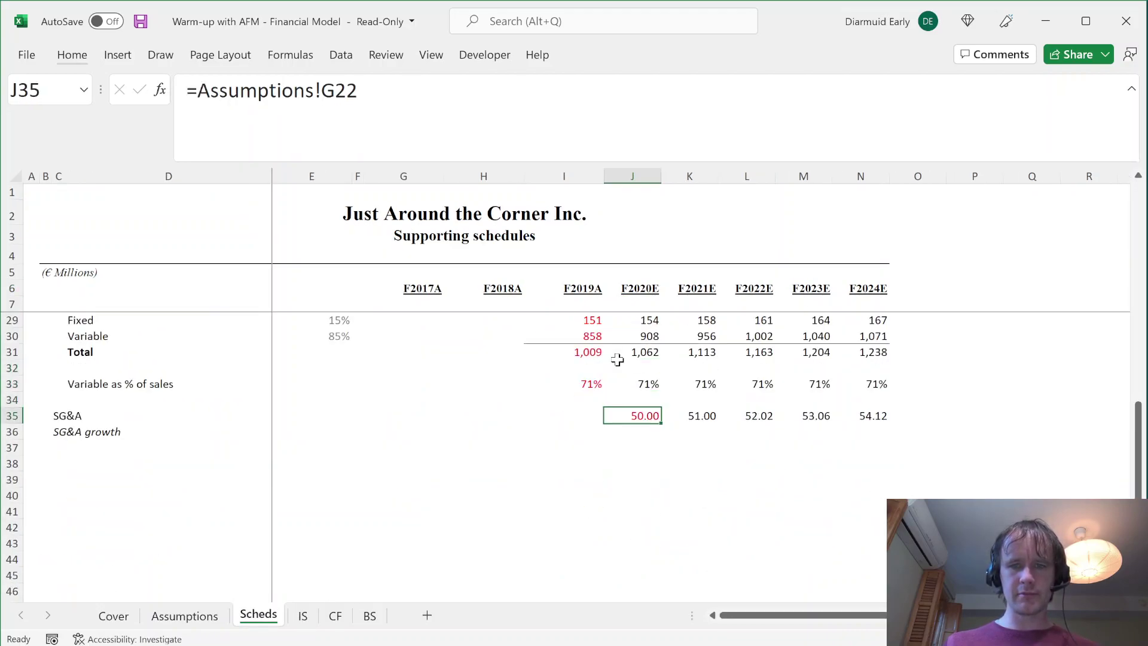
key("Right")
key("Down")
key("Up")
key("ctrl+Page_Down")
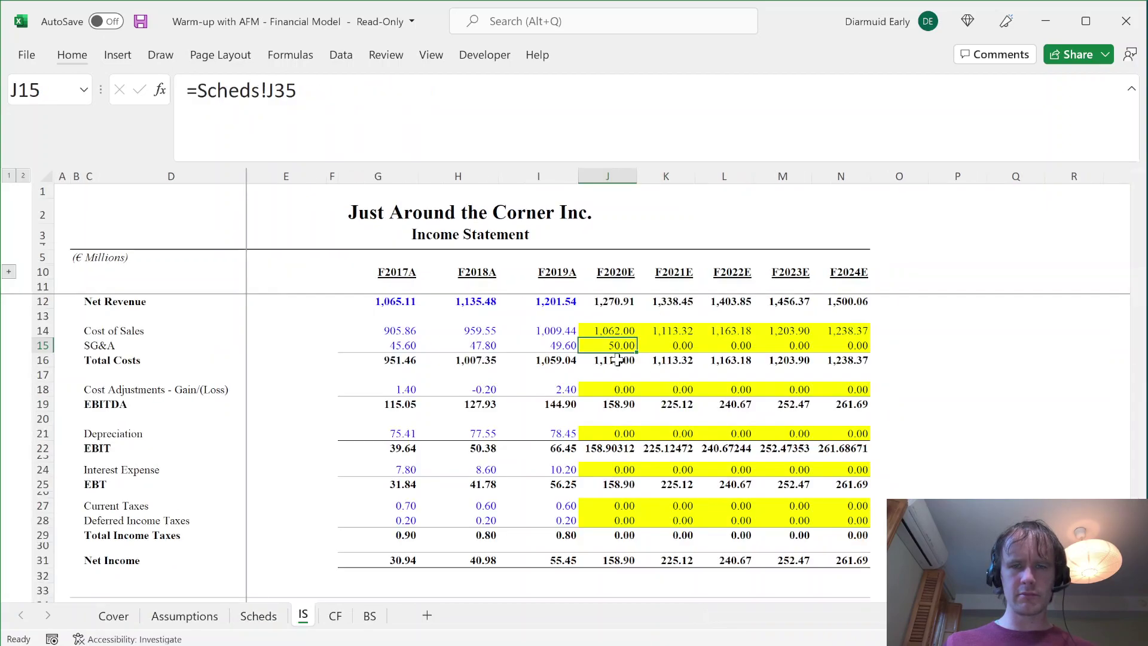
- Link the SG&A growth cells K36:N36 on Scheds to the Assumptions inflation rate, starting with =Assumptions!K30, and format them as percentages
key("ctrl+Page_Up")
key("Down")
type("=")
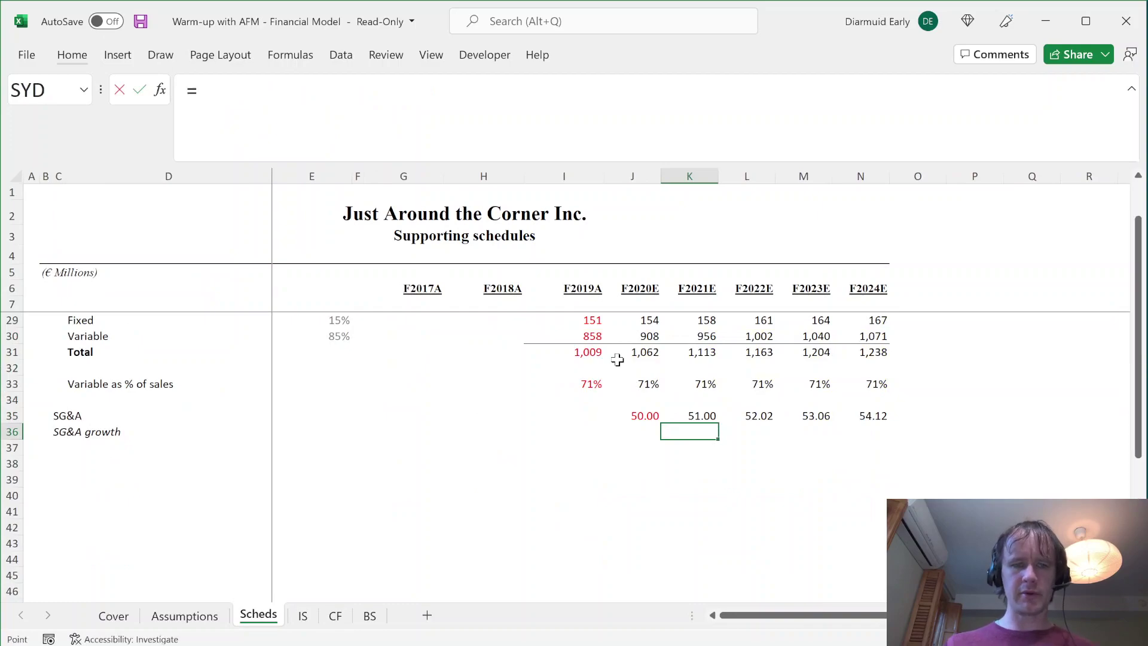
key("ctrl+Page_Up")
left_click(518, 509)
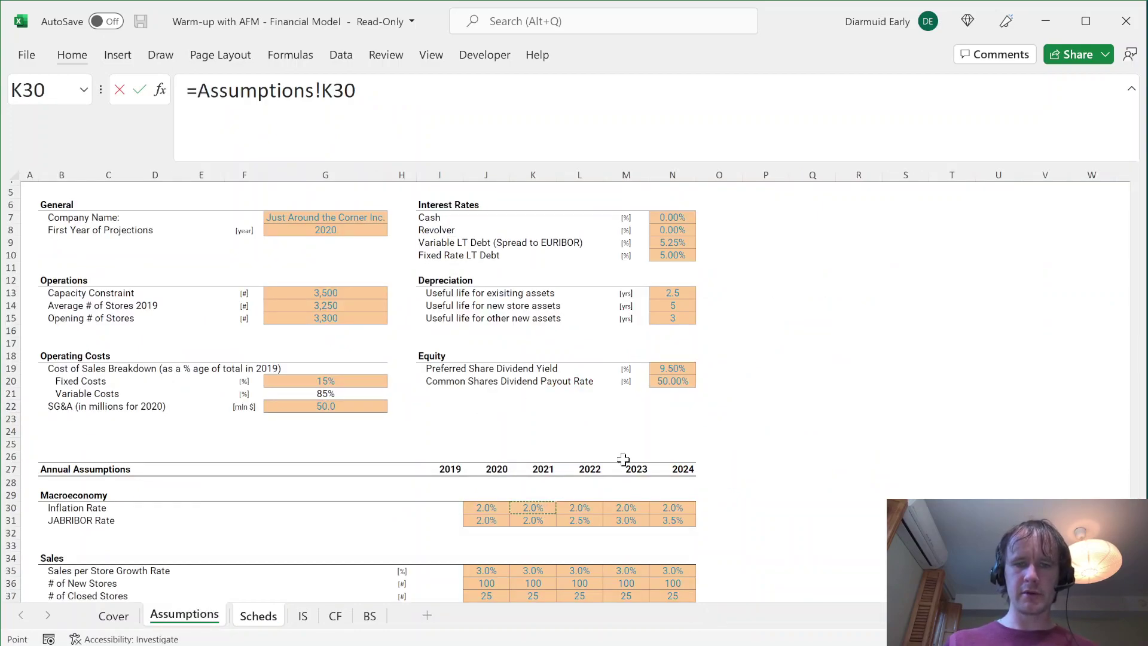
key("ctrl+Return")
key("shift+Right")
key("shift+Right")
key("shift+Right")
key("ctrl+r")
key("ctrl+shift+5")
- Change the F2021E SG&A formula in K35 to =J35*(1+K36) and apply it across K35:N35
key("Up")
left_click_drag(267, 91, 426, 90)
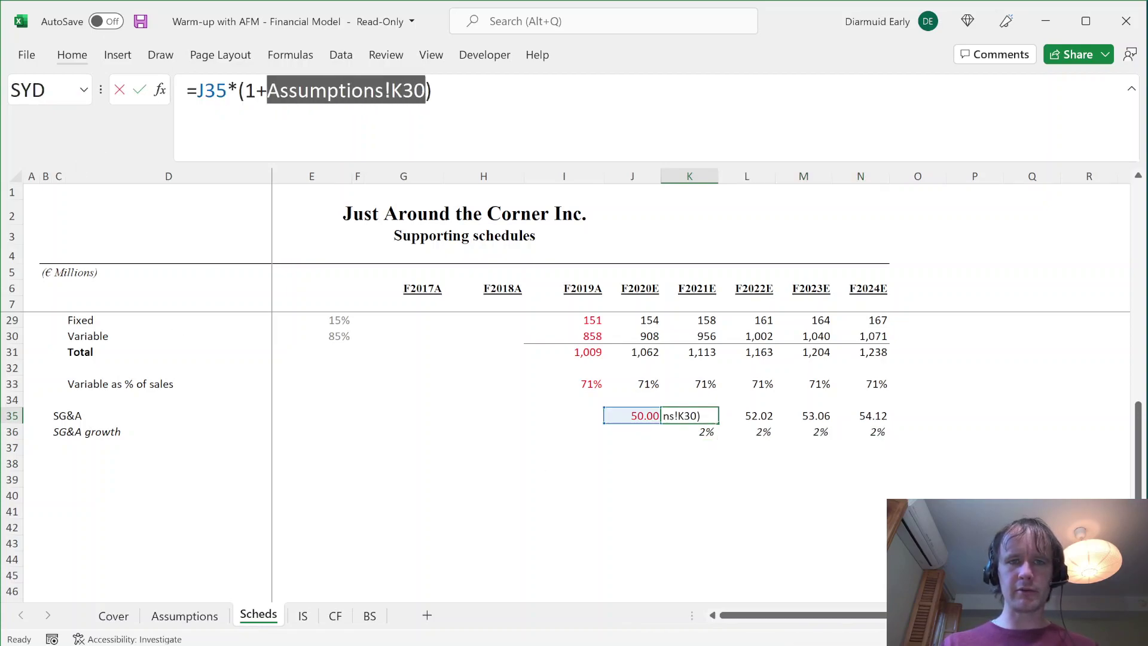
left_click(704, 436)
key("ctrl+Return")
key("ctrl+shift+Right")
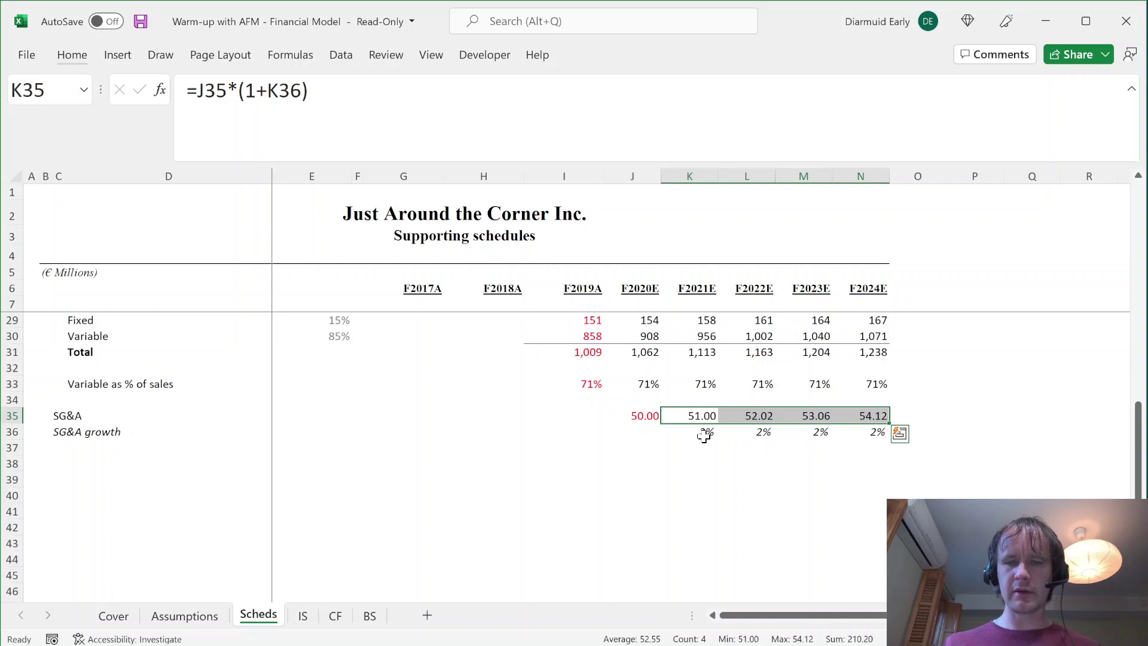
key("Left")
key("Right")
key("Left")
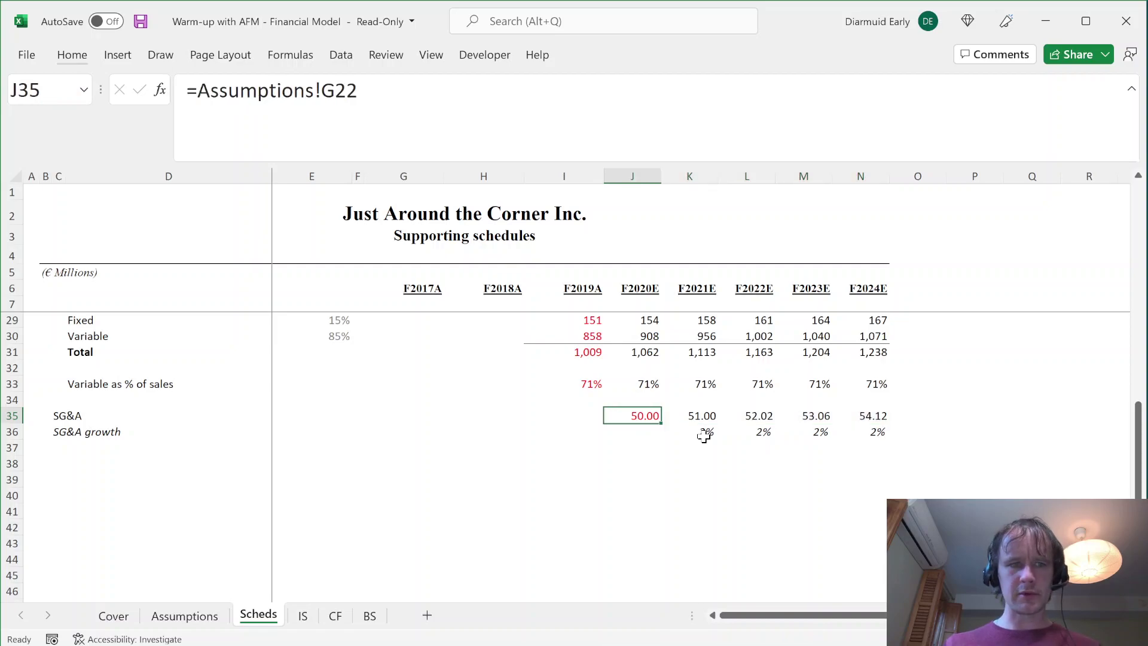
- On the IS sheet, fill the SG&A link =Scheds!J35 from J15 across to N15
key("ctrl+Page_Down")
key("Right")
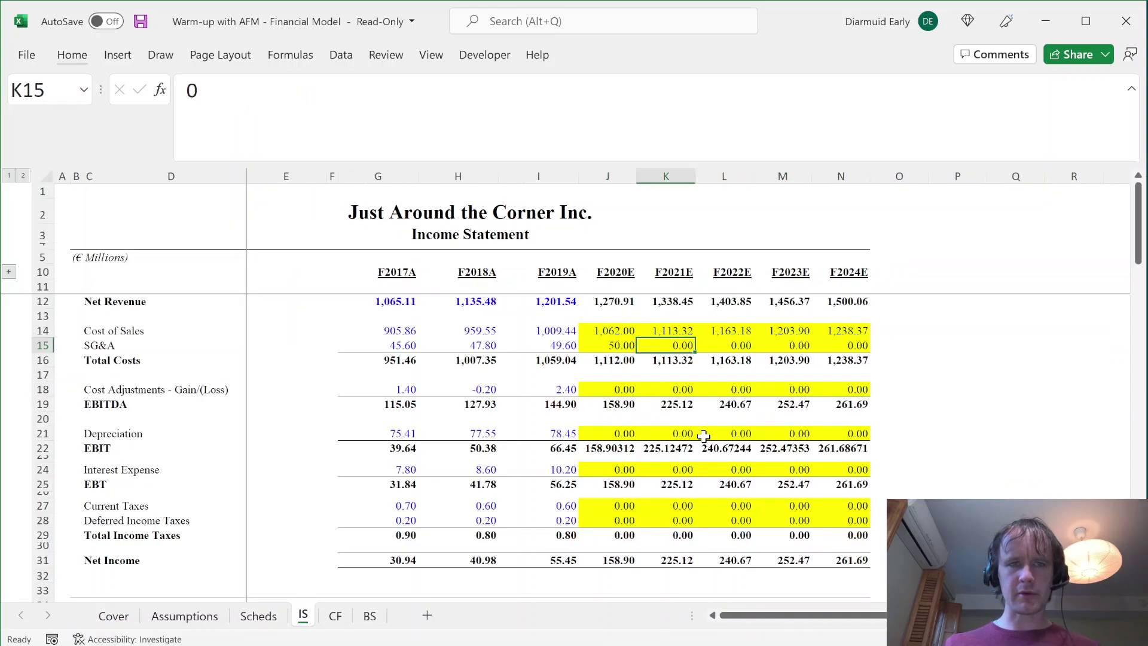
key("Left")
key("ctrl+shift+Right")
key("ctrl+r")
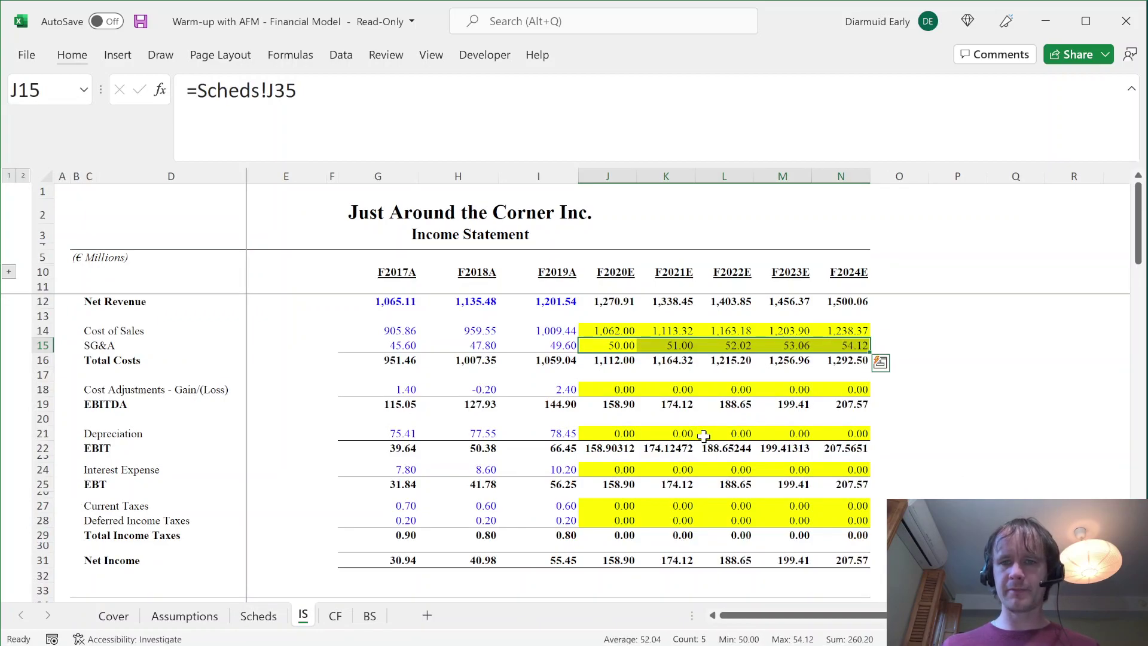
- Select the projected Cost of Sales and SG&A cells J14:N15 on the income statement
key("Up")
key("shift+Down")
key("ctrl+shift+Right")
key("alt")
key("h")
key("f")
key("c")
key("Escape")
key("Escape")
key("Escape")
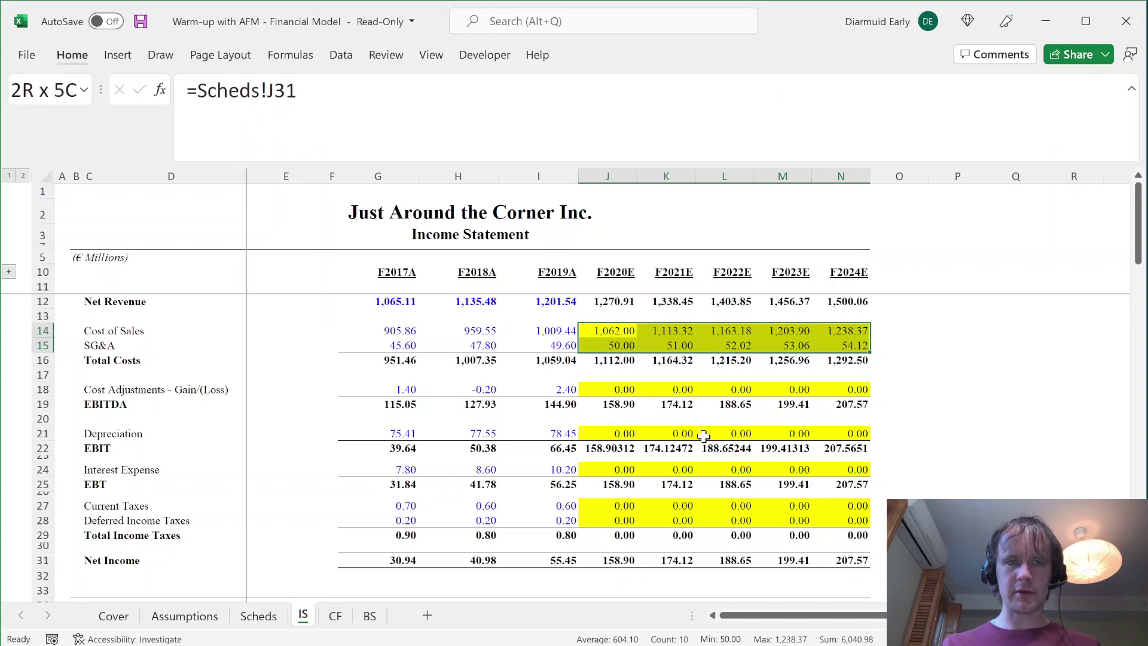
- Remove the yellow fill from the projected Cost of Sales and SG&A cells J14:N15
key("alt")
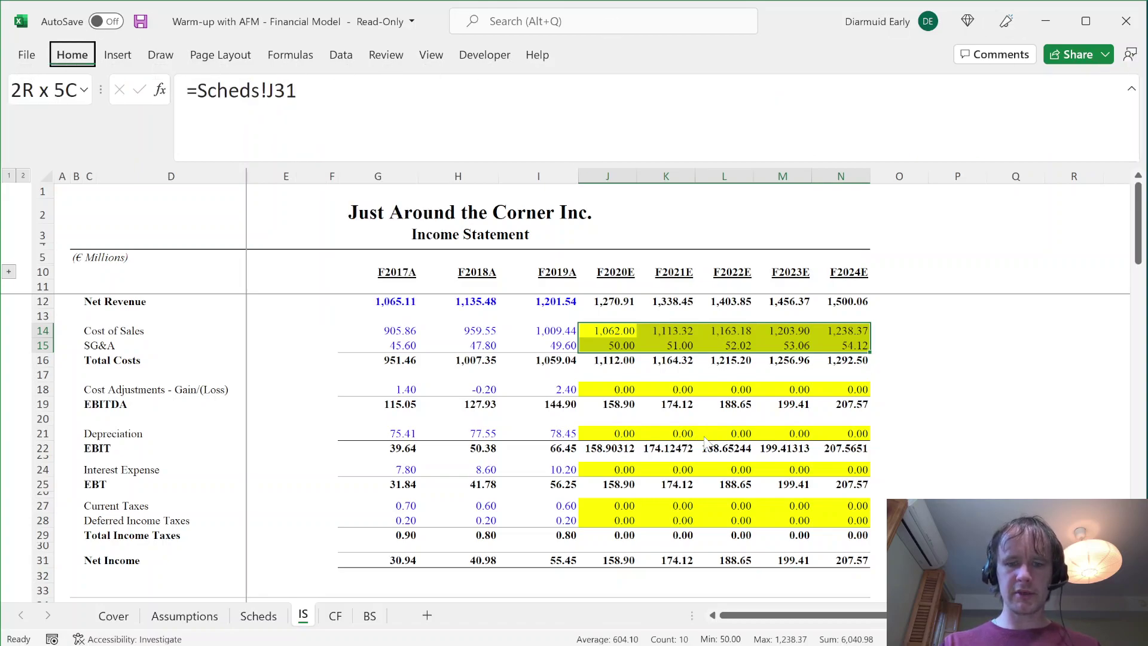
key("h")
key("h")
key("n")
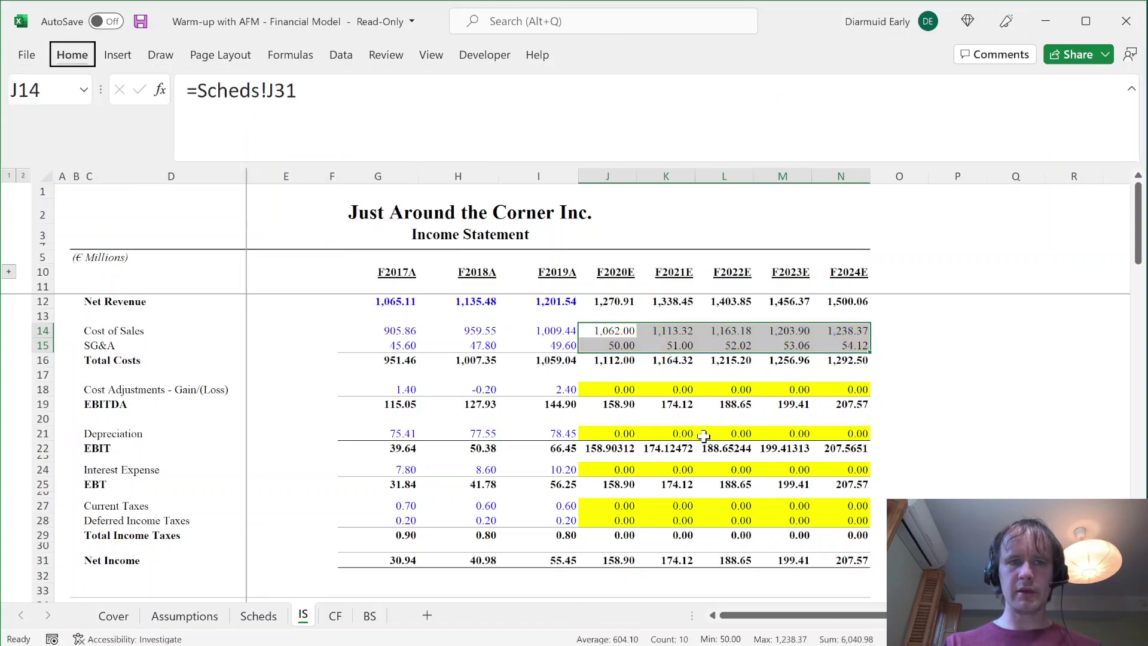
key("alt+h")
key("h")
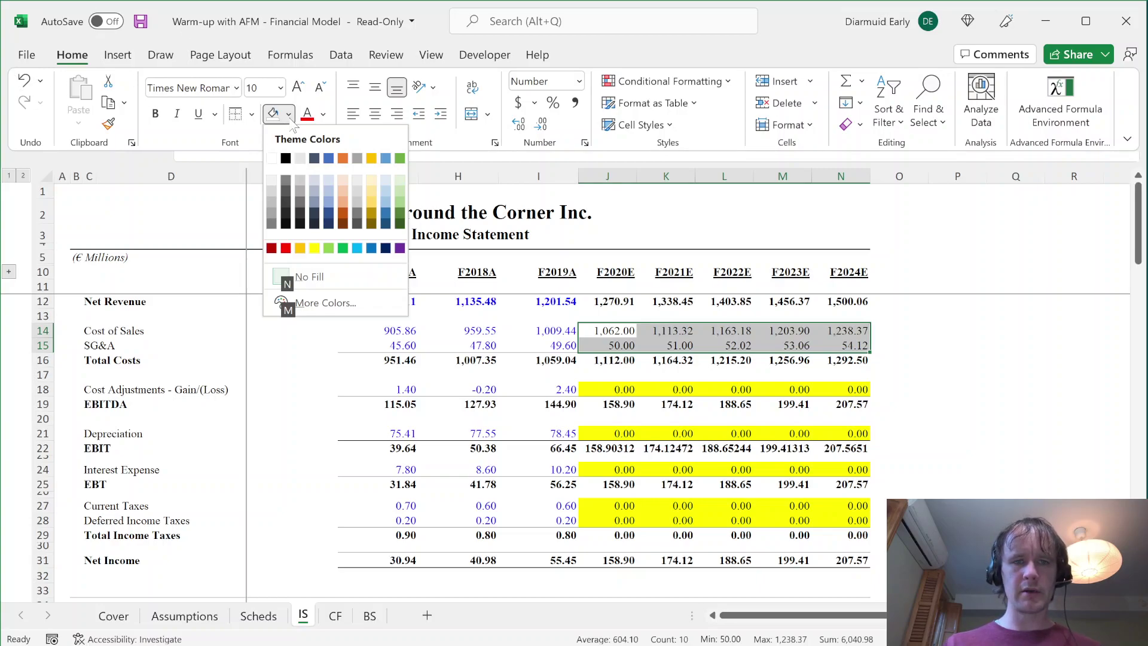
left_click(611, 370)
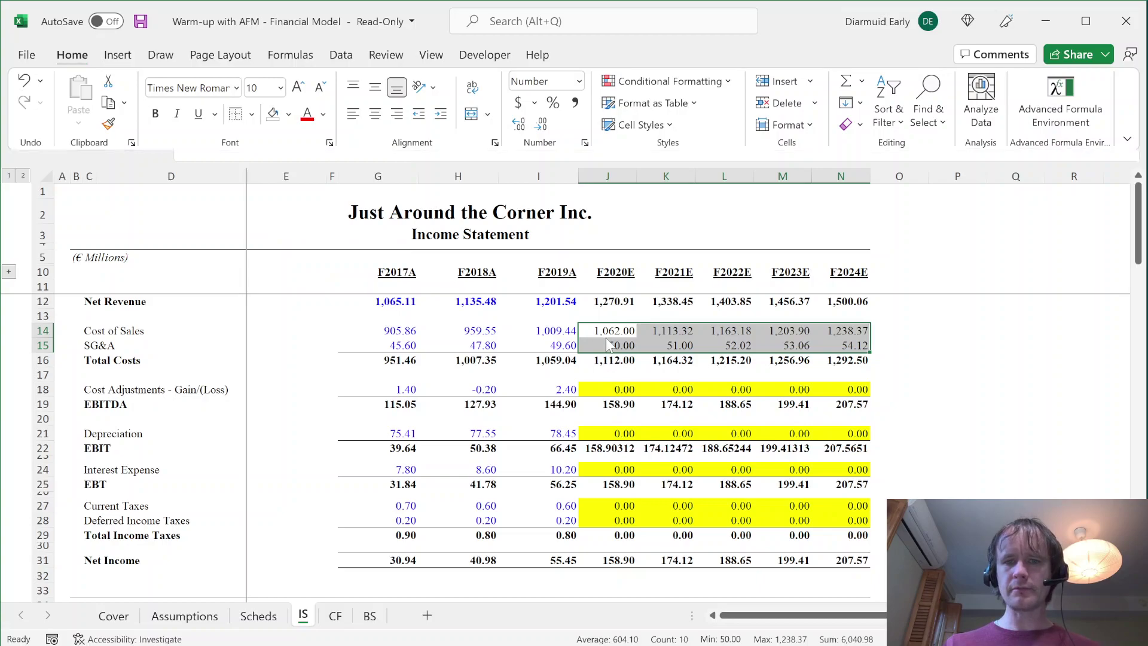
- Review the F2020E column from net income on IS through the CF and BS sheets, and return to the Scheds sheet
left_click(608, 345)
key("ctrl+Page_Down")
key("ctrl+Page_Up")
left_click(616, 561)
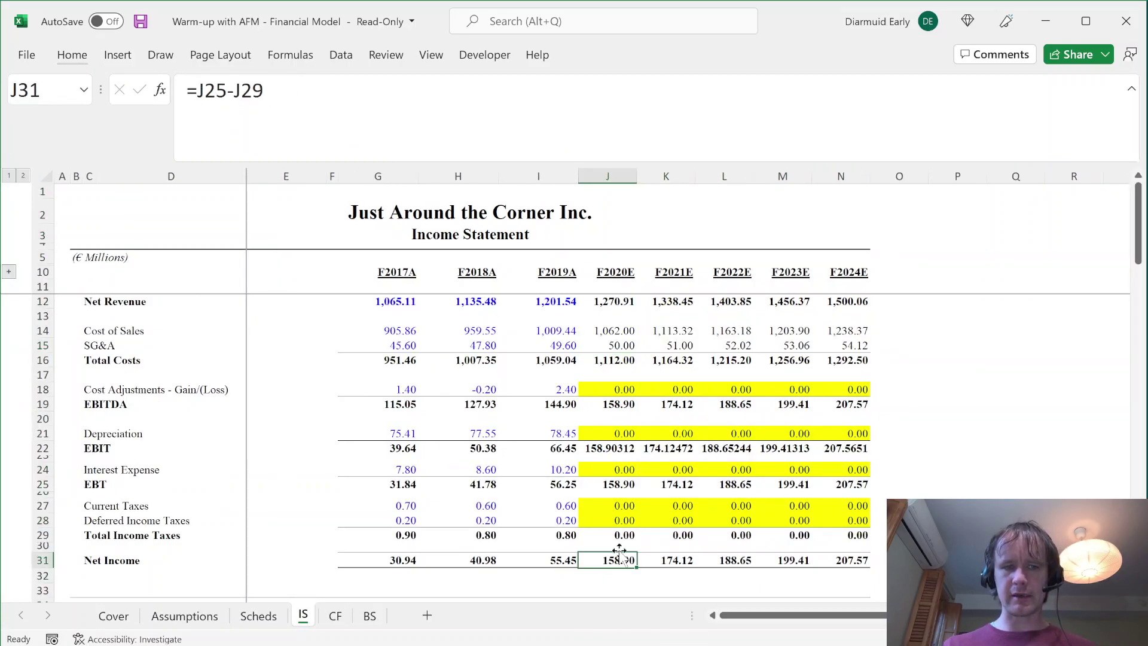
key("ctrl+Page_Down")
key("ctrl+space")
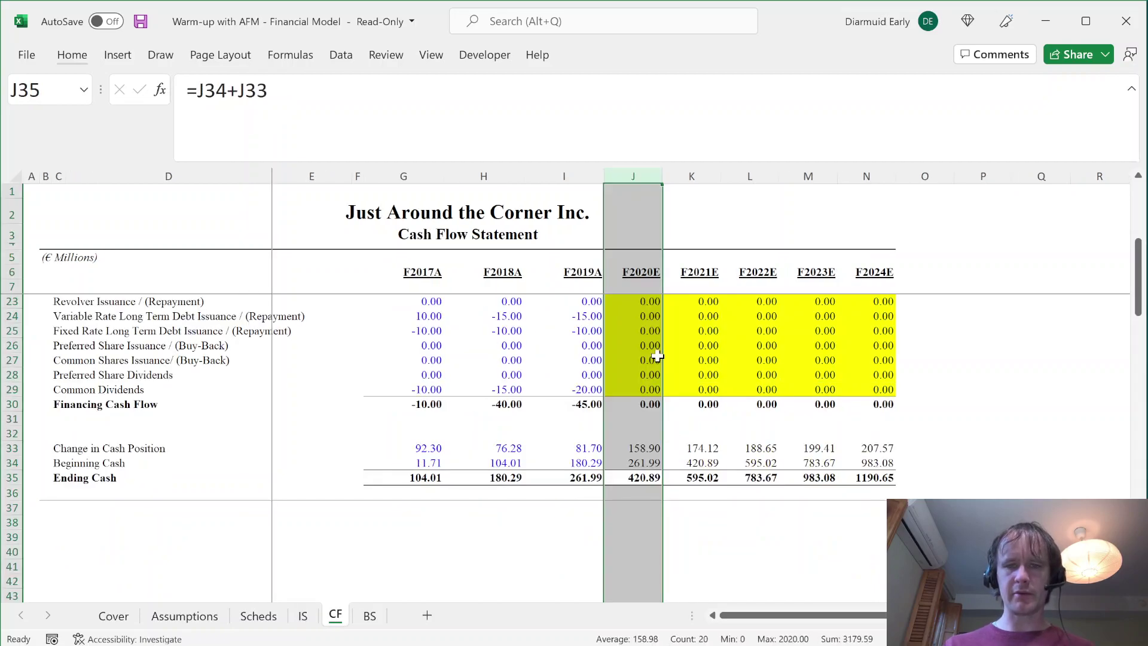
key("ctrl+Page_Down")
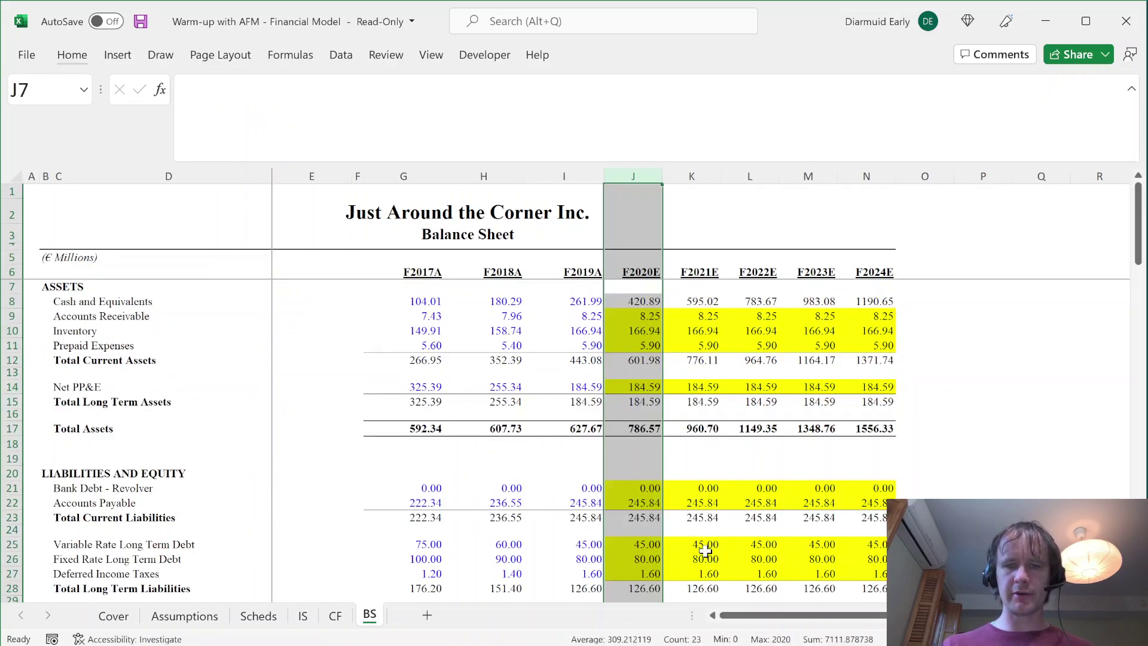
key("ctrl+Page_Up")
key("ctrl+Page_Up")
key("ctrl+Page_Up")
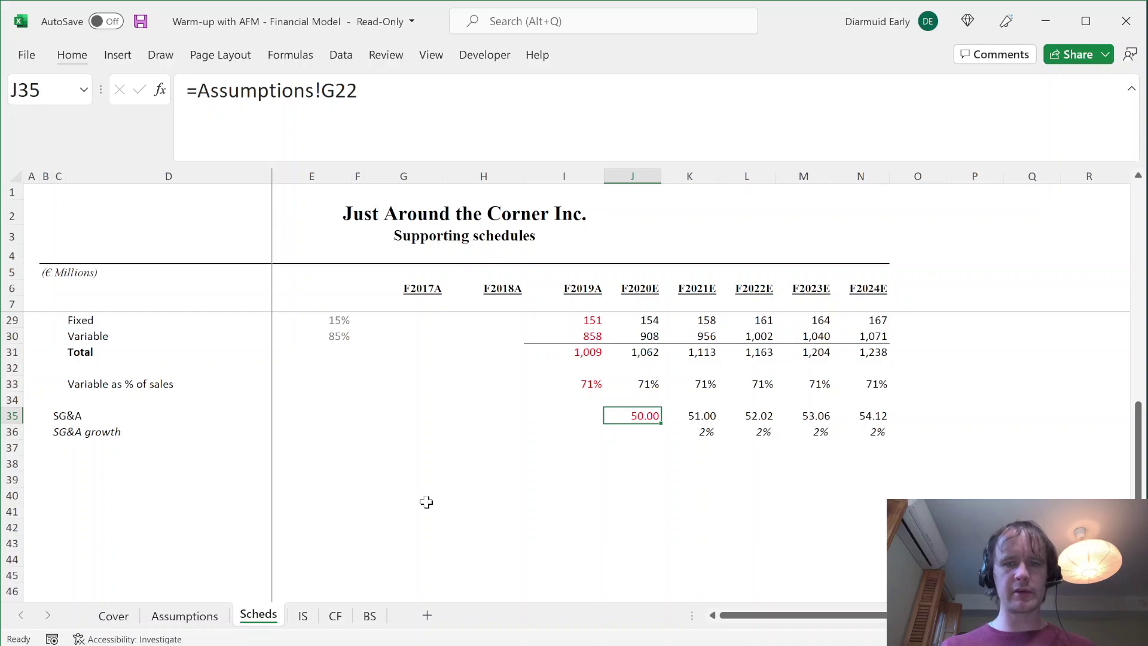
- Switch to the case PDF in Edge and read the Capex and Depreciation section on new-store costs, store closures and additional CAPEX
key("alt+Tab")
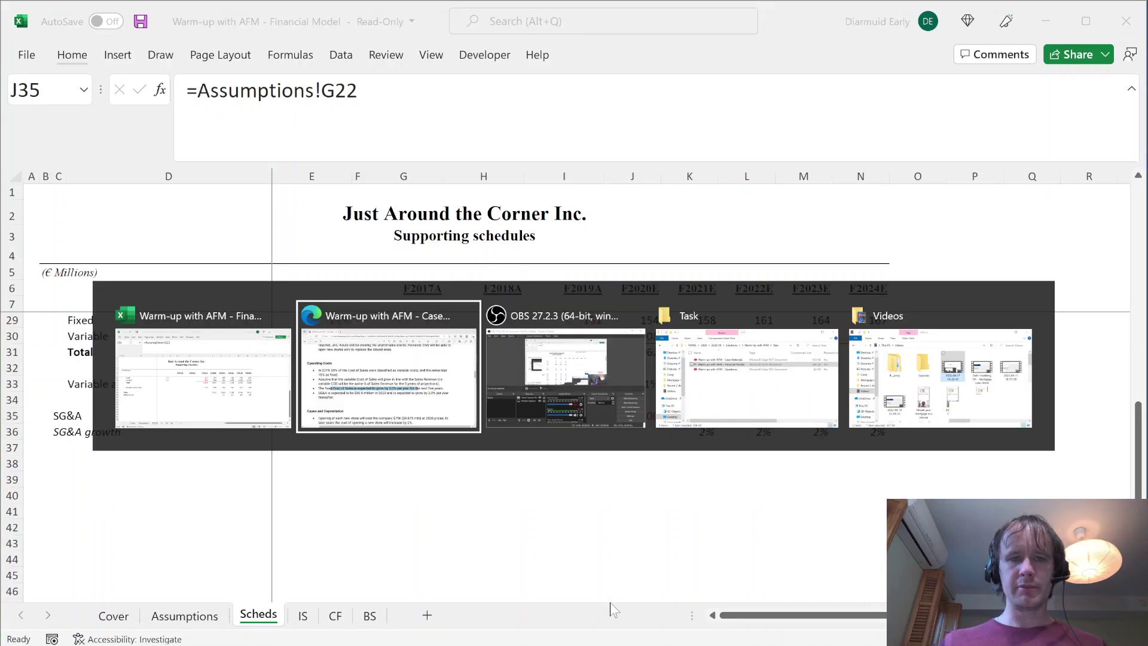
scroll(505, 464, "down", 3)
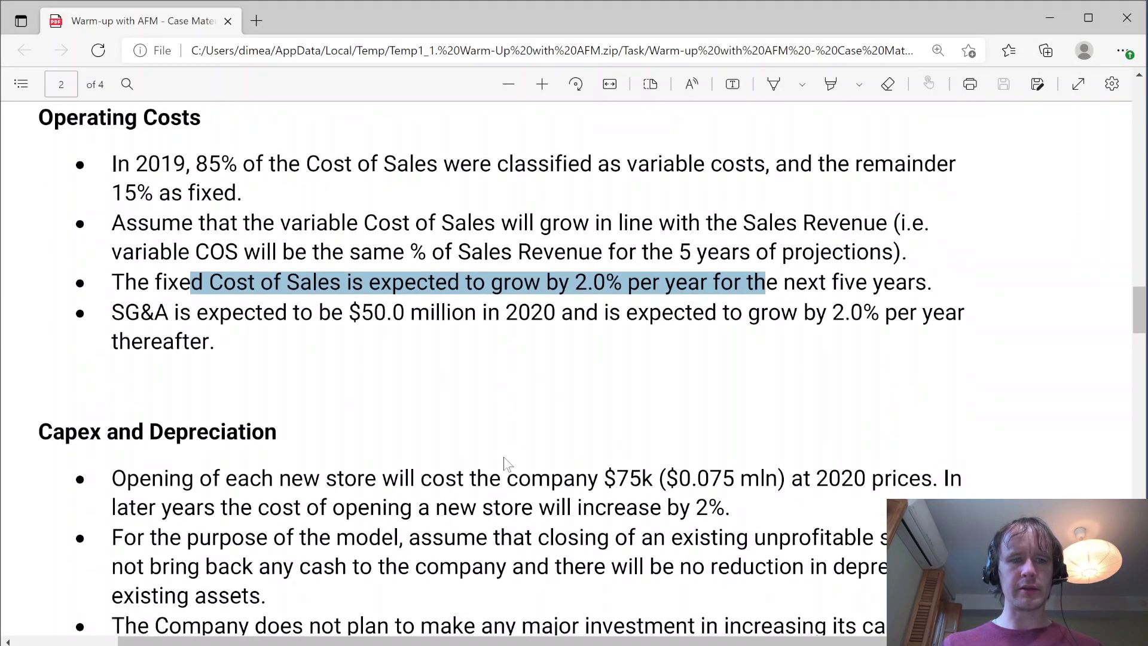
scroll(504, 461, "down", 5)
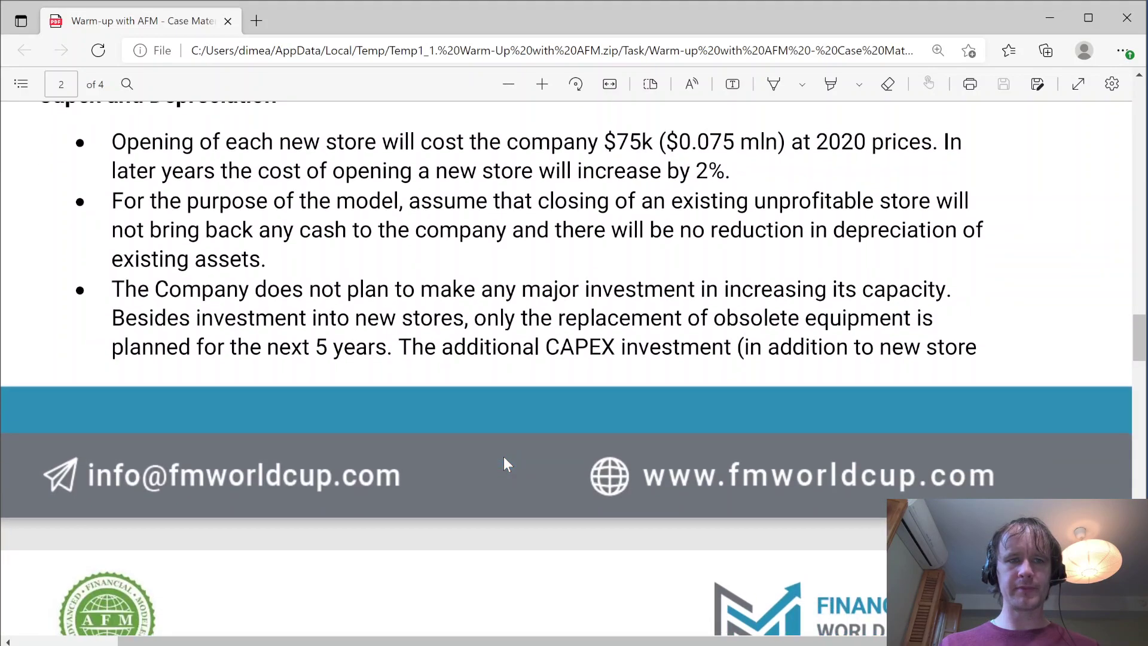
scroll(504, 459, "up", 2)
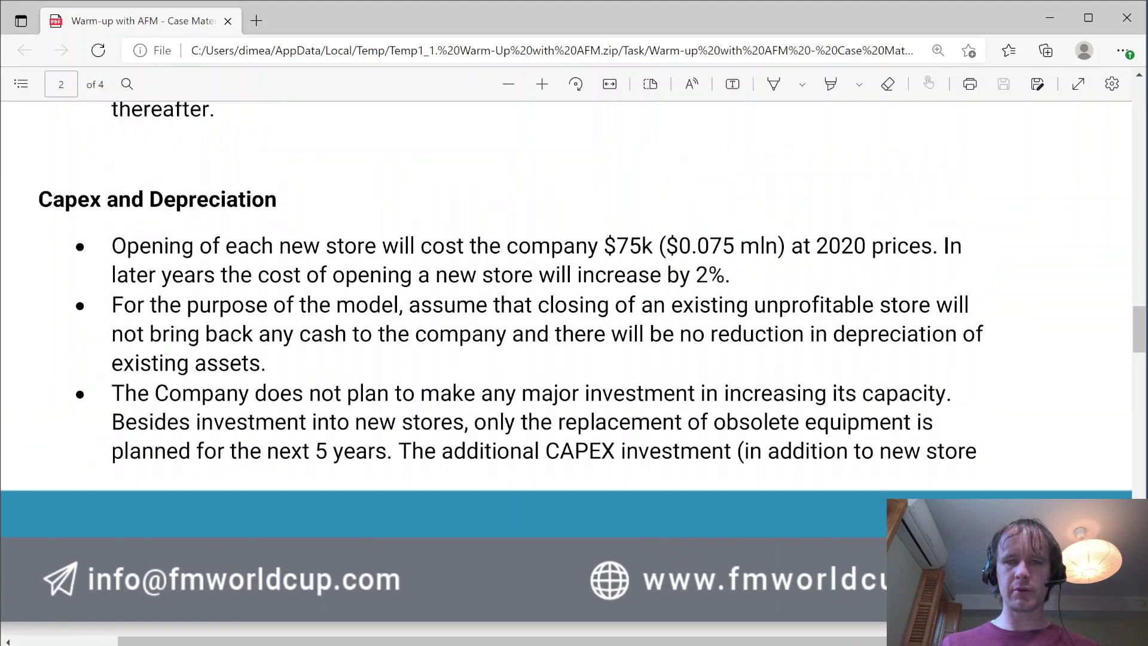
left_click_drag(603, 246, 652, 247)
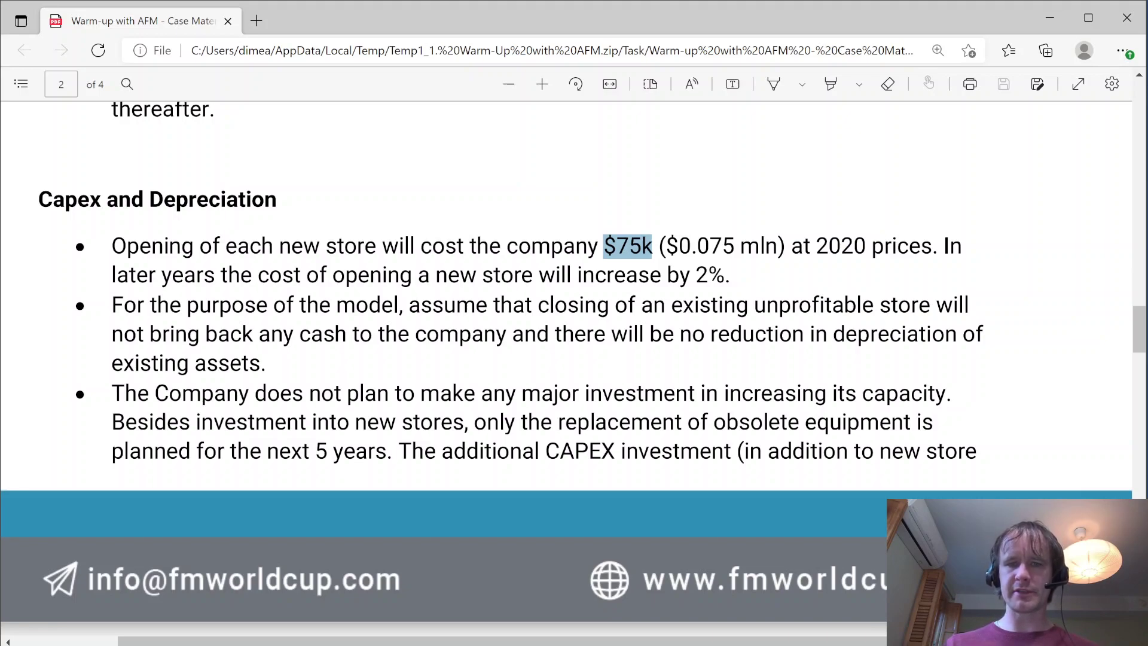
left_click_drag(513, 336, 249, 364)
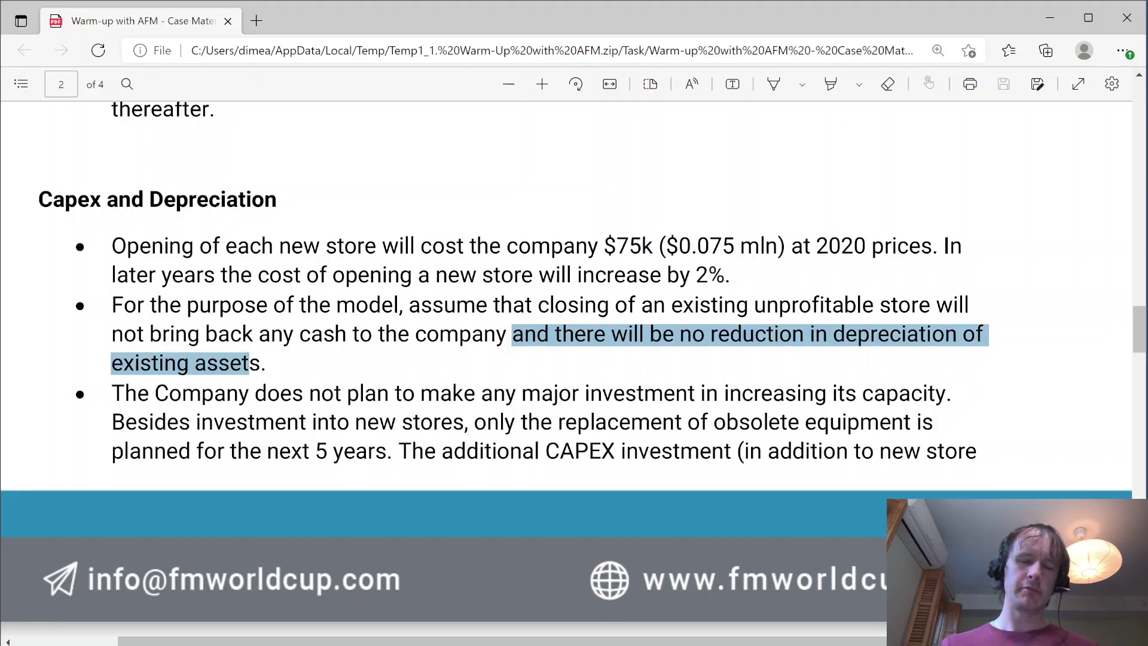
left_click(469, 369)
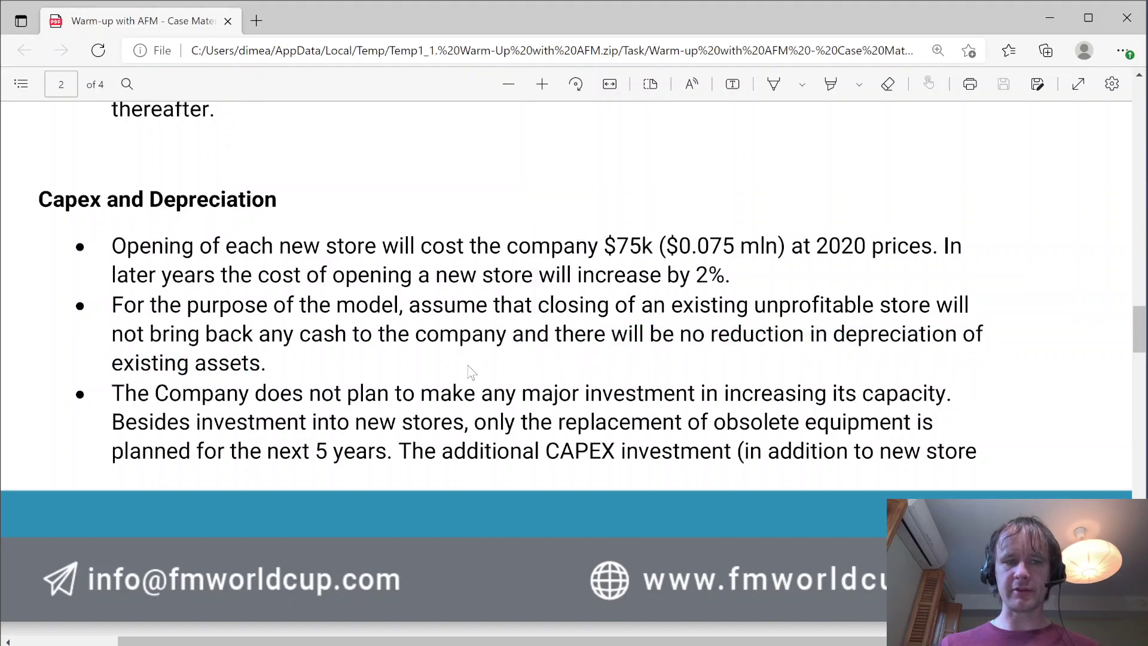
scroll(468, 369, "down", 2)
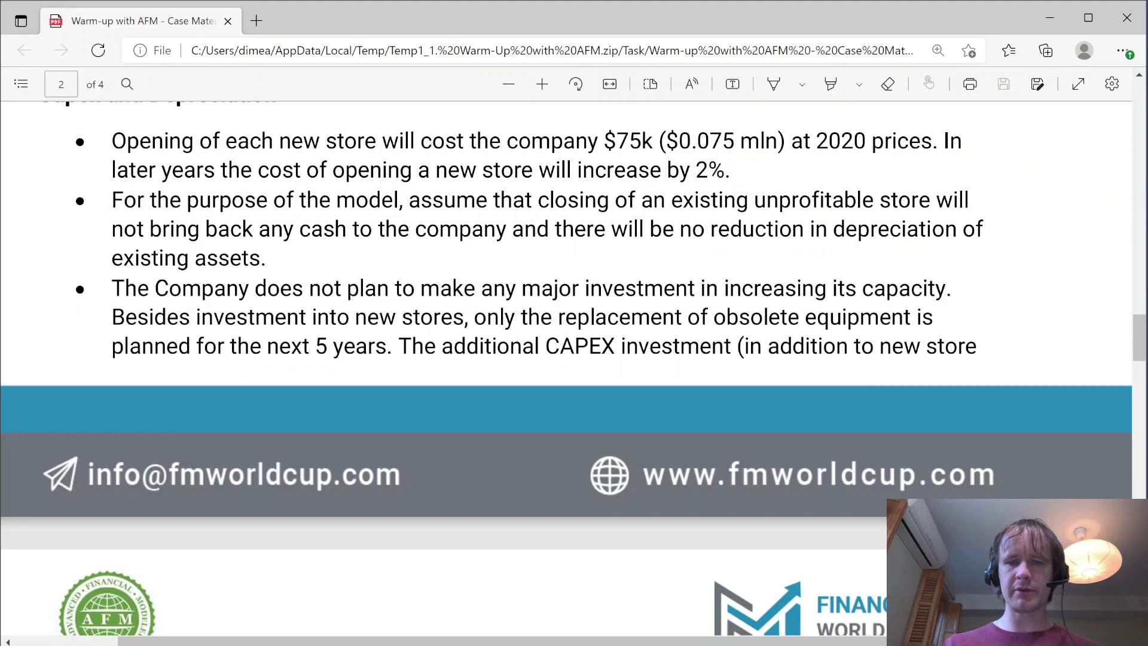
scroll(567, 368, "down", 6)
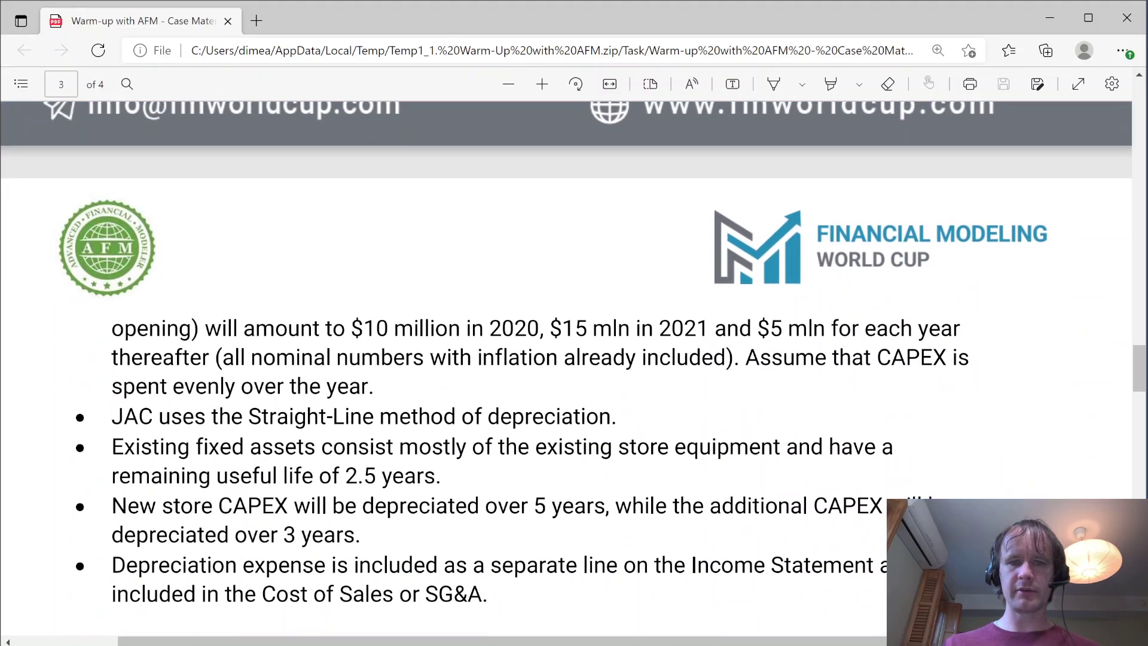
- Return to the Excel model and examine the CAPEX per New Store and Additional CAPEX inputs on the Assumptions sheet
key("alt+Tab")
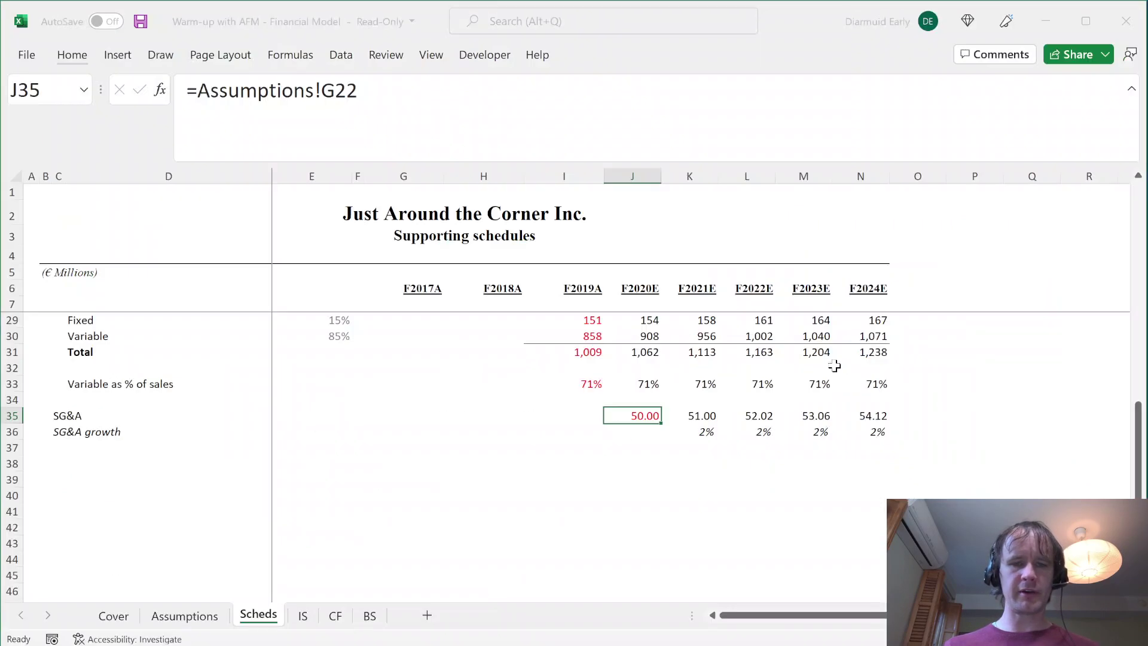
key("ctrl+Page_Up")
scroll(512, 441, "down", 3)
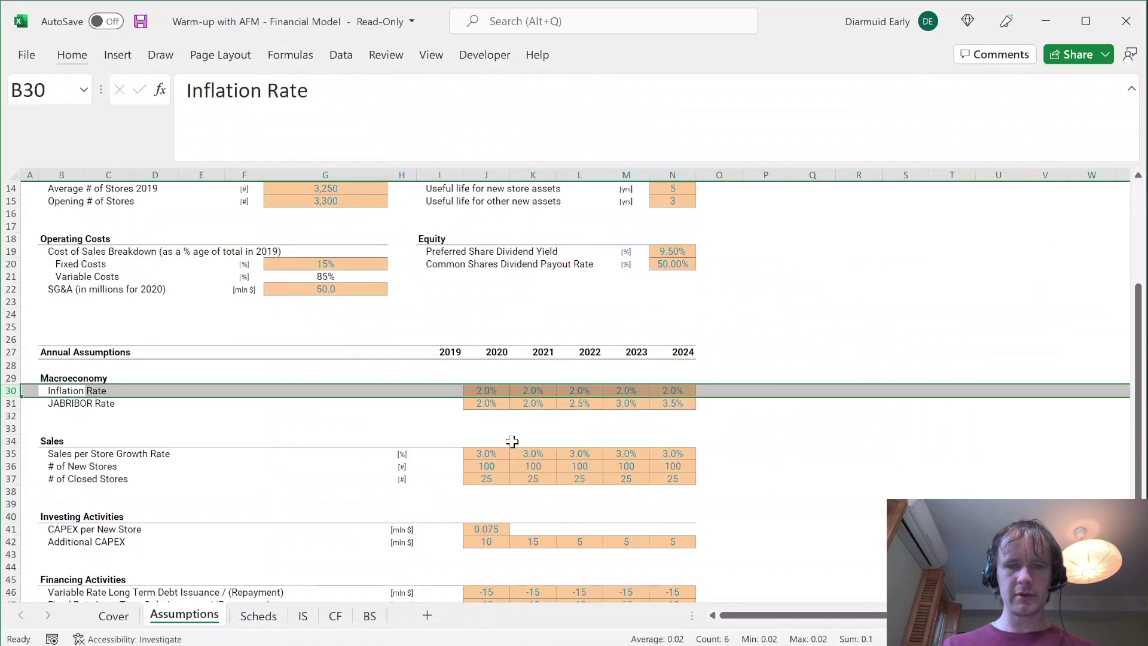
scroll(513, 442, "down", 3)
left_click(481, 445)
key("Right")
key("Right")
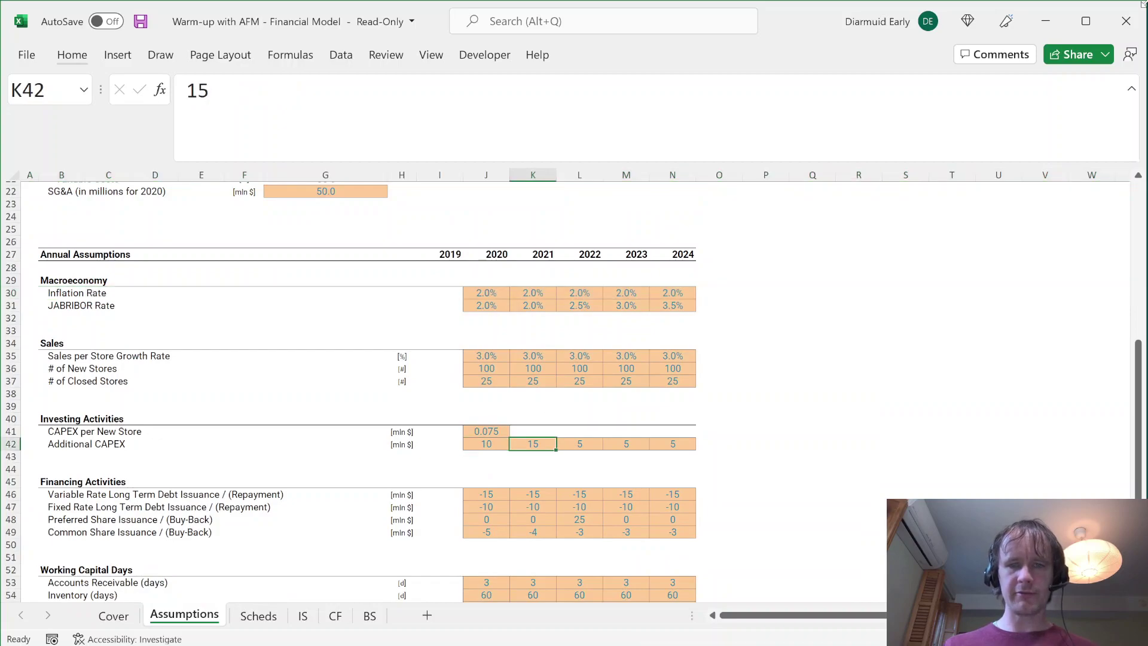
key("Right")
key("Right")
key("Left")
key("Left")
key("Left")
key("Up")
key("Left")
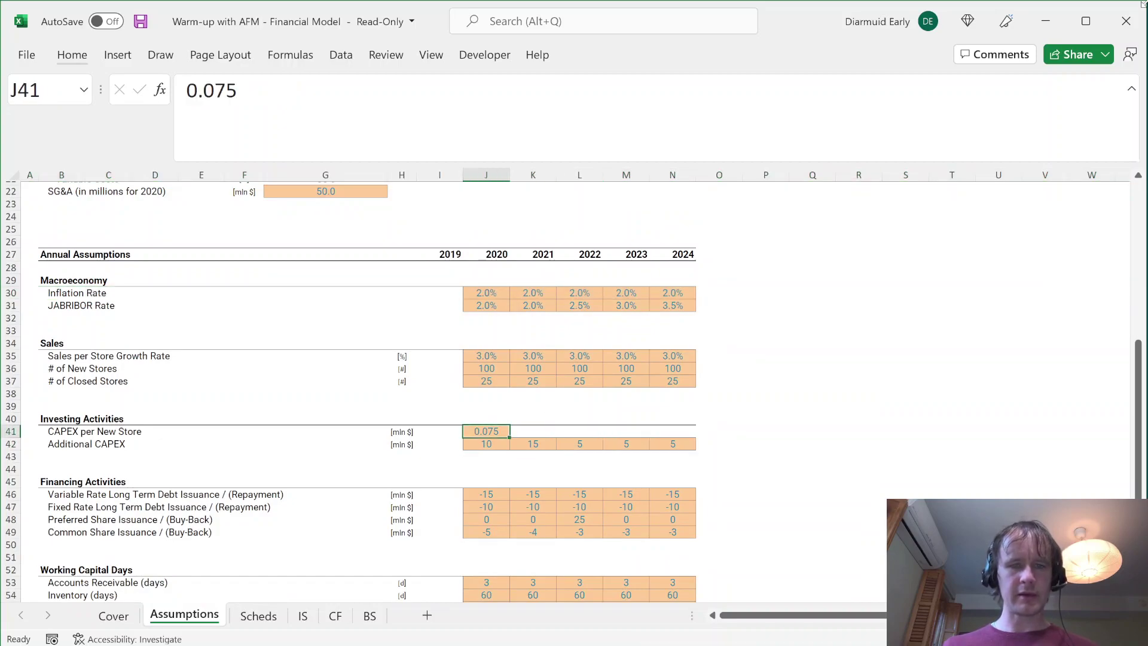
- In the case PDF, read the depreciation method and the useful lives of existing assets, new store CAPEX and additional CAPEX
key("alt+Tab")
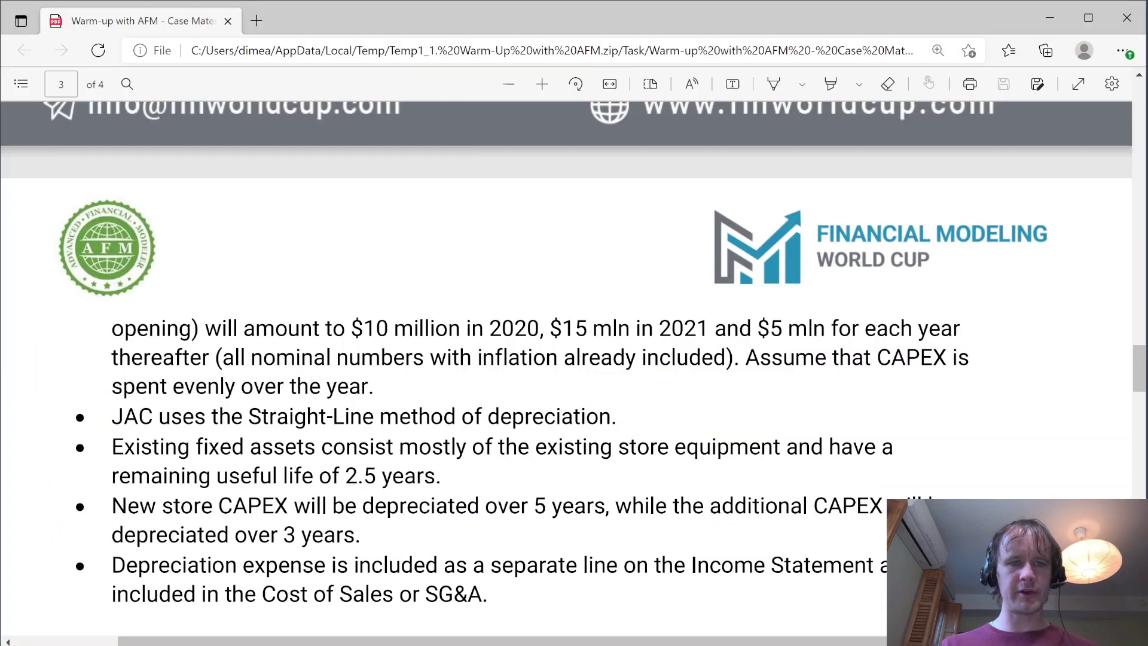
scroll(566, 358, "down", 1)
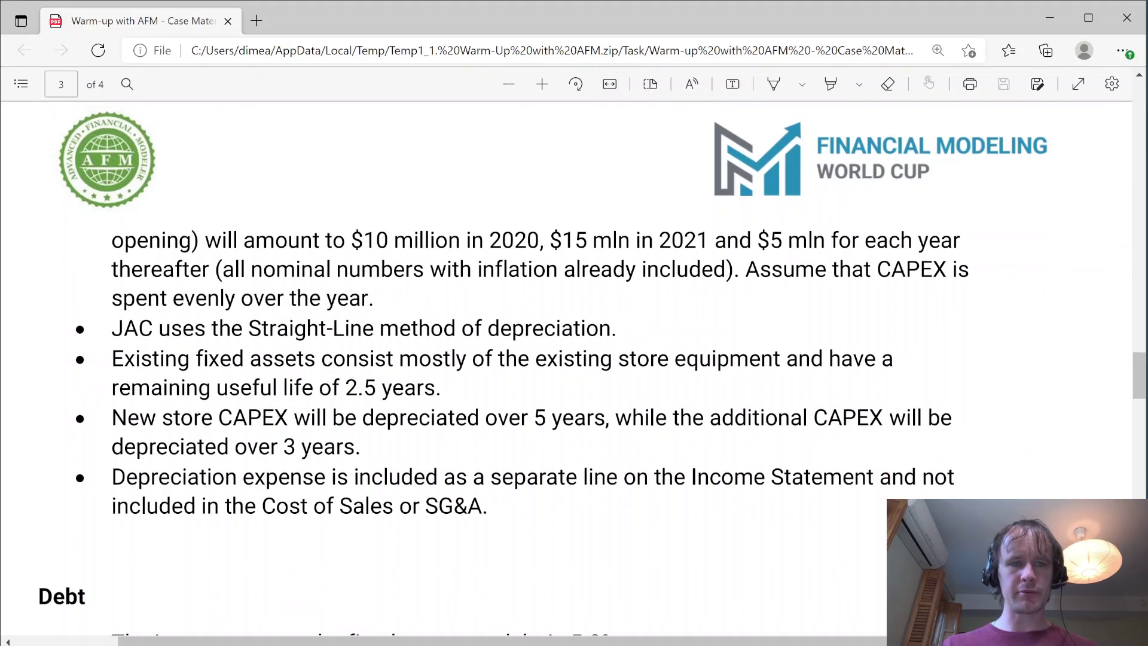
left_click_drag(219, 329, 524, 329)
left_click_drag(176, 359, 416, 389)
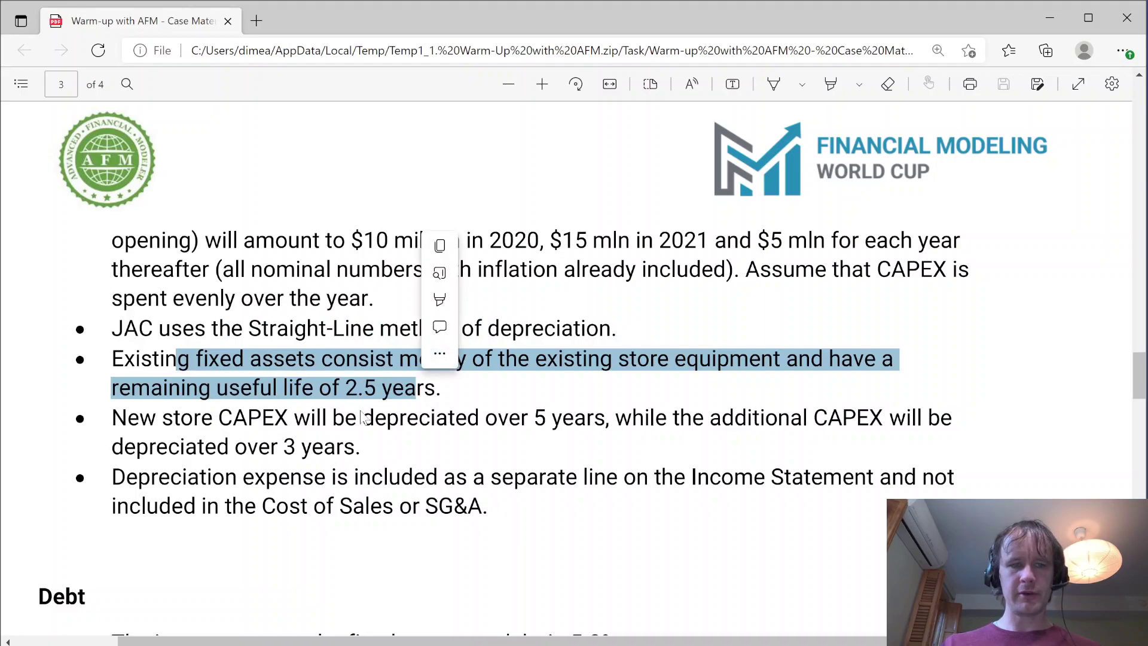
left_click_drag(247, 418, 333, 446)
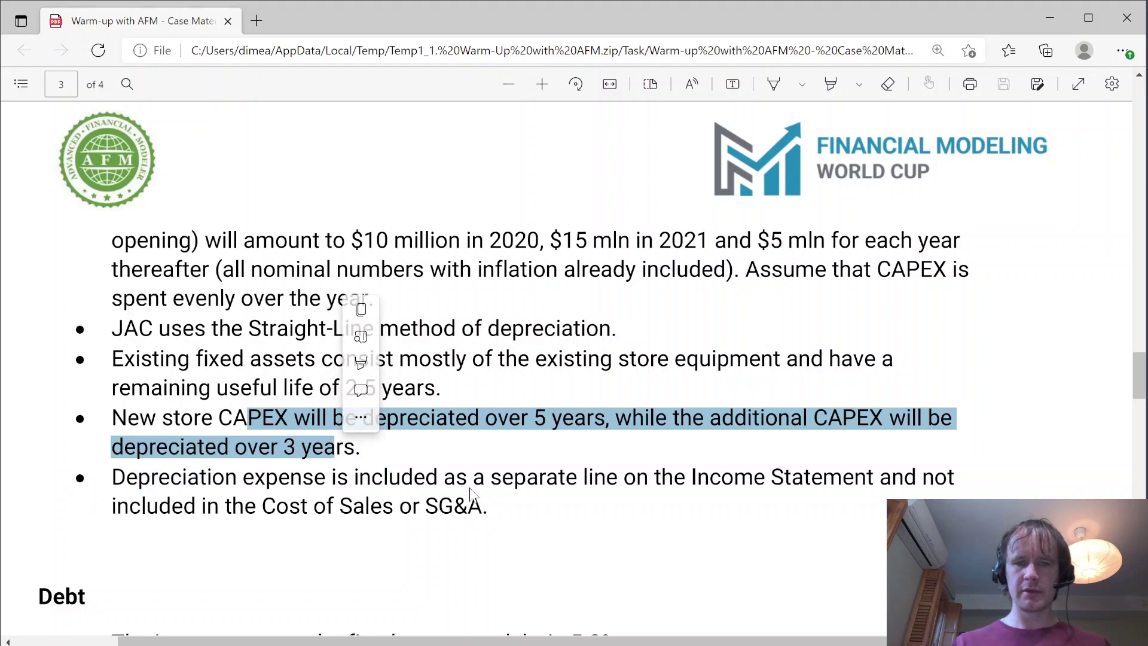
left_click(503, 498)
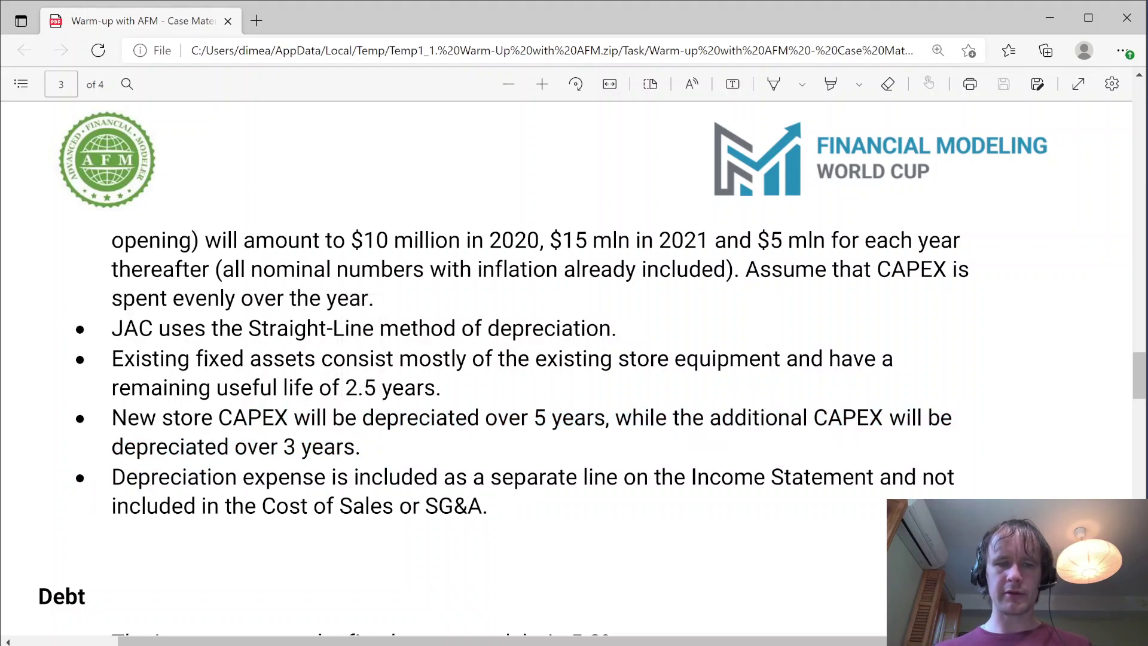
- Go back to the Excel model and check the projected Depreciation row on the IS sheet
key("alt+Tab")
key("ctrl+Page_Down")
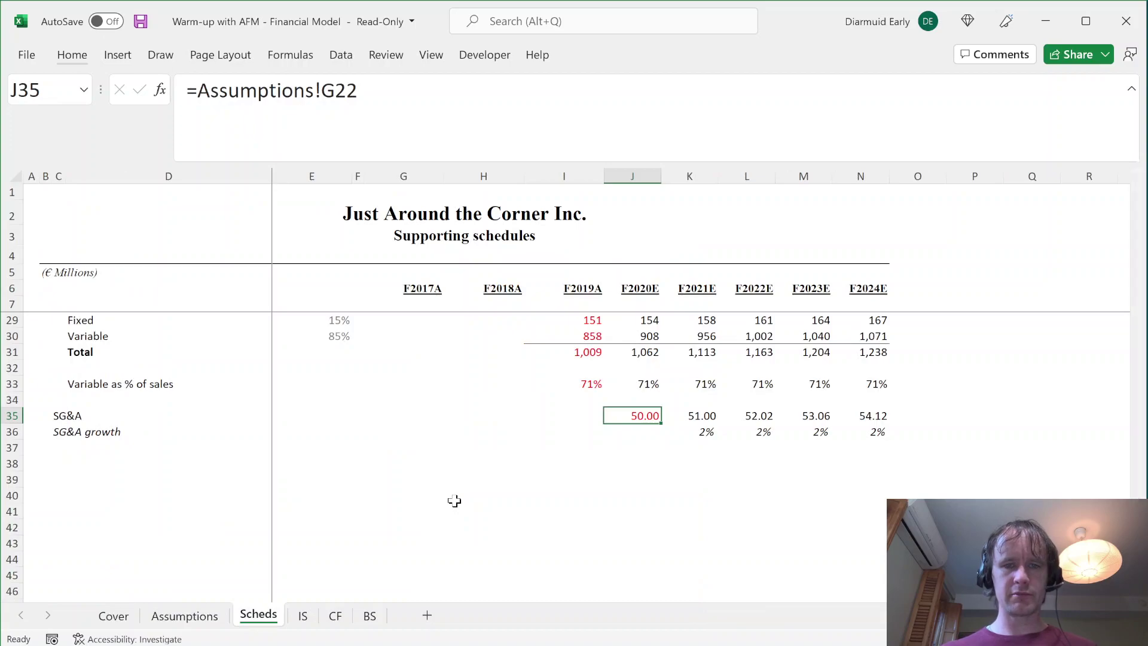
key("ctrl+Page_Down")
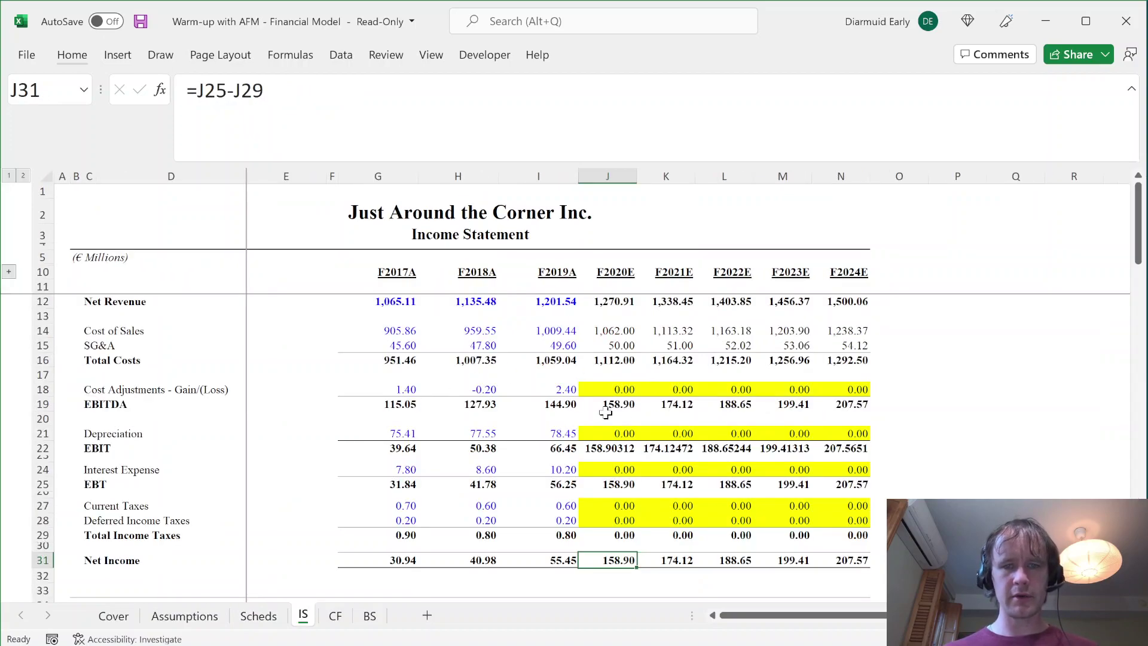
left_click(605, 435)
key("shift+space")
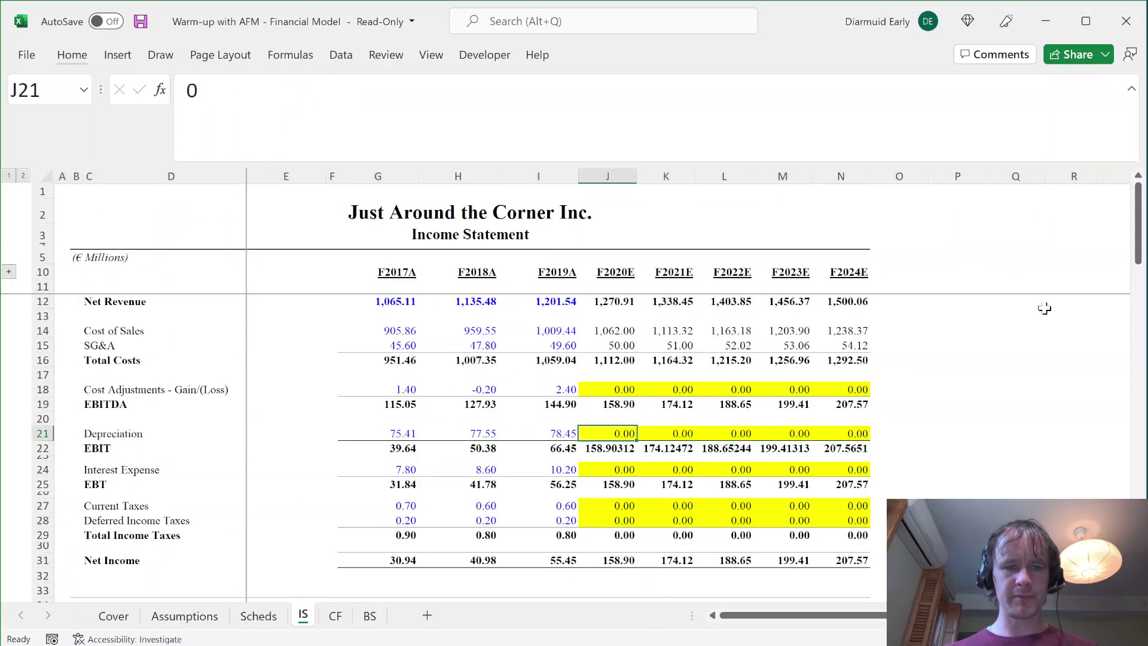
- On the Scheds sheet, copy the Operating cost schedule heading row 26 into row 38 below the SG&A growth line
key("ctrl+Page_Up")
key("Home")
key("ctrl+Up")
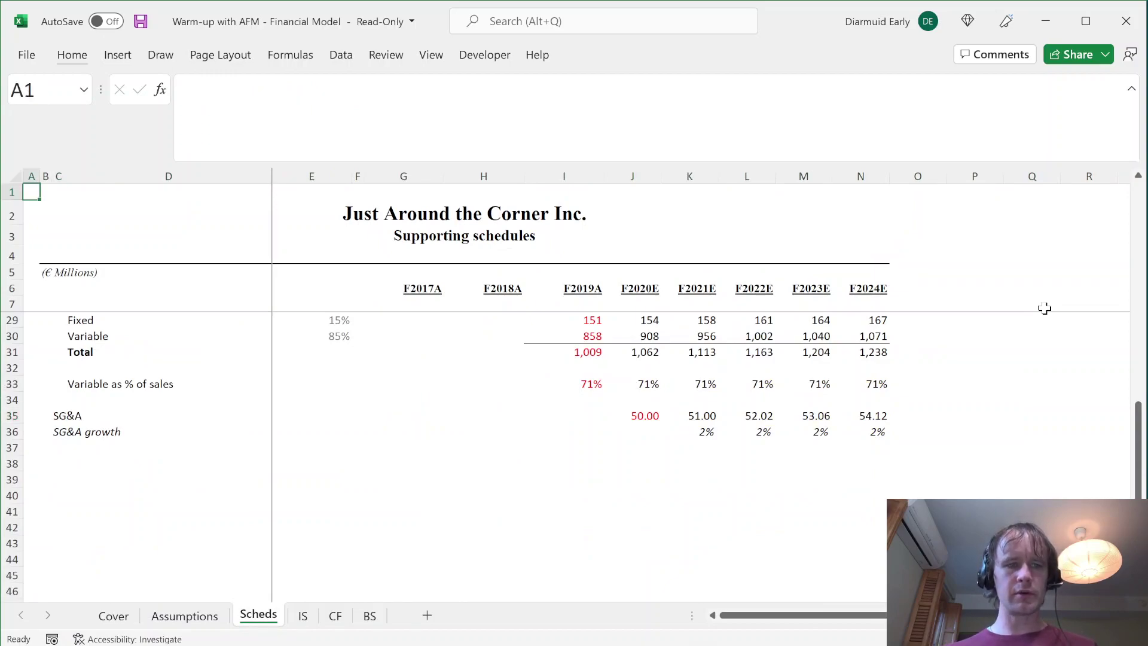
key("Page_Down")
key("Page_Up")
key("Page_Up")
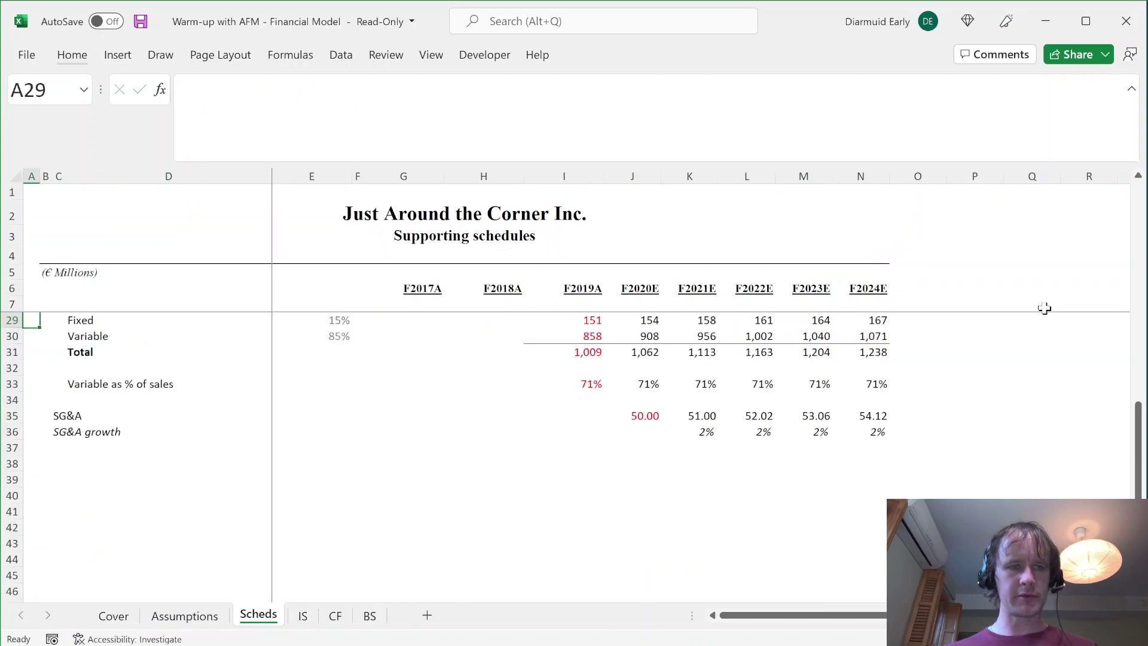
key("Down")
key("ctrl+Down")
key("ctrl+Down")
key("ctrl+Down")
key("shift+space")
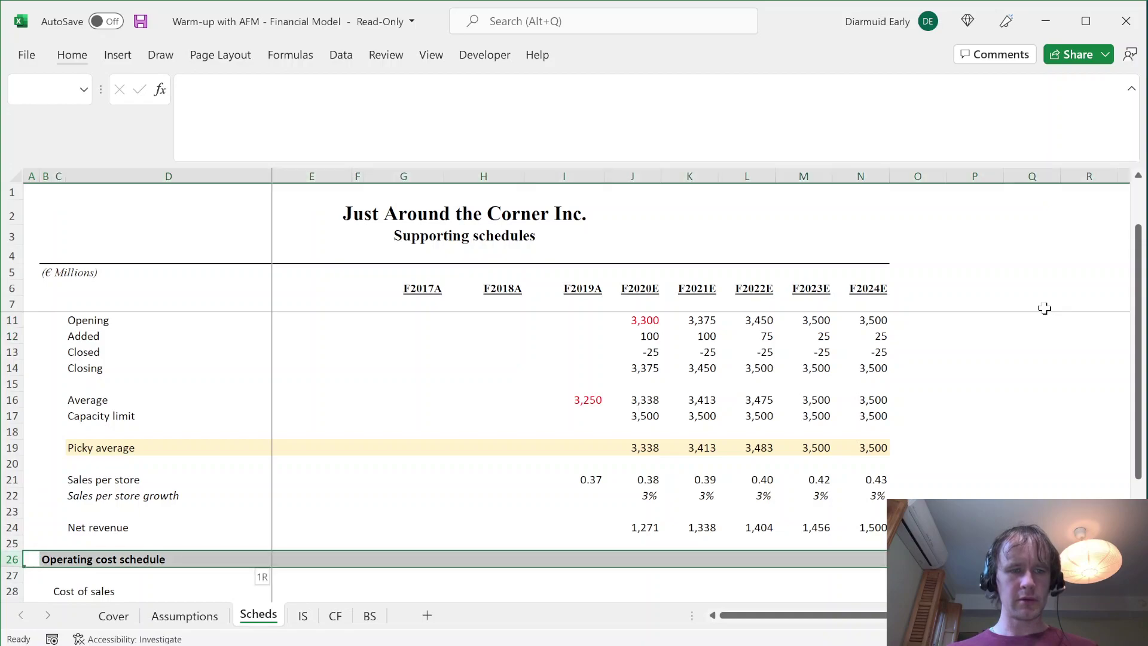
key("ctrl+c")
key("Page_Down")
key("Up")
key("Up")
key("Up")
key("Up")
key("Up")
key("Up")
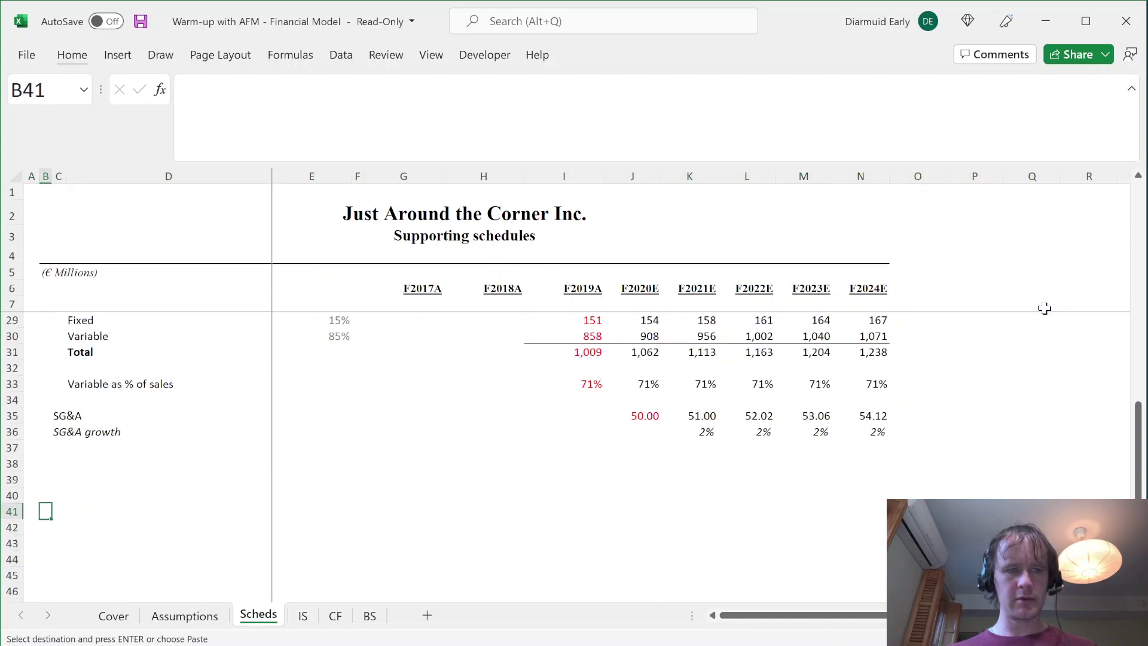
key("shift+space")
key("ctrl+v")
key("Right")
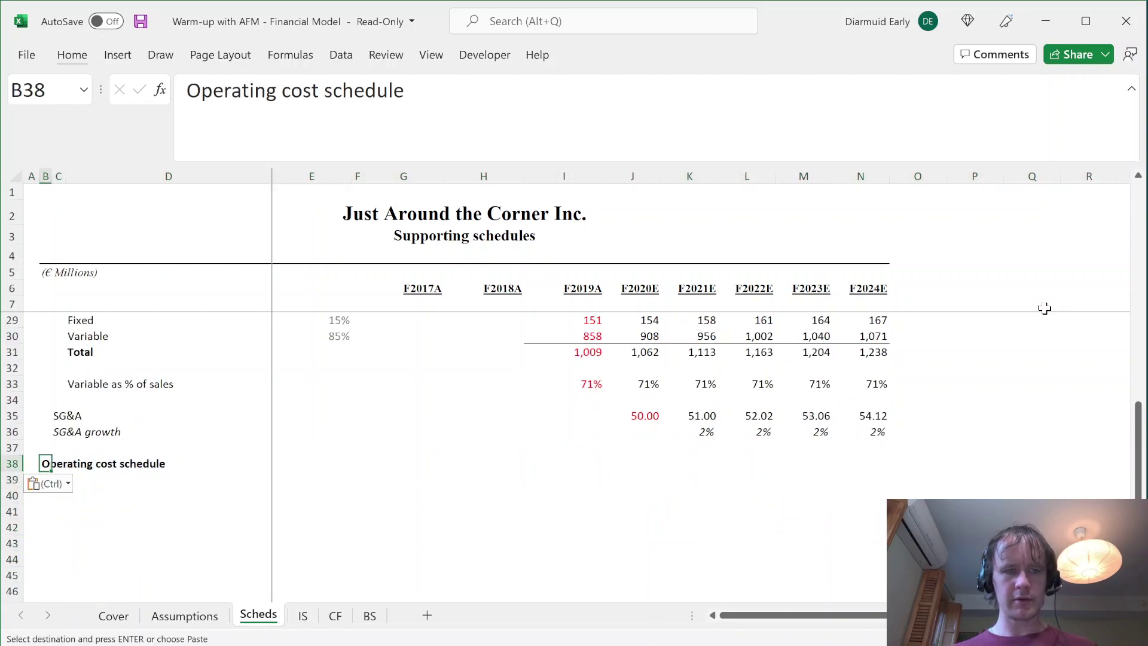
- Retitle the copied heading in B38 as "Capex & depreciation schedule" and go to C40
type("Capex &")
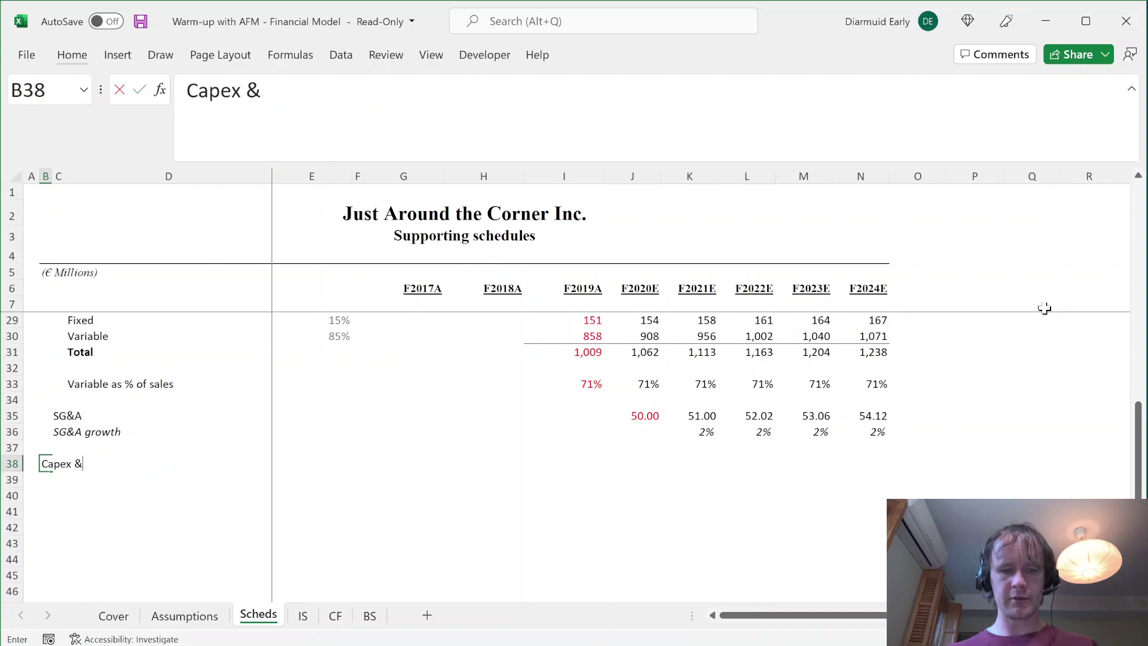
type(" depreciation schedule")
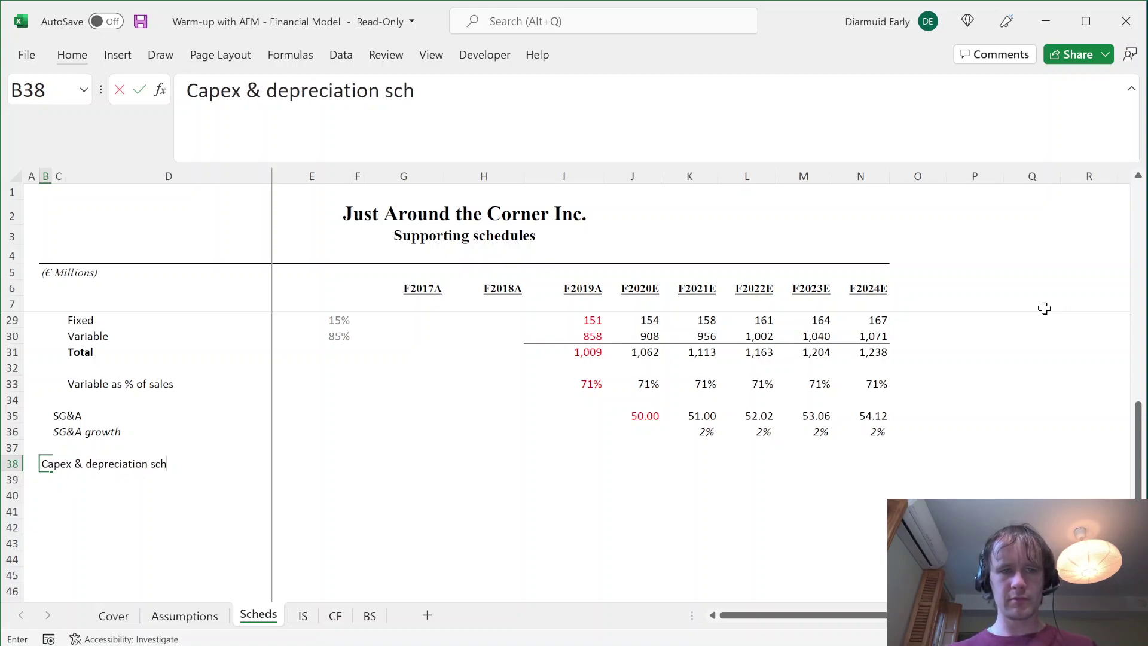
key("Return")
key("Down")
key("Right")
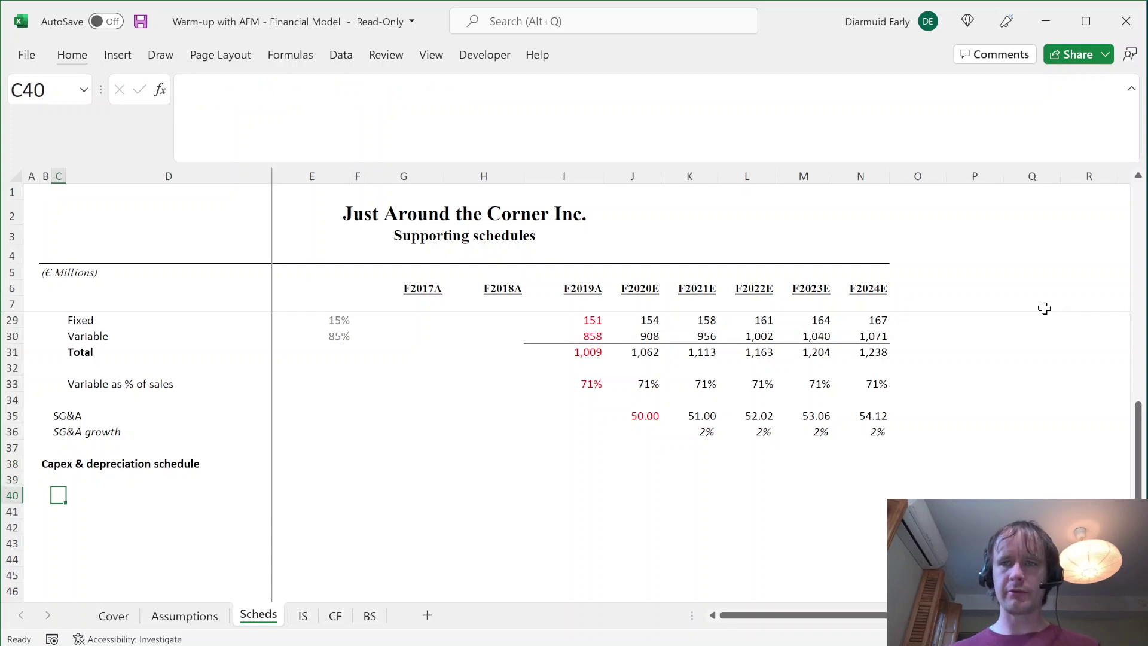
- Examine the Net PP&E line on the BS sheet, starting from the F2020E column
key("alt+Tab")
key("alt+Tab")
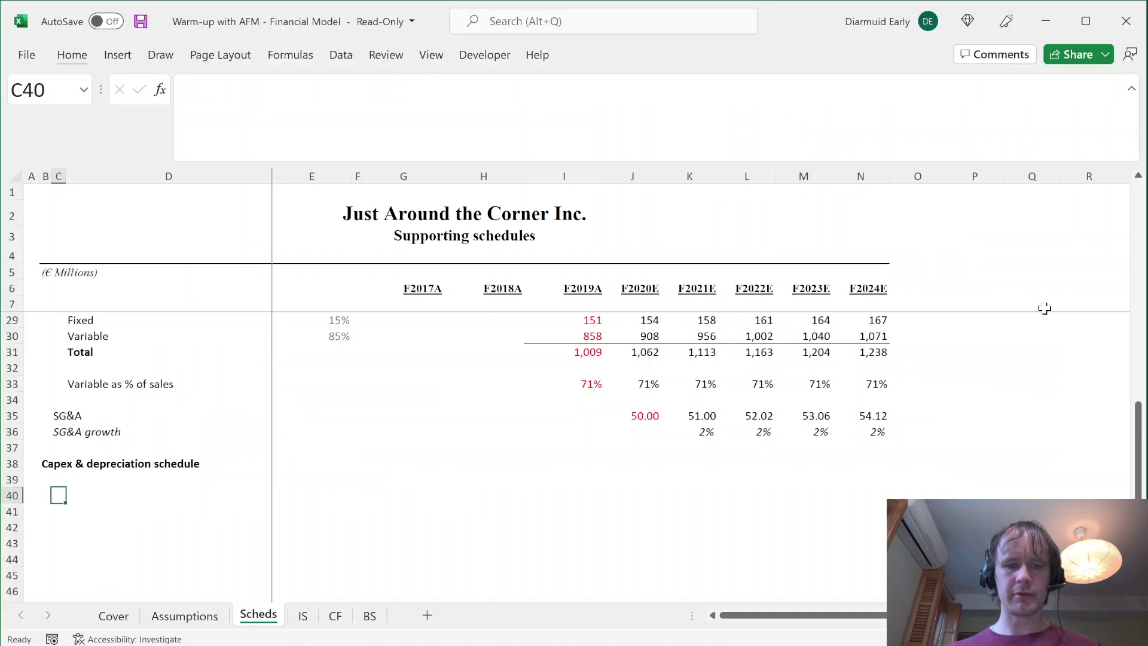
key("ctrl+Page_Down")
key("ctrl+Page_Down")
key("ctrl+Page_Down")
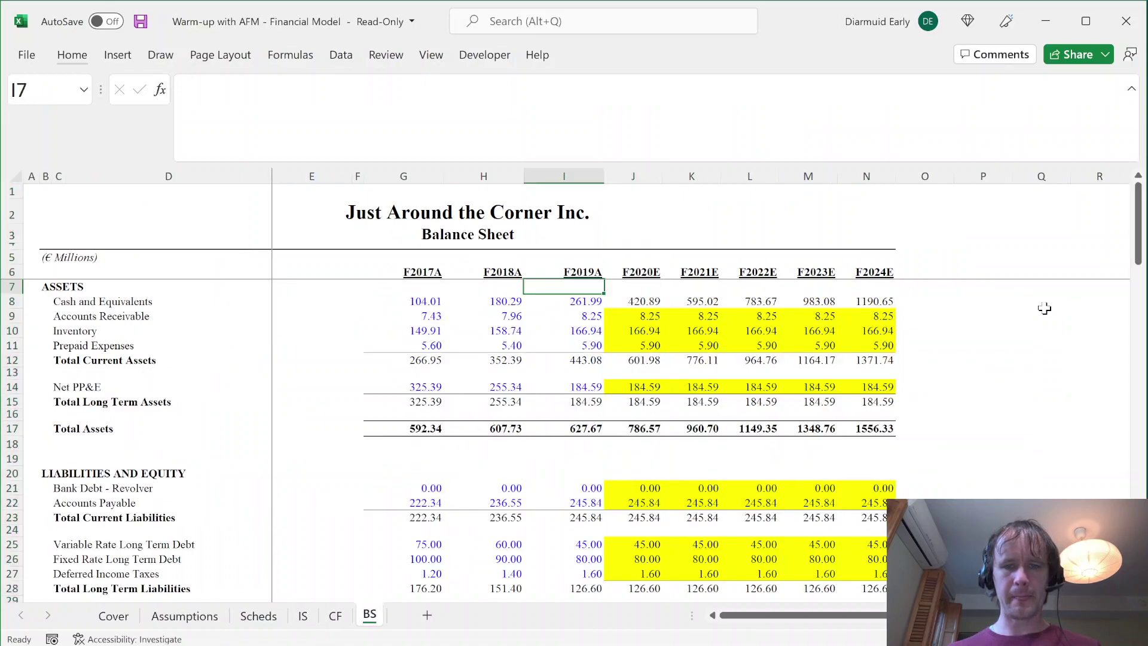
key("Right")
key("Down")
key("Down")
key("Down")
key("Down")
key("Down")
key("Down")
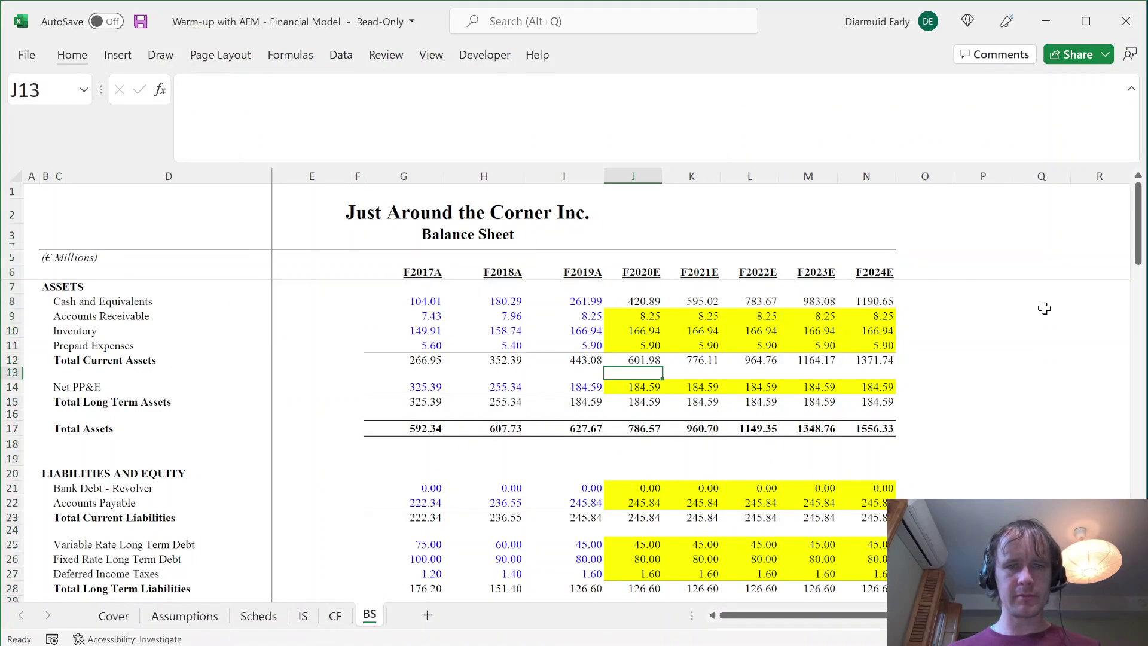
key("Down")
- Recheck the existing fixed assets' useful life in the case PDF, then select the F2019A Net PP&E cell I14 on the BS sheet
key("alt+Tab")
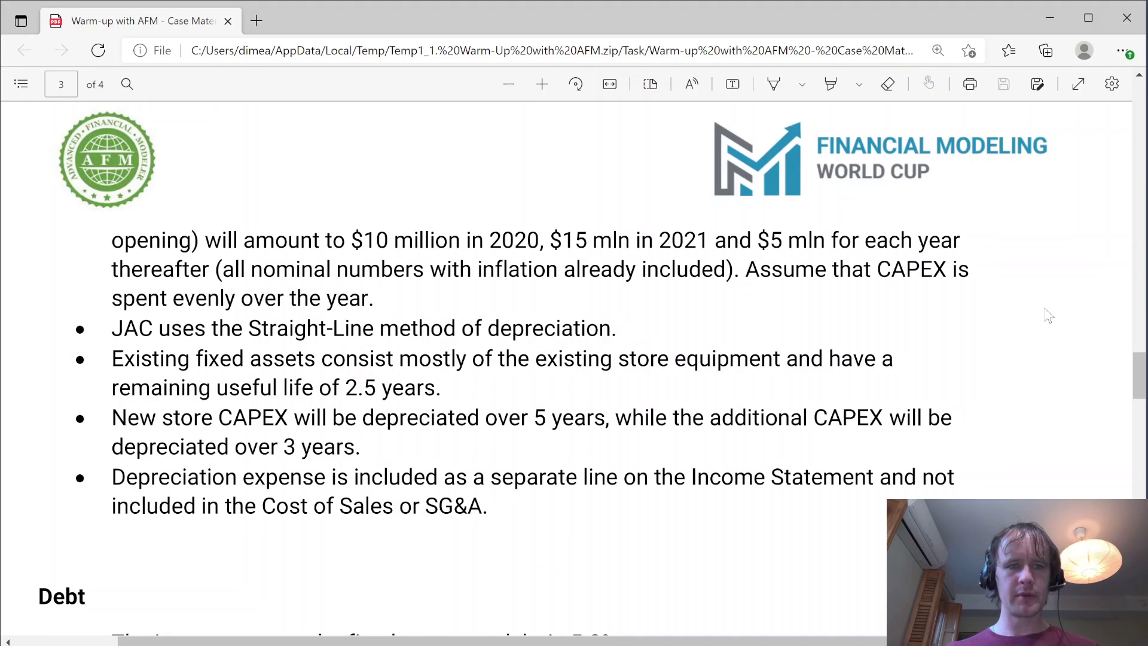
left_click_drag(202, 359, 467, 362)
left_click(400, 398)
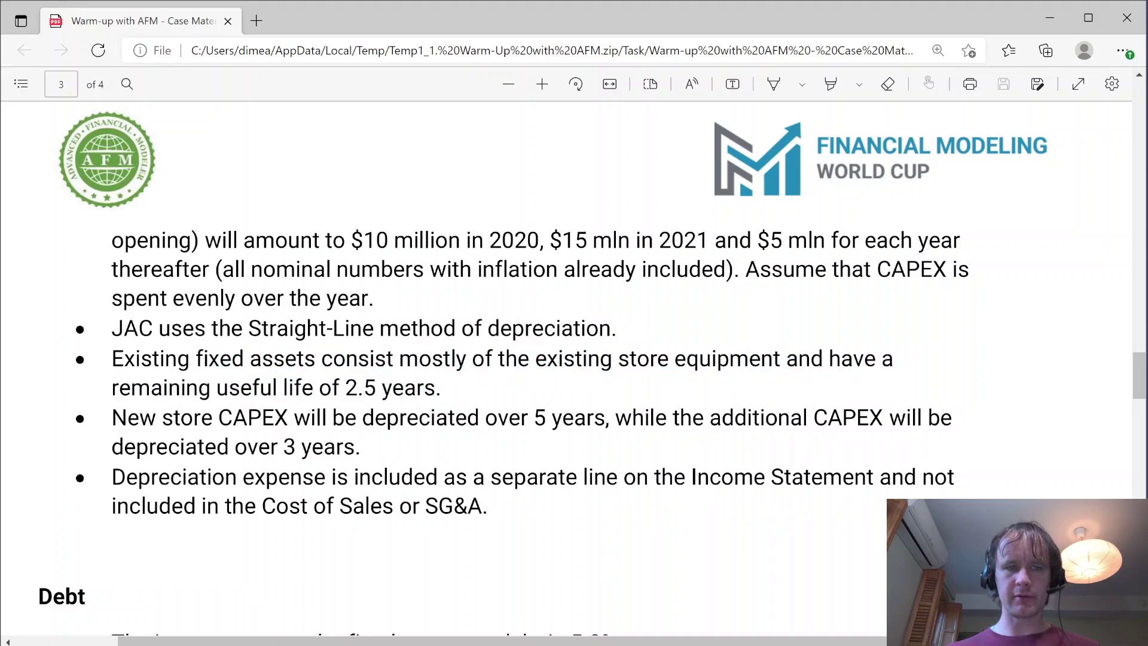
key("alt+Tab")
left_click(580, 384)
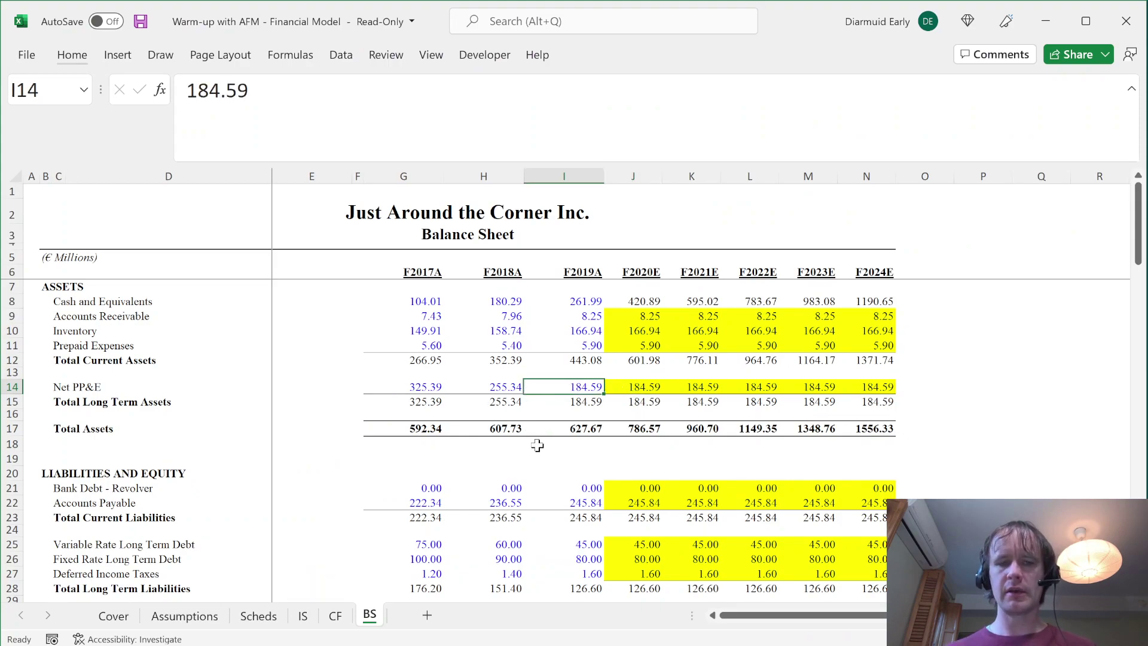
- Return to the Scheds sheet and enter "Starting PP&E" in C40 under the Capex & depreciation schedule heading
key("ctrl+Page_Up")
key("ctrl+Page_Up")
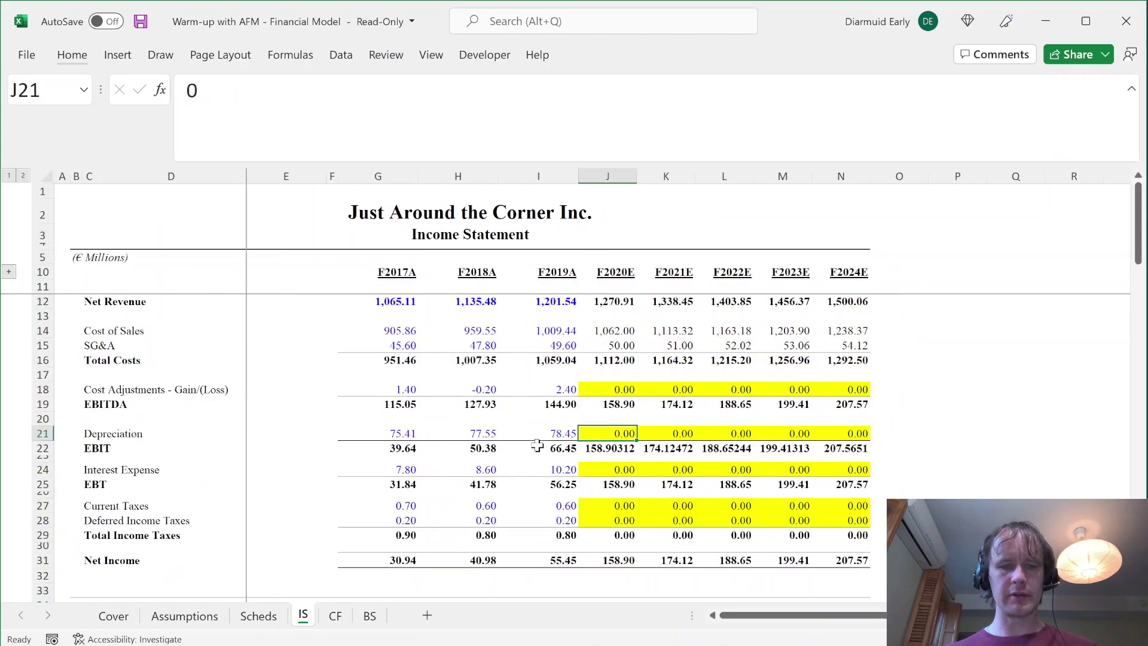
key("ctrl+Page_Up")
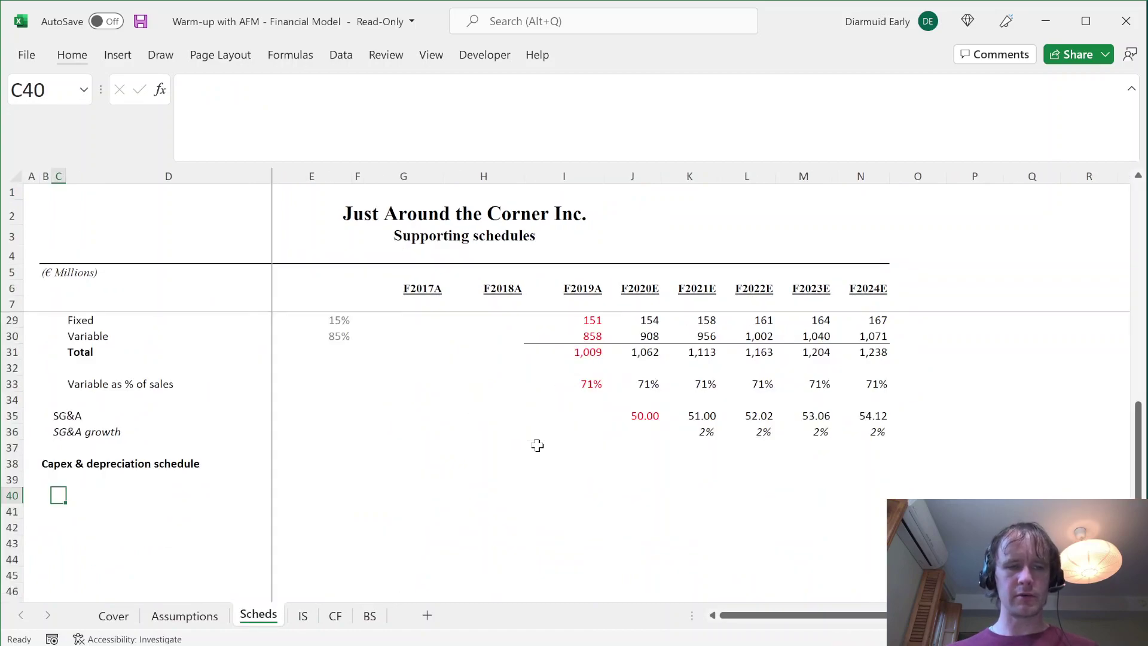
type("Opening")
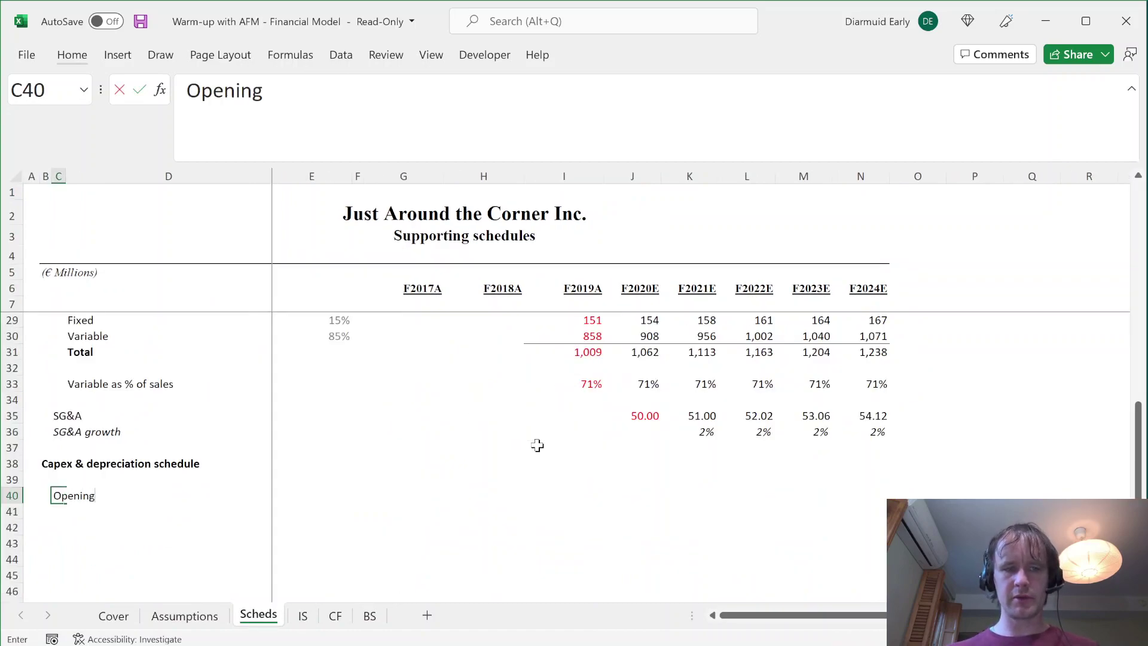
key("Escape")
type("Starting")
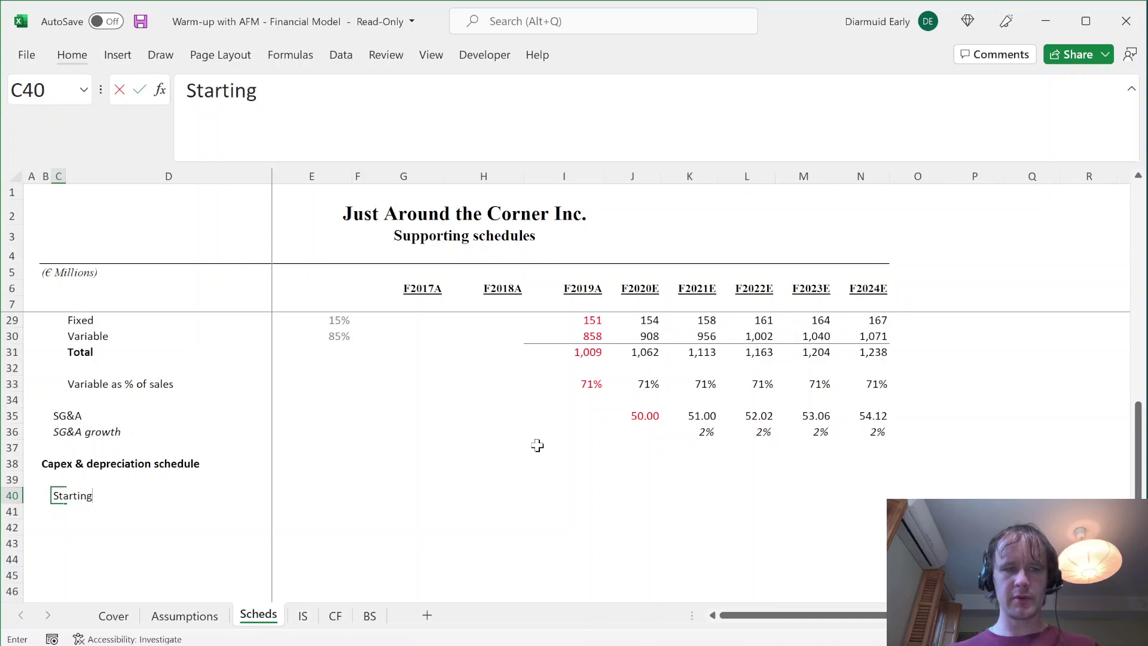
type(" PP&E")
key("Return")
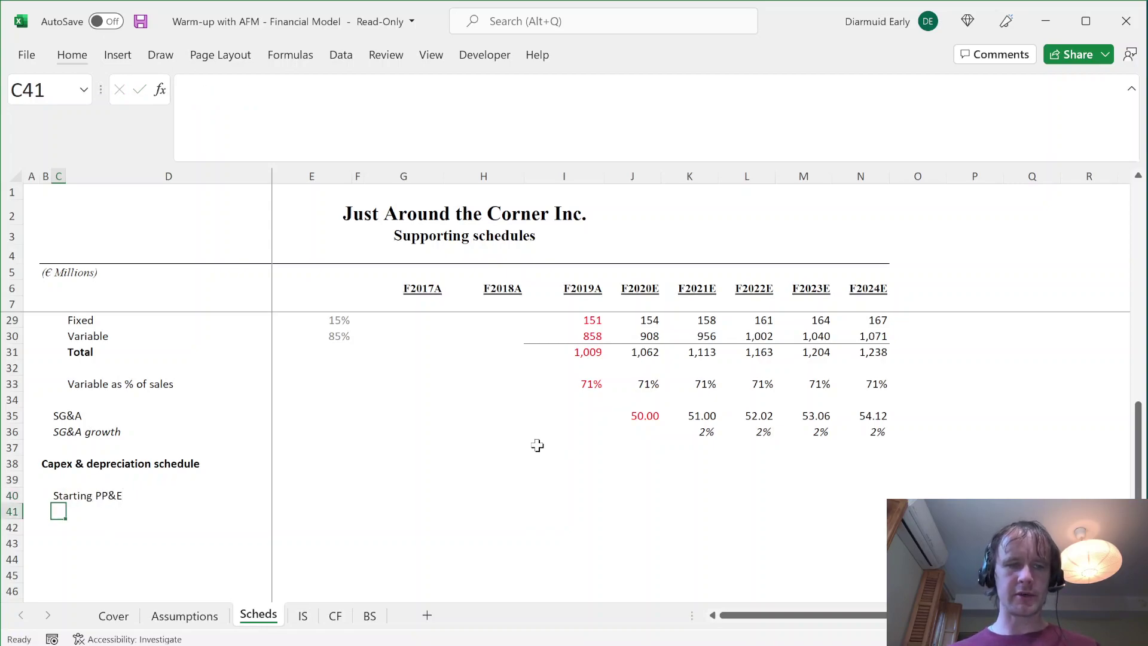
- Enter the indented row labels "Opening", "Depreciation" and "Closing" in D41 to D43 under Starting PP&E
key("Right")
type("Opening")
key("Return")
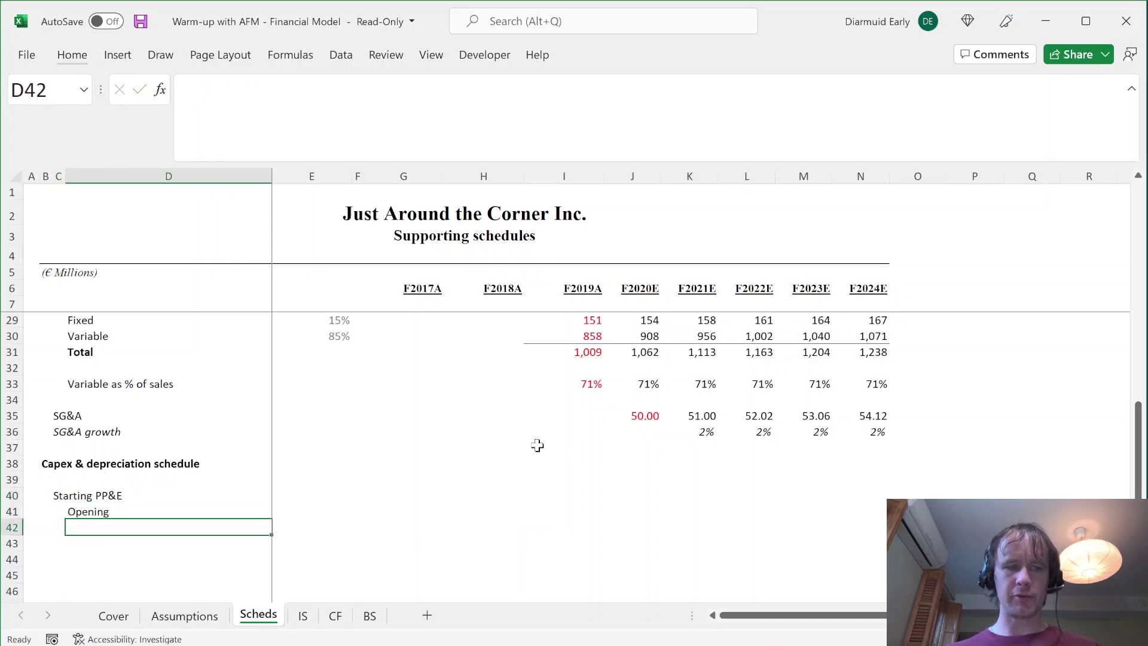
type("Depreciation")
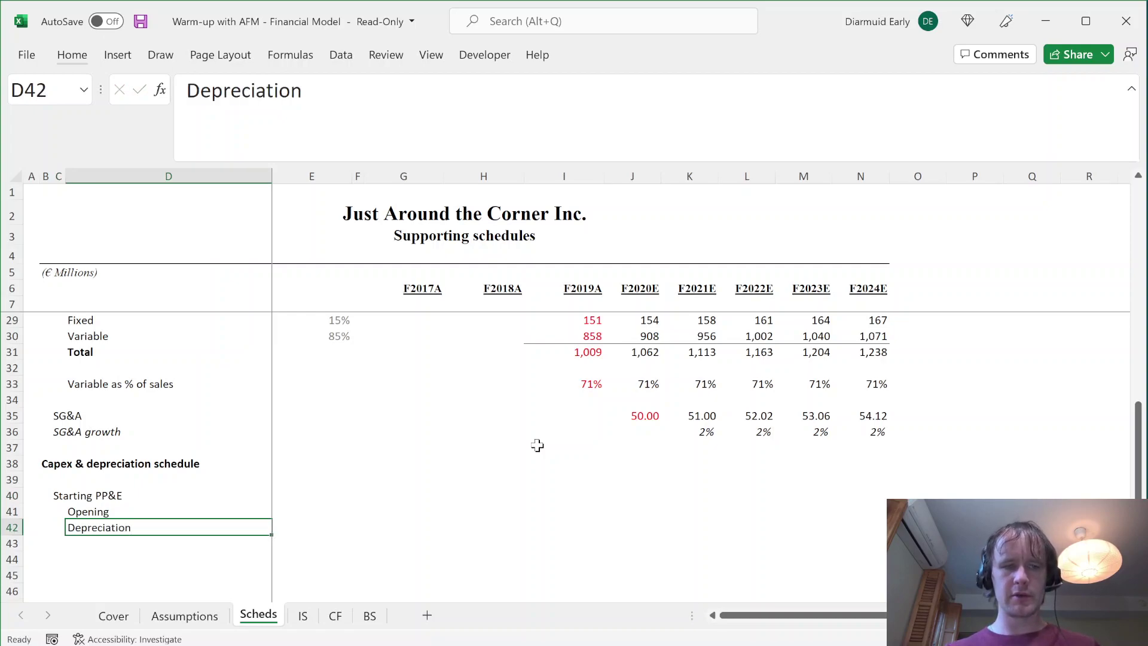
key("Return")
type("Closing")
- Link the F2019A Closing cell I43 to the F2019A Net PP&E on the balance sheet with =BS!I14
key("Right")
key("Right")
key("Right")
key("Right")
key("Right")
key("Up")
key("Up")
key("Right")
key("Left")
key("Down")
key("Down")
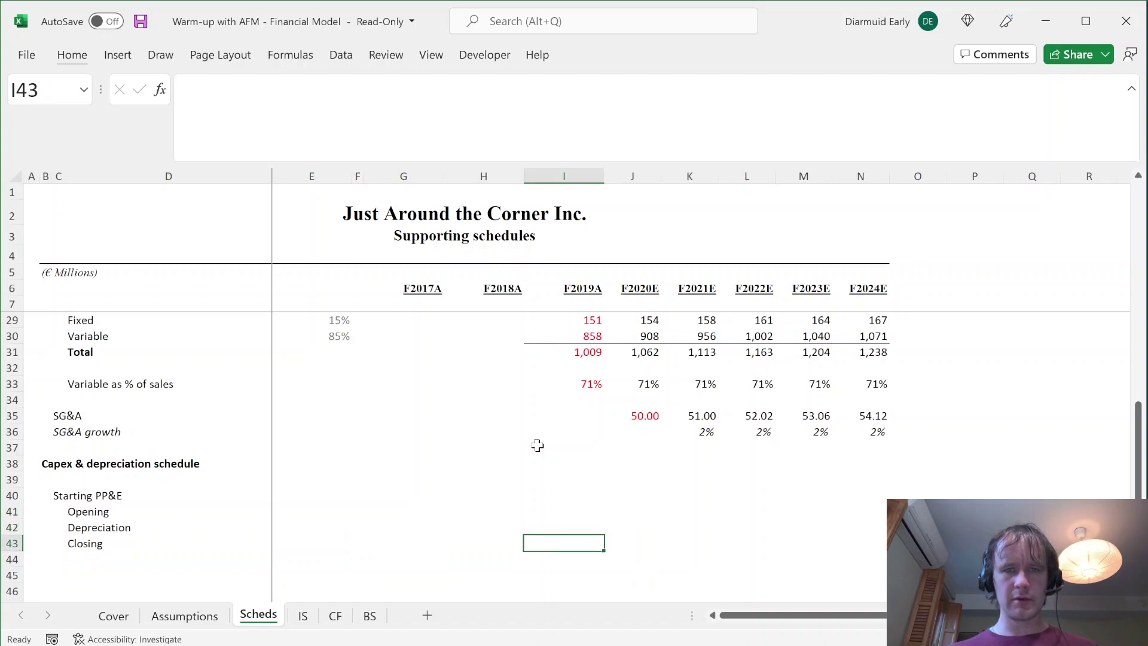
type("=")
key("ctrl+Page_Down")
key("ctrl+Page_Down")
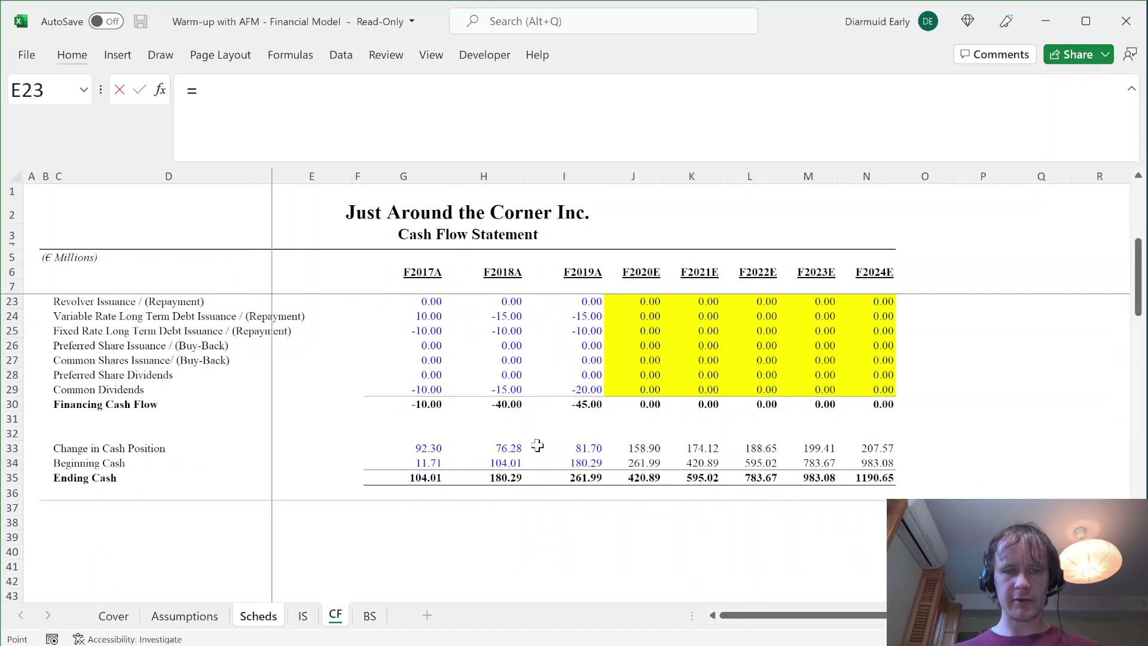
key("ctrl+Page_Down")
left_click(576, 384)
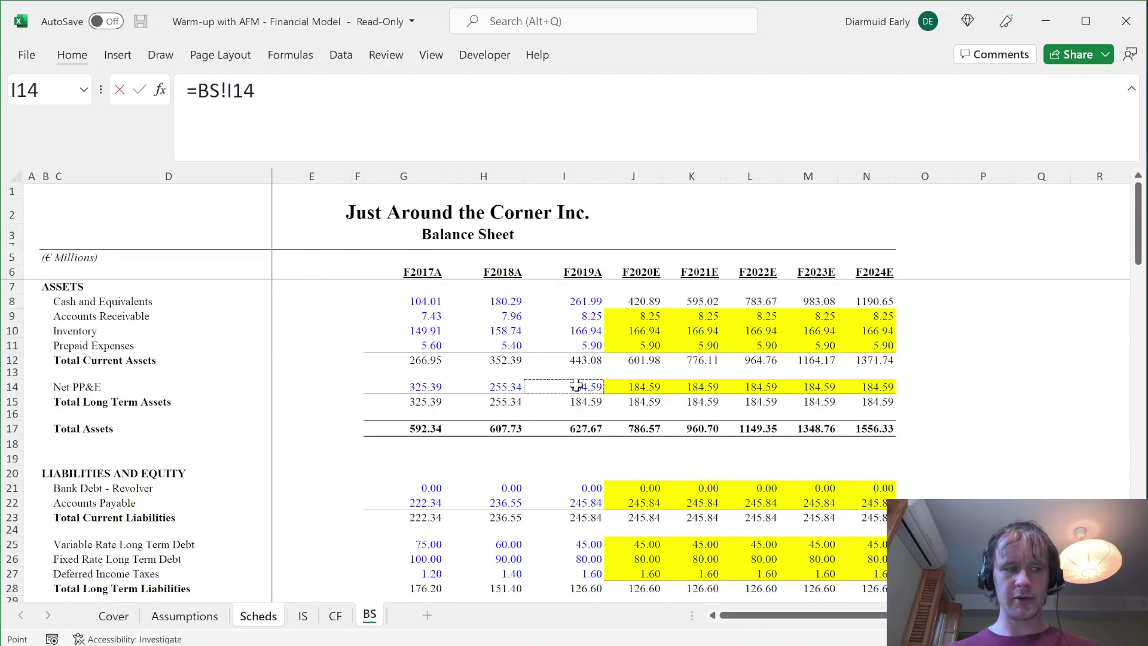
key("Return")
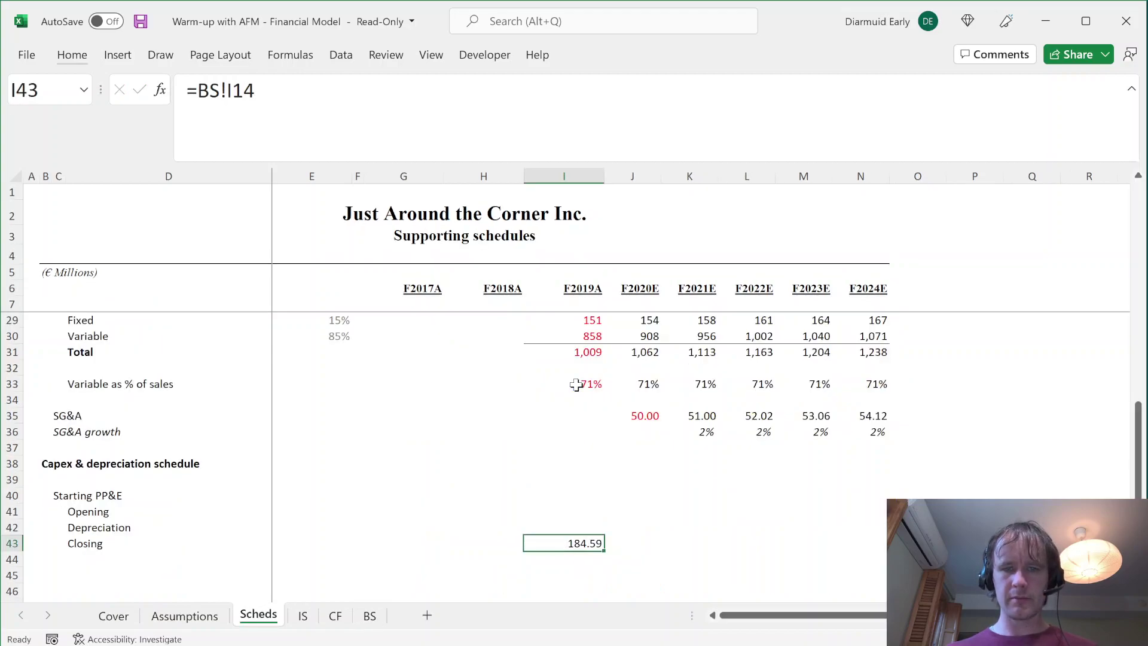
- Copy the red formatting of the F2020E SG&A cell J35 onto the F2019A Closing cell I43, pasting formats only
key("ctrl+Up")
key("ctrl+Down")
key("ctrl+Up")
key("Right")
key("Down")
key("Down")
key("ctrl+c")
key("Left")
key("ctrl+Down")
key("alt+e")
key("s")
key("t")
key("Return")
- Set the F2020E Opening cell J41 to the prior year's closing with =I43 and fill it across to N41
key("Right")
key("Up")
key("Up")
key("Up")
key("Down")
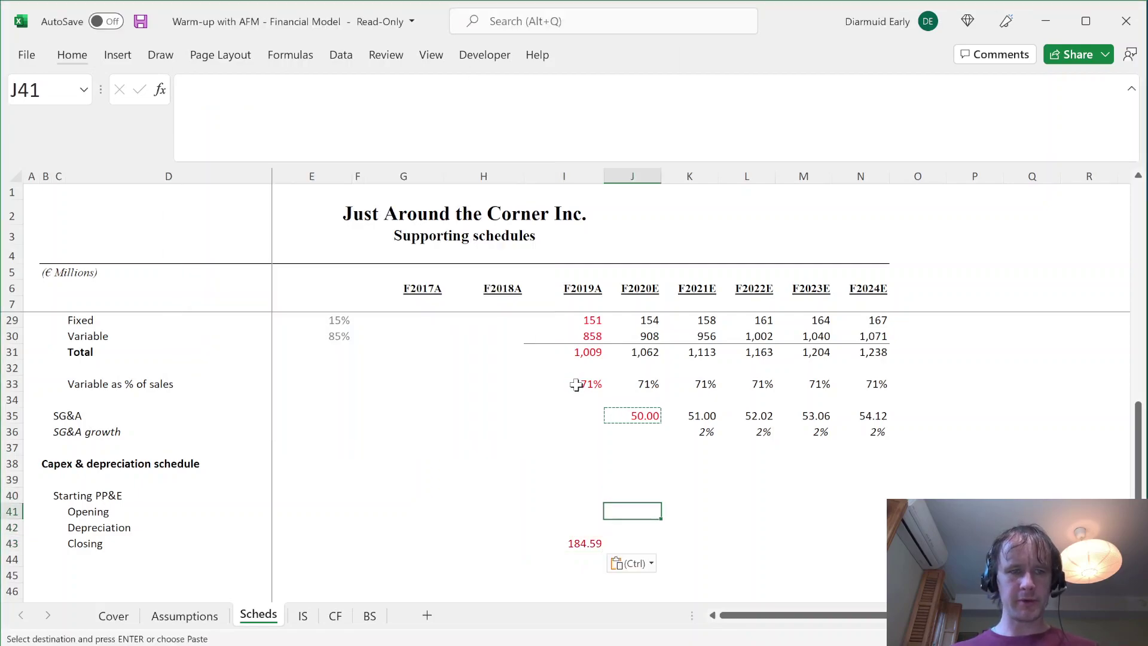
type("=")
key("Left")
key("Down")
key("Down")
key("Return")
key("Up")
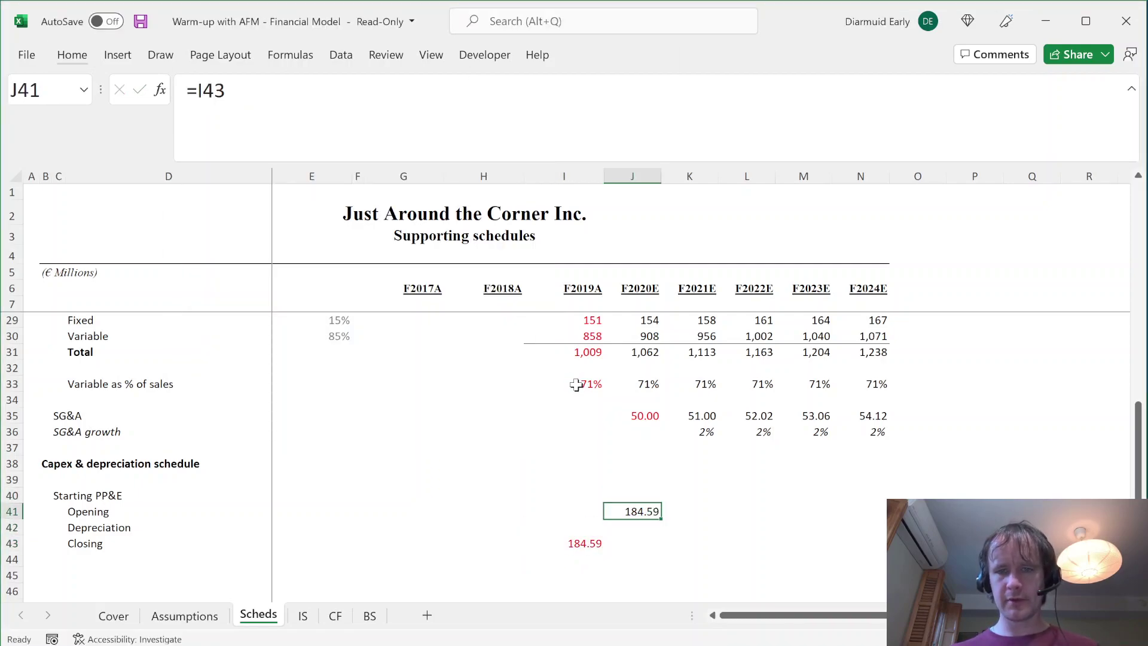
key("shift+Right")
key("shift+Right")
key("shift+Right")
key("shift+Right")
key("ctrl+r")
- Calculate Closing PP&E in J43 with =SUM(J41:J42) and fill it across to N43
key("Down")
key("Down")
type("=sum(")
key("Up")
key("Up")
key("shift+Down")
key("Return")
key("Up")
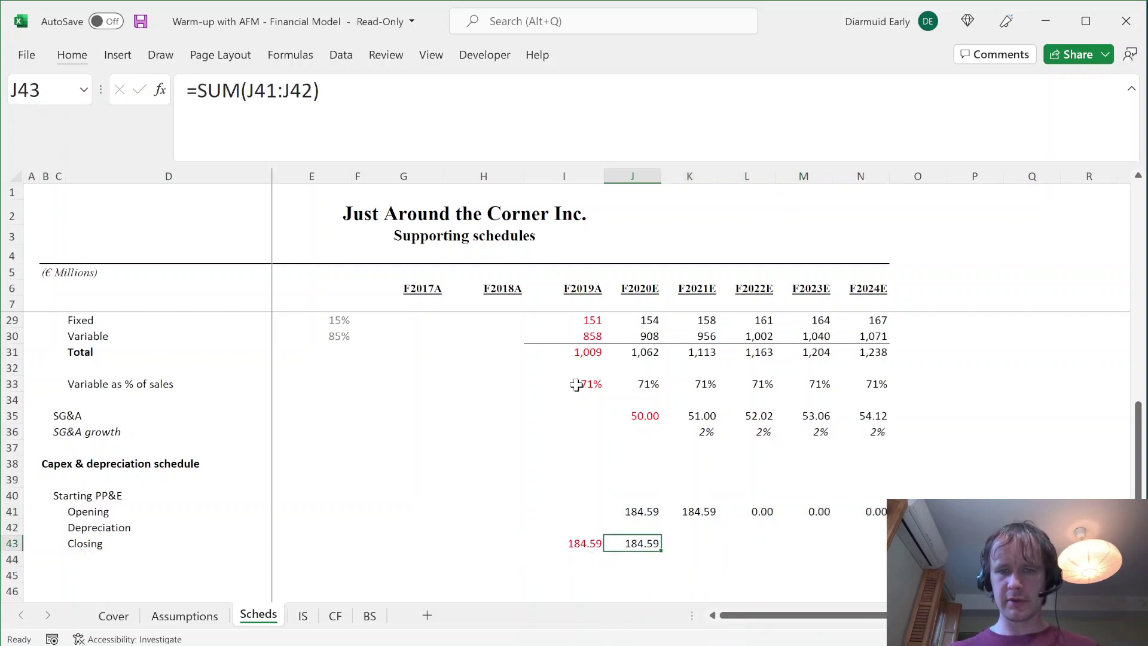
key("shift+Right")
key("shift+Right")
key("shift+Right")
key("shift+Right")
key("ctrl+r")
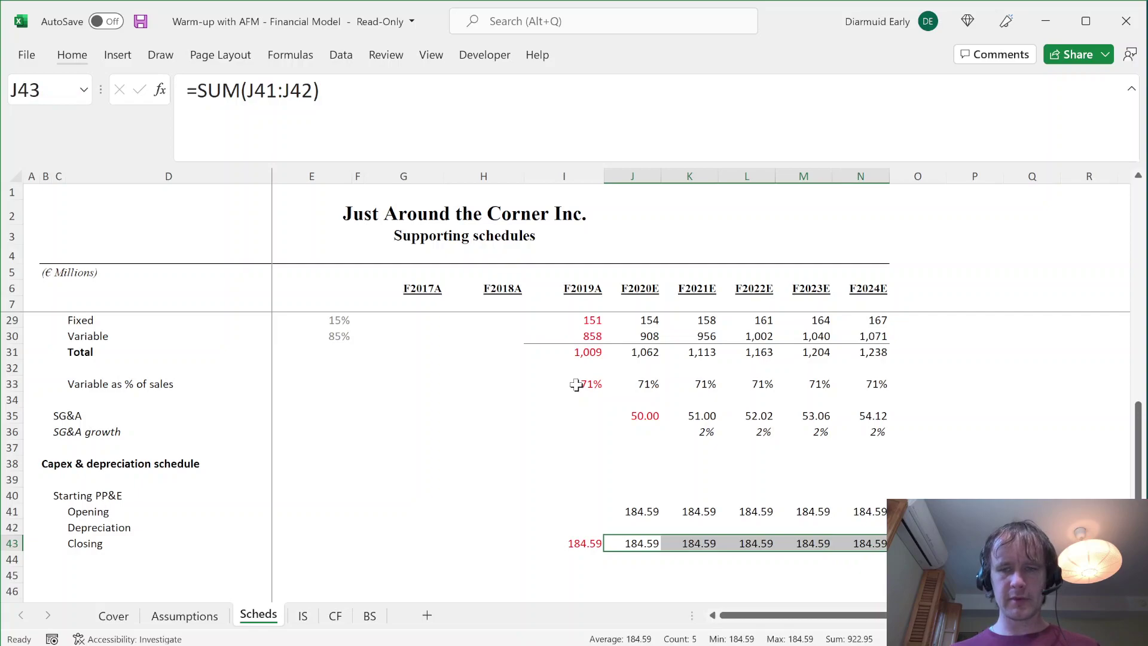
- Link E42 on the Depreciation row to the useful life for existing assets with =Assumptions!N13
key("Up")
key("Left")
key("Left")
key("Left")
key("Left")
key("Left")
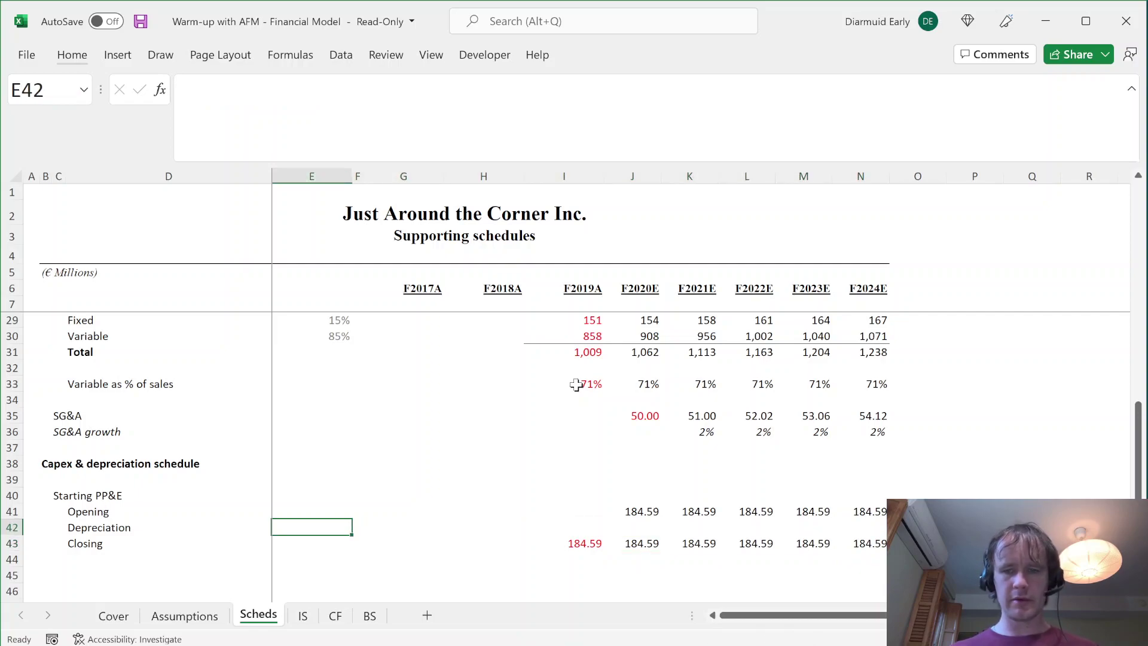
type("x")
key("ctrl+Return")
key("ctrl+Up")
key("ctrl+Down")
type("=")
key("ctrl+Page_Up")
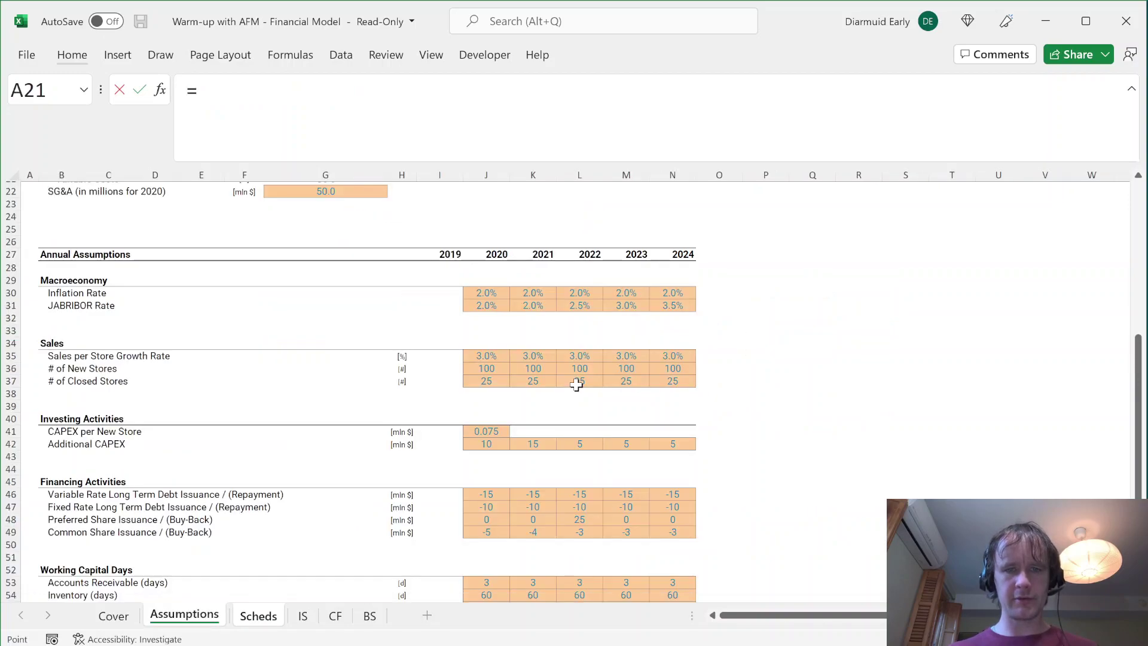
scroll(490, 433, "up", 2)
scroll(490, 433, "up", 4)
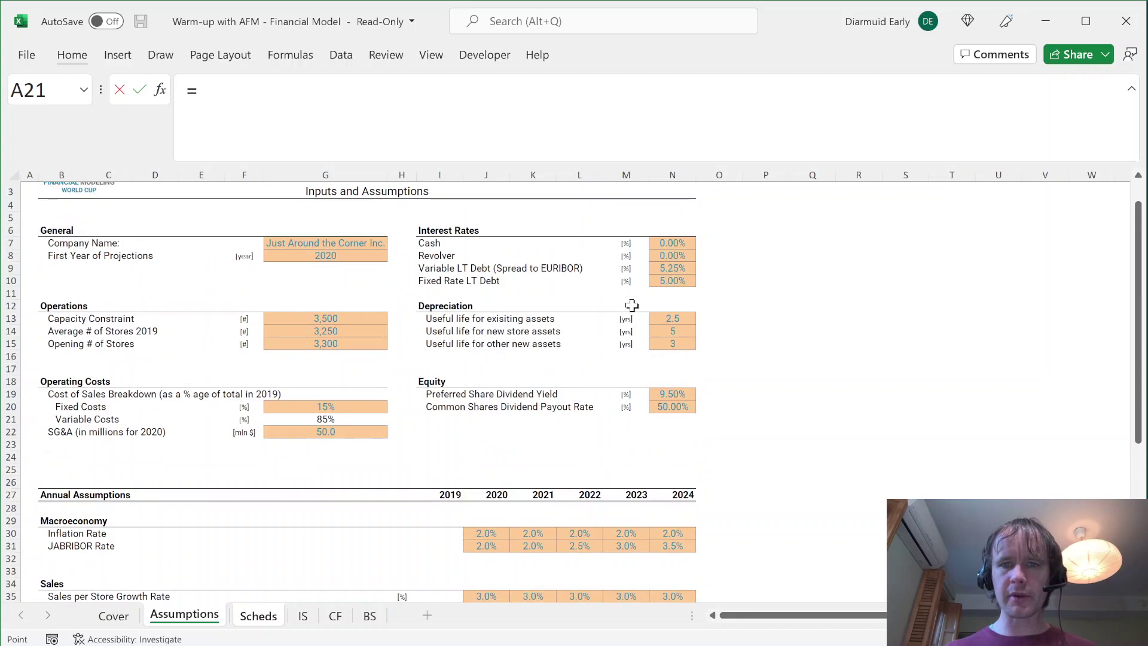
left_click(670, 318)
key("Return")
- Give the useful life in E42 a grey font and go to the F2020E Depreciation cell J42
key("Up")
key("alt+h")
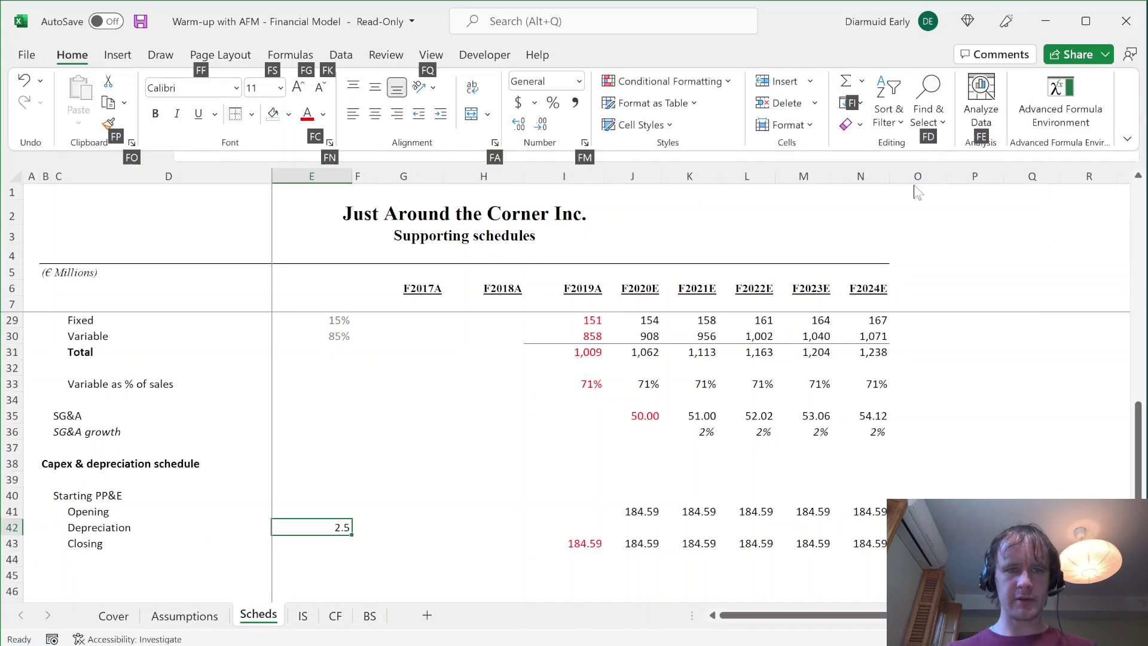
key("f")
key("c")
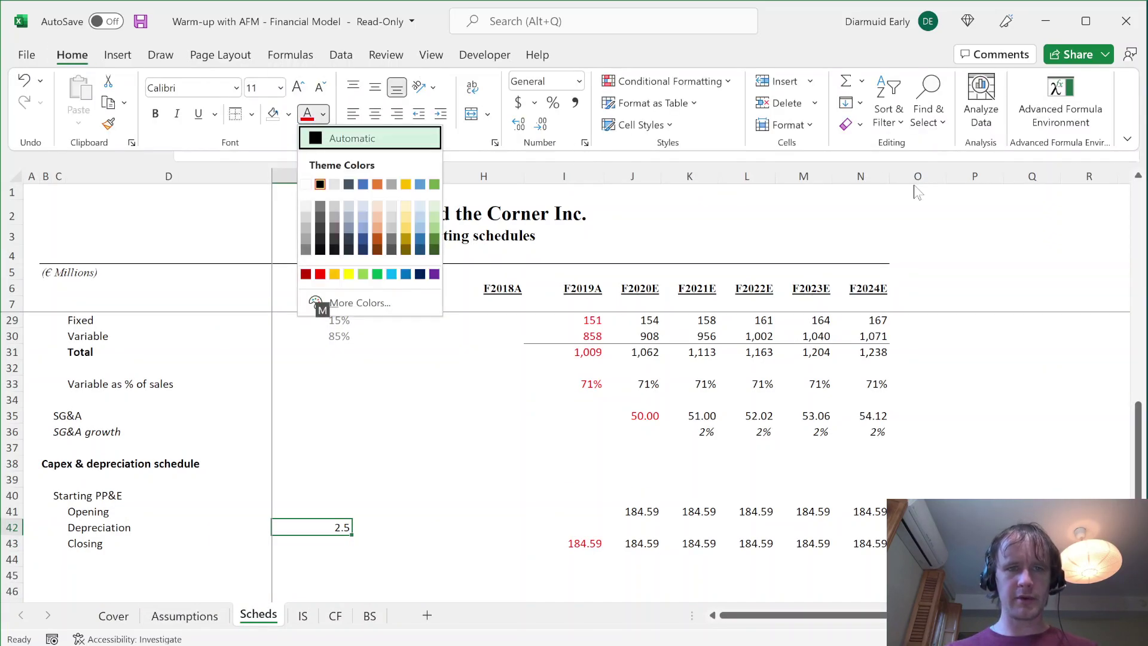
left_click(308, 250)
key("Escape")
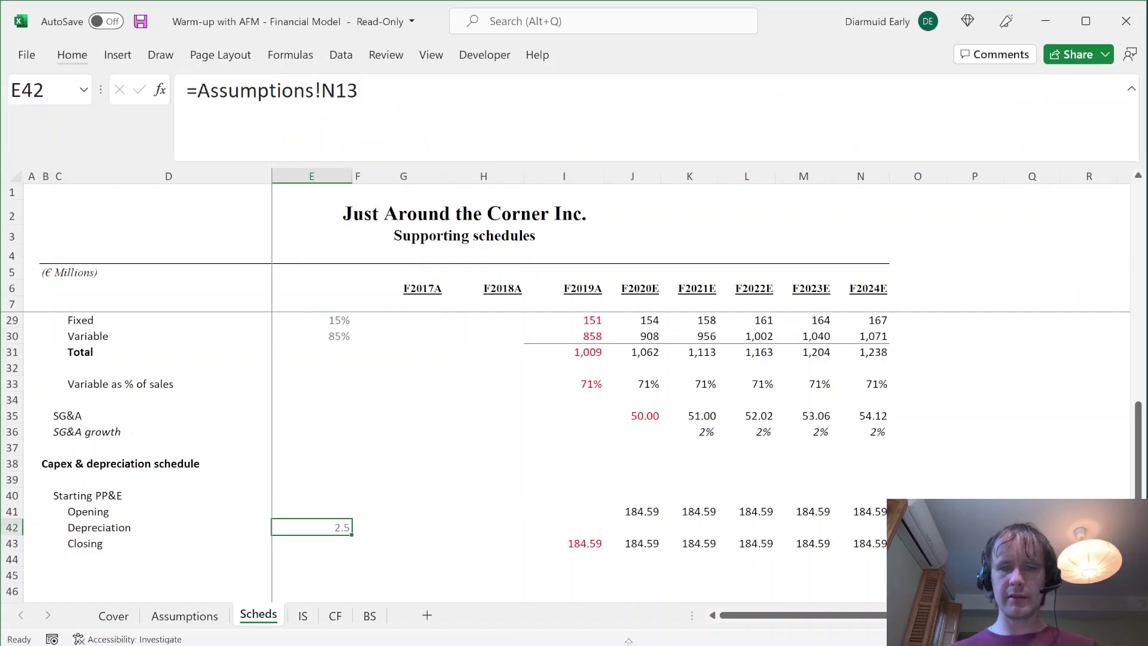
left_click(637, 515)
key("Down")
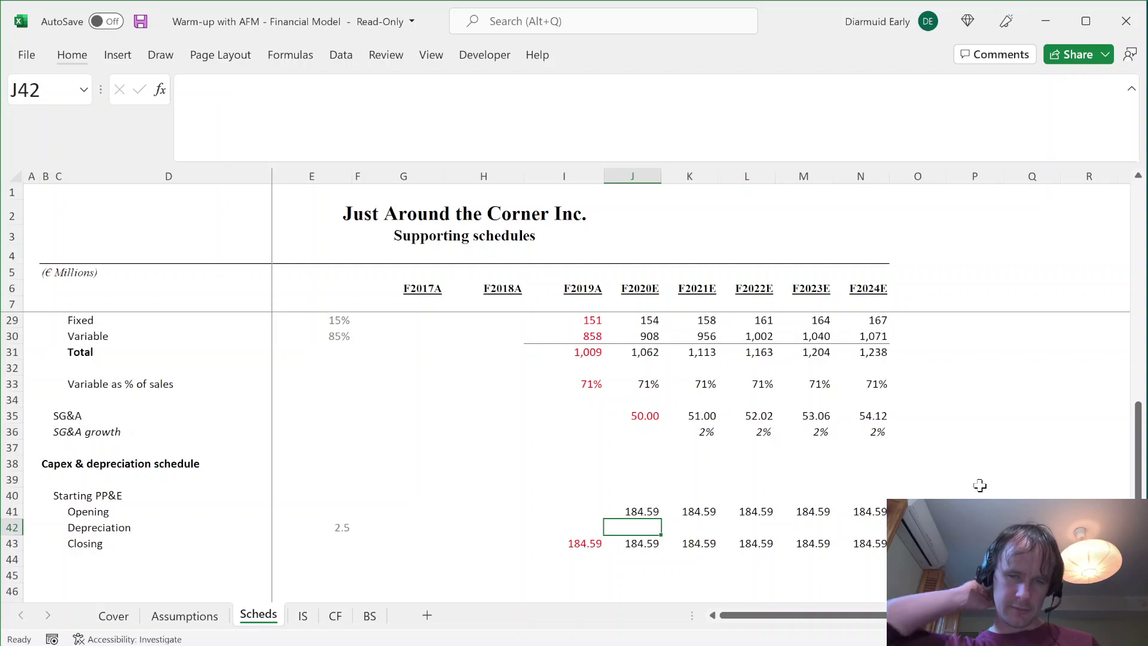
type("=")
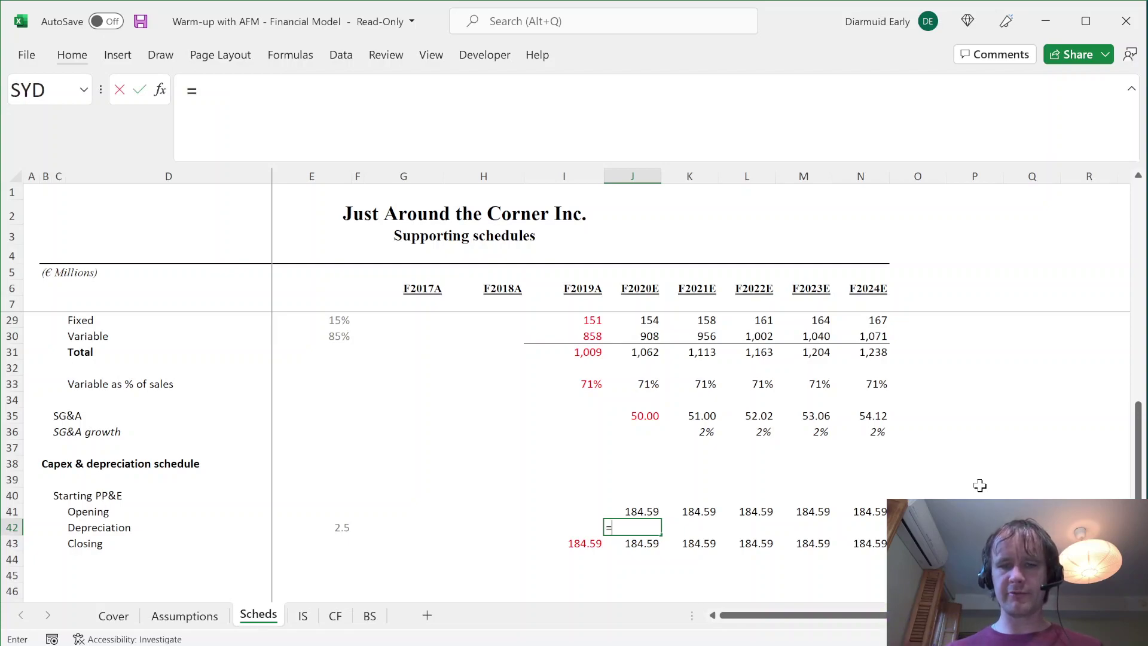
key("Left")
key("Down")
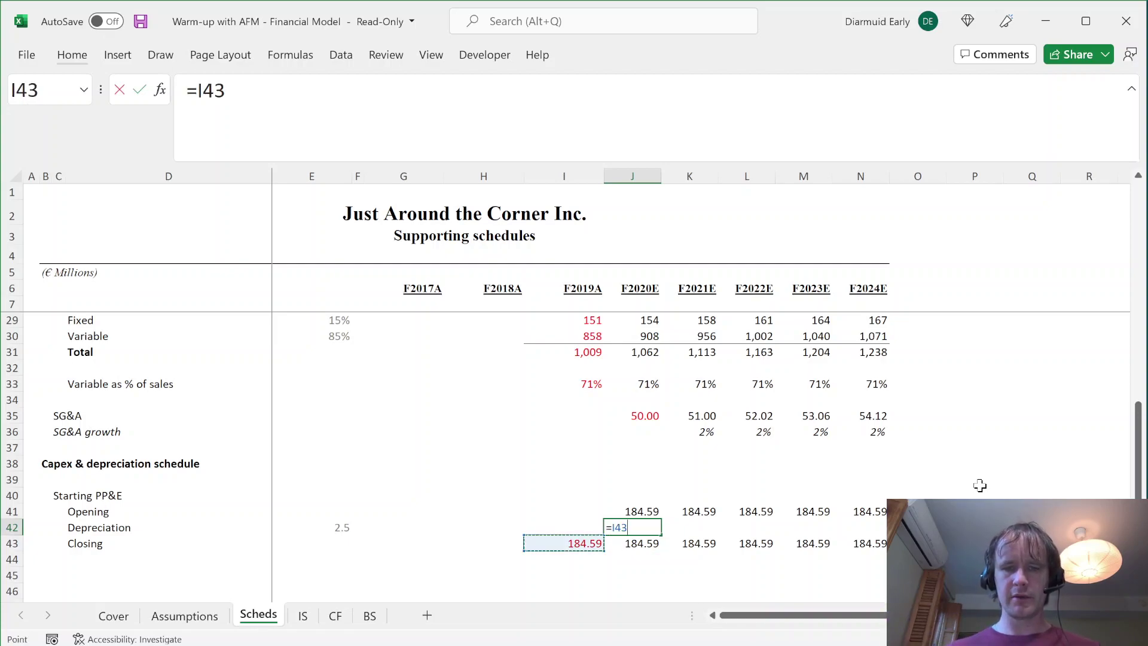
key("F4")
key("F4")
key("F4")
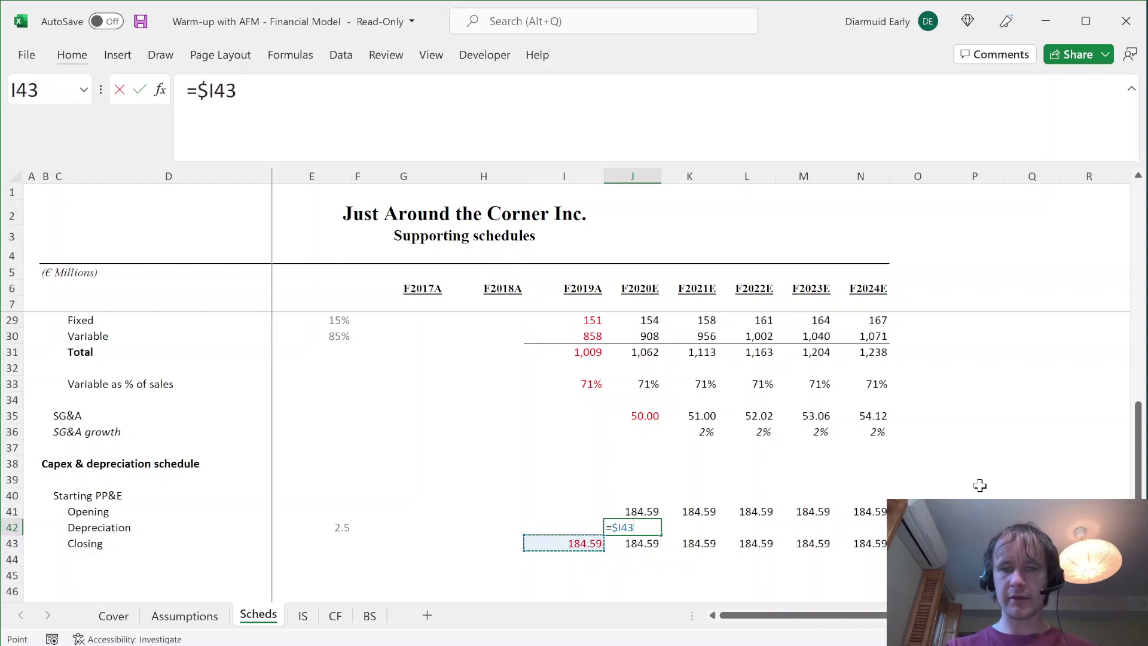
type("/")
key("Left")
key("Left")
key("Left")
key("Left")
key("Left")
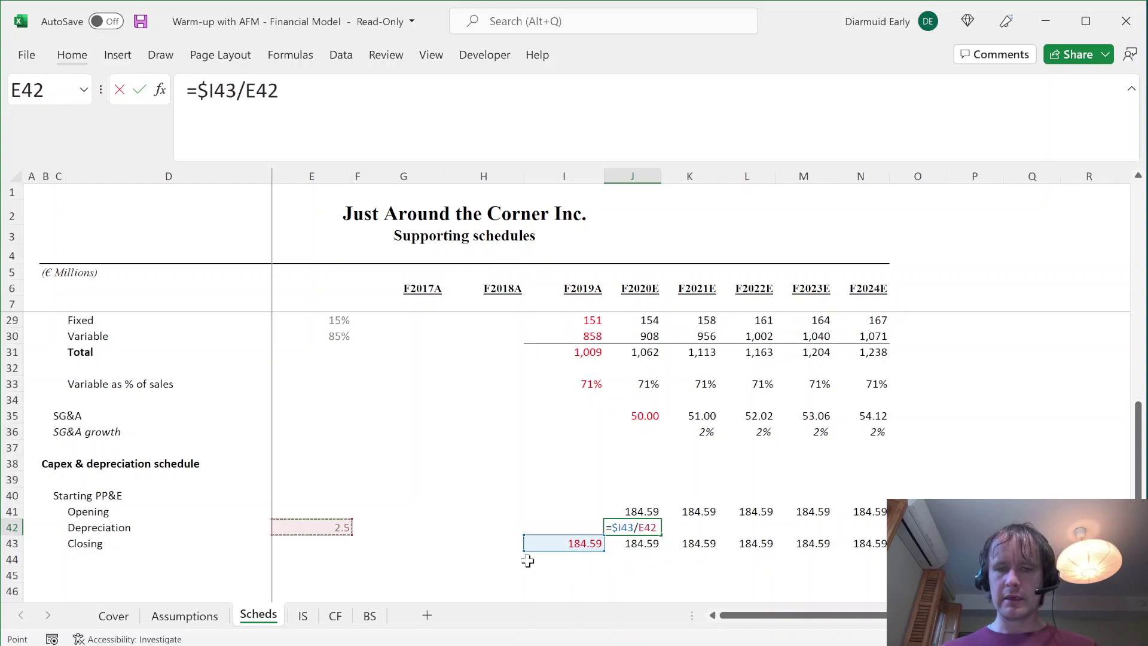
key("Escape")
type("=")
key("Left")
key("Down")
type("/")
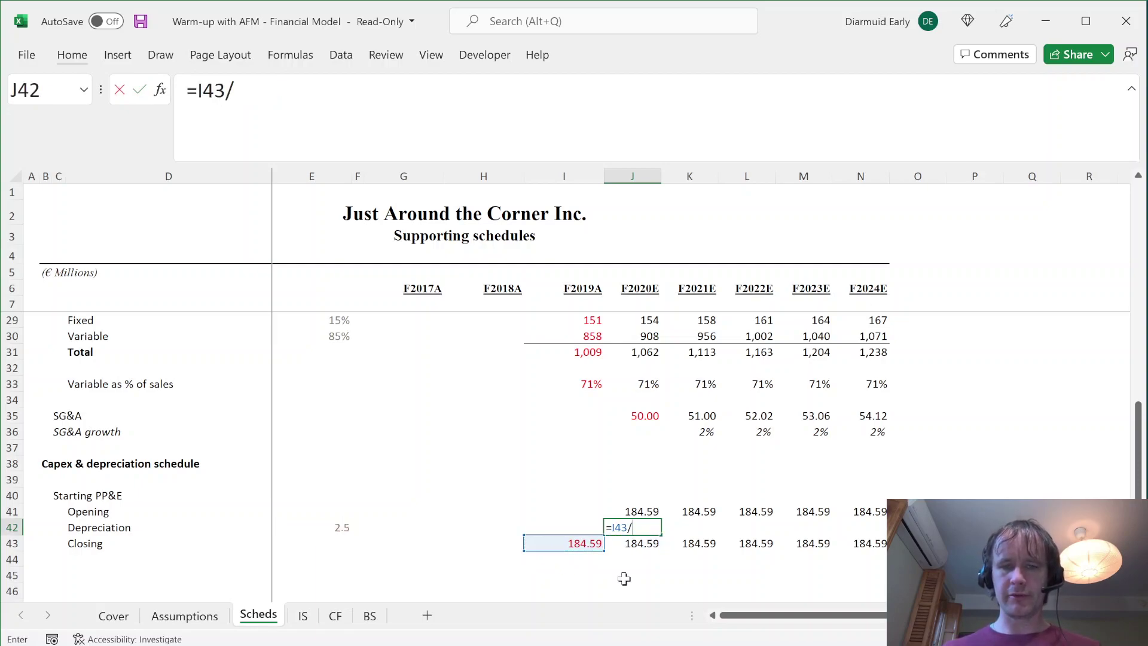
key("Left")
key("Left")
key("Left")
key("Left")
key("Left")
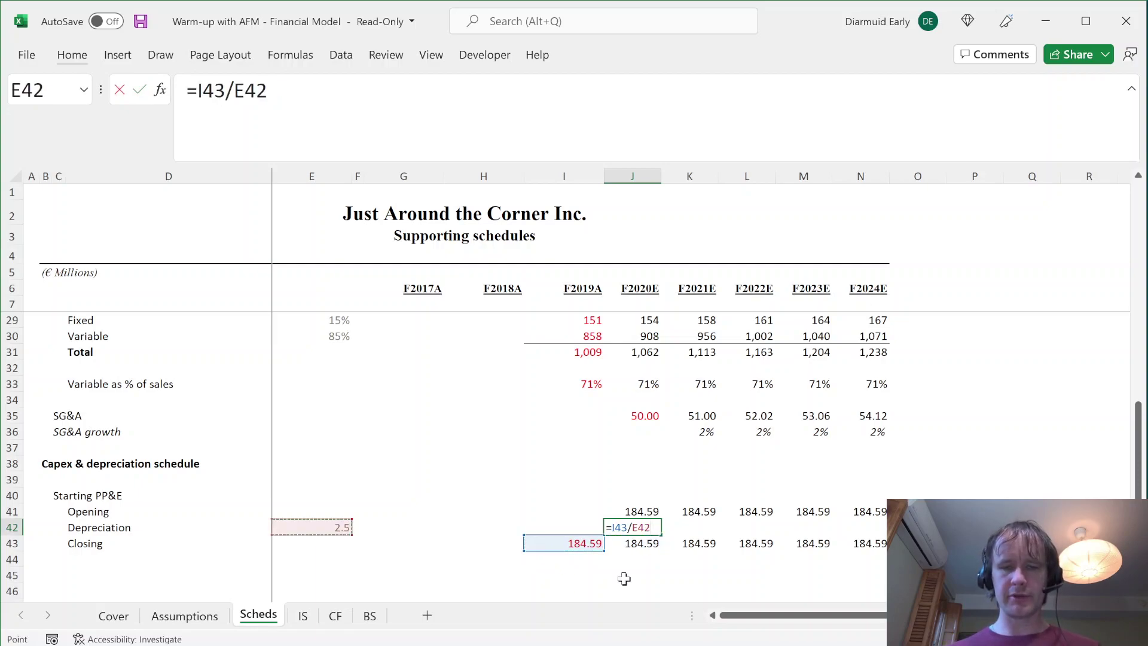
key("Escape")
- Enter the F2020E depreciation in J42 as opening PP&E divided by the column-locked useful life, =J41/$E42
type("=")
key("Up")
type("/")
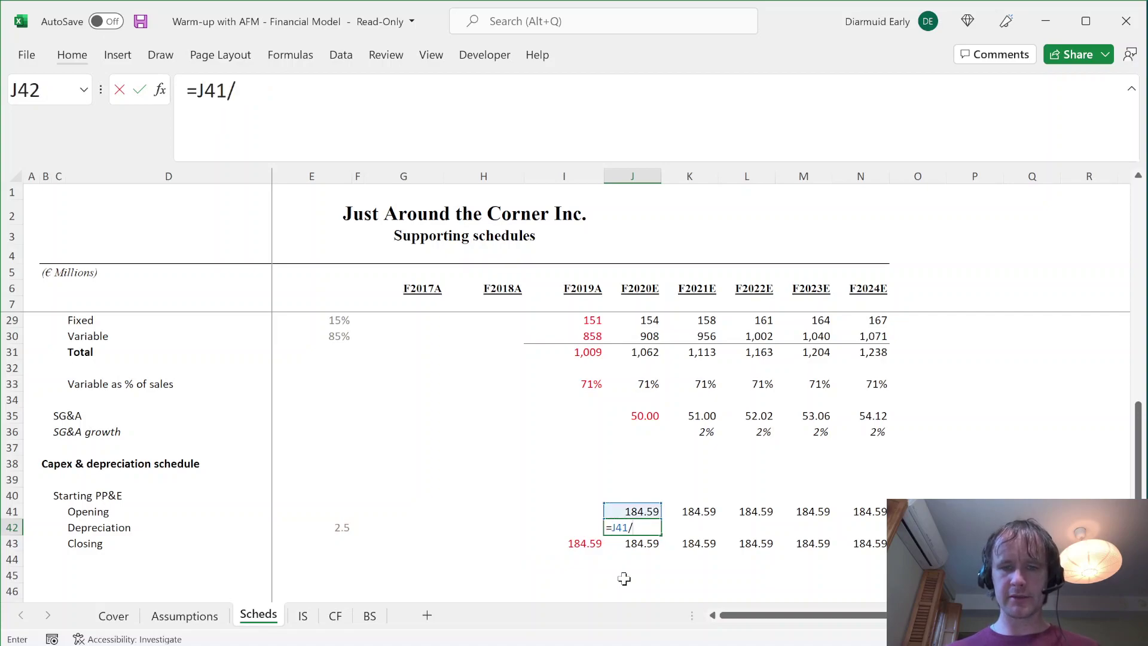
key("Left")
key("Left")
key("Left")
key("Left")
key("Left")
key("F4")
key("F4")
key("F4")
key("ctrl+Return")
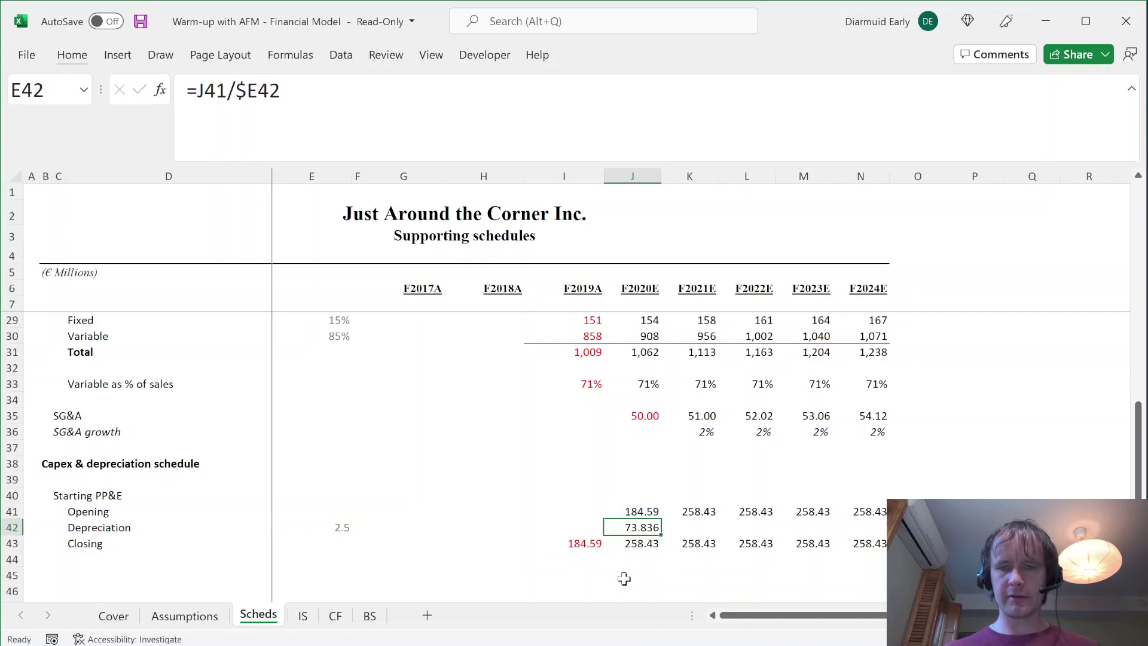
- Fill the depreciation formula from J42 across to M42
key("Right")
key("ctrl+r")
key("Right")
key("ctrl+r")
key("Right")
key("ctrl+r")
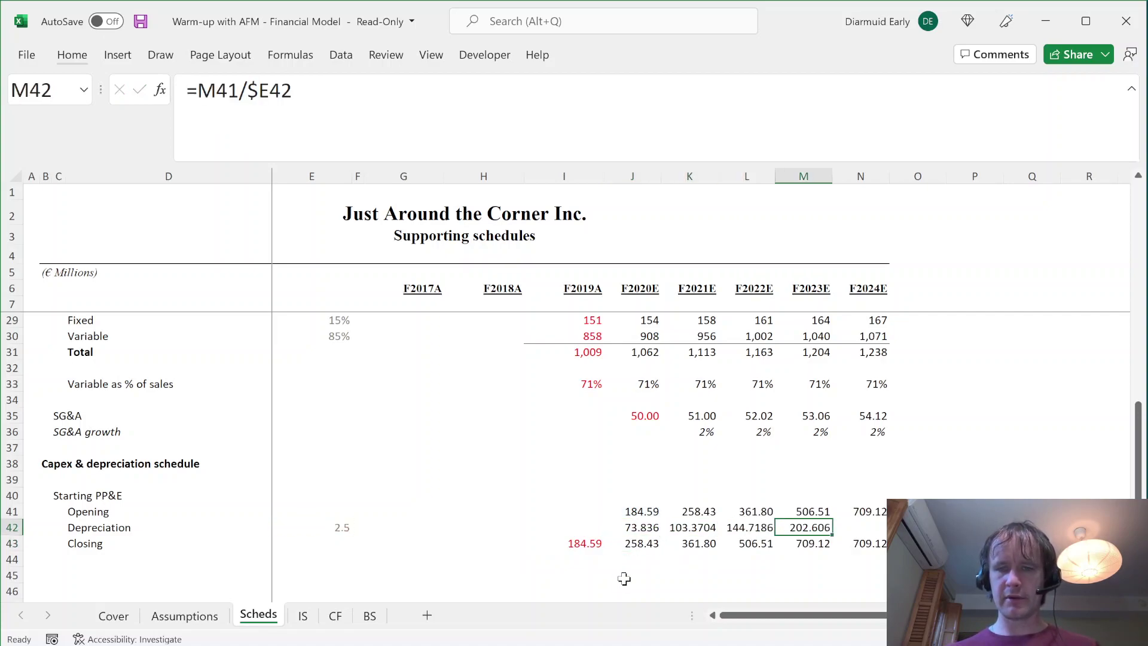
- Make the F2020E depreciation in J42 negative by changing its formula to =-J41/$E42
key("Left")
key("Left")
key("Left")
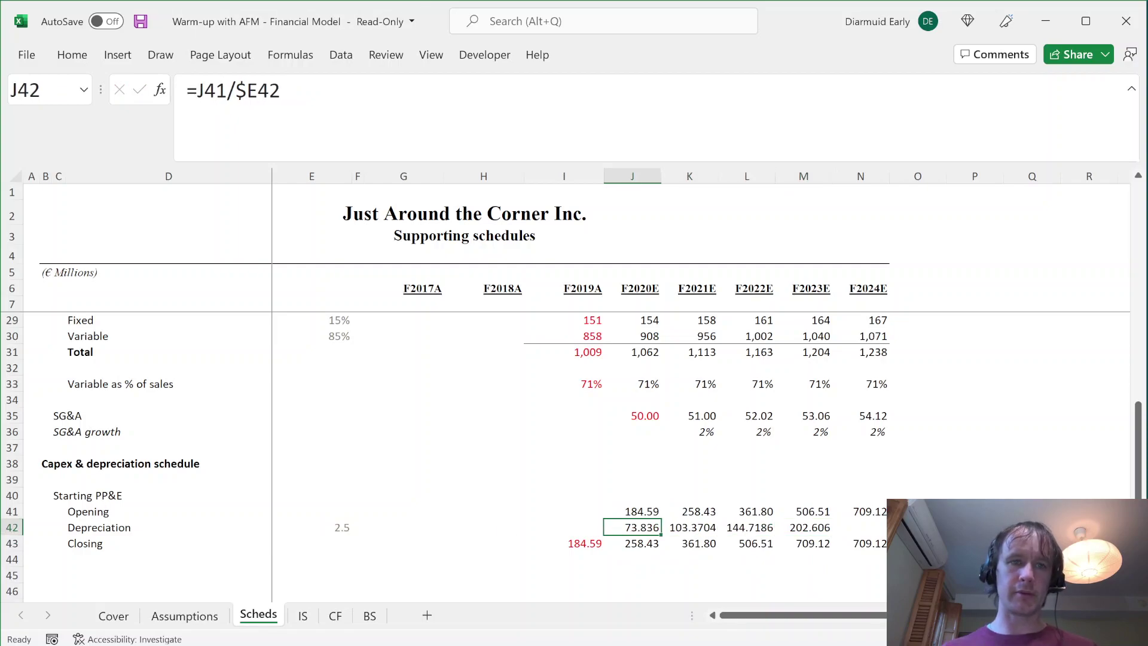
key("F2")
key("Home")
key("Right")
type("-")
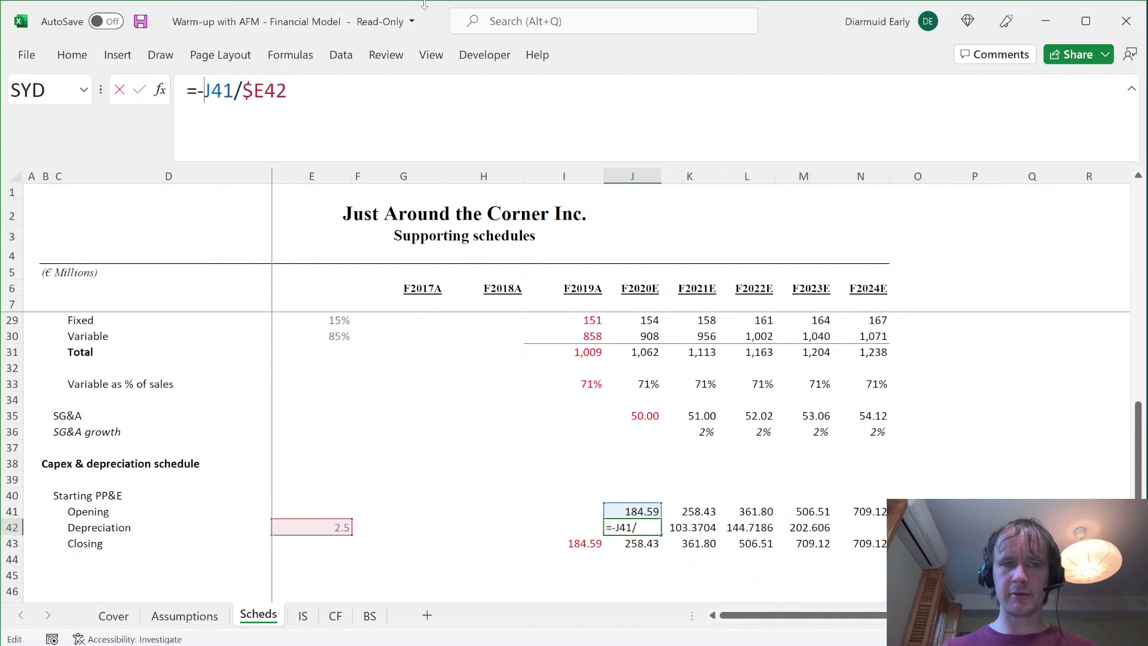
key("Return")
- Copy the negative depreciation formula from J42 into K42, L42 and M42, then go back to J42
key("ctrl+c")
key("Right")
key("ctrl+v")
key("Right")
key("ctrl+v")
key("Right")
key("ctrl+v")
key("Right")
key("Right")
key("Left")
key("Left")
key("Left")
key("Left")
key("Left")
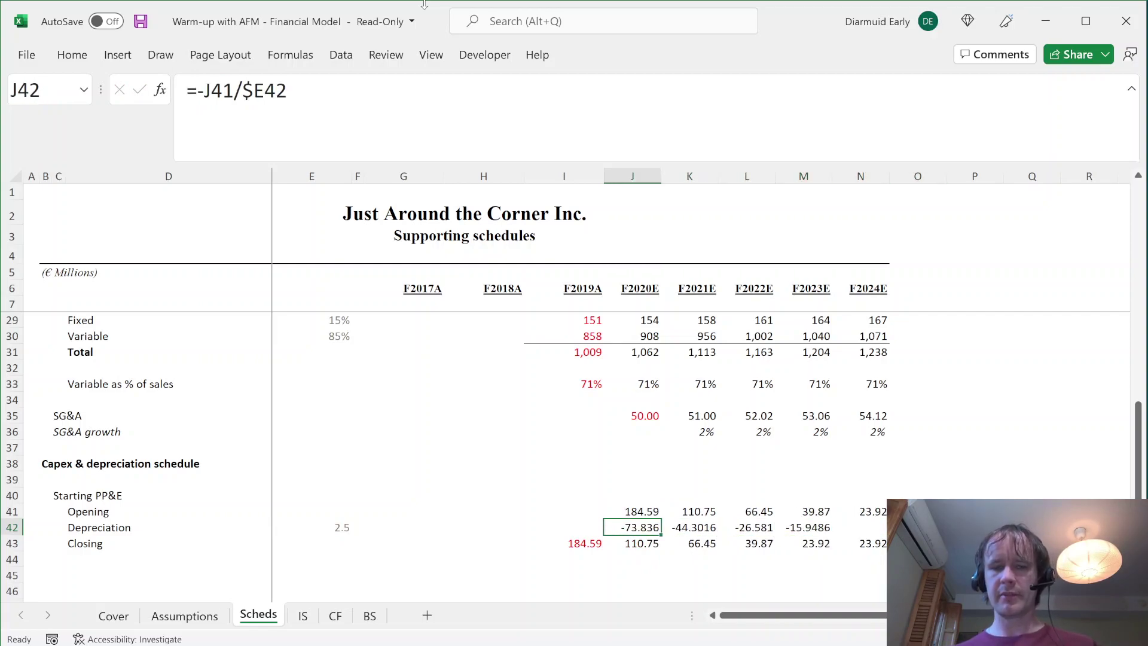
- Change the F2020E depreciation in J42 to the column-locked F2019A closing PP&E divided by useful life, =-$I43/$E42
key("Right")
key("Left")
key("Right")
key("F2")
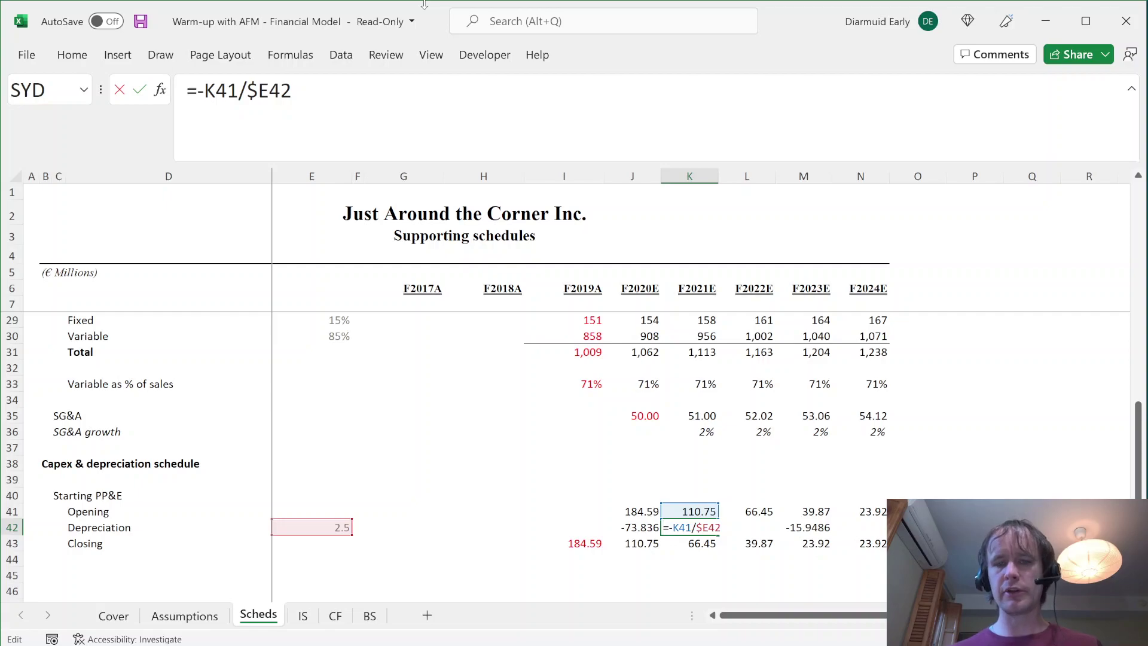
key("Escape")
key("Left")
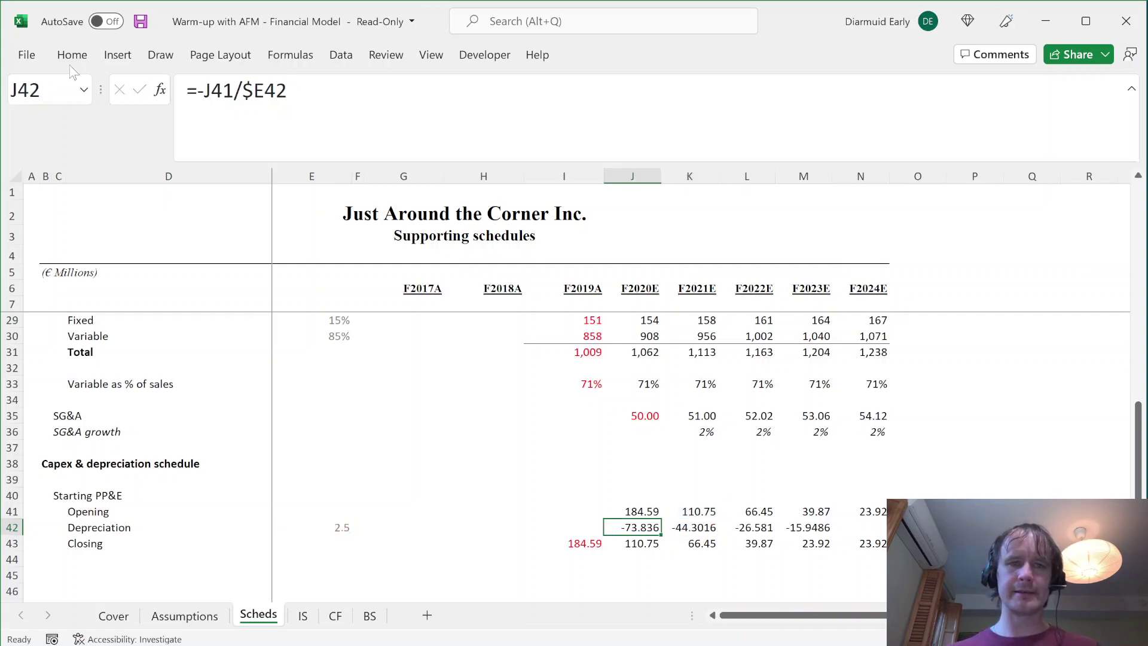
key("F2")
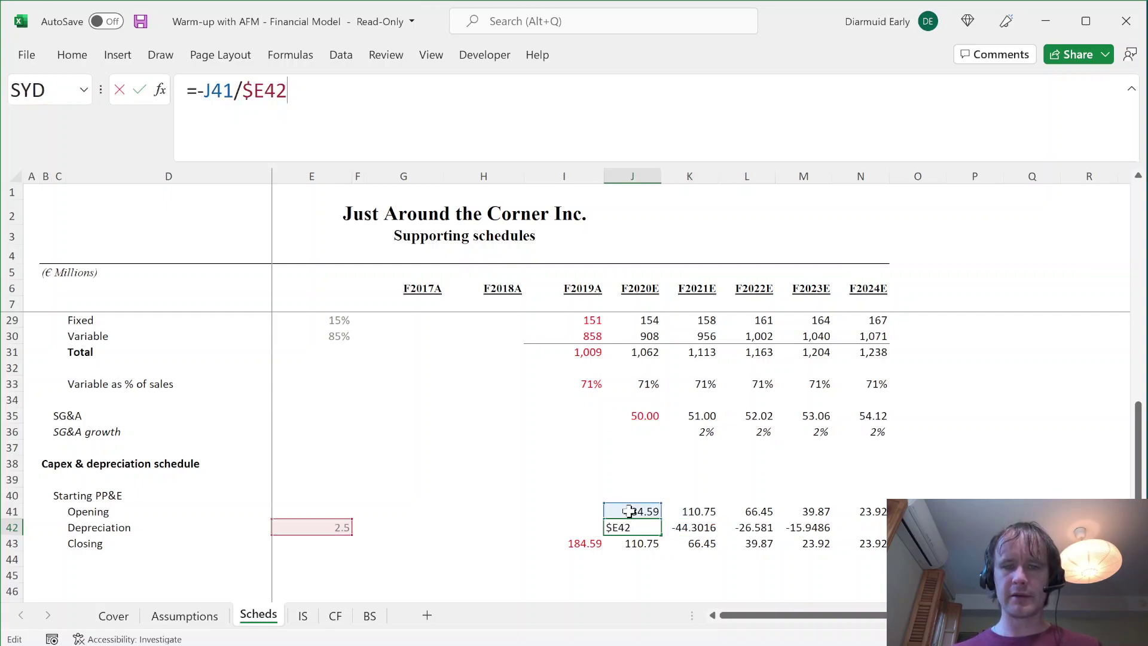
left_click_drag(629, 505, 591, 553)
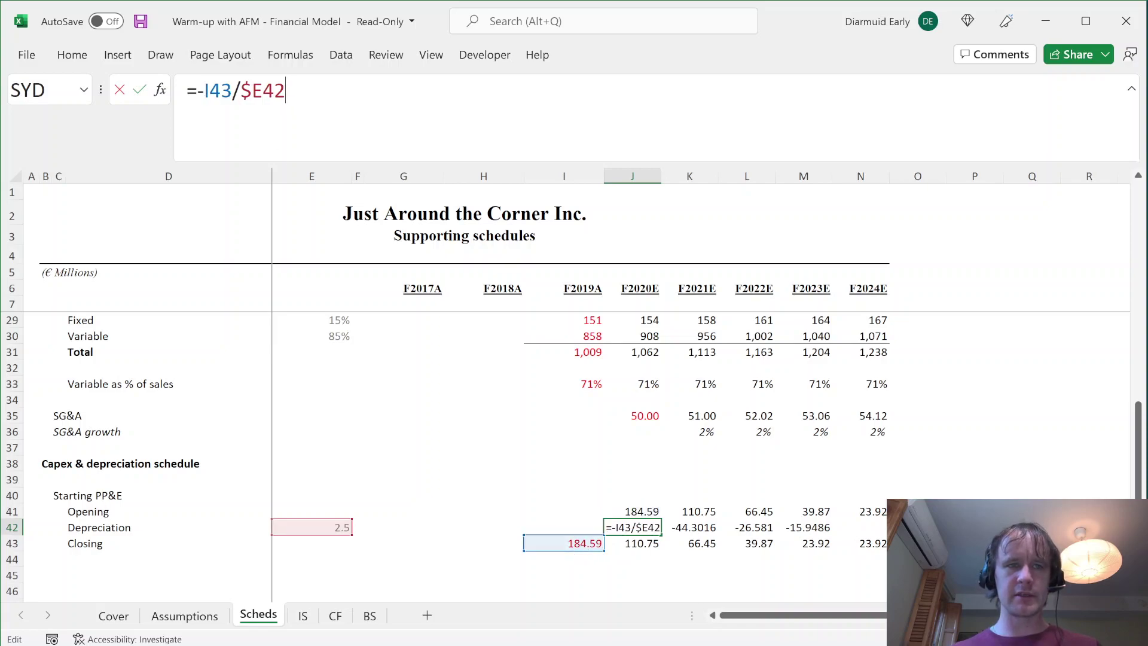
key("Left")
key("Left")
key("Left")
key("Left")
key("Left")
key("Left")
key("Left")
key("Left")
type("$")
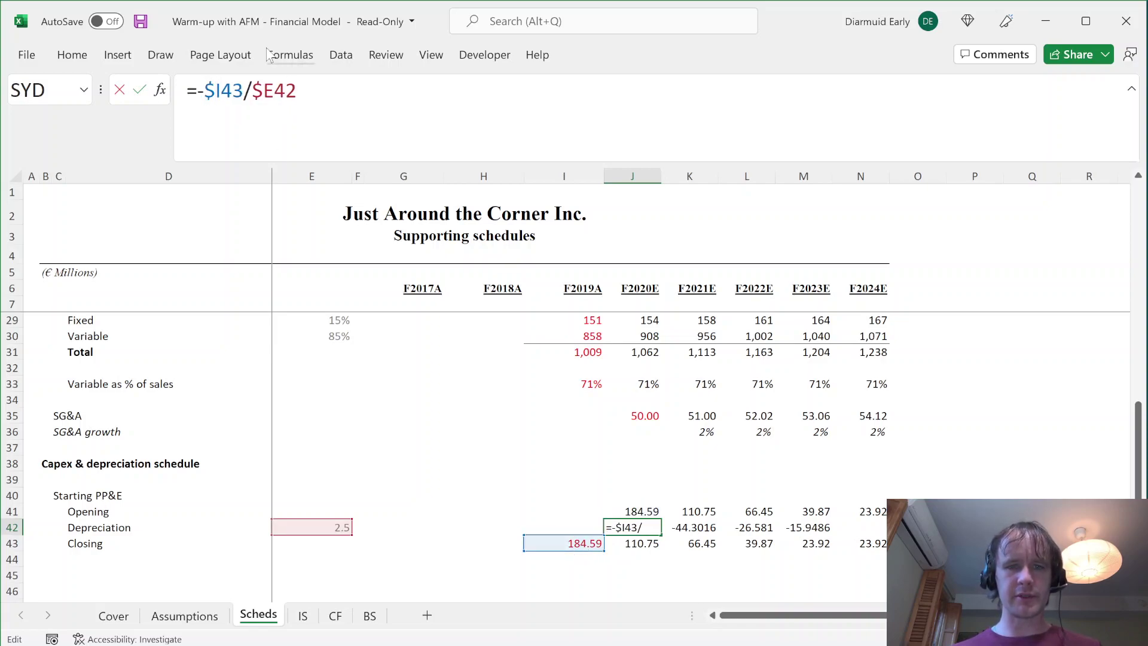
key("Return")
- Fill the straight-line depreciation formula from J42 across to N42 and check the F2022E closing balance
key("Up")
key("shift+Right")
key("shift+Right")
key("shift+Right")
key("ctrl+r")
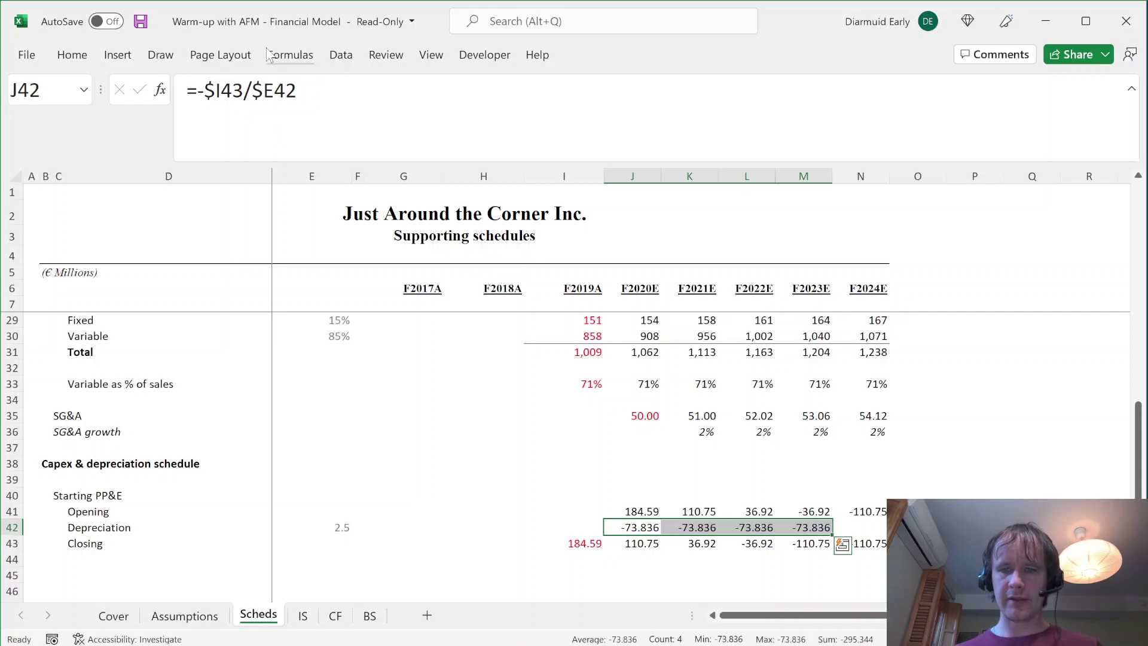
key("shift+Right")
key("ctrl+r")
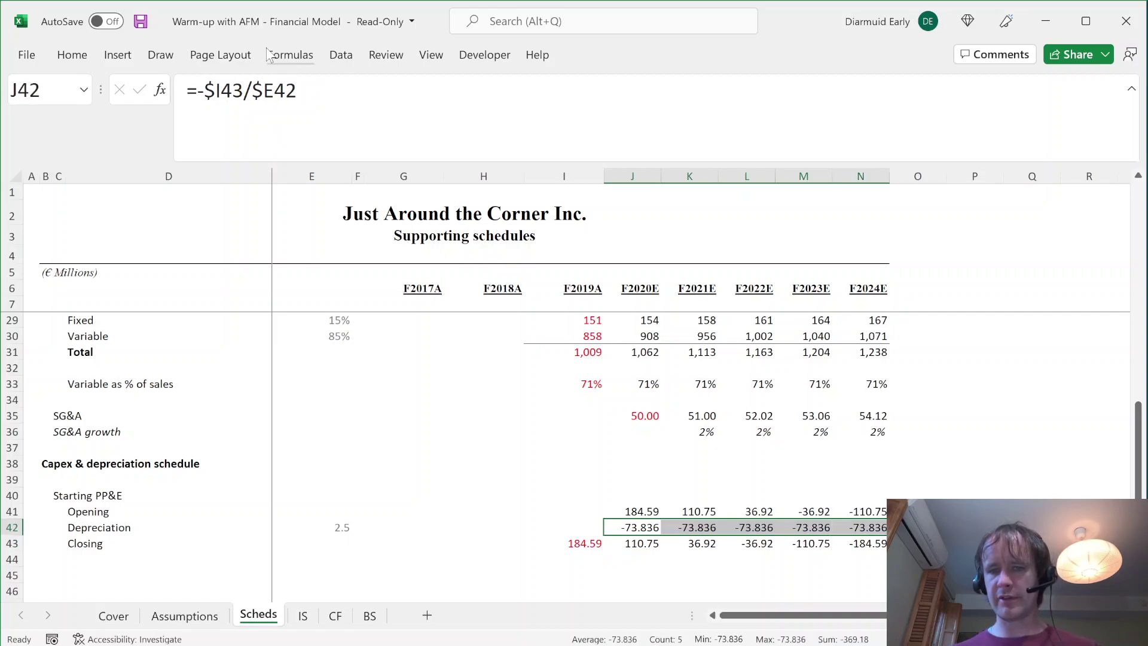
key("Right")
key("Right")
key("Down")
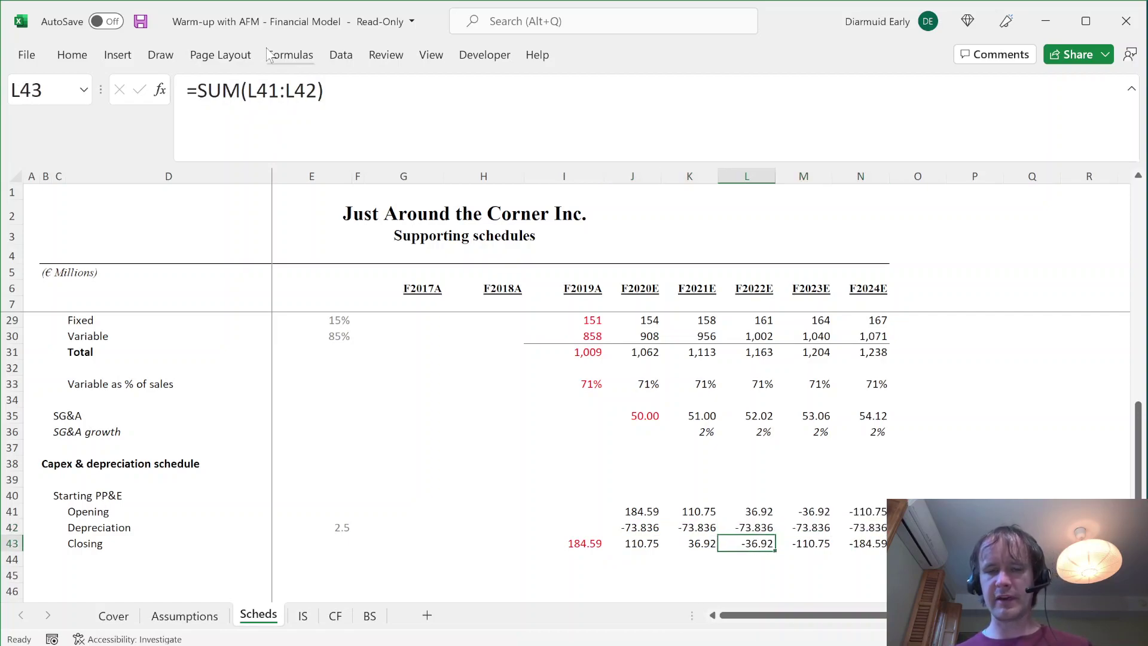
- Cap the F2020E depreciation in J42 at the opening balance with =-MIN($I43/$E42,J41)
key("Left")
key("Up")
key("Left")
key("F2")
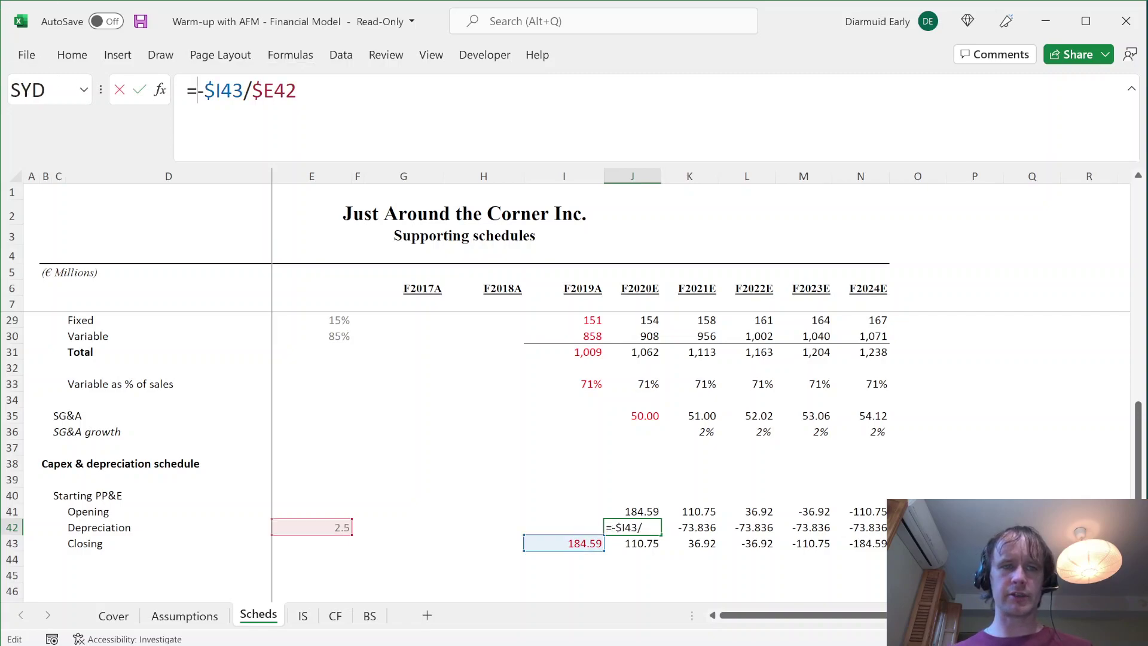
type("min")
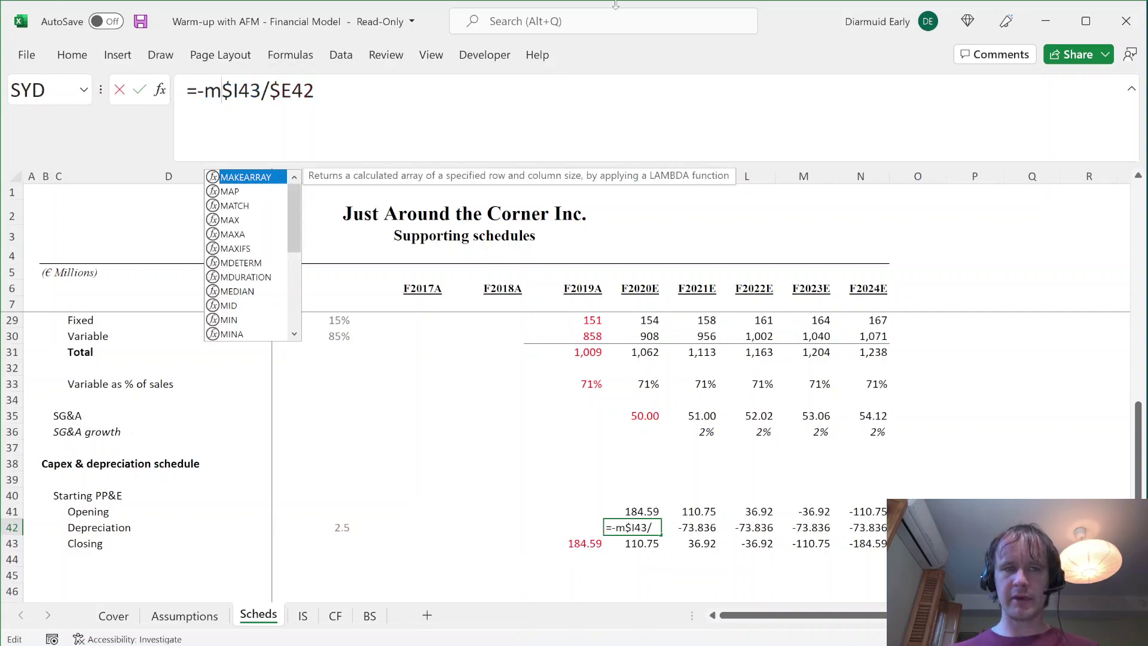
key("Tab")
type(",")
left_click(637, 510)
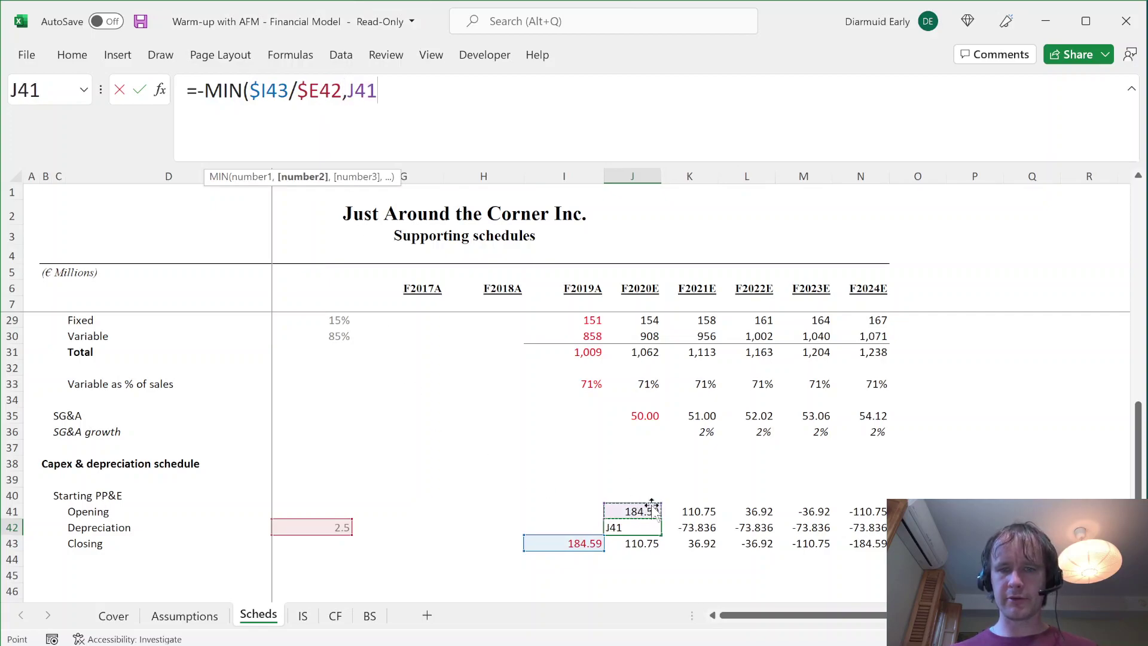
type(")")
key("ctrl+Return")
- Fill the capped MIN depreciation formula from J42 across to N42
key("shift+Right")
key("shift+Right")
key("shift+Right")
key("shift+Right")
key("ctrl+r")
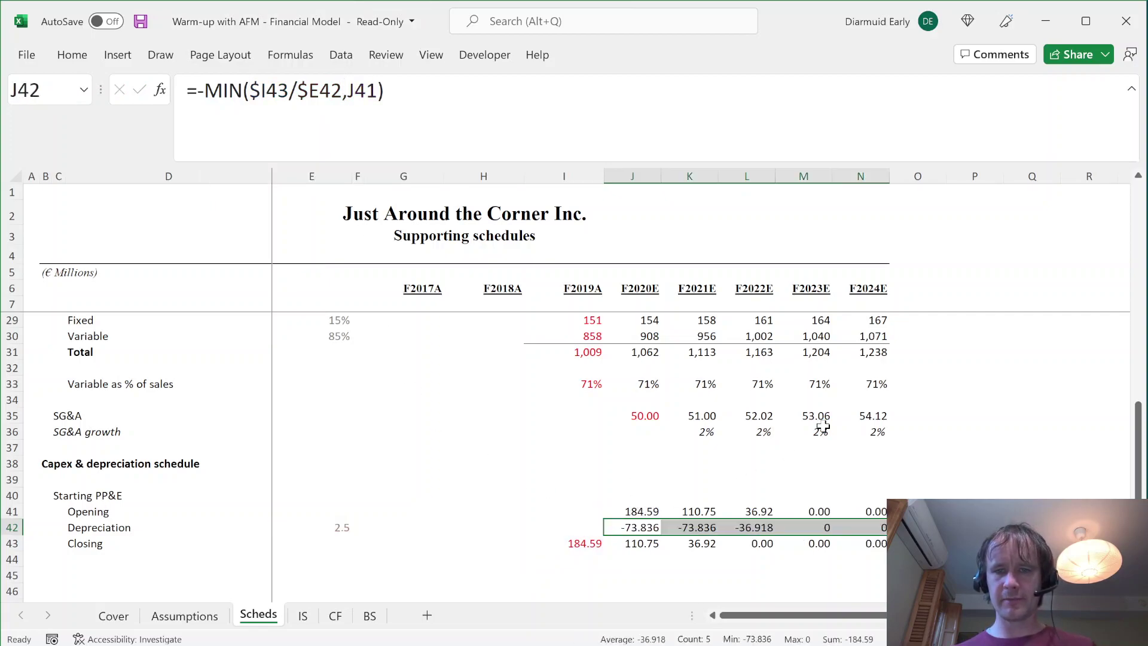
- Format the starting PP&E figures in J41:N43 and I43 as numbers with thousands separators and two decimals
key("Up")
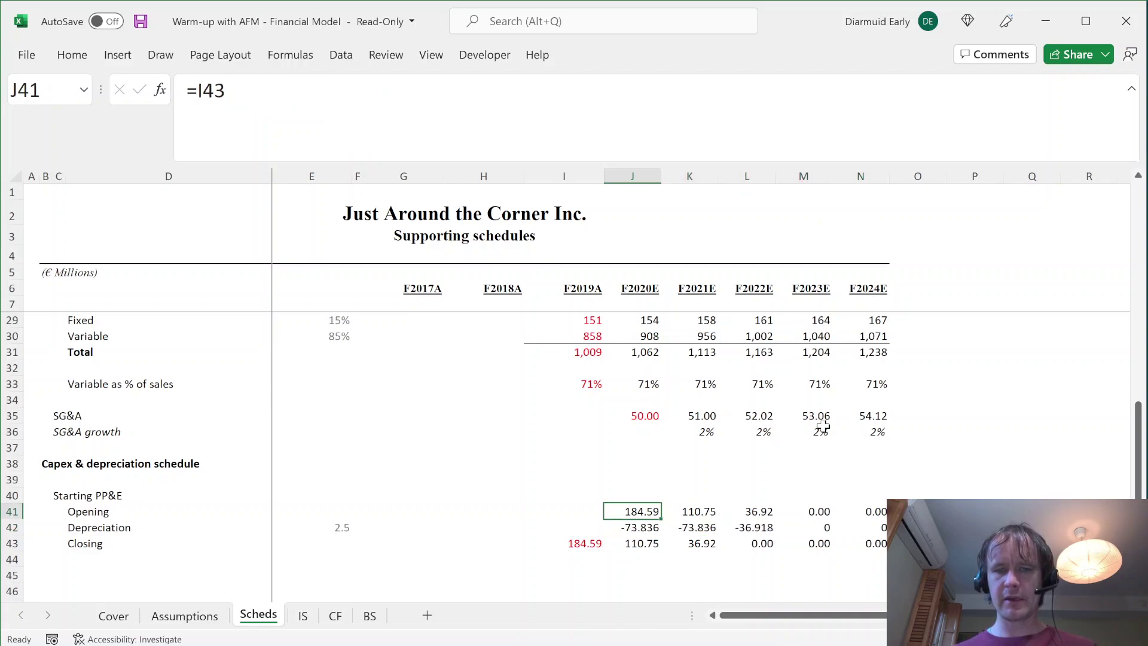
key("shift+Right")
key("shift+Right")
key("shift+Right")
key("shift+Right")
key("shift+Down")
key("shift+Down")
left_click(589, 545, "ctrl")
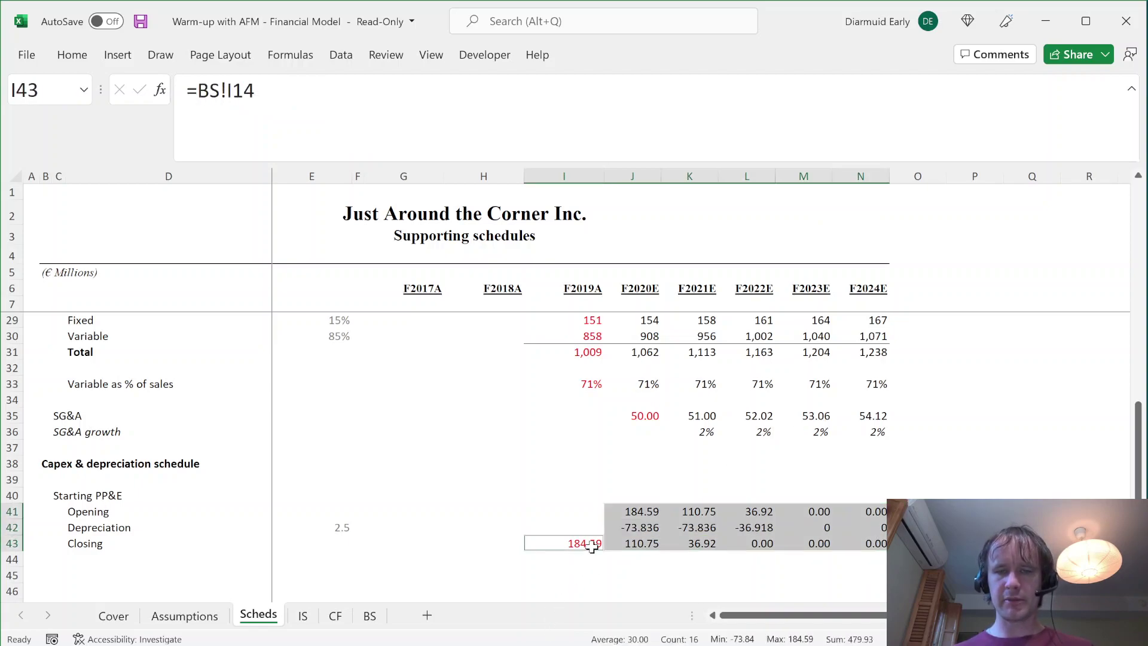
key("ctrl+shift+1")
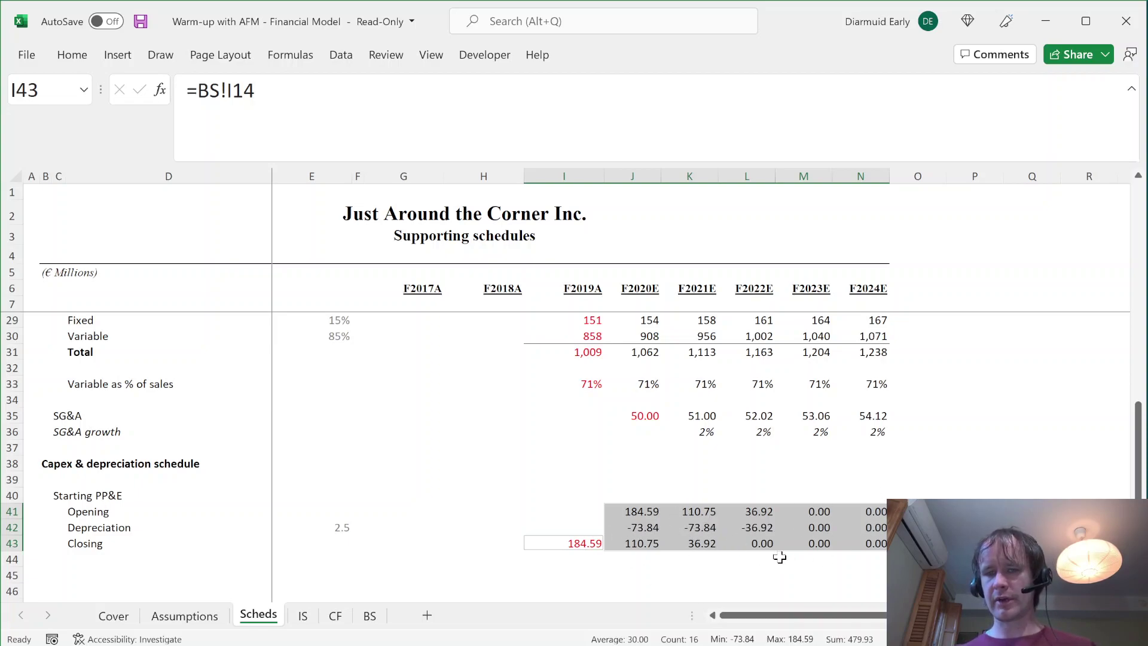
- Apply the custom number format #,##0.00;-#,##0.00;- to the starting PP&E figures so zeros show as dashes
key("ctrl+1")
left_click(176, 254)
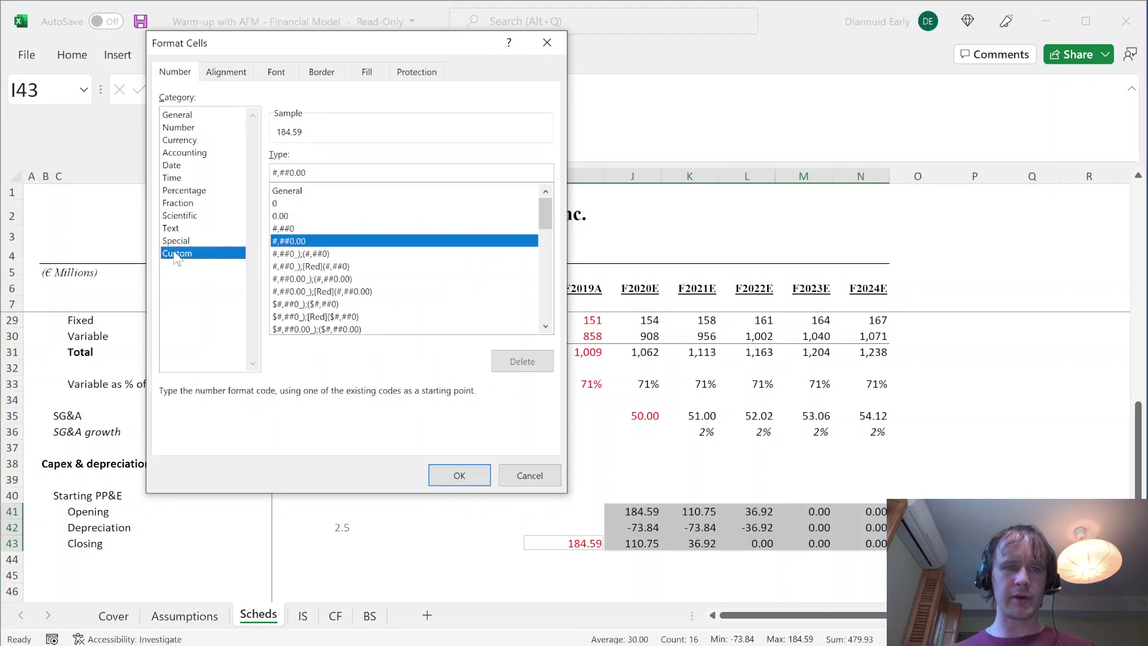
key("Tab")
key("End")
type(";-#,##0.00;")
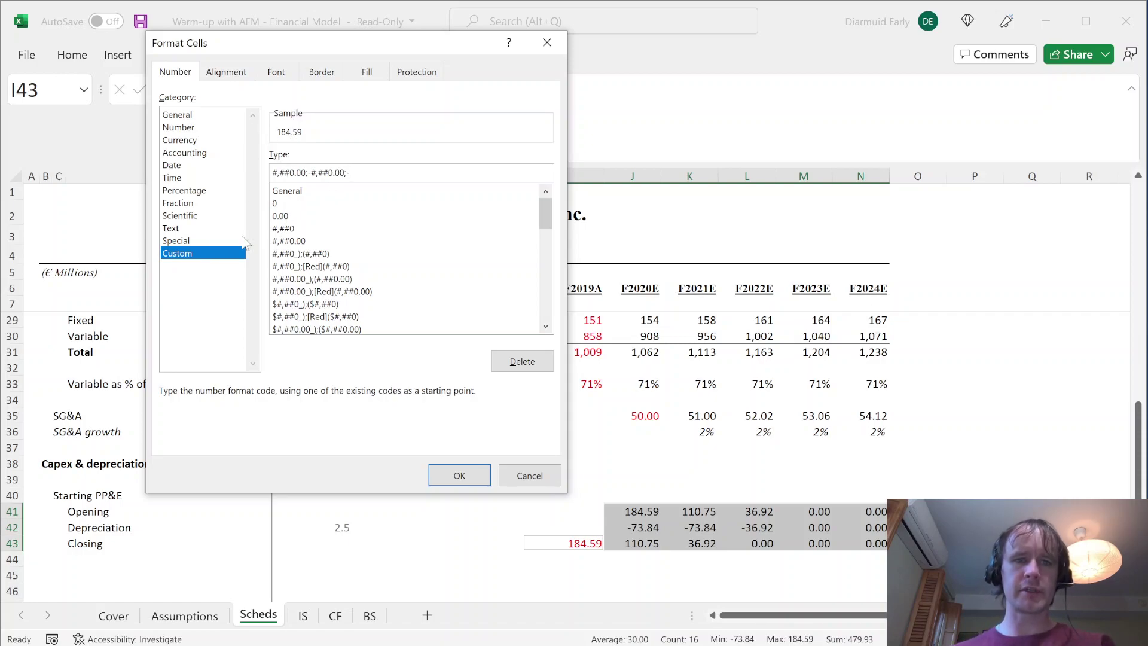
key("shift+Home")
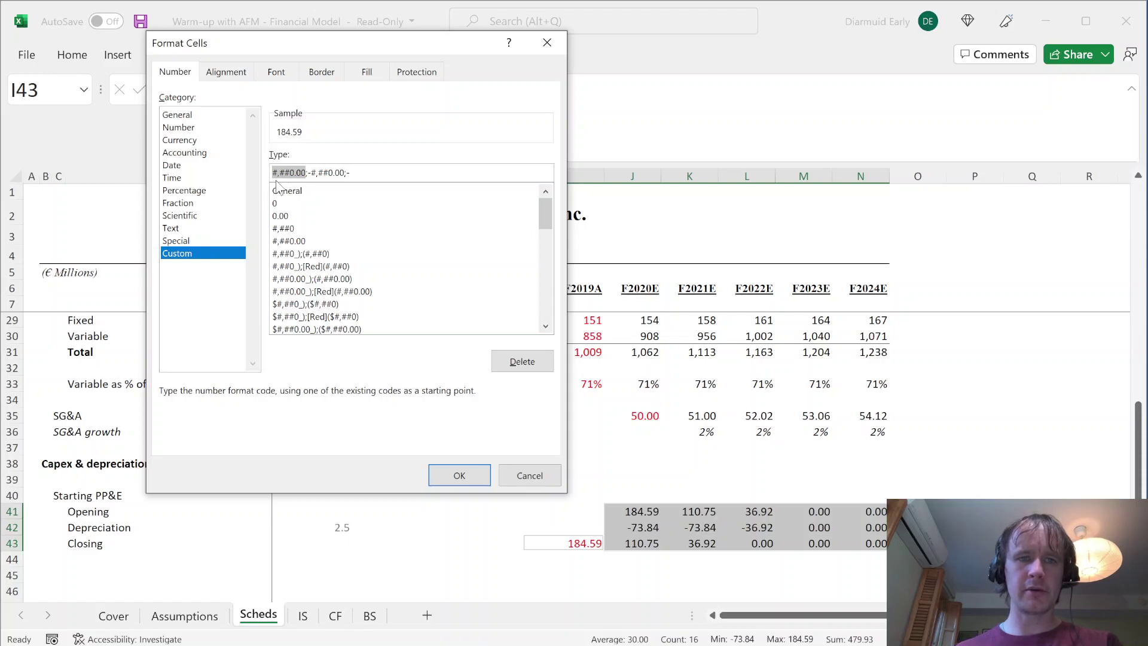
left_click(315, 172)
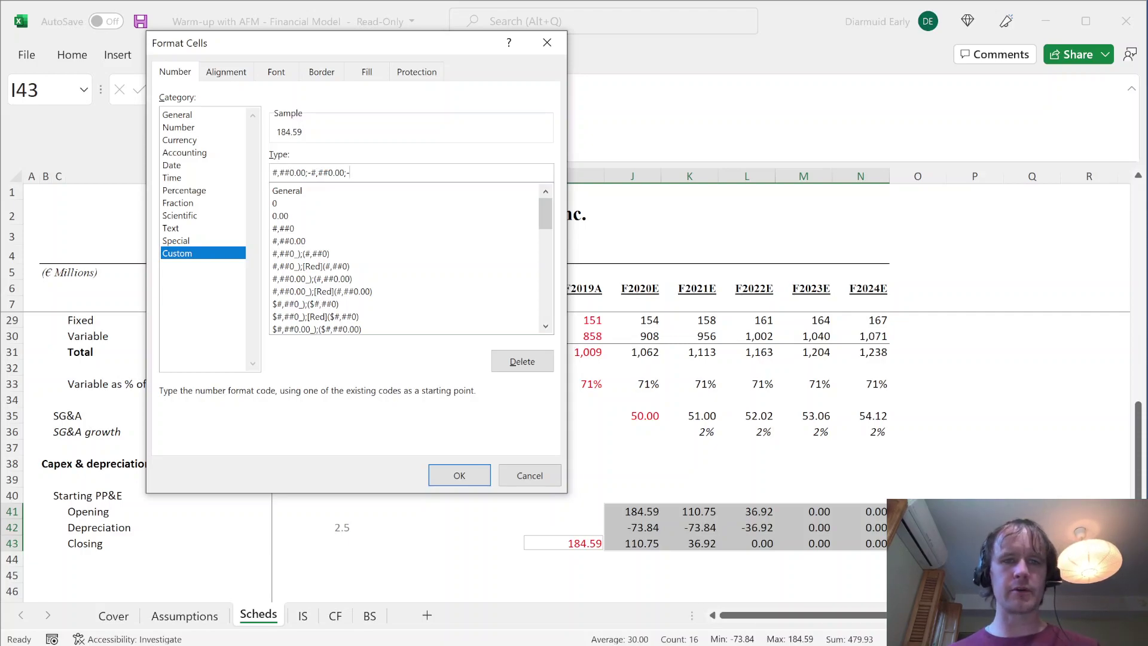
key("Return")
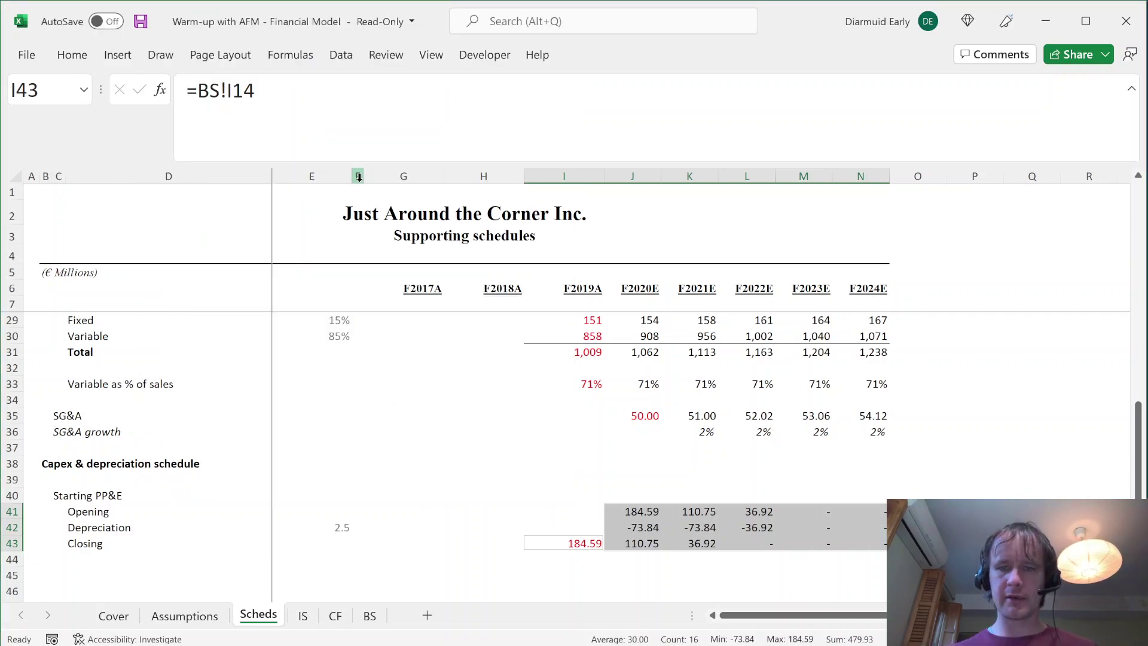
left_click(765, 542)
left_click_drag(802, 513, 861, 544)
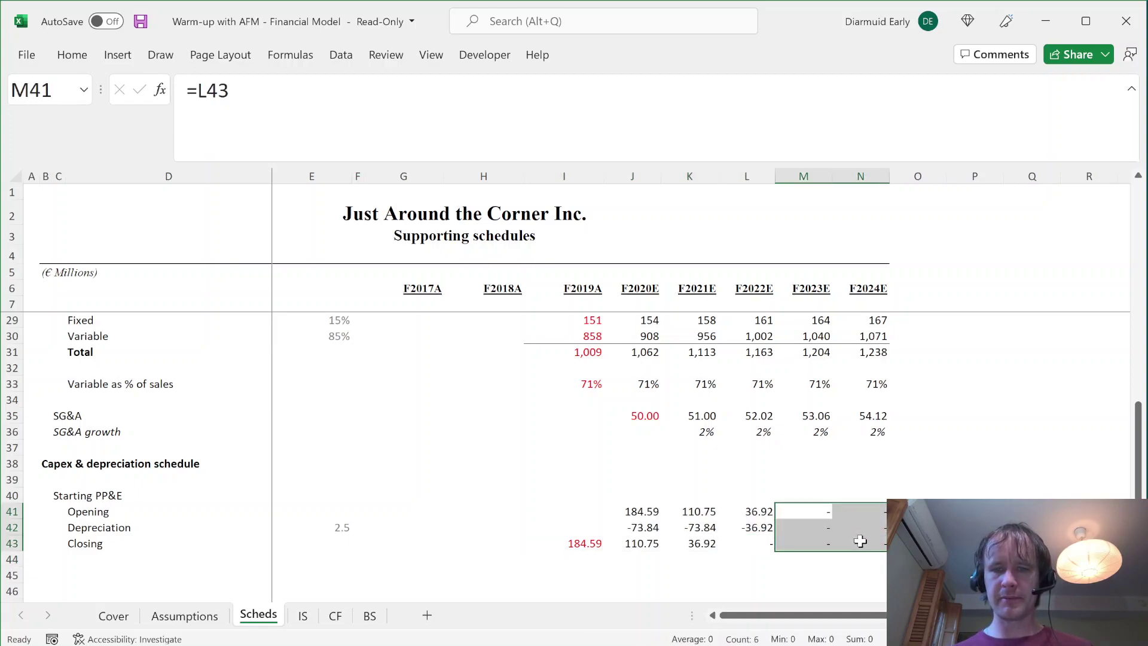
left_click(71, 492)
key("Left")
key("Down")
key("Down")
key("Down")
key("Down")
key("Down")
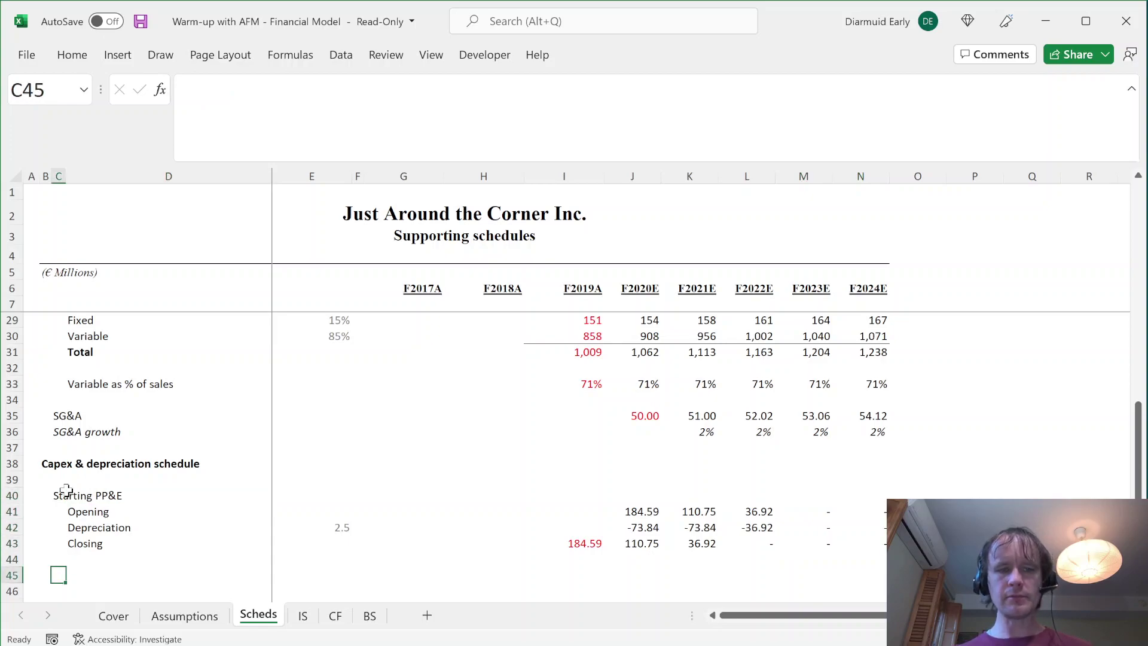
key("shift+Down")
key("shift+Down")
key("shift+Down")
key("shift+Down")
key("shift+Down")
key("shift+Down")
key("shift+Down")
key("shift+Down")
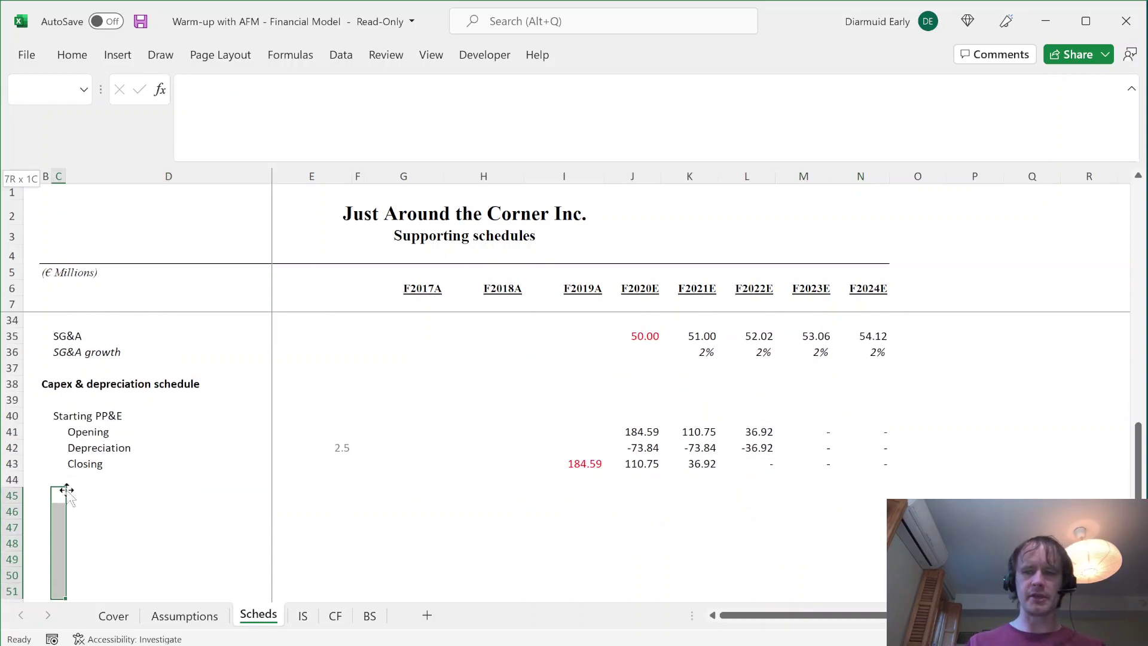
key("shift+BackSpace")
- Review the capex amounts and asset useful lives on the Assumptions sheet and the Added stores row on Scheds
key("ctrl+Page_Up")
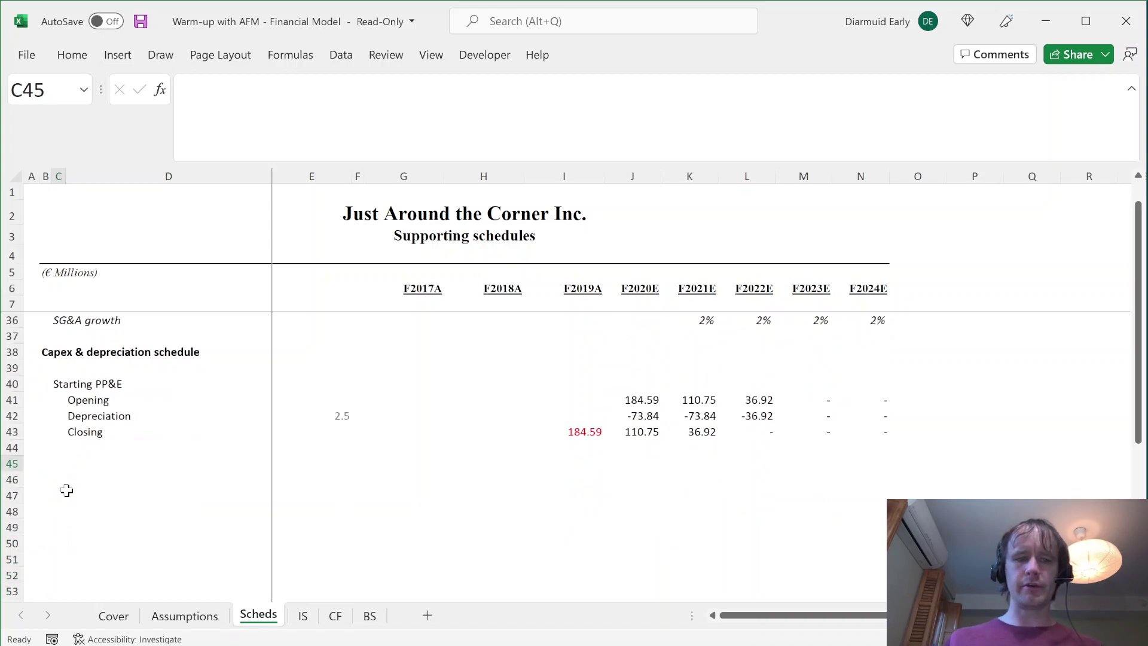
scroll(309, 538, "down", 3)
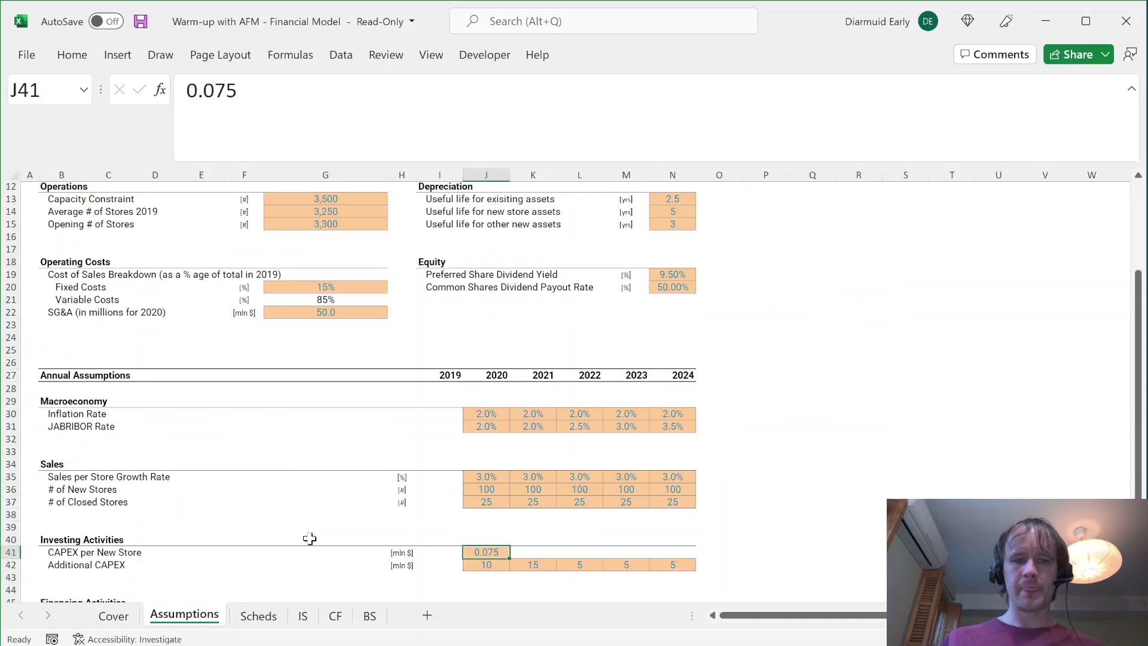
scroll(309, 538, "down", 3)
left_click(481, 448)
key("ctrl+shift+Right")
key("Page_Up")
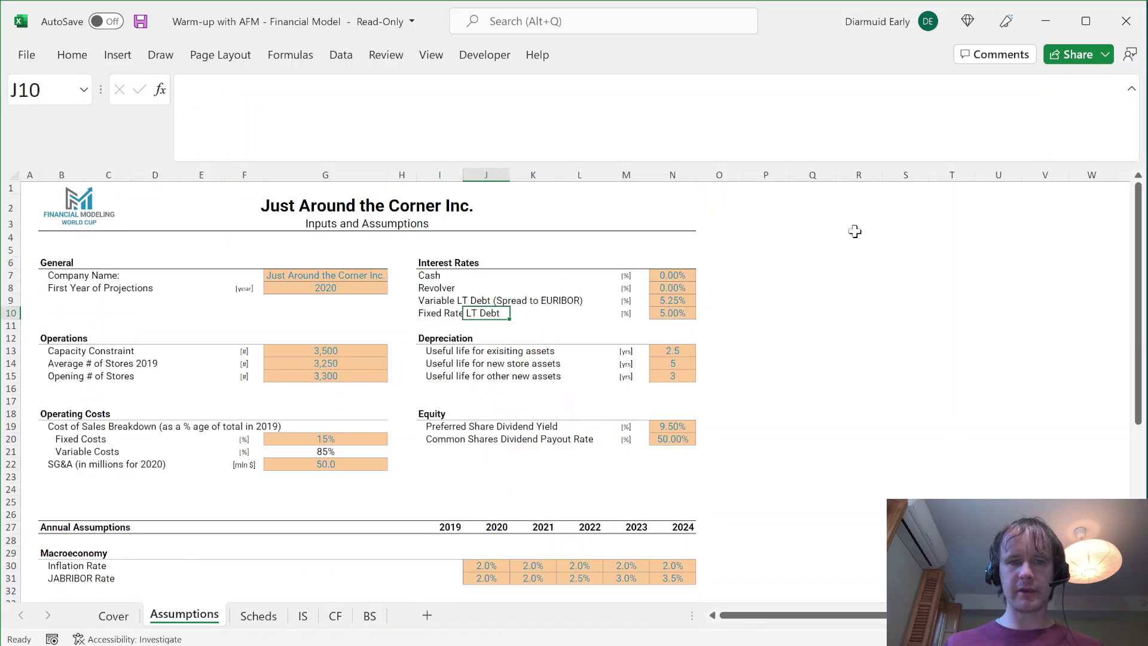
key("ctrl+Page_Down")
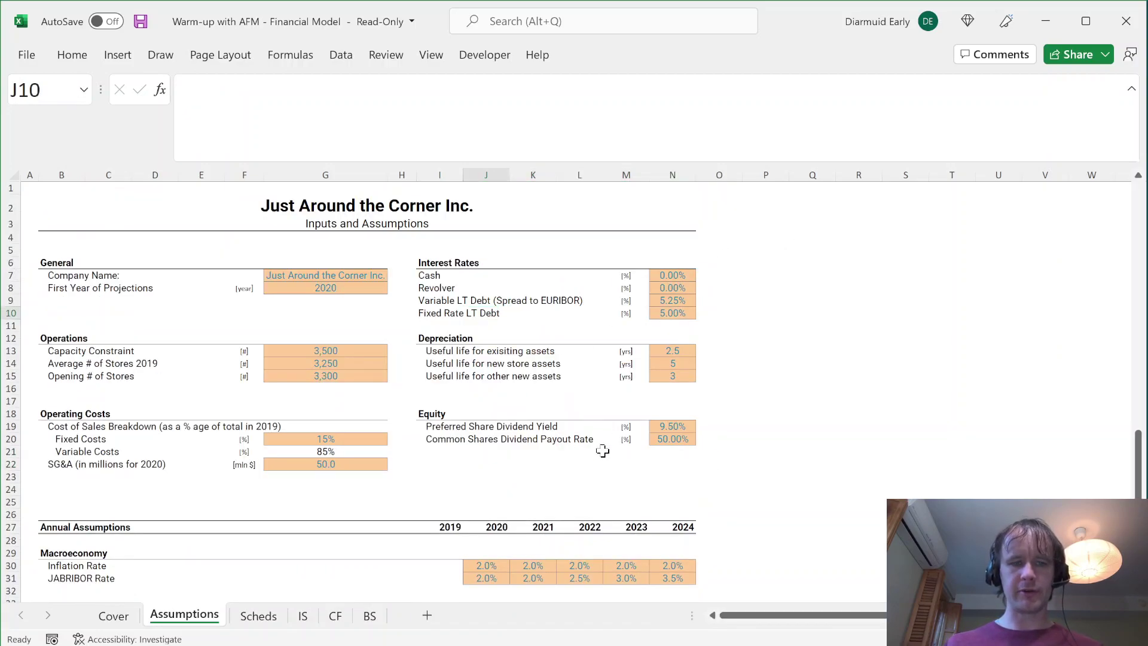
key("Page_Up")
key("Page_Up")
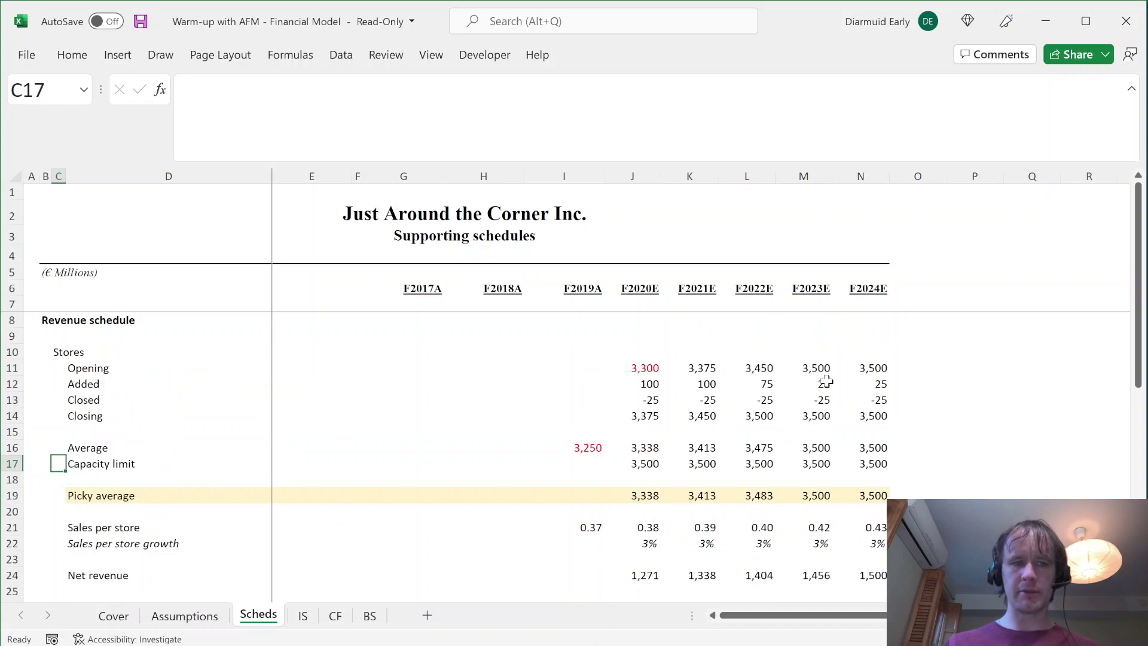
left_click(648, 385)
key("shift+space")
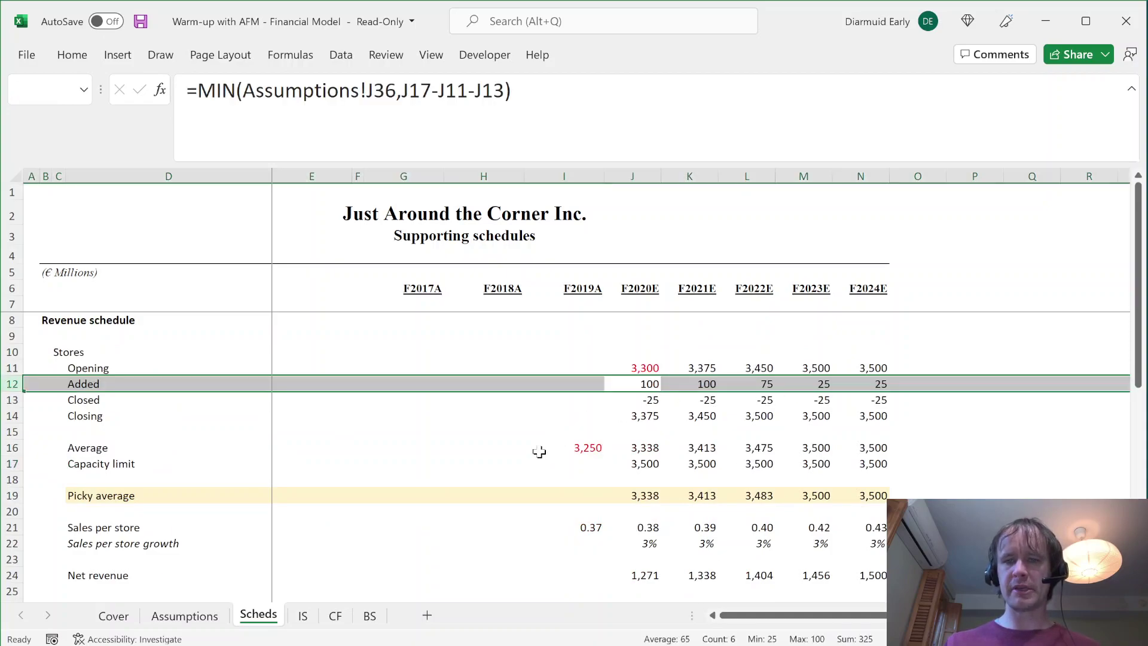
- Enter the year labels 2020, 2021, 2022 and 2023 in D46:D49 below the starting PP&E block
key("Page_Down")
key("Page_Down")
key("Up")
key("Up")
key("Up")
key("Up")
key("Up")
key("Up")
key("Up")
key("Up")
key("Up")
key("Up")
key("Up")
key("Up")
key("Up")
key("Up")
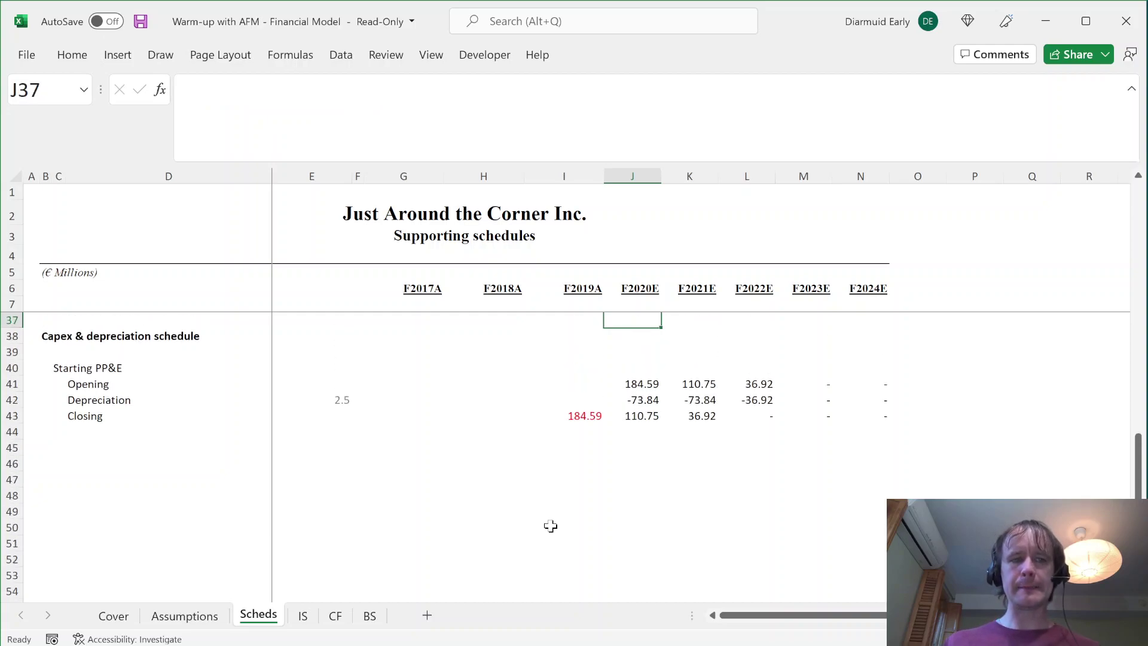
key("Down")
key("Down")
key("Down")
key("Down")
key("Down")
key("Down")
key("Down")
key("Down")
key("Down")
key("Down")
key("Down")
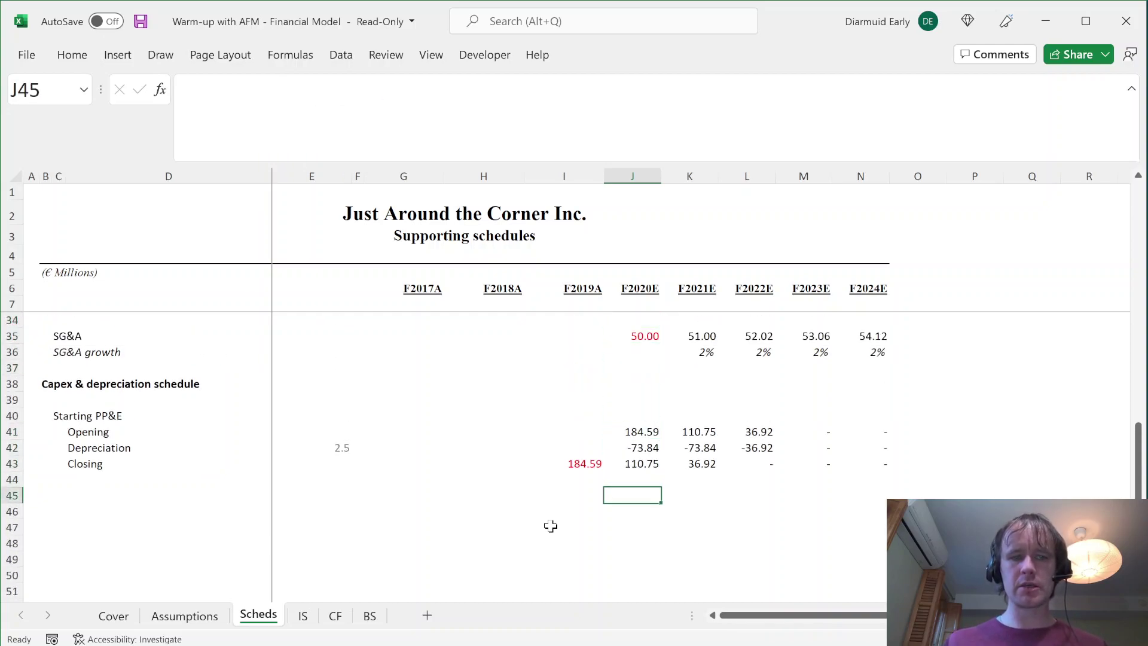
key("Home")
key("Right")
key("Right")
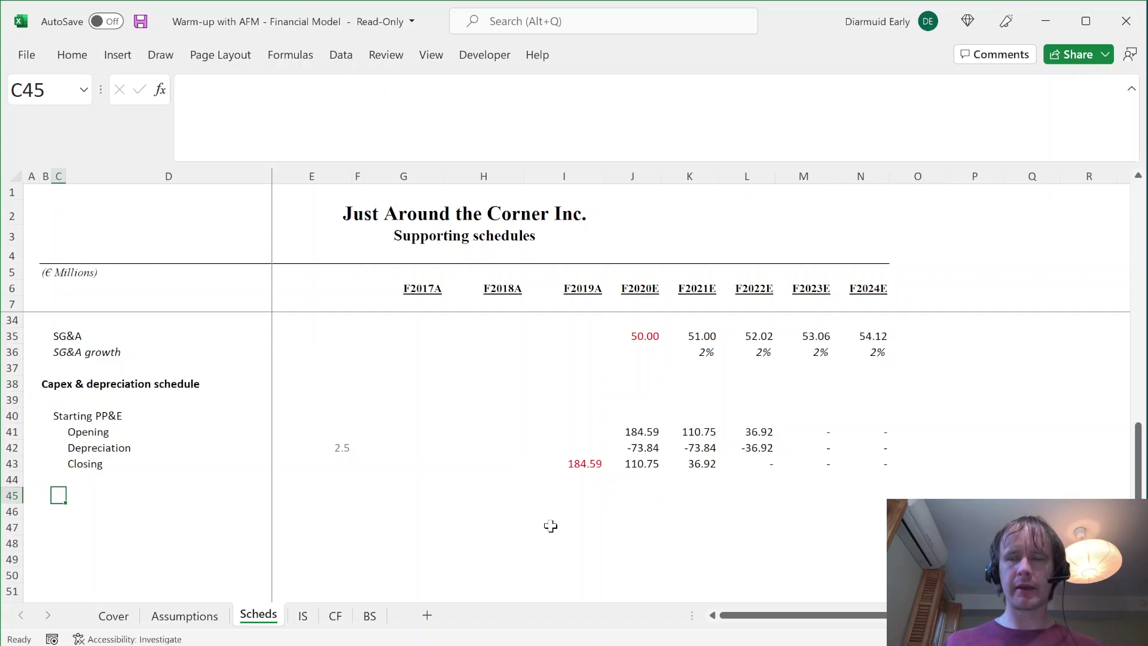
key("Down")
key("Right")
key("Left")
key("Up")
key("Down")
key("Right")
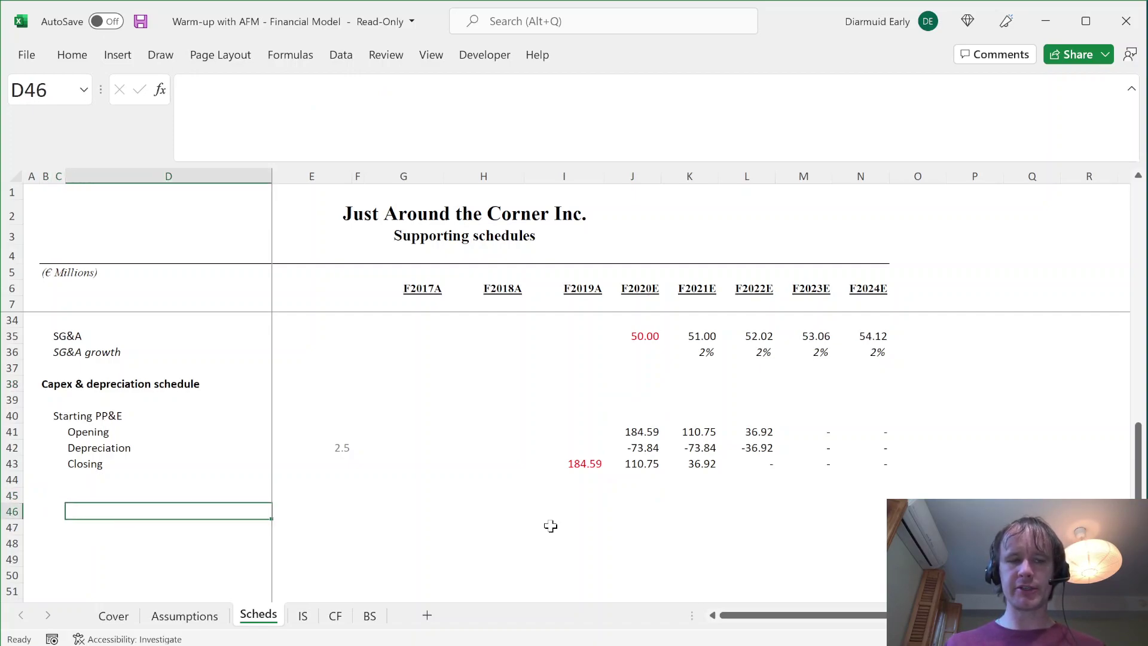
type("2020")
key("Return")
type("2021")
key("Return")
type("2022")
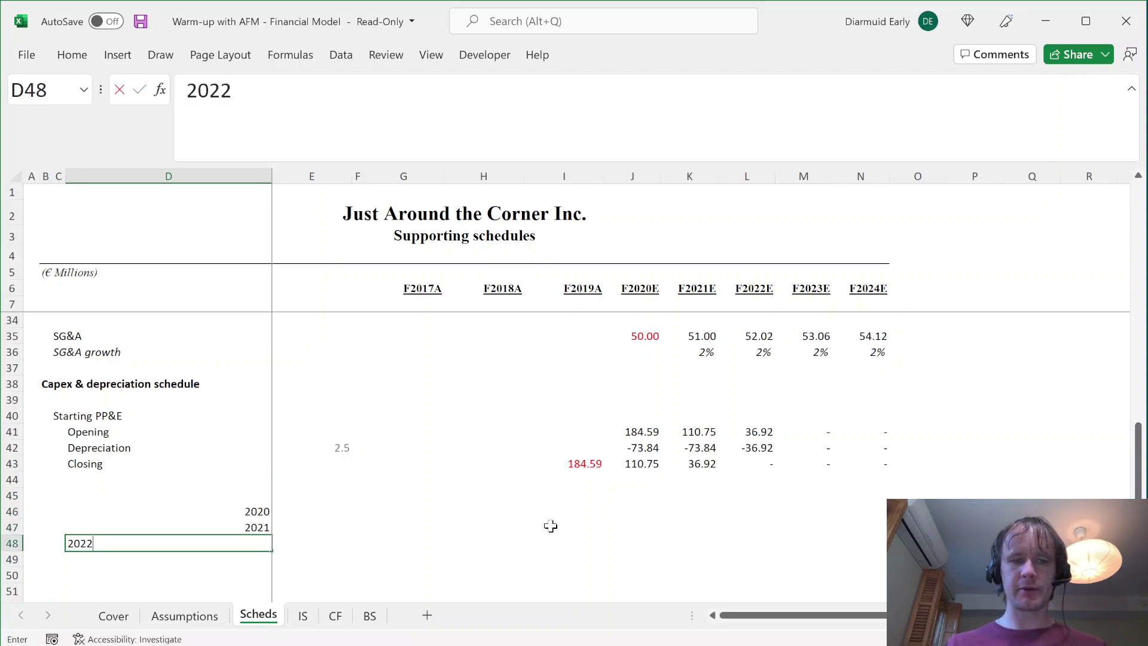
key("Return")
type("2023")
key("Return")
key("Return")
key("Return")
key("Return")
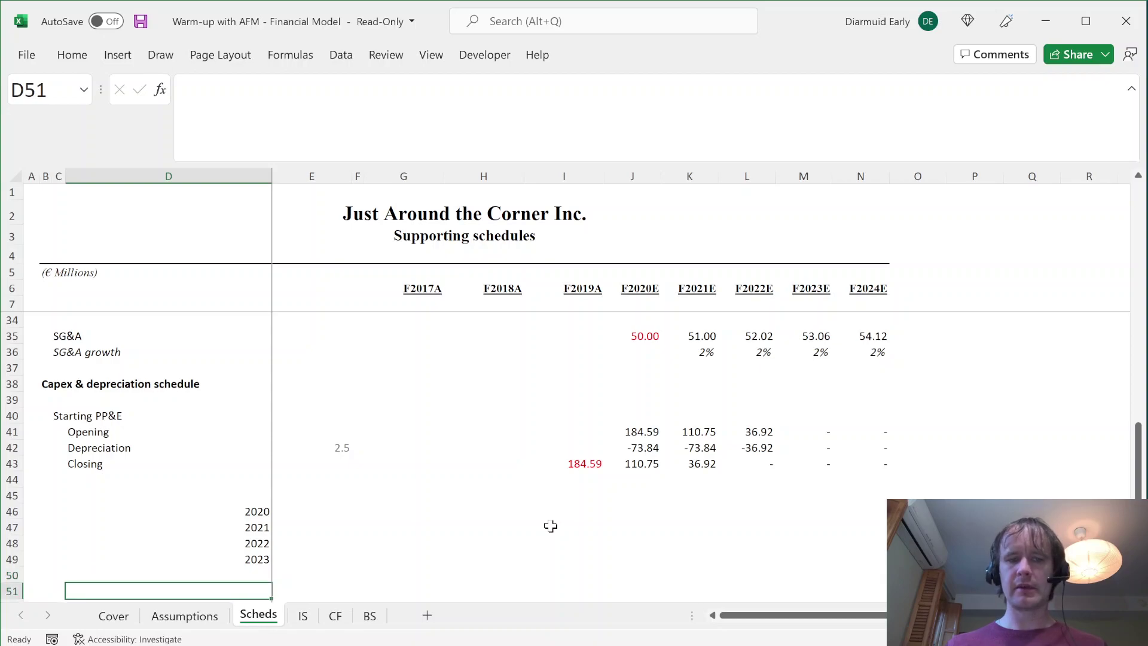
- Try clearing the year labels 2020 to 2023 from rows 46 to 49, and restore them
key("Up")
key("Up")
key("Up")
key("Up")
key("Up")
key("Up")
key("Up")
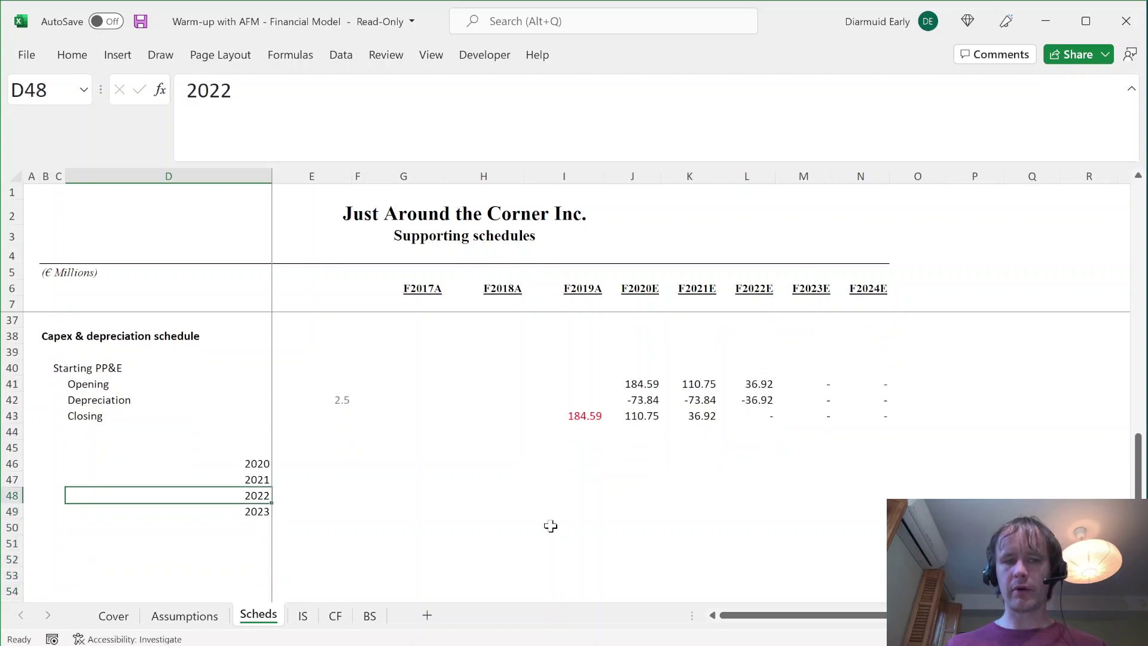
key("shift+space")
key("shift+Down")
key("shift+Down")
key("shift+Down")
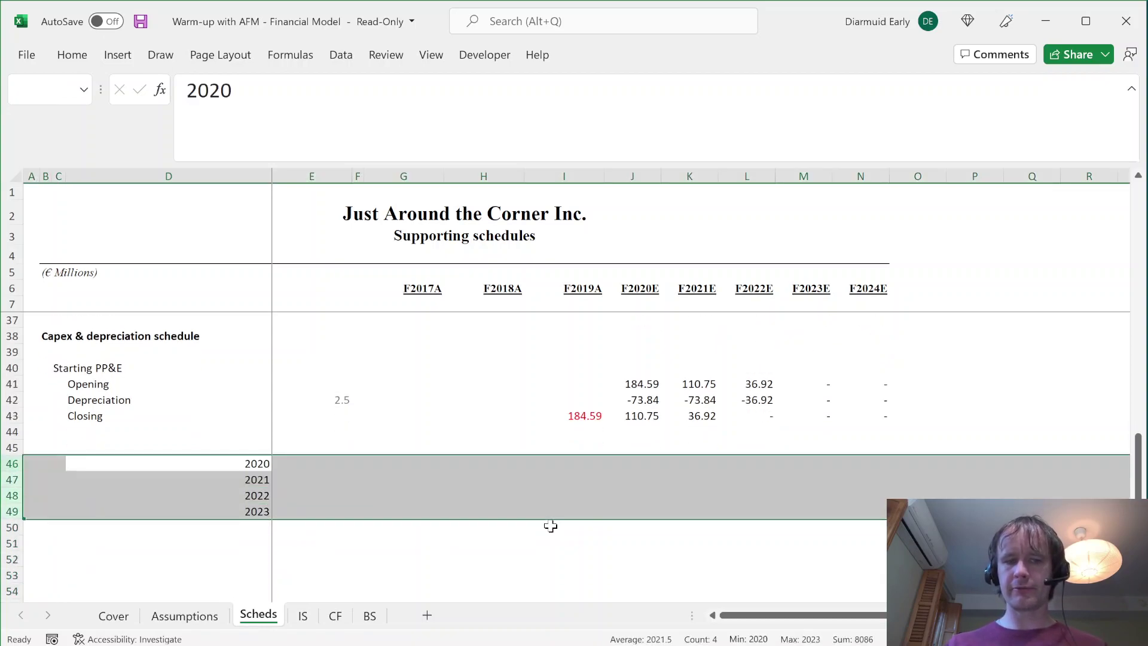
key("Delete")
key("Left")
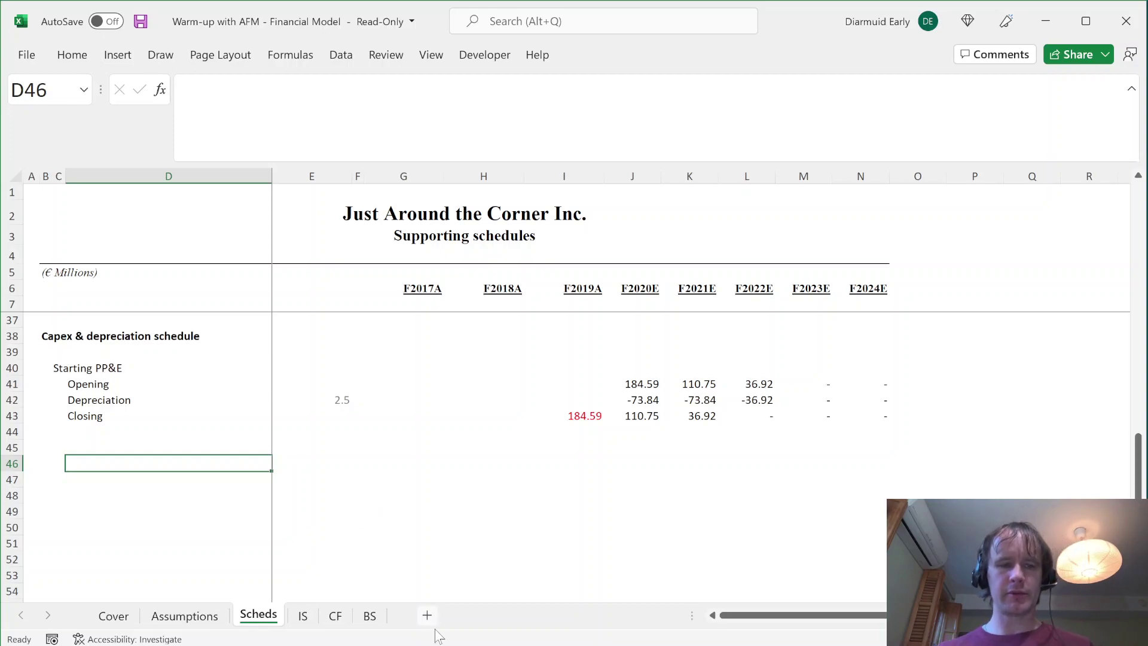
key("ctrl+v")
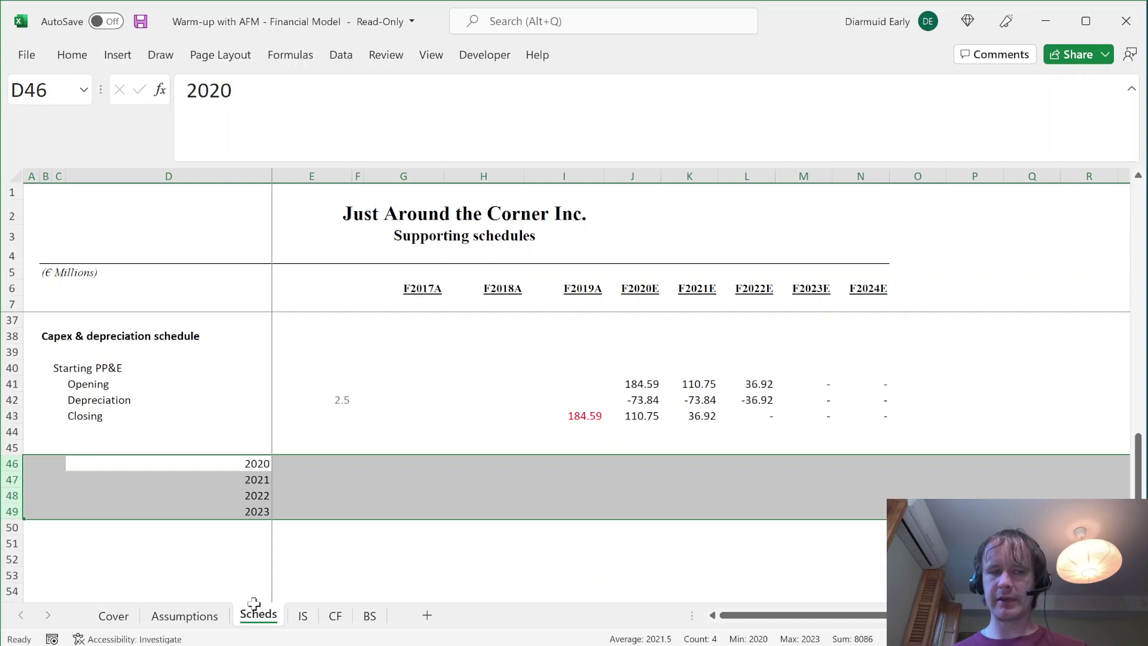
left_click(616, 467)
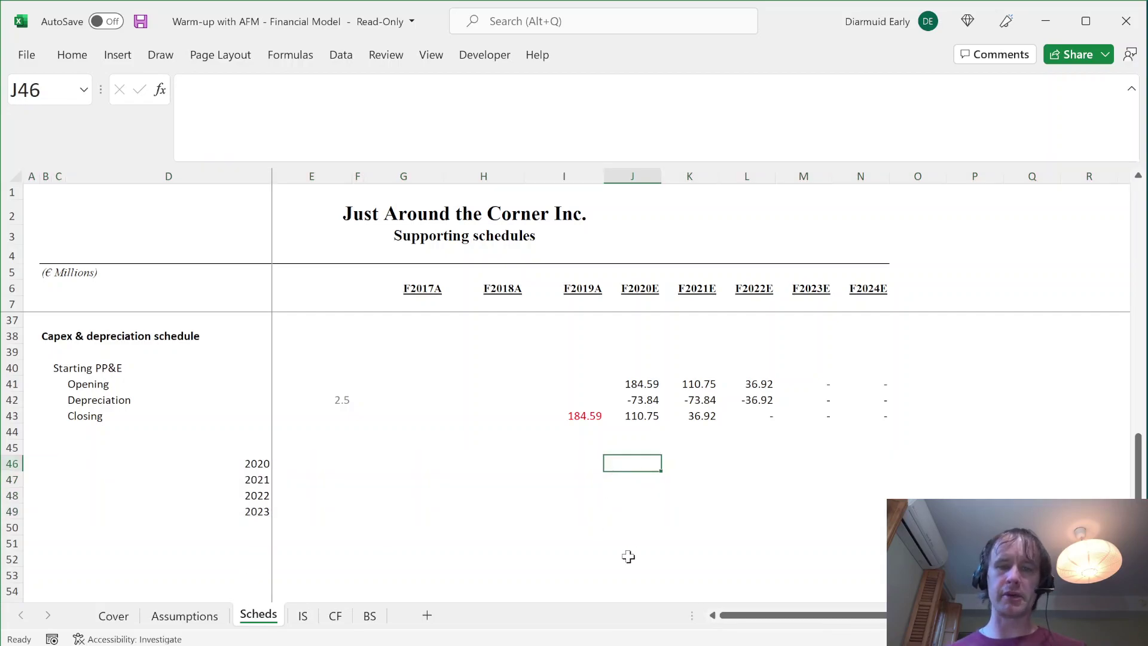
left_click(249, 466)
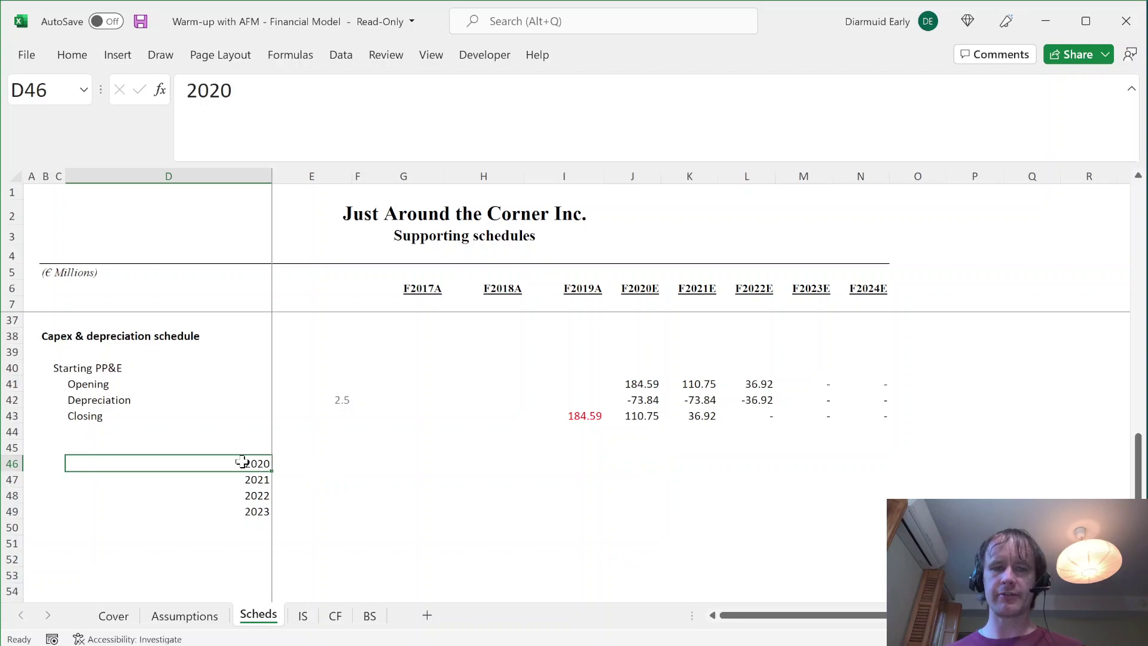
- Mark the depreciation years of the 2020 capex with an x in J46:M46
left_click(637, 464)
type("x")
key("Tab")
type("x")
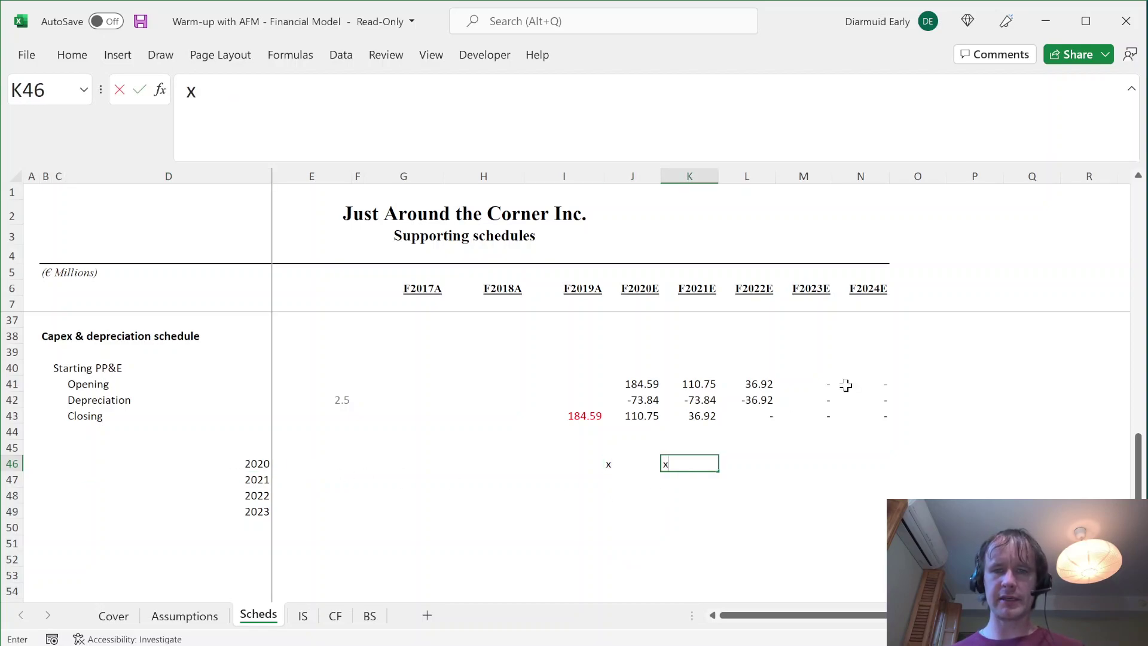
key("Tab")
type("x")
key("Tab")
type("x")
key("Tab")
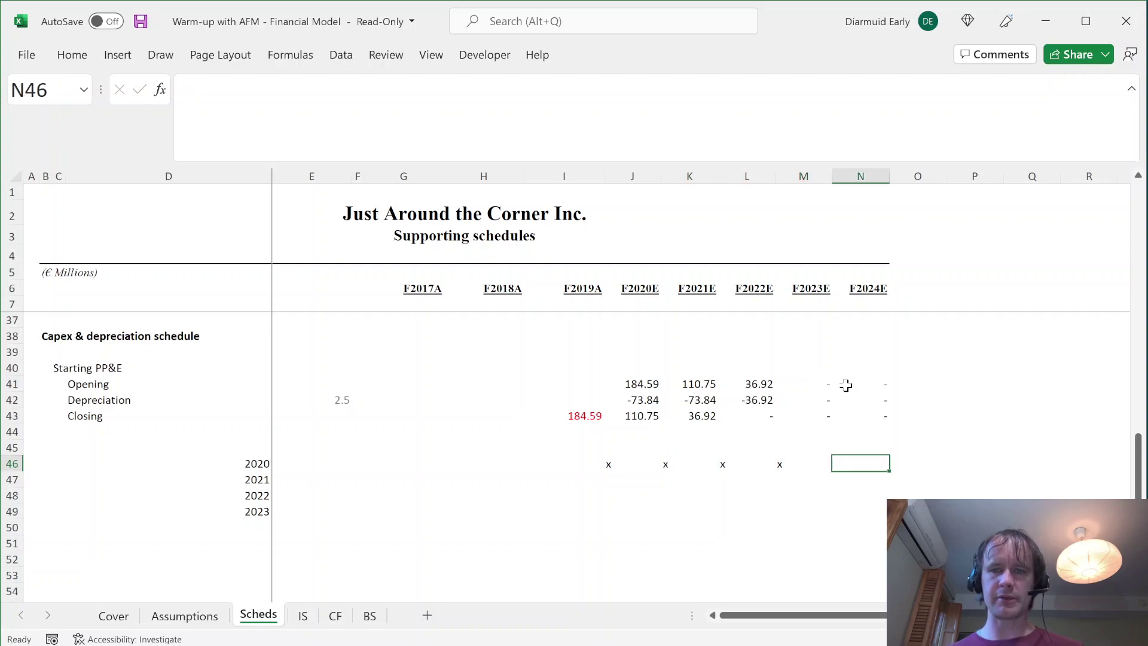
- Mark the depreciation years of the 2021 capex with an x in K47:N47
key("Down")
key("Left")
key("Left")
key("Left")
key("Left")
key("Right")
key("shift+space")
key("shift+BackSpace")
type("x")
key("Tab")
type("x")
key("Tab")
type("x")
key("Tab")
type("x")
- Clear rows 46 to 49, removing the year labels and the x marks
key("Left")
key("Left")
key("Left")
key("Left")
key("Up")
key("shift+space")
key("shift+Down")
key("shift+Down")
key("shift+Down")
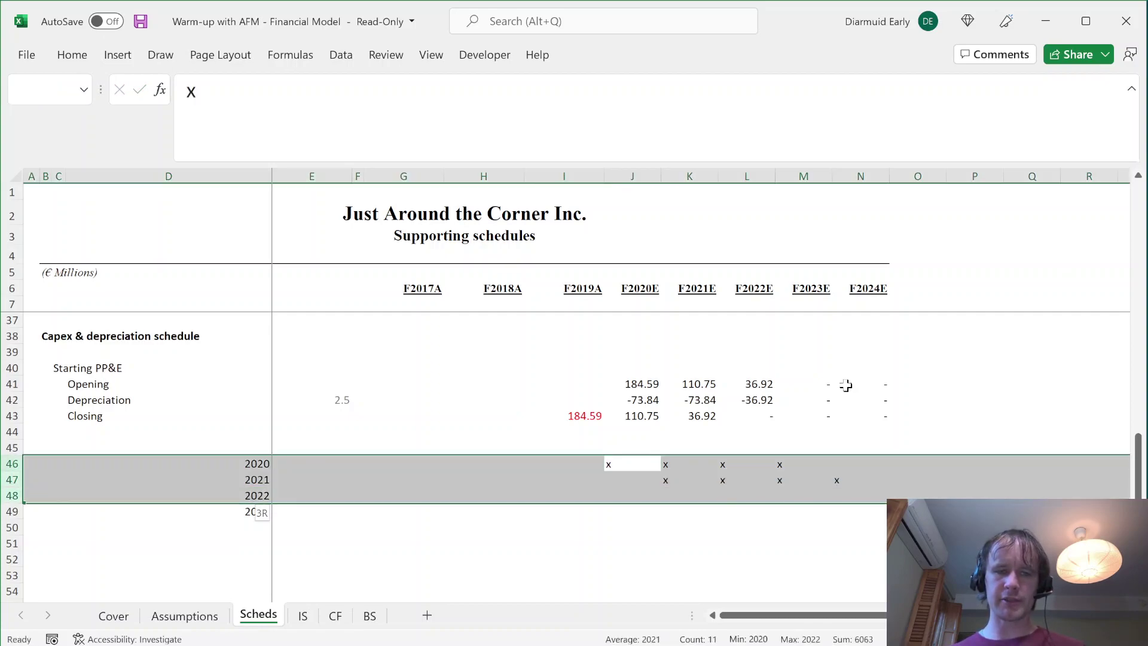
key("Delete")
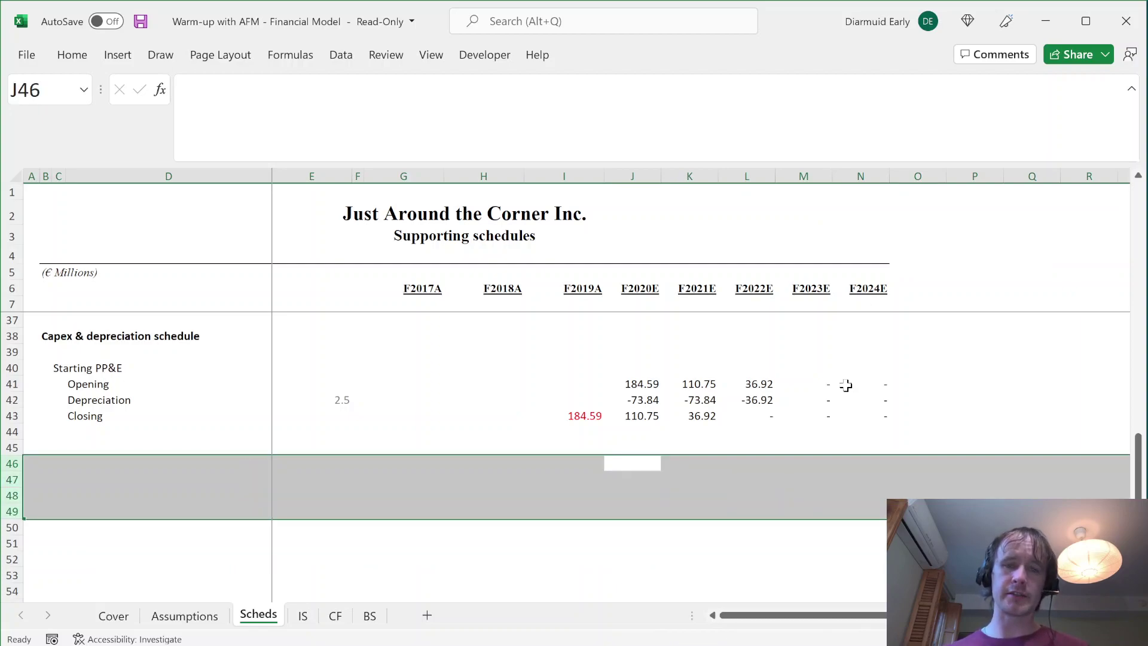
key("Up")
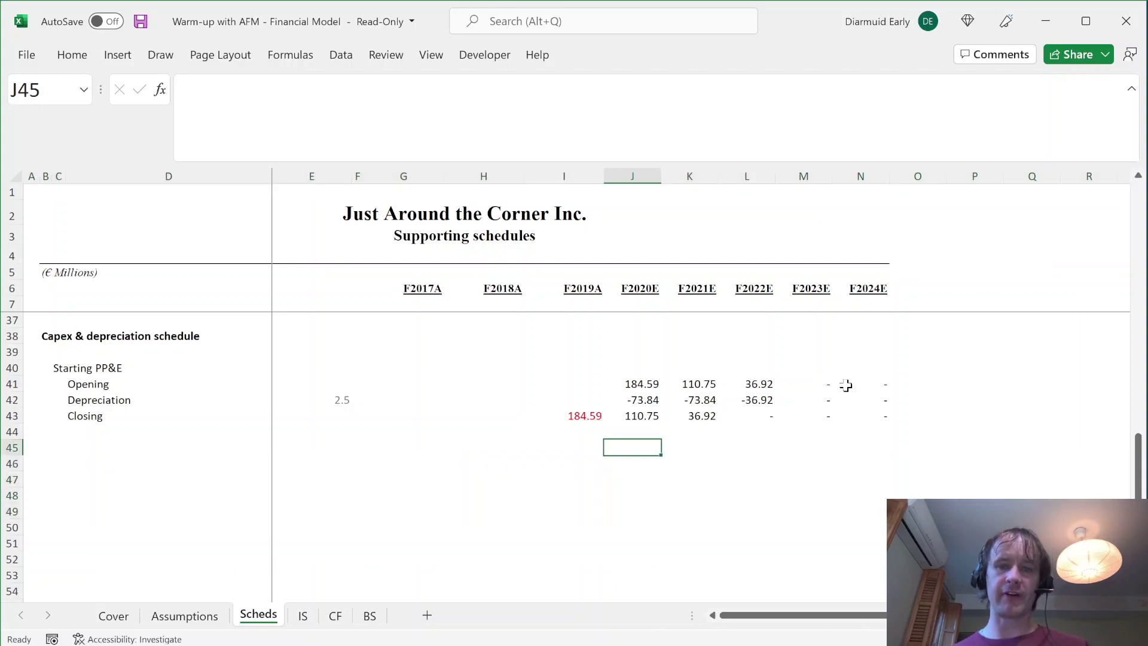
key("Up")
key("Up")
key("ctrl+shift+Right")
key("Down")
key("Down")
key("Down")
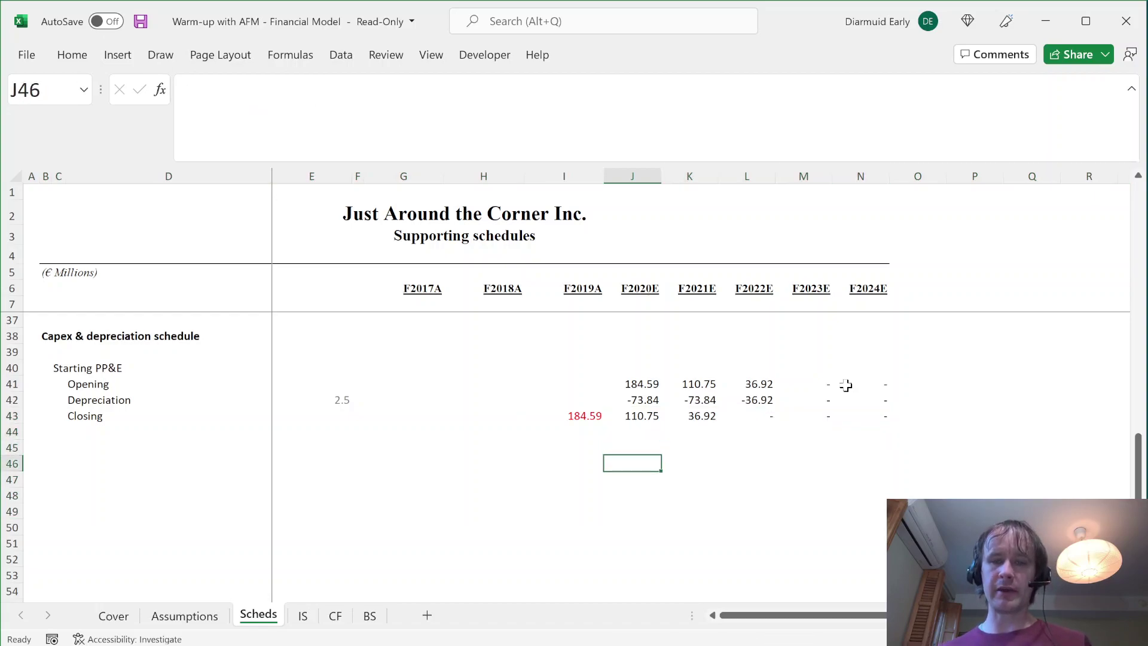
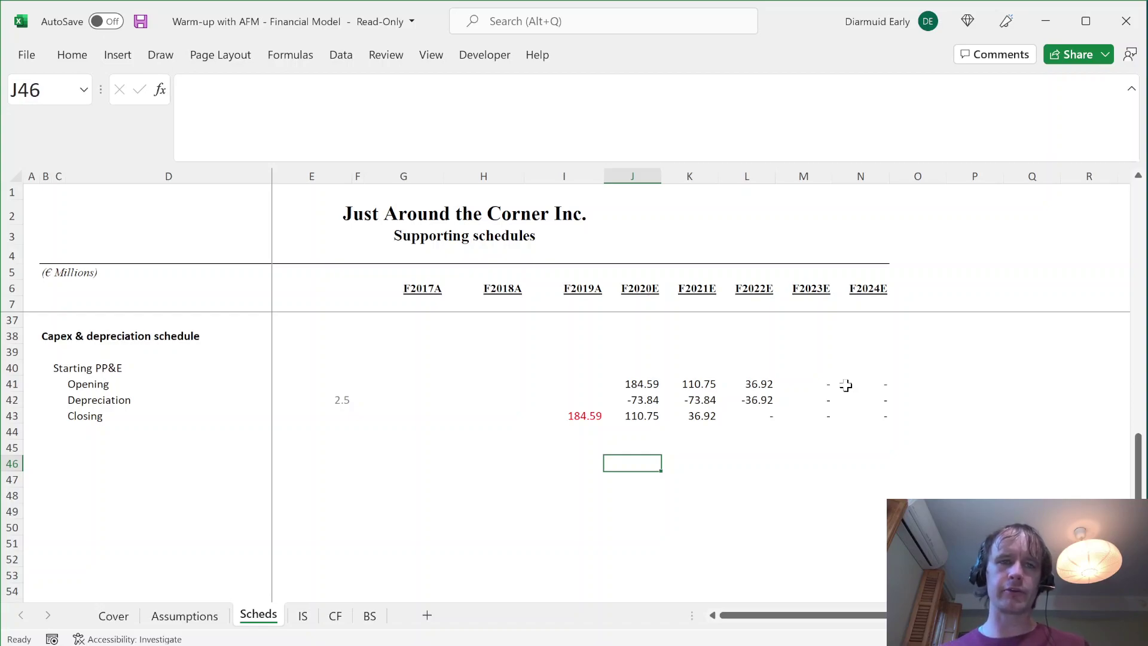
key("Left")
key("Left")
key("Left")
key("Left")
key("Left")
key("Left")
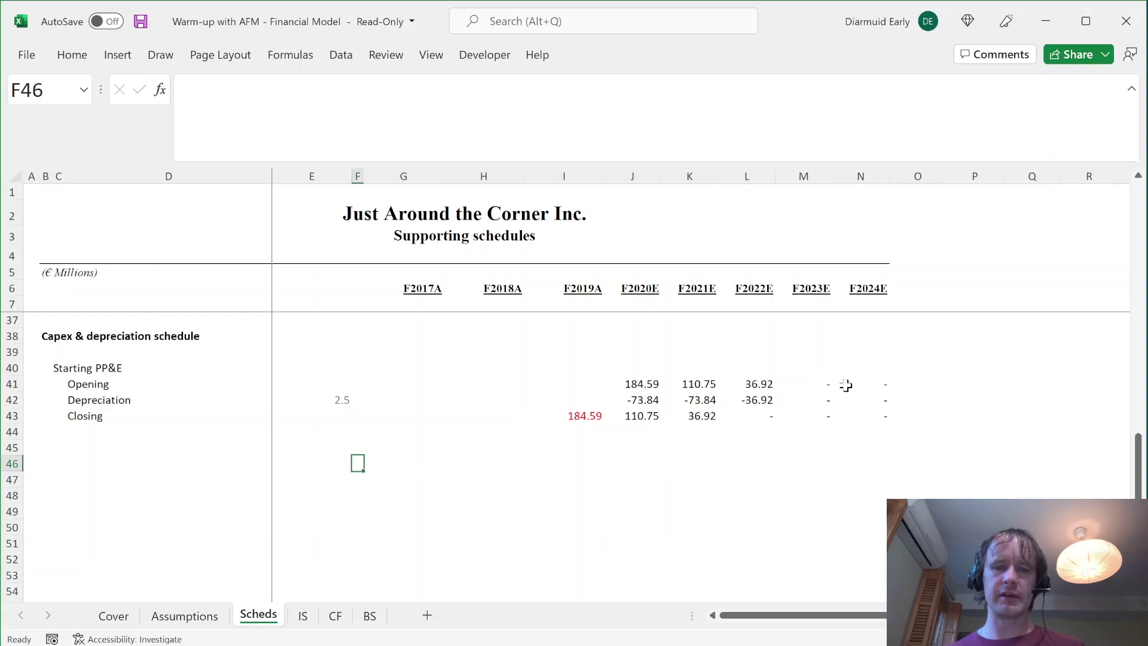
key("shift+Down")
key("shift+Down")
key("shift+Down")
key("shift+Down")
key("shift+Down")
key("shift+Down")
key("shift+Down")
key("shift+Down")
key("shift+Down")
key("shift+Down")
key("shift+Down")
key("shift+Down")
key("shift+Down")
key("shift+Down")
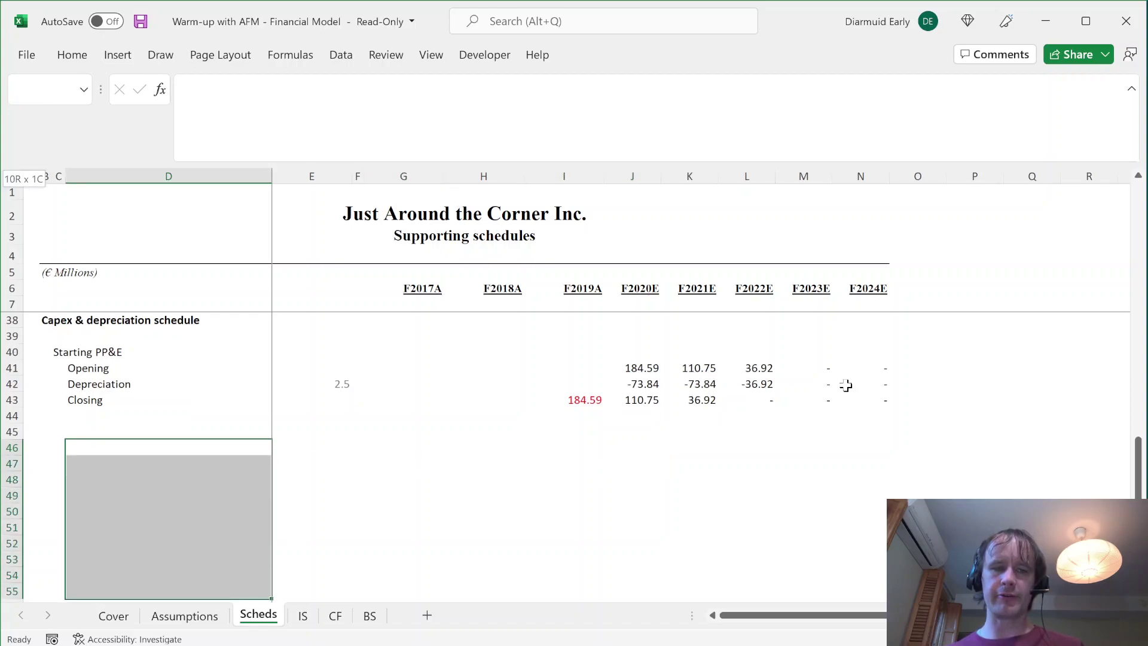
key("shift+Down")
key("shift+Down")
key("shift+Down")
key("shift+Down")
key("shift+Down")
key("shift+Down")
key("shift+Down")
key("shift+Down")
key("shift+Down")
key("shift+Down")
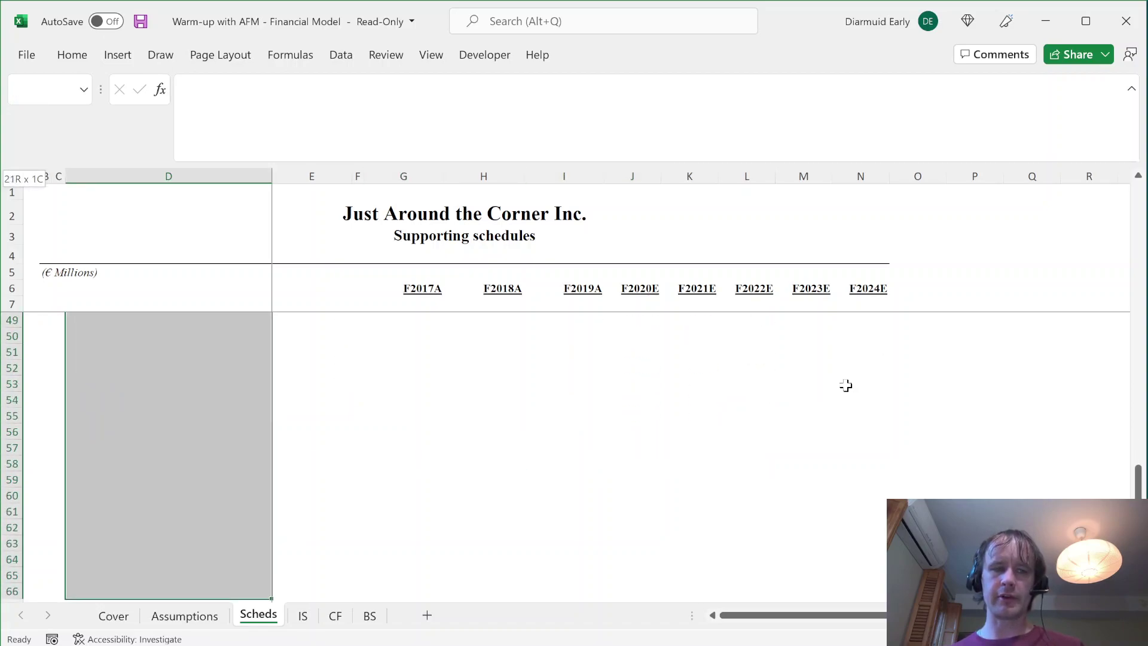
key("Left")
key("Up")
key("Up")
key("Up")
key("Up")
key("Up")
key("Up")
key("Up")
key("Up")
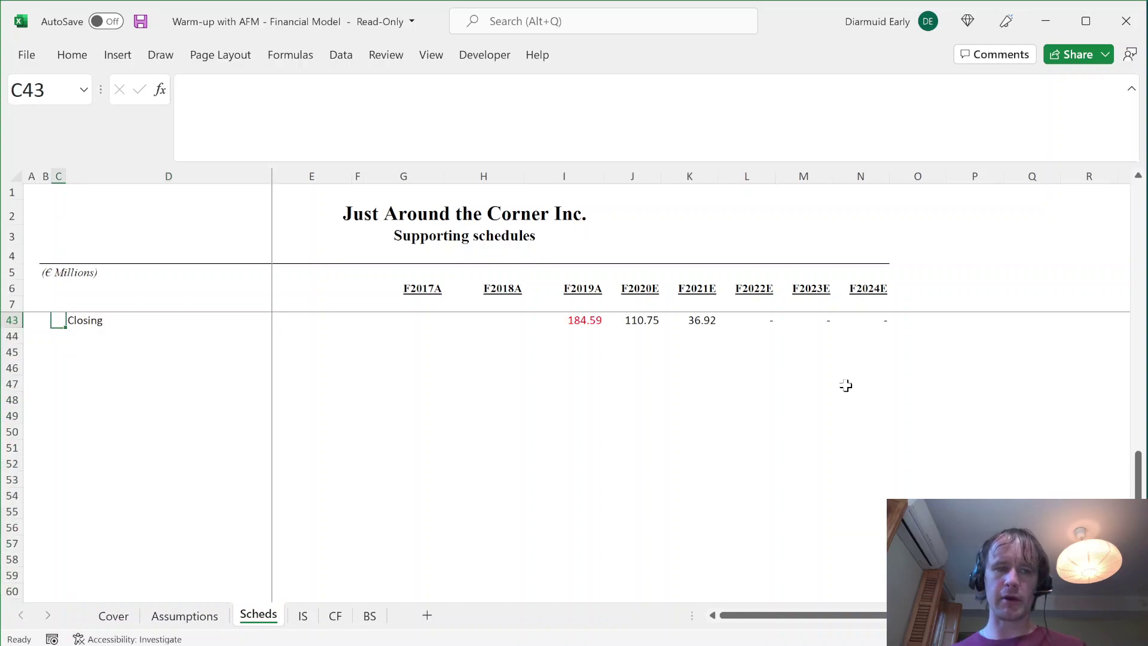
- Enter the subsection heading New store capex & depreciation in C45 below the starting PP&E block
key("Down")
key("Down")
key("Down")
key("Down")
key("Down")
key("Down")
key("Down")
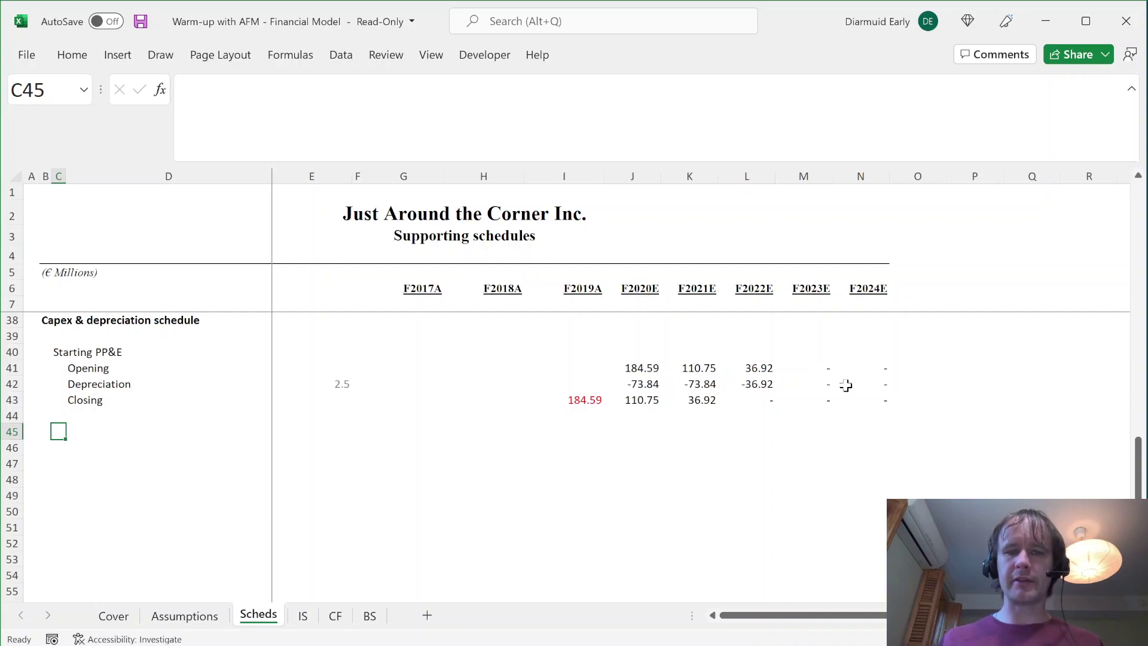
key("Down")
key("Up")
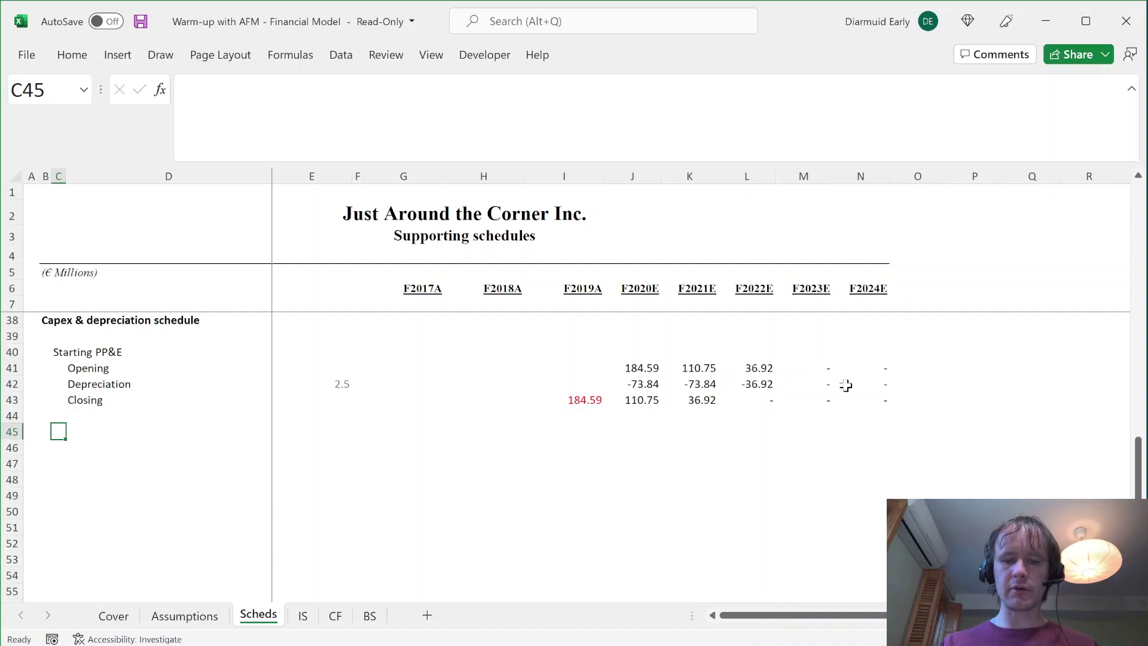
type("New store")
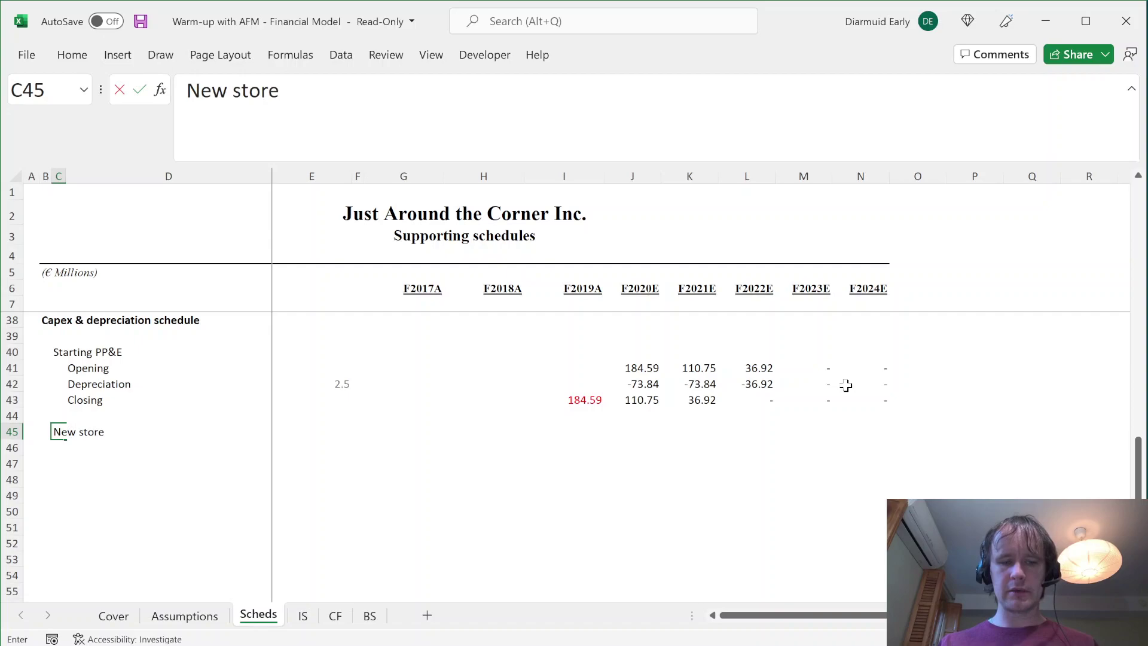
type(" C&D")
key("Return")
key("Up")
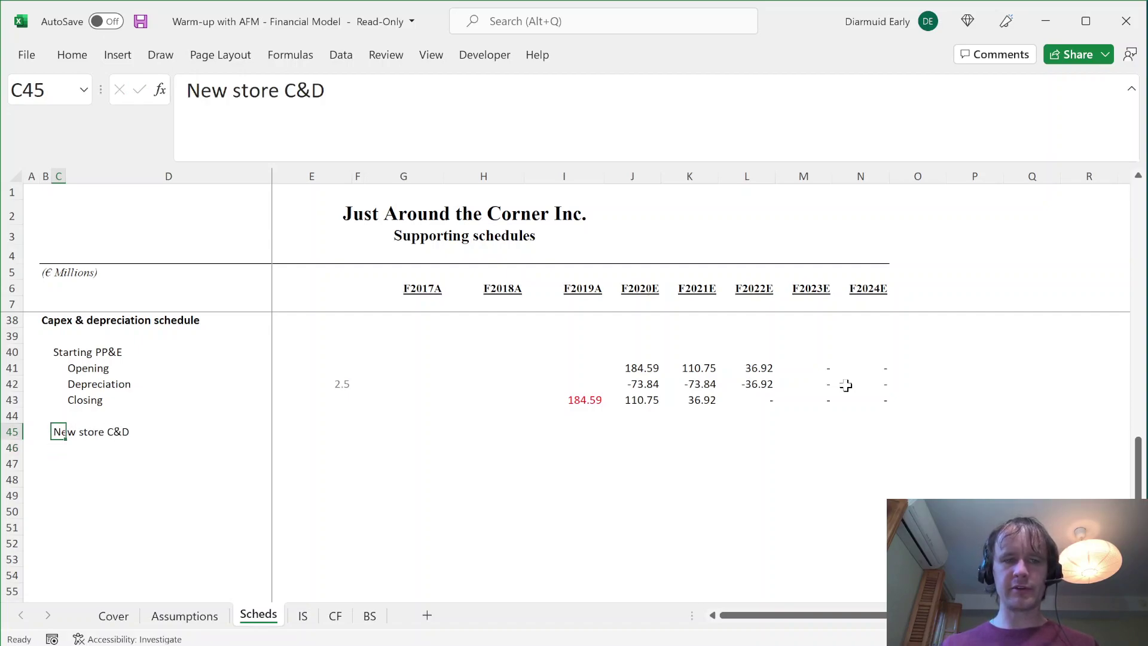
key("BackSpace")
key("BackSpace")
key("BackSpace")
key("BackSpace")
type("cape")
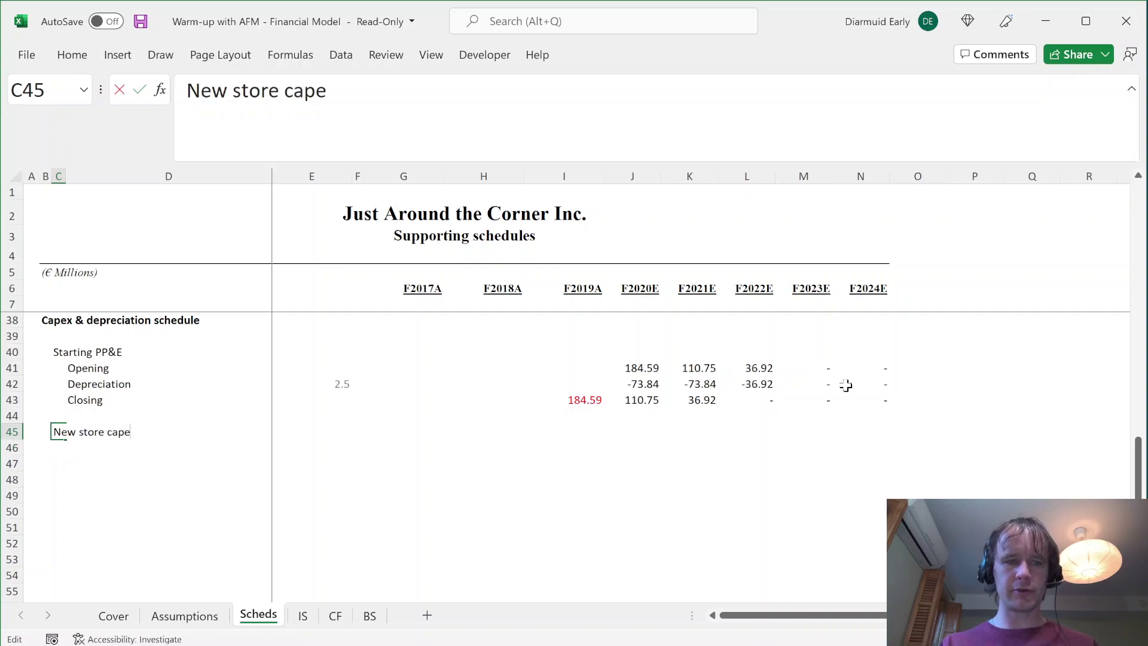
type("x & depreic")
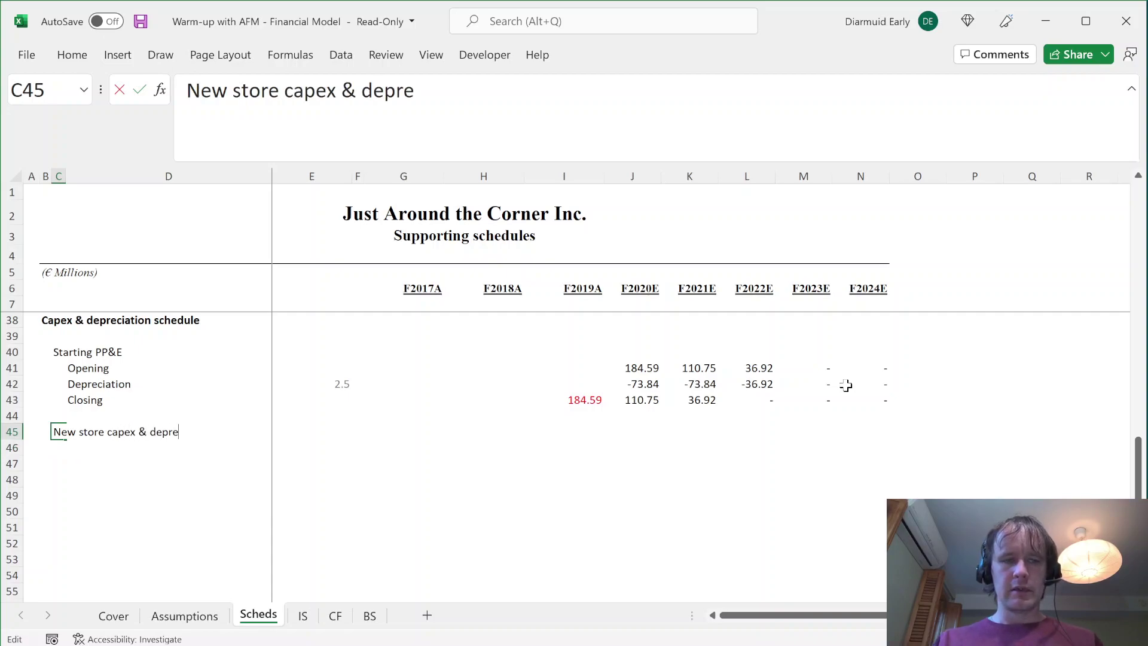
key("BackSpace")
key("BackSpace")
type("ciation")
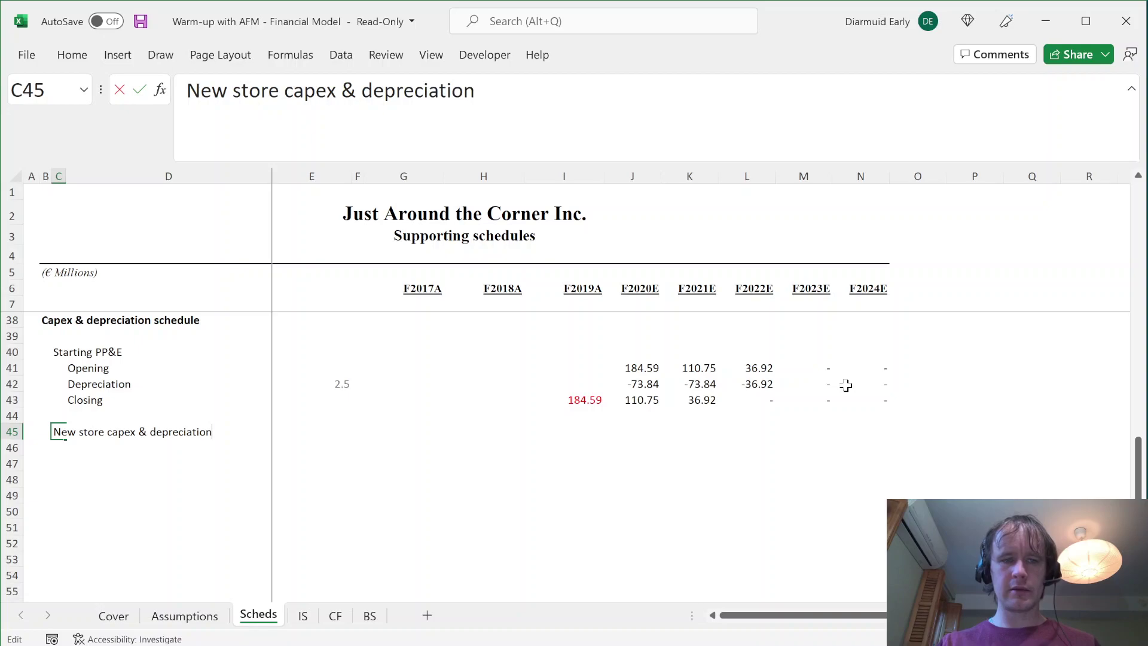
key("ctrl+Return")
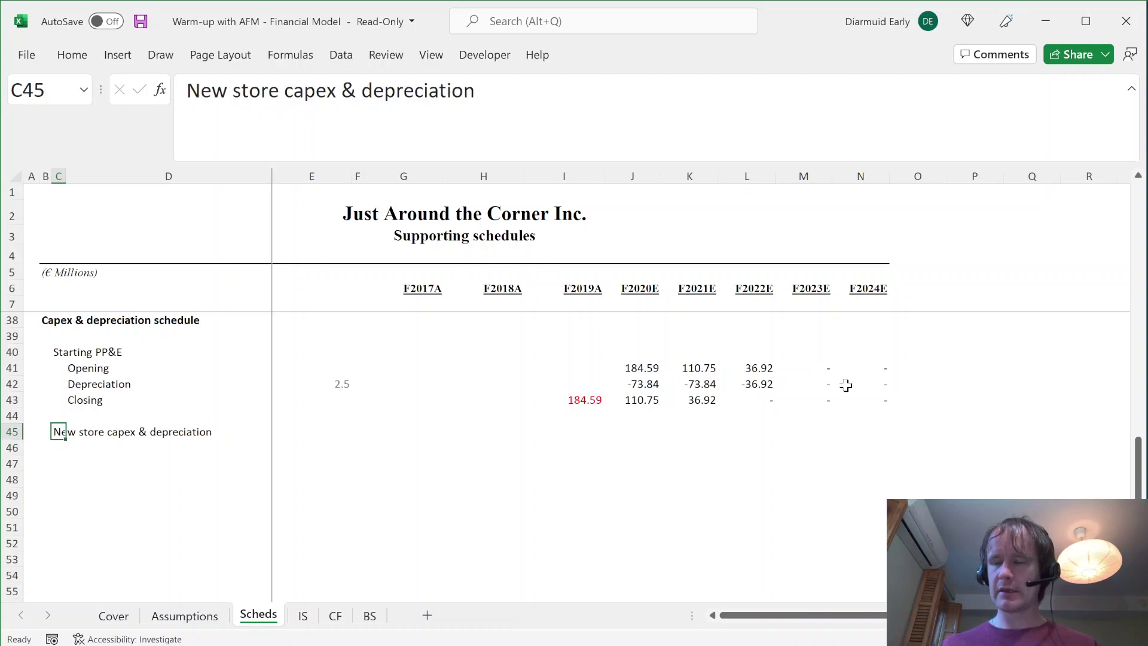
- Add the row label Cost per store in D47 under the new store heading
key("Right")
key("Right")
key("Right")
key("Right")
key("Down")
key("Left")
key("Left")
key("Left")
key("Left")
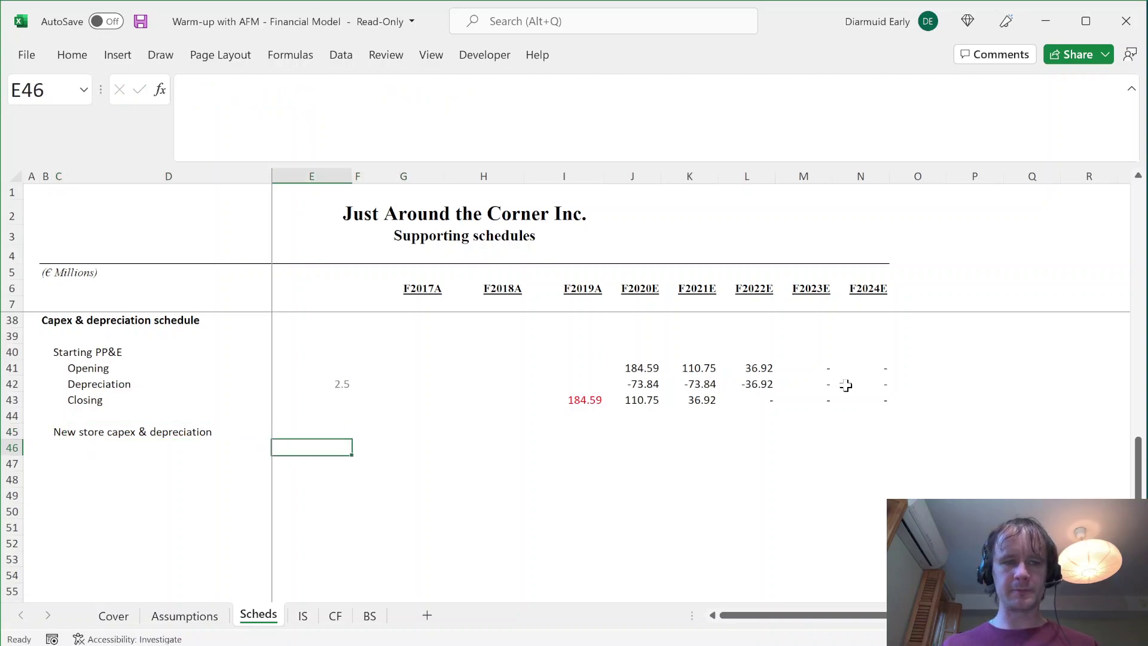
key("Down")
key("Right")
type("Ca")
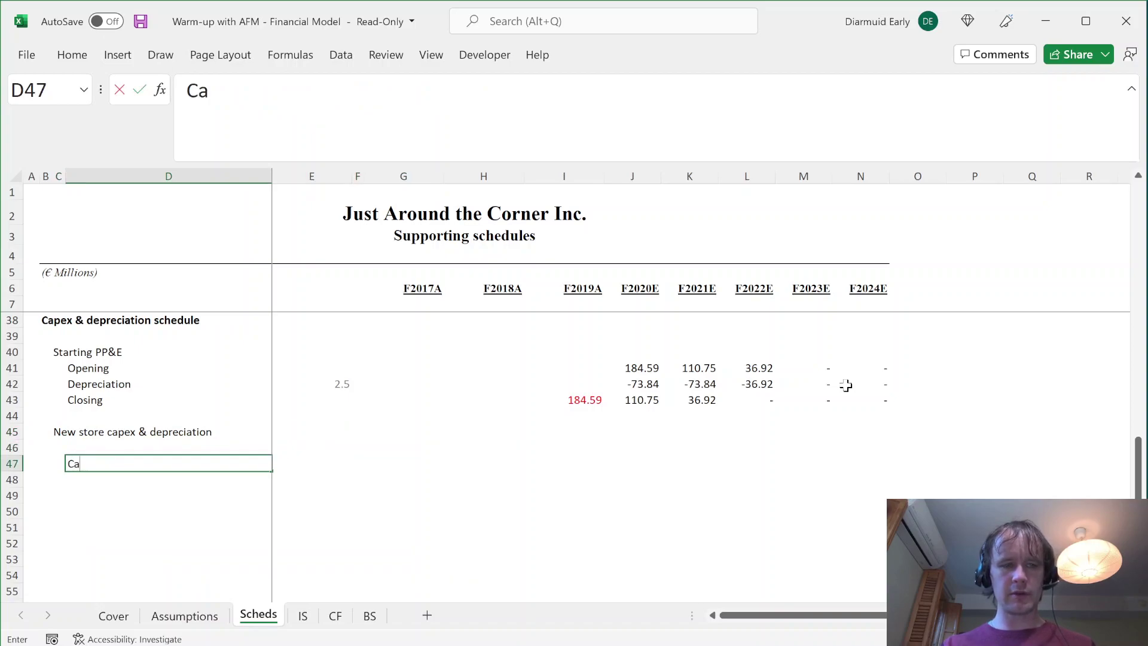
key("BackSpace")
type("Cost per")
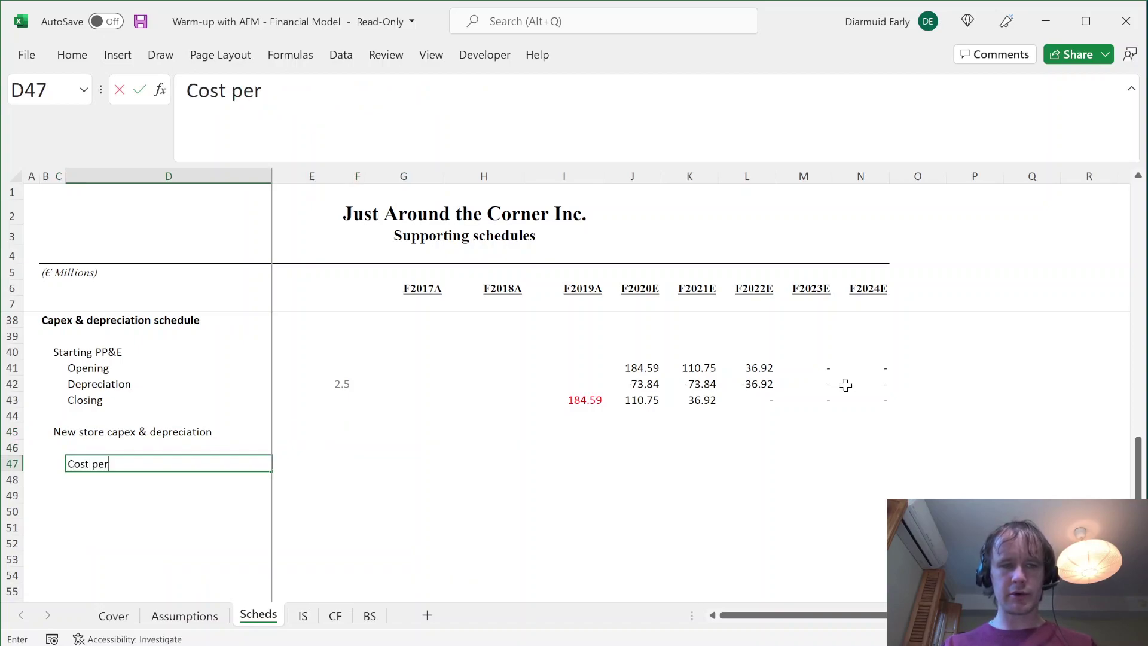
type(" sro")
key("BackSpace")
key("BackSpace")
type("tore")
- Link the F2020E cost per store in J47 to the CAPEX per New Store input with =Assumptions!J41
key("Right")
key("Right")
key("Right")
key("Right")
key("Right")
key("Right")
type("=")
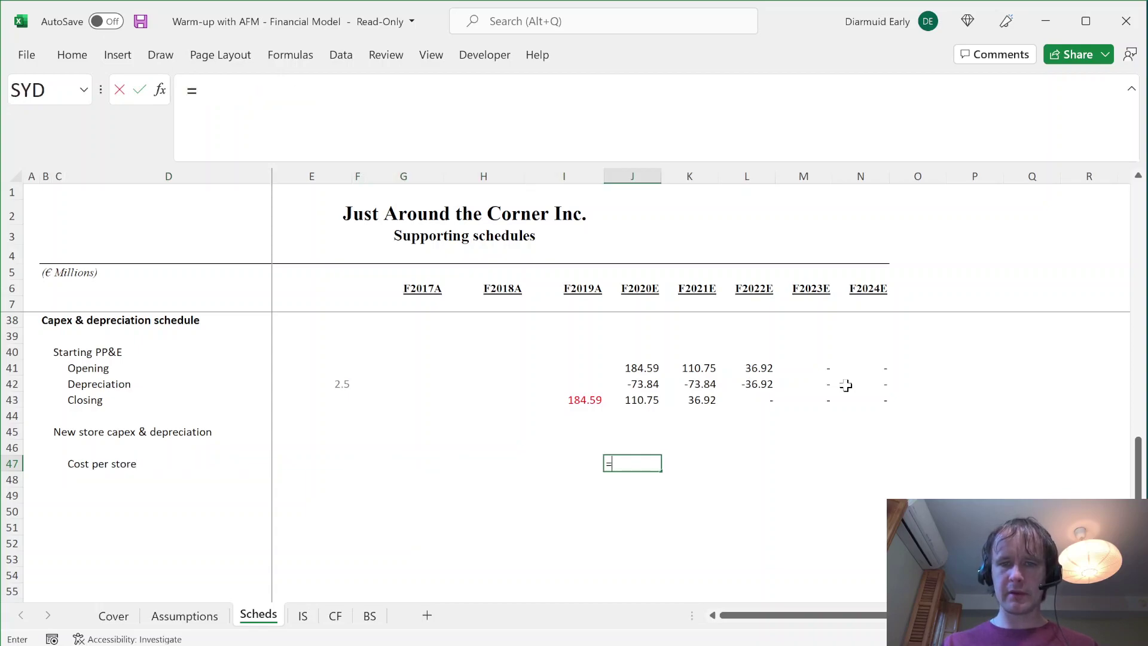
key("ctrl+Page_Up")
scroll(487, 550, "down", 3)
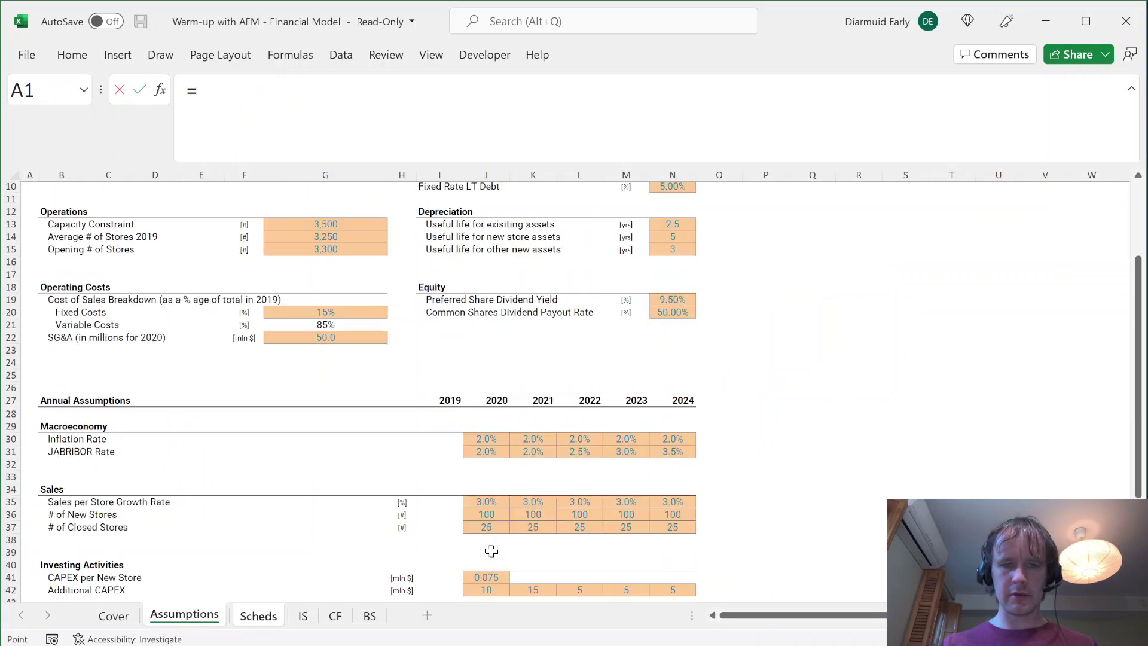
left_click(487, 577)
key("Return")
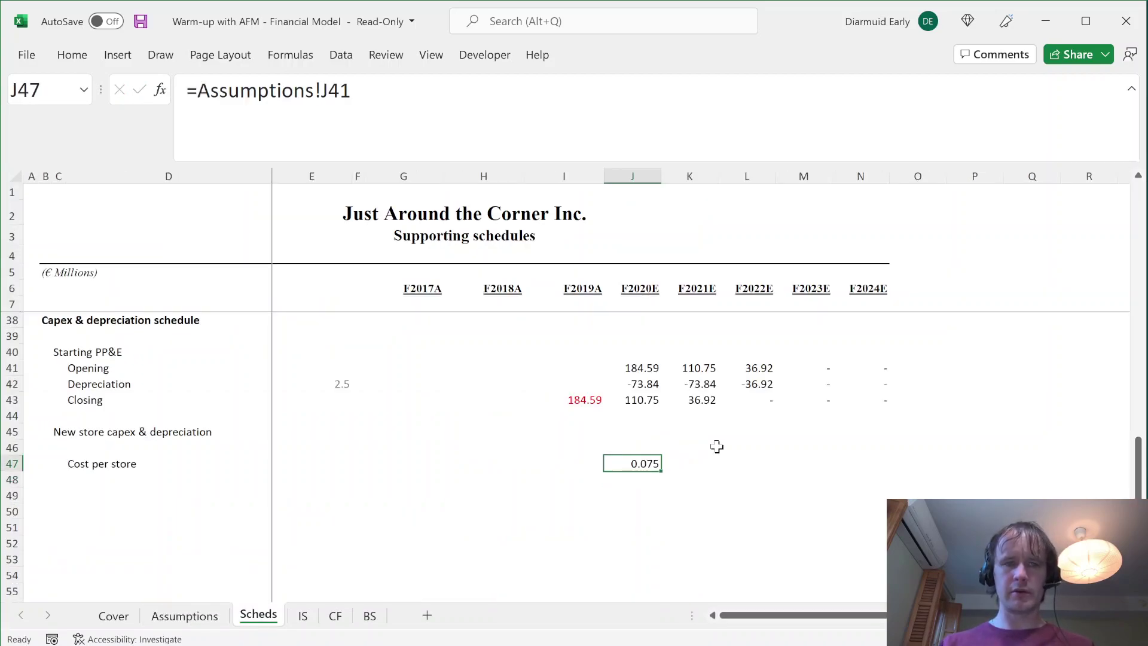
- Color the linked cost per store figure in J47 red
left_click(72, 54)
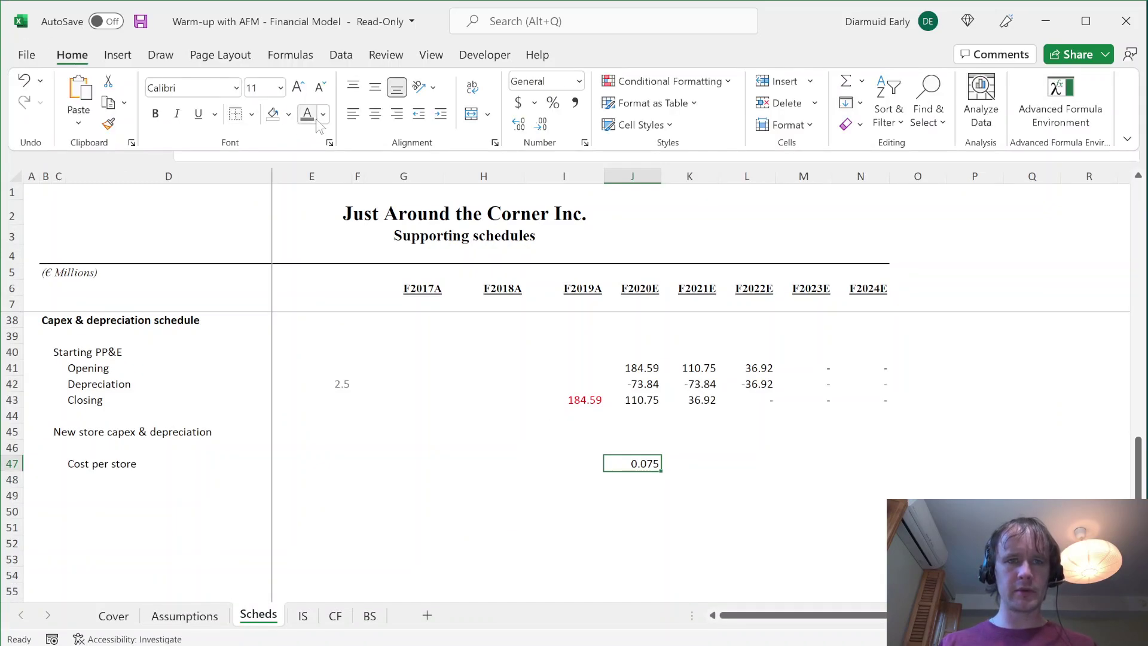
left_click(323, 114)
left_click(323, 275)
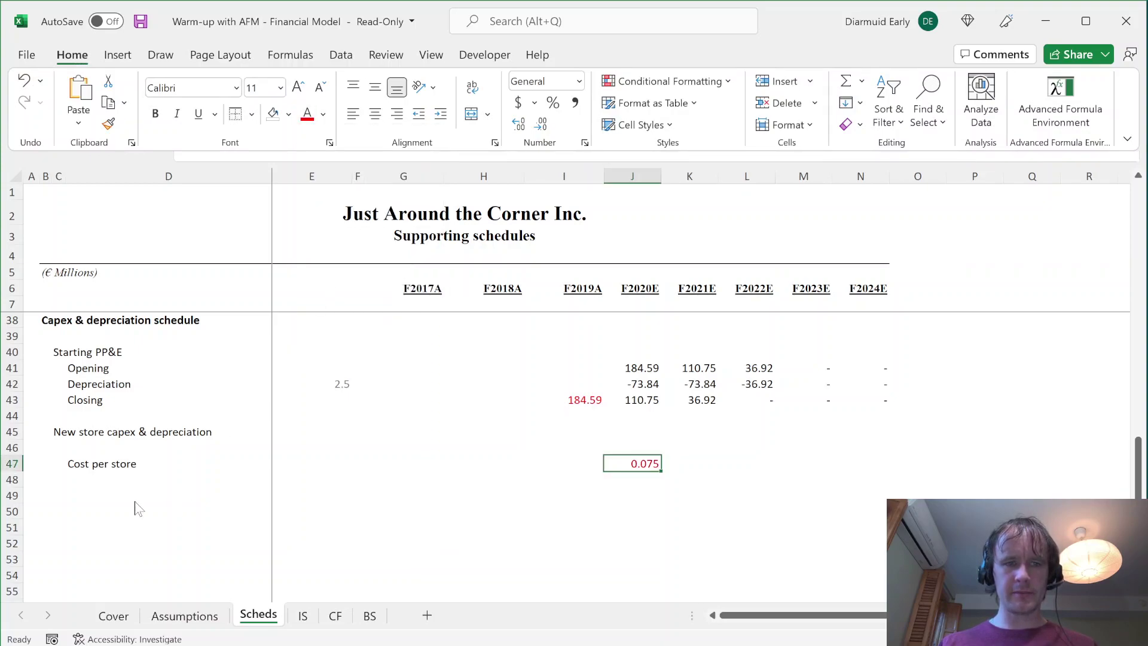
- Enter the row label Cost per store growth in D48
left_click(97, 479)
type("Cost")
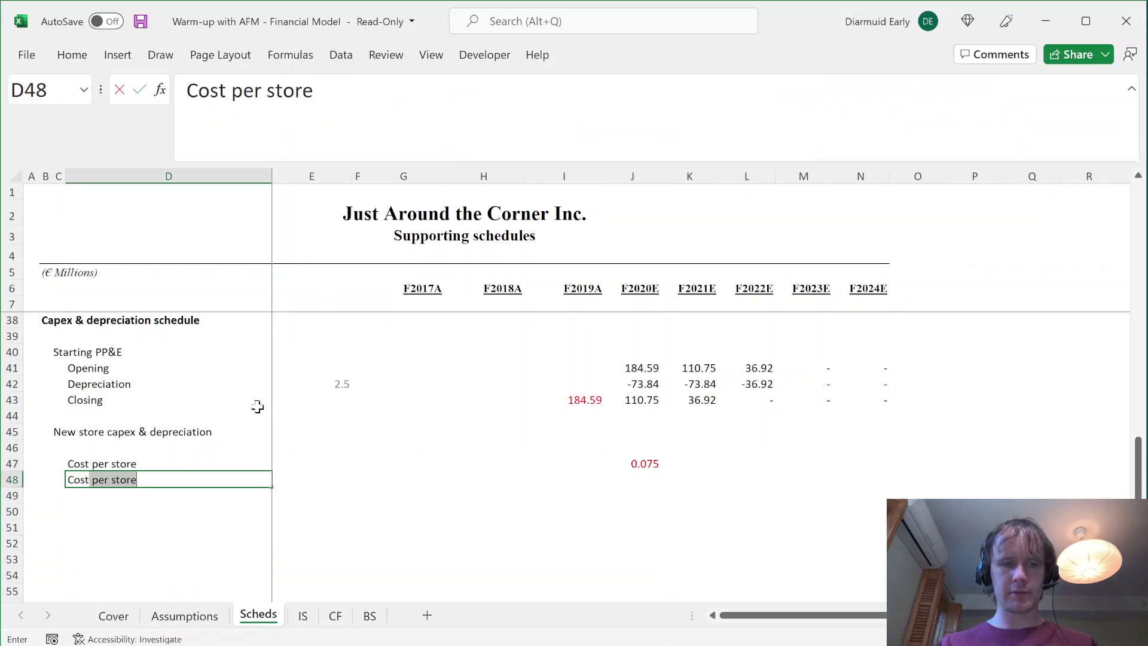
type(" per store drowth")
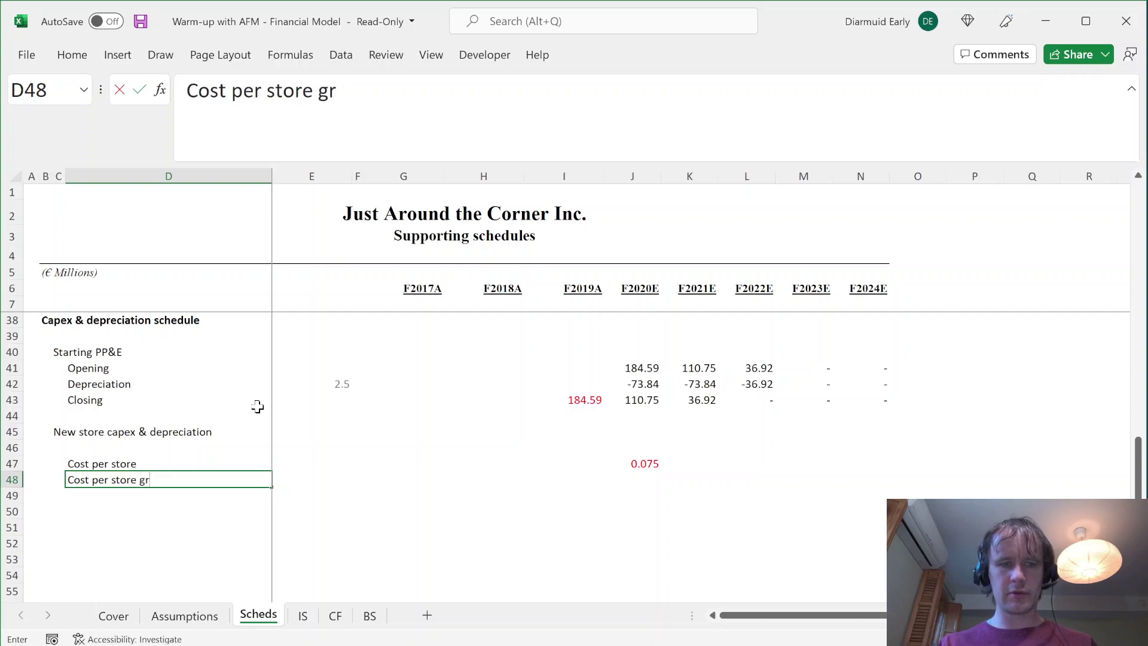
- Link cost per store growth in K48 to the Inflation Rate with =Assumptions!K30 and fill it across to N48
key("Right")
key("Right")
key("Right")
key("Right")
key("Right")
key("Right")
key("Right")
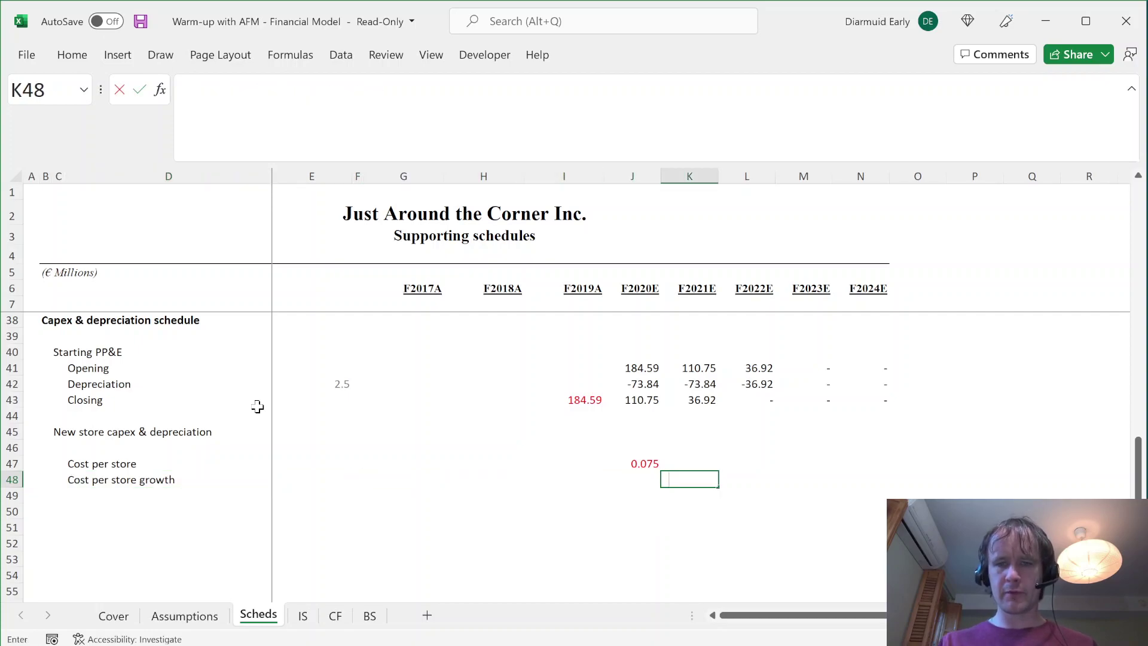
type("=")
key("ctrl+Page_Up")
left_click(541, 440)
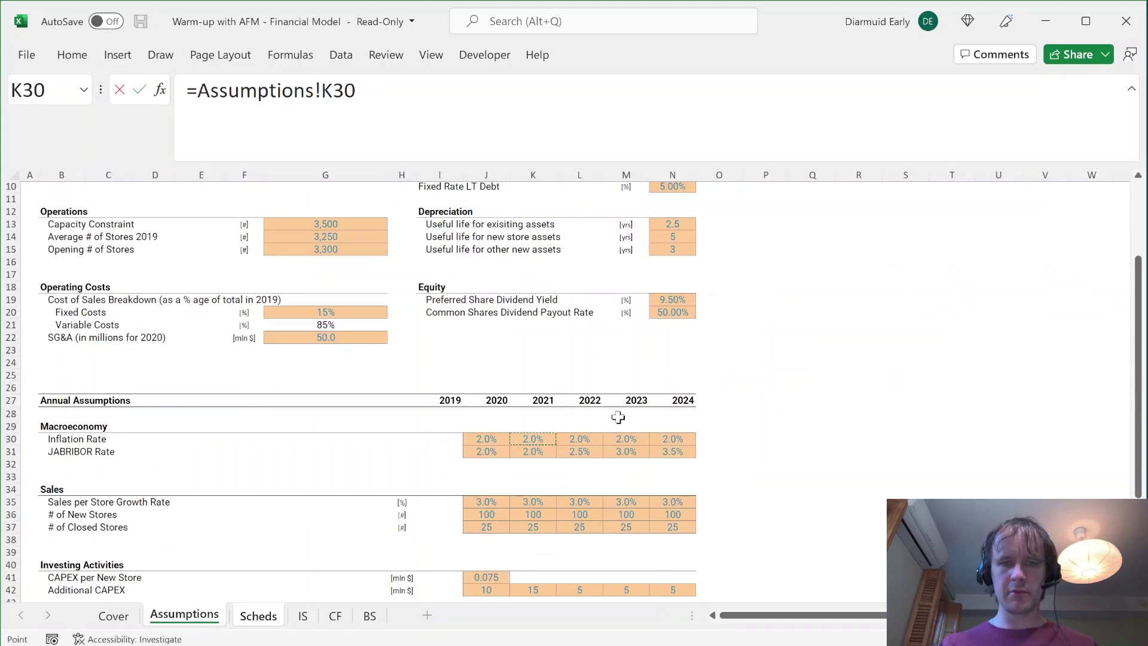
key("ctrl+Return")
key("shift+Right")
key("shift+Right")
key("shift+Right")
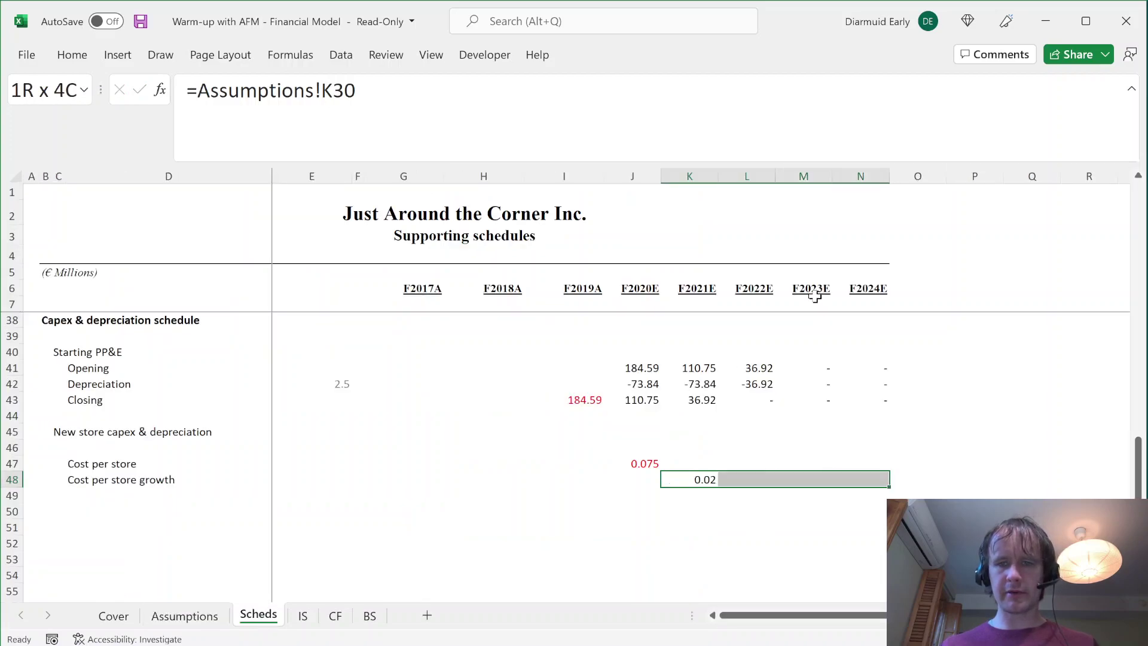
key("ctrl+r")
- Format the growth rates in K48:N48 as percentages and italicize the whole cost per store growth row
key("ctrl+shift+5")
key("ctrl+period")
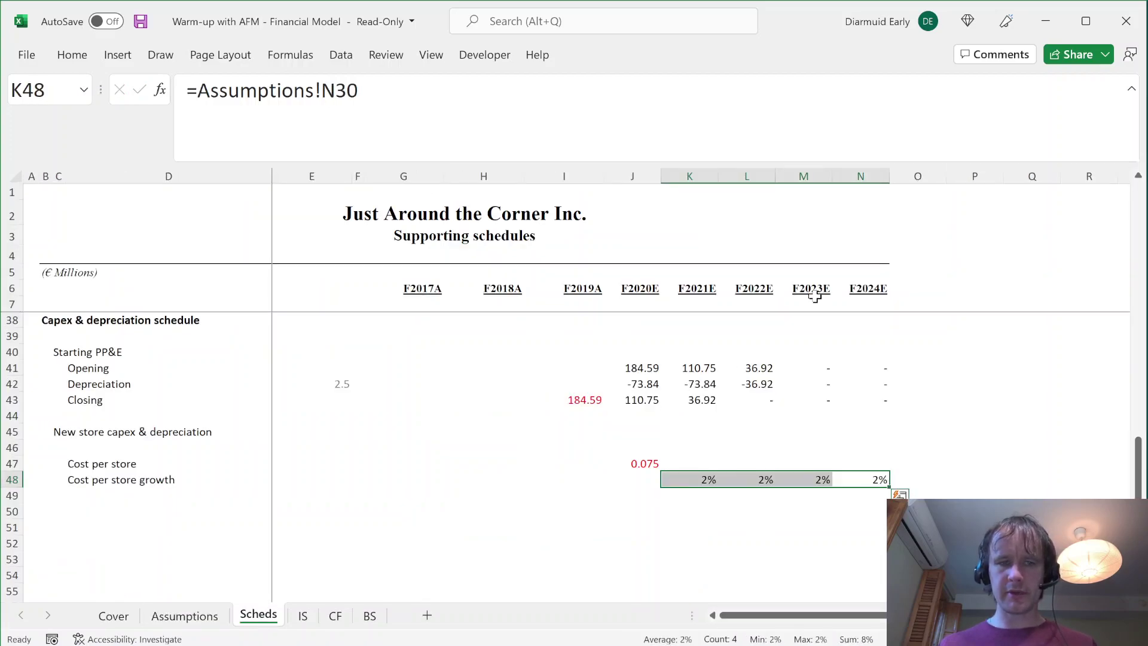
key("ctrl+shift+Left")
key("ctrl+i")
- Calculate the F2021E cost per store in K47 as =J47*(1+K48) and fill the formula across to N47
key("Up")
key("Left")
key("Left")
key("Left")
type("=")
key("Left")
type("*(1+")
key("Down")
key("ctrl+Return")
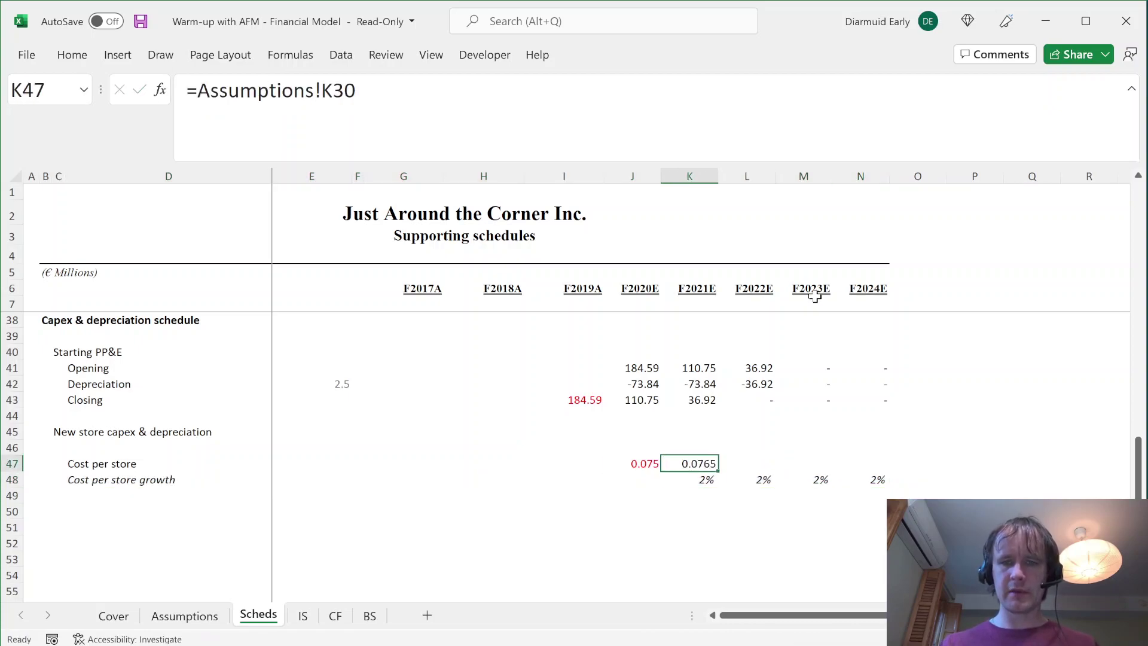
key("shift+Right")
key("shift+Right")
key("shift+Right")
key("ctrl+r")
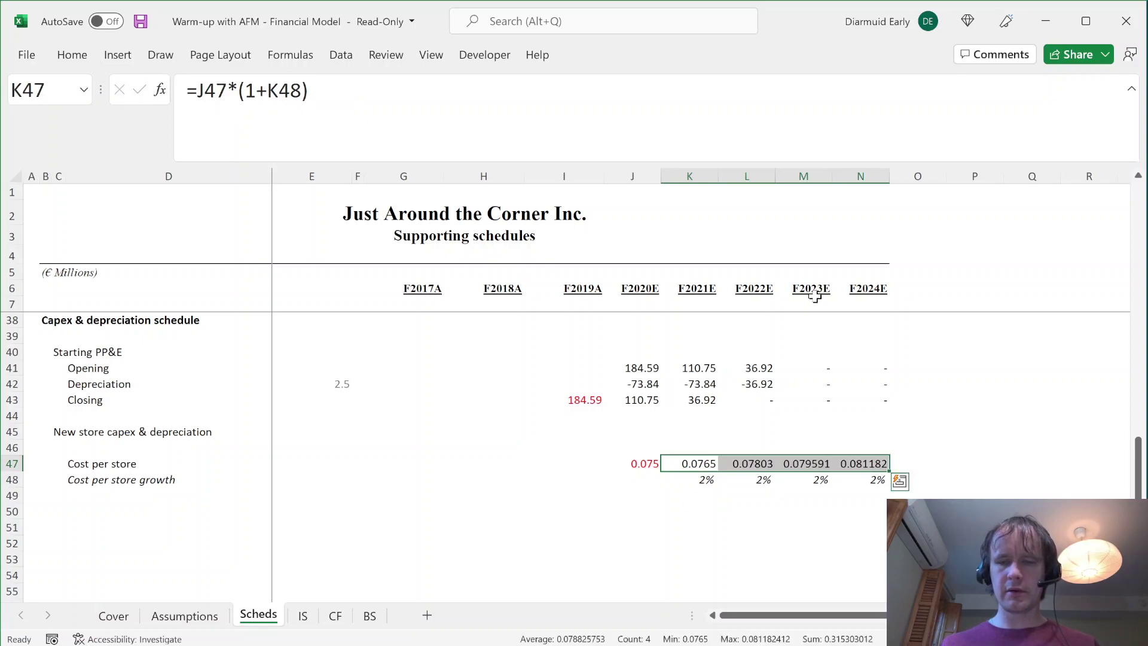
- Format the cost per store figures in K47:N47 as numbers with three decimal places
key("ctrl+shift+1")
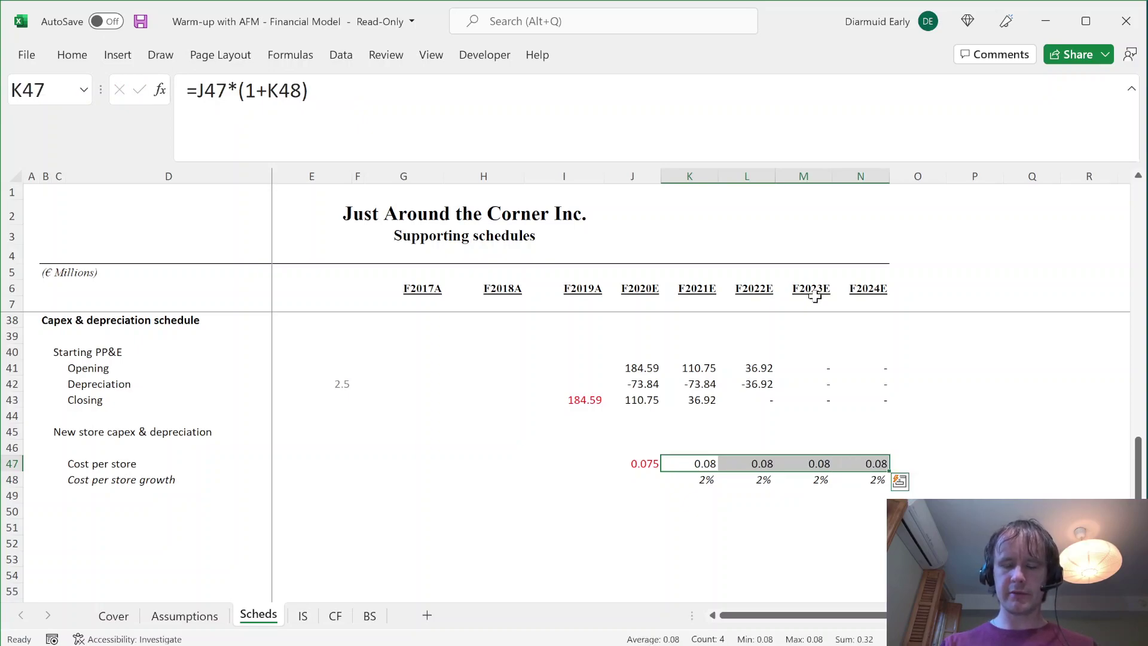
key("alt+h")
key("0")
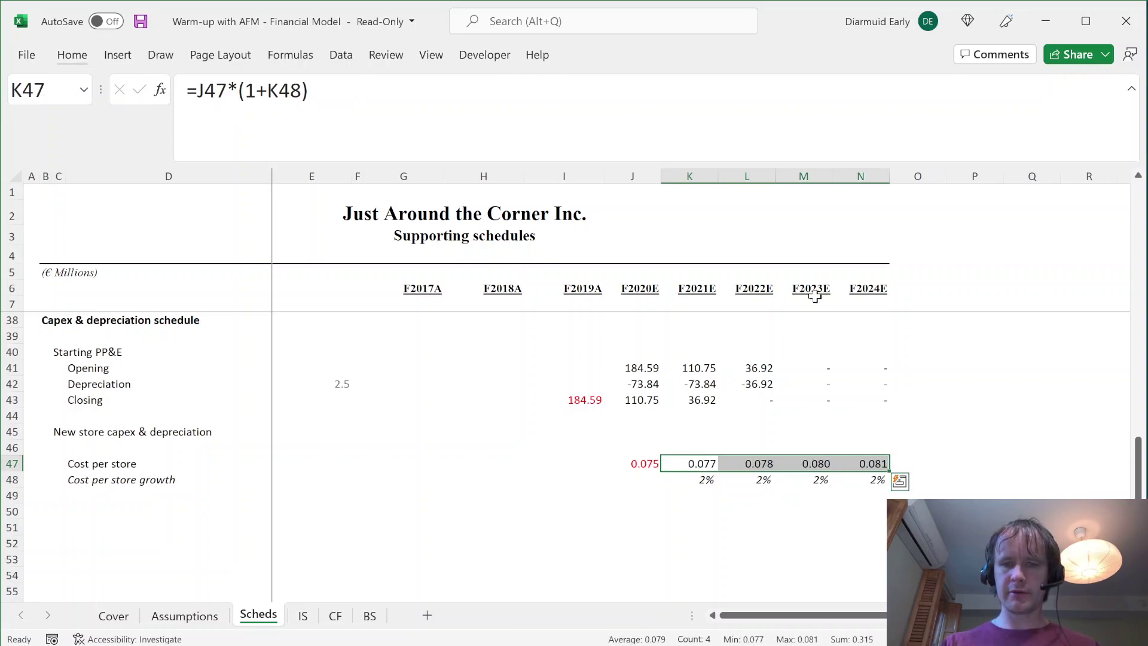
left_click(651, 466)
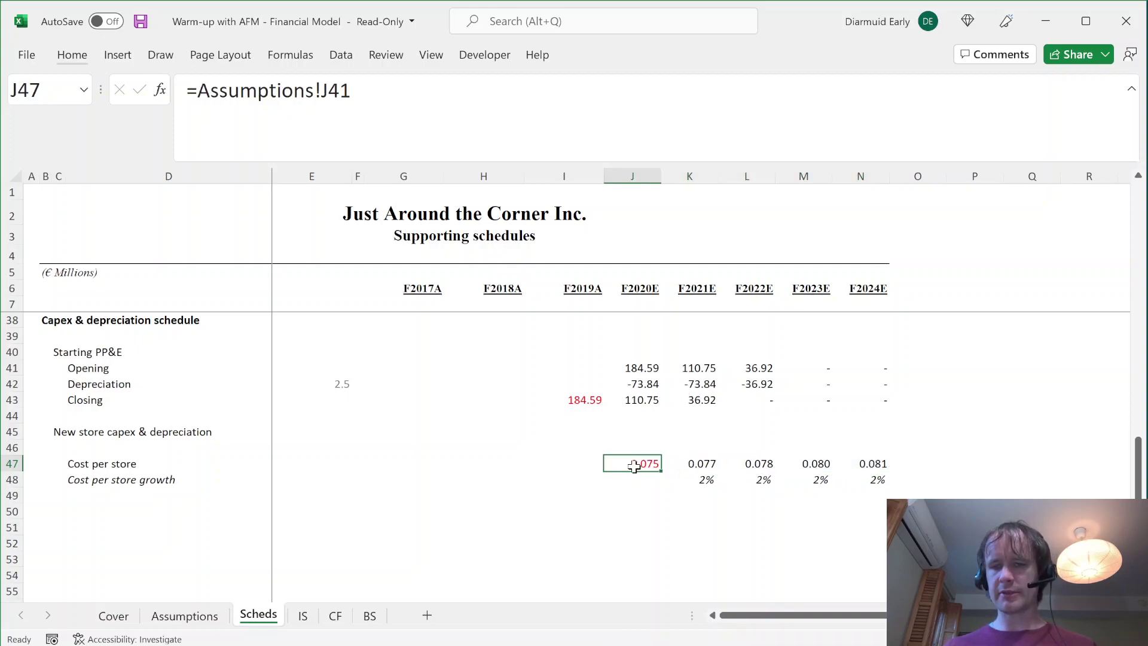
- Add the row label Capex in D50 and calculate F2020E capex in J50 from cost per store and added stores as =J47*J12
left_click(89, 513)
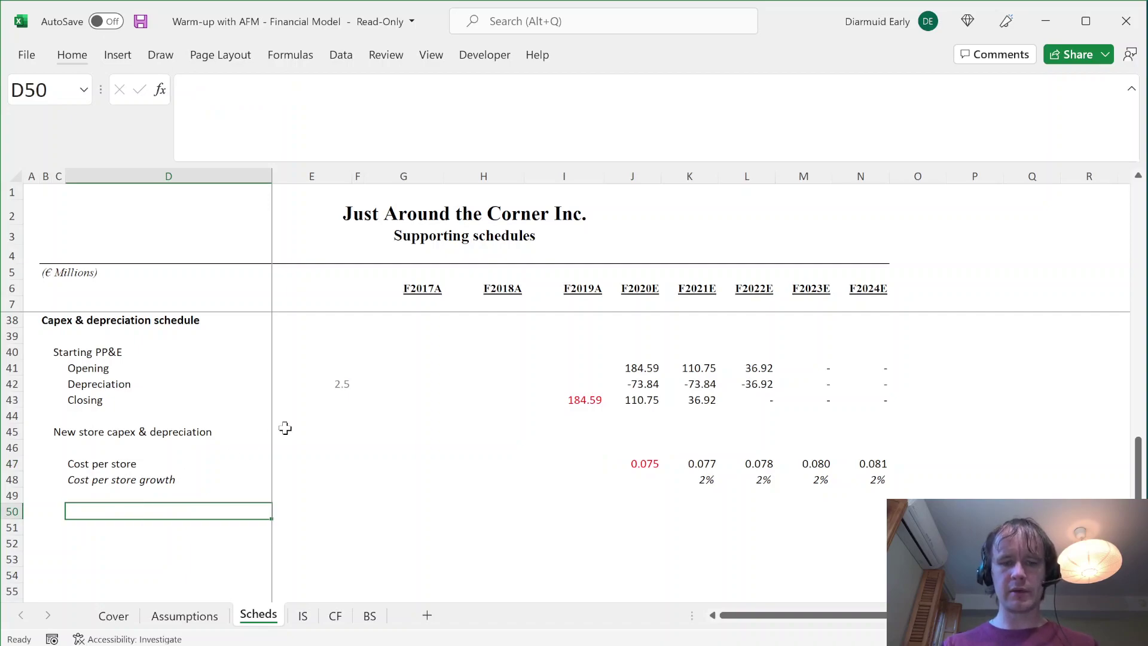
type("Capex")
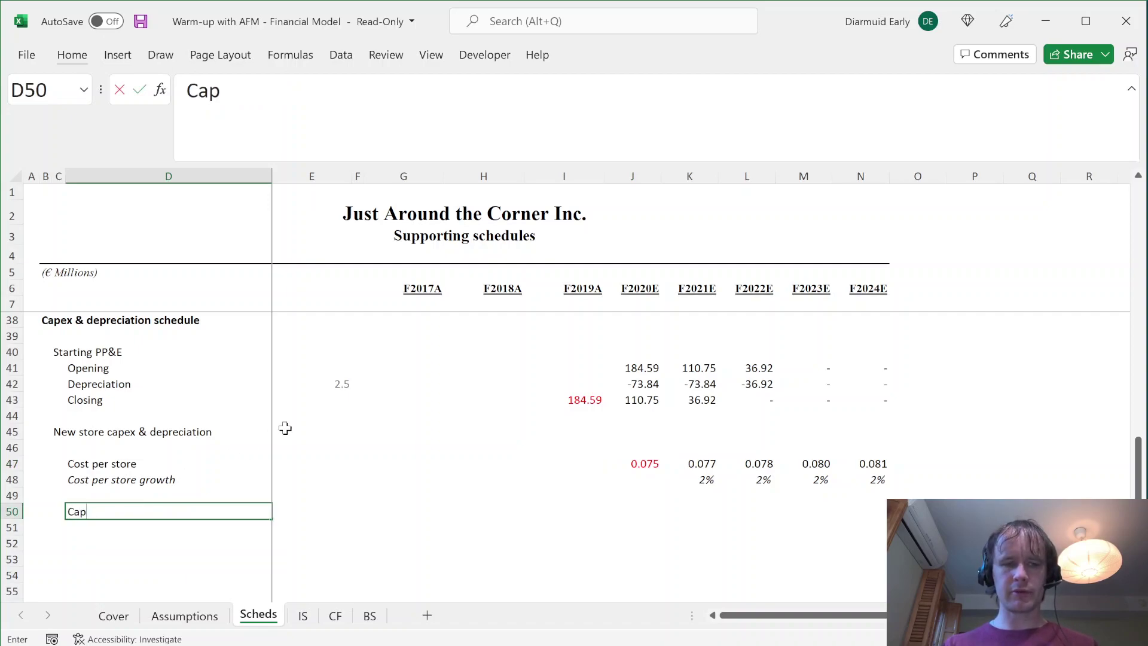
key("Right")
key("Right")
key("Right")
key("Right")
key("Right")
key("Right")
type("=")
key("Up")
key("Up")
key("Up")
type("(")
key("BackSpace")
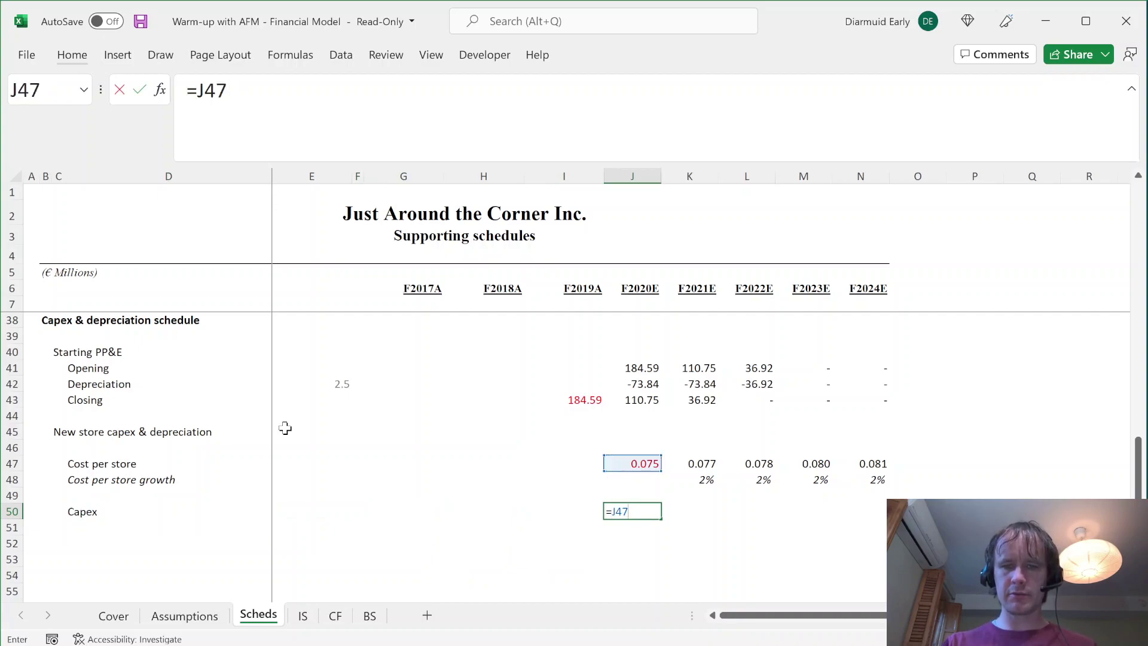
type("*")
key("ctrl+Home")
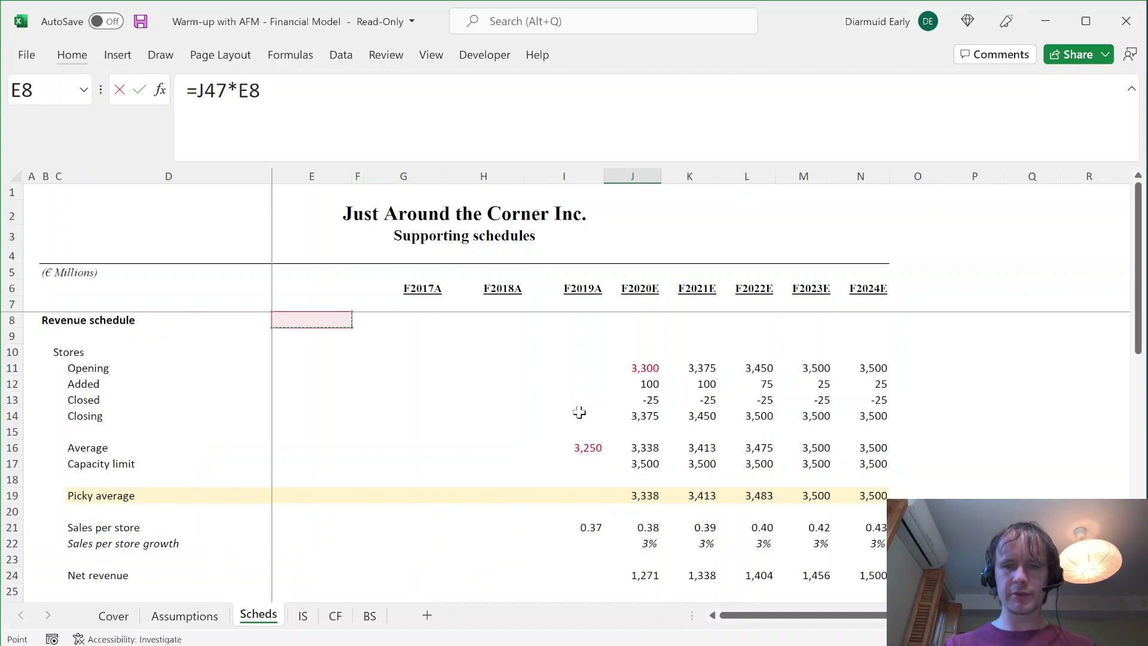
left_click(647, 387)
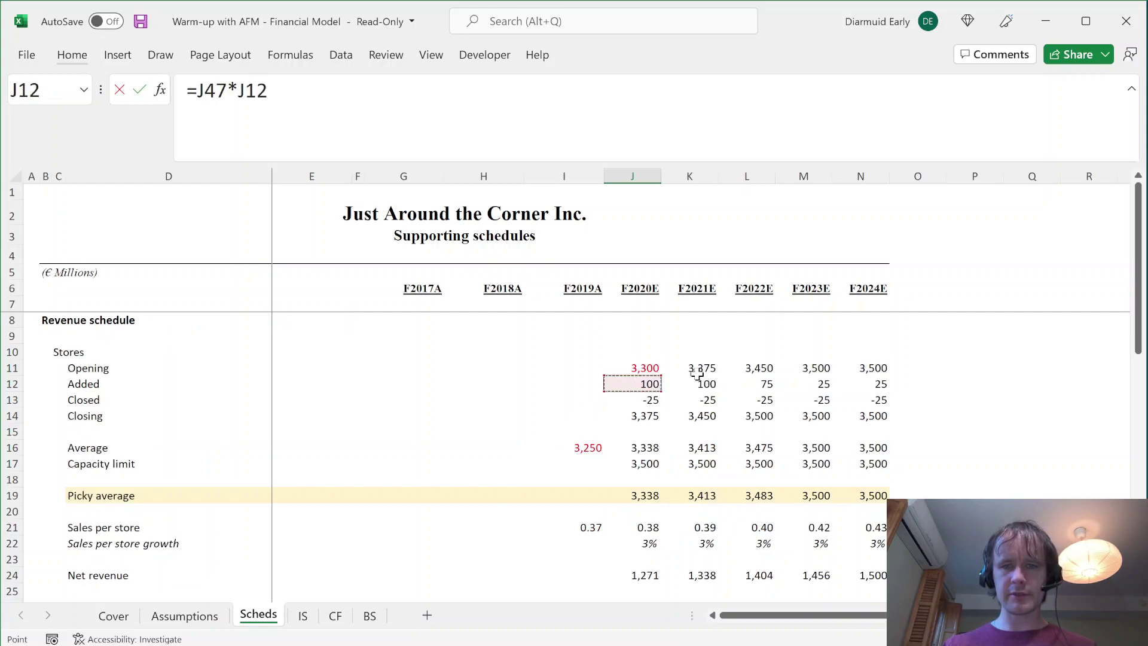
key("ctrl+Return")
- Fill the capex formula across J50:N50 and format the row with two decimal places
key("shift+Right")
key("shift+Right")
key("shift+Right")
key("shift+Right")
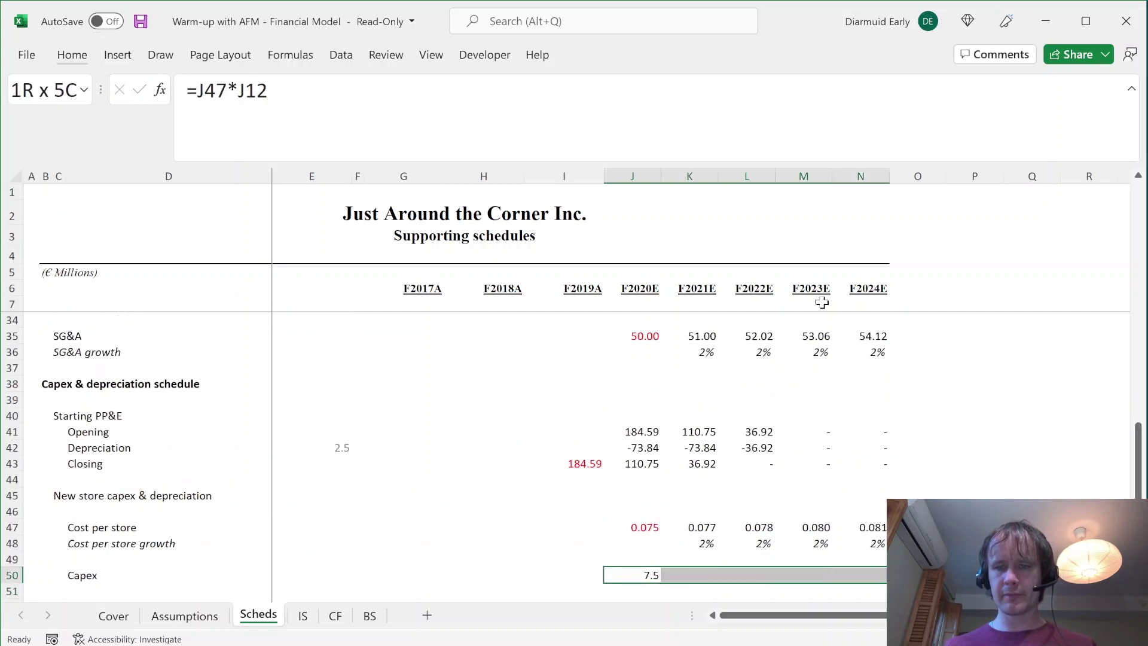
key("ctrl+r")
key("ctrl+shift+1")
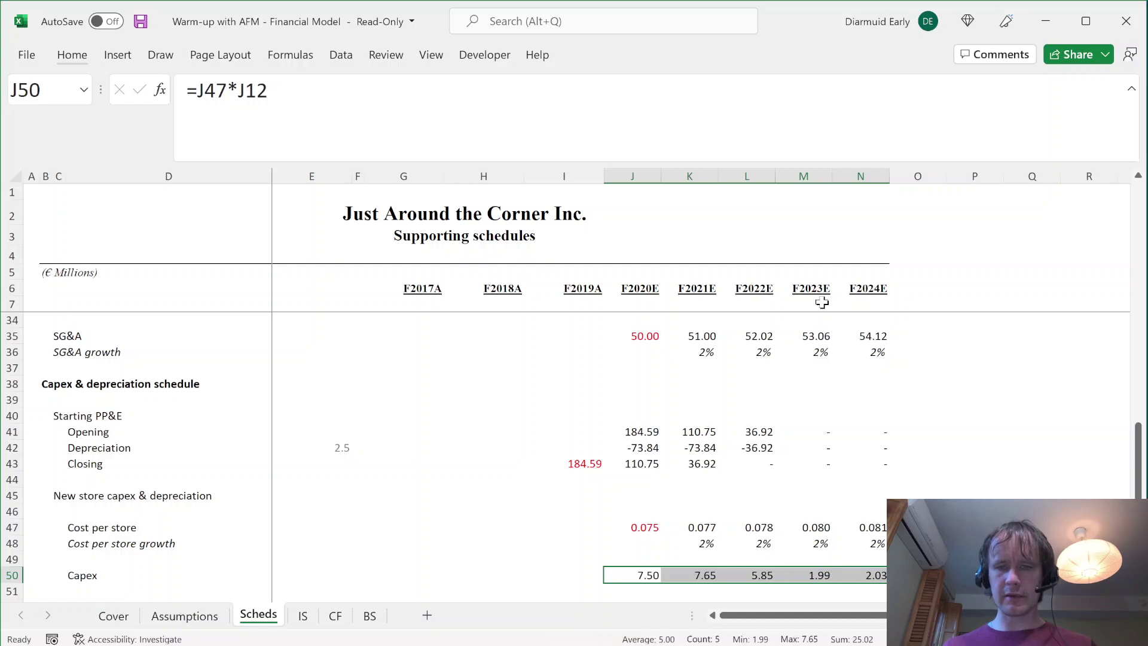
- Enter the row label Depreciation in D52 below the Capex row
key("Down")
key("Down")
key("Down")
key("Down")
key("Down")
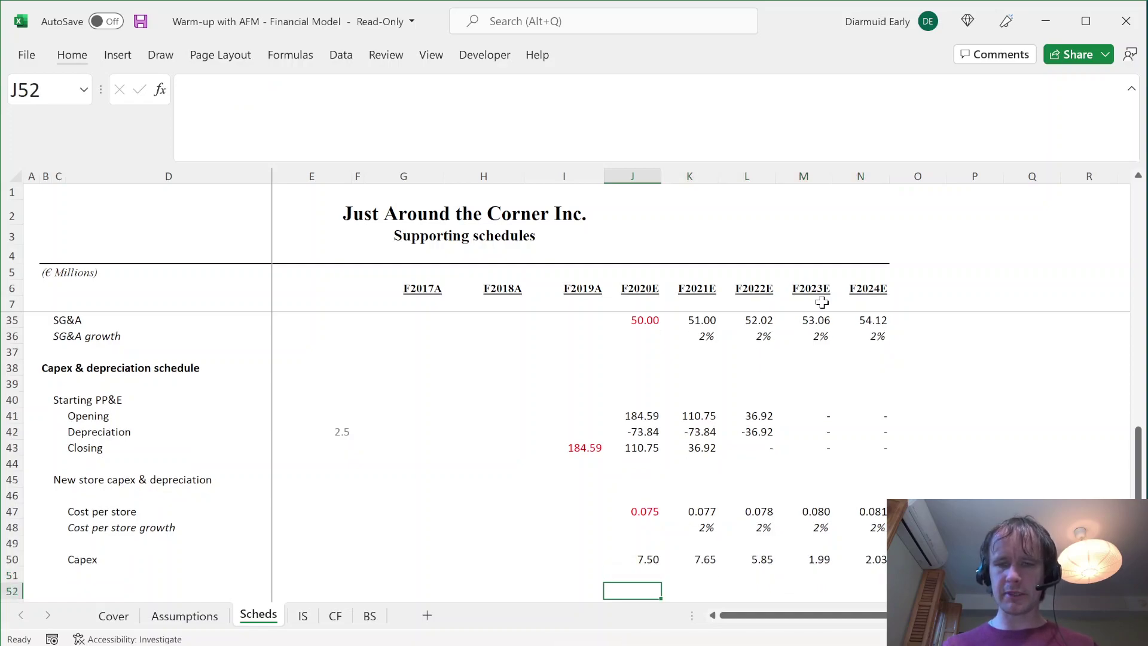
key("Up")
key("Up")
key("Up")
key("Up")
key("Up")
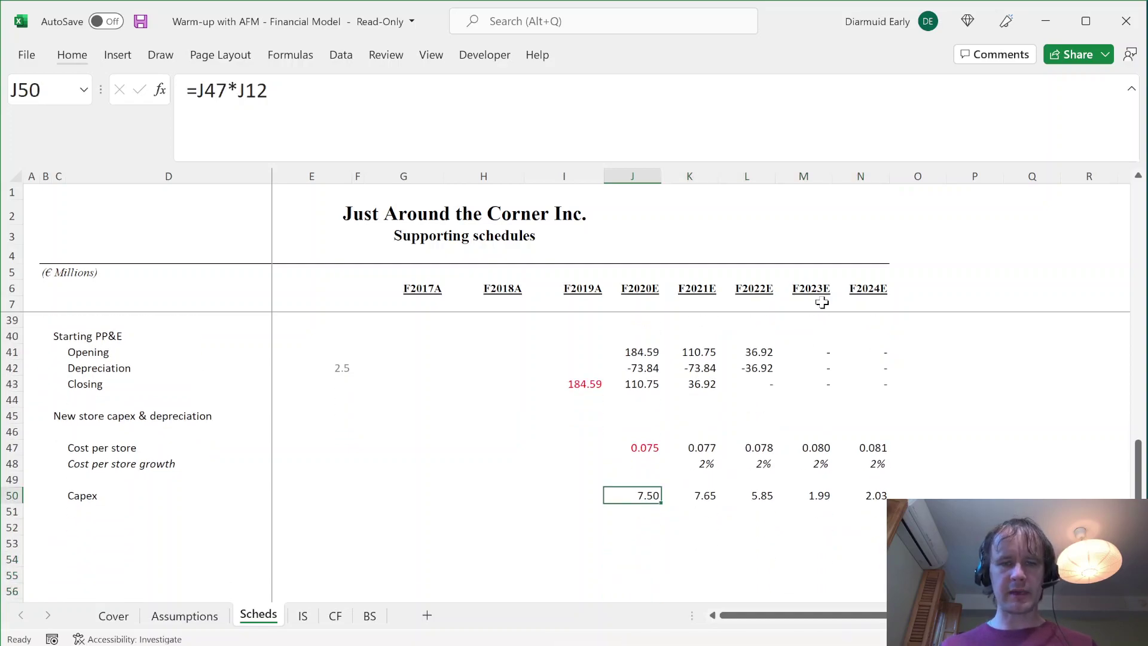
key("Down")
key("Down")
key("Home")
key("Right")
key("Right")
key("Right")
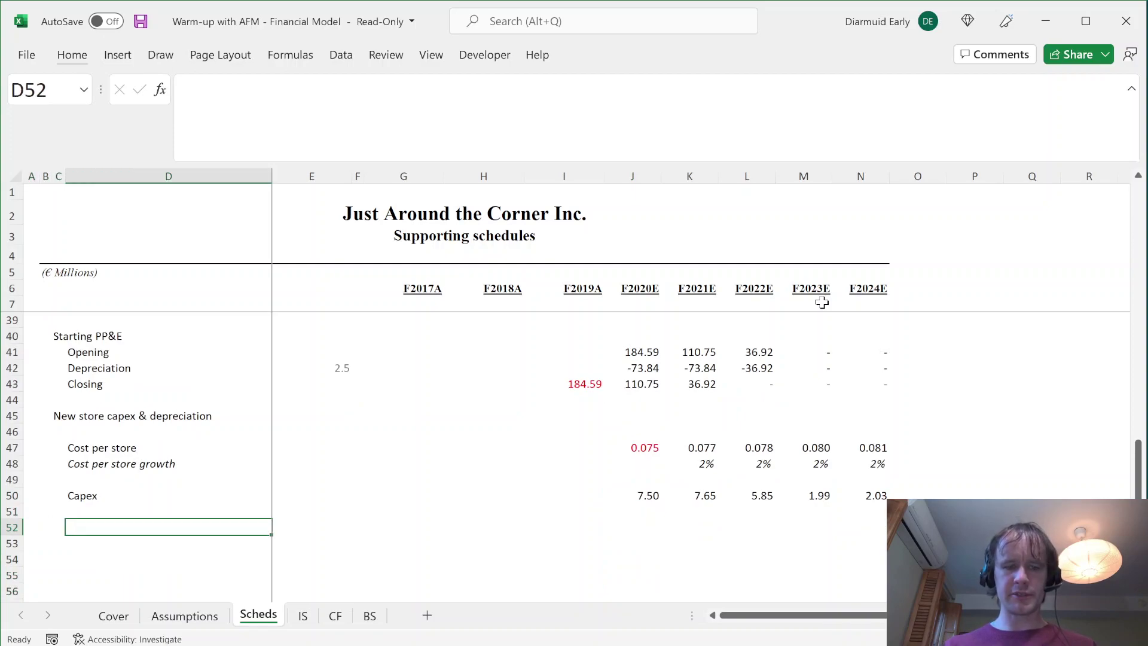
type("Depreciation")
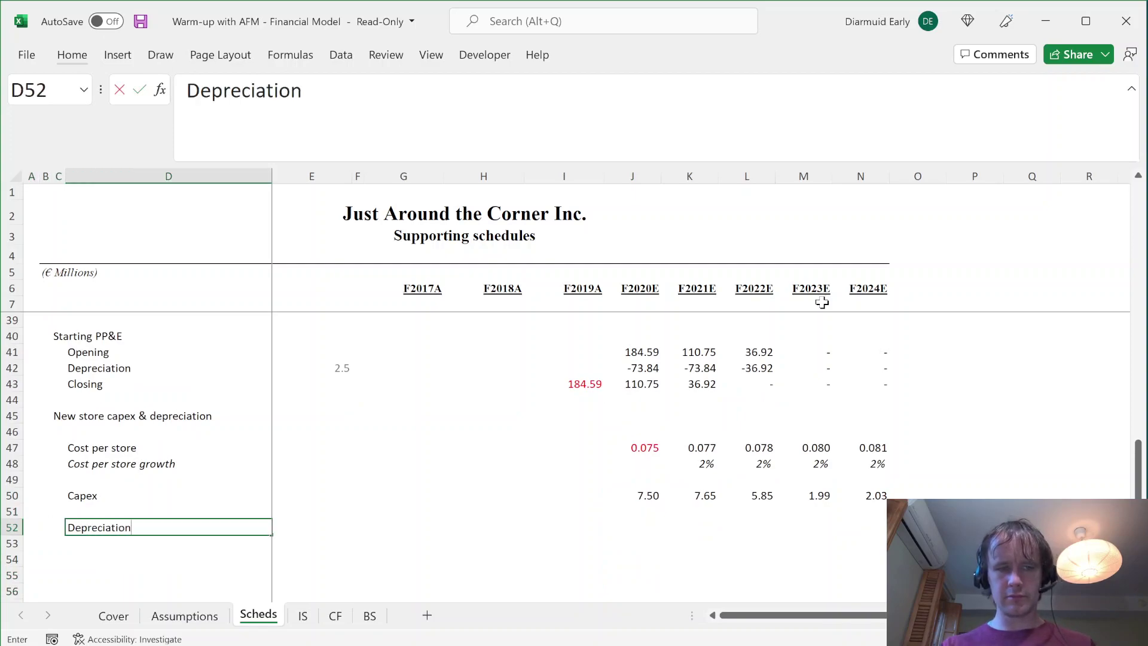
key("Return")
- List the forecast years down column D from D53 with =TRANSPOSE(J6:N6)
key("Up")
key("Right")
key("Left")
key("Down")
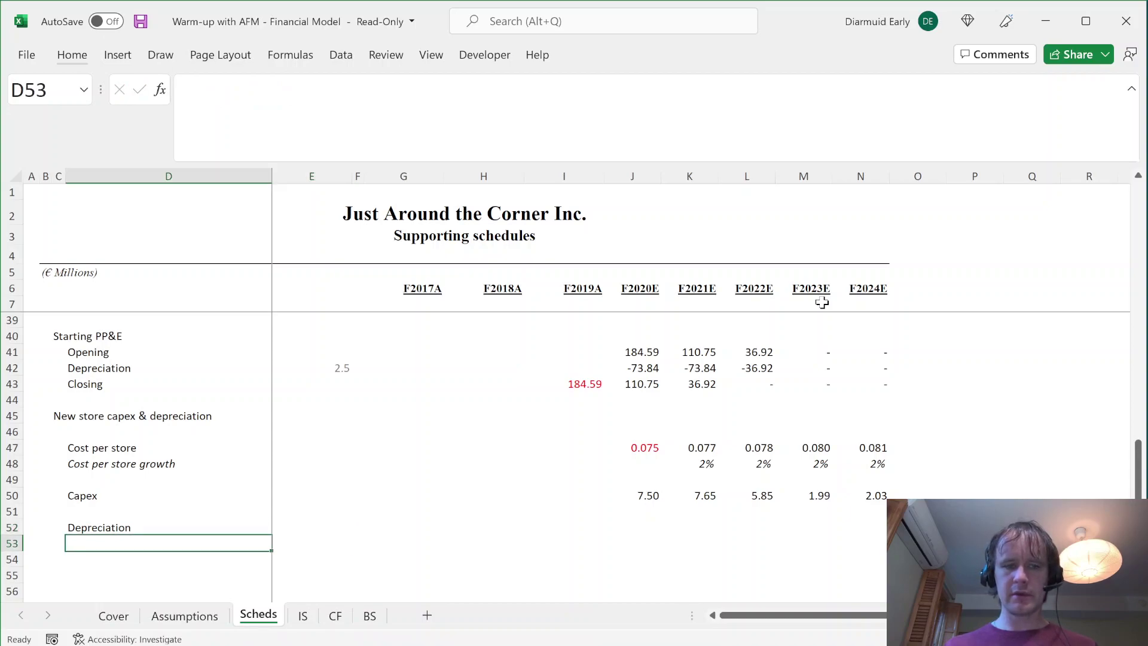
type("=tran")
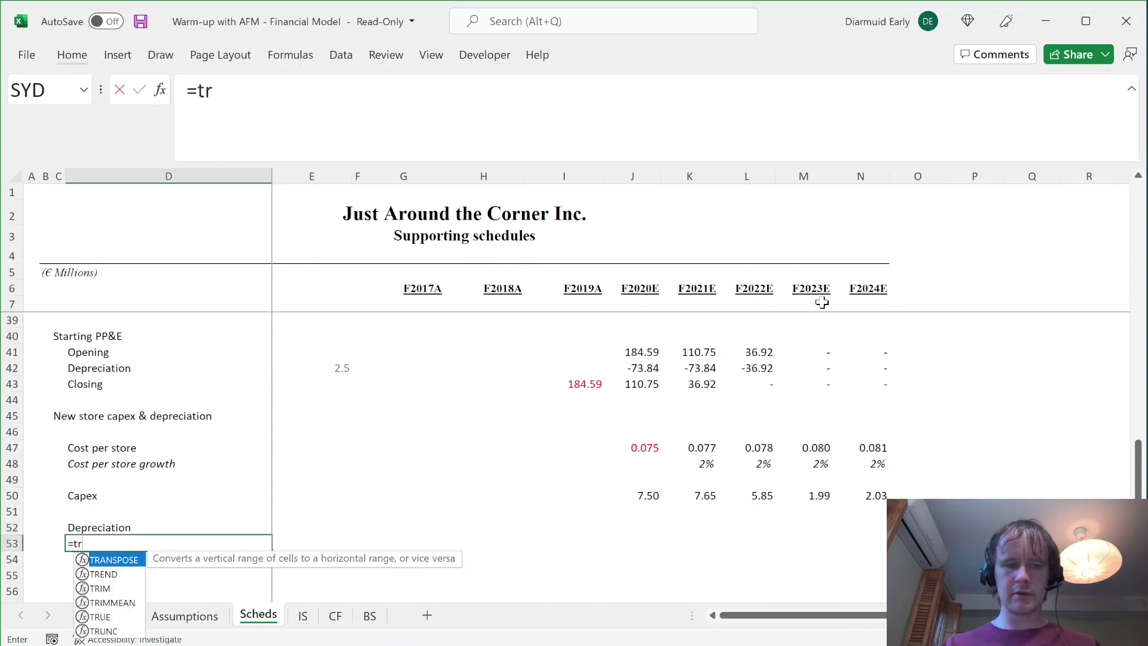
key("Tab")
left_click(632, 290)
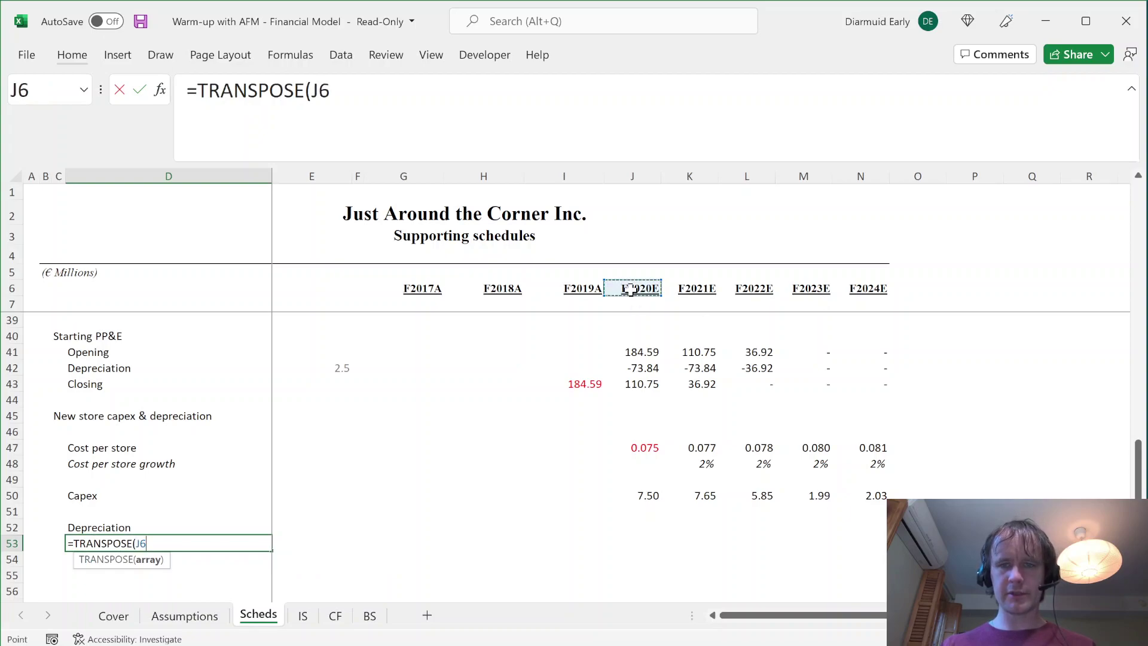
key("ctrl+shift+Right")
type(")")
key("Return")
key("Down")
key("Down")
key("Down")
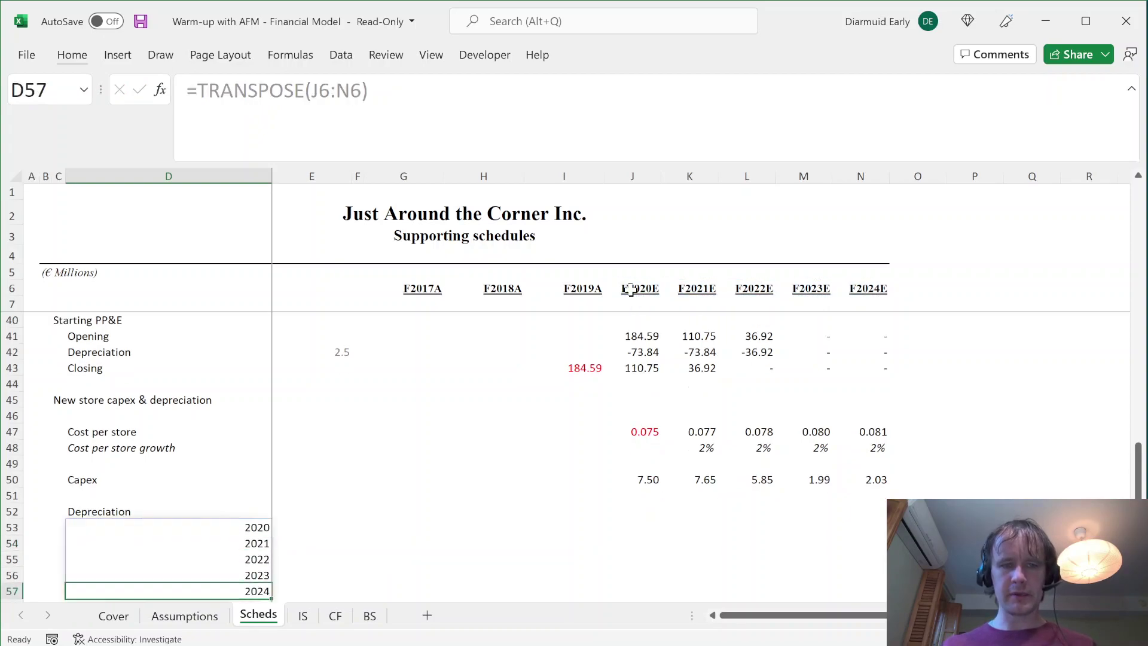
- Extend the label in D52 to read Depreciation by purchase year
key("Up")
key("Up")
key("Up")
key("Up")
key("Up")
key("F2")
type("by purchase year")
key("Return")
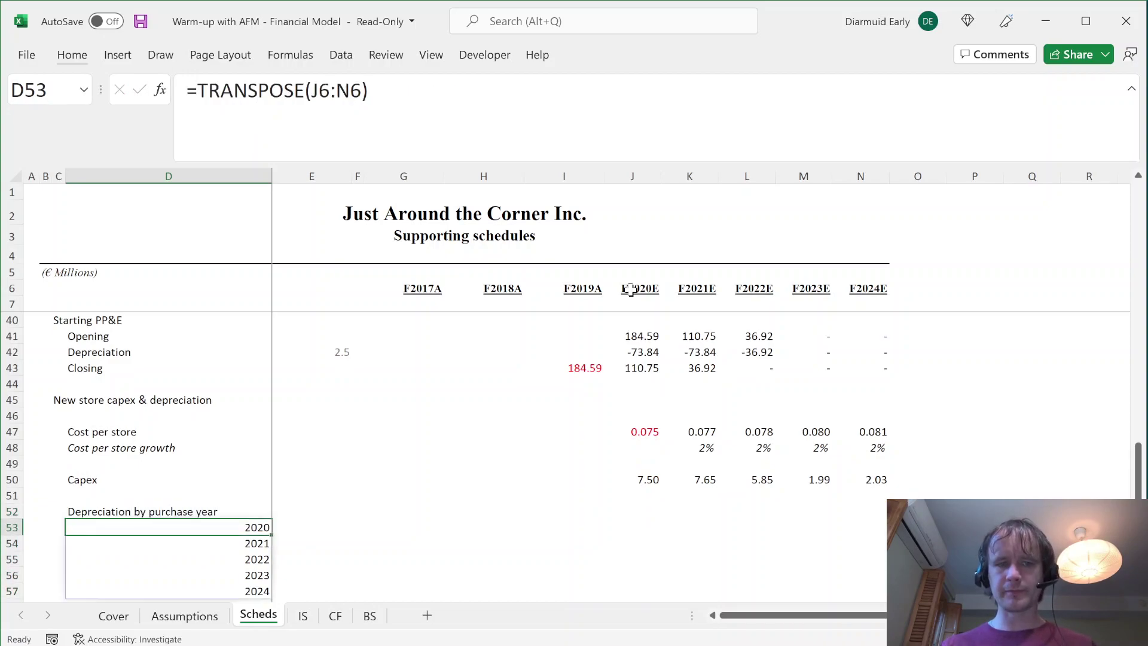
key("Right")
key("Right")
key("Right")
key("Right")
key("Right")
key("Right")
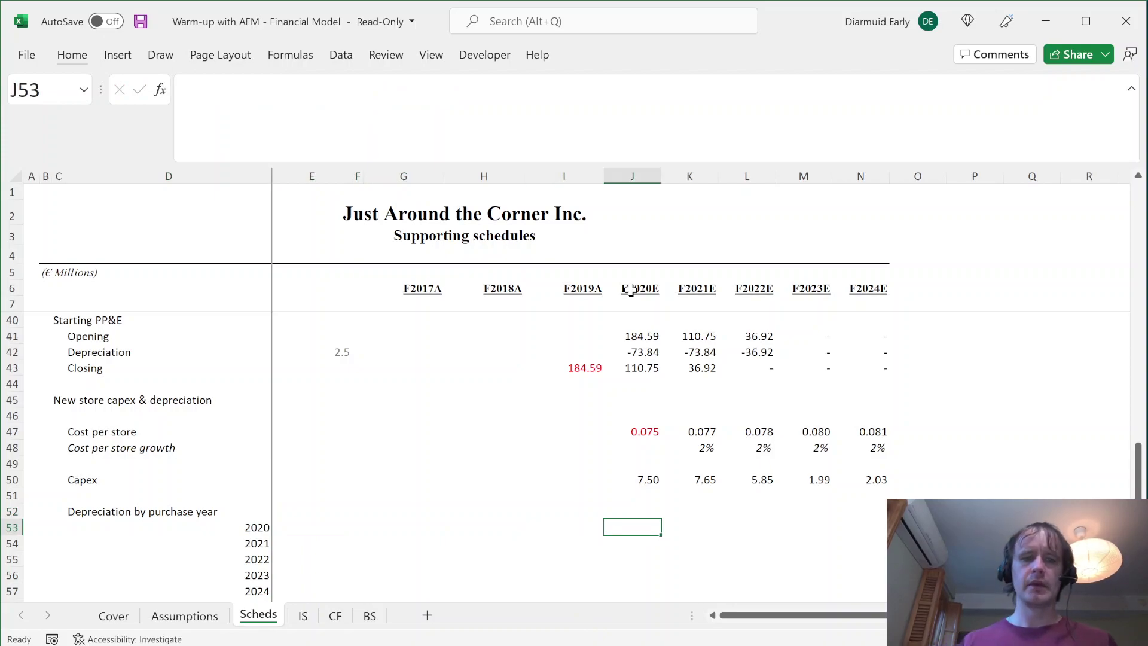
key("shift+Right")
key("shift+Right")
key("shift+Right")
key("shift+Right")
key("shift+Right")
key("shift+Right")
key("shift+Right")
key("shift+Right")
key("shift+Right")
key("shift+Right")
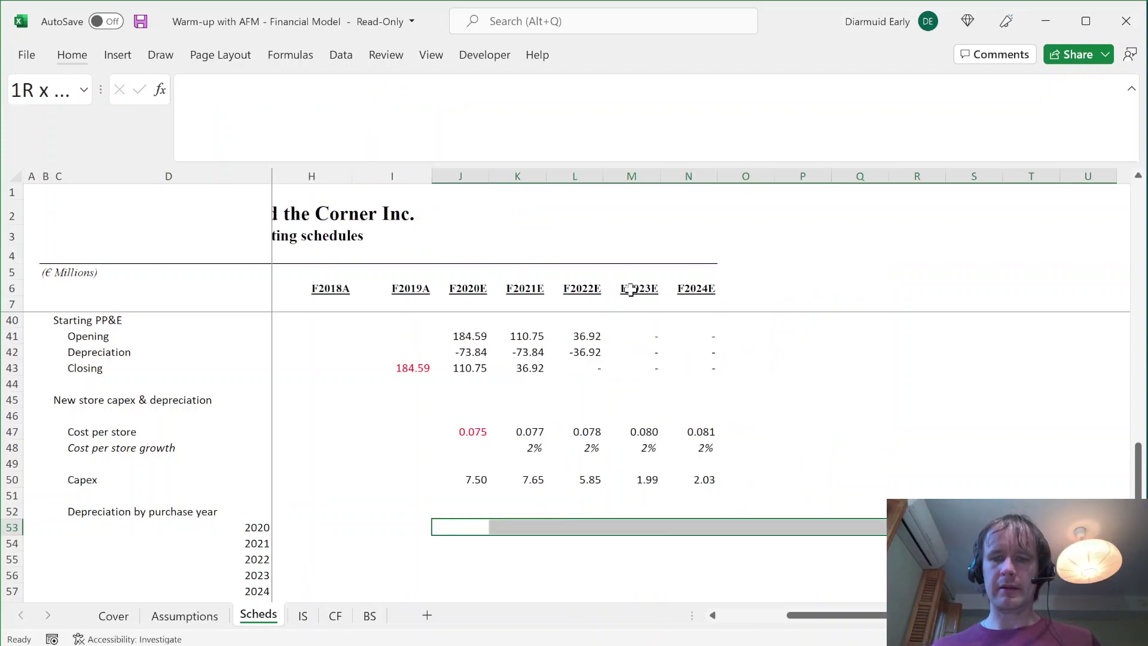
key("shift+Down")
key("shift+Down")
key("shift+Down")
key("shift+Down")
key("shift+Down")
key("shift+Down")
key("shift+Down")
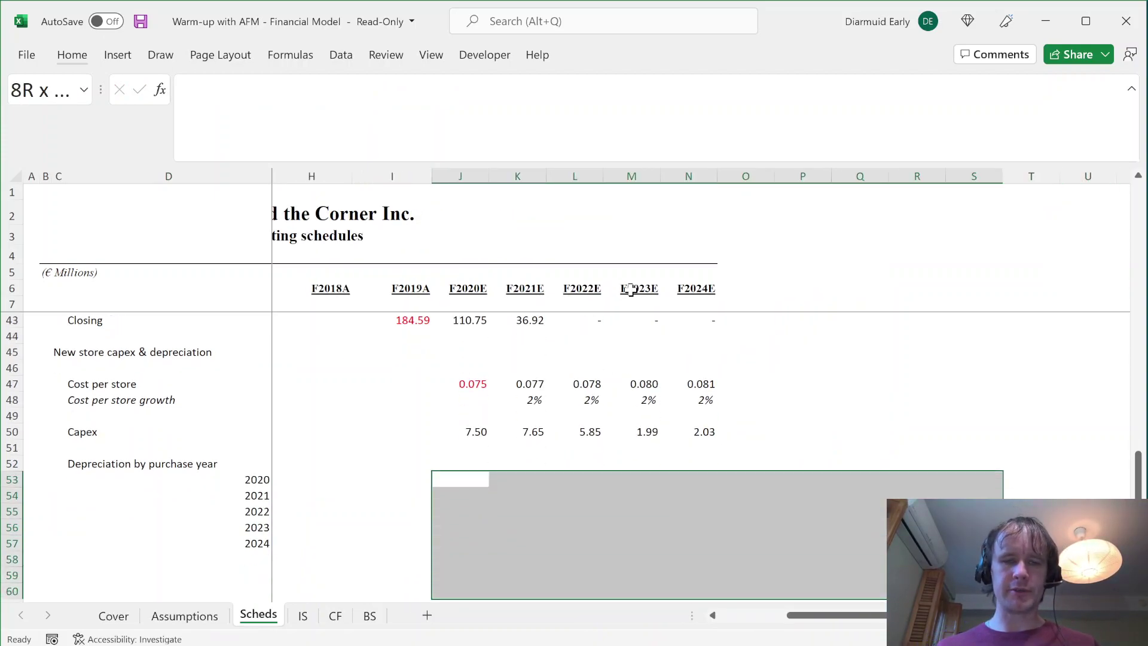
key("shift+BackSpace")
key("ctrl+shift+Left")
key("shift+Right")
key("shift+Right")
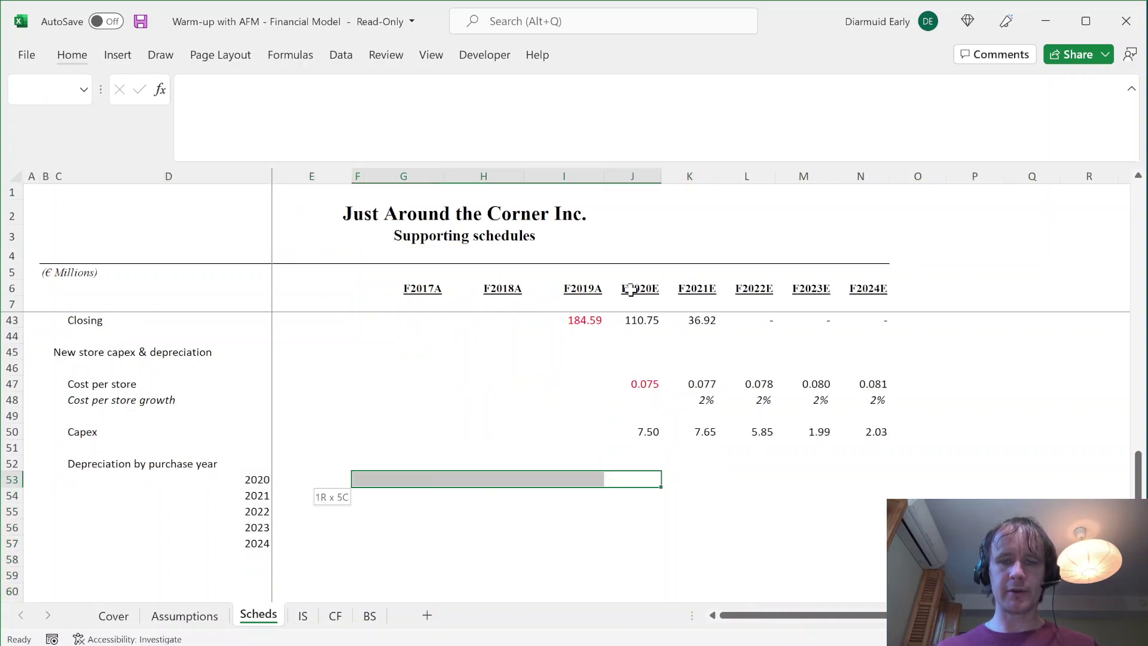
key("shift+BackSpace")
key("shift+Right")
key("shift+Down")
key("shift+Right")
key("shift+Down")
key("shift+Right")
key("shift+Right")
key("shift+Down")
key("shift+Down")
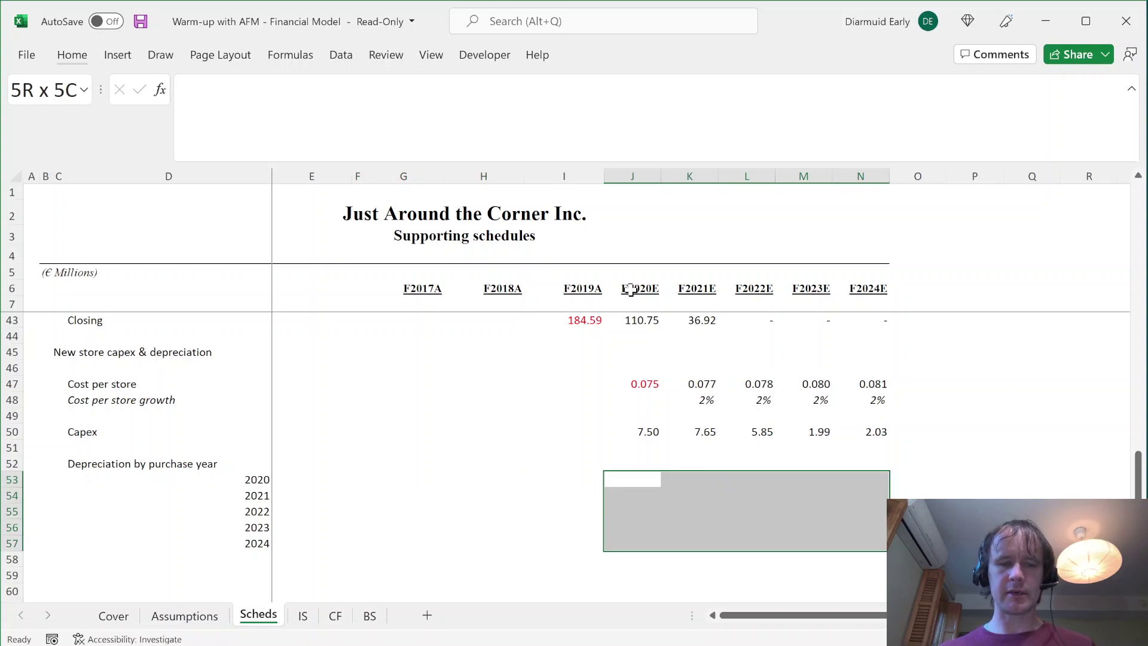
key("shift+space")
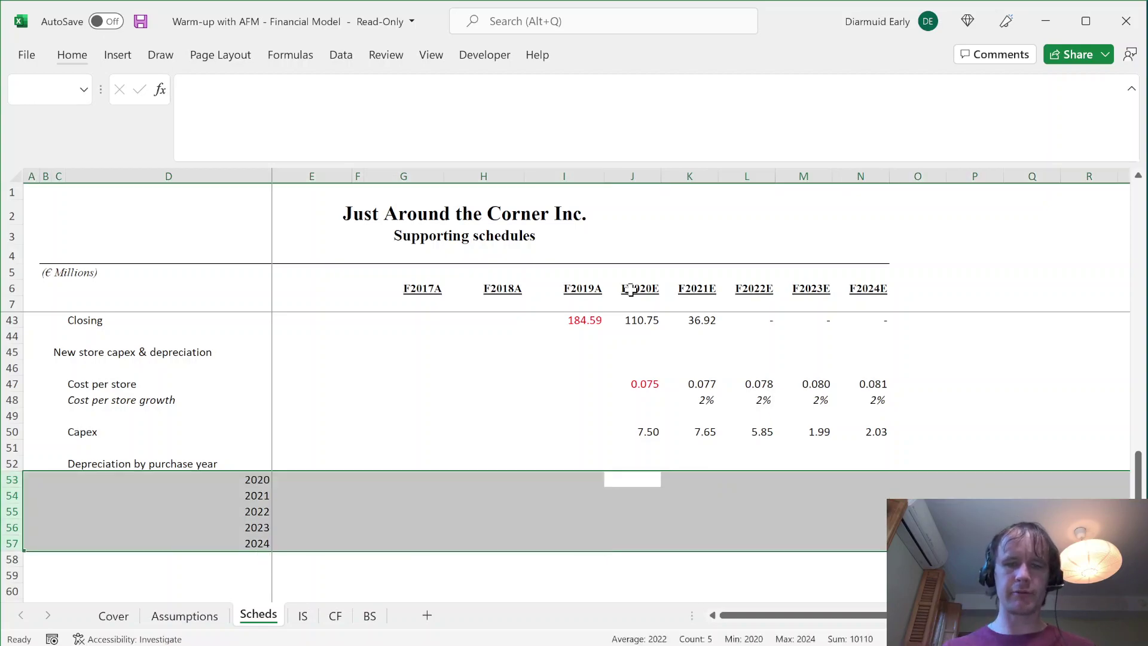
key("shift+BackSpace")
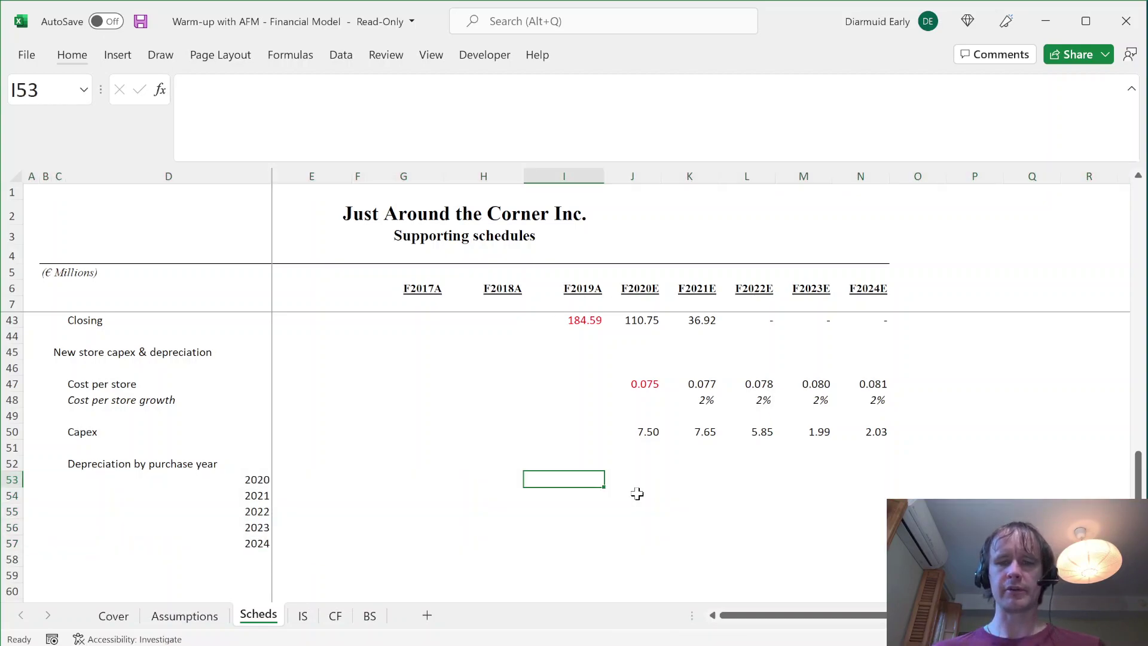
key("Down")
key("Up")
key("ctrl+space")
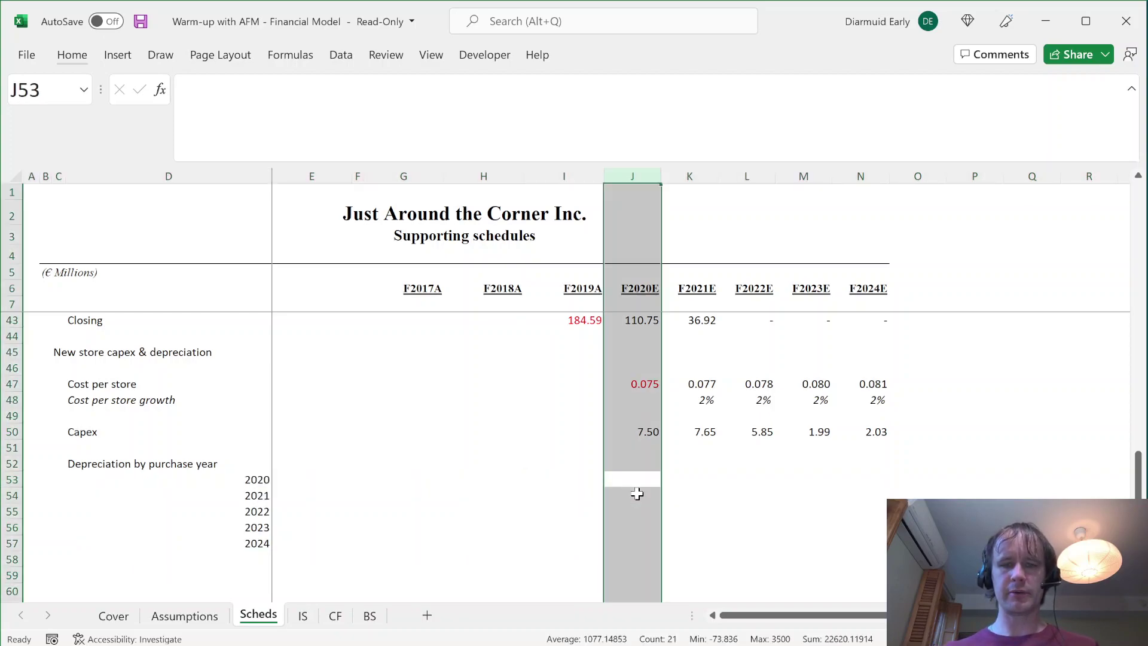
- Enter =IF($D55>J$6,0) in J55 to return zero for years before the purchase year
key("Down")
key("Down")
key("shift+space")
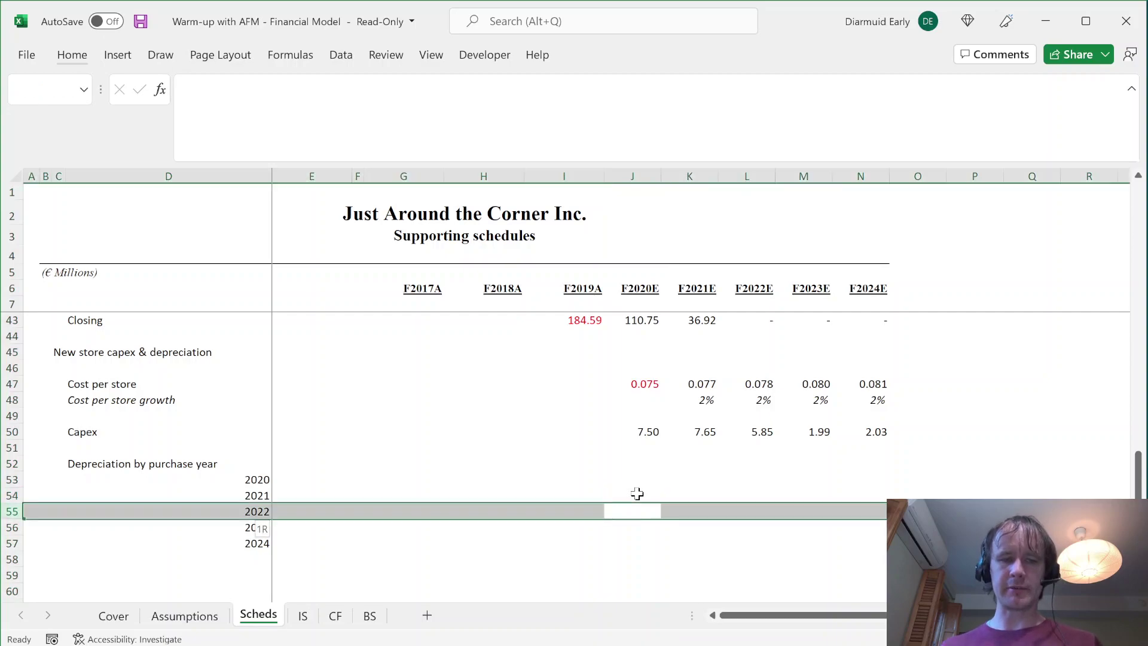
key("shift+BackSpace")
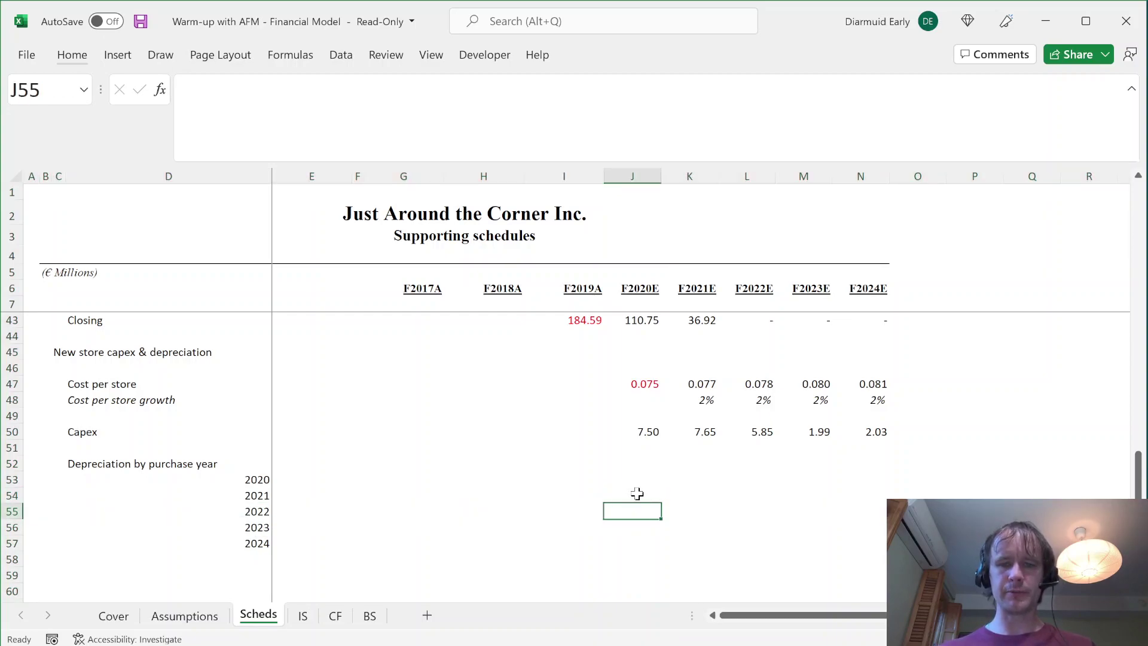
type("=if")
key("Tab")
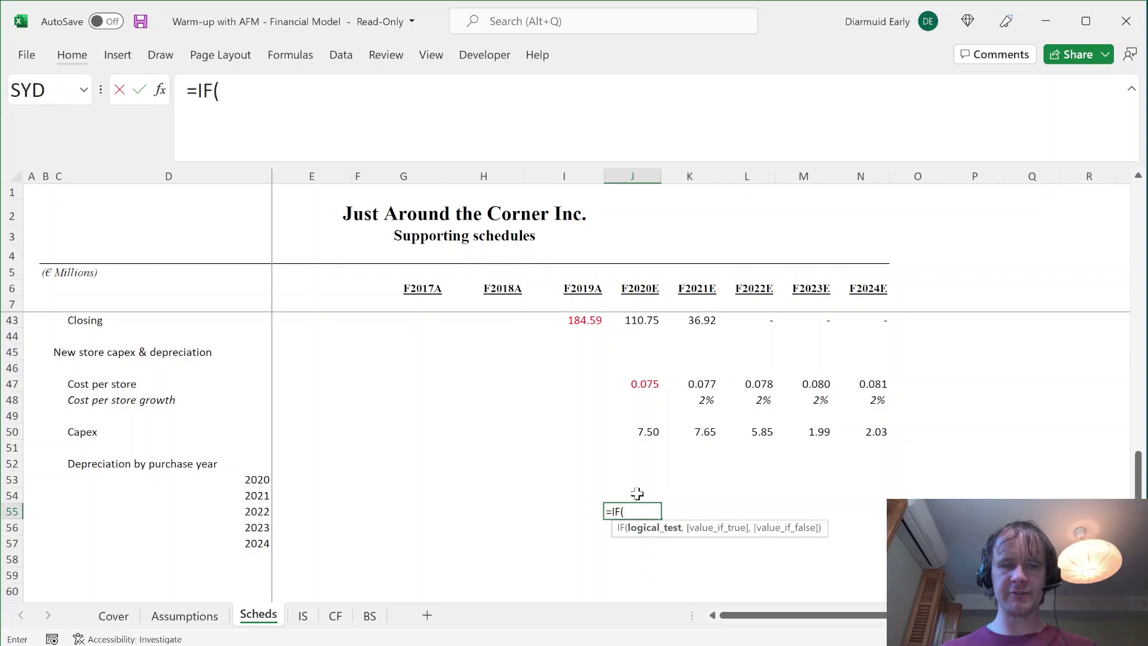
left_click(263, 511)
key("F4")
key("F4")
key("F4")
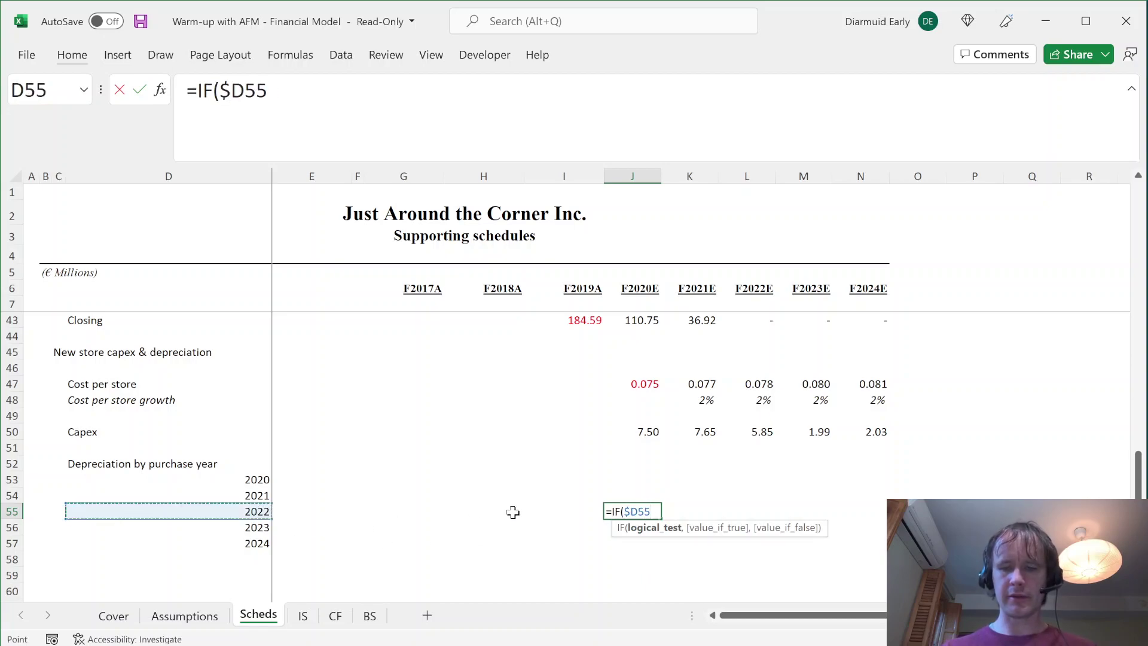
type("<")
key("BackSpace")
type(">")
left_click(632, 288)
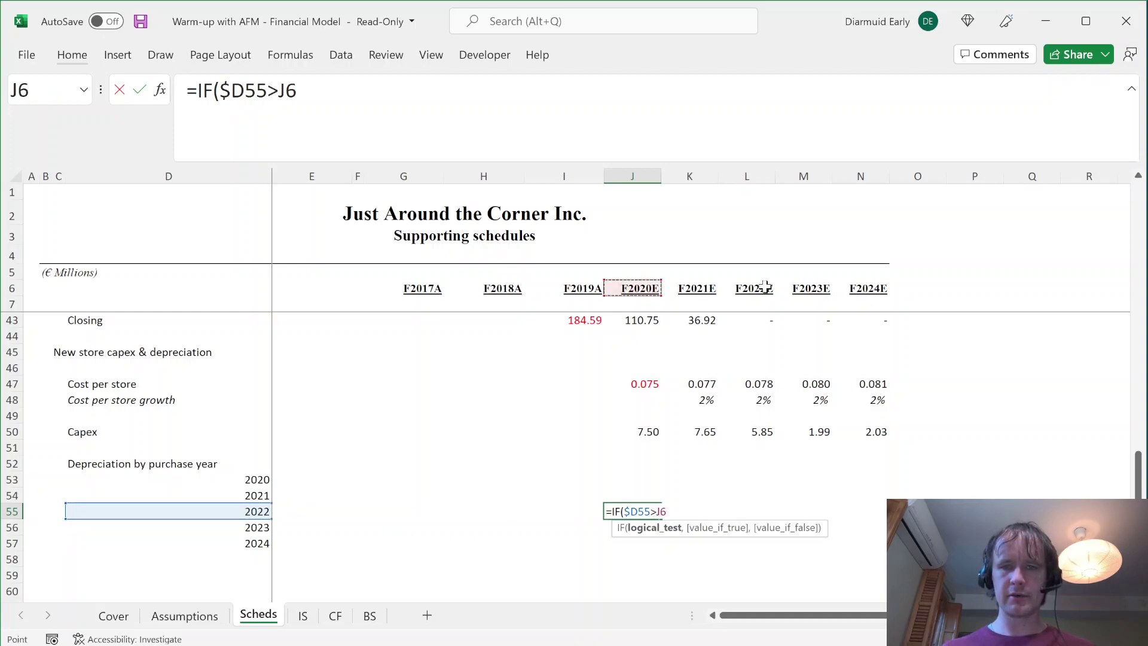
key("F4")
key("F4")
type(",0)")
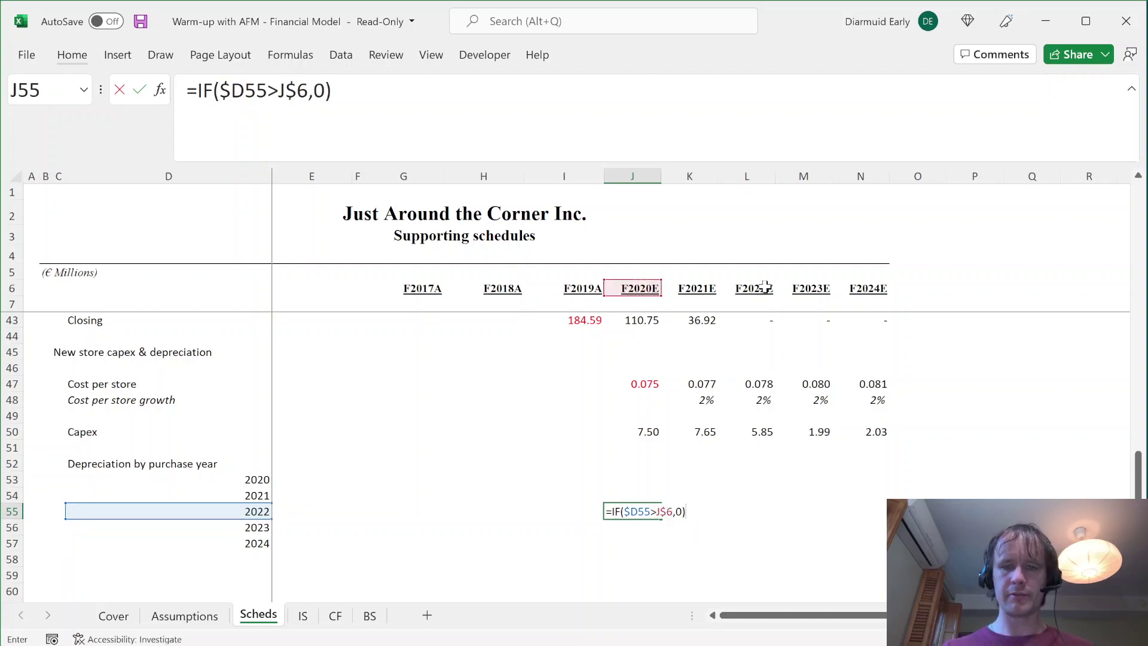
key("ctrl+Return")
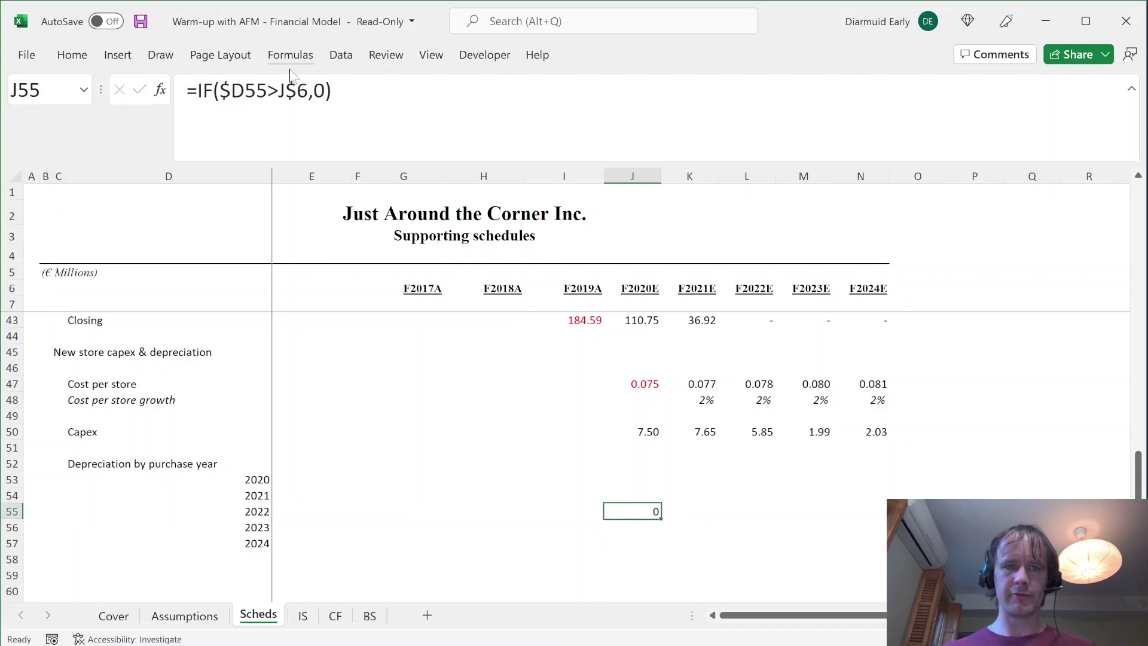
- Add the placeholder "X" as the value if false in the J55 formula
left_click(326, 90)
type(",\"")
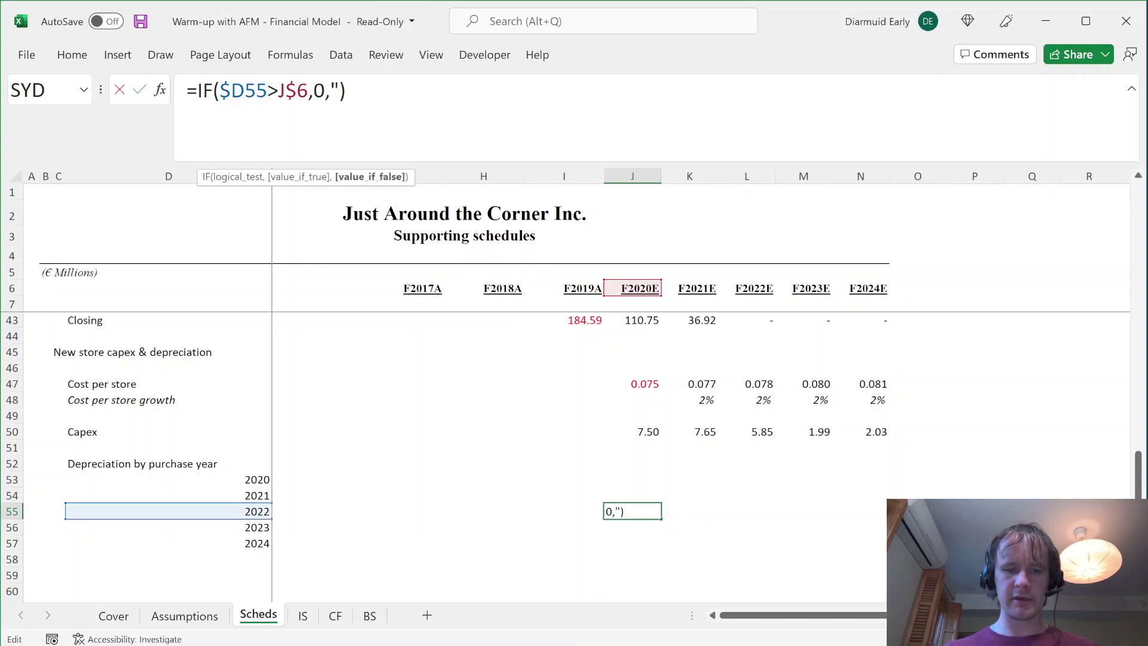
type("X\"")
key("Return")
- Copy the J55 formula across the depreciation grid J53:N57 and right-align the cells
key("Up")
key("ctrl+c")
key("Up")
key("Up")
key("Up")
key("Down")
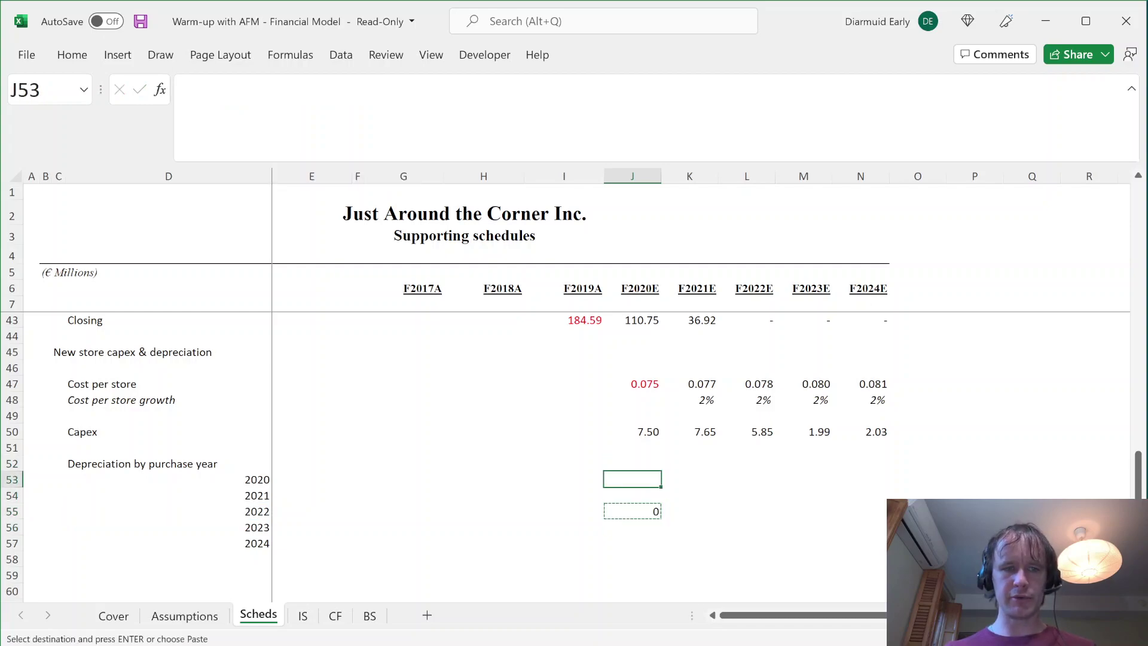
key("shift+Right")
key("shift+Down")
key("shift+Right")
key("shift+Down")
key("shift+Right")
key("shift+Down")
key("shift+Right")
key("shift+Down")
key("ctrl+v")
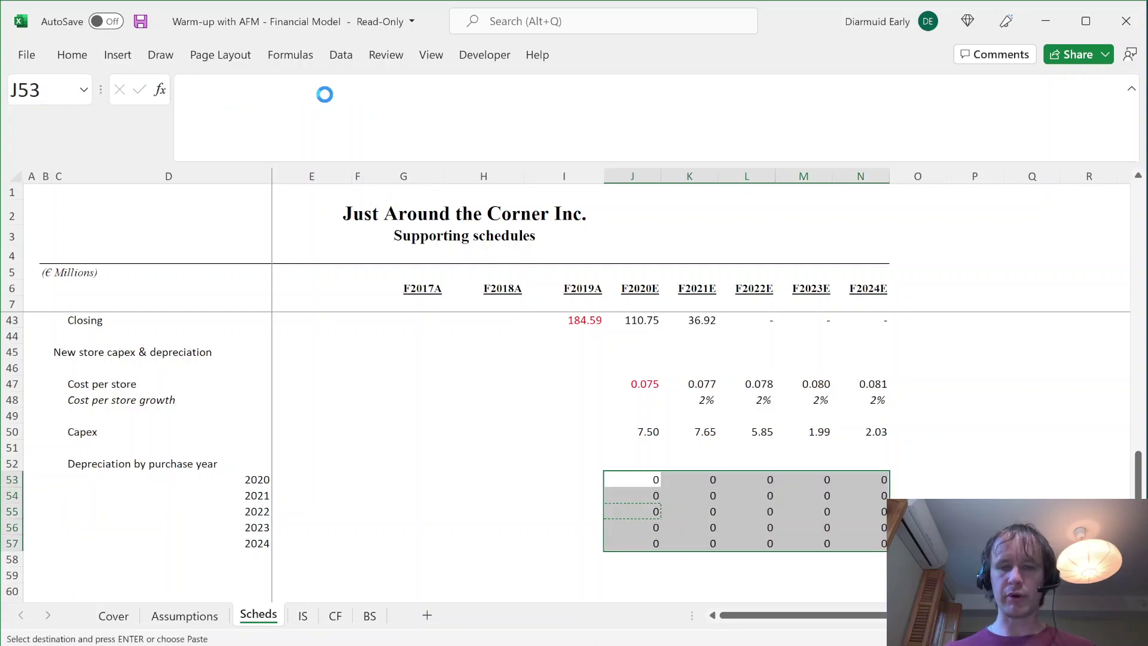
key("alt+h")
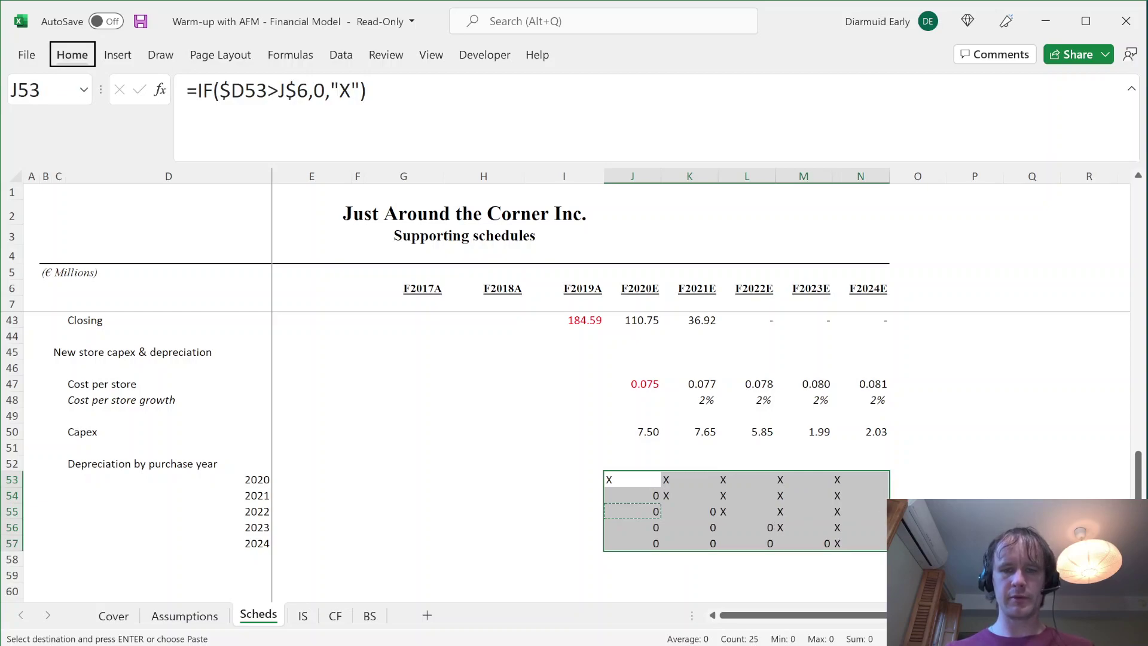
key("a")
key("r")
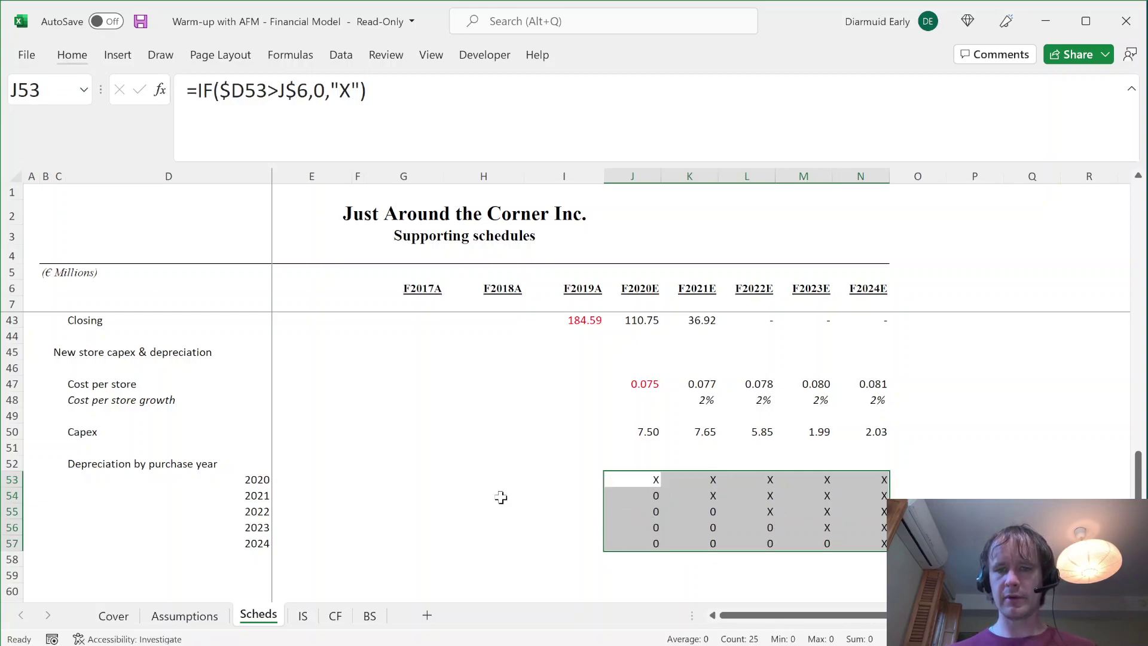
- Examine the pattern of zeros and placeholders across the depreciation grid J53:N57
left_click(658, 482)
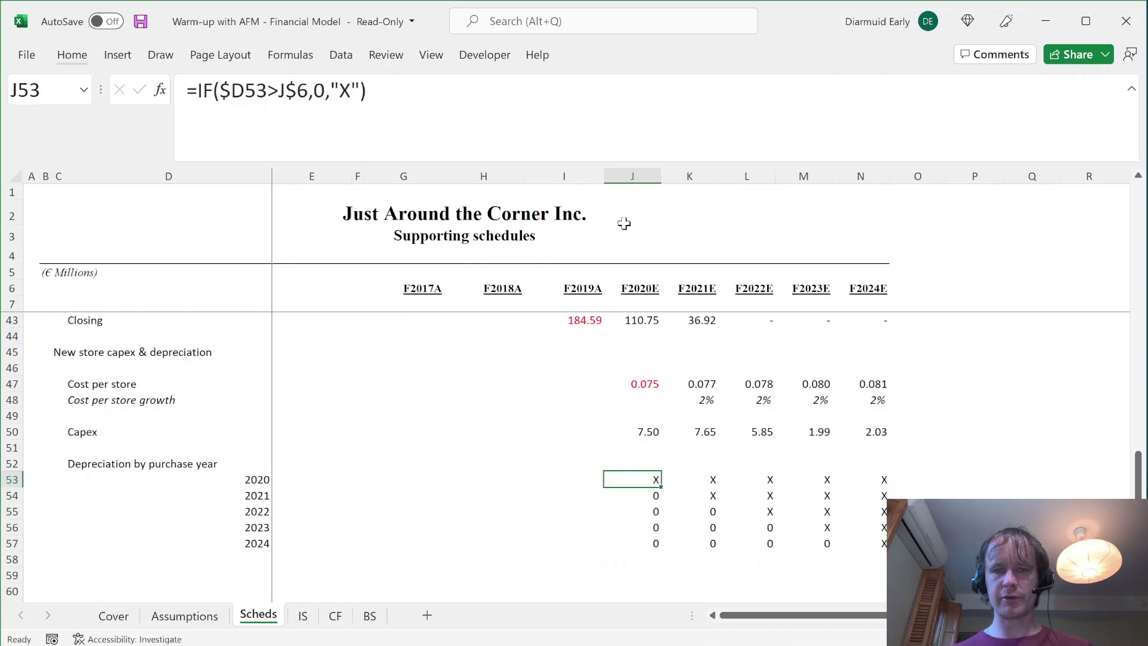
left_click(641, 495)
key("ctrl+shift+Down")
key("ctrl+shift+Left")
key("ctrl+shift+Right")
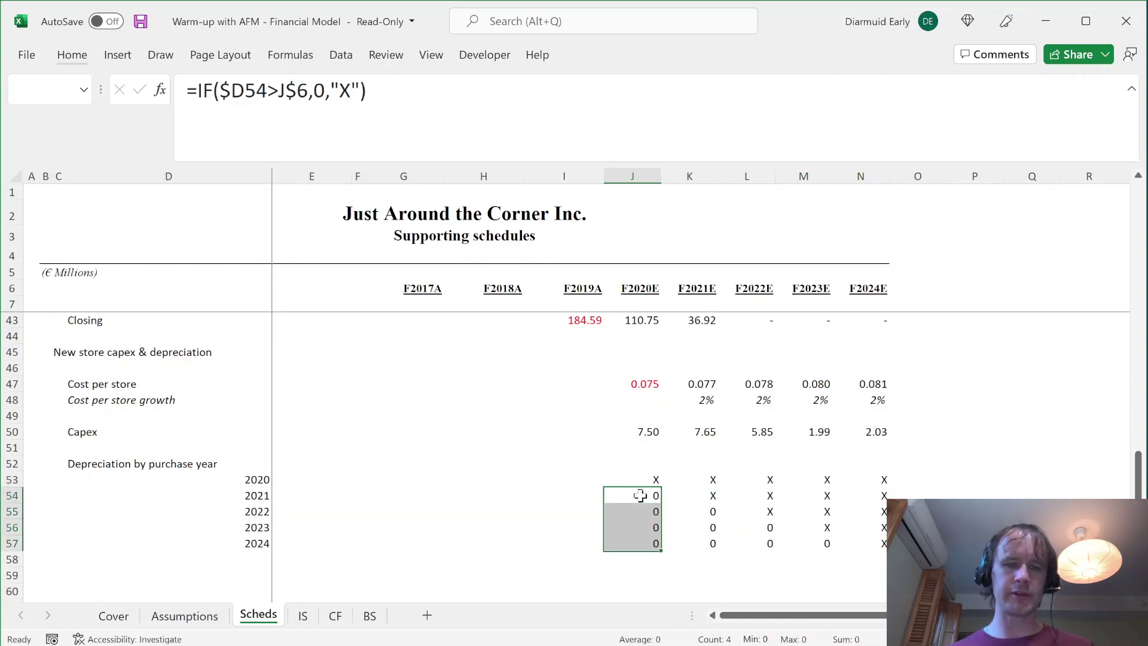
key("Up")
key("ctrl+shift+Right")
key("ctrl+shift+Down")
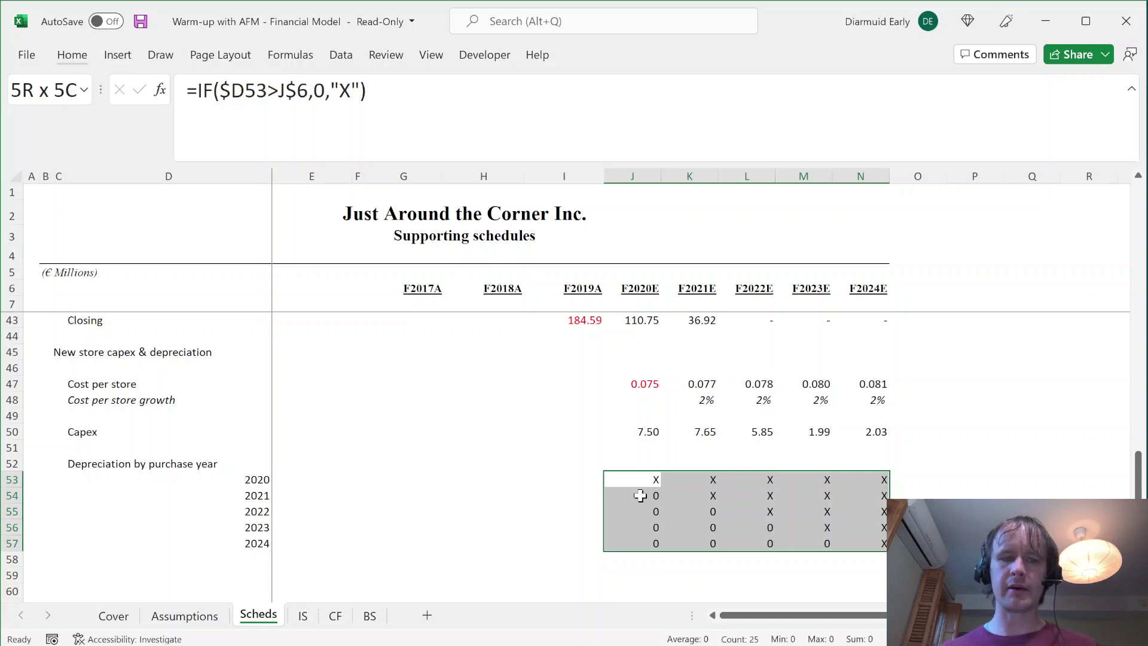
- Switch to the case PDF in Edge, find the capex timing assumption under Capex and Depreciation, and return to Excel
key("alt+Tab")
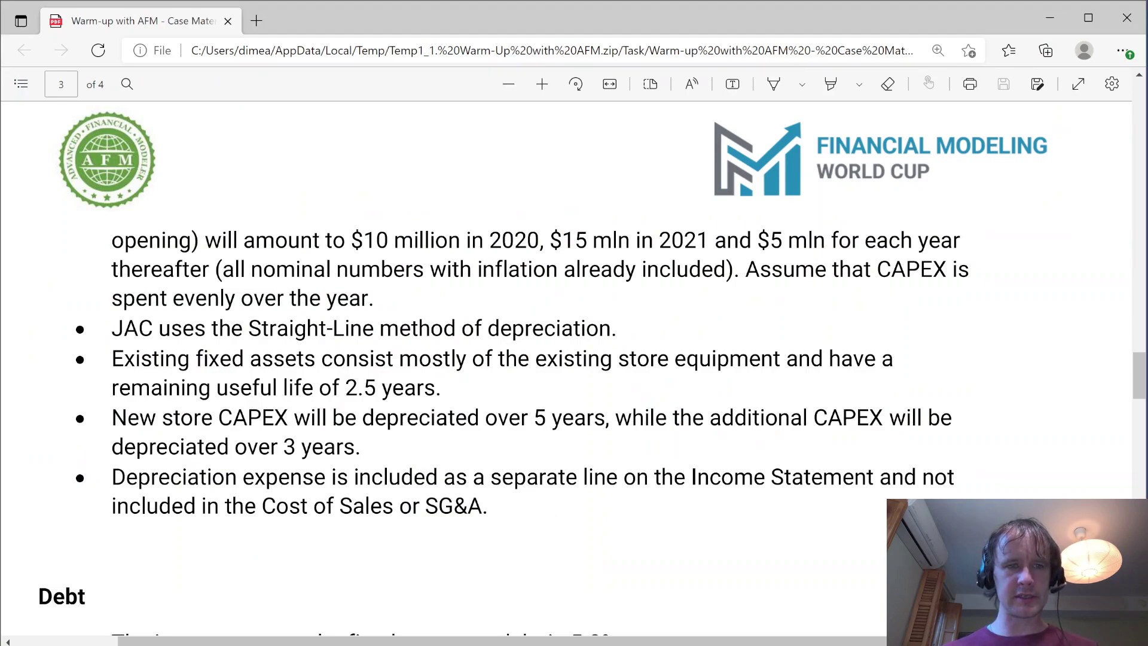
scroll(567, 359, "up", 9)
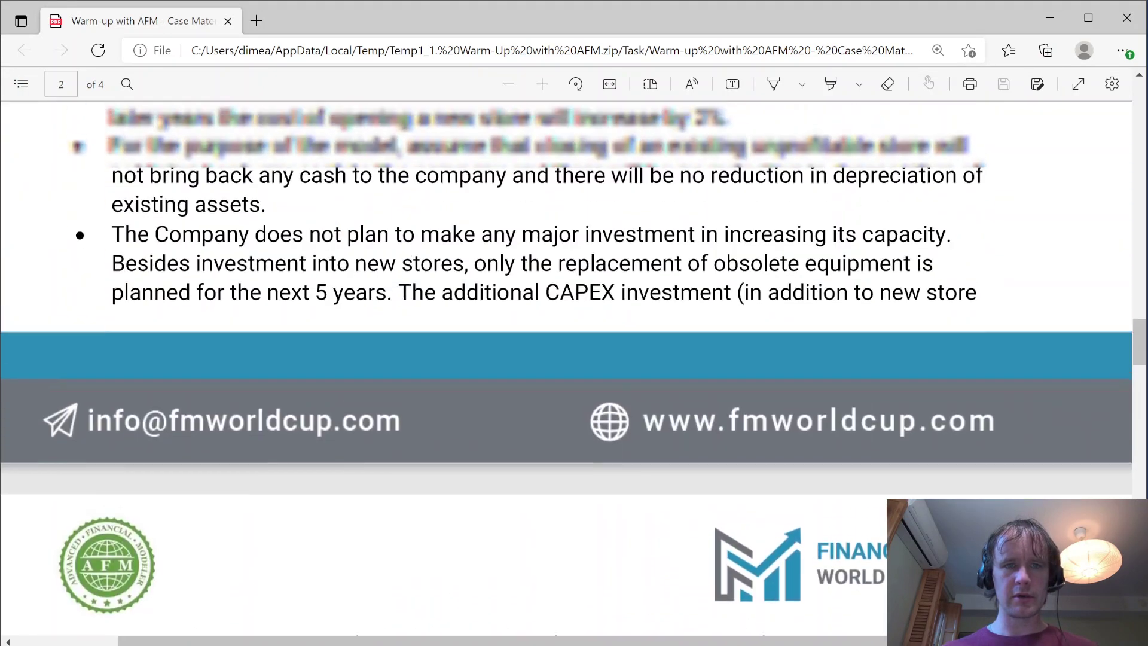
key("alt+Tab")
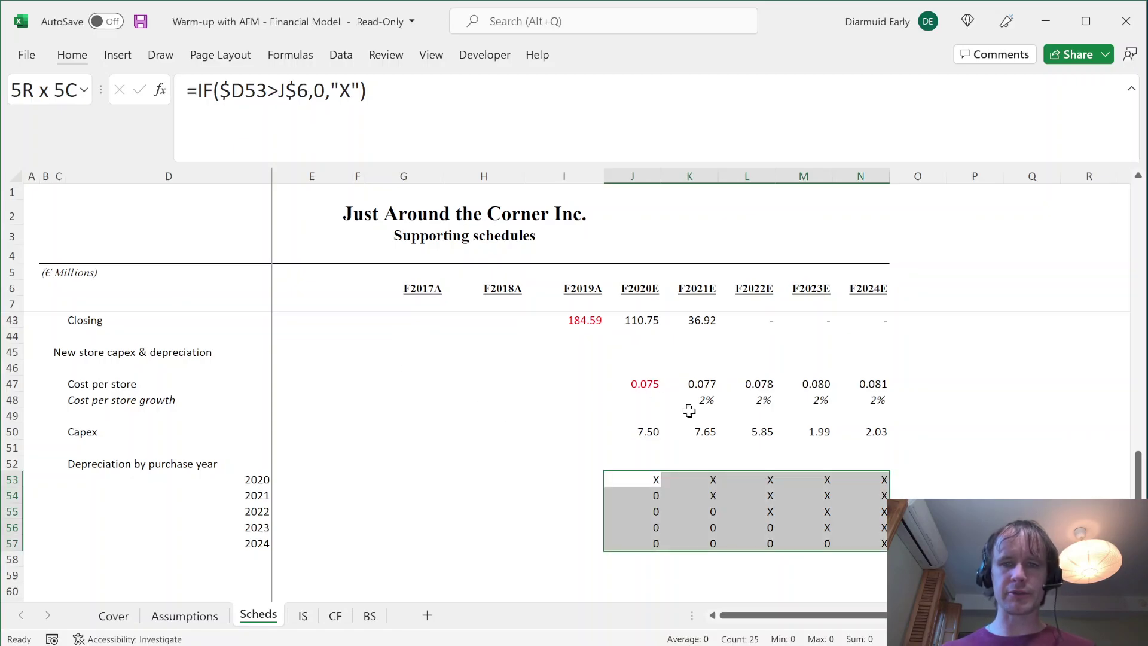
key("alt+Tab")
scroll(567, 359, "down", 5)
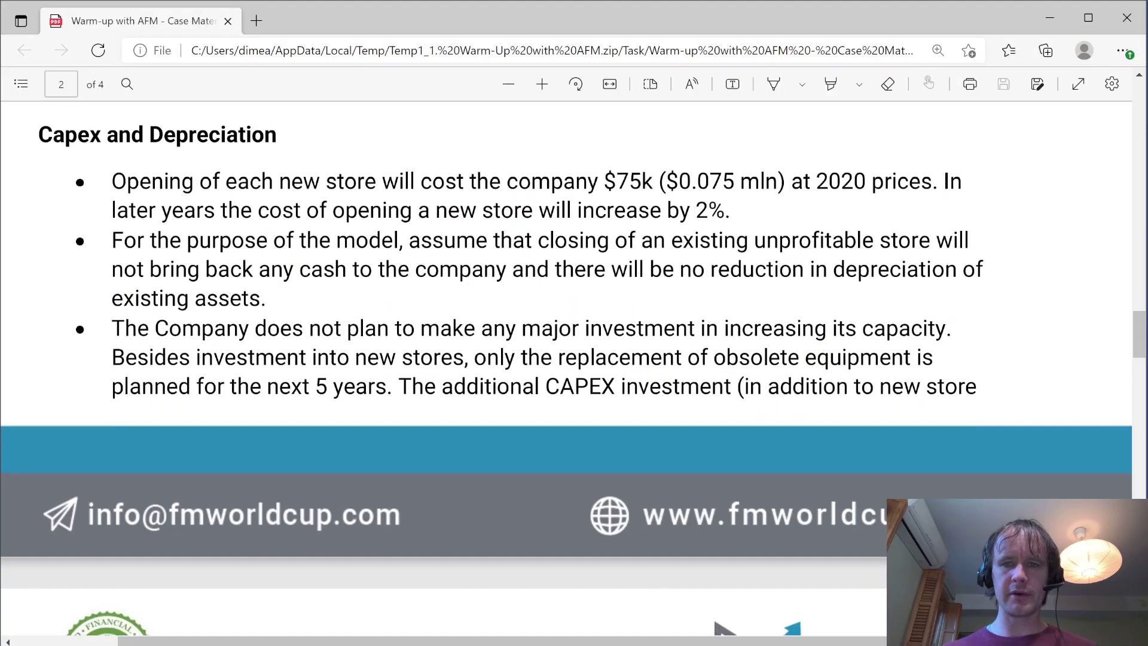
scroll(566, 359, "right", 2)
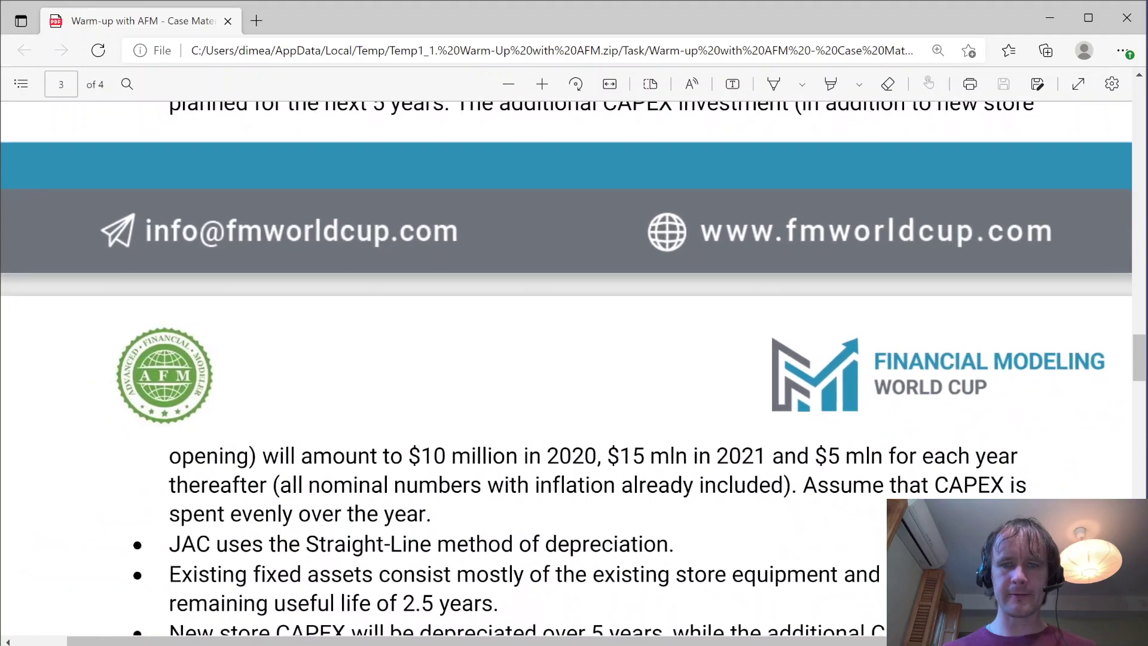
left_click_drag(762, 485, 395, 523)
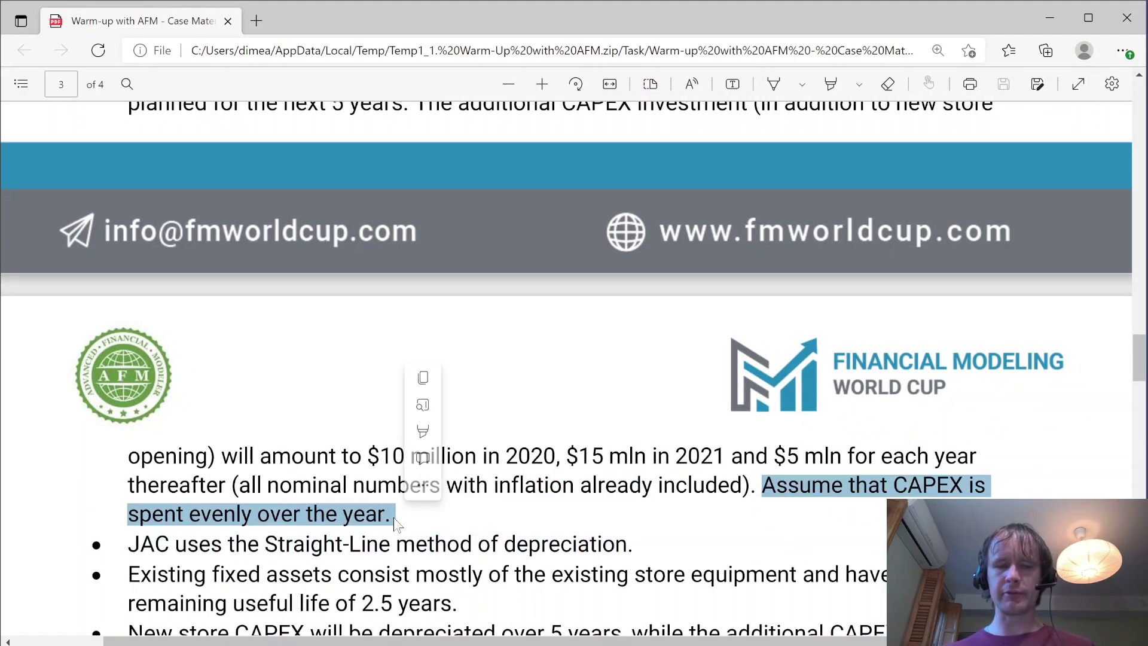
key("alt+Tab")
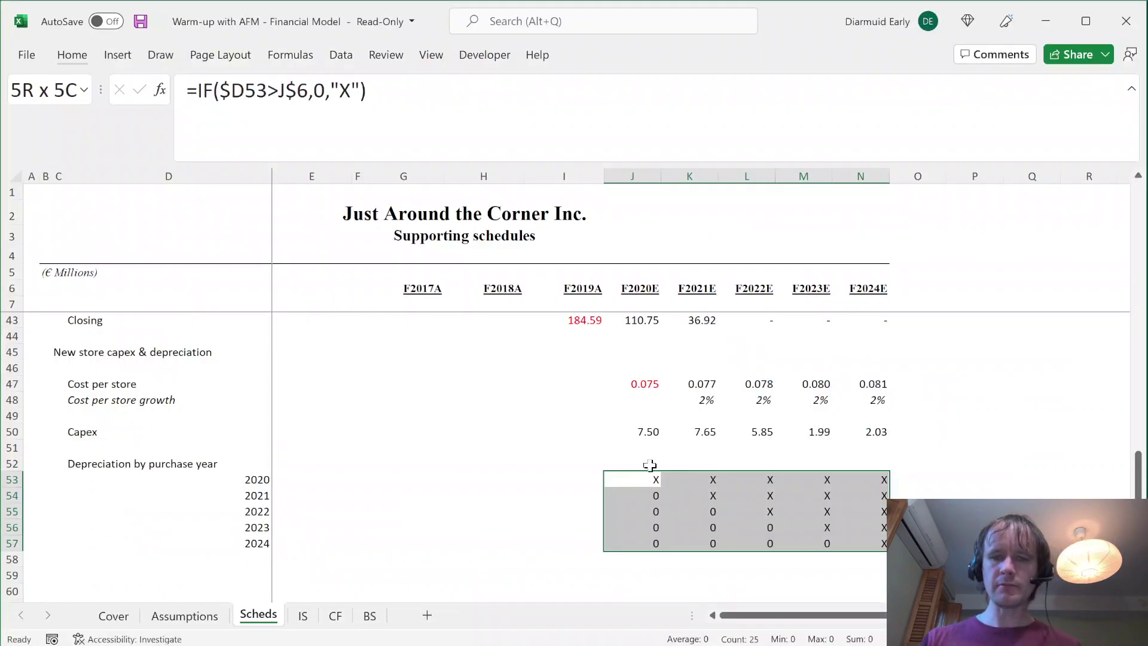
- Replace the "X" in the J53 formula with a nested IF that tests $D53=J$6
left_click(643, 430)
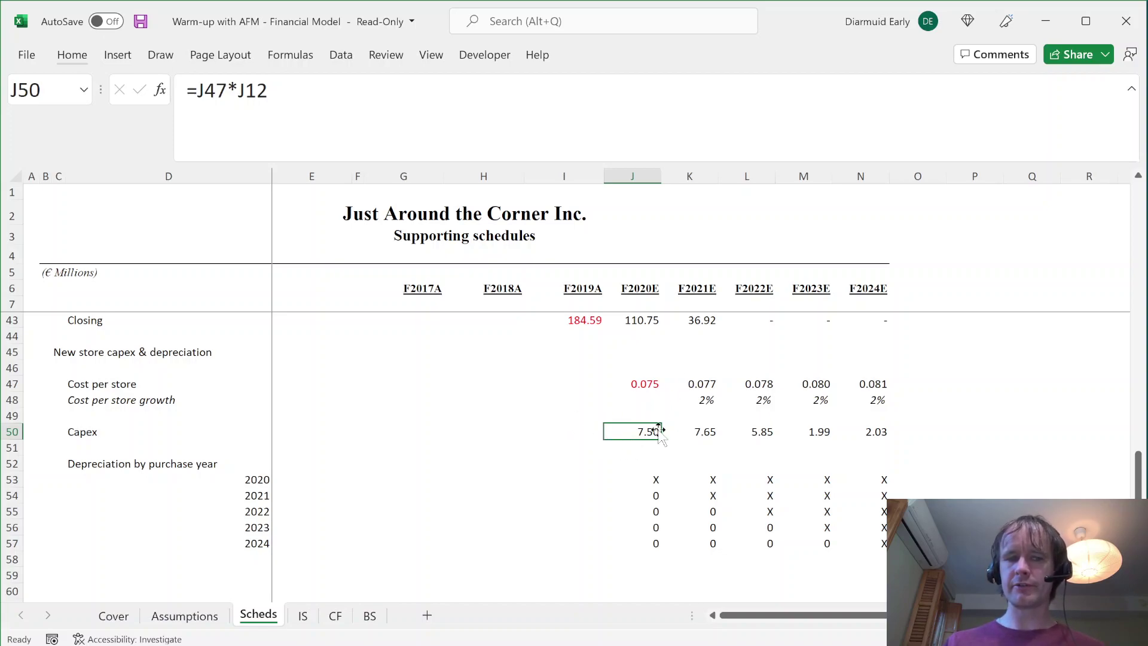
left_click(650, 477)
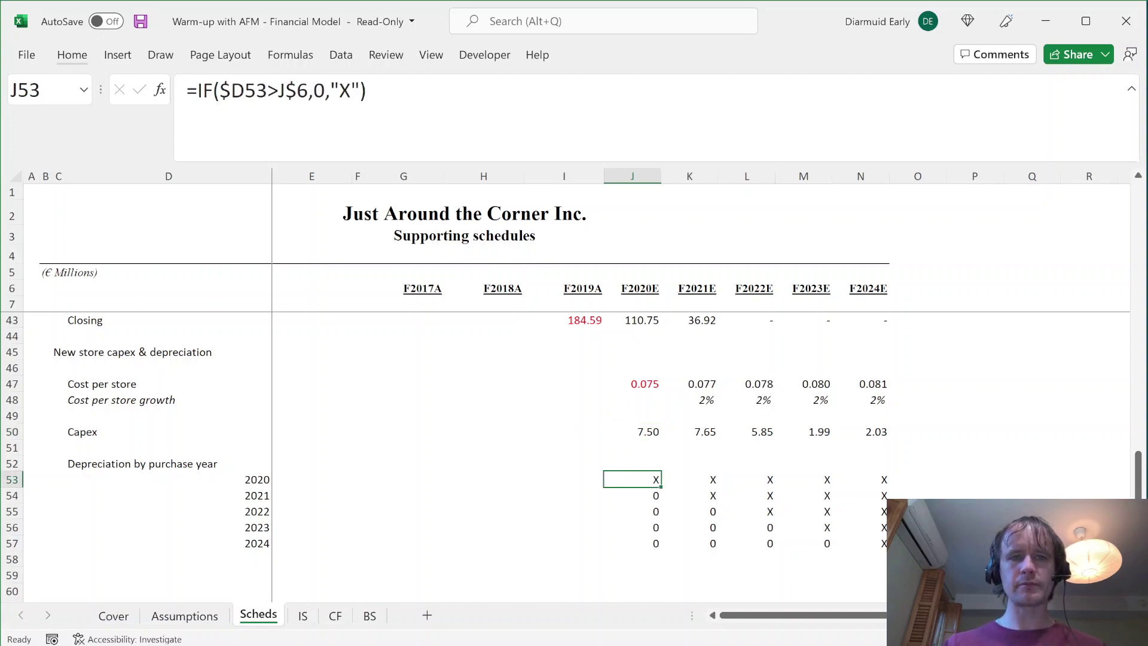
key("F2")
key("Left")
key("BackSpace")
key("BackSpace")
key("BackSpace")
type("if")
key("Tab")
left_click_drag(220, 91, 309, 91)
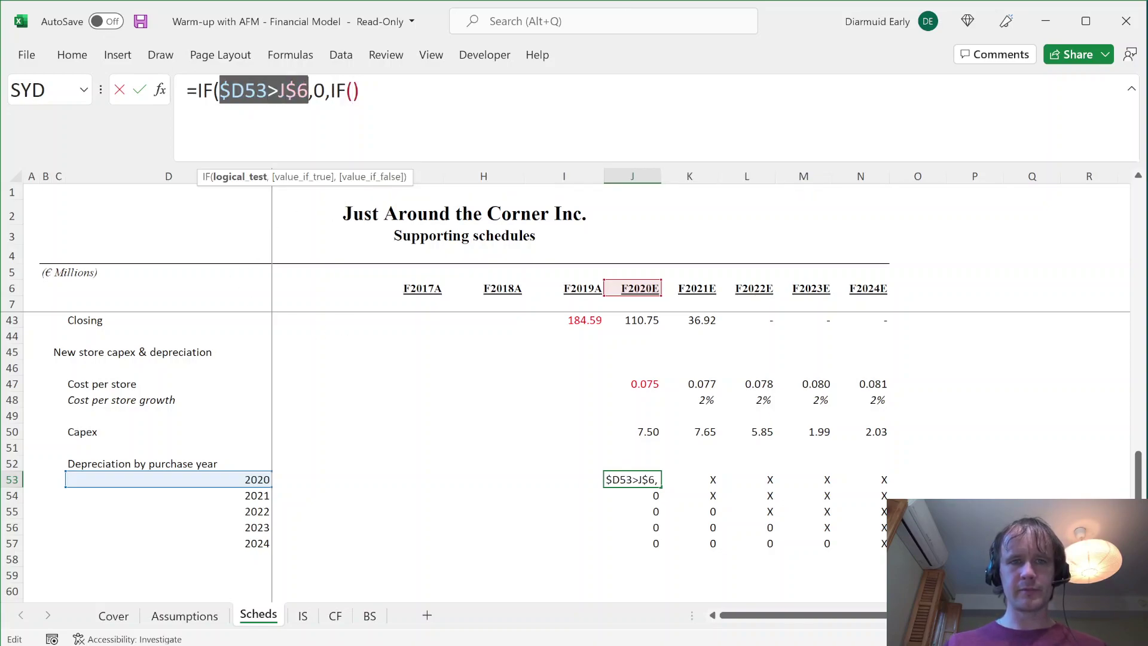
key("ctrl+c")
left_click(354, 91)
key("ctrl+v")
key("BackSpace")
type("=J$6")
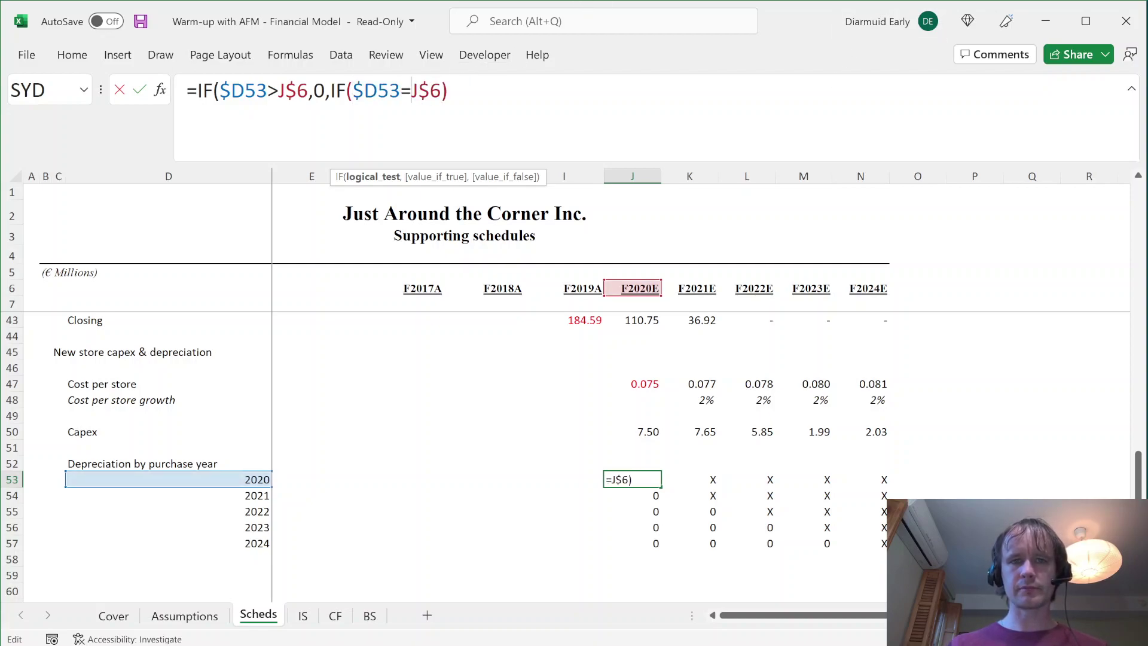
type(",")
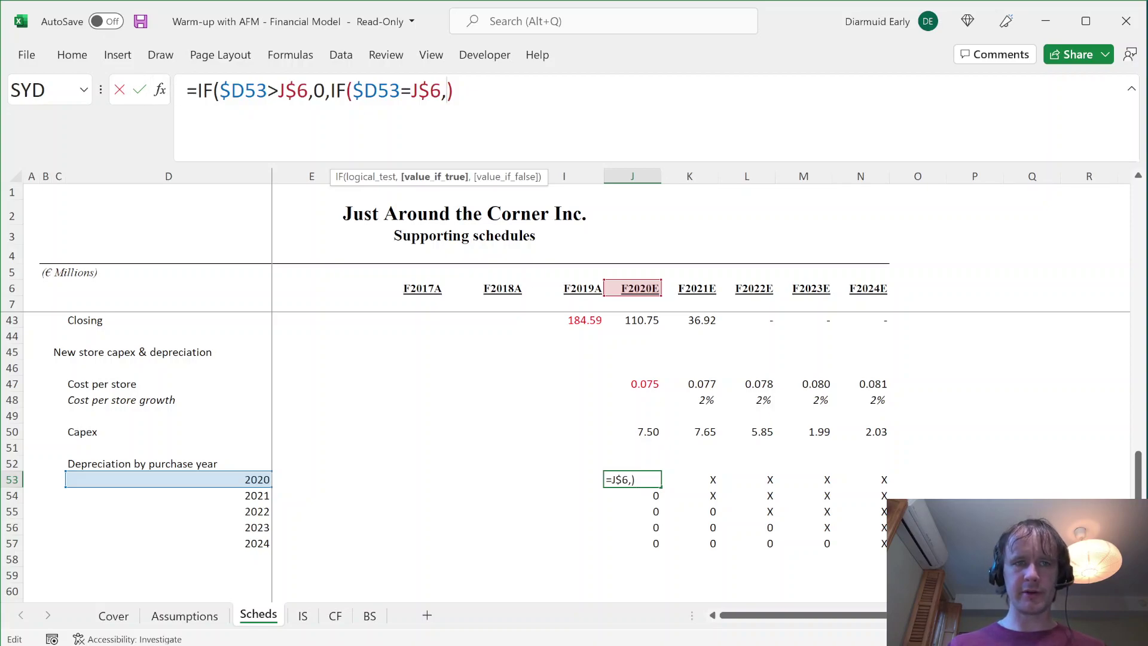
- Store the incomplete J53 formula as text by prefixing it with an apostrophe
key("Home")
key("End")
key("Left")
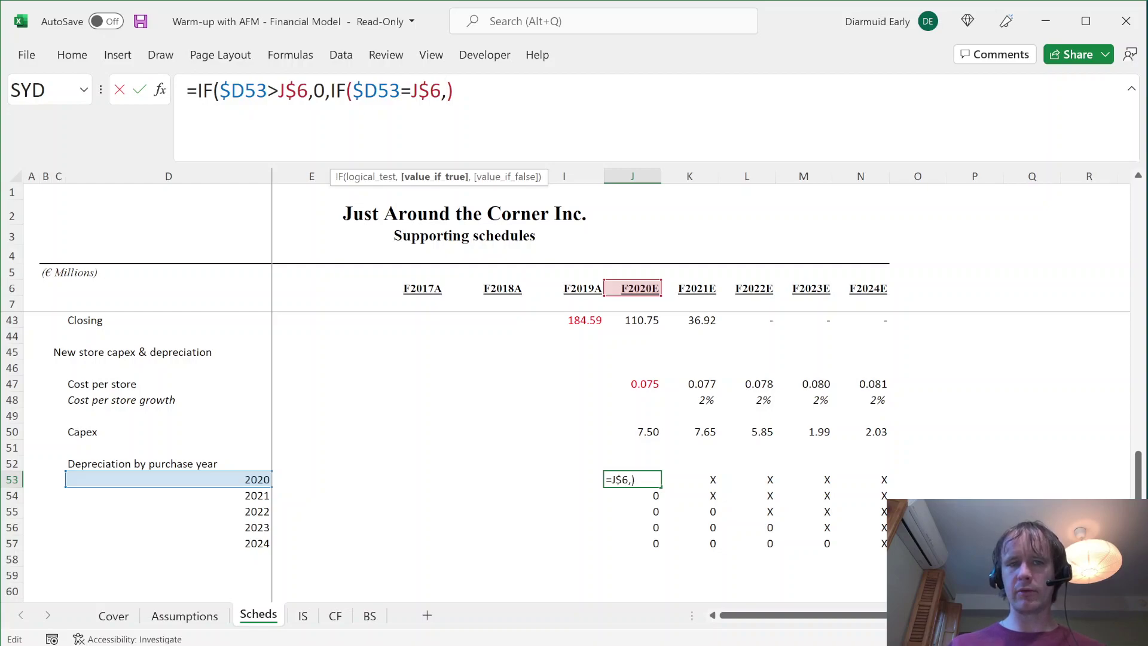
key("Return")
key("n")
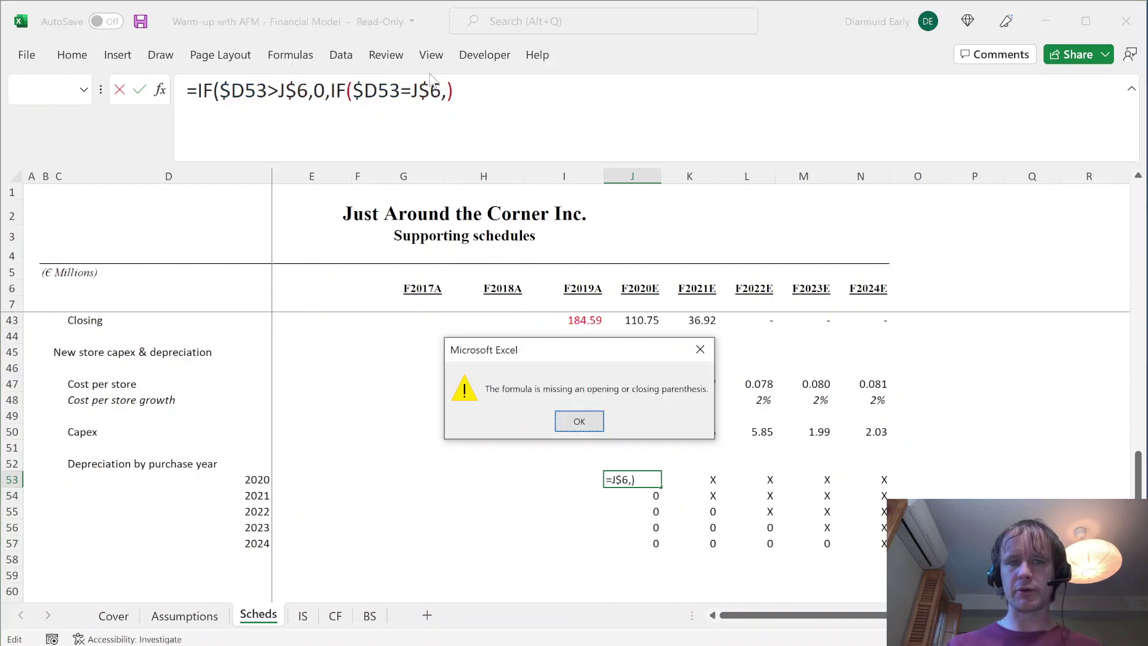
key("Return")
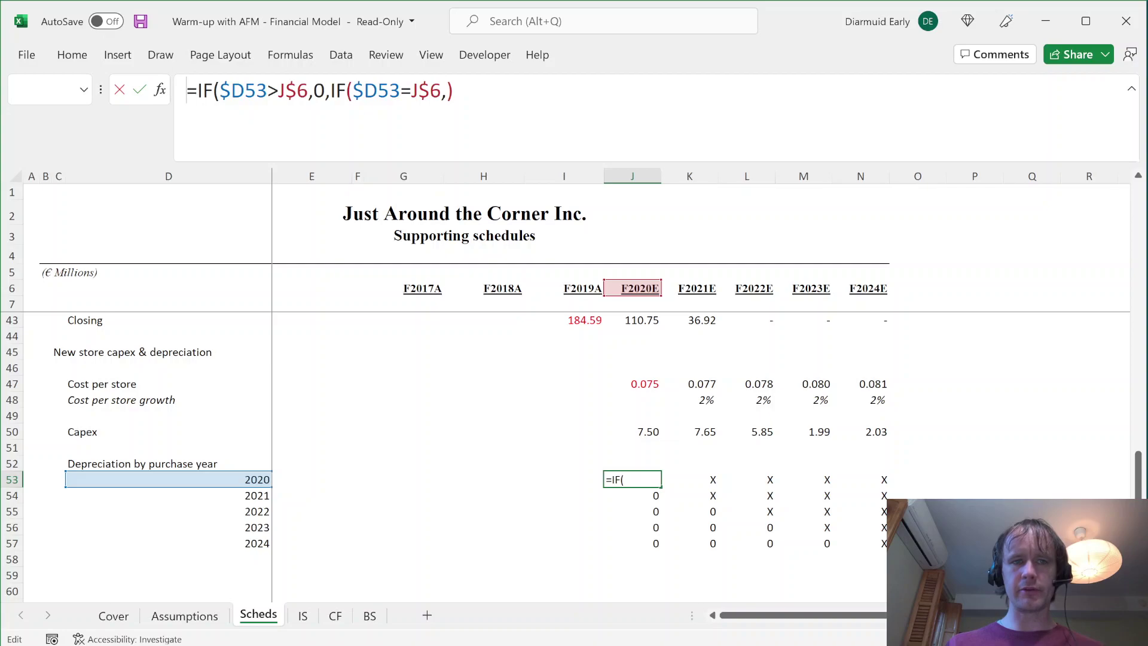
key("Home")
type("'")
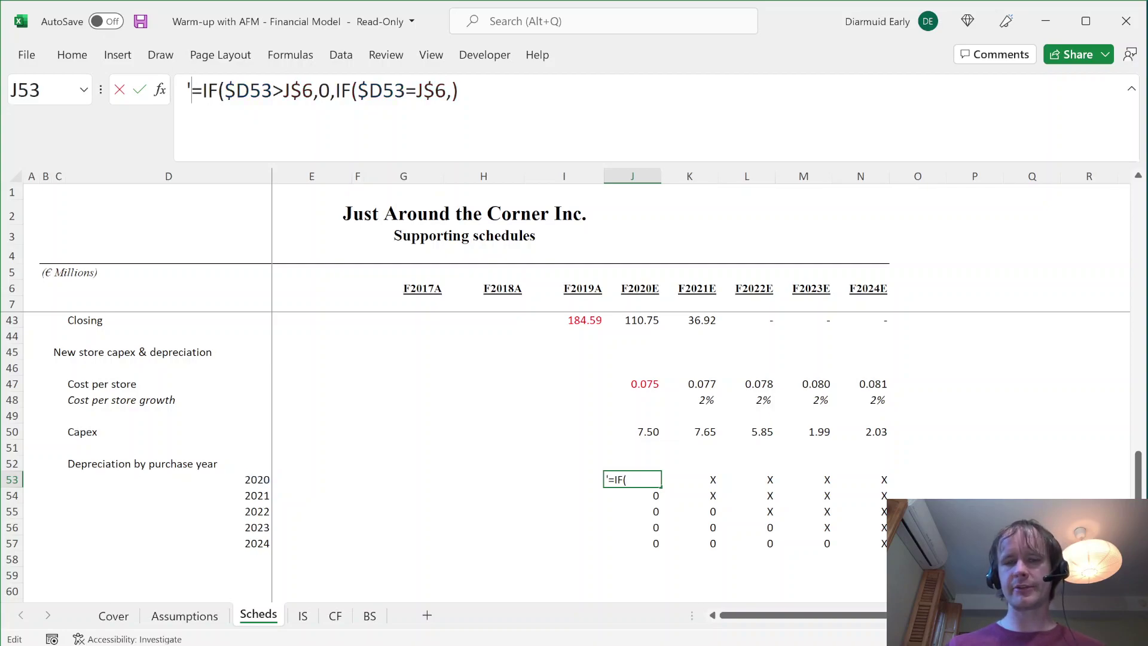
key("Return")
key("Up")
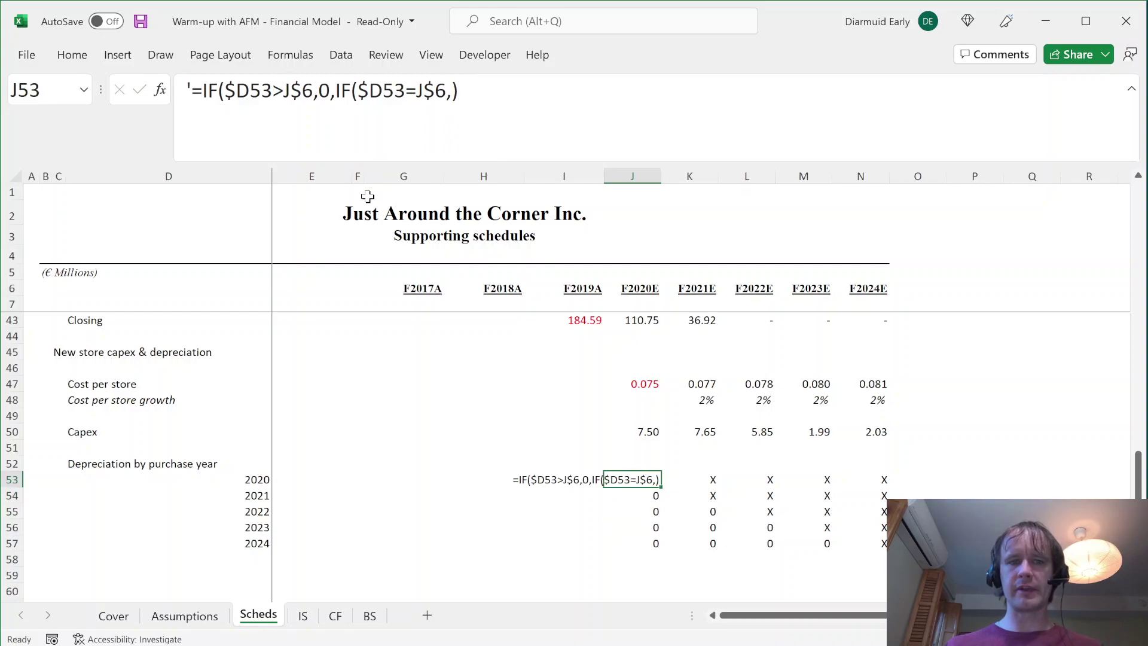
- Find the useful life for new store assets on the Assumptions sheet and return to the Scheds sheet
left_click(257, 479)
key("Up")
key("Right")
key("Up")
key("Down")
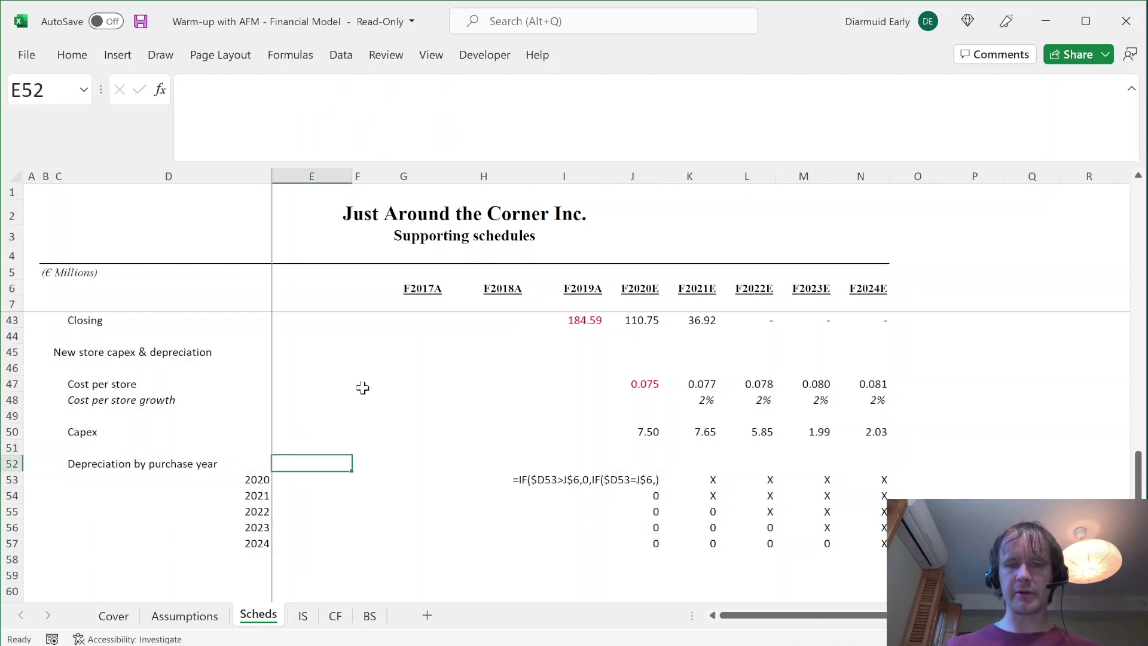
key("ctrl+Page_Up")
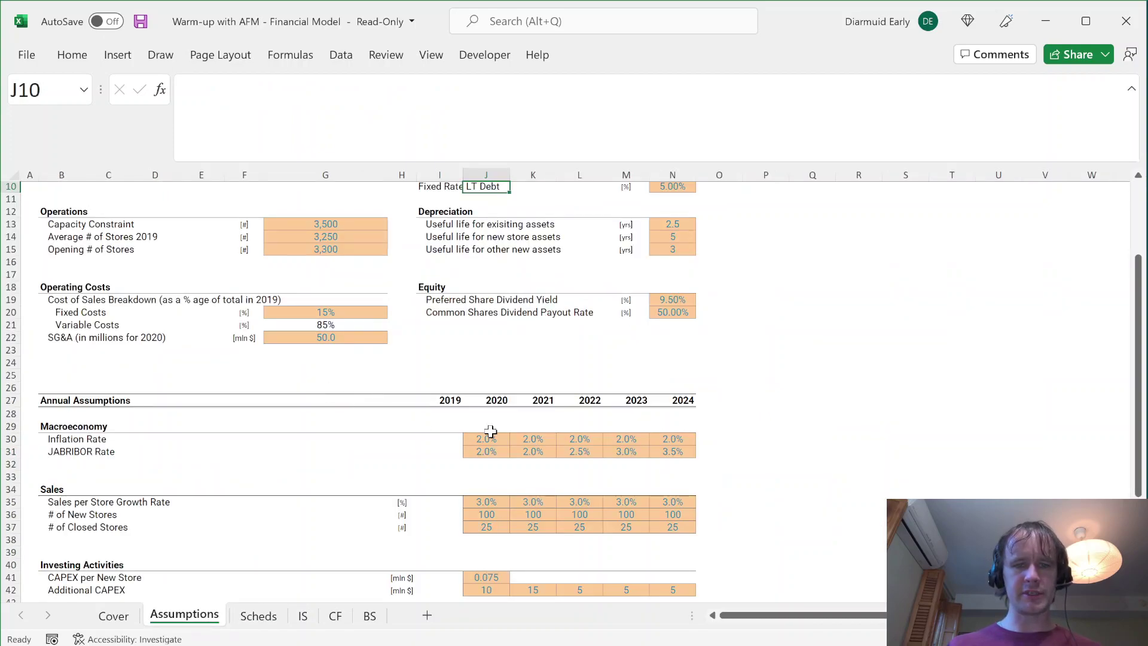
scroll(490, 431, "down", 3)
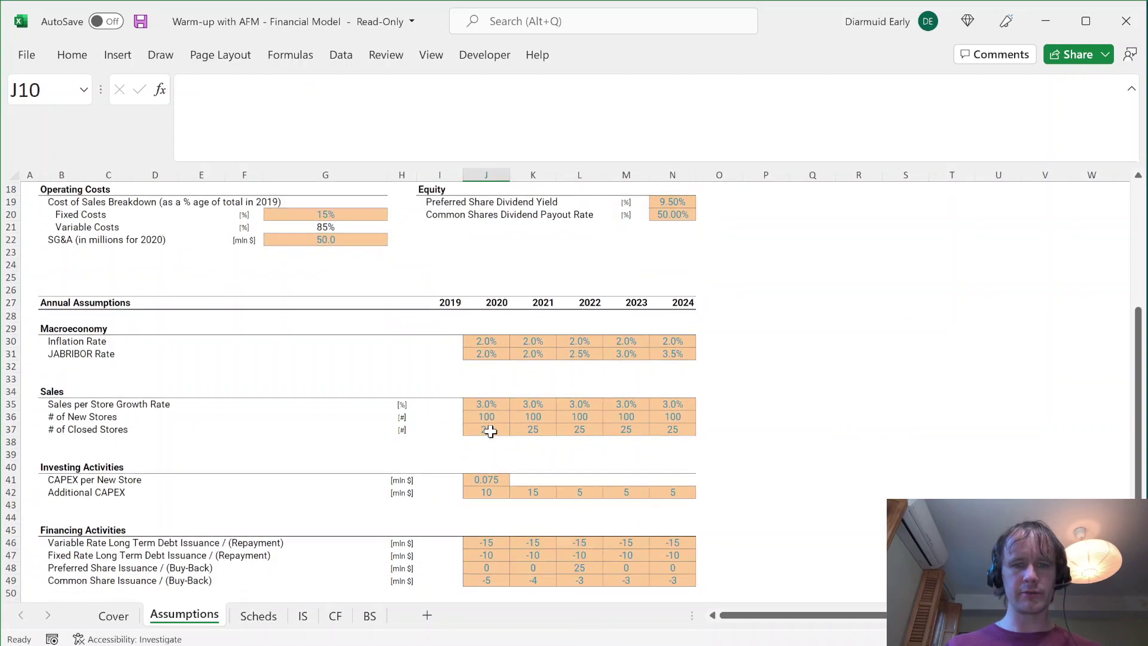
scroll(491, 431, "up", 3)
scroll(490, 431, "up", 3)
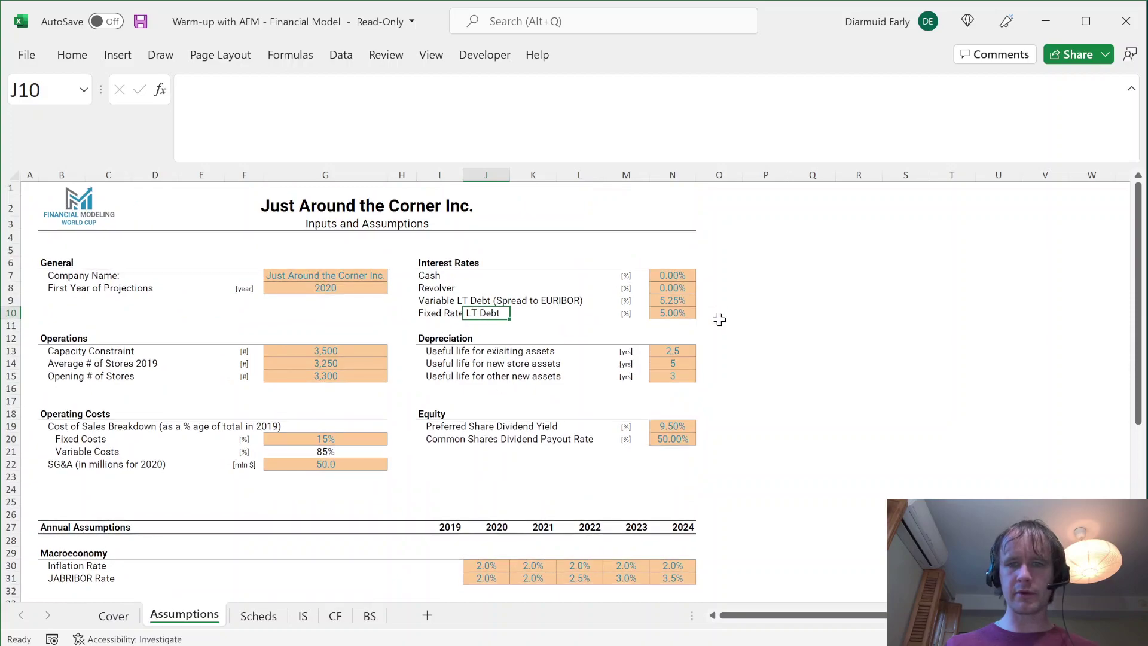
left_click(675, 364)
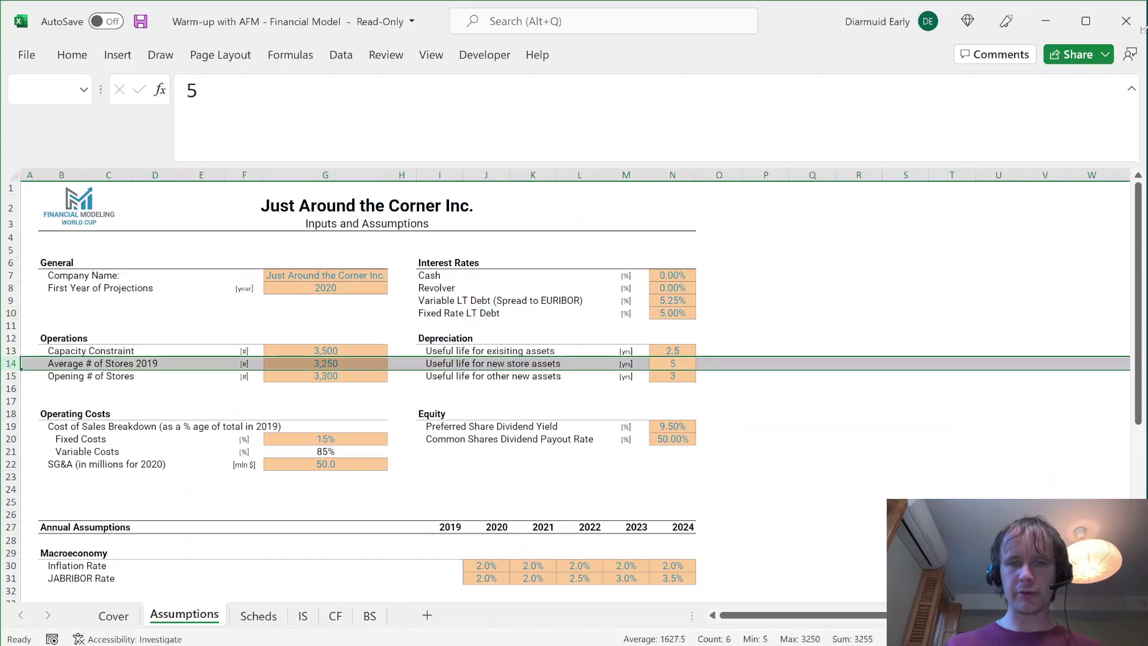
key("ctrl+Page_Down")
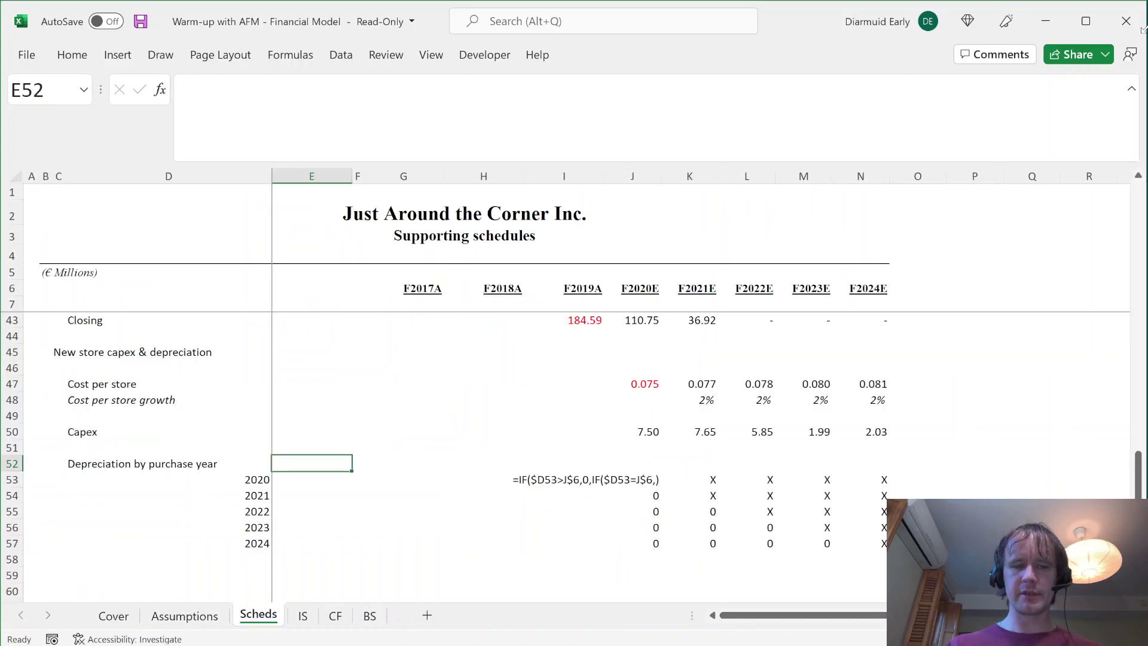
- Label E51 "Useful life" and link E52 to the new store useful life in Assumptions!N14
key("Up")
type("Useful life")
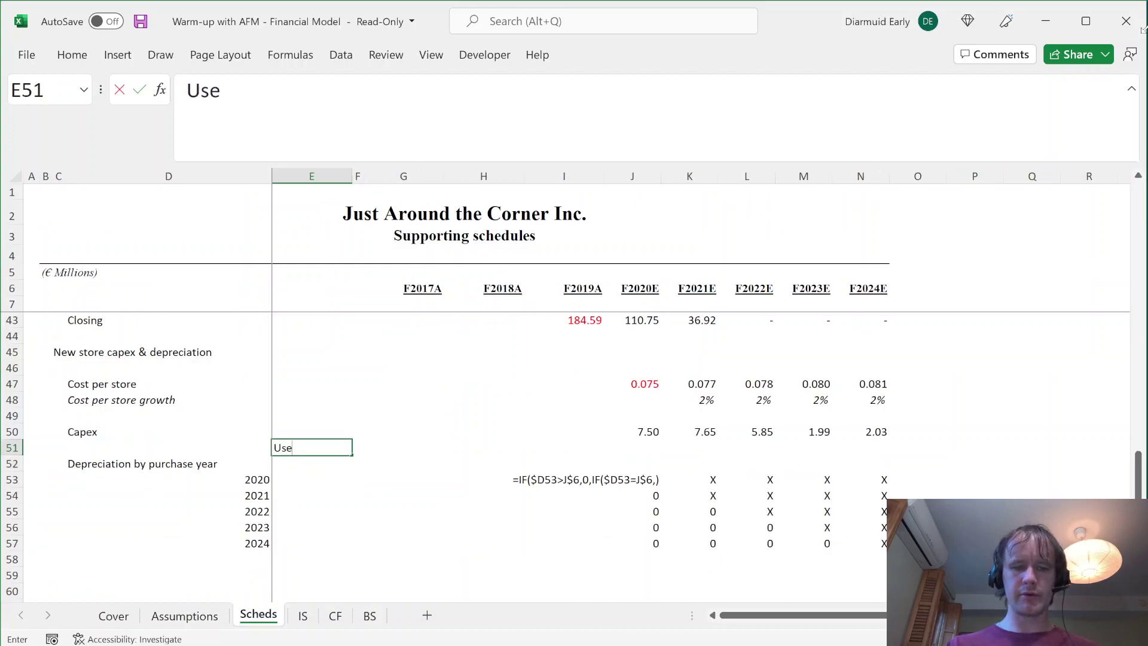
key("Return")
type("=")
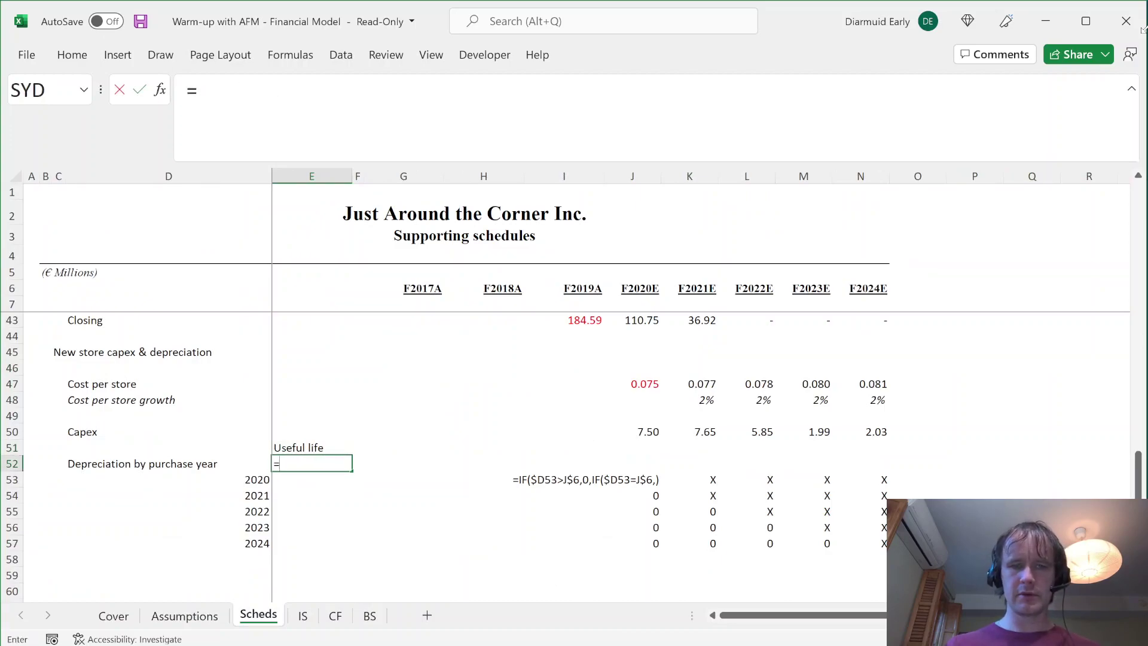
key("ctrl+Page_Up")
left_click(688, 367)
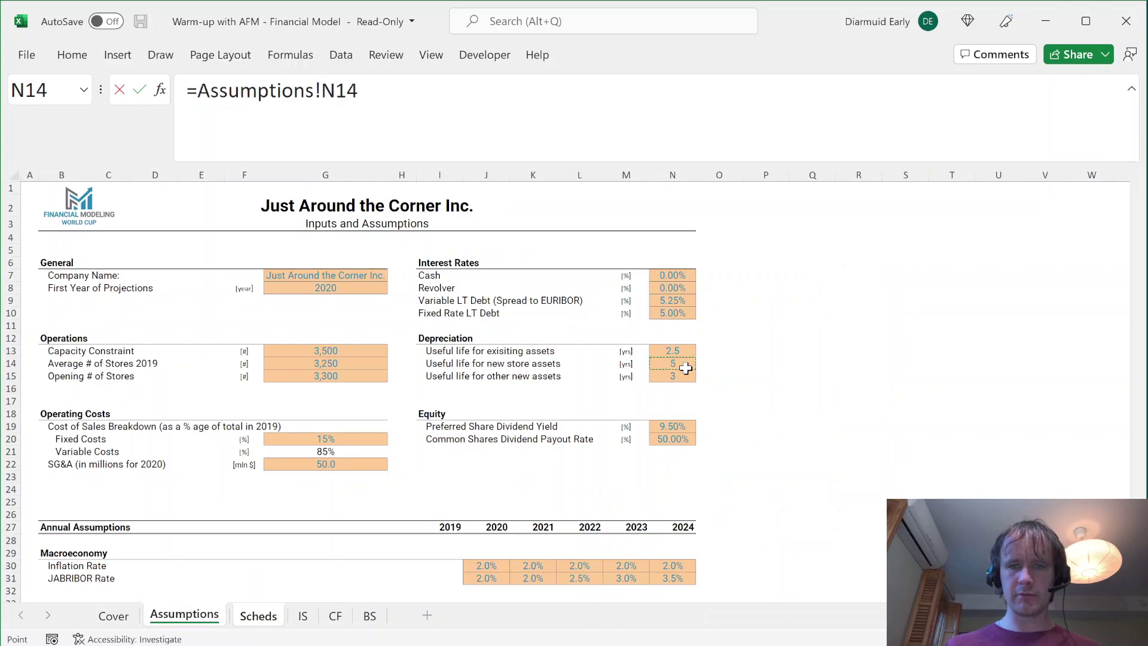
key("ctrl+Return")
- Extend the label in E51 to read "Useful life (yrs)"
key("F2")
key("shift+Return")
key("F2")
type("(yrs)")
key("Return")
- Change the font colour of the useful life label and value in E51:E52 to grey
key("shift+Up")
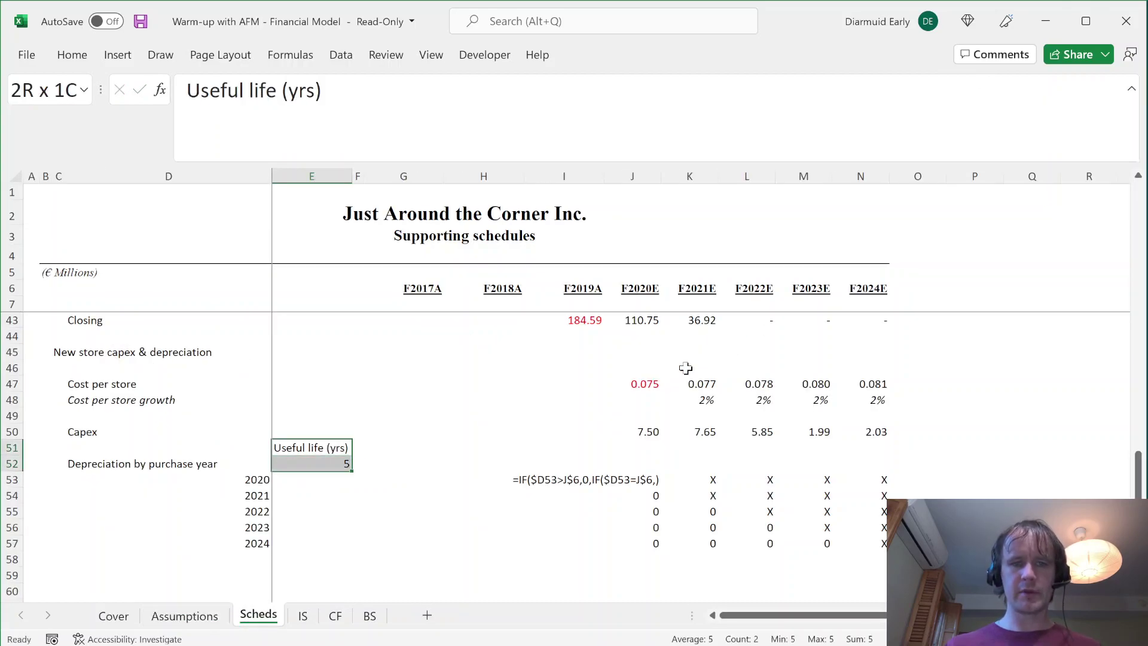
key("alt+h")
key("f")
key("c")
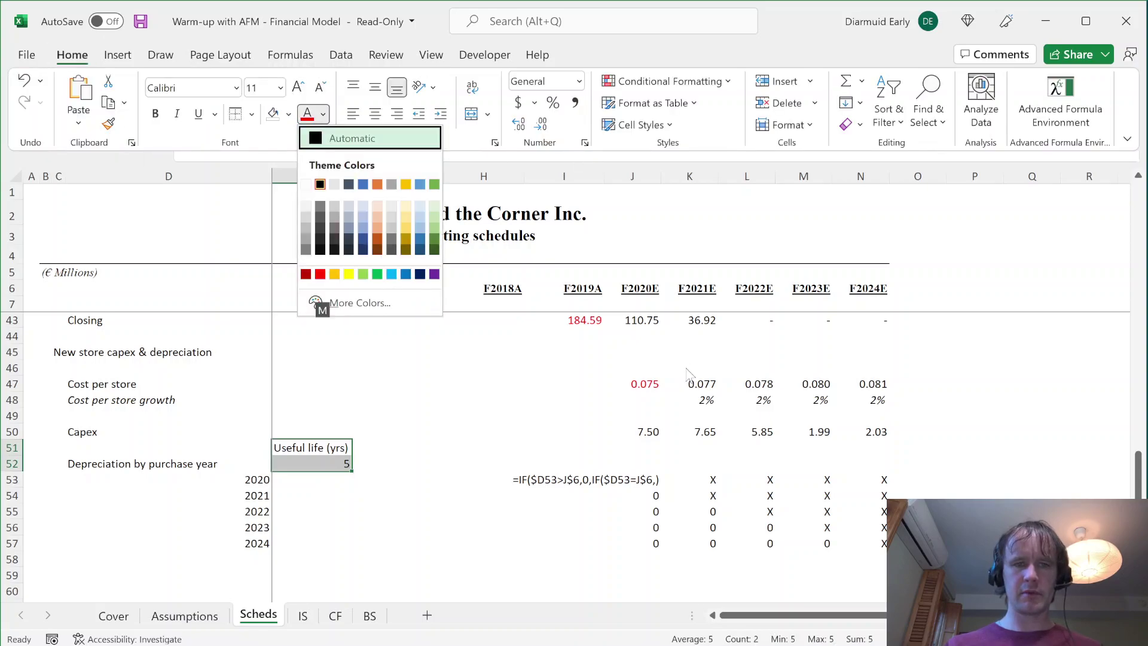
left_click(306, 248)
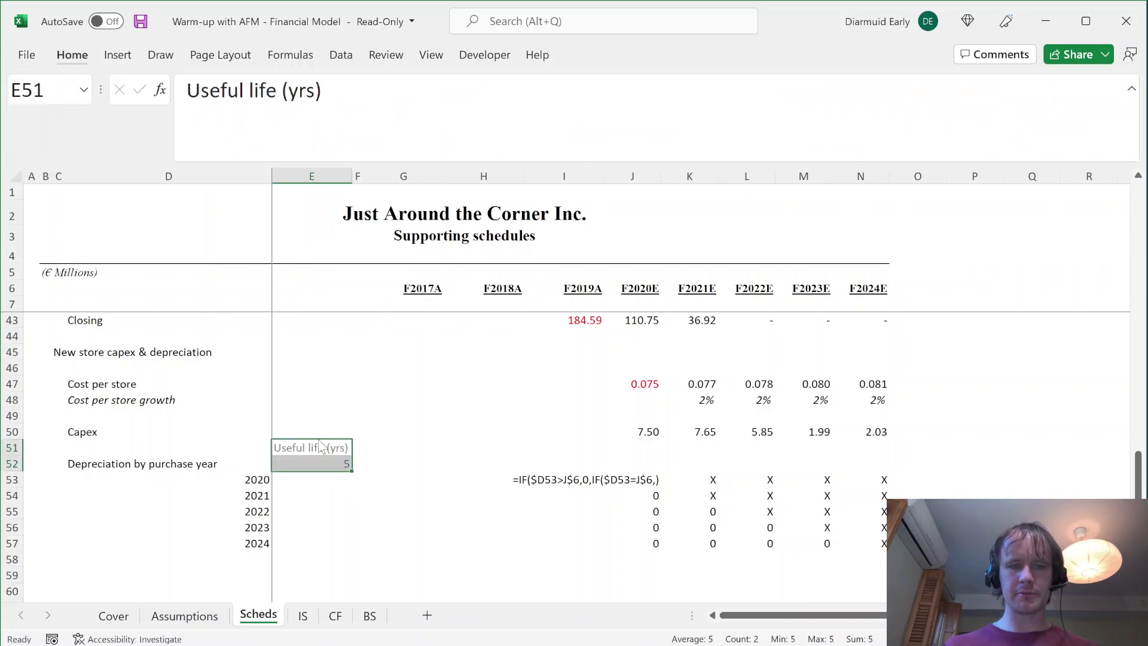
- Remove the leading apostrophe from J53 to turn the stored text back into a formula
left_click(329, 463)
key("Down")
key("Right")
key("Right")
key("Right")
key("Right")
key("Right")
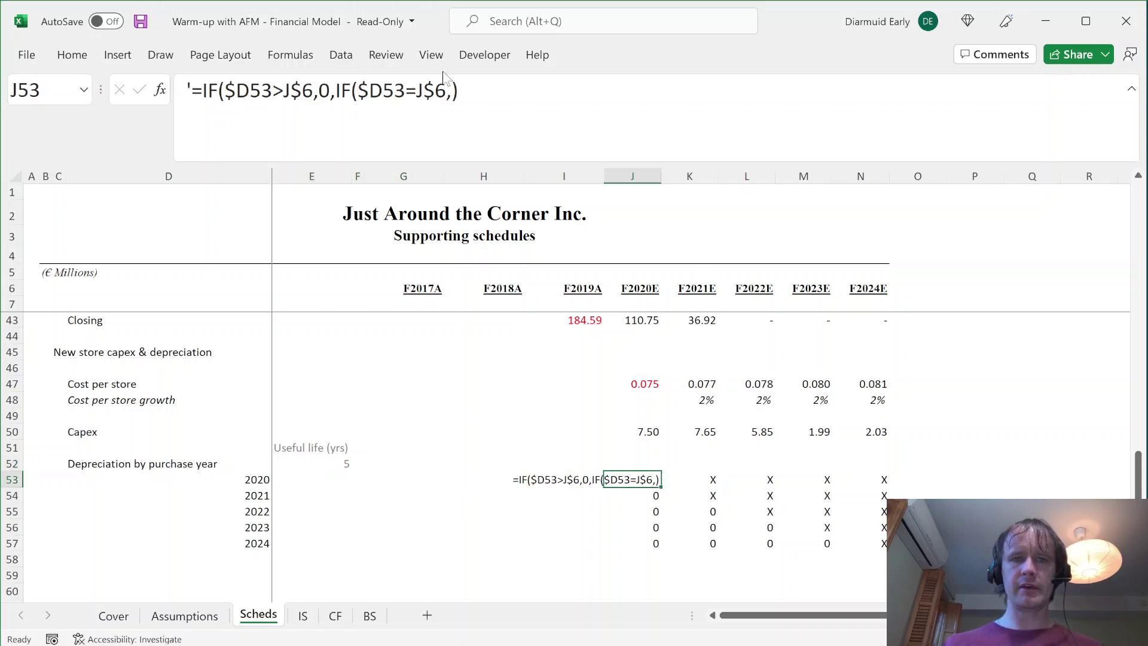
key("F2")
key("Home")
key("BackSpace")
- Enter J$50/$E$52/2 as the value-if-true of the nested IF in J53, giving half a year's depreciation
left_click(378, 91)
left_click(245, 91)
left_click(447, 91)
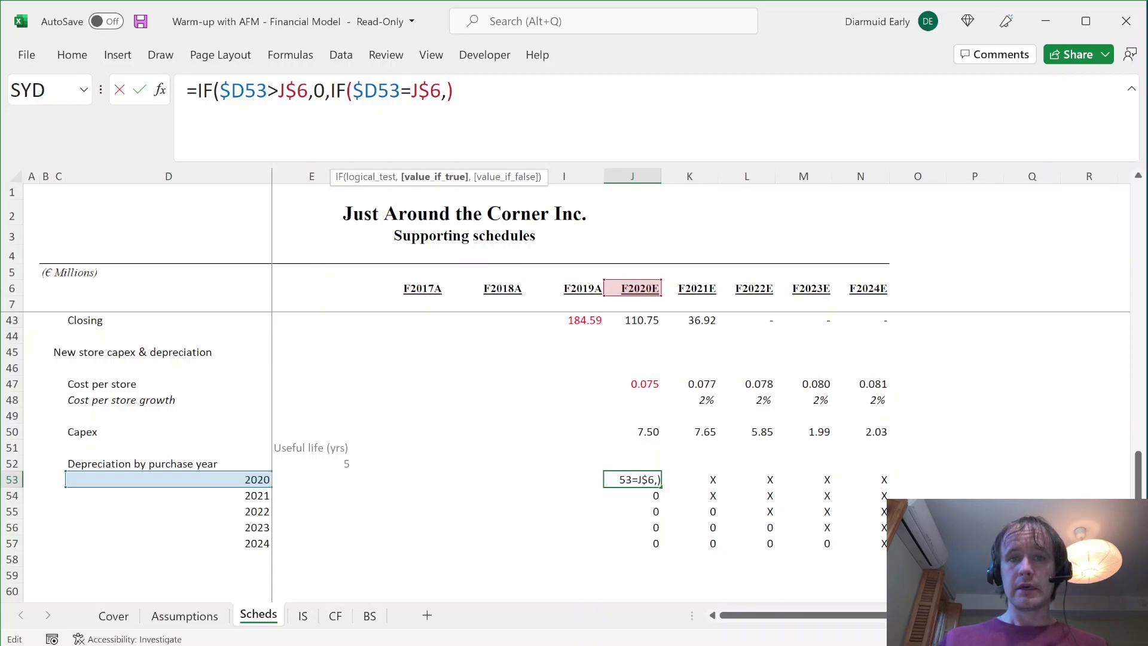
left_click(635, 431)
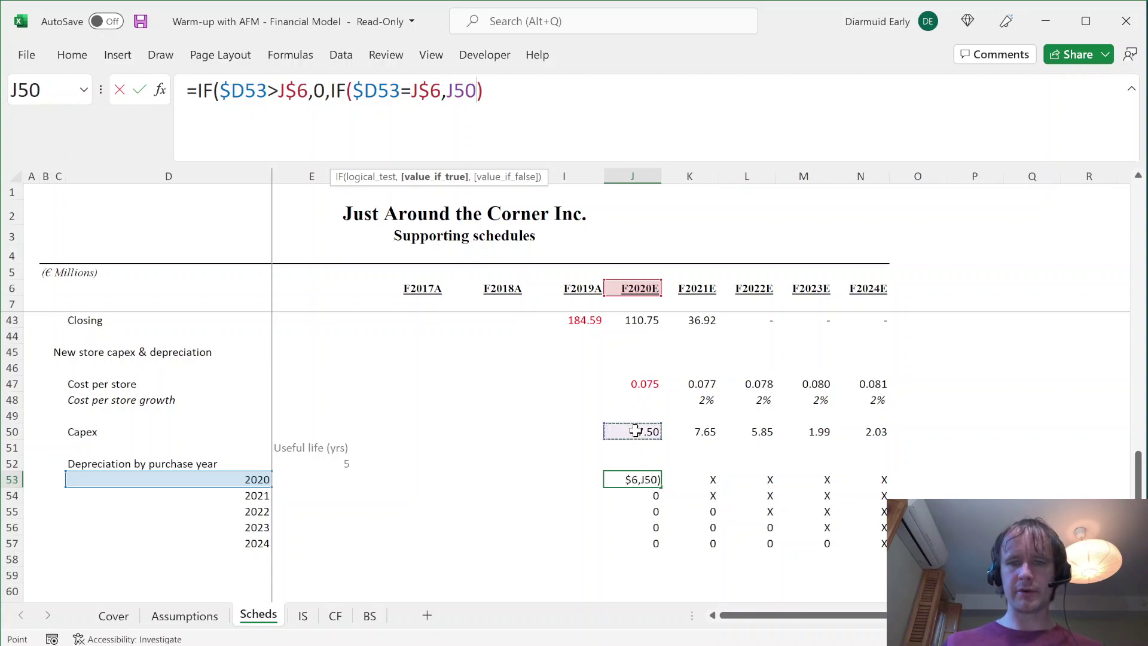
key("F4")
key("F4")
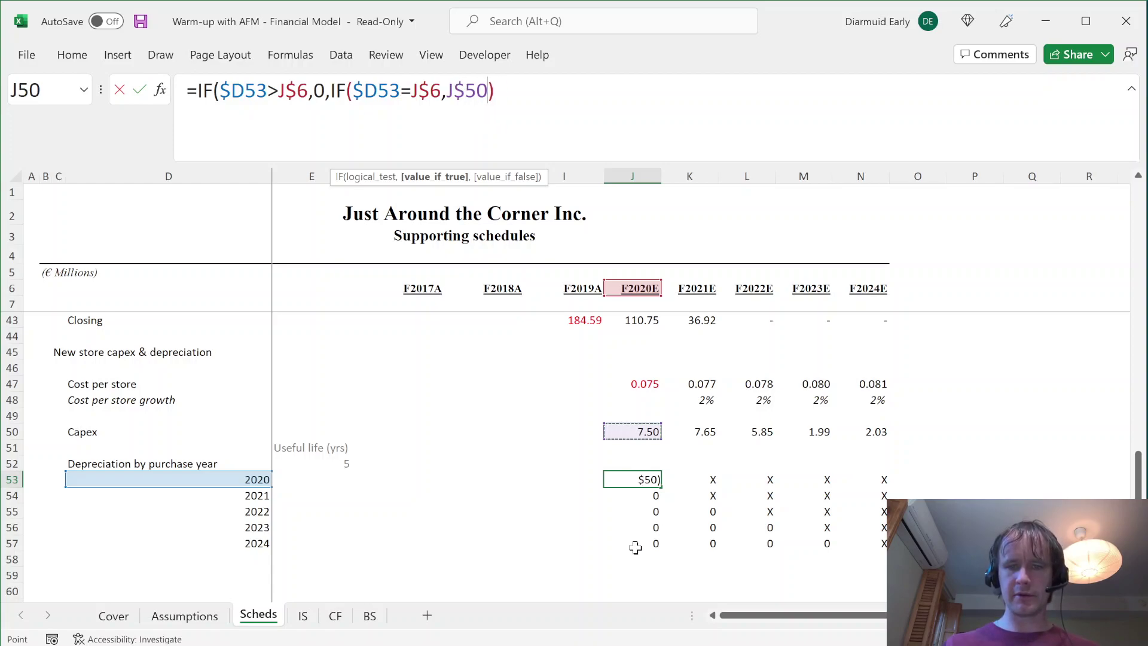
type("/")
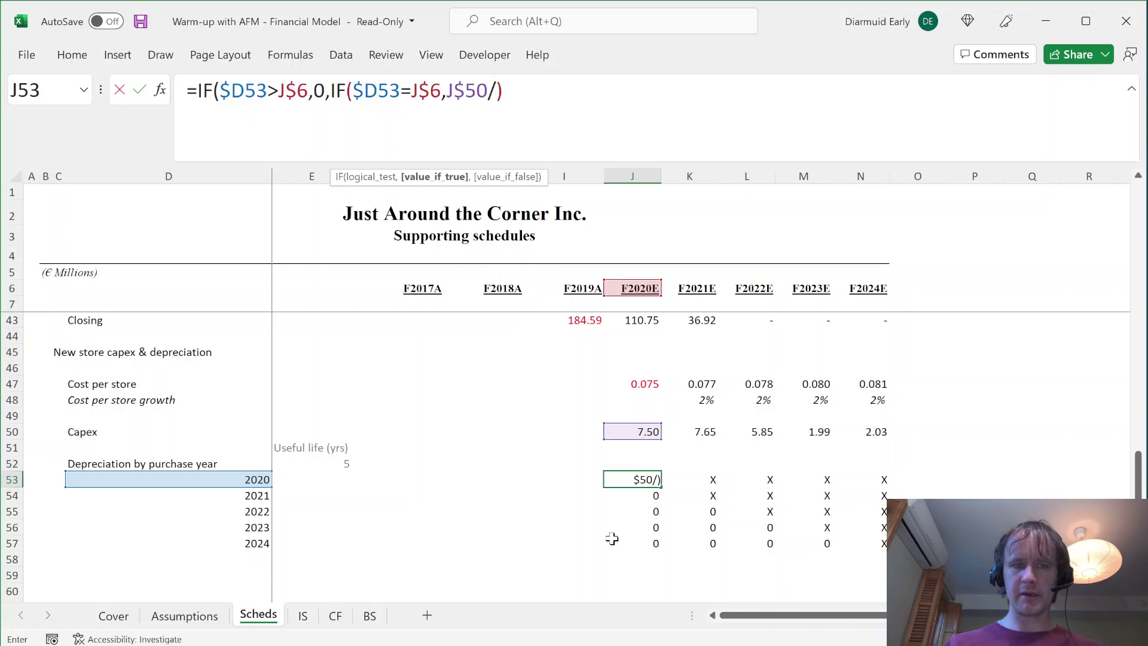
left_click(329, 464)
key("F4")
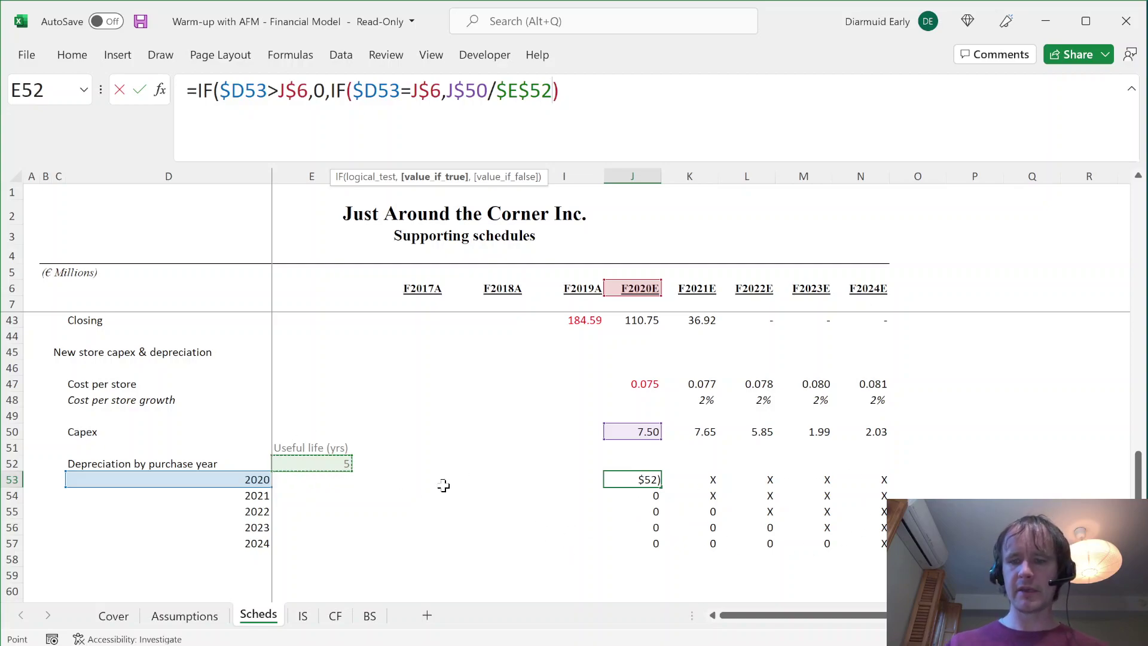
type("/2")
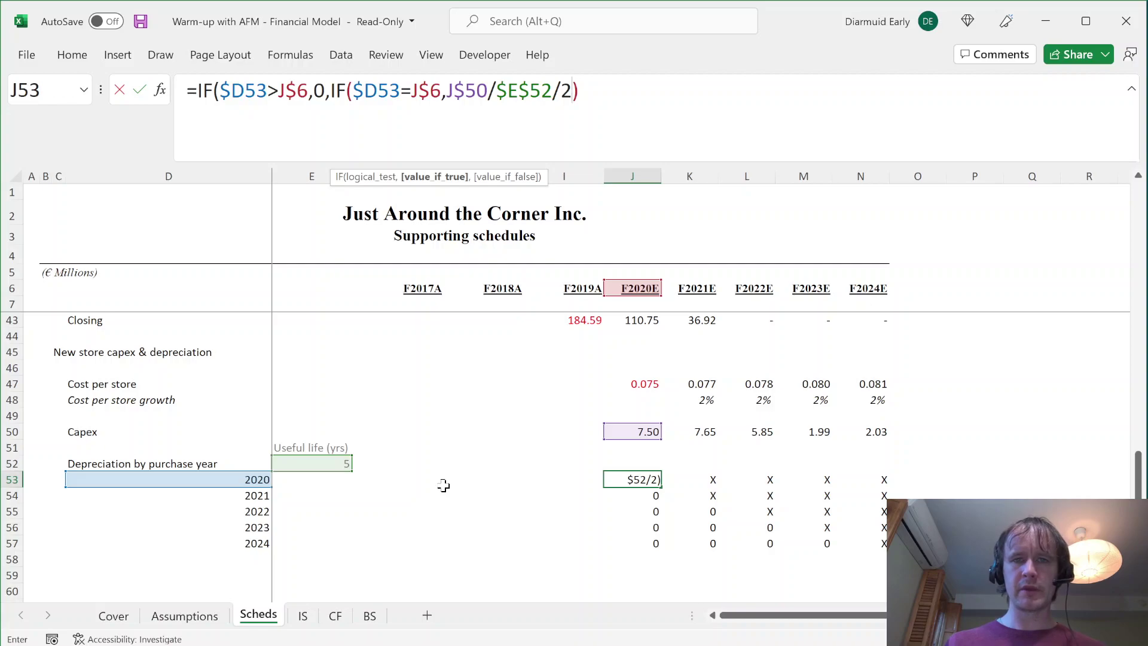
- Add J$50/$E$52 as the nested IF's value-if-false and complete the J53 formula
left_click_drag(572, 89, 447, 90)
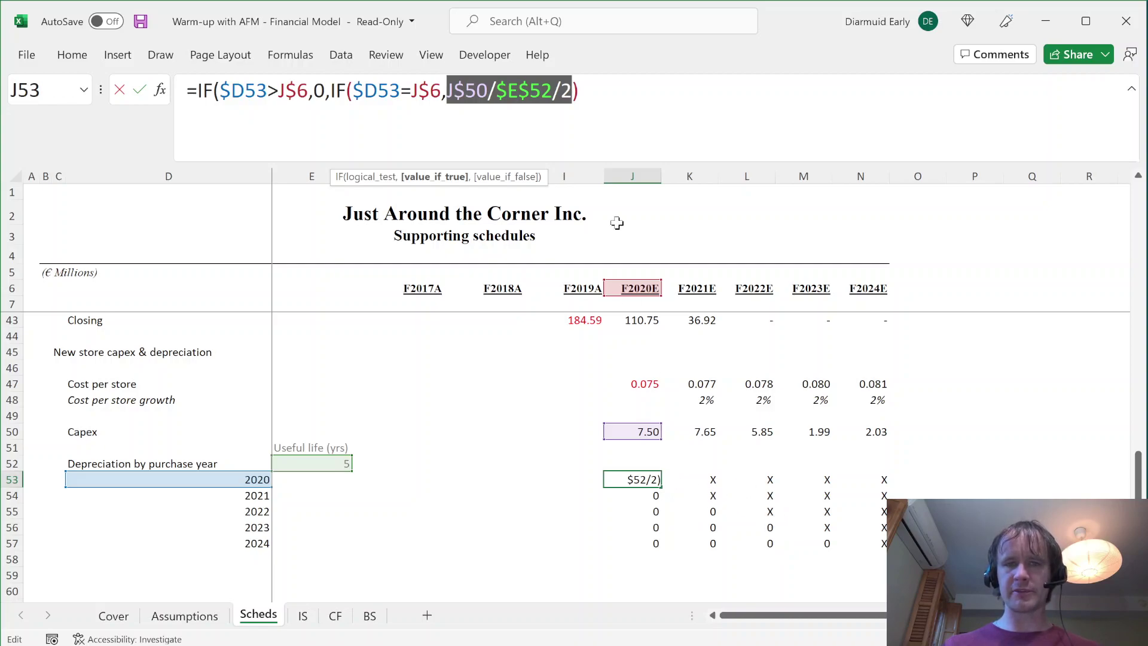
key("Right")
type(",")
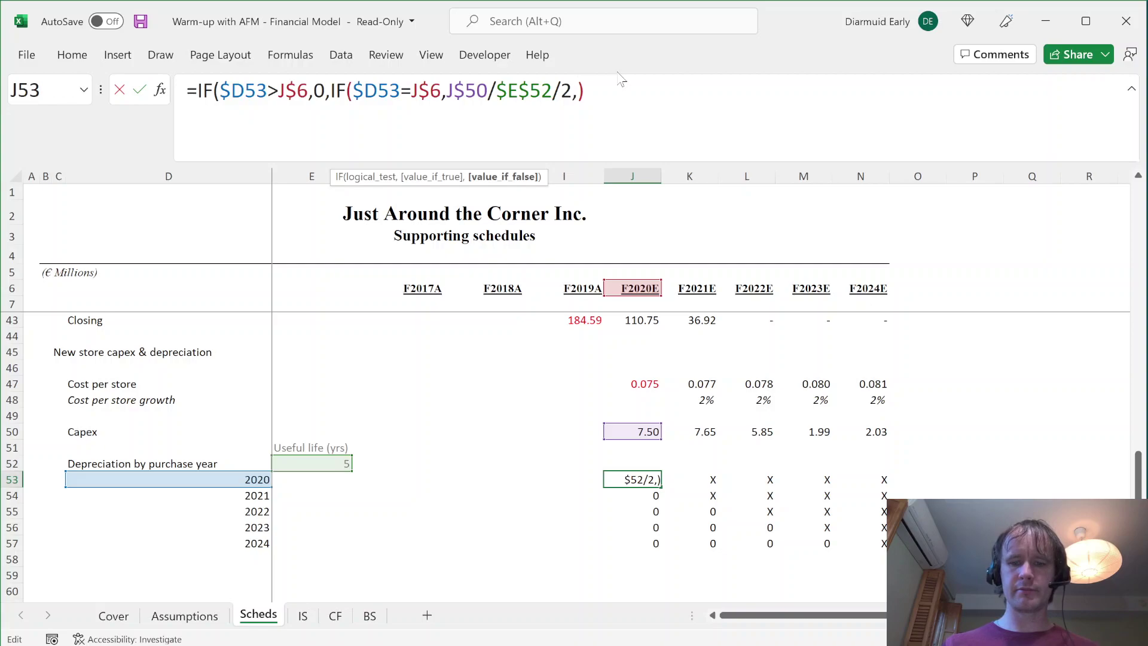
key("ctrl+v")
key("BackSpace")
key("BackSpace")
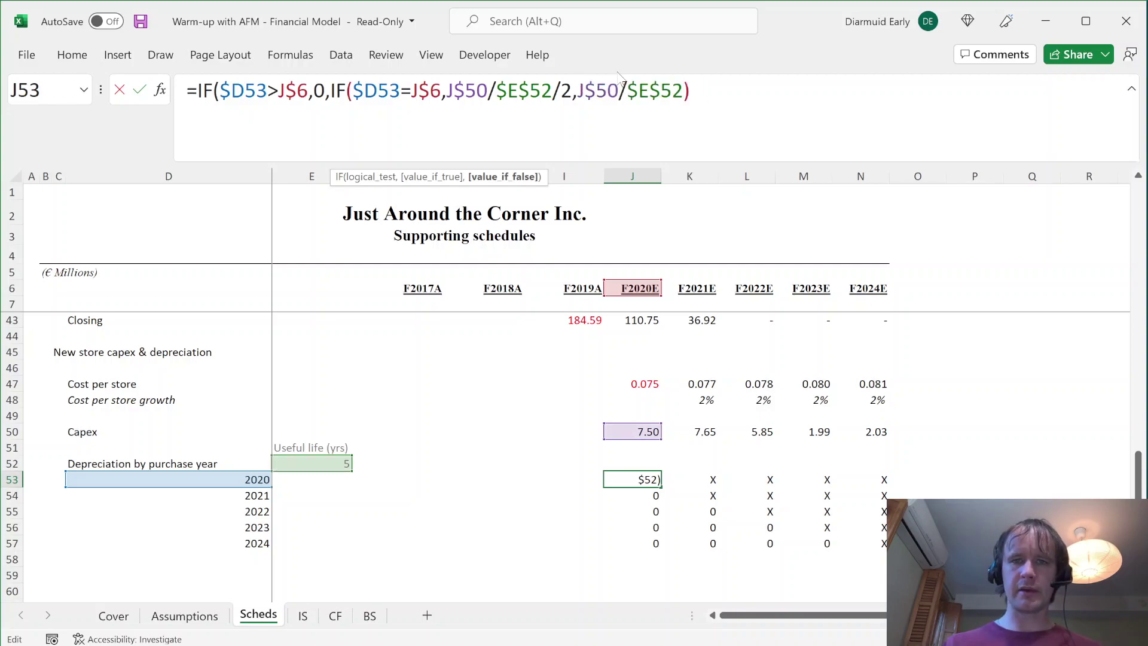
key("shift+Left")
key("shift+Left")
key("shift+Left")
key("shift+Left")
key("shift+Left")
key("shift+Left")
key("shift+Left")
key("shift+Left")
key("shift+Left")
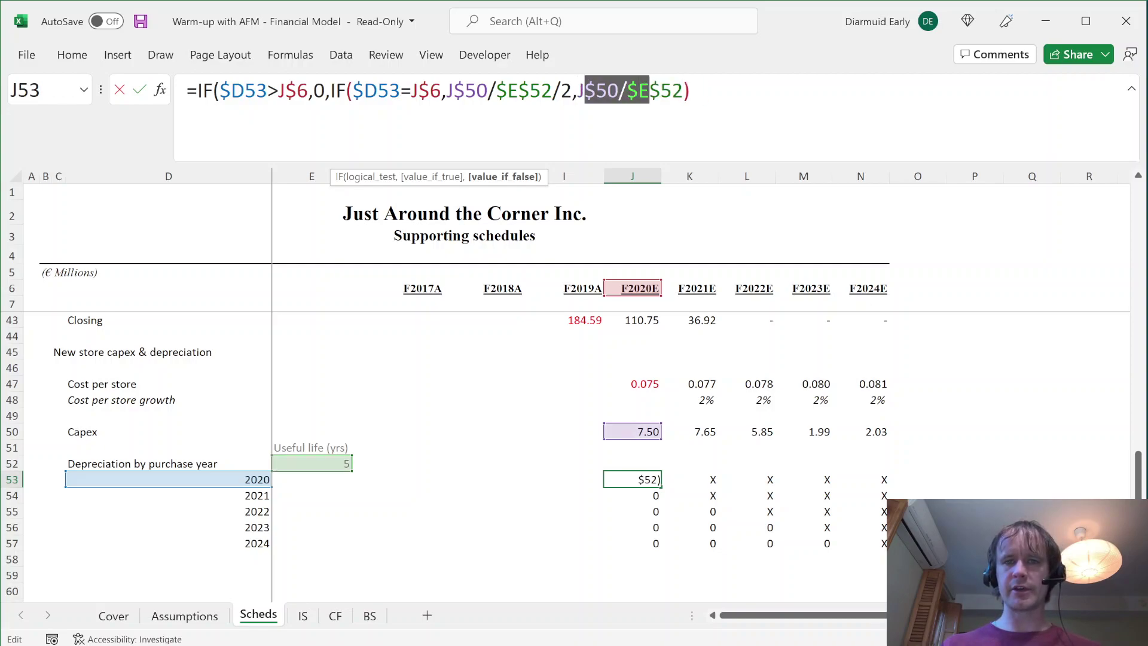
key("End")
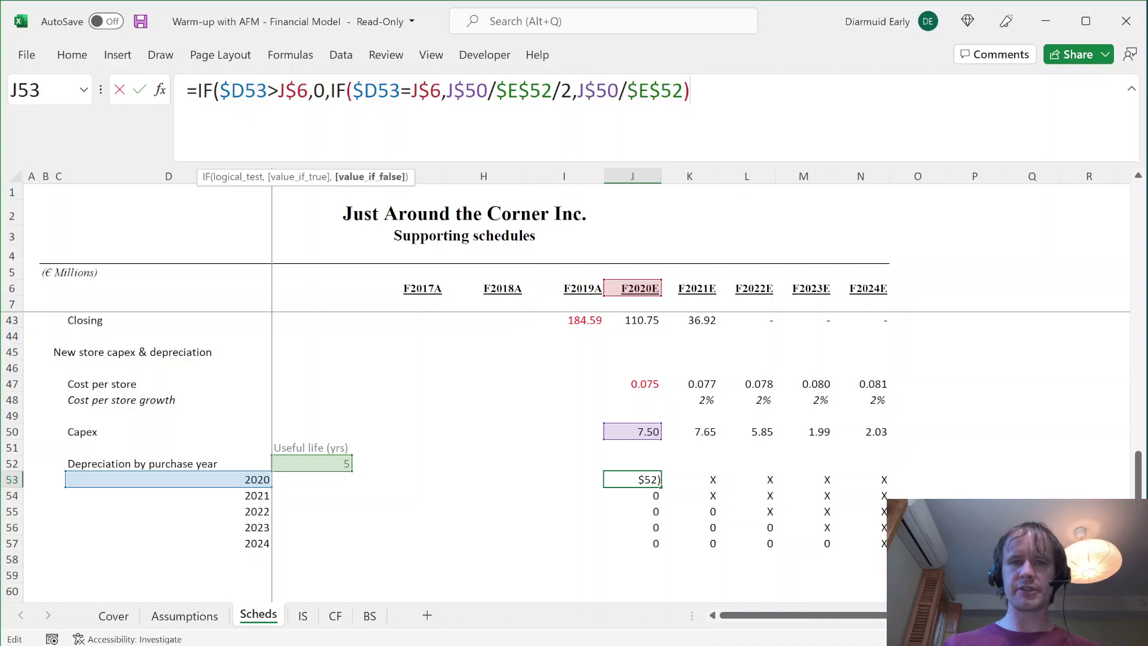
key("Return")
key("Up")
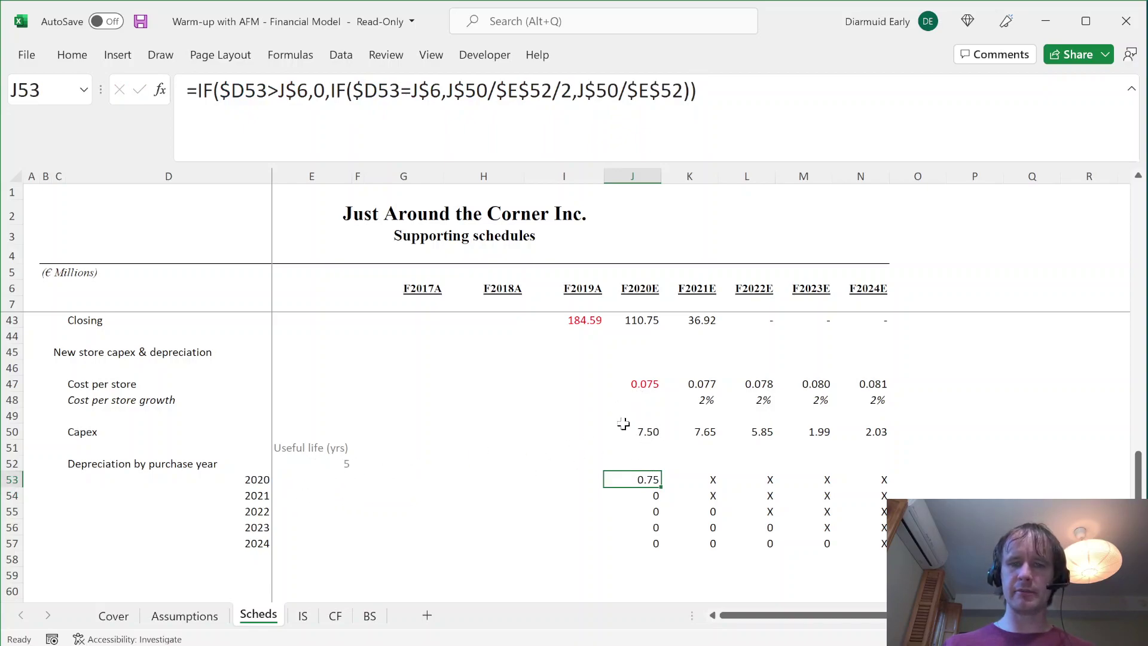
- Fill the J53 depreciation formula across and down the grid J53:N57
left_click(320, 463)
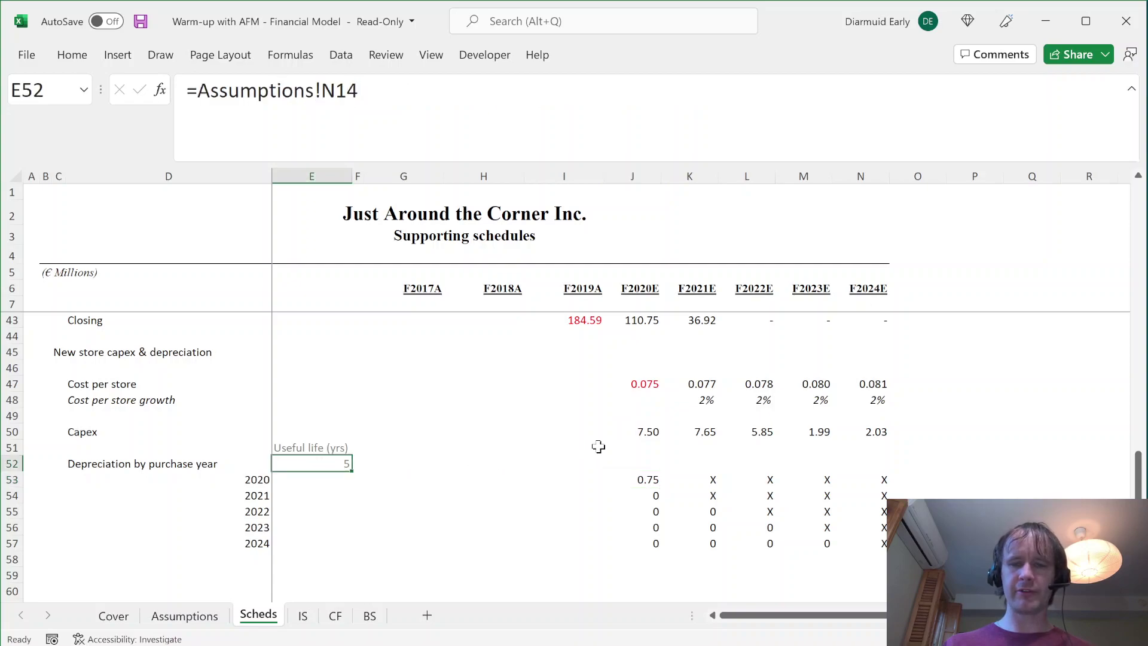
left_click(625, 430)
left_click(635, 490)
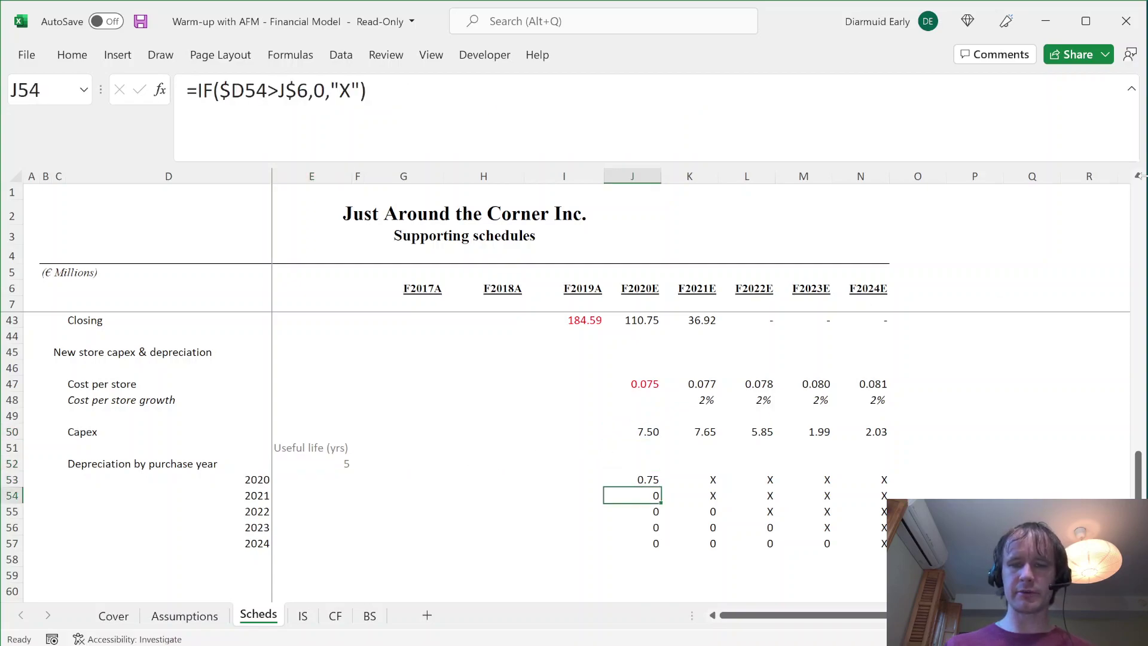
key("Up")
key("ctrl+shift+Right")
key("ctrl+shift+Down")
key("ctrl+r")
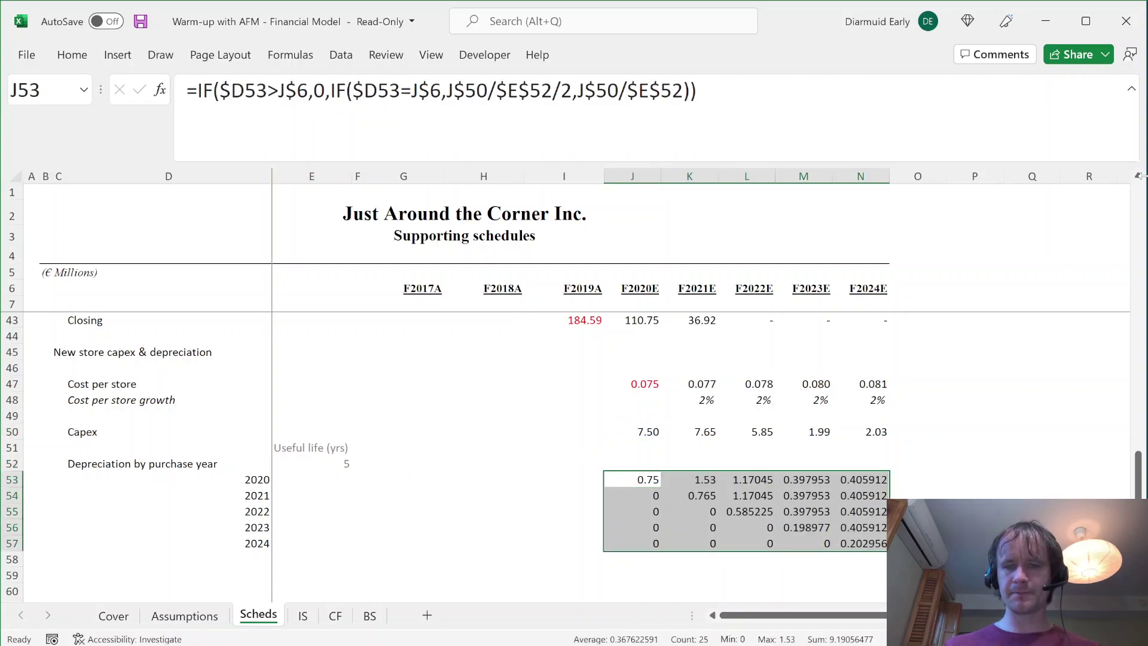
- Copy the number format of the closing balance in J43 onto the depreciation grid J53:N57
key("ctrl+shift+1")
key("ctrl+z")
key("Up")
key("Up")
key("Up")
key("Up")
key("Up")
key("Up")
key("Up")
key("Up")
key("Up")
key("Up")
key("ctrl+c")
key("Down")
key("Down")
key("Down")
key("Down")
key("Down")
key("Down")
key("Down")
key("Down")
key("Down")
key("Down")
key("ctrl+shift+Down")
key("ctrl+shift+Right")
key("alt")
key("t")
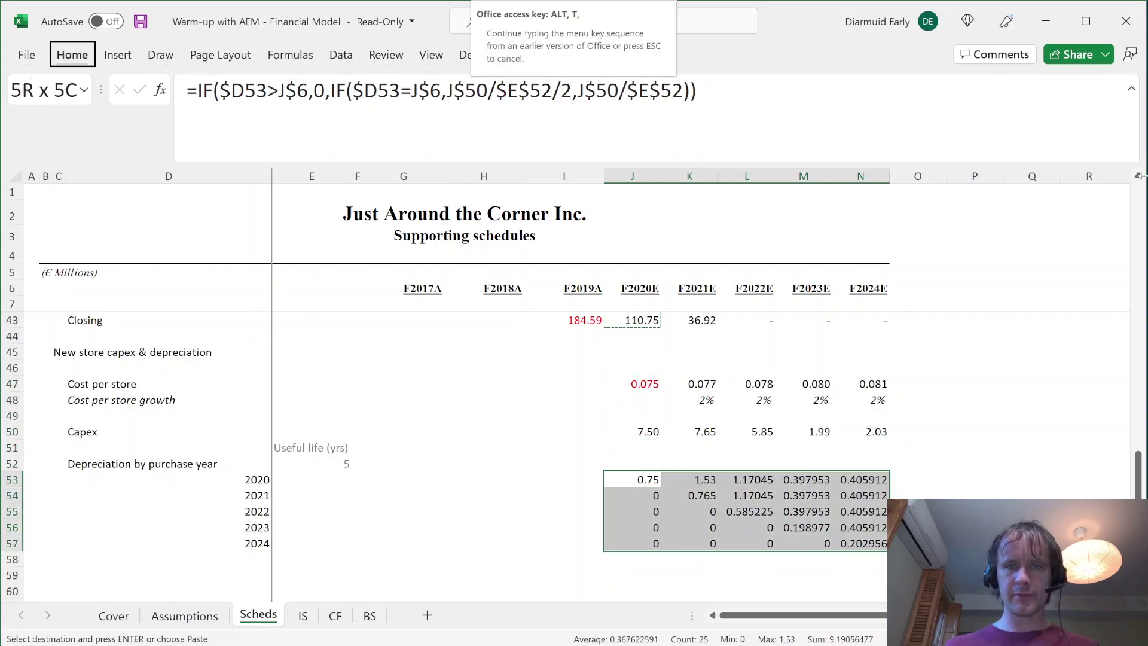
key("s")
key("t")
key("Return")
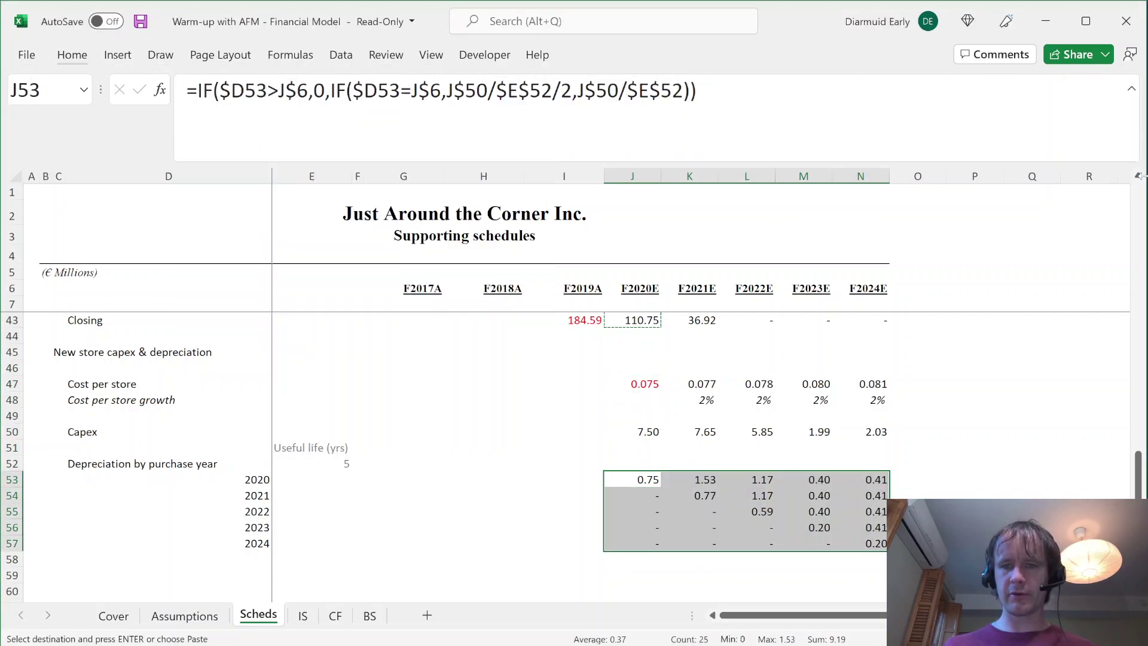
key("shift+BackSpace")
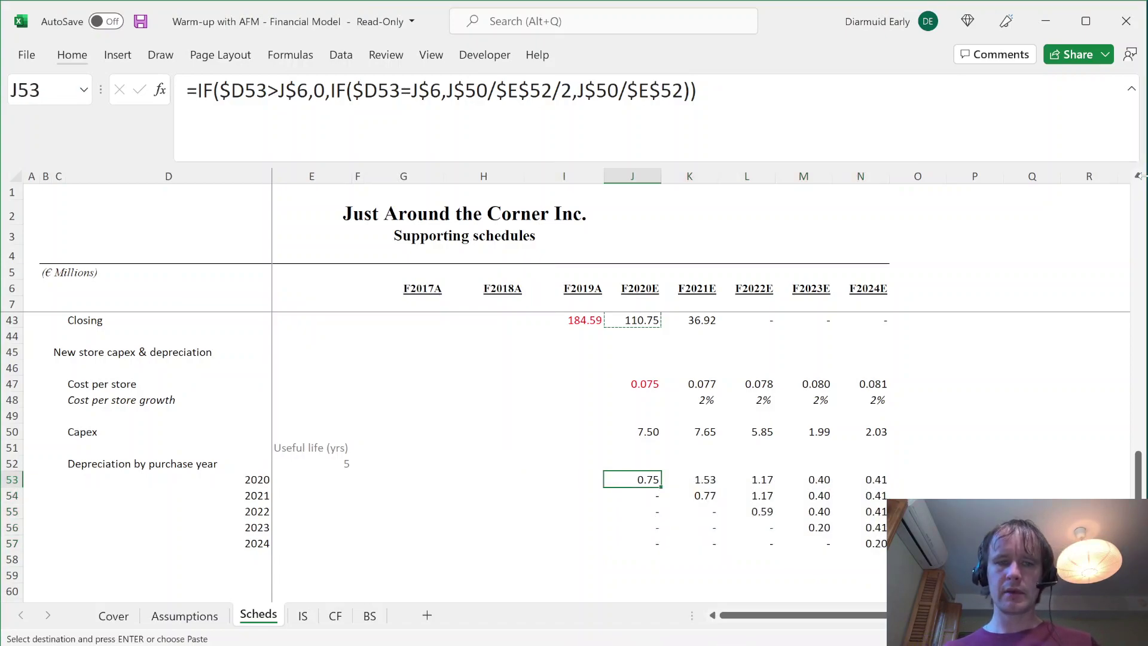
- Check which cells the filled formula in K53 refers to, leaving it unchanged
key("Right")
key("F2")
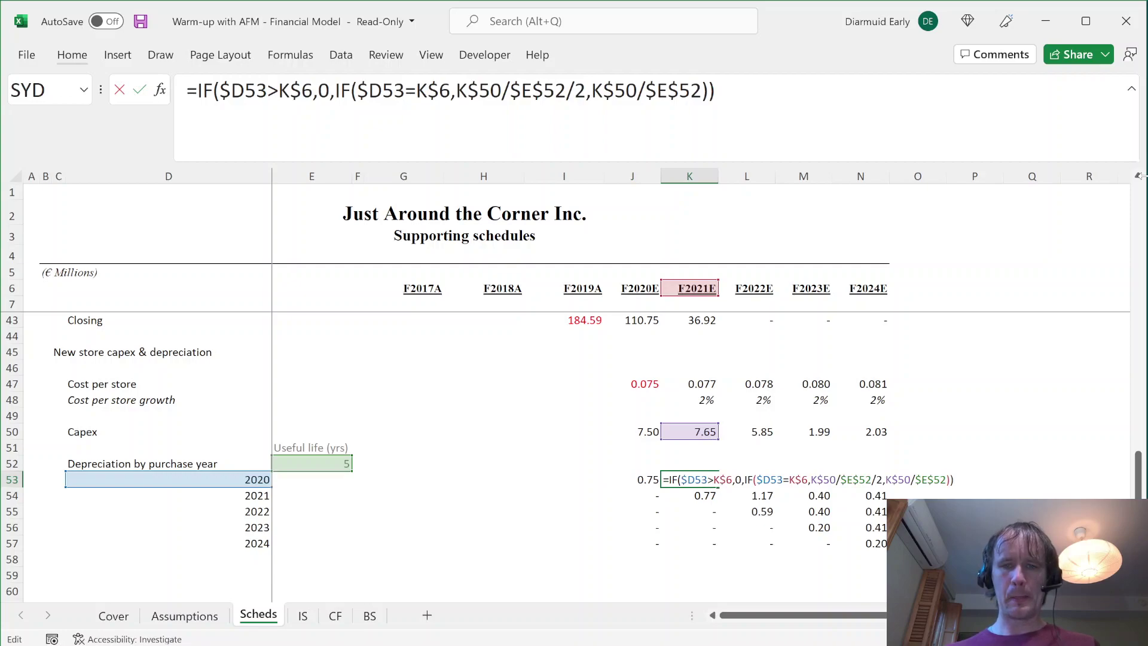
key("Escape")
key("Left")
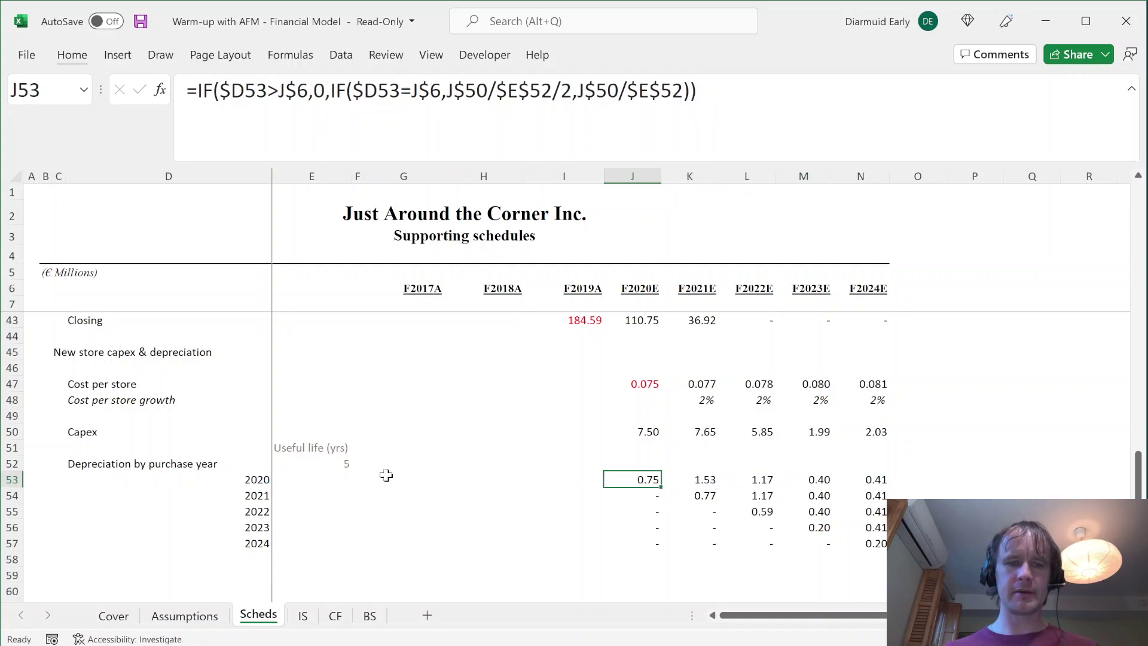
- Compare which capex, year and useful-life cells the depreciation formulas in J53 and K53 refer to
left_click(319, 442)
key("Right")
key("Right")
key("Down")
key("Down")
key("Right")
key("Right")
key("Right")
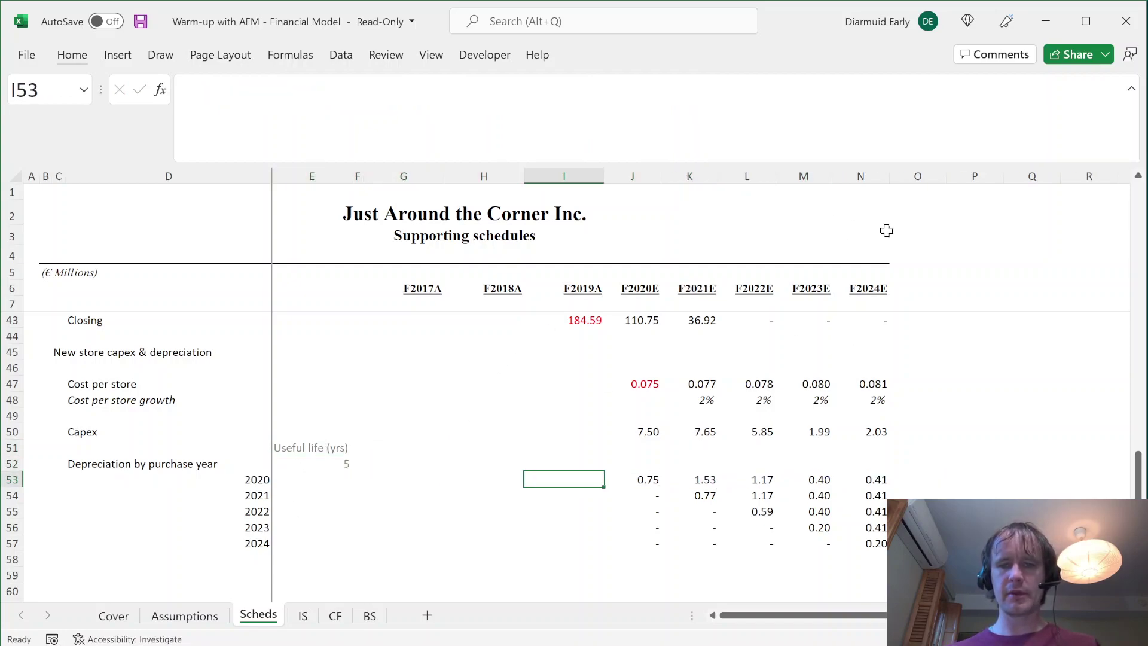
left_click(507, 90)
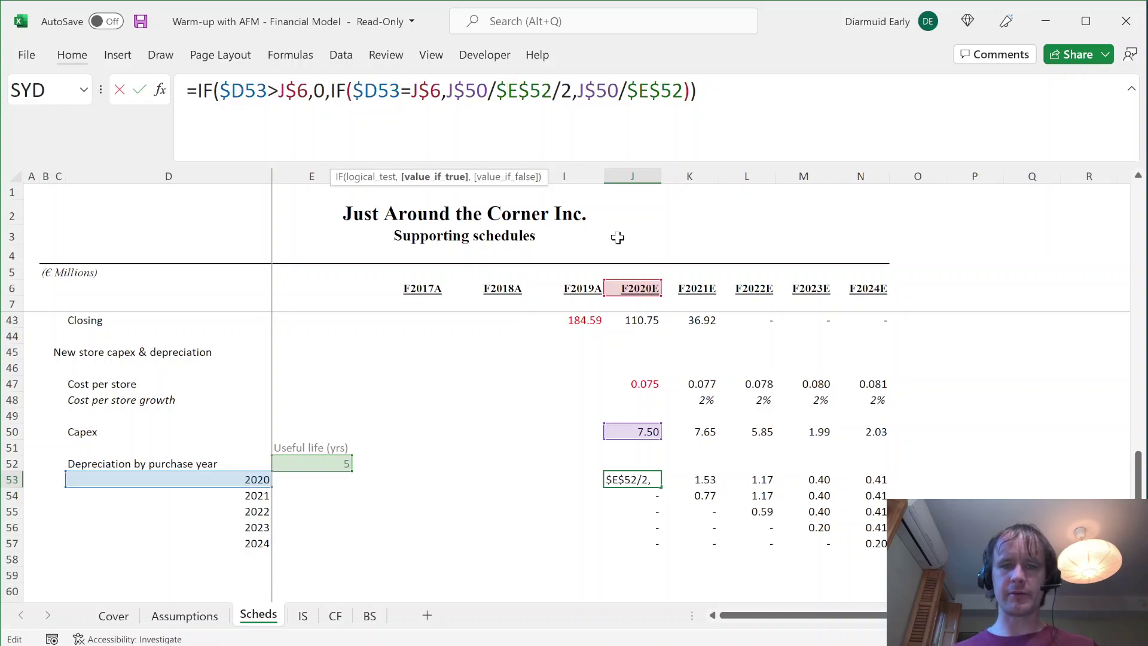
key("Tab")
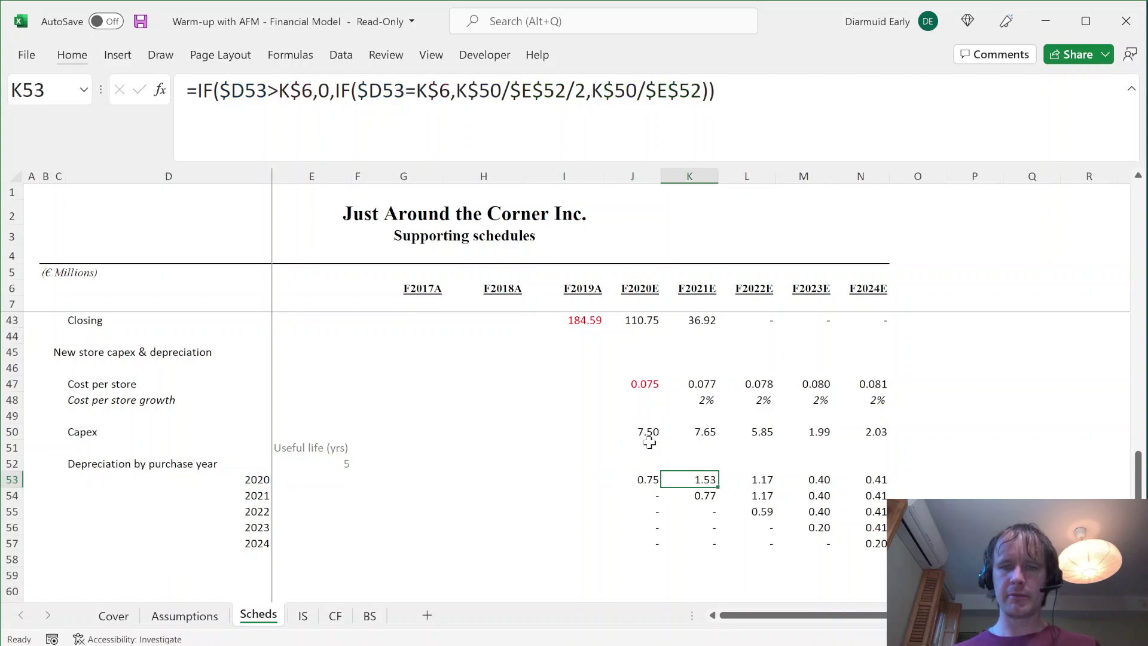
key("F2")
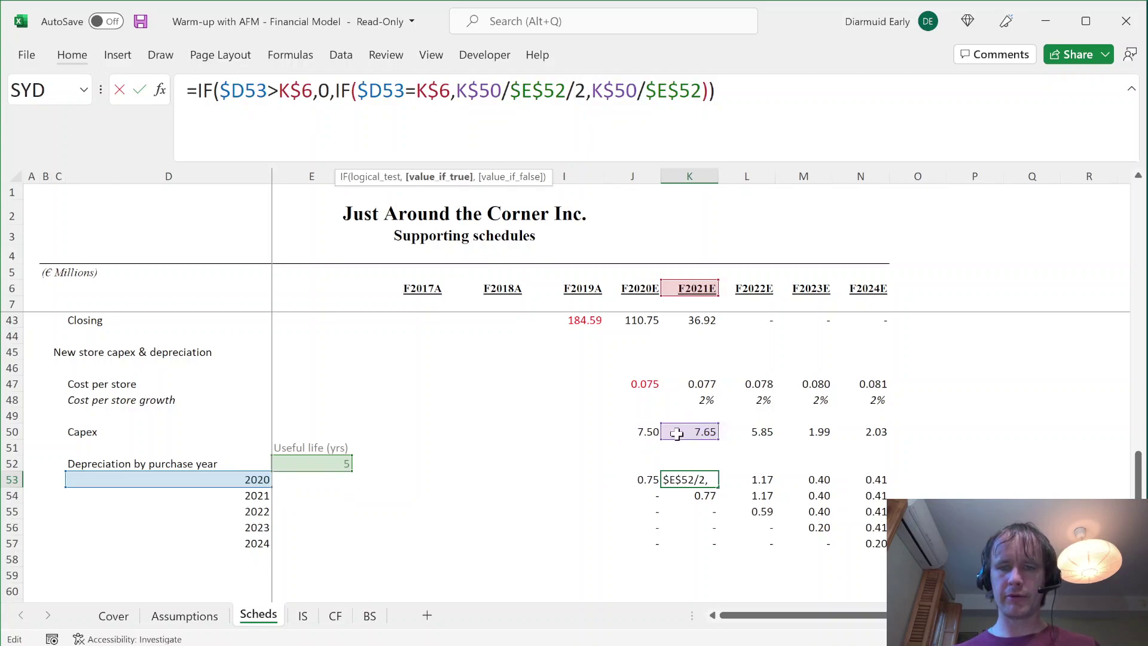
key("Escape")
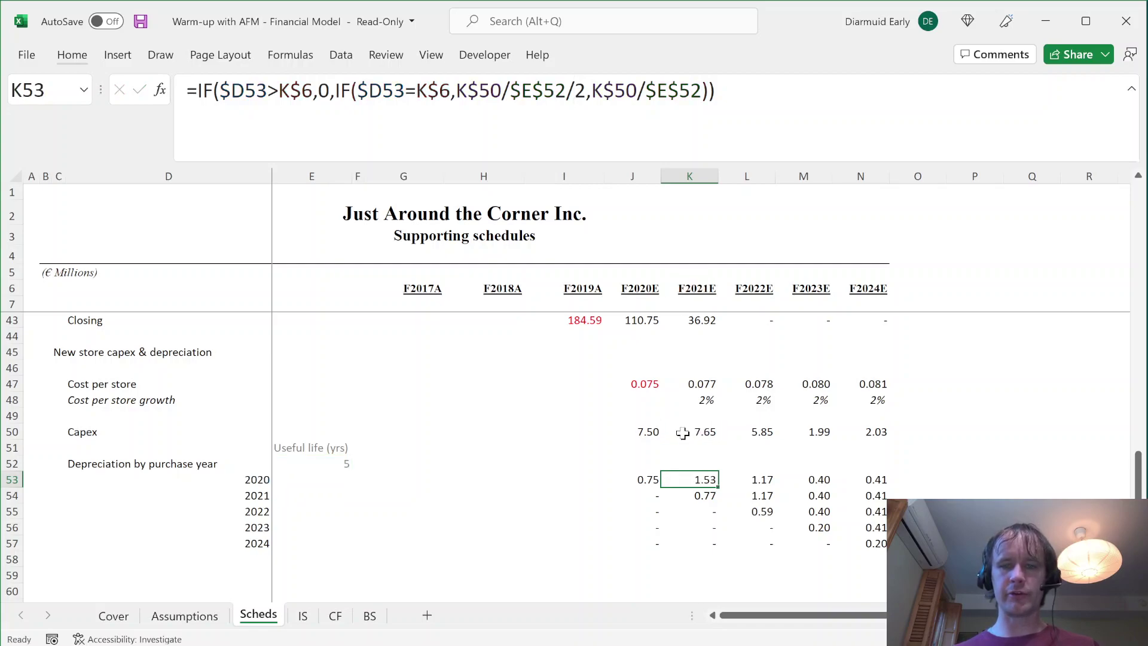
key("F2")
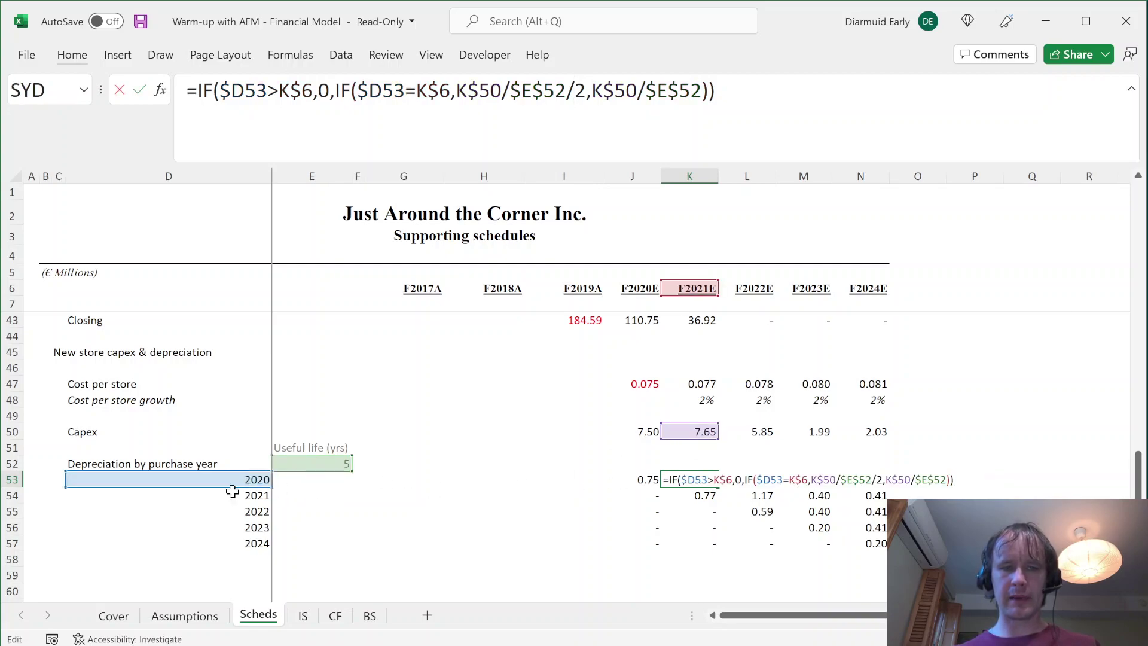
key("Escape")
- Move the Useful life (yrs) label and its value from E51:E52 to F51:F52
left_click(295, 479)
key("Up")
key("Up")
key("shift+Down")
key("ctrl+c")
key("Right")
key("ctrl+v")
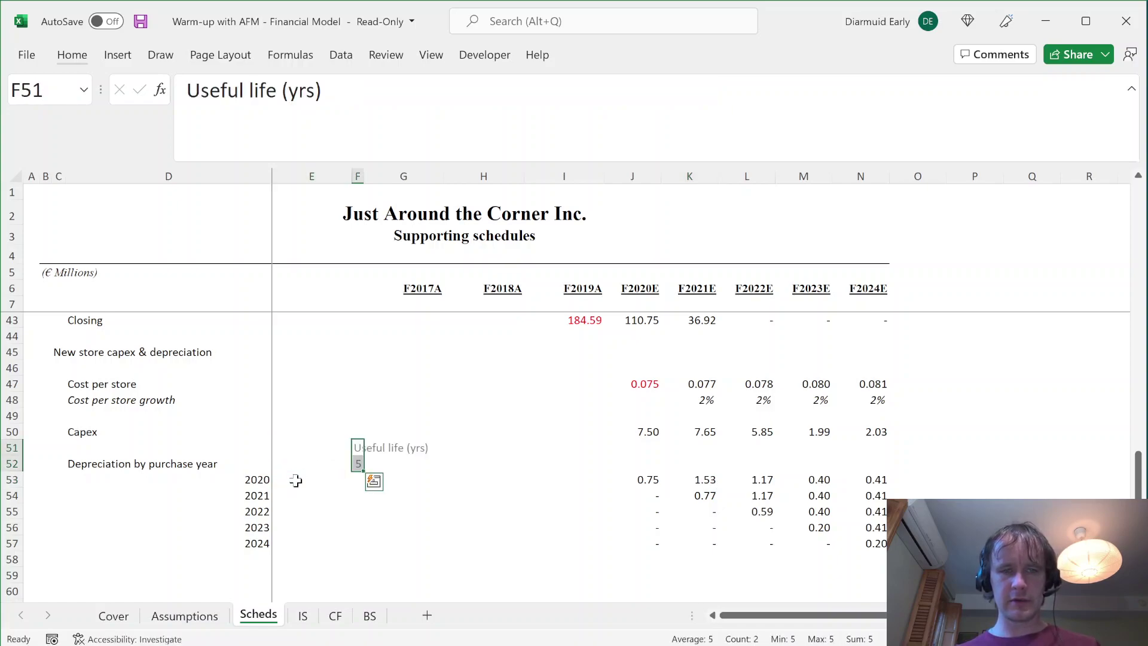
- Label E51 as "Capex ($m)" and give it the same formatting as the Useful life (yrs) label in F51
key("Left")
key("Down")
key("Up")
type("Capex (4m)")
key("BackSpace")
key("BackSpace")
key("BackSpace")
type("$m)")
key("Tab")
key("ctrl+c")
key("Left")
key("alt+h")
key("v")
key("r")
- Enter a TRANSPOSE formula in E53 that brings the capex row J50:N50 down alongside the purchase years
left_click(296, 480)
type("=tran")
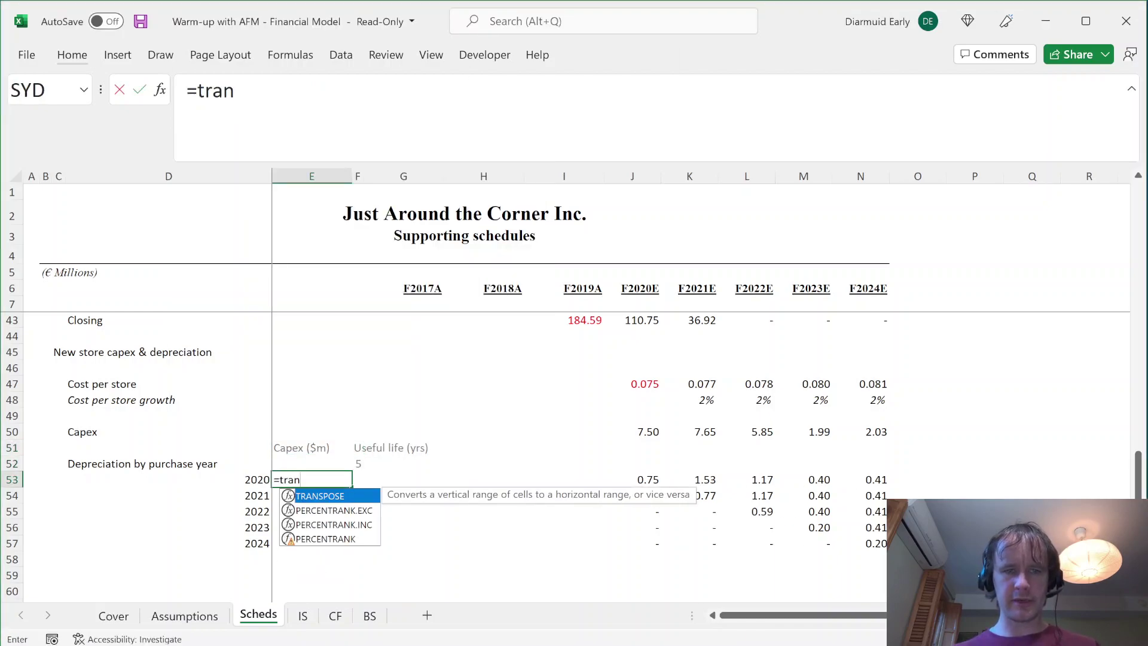
key("Tab")
key("Up")
key("Up")
key("Up")
key("Right")
key("Right")
key("Right")
key("Right")
key("Right")
key("shift+Right")
key("shift+Right")
key("shift+Right")
key("shift+Right")
type(")")
key("Return")
- Format the transposed capex values in E53:E57 as two-decimal numbers with a grey font
key("Up")
key("ctrl+shift+Down")
key("ctrl+shift+1")
key("alt+h")
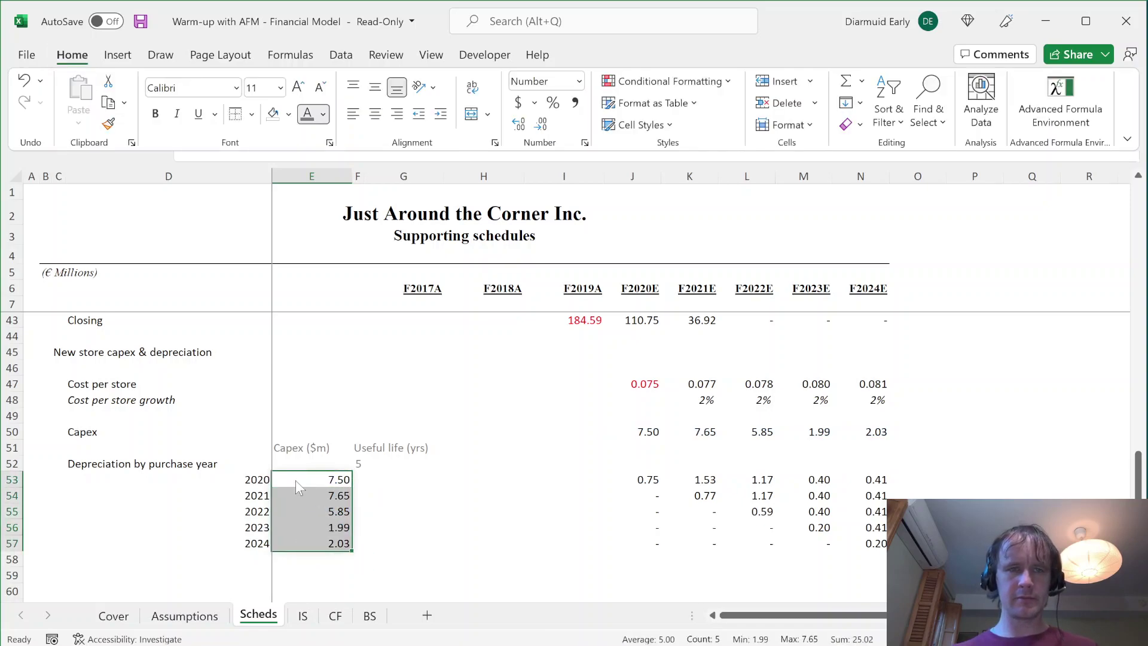
key("f")
key("c")
left_click(306, 239)
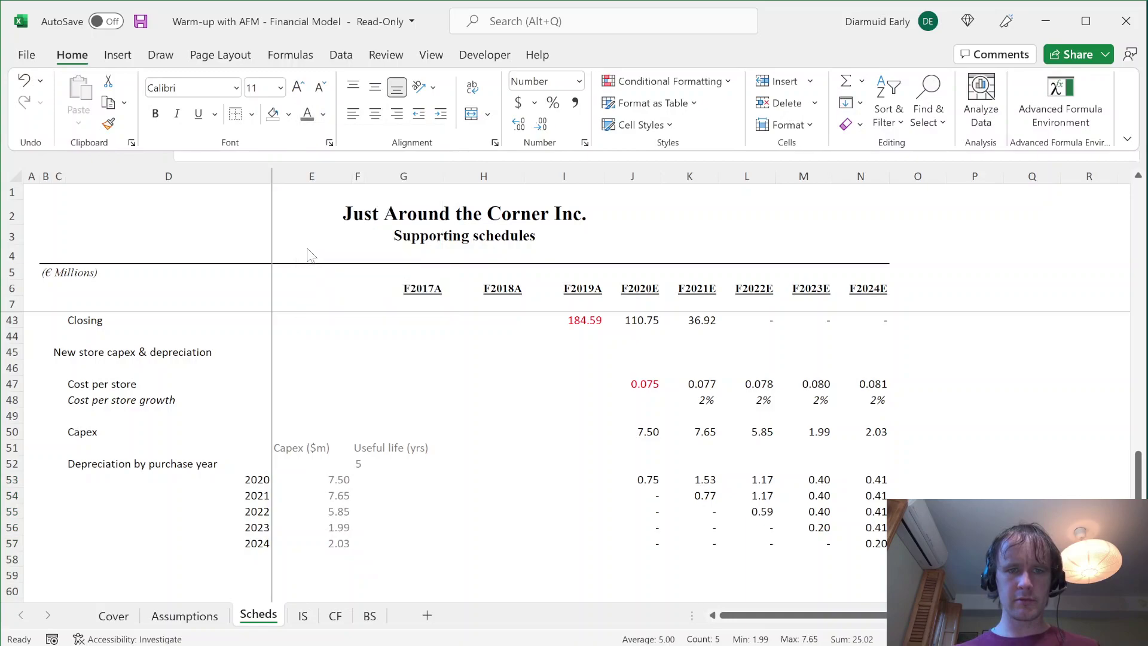
- Open the J53 formula for editing and select the half-year depreciation expression J$50/$F$52/2
left_click(646, 485)
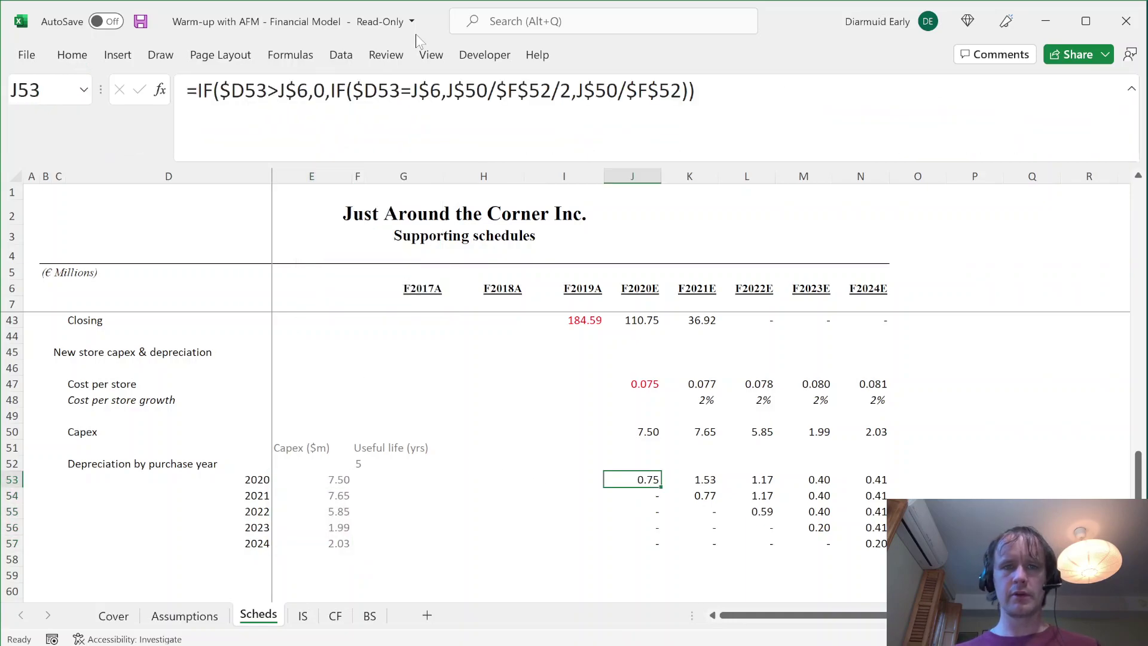
left_click(466, 90)
double_click(466, 90)
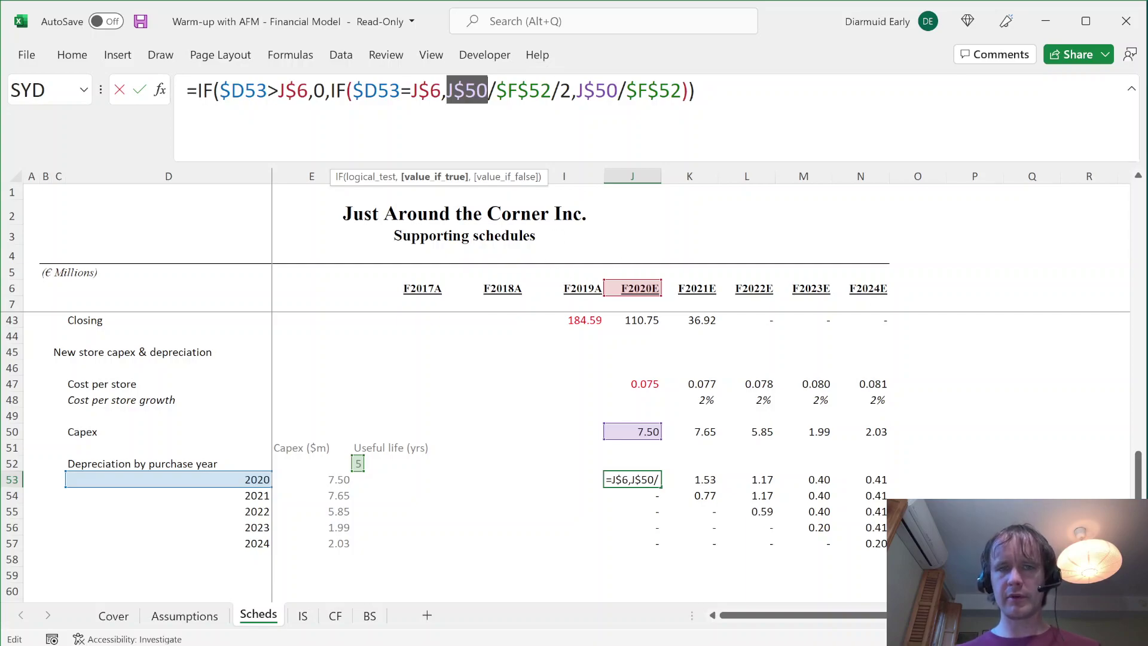
left_click_drag(453, 90, 572, 91)
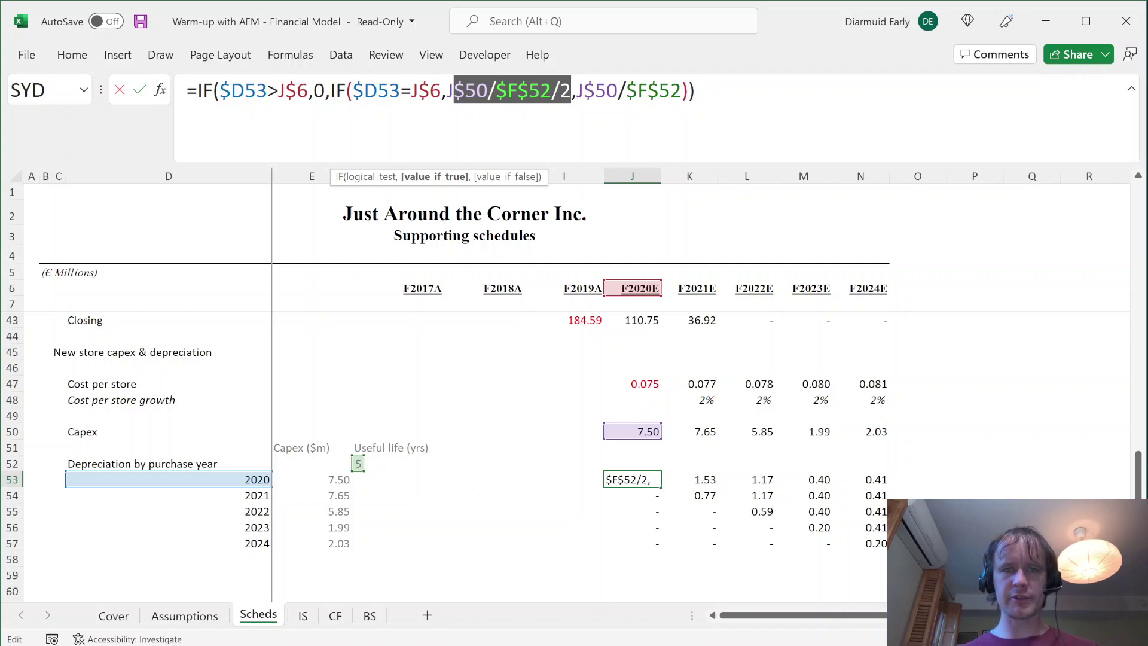
- Replace both J$50 capex references in the J53 depreciation formula with $E53
double_click(469, 90)
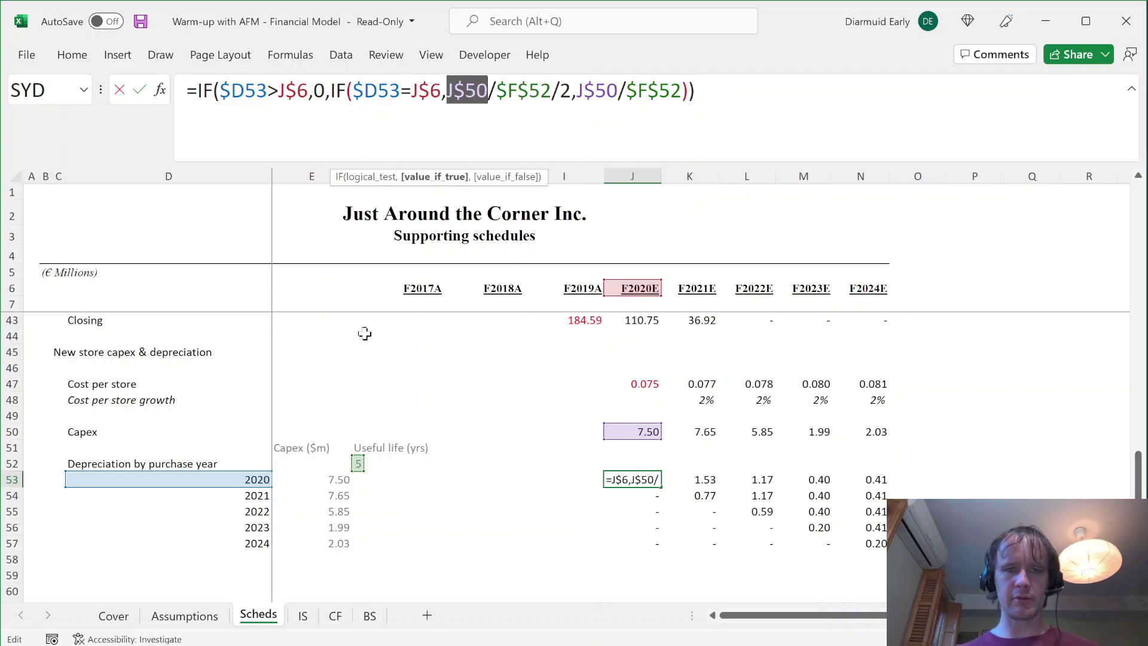
left_click(320, 483)
key("F4")
key("F4")
key("F4")
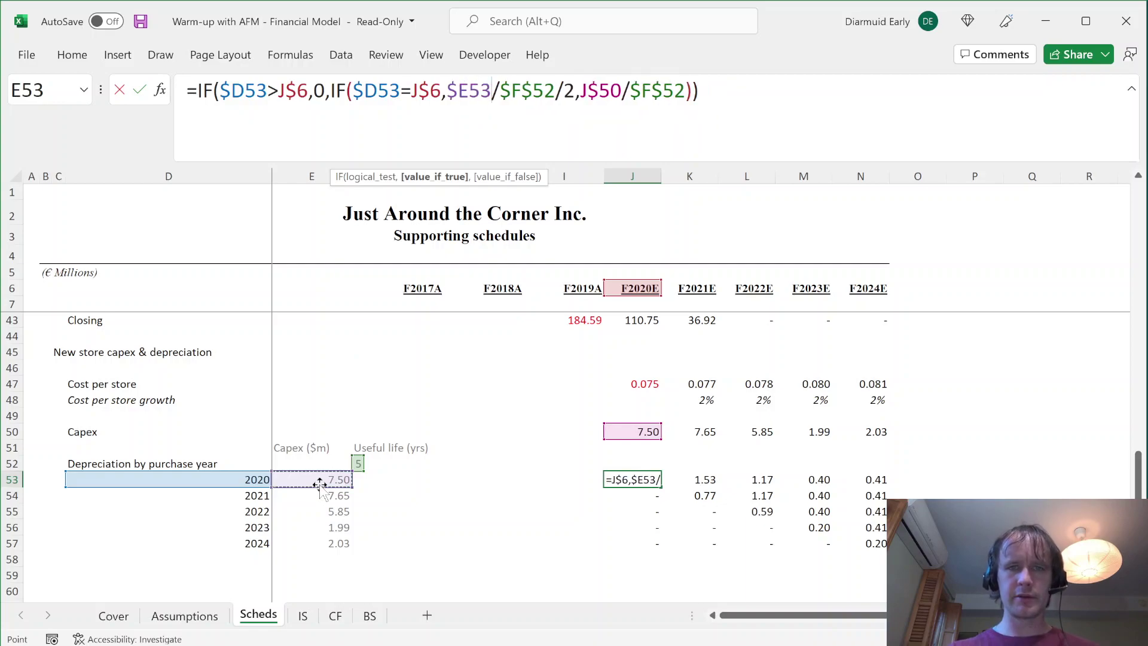
double_click(600, 90)
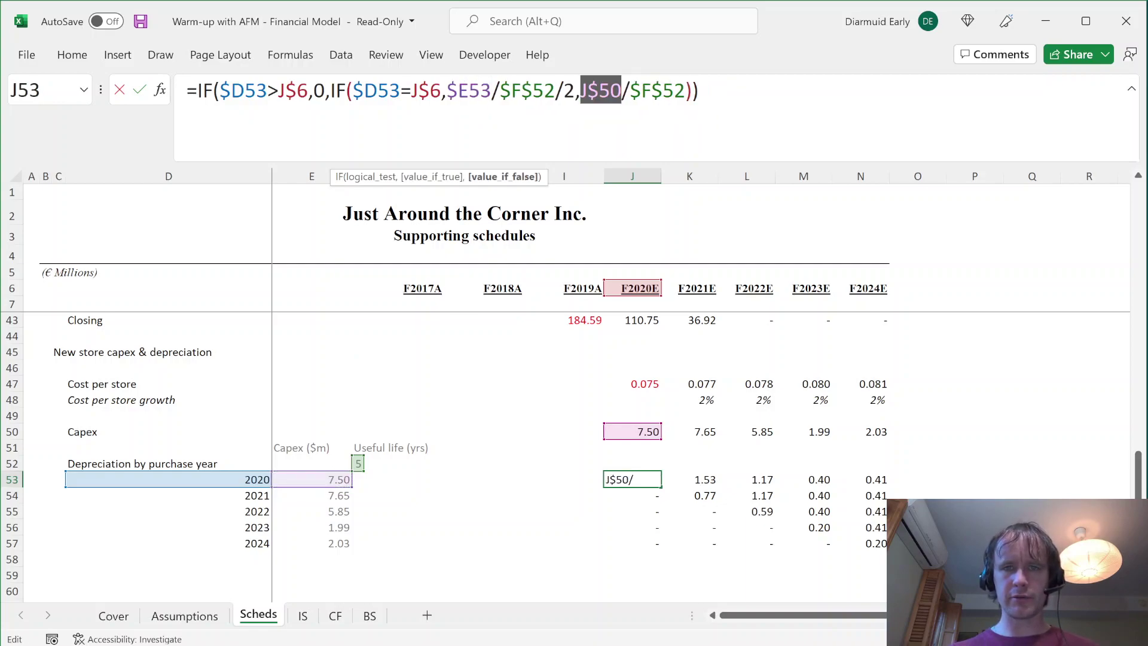
left_click(326, 480)
key("F4")
key("F4")
key("F4")
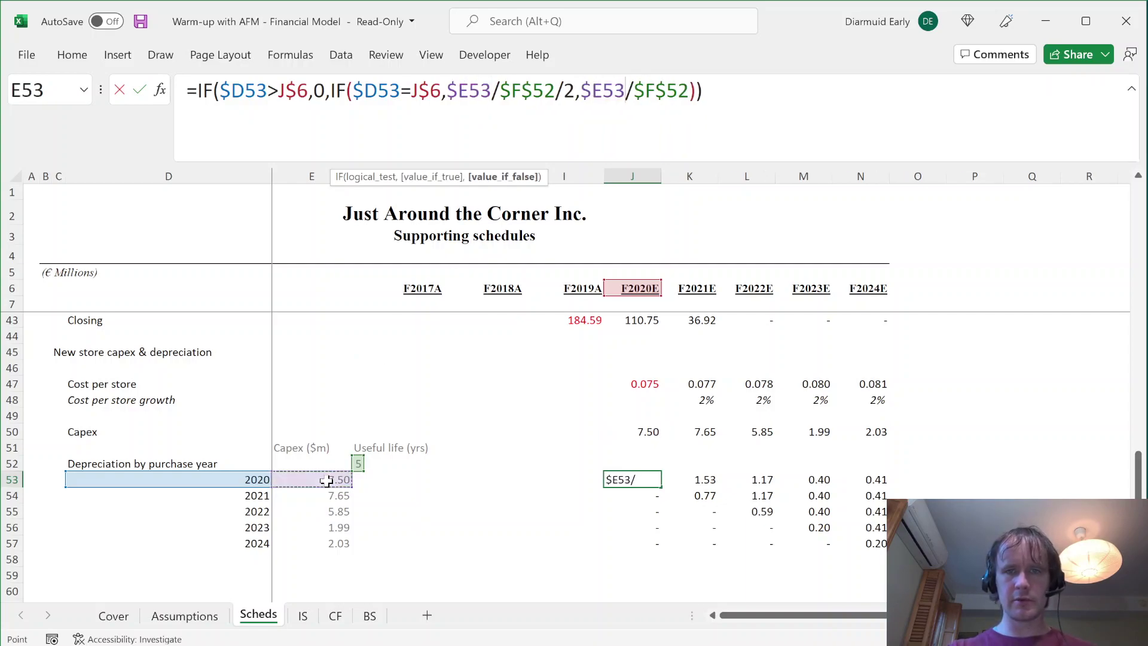
key("Return")
- Fill the J53 formula across and down the whole depreciation grid J53:N57
key("Up")
key("ctrl+shift+Right")
key("ctrl+shift+Down")
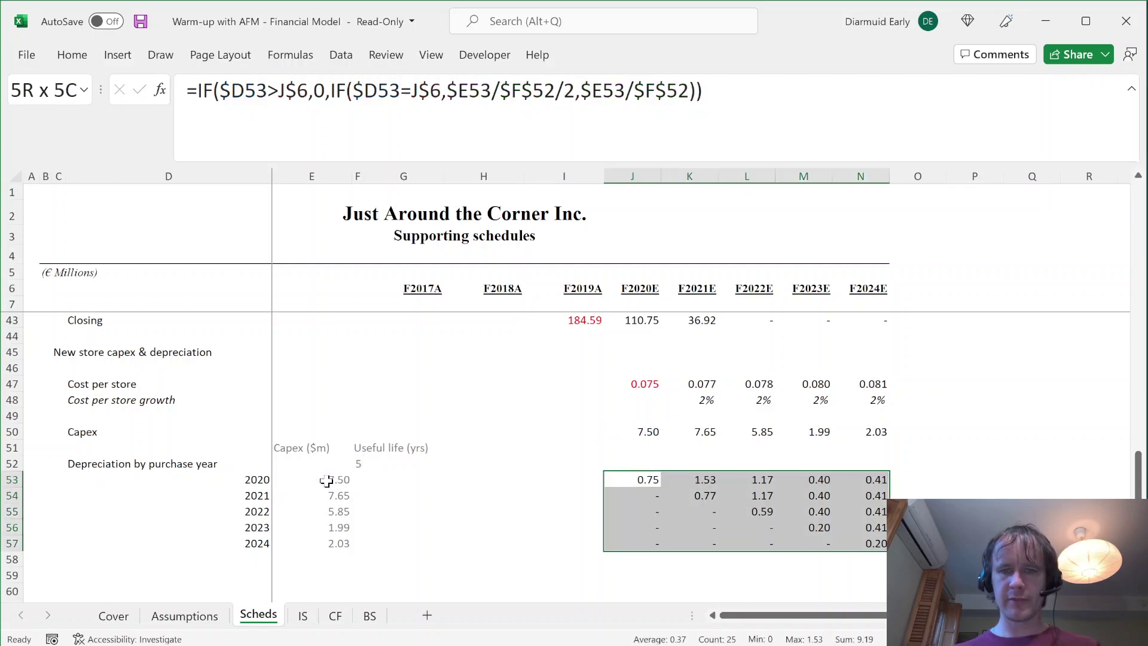
key("ctrl+r")
key("ctrl+d")
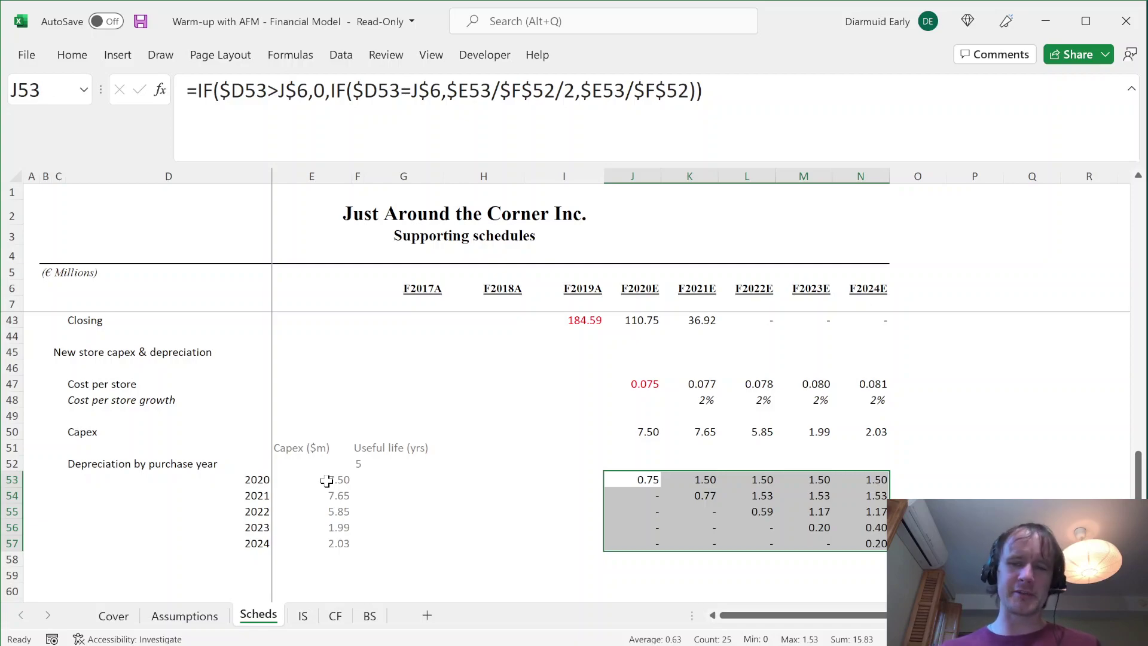
- Examine the full-year depreciation charges for each purchase year from 2020 to 2023 in the grid
key("Up")
key("Down")
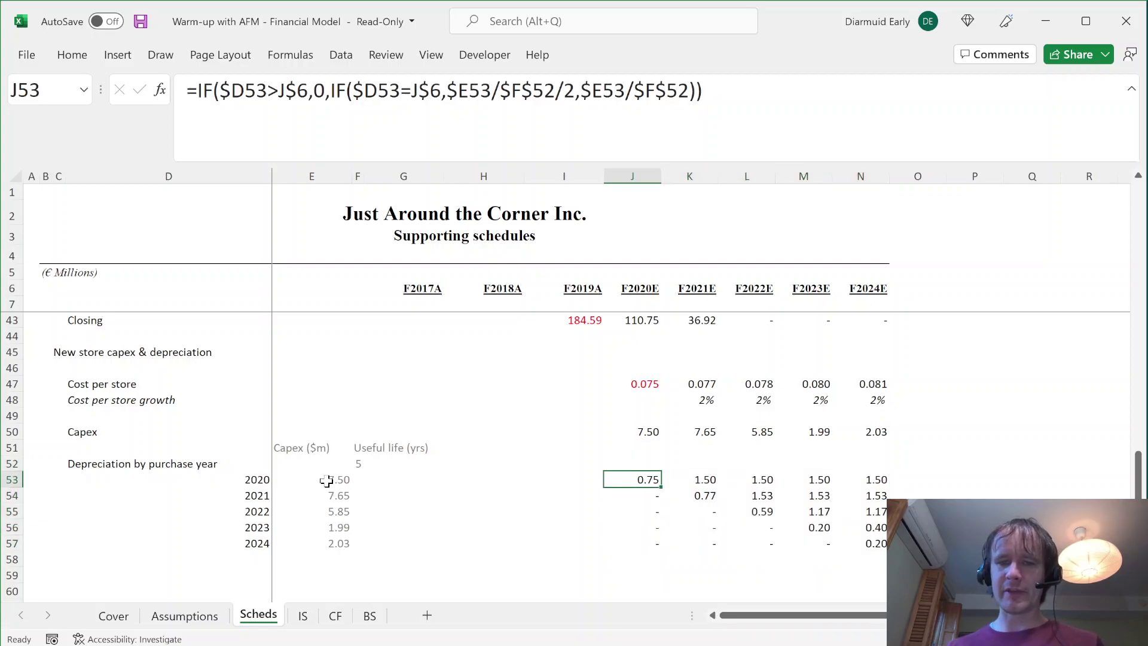
key("Right")
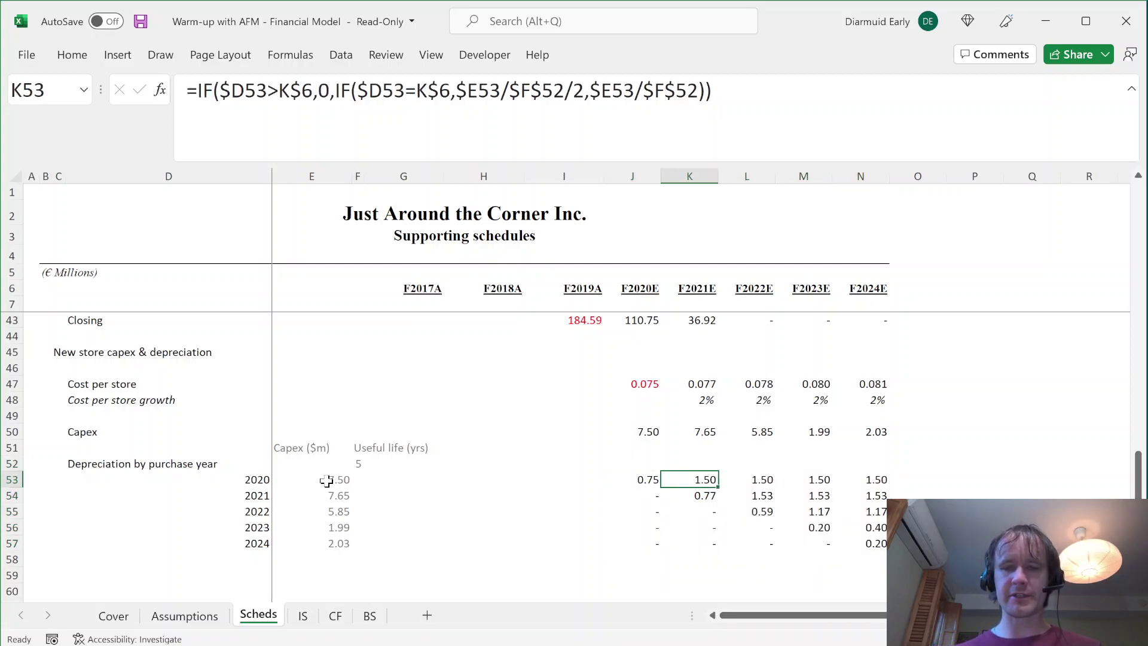
key("shift+Right")
key("shift+Right")
key("shift+Right")
key("Left")
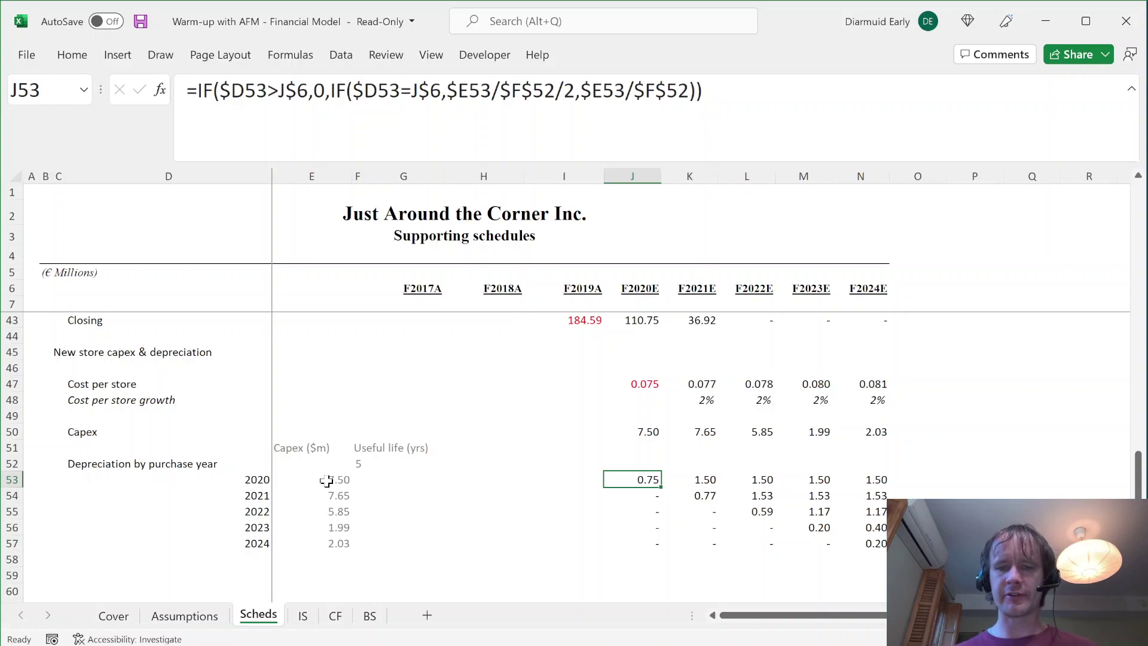
key("Right")
key("shift+Right")
key("shift+Right")
key("shift+Right")
key("Down")
key("Right")
key("shift+Right")
key("shift+Right")
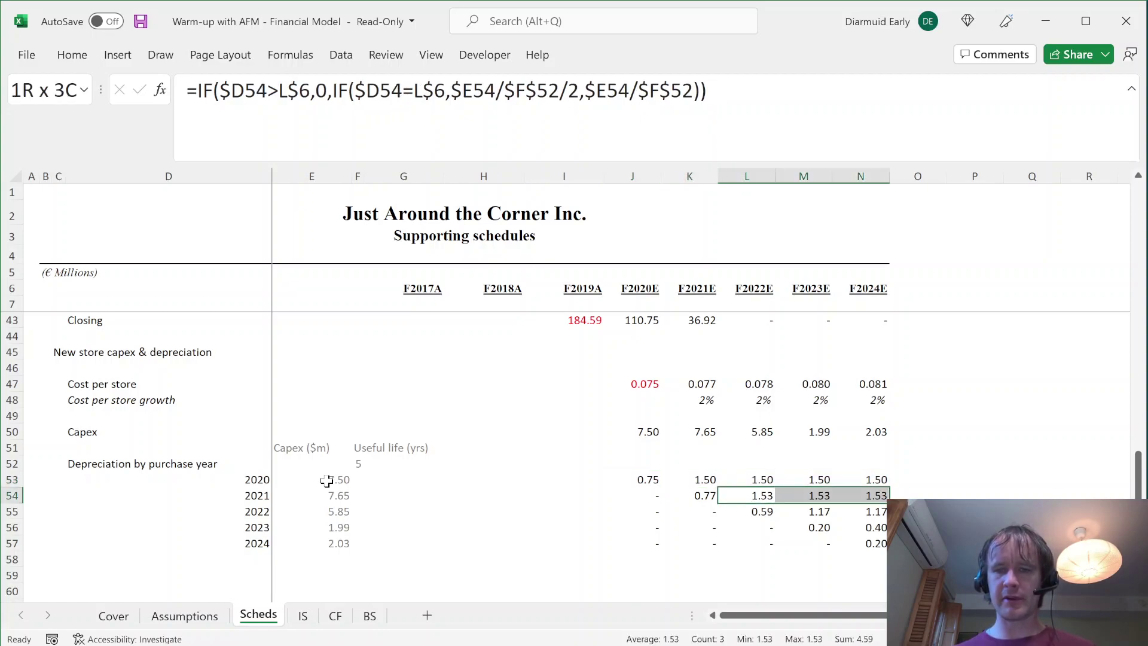
key("Down")
key("Right")
key("shift+Right")
key("Down")
key("Right")
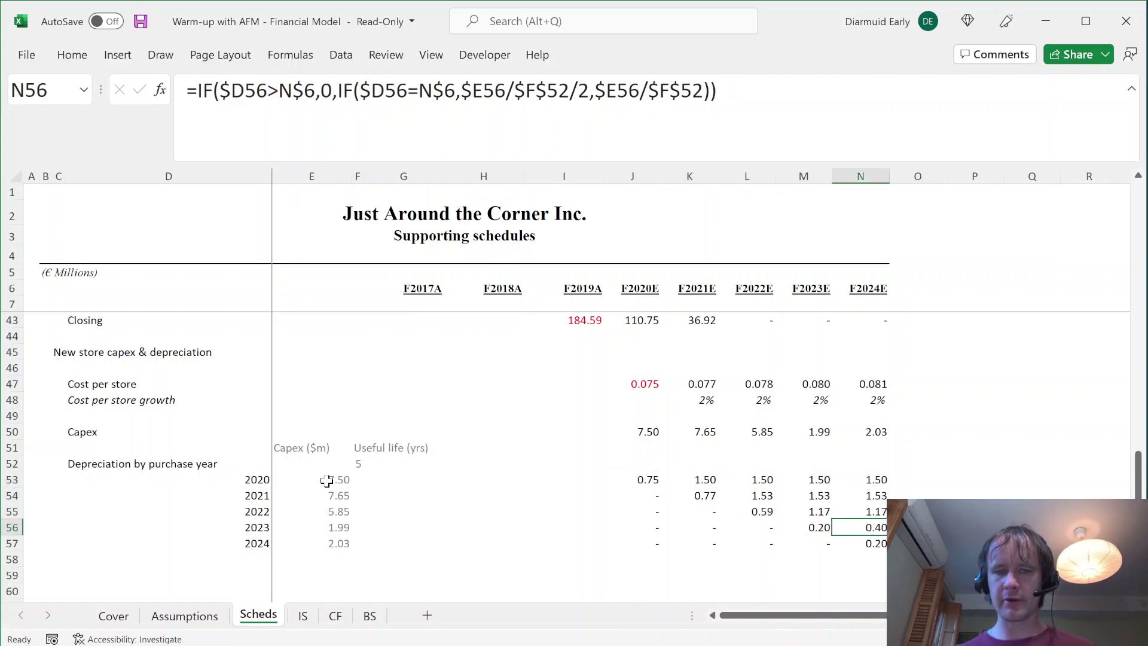
key("Up")
key("Left")
key("Up")
key("Left")
key("Up")
- Enter a check formula in O53 that divides the 2024 depreciation by the 2020 capex, =N53/E53
key("Right")
key("Right")
key("Right")
type("=")
key("Left")
type("/")
key("Left")
key("ctrl+Left")
key("ctrl+Left")
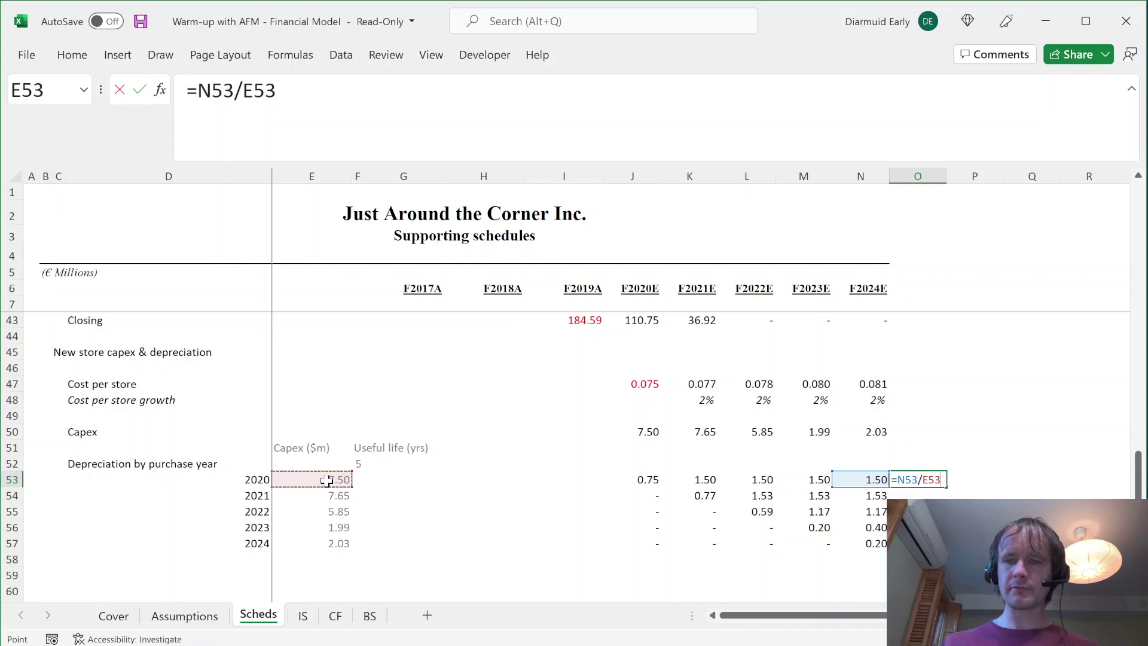
key("ctrl+Return")
key("F2")
type("=")
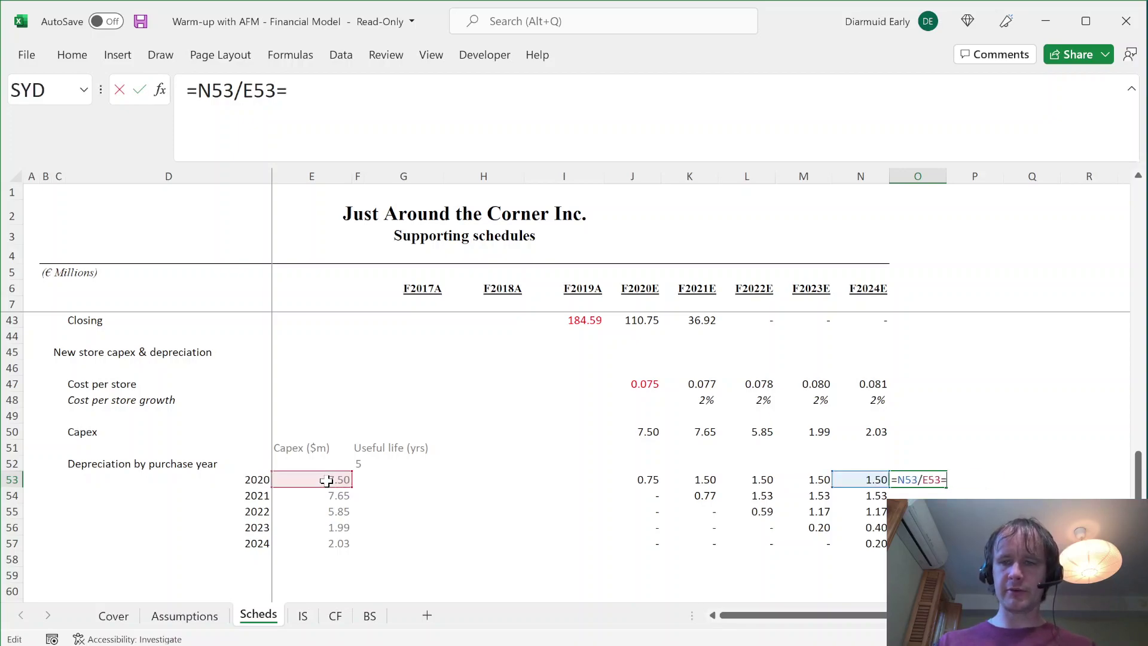
key("Escape")
- Replace the O53 check with capex divided by depreciation, =E53/N53, and copy it down to O54
type("=")
key("Left")
key("ctrl+Left")
key("ctrl+Left")
key("ctrl+Left")
key("Right")
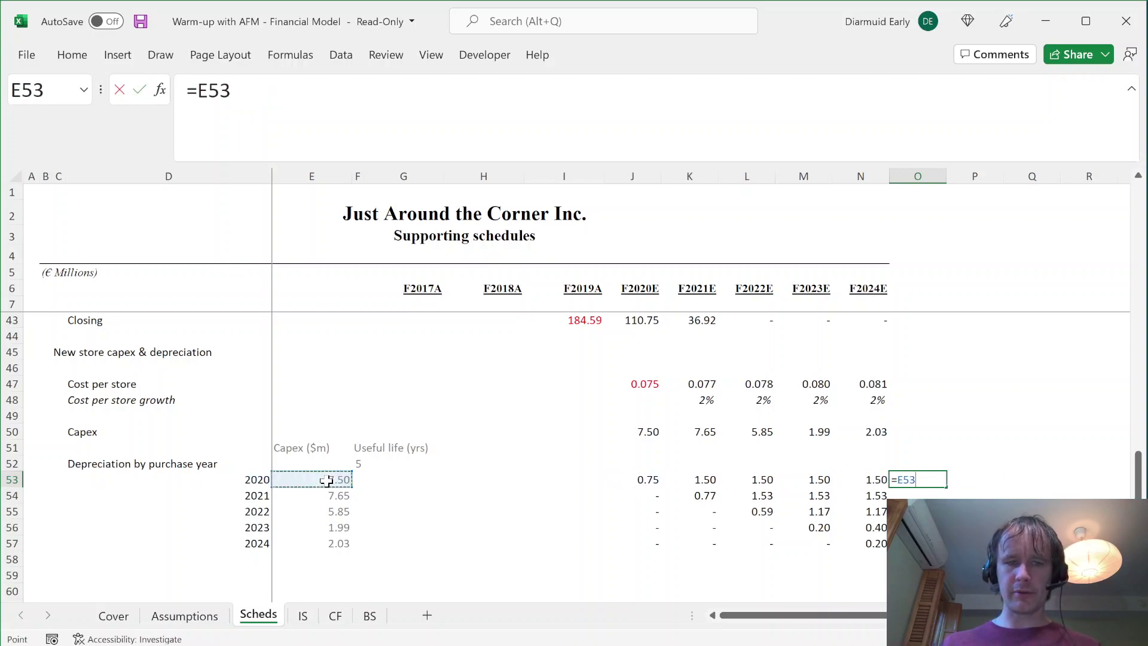
type("/")
key("Left")
key("ctrl+Return")
key("Down")
key("ctrl+d")
key("Down")
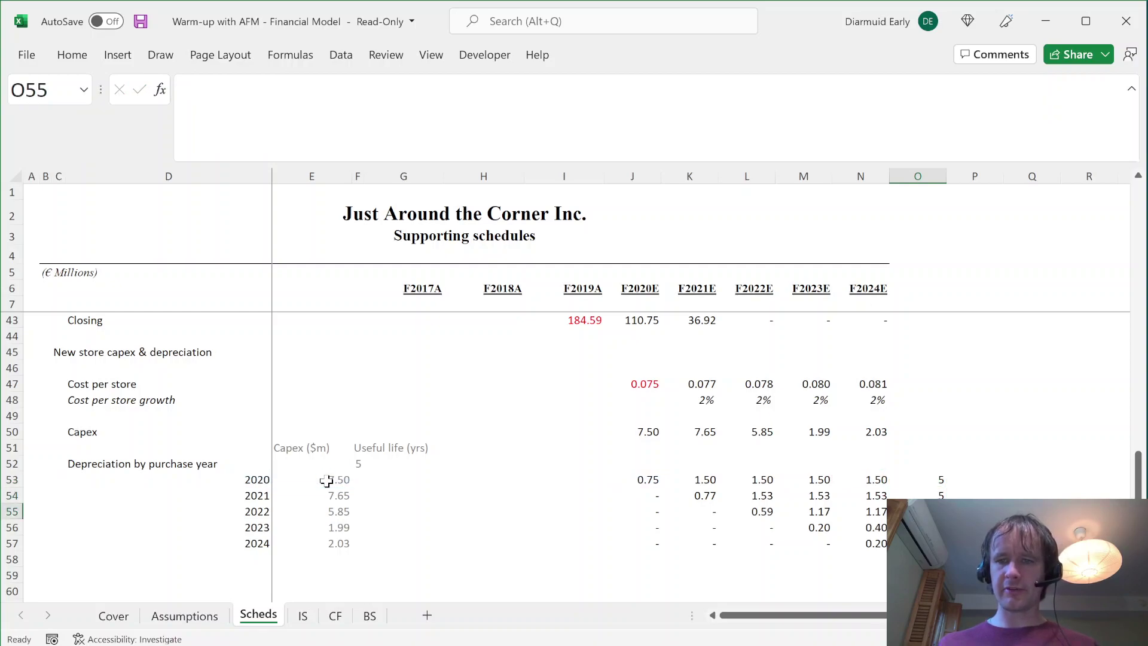
- Delete the temporary check formulas in column O beside the depreciation grid
key("Up")
key("Up")
key("Up")
key("shift+Down")
key("shift+Down")
key("shift+Down")
key("Delete")
- Review the 2020 purchase-year depreciation row from F2020E through F2024E and its column above
key("Left")
key("Down")
key("Left")
key("ctrl+Left")
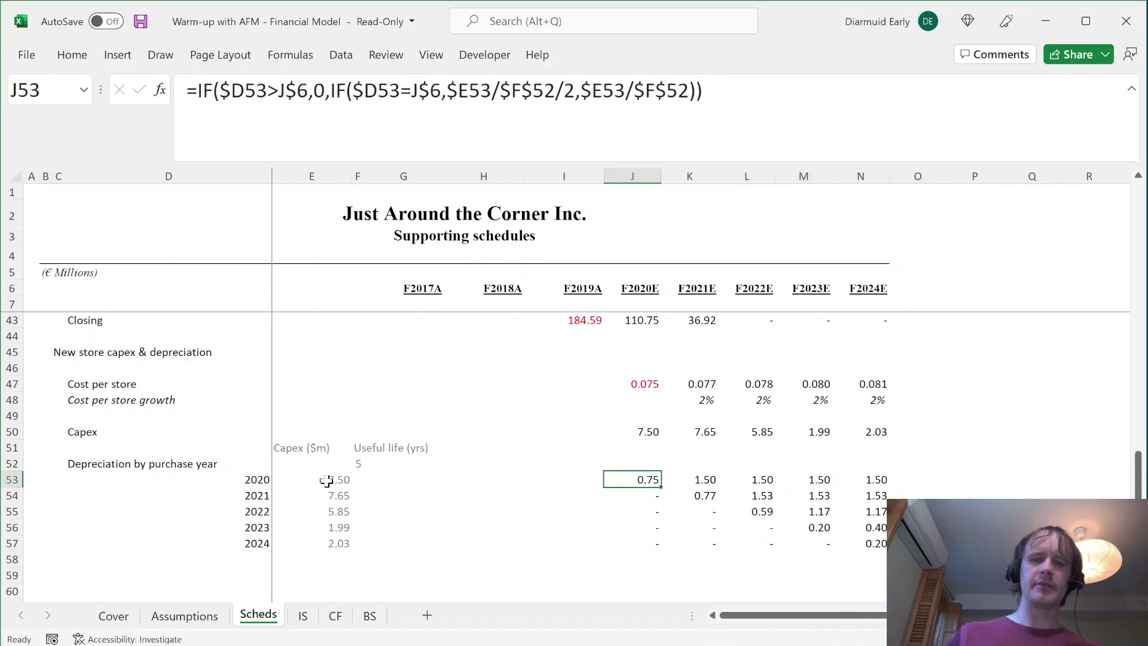
key("ctrl+shift+Right")
key("ctrl+Left")
key("Up")
key("Right")
key("Down")
key("ctrl+Right")
key("ctrl+Right")
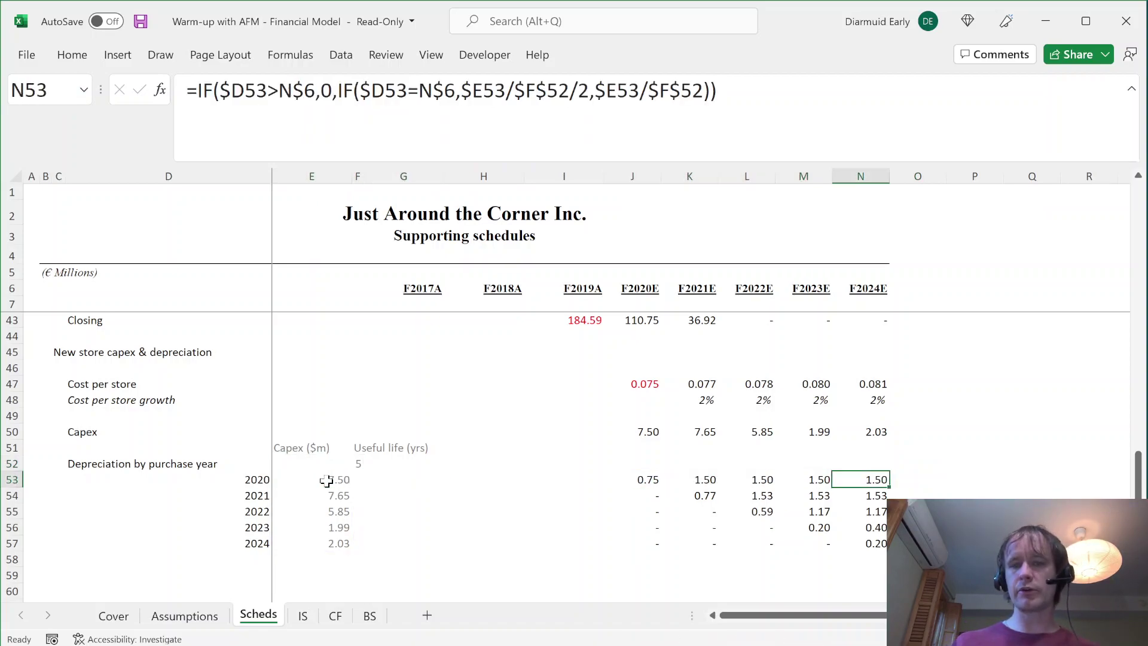
key("ctrl+Up")
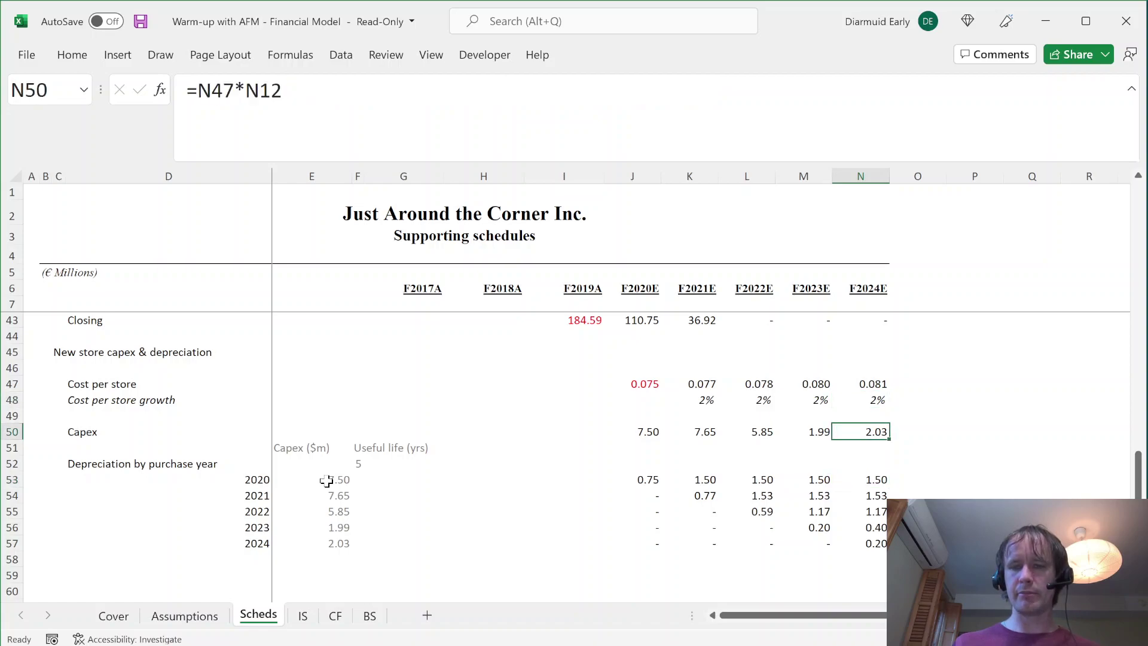
- Extend the depreciation formulas in N53:N57 across three more columns, through column Q
key("ctrl+shift+Down")
key("ctrl+shift+Down")
key("Down")
key("Down")
key("Down")
key("ctrl+shift+Down")
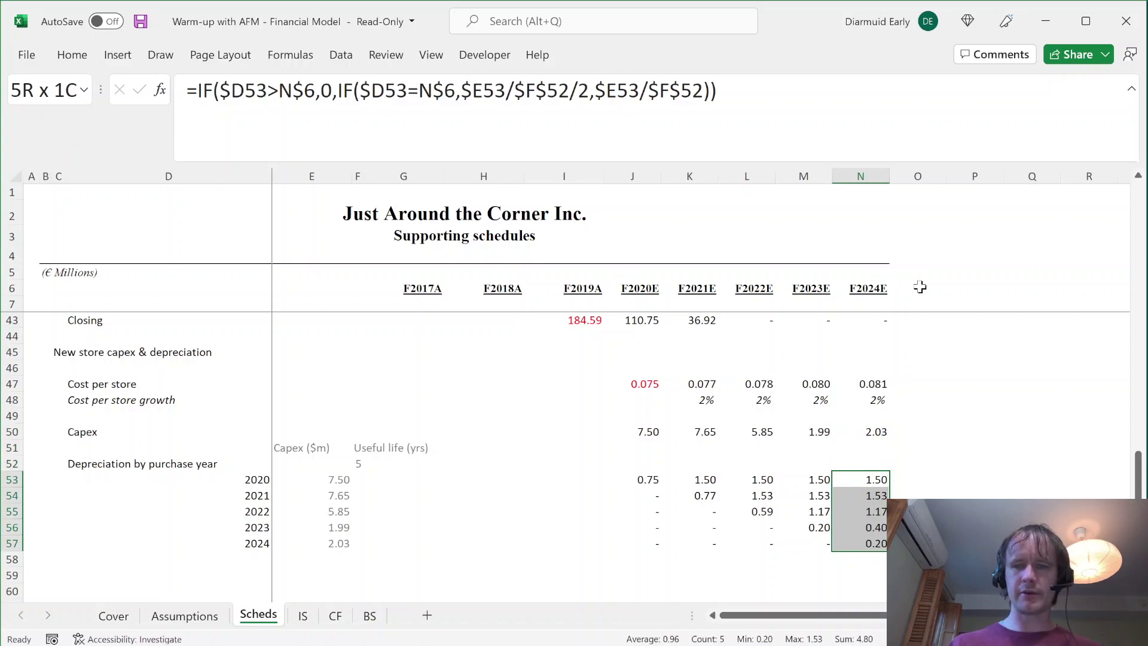
key("shift+Right")
key("shift+Right")
key("shift+Right")
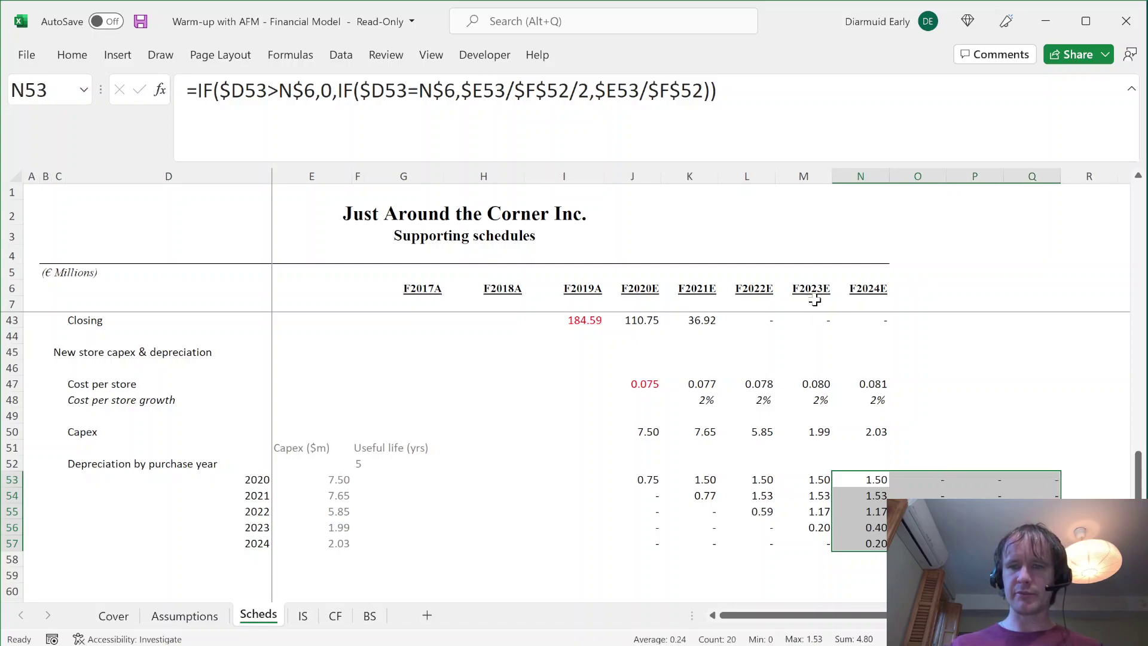
key("ctrl+r")
- Copy the F2024E year header in N6 across to Q6
left_click(855, 286)
key("shift+Right")
key("shift+Right")
key("shift+Right")
key("ctrl+e")
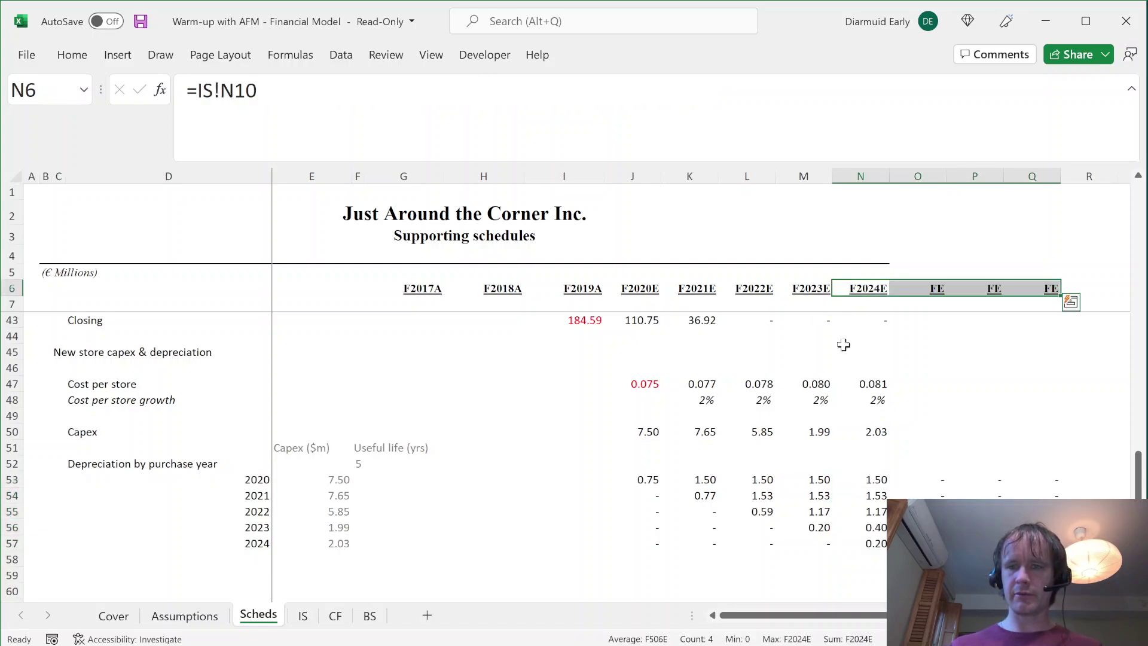
- Replace the header formulas in O6:Q6 with the previous year plus one, =N6+1
key("Right")
key("shift+Right")
key("shift+Right")
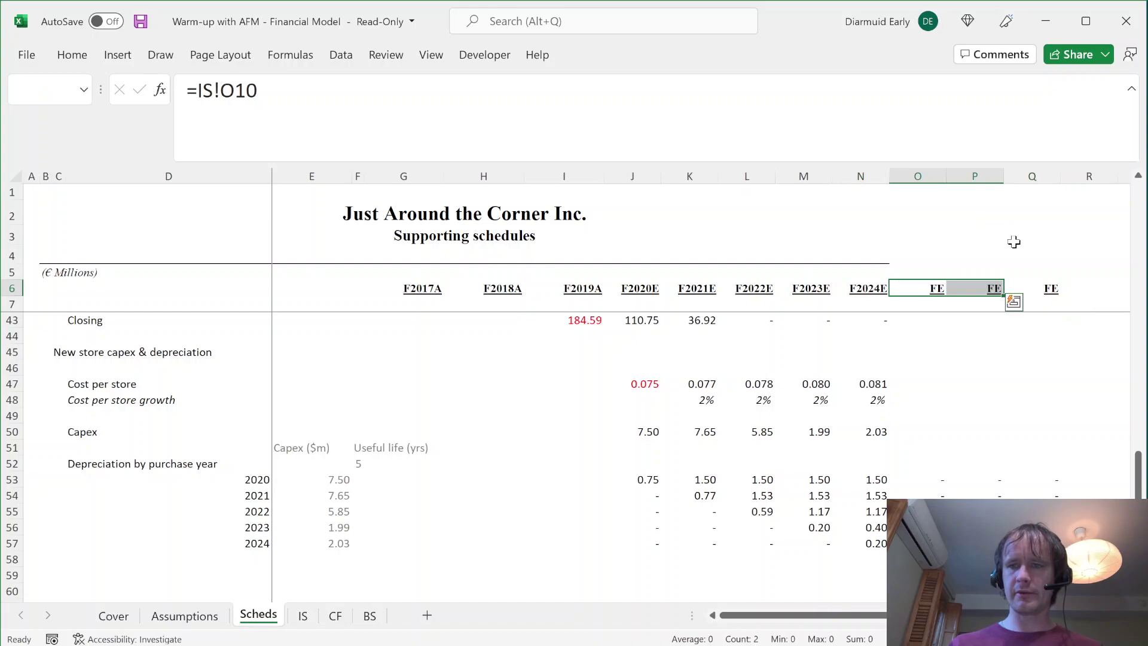
type("=")
key("Left")
type("+1")
key("ctrl+Return")
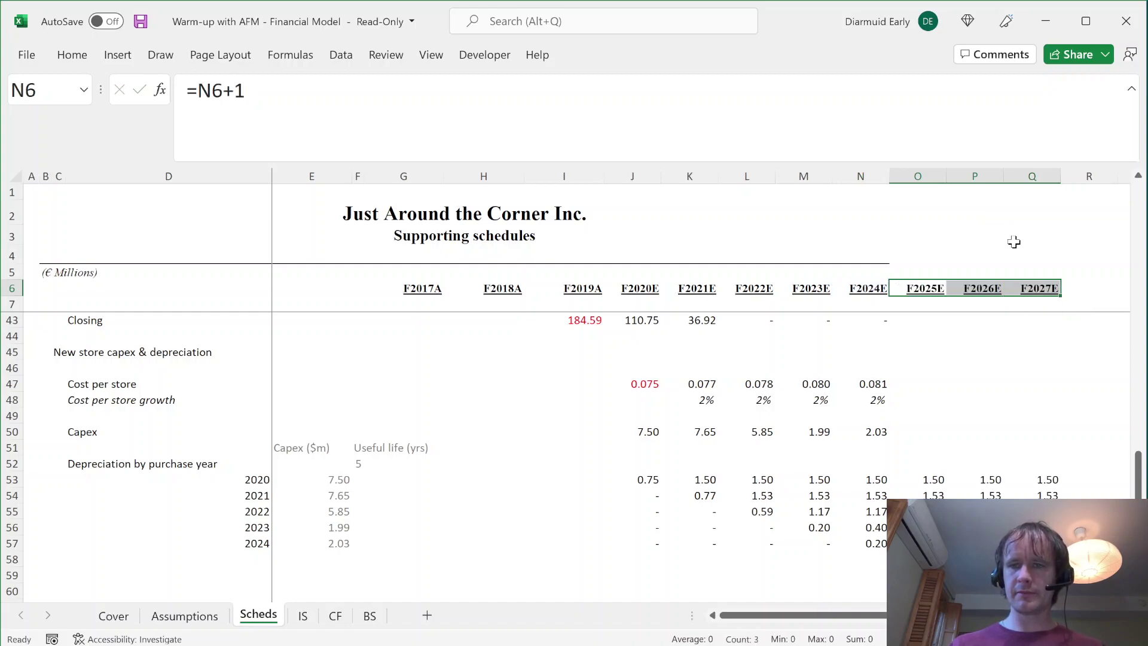
- Check the 2020 purchase-year depreciation from F2020E through F2027E against the five-year useful life
left_click(918, 480)
key("Left")
key("Left")
key("Left")
key("Left")
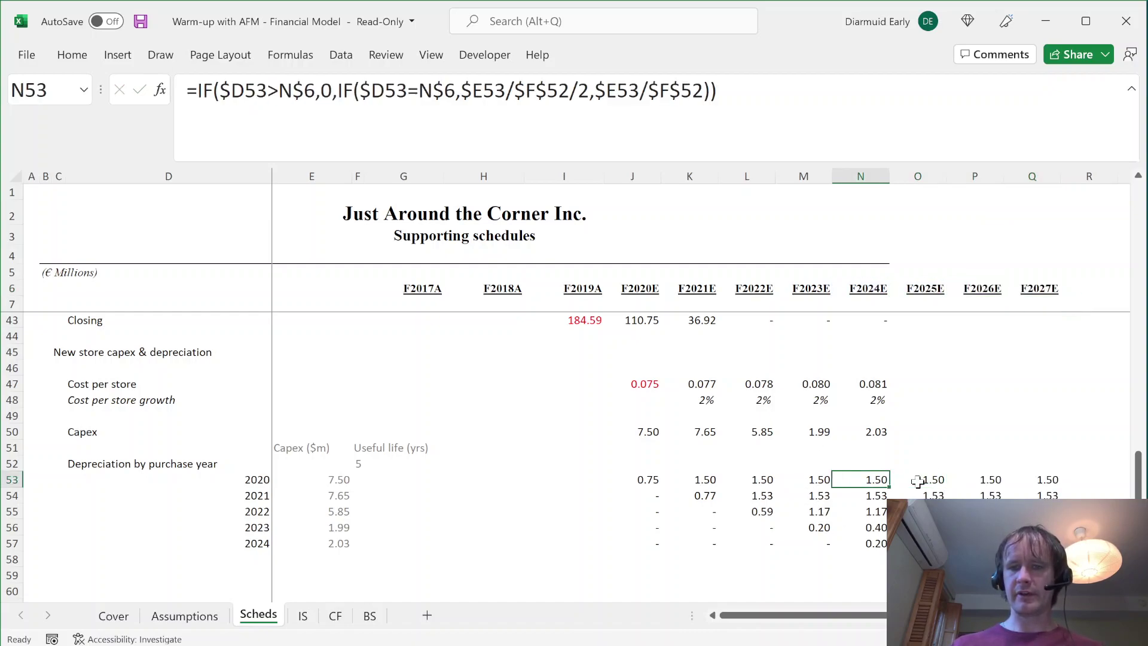
key("Left")
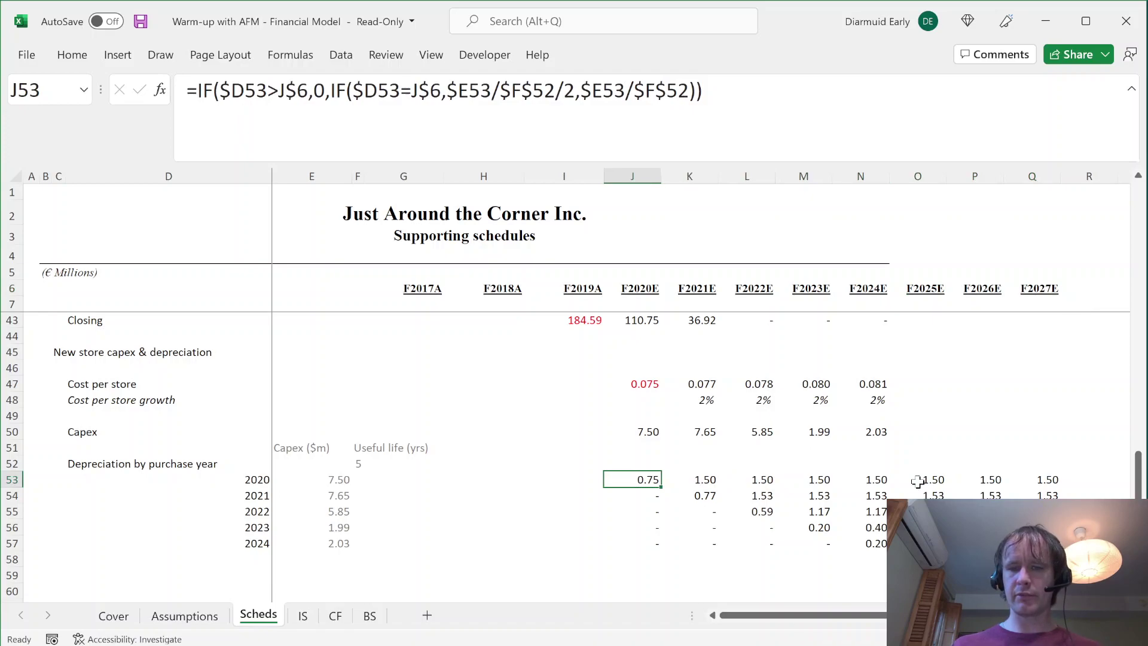
key("shift+Right")
key("shift+Right")
key("shift+Right")
key("shift+Right")
key("shift+Right")
key("shift+Right")
key("shift+Right")
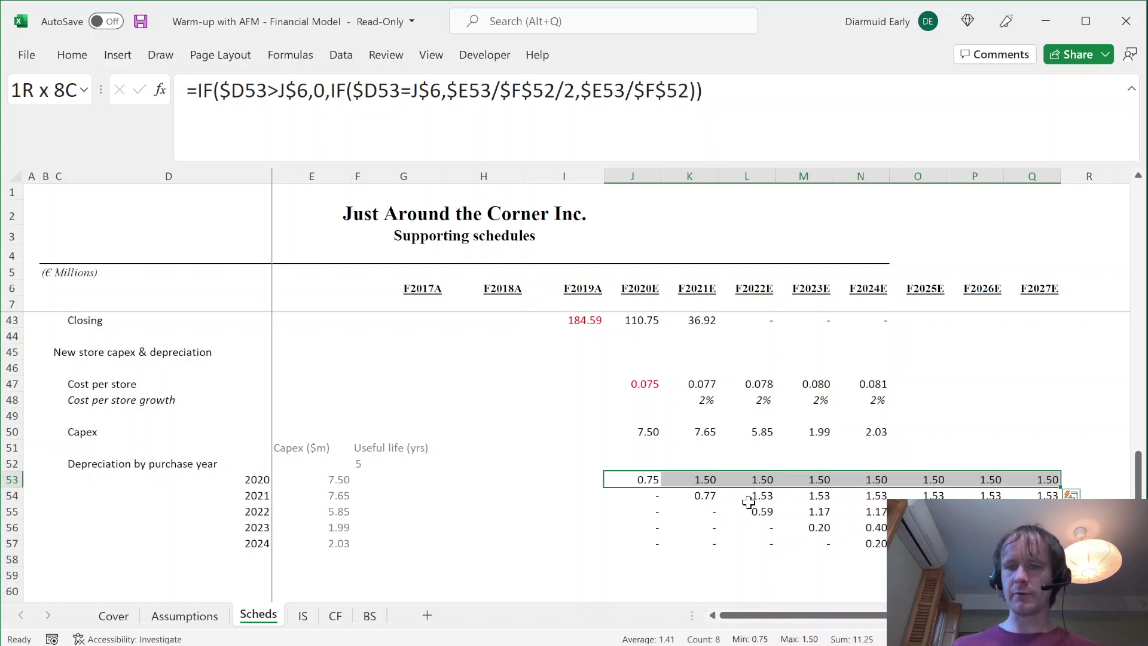
left_click(626, 479)
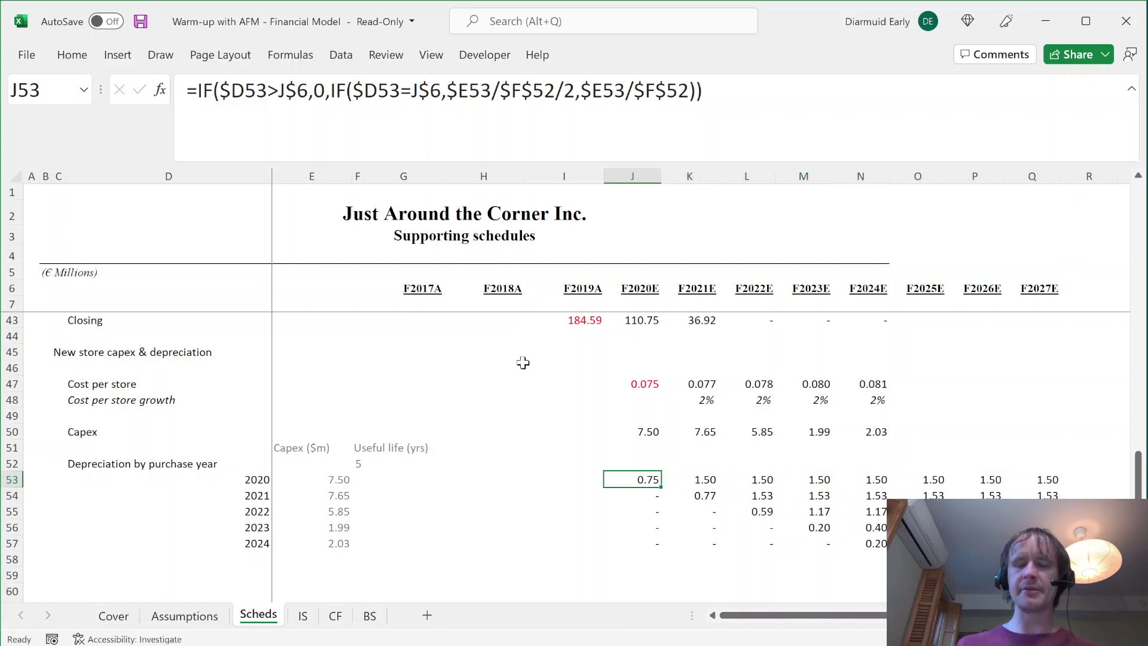
left_click(589, 480)
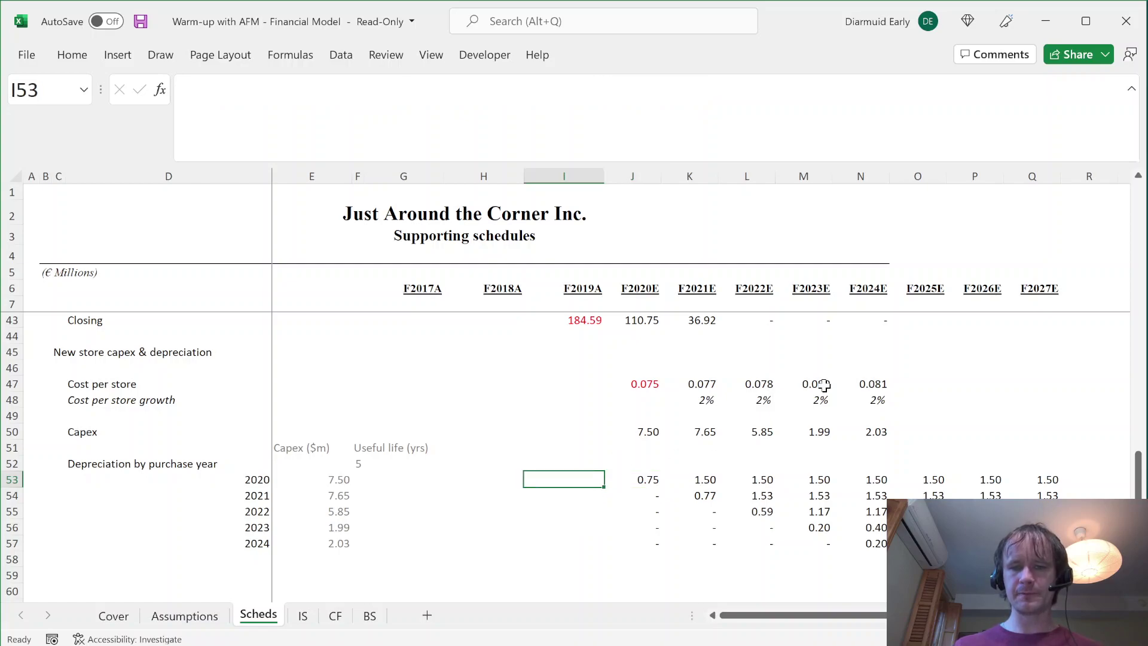
key("Right")
left_click(582, 89)
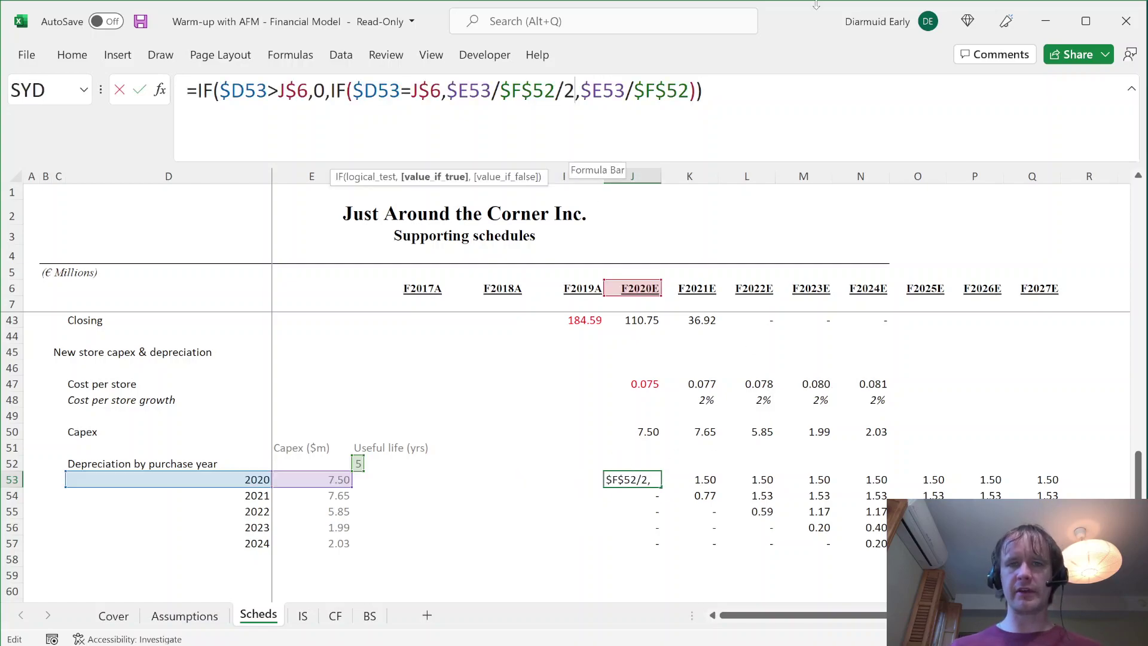
type("min")
key("Escape")
key("Escape")
- Examine how the starting PP&E depreciation formula in L42 uses MIN to cap the charge
scroll(610, 480, "up", 2)
scroll(610, 481, "up", 2)
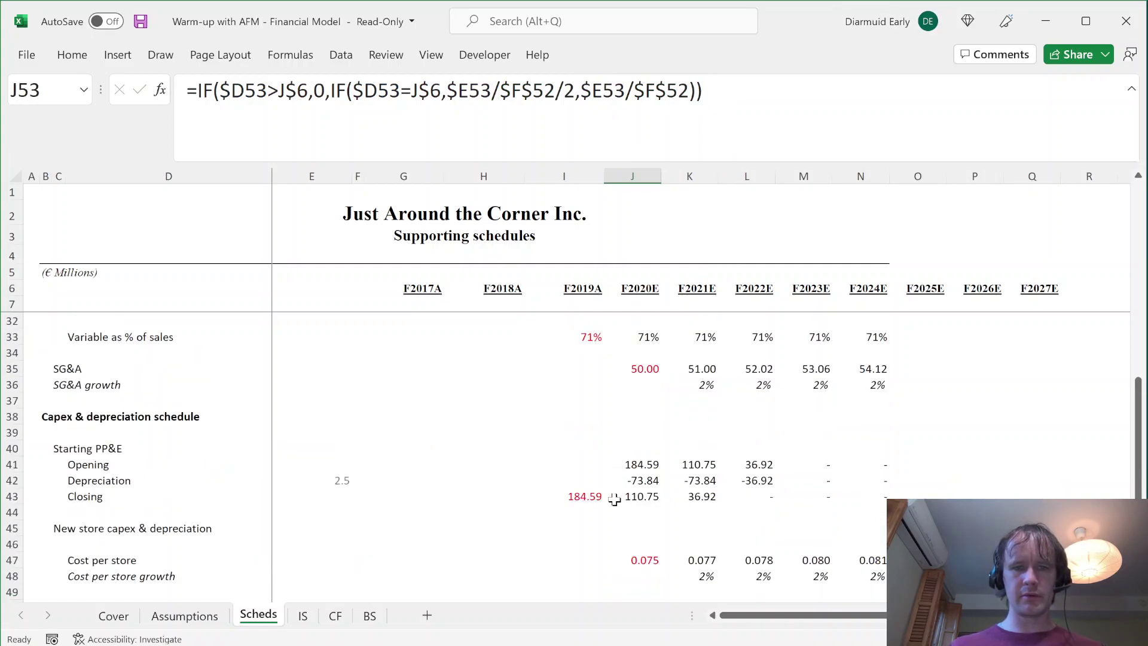
left_click(741, 482)
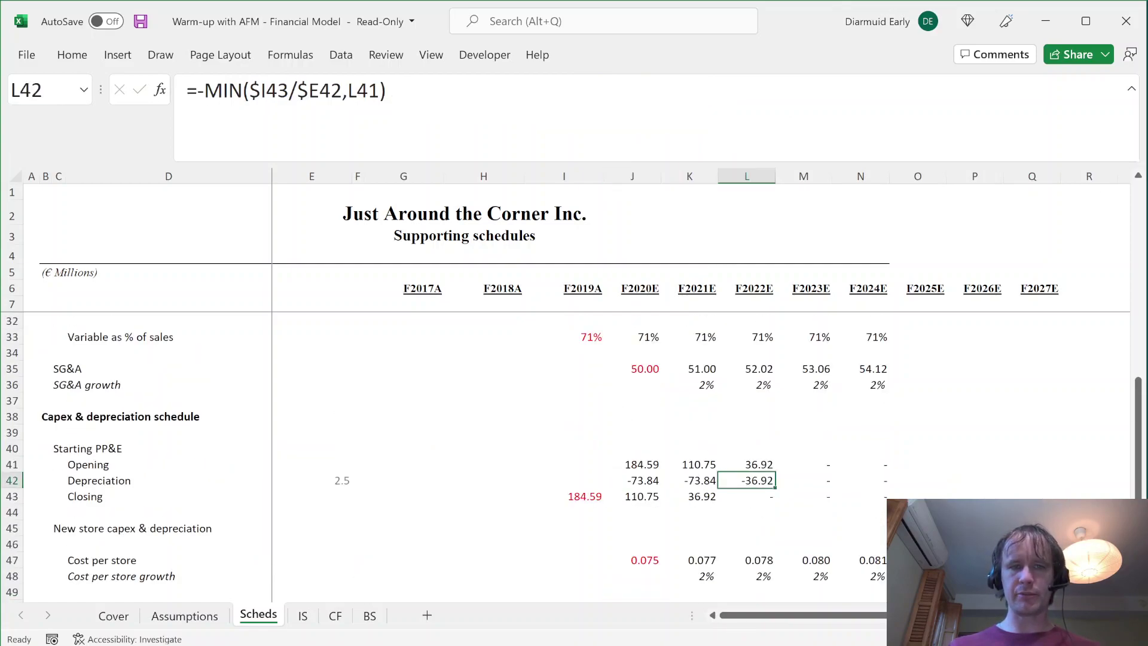
key("F2")
key("Escape")
scroll(609, 431, "down", 5)
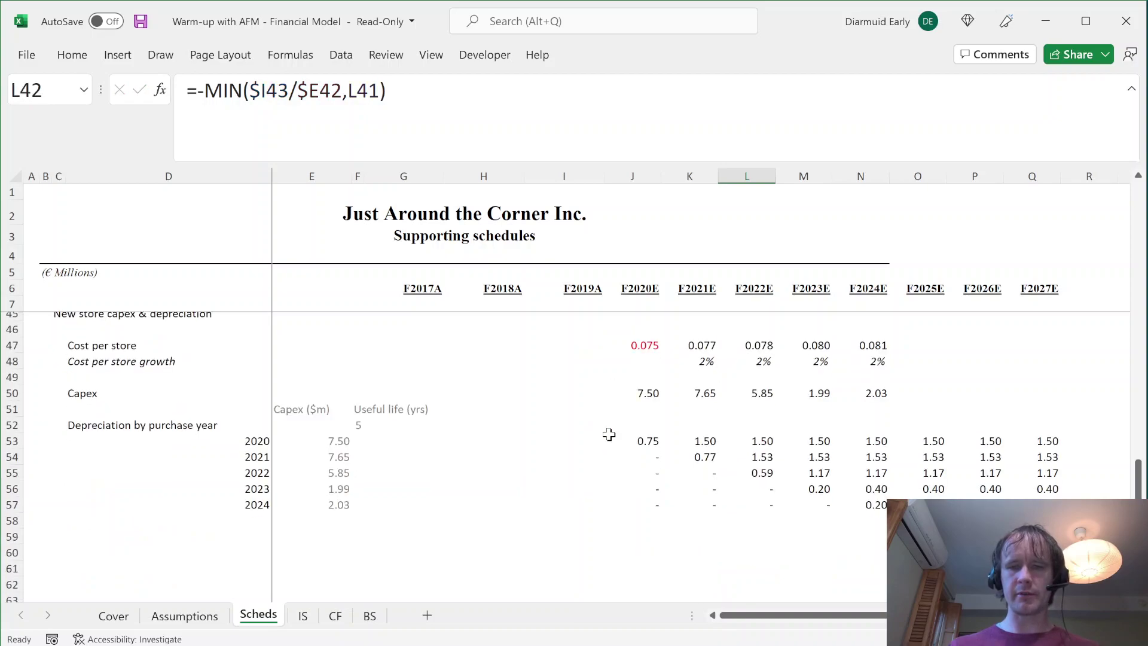
- Compare the 2020 capex in E53 with its depreciation charges from J53 onwards
left_click(648, 397)
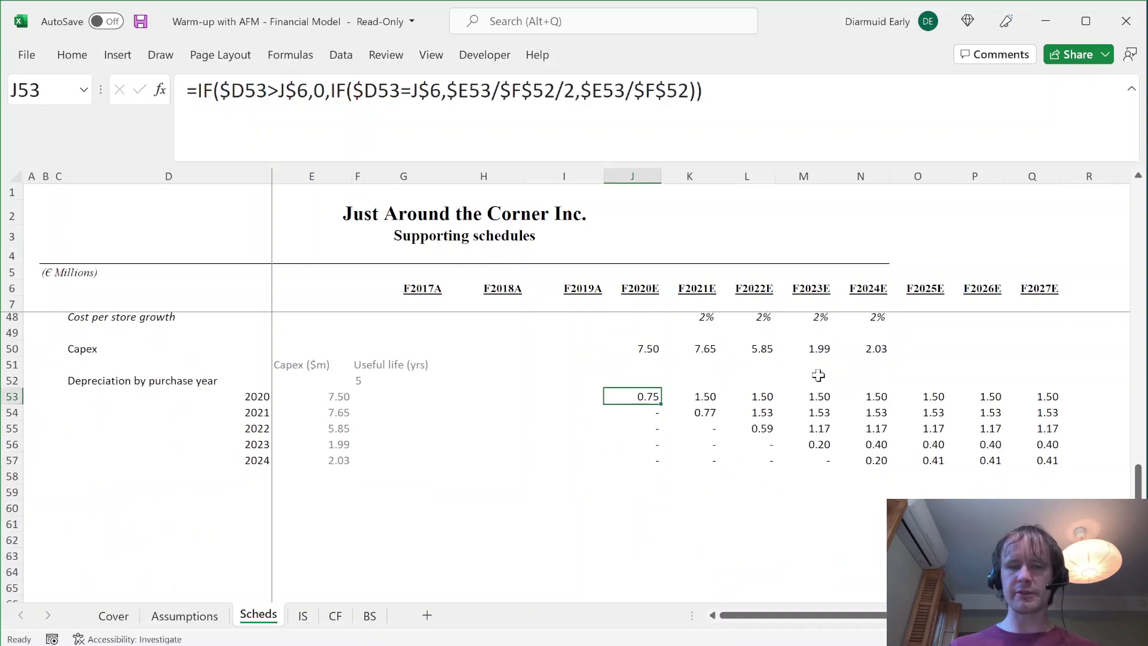
left_click(305, 395)
left_click(642, 394)
key("shift+Right")
key("shift+Right")
key("shift+Right")
key("shift+Right")
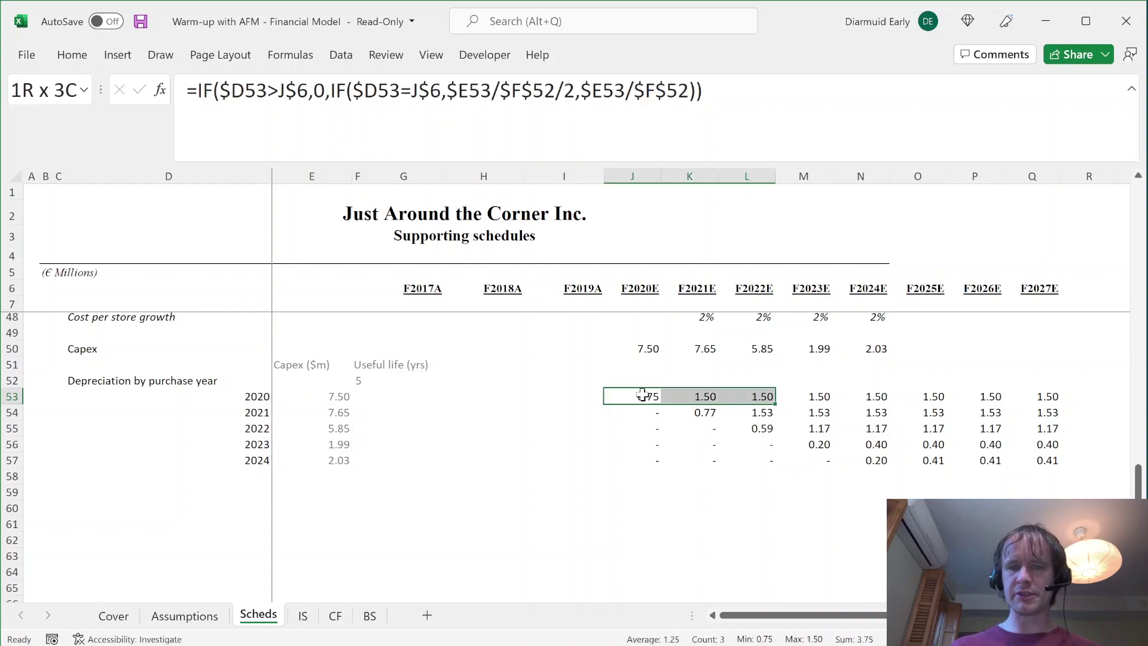
key("Left")
key("Right")
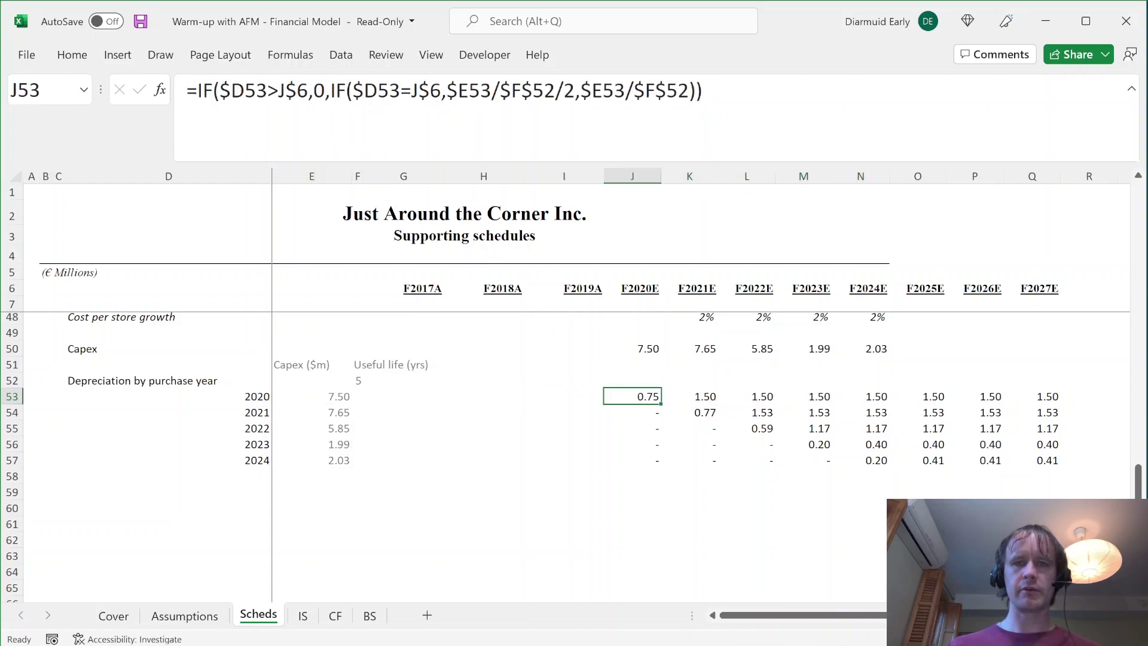
- Wrap the full-year charge in J53's formula in MIN, with E53 minus a SUM as the second argument
left_click(579, 90)
type("min")
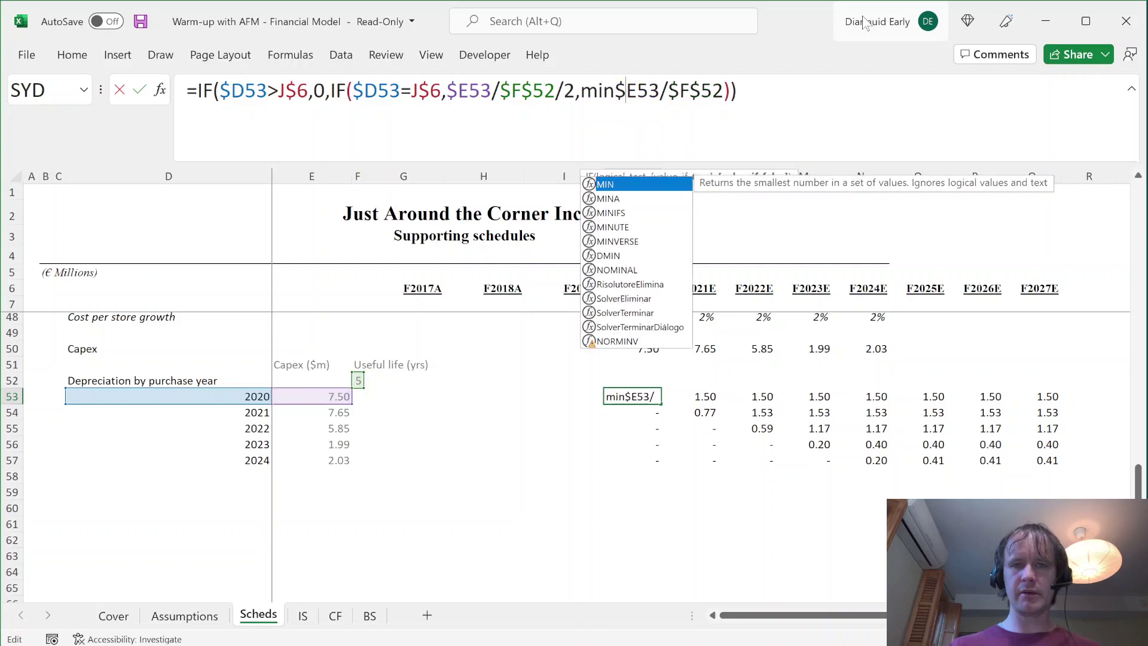
key("Tab")
left_click(735, 91)
type(",")
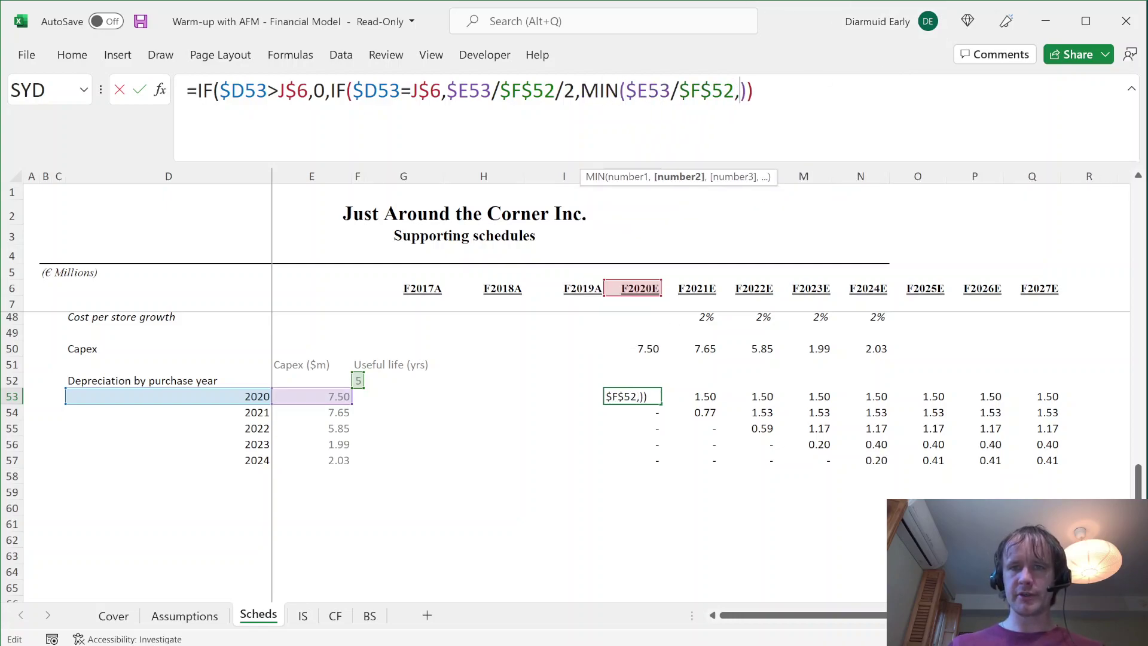
left_click(331, 397)
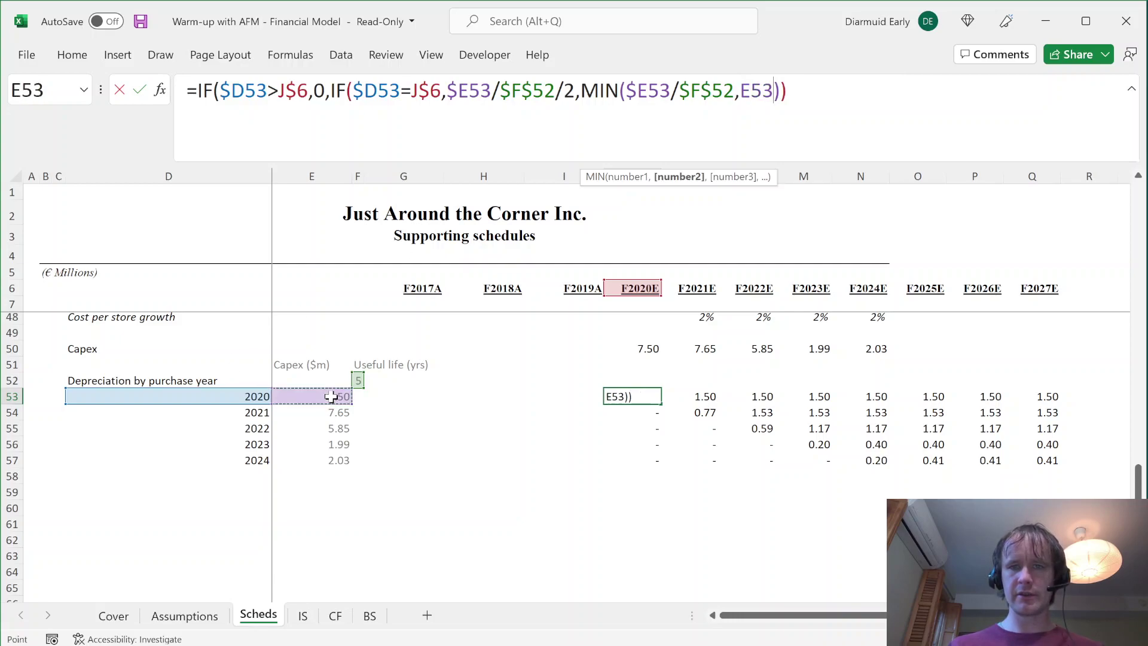
type("-sum")
key("Tab")
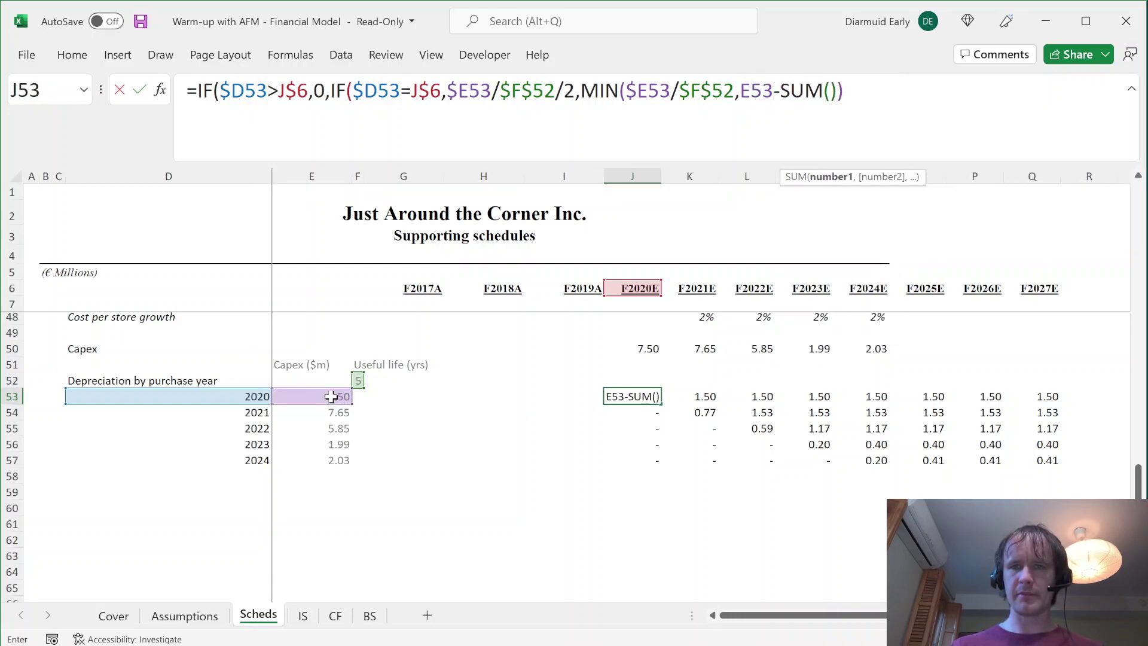
- Anchor the capex reference as $E53 in J53's MIN cap and subtract the sum of I53:I53
left_click(740, 91)
type("$")
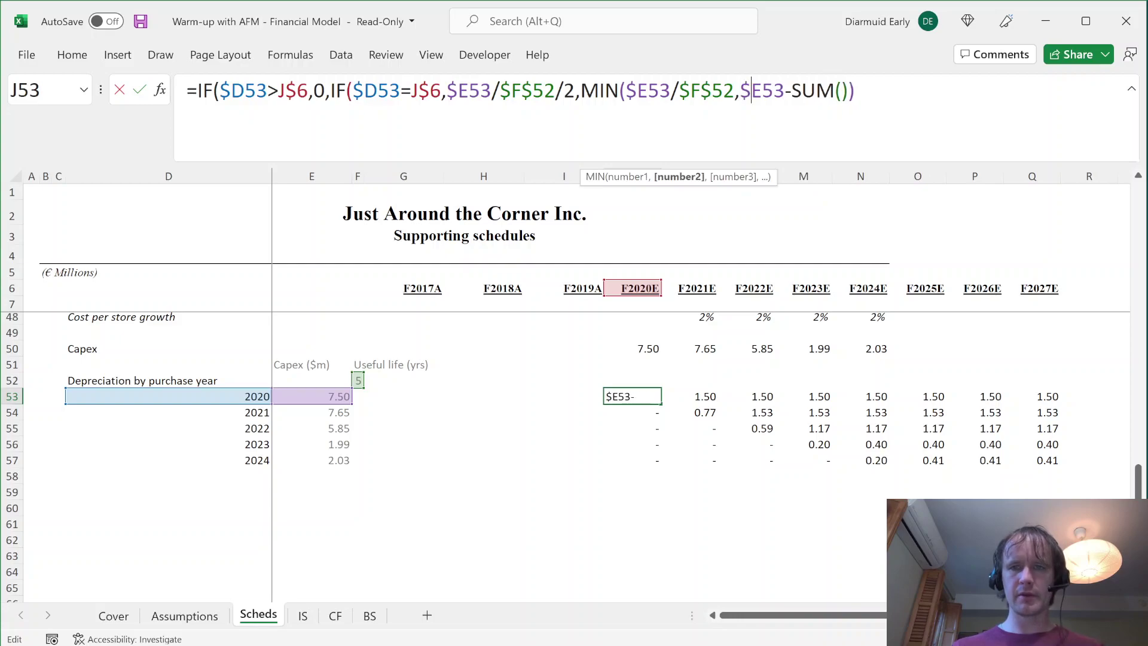
key("End")
key("Left")
key("Left")
left_click(589, 397)
key("F8")
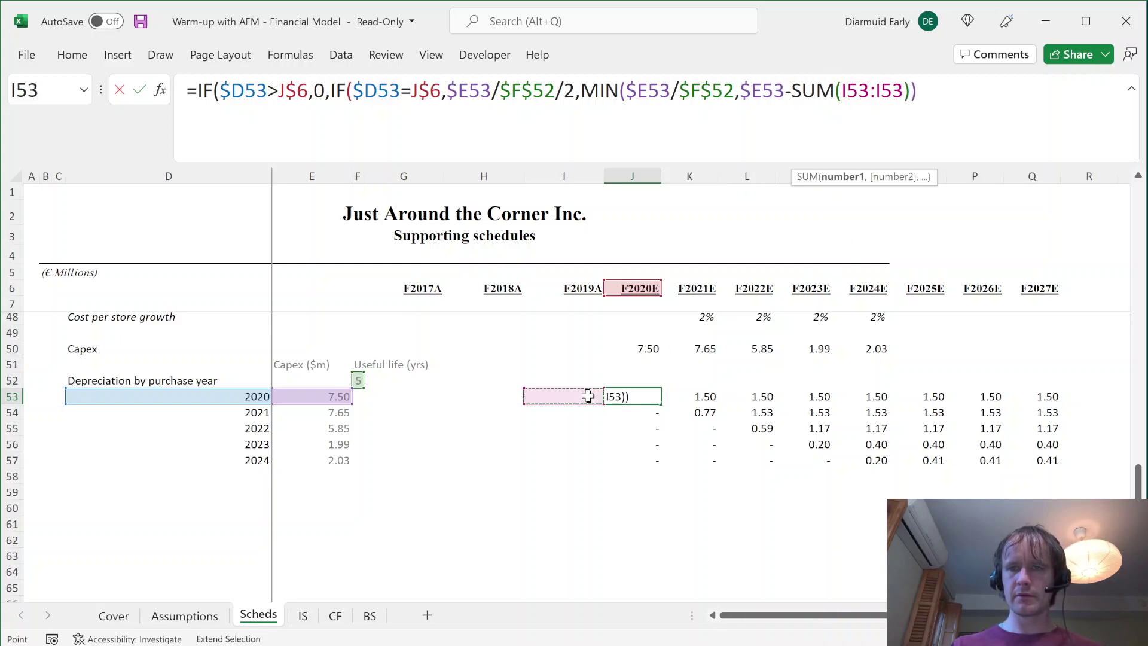
type(")")
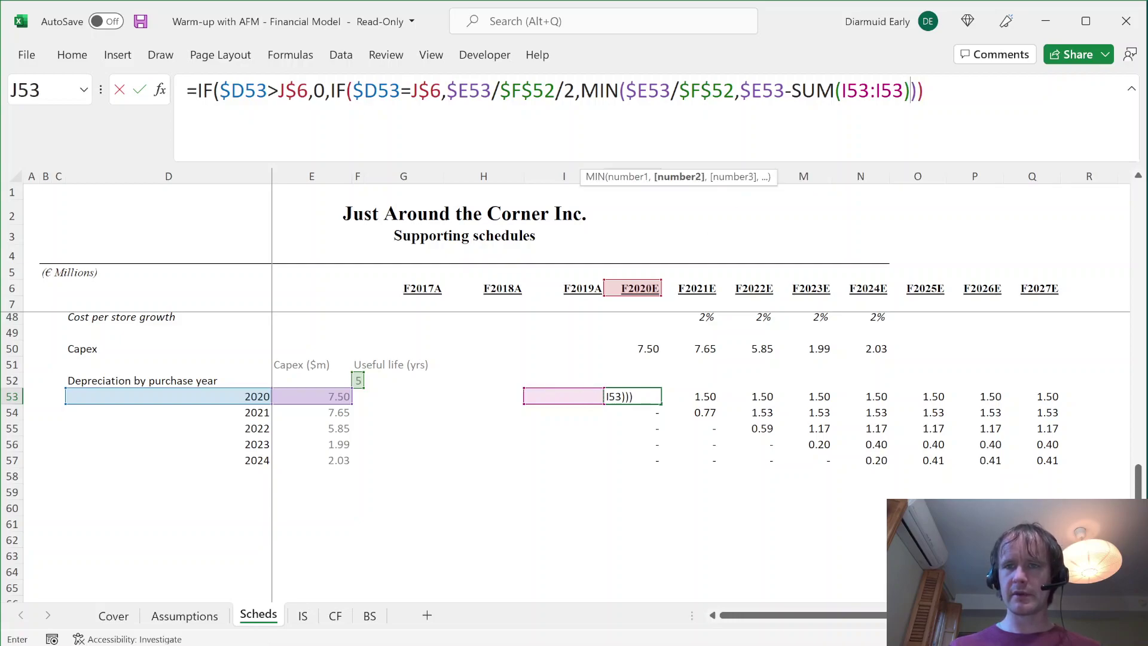
- Anchor the start of J53's prior-depreciation range as $I53:I53, close the remaining bracket and commit the formula
left_click(841, 91)
type("$")
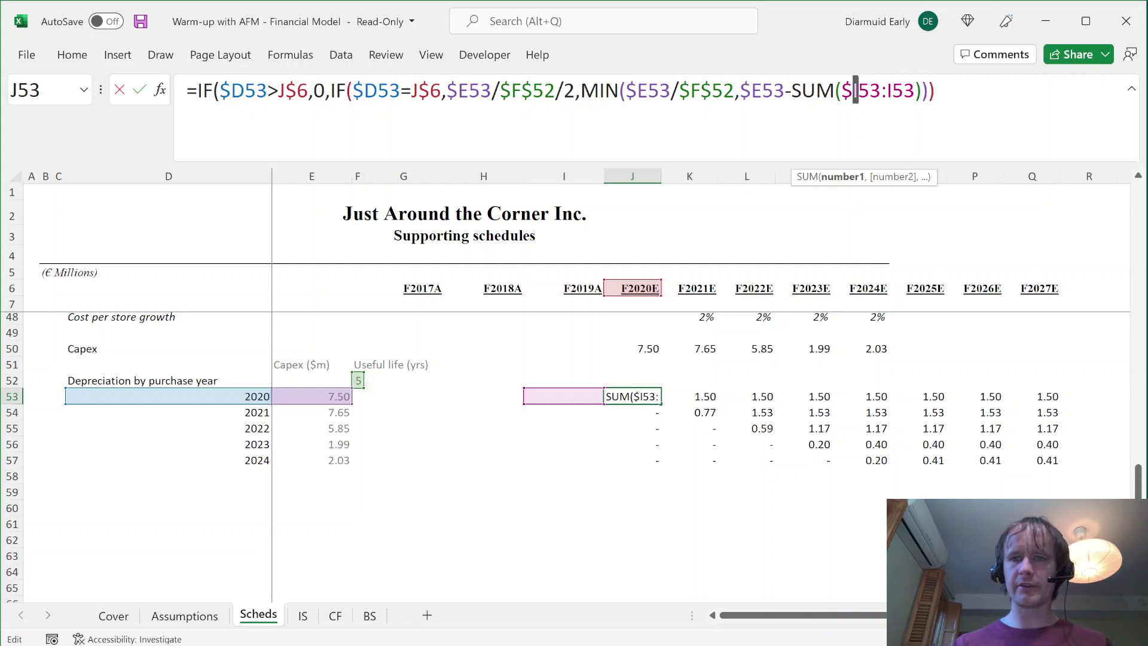
key("Right")
key("Right")
key("Right")
key("Right")
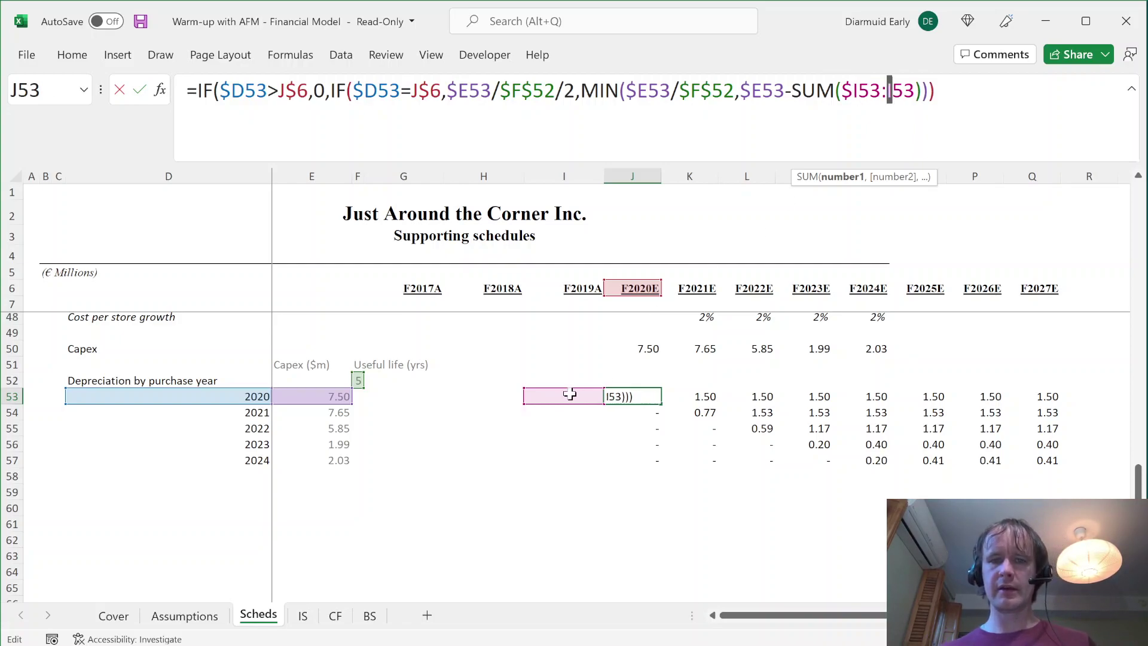
key("End")
type(")")
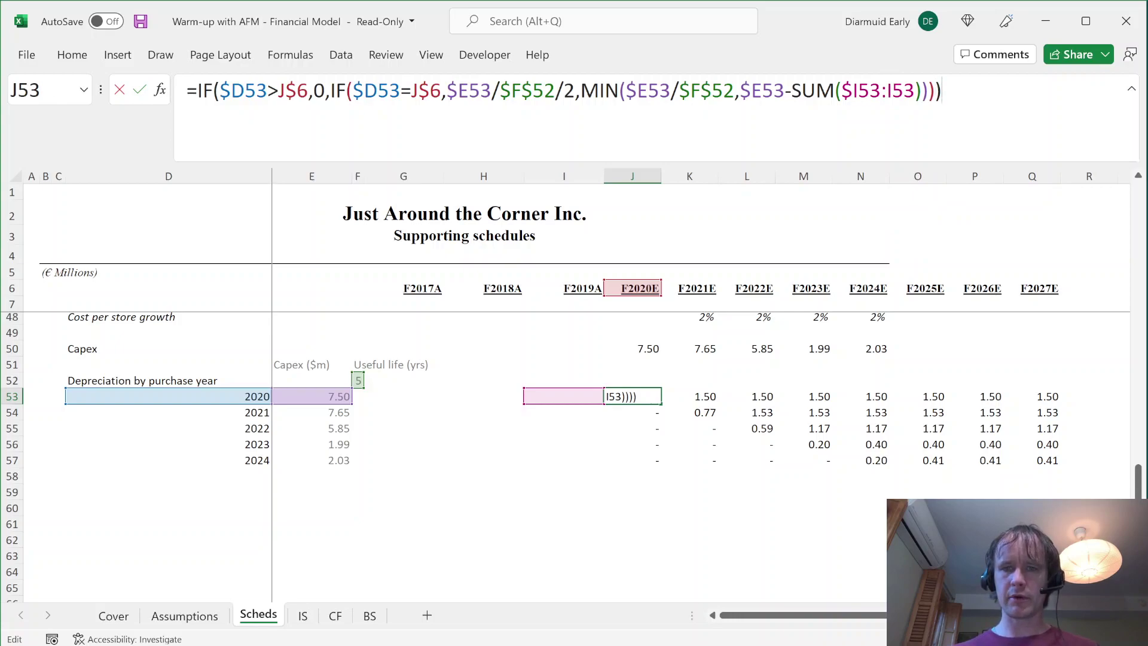
key("Return")
- Fill J53's capped depreciation formula across to Q53
key("Up")
key("shift+Right")
key("shift+Right")
key("shift+Right")
key("shift+Right")
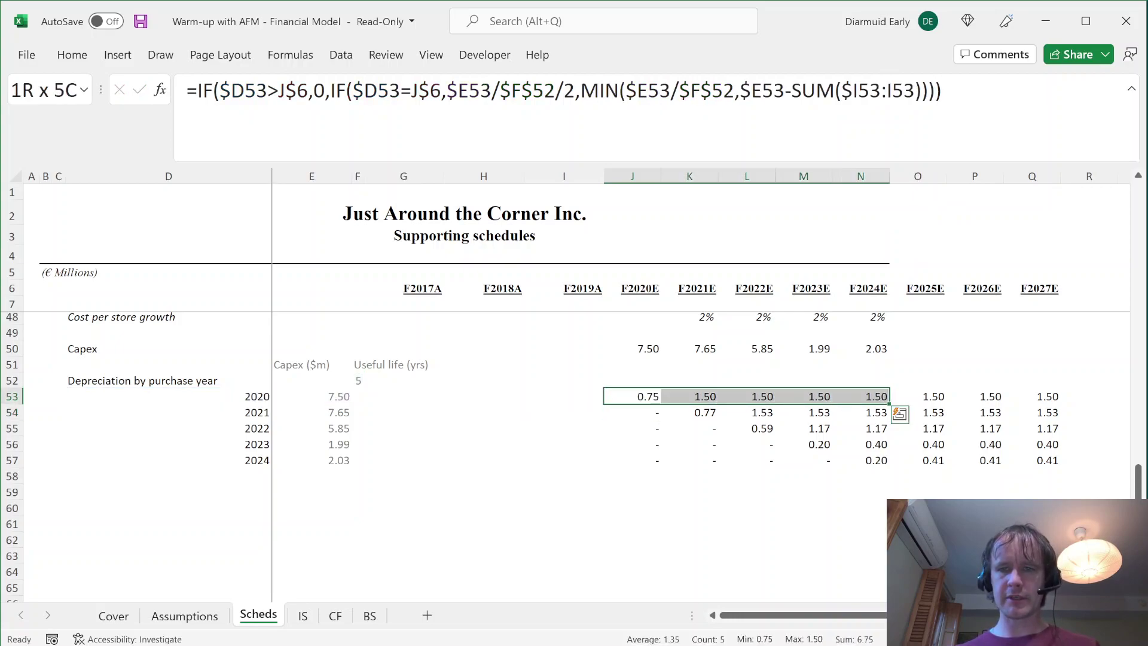
key("shift+Right")
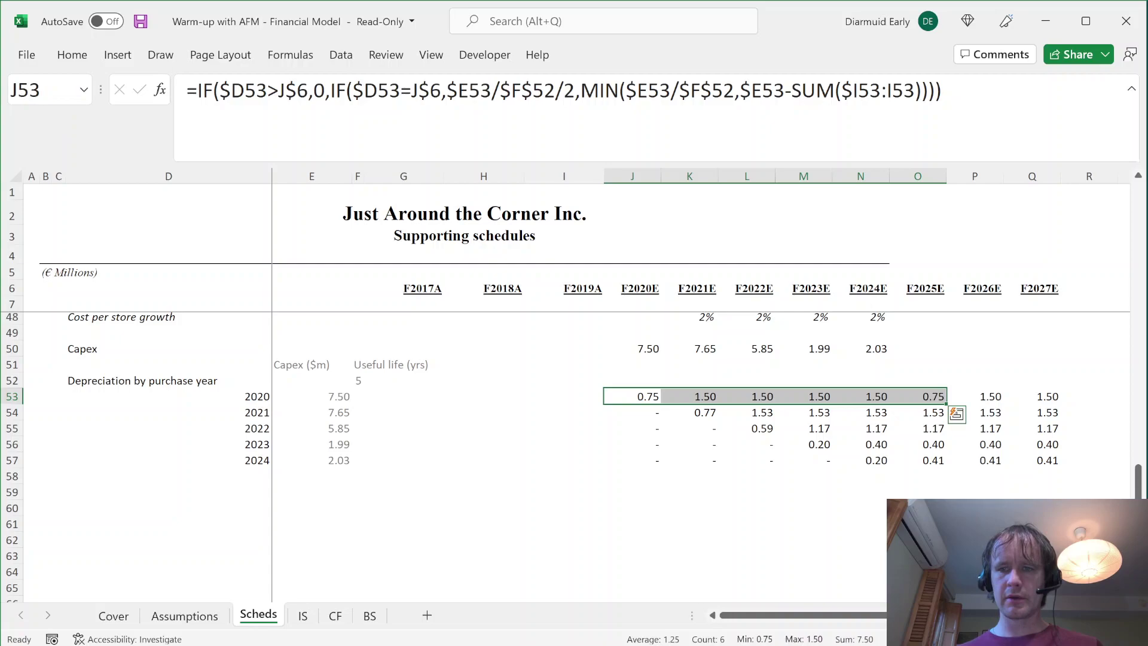
key("shift+Right")
key("shift+Right")
key("ctrl+r")
- Check the total of the 2020 depreciation charges in J53:Q53 against the capex in E53
key("Right")
key("Left")
key("ctrl+shift+Right")
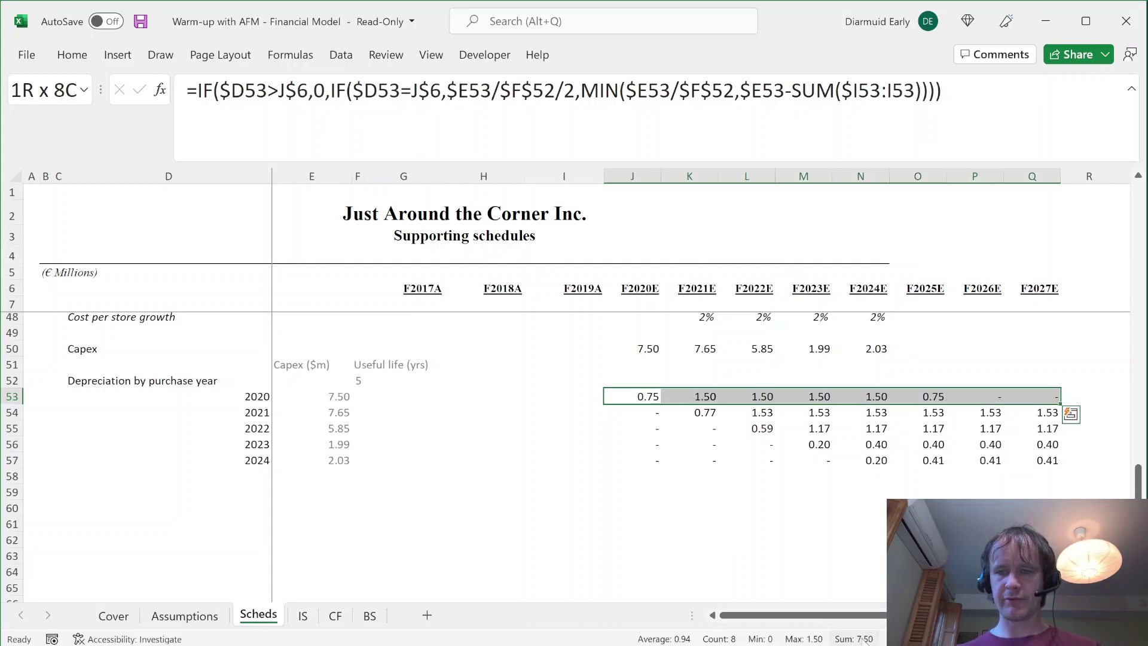
key("ctrl+Right")
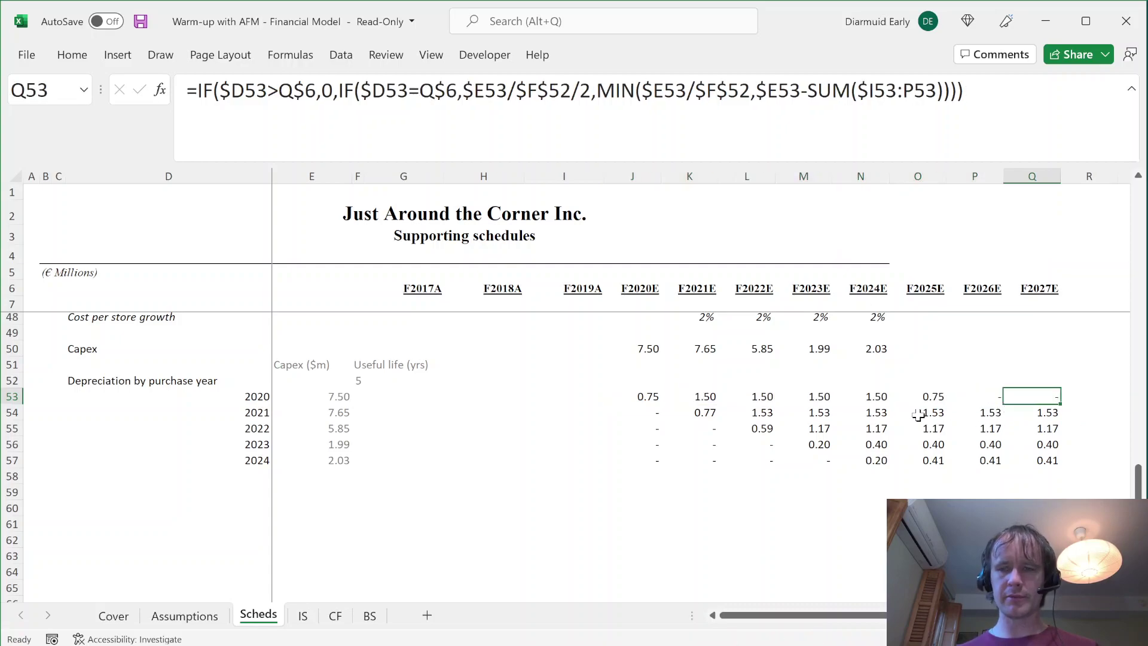
- Remove the extra F2025E to F2027E year columns, O:Q
key("Left")
key("Left")
key("ctrl+space")
key("ctrl+shift+Right")
key("Delete")
key("Left")
key("Left")
key("Left")
key("Left")
key("Left")
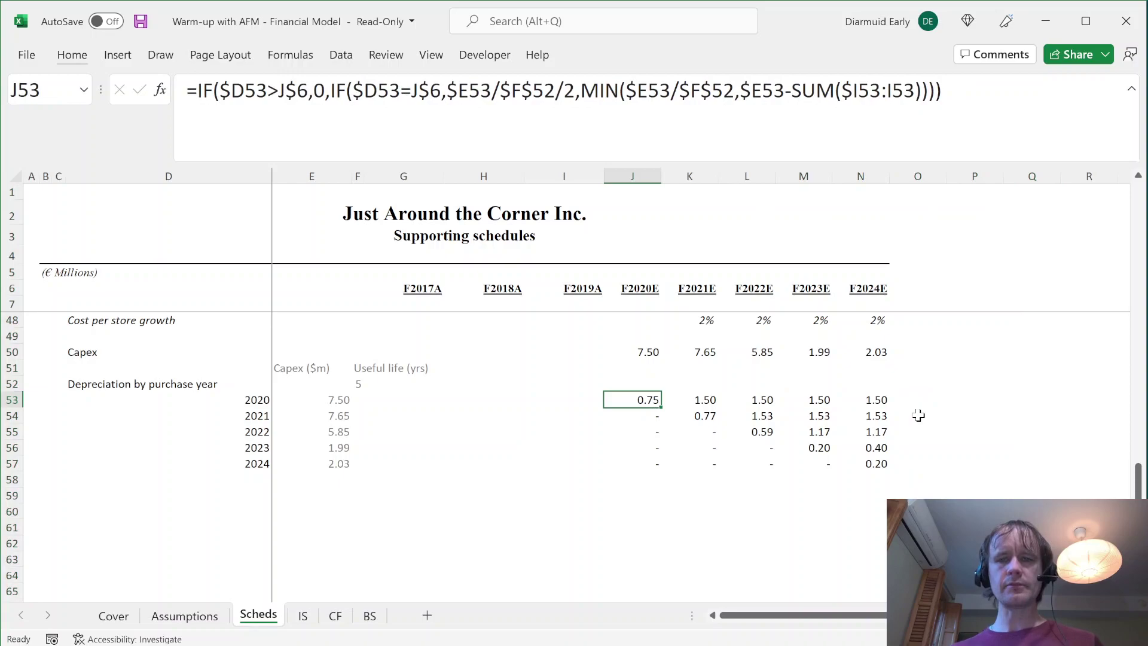
- Shade I53:I57 with a dense grey pattern fill
key("F2")
key("Escape")
key("Left")
key("shift+Down")
key("shift+Down")
key("shift+Down")
key("shift+Down")
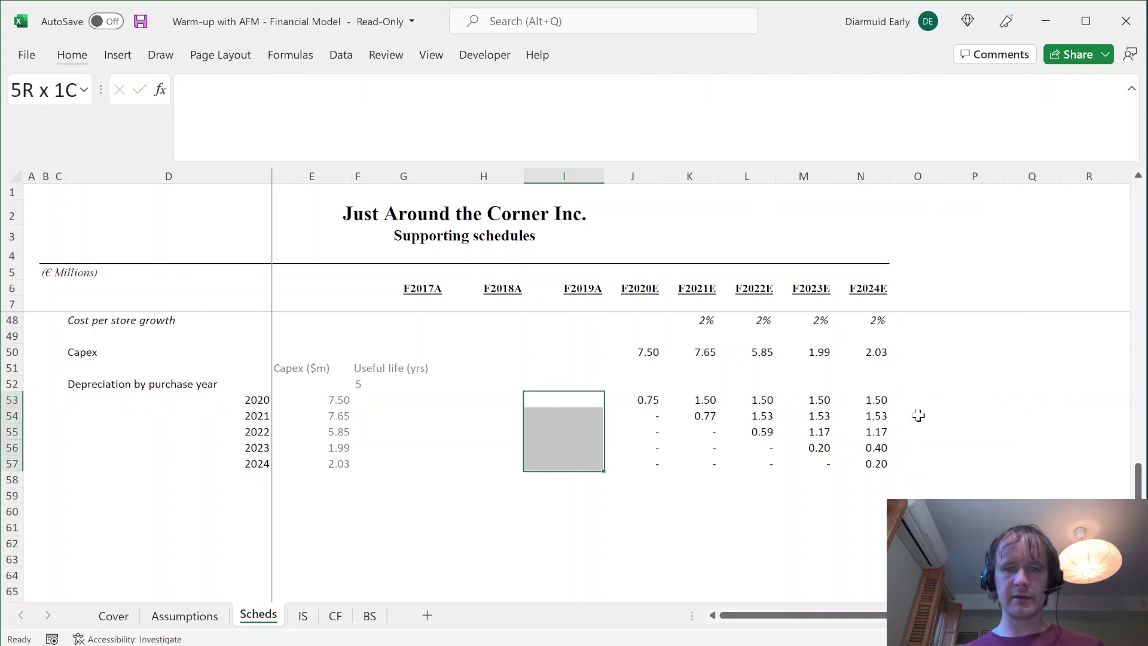
key("ctrl+1")
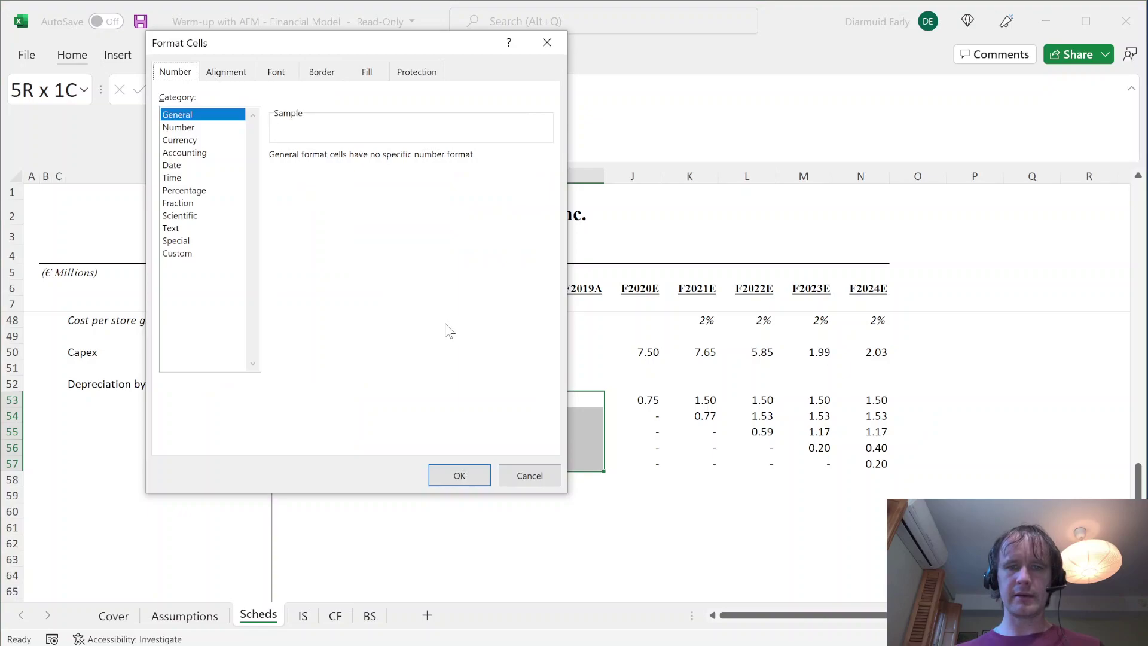
left_click(368, 73)
left_click(503, 159)
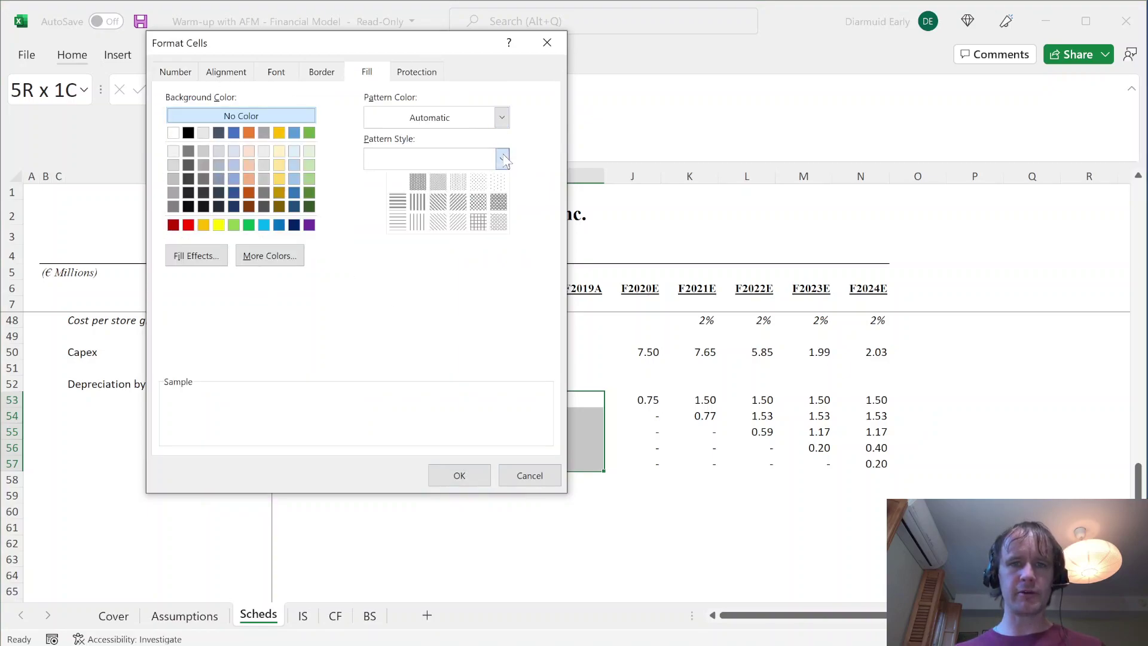
left_click(500, 229)
left_click(458, 475)
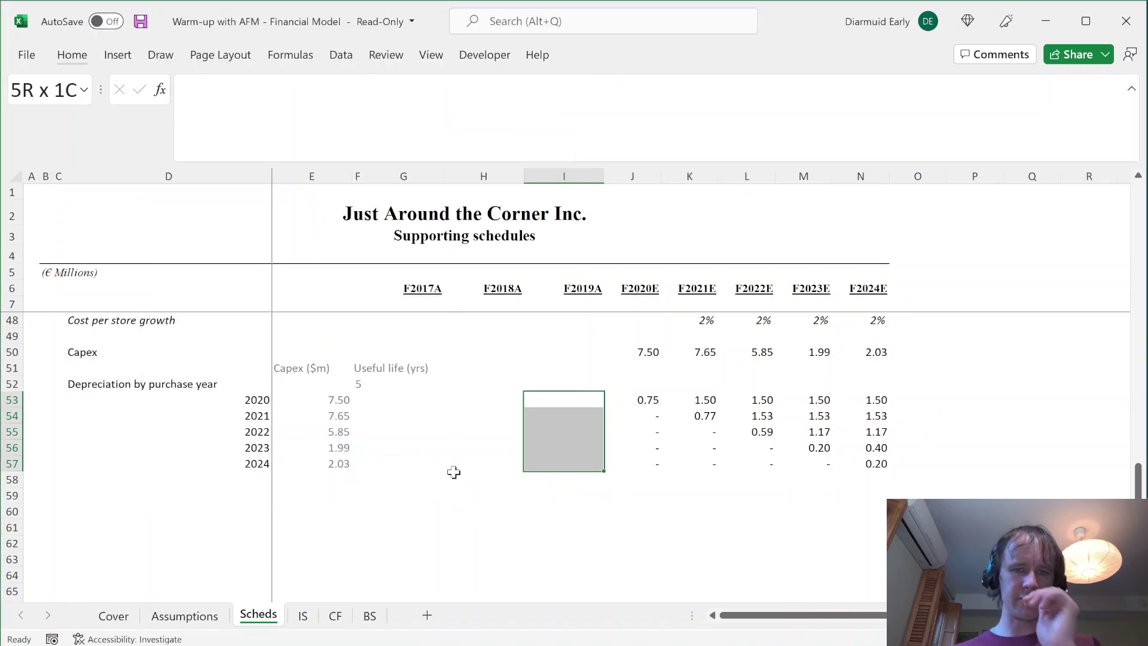
left_click(645, 395)
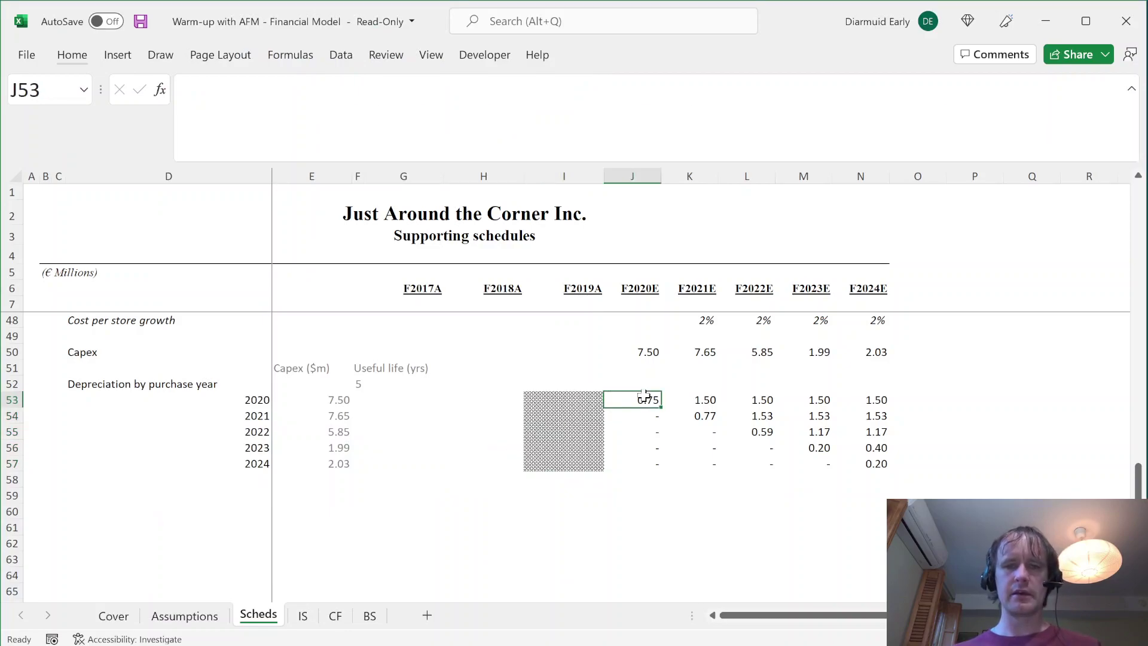
left_click(565, 402)
type("=sum(")
key("Right")
key("ctrl+shift+Right")
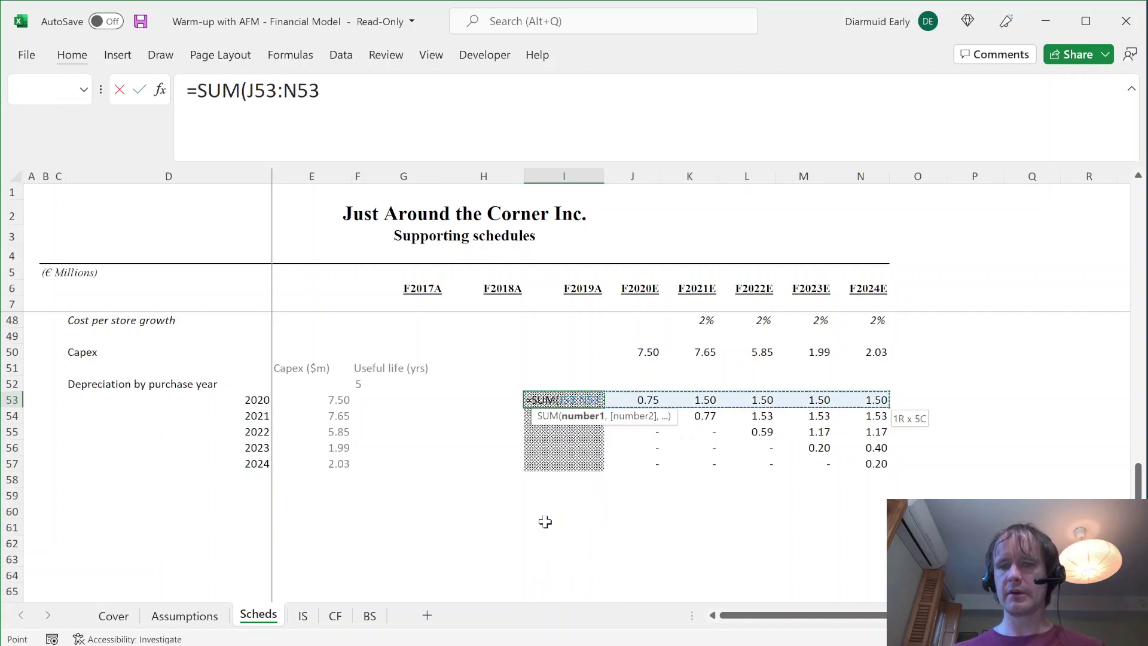
type(")")
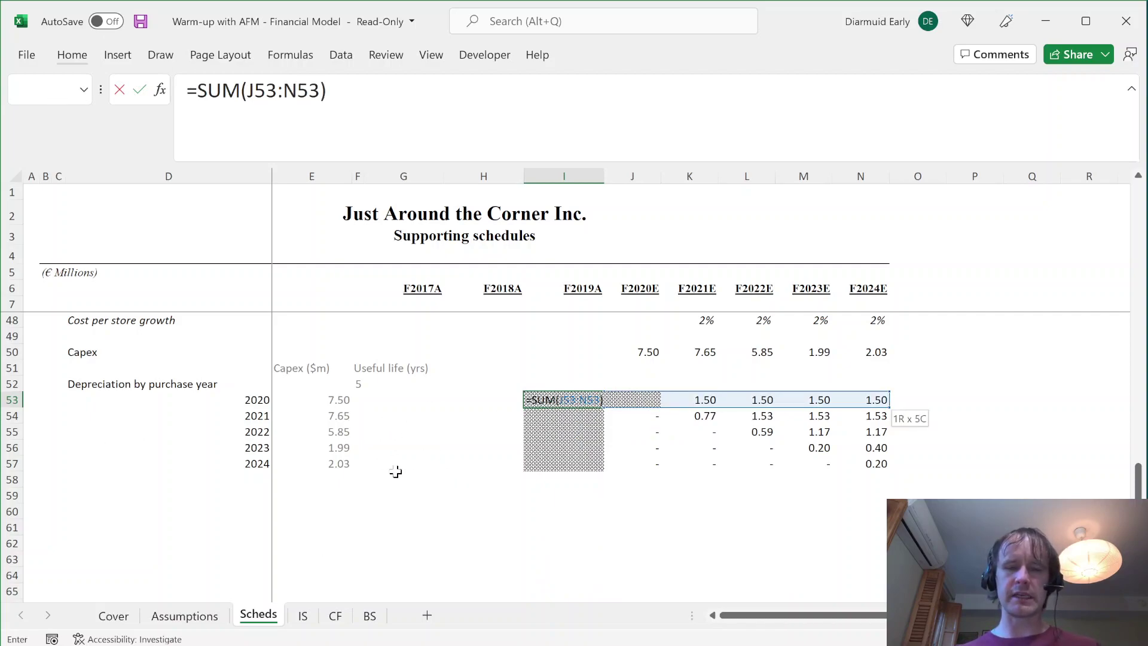
key("Escape")
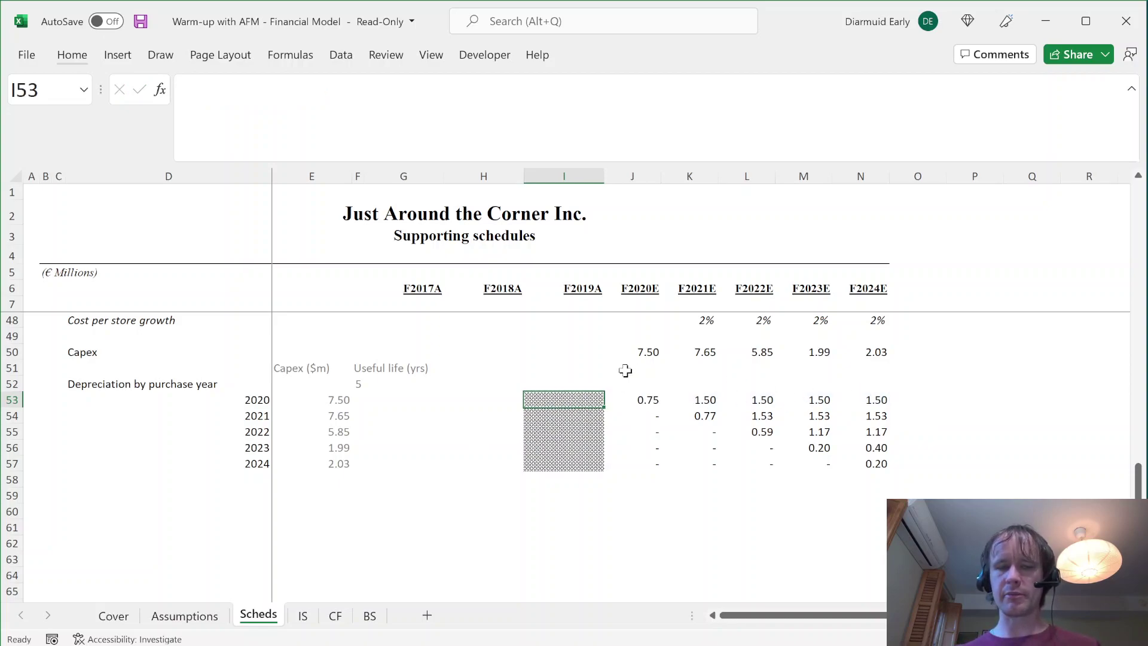
left_click(585, 463, "shift")
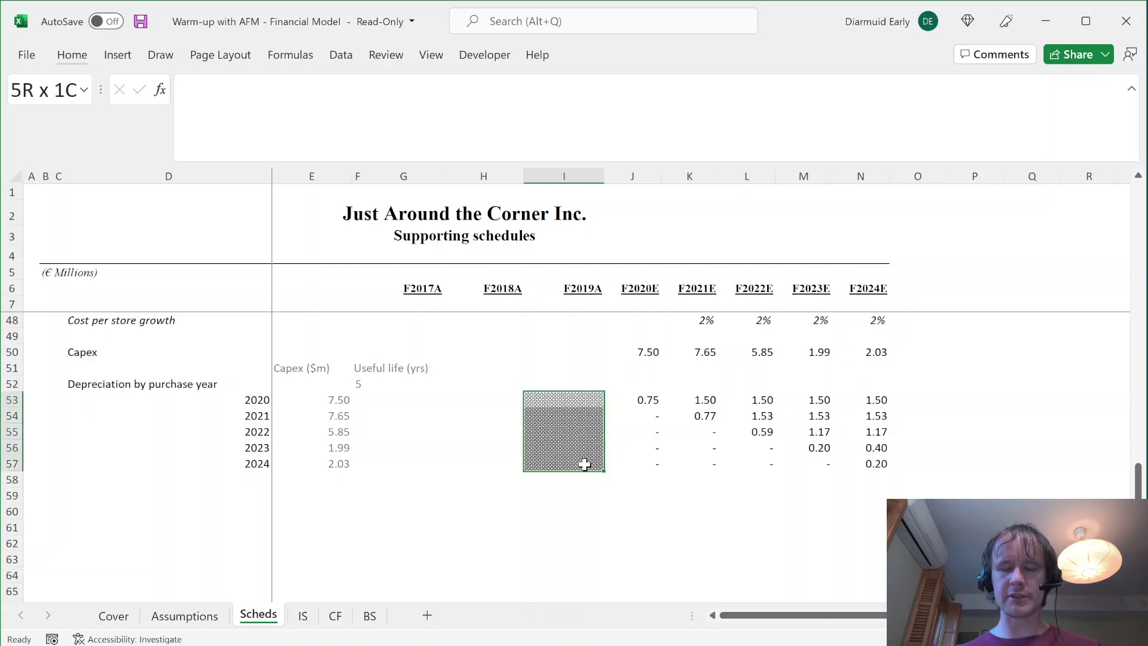
- Copy J53's MIN-capped depreciation formula to the whole J53:N57 block after comparing it with the formula in J55
left_click(640, 400)
key("F2")
key("Escape")
key("Down")
key("Down")
key("F2")
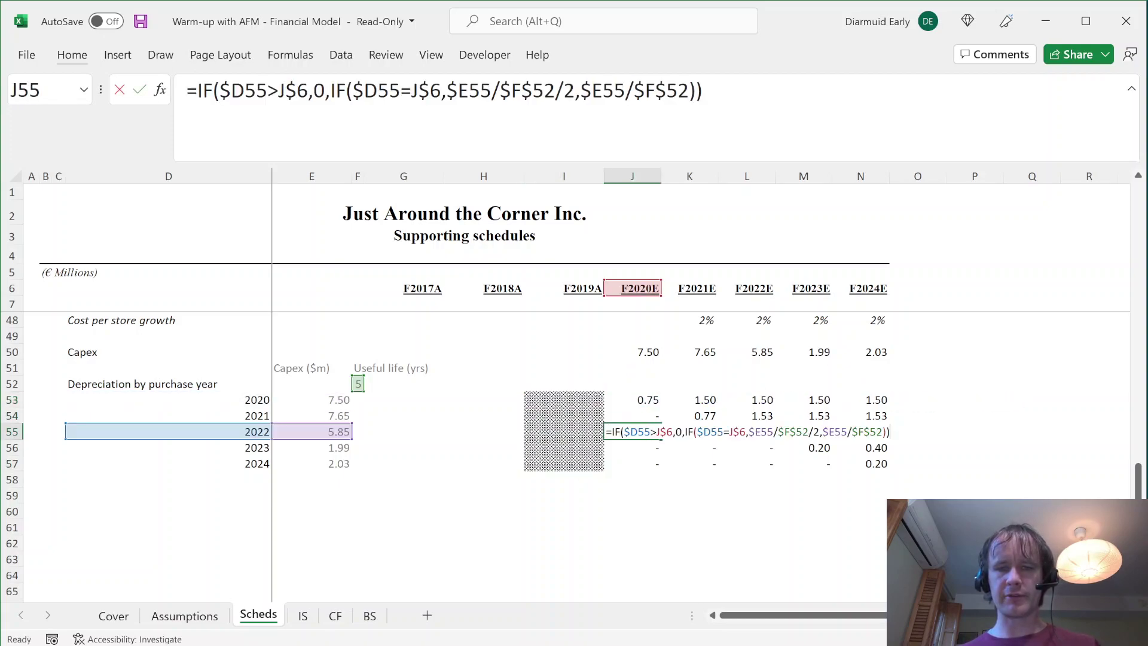
key("Escape")
left_click(645, 400)
key("ctrl+shift+Down")
key("ctrl+shift+Right")
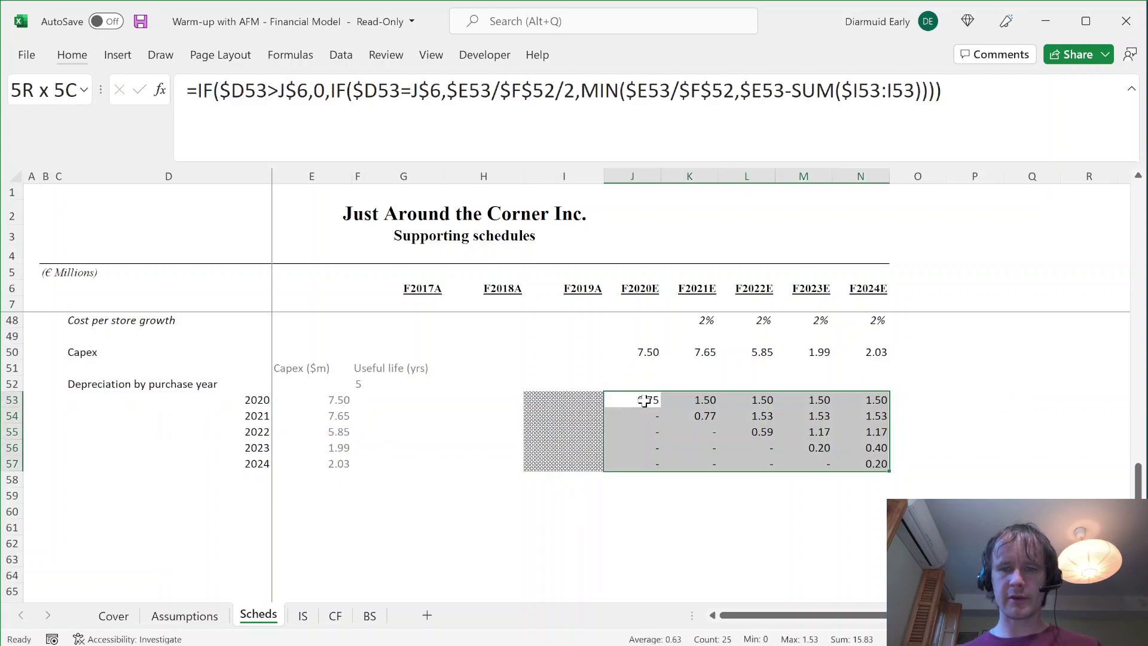
- Check the row references of the copied depreciation formulas in J54, J55 and J56
key("Down")
key("F2")
key("Escape")
key("Down")
key("F2")
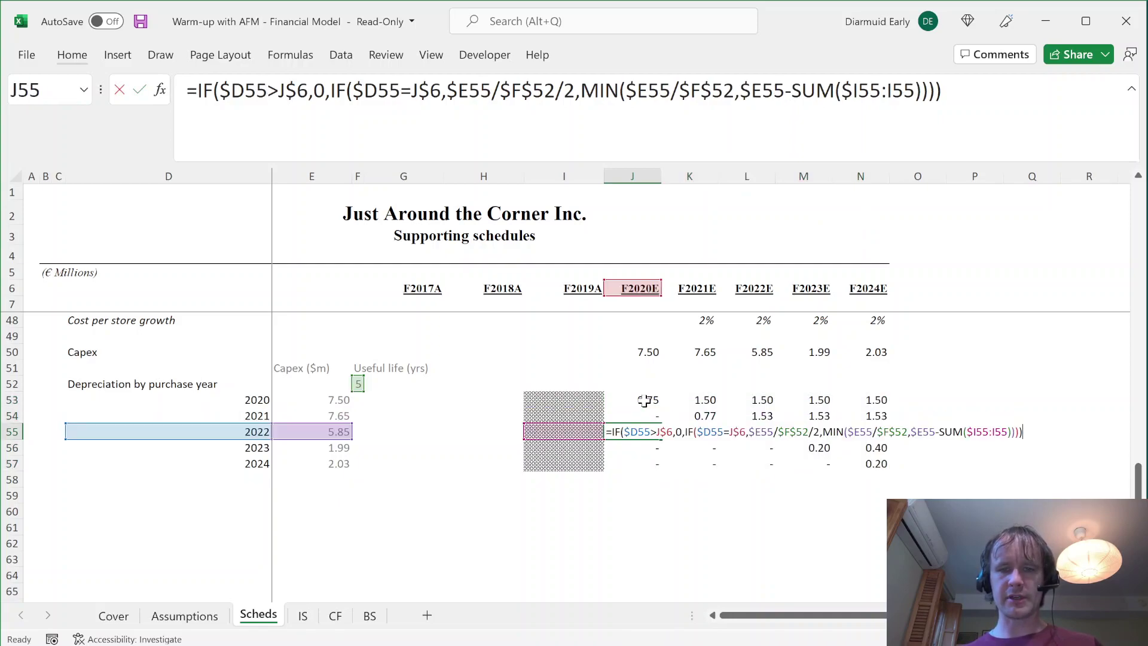
key("Escape")
key("Down")
key("F2")
key("Escape")
key("Up")
key("Up")
key("Up")
key("ctrl+Left")
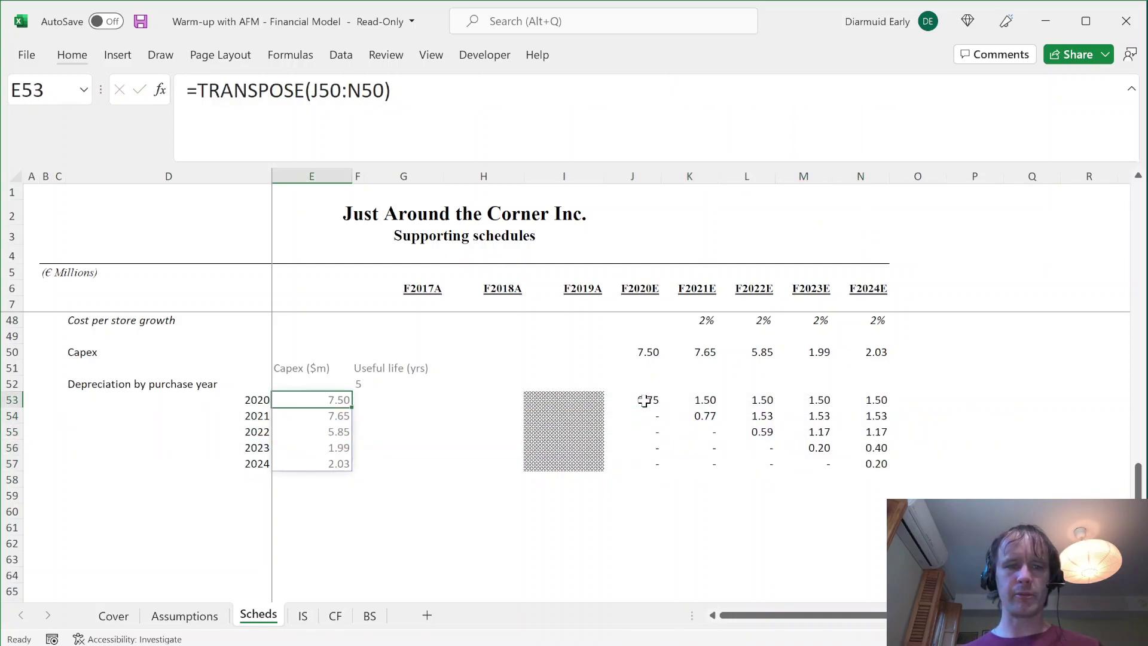
key("Left")
key("Up")
key("Up")
key("Up")
key("Up")
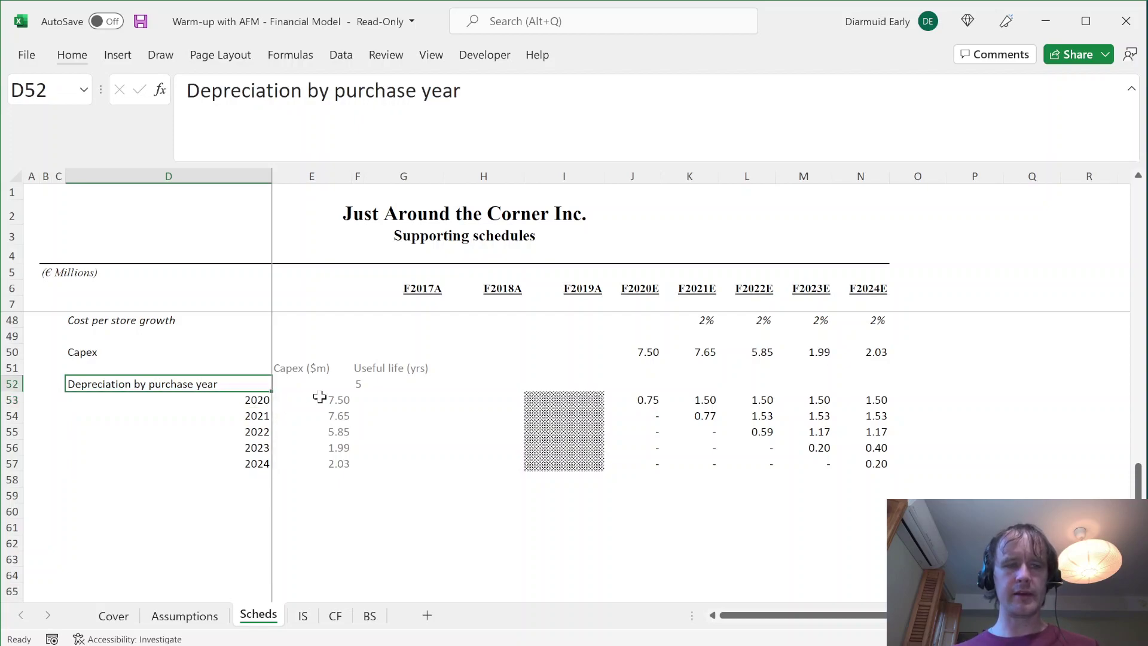
key("Up")
key("Up")
key("Up")
key("Up")
key("Down")
key("Down")
key("Down")
key("Down")
key("Down")
key("Down")
key("Up")
key("shift+space")
key("shift+Down")
key("shift+Down")
key("shift+Down")
key("shift+Down")
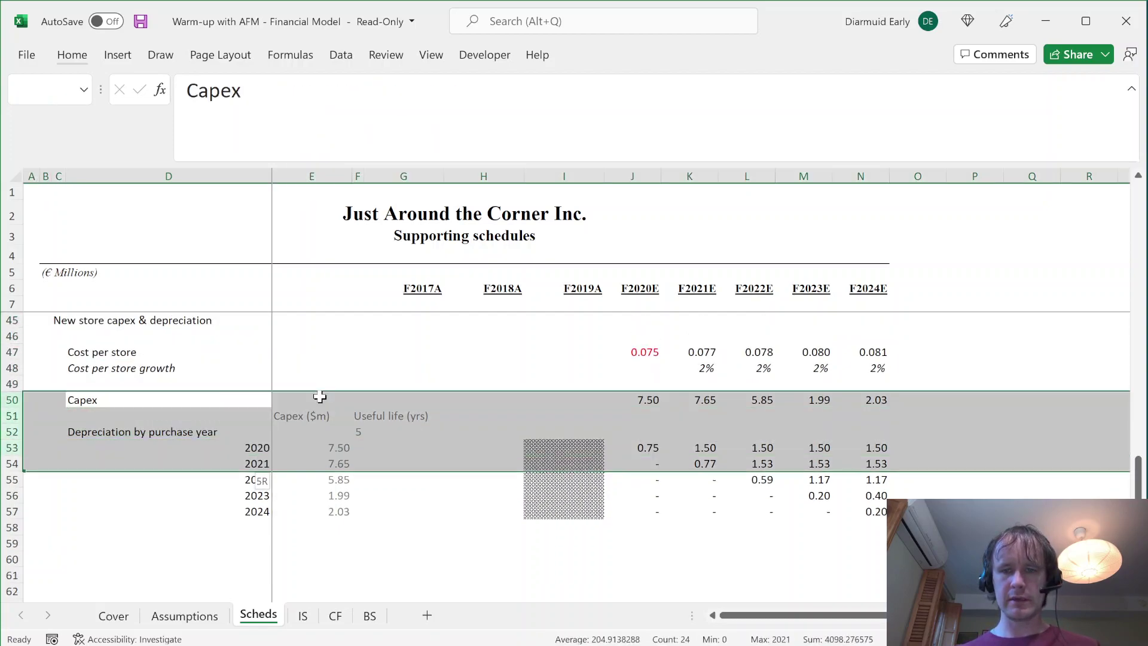
- Make the depreciation formula in J53:N57 return negative charges by negating both IF results and adding the prior-charge SUM to $E53
left_click(637, 448)
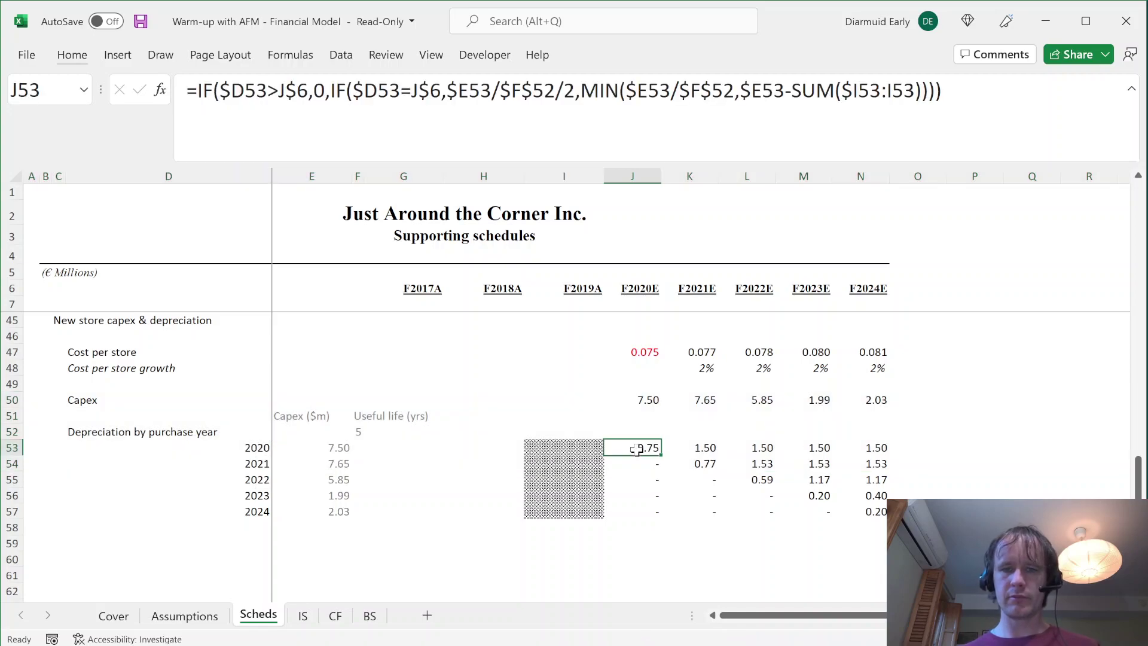
key("ctrl+shift+Right")
key("ctrl+shift+Down")
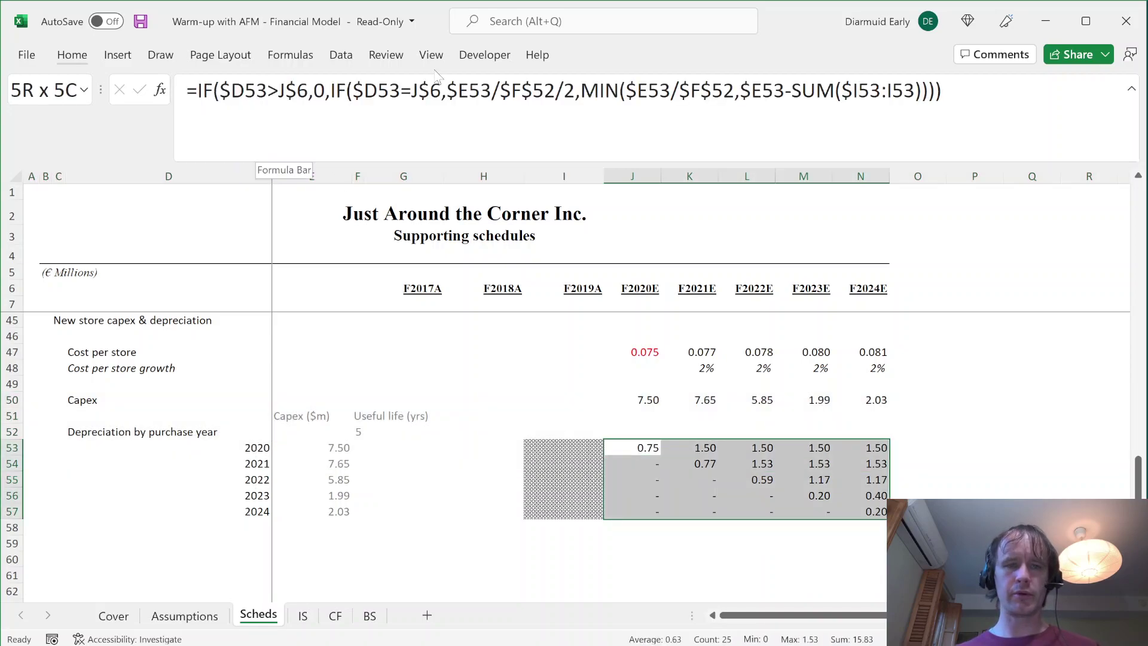
left_click(446, 90)
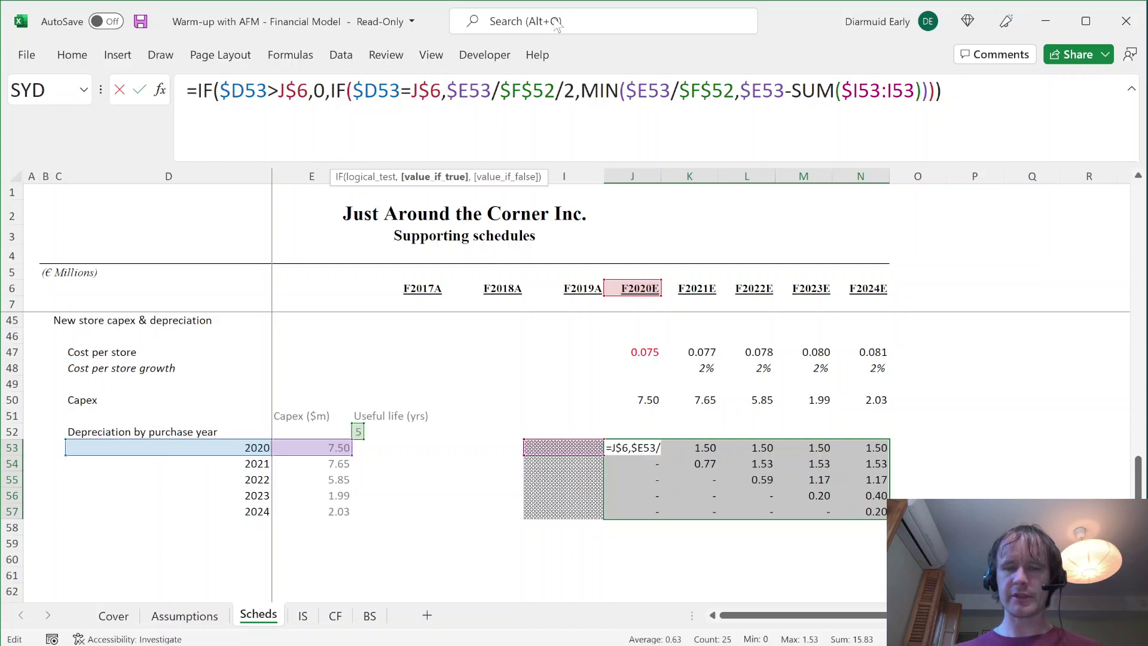
type("-")
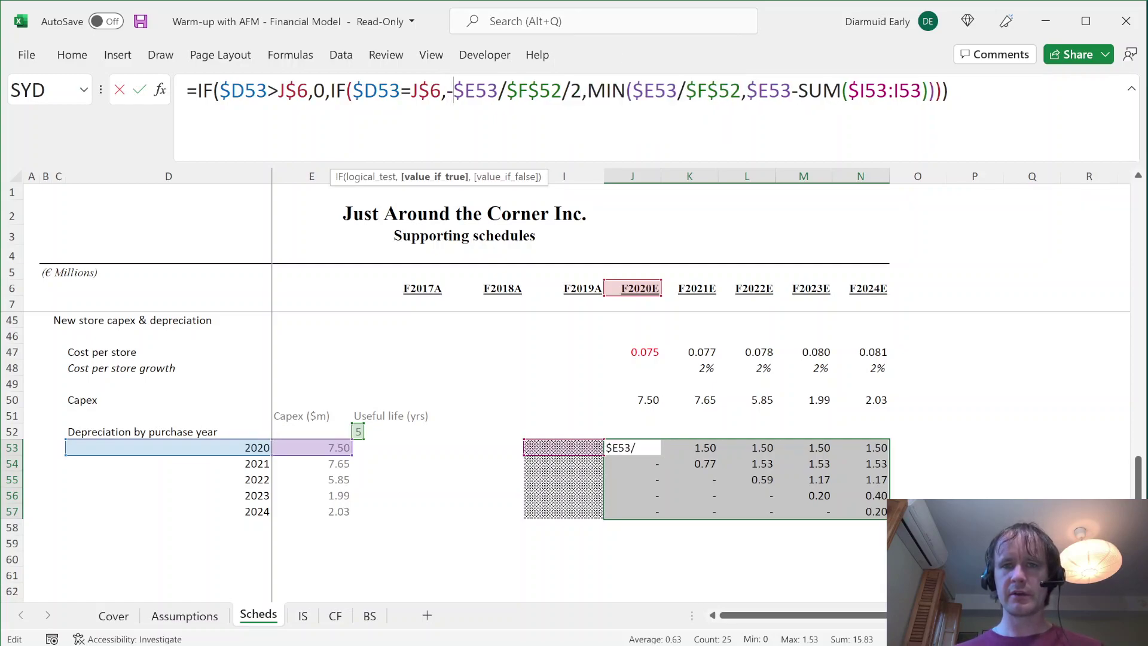
left_click(633, 91)
key("Left")
key("Left")
key("Left")
key("Left")
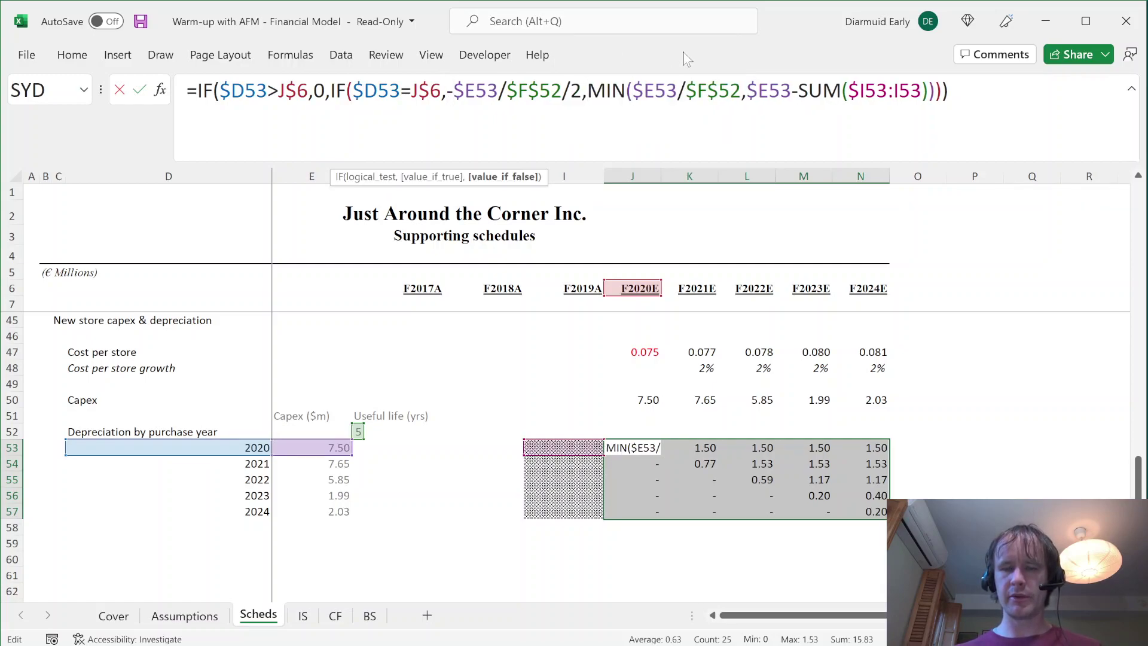
type("-")
left_click(805, 91)
key("BackSpace")
type("+")
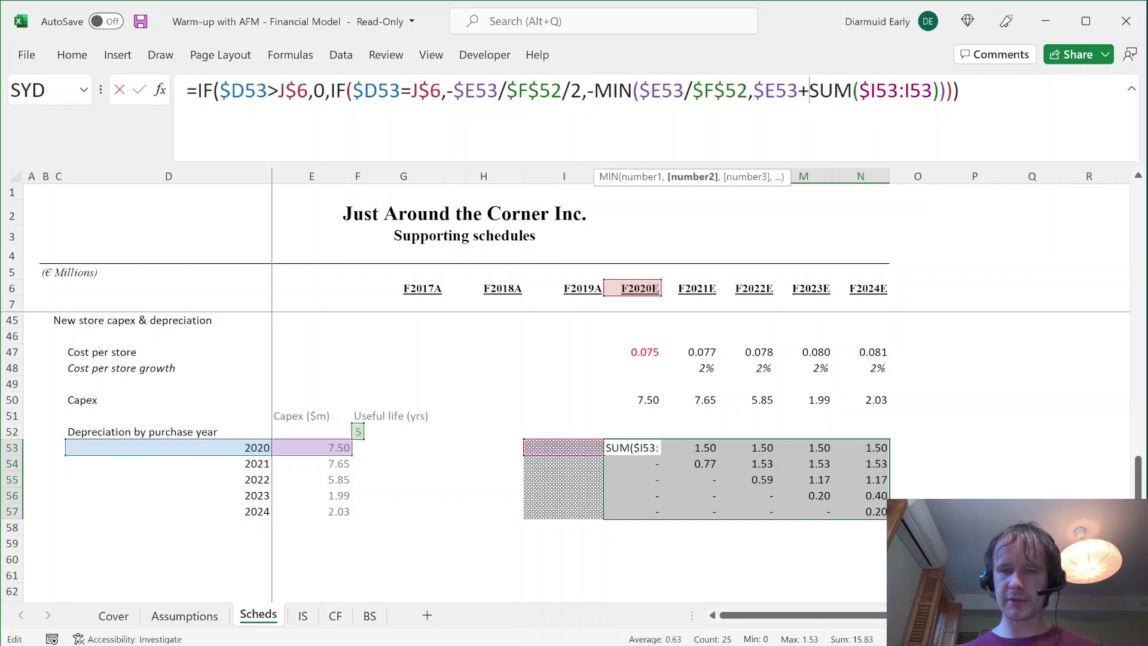
key("ctrl+Return")
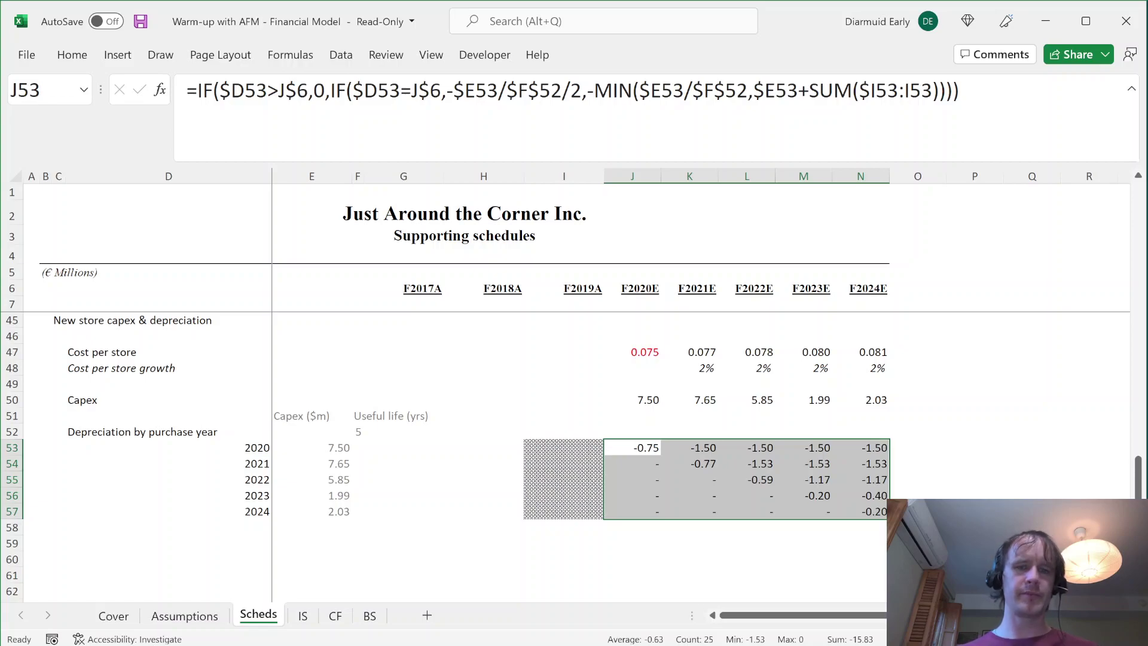
- Enter the section heading "Other capex & depreciation" in C59
key("ctrl+Left")
key("ctrl+Left")
key("Up")
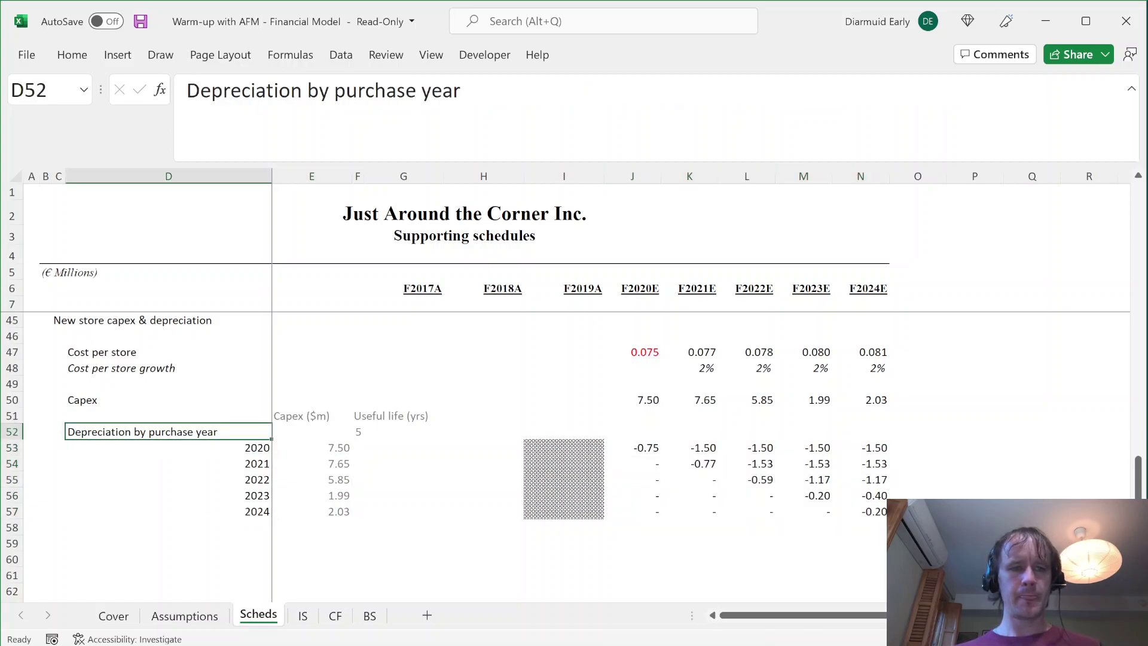
key("Left")
key("Down")
key("Down")
key("Down")
key("Down")
key("Down")
key("Down")
key("Down")
key("Down")
key("Up")
type("Other capex & depreciation")
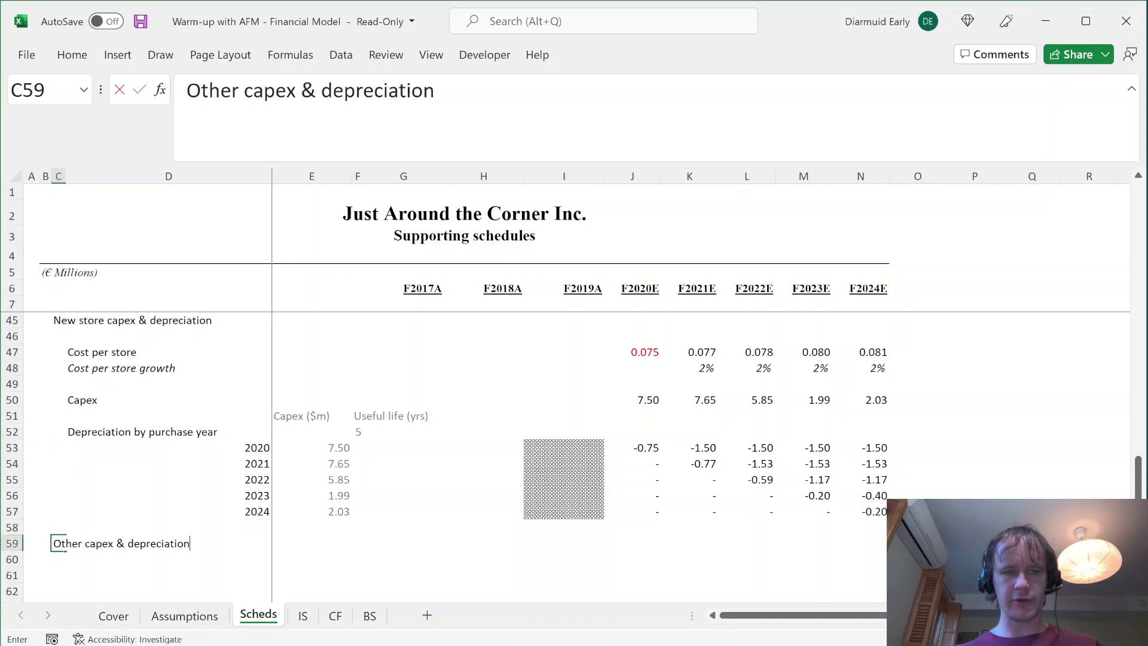
key("Return")
key("Up")
- Review the additional CAPEX and depreciation terms in the case PDF, and label D61 "Capex" back in the workbook
key("alt+Tab")
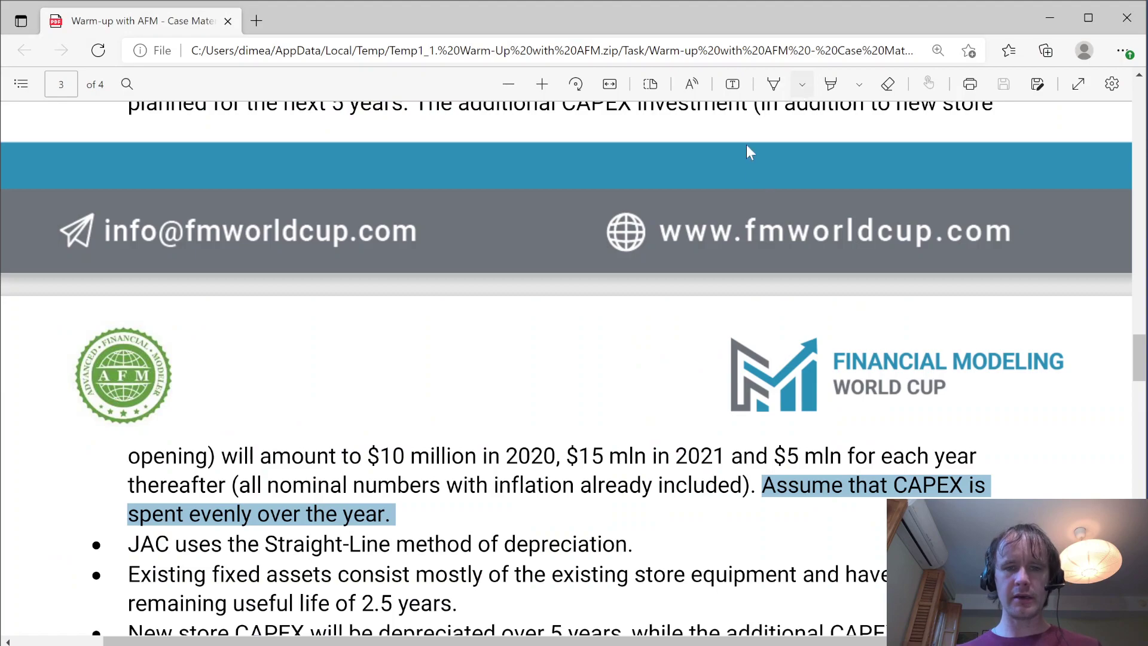
scroll(567, 368, "down", 4)
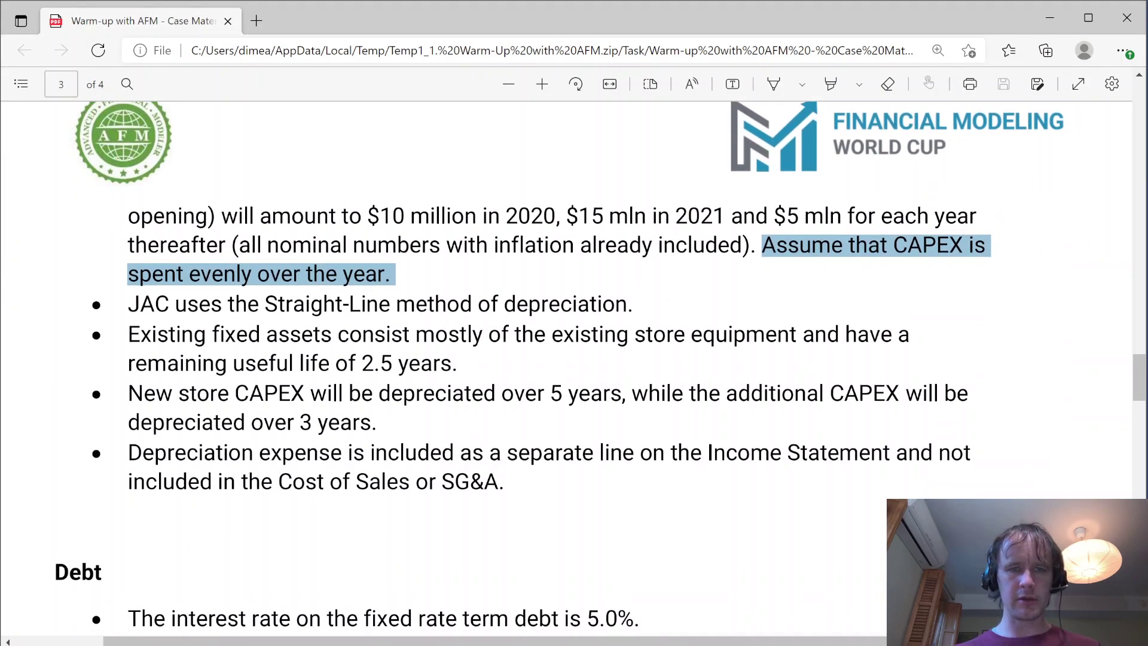
scroll(566, 368, "up", 1)
left_click_drag(268, 306, 673, 306)
key("alt+Tab")
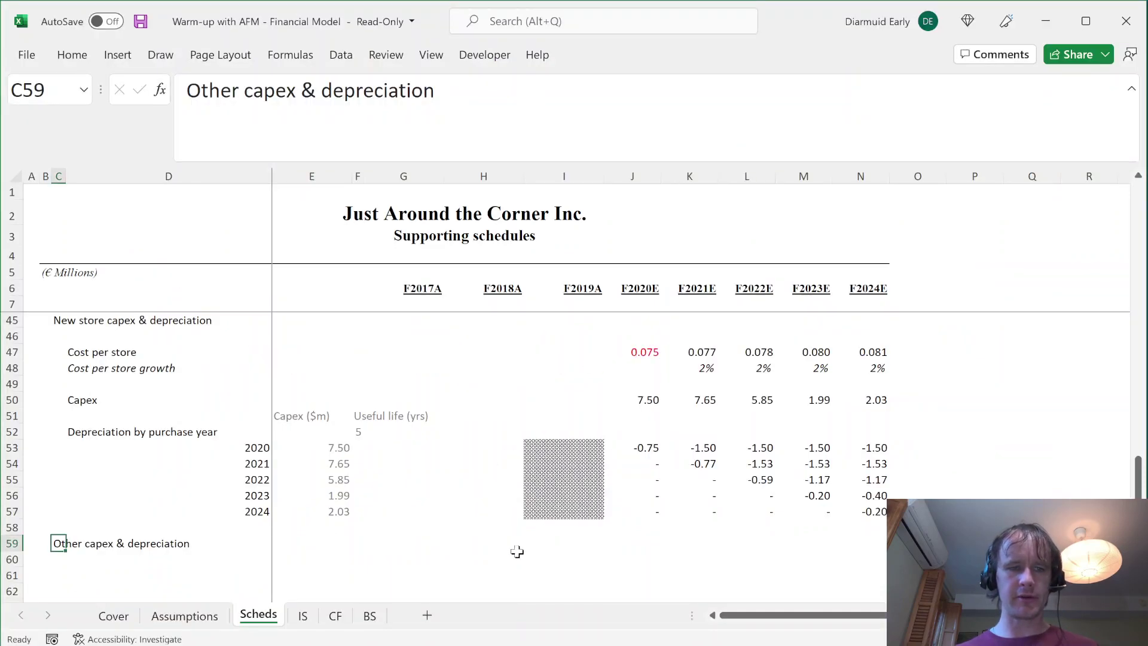
key("Down")
key("Right")
key("Right")
key("Left")
key("Left")
key("Right")
key("Down")
type("Capex")
- Link J61 to the 2020 Additional CAPEX input with =Assumptions!J42
key("Right")
key("Right")
key("Right")
key("Right")
key("Right")
key("Right")
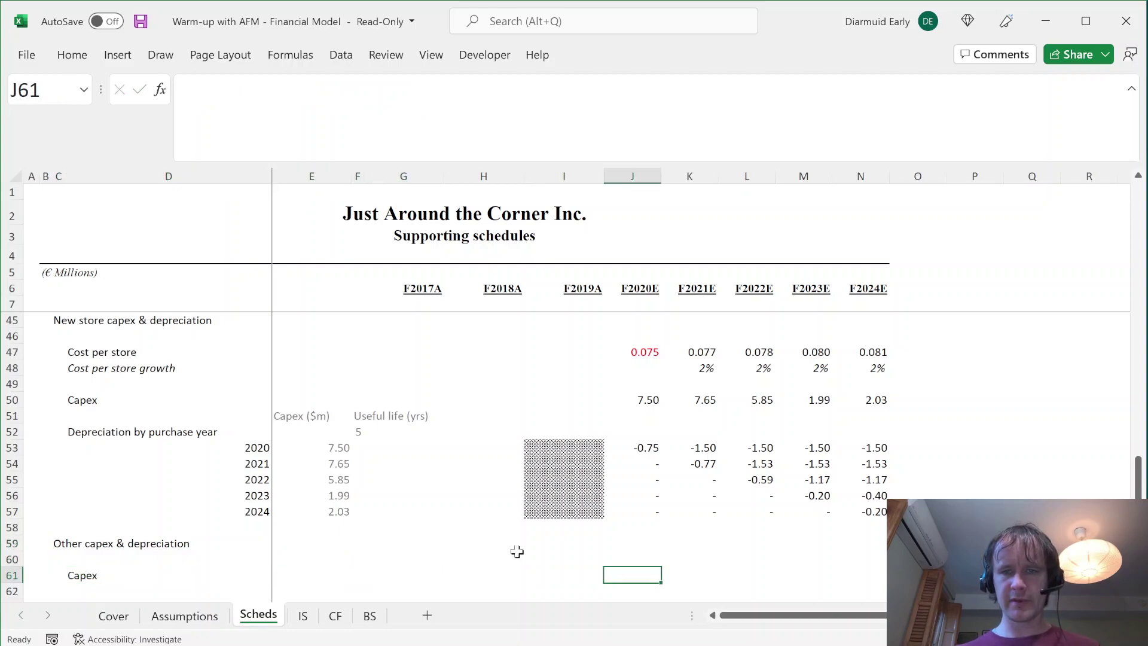
type("=")
key("ctrl+Page_Up")
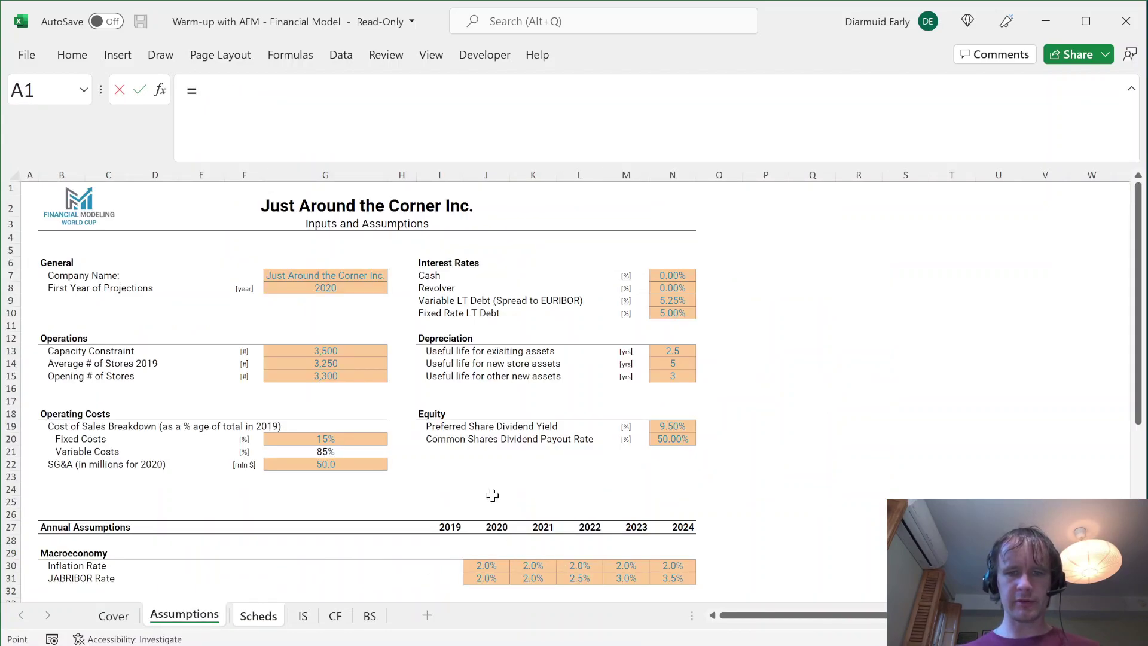
scroll(500, 473, "down", 3)
scroll(500, 474, "down", 4)
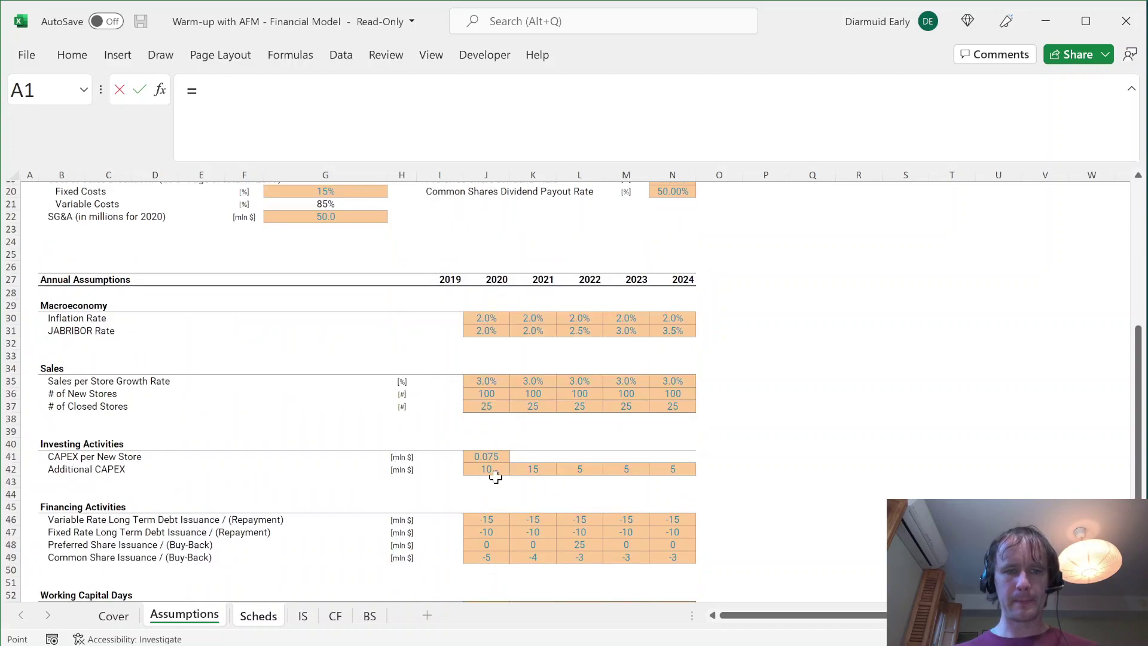
left_click(490, 469)
key("ctrl+Page_Down")
key("ctrl+Return")
- Fill the additional capex link across J61:N61 and format the figures with two decimals
key("shift+Right")
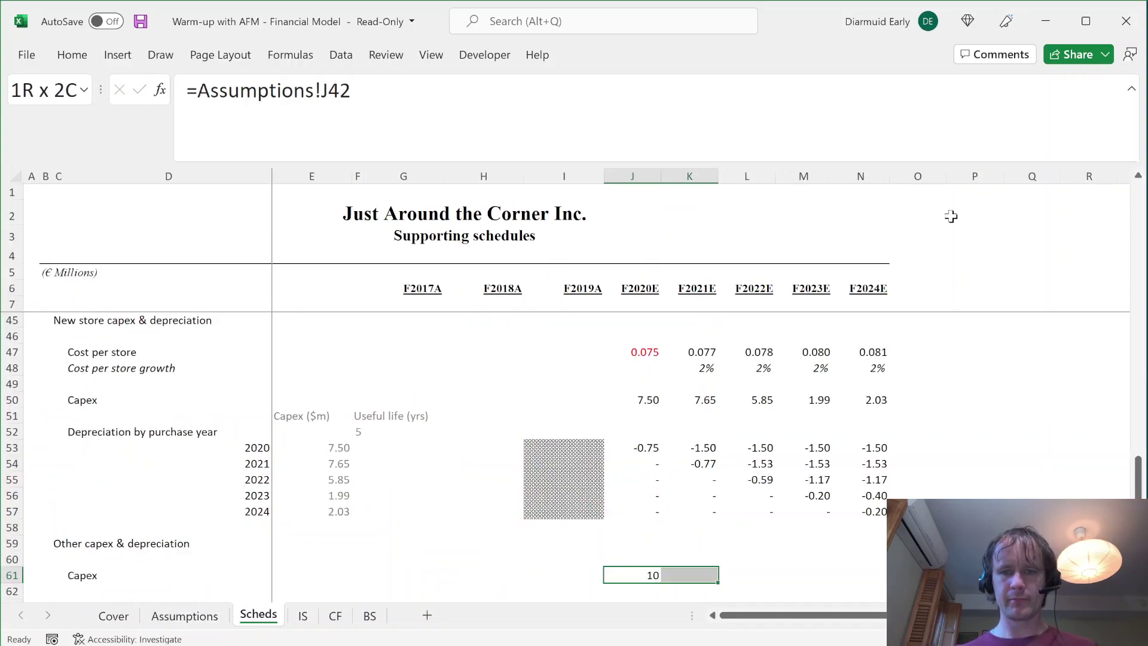
key("shift+Right")
key("shift+Right")
key("shift+Right")
key("ctrl+r")
key("ctrl+shift+1")
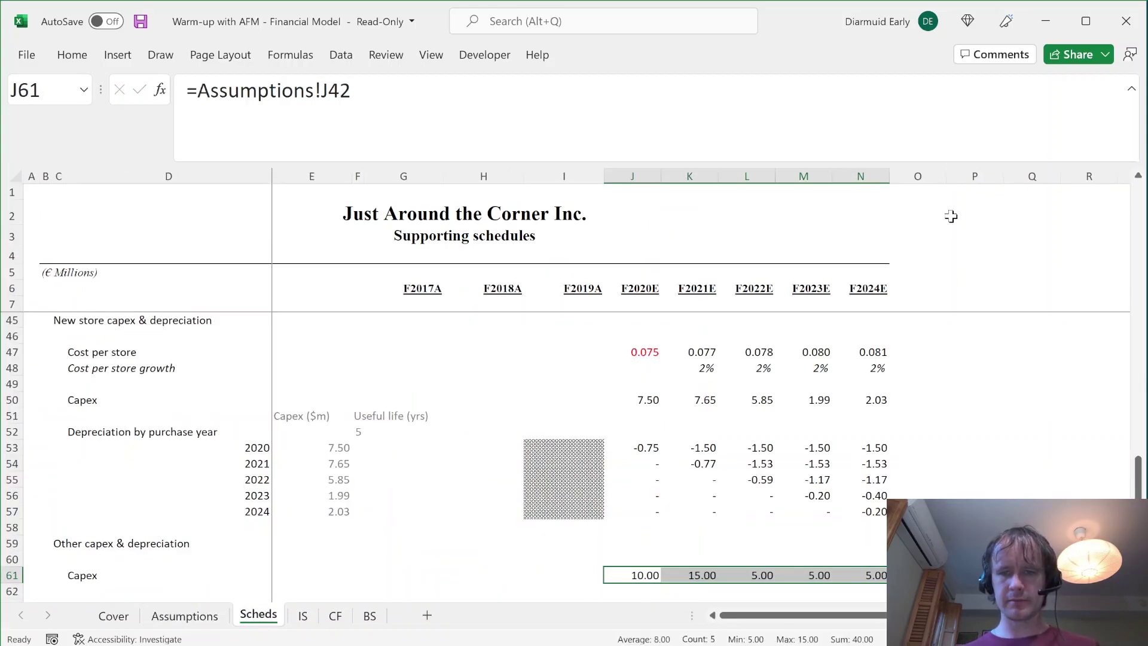
- Copy the new-store depreciation block in rows 51 to 57 to row 62, below the other capex line
key("Down")
key("Left")
key("Left")
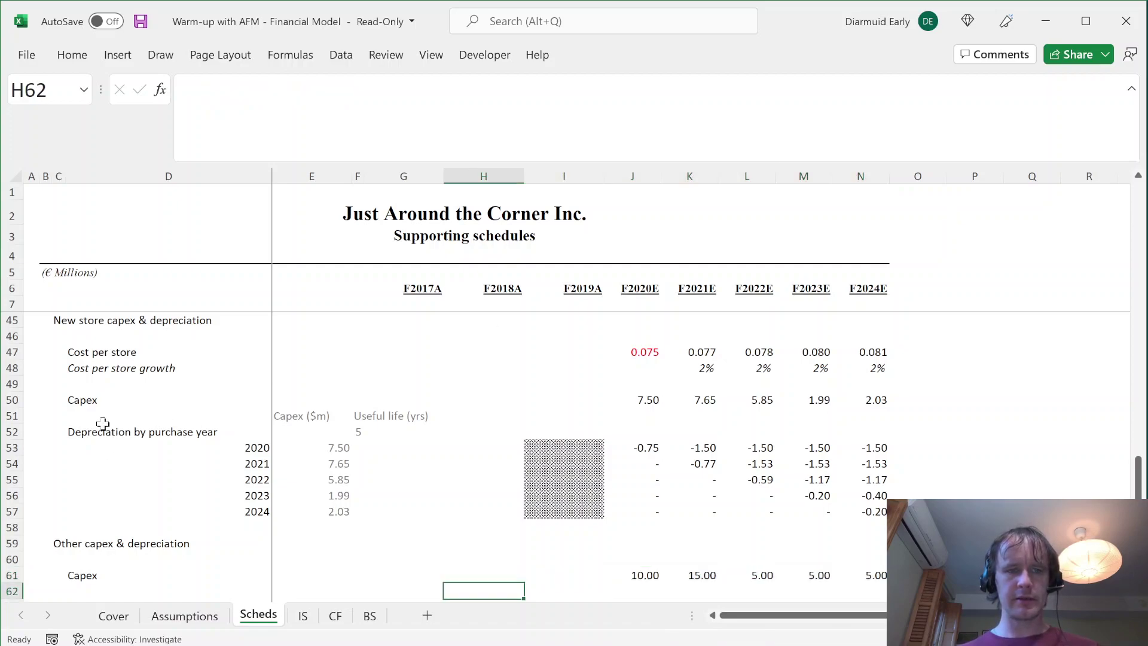
left_click(84, 416)
key("shift+space")
key("shift+Down")
key("shift+Down")
key("shift+Down")
key("shift+Down")
key("shift+Down")
key("shift+Down")
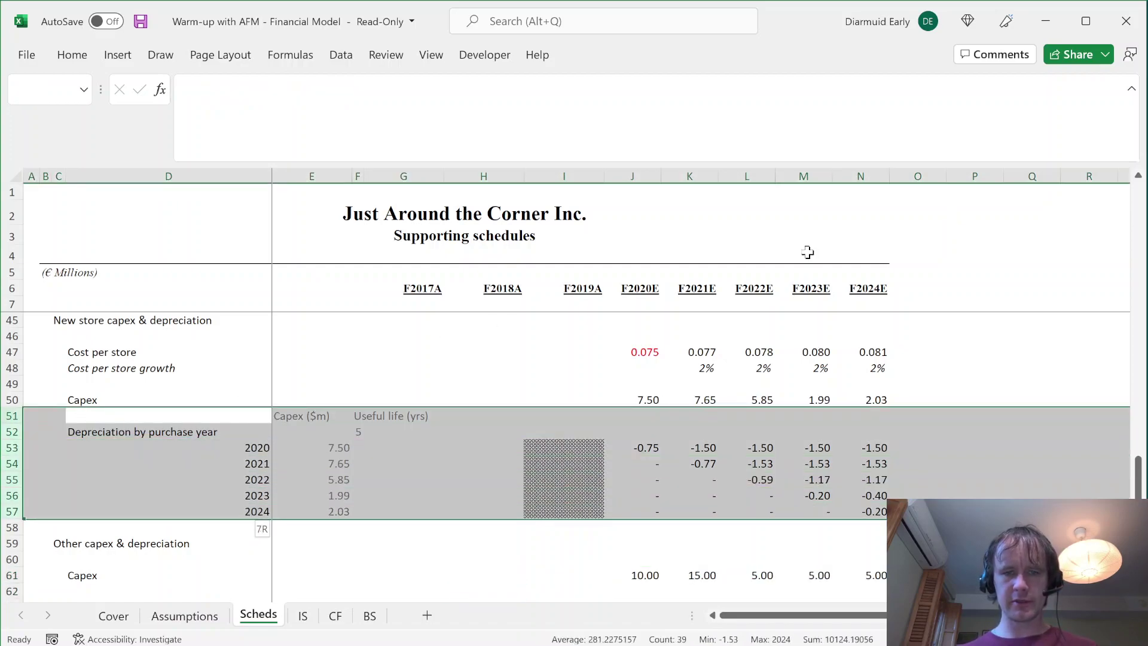
key("ctrl+c")
scroll(371, 450, "down", 3)
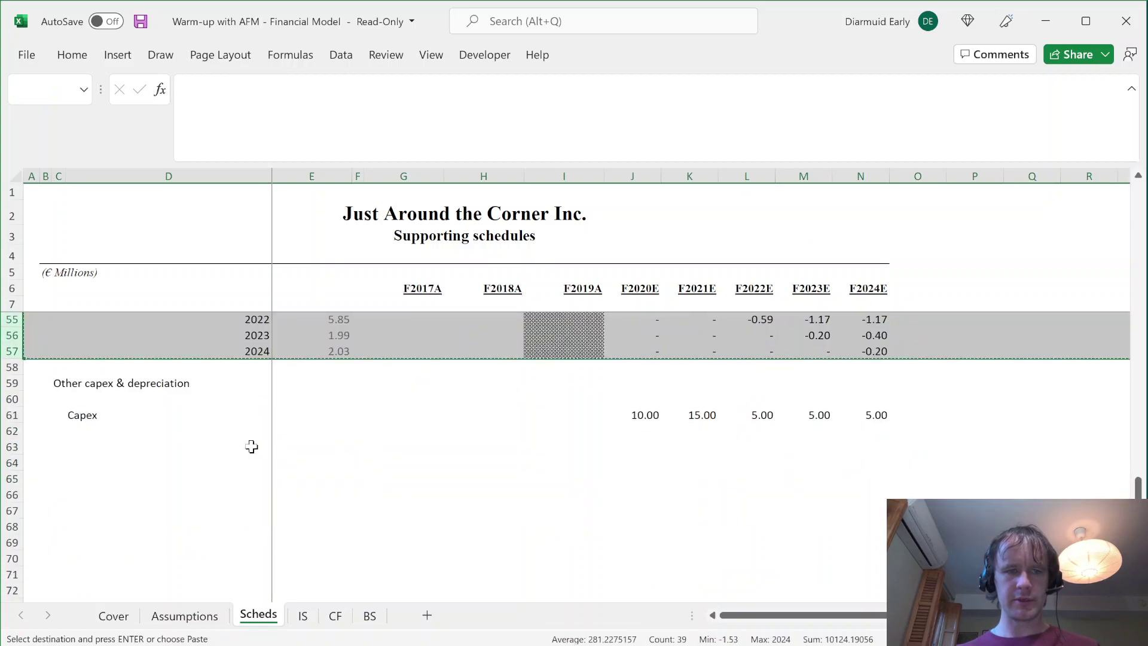
left_click(115, 434)
key("shift+space")
key("ctrl+v")
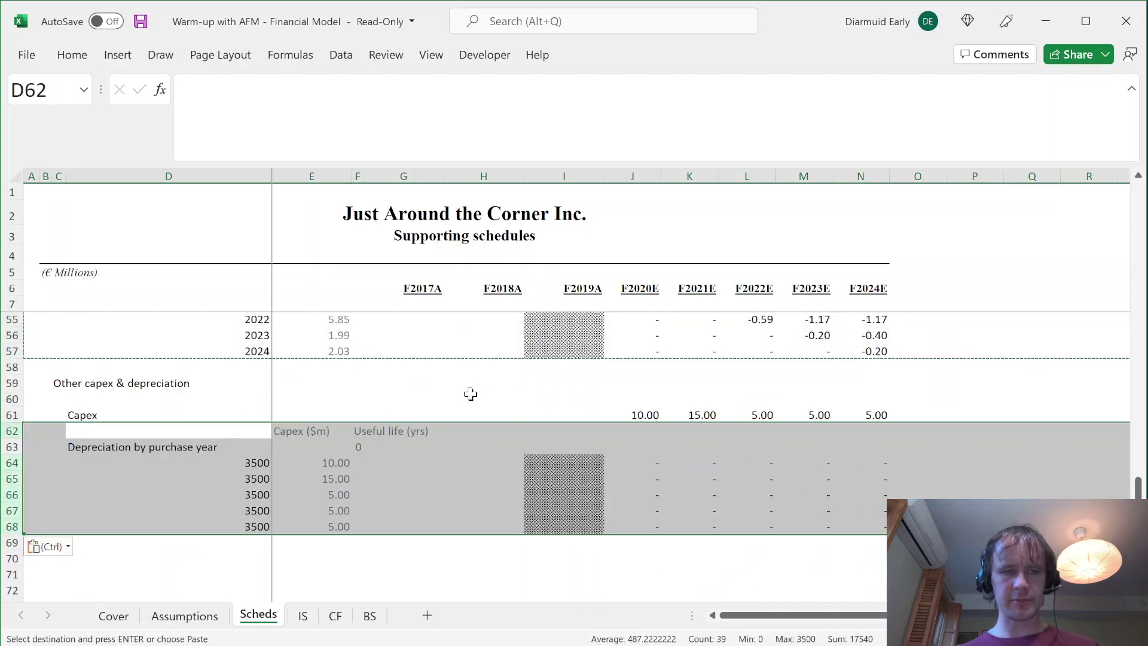
- Link the useful life in F63 to the life for other new assets with =Assumptions!N15
left_click(368, 447)
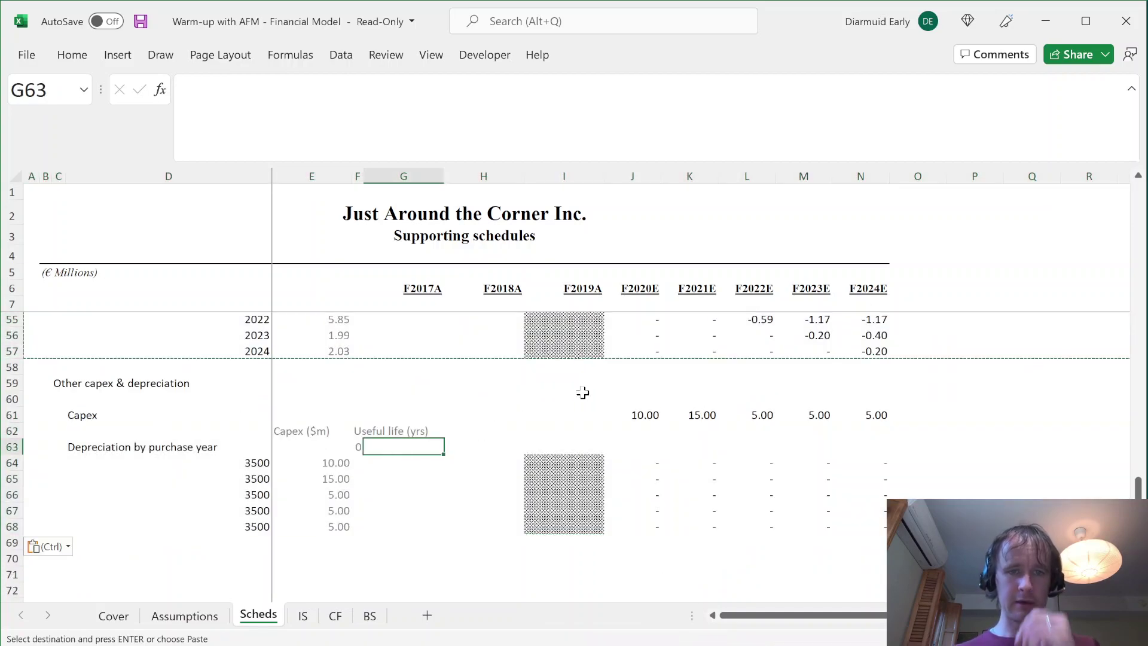
key("Left")
key("F2")
key("Escape")
type("=")
key("ctrl+Page_Up")
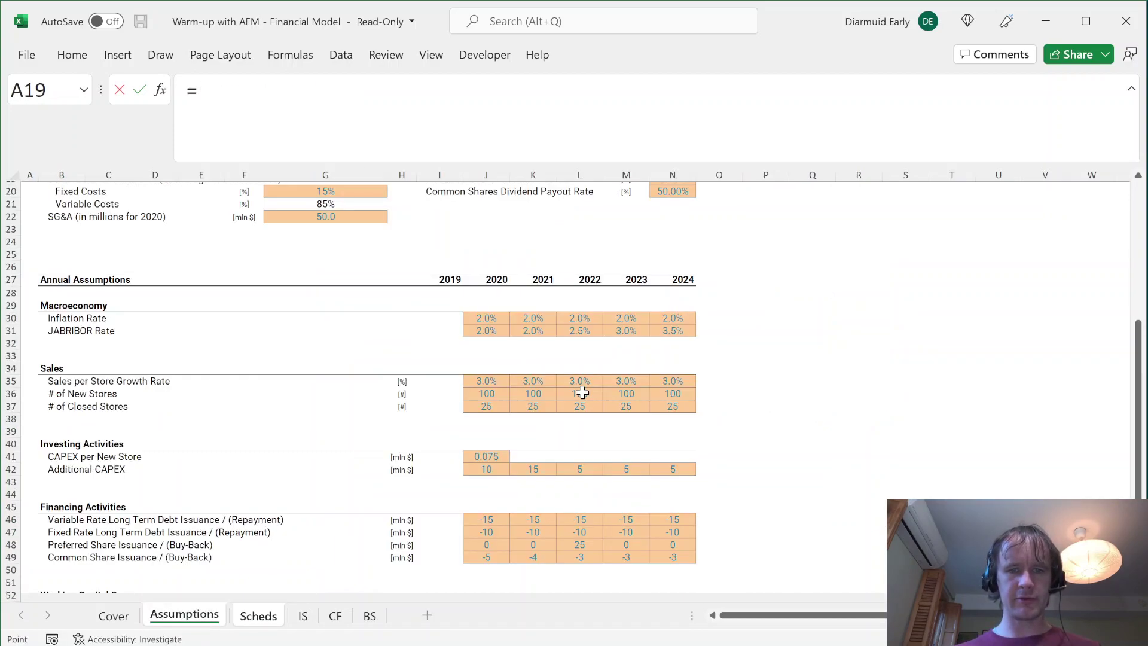
scroll(759, 320, "up", 6)
left_click(680, 362)
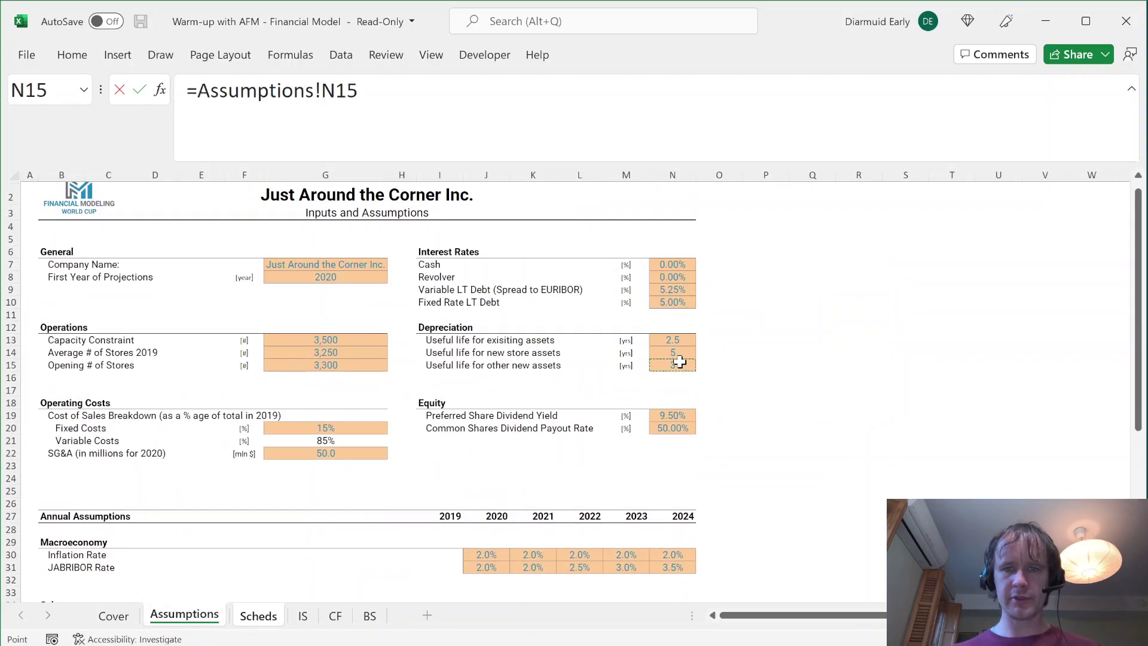
key("Return")
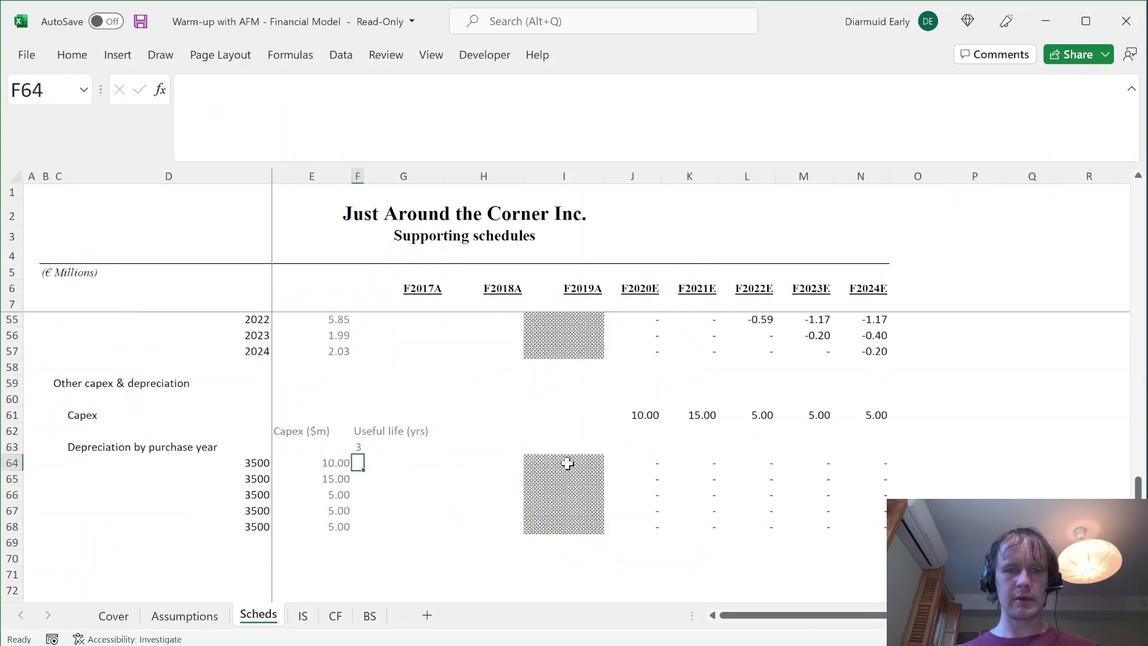
- Repoint both $F$52 references in J64's depreciation formula to the other-capex useful life in $F$63
double_click(640, 463)
key("Escape")
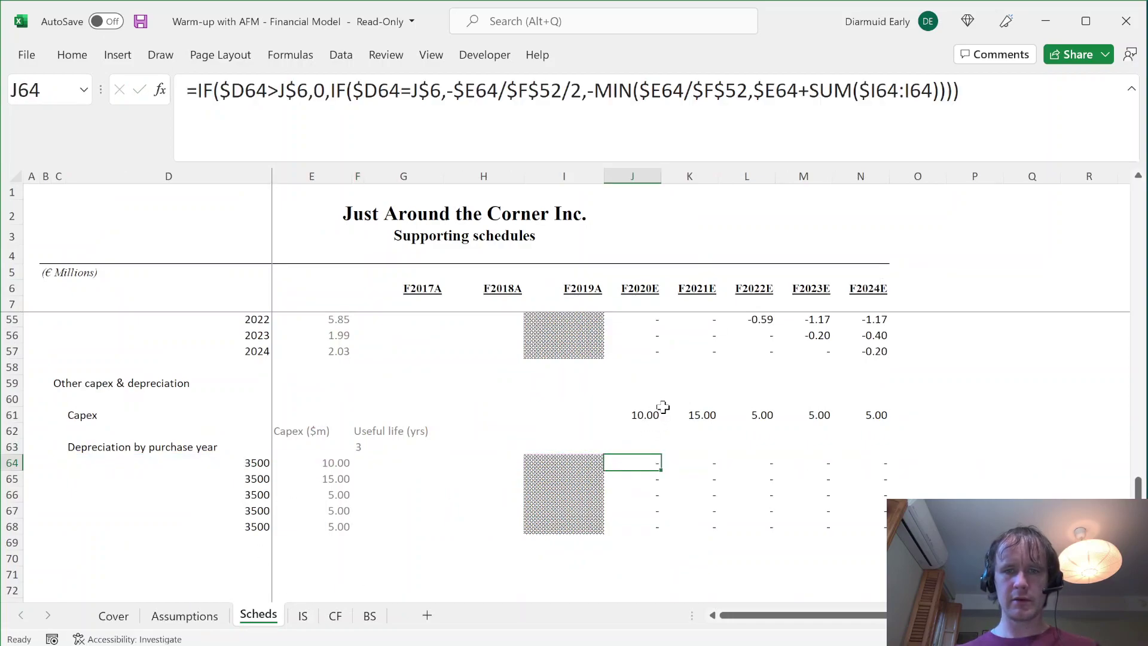
scroll(699, 374, "up", 2)
left_click(661, 91)
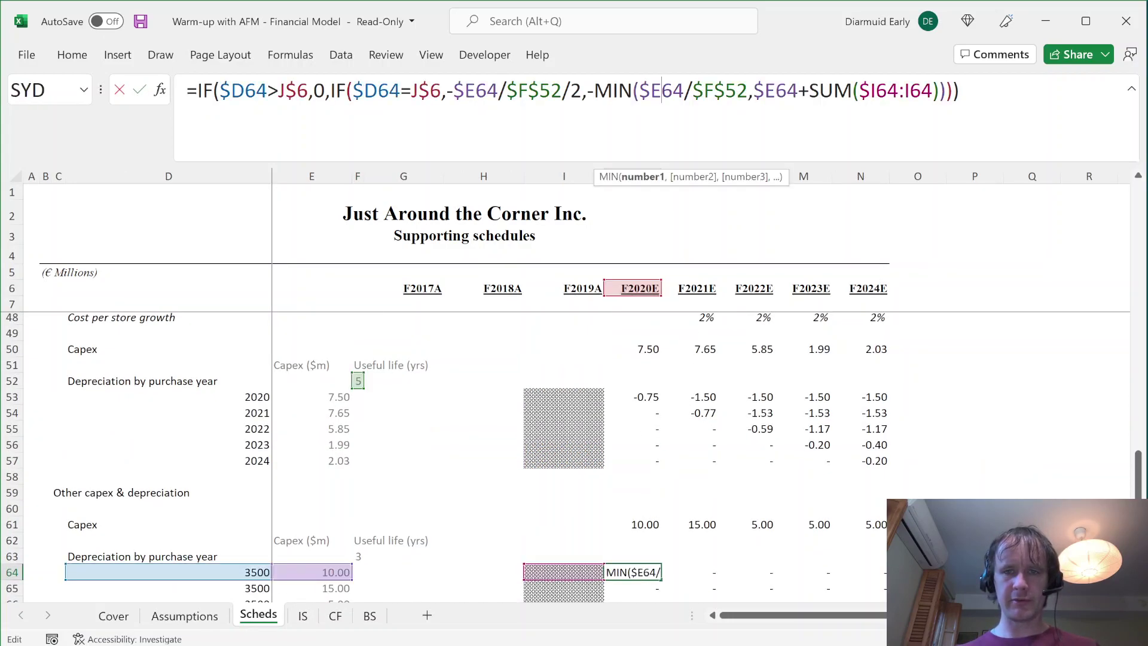
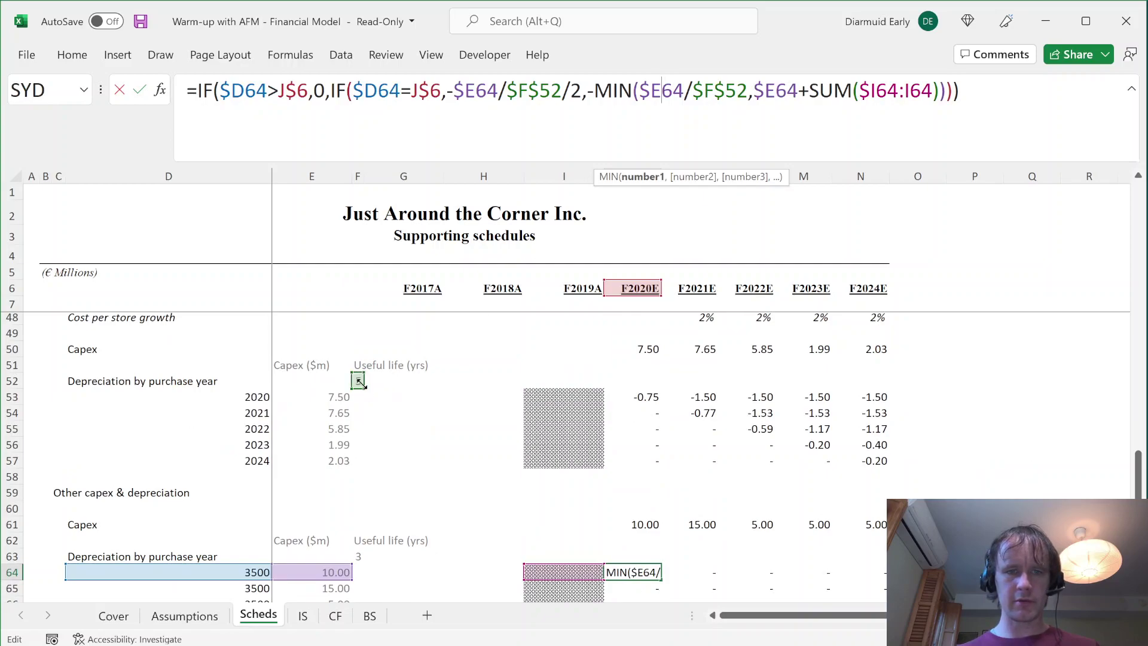
left_click_drag(369, 385, 361, 565)
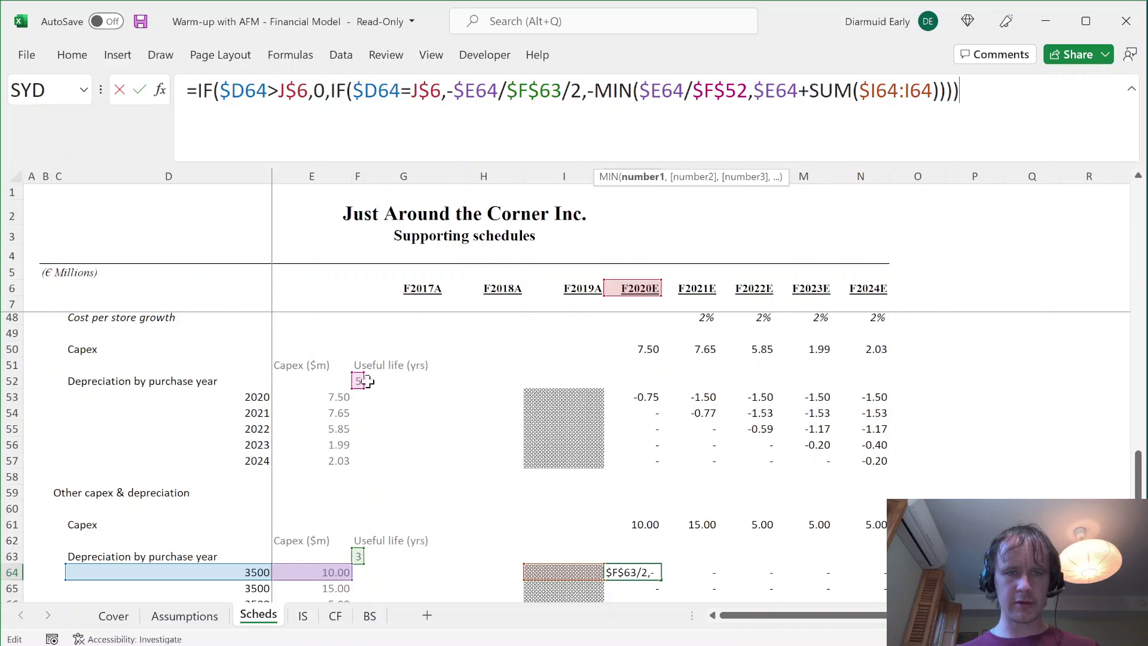
left_click_drag(368, 382, 359, 562)
scroll(648, 442, "down", 1)
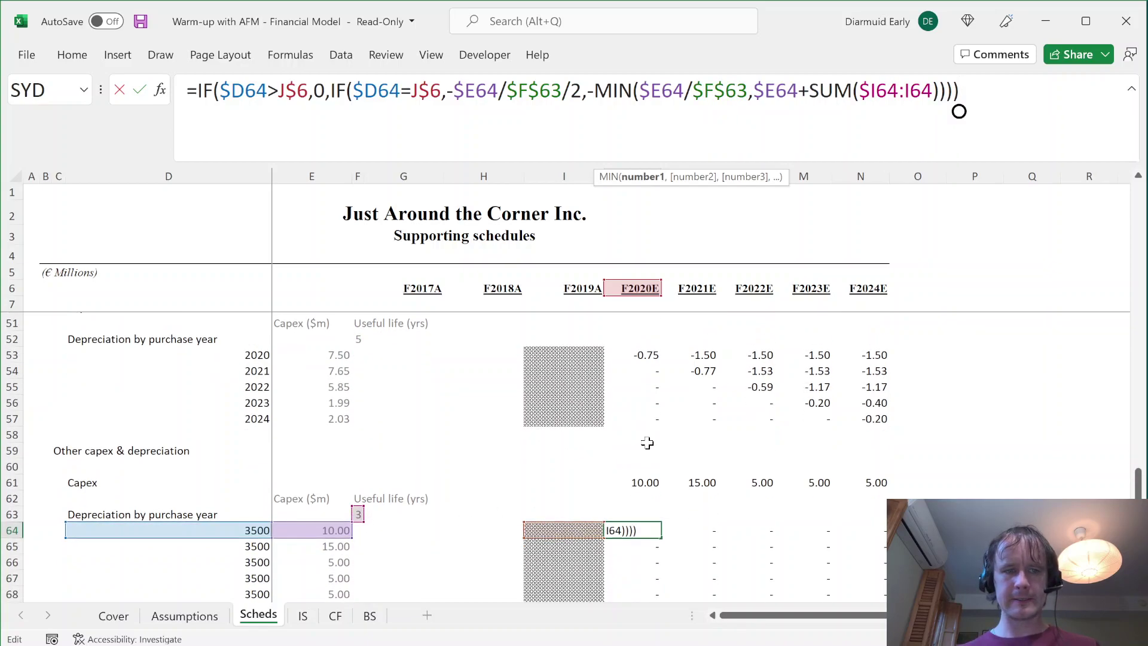
key("Return")
- Compare the TRANSPOSE year-label formula in D64 with the one in D53
key("Up")
key("ctrl+Left")
key("ctrl+Left")
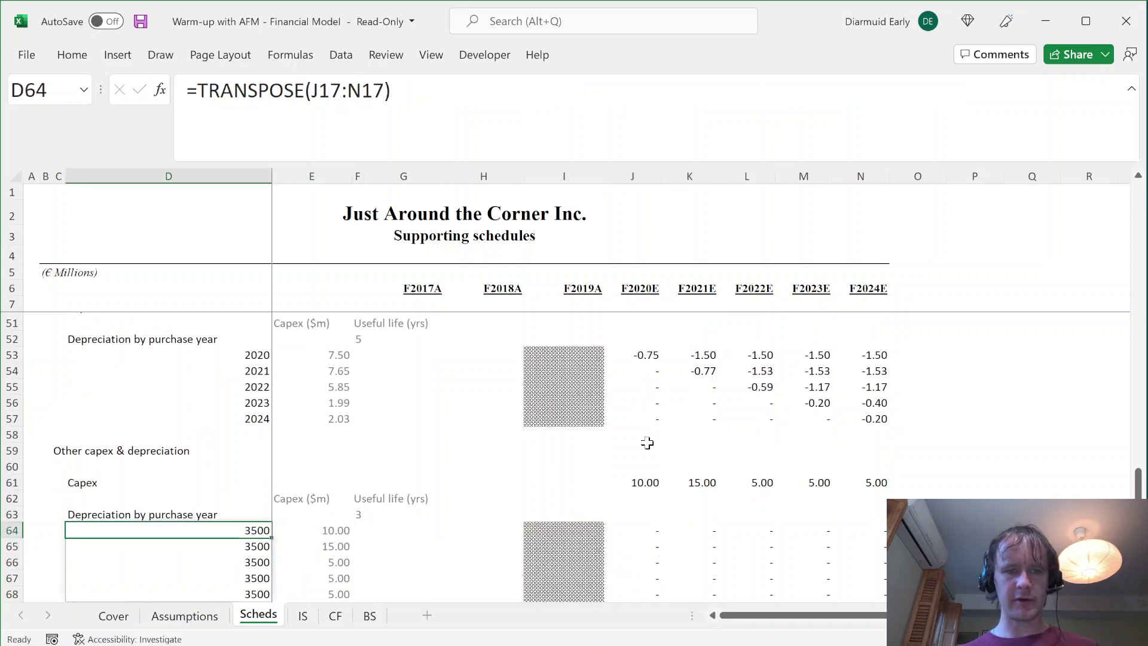
key("ctrl+Up")
key("ctrl+Up")
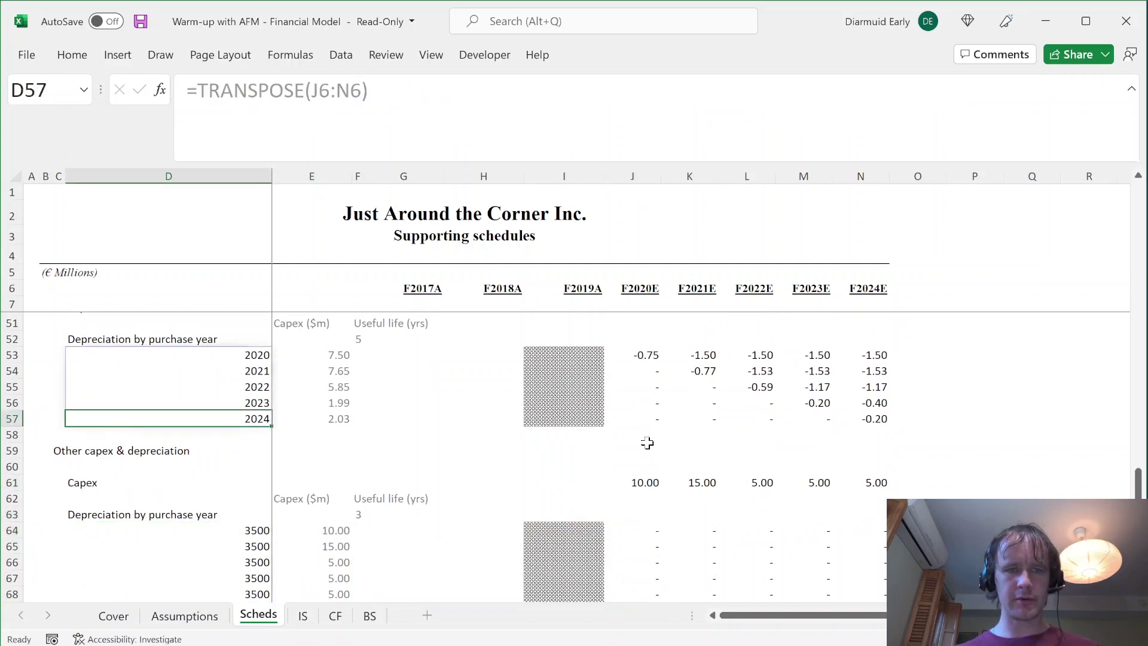
key("ctrl+Down")
key("ctrl+Down")
key("ctrl+Up")
key("ctrl+Up")
key("ctrl+Up")
key("ctrl+Up")
key("Down")
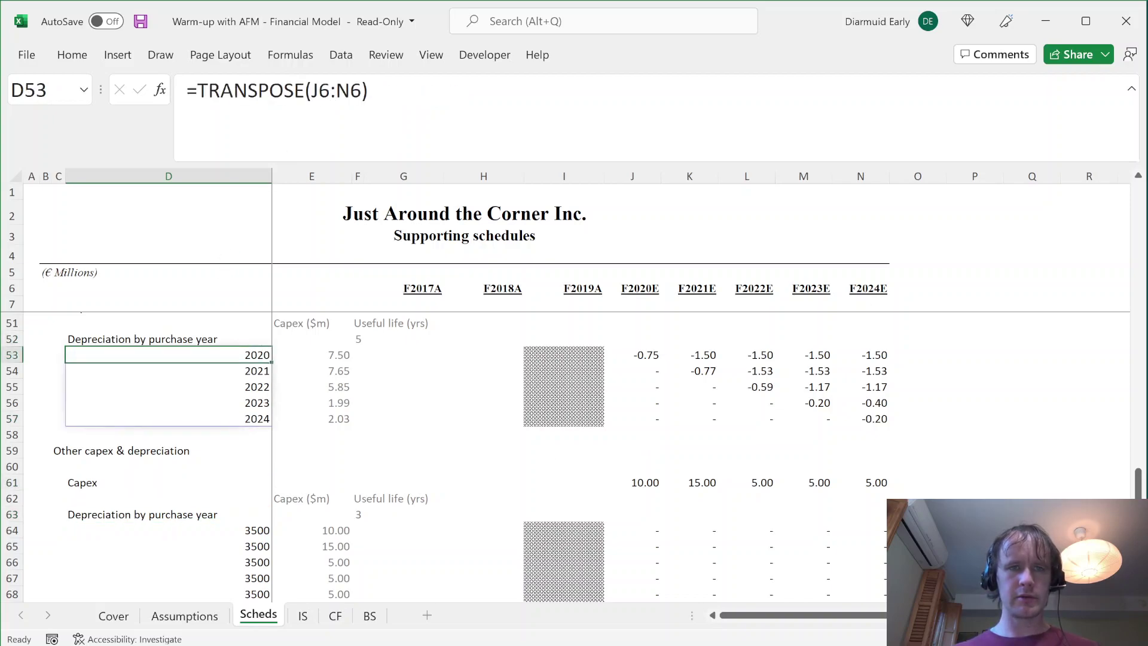
- Replace the year-label formula in D64 with D53's =TRANSPOSE(J6:N6)
key("F2")
key("Escape")
key("ctrl+Down")
key("ctrl+Down")
key("ctrl+Down")
key("Down")
key("F2")
key("shift+Home")
type("=TRANSPOSE(J6:N6)")
key("Return")
- Check the other-capex depreciation along row 64 from J64 to N64
key("Up")
key("Right")
key("ctrl+Right")
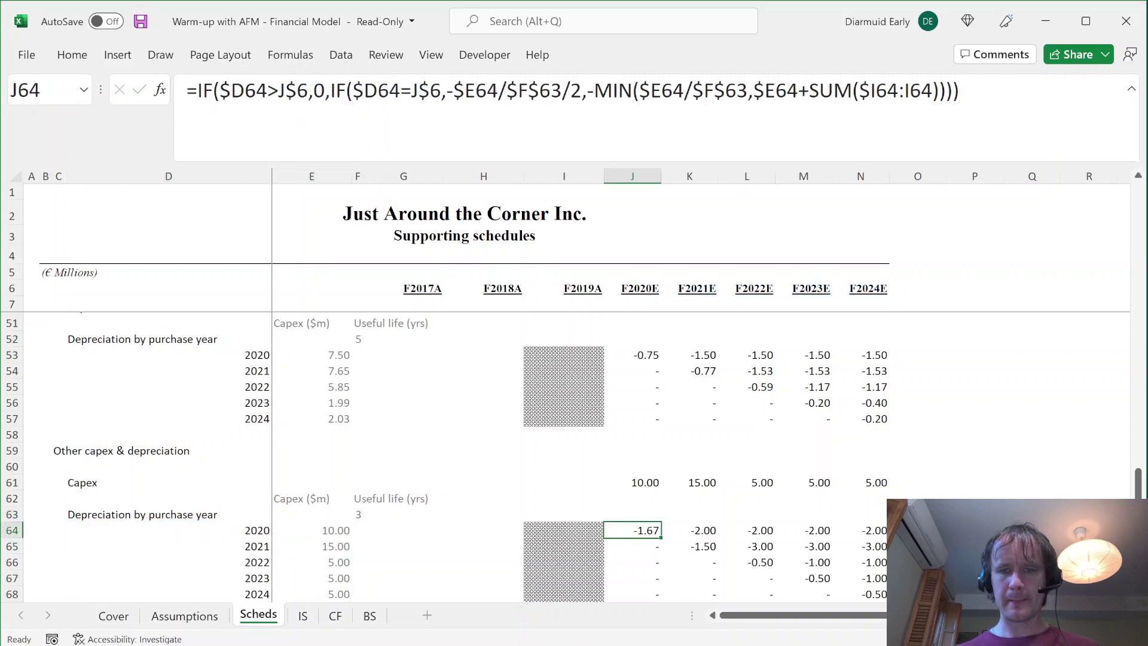
key("ctrl+Right")
key("Left")
key("Left")
key("Left")
key("Left")
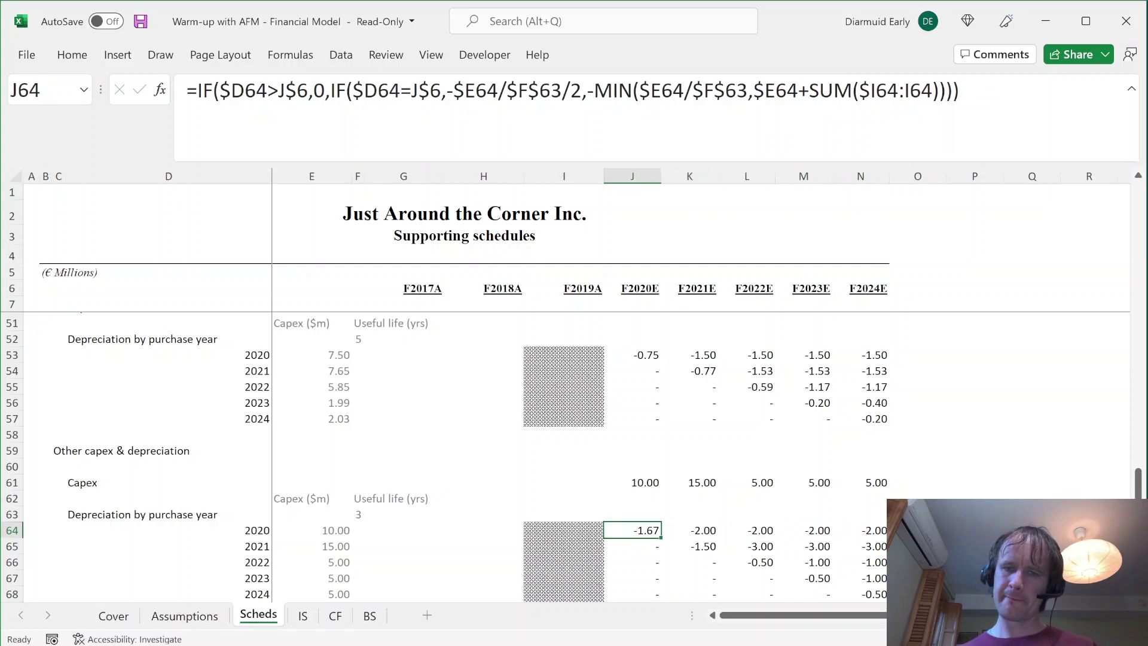
- Compare the useful-life reference in J64's depreciation formula with the one in K64
key("F2")
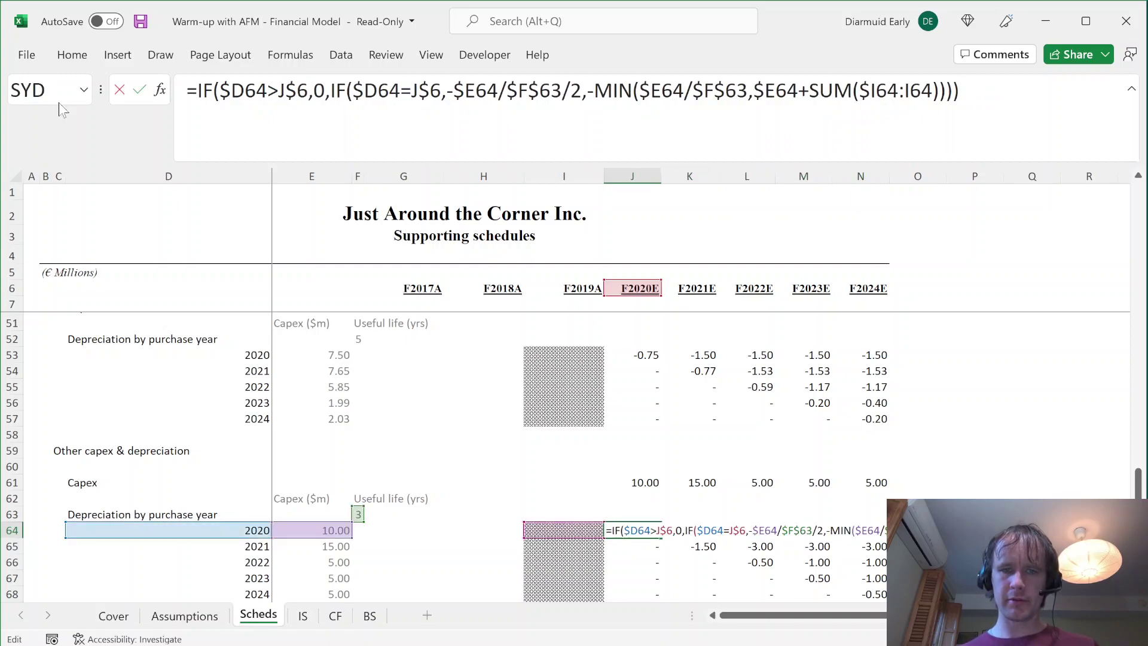
key("Escape")
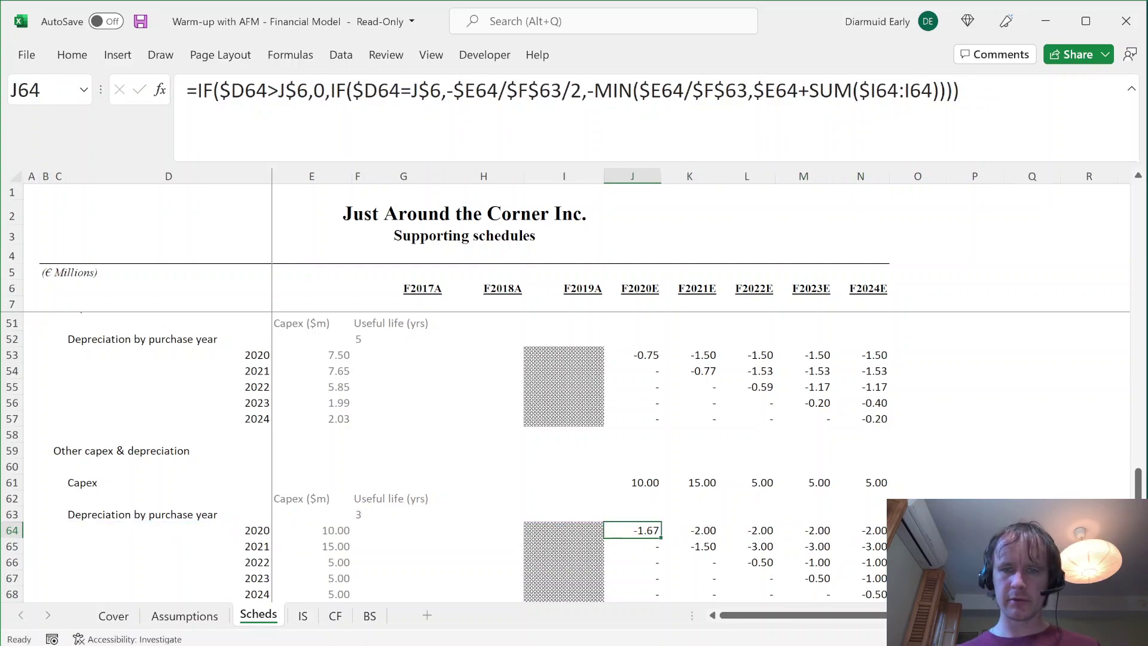
key("shift+Right")
key("shift+Right")
key("shift+Right")
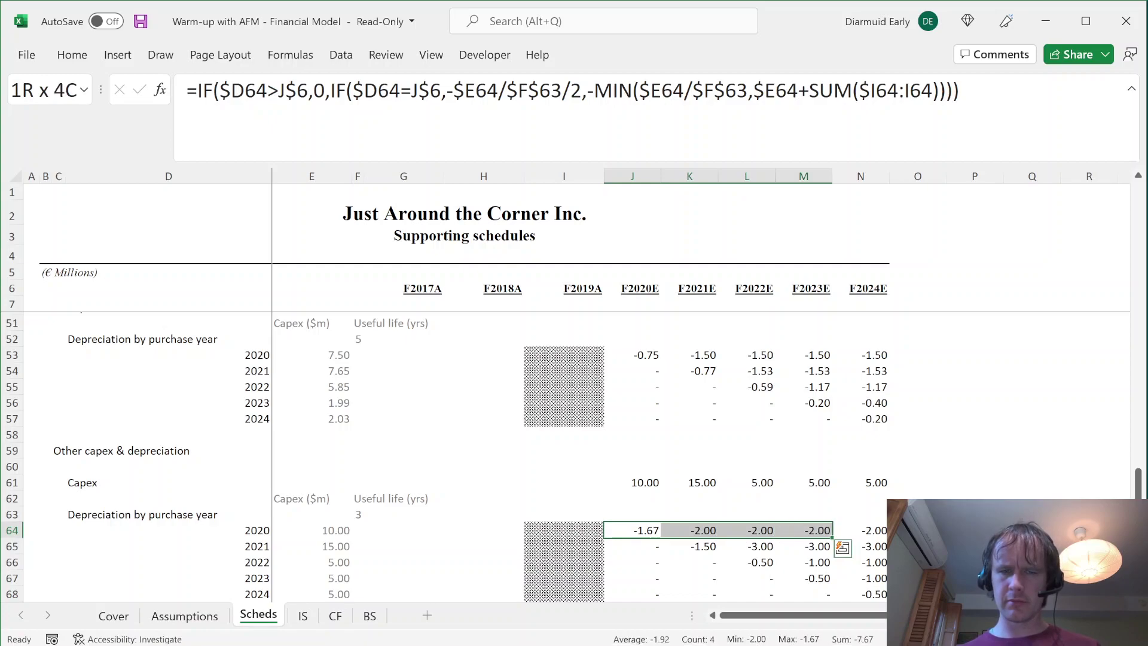
key("Right")
key("Left")
key("F2")
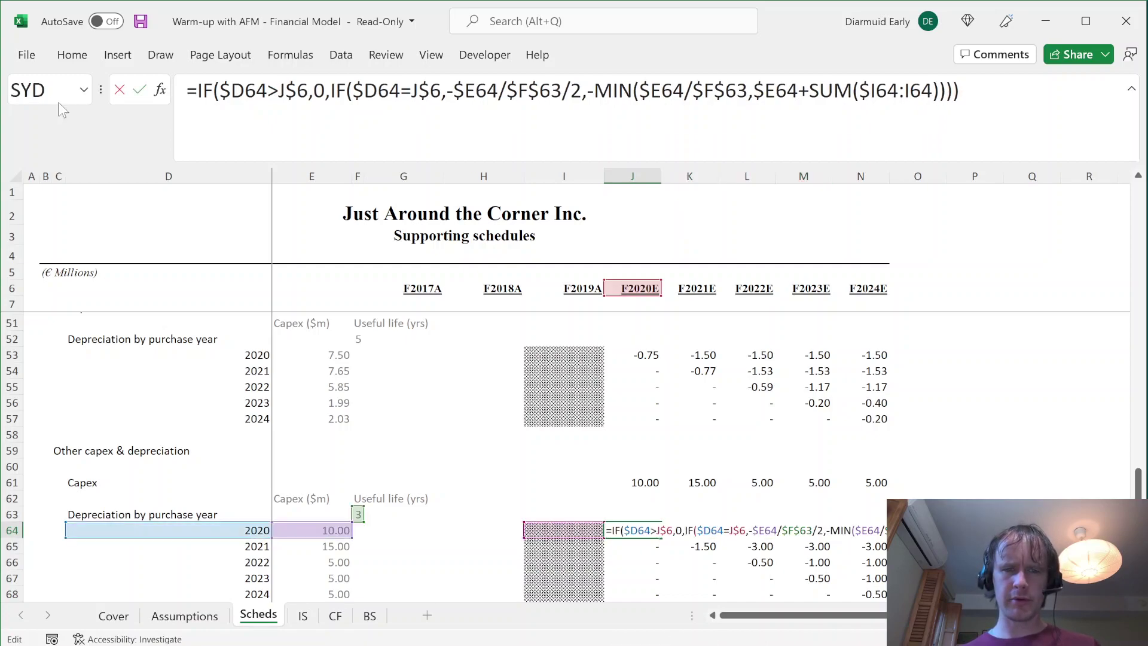
key("Escape")
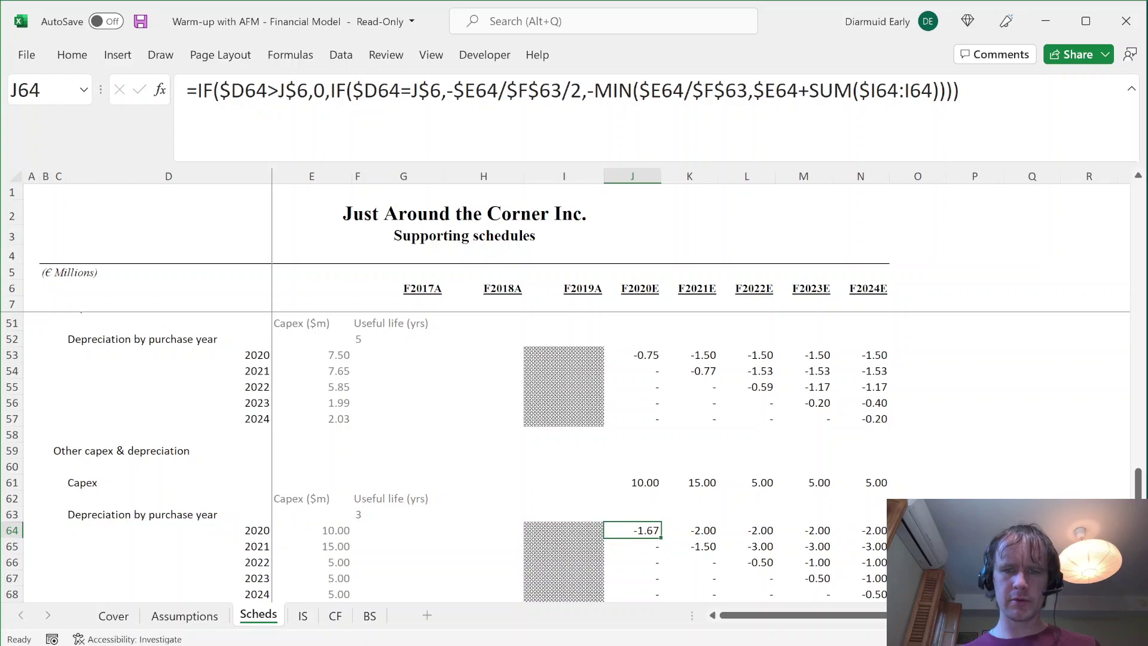
key("Right")
key("F2")
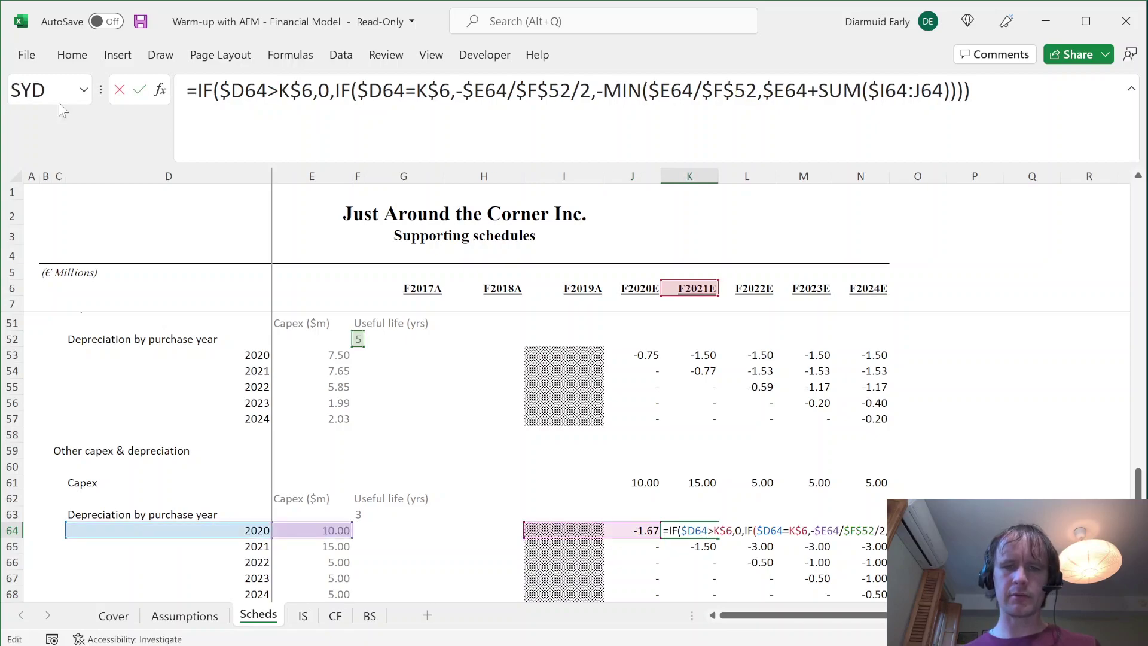
key("Escape")
key("Left")
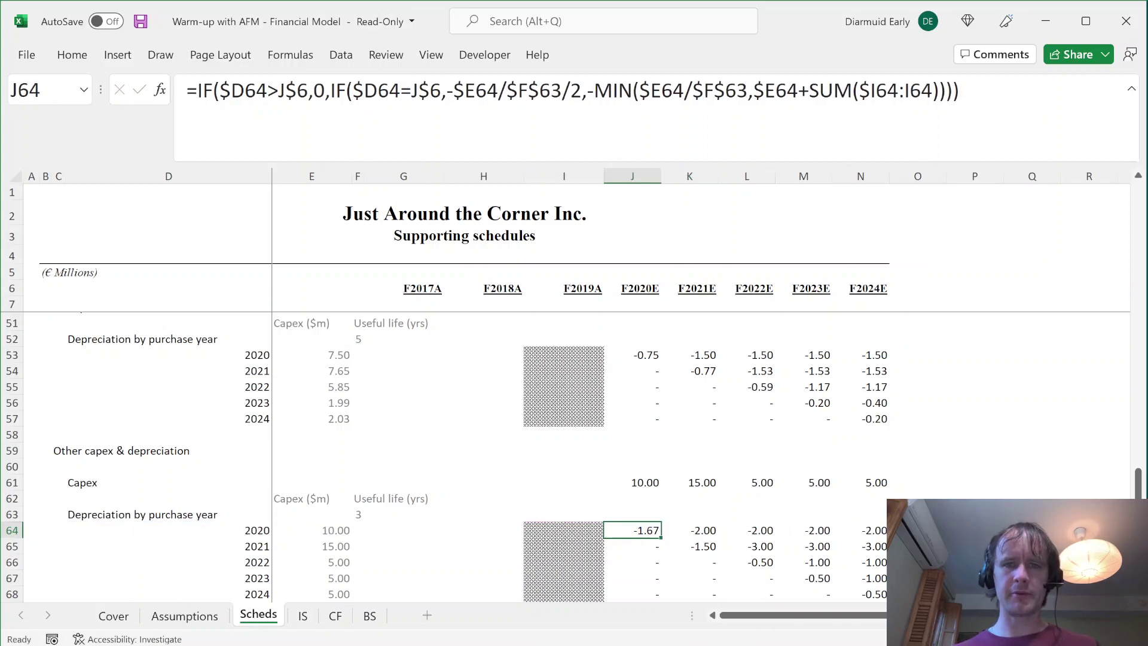
- Fill J64's depreciation formula, with its $F$63 useful life, across the whole other-capex block J64:N68
left_click(571, 91)
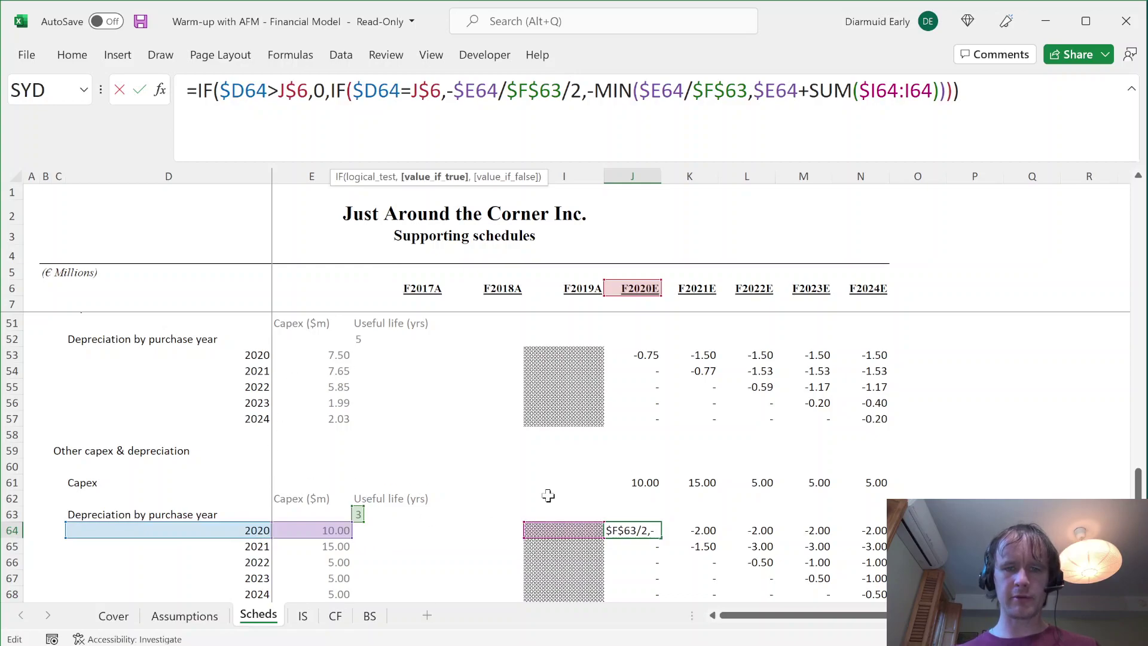
key("Escape")
key("ctrl+shift+Down")
key("ctrl+shift+Right")
key("F2")
key("ctrl+Return")
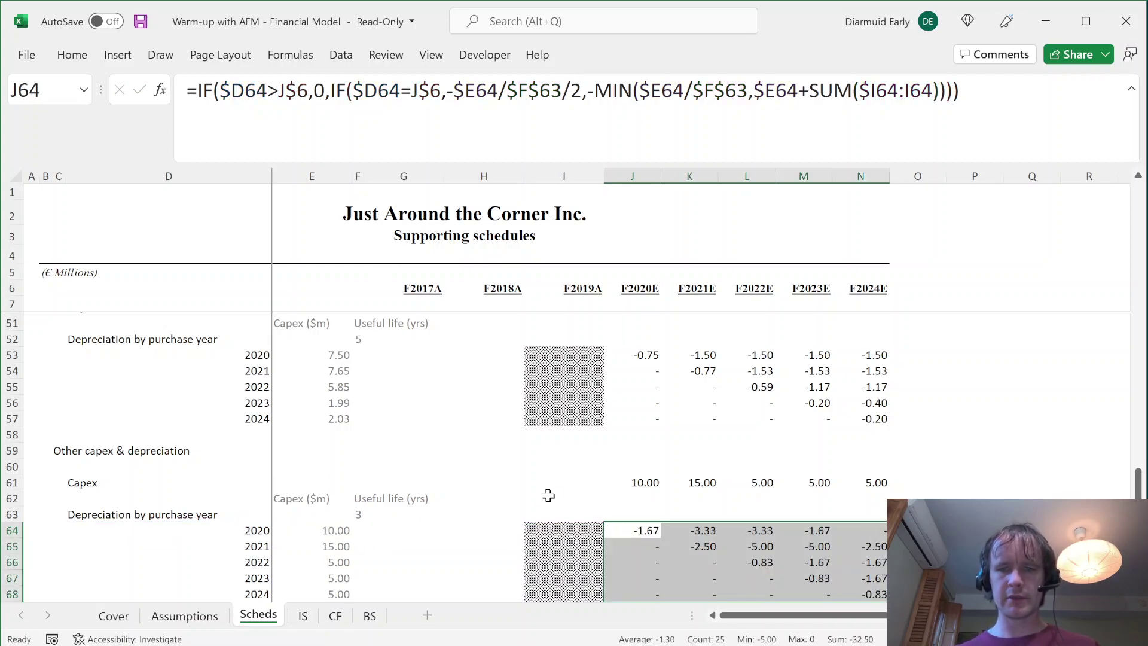
- Check that the yearly charges for the 2020 other-capex purchase in row 64 add up to its capex
key("Left")
key("Right")
key("shift+Right")
key("shift+Right")
key("shift+Right")
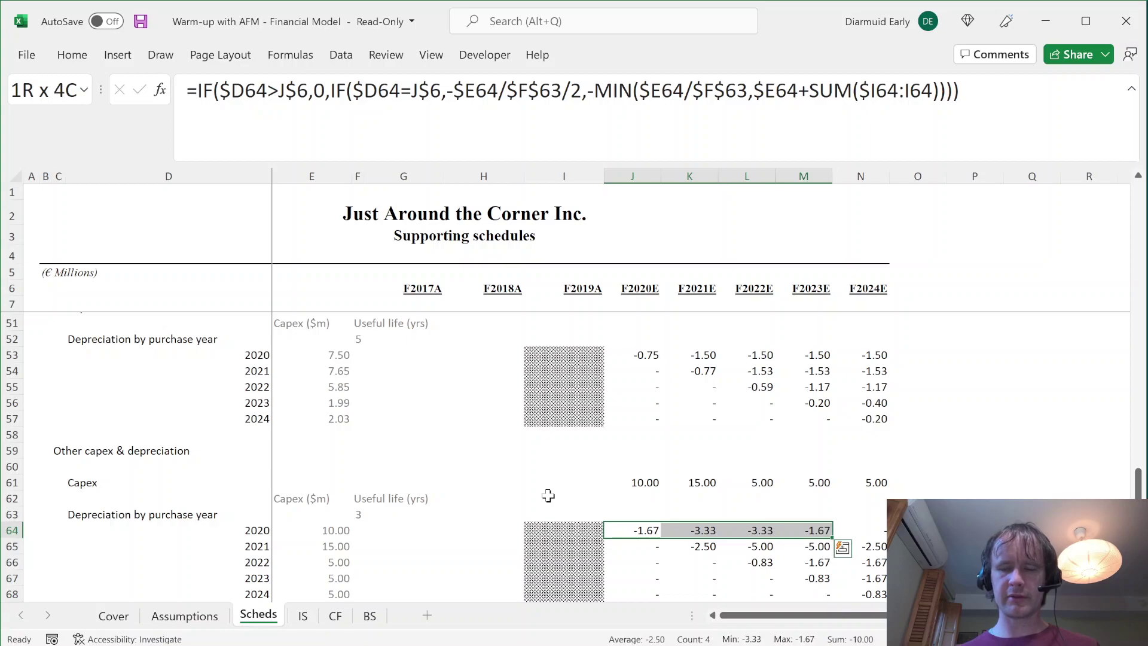
key("Right")
left_click(332, 531)
left_click(703, 530)
left_click(749, 530)
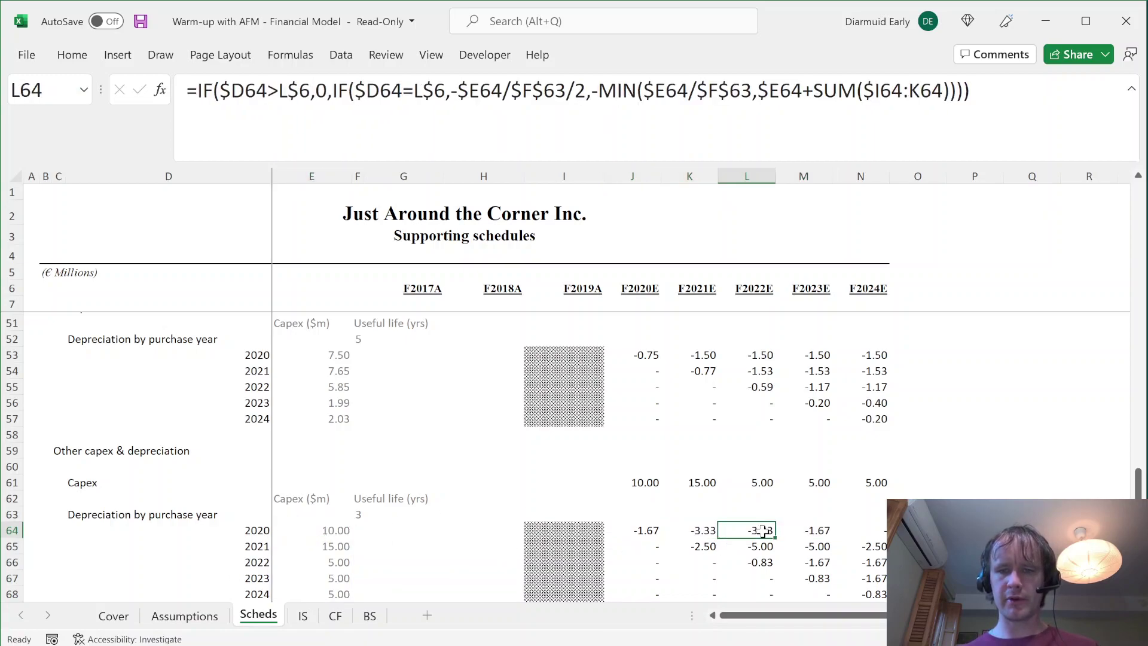
left_click_drag(697, 529, 768, 535)
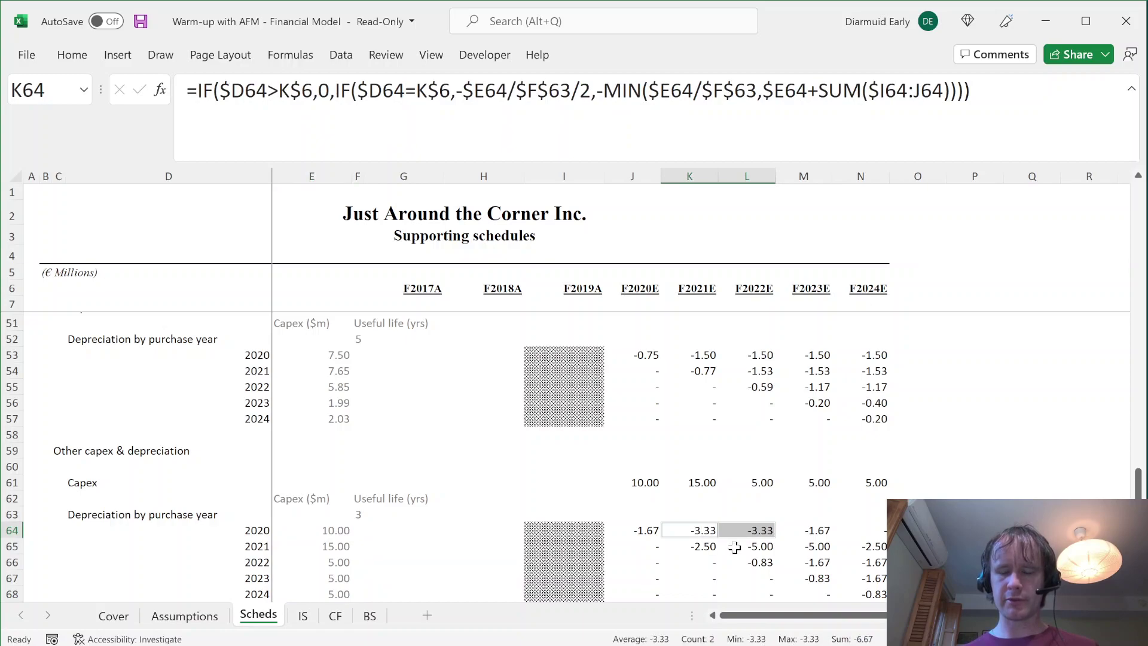
left_click(649, 531)
left_click(811, 545)
left_click(826, 533)
key("ctrl+End")
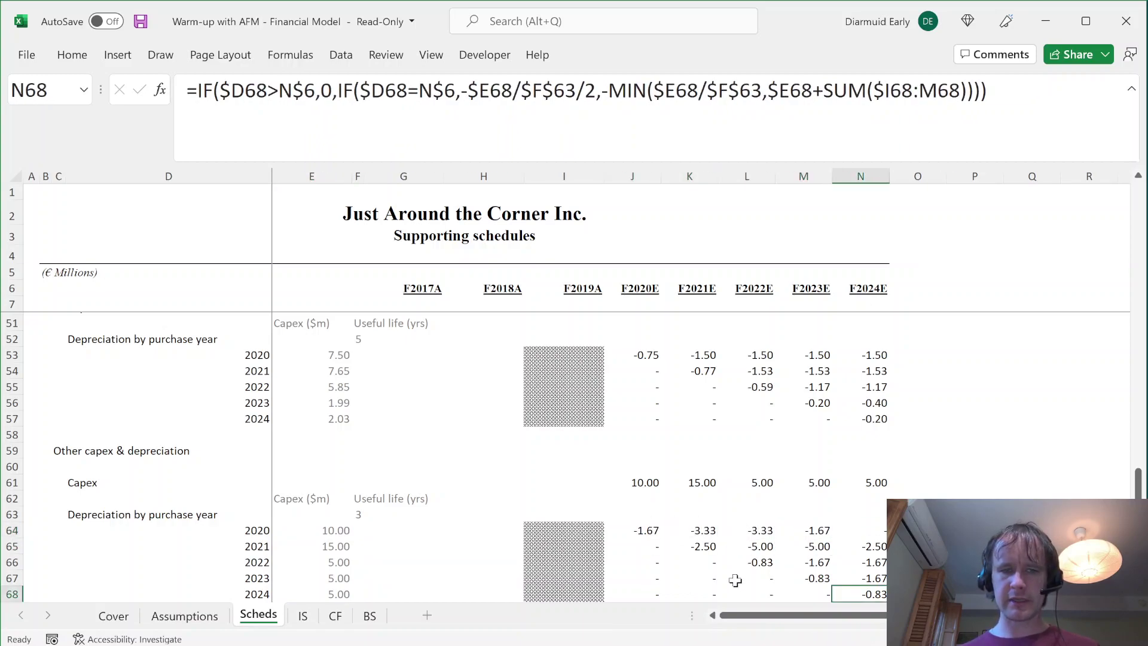
- Insert two blank rows between the new-store depreciation block and the Other capex & depreciation heading
key("ctrl+Left")
key("ctrl+Left")
key("ctrl+Left")
key("Left")
key("Down")
key("Down")
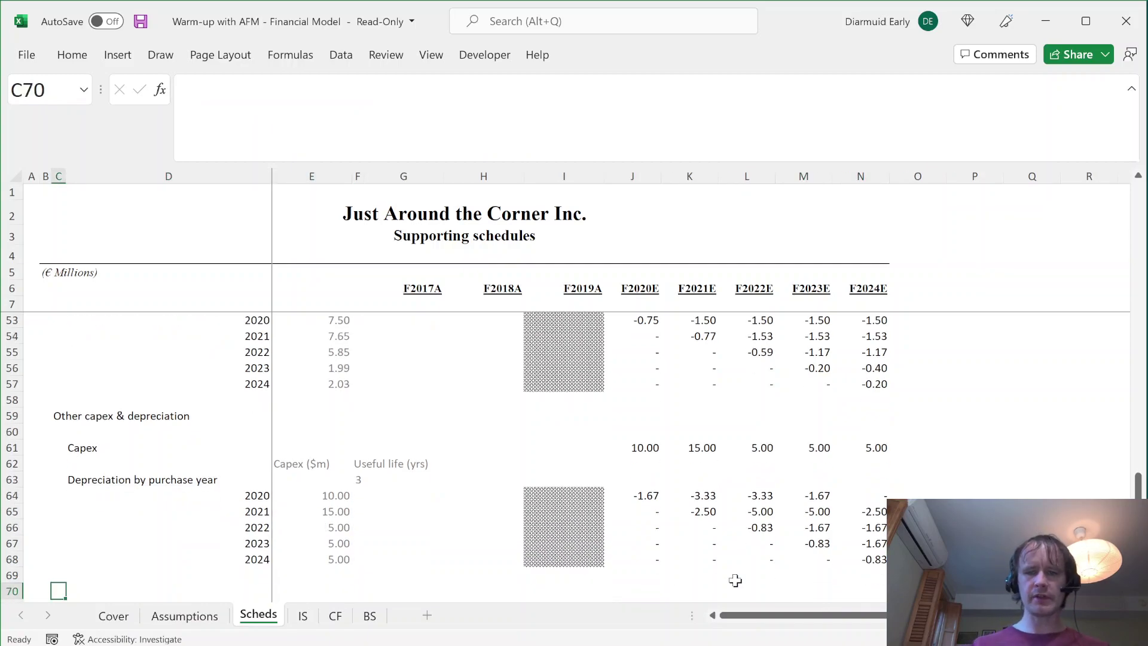
key("Right")
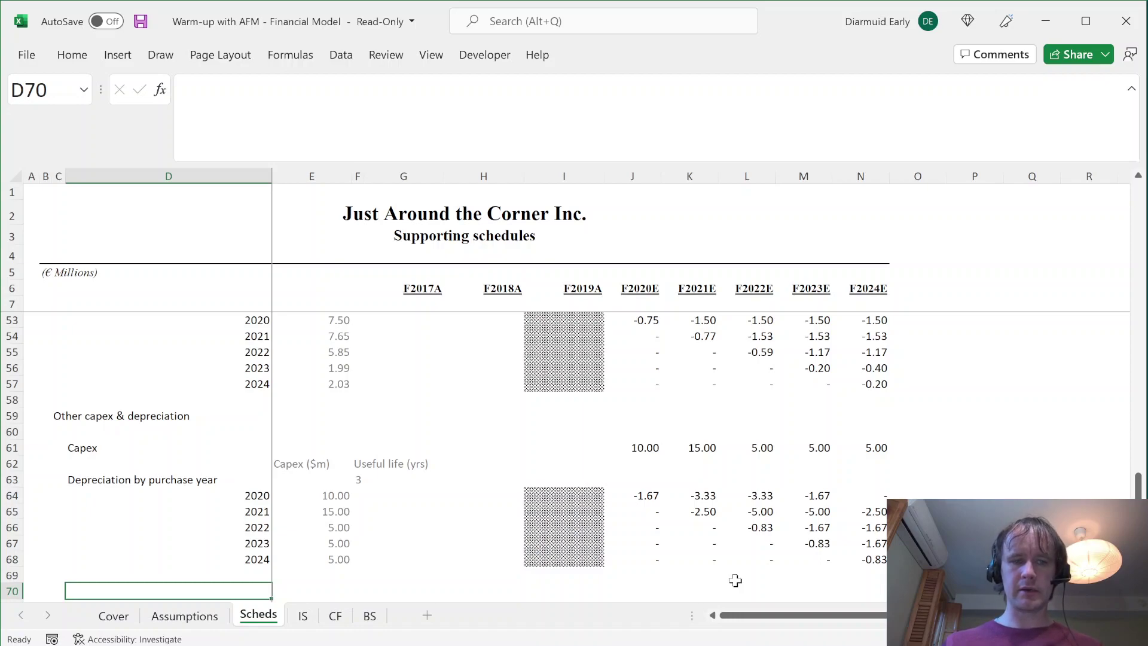
key("Up")
key("Up")
key("Up")
key("Up")
key("Up")
key("Up")
key("Up")
key("Up")
key("Up")
key("Up")
key("Up")
key("Up")
key("Up")
key("Up")
key("Down")
key("Down")
key("Down")
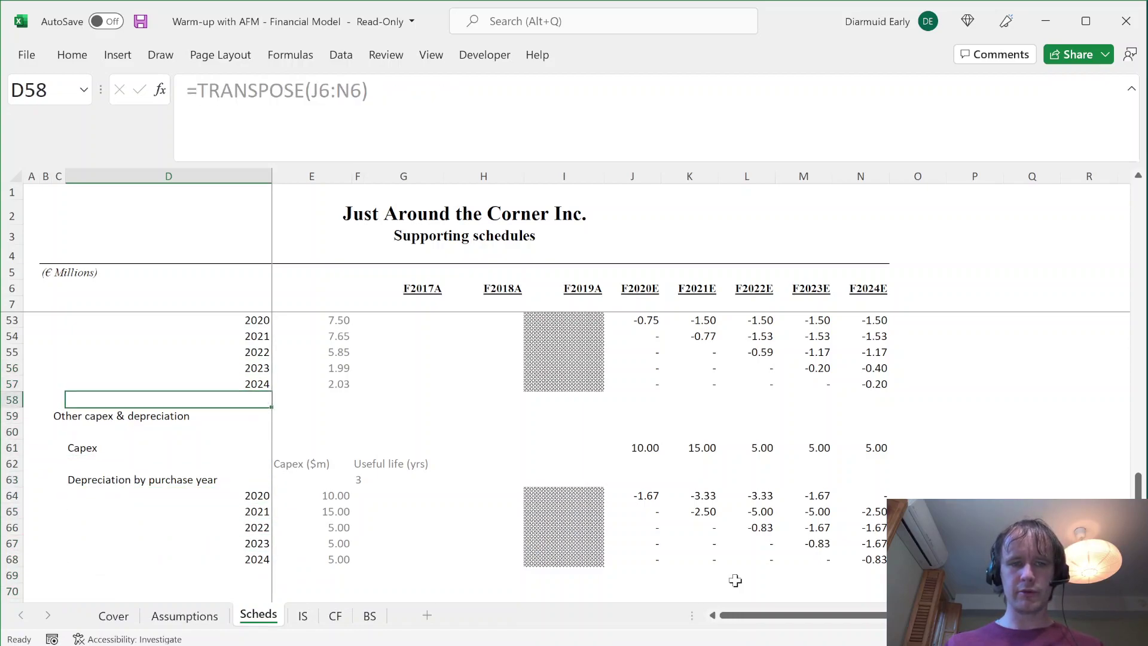
key("alt+h")
key("i")
key("r")
key("alt+h")
key("i")
key("r")
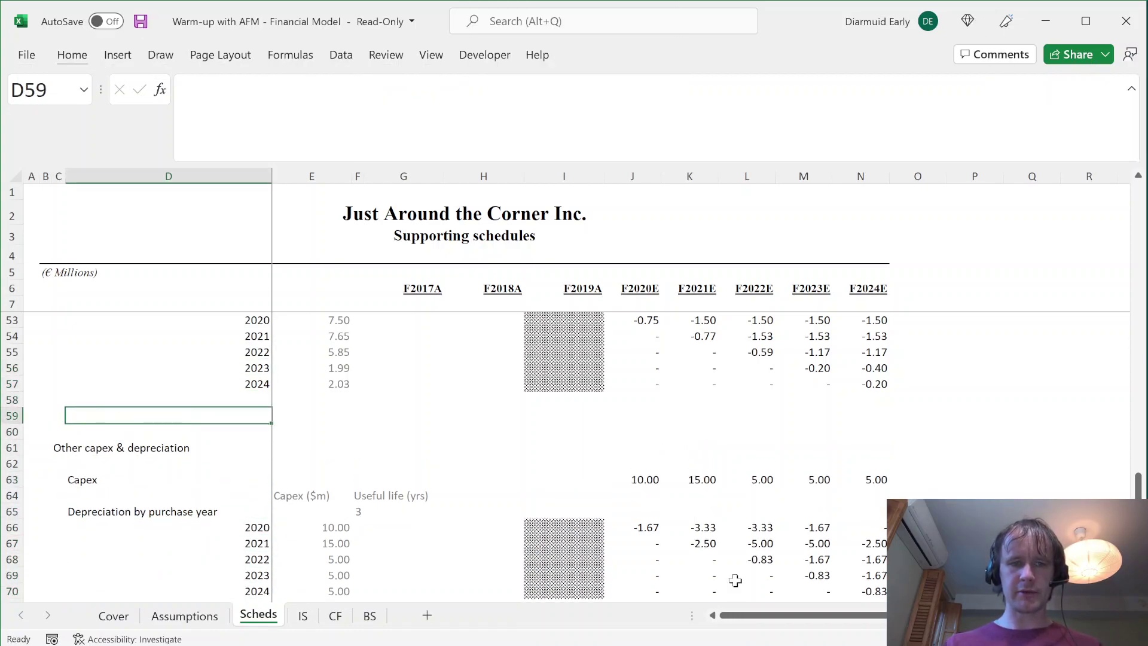
- Label D58, directly below the new-store depreciation years, as Total and right-align it
key("Up")
type("Total")
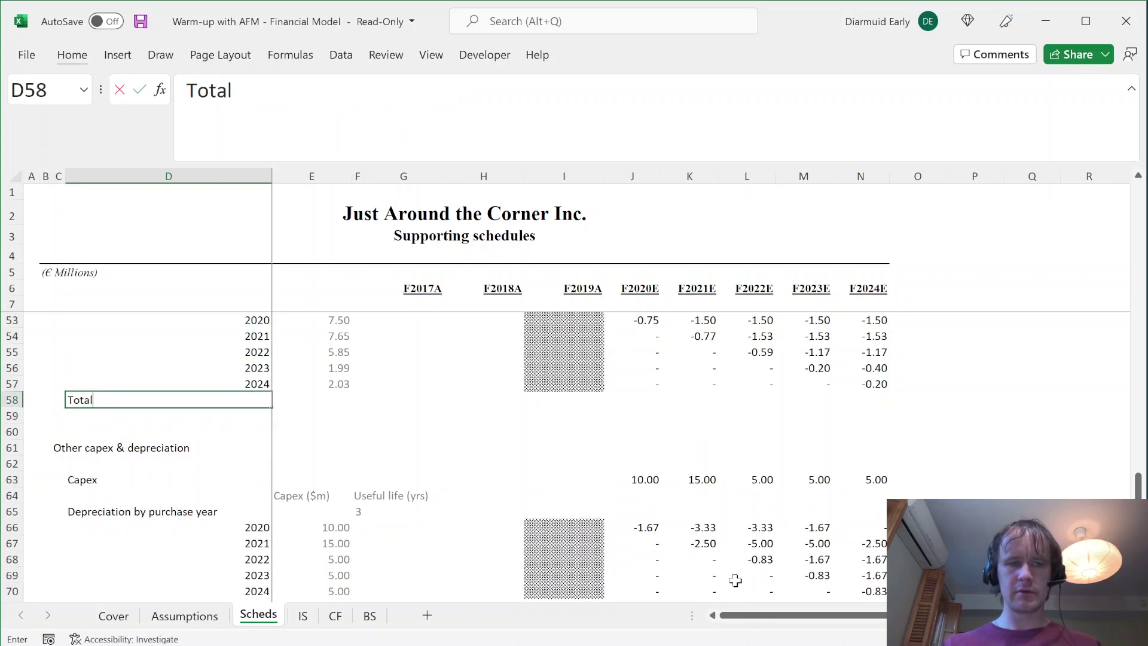
key("Right")
key("Left")
key("alt+h")
key("a")
key("r")
- Insert another row above the Other capex & depreciation heading and label D60 as Closing balance
key("Down")
key("Down")
key("ctrl+shift+plus")
type("Closing balance")
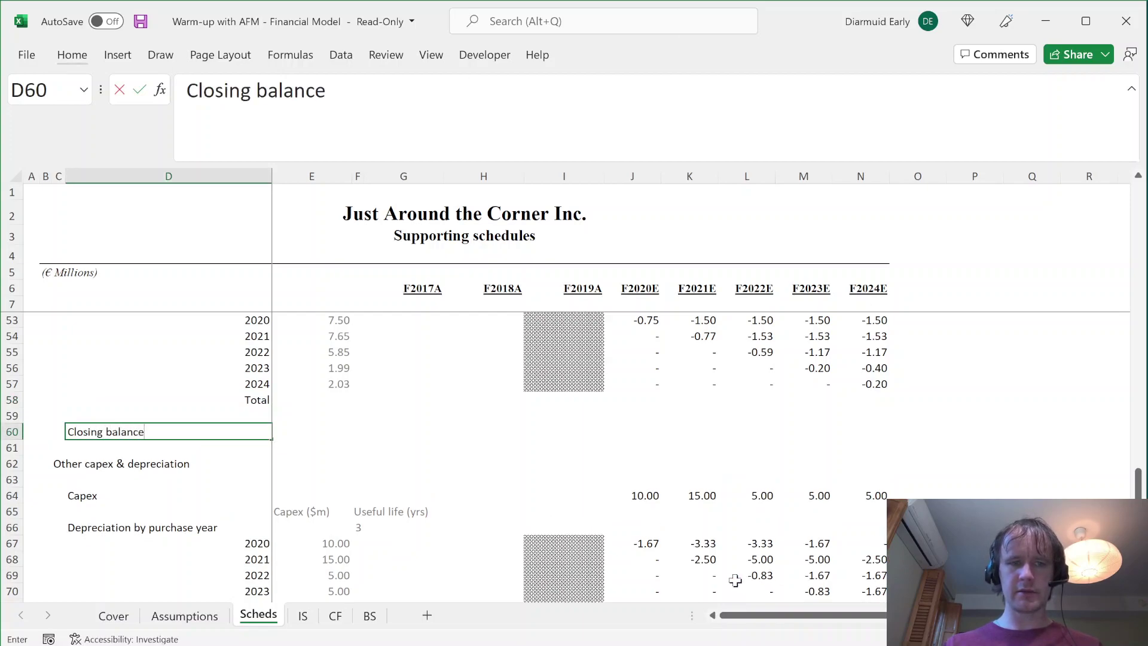
key("Return")
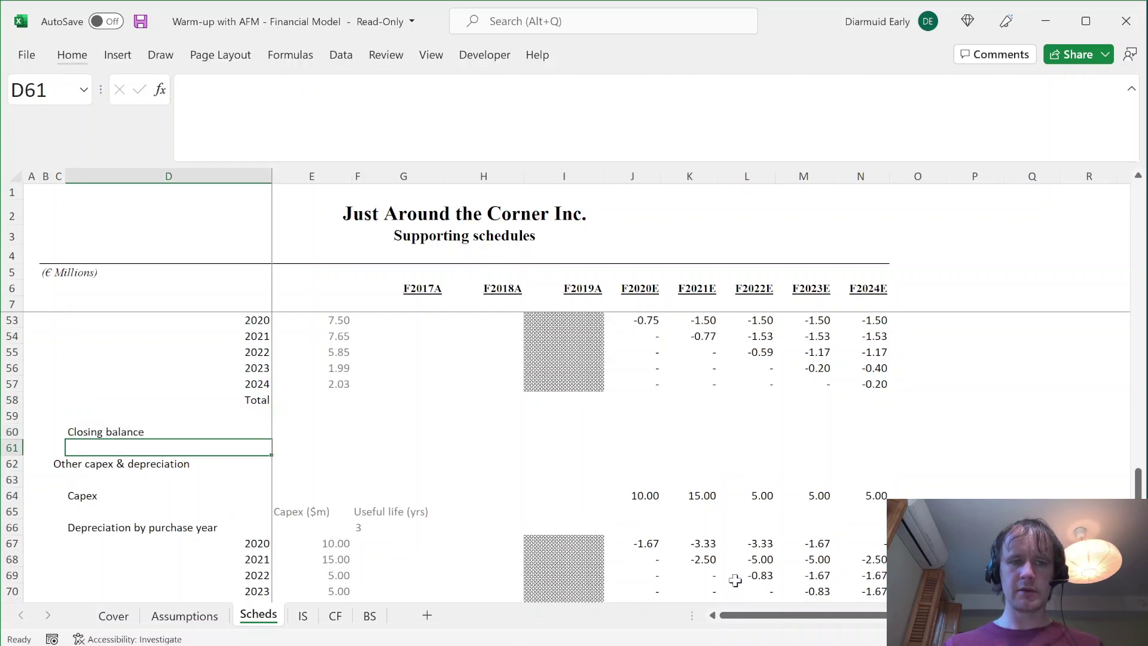
- Label D72, directly below the other-capex depreciation years, as Total with right alignment
key("Down")
key("Down")
key("Down")
key("Down")
key("Down")
key("Down")
key("Down")
key("Down")
key("Down")
key("Down")
key("Down")
key("Down")
key("Down")
key("Down")
key("Down")
key("Up")
key("Up")
key("Up")
key("Up")
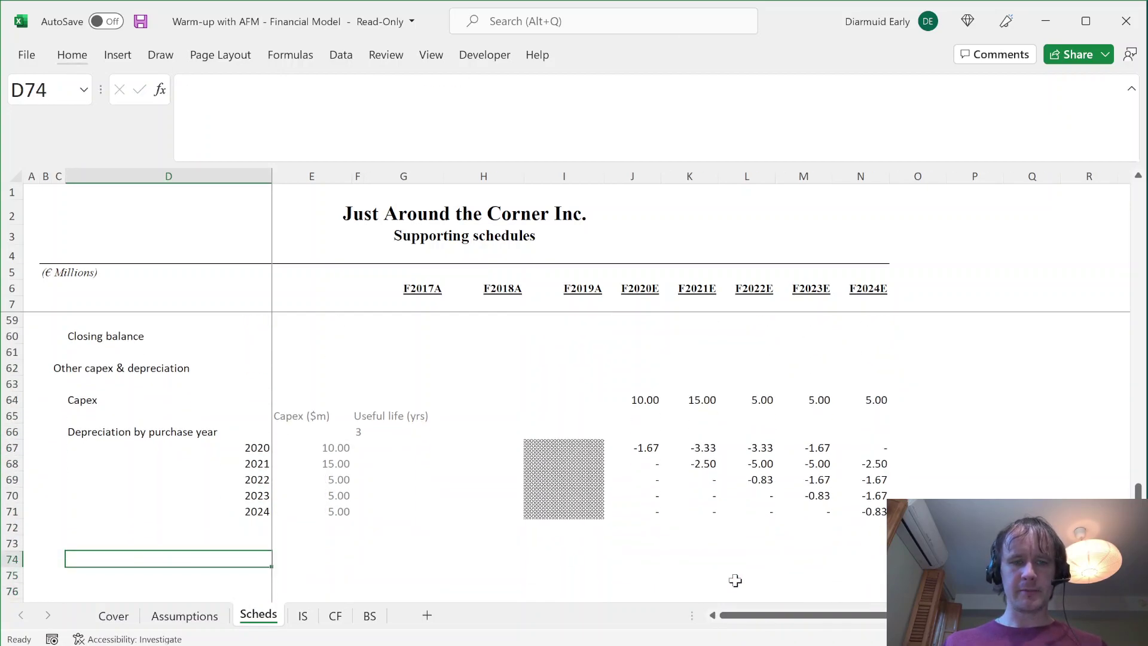
type("Total")
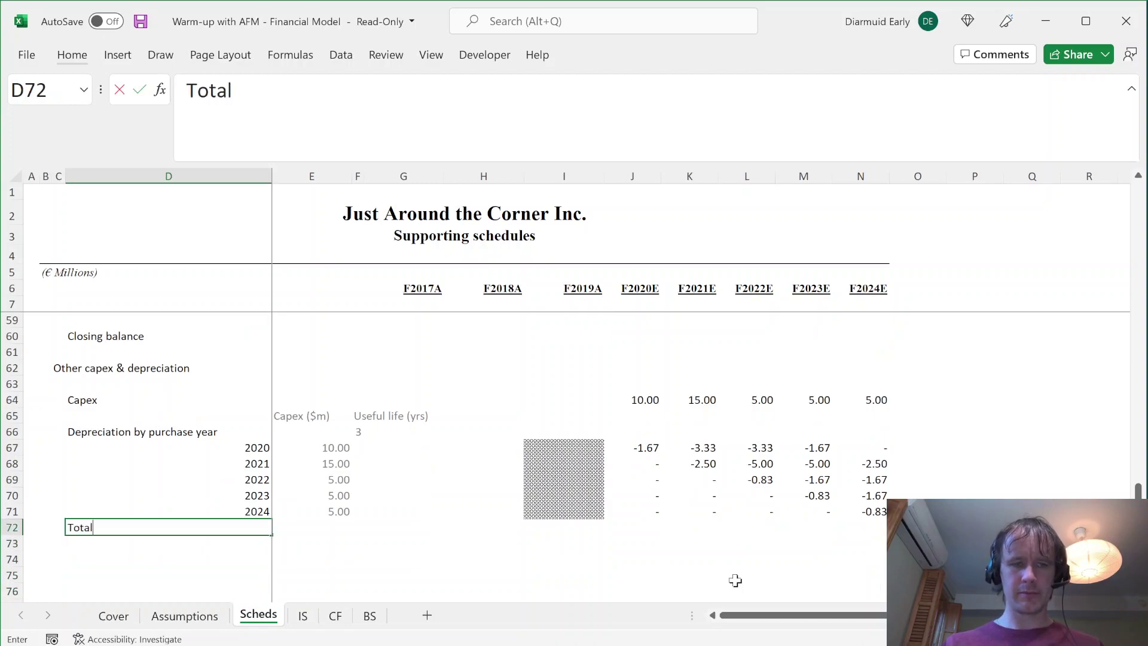
key("Return")
key("Down")
- Label D74, below the other-capex Total row, as Closing balance
type("Closin")
type("g blaanc")
key("BackSpace")
key("BackSpace")
key("BackSpace")
key("BackSpace")
type("alance")
- Total the 2020 other-capex depreciation in J72 with =SUM(J67:J71) and fill the sum across to N72
key("Up")
key("Right")
key("Right")
key("Up")
key("Right")
key("Right")
key("Right")
key("Right")
key("Right")
key("Left")
key("alt+equal")
key("Tab")
key("Left")
key("shift+Right")
key("shift+Right")
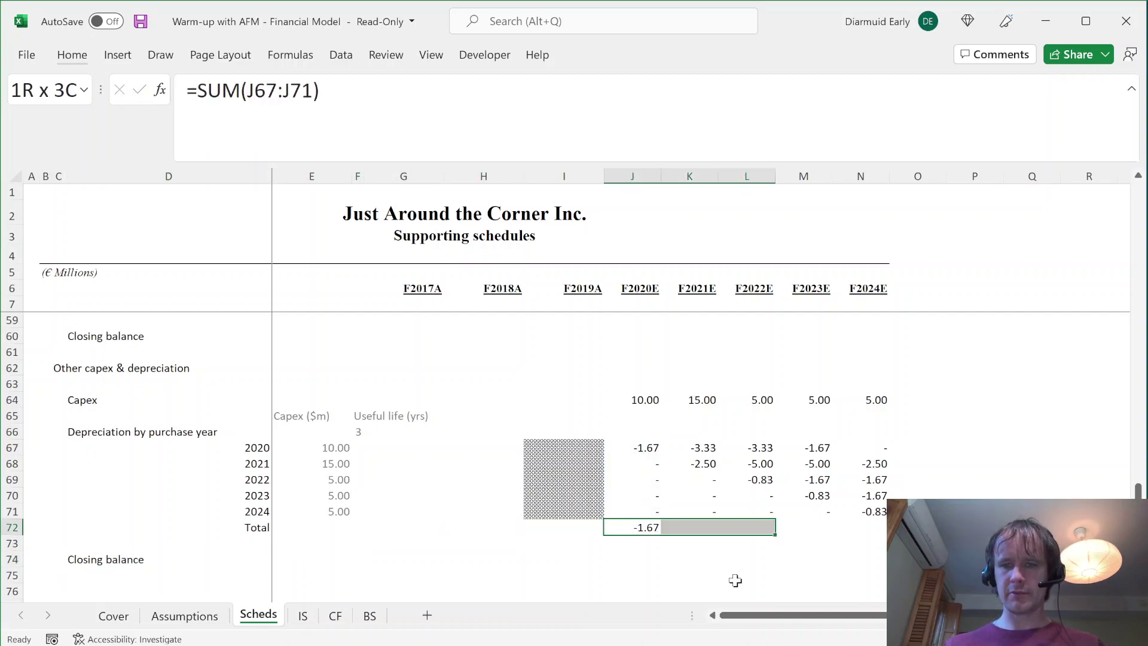
key("shift+Right")
key("shift+Right")
key("ctrl+r")
- Copy the total formulas from J72:N72 into the new-store Total row at J58:N58
key("ctrl+c")
key("ctrl+Up")
key("ctrl+Up")
key("ctrl+Up")
key("ctrl+Up")
key("ctrl+Down")
key("Down")
key("ctrl+v")
key("alt")
key("Escape")
key("Escape")
- Make the new-store depreciation totals in J58:N58 bold
key("Left")
key("Right")
key("shift+Right")
key("shift+Right")
key("shift+Right")
key("shift+Right")
key("ctrl+c")
key("ctrl+b")
- Copy the bold new-store depreciation totals from J58:N58 into the other-capex Total row at J72:N72
key("ctrl+c")
key("Down")
key("Down")
key("Down")
key("Down")
key("Down")
key("Down")
key("Down")
key("Down")
key("Down")
key("Down")
key("Down")
key("Down")
key("Down")
key("Down")
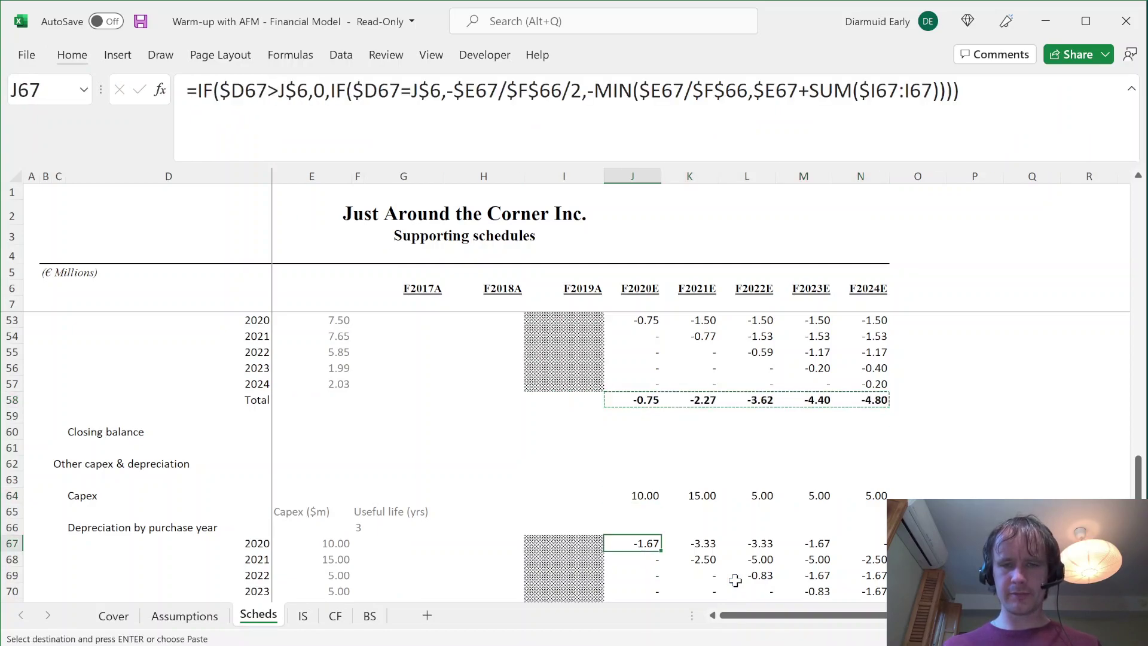
key("ctrl+v")
key("Down")
key("Down")
key("Down")
key("Up")
key("Escape")
- Copy the shaded cell I71 to I74 in the other-capex Closing balance row
type("=")
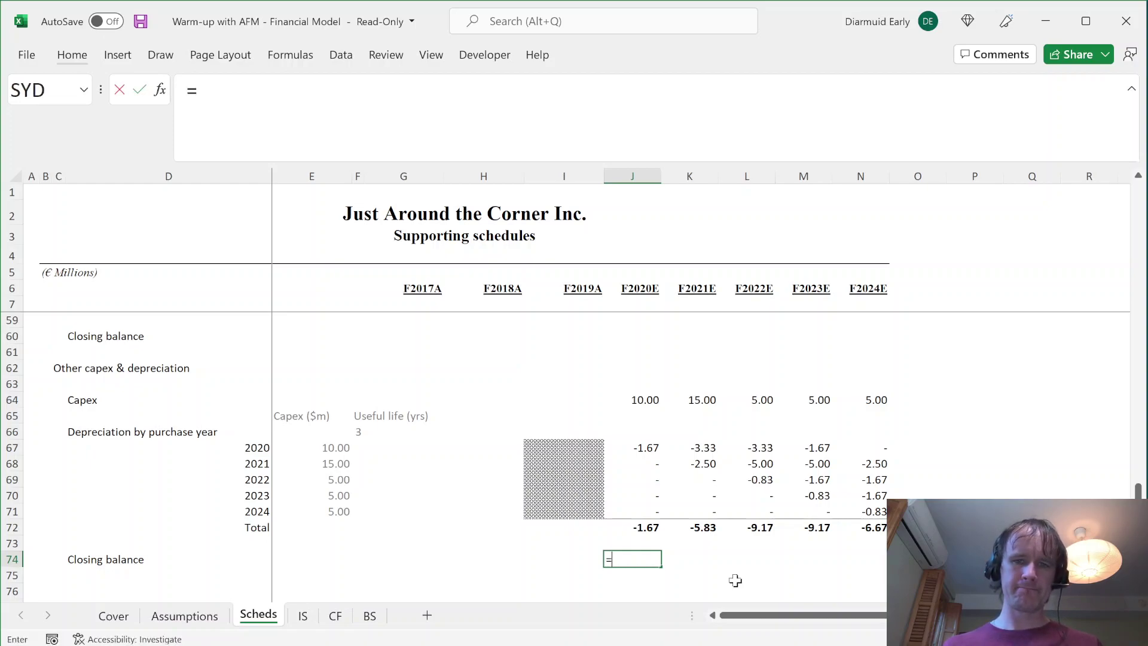
key("Escape")
key("Left")
key("Up")
key("Up")
key("Up")
key("ctrl+c")
key("Down")
key("Down")
key("Down")
key("ctrl+v")
- Calculate the 2020 other-capex closing balance in J74 with =I74+J64+J72 and fill it across to N74
key("Right")
type("=")
key("Left")
type("+")
key("ctrl+Up")
key("ctrl+Up")
key("ctrl+Up")
key("ctrl+Up")
key("ctrl+Down")
type("+")
key("Up")
key("Up")
key("ctrl+Return")
key("shift+Right")
key("shift+Right")
key("shift+Right")
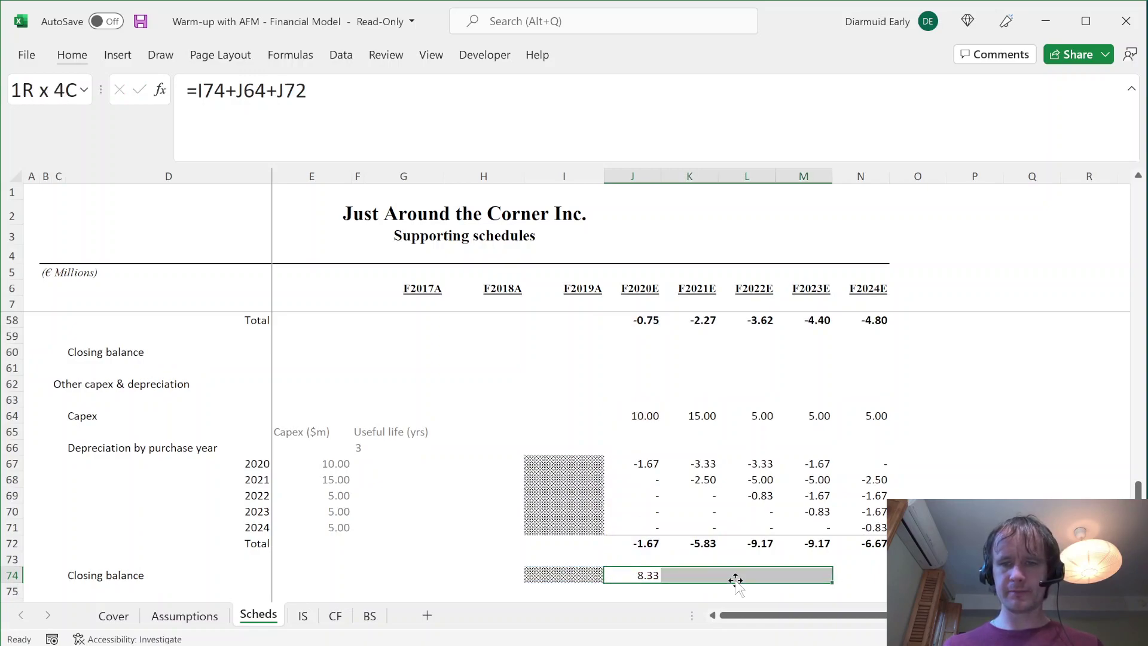
key("shift+Right")
key("ctrl+r")
- Copy the closing balance row I74:N74 into the new-store closing balance at I60:N60 and check the formula references in J60
key("Left")
key("shift+Right")
key("shift+Right")
key("shift+Right")
key("shift+Right")
key("shift+Right")
key("ctrl+c")
key("Up")
key("Up")
key("Up")
key("Up")
key("Up")
key("Up")
key("Up")
key("Up")
key("Up")
key("Up")
key("Up")
key("Up")
key("Up")
key("Up")
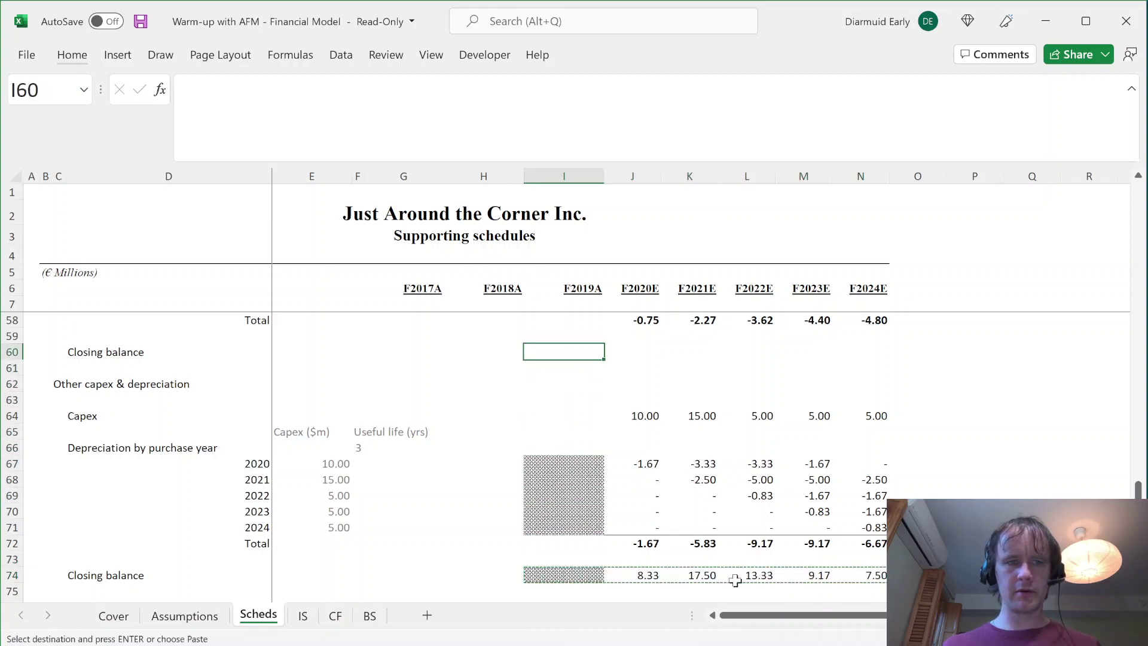
key("ctrl+v")
key("Right")
key("F2")
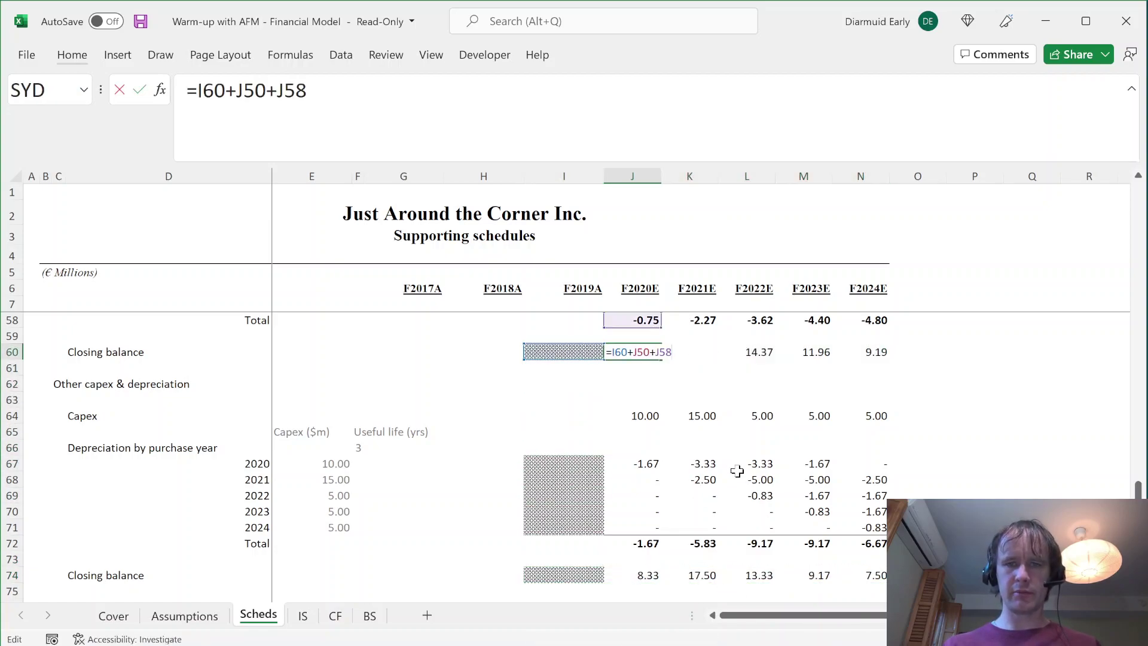
scroll(737, 471, "up", 5)
key("Escape")
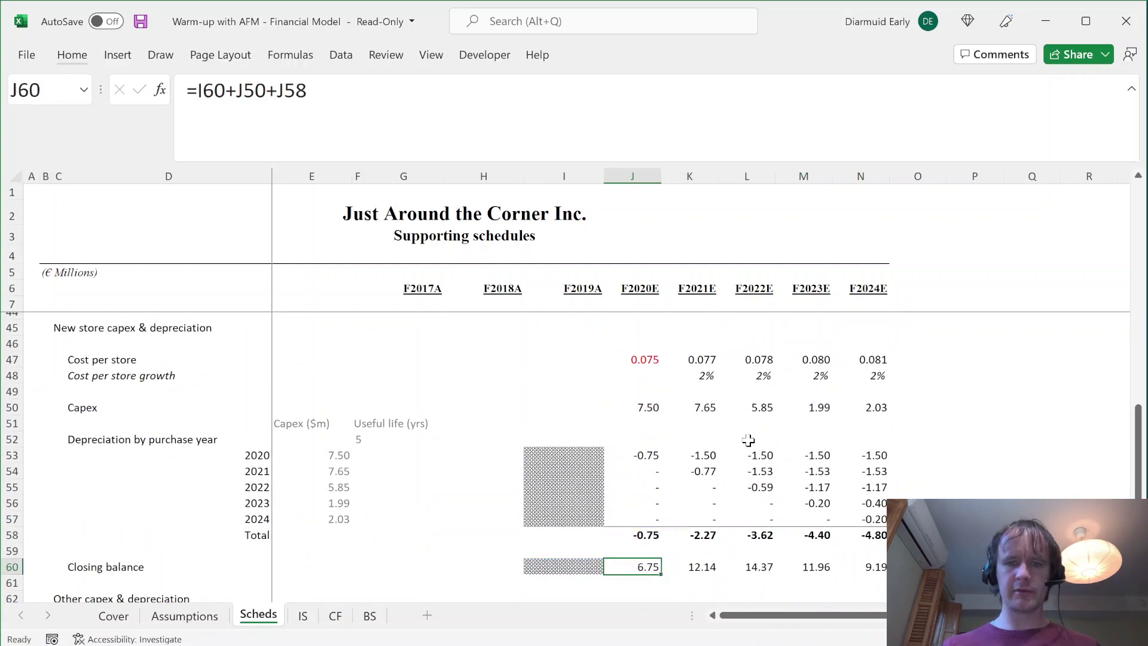
- Label D76, below the other-capex Closing balance row, as Total PP&E
key("Down")
key("Down")
key("Down")
key("Down")
key("Down")
key("Down")
key("Down")
key("Down")
key("Down")
key("Down")
key("Down")
key("Down")
key("Down")
key("Down")
key("Down")
key("Down")
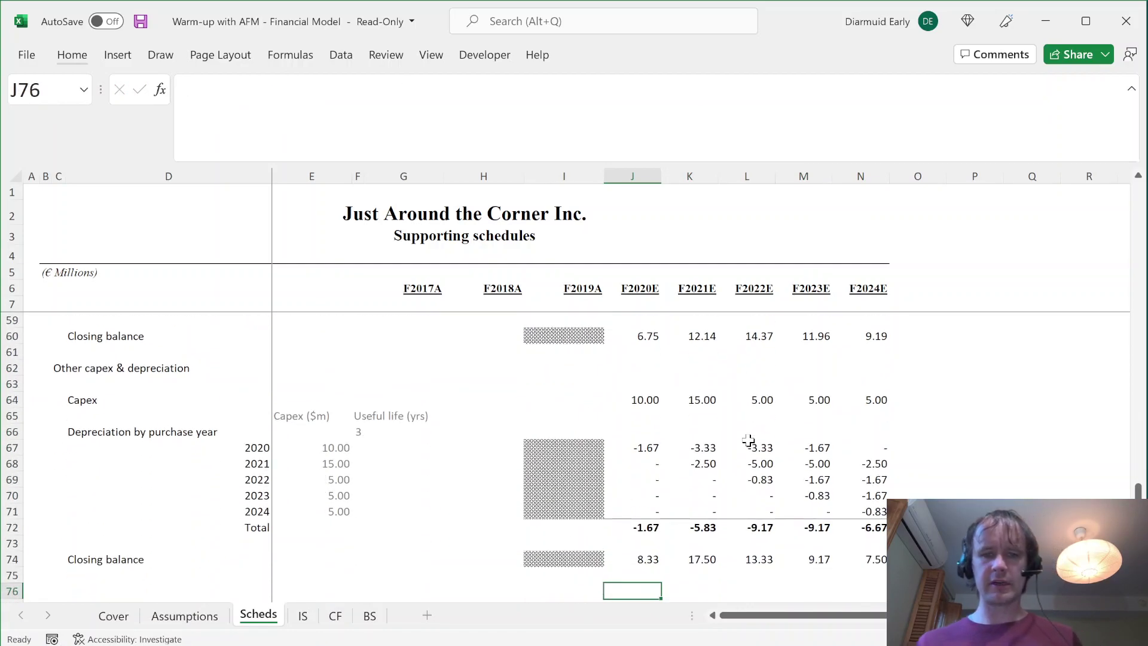
key("Home")
key("Right")
key("Right")
key("Right")
type("Total")
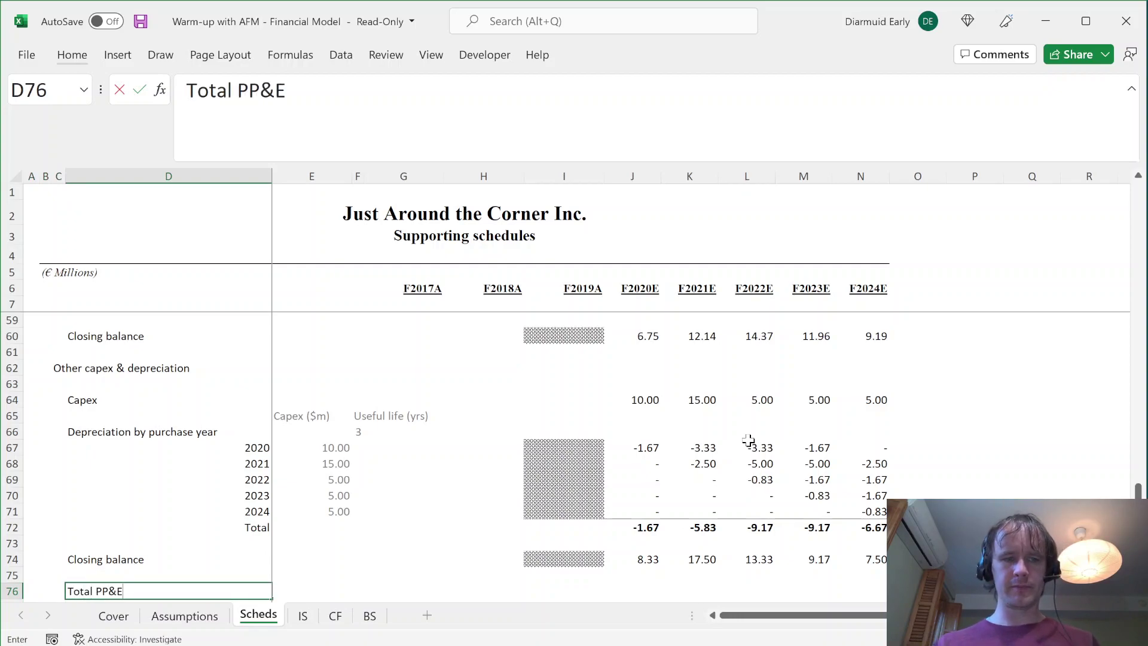
key("Return")
- Reword the Total PP&E label as Total closing PP&E and place it in D78
key("Up")
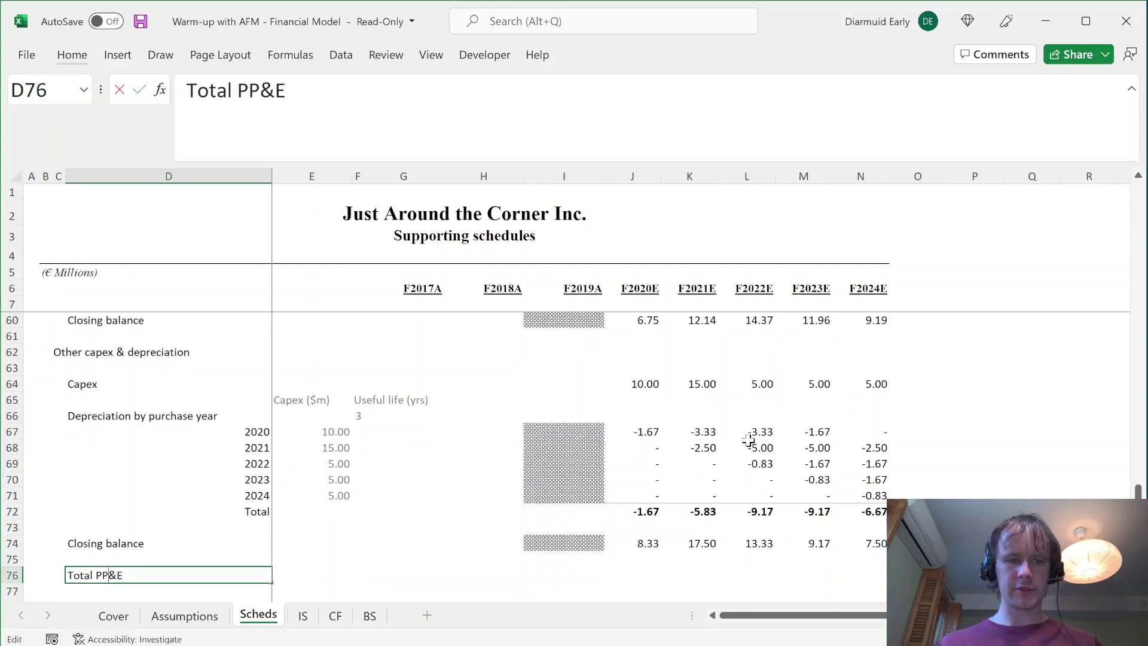
type("closing")
key("alt")
key("alt")
key("Return")
key("Up")
- Label D76, two rows above the Total closing PP&E label, as Total Depreciation
type("Total Depreication")
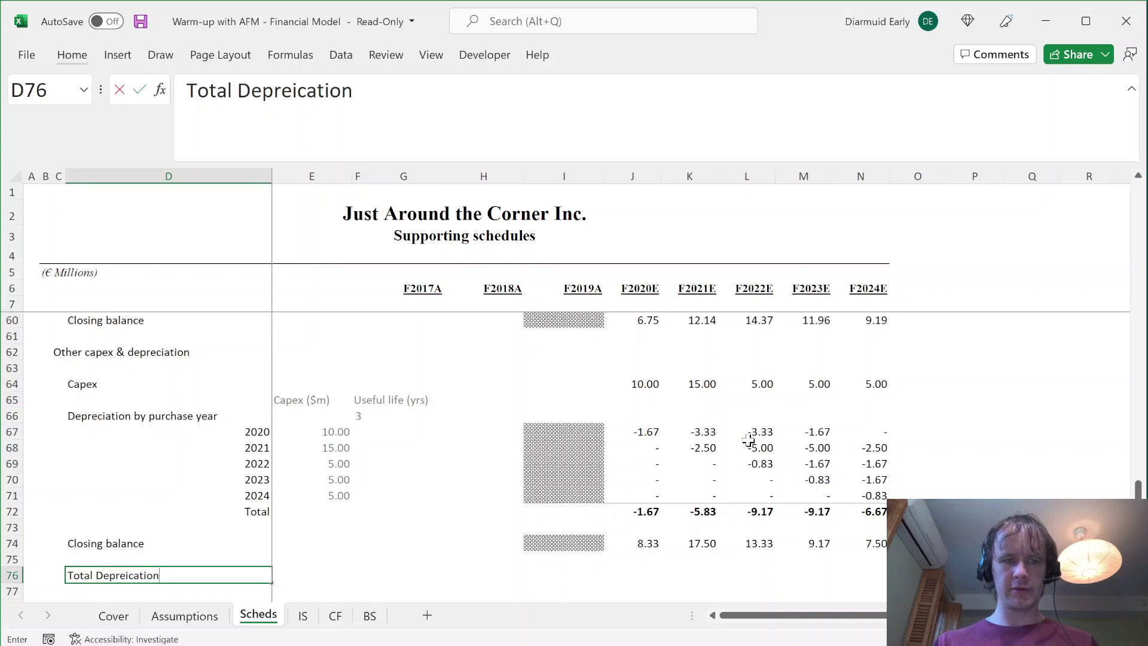
key("BackSpace")
key("BackSpace")
key("BackSpace")
key("BackSpace")
key("BackSpace")
key("BackSpace")
type("ciation")
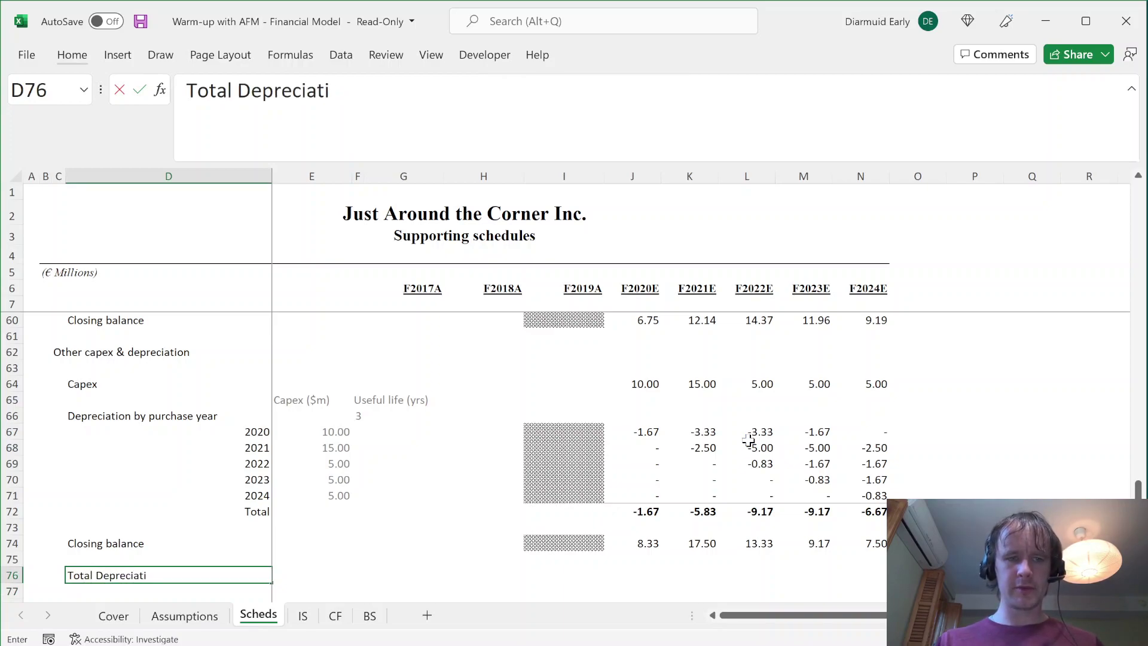
key("Return")
- Move the Total Depreciation and Total closing PP&E labels from column D into column C, in rows 76 and 78
key("Up")
key("shift+Down")
key("shift+Down")
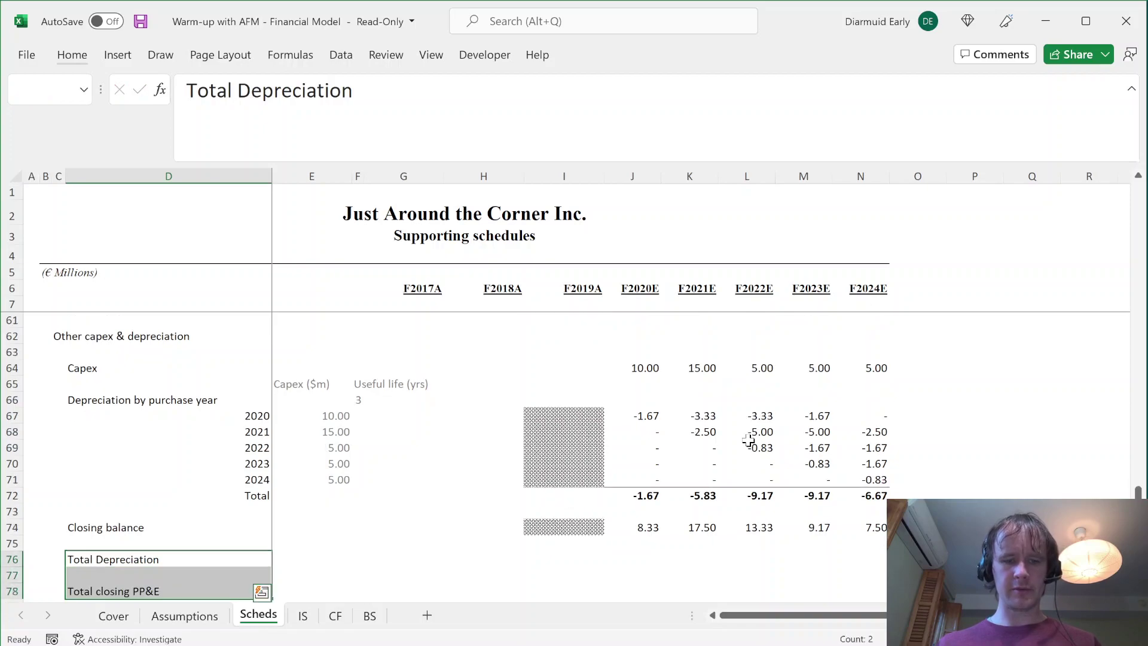
key("ctrl+c")
key("Left")
key("Return")
key("ctrl+Up")
key("ctrl+Down")
key("ctrl+Up")
key("ctrl+Down")
key("Right")
key("ctrl+Up")
key("ctrl+Up")
key("ctrl+Up")
key("Left")
key("ctrl+Down")
- Enter the F2020E total depreciation in J76 as =J42+J58+J72, adding starting PP&E, new-store and other-capex depreciation
key("Right")
key("Right")
key("Right")
key("Right")
key("Right")
key("Right")
key("Right")
key("Right")
key("Right")
key("Left")
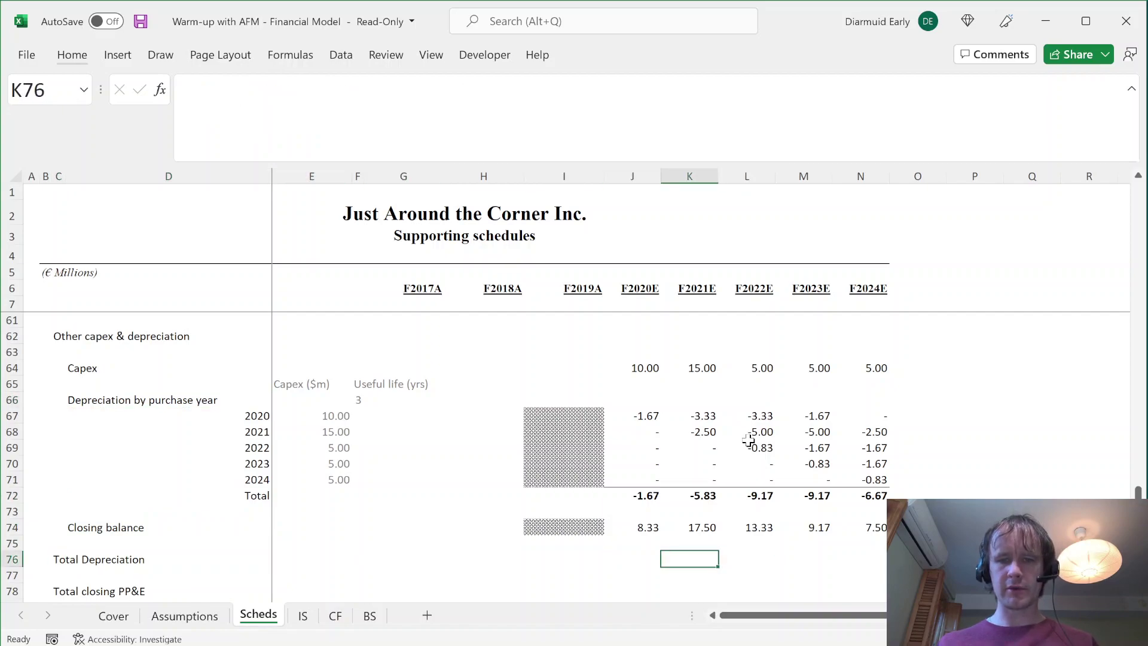
key("Left")
type("=")
key("ctrl+Up")
key("ctrl+Up")
key("ctrl+Up")
key("ctrl+Up")
key("ctrl+Up")
key("ctrl+Up")
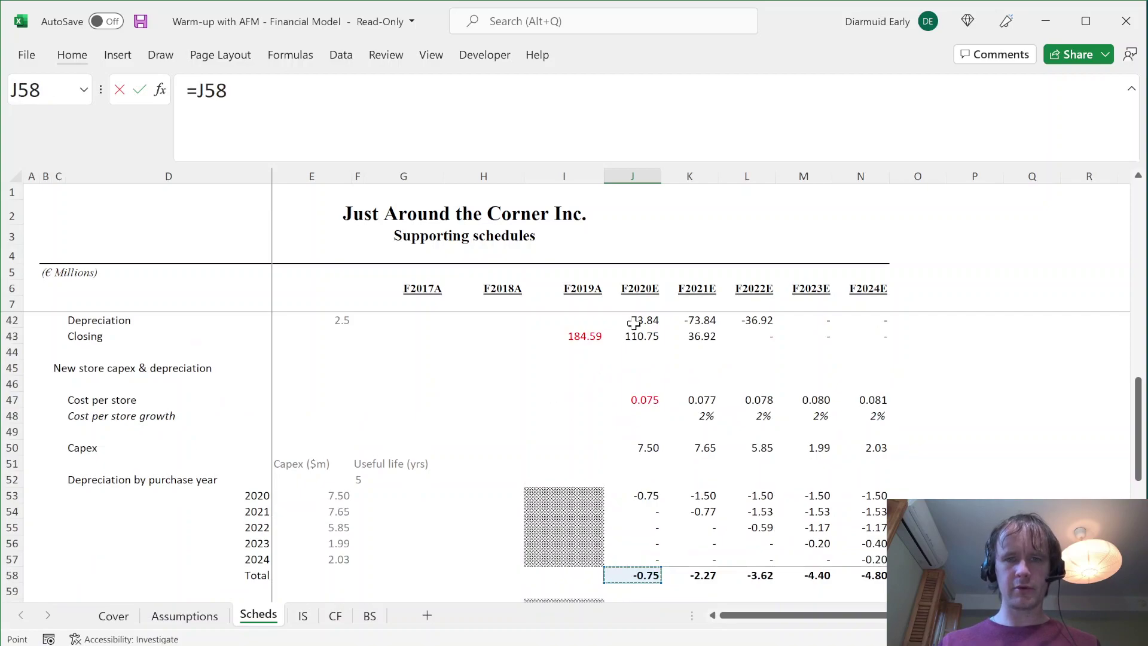
left_click(634, 321)
type("+")
left_click(633, 574)
type("+")
scroll(634, 574, "down", 2)
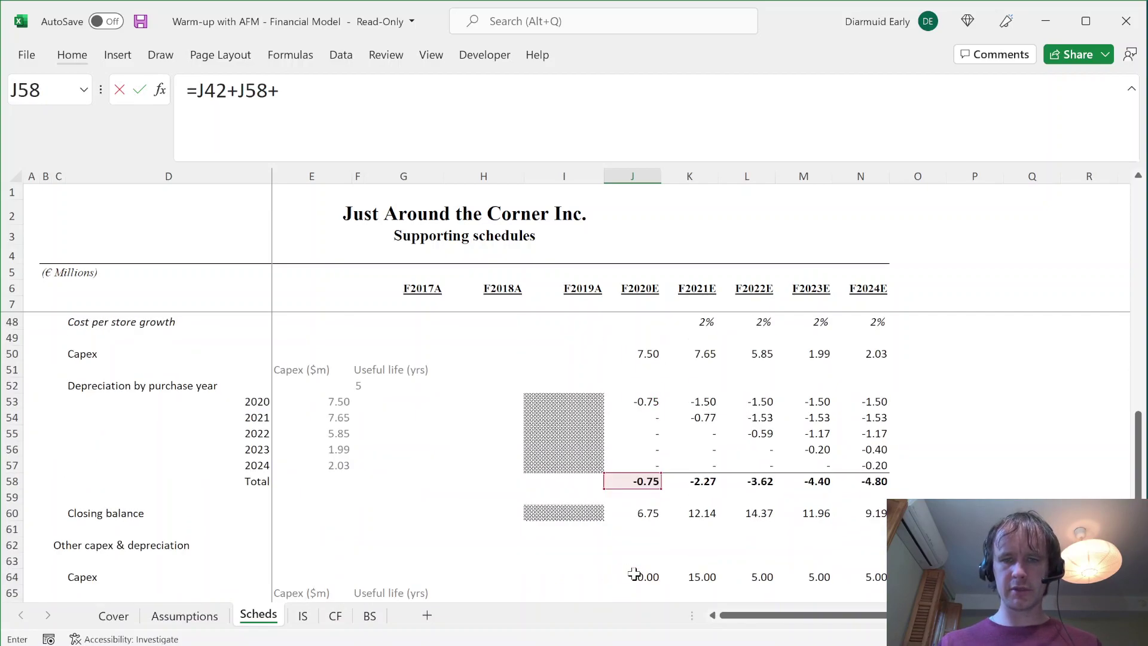
scroll(634, 574, "down", 3)
left_click(635, 550)
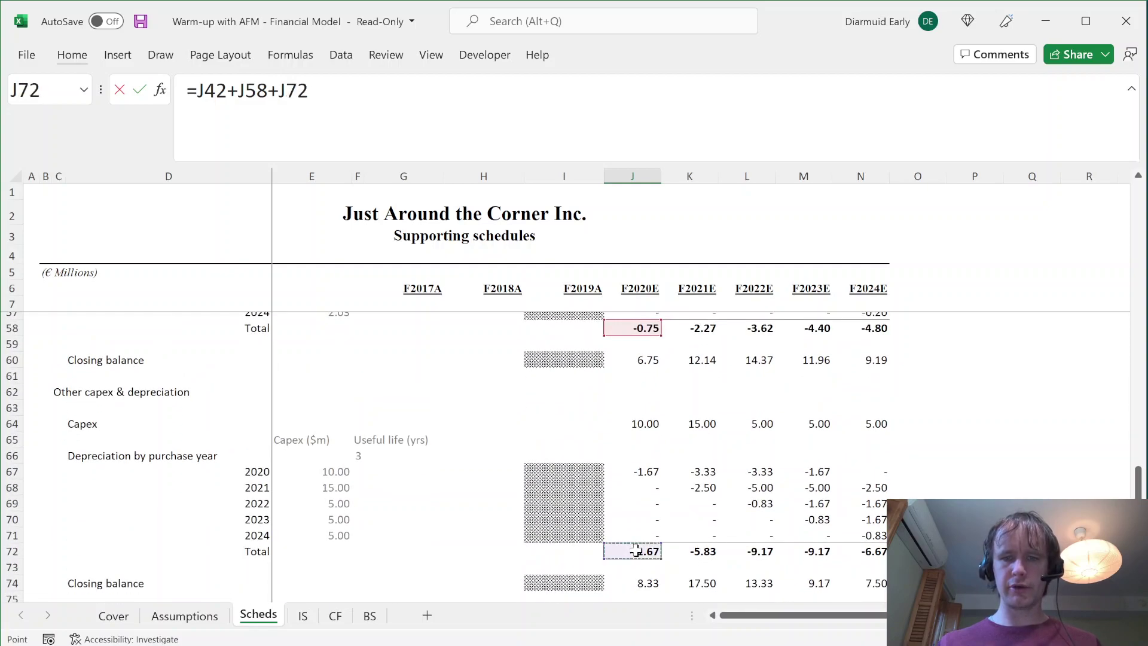
key("Return")
key("Up")
left_click(636, 544)
key("Right")
key("Up")
key("Up")
key("ctrl+c")
key("Left")
key("Down")
key("Down")
key("Down")
key("Down")
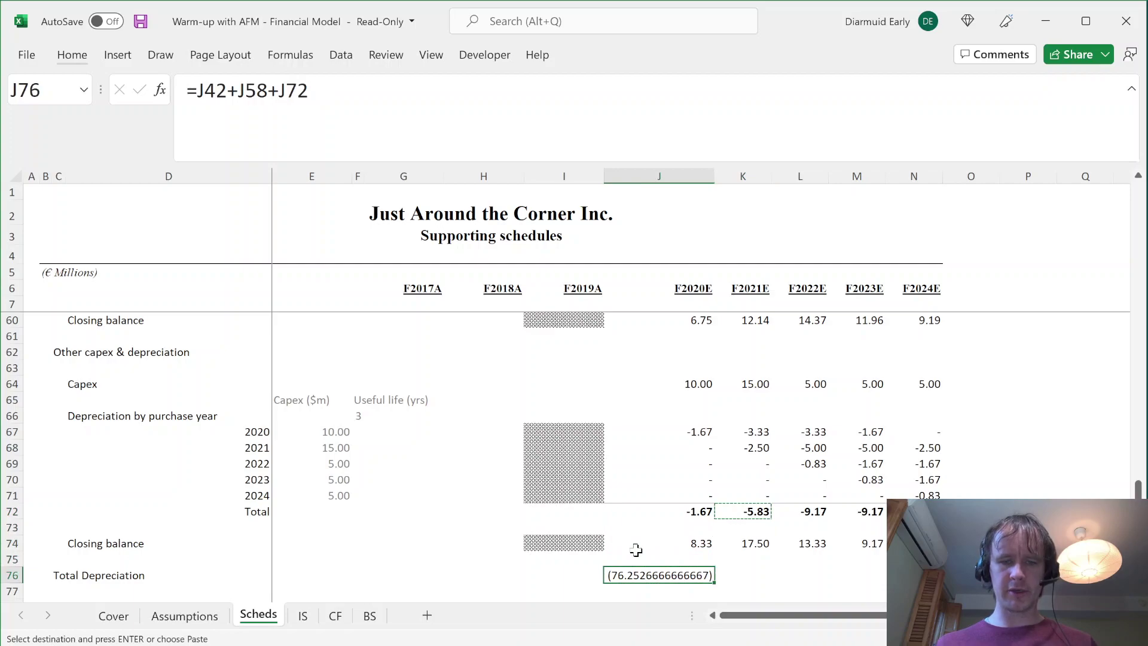
- Apply the number format of the closing balance in K74 to the total depreciation in J76
key("Right")
key("Up")
key("Up")
key("ctrl+c")
key("Left")
key("Down")
key("Down")
key("ctrl+alt+v")
key("t")
key("Return")
- Match column J's width to column K by pasting only the column width from K76
key("Right")
key("ctrl+c")
key("Left")
type("esw")
key("Return")
key("ctrl+z")
key("Right")
key("ctrl+c")
key("Left")
key("ctrl+alt+v")
key("w")
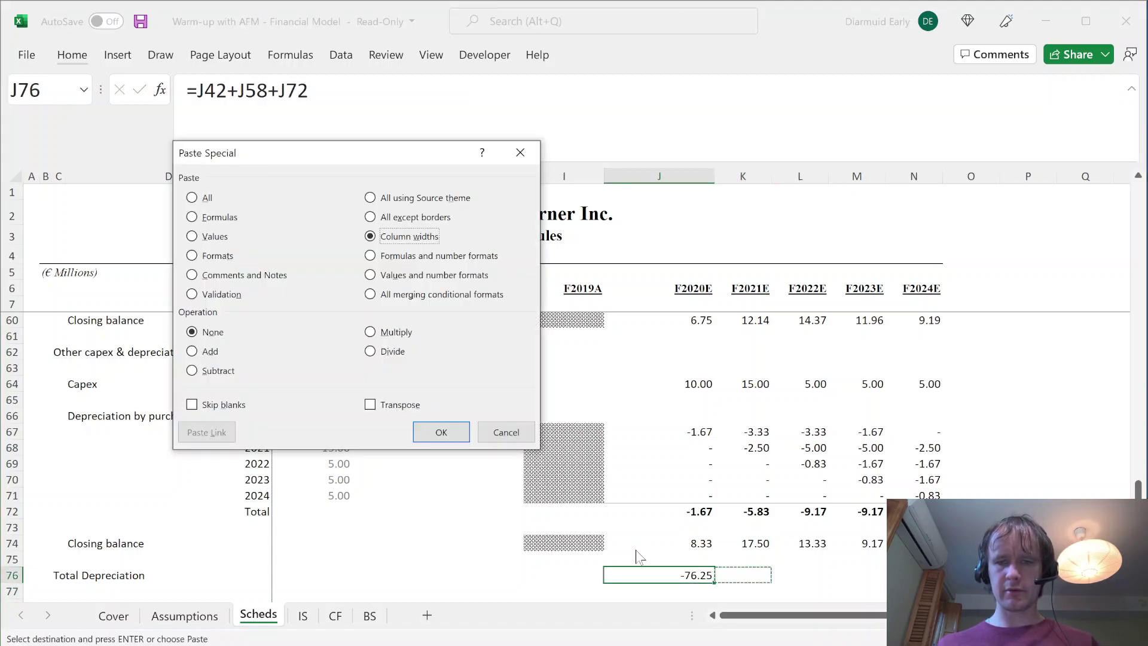
key("Return")
- Fill the Total Depreciation formula from J76 across to N76
key("shift+Right")
key("shift+Right")
key("shift+Right")
key("shift+Right")
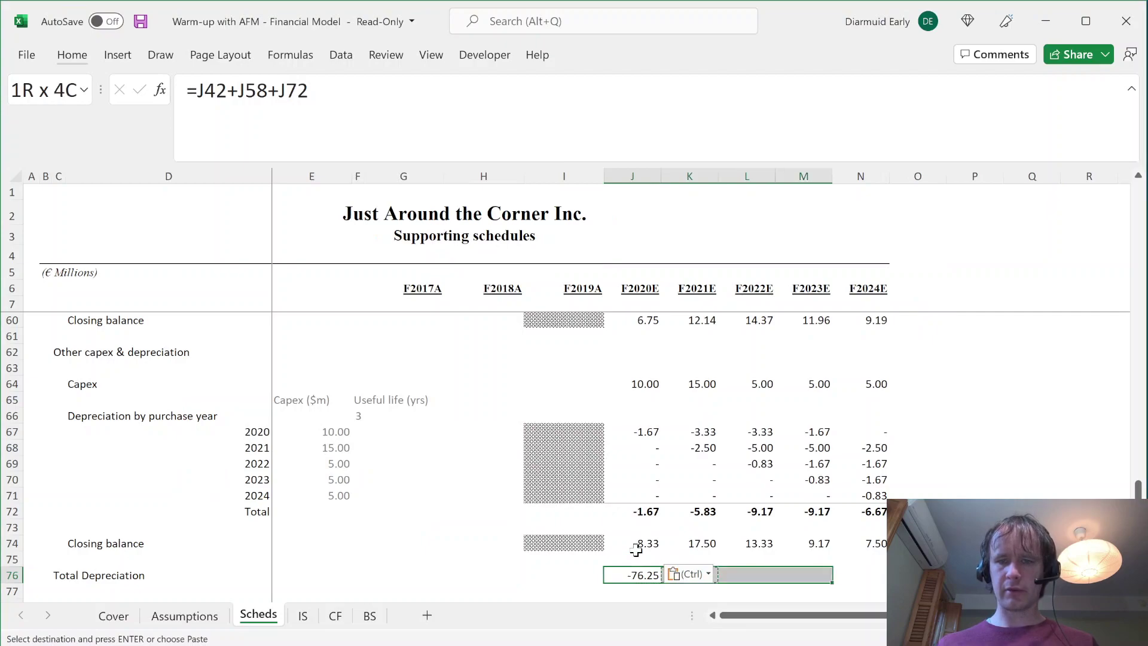
key("Escape")
- Enter the F2020E total closing PP&E in J78 as =J43+J60+J74, adding the three closing balances
key("Down")
key("Down")
key("Down")
key("Up")
type("=")
scroll(637, 554, "up", 6)
left_click(638, 558)
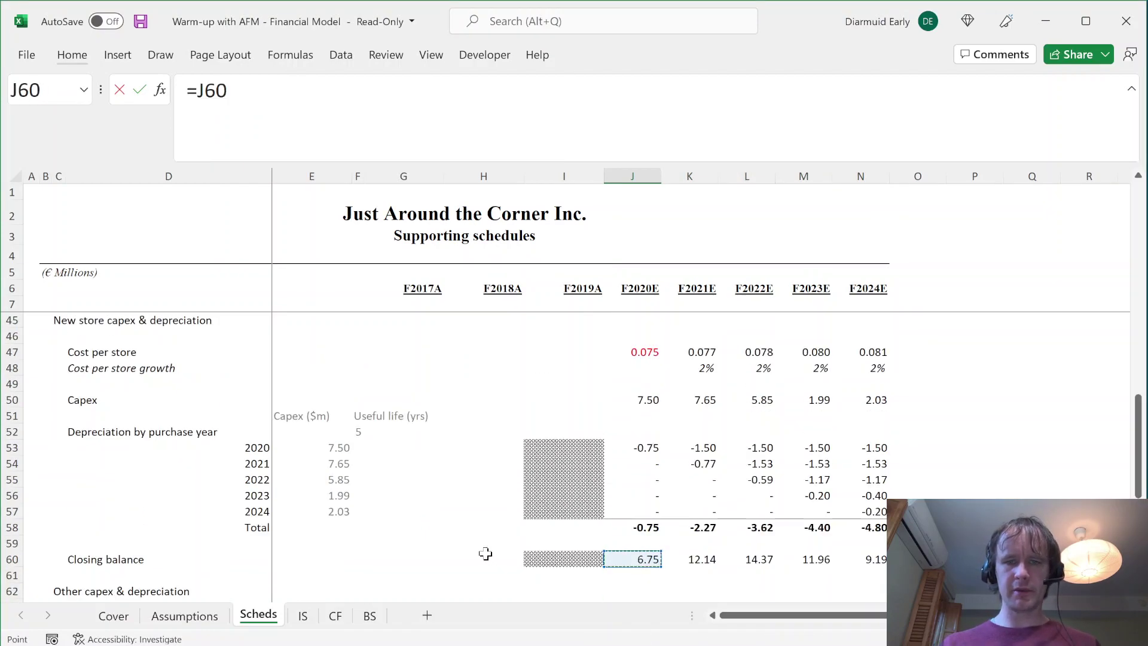
key("Page_Up")
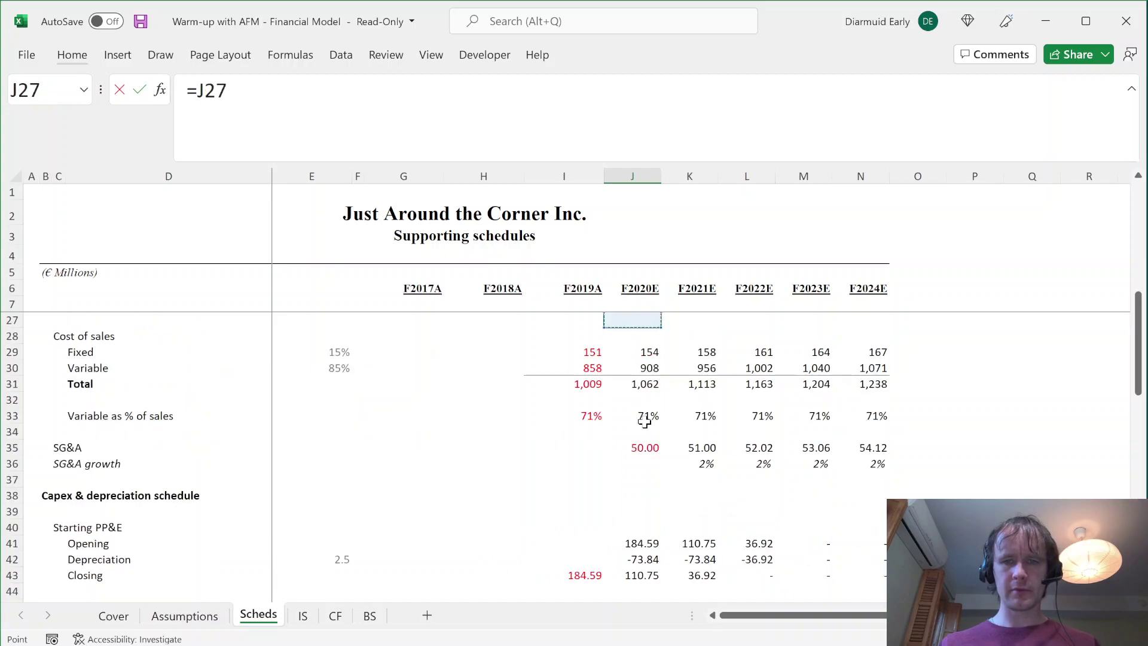
left_click(637, 574)
type("+")
left_click(635, 592)
key("Down")
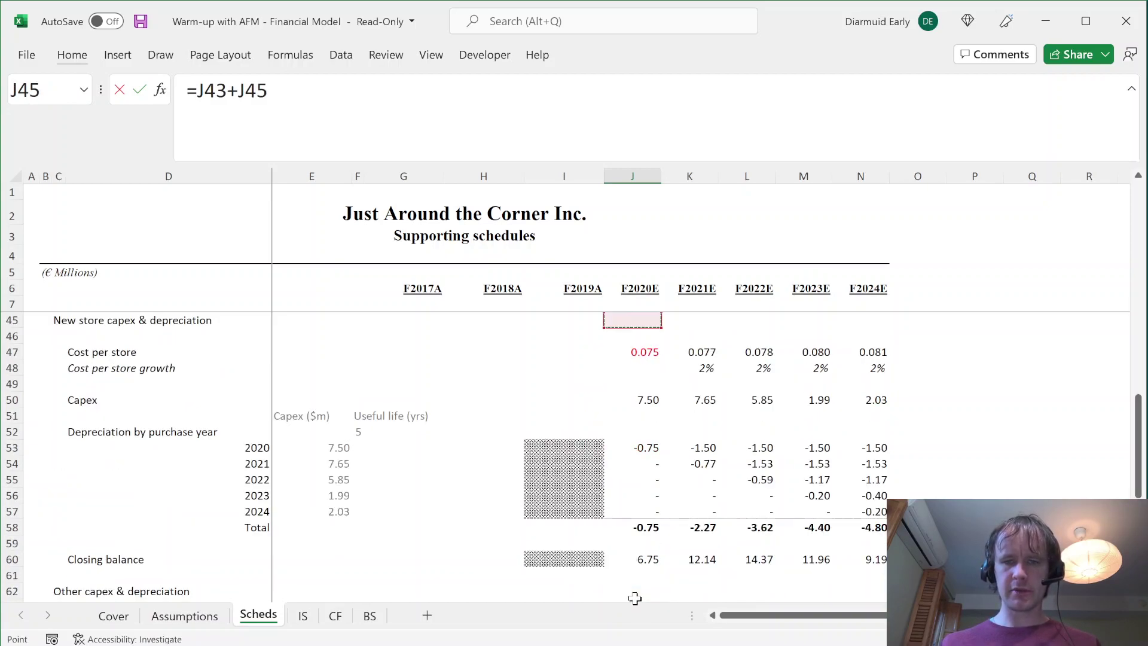
left_click(645, 562)
key("Down")
key("Down")
key("Down")
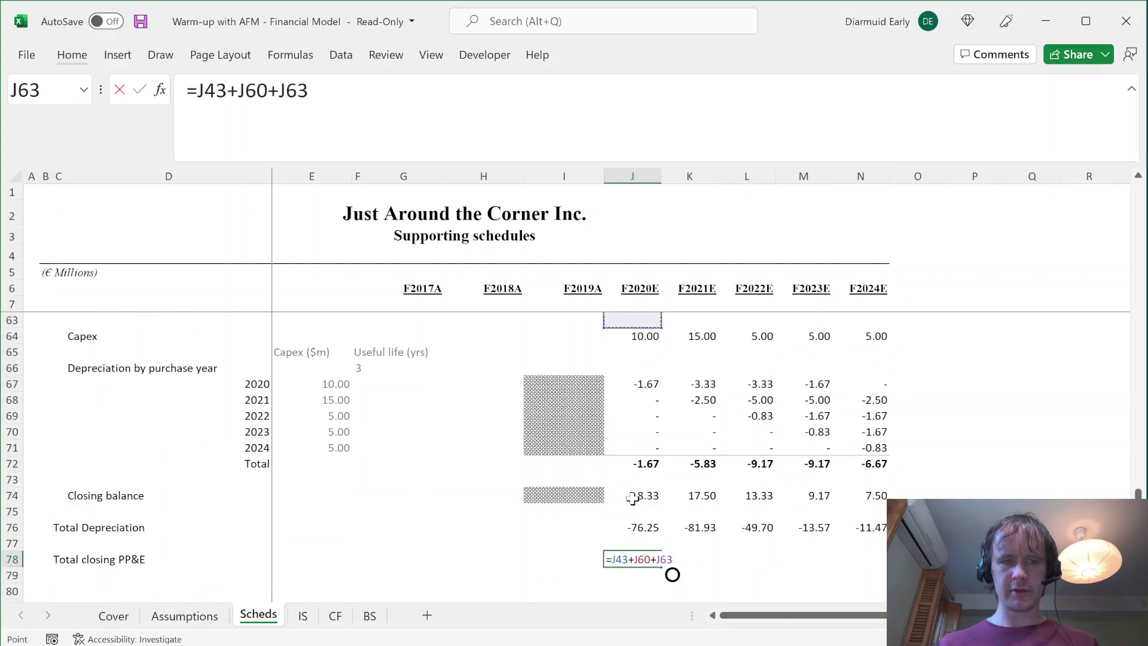
left_click(633, 498)
key("Return")
- Apply the number format of total depreciation in K76 to the closing PP&E in J78
key("Up")
key("Up")
key("Up")
key("Right")
key("ctrl+c")
key("Left")
key("Down")
key("Down")
key("alt+e")
key("s")
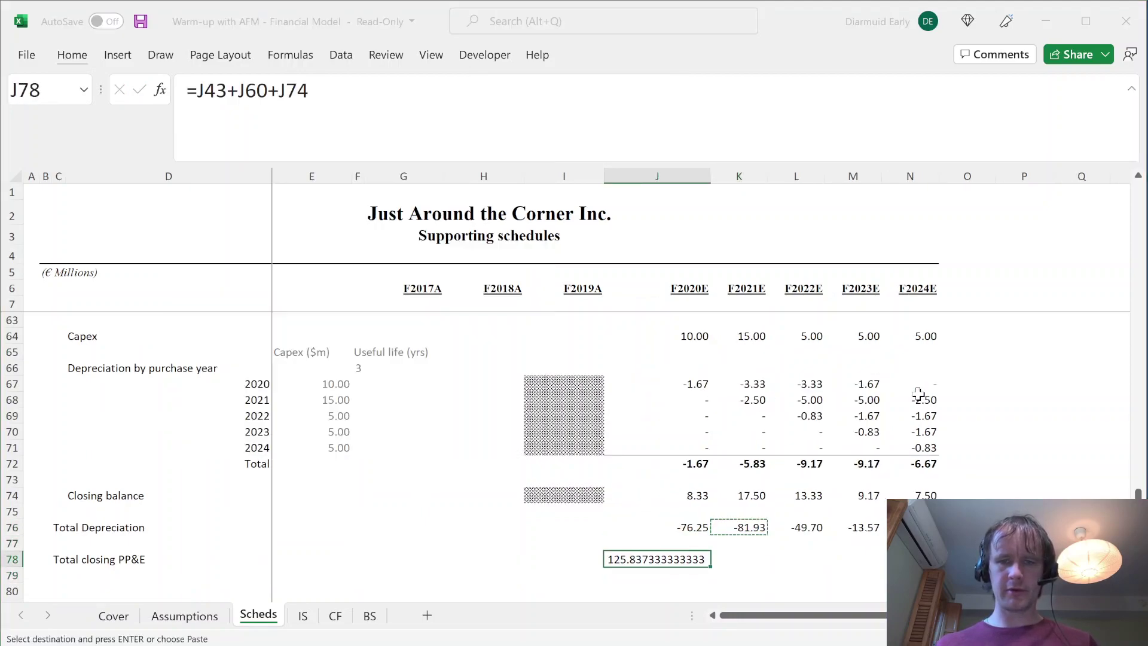
key("t")
key("Return")
- Narrow the widened column J back to the width of the other forecast-year columns
key("Right")
key("Left")
key("alt+h")
key("o")
key("i")
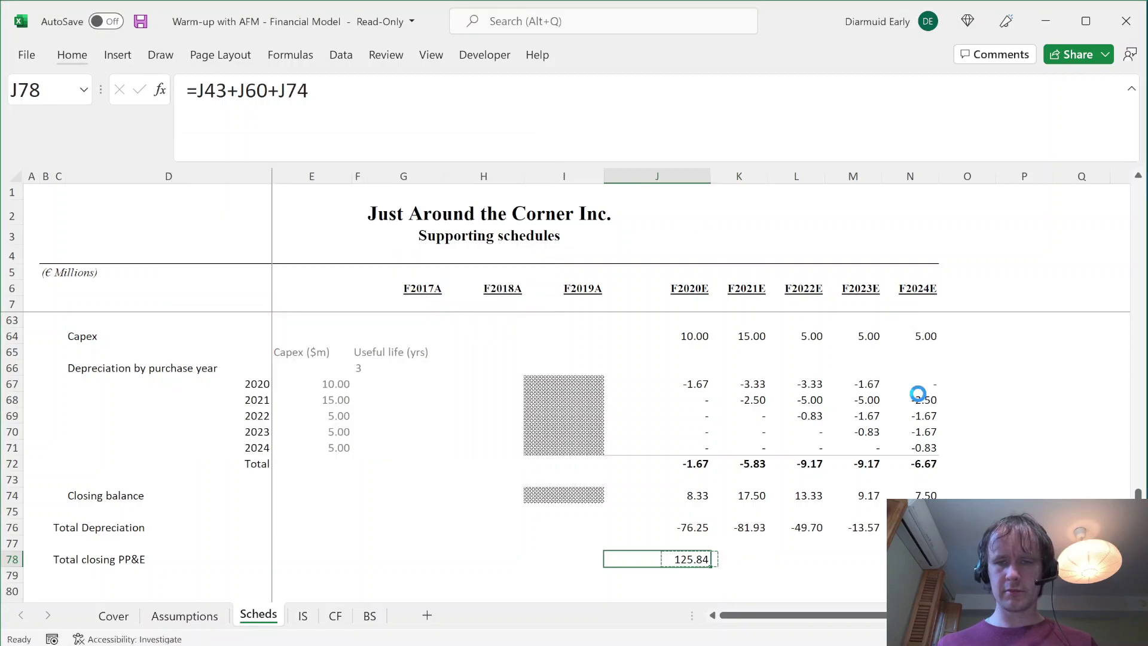
key("Left")
- Fill the Total closing PP&E formula from J78 across to N78
key("shift+Right")
key("shift+Right")
key("shift+Right")
key("Right")
key("shift+Right")
key("shift+Right")
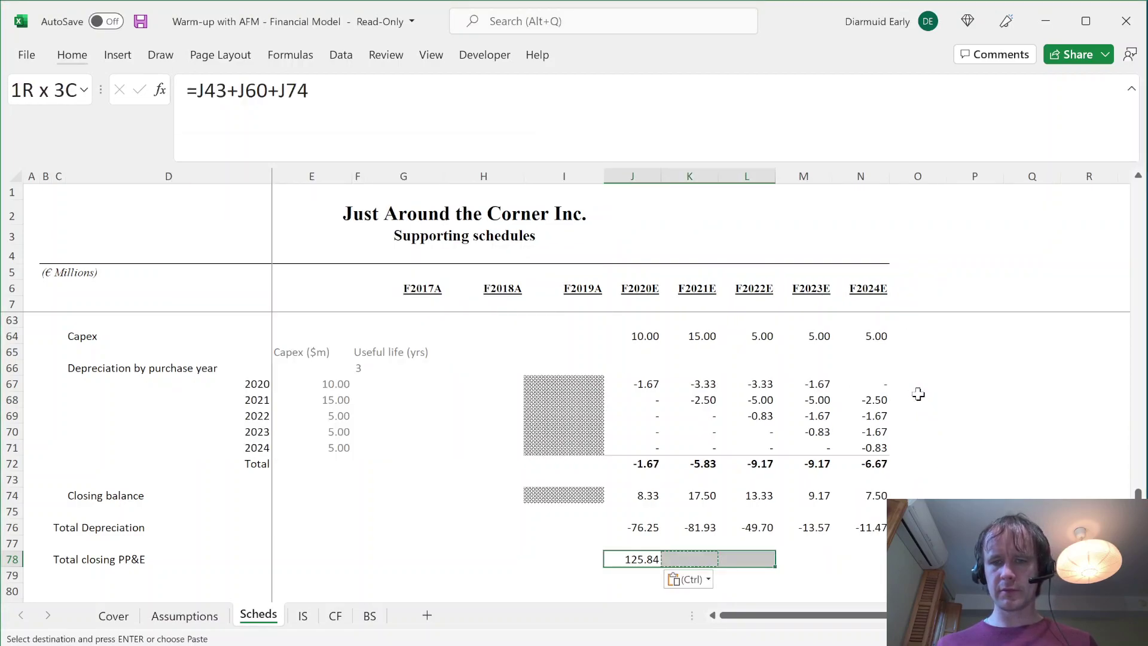
key("shift+Right")
key("shift+Right")
key("Return")
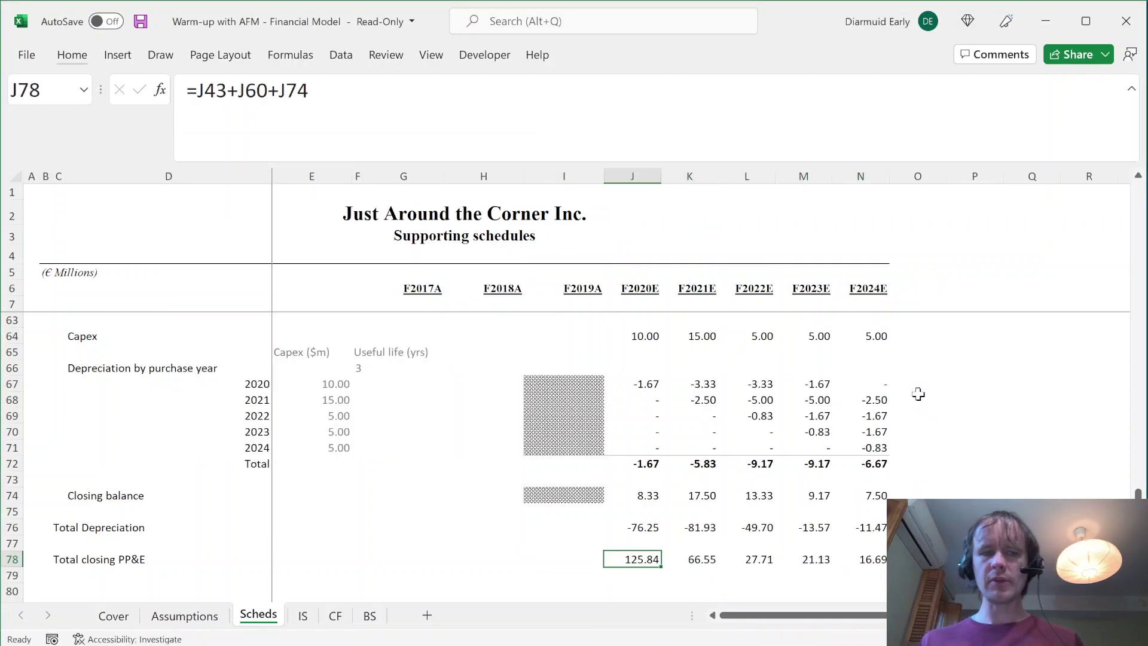
left_click(291, 365)
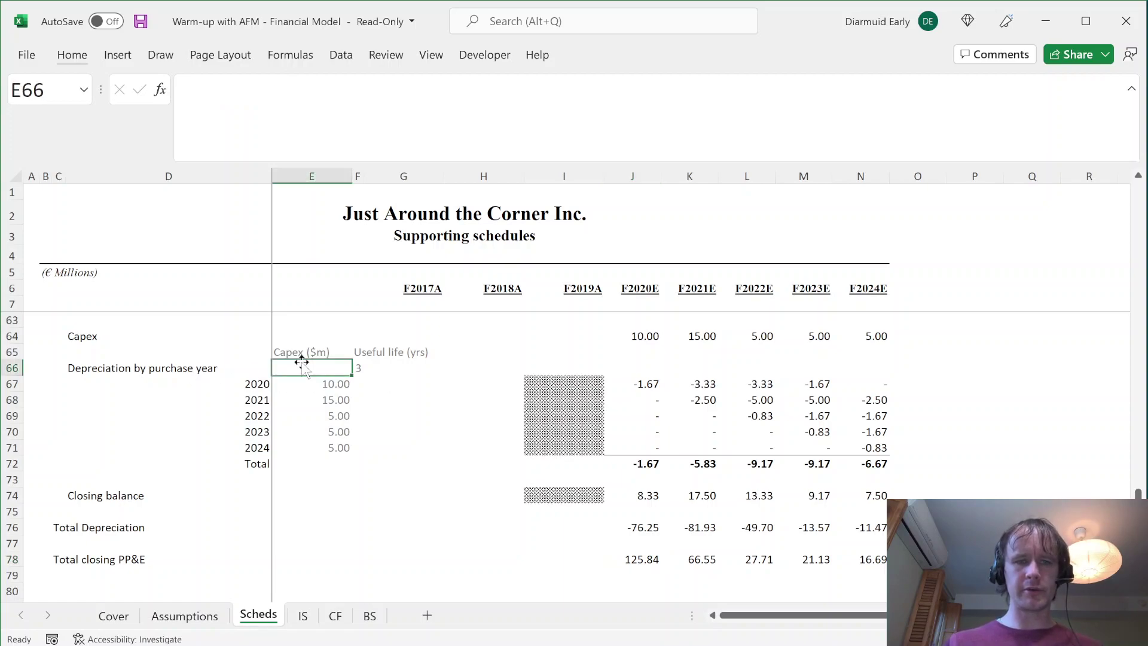
key("shift+space")
key("shift+Down")
key("shift+Down")
key("shift+Down")
key("shift+Down")
key("shift+Down")
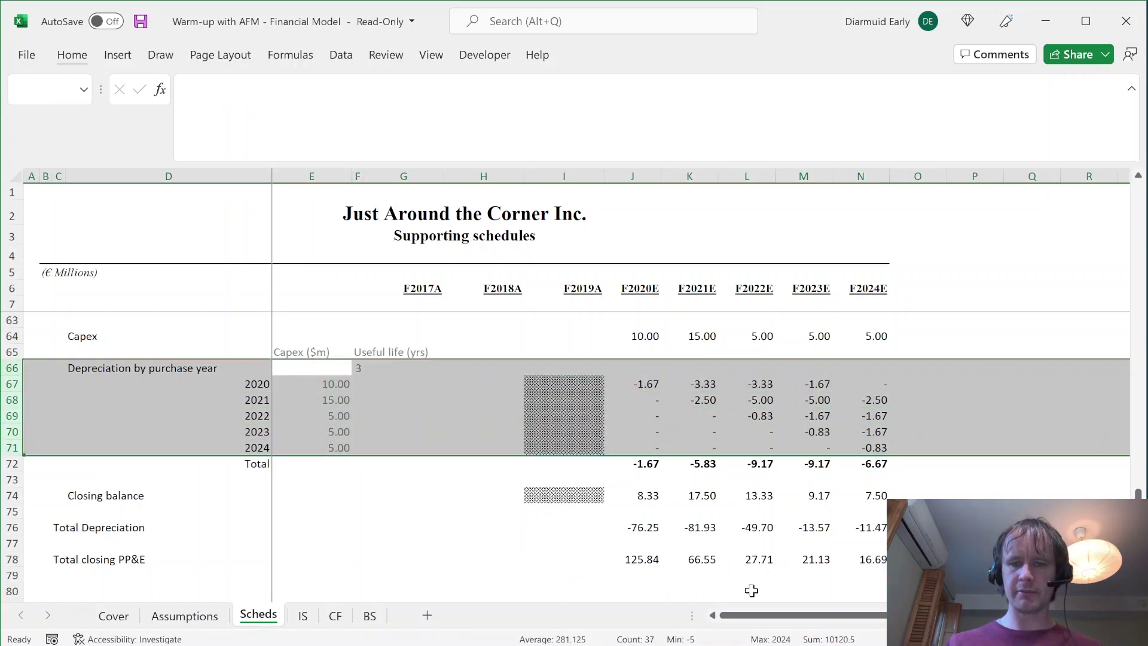
left_click(644, 556)
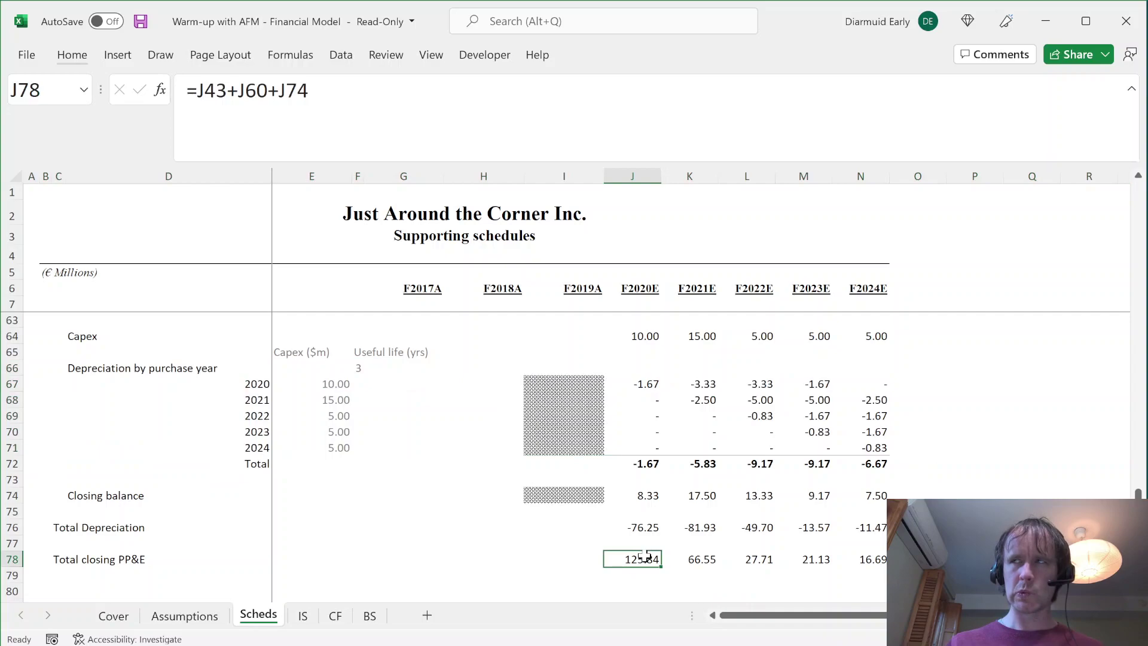
key("shift+space")
key("shift+BackSpace")
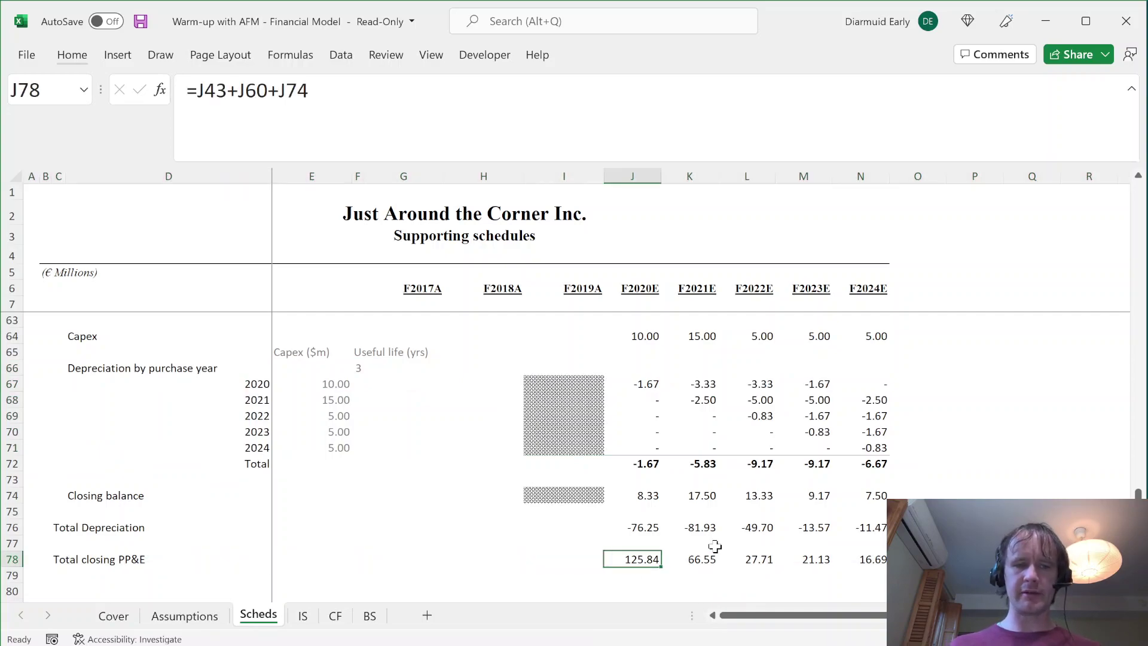
- Link Depreciation in J21 of the IS sheet to =Scheds!J76 and fill the link across to N21
key("ctrl+Page_Down")
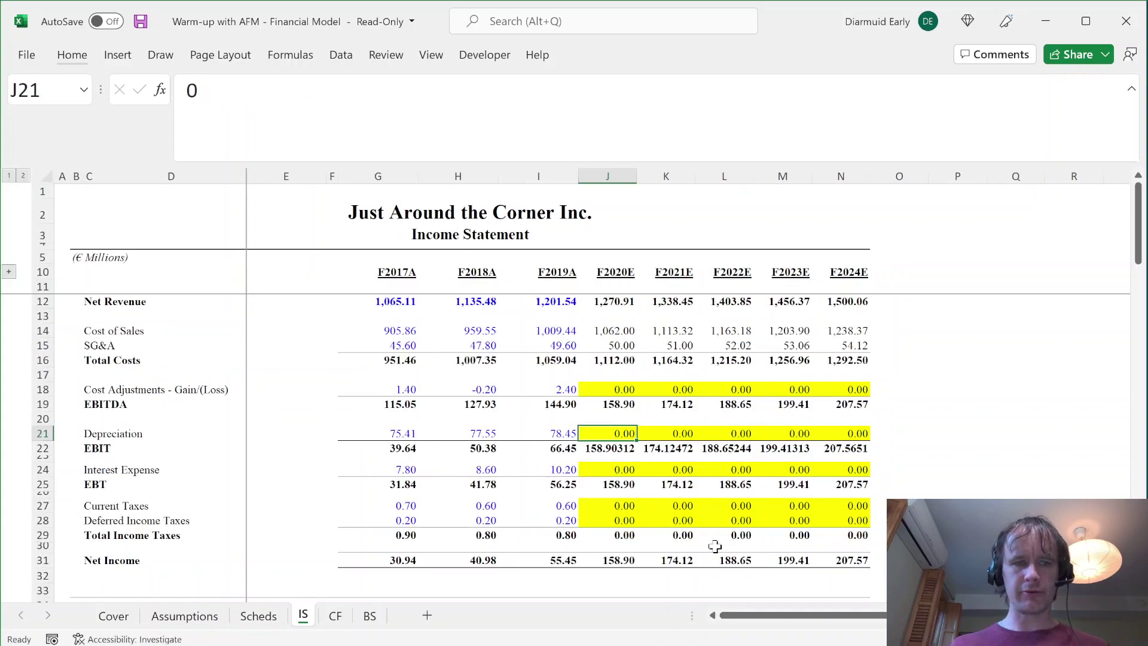
type("=")
key("ctrl+Page_Up")
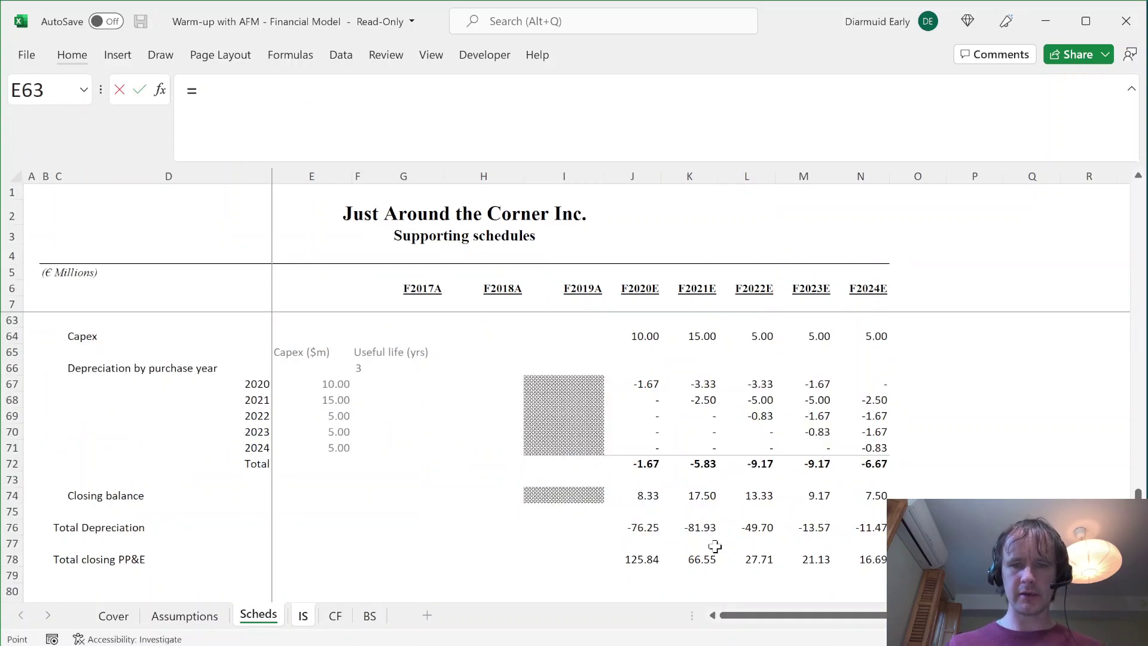
left_click(632, 528)
key("ctrl+Return")
key("shift+Right")
key("shift+Right")
key("shift+Right")
key("shift+Right")
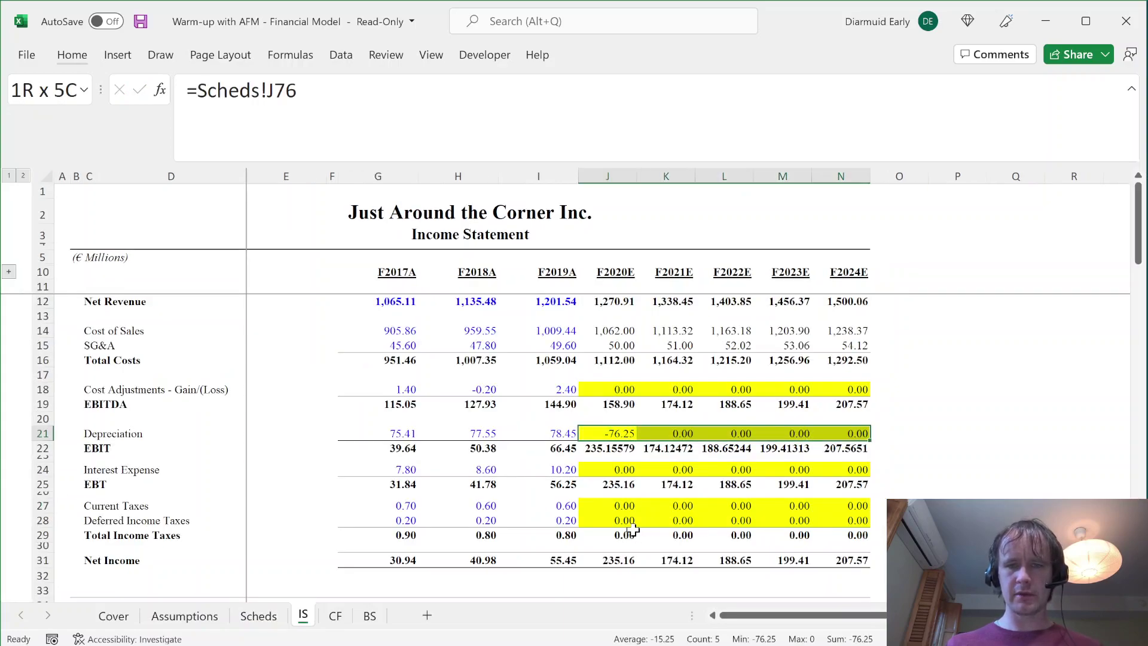
key("ctrl+r")
- Remove the yellow fill from the linked Depreciation cells J21:N21 on the income statement
key("alt+h")
key("h")
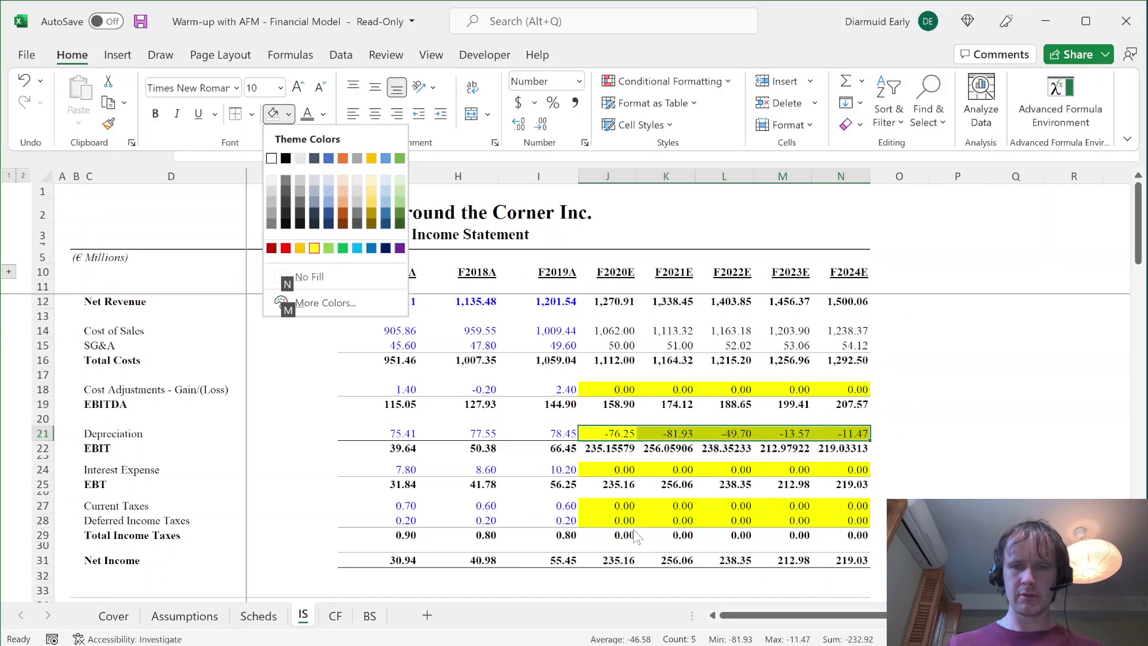
key("n")
key("Left")
key("Right")
key("Down")
key("Down")
key("Down")
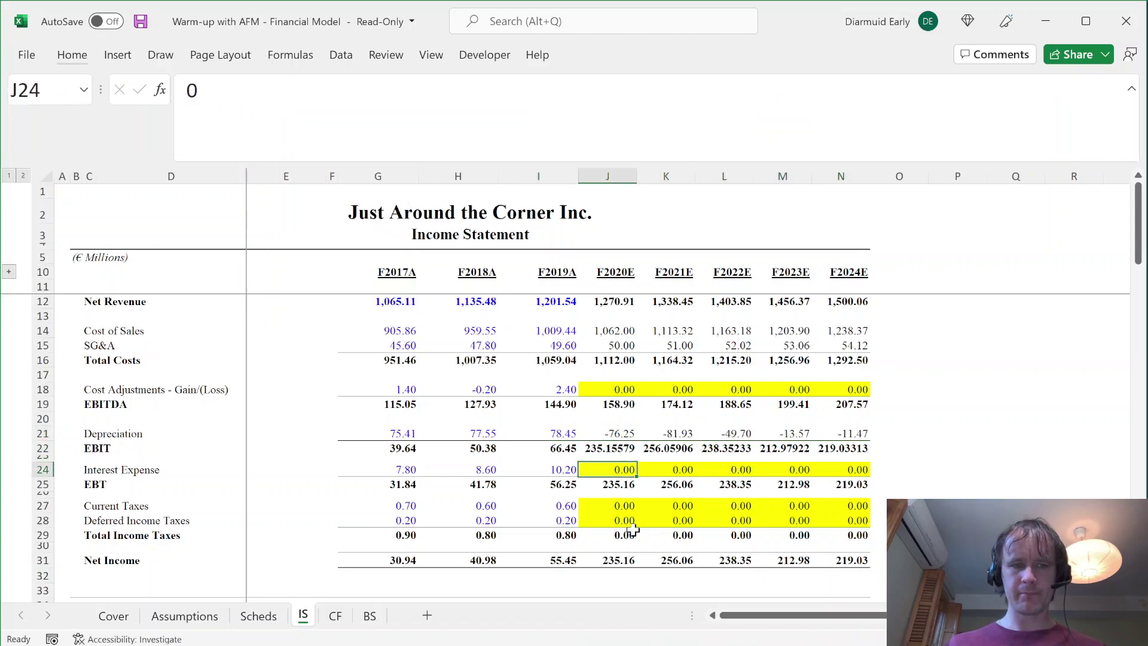
key("ctrl+Page_Down")
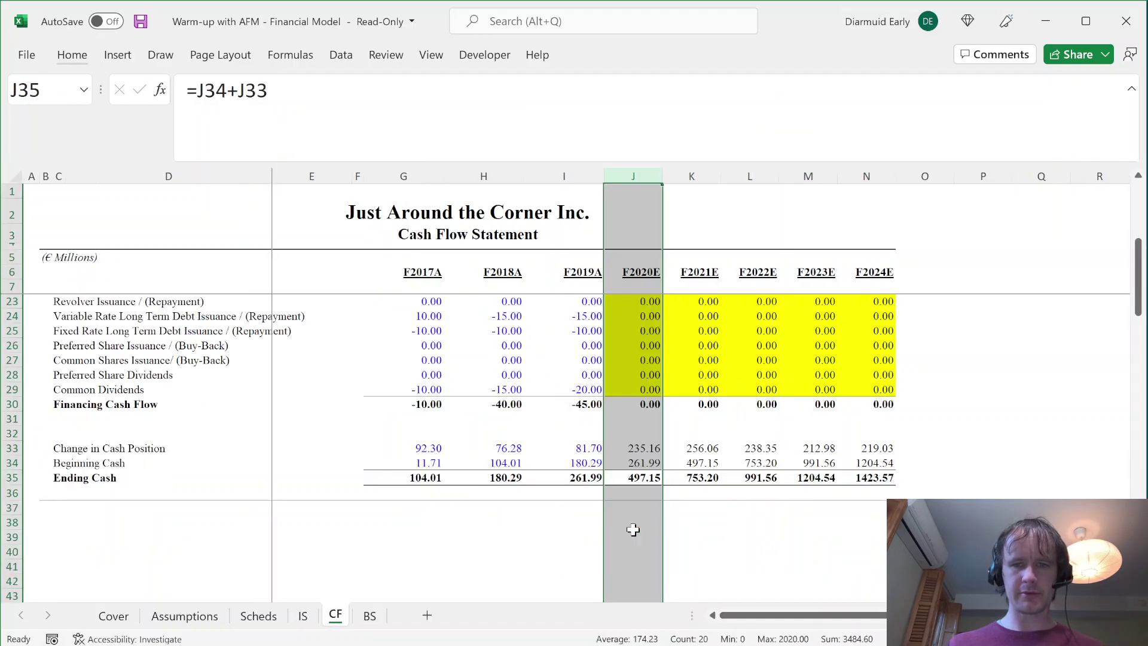
key("ctrl+Up")
key("ctrl+Up")
key("ctrl+Up")
key("ctrl+Up")
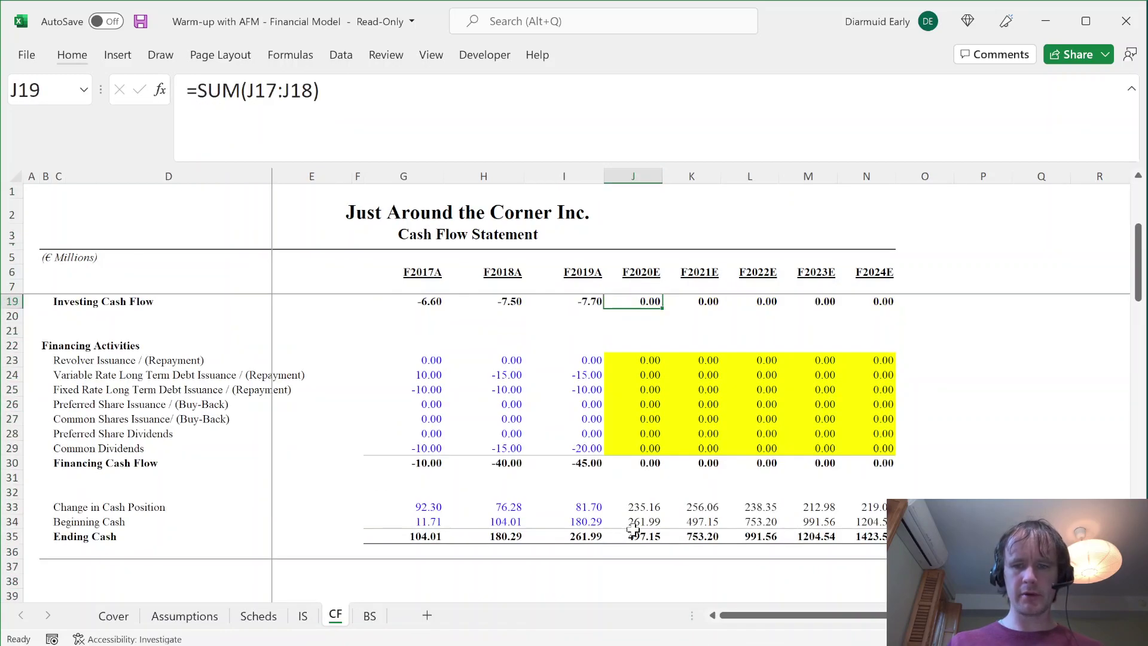
key("ctrl+Home")
key("Down")
key("Right")
key("Right")
key("Right")
key("Right")
key("Right")
key("Down")
type("=")
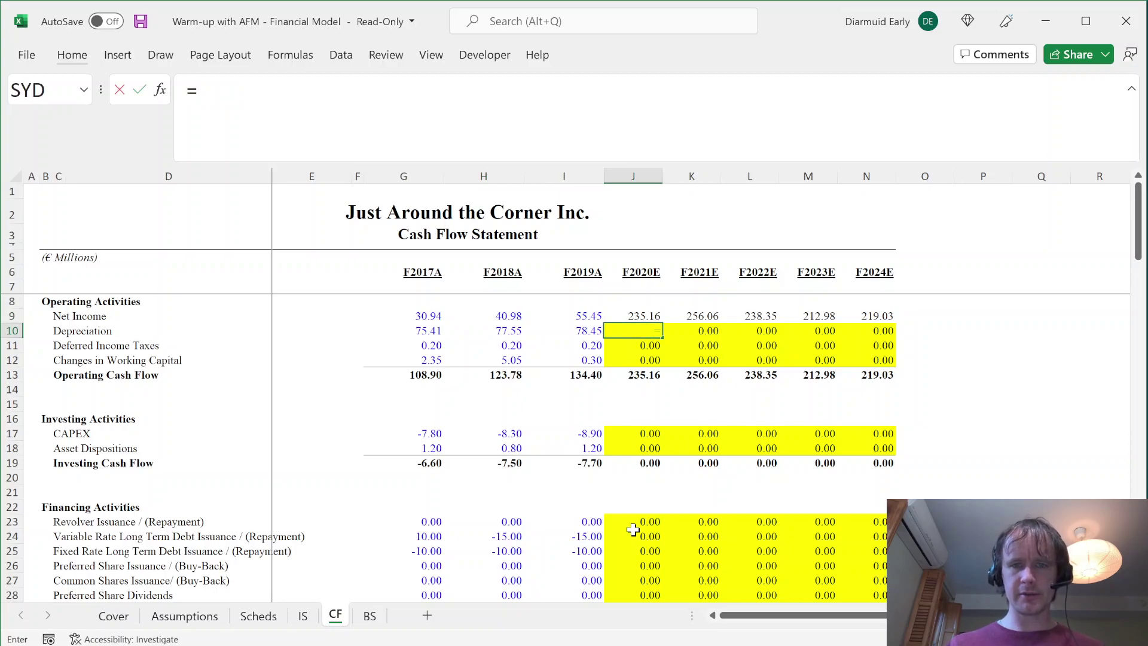
key("ctrl+Page_Up")
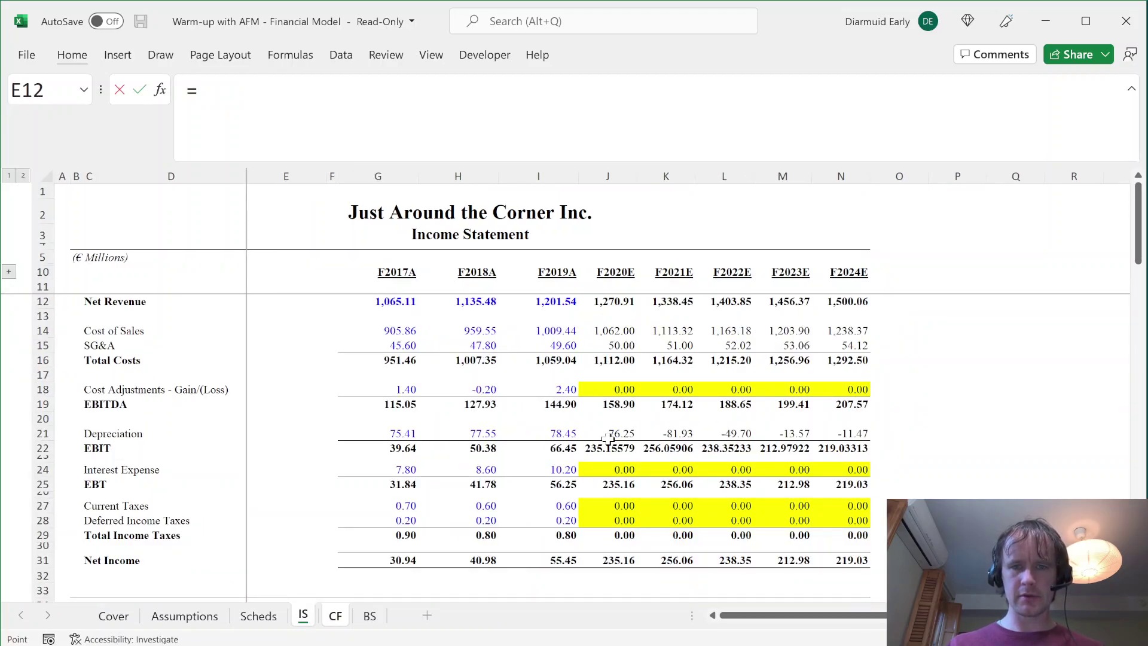
key("Escape")
- Check the EBIT formula in J22 of the IS sheet, then change Depreciation in J21 to =-Scheds!J76 and fill it across to N21
key("ctrl+Page_Up")
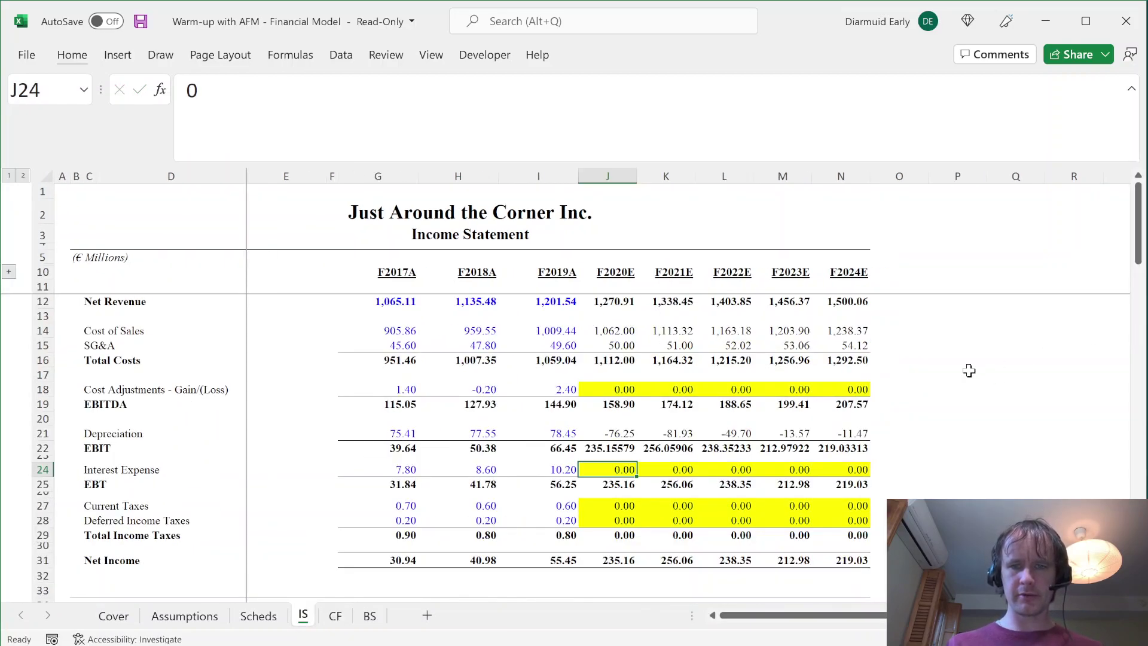
double_click(621, 449)
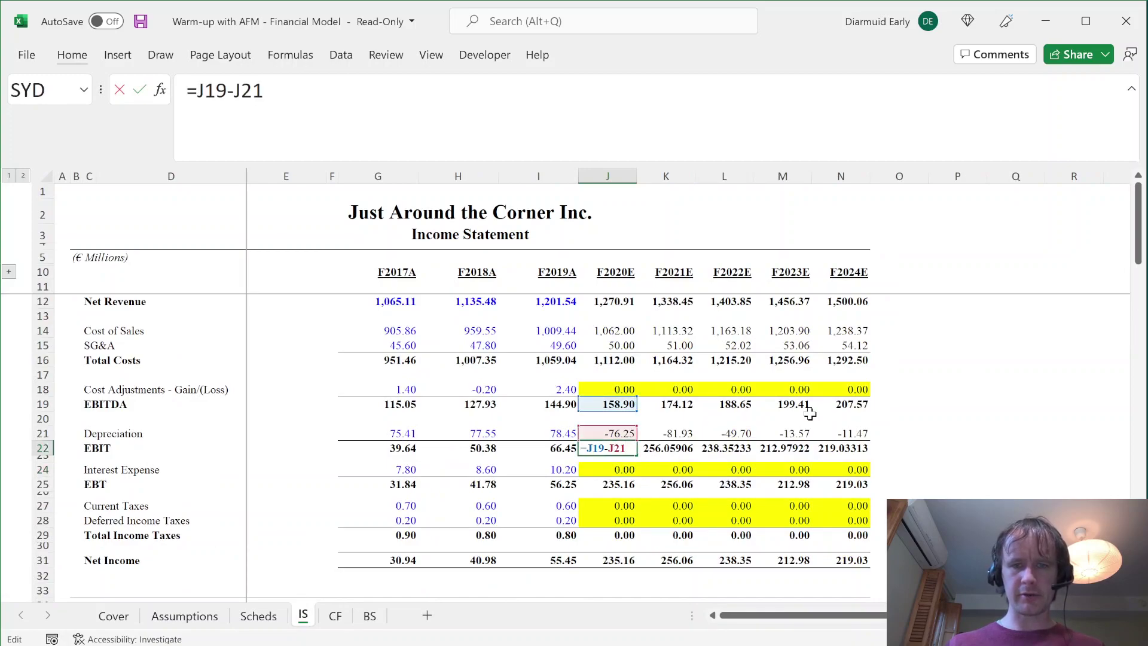
key("Escape")
key("Up")
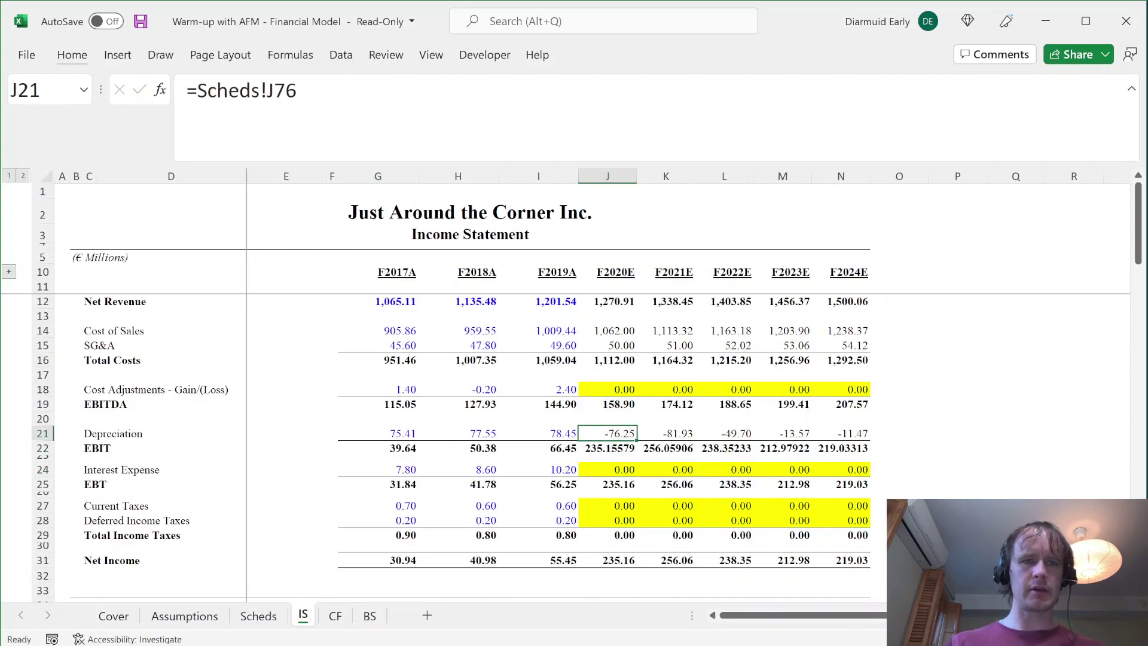
key("F2")
type("-")
key("ctrl+Return")
key("ctrl+shift+Right")
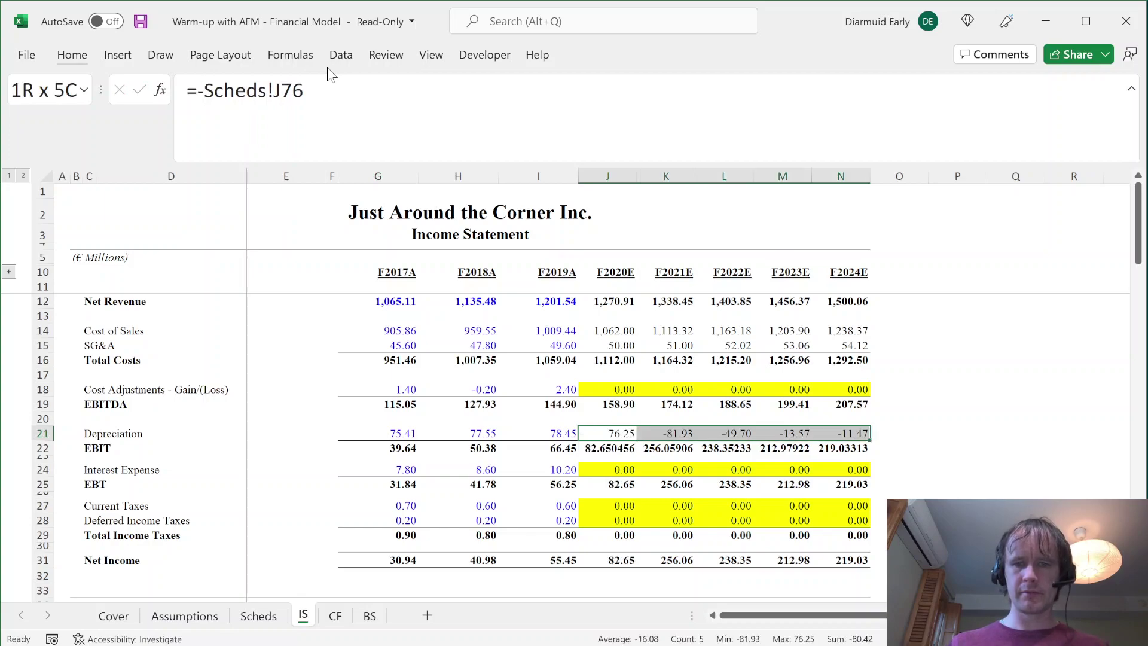
key("ctrl+r")
- Format the forecast EBIT cells J22:N22 as numbers with two decimal places
key("Down")
key("ctrl+shift+Right")
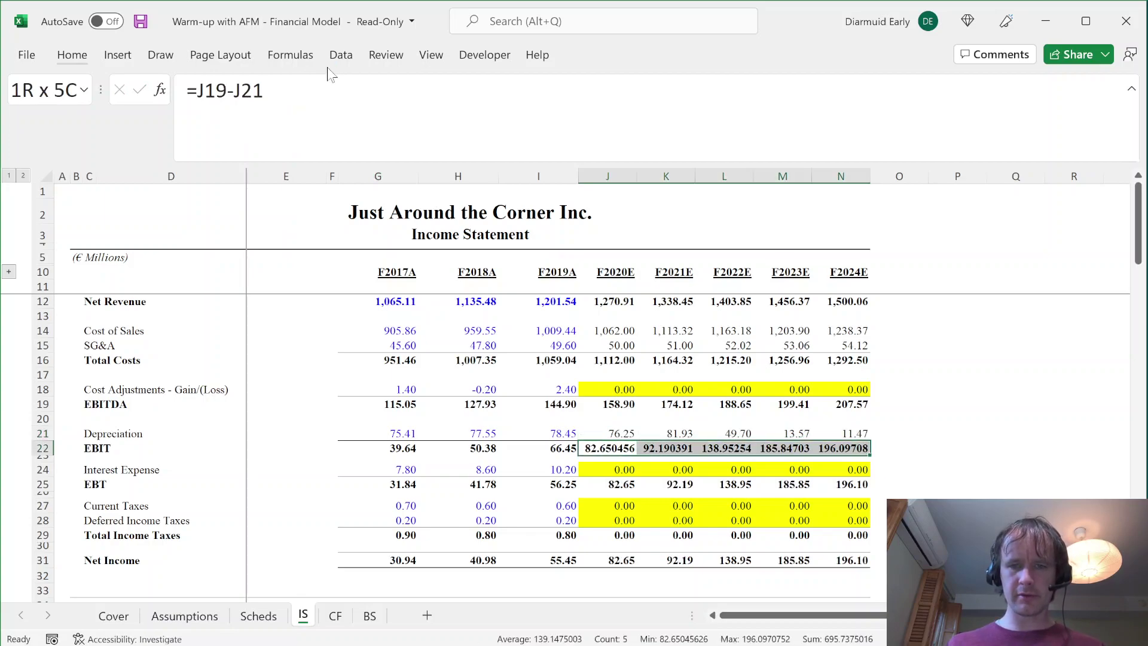
key("ctrl+shift+1")
key("Up")
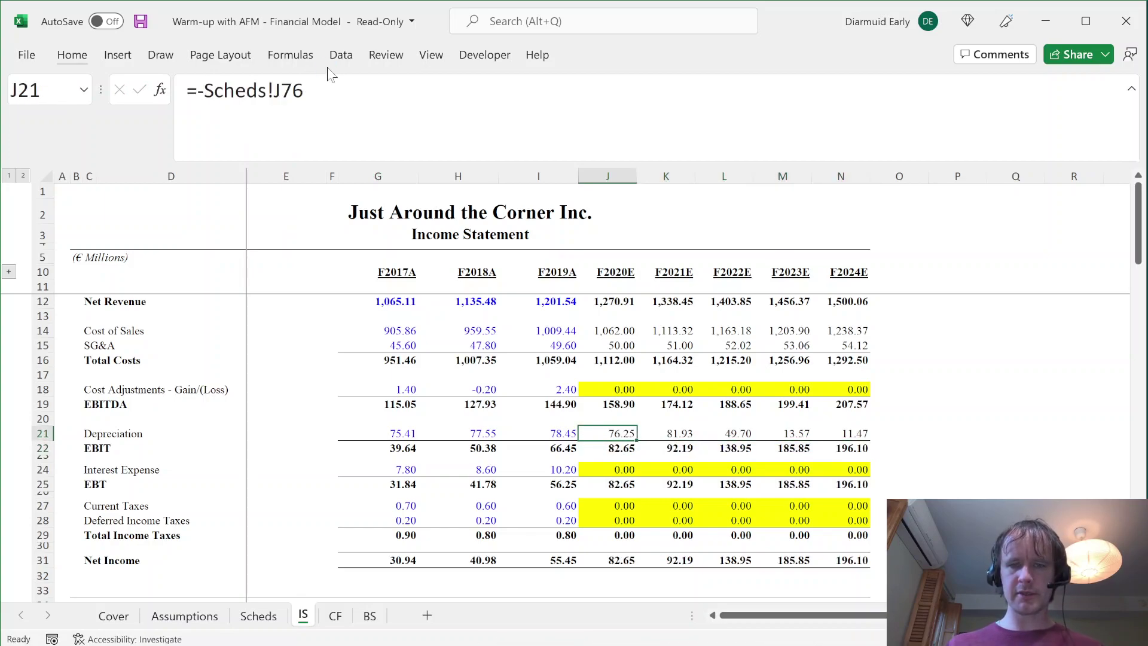
- Compare the historical and forecast Depreciation figures across row 21 of the income statement
key("F2")
key("Escape")
key("Left")
key("Left")
key("Left")
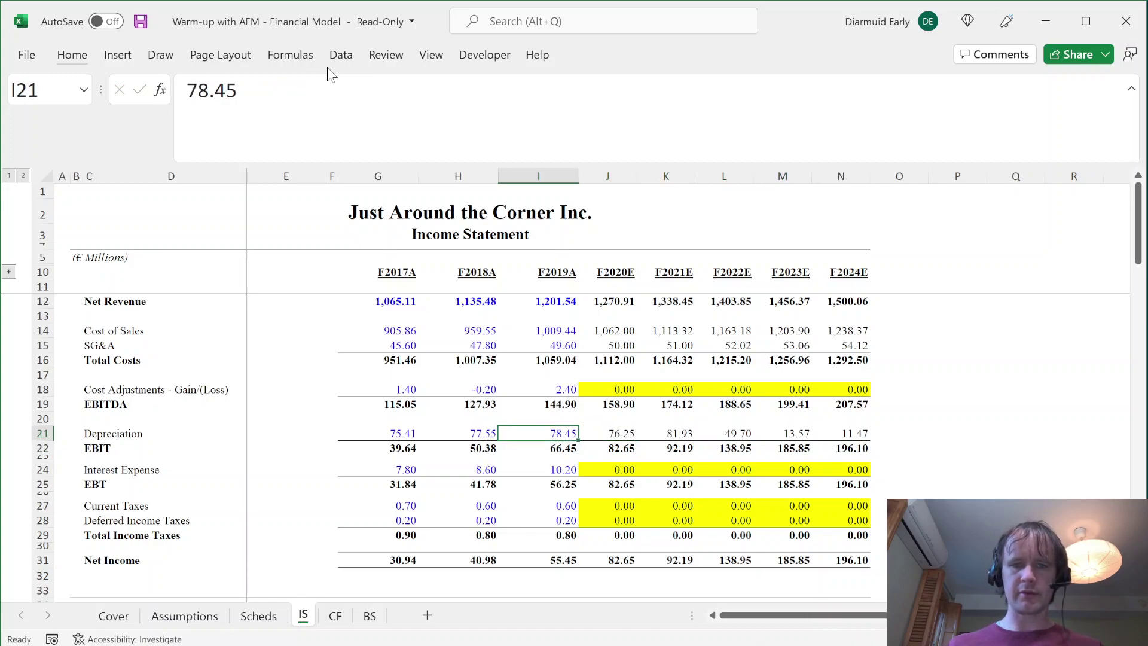
key("Right")
key("Right")
key("Right")
key("Right")
key("Left")
key("Left")
key("Left")
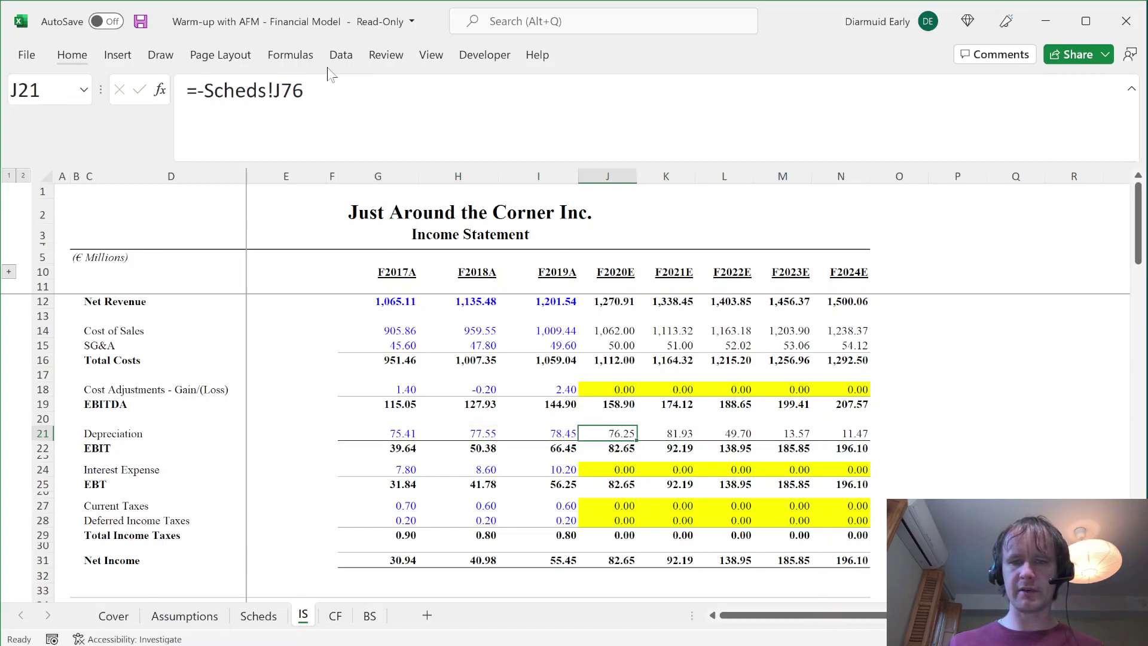
key("Right")
key("Right")
key("Left")
key("Right")
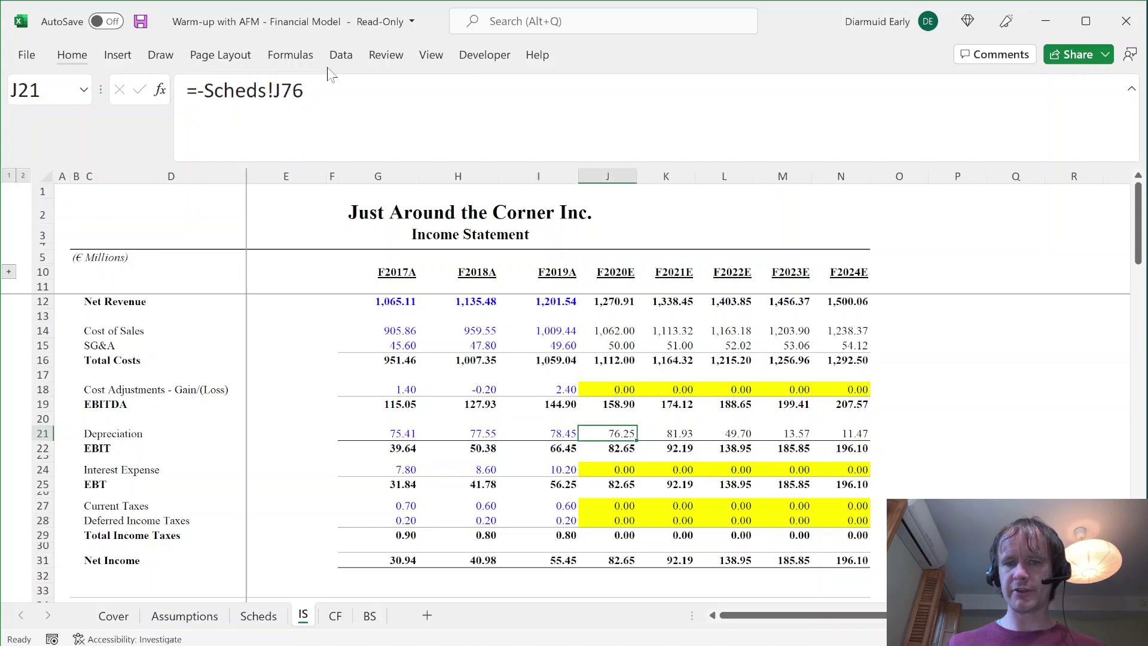
key("Right")
key("Right")
key("Right")
key("Right")
key("Left")
key("Left")
key("Left")
key("Left")
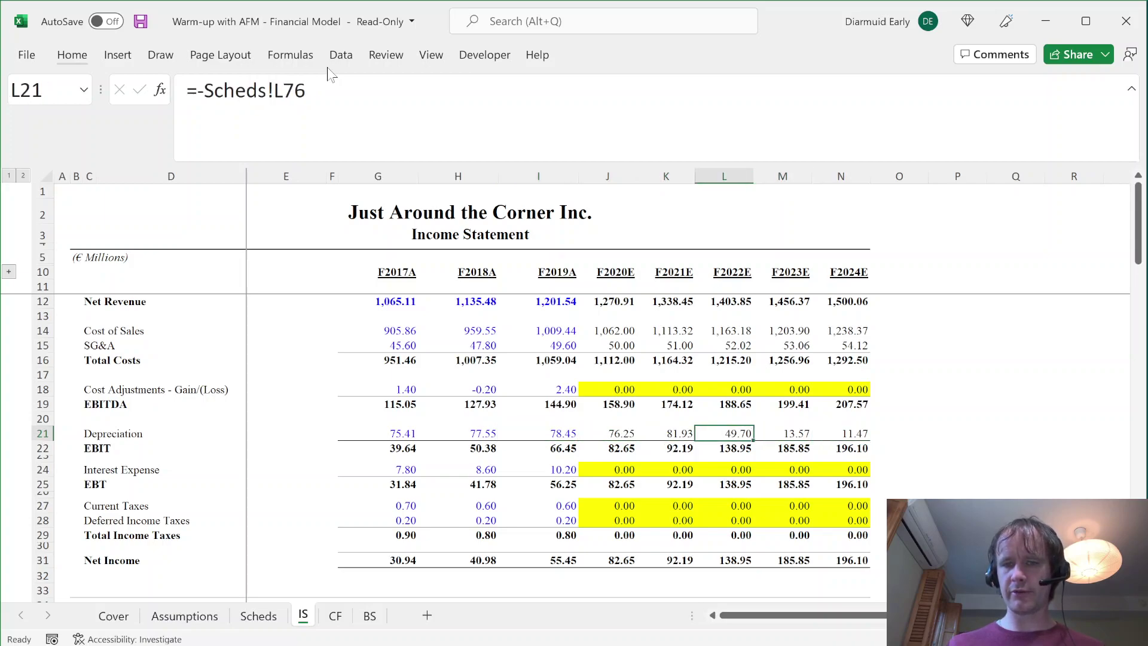
key("Left")
key("Right")
key("Right")
key("Right")
key("Right")
key("Right")
key("Left")
key("Left")
key("Left")
key("Left")
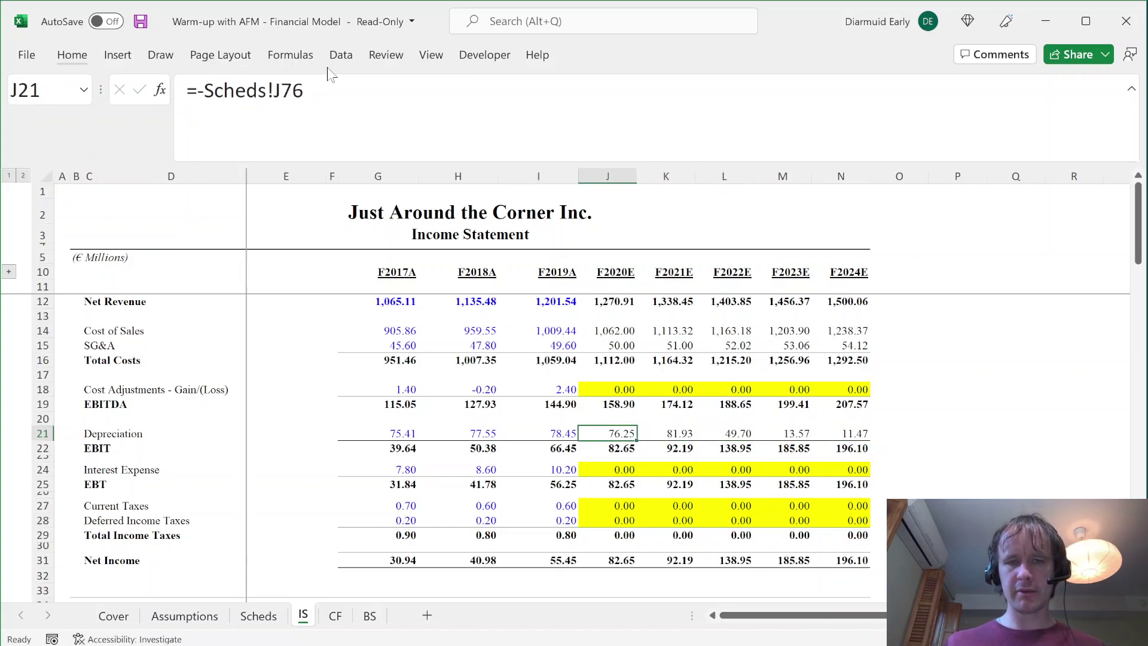
key("Left")
key("Left")
key("Right")
key("Right")
key("Left")
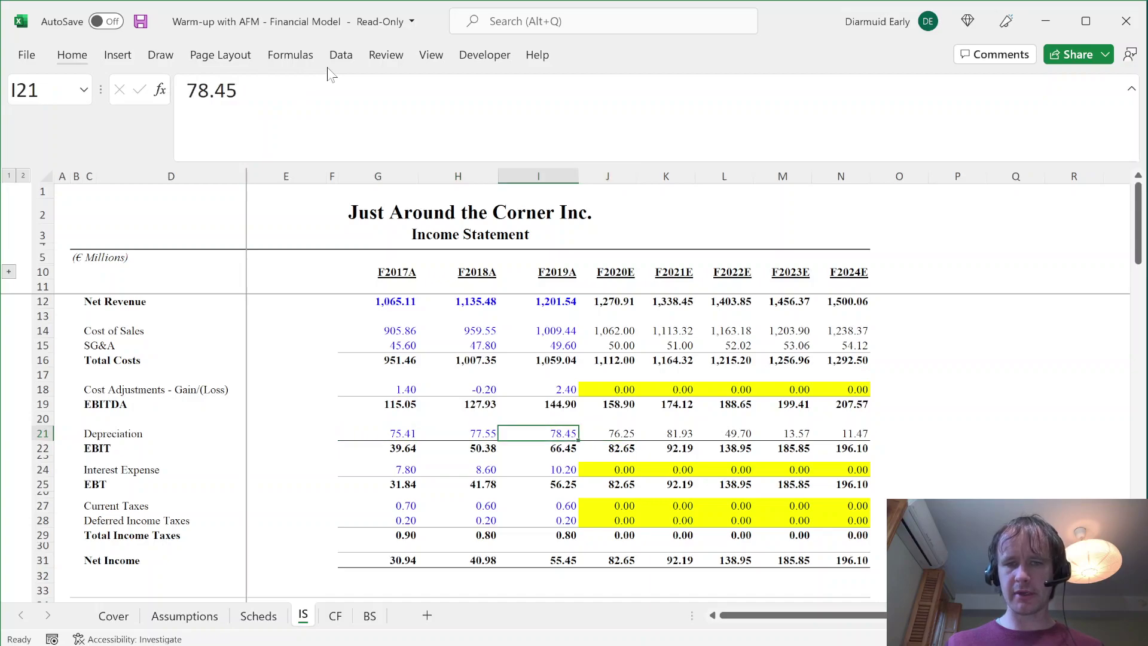
key("Left")
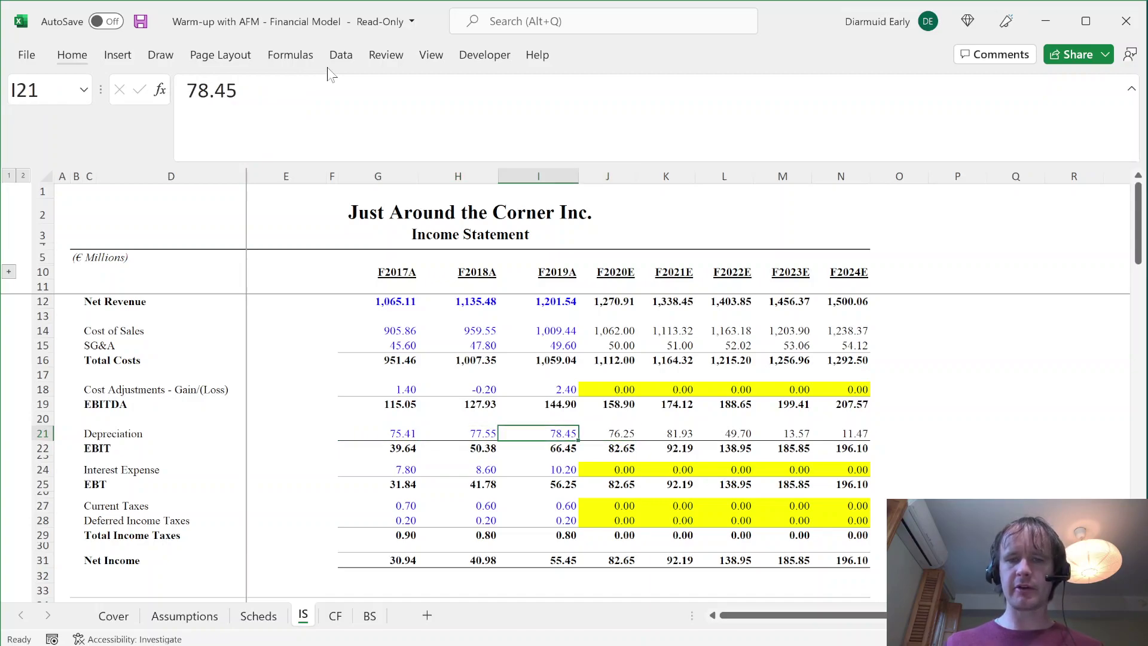
key("Right")
key("Right")
- Link Depreciation in J10 of the CF sheet to =IS!J21 and fill the link across to N10
key("ctrl+Page_Down")
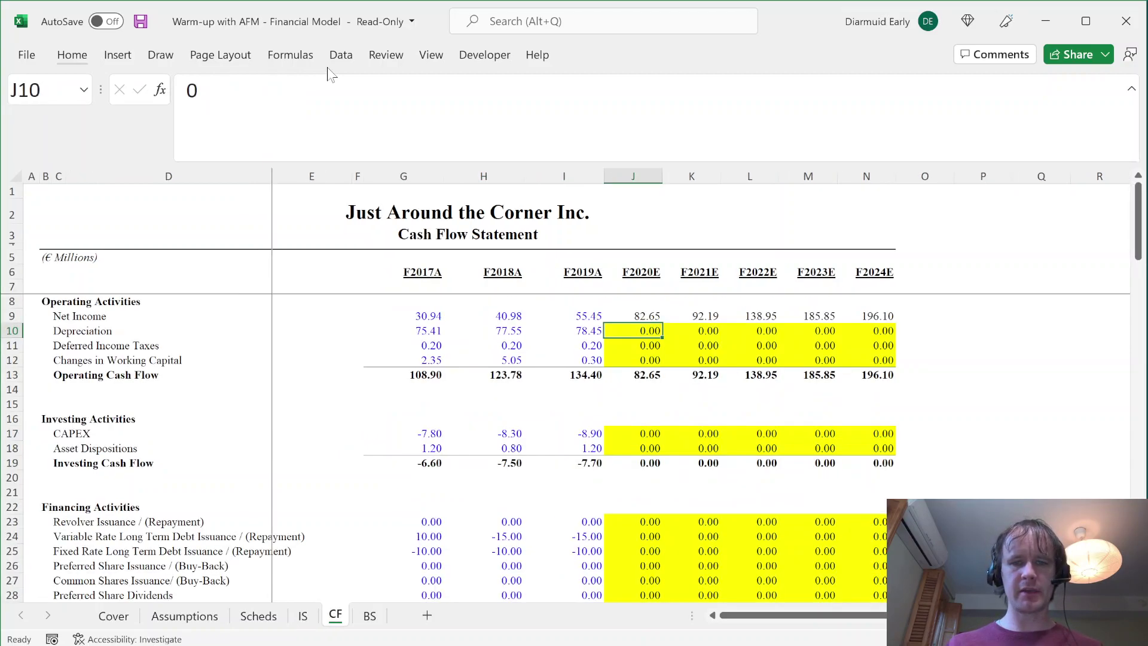
type("=")
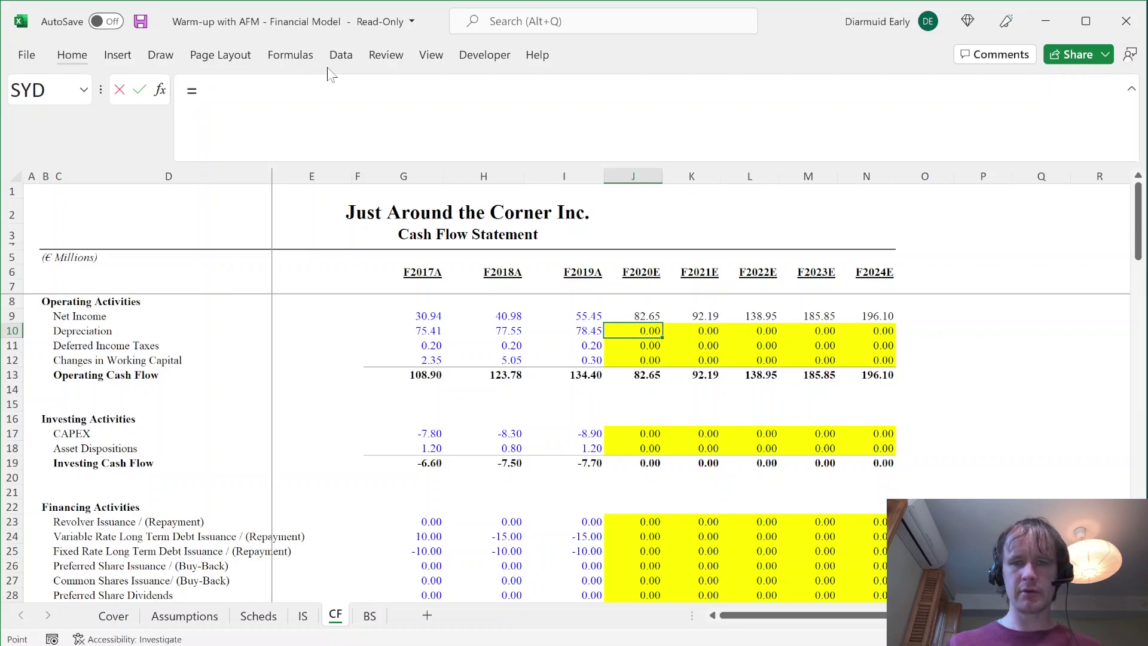
key("ctrl+Page_Up")
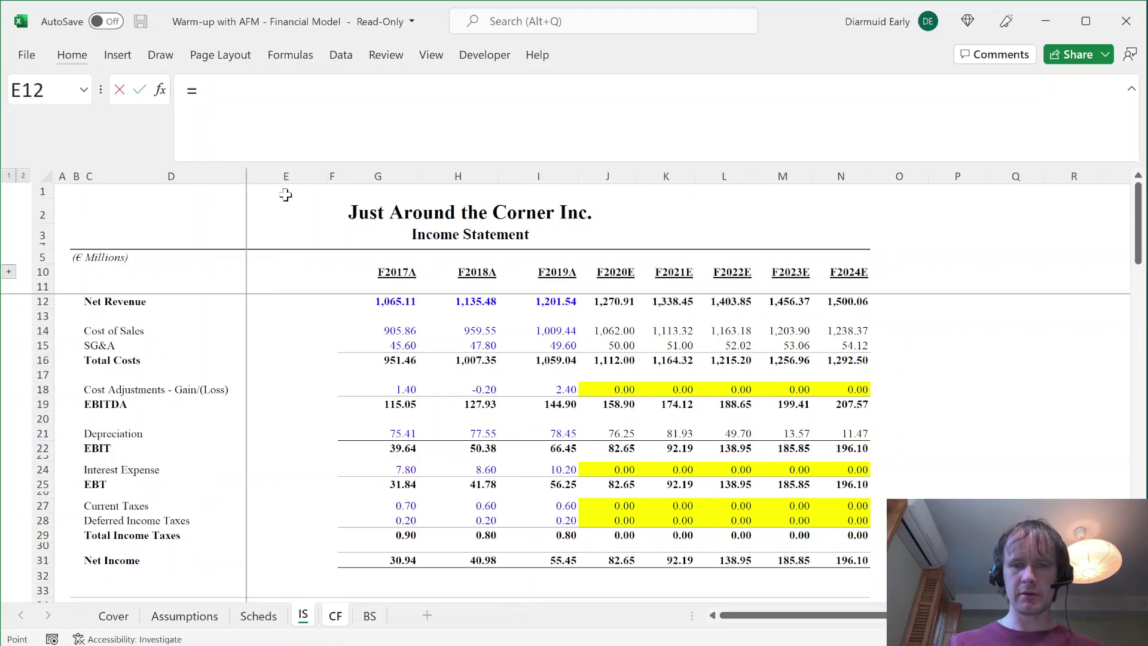
left_click(610, 431)
key("ctrl+Return")
key("ctrl+shift+Right")
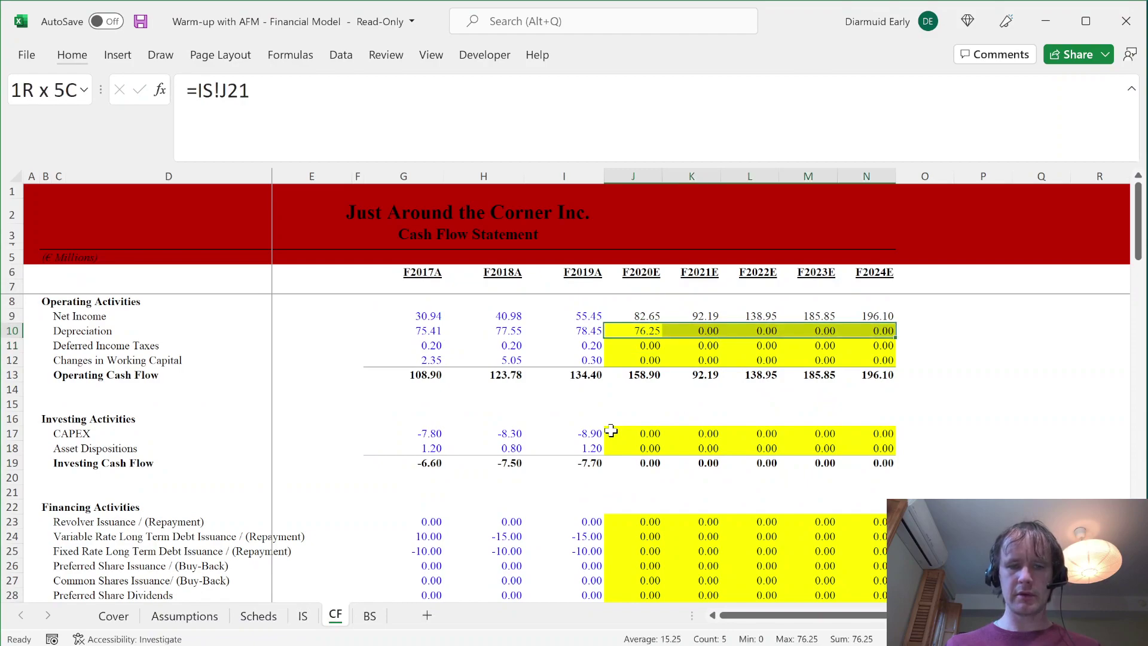
key("ctrl+r")
- Remove the yellow fill from the linked Depreciation cells J10:N10 on the cash flow statement
key("alt+h")
key("h")
key("n")
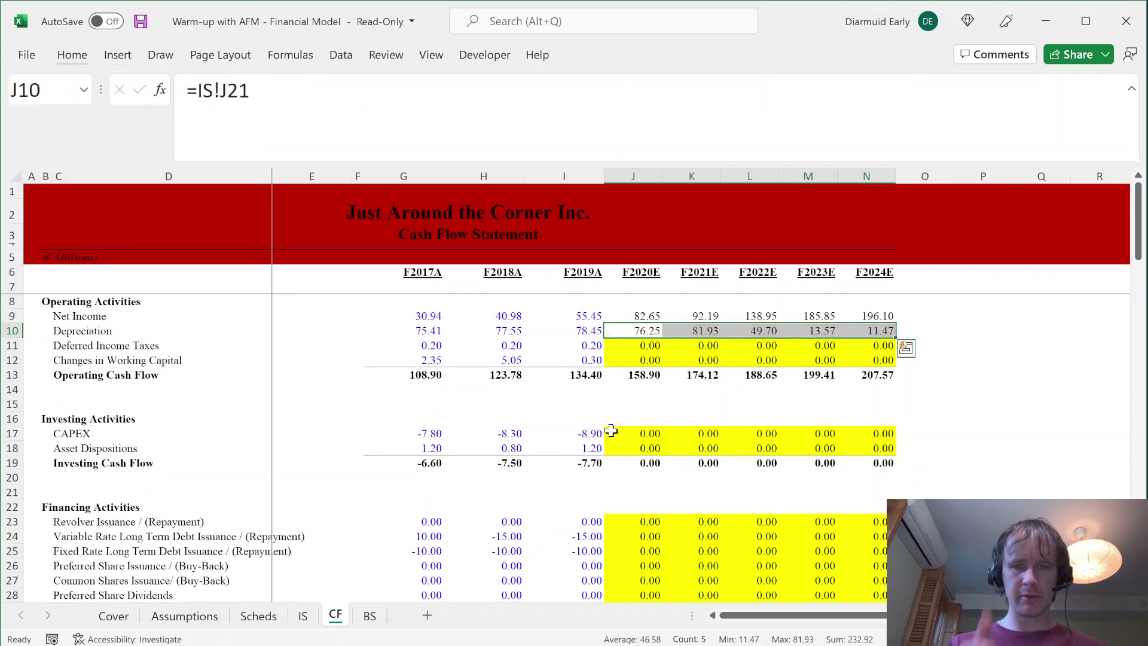
- Insert two rows above Total Depreciation on the Scheds sheet and enter the label Total Capex in C76
key("Down")
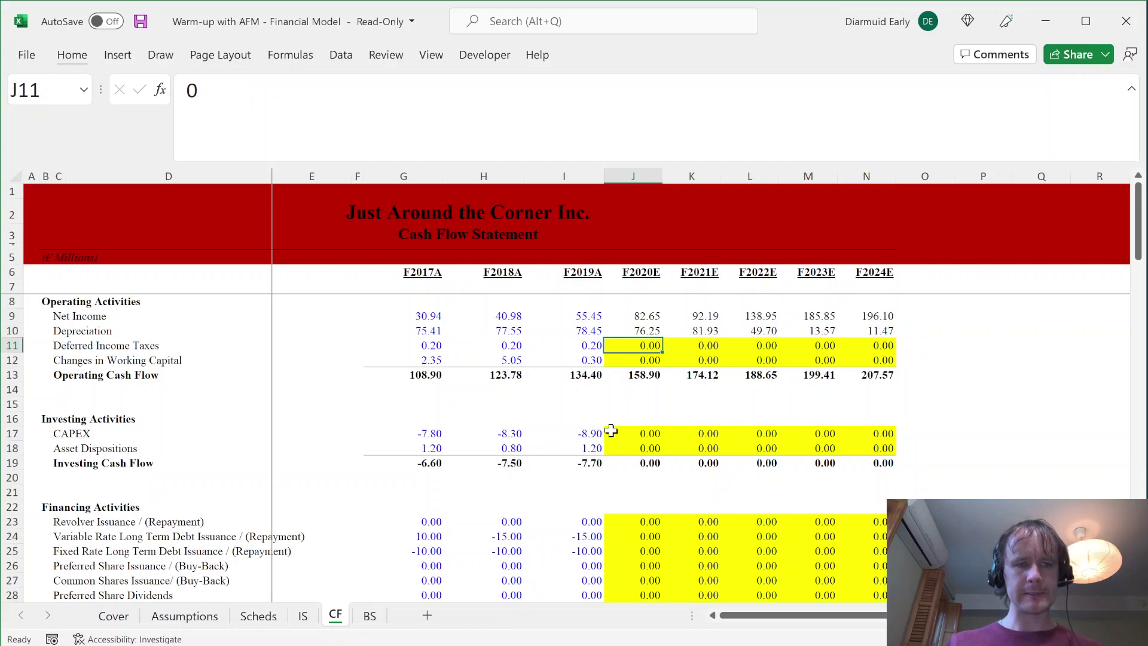
key("Down")
left_click(611, 430)
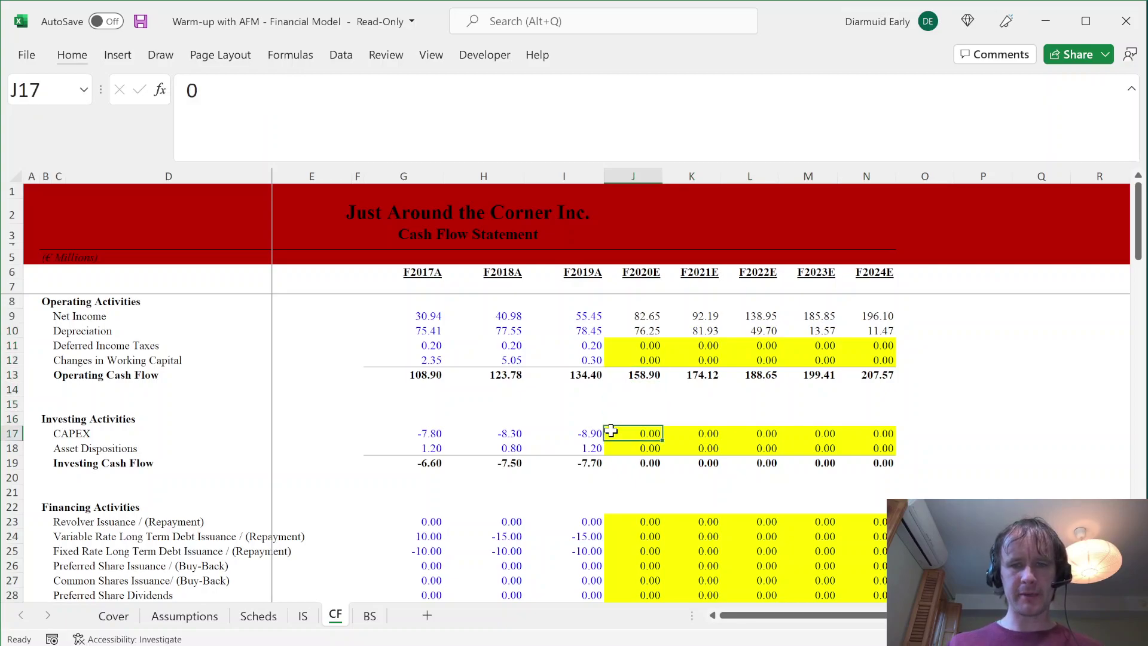
key("ctrl+Page_Up")
key("ctrl+Page_Up")
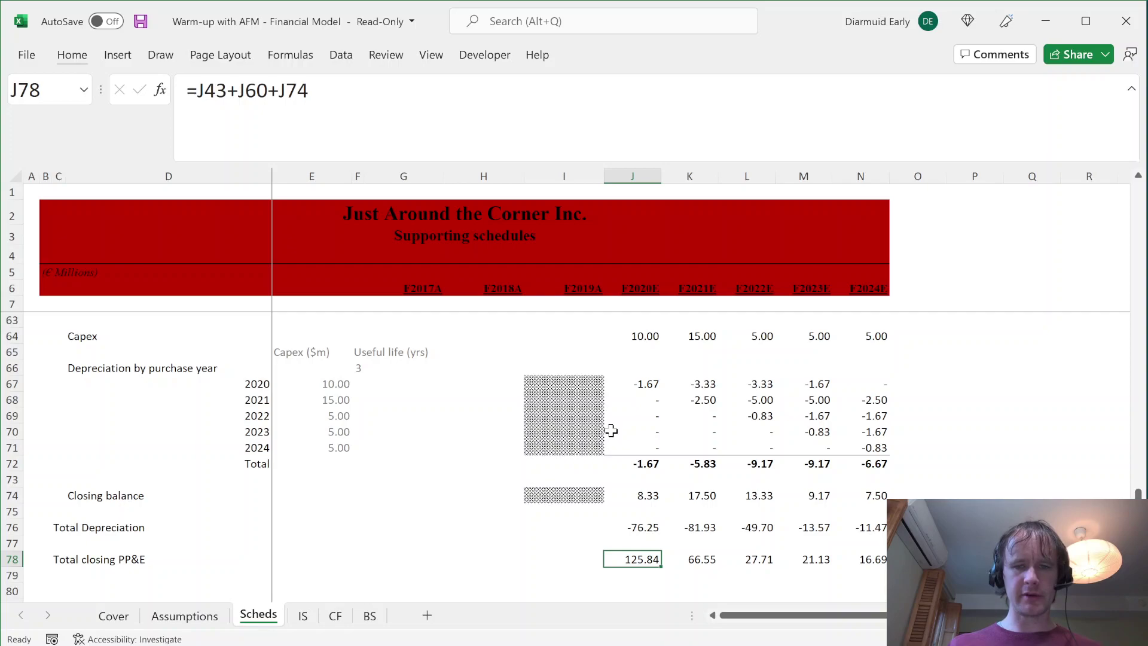
key("Down")
key("Left")
key("ctrl+Left")
key("Right")
key("Up")
key("Up")
key("Up")
key("Right")
key("alt")
key("h")
key("i")
key("r")
key("F4")
type("Tot")
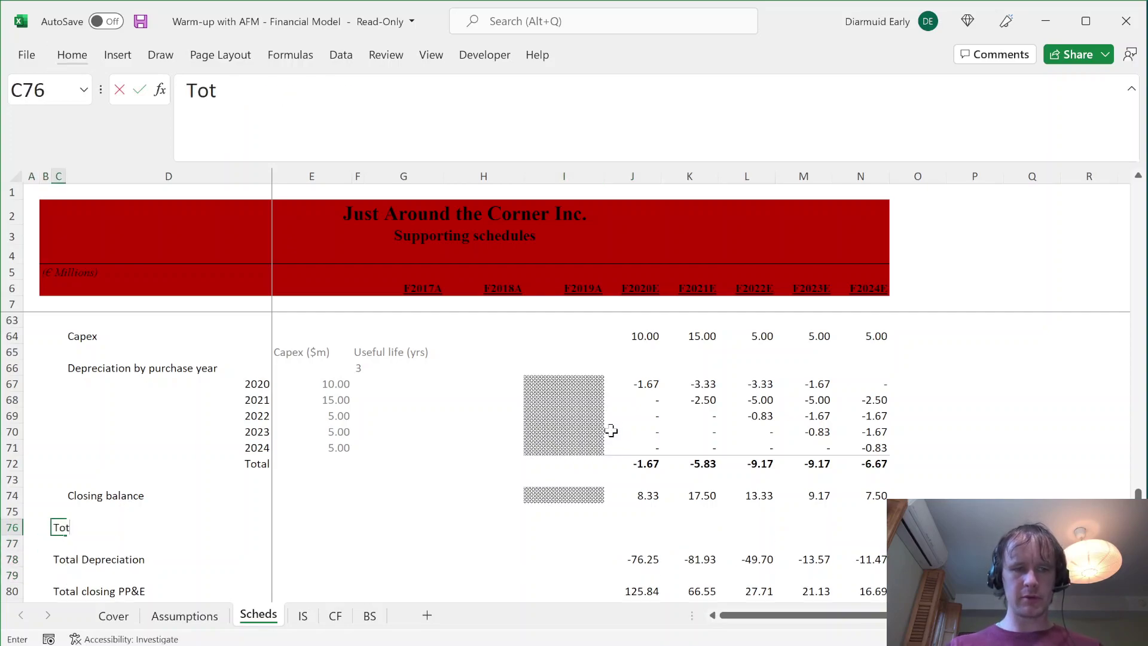
type("al Capex")
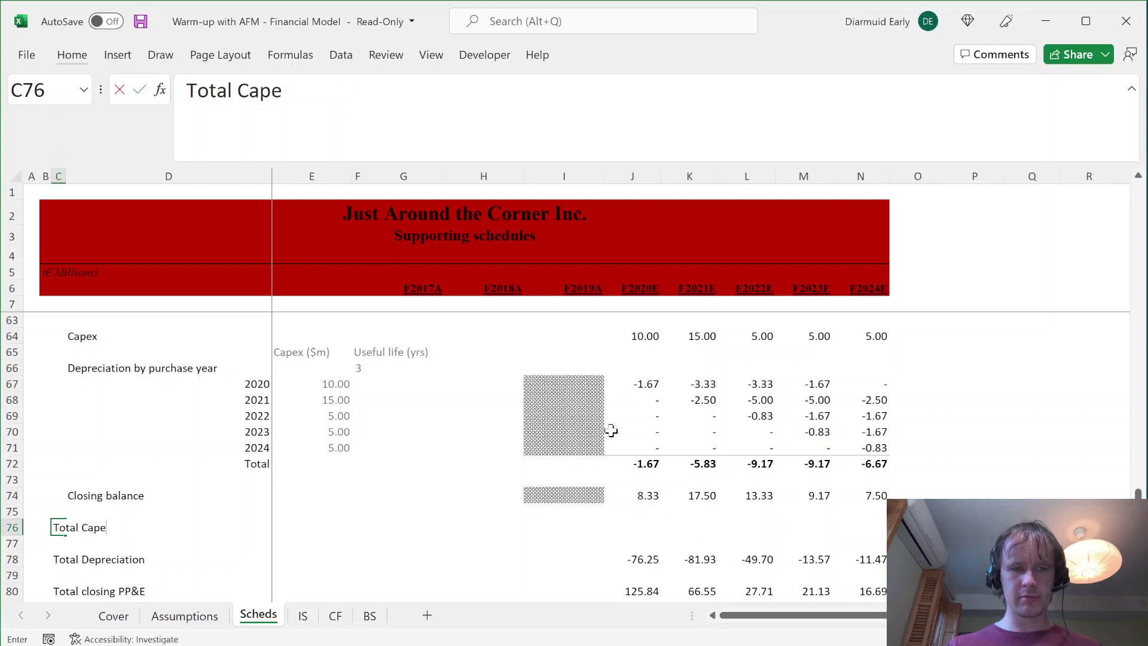
- Enter =J50++J64 for Total Capex in J76, summing the new store capex and the other capex for F2020E
key("Right")
key("Right")
key("Right")
key("Right")
key("Right")
key("Right")
key("Right")
type("=")
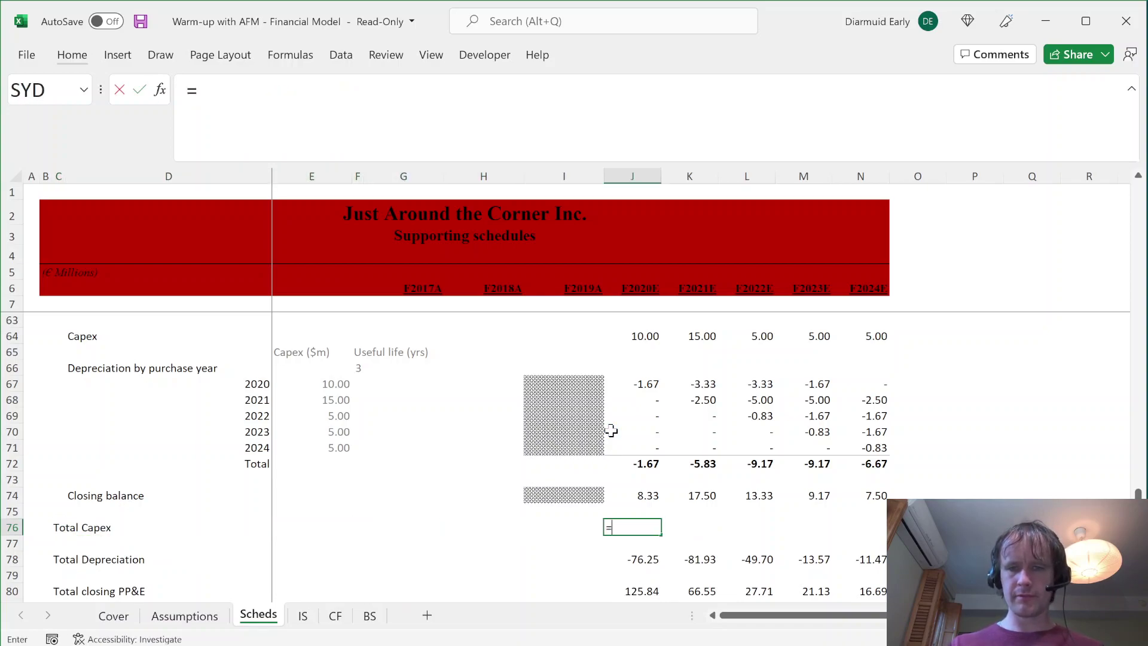
key("Up")
key("Up")
key("Up")
key("Up")
key("Up")
key("Up")
key("Up")
key("Up")
key("Up")
key("Up")
key("Up")
key("Up")
key("Up")
key("Up")
key("Up")
key("Up")
key("Up")
key("Up")
key("Up")
key("Up")
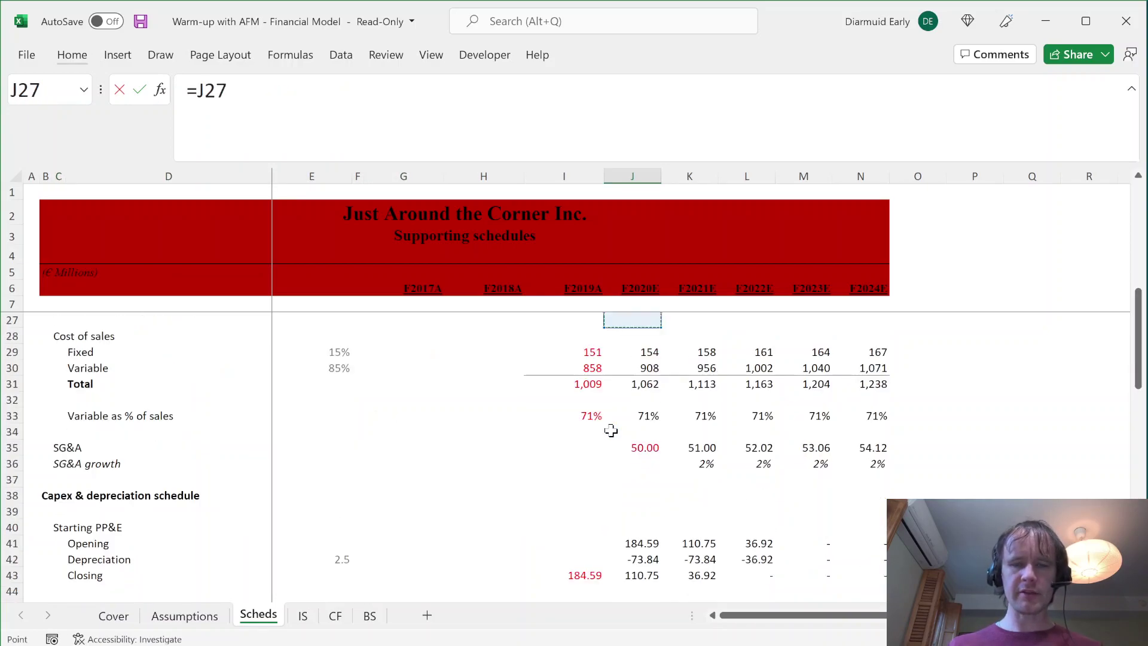
key("Up")
key("Up")
key("Up")
key("Up")
key("Up")
key("Up")
key("Up")
key("Up")
key("Up")
key("Up")
key("Up")
key("Up")
key("Up")
key("Up")
key("Up")
key("Up")
key("Up")
key("Up")
key("Down")
key("Down")
key("Down")
key("Down")
key("Down")
key("Down")
key("Down")
key("Down")
key("Down")
key("Down")
key("Down")
key("Down")
key("Down")
key("Down")
key("Down")
key("Down")
key("Down")
key("Down")
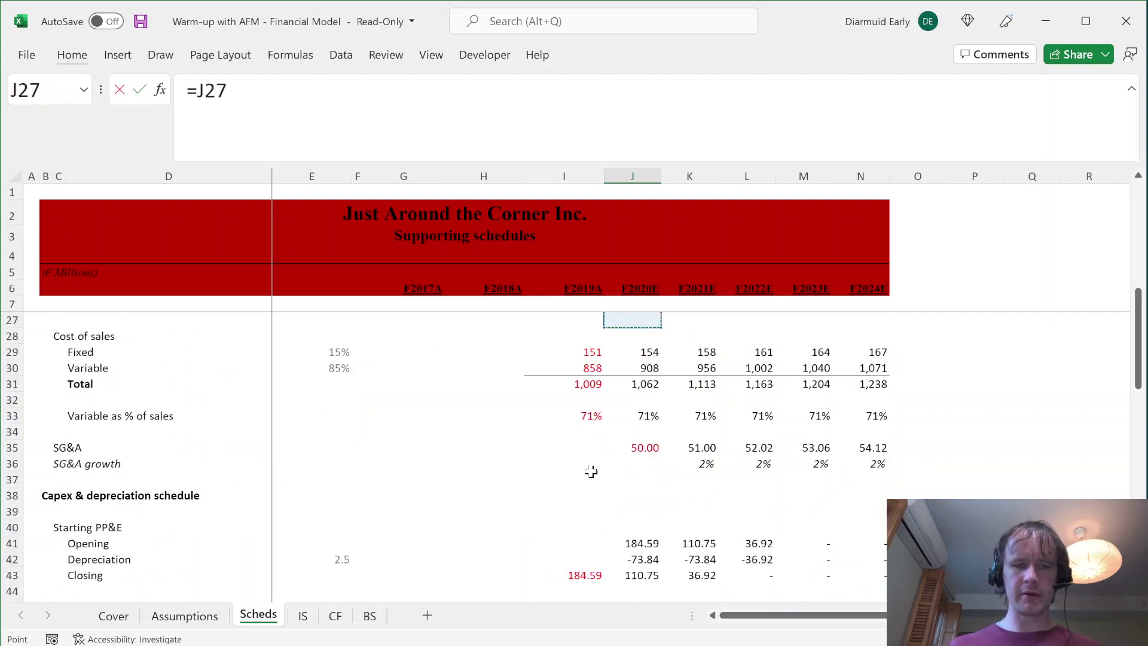
scroll(676, 558, "down", 3)
scroll(676, 558, "down", 1)
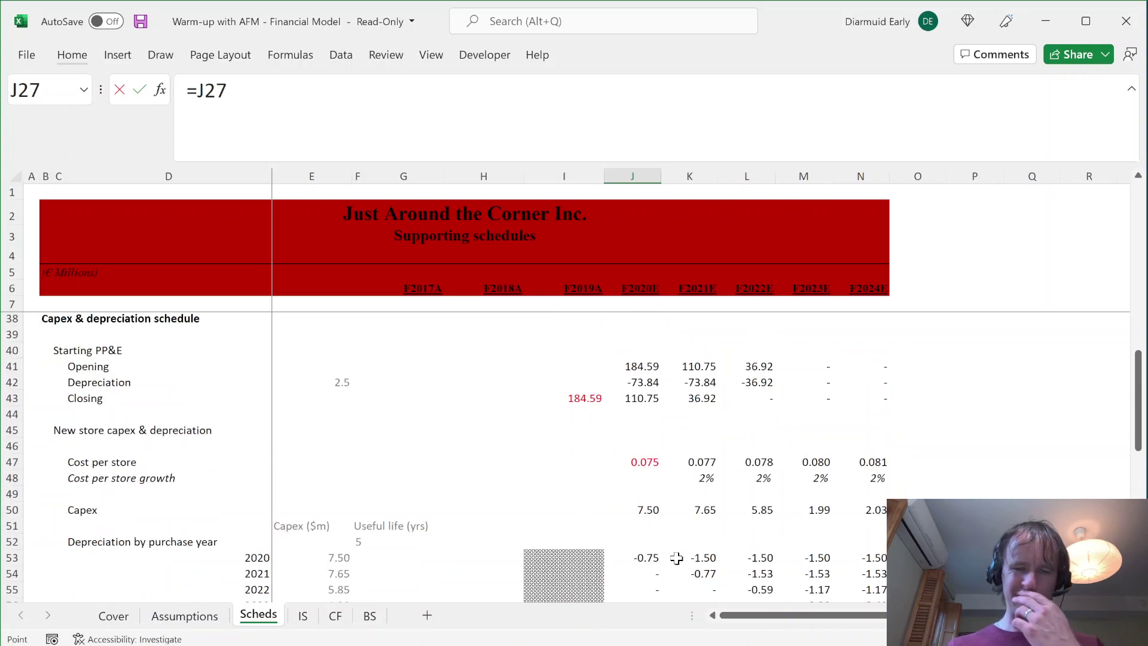
scroll(676, 558, "down", 3)
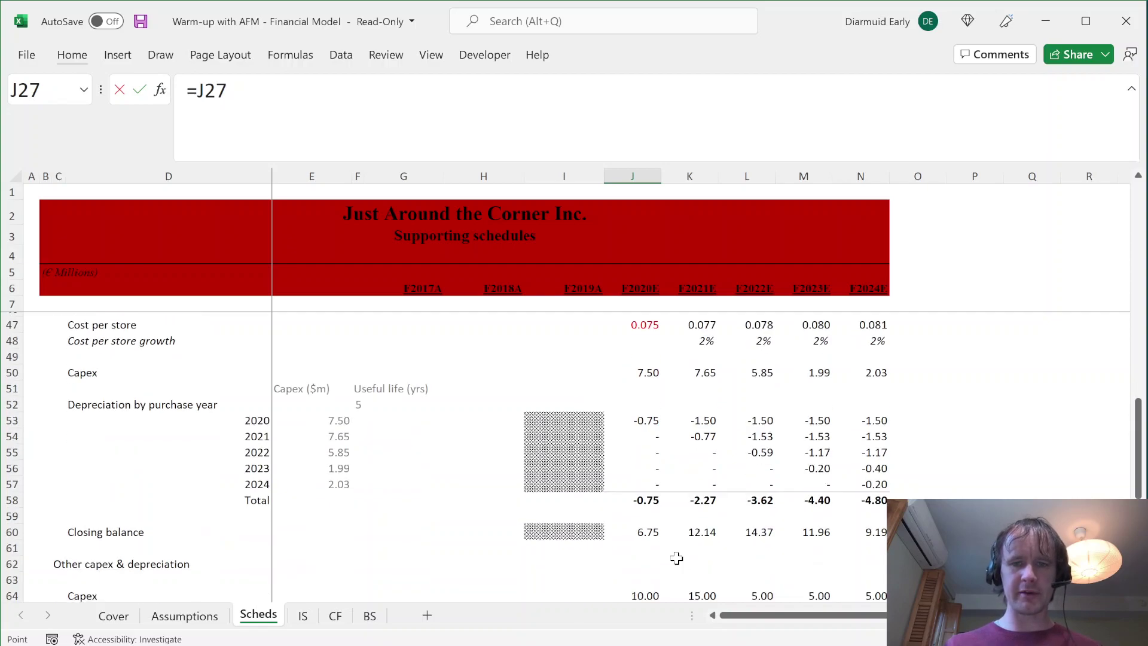
left_click(640, 532)
type("+")
scroll(637, 535, "down", 5)
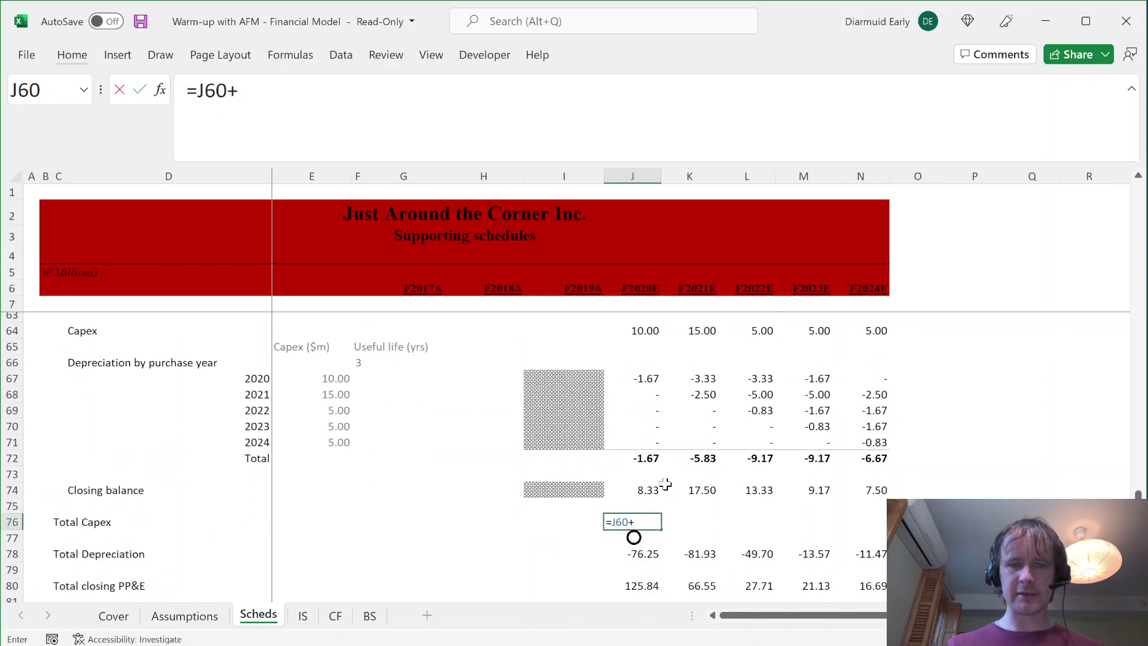
scroll(626, 588, "up", 3)
scroll(707, 396, "up", 3)
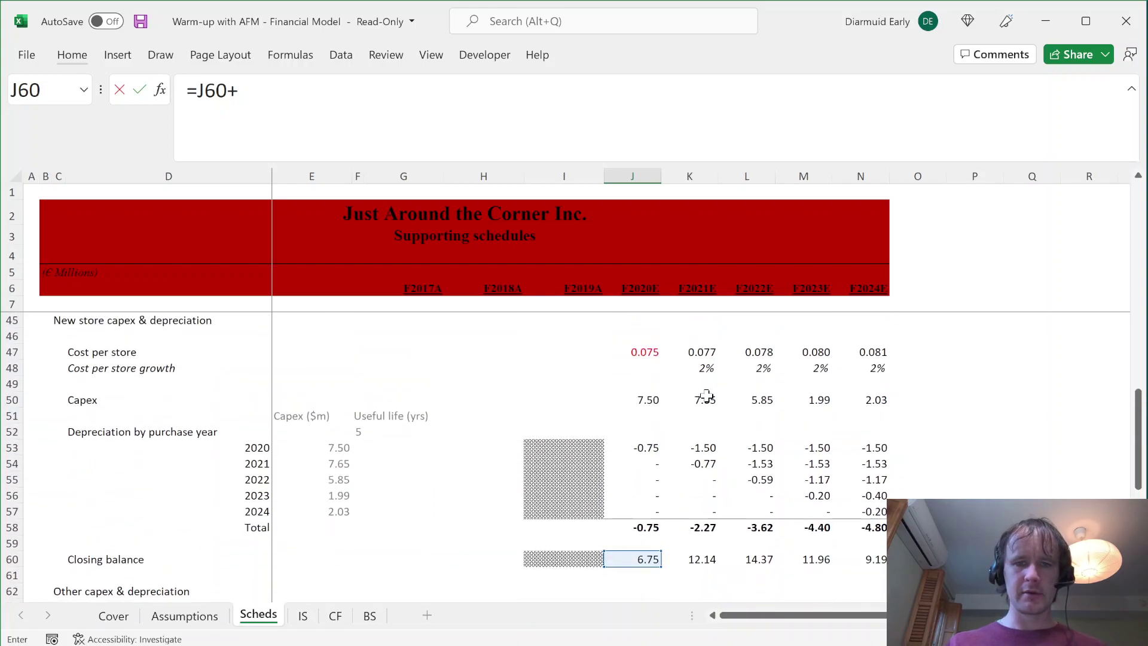
left_click_drag(629, 549, 656, 399)
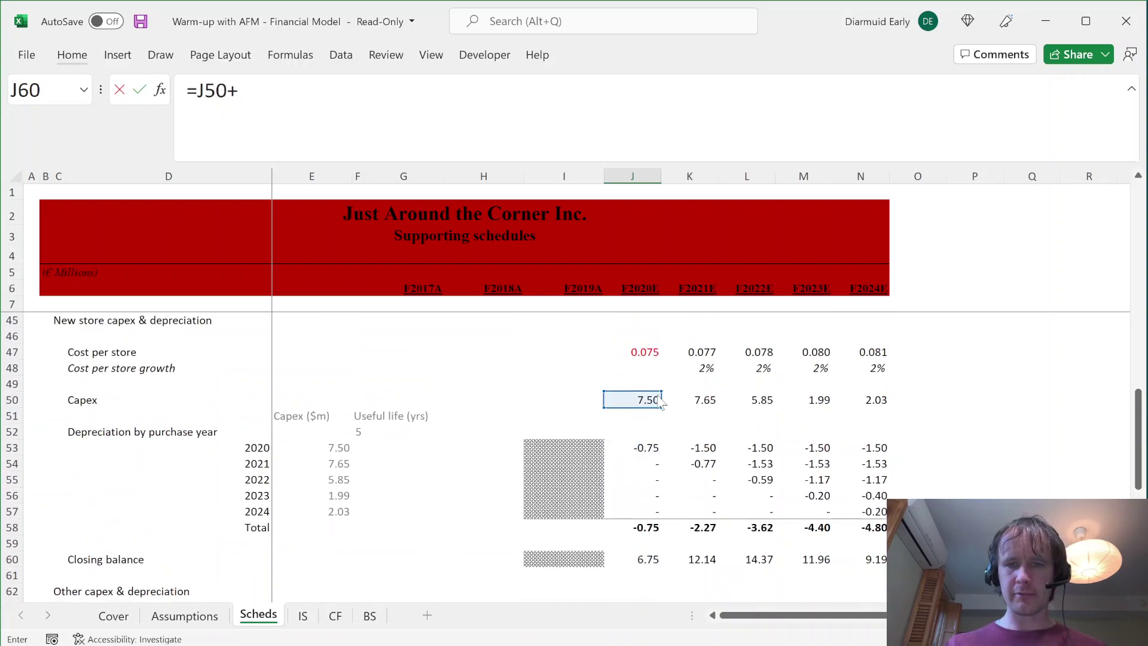
type("+")
left_click(646, 574)
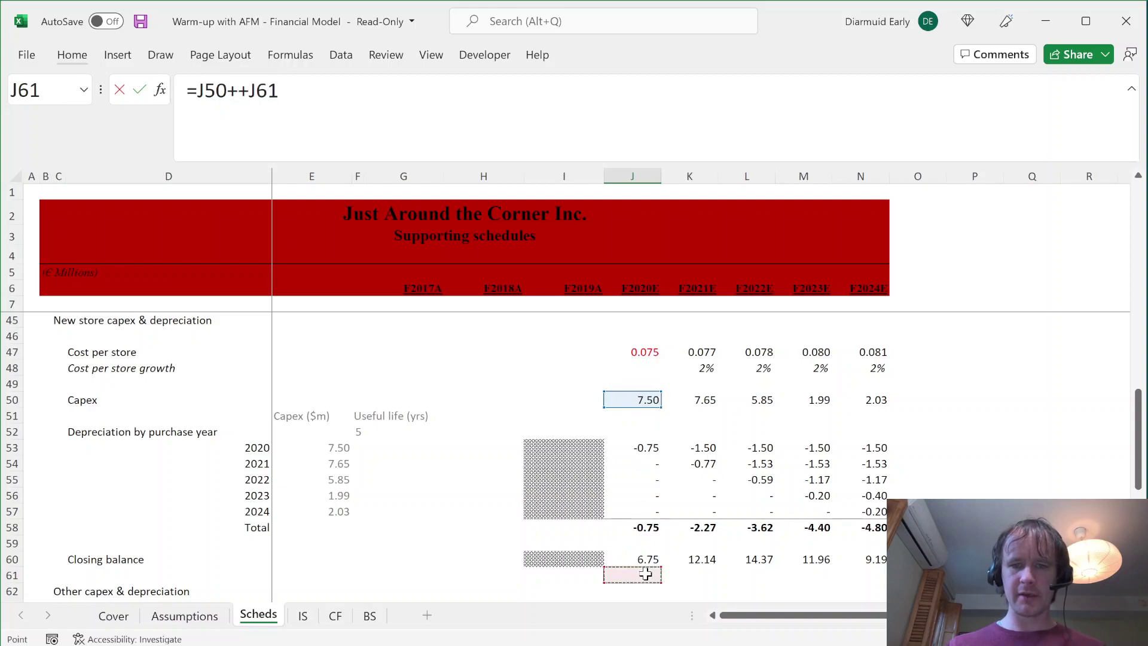
key("Down")
key("Down")
key("Down")
key("Return")
- Fill the Total Capex formula from J76 across to N76
key("Up")
key("shift+Right")
key("shift+Right")
key("shift+Right")
key("shift+Right")
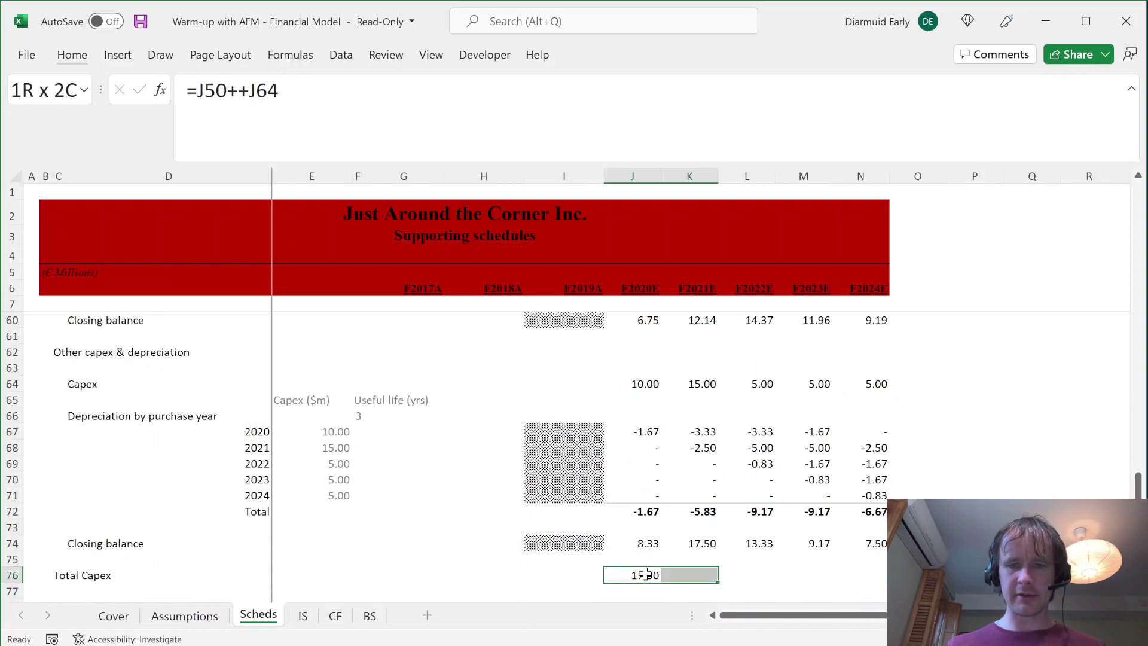
key("ctrl+r")
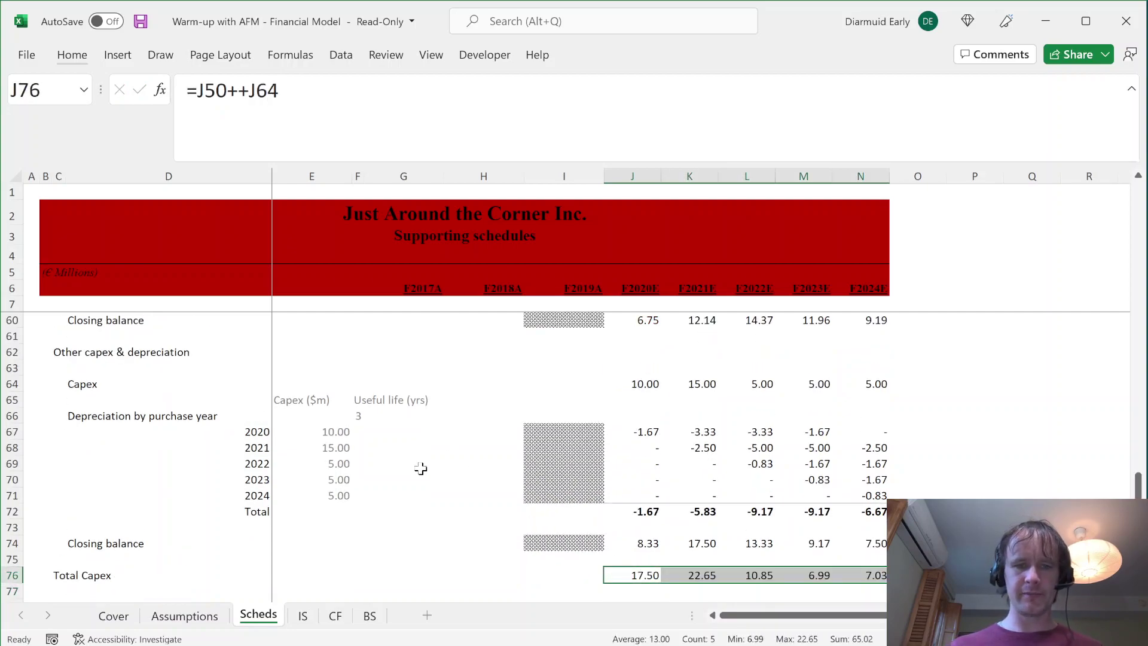
- Link CAPEX in J17 of the CF sheet to =-Scheds!J76 and fill the link across to N17
key("ctrl+Page_Down")
key("ctrl+Page_Down")
type("=")
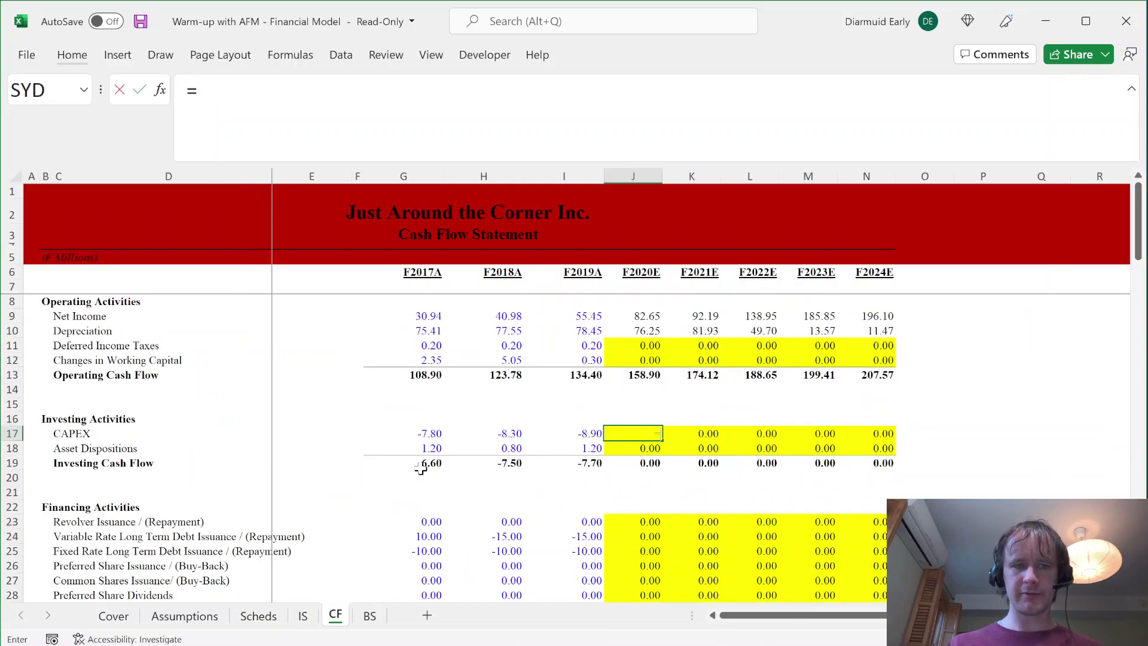
key("ctrl+Page_Up")
key("ctrl+Page_Up")
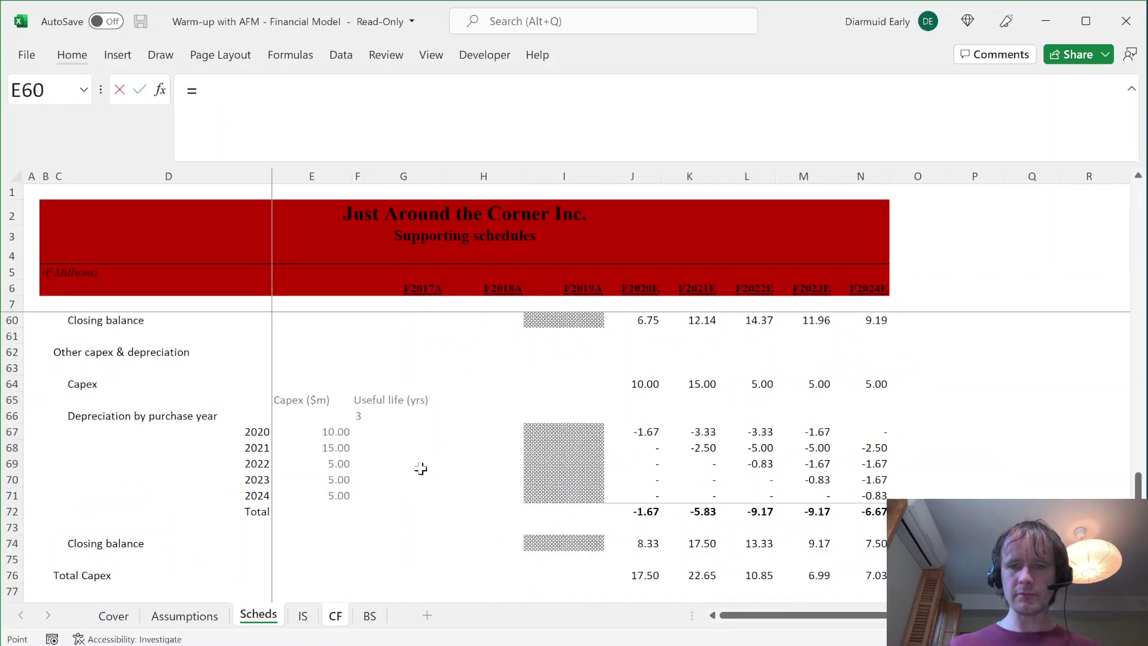
type("-")
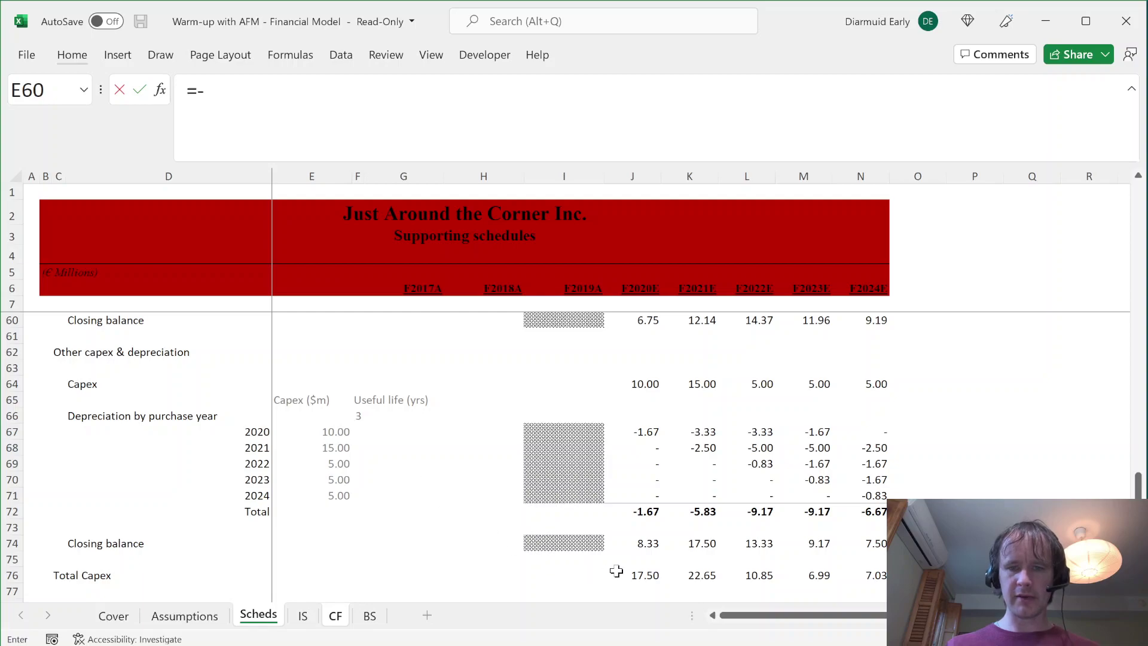
left_click(637, 576)
key("ctrl+Return")
key("ctrl+shift+Right")
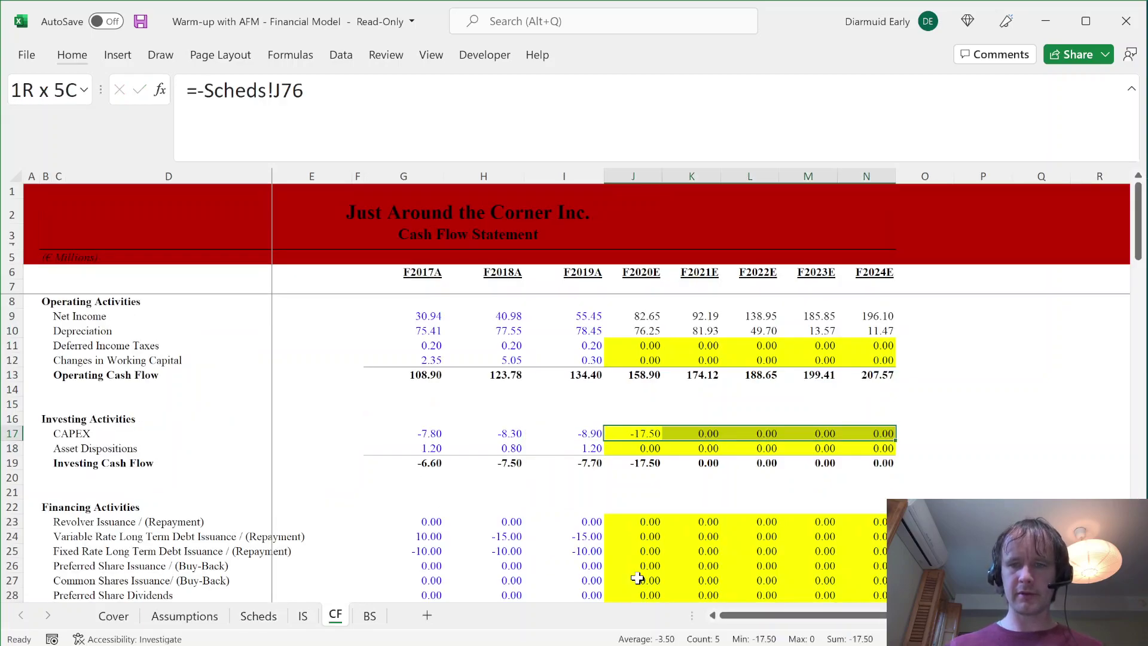
key("ctrl+r")
- Remove the yellow fill from the linked CAPEX cells J17:N17 on the cash flow statement
key("alt+h")
key("h")
key("n")
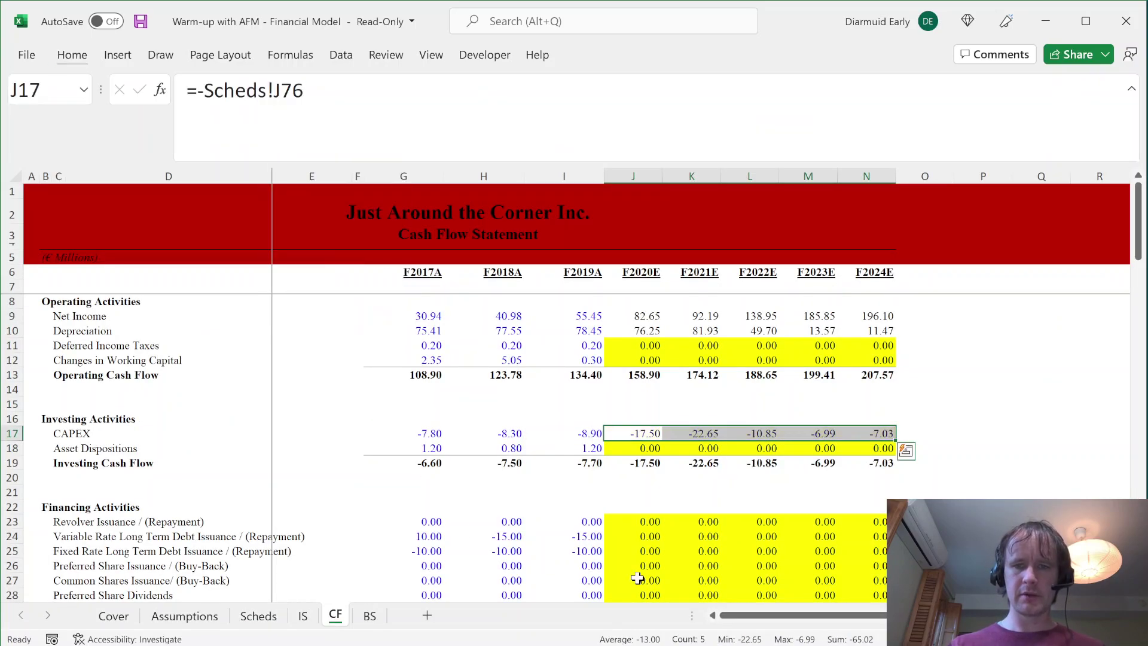
scroll(732, 432, "down", 3)
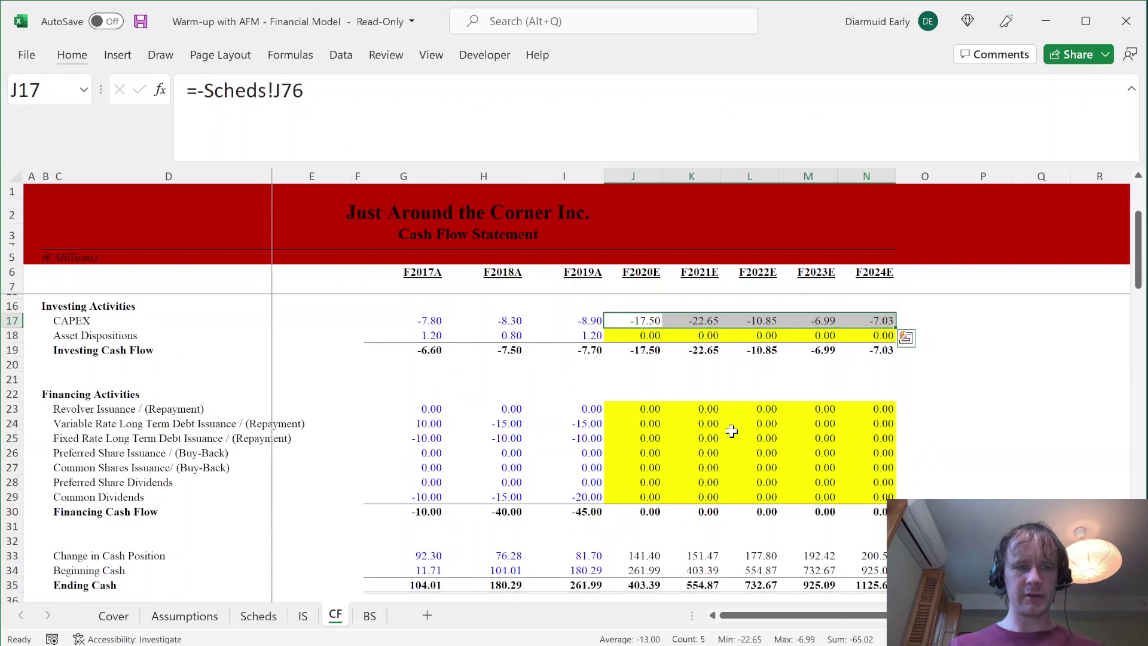
scroll(732, 431, "up", 3)
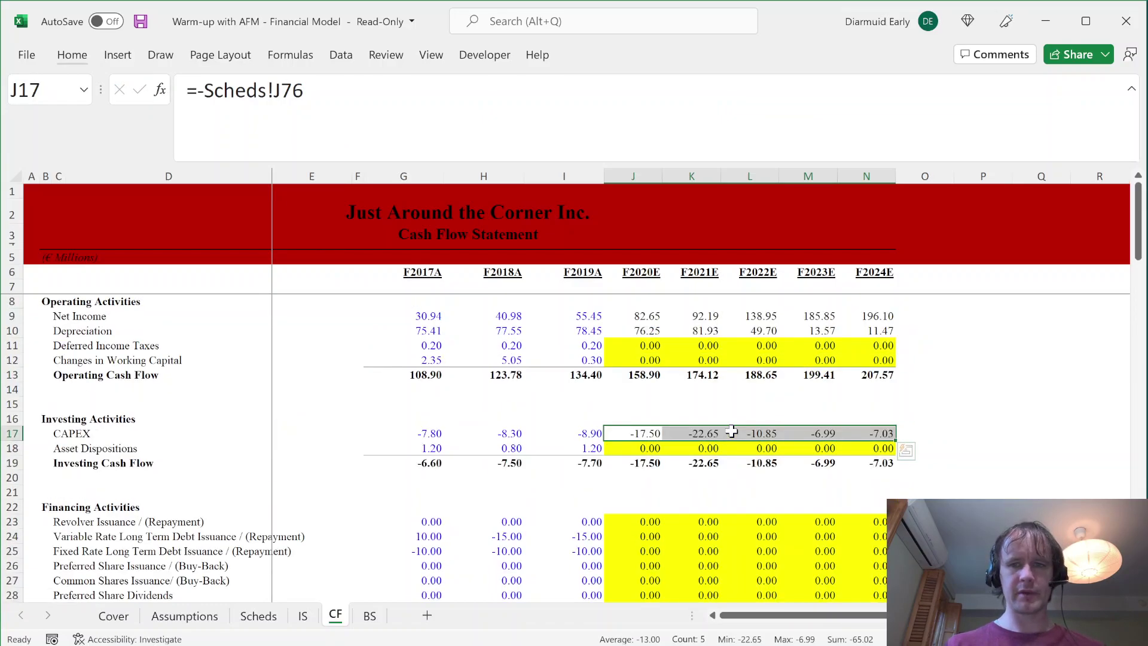
- Link Net PP&E in J14 of the BS sheet to =Scheds!J80 and fill the link across to N14
key("ctrl+Page_Down")
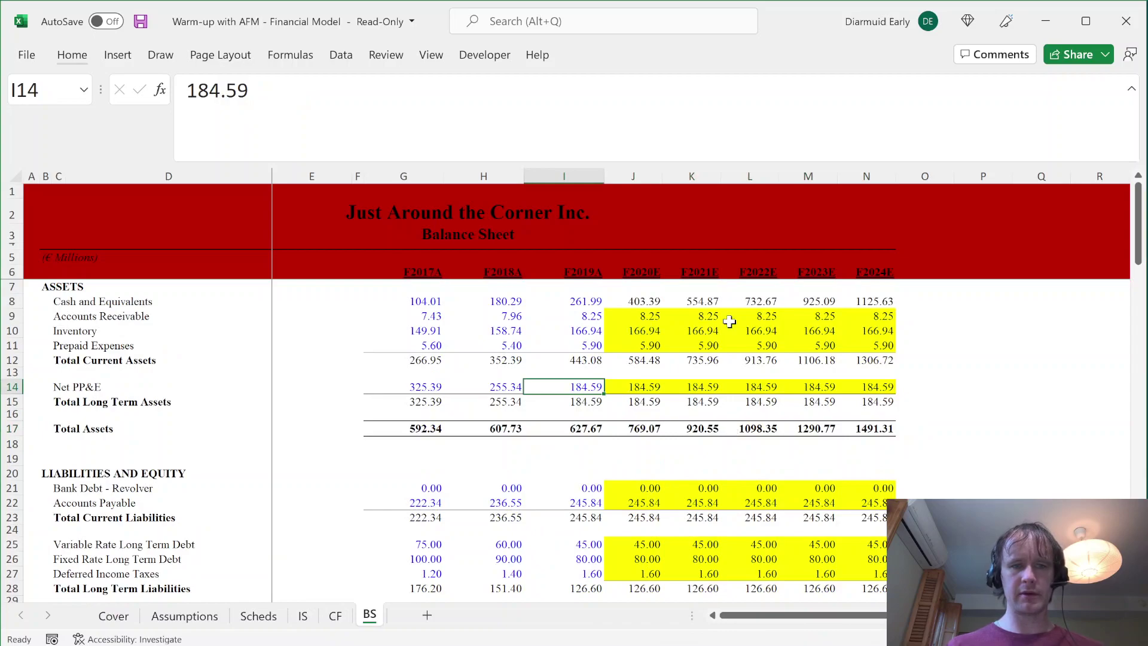
key("Right")
type("=")
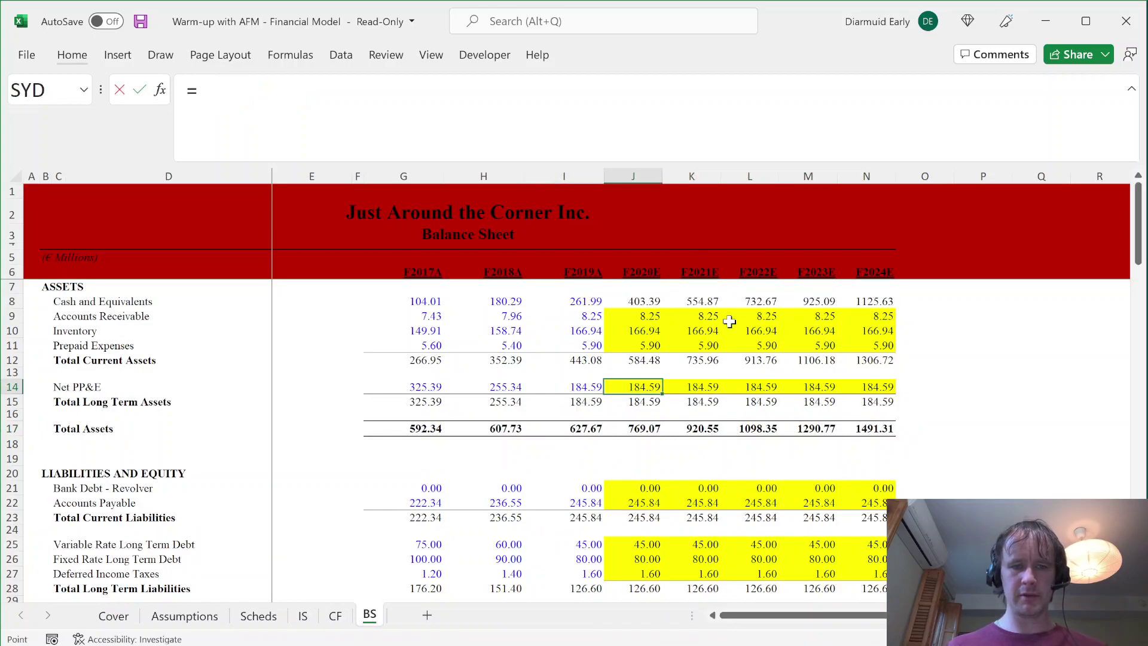
key("ctrl+Page_Up")
key("ctrl+Page_Up")
key("ctrl+Page_Up")
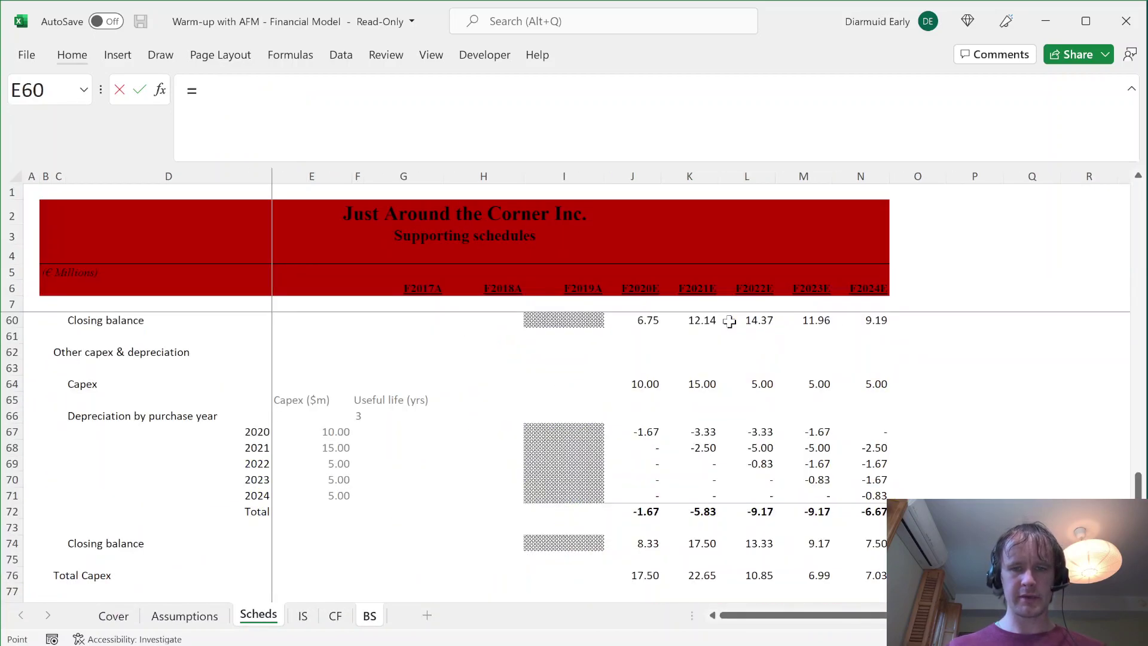
scroll(725, 463, "down", 2)
left_click(638, 556)
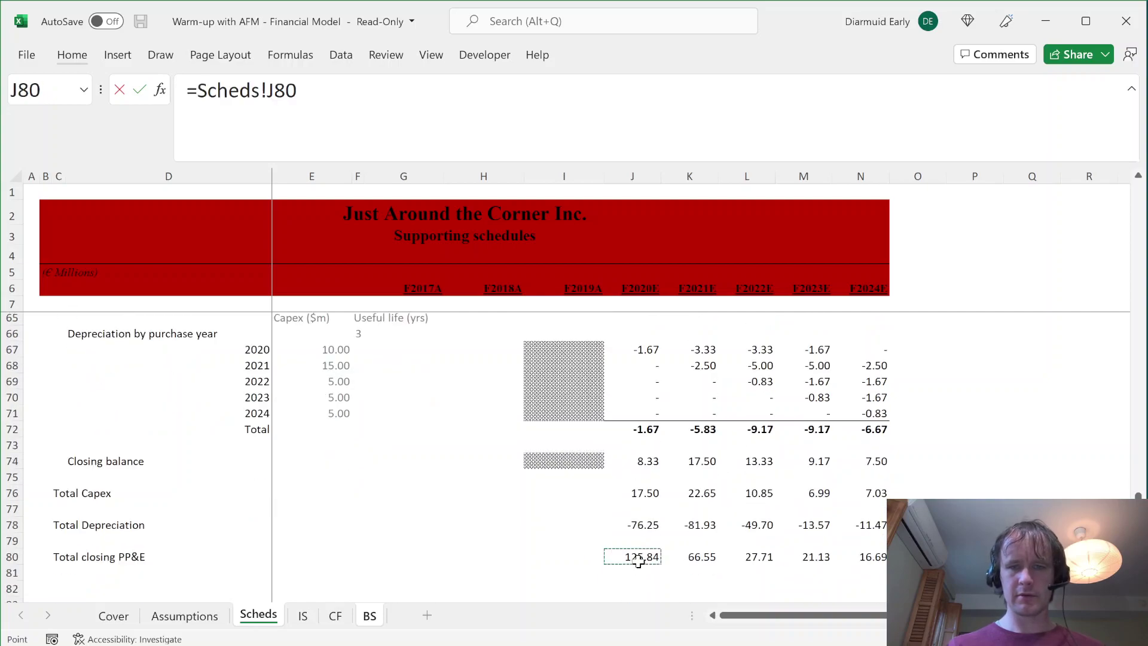
key("Return")
key("Up")
key("shift+Right")
key("shift+Right")
key("shift+Right")
key("shift+Right")
key("ctrl+r")
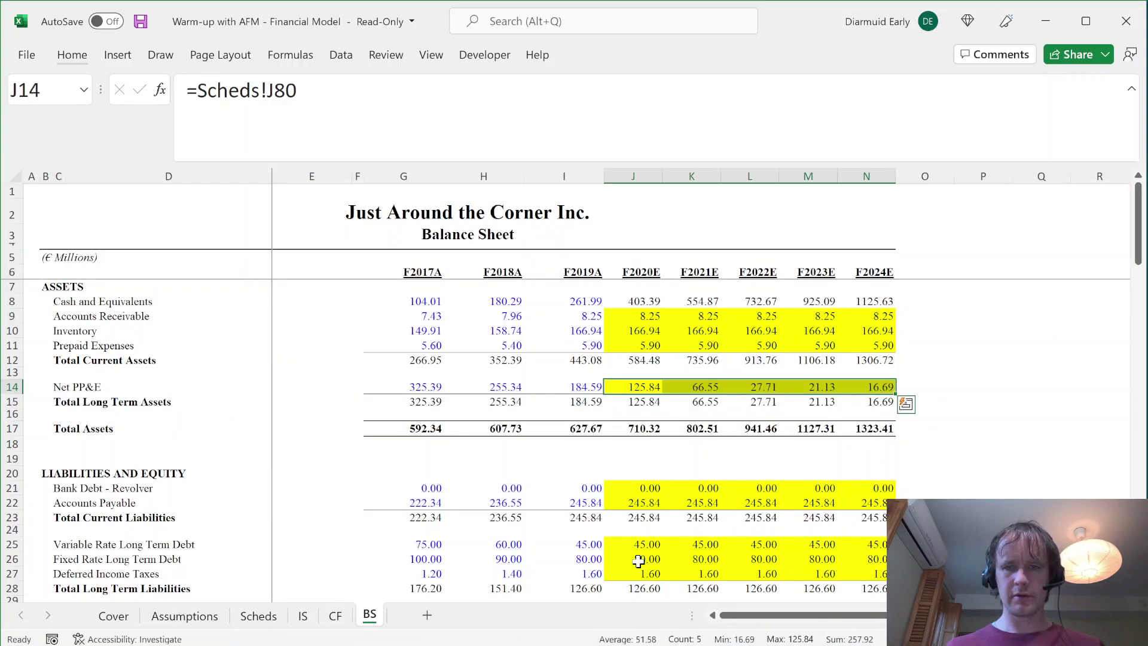
- Remove the yellow fill from the linked Net PP&E cells J14:N14 on the balance sheet
key("alt+h")
key("h")
key("n")
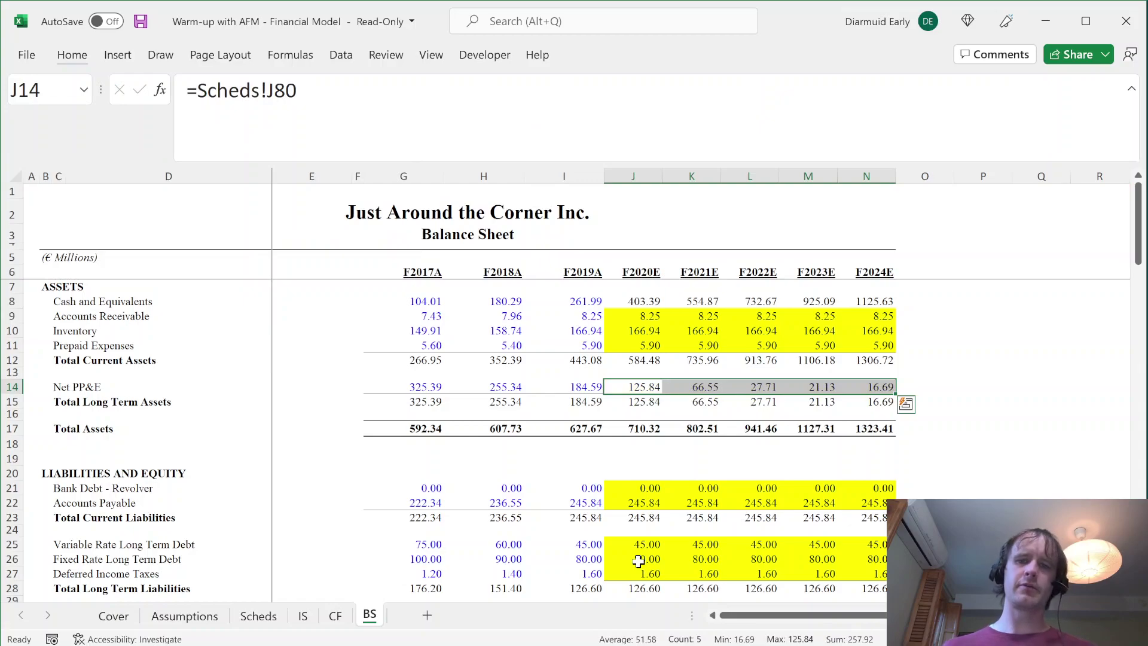
- Examine the BS check row and review the linked capex, depreciation and PP&E lines across the BS, CF, IS and Scheds sheets
scroll(682, 357, "down", 6)
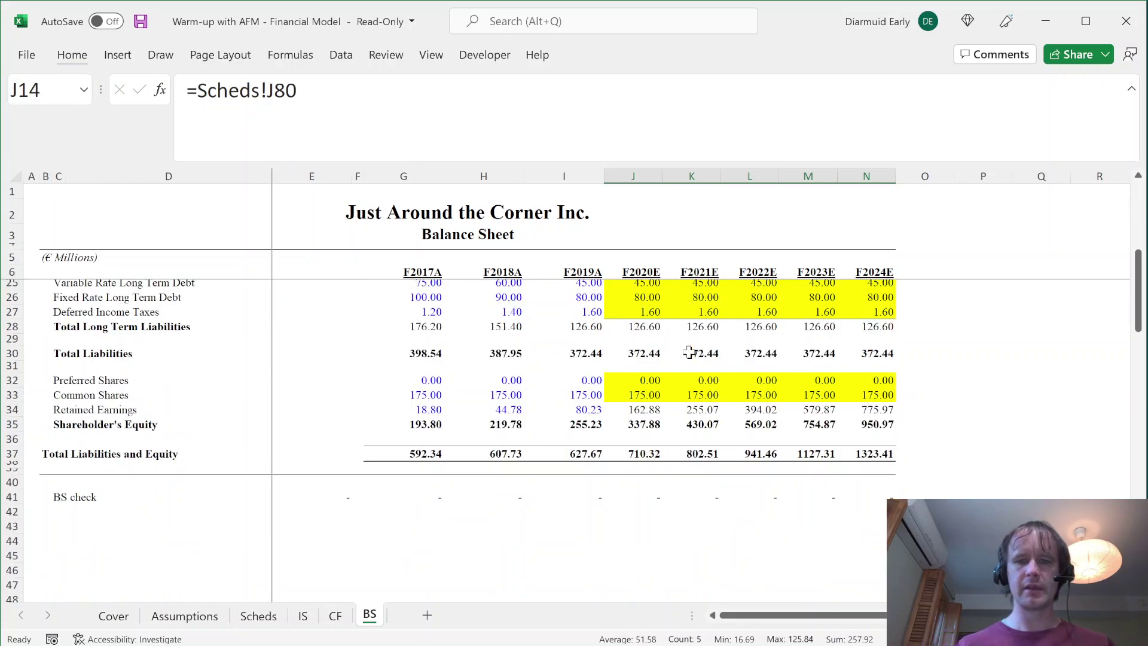
scroll(689, 353, "up", 6)
scroll(689, 353, "up", 1)
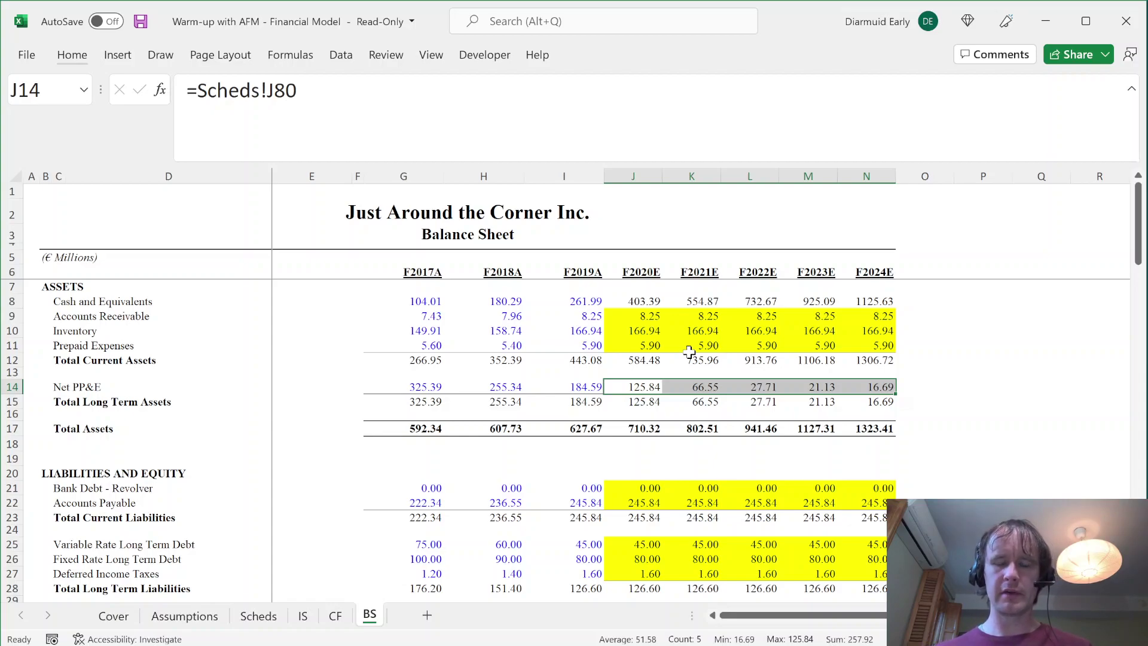
key("ctrl+Page_Up")
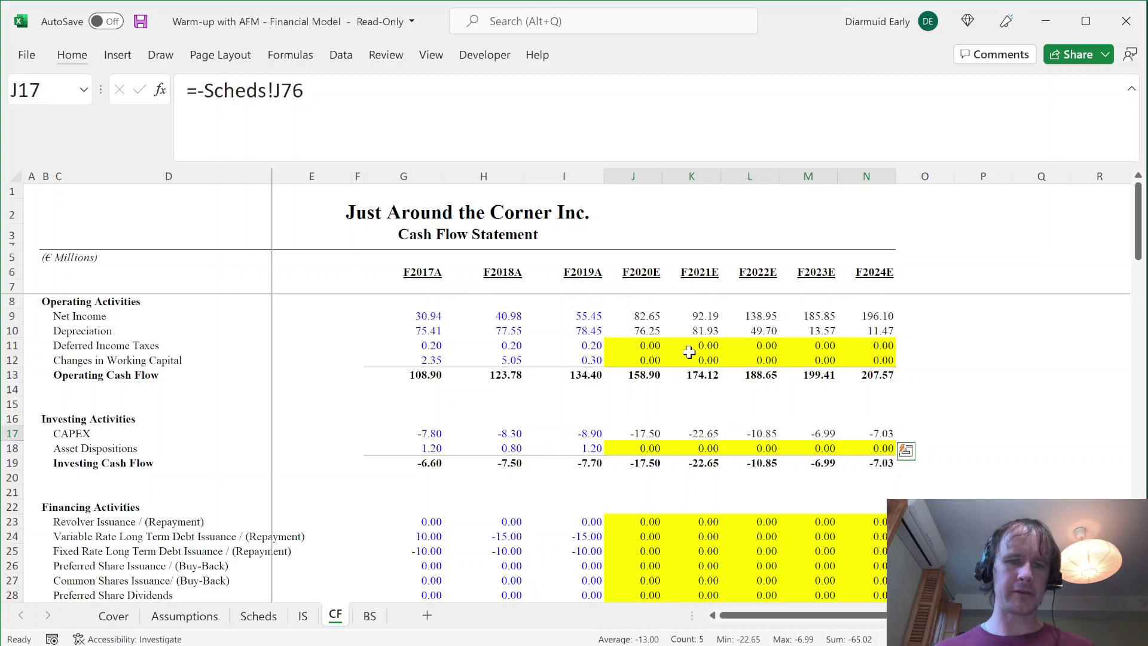
key("ctrl+Page_Up")
key("ctrl+Page_Down")
key("ctrl+Page_Down")
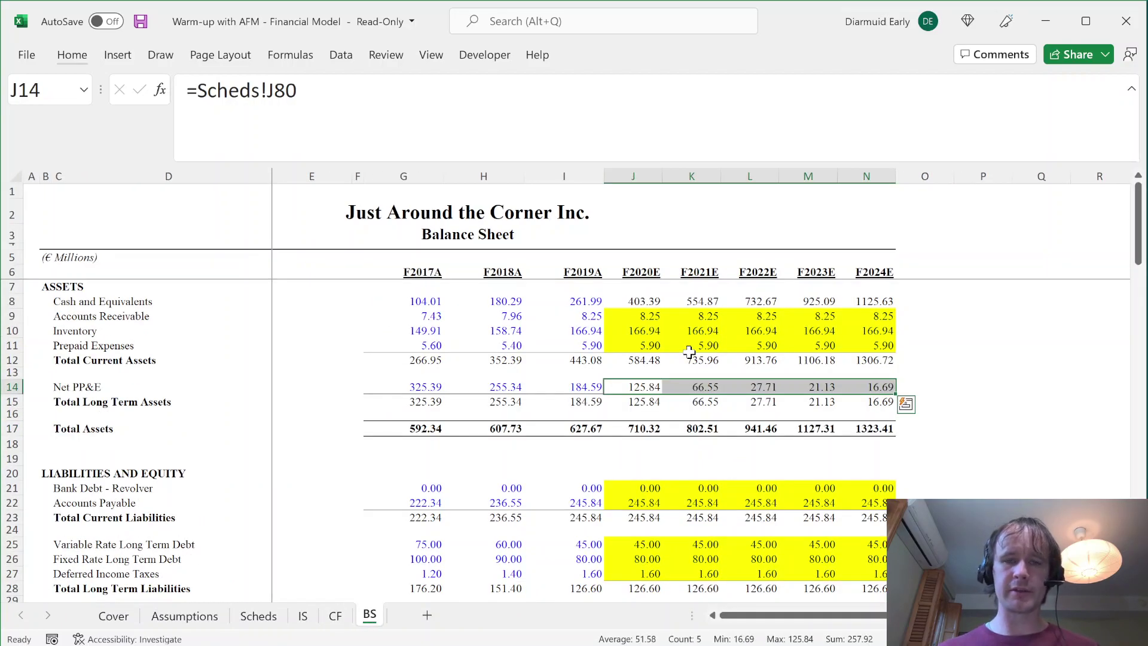
key("ctrl+Page_Up")
key("ctrl+Page_Up")
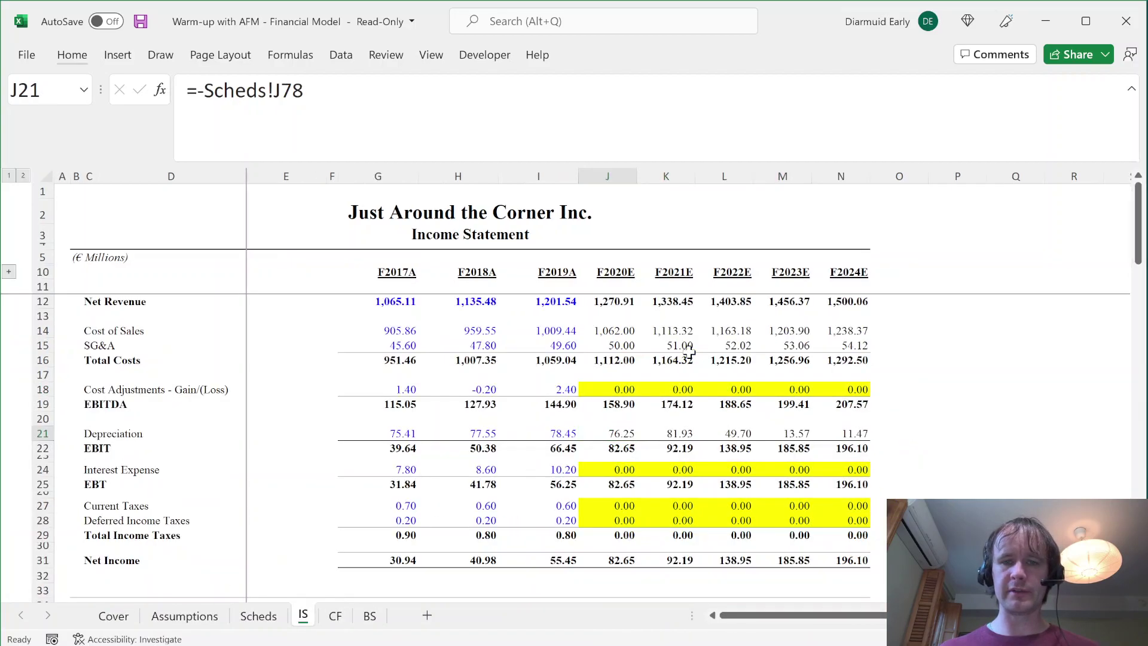
key("ctrl+Page_Up")
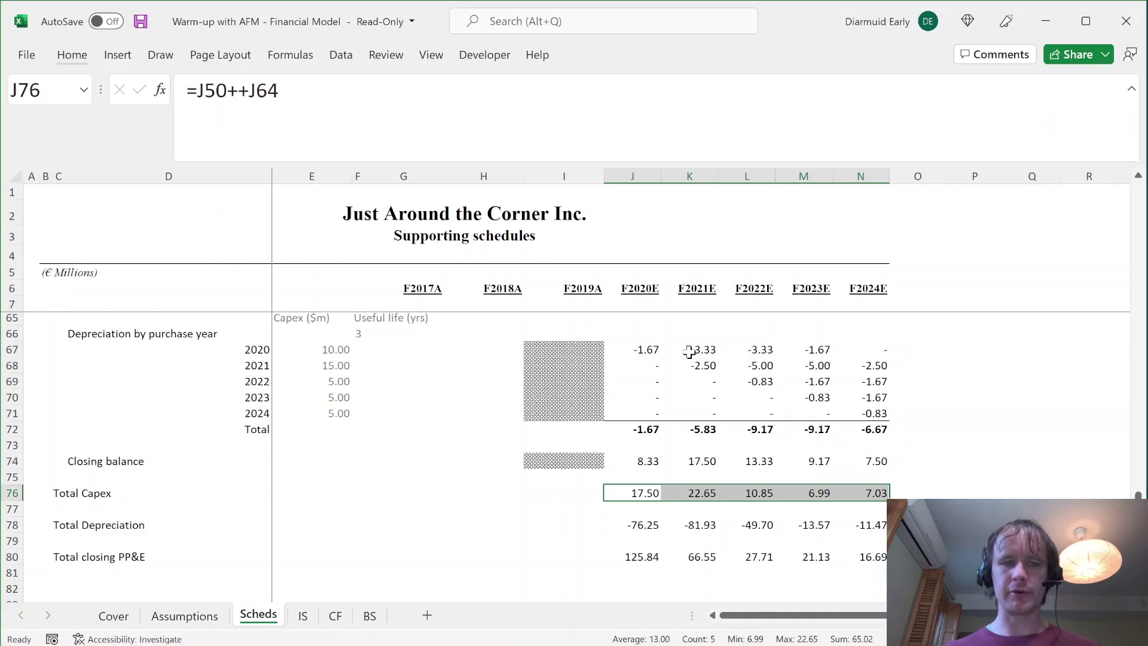
key("Left")
key("Right")
key("ctrl+Left")
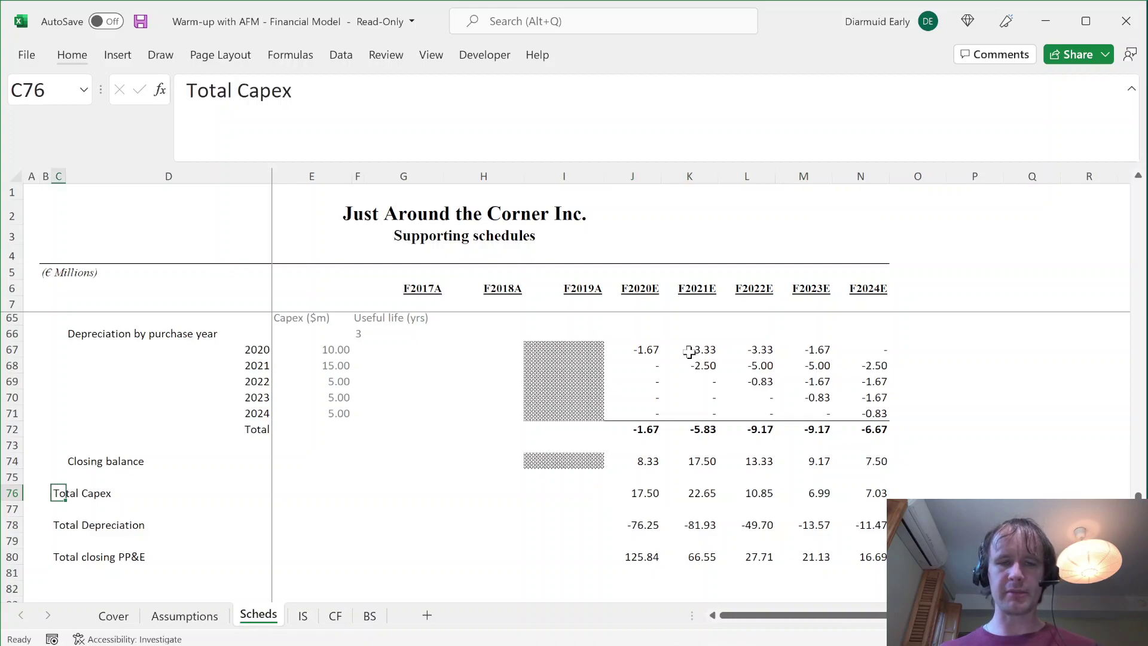
key("ctrl+Page_Down")
key("ctrl+Page_Down")
key("ctrl+Page_Down")
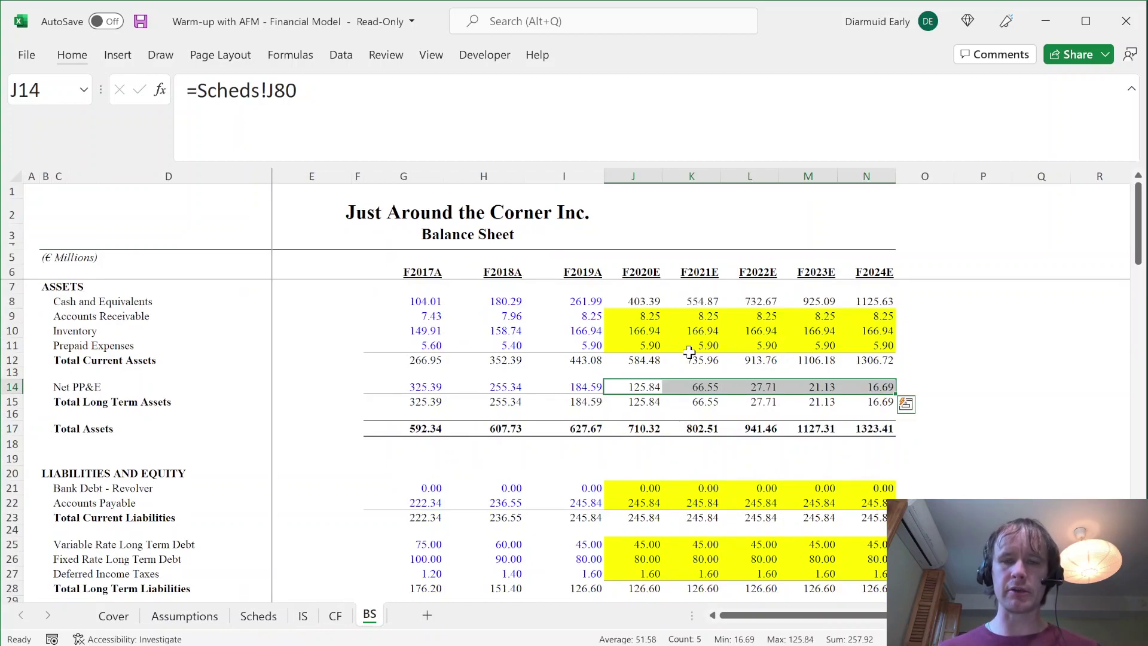
key("Page_Down")
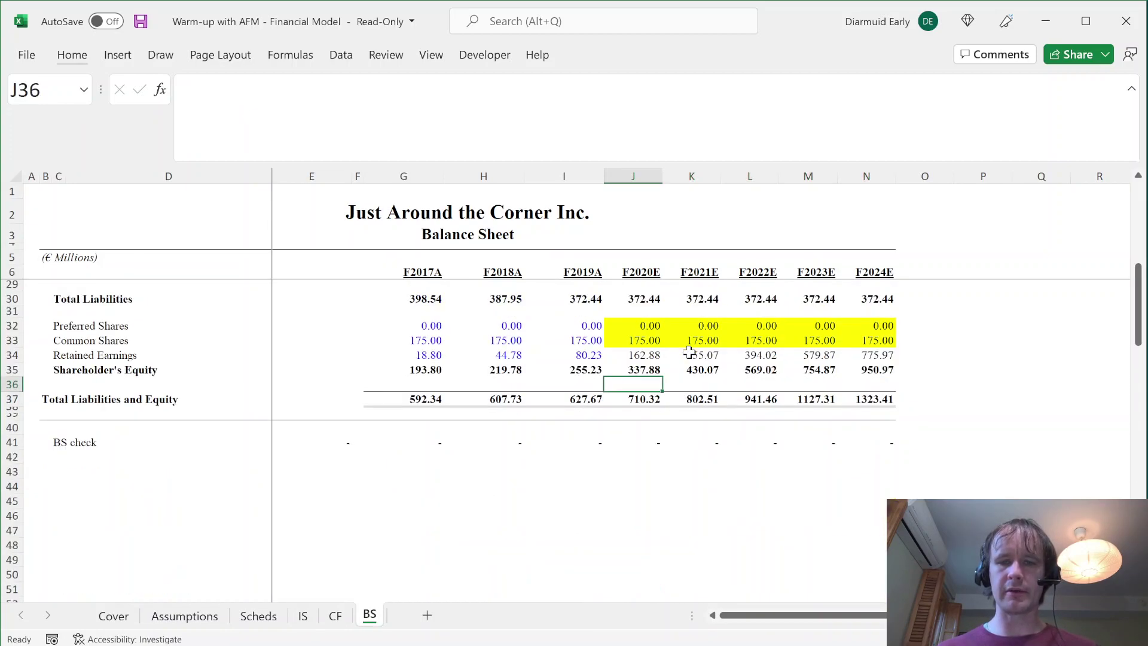
key("Page_Up")
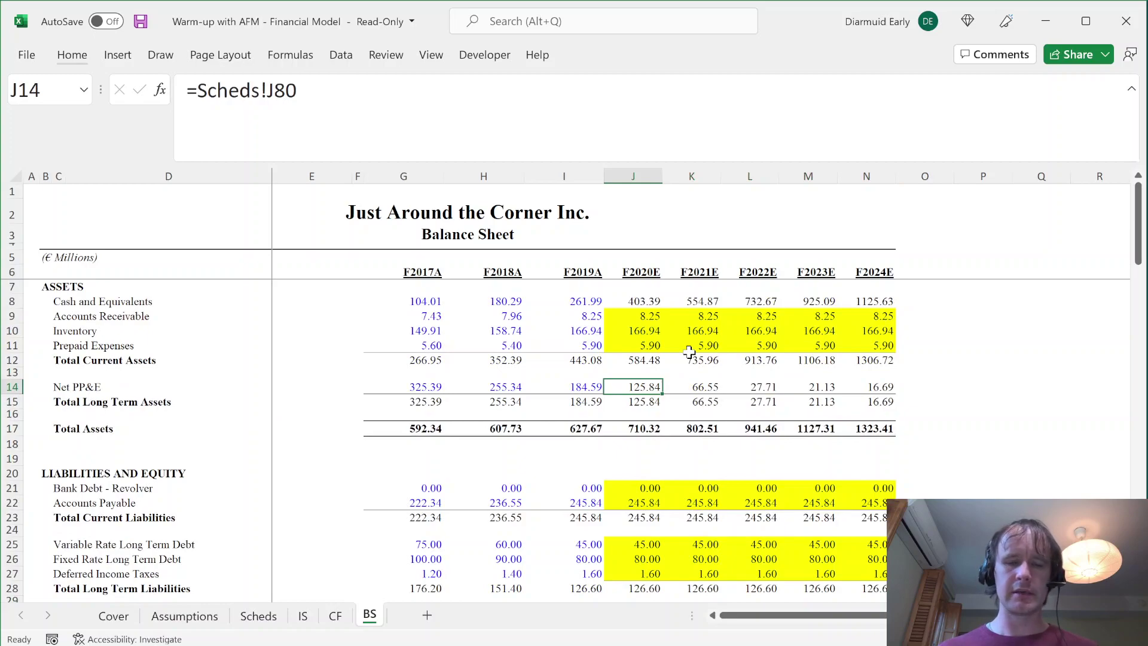
key("ctrl+Page_Up")
key("ctrl+Page_Up")
key("ctrl+Page_Up")
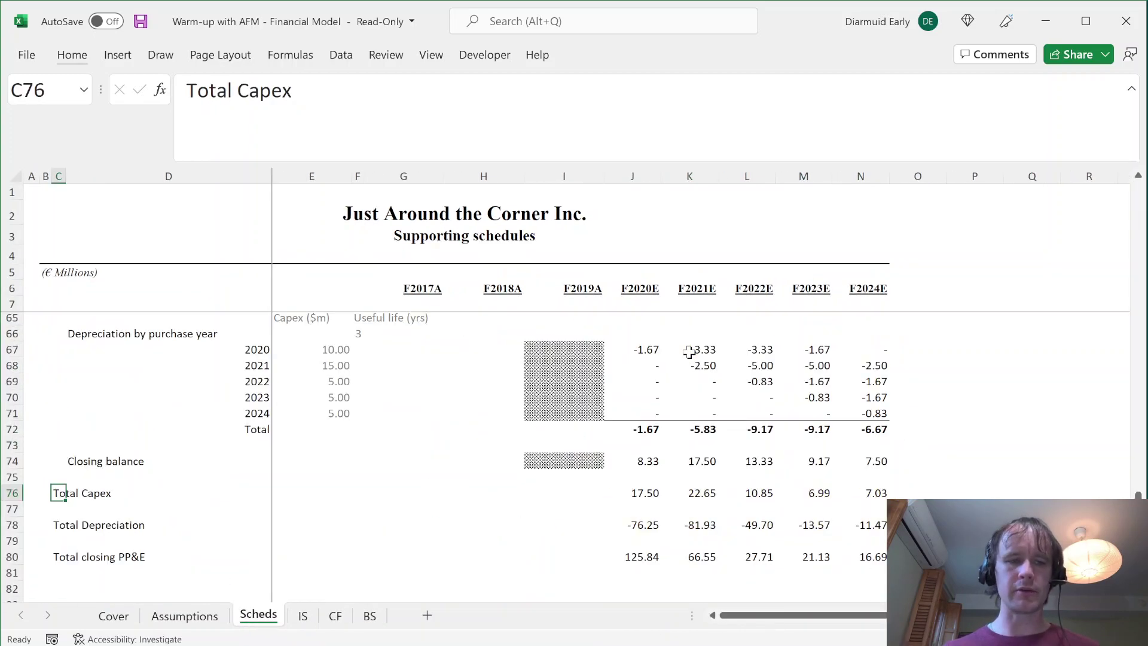
- Review the depreciation-by-purchase-year grid and its Total row in the Other capex & depreciation section of Scheds
key("Left")
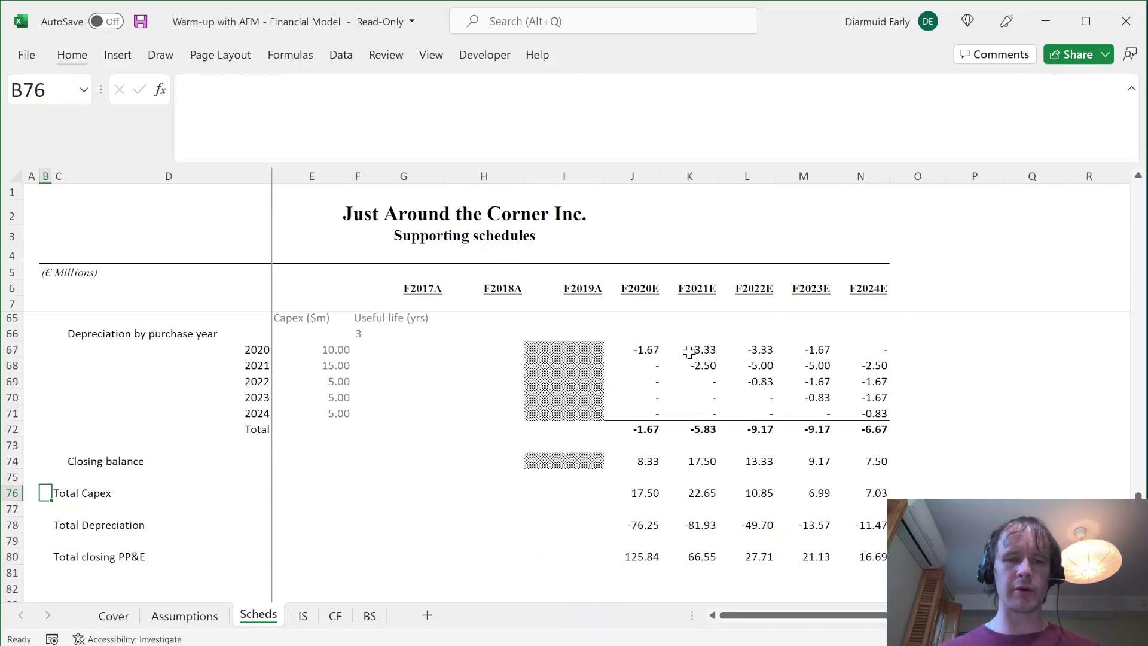
scroll(418, 477, "up", 4)
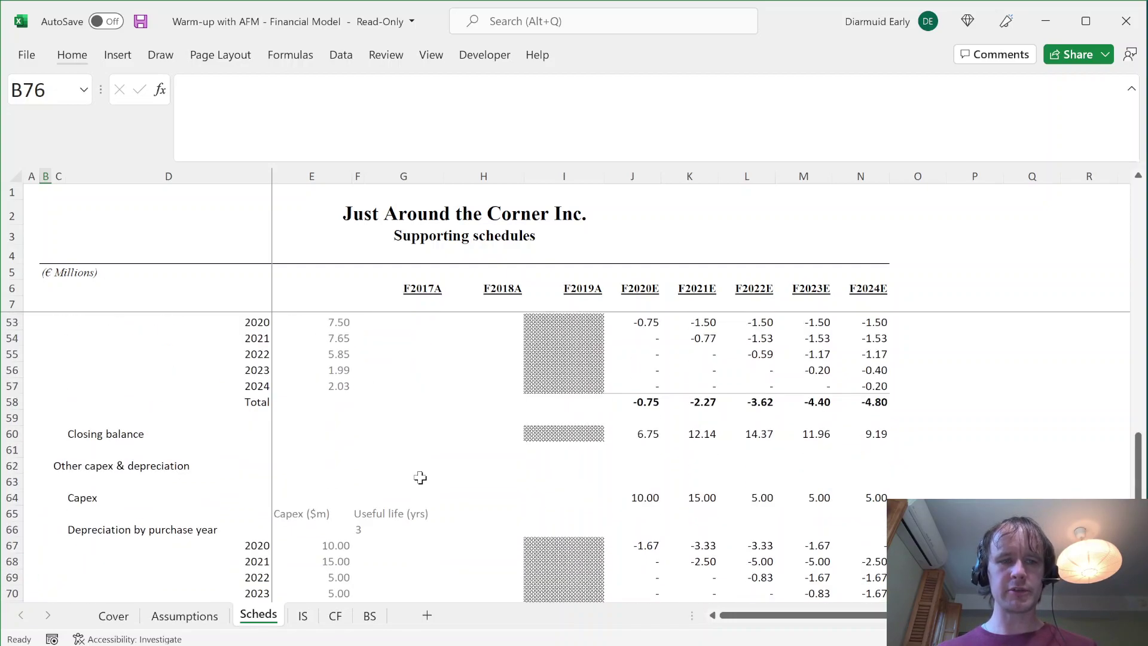
scroll(418, 477, "down", 3)
left_click(418, 477)
right_click(418, 476)
key("Escape")
left_click(641, 498)
key("Up")
key("ctrl+shift+Right")
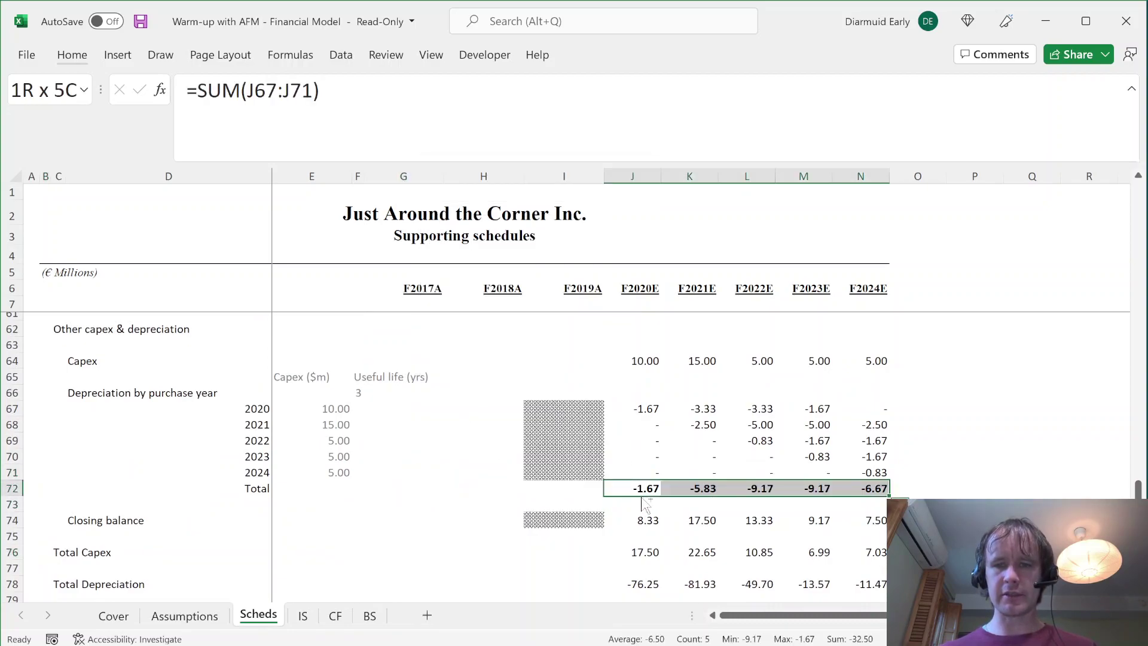
key("Up")
key("ctrl+shift+Right")
key("ctrl+shift+Up")
left_click(641, 499)
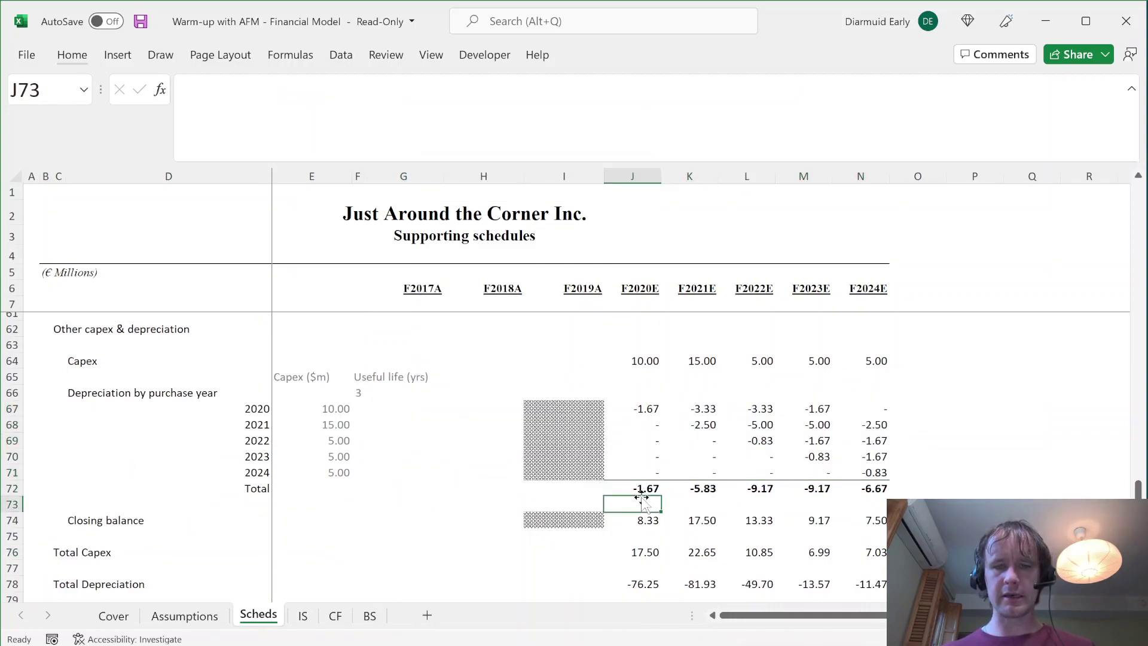
- Insert two rows above the Closing balance line in the Other capex & depreciation section
key("Down")
key("shift+Down")
key("alt")
key("i")
key("r")
key("Up")
- Label D74 as Depreciation (alt formula)
key("Down")
key("Home")
key("Right")
key("Right")
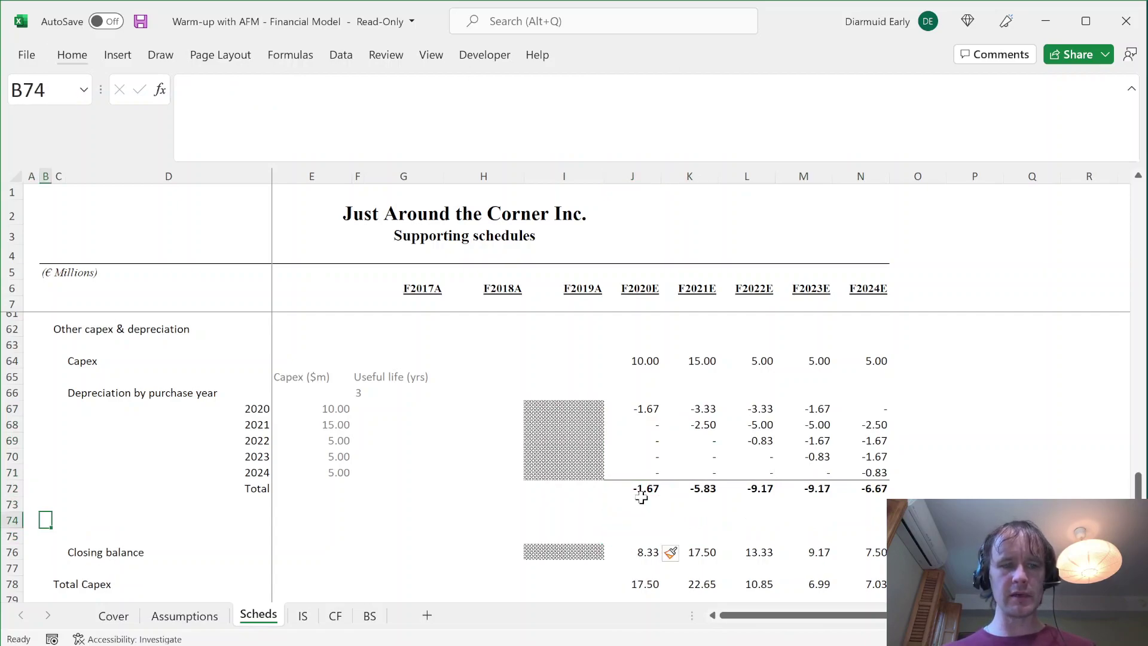
key("Right")
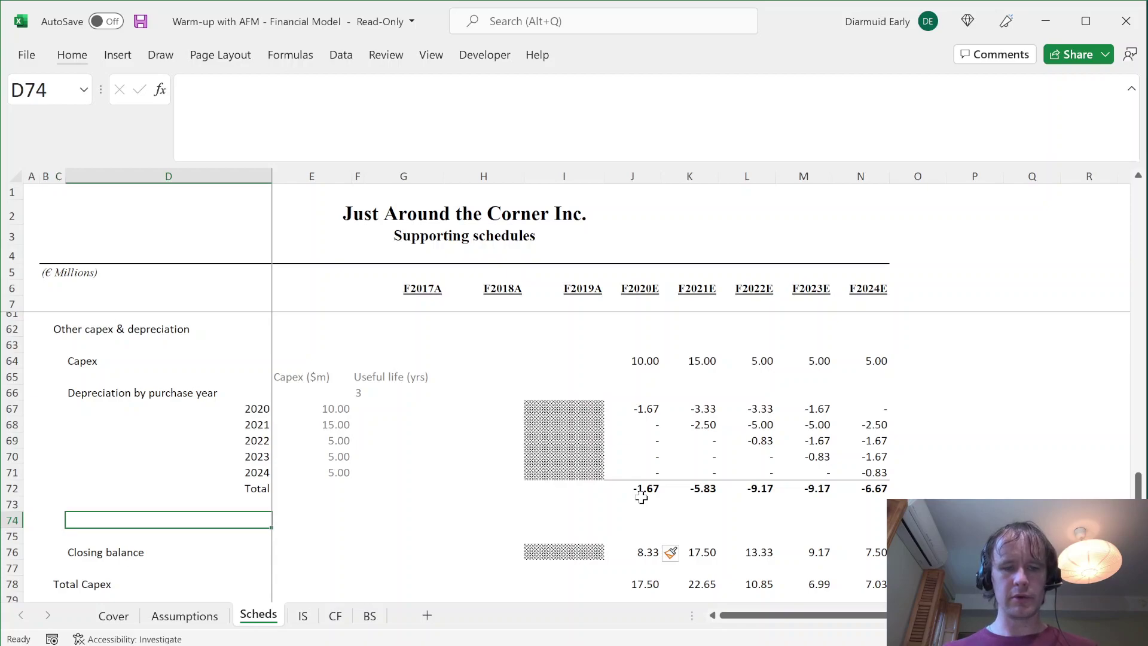
type("Depre")
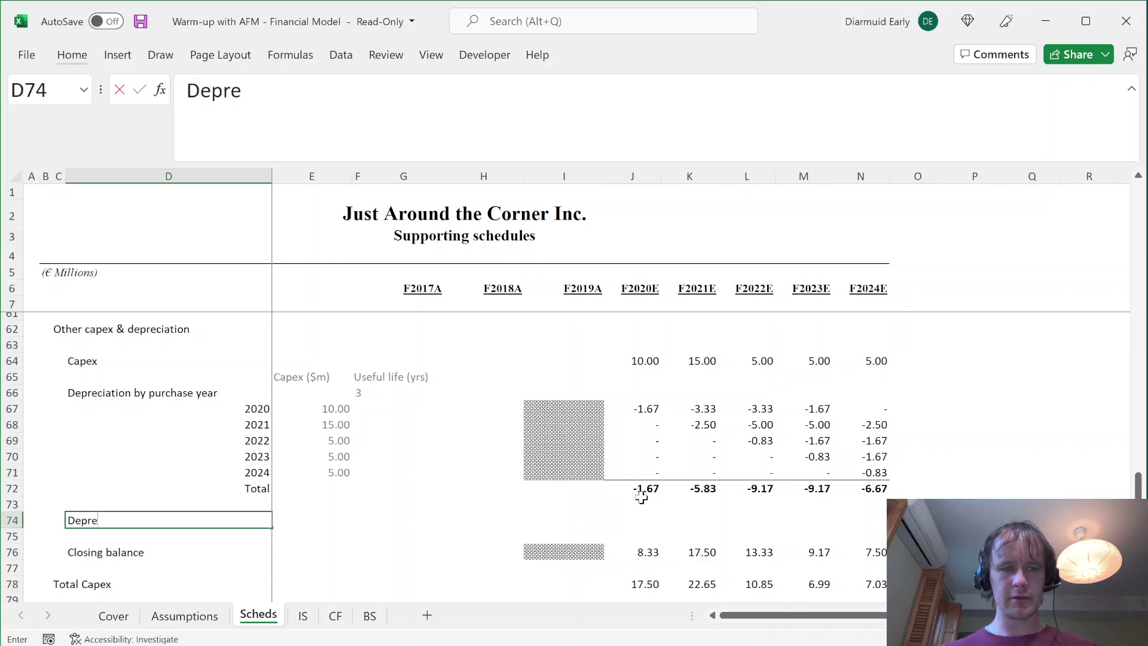
type("ciation (alt")
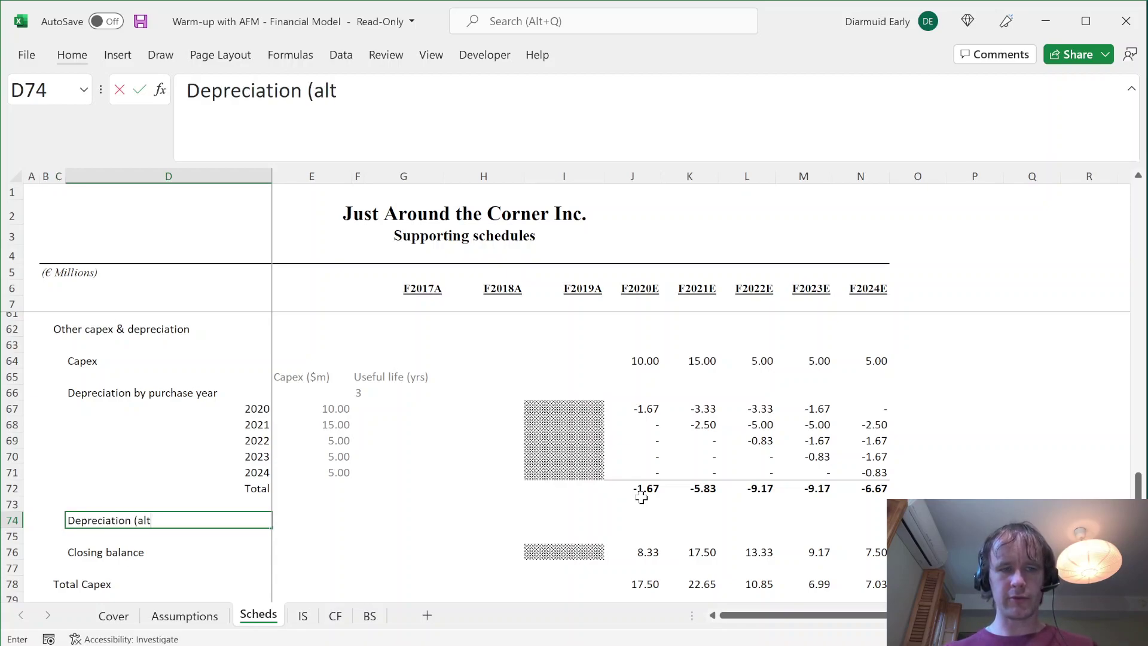
type(" formula)")
key("Return")
- Copy the highlighted formatting of the Picky average row D19:N19 onto the Depreciation (alt formula) row D74:N74, keeping its label
key("Up")
key("shift+Right")
key("shift+Right")
key("shift+Right")
key("shift+Right")
key("shift+Right")
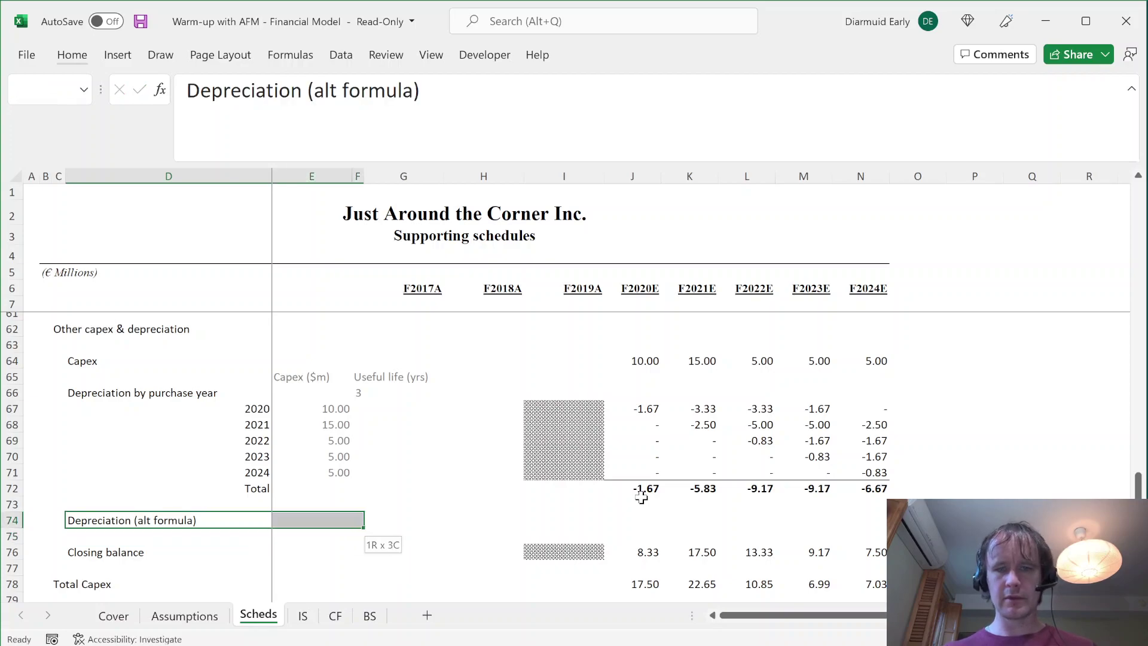
key("shift+Right")
key("shift+Right")
key("shift+Right")
key("shift+Right")
key("shift+Right")
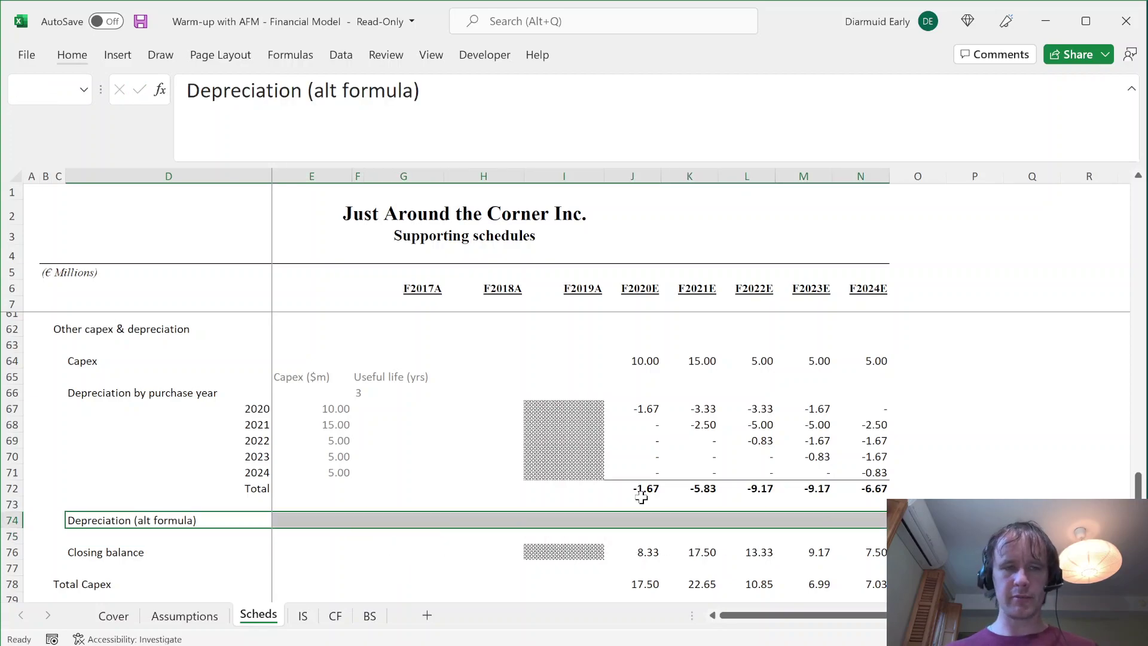
key("Up")
key("Up")
key("Up")
key("Up")
key("Up")
key("Up")
key("Up")
key("Up")
key("Up")
key("Up")
key("Up")
key("Up")
key("Up")
key("Up")
key("Up")
key("Up")
key("Up")
key("Up")
key("Up")
key("Up")
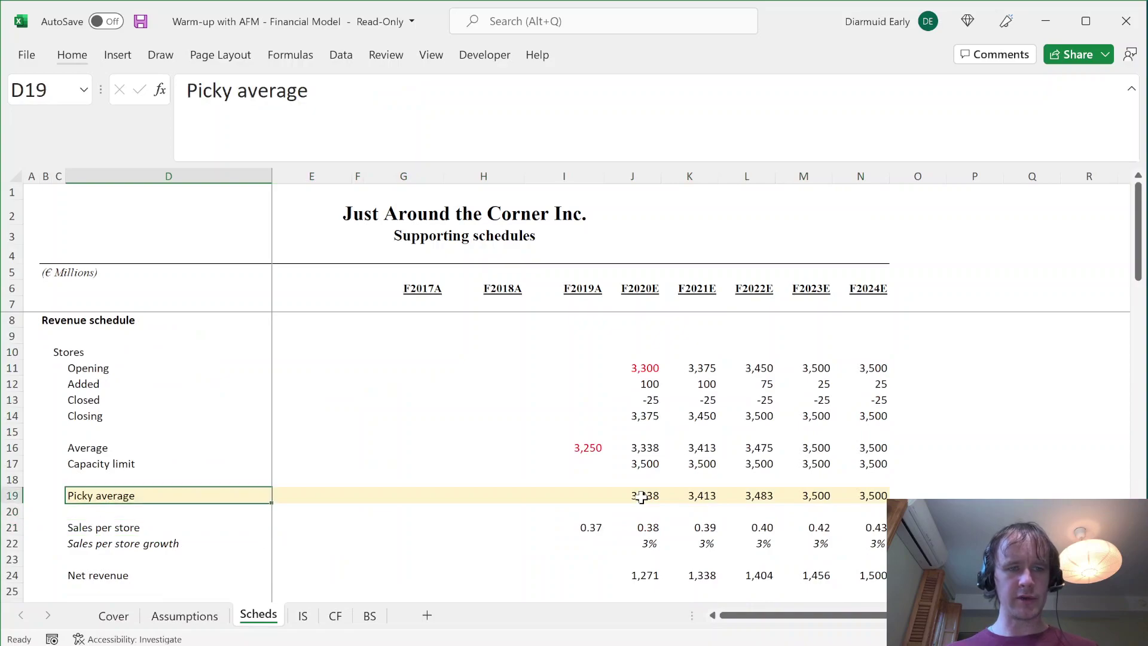
key("shift+Right")
key("shift+Right")
key("shift+Right")
key("shift+Right")
key("shift+Right")
key("shift+Right")
key("shift+Right")
key("shift+Right")
key("shift+Right")
key("shift+Right")
key("ctrl+c")
key("Down")
key("Down")
key("Down")
key("Down")
key("Down")
key("Down")
key("Down")
key("Down")
key("Down")
key("Down")
key("Down")
key("Down")
key("Down")
key("Down")
key("Down")
key("Down")
key("Down")
key("Down")
key("Down")
key("Down")
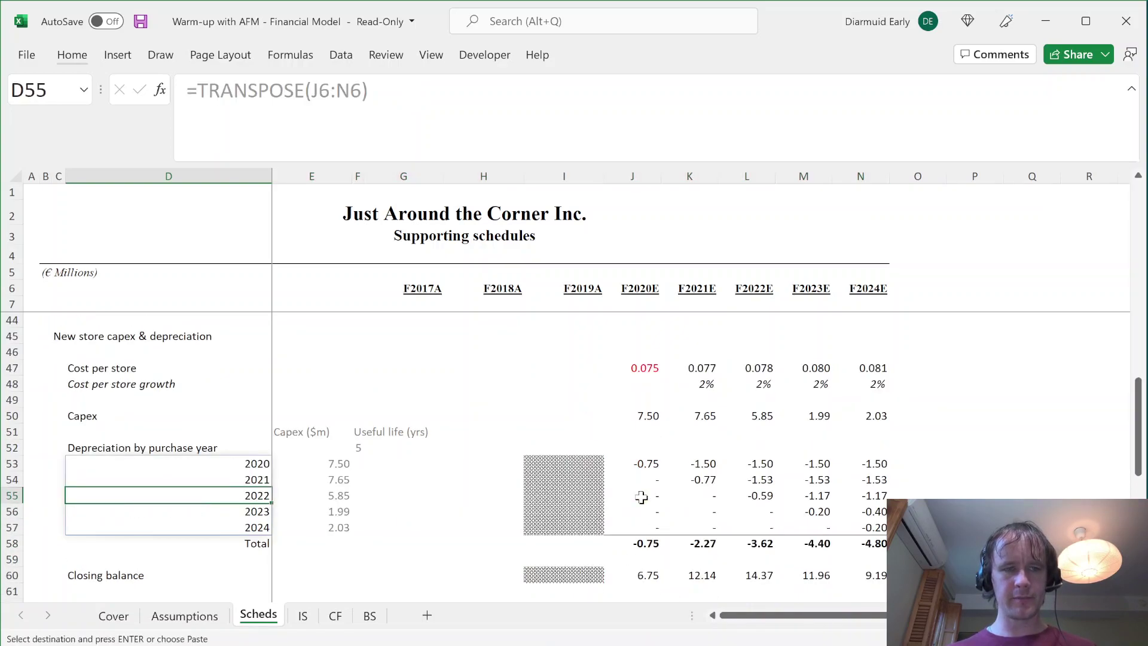
key("Page_Up")
key("Page_Down")
key("Down")
key("ctrl+v")
- Examine the grid formula in J67 and which purchase-year rows feed the F2022E and F2023E depreciation
key("Right")
key("Right")
key("Right")
key("Right")
key("Right")
key("Right")
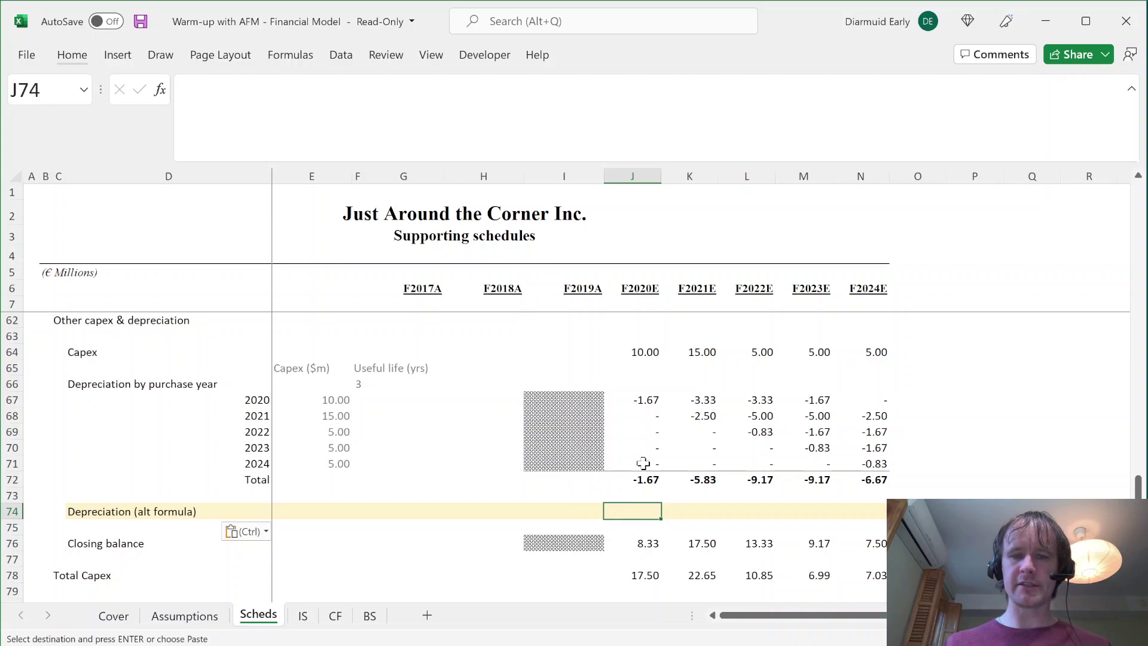
left_click(639, 400)
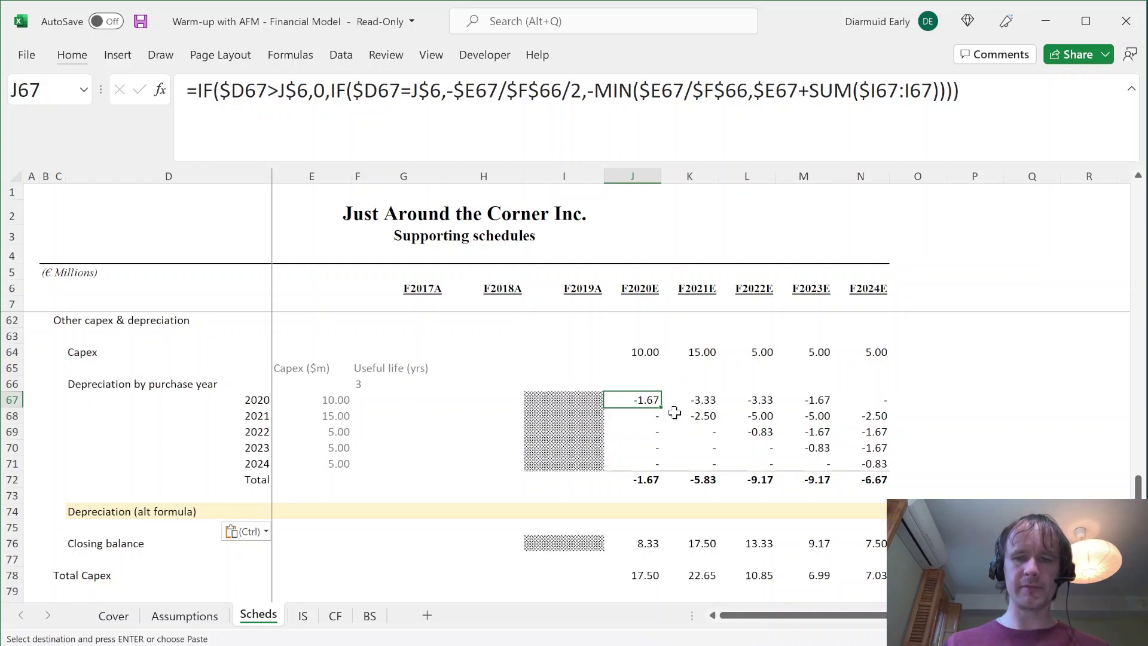
left_click(755, 510)
key("ctrl+space")
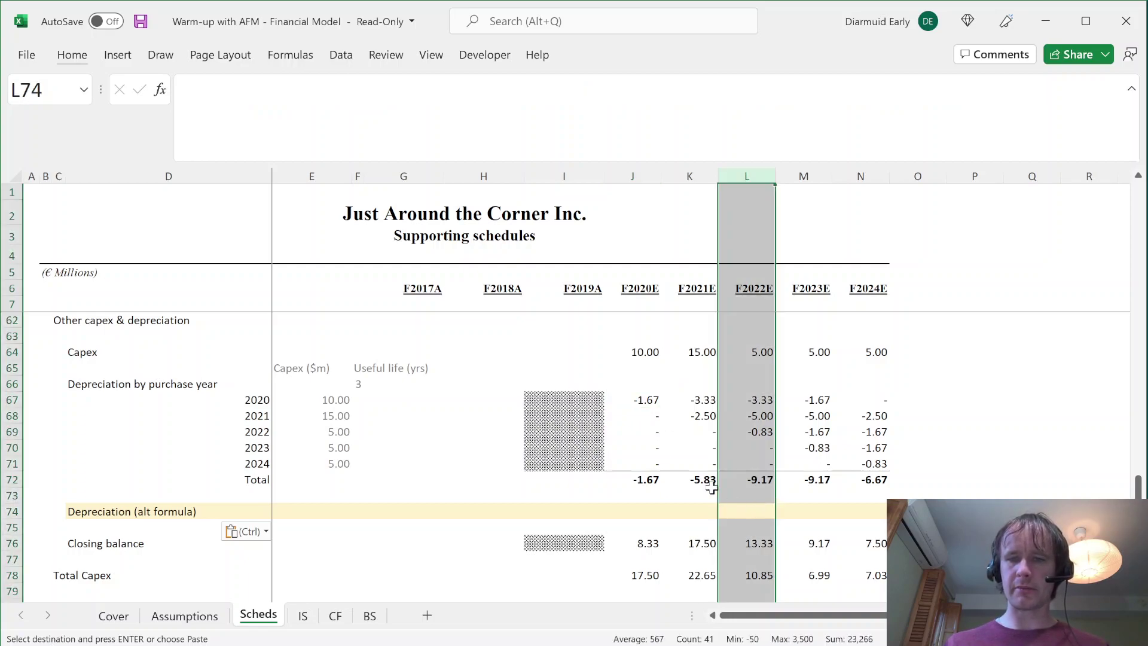
left_click(815, 511)
key("ctrl+space")
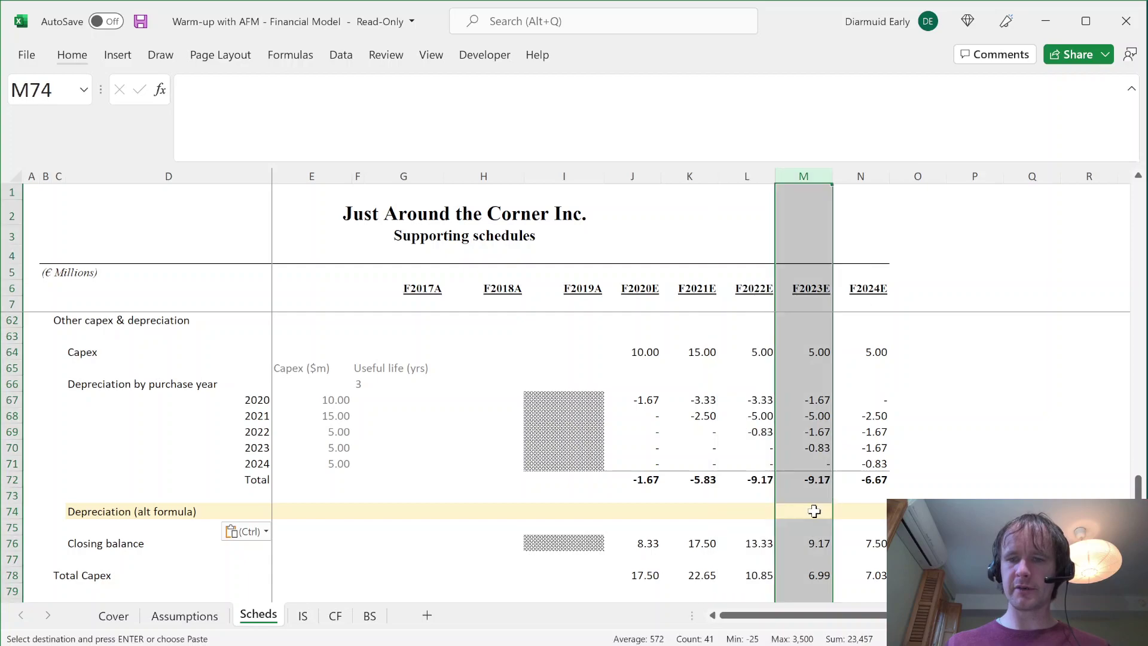
left_click(814, 447)
key("shift+space")
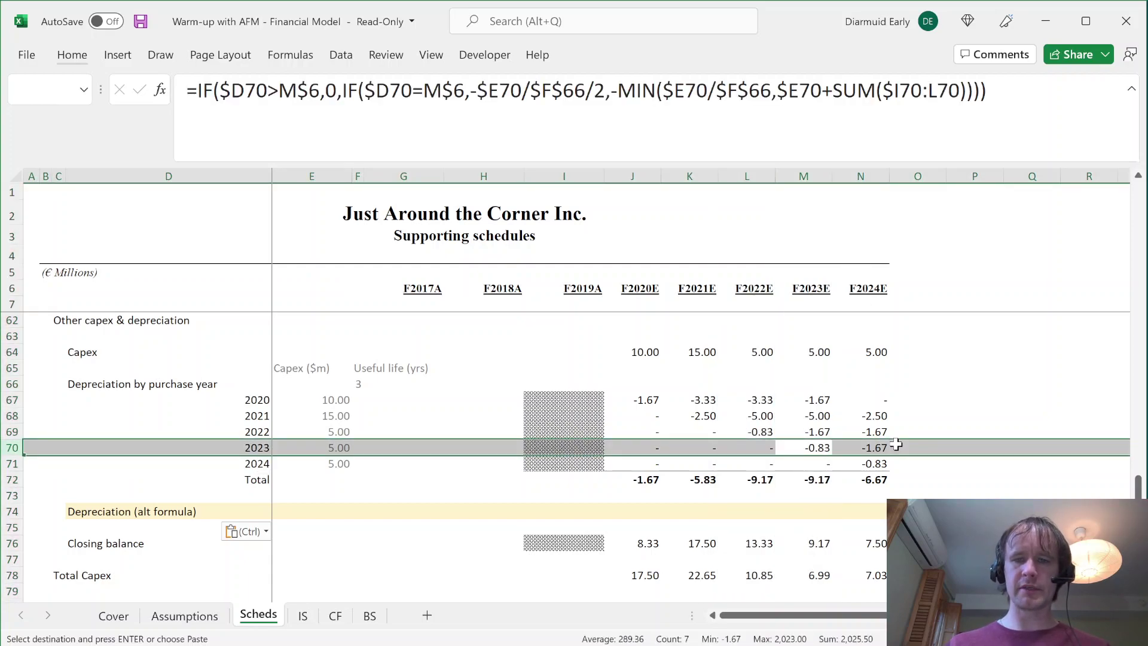
key("Up")
key("shift+space")
key("Up")
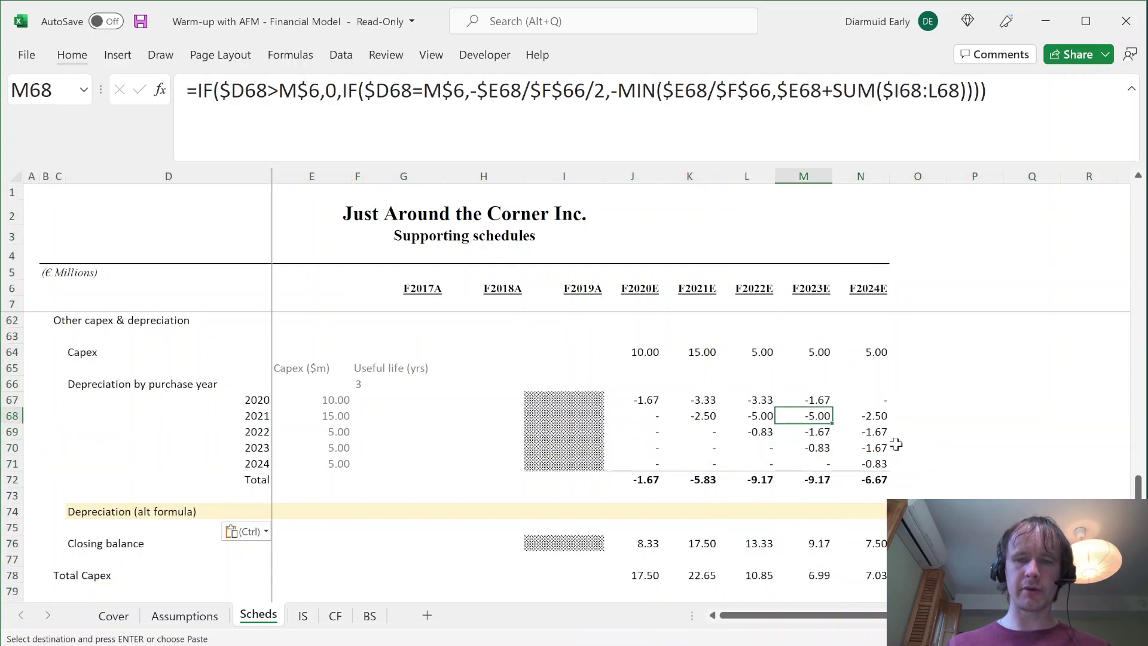
key("shift+space")
key("Up")
key("shift+space")
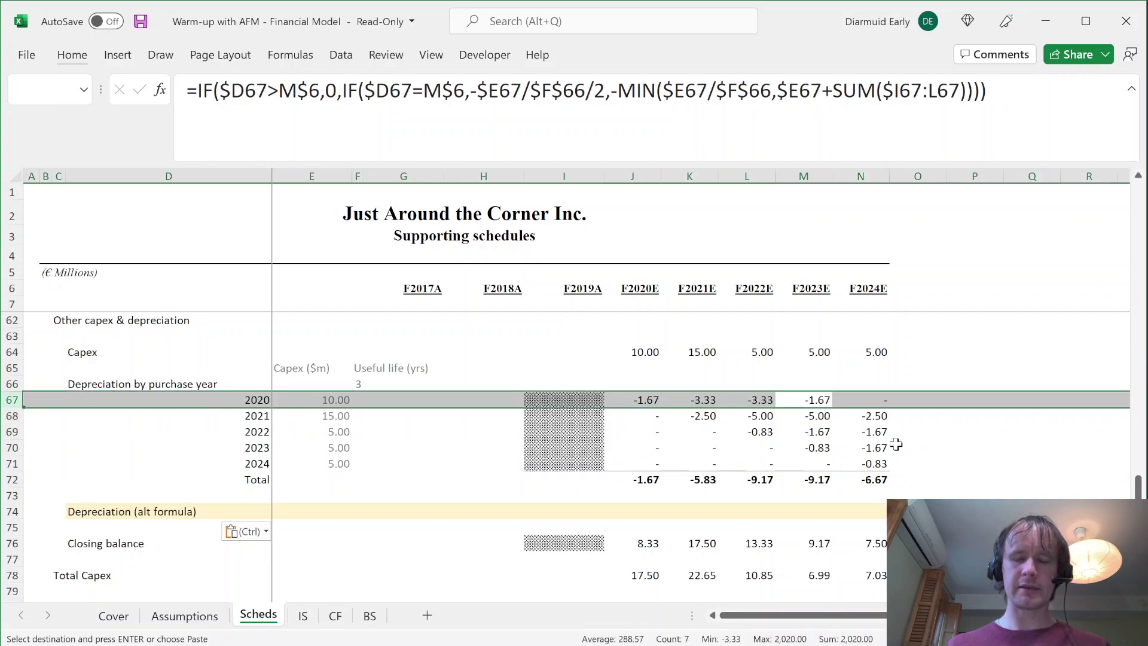
- Start a SUMIFS formula in M74 with the column-locked capex row $J64:$N64 as the sum range
key("ctrl+Down")
key("Down")
key("Down")
type("=sum")
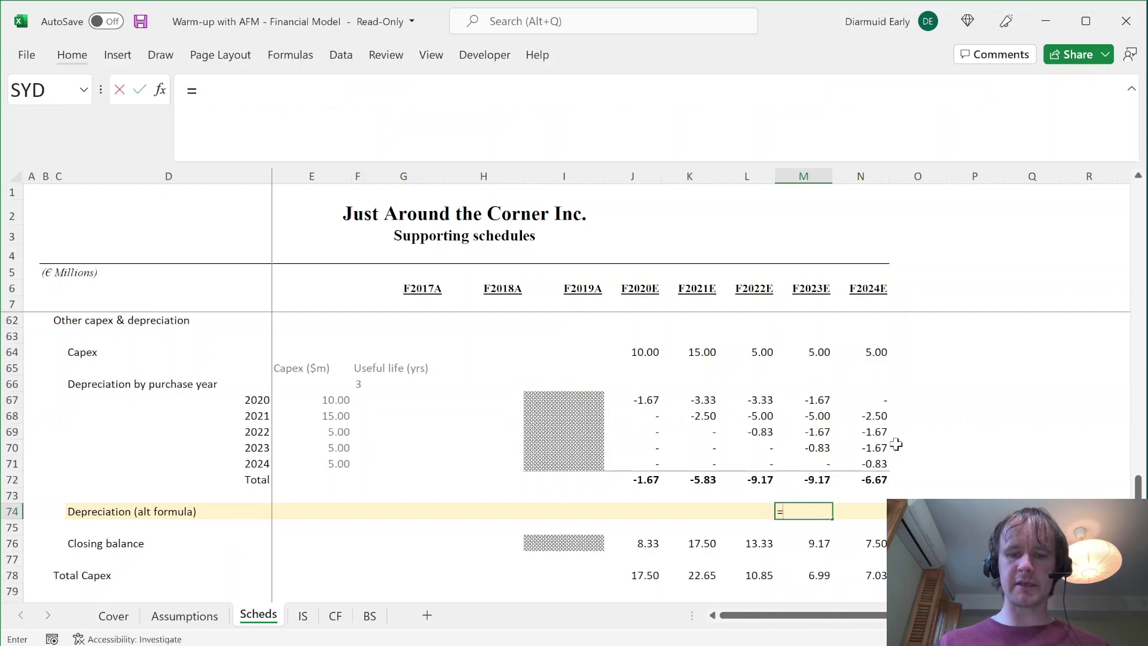
key("Down")
key("Down")
key("Tab")
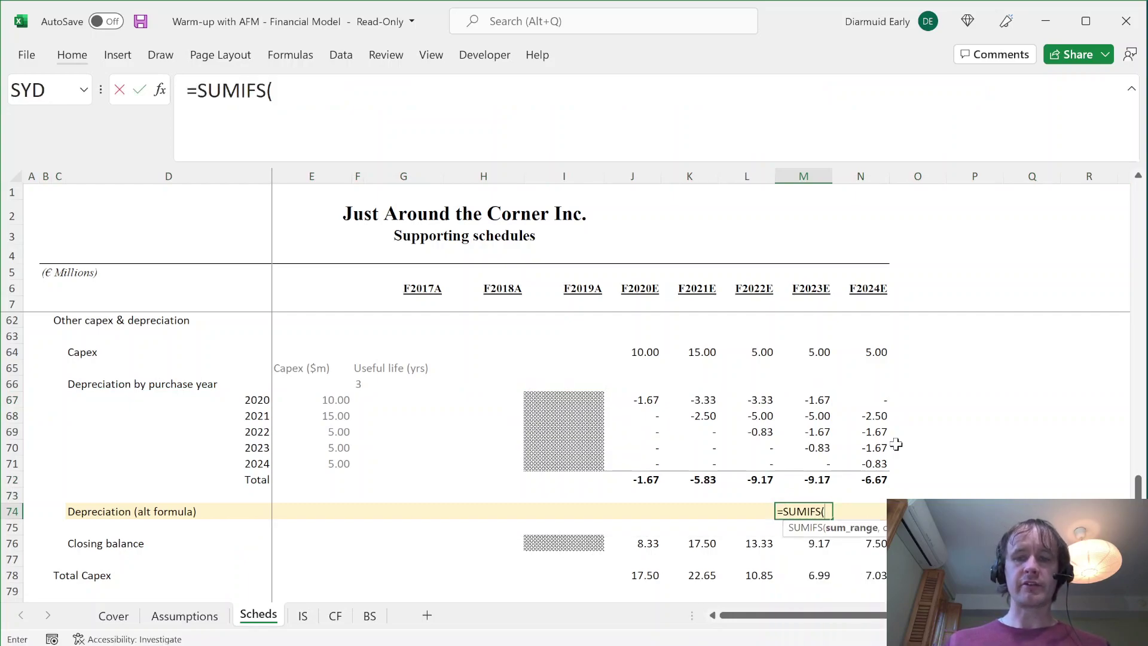
left_click(641, 354)
key("ctrl+shift+Right")
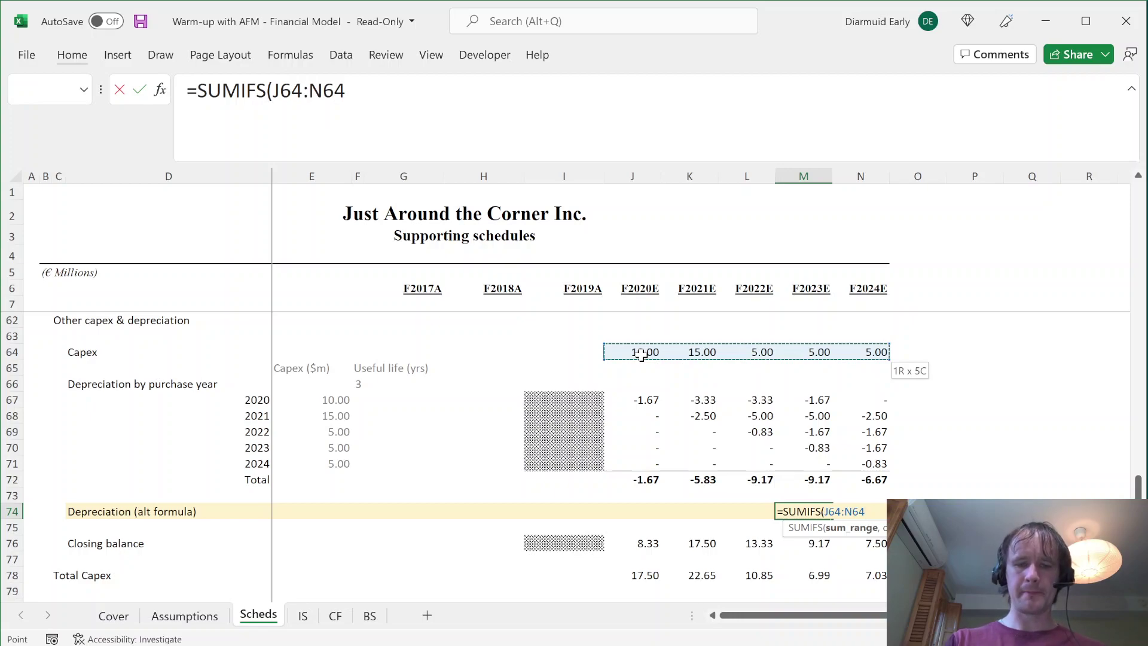
key("F4")
key("F4")
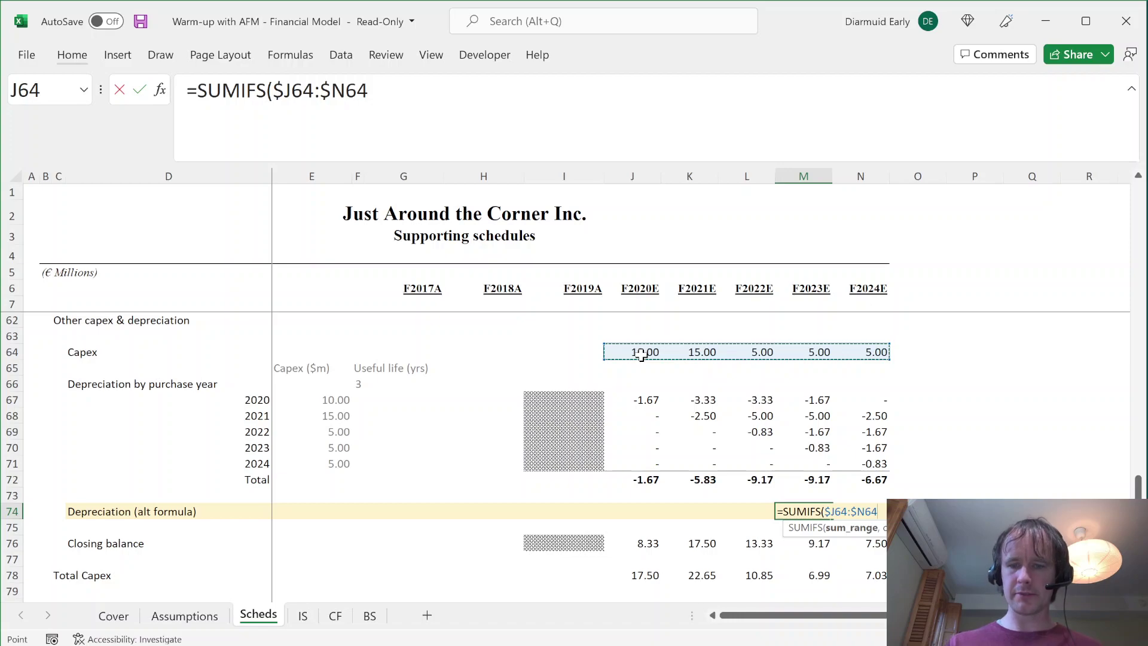
- Add the year headers $J$6:$N$6 with fully absolute references as the first criteria range of the M74 SUMIFS
type(",")
left_click(631, 293)
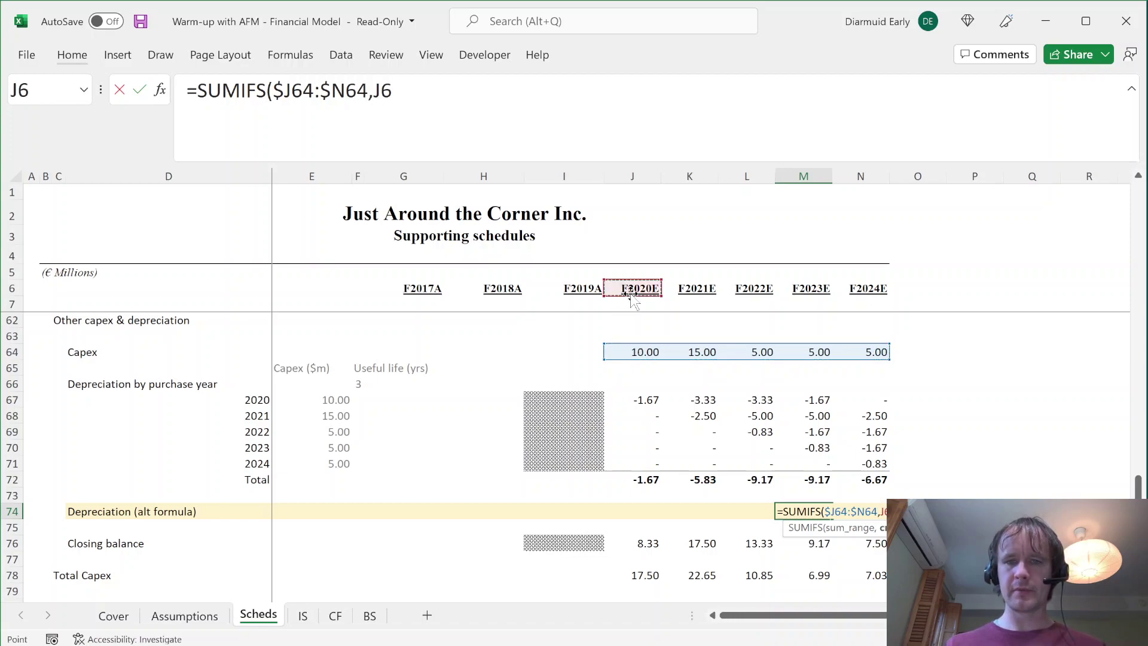
key("ctrl+shift+Right")
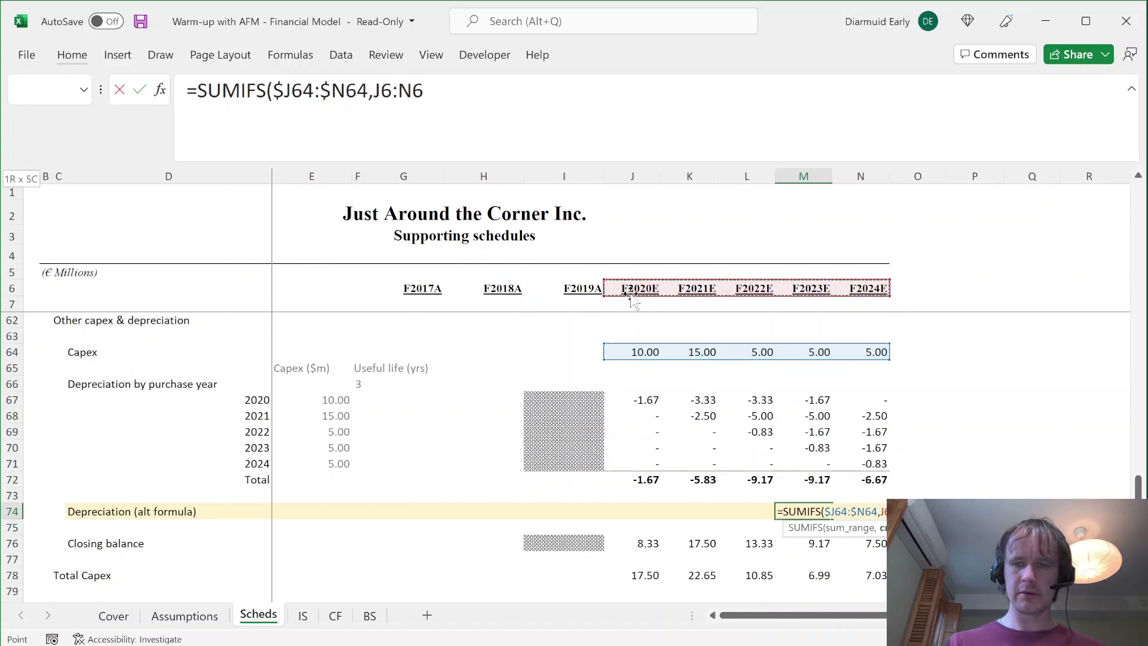
scroll(711, 390, "up", 2)
scroll(710, 390, "down", 1)
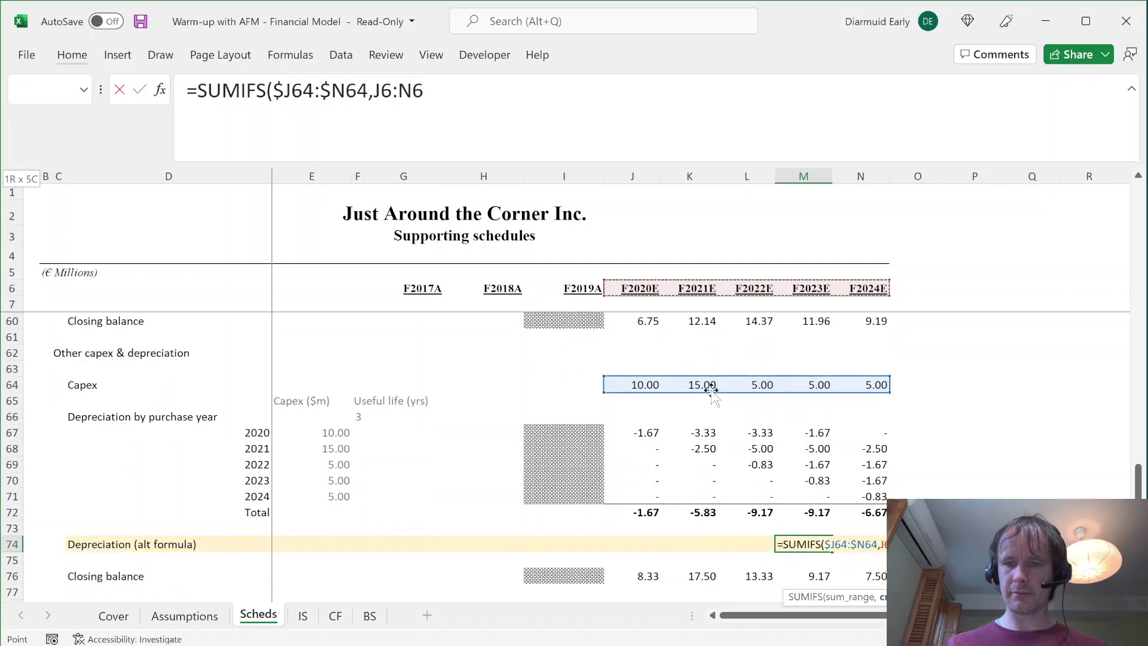
scroll(711, 390, "down", 2)
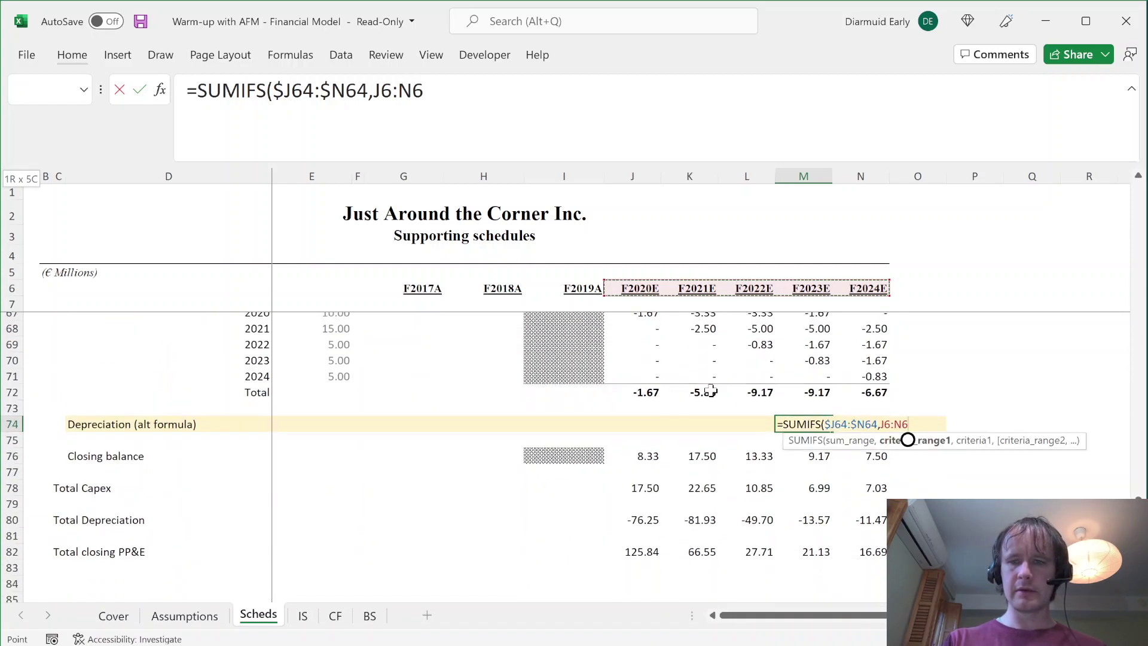
key("F4")
key("F4")
key("F4")
key("F4")
key("F4")
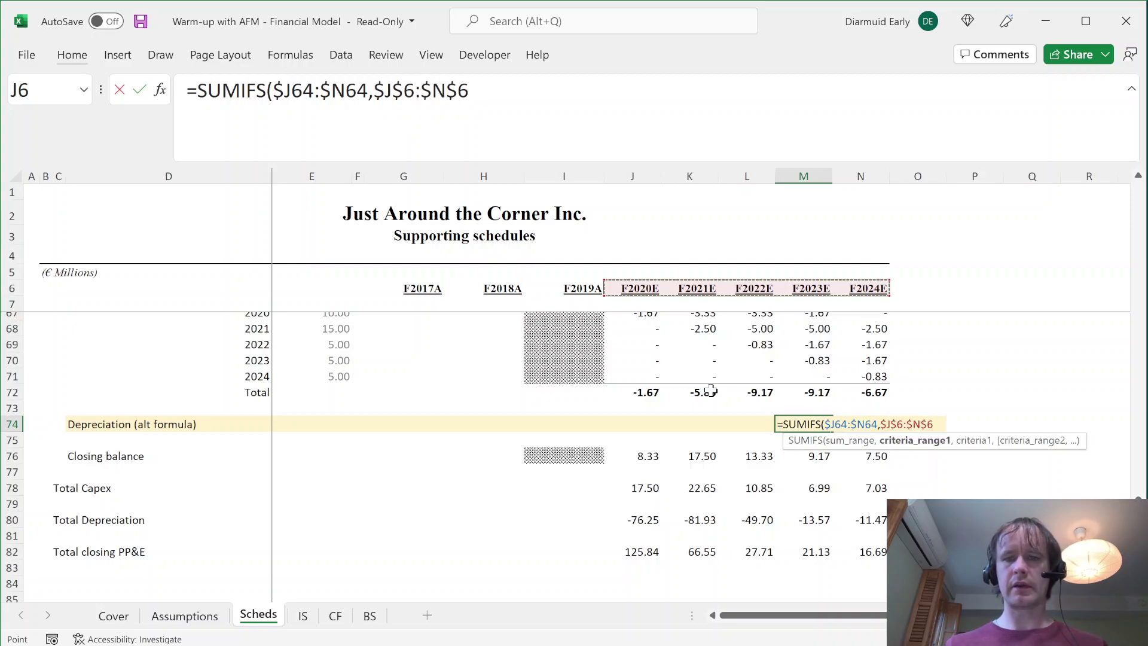
- Set the first SUMIFS criterion in M74 to "<"&M$6 to include only earlier purchase years
type(",")
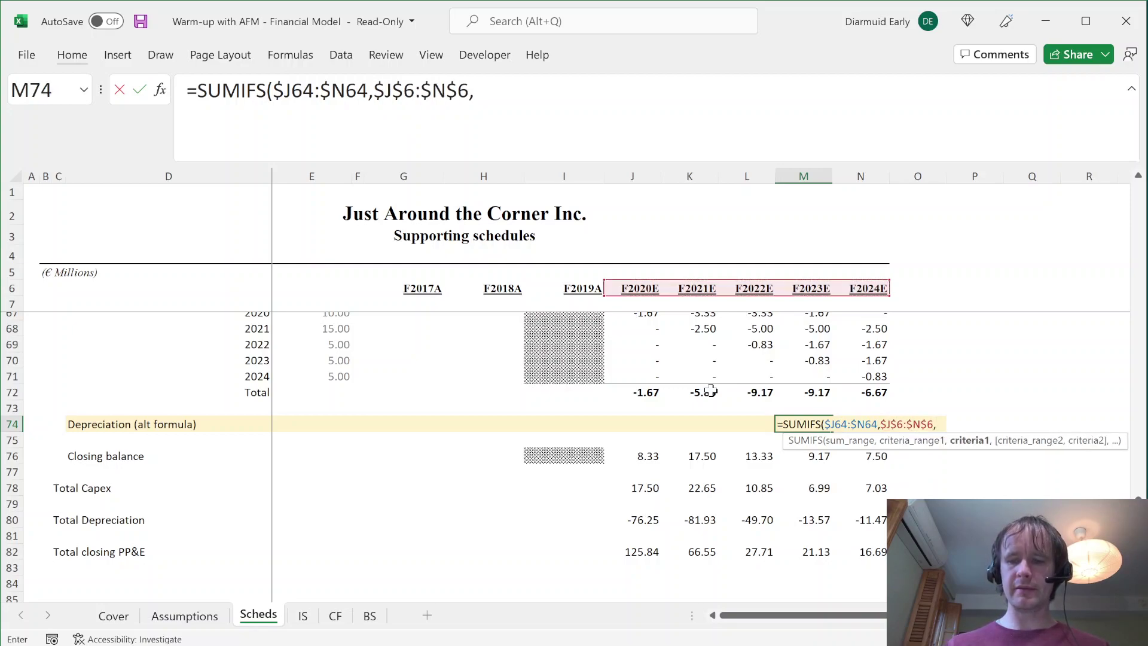
type("\"<")
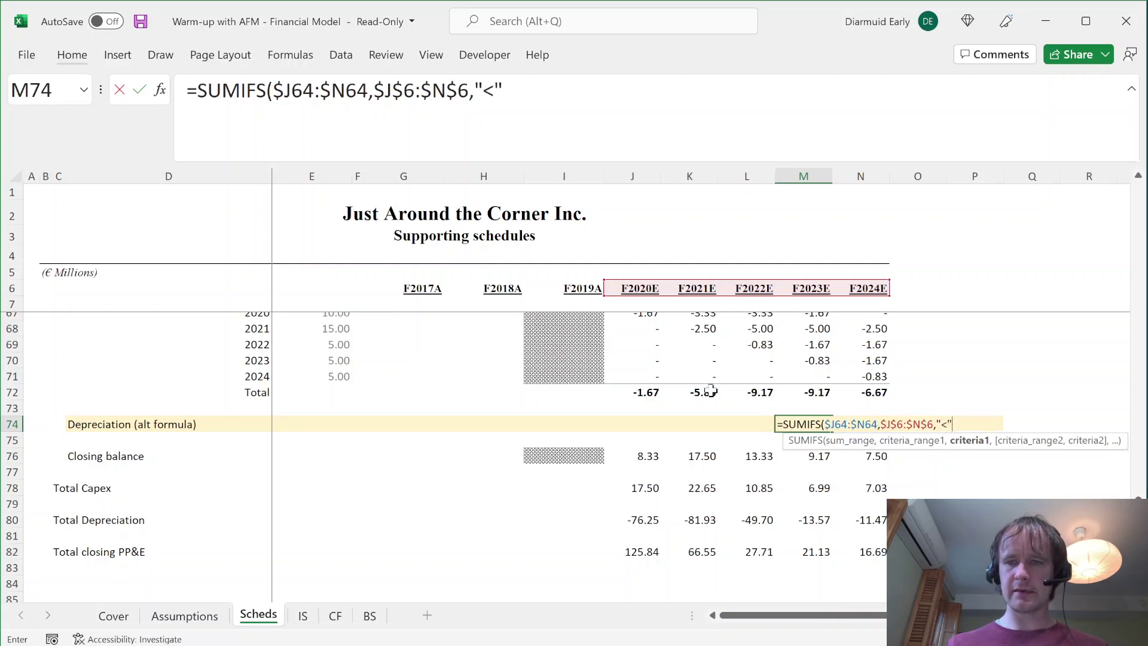
type("\"&")
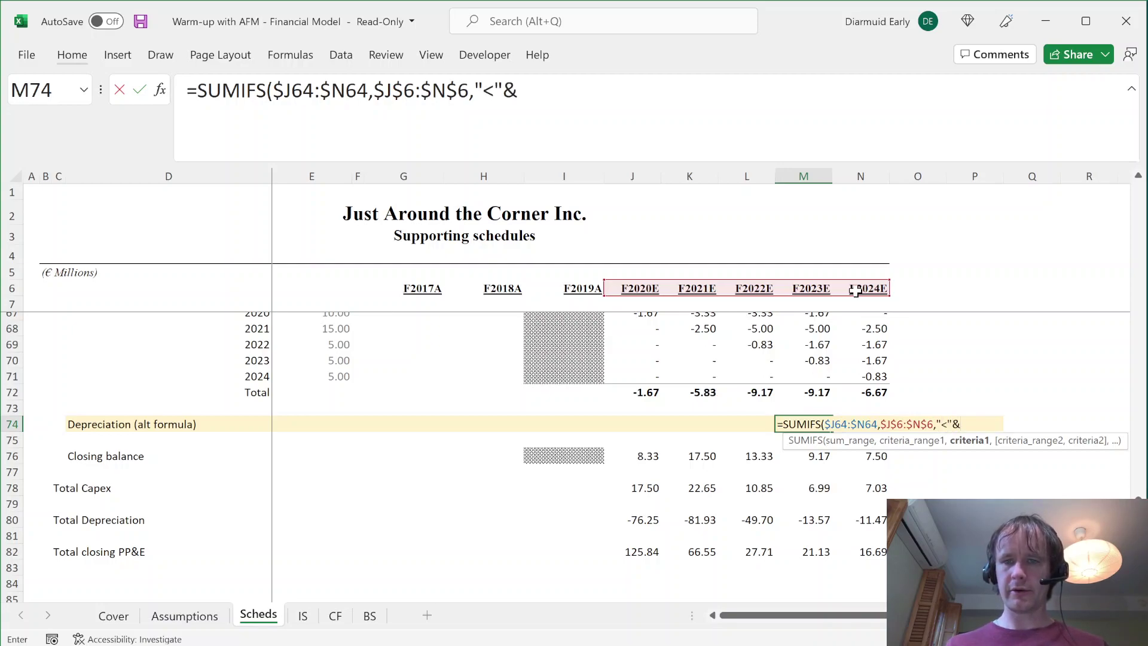
left_click(815, 290)
key("F4")
key("F4")
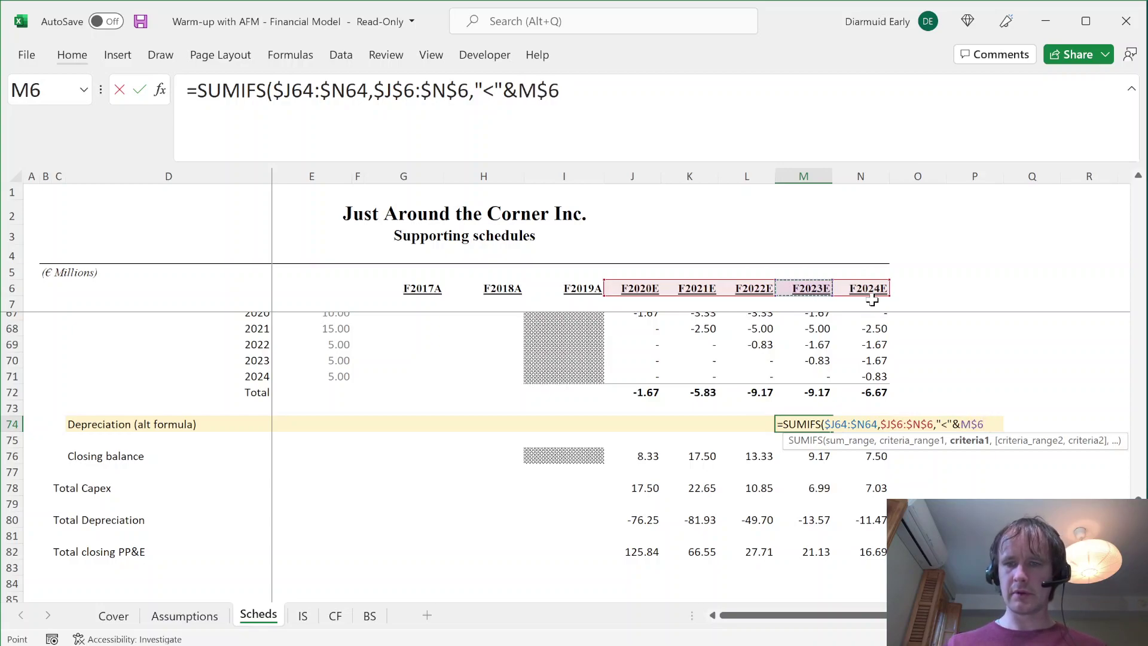
- Duplicate the criteria pair $J$6:$N$6,"<"&M$6 as a second criteria pair at the end of the M74 SUMIFS
left_click(914, 440)
key("ctrl+c")
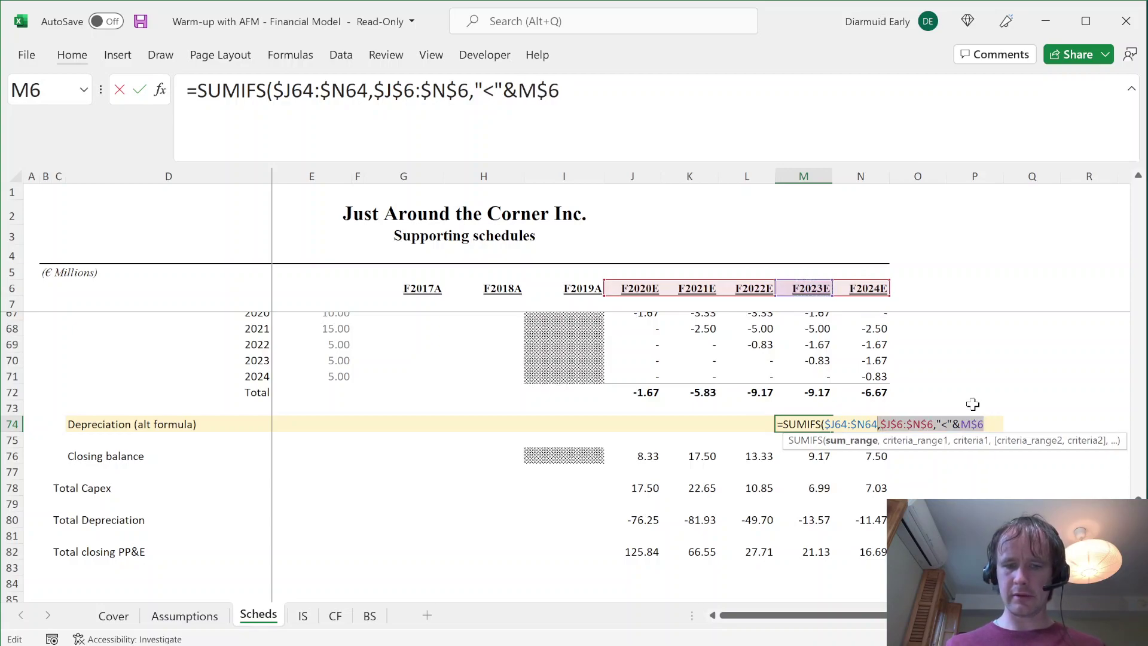
key("End")
type(",")
key("ctrl+v")
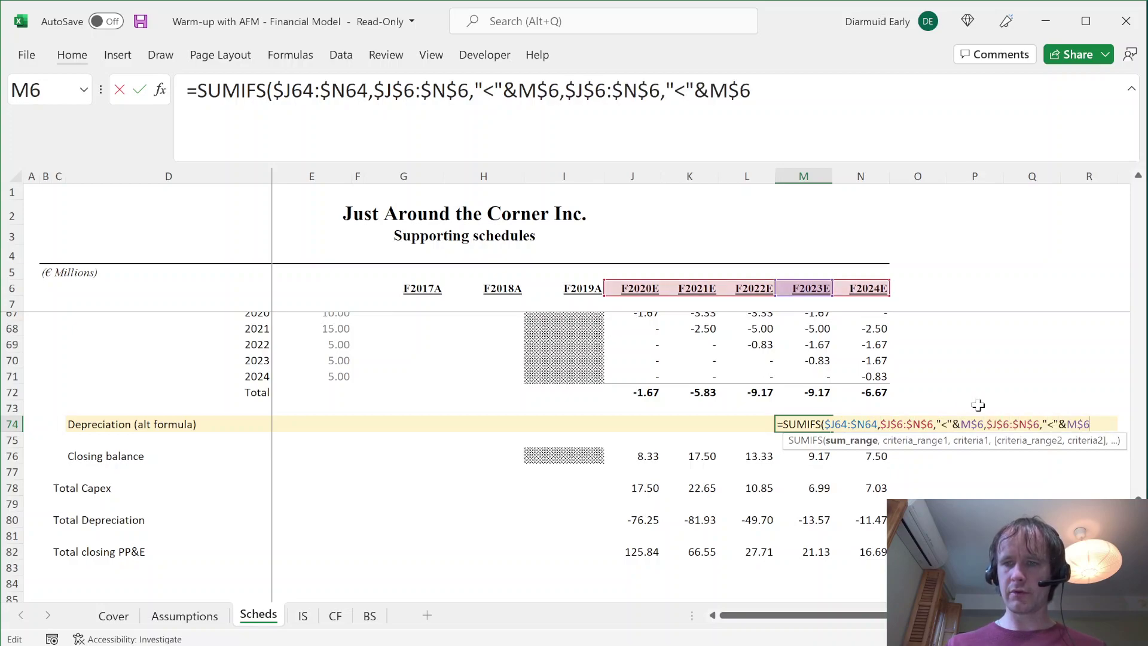
- Change the operator in the second SUMIFS criterion of M74 to ">"
key("Left")
key("Left")
key("Left")
key("Left")
key("Left")
key("BackSpace")
type(">")
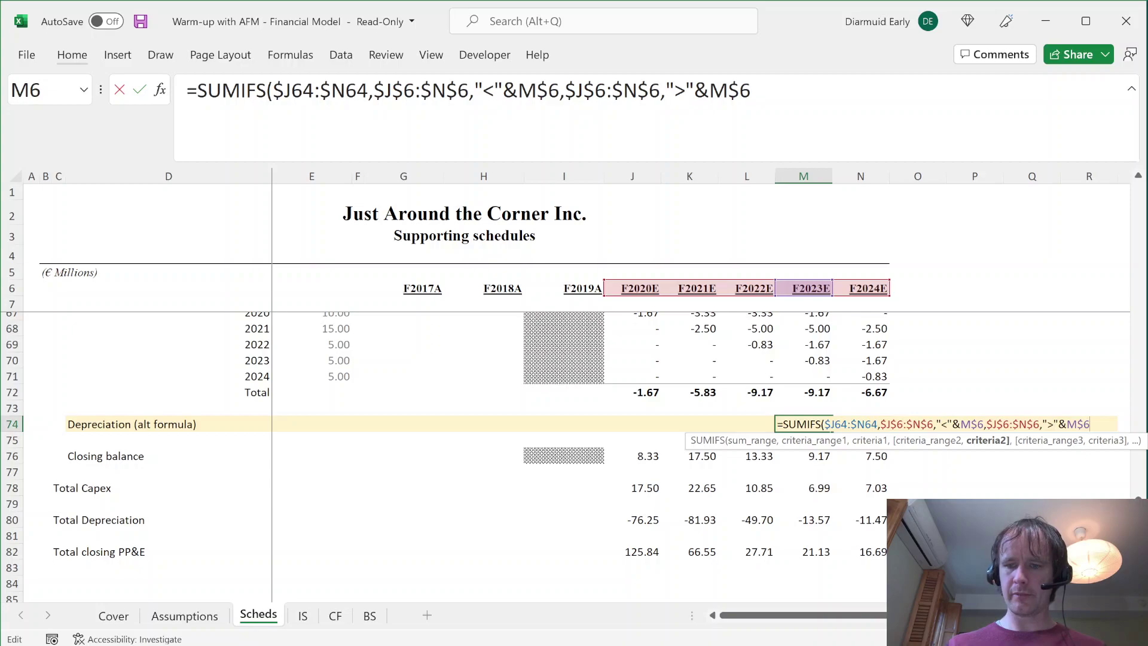
- Subtract the useful life $F$66 from M$6 in the second criterion and complete the SUMIFS formula in M74
scroll(386, 449, "up", 2)
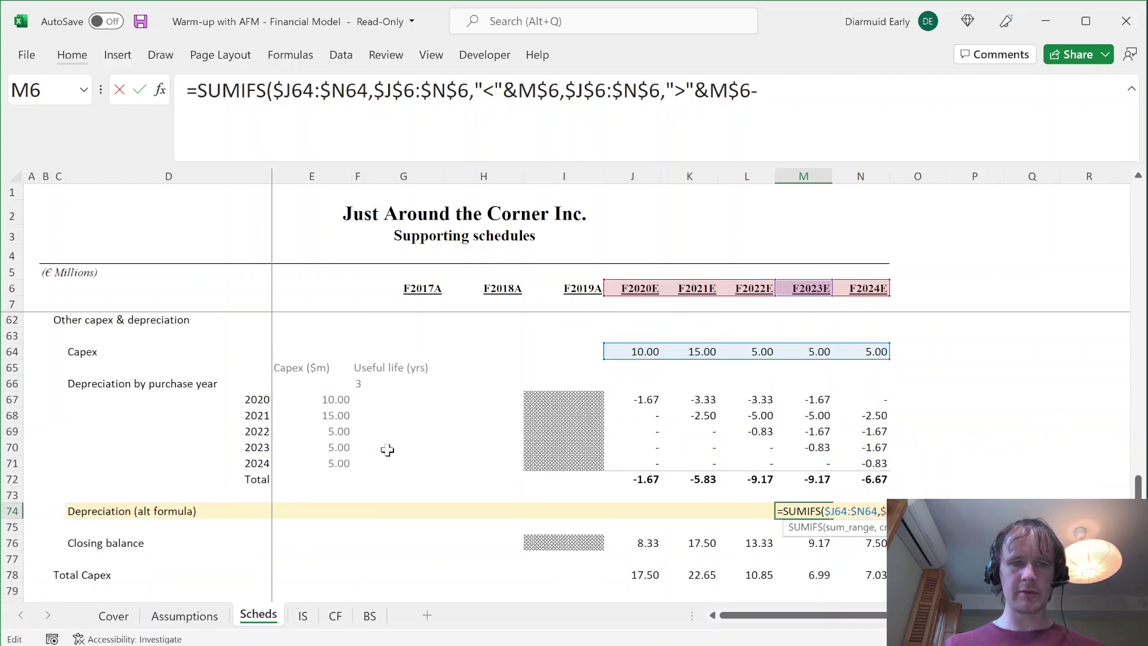
left_click(359, 384)
key("F4")
key("F4")
key("F4")
key("F4")
key("F4")
type(")")
key("ctrl+Return")
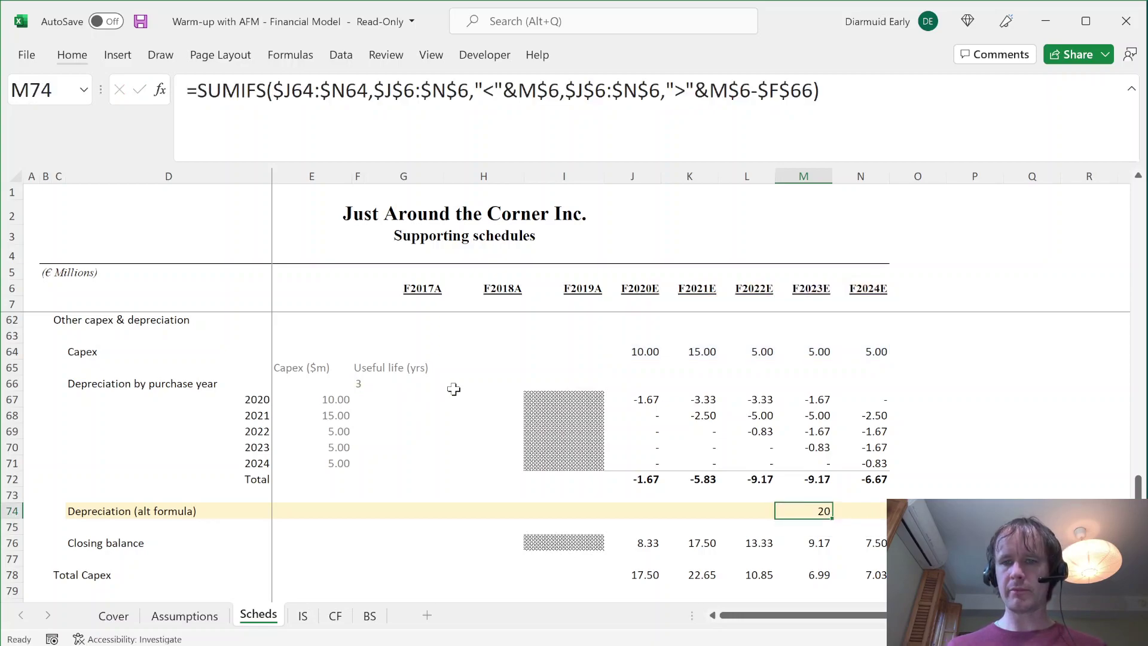
- Examine the M74 SUMIFS references alongside the purchase-year depreciation grid and the rows below it
key("Down")
key("Down")
key("Down")
key("Down")
key("Down")
key("Down")
key("Down")
key("Down")
key("Up")
key("Up")
key("Up")
key("Up")
key("Up")
key("Up")
key("Up")
key("Up")
key("F2")
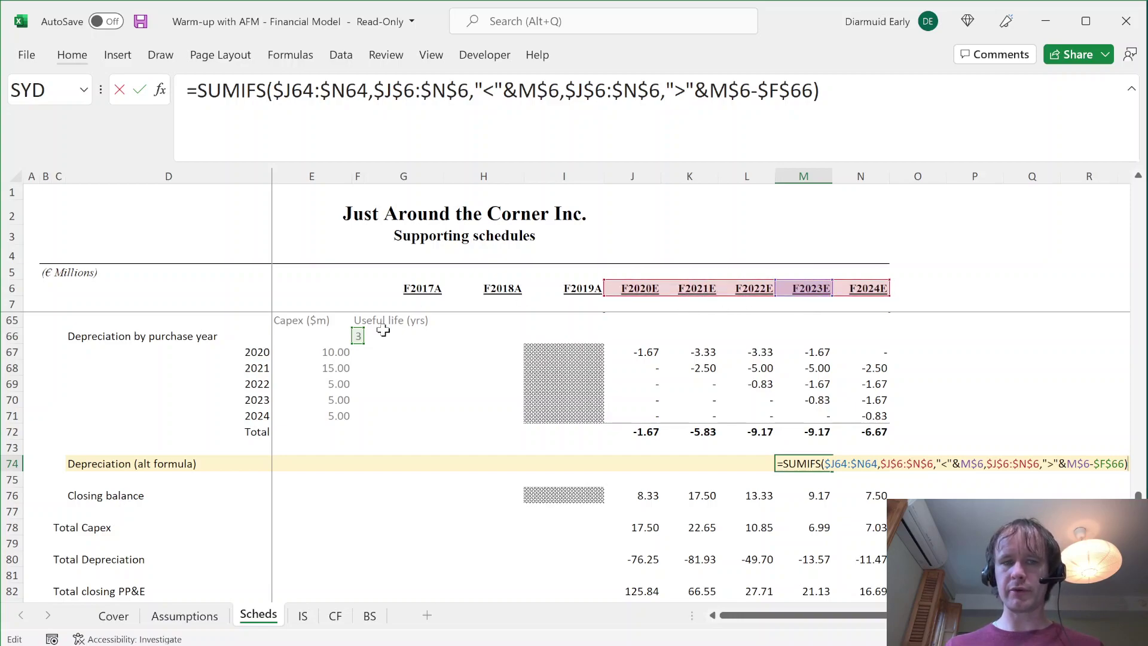
key("ctrl+Return")
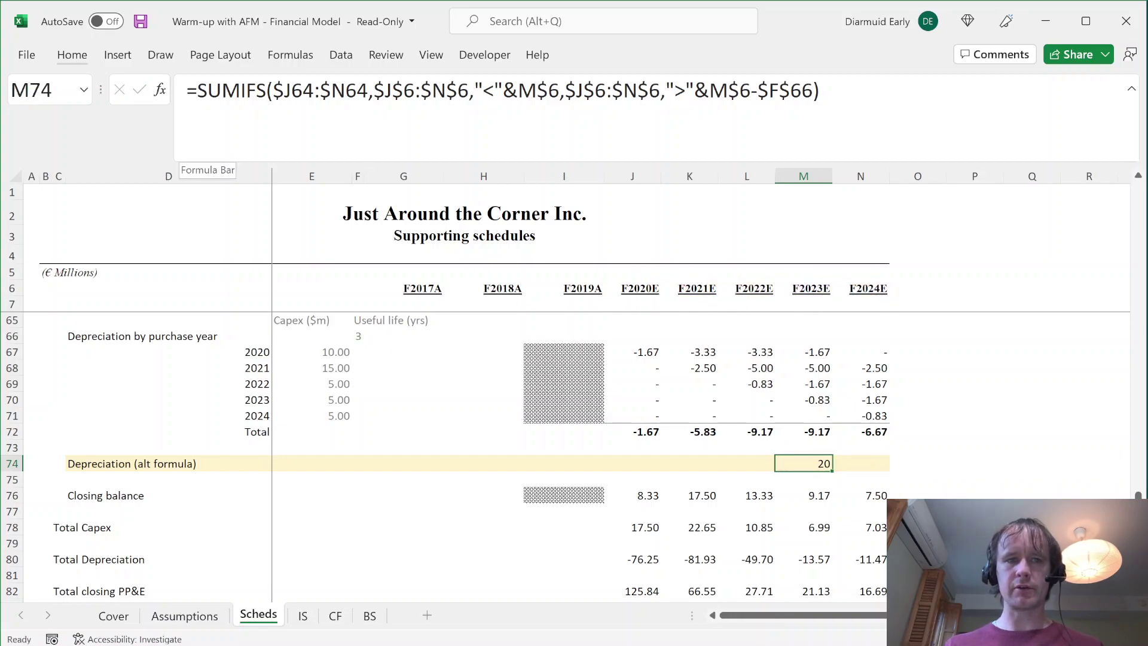
- Negate the SUMIFS in M74 and divide it by 3
left_click(198, 90)
type("-")
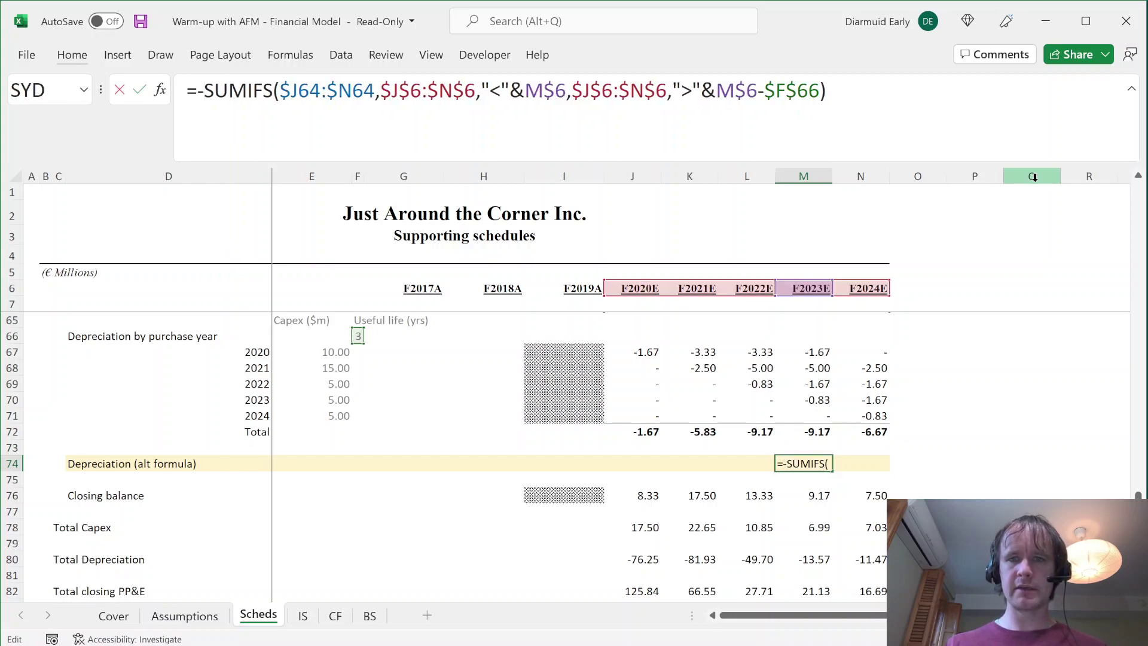
key("End")
type("/3")
key("Return")
- Compare the M74 formula with the F2023E depreciation for 2021 and 2022 purchases in M68:M69
key("Up")
key("Up")
key("Up")
key("Down")
key("Down")
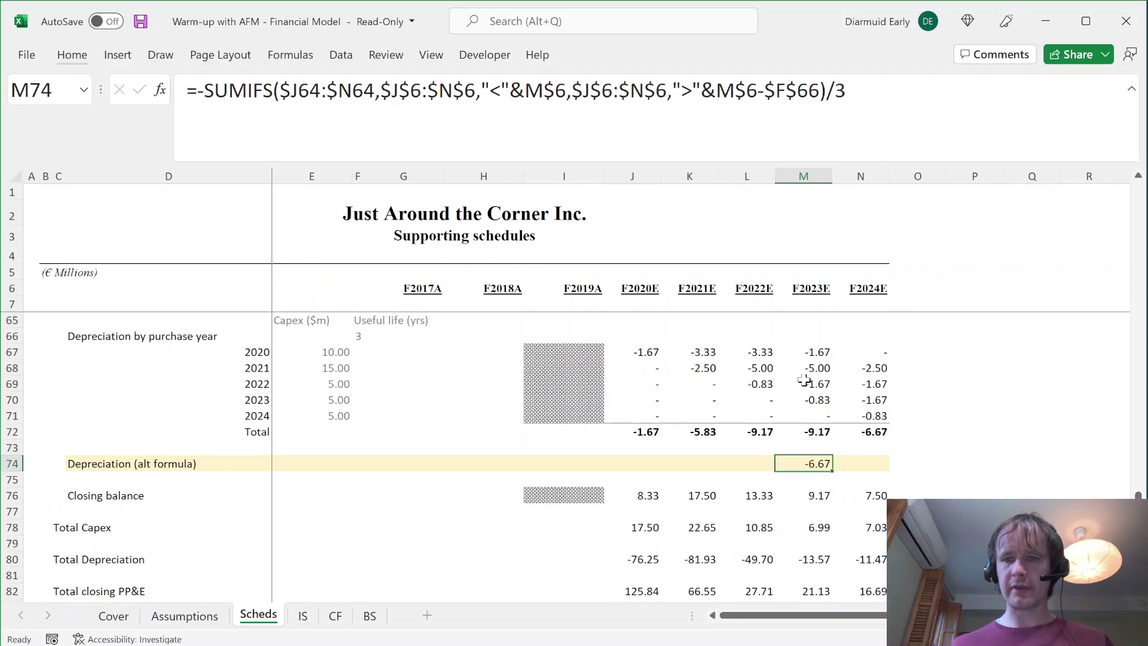
left_click(813, 367)
left_click_drag(813, 367, 803, 380)
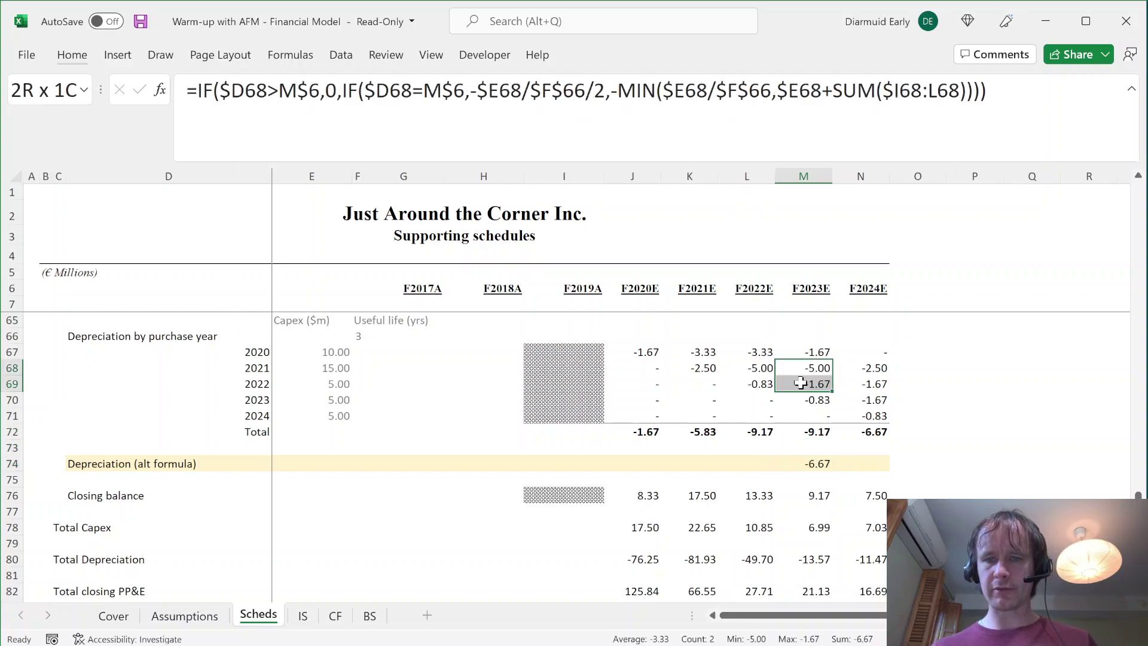
left_click(811, 464)
left_click(855, 94)
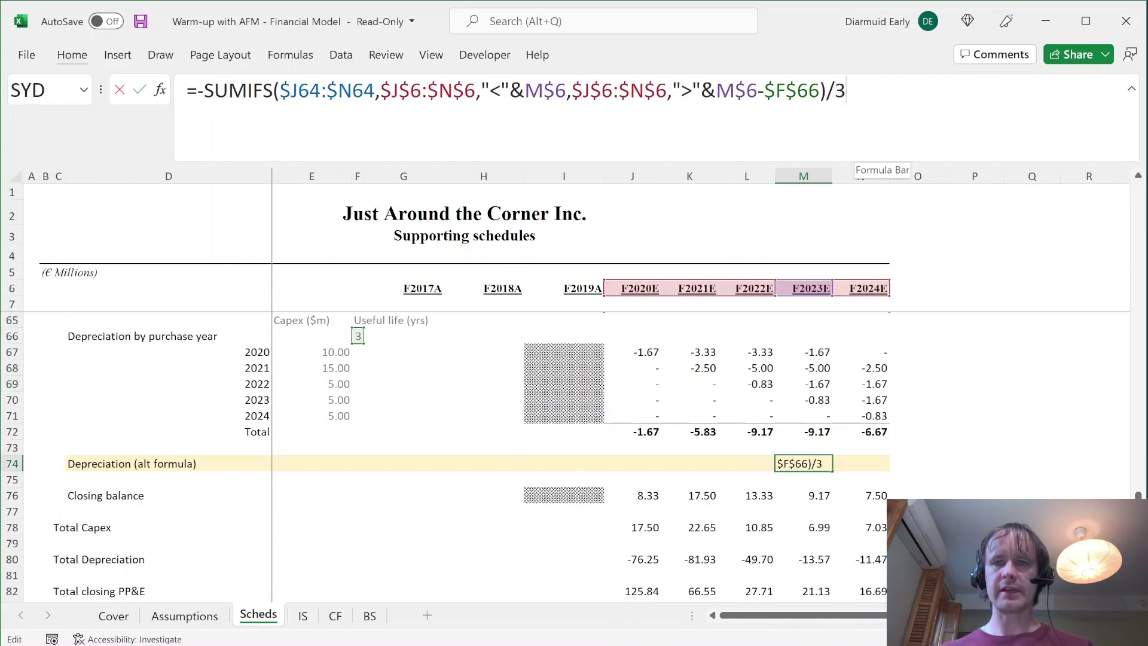
key("Escape")
- Test a useful life of 5 in F66 against the M68:M69 depreciation and the M74 formula, and undo it
left_click(357, 336)
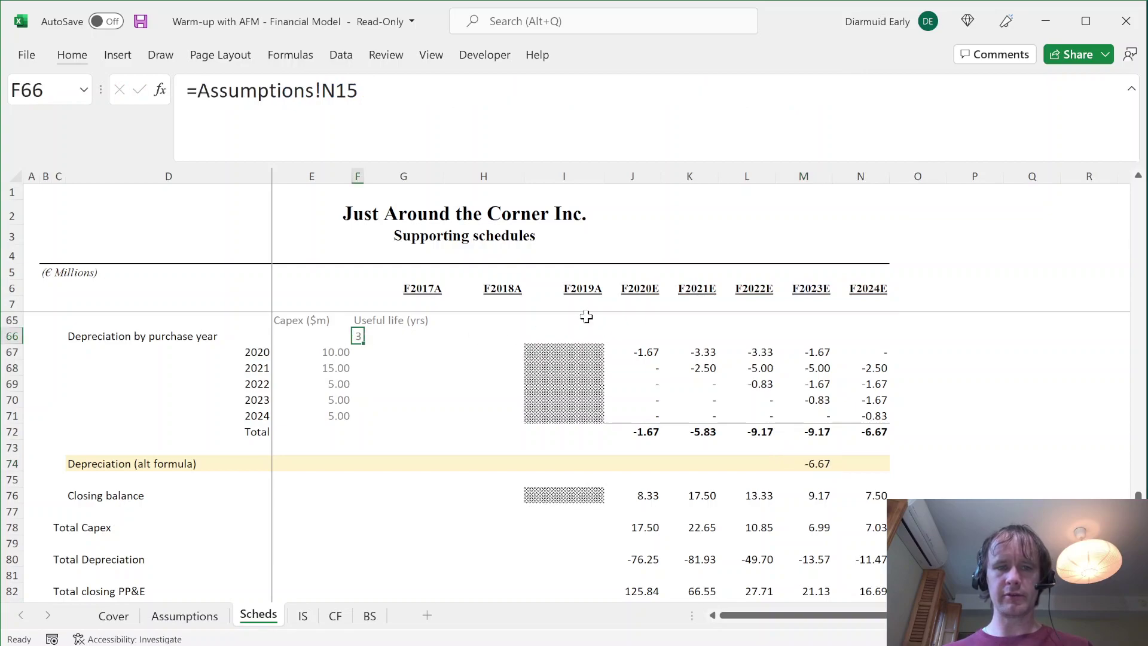
type("5")
key("ctrl+Return")
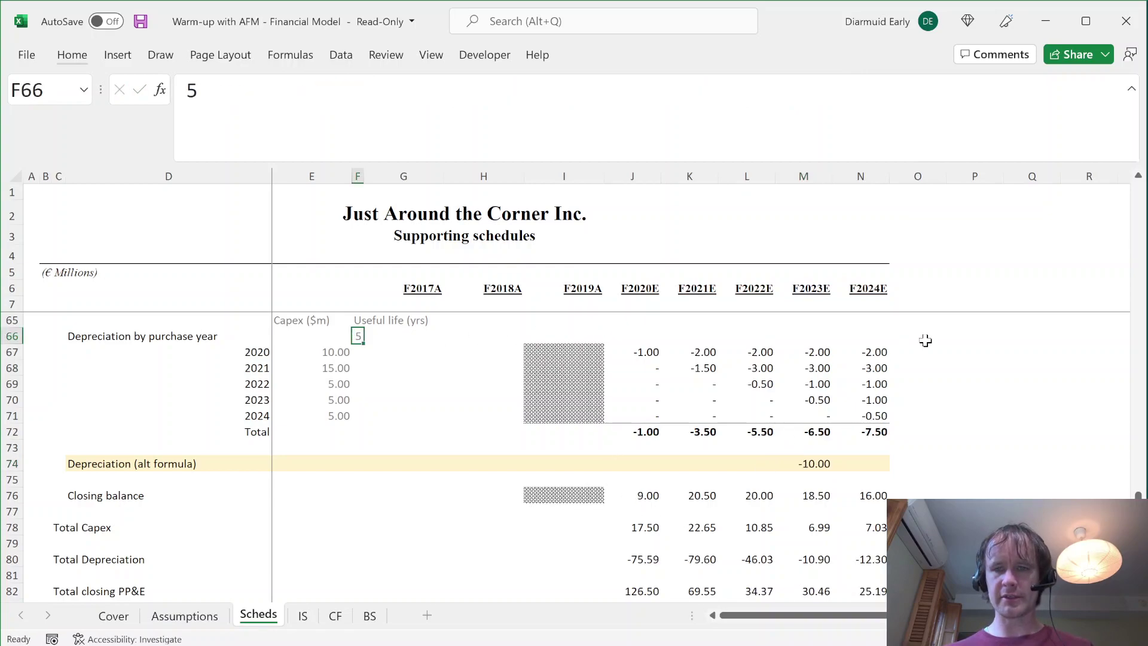
left_click_drag(819, 369, 813, 385)
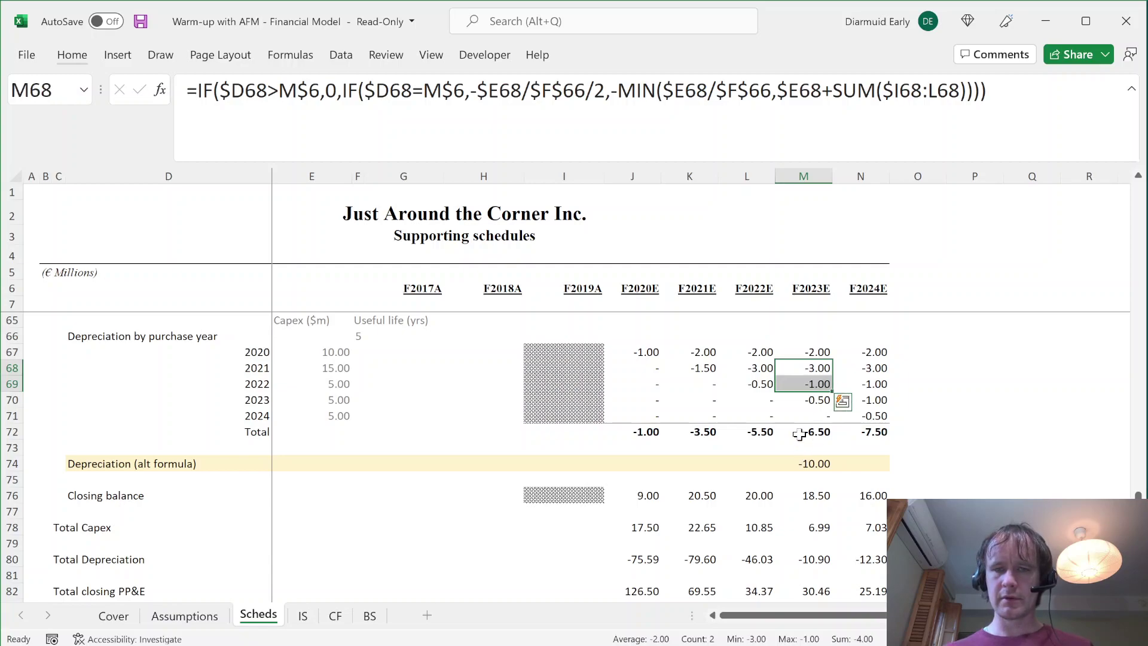
left_click(800, 434)
double_click(817, 463)
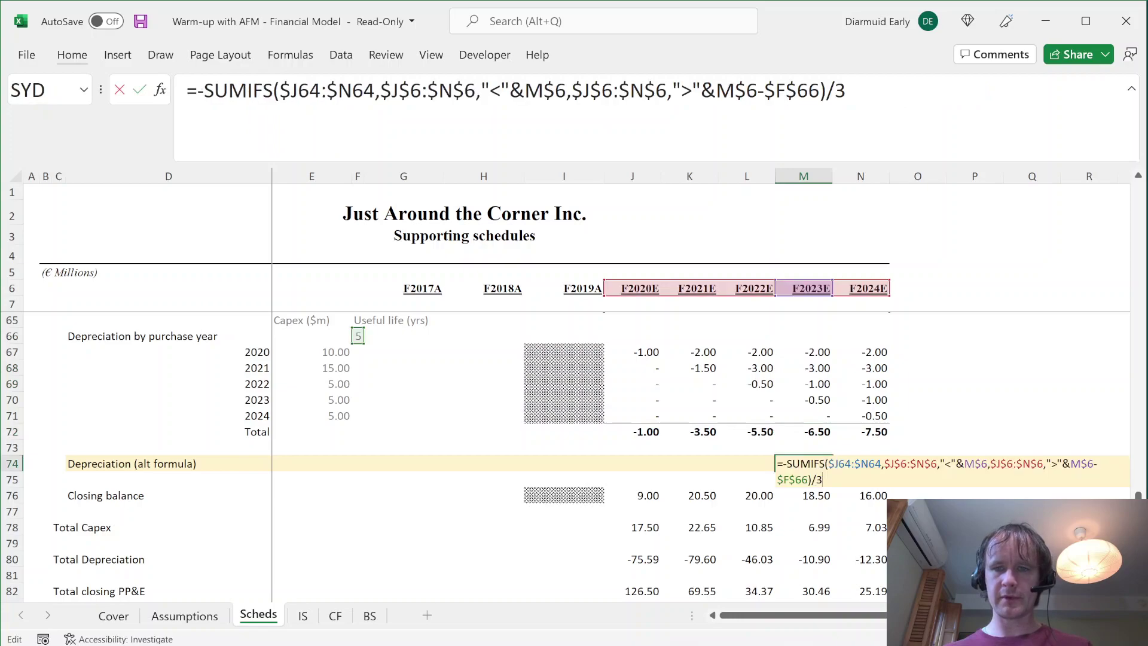
key("Escape")
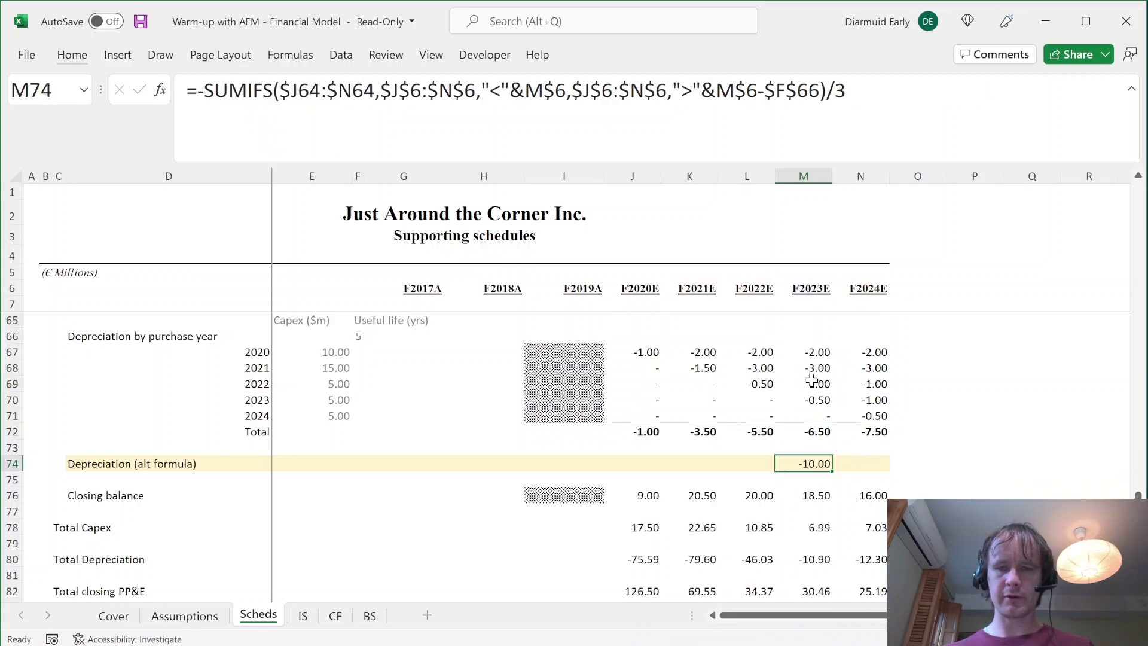
key("ctrl+z")
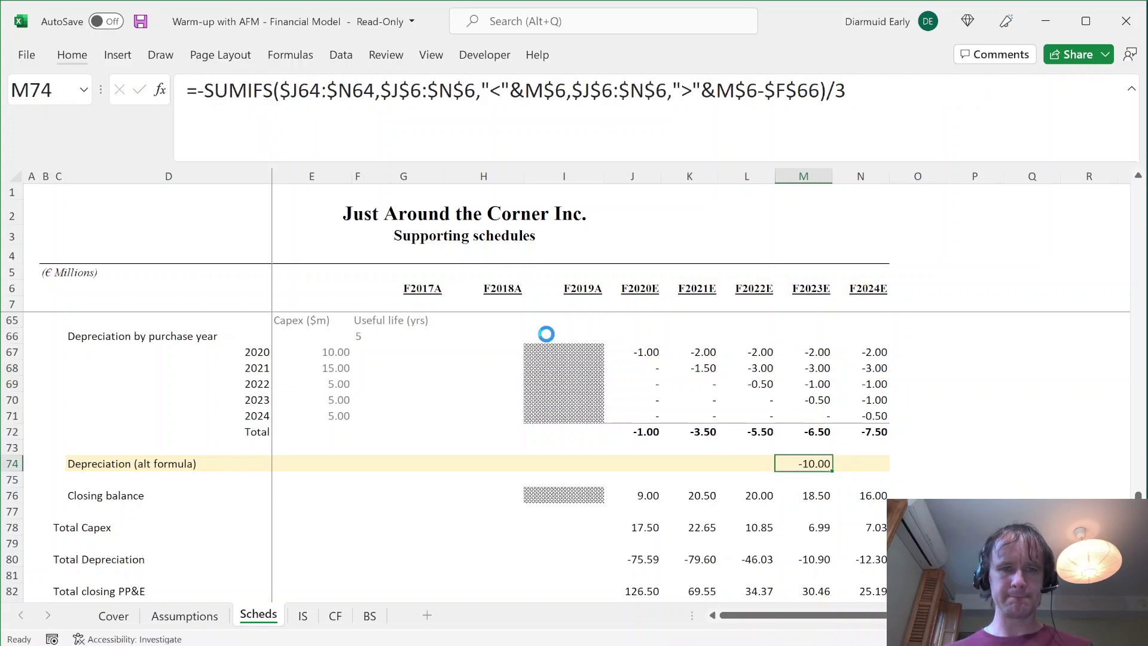
- Check the F2023E total in M72 and the M74 formula against the grid cells M68:M69
left_click(822, 432)
key("F2")
key("Escape")
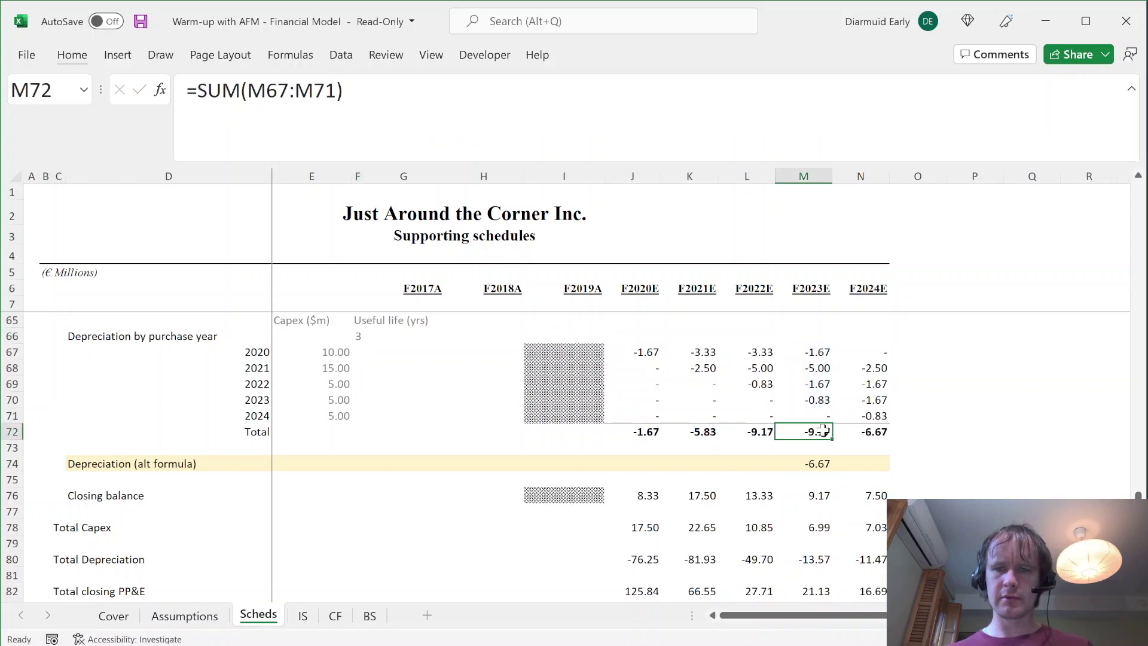
left_click(824, 465)
key("F2")
key("Escape")
key("F2")
key("Escape")
left_click_drag(824, 385, 823, 371)
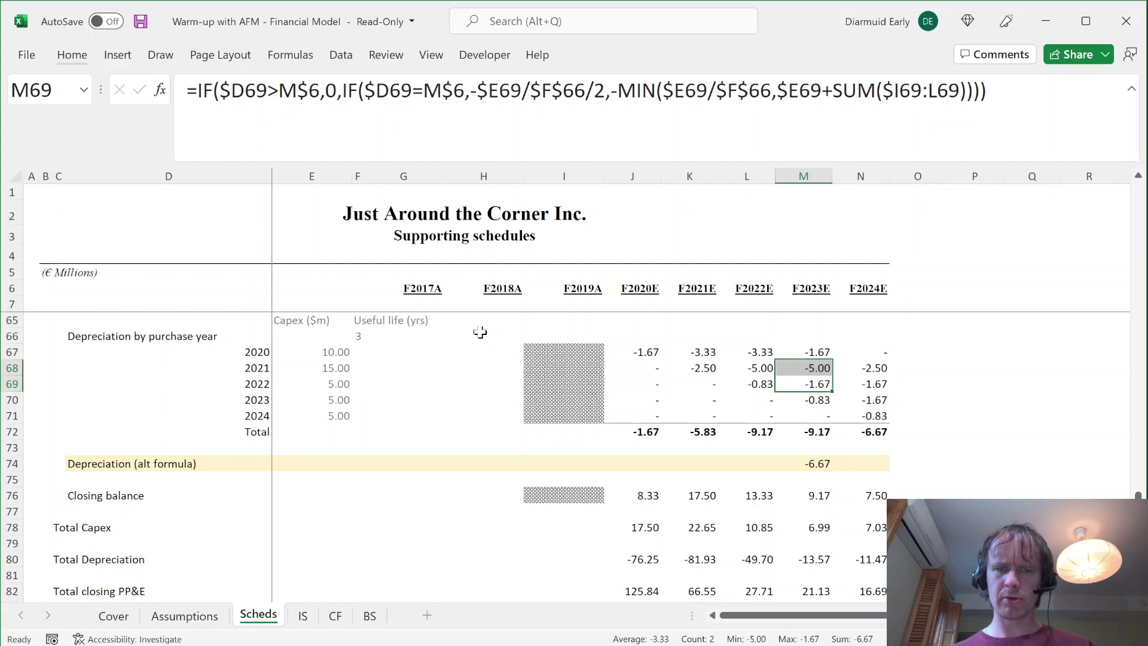
- Try the useful life of 5 in F66 again and revert the change
left_click(370, 337)
key("Left")
type("5")
key("ctrl+Return")
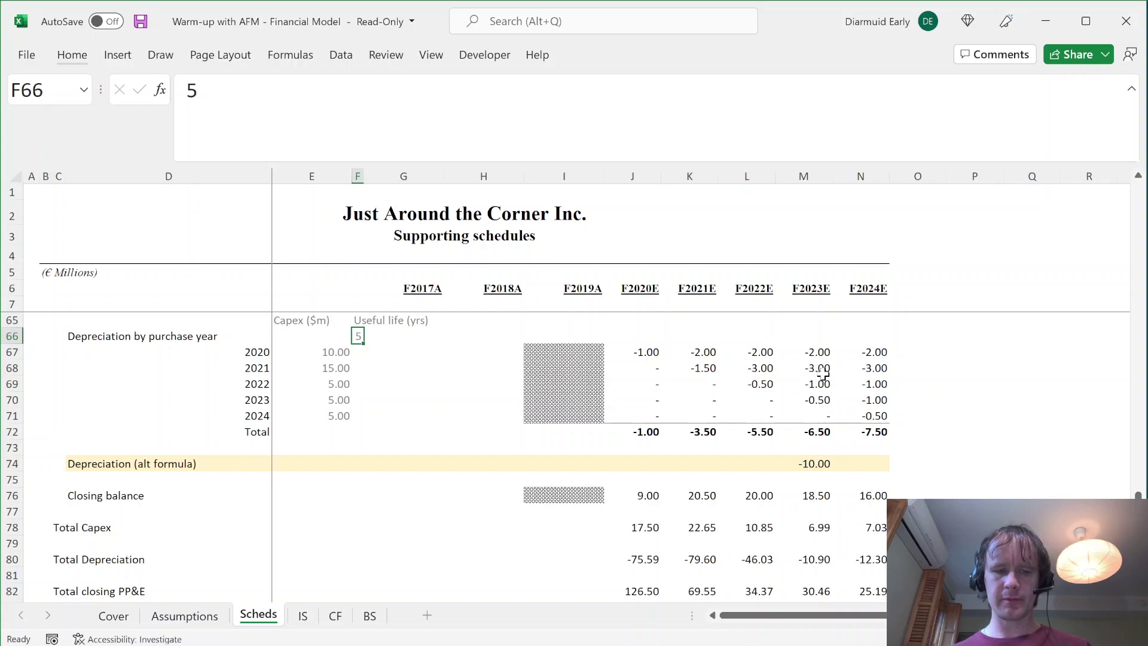
key("ctrl+z")
- Replace the hardcoded divisor 3 in M74 with the absolute useful life reference $F$66
left_click(807, 464)
left_click(827, 89)
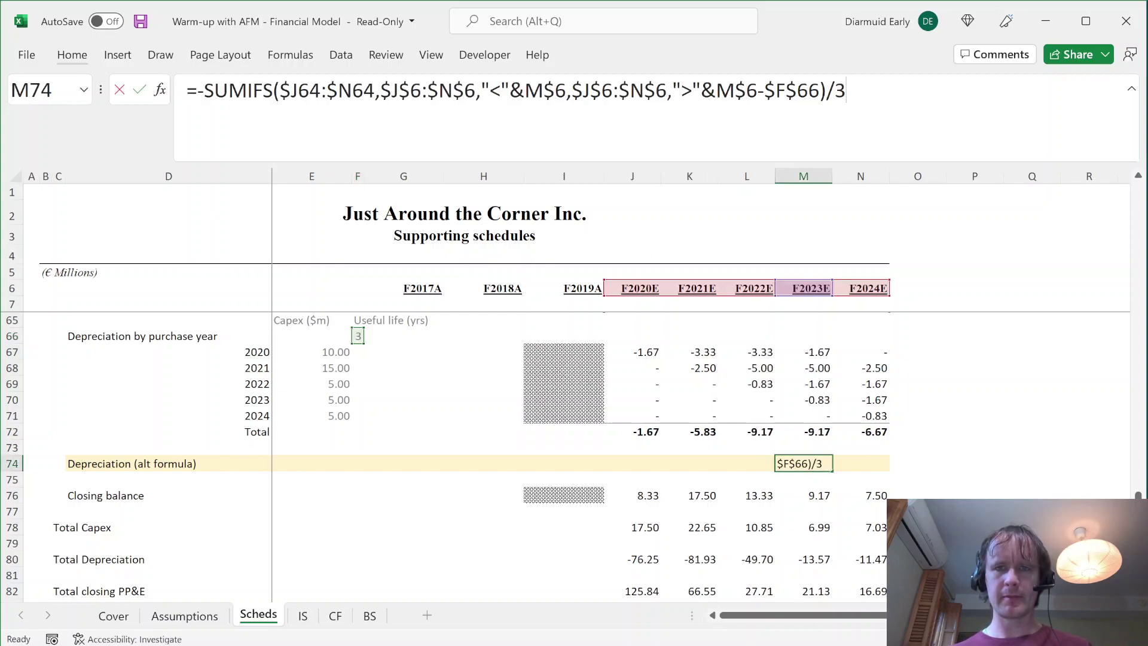
key("Escape")
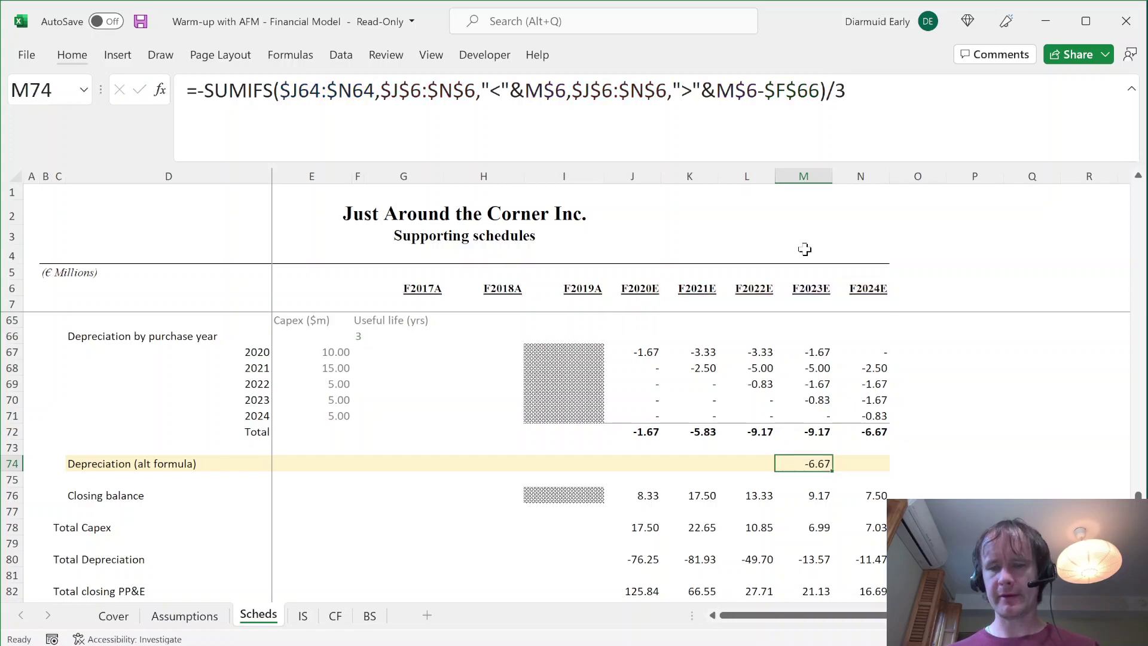
left_click(852, 90)
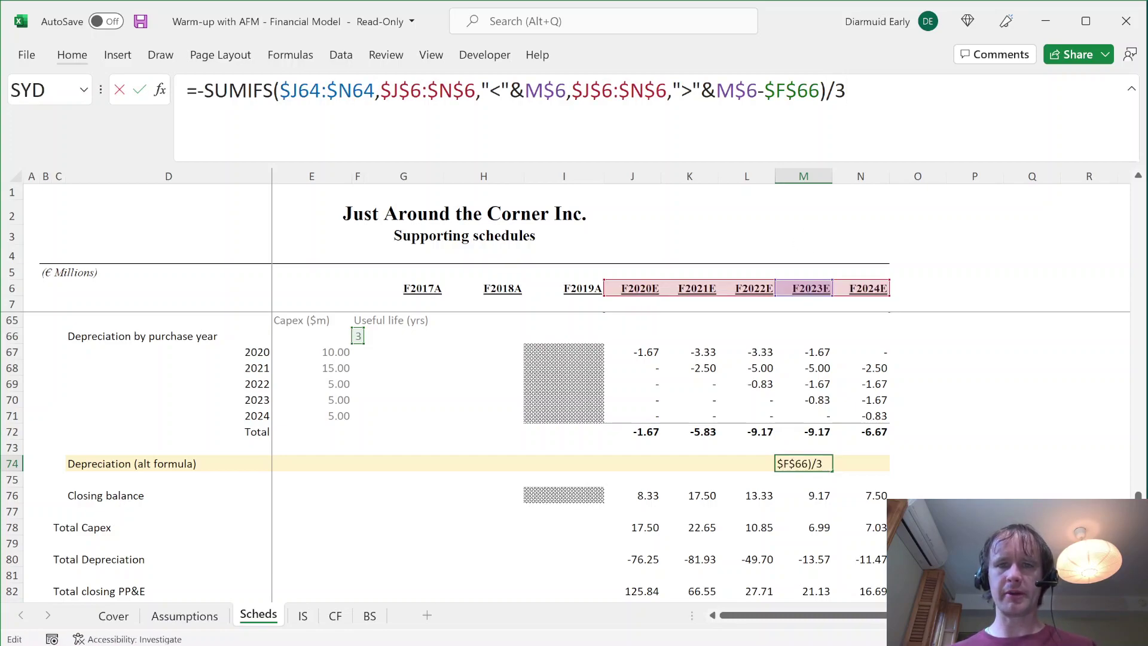
type("/")
left_click(357, 335)
key("F4")
key("Return")
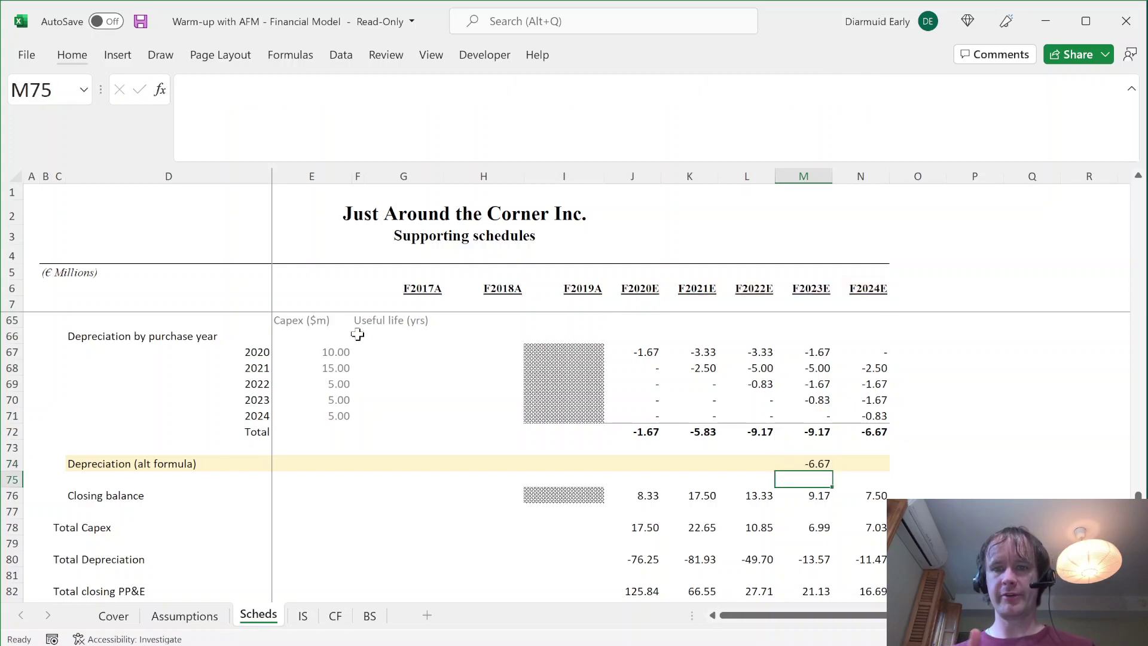
- Test the revised M74 formula with a useful life of 5 in F66 by comparing it with M67:M69
left_click(356, 336)
type("5")
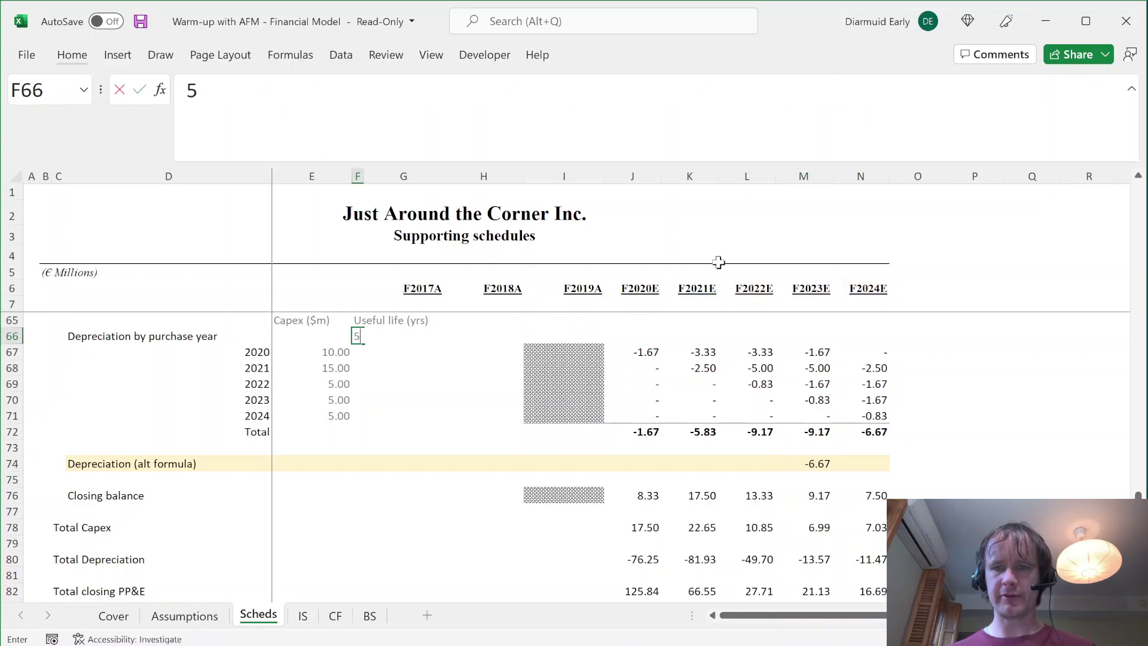
key("ctrl+Return")
left_click(807, 366)
key("Up")
key("shift+Down")
key("shift+Down")
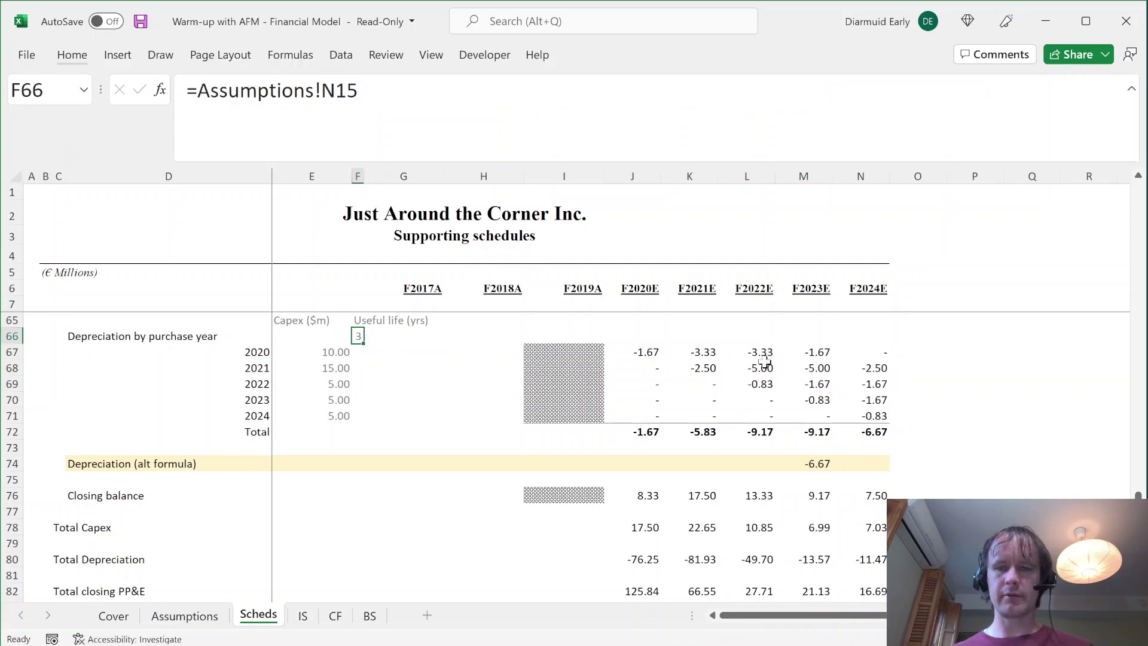
- Extend the M74 formula by subtracting the current year's capex with the row-locked reference M$64
left_click_drag(12, 352, 254, 419)
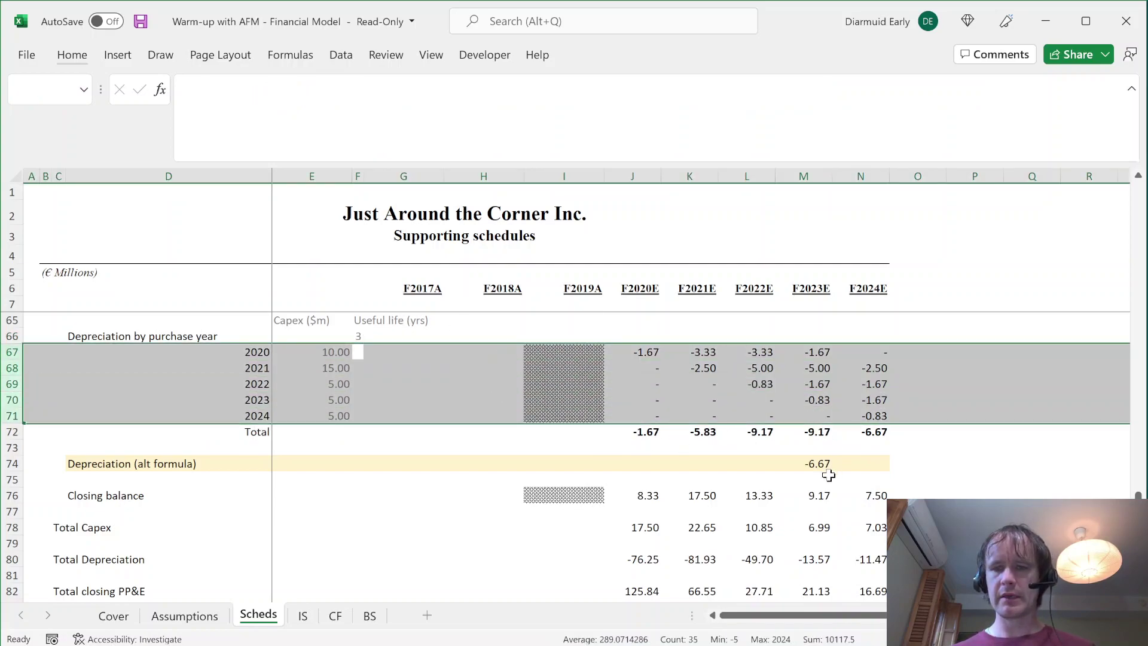
left_click(819, 461)
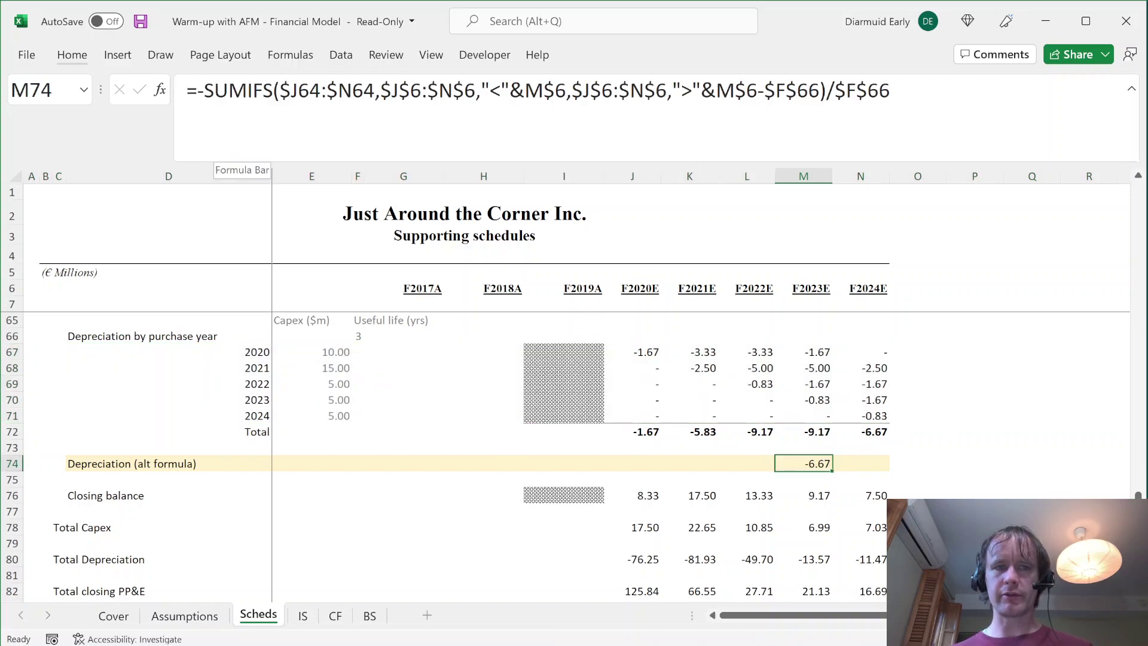
key("F2")
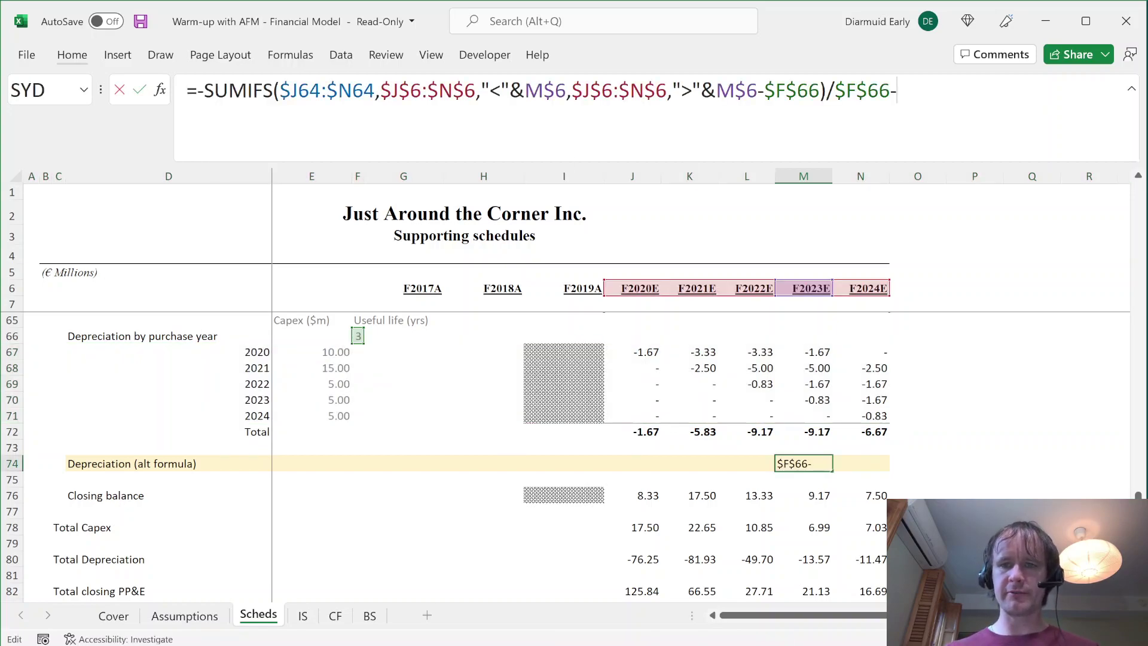
type("-")
scroll(813, 323, "up", 1)
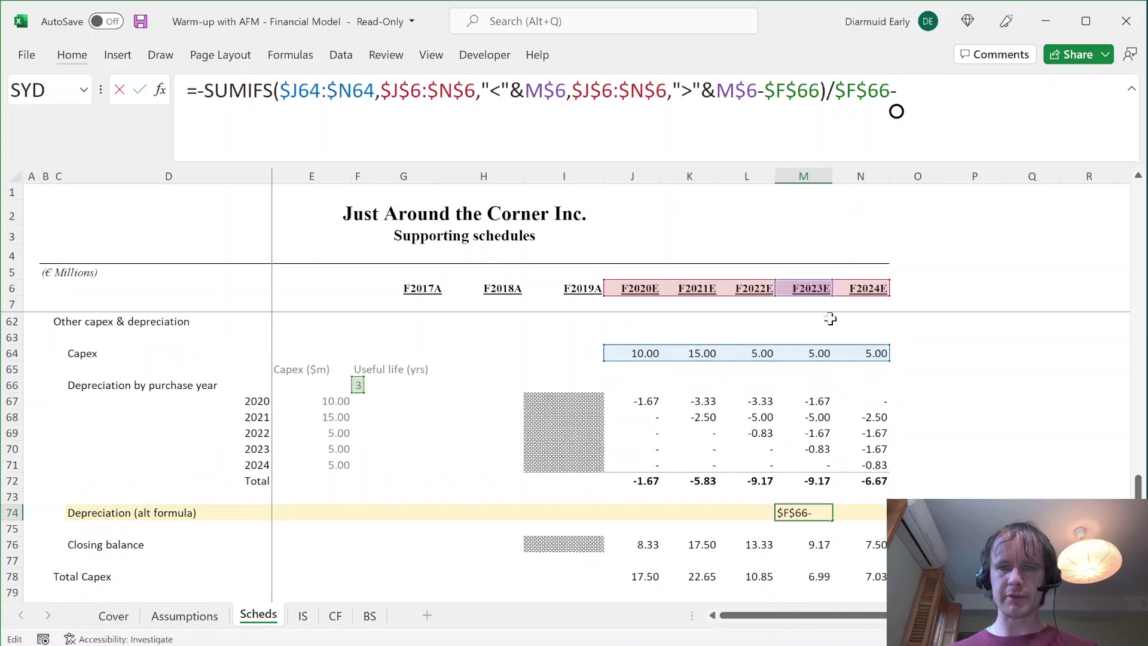
left_click(807, 352)
key("F4")
key("F4")
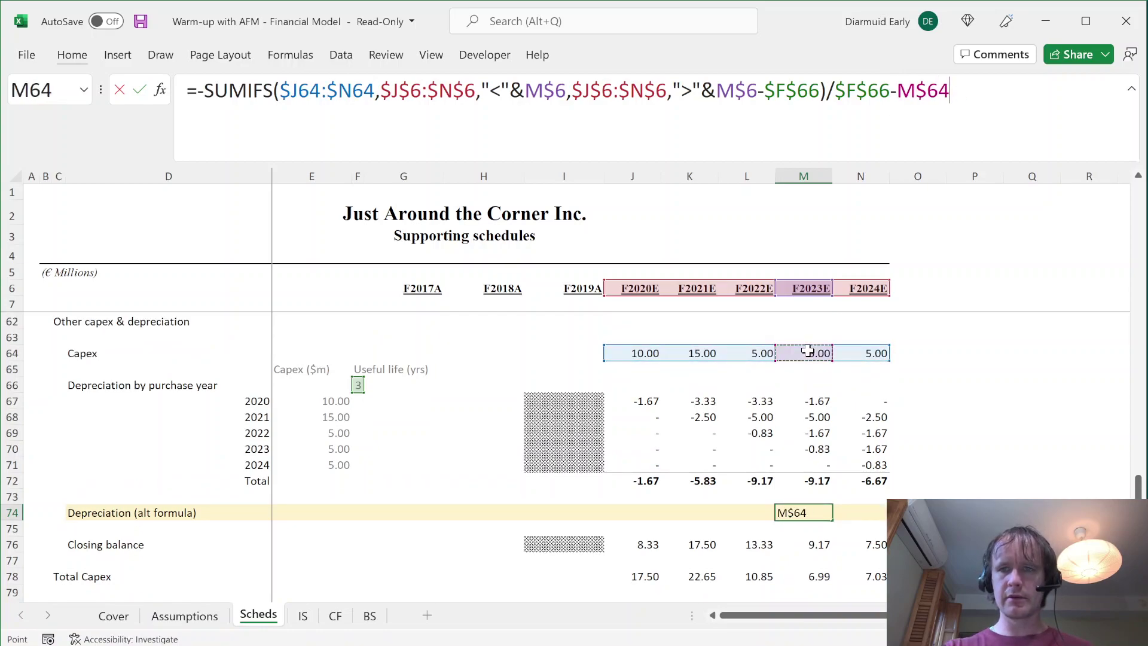
- Divide the M$64 term in M74 by $F$66 and by 3, and enter the formula
type("/")
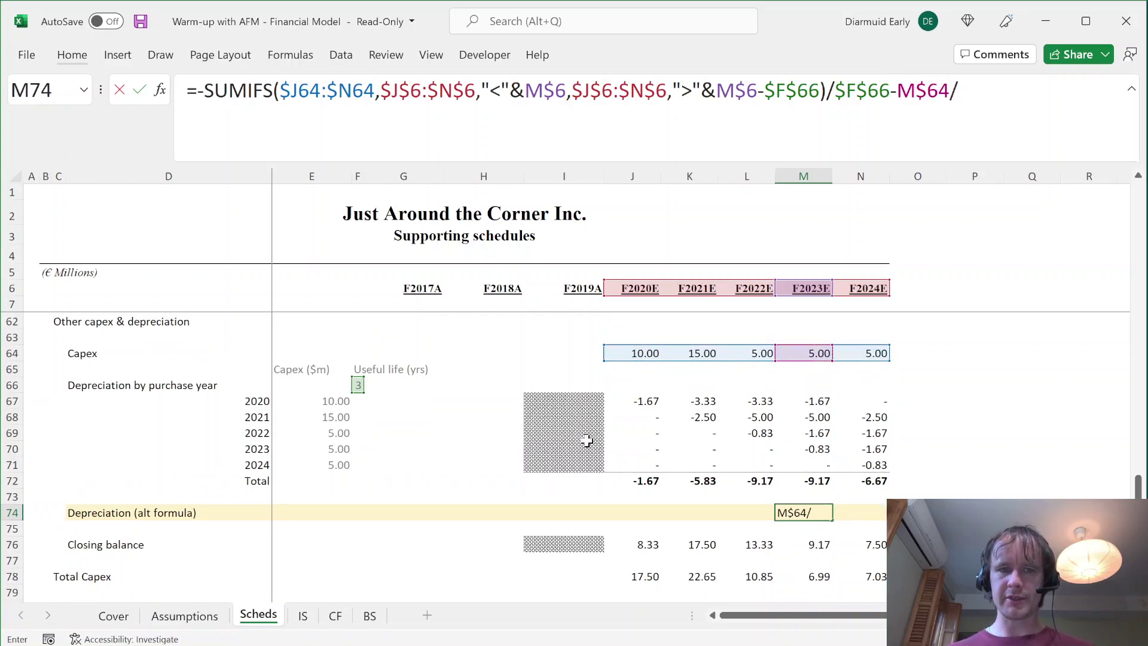
left_click(357, 385)
key("F4")
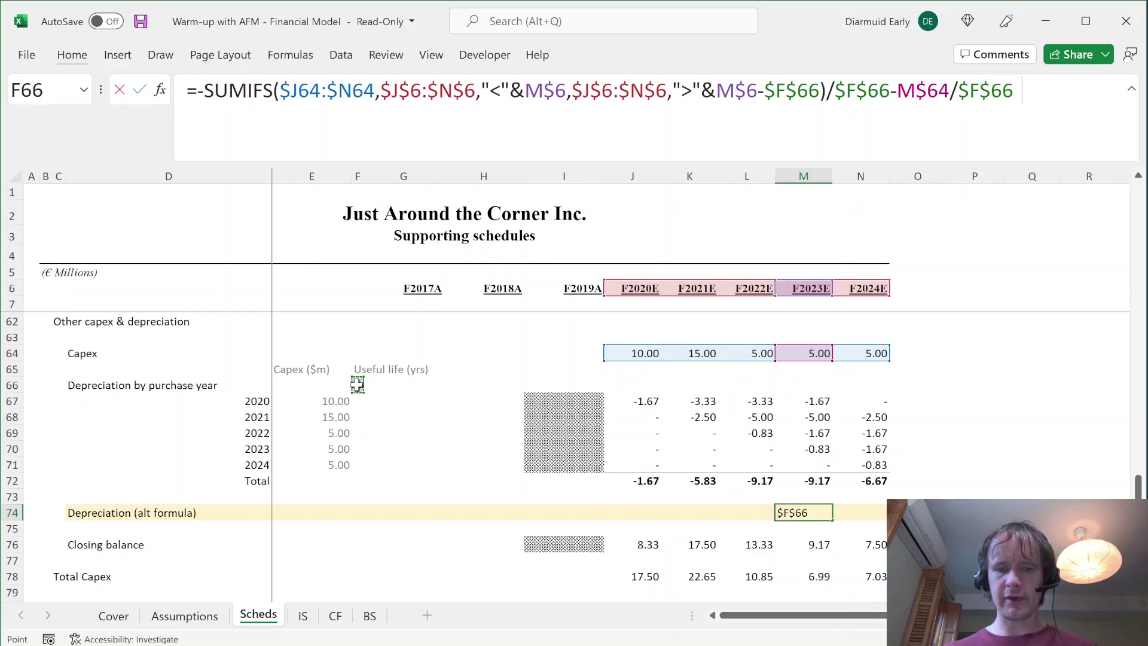
type("/3")
key("Return")
key("Up")
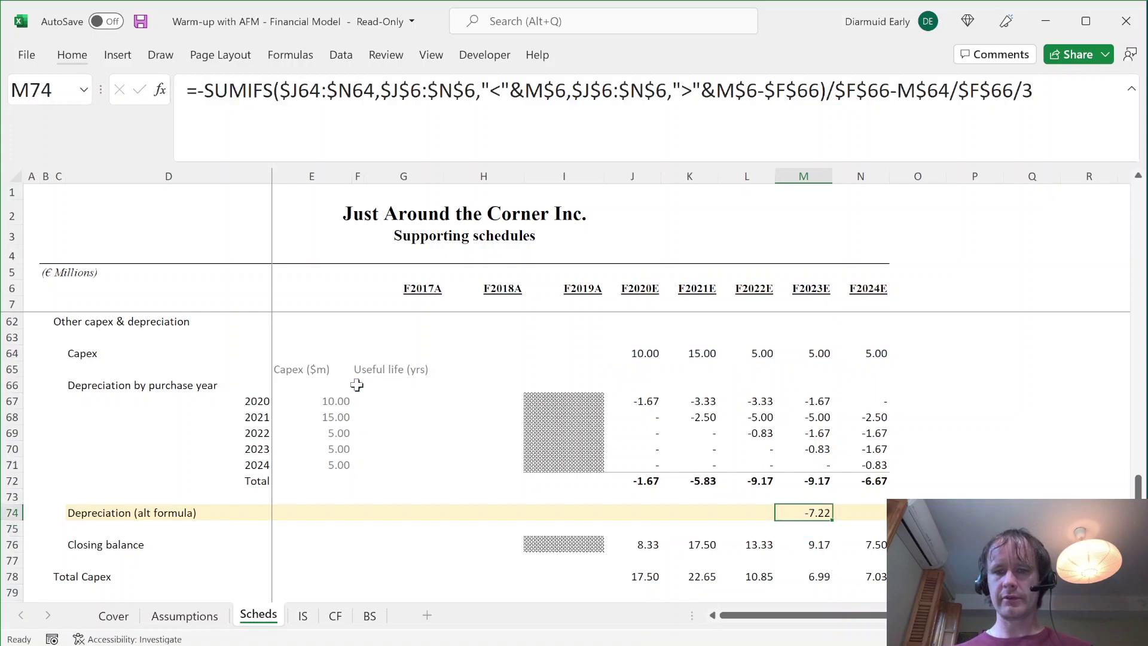
- Inspect the formula for the 2023 purchases' first-year depreciation in M70
key("Up")
key("Up")
key("Up")
key("Up")
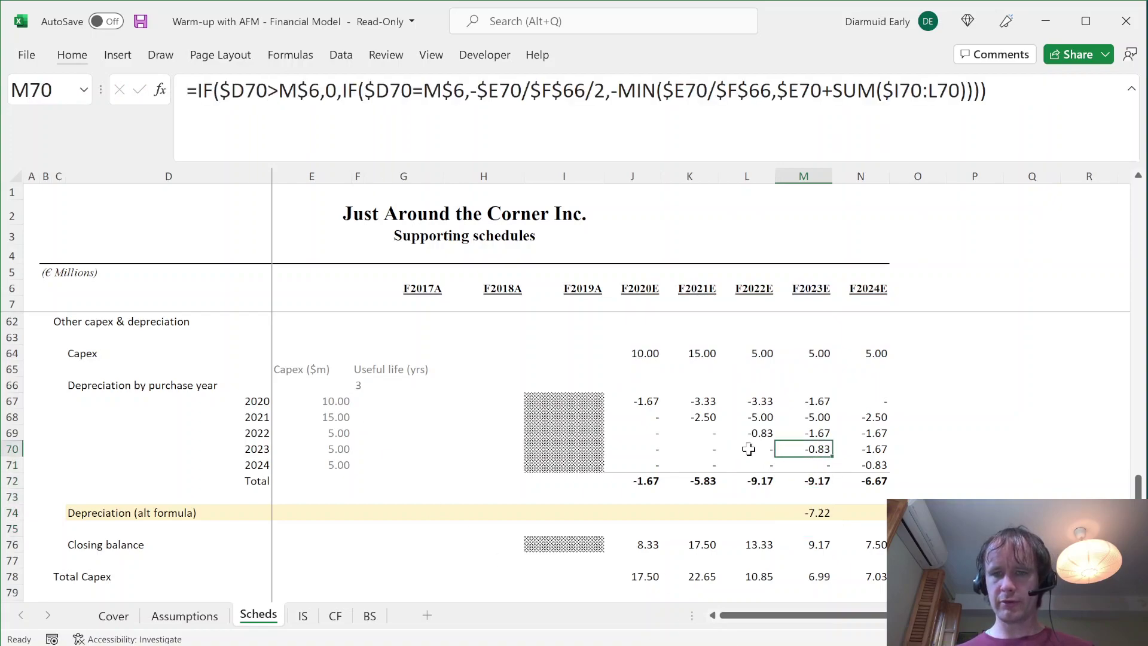
- Change the last divisor of the M$64 term in M74 to 2 and enter the formula
key("shift+Up")
key("shift+Up")
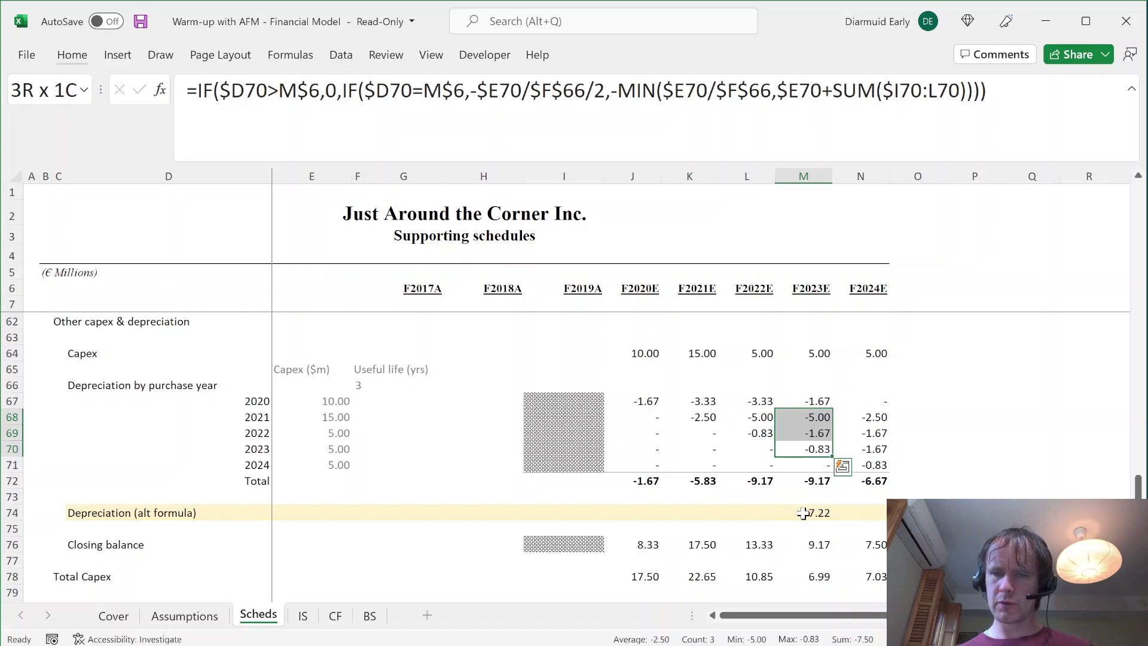
left_click(803, 513)
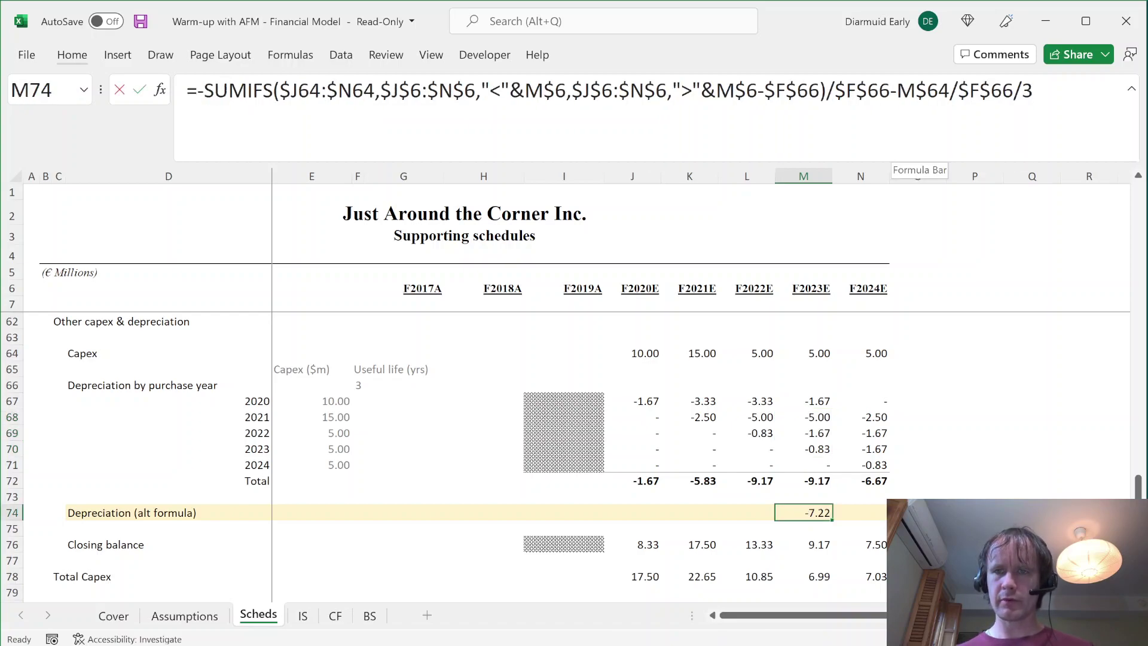
left_click_drag(897, 91, 1033, 90)
key("Escape")
key("F2")
key("BackSpace")
type("2")
key("ctrl+Return")
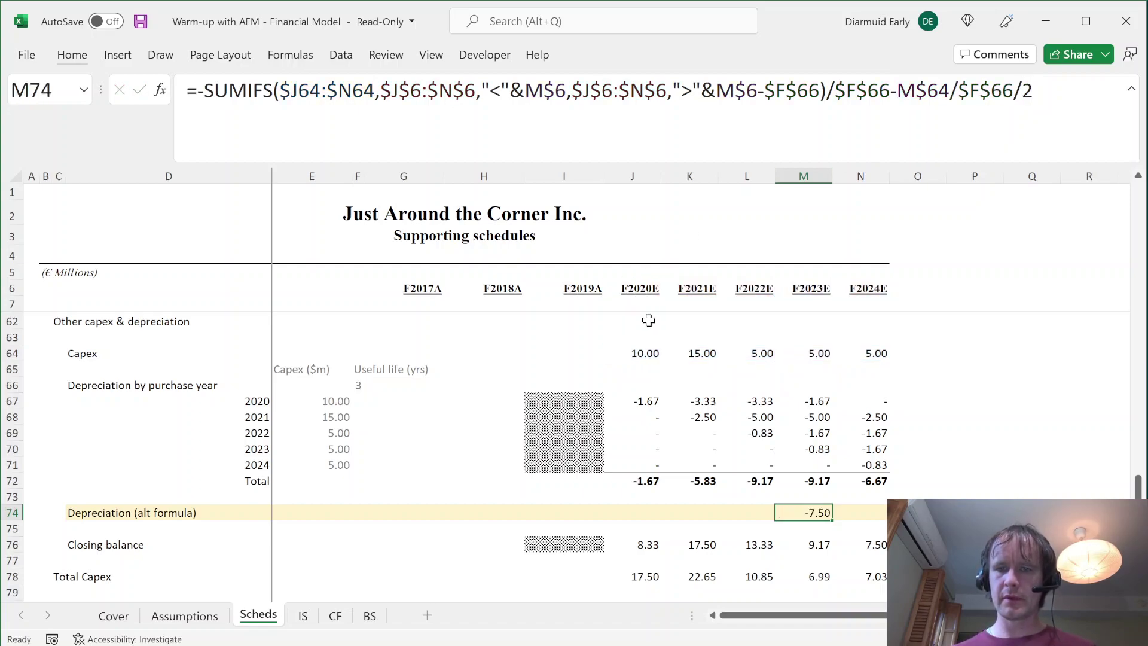
- Compare M74 with the 2023 depreciation by purchase year in M67:M70 to identify the component the formula omits
key("Up")
key("Up")
key("Up")
key("Up")
key("shift+Up")
key("shift+Up")
left_click_drag(801, 418, 801, 435)
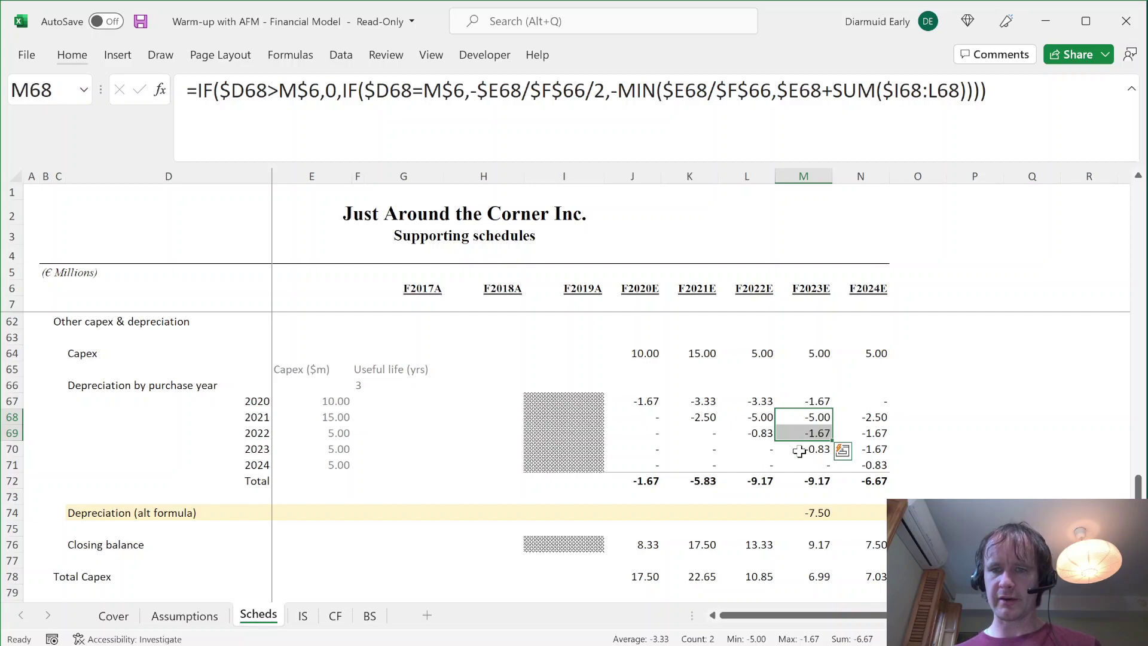
left_click(801, 449)
left_click(799, 400)
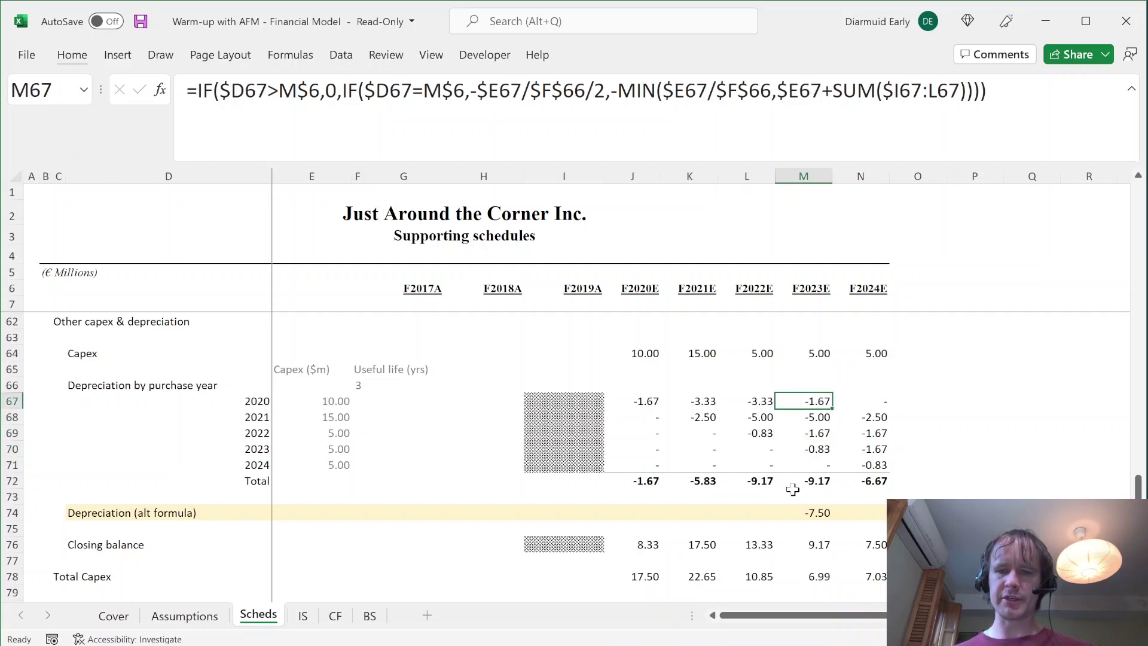
- Append a copy of the M74 formula's -SUMIFS(…)/$F$66 term to the end of that formula
left_click(804, 512)
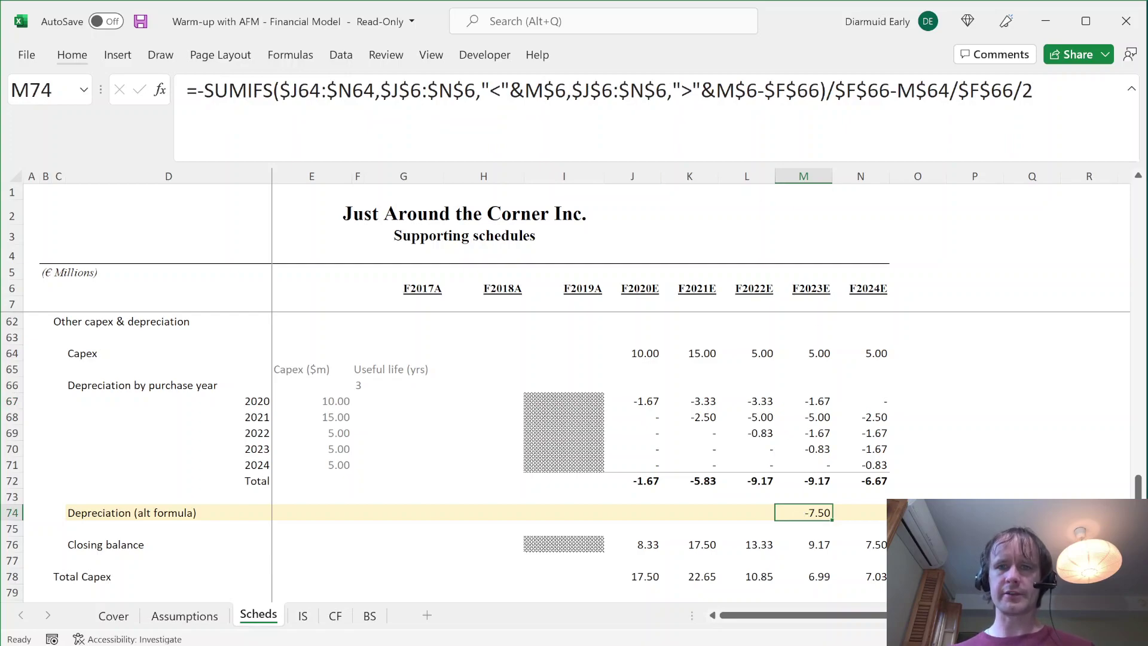
left_click_drag(890, 90, 198, 90)
key("ctrl+c")
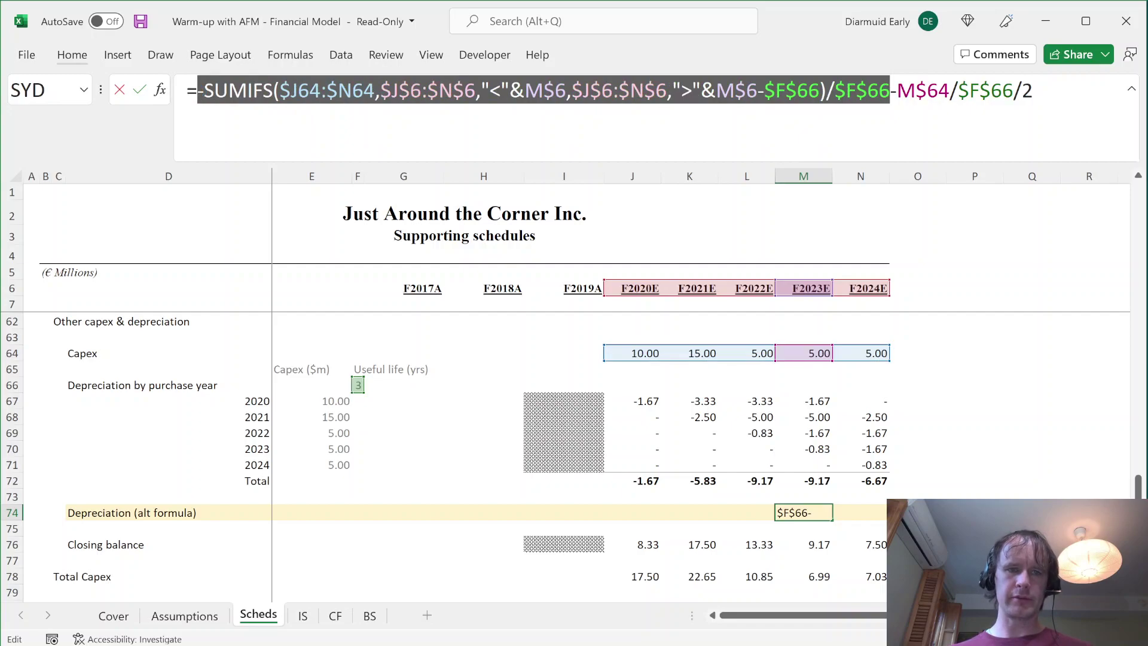
left_click(1034, 91)
key("ctrl+v")
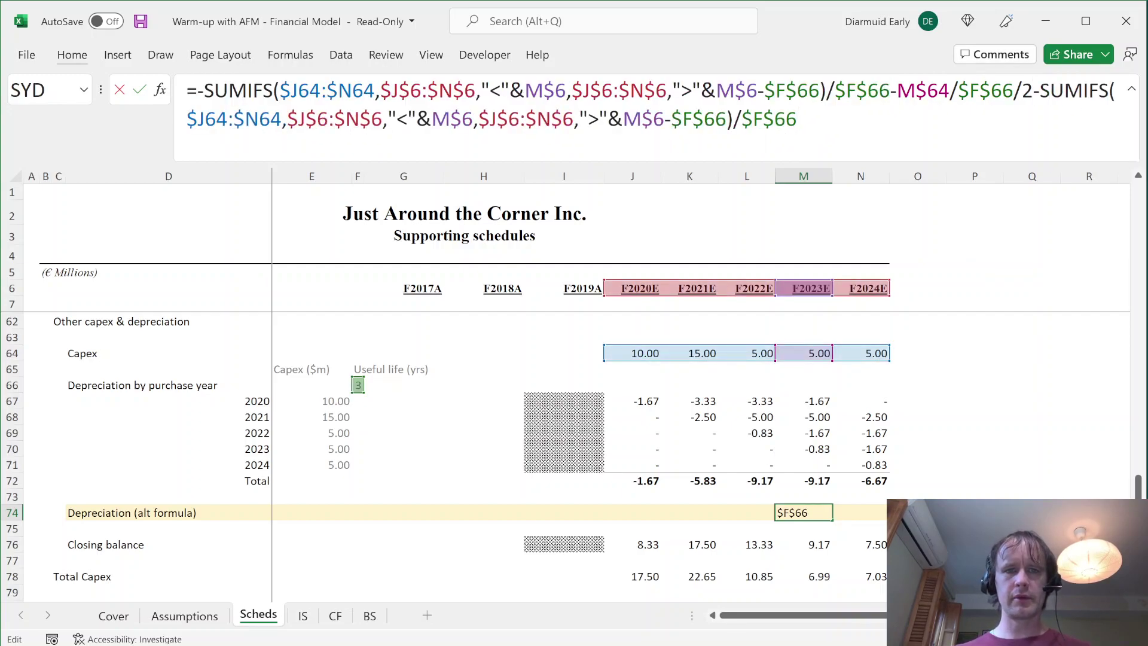
- Remove the first criteria pair, $J$6:$N$6 with "<"&M$6, from the appended SUMIFS in M74
left_click(432, 118)
key("Right")
key("Right")
key("Right")
key("Right")
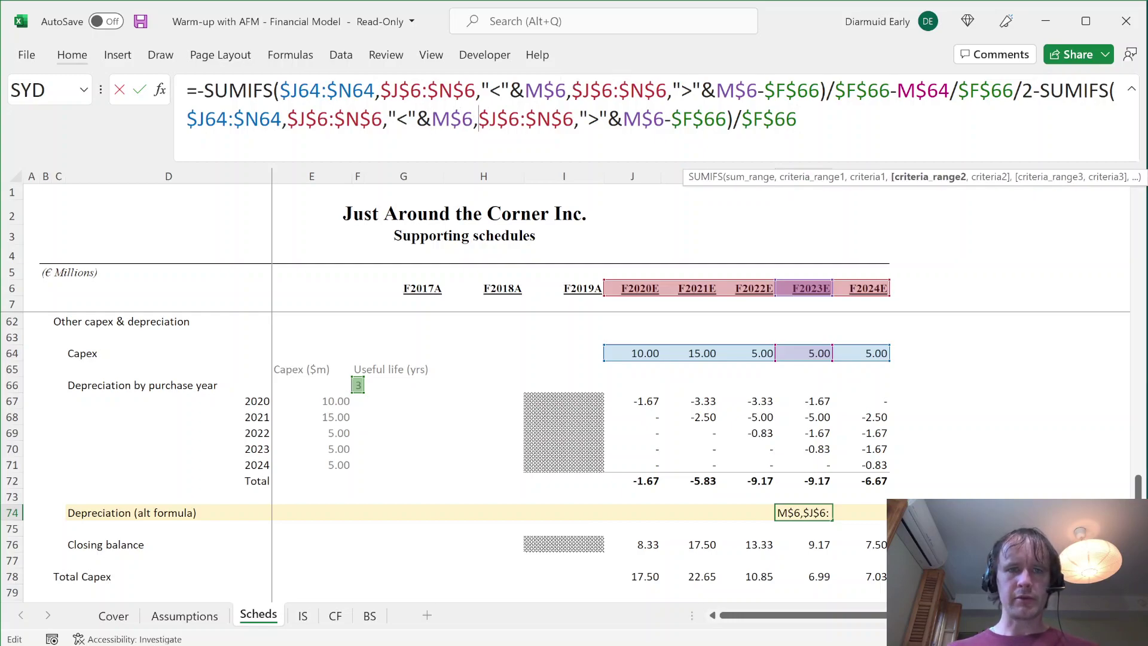
left_click_drag(478, 118, 282, 118)
type(",")
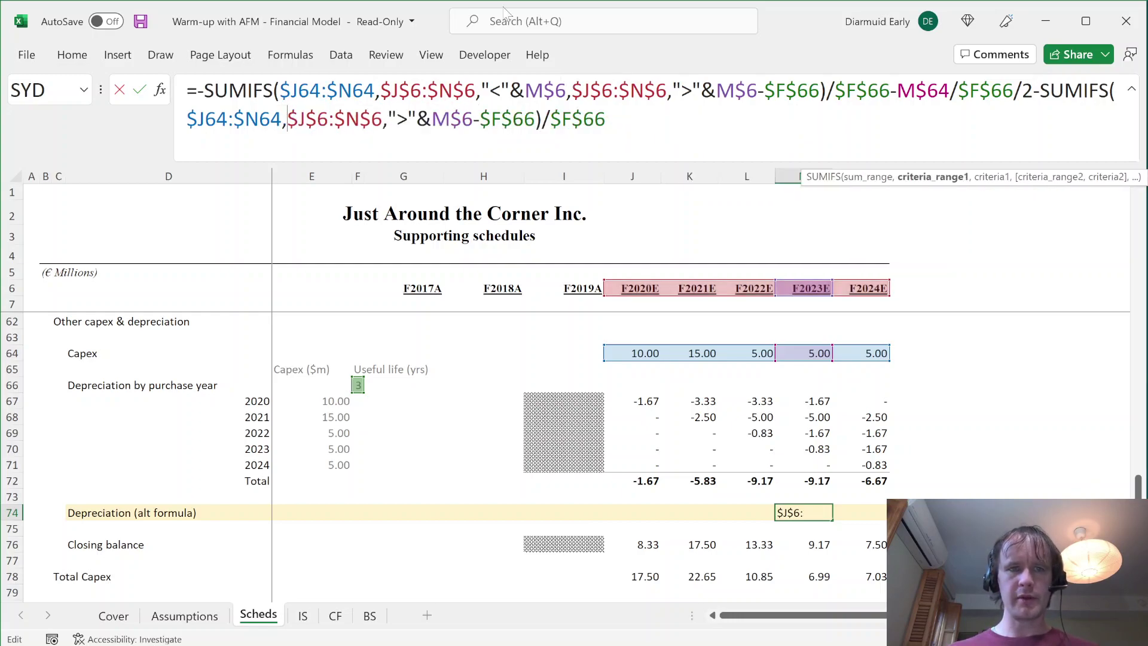
- Strip the ">"& operator from the appended SUMIFS so its criterion is exactly M$6-$F$66
left_click(431, 119)
key("BackSpace")
key("BackSpace")
key("BackSpace")
key("BackSpace")
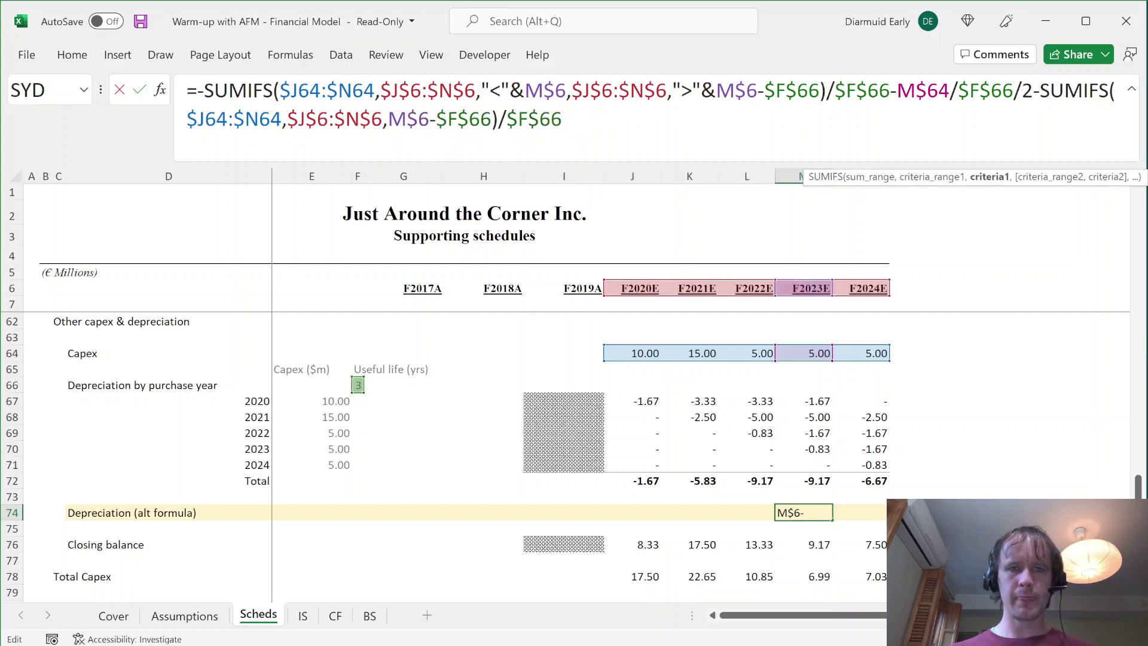
- Divide the appended SUMIFS term in M74 by an additional 2 and enter the formula
key("Right")
key("Right")
key("Right")
key("Right")
key("Right")
key("Right")
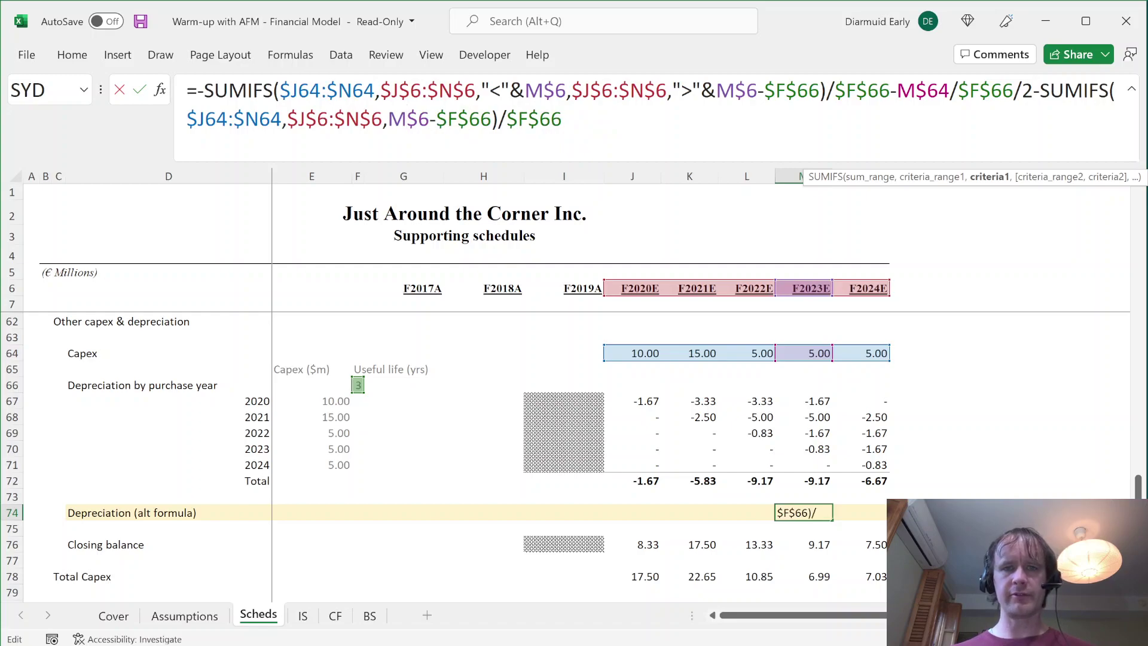
key("End")
key("ctrl+Return")
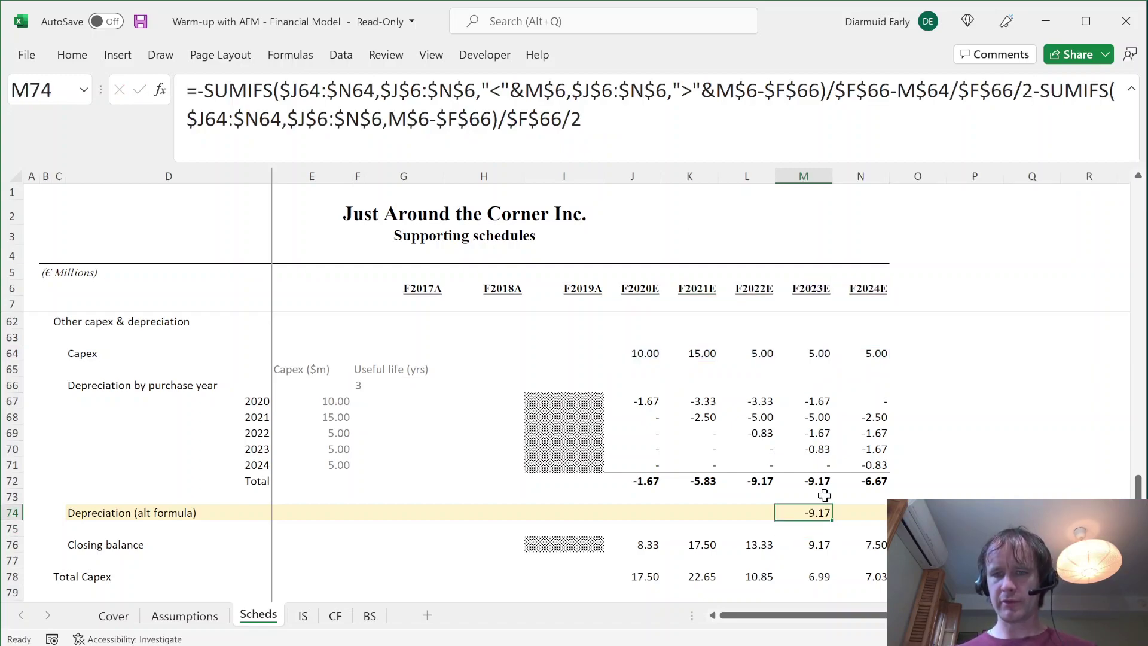
- Copy the M74 formula across the alternative depreciation row to N74, L74, K74 and J74
key("ctrl+c")
key("Right")
key("ctrl+v")
key("Left")
key("Left")
key("ctrl+v")
key("Left")
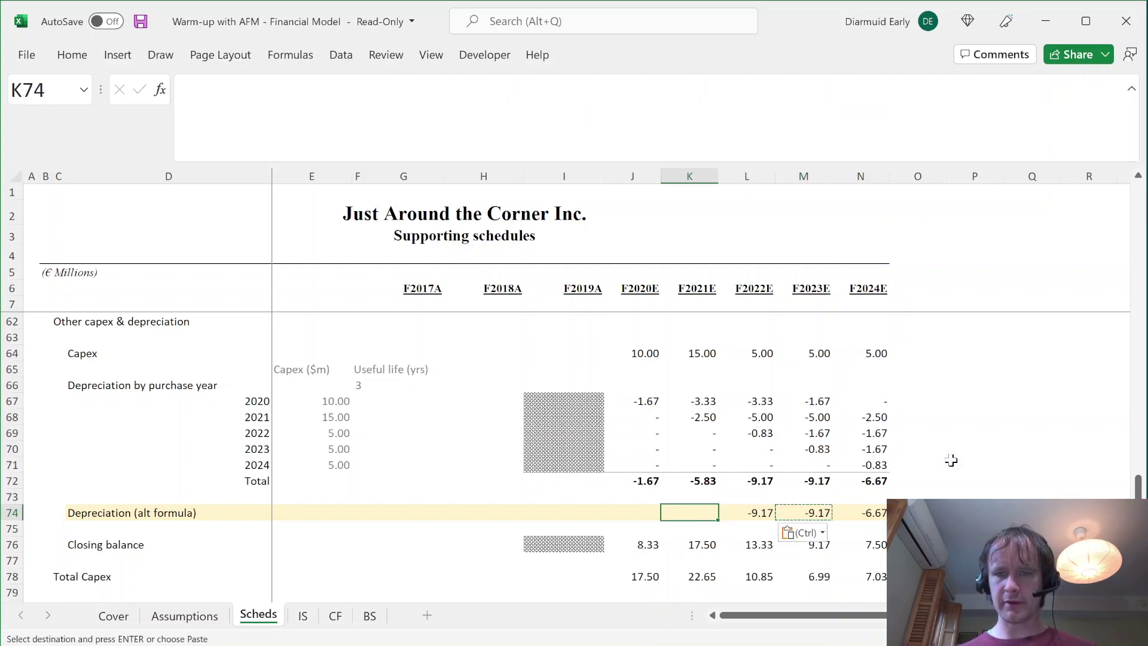
key("ctrl+v")
key("Left")
key("ctrl+v")
- Compare the alternative depreciation formulas in row 74 with the purchase-year totals in row 72
key("Left")
key("Right")
key("Up")
key("Up")
key("Down")
key("Down")
key("Down")
key("Right")
key("Up")
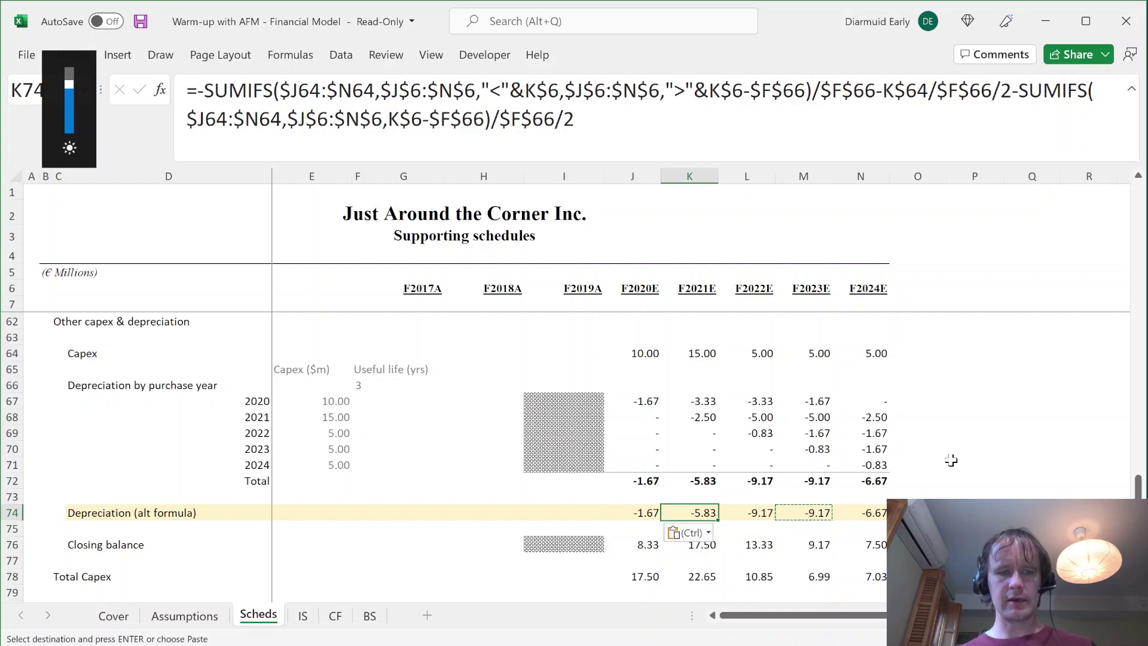
key("F1")
left_click(1129, 186)
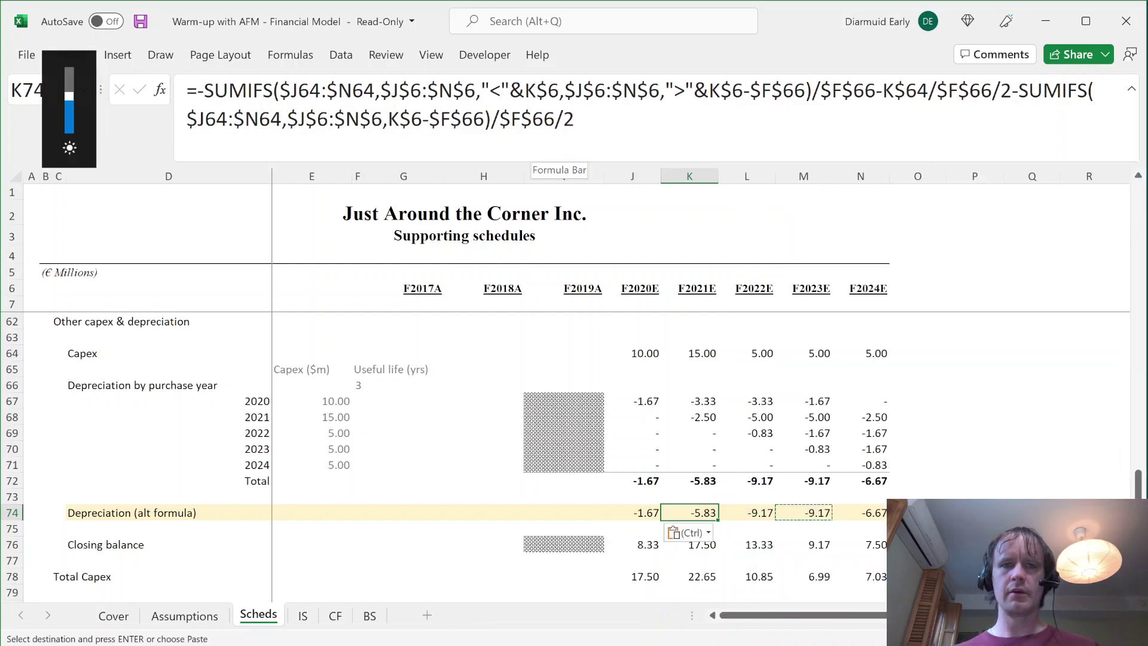
- Examine the K74 formula's full-year SUMIFS, current-year half charge and final-year half charge terms
key("F2")
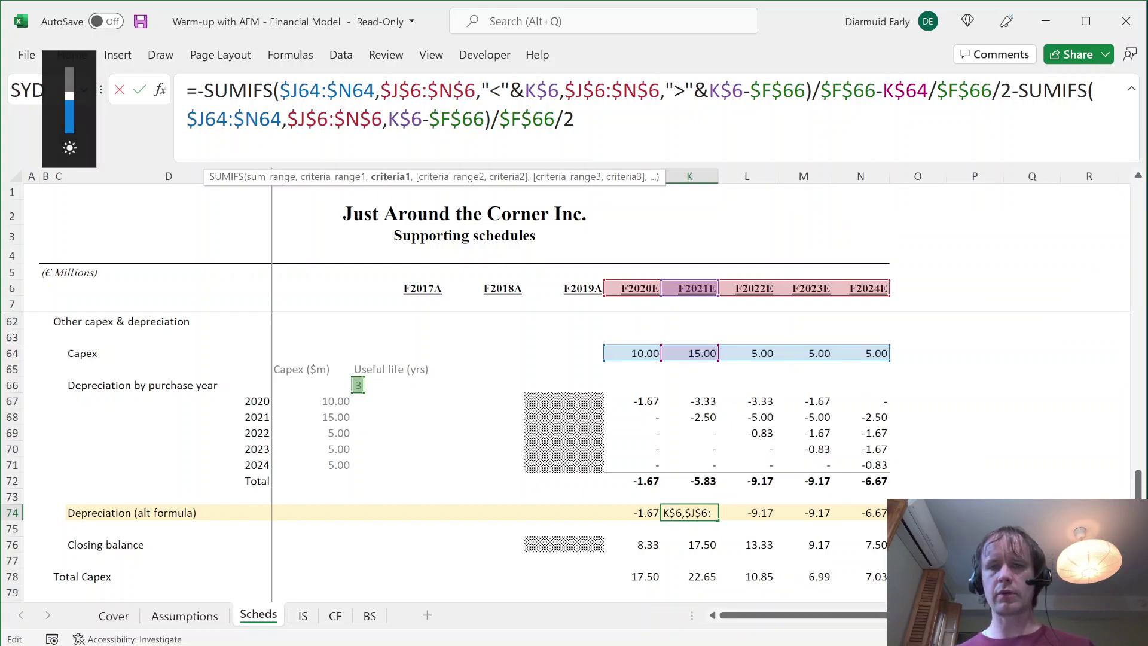
left_click_drag(884, 90, 969, 90)
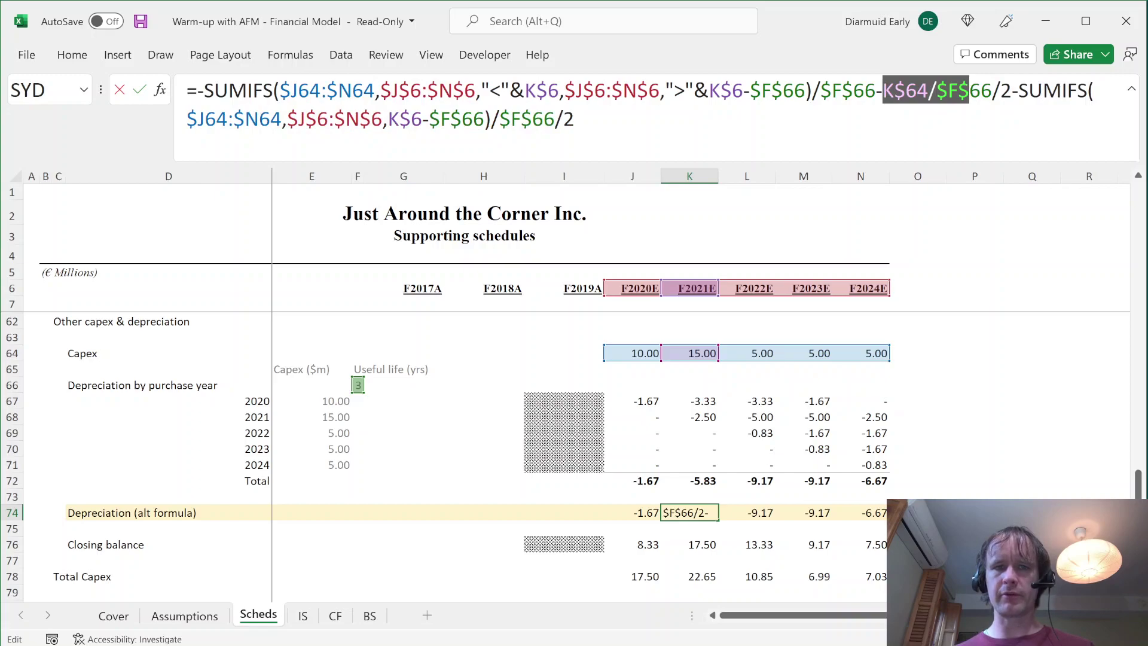
left_click_drag(429, 119, 574, 119)
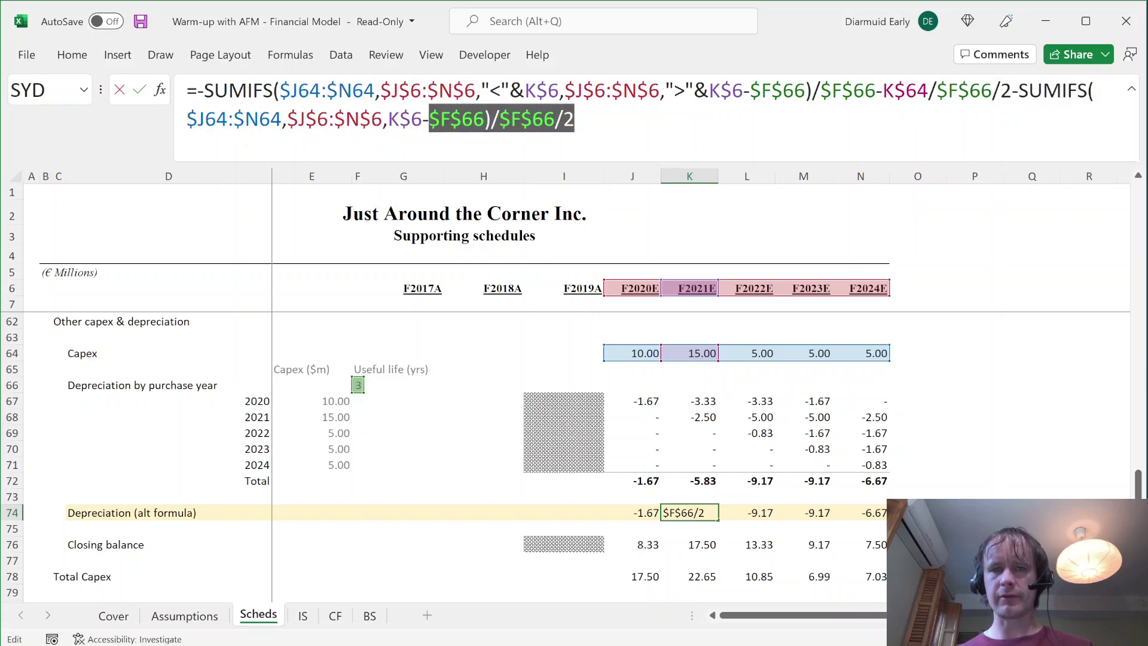
left_click_drag(204, 90, 812, 91)
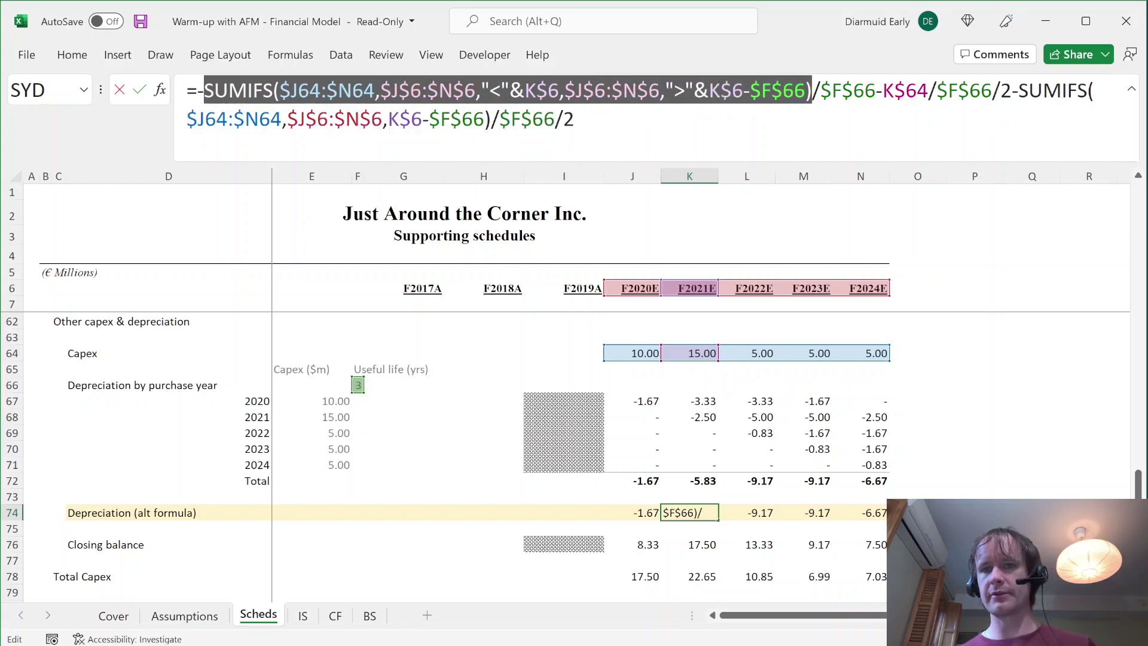
key("Escape")
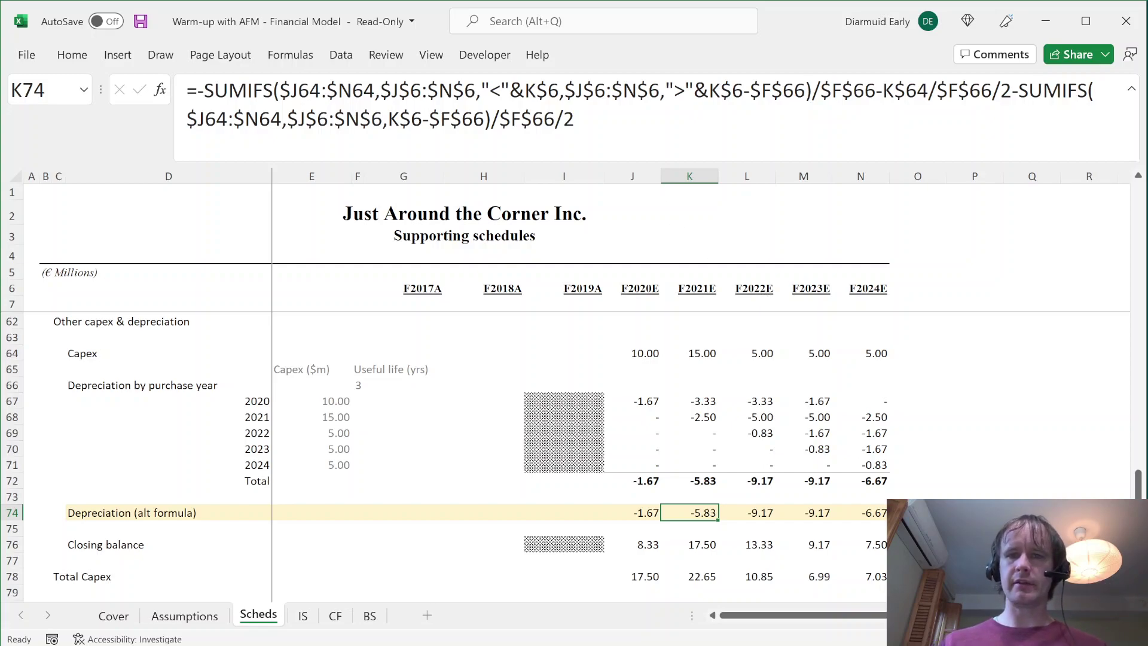
key("F2")
key("Escape")
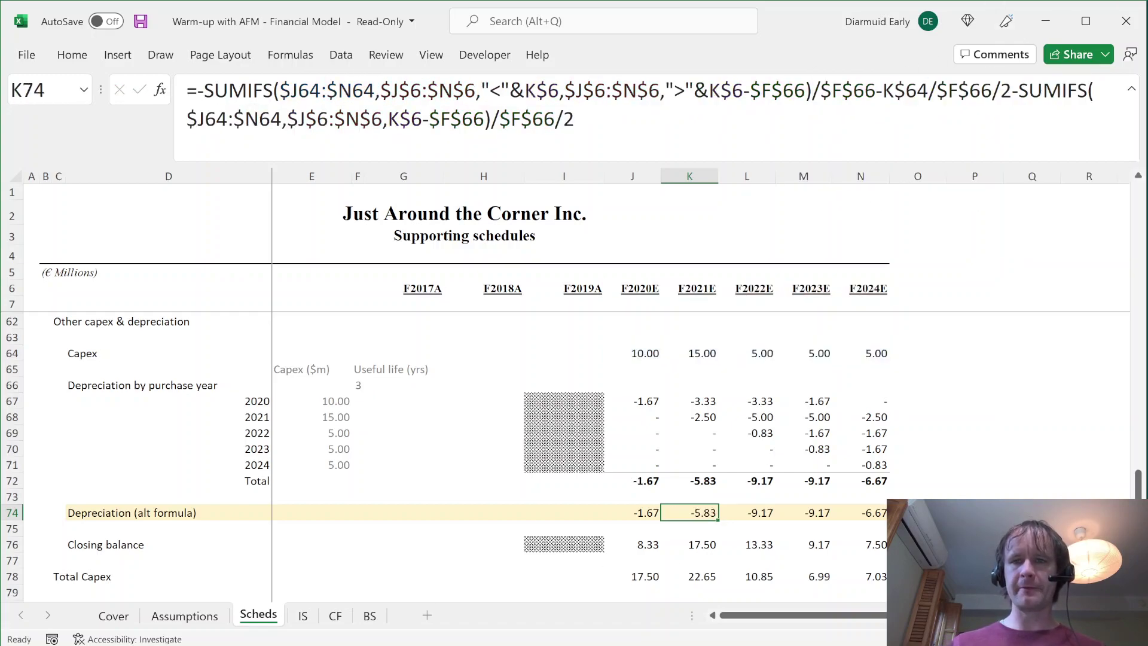
left_click_drag(883, 90, 1012, 89)
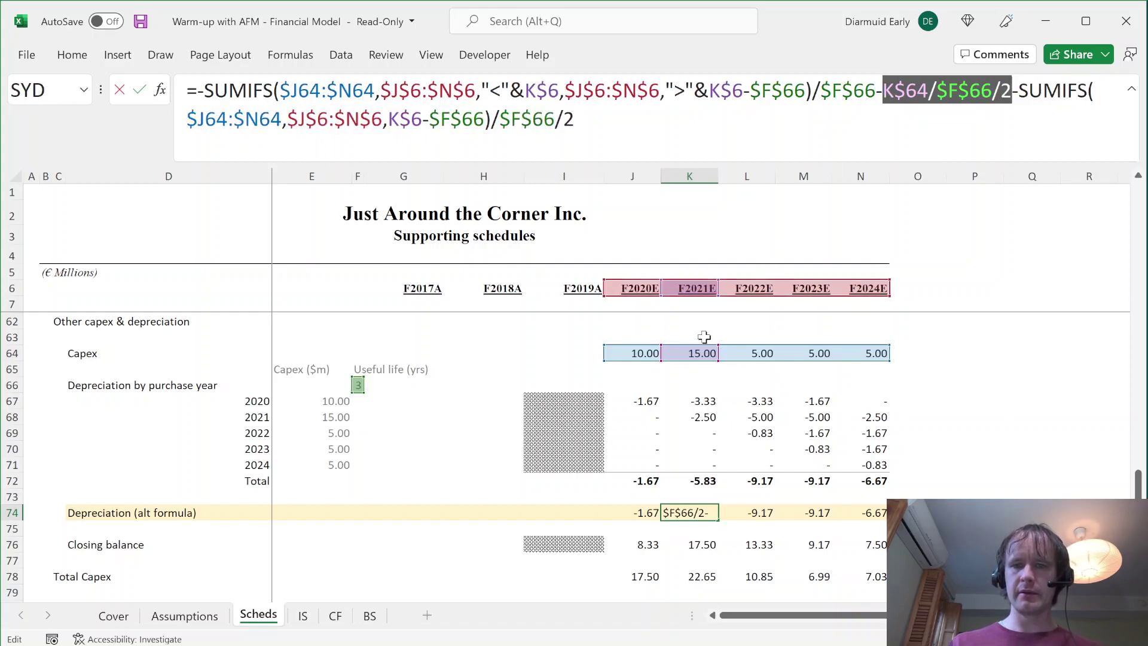
key("Right")
key("Right")
key("ctrl+shift+End")
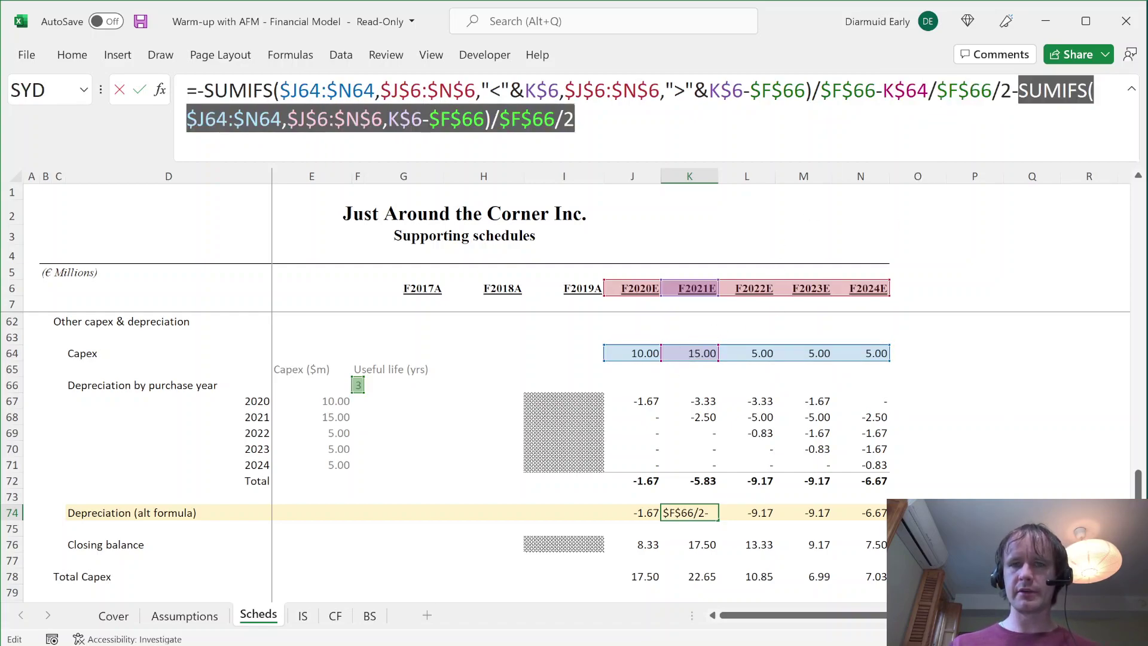
key("Escape")
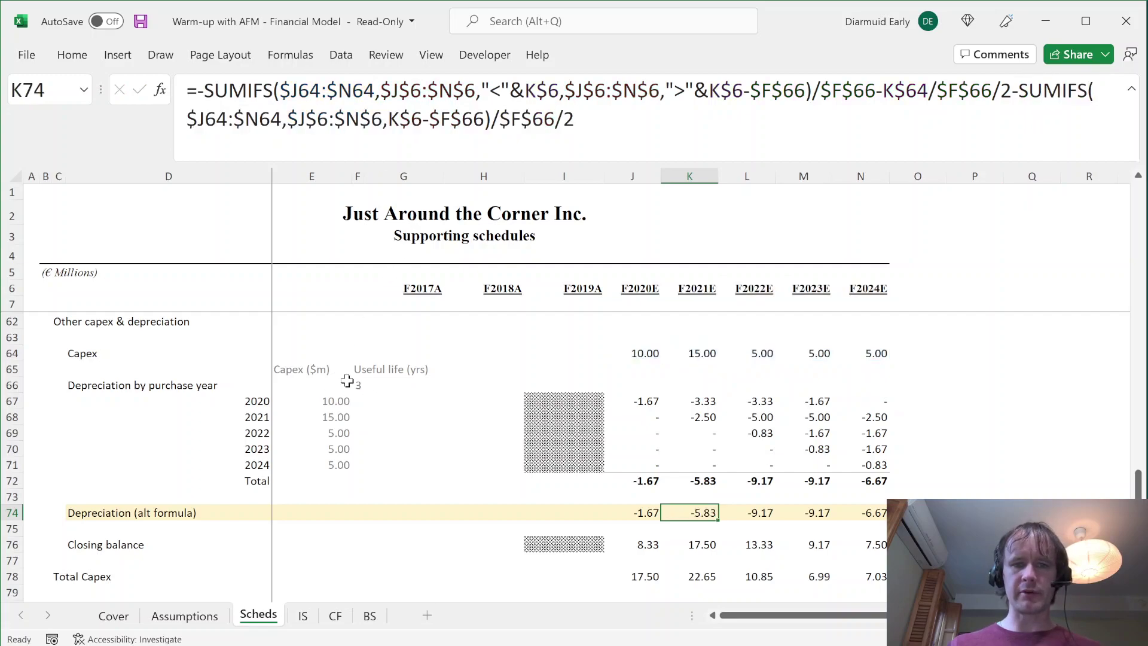
- Test rows 72 and 74 against each other with a useful life of 5 in F66, and undo the change
left_click(358, 385)
type("5")
key("ctrl+Return")
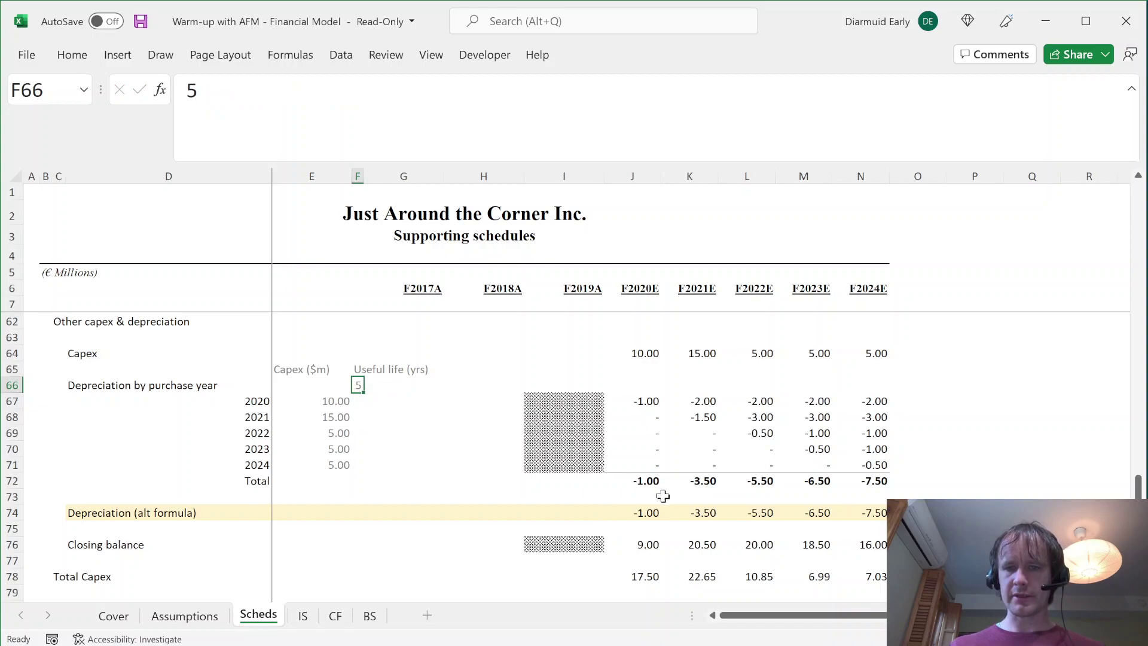
key("ctrl+z")
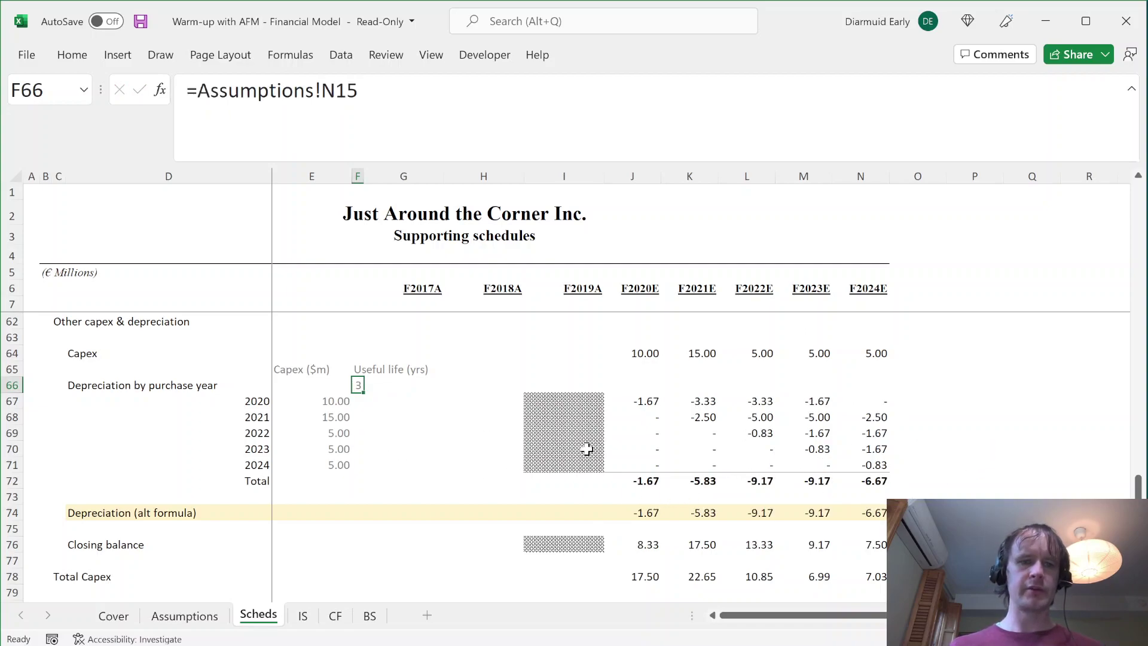
- Switch to the case material PDF in the browser, review the debt, working capital and dividend assumptions, and return to the Excel workbook
scroll(586, 448, "down", 3)
scroll(587, 449, "up", 2)
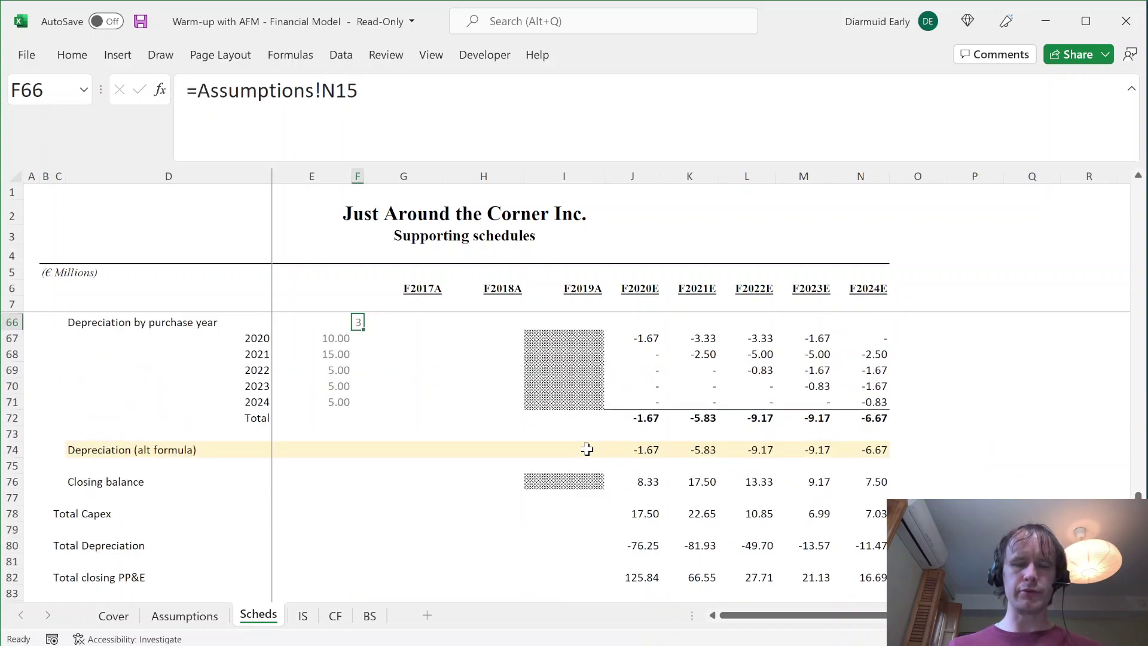
key("alt+Tab")
scroll(568, 359, "down", 10)
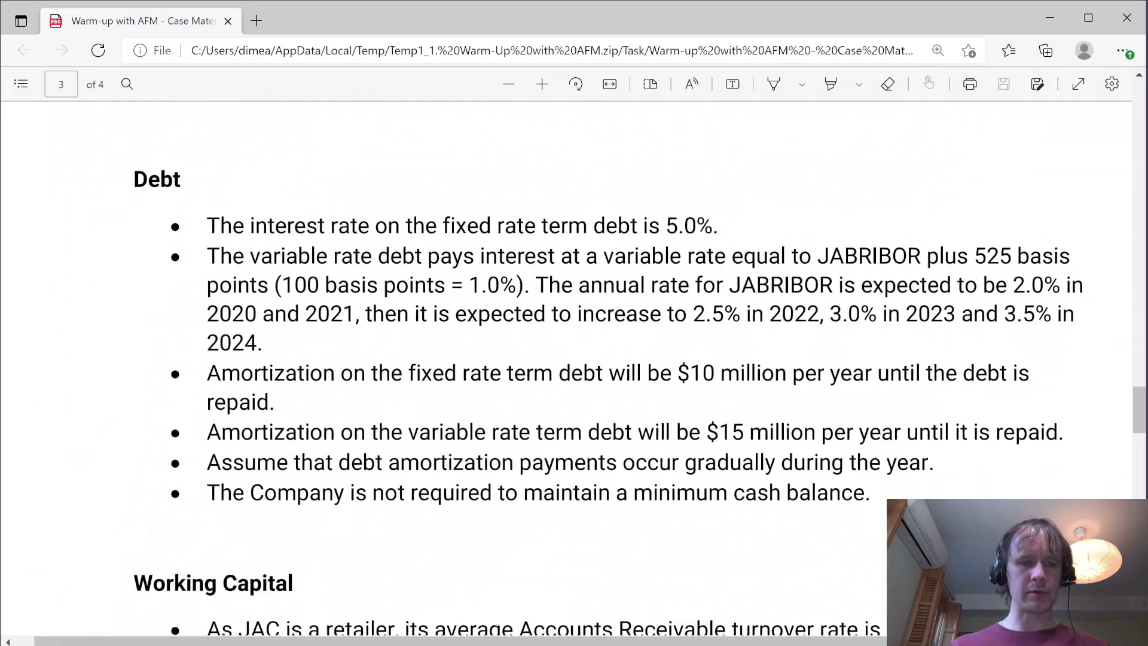
scroll(568, 359, "down", 10)
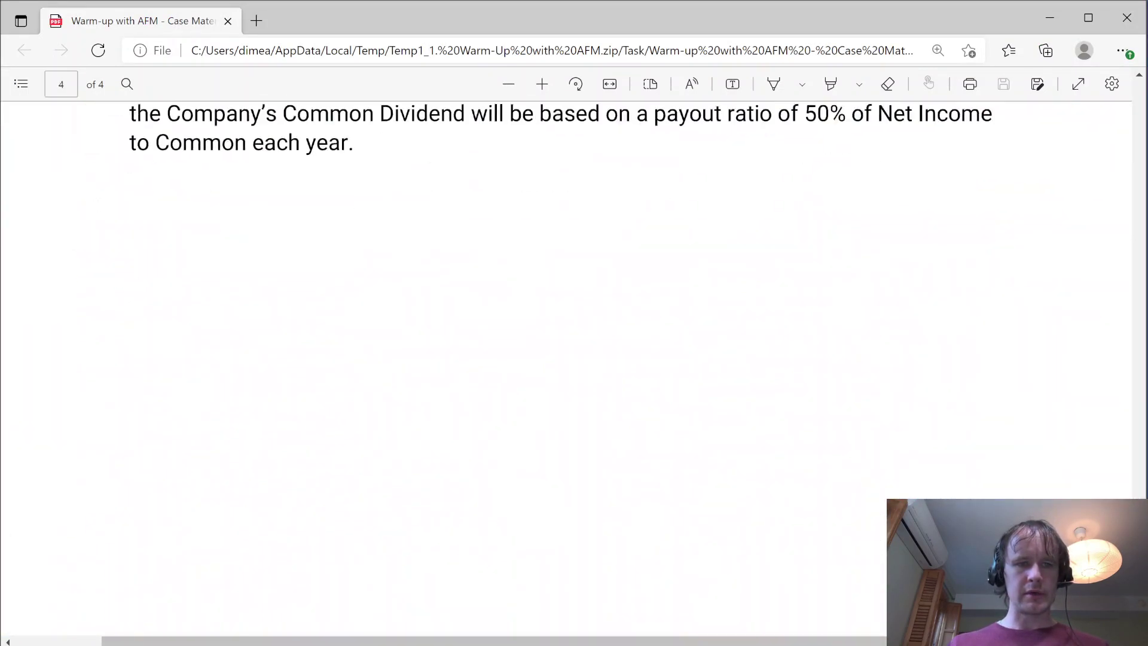
scroll(568, 359, "up", 5)
scroll(568, 359, "up", 10)
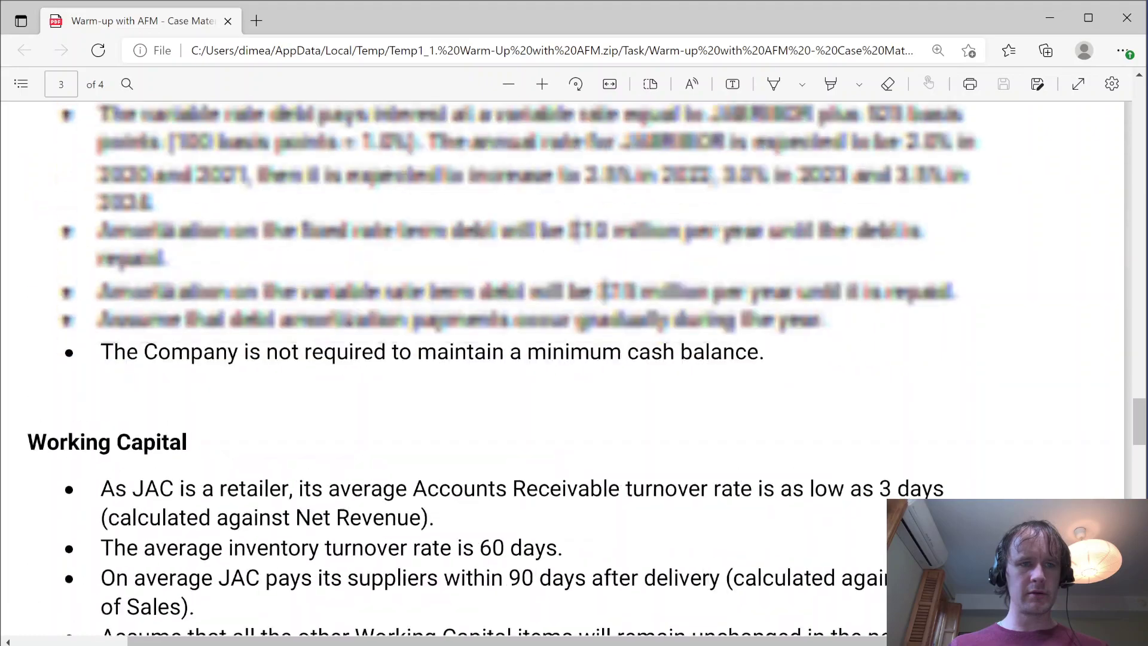
scroll(568, 359, "down", 10)
scroll(568, 358, "up", 7)
key("alt+Tab")
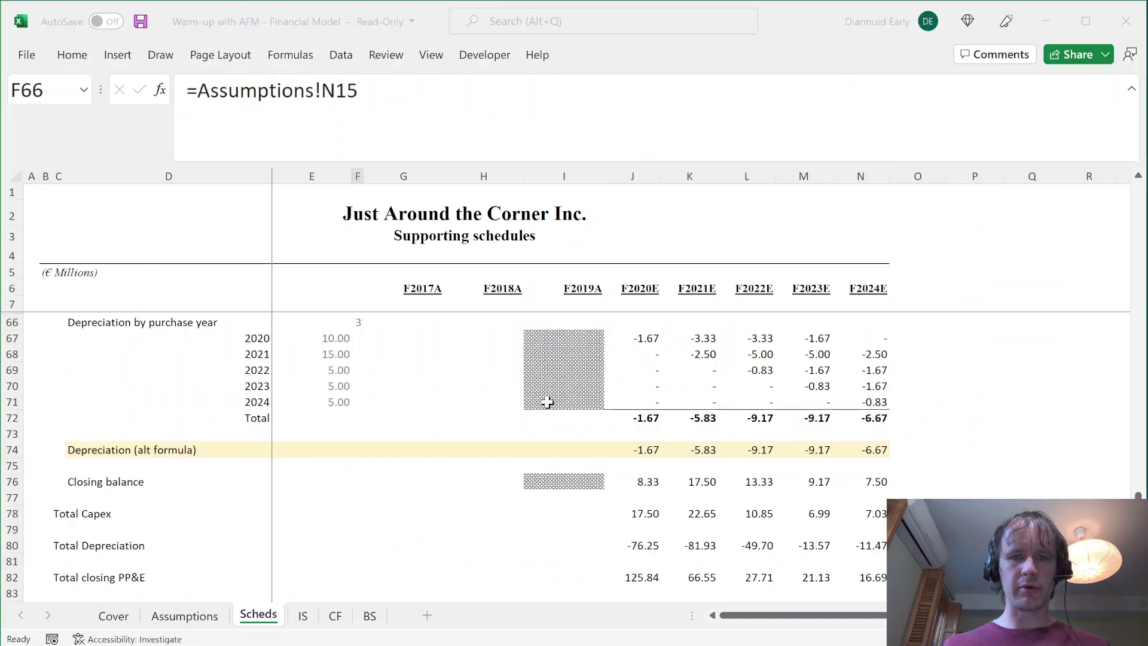